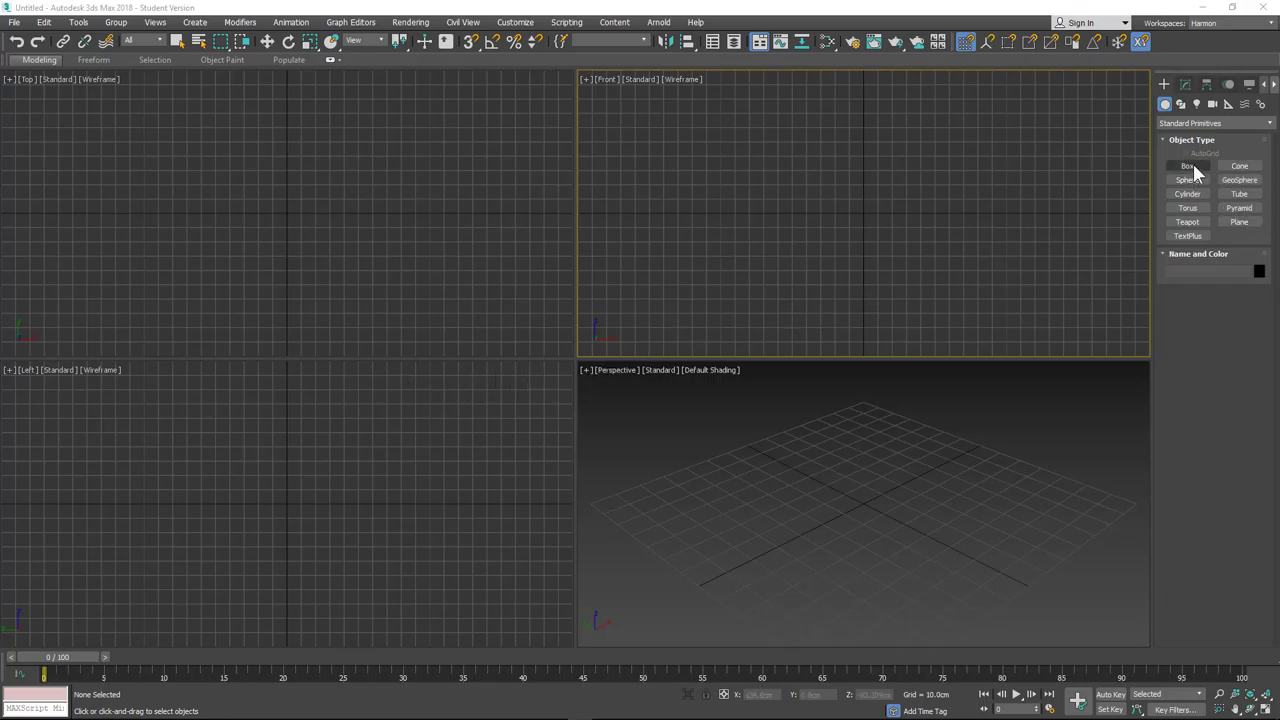
Step: Create a box about 43.8 cm long, 39.1 cm wide and 21.7 cm high at the grid's centre in the maximized Perspective view
{"action": "left_click", "coordinate": [1194, 166]}
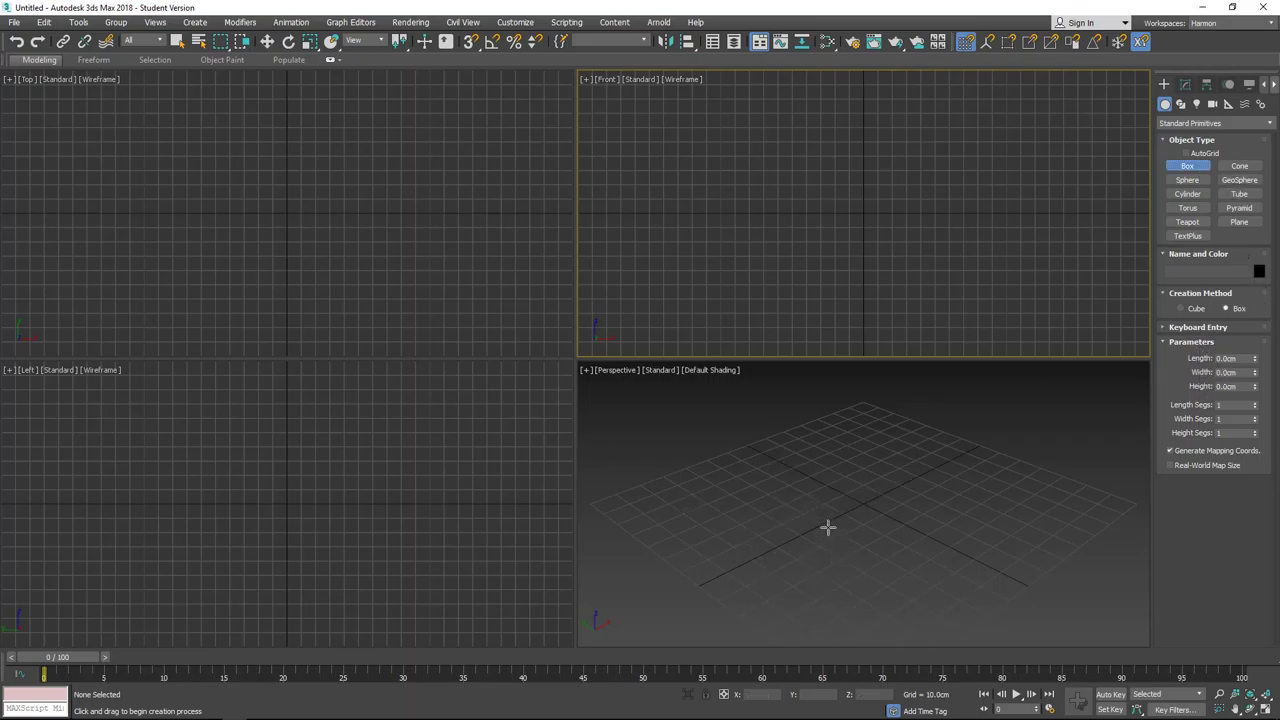
{"action": "key", "text": "alt+w"}
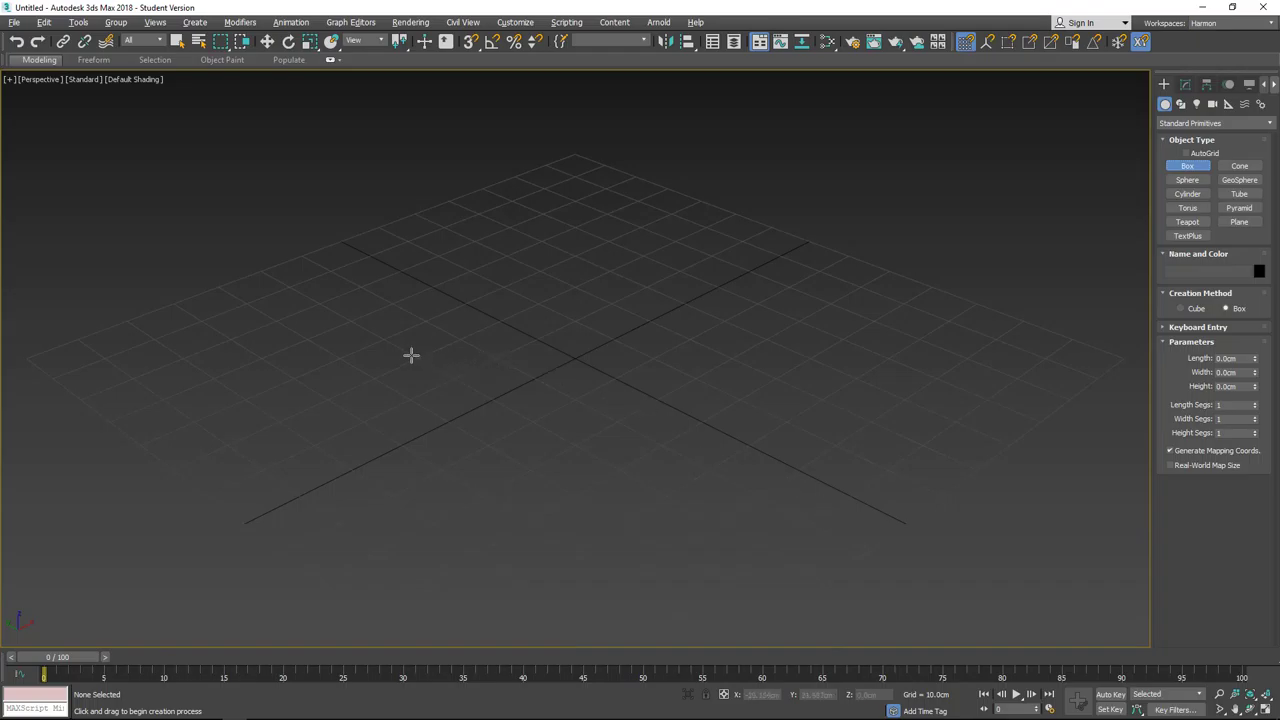
{"action": "left_click_drag", "start_coordinate": [411, 354], "coordinate": [732, 362]}
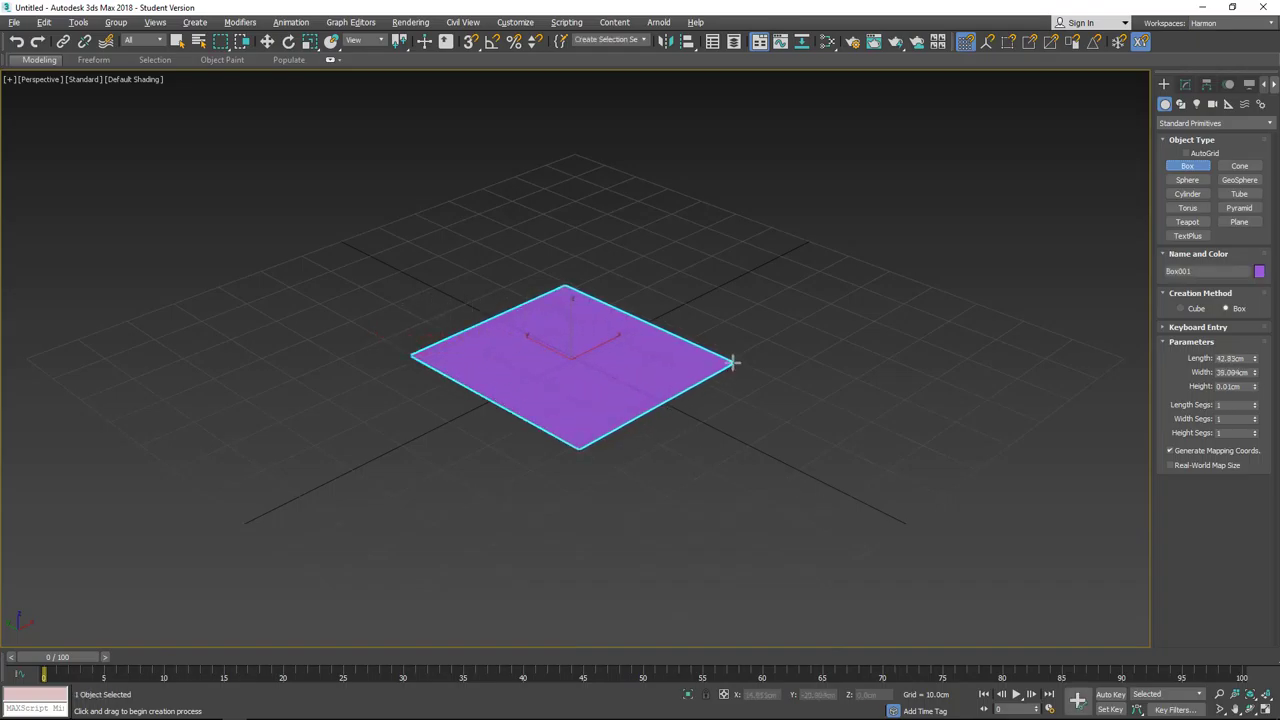
{"action": "left_click", "coordinate": [708, 243]}
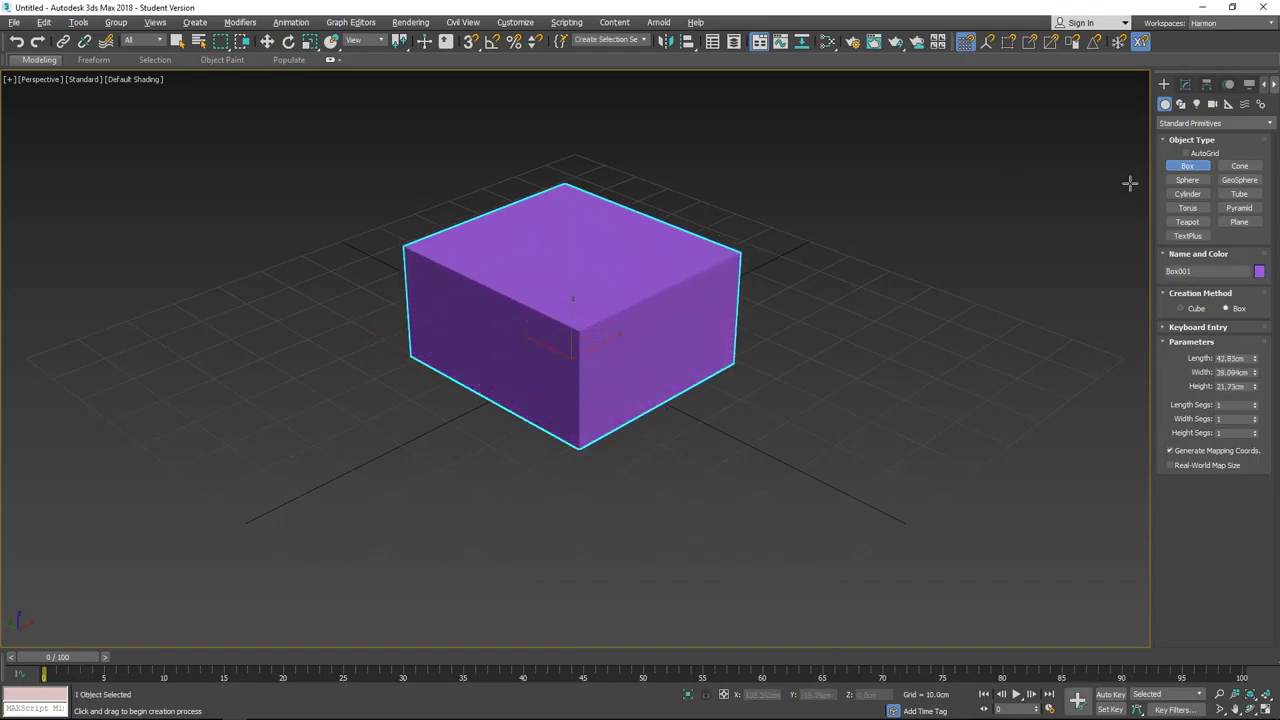
Step: Reshape the box into an elongated block by setting its length to about 65.2 cm and its width to about 26.3 cm
{"action": "left_click", "coordinate": [1185, 84]}
{"action": "left_click_drag", "start_coordinate": [1254, 344], "coordinate": [1251, 290]}
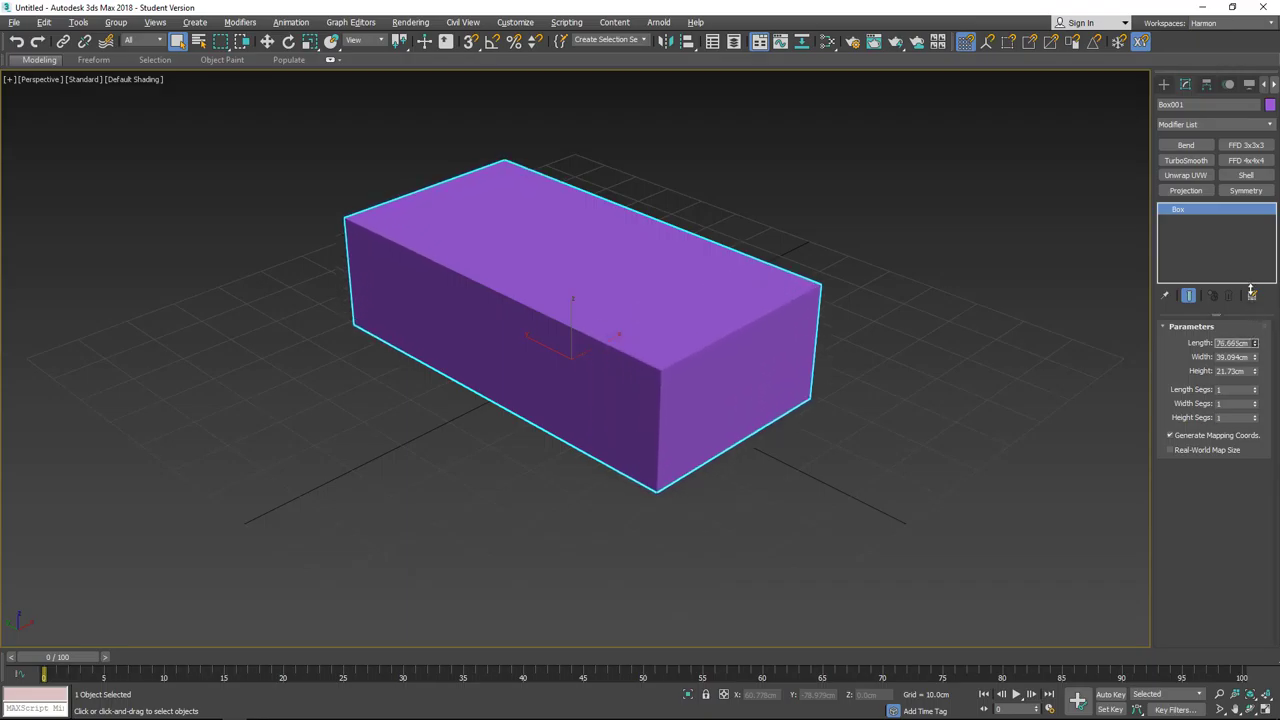
{"action": "left_click", "coordinate": [1254, 355]}
{"action": "left_click_drag", "start_coordinate": [1257, 366], "coordinate": [1258, 394]}
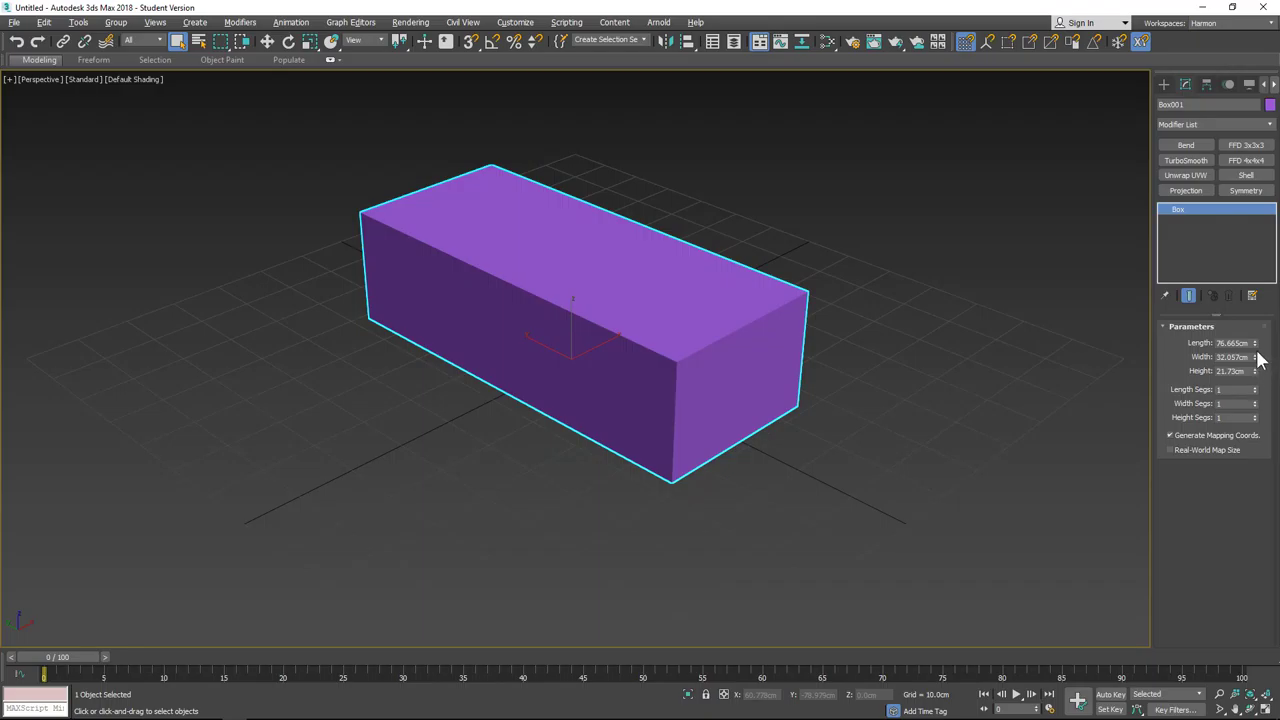
{"action": "left_click_drag", "start_coordinate": [1256, 345], "coordinate": [1256, 356]}
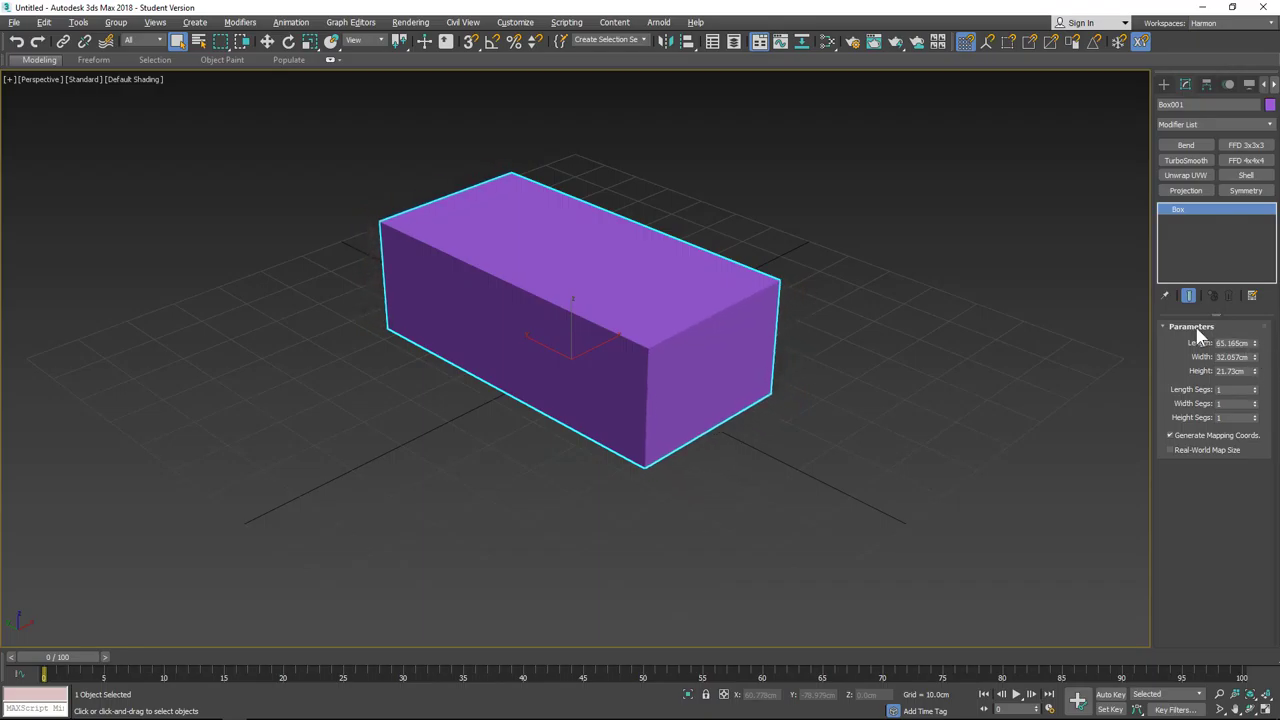
{"action": "middle_click_drag", "start_coordinate": [803, 374], "coordinate": [757, 405], "text": "alt"}
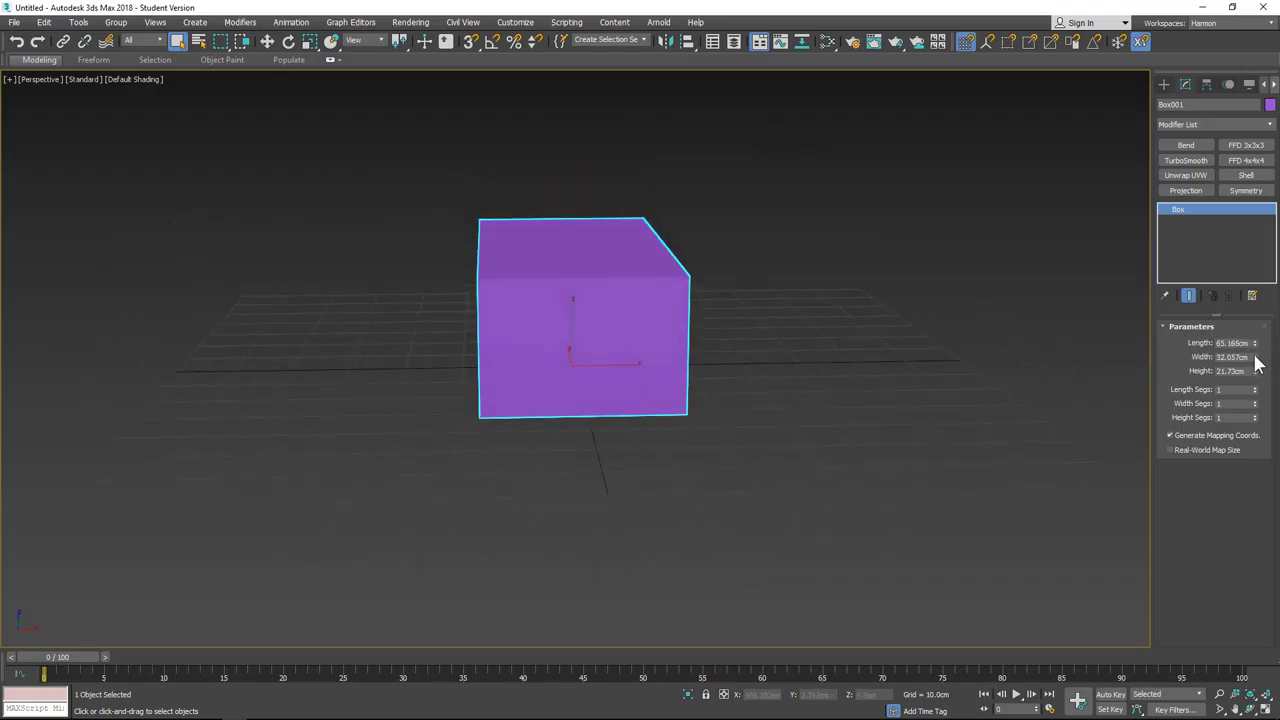
{"action": "left_click_drag", "start_coordinate": [1255, 357], "coordinate": [1255, 368]}
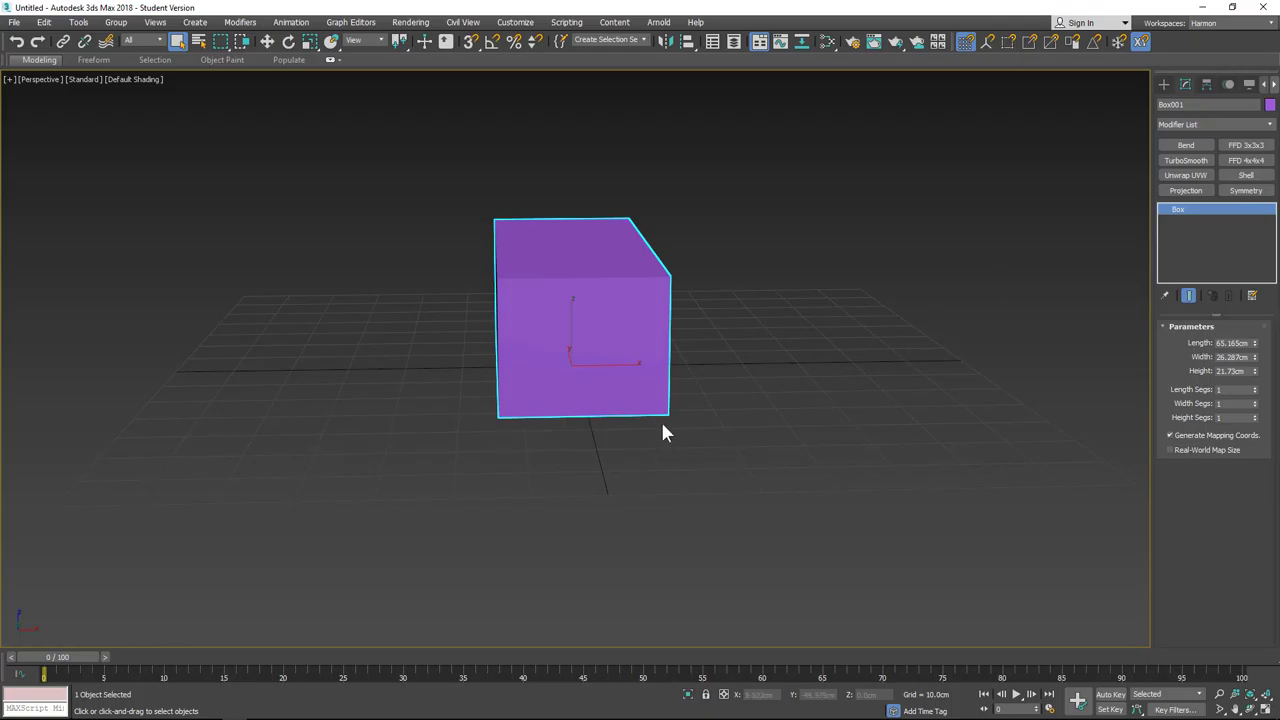
Step: Convert the box to an Editable Poly
{"action": "right_click", "coordinate": [615, 334]}
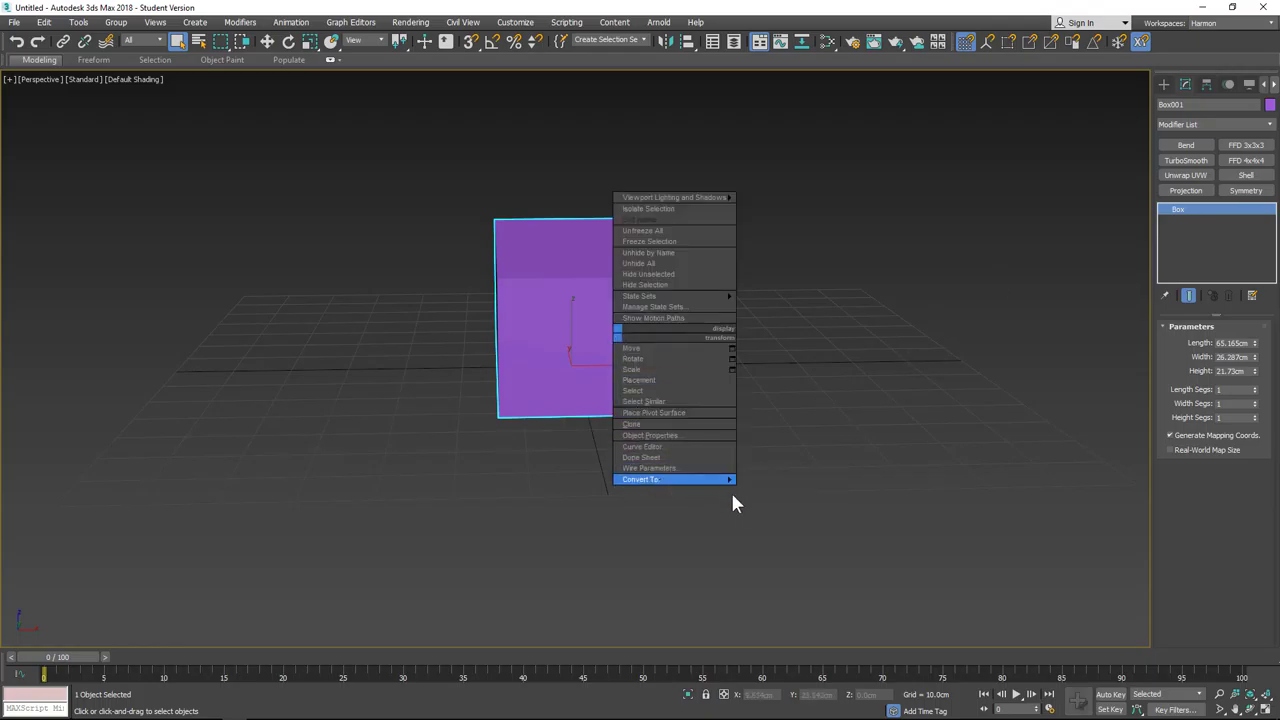
{"action": "mouse_move", "coordinate": [725, 480]}
{"action": "left_click", "coordinate": [806, 491]}
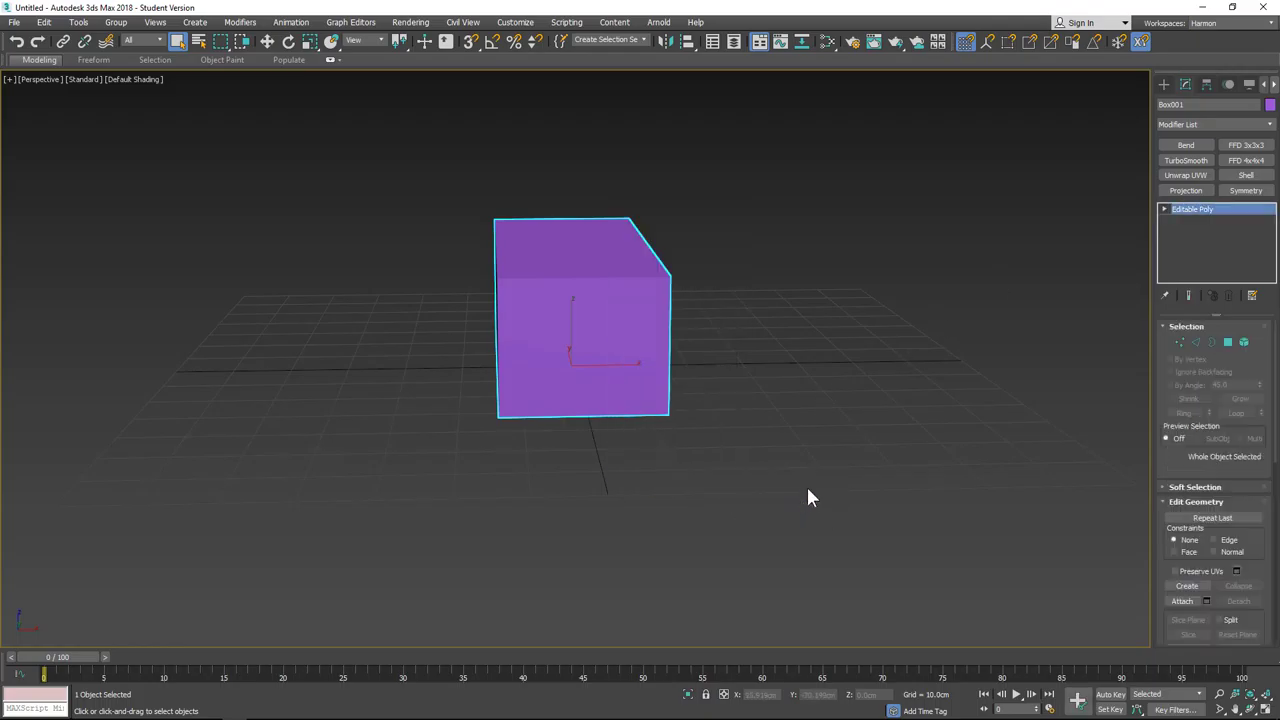
Step: Change the box's object color to the grey-blue custom color
{"action": "left_click", "coordinate": [1270, 105]}
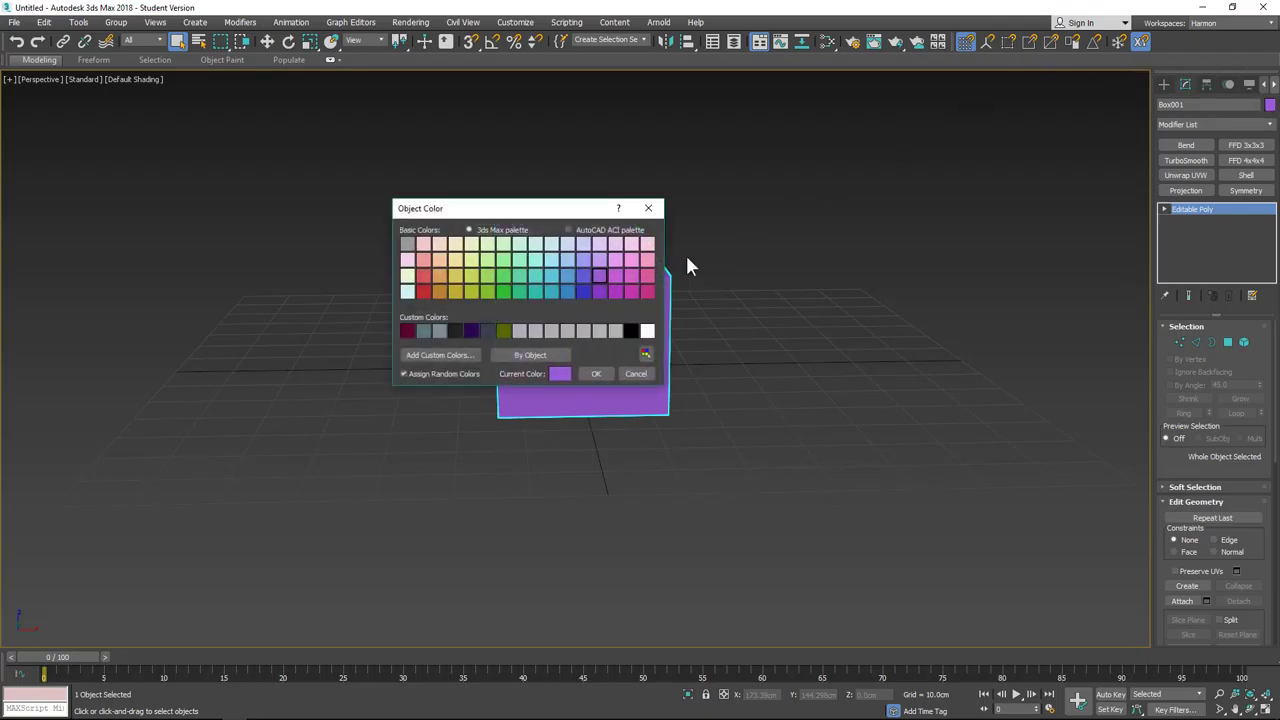
{"action": "left_click", "coordinate": [426, 330]}
{"action": "left_click", "coordinate": [594, 373]}
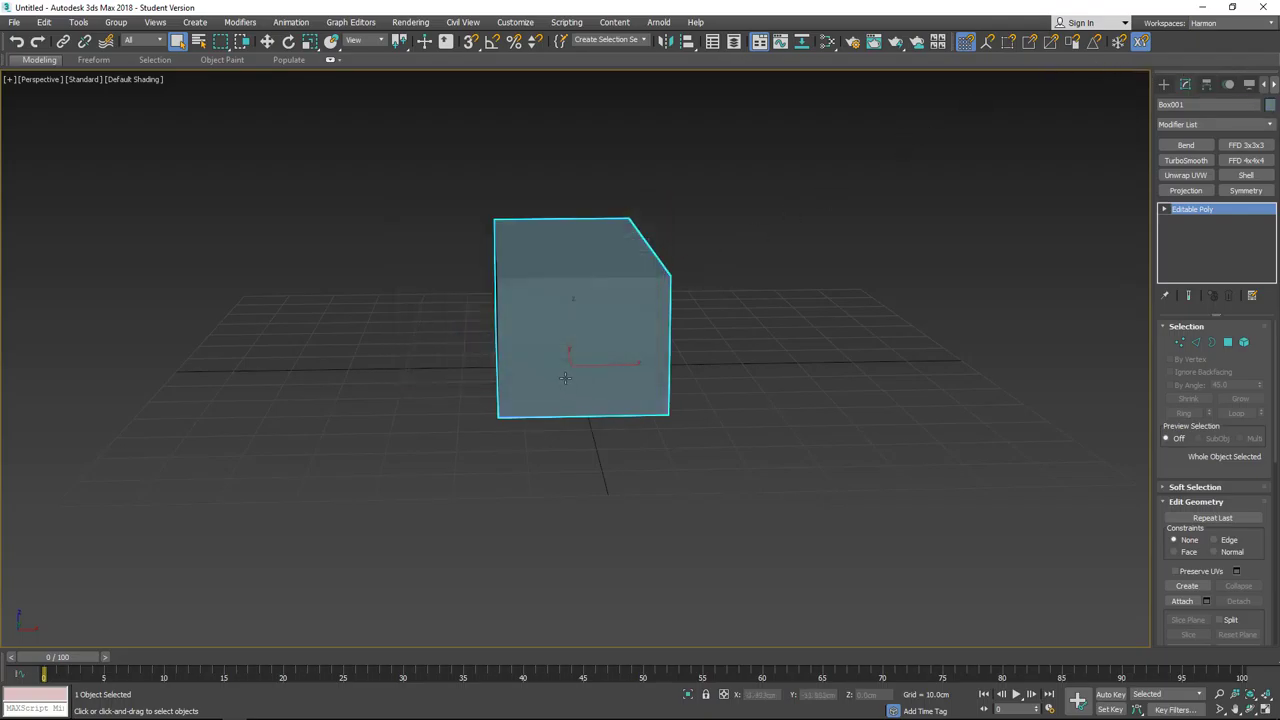
Step: Set the Perspective view's shading to show Edged Faces and deselect the box
{"action": "middle_click_drag", "start_coordinate": [554, 364], "coordinate": [559, 329], "text": "alt"}
{"action": "left_click", "coordinate": [135, 79]}
{"action": "left_click", "coordinate": [214, 216]}
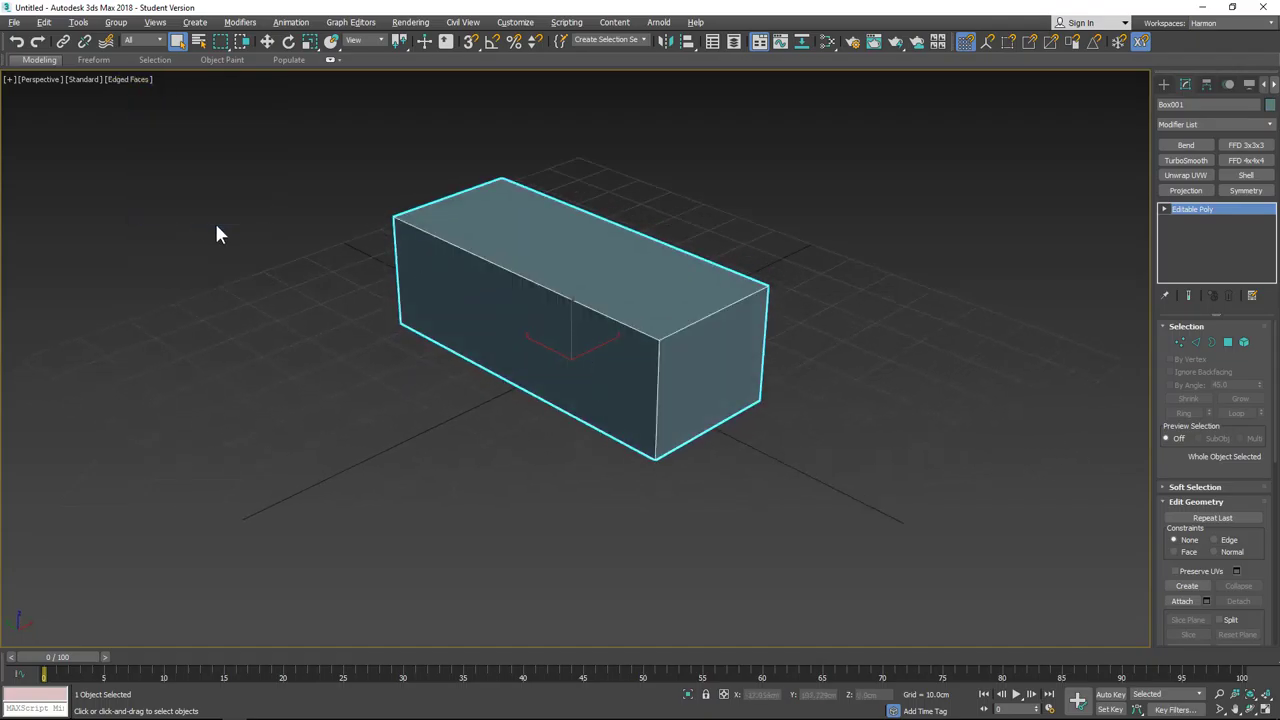
{"action": "middle_click_drag", "start_coordinate": [557, 283], "coordinate": [851, 274], "text": "alt"}
{"action": "left_click", "coordinate": [851, 274]}
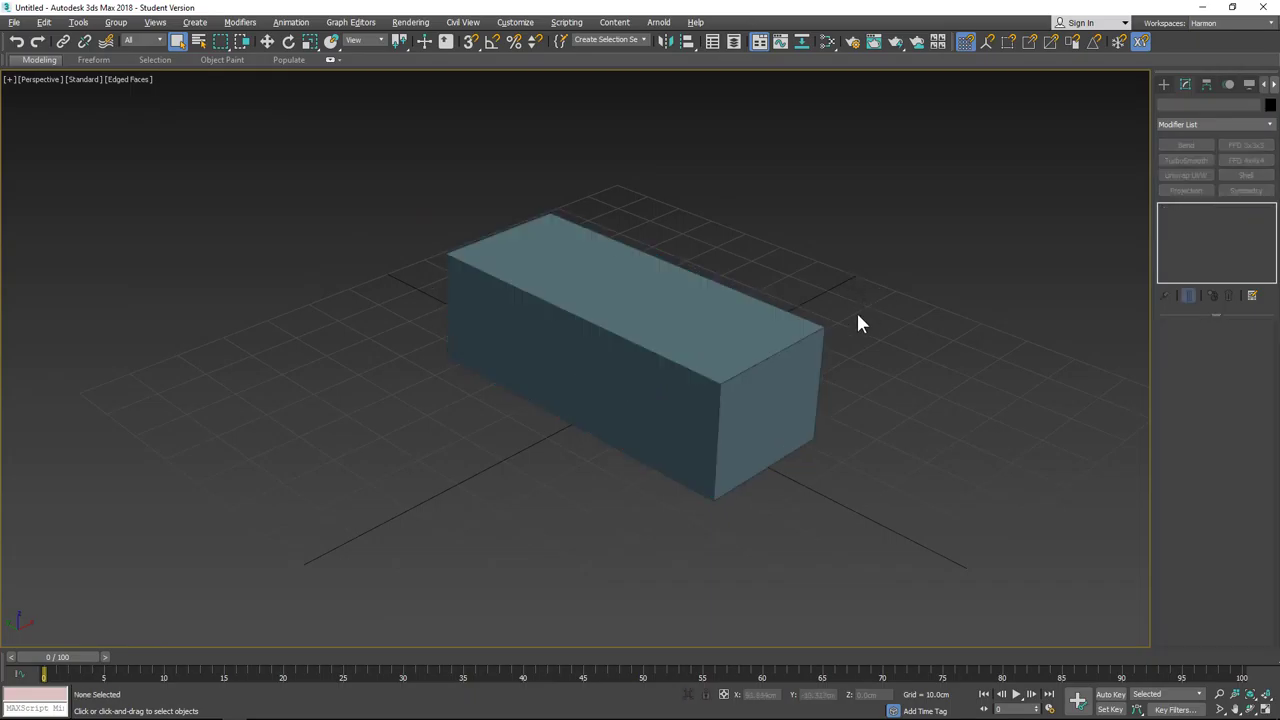
{"action": "middle_click_drag", "start_coordinate": [762, 410], "coordinate": [667, 417], "text": "alt"}
{"action": "middle_click_drag", "start_coordinate": [681, 362], "coordinate": [900, 295], "text": "alt"}
{"action": "left_click", "coordinate": [1164, 85]}
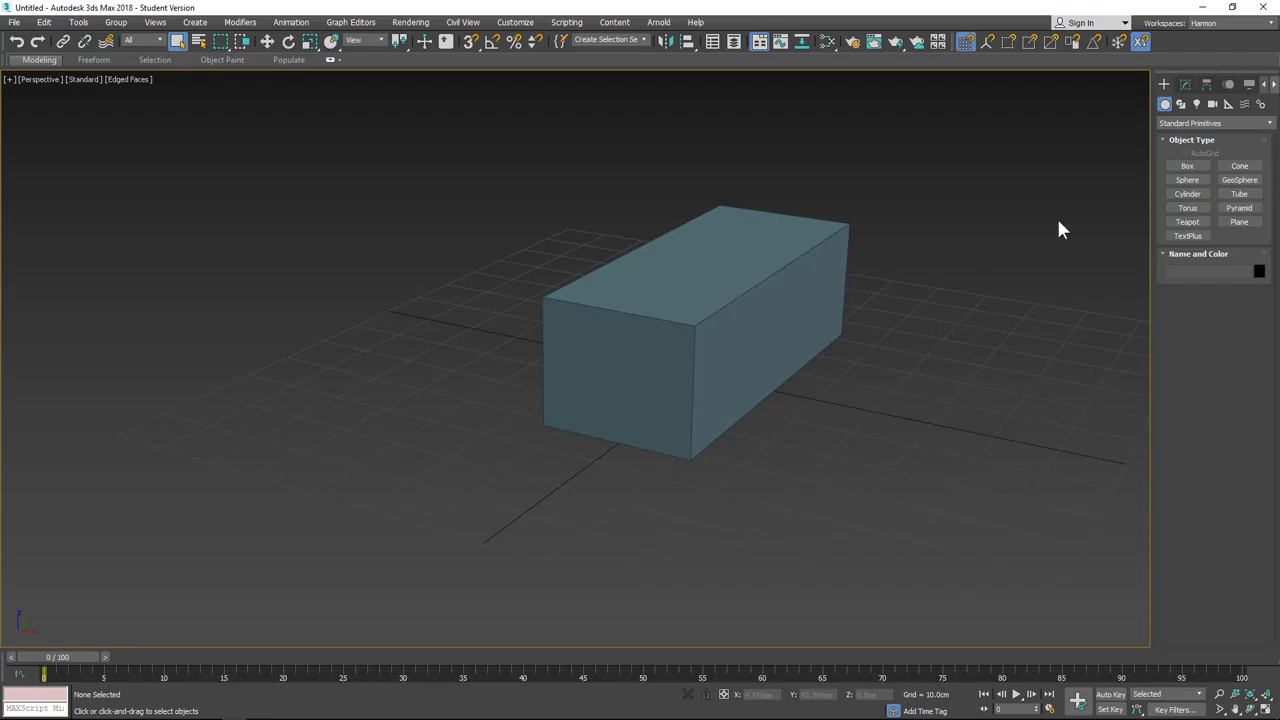
{"action": "left_click", "coordinate": [1186, 84]}
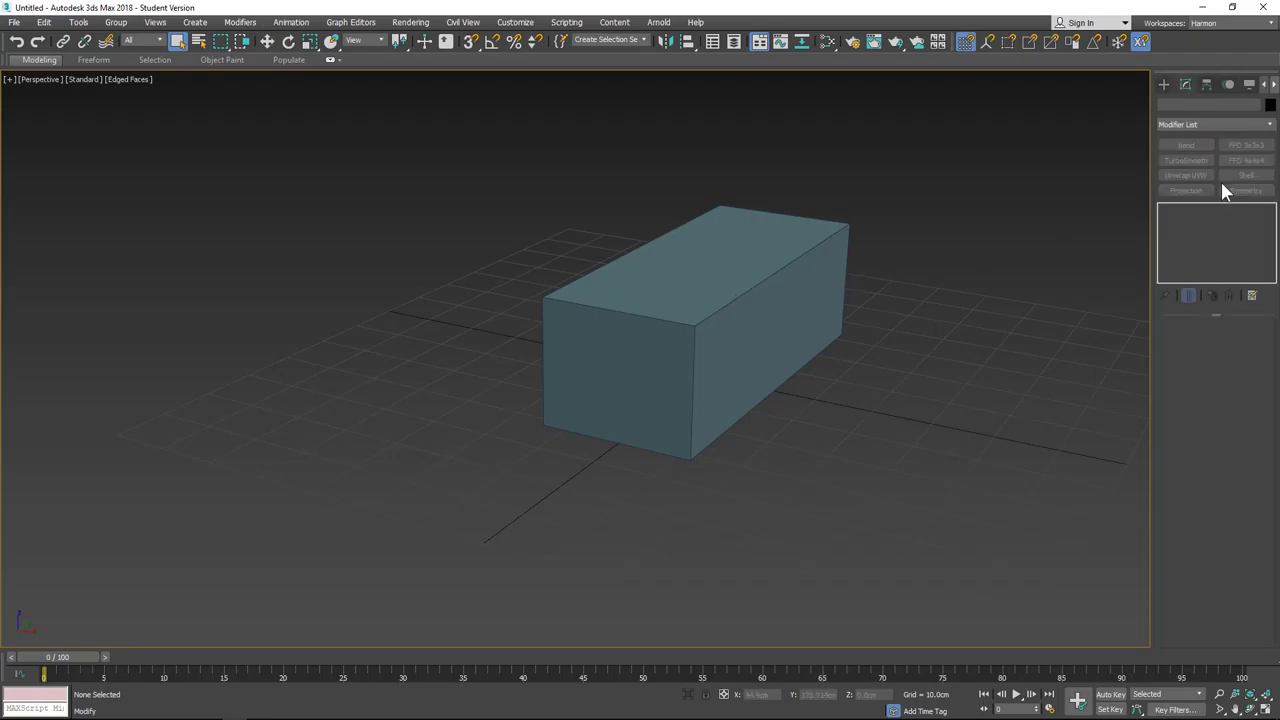
Step: Apply a TurboSmooth modifier with 2 iterations to the box
{"action": "left_click", "coordinate": [818, 279]}
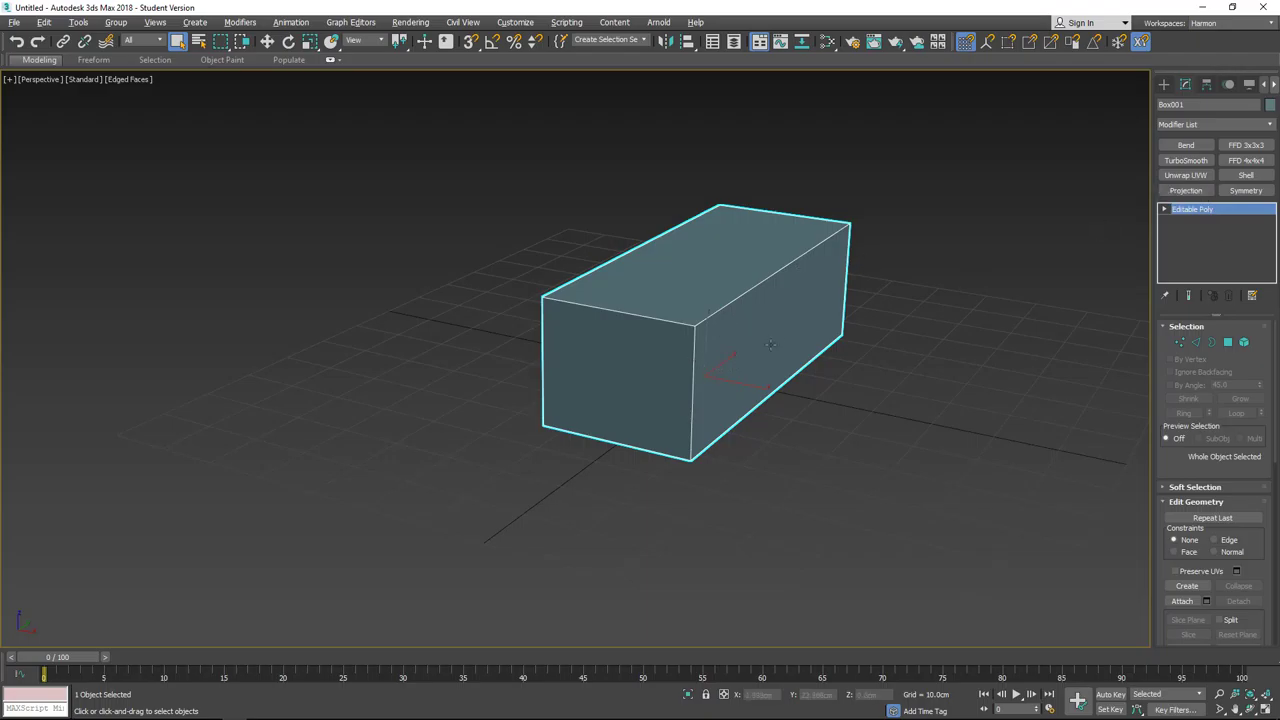
{"action": "middle_click_drag", "start_coordinate": [770, 344], "coordinate": [971, 284], "text": "alt"}
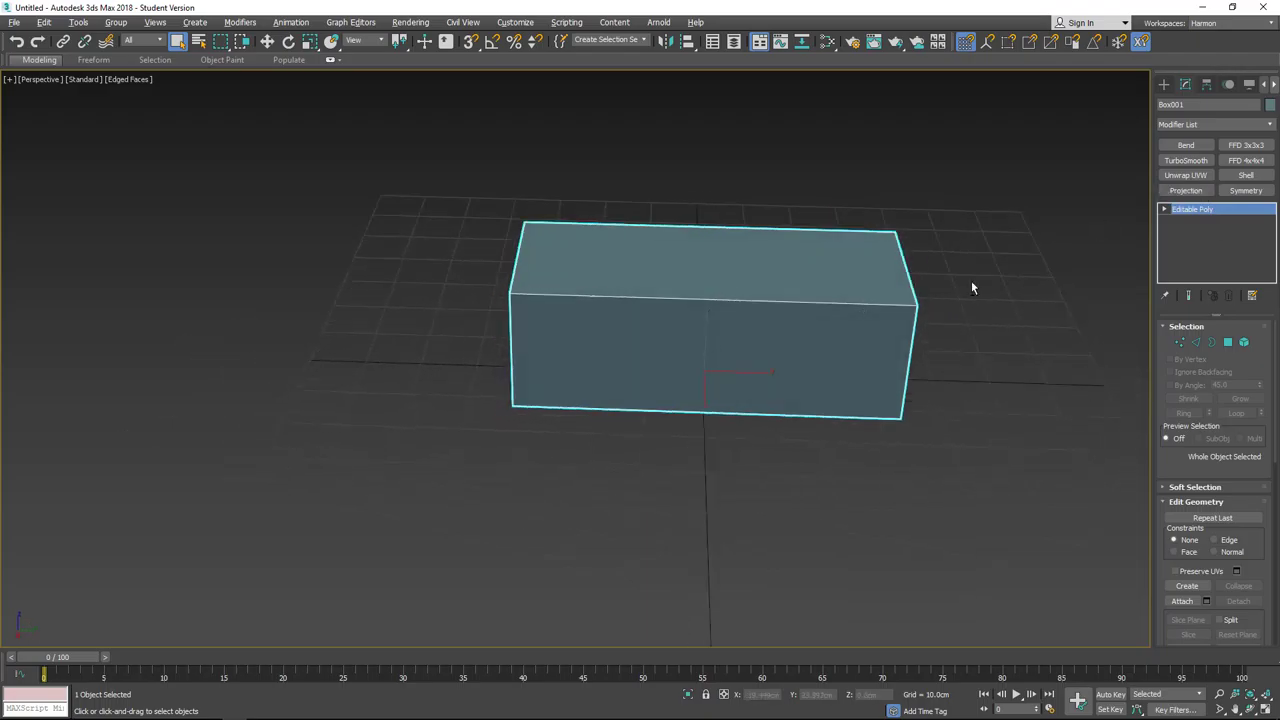
{"action": "left_click", "coordinate": [1187, 162]}
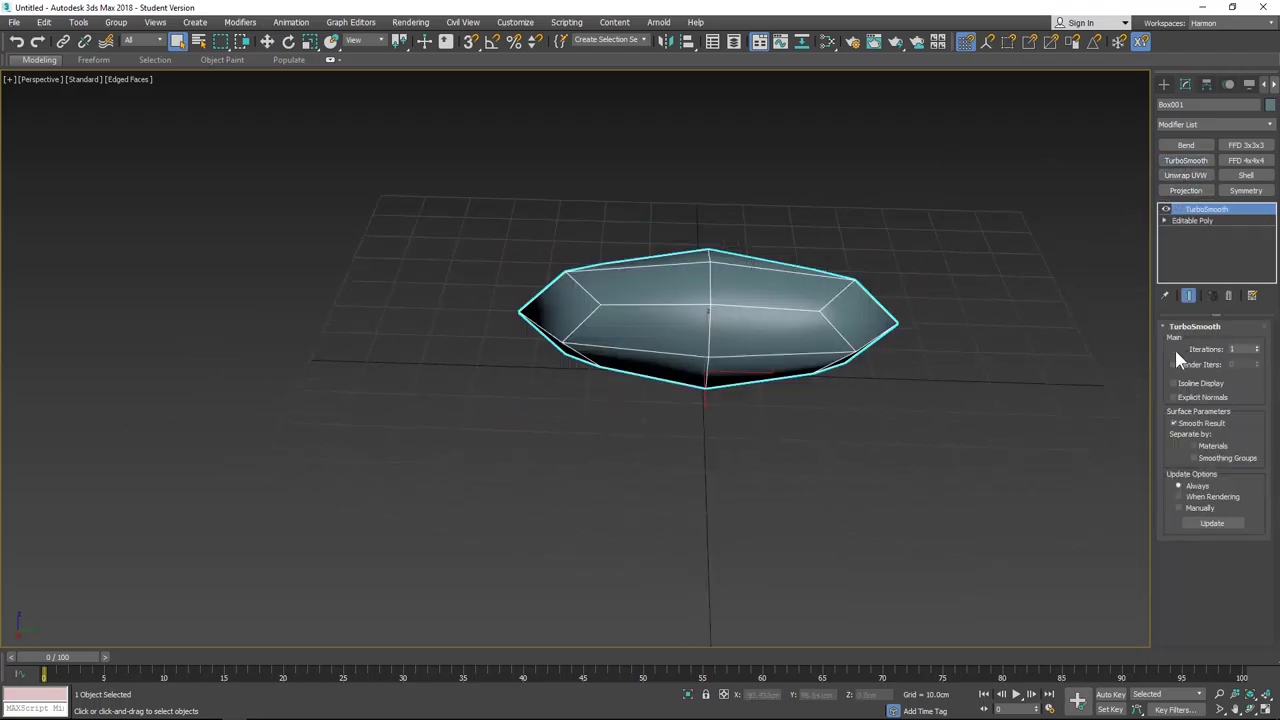
{"action": "left_click", "coordinate": [1257, 346]}
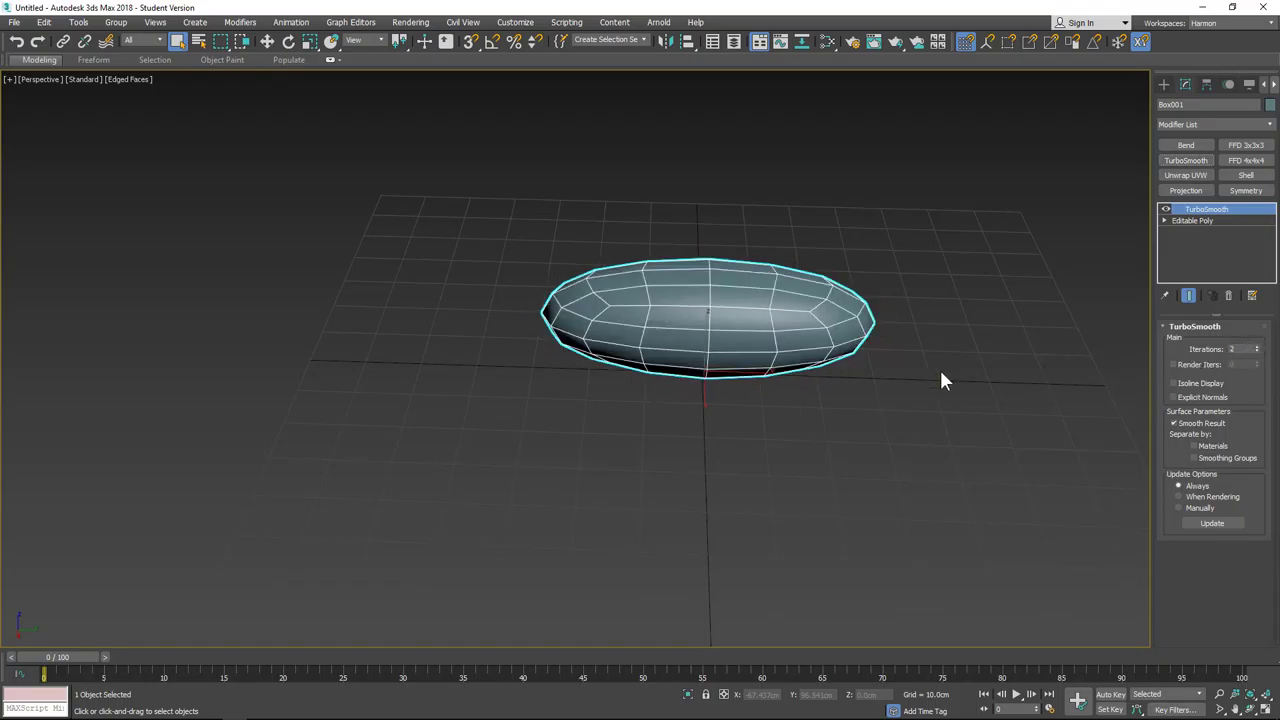
Step: Collapse the smoothed box's entire modifier stack and convert the resulting mesh back to an Editable Poly
{"action": "middle_click_drag", "start_coordinate": [607, 366], "coordinate": [574, 400], "text": "alt"}
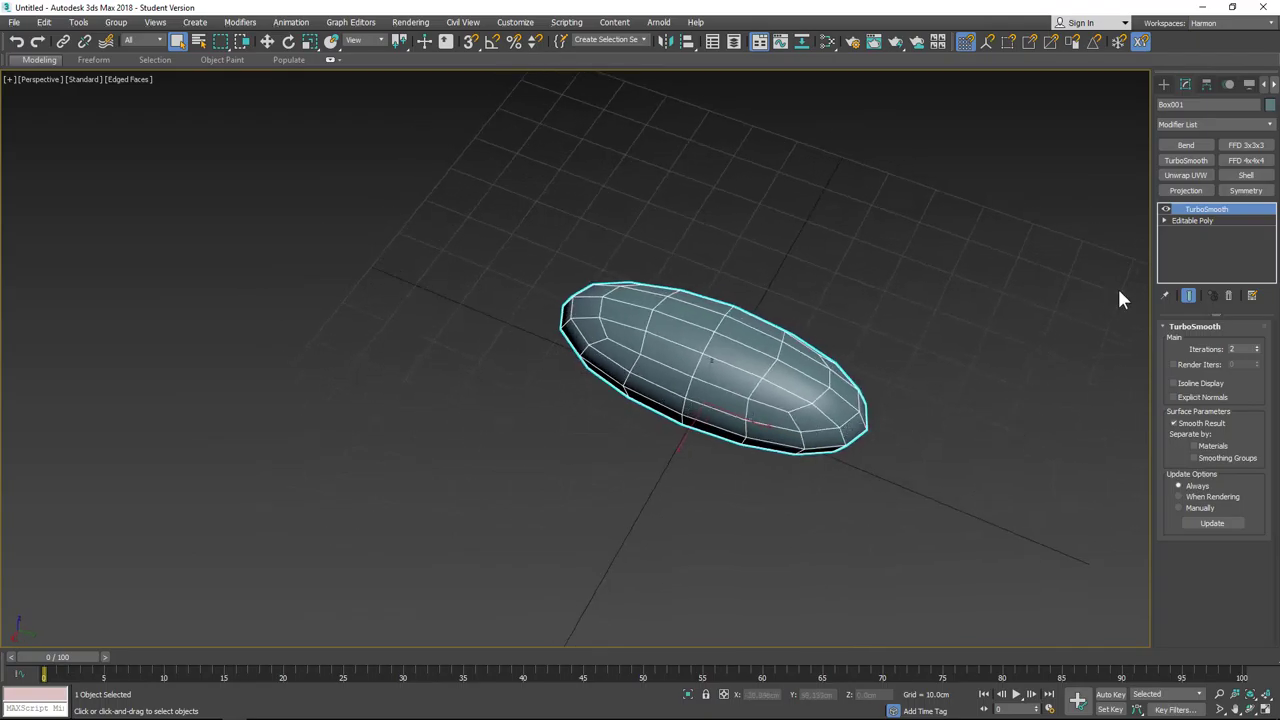
{"action": "right_click", "coordinate": [1220, 211]}
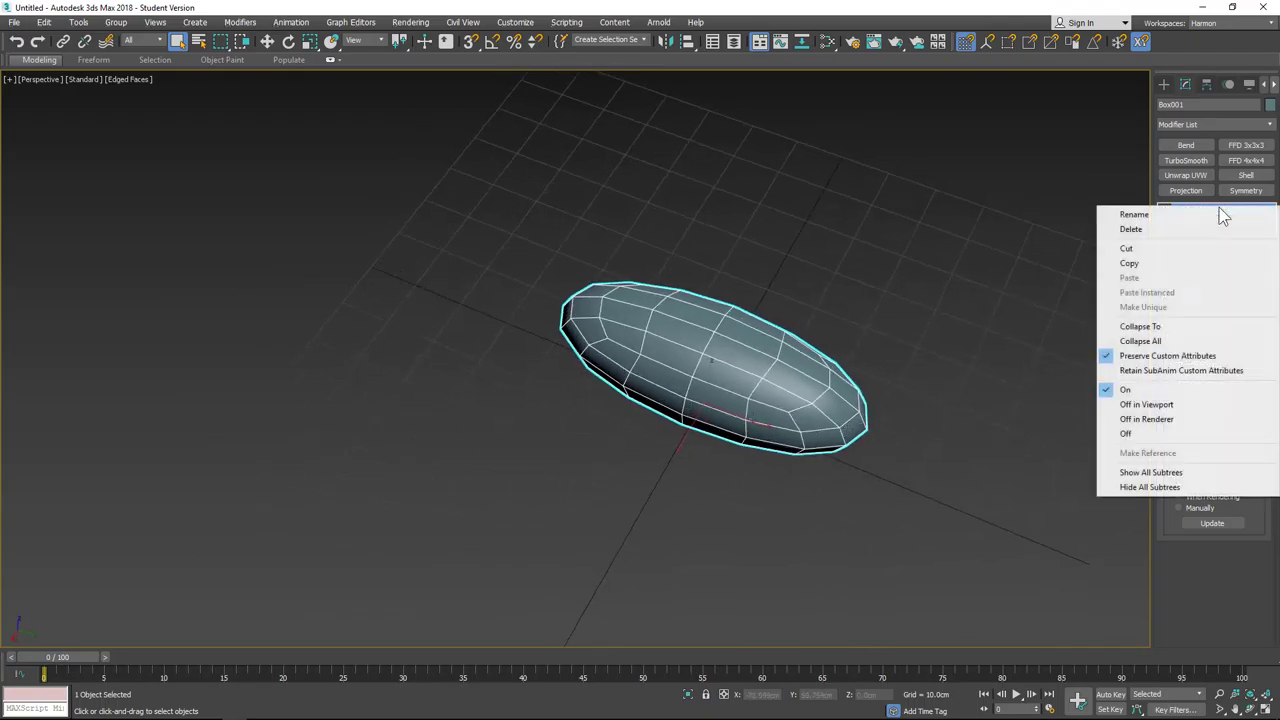
{"action": "left_click", "coordinate": [1150, 341]}
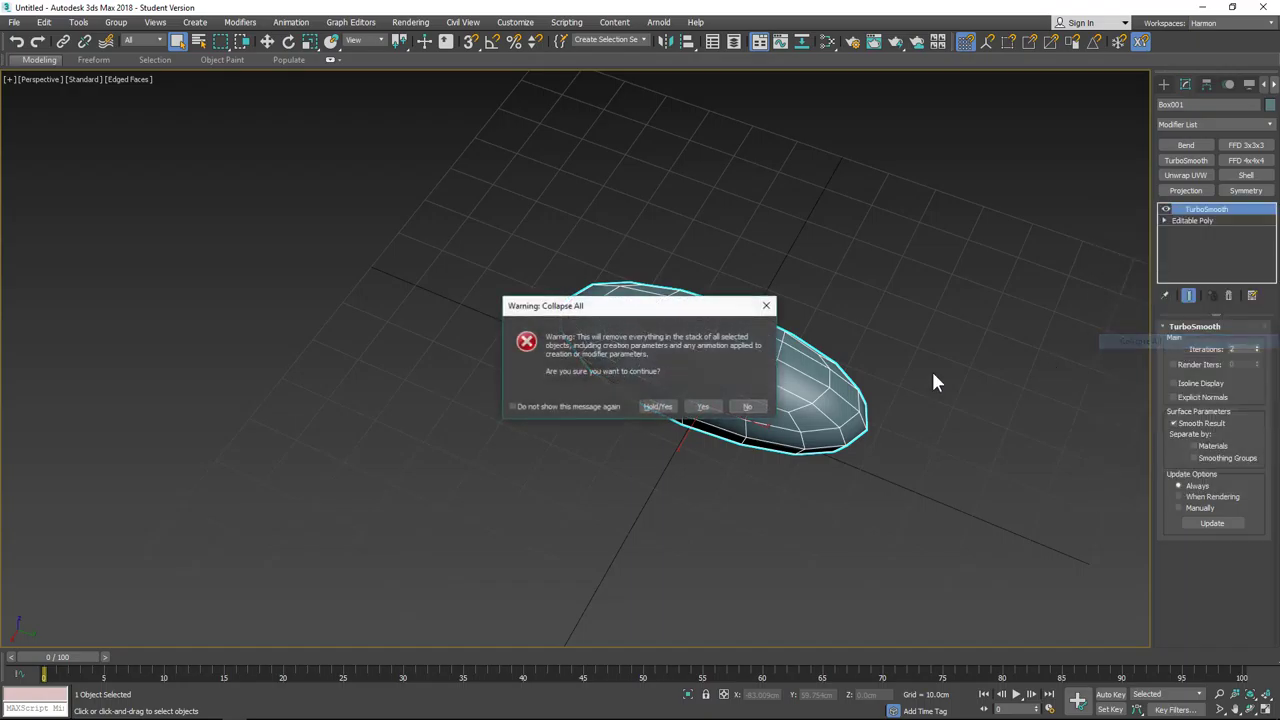
{"action": "left_click", "coordinate": [703, 406]}
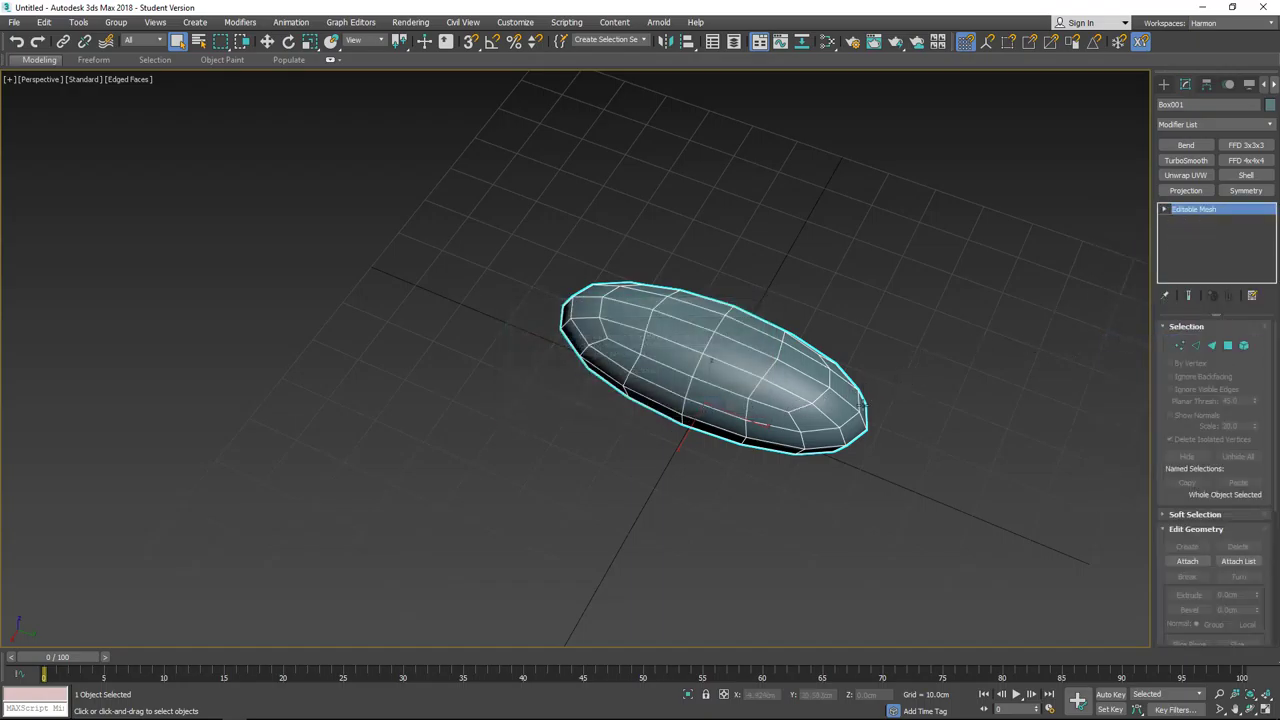
{"action": "middle_click_drag", "start_coordinate": [909, 407], "coordinate": [811, 377], "text": "alt"}
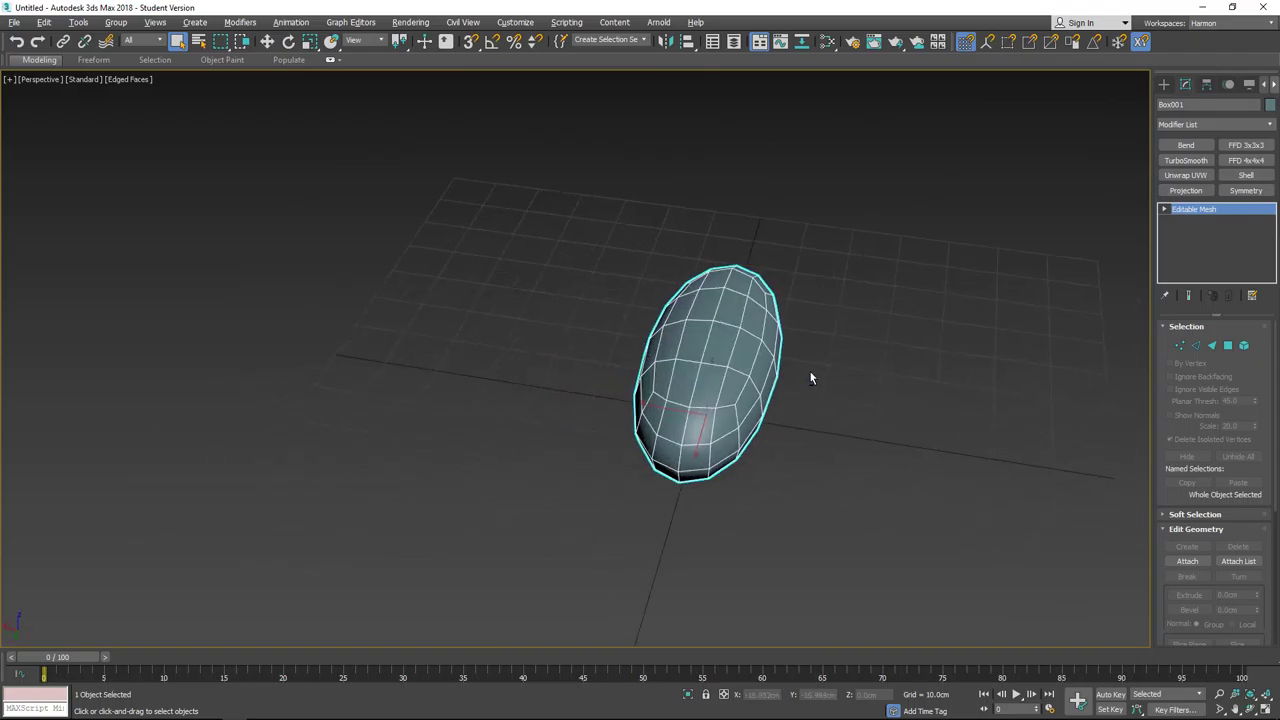
{"action": "right_click", "coordinate": [1199, 212]}
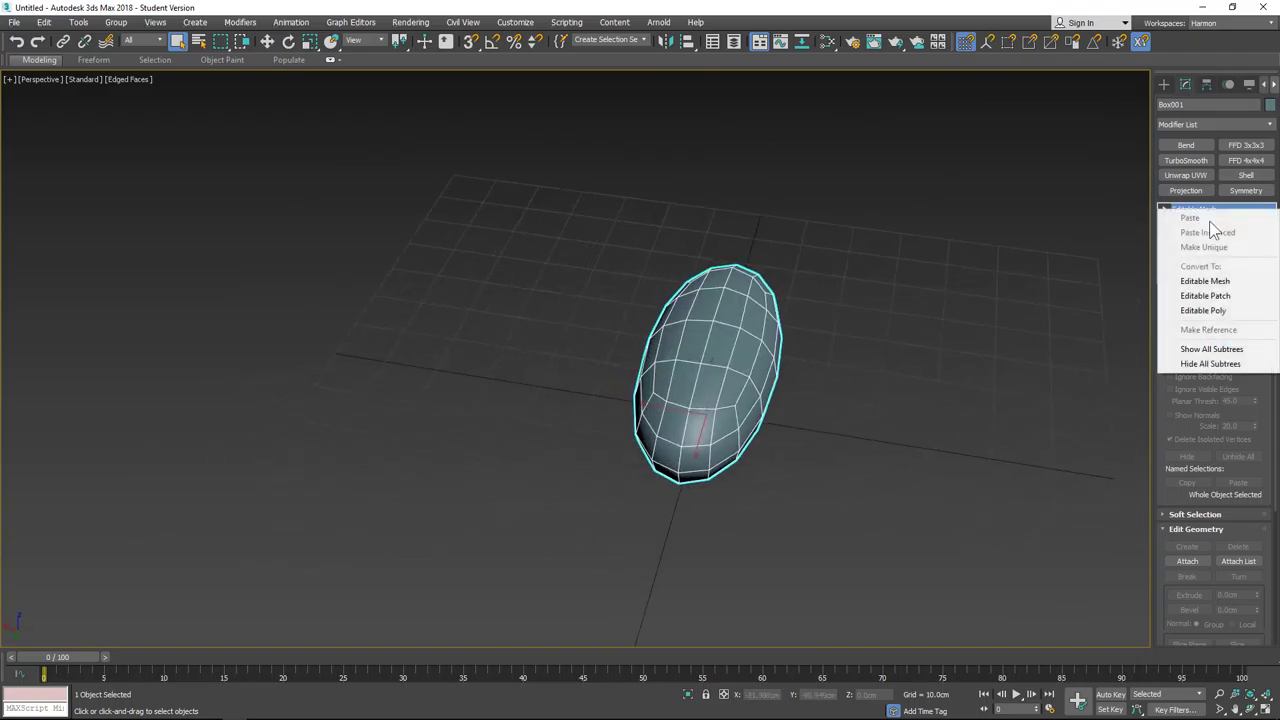
{"action": "left_click", "coordinate": [1203, 310]}
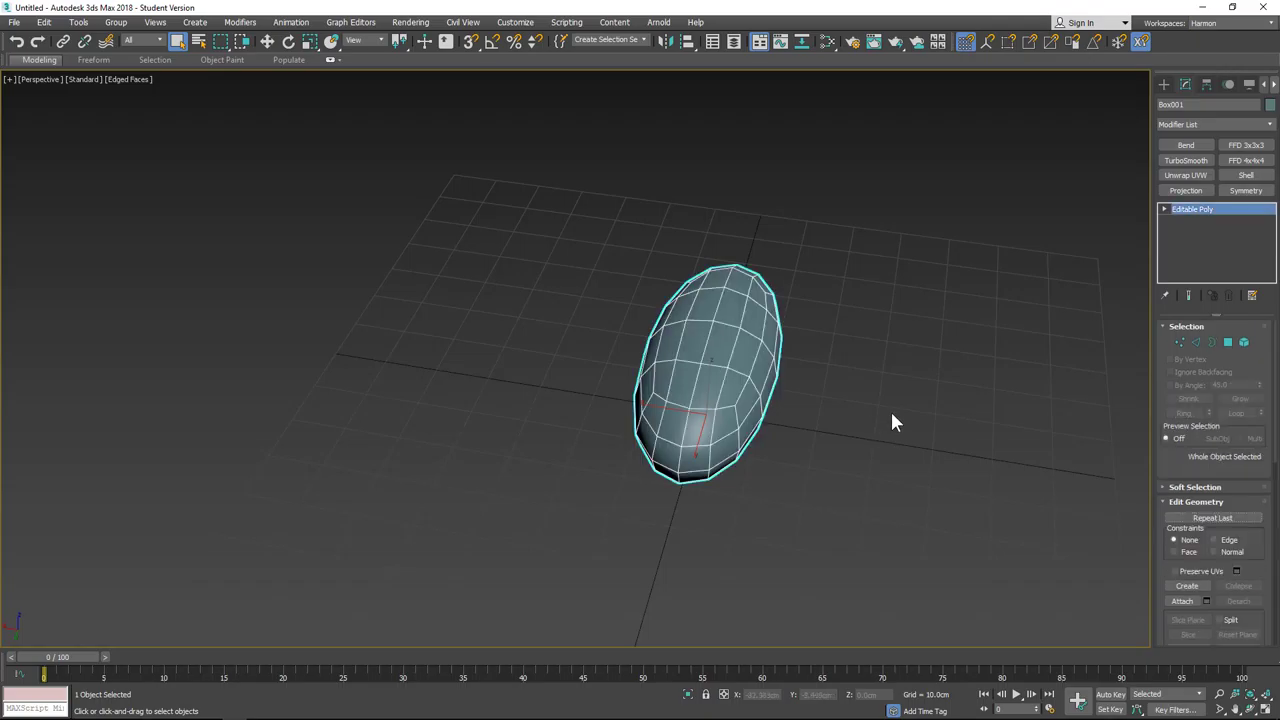
Step: Examine the smoothed body's shape in the Front, Left and Top views and from an angled orthographic view
{"action": "key", "text": "f"}
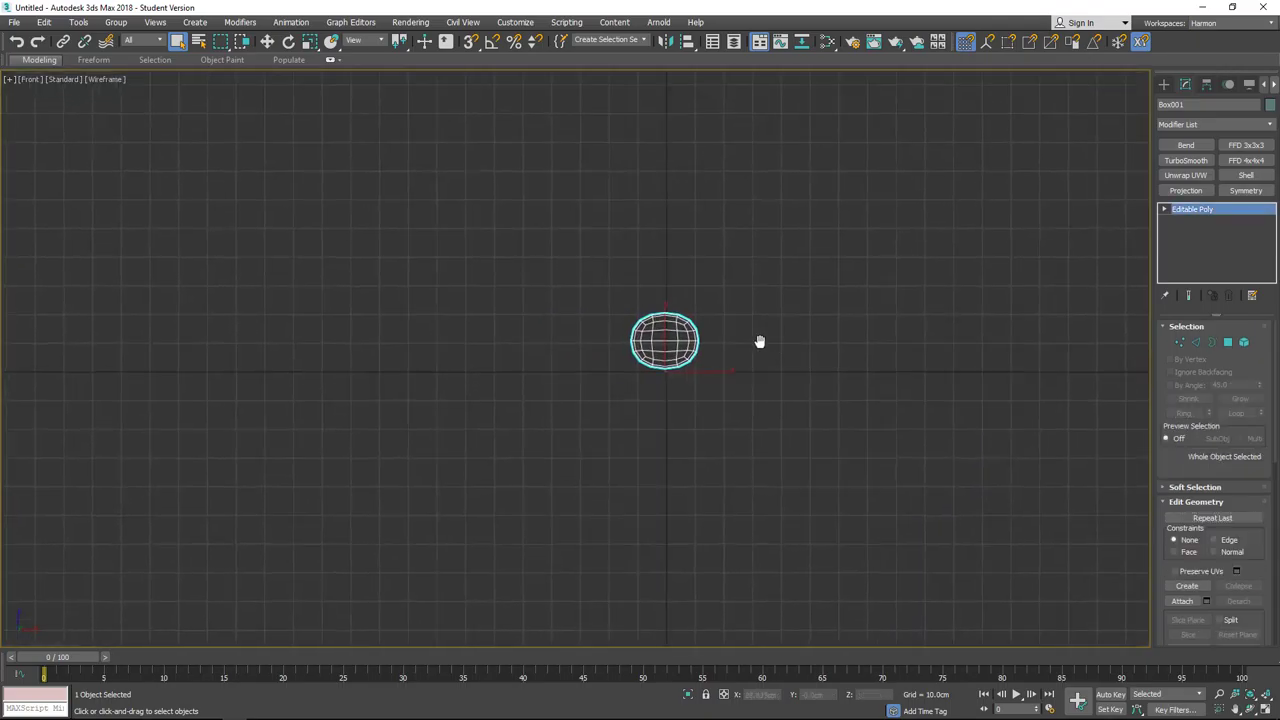
{"action": "scroll", "coordinate": [766, 335], "scroll_direction": "up", "scroll_amount": 5}
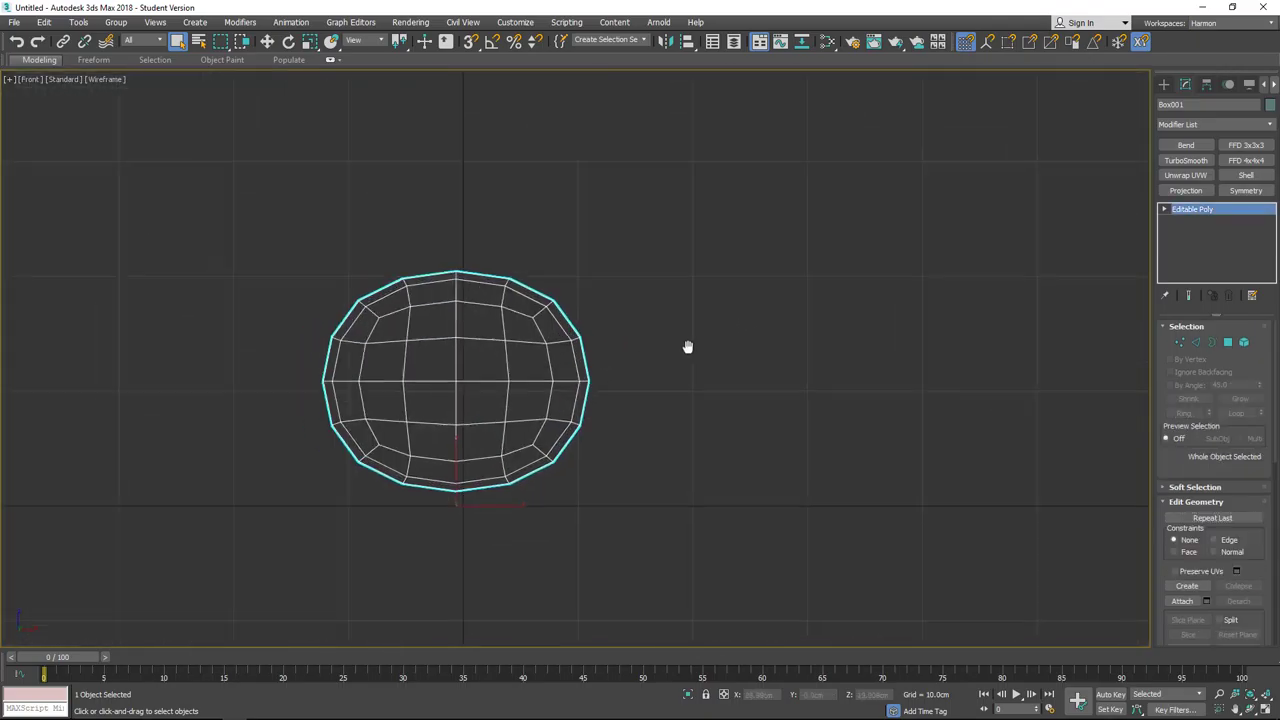
{"action": "middle_click_drag", "start_coordinate": [686, 346], "coordinate": [842, 312]}
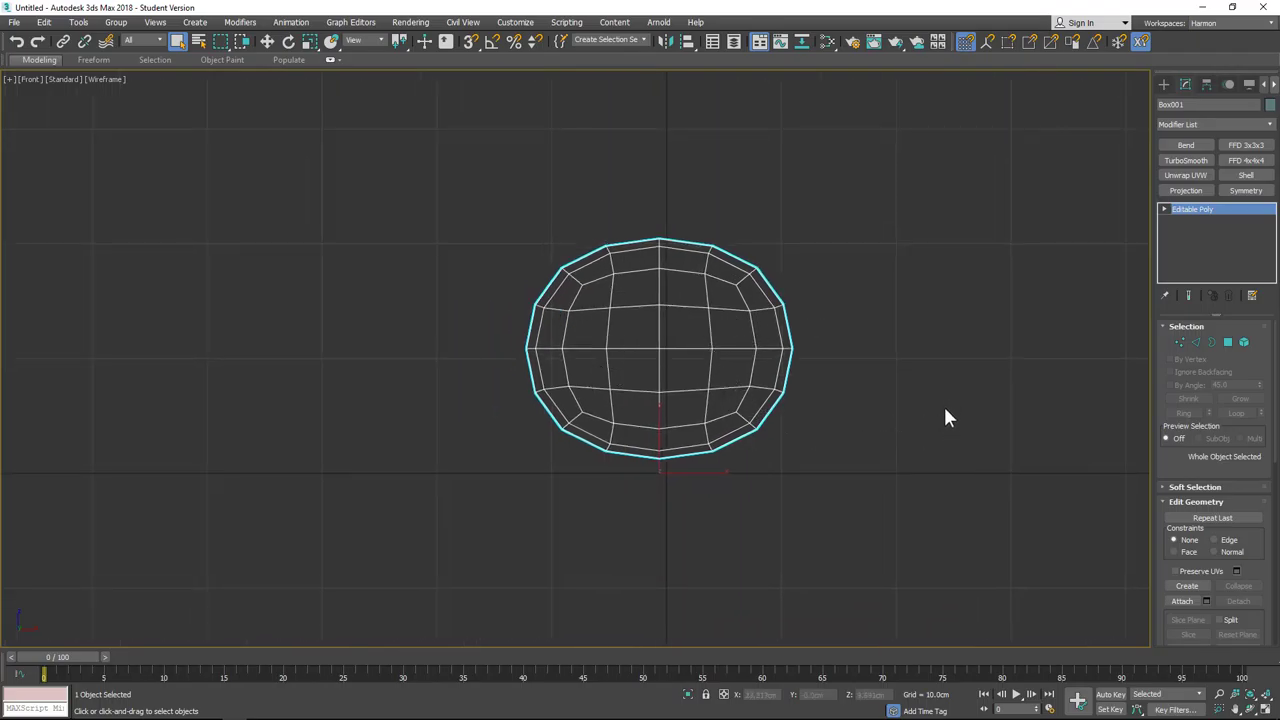
{"action": "key", "text": "l"}
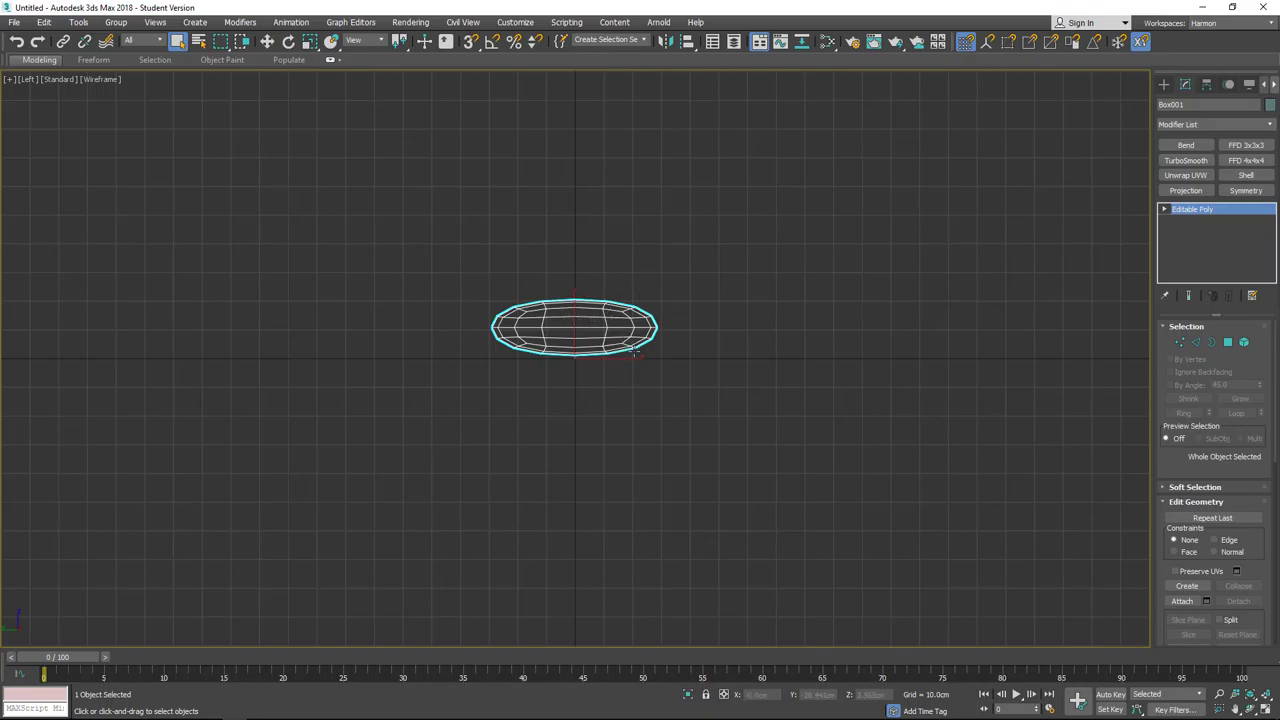
{"action": "key", "text": "t"}
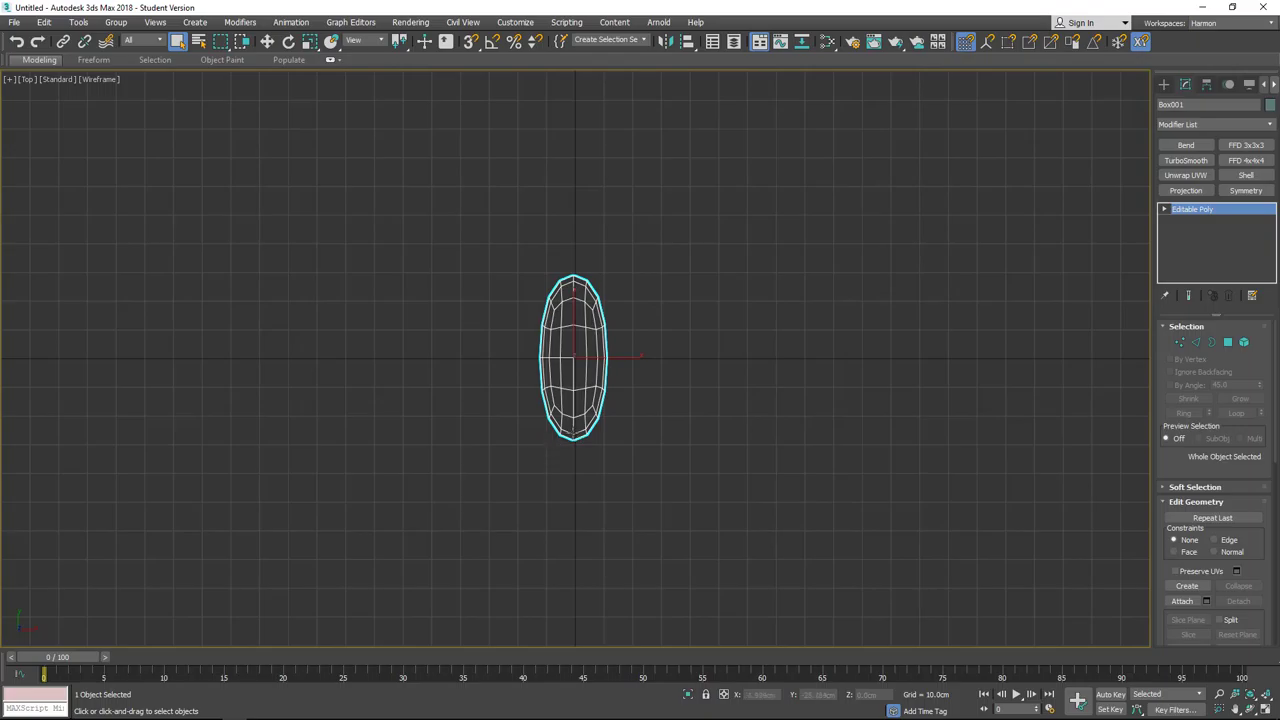
{"action": "key", "text": "l"}
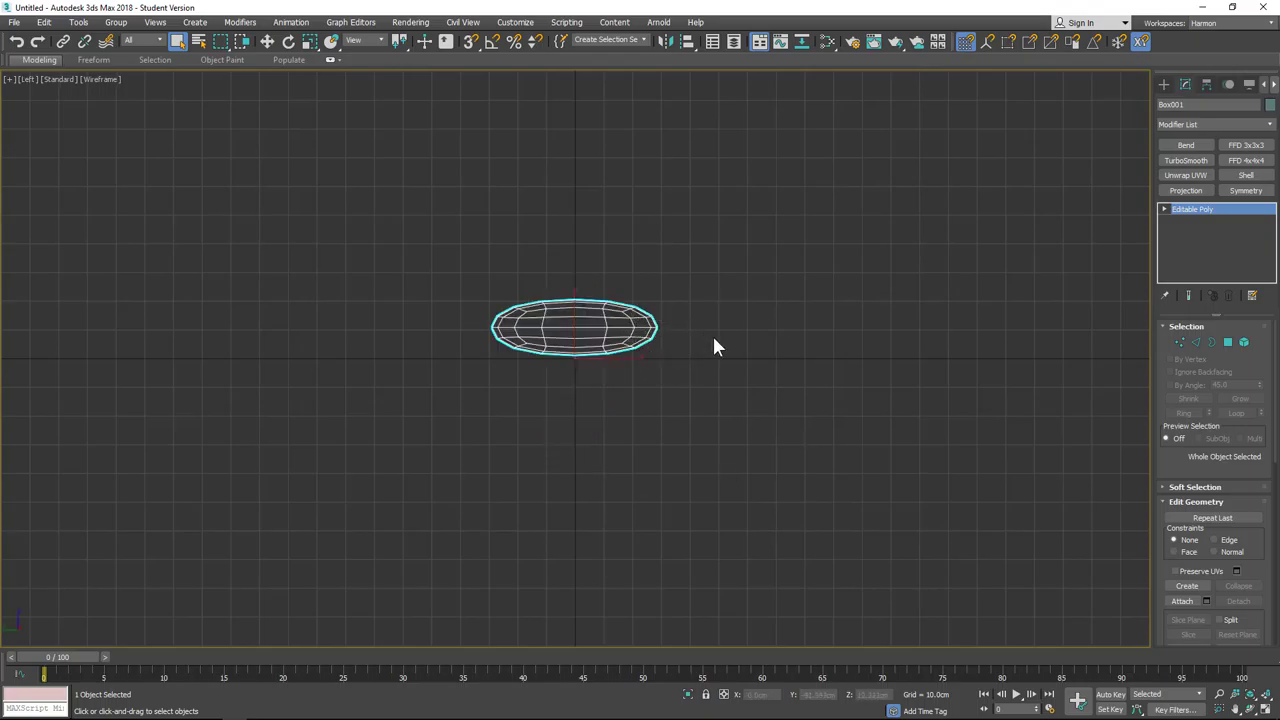
{"action": "middle_click_drag", "start_coordinate": [706, 320], "coordinate": [731, 326], "text": "alt"}
{"action": "scroll", "coordinate": [731, 326], "scroll_direction": "up", "scroll_amount": 3}
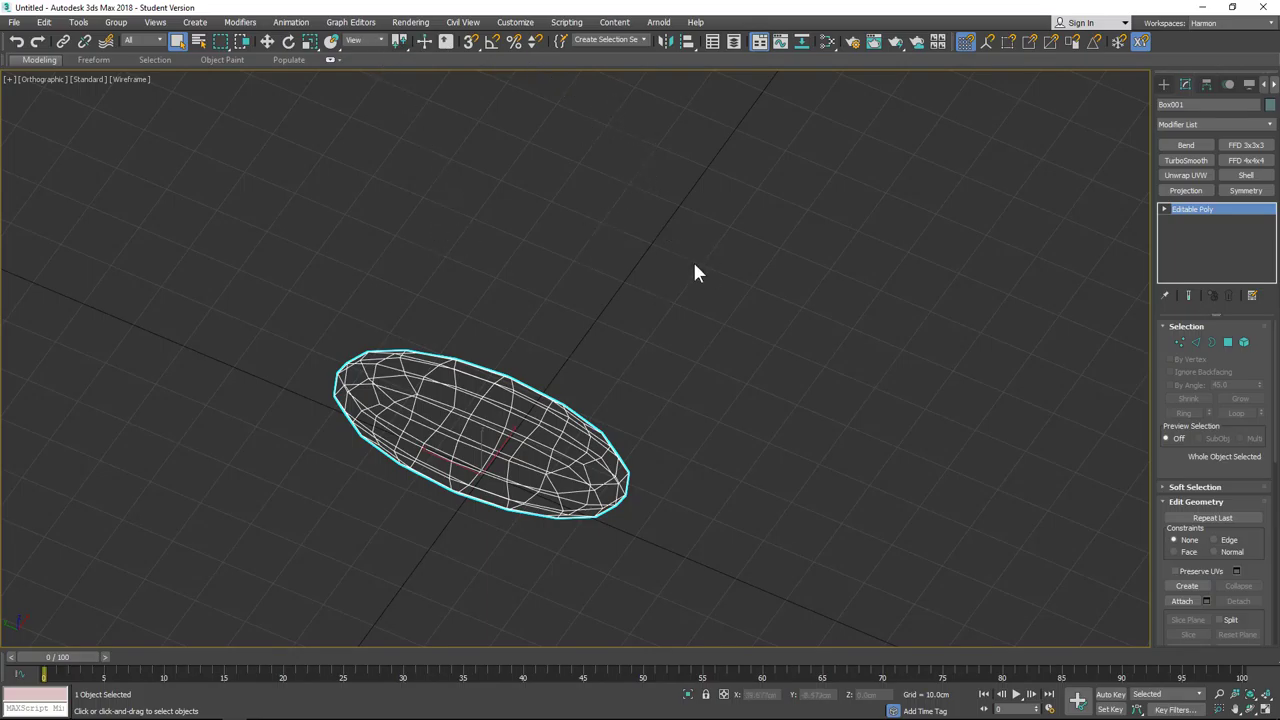
Step: Enable 3D snapping and set the home grid's Grid Spacing to 100 cm
{"action": "left_click", "coordinate": [470, 42]}
{"action": "right_click", "coordinate": [470, 42]}
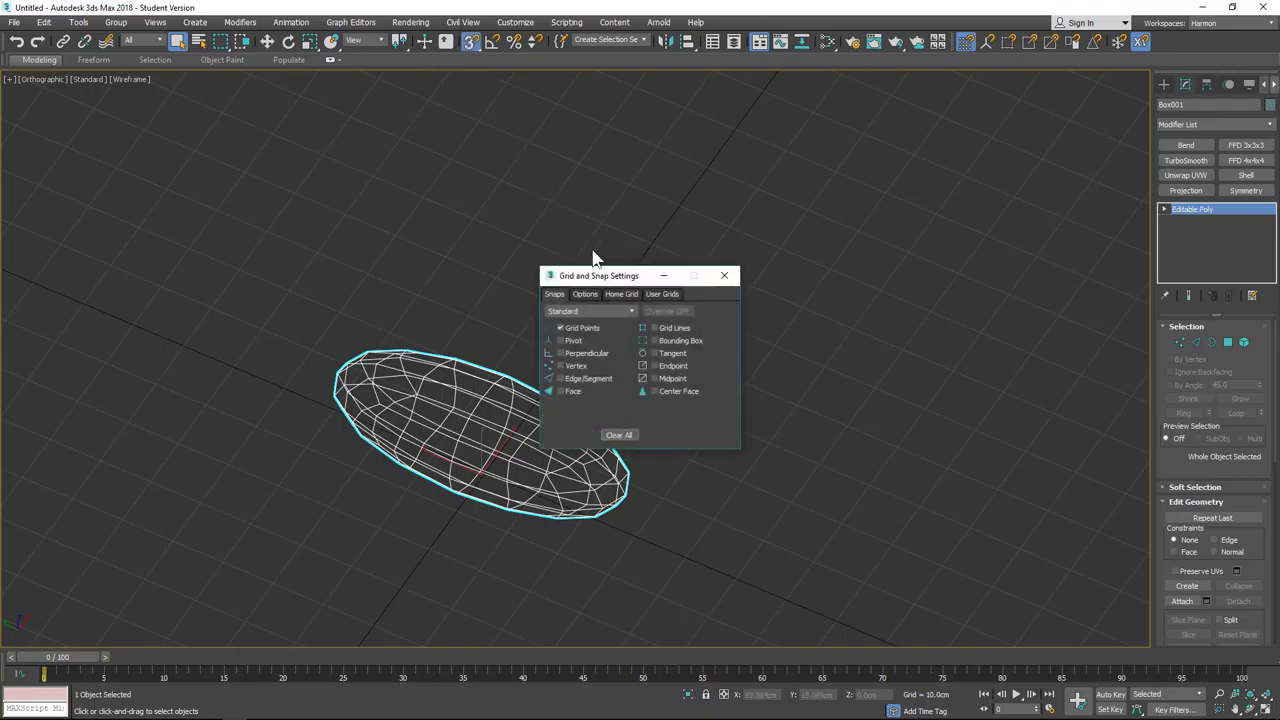
{"action": "left_click", "coordinate": [627, 296]}
{"action": "double_click", "coordinate": [690, 317]}
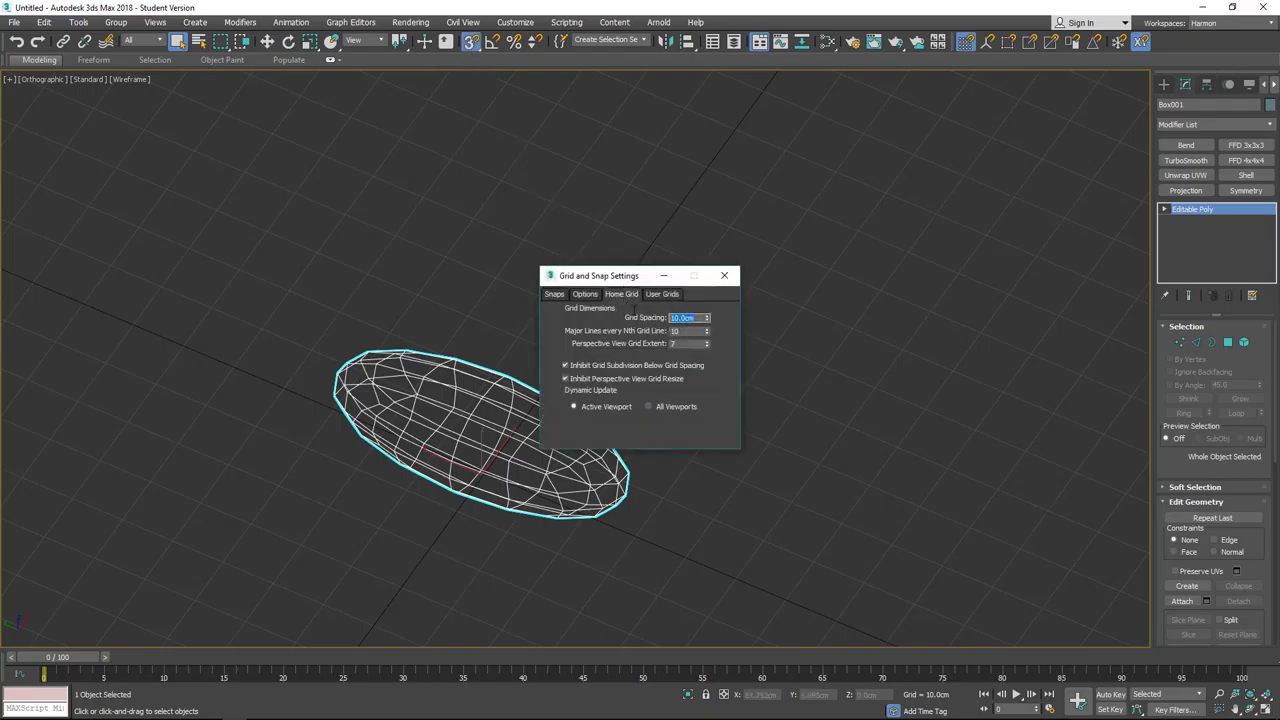
{"action": "type", "text": "100"}
{"action": "key", "text": "Return"}
{"action": "middle_click_drag", "start_coordinate": [663, 480], "coordinate": [472, 483]}
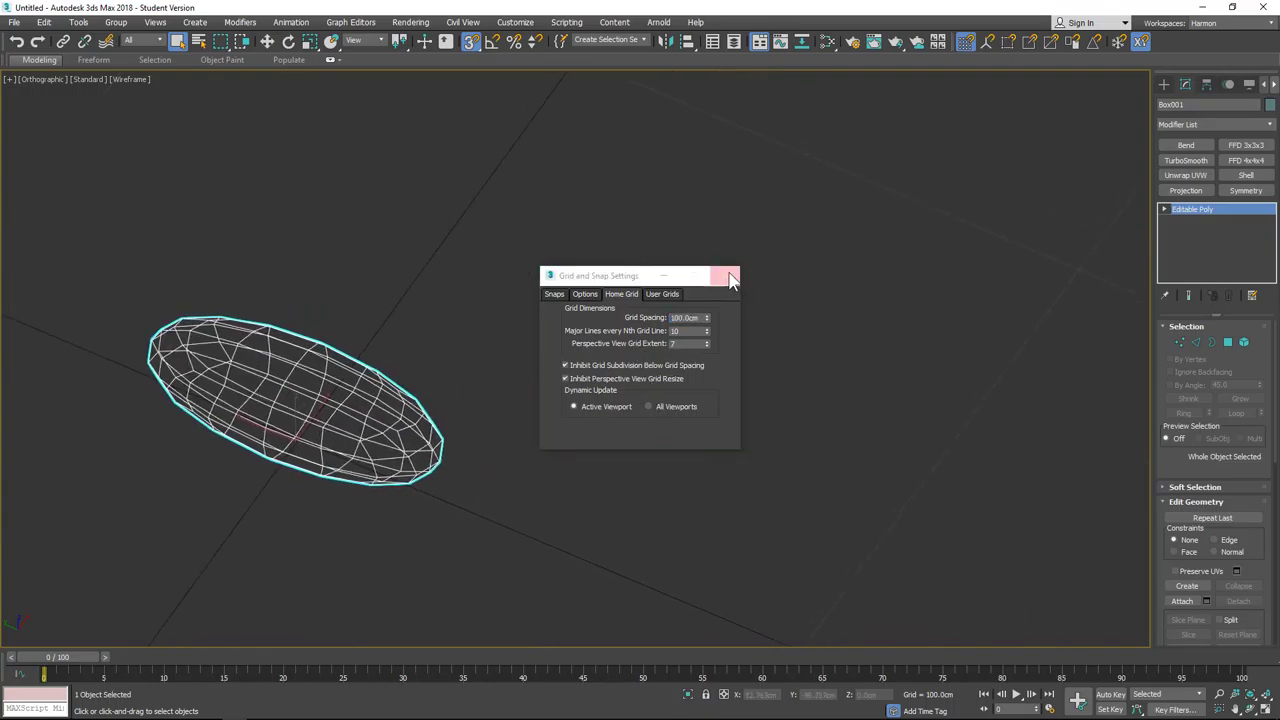
{"action": "left_click", "coordinate": [724, 275]}
Step: Scale the smoothed body up uniformly to about 145%
{"action": "scroll", "coordinate": [676, 374], "scroll_direction": "down", "scroll_amount": 5}
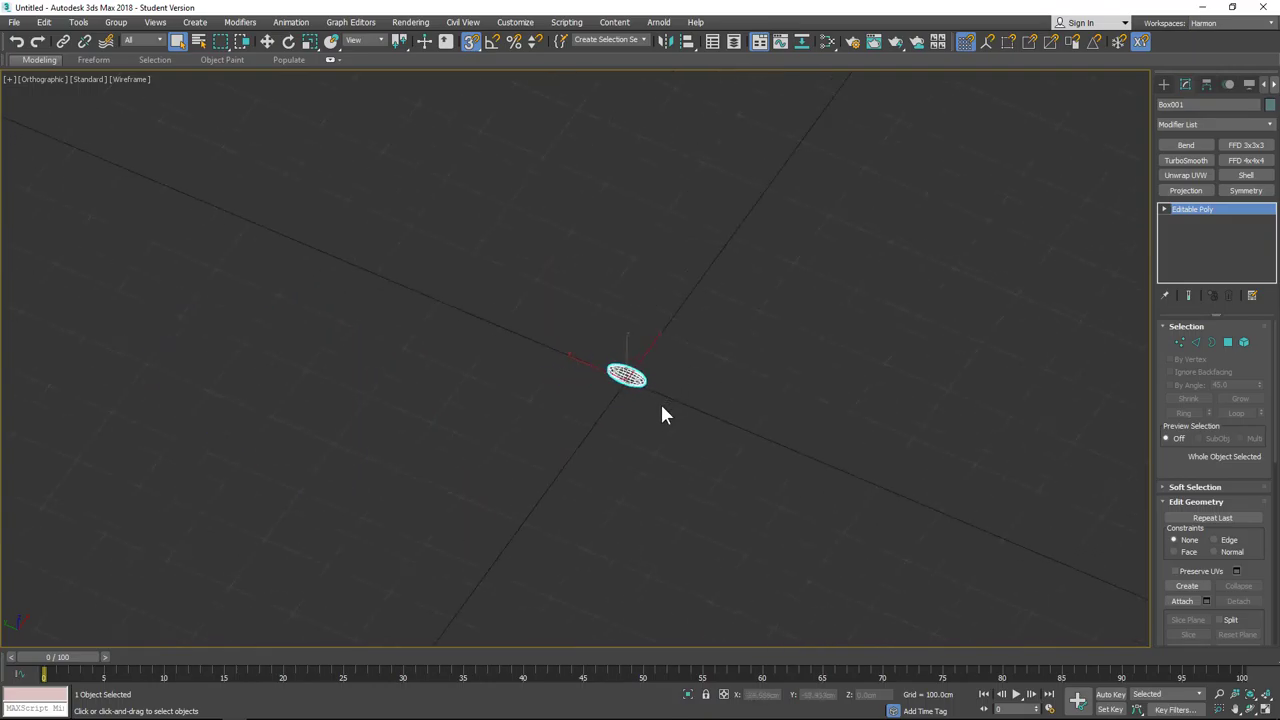
{"action": "key", "text": "r"}
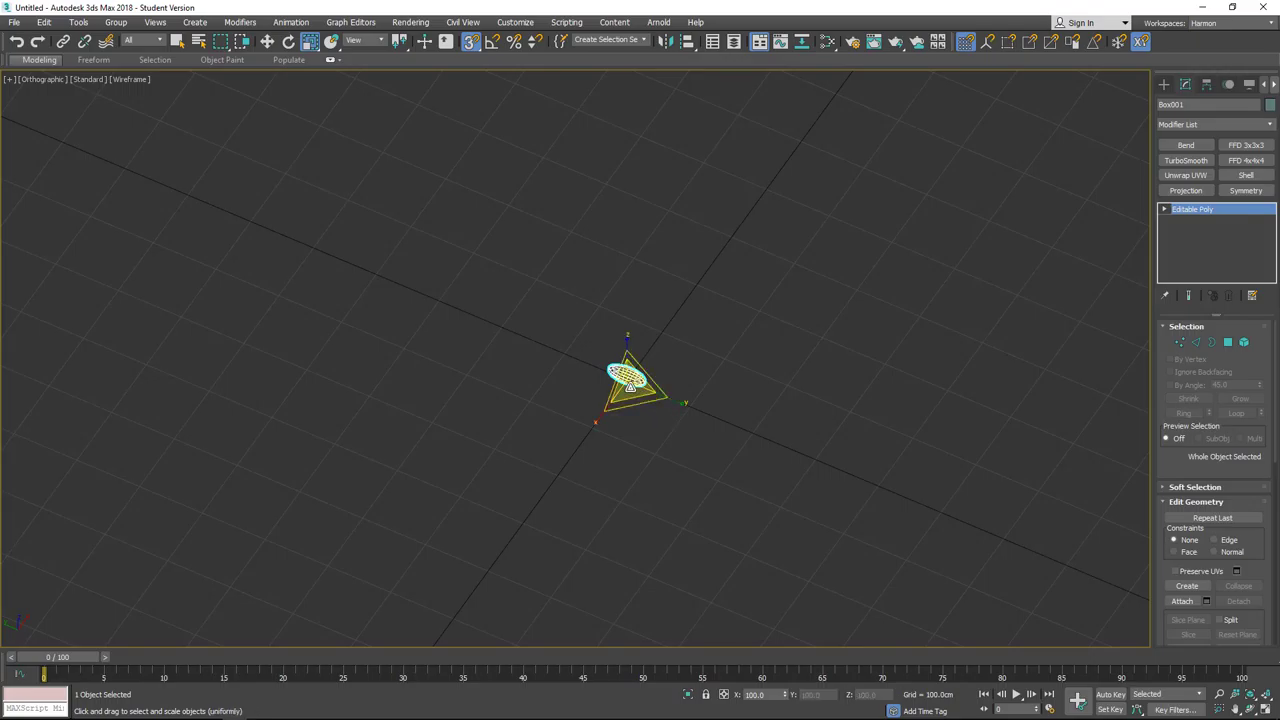
{"action": "left_click_drag", "start_coordinate": [630, 382], "coordinate": [618, 347]}
{"action": "middle_click_drag", "start_coordinate": [591, 422], "coordinate": [625, 383], "text": "alt"}
{"action": "scroll", "coordinate": [667, 392], "scroll_direction": "up", "scroll_amount": 5}
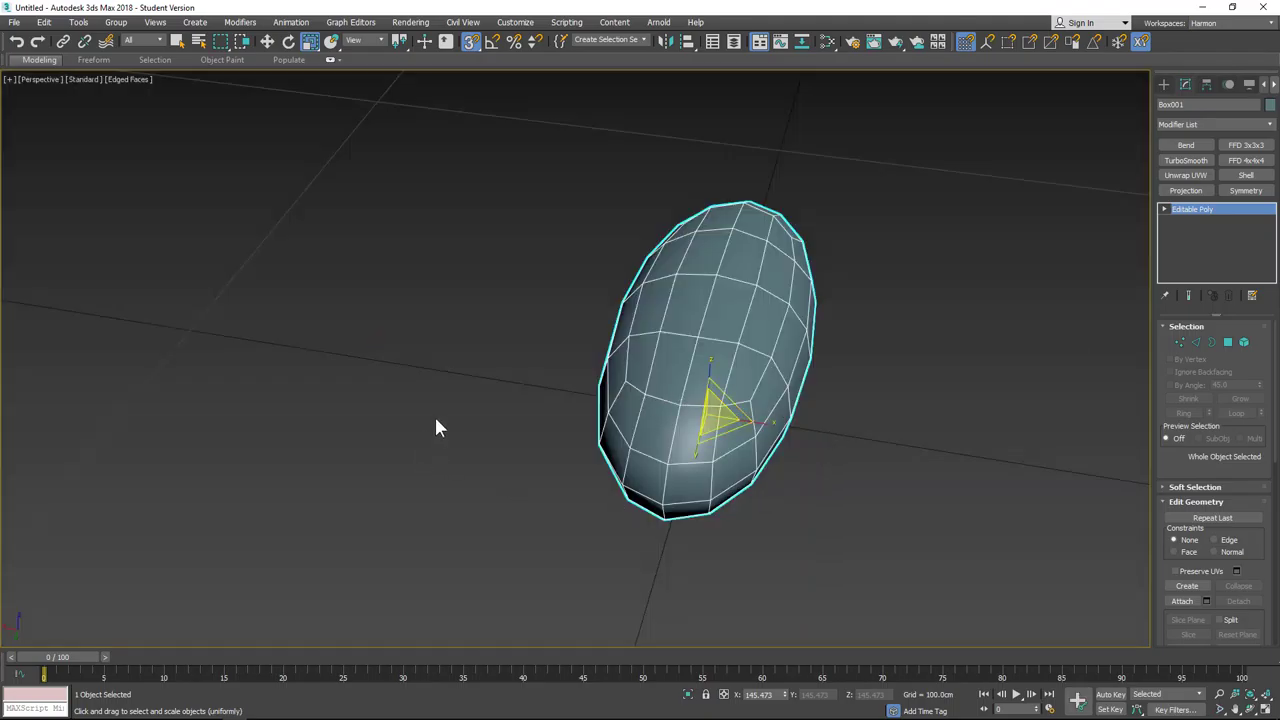
{"action": "middle_click_drag", "start_coordinate": [436, 422], "coordinate": [529, 391], "text": "alt"}
{"action": "middle_click_drag", "start_coordinate": [809, 257], "coordinate": [653, 235]}
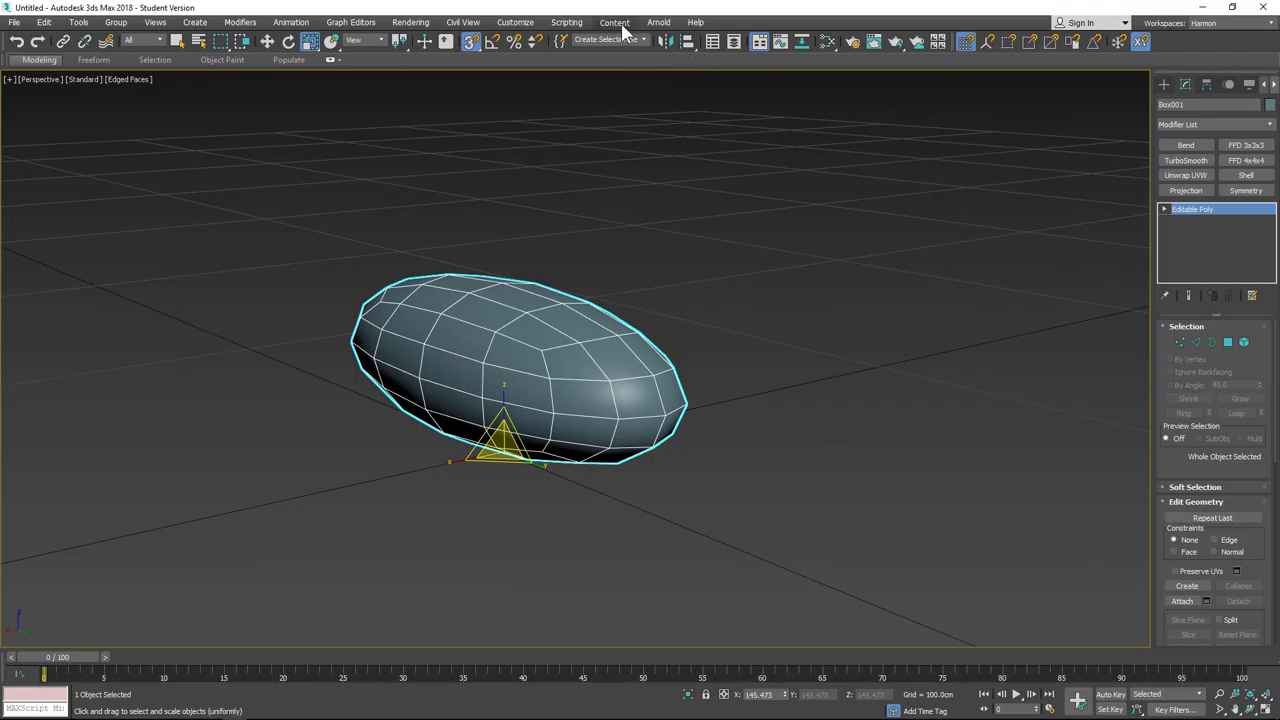
Step: Check the display unit scale and the system unit scale in the Units Setup, keeping both in centimeters
{"action": "left_click", "coordinate": [516, 23]}
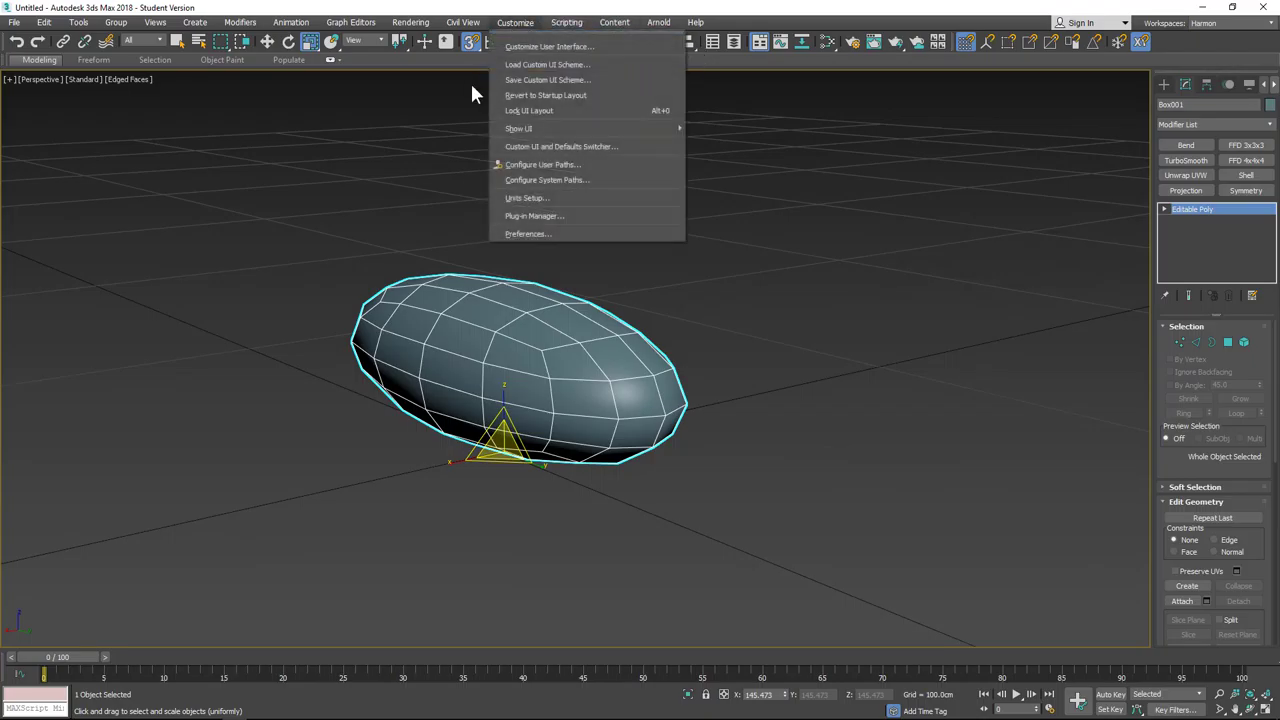
{"action": "left_click", "coordinate": [515, 199]}
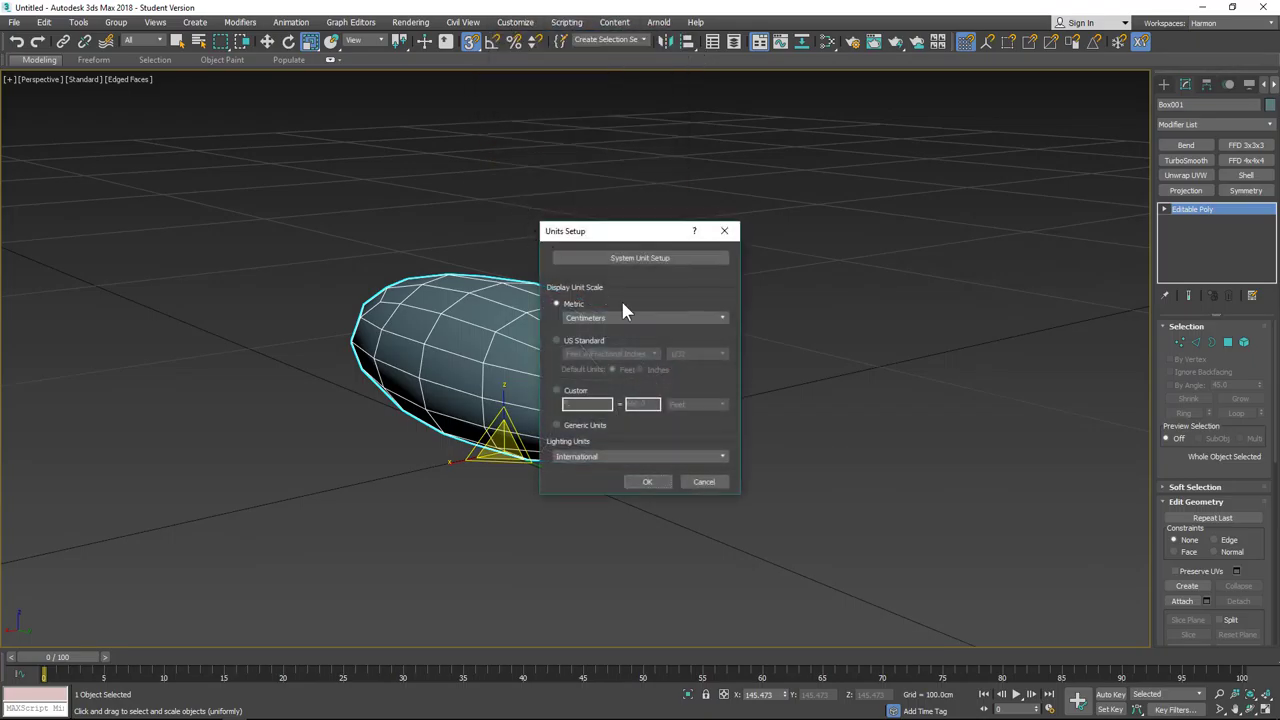
{"action": "left_click", "coordinate": [617, 257]}
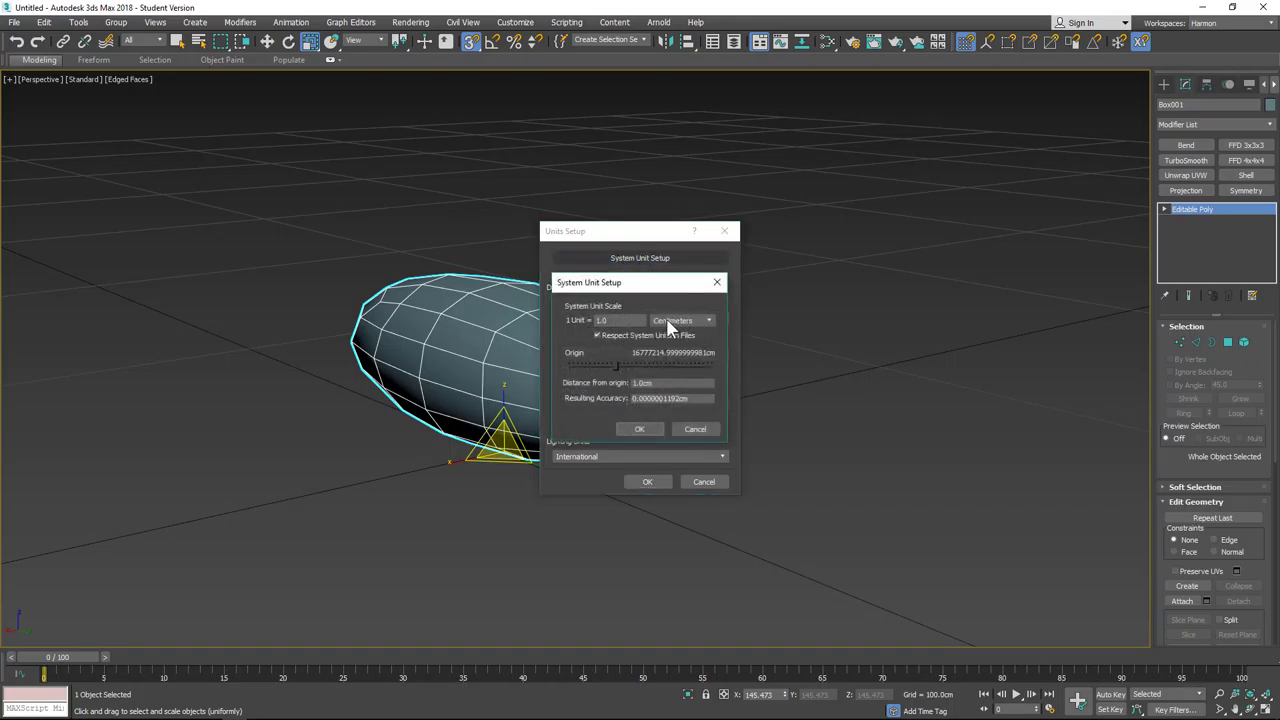
{"action": "left_click", "coordinate": [640, 429]}
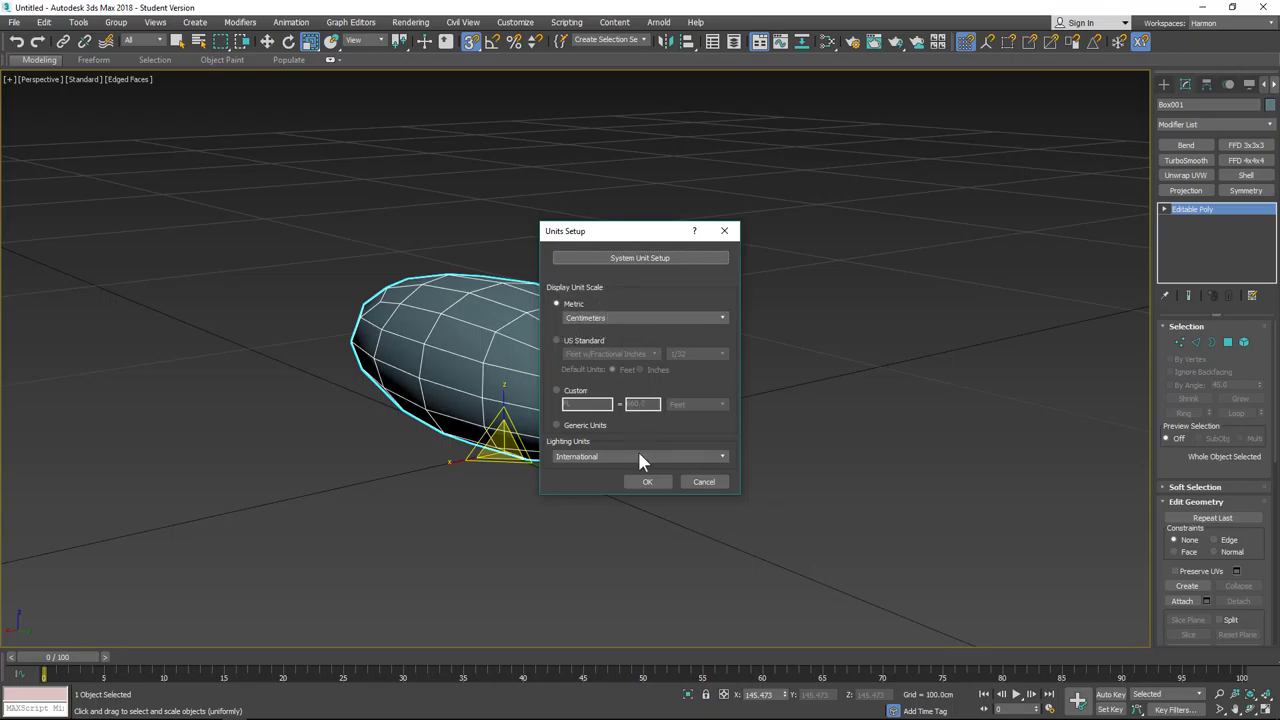
{"action": "left_click", "coordinate": [648, 481]}
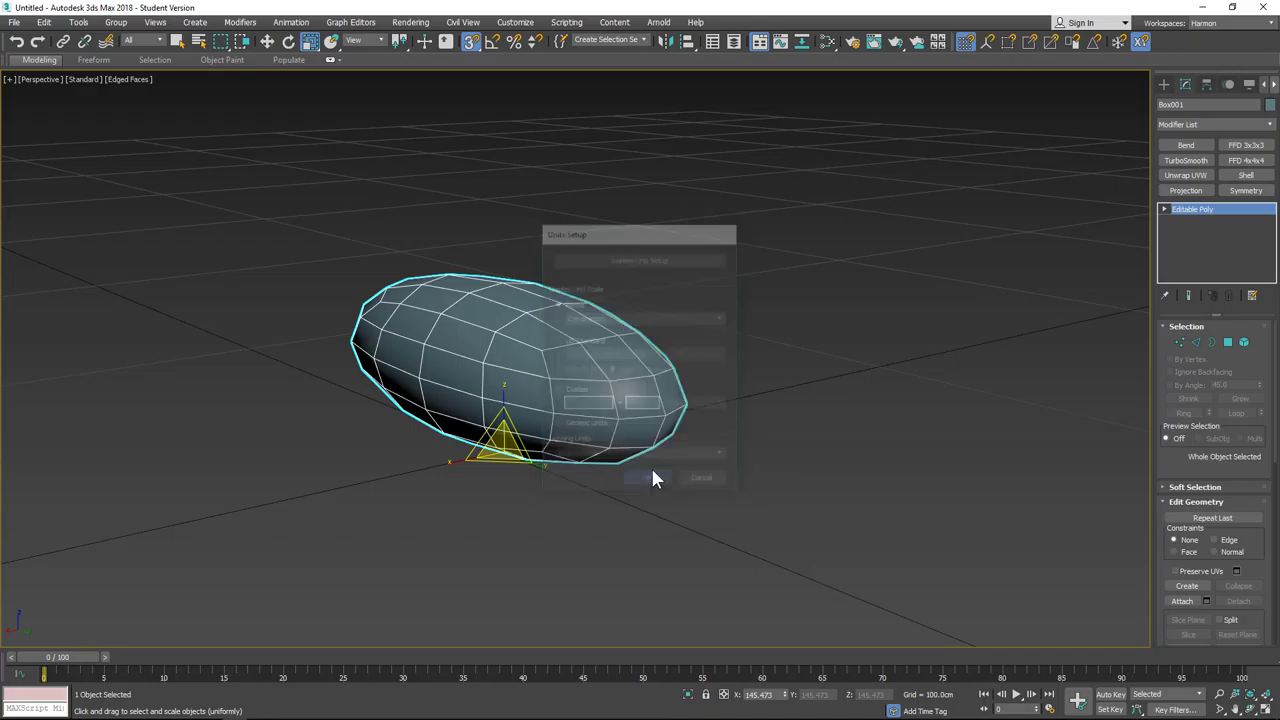
Step: Turn off 3D snapping and set the home grid's Perspective View Grid Extent to 2
{"action": "middle_click_drag", "start_coordinate": [715, 290], "coordinate": [562, 123], "text": "alt"}
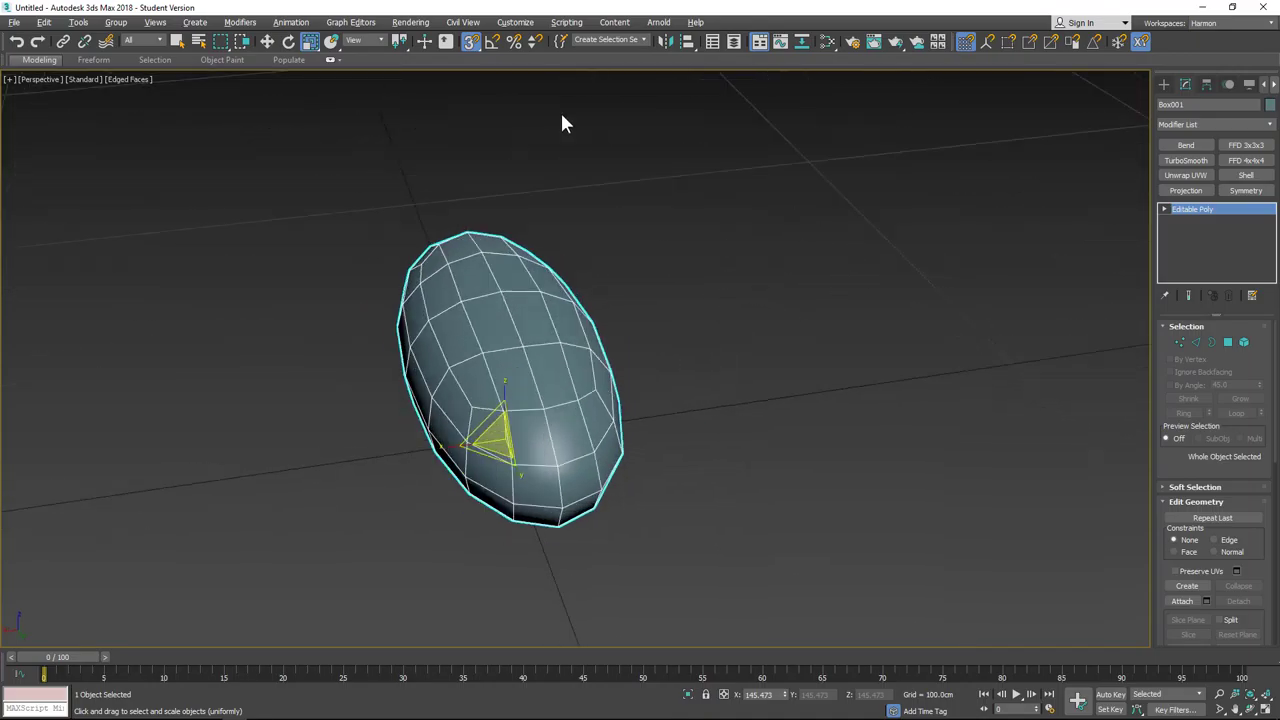
{"action": "right_click", "coordinate": [472, 44]}
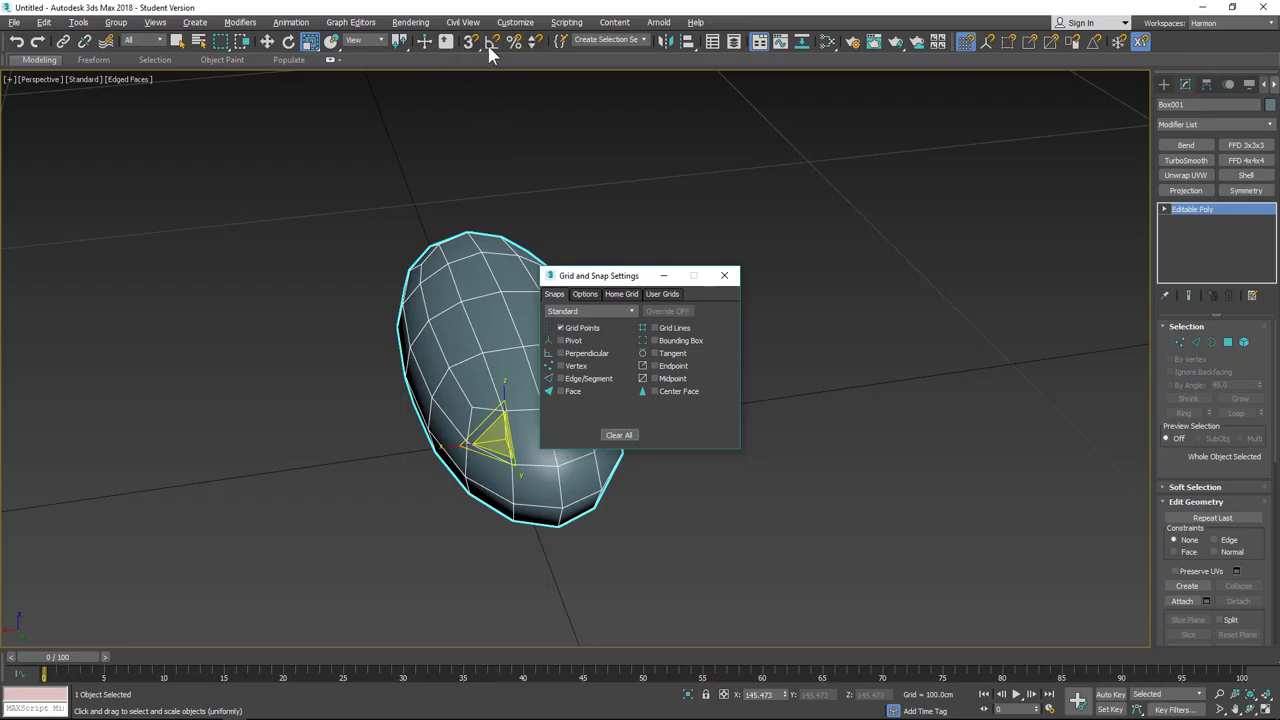
{"action": "left_click", "coordinate": [622, 294]}
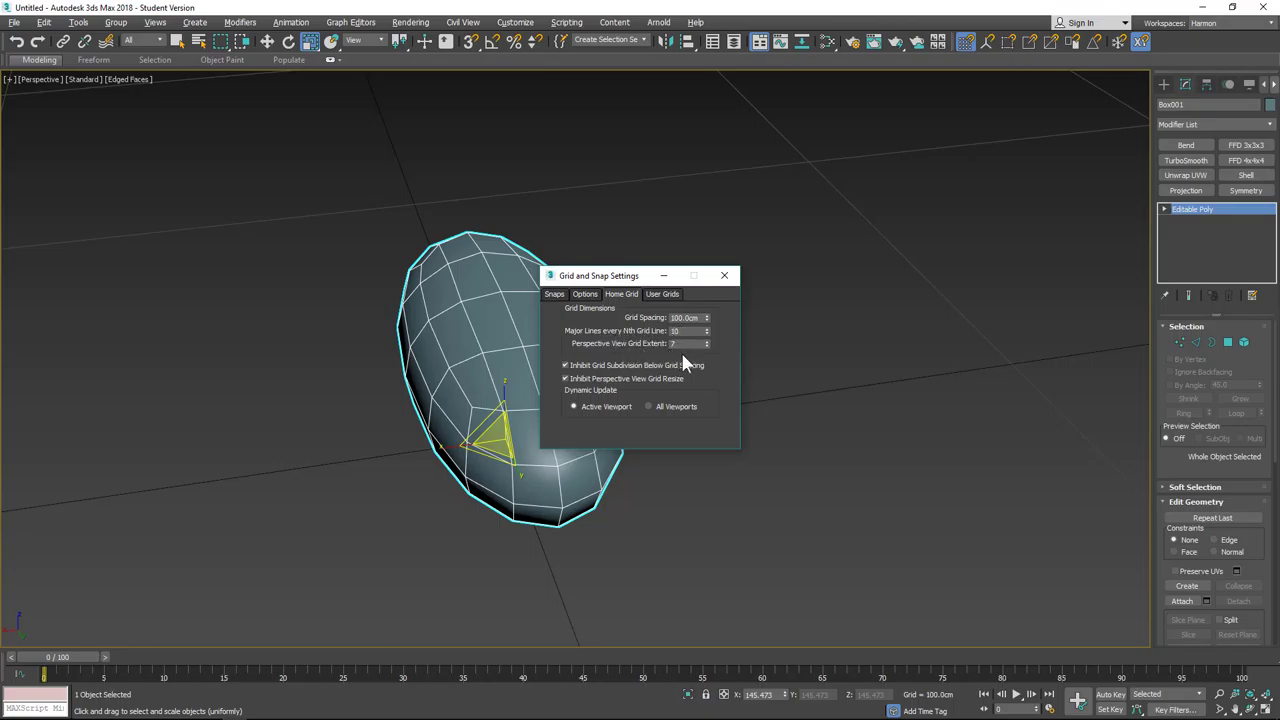
{"action": "scroll", "coordinate": [836, 395], "scroll_direction": "down", "scroll_amount": 6}
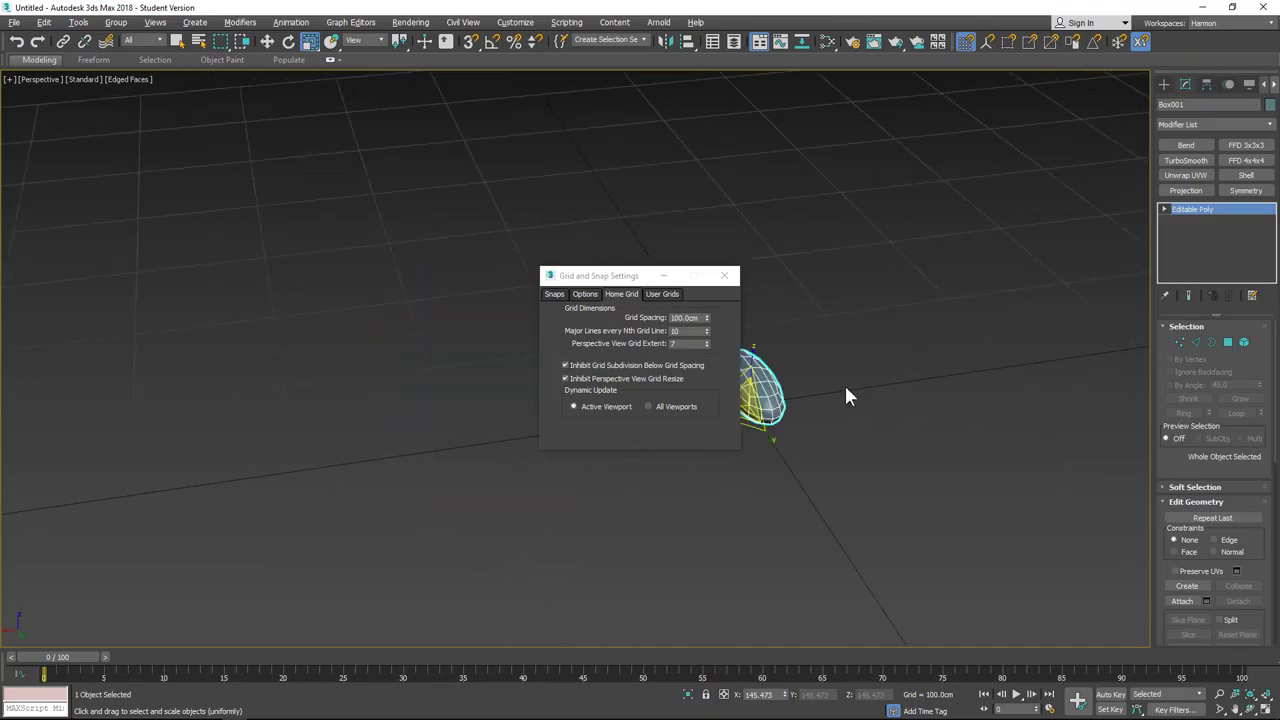
{"action": "middle_click_drag", "start_coordinate": [928, 394], "coordinate": [446, 251]}
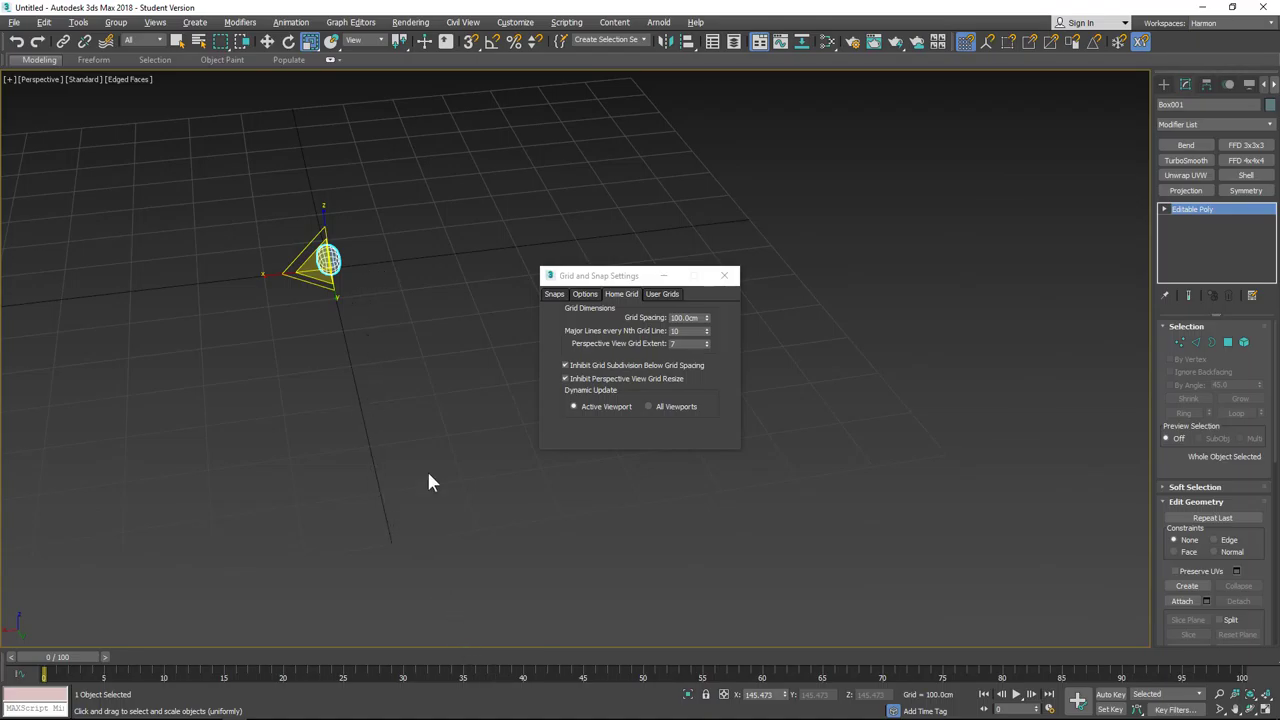
{"action": "left_click", "coordinate": [688, 343]}
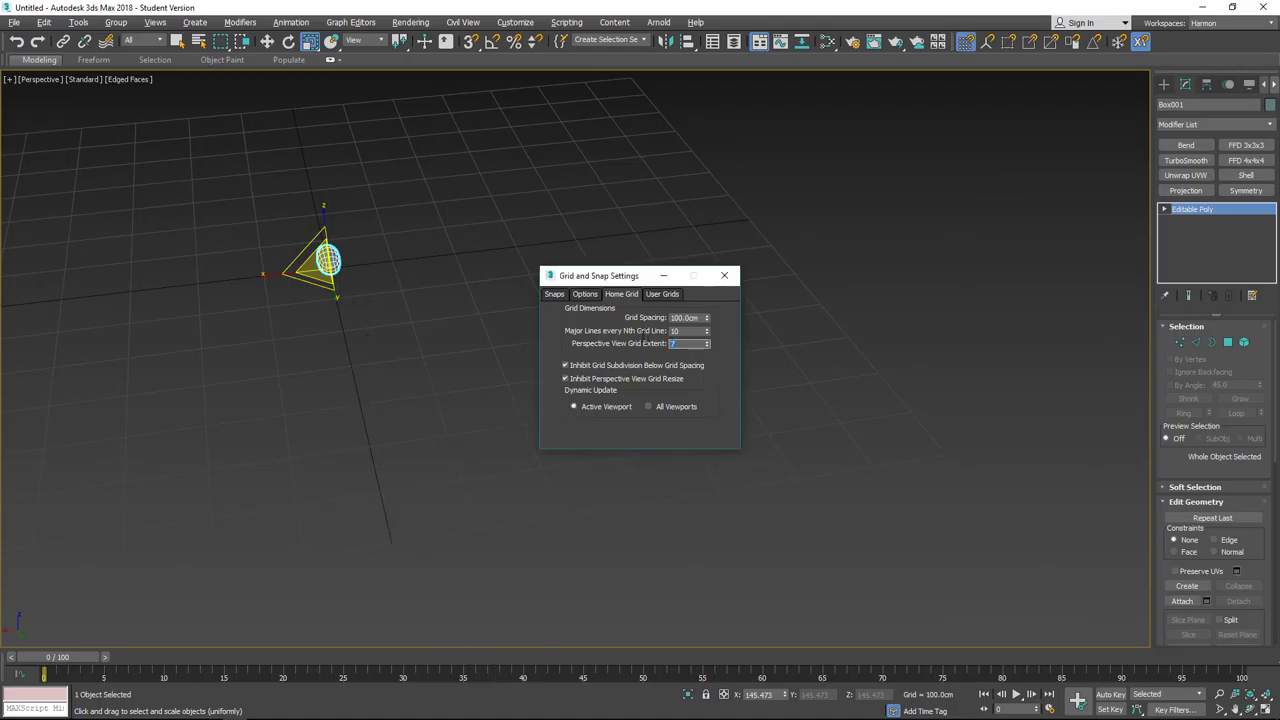
{"action": "type", "text": "12"}
{"action": "key", "text": "Return"}
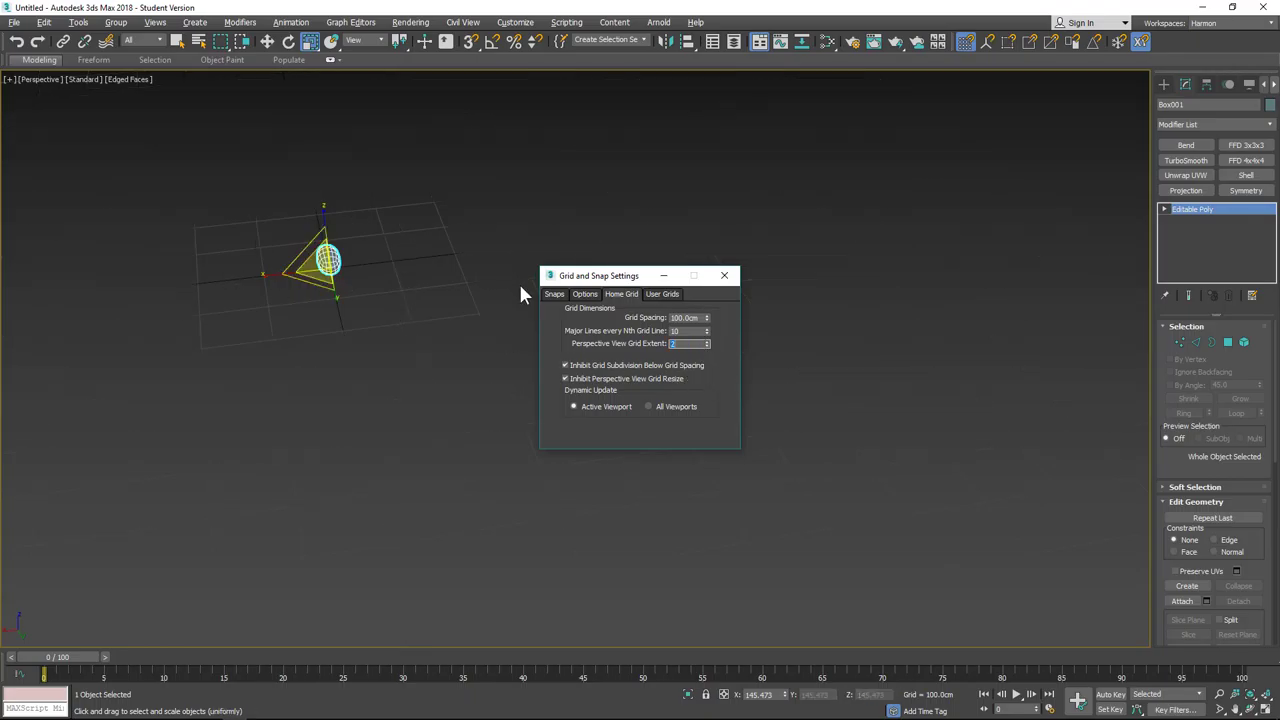
Step: Inspect the grid in the Perspective and Front views and set Major Lines every Nth Grid Line to 10
{"action": "middle_click_drag", "start_coordinate": [413, 329], "coordinate": [485, 498]}
{"action": "scroll", "coordinate": [434, 428], "scroll_direction": "up", "scroll_amount": 5}
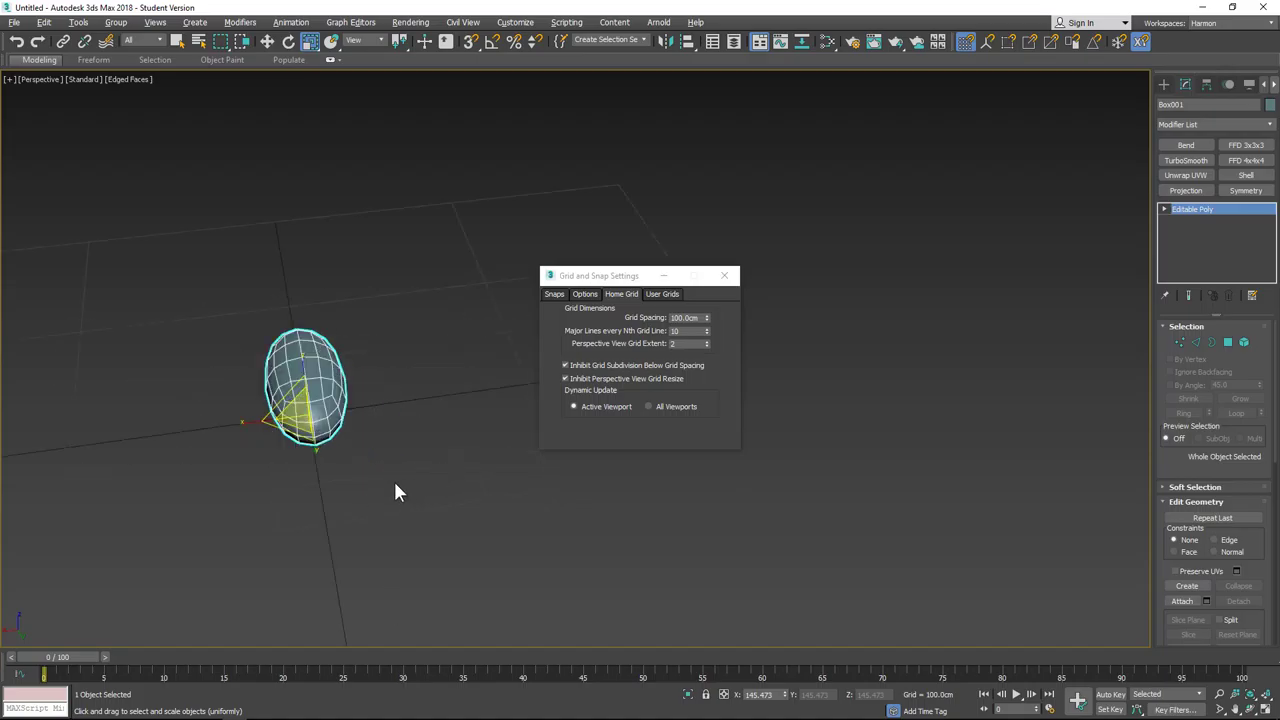
{"action": "middle_click_drag", "start_coordinate": [393, 478], "coordinate": [473, 395]}
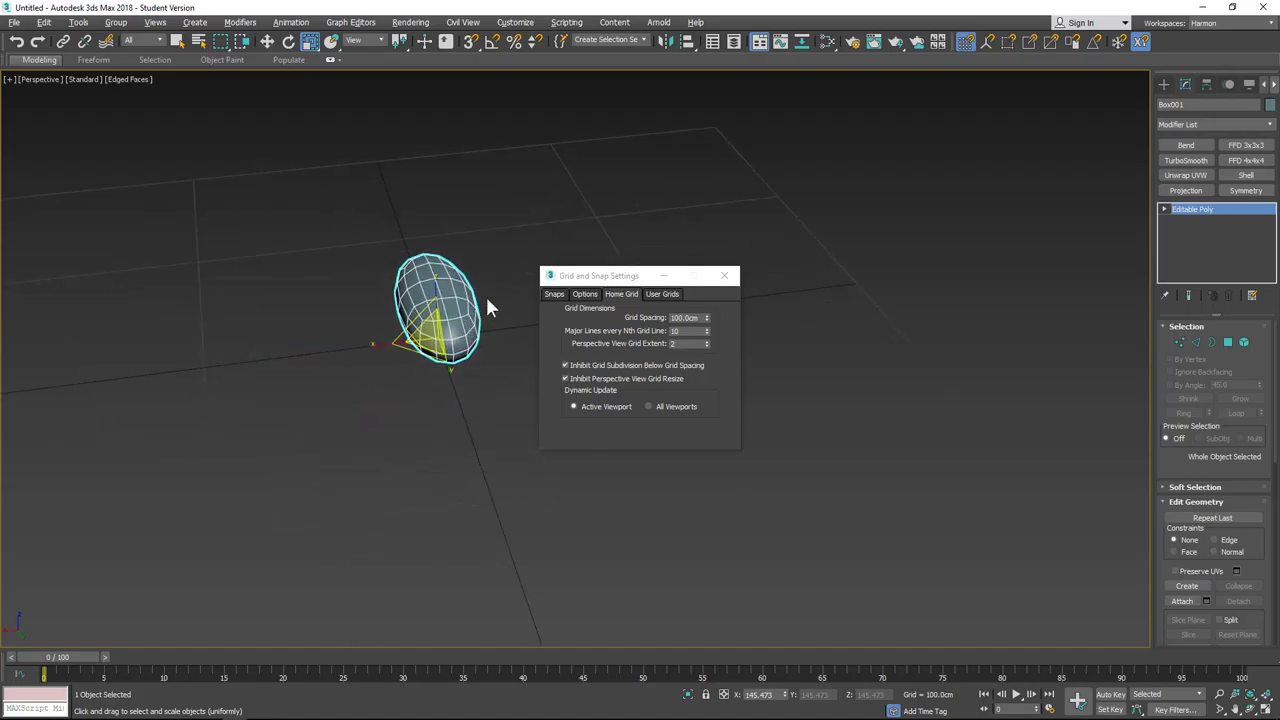
{"action": "key", "text": "f"}
{"action": "middle_click_drag", "start_coordinate": [842, 294], "coordinate": [511, 371]}
{"action": "scroll", "coordinate": [515, 367], "scroll_direction": "down", "scroll_amount": 10}
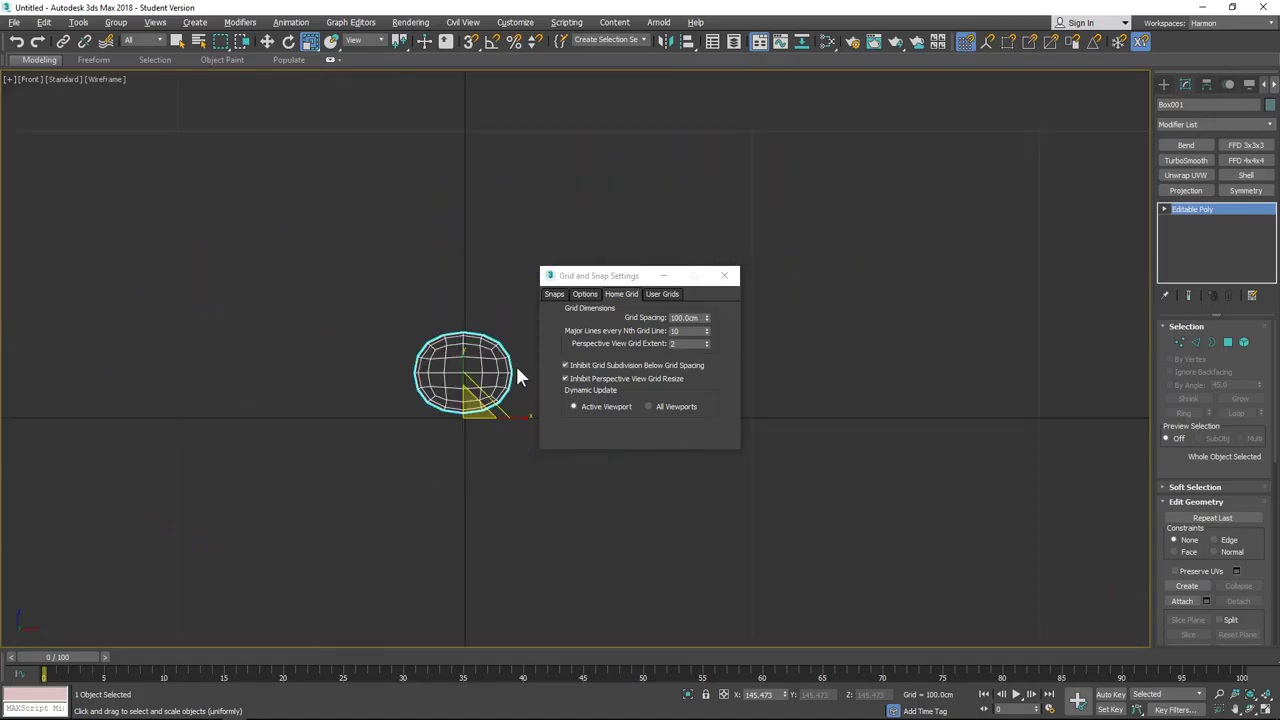
{"action": "scroll", "coordinate": [446, 376], "scroll_direction": "down", "scroll_amount": 12}
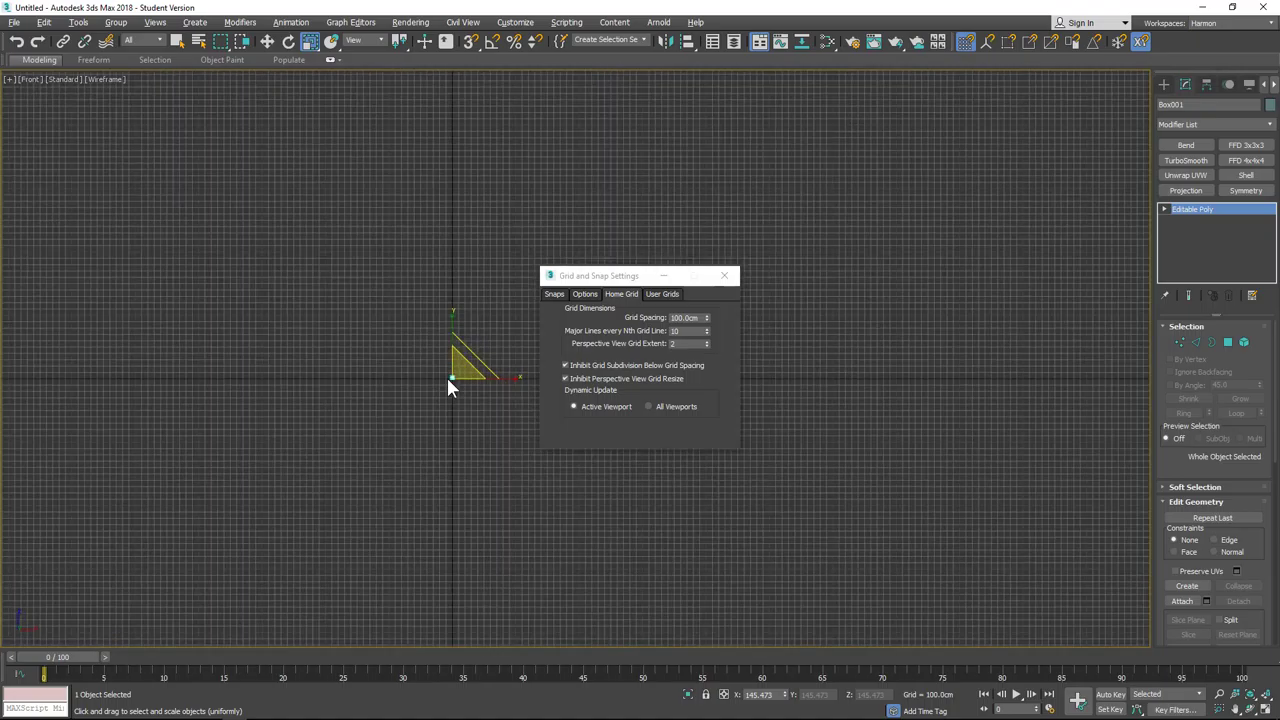
{"action": "key", "text": "r"}
{"action": "double_click", "coordinate": [686, 330]}
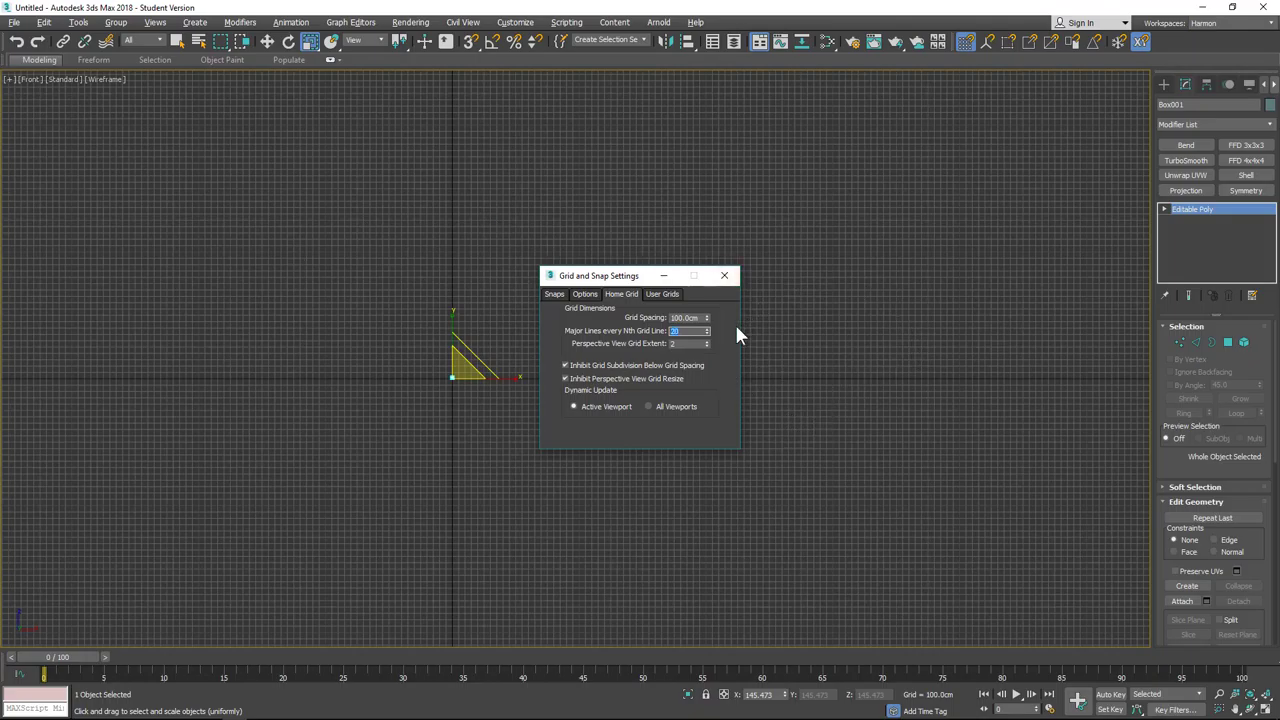
{"action": "type", "text": "10"}
{"action": "key", "text": "Tab"}
{"action": "left_click", "coordinate": [725, 280]}
Step: Stretch the body vertically by scaling it along Z to about 179%
{"action": "middle_click_drag", "start_coordinate": [600, 363], "coordinate": [617, 397], "text": "alt"}
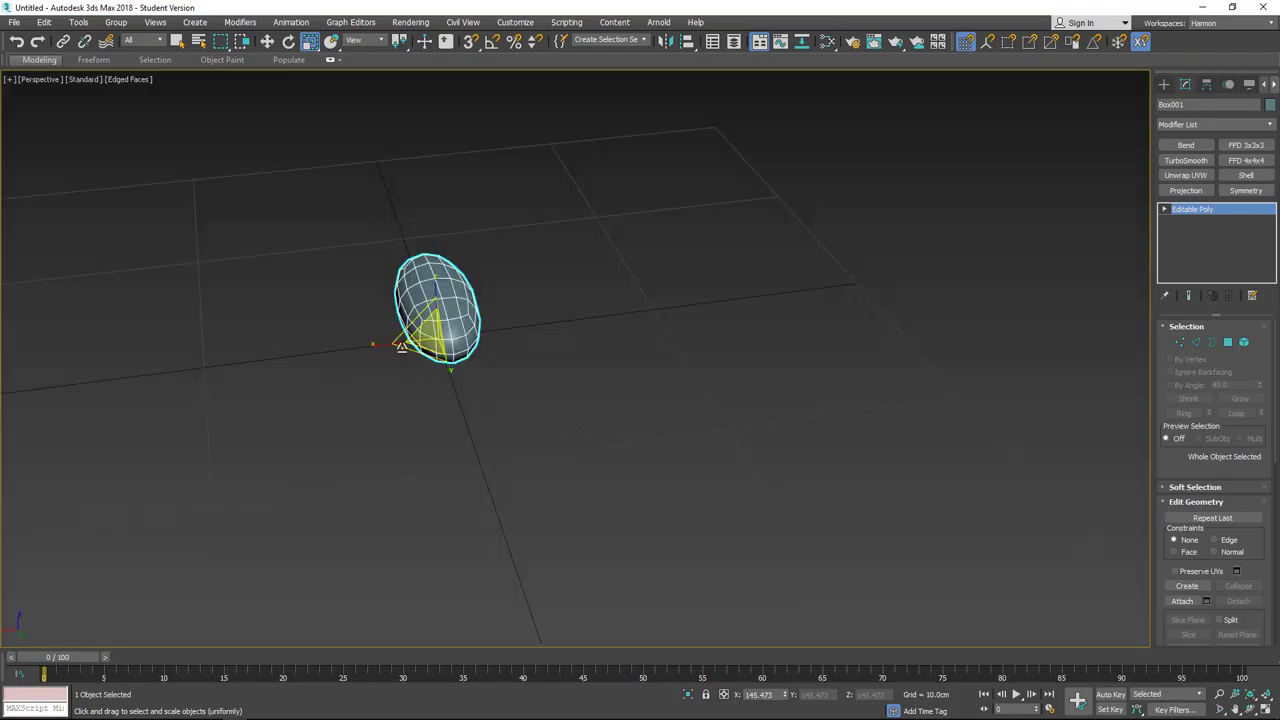
{"action": "middle_click_drag", "start_coordinate": [309, 383], "coordinate": [434, 402], "text": "alt"}
{"action": "middle_click_drag", "start_coordinate": [417, 252], "coordinate": [386, 285], "text": "alt"}
{"action": "key", "text": "r"}
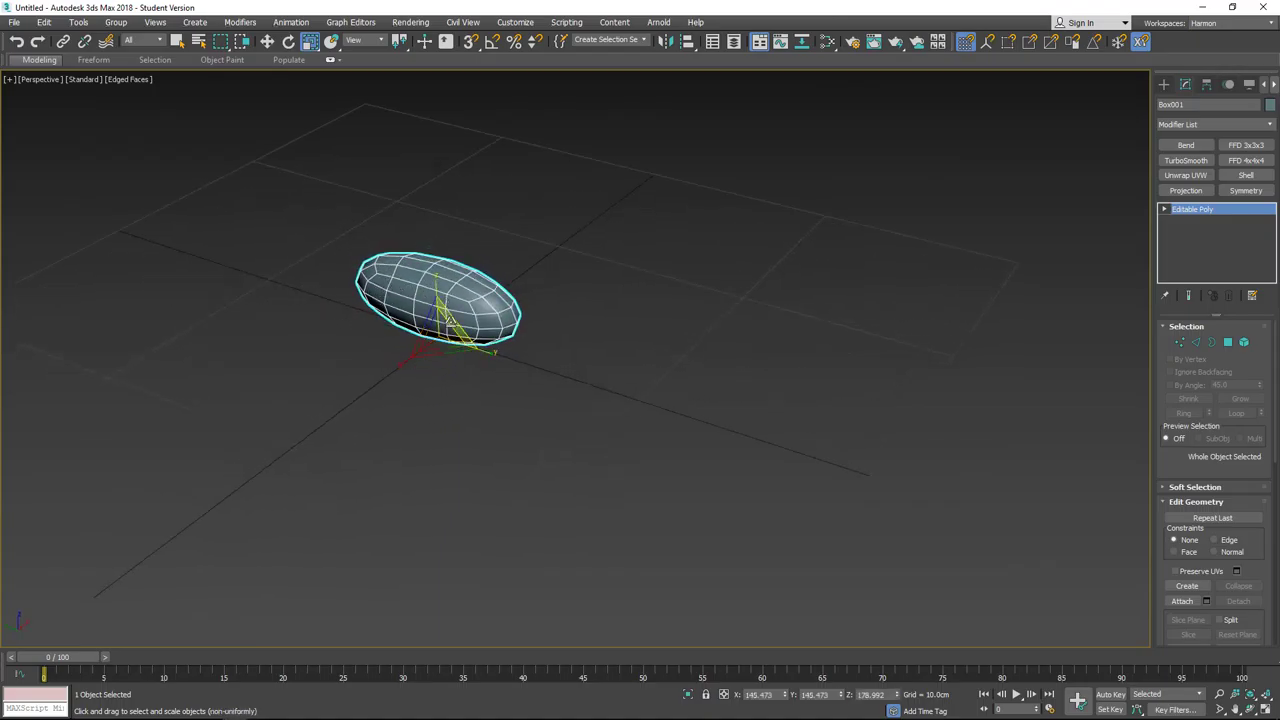
{"action": "middle_click_drag", "start_coordinate": [489, 391], "coordinate": [678, 342]}
{"action": "scroll", "coordinate": [537, 420], "scroll_direction": "up", "scroll_amount": 4}
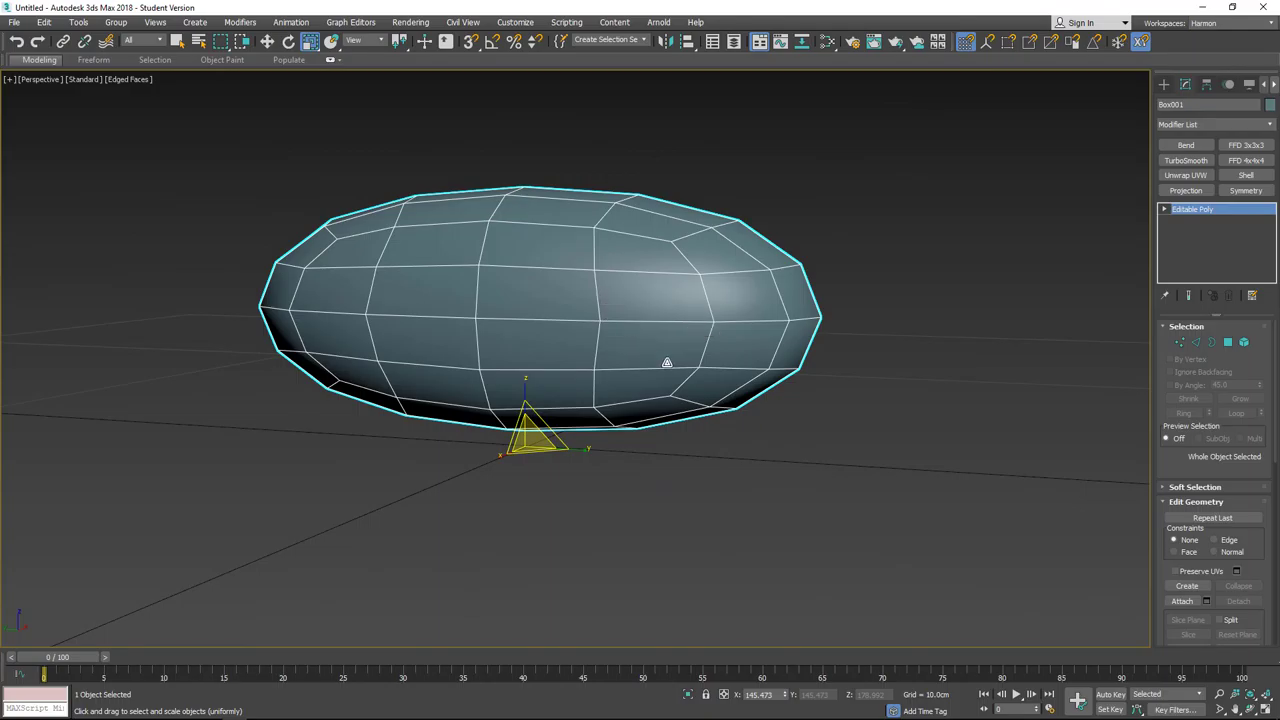
{"action": "scroll", "coordinate": [666, 363], "scroll_direction": "down", "scroll_amount": 4}
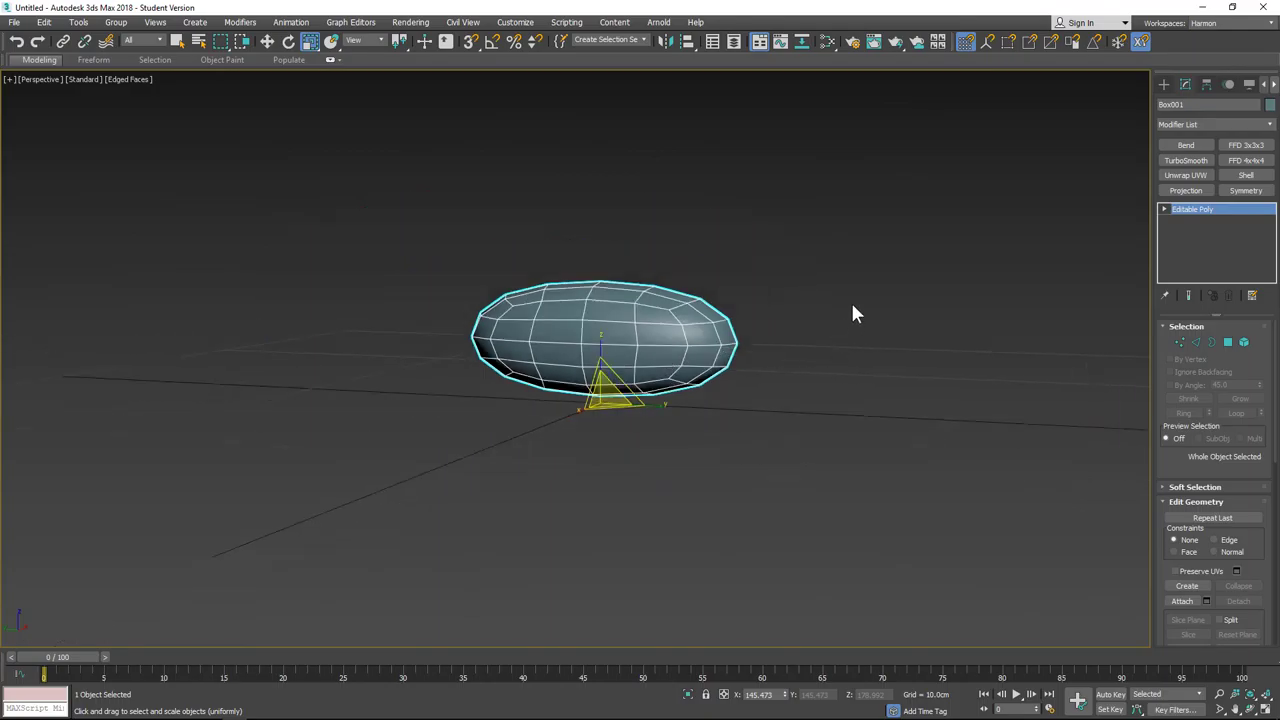
{"action": "middle_click_drag", "start_coordinate": [840, 306], "coordinate": [790, 320], "text": "alt"}
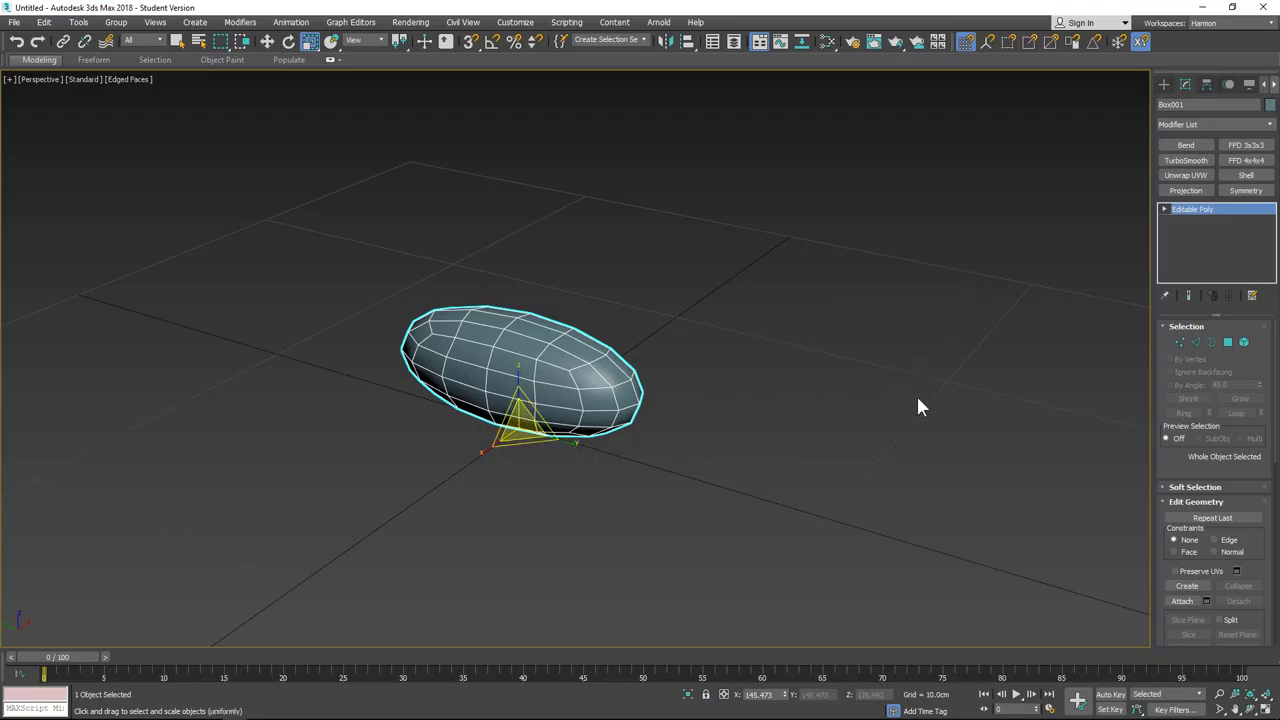
Step: In the Front view, re-enable 3D snapping and move the body so its pivot snaps to X 0 on the grid's center line
{"action": "key", "text": "f"}
{"action": "middle_click_drag", "start_coordinate": [600, 294], "coordinate": [639, 331]}
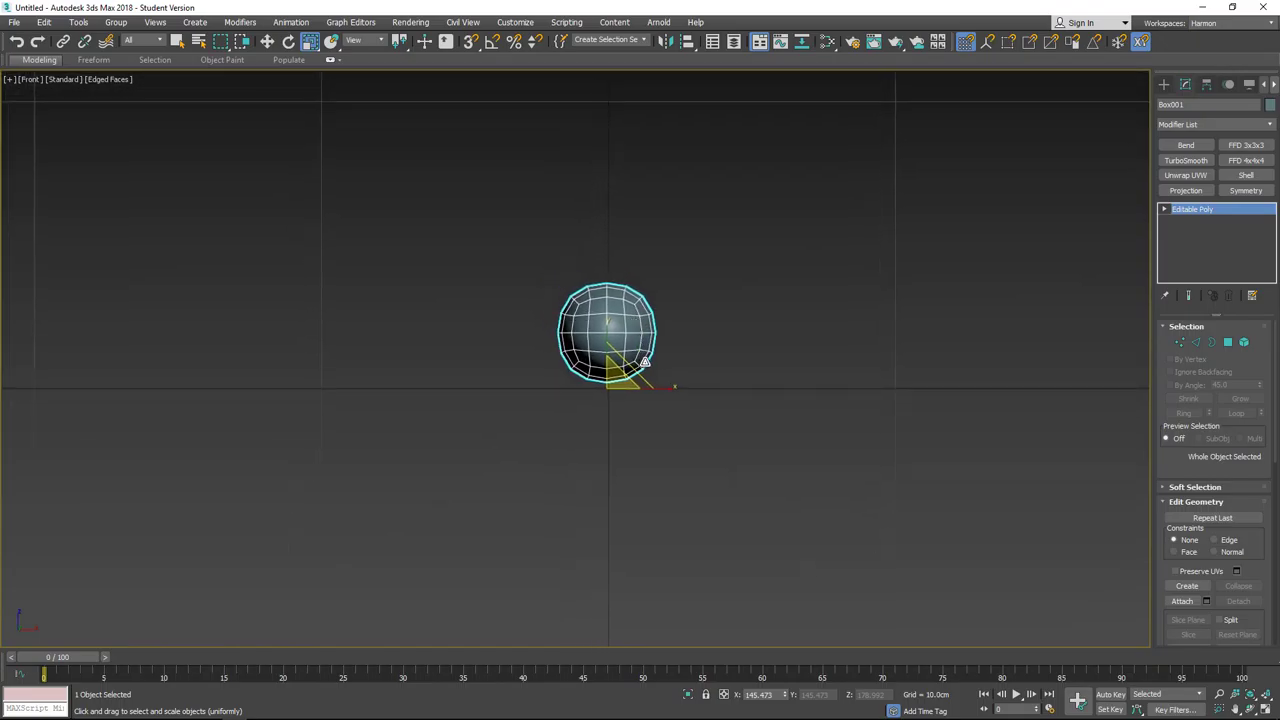
{"action": "scroll", "coordinate": [645, 361], "scroll_direction": "up", "scroll_amount": 5}
{"action": "key", "text": "w"}
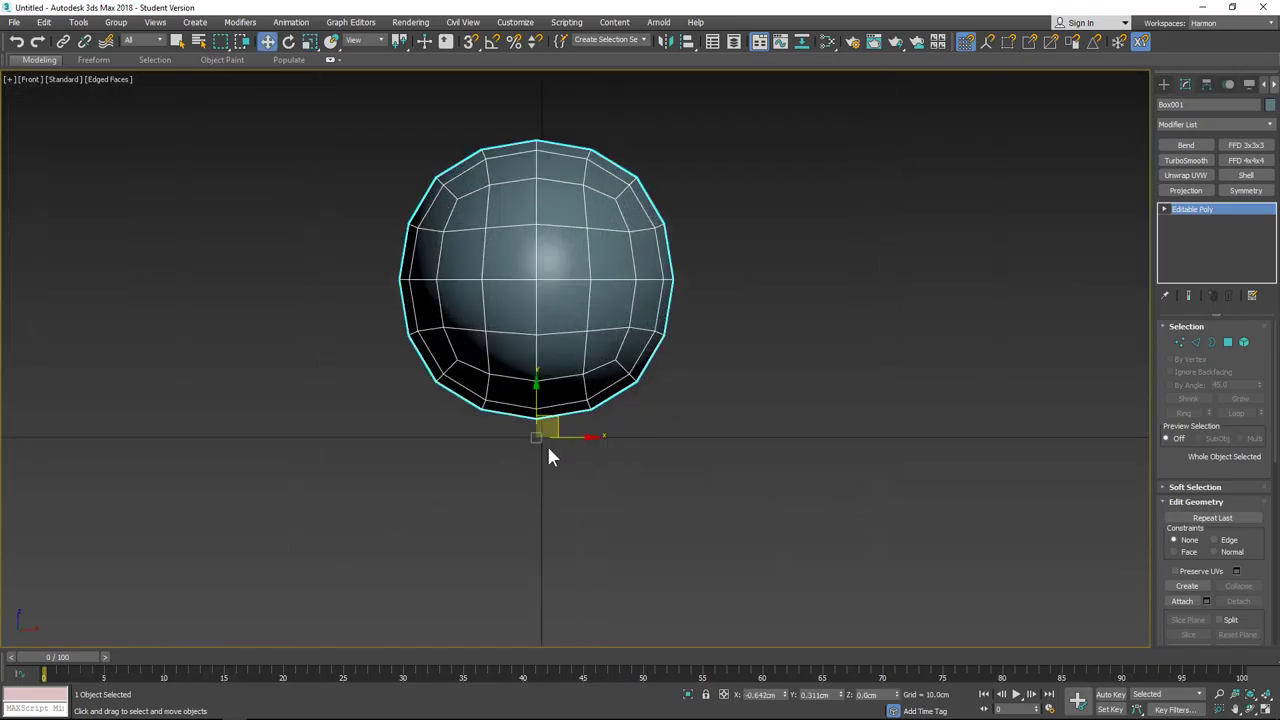
{"action": "left_click", "coordinate": [471, 41]}
{"action": "left_click_drag", "start_coordinate": [559, 426], "coordinate": [391, 440]}
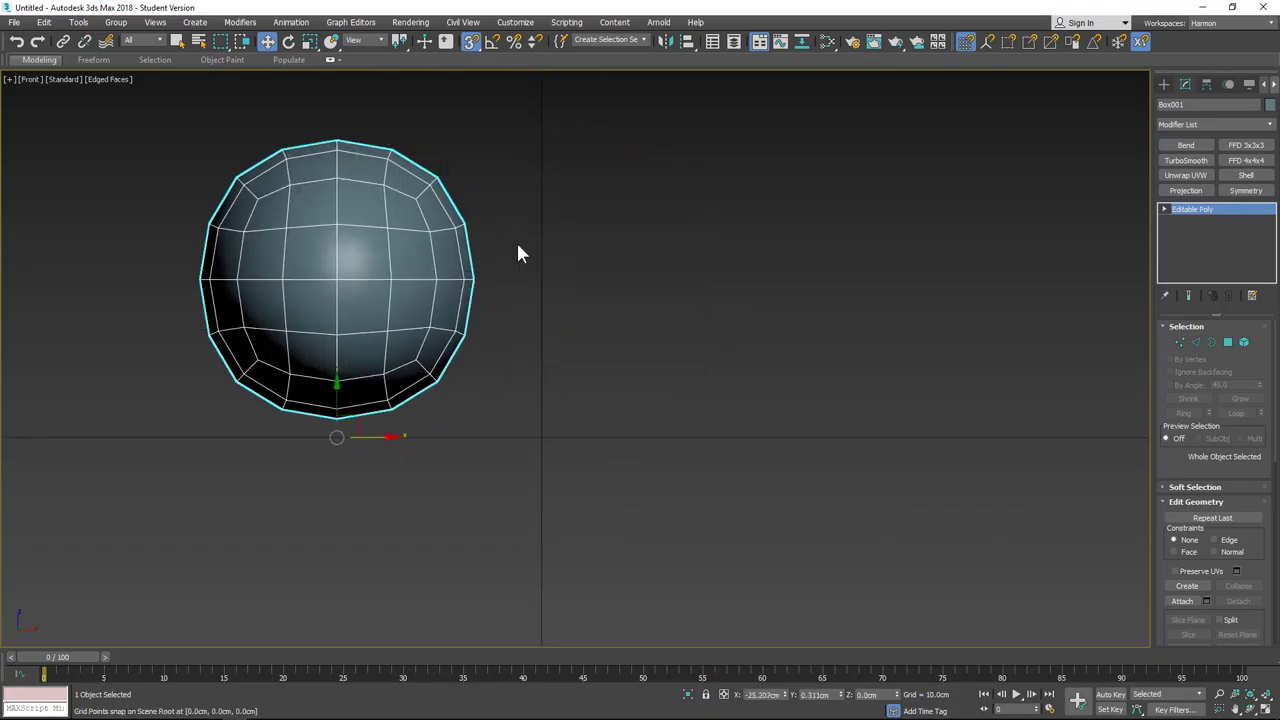
{"action": "left_click_drag", "start_coordinate": [352, 416], "coordinate": [543, 436]}
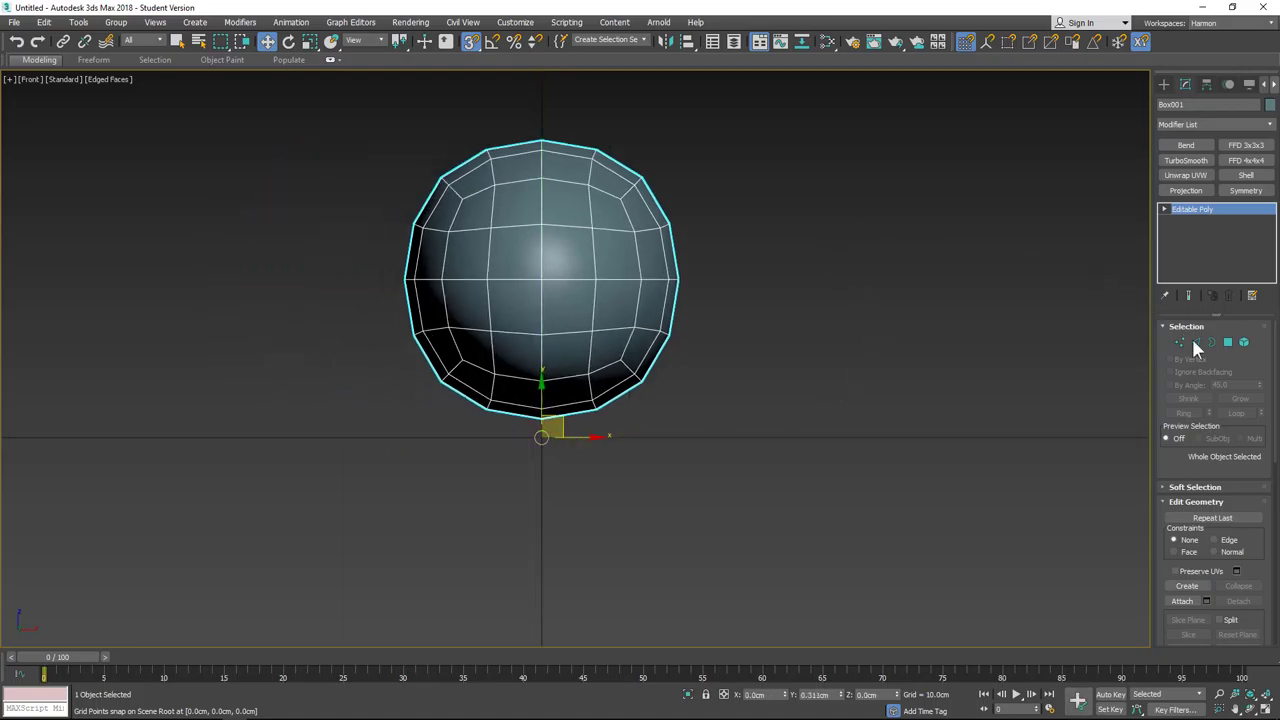
{"action": "scroll", "coordinate": [490, 430], "scroll_direction": "down", "scroll_amount": 5}
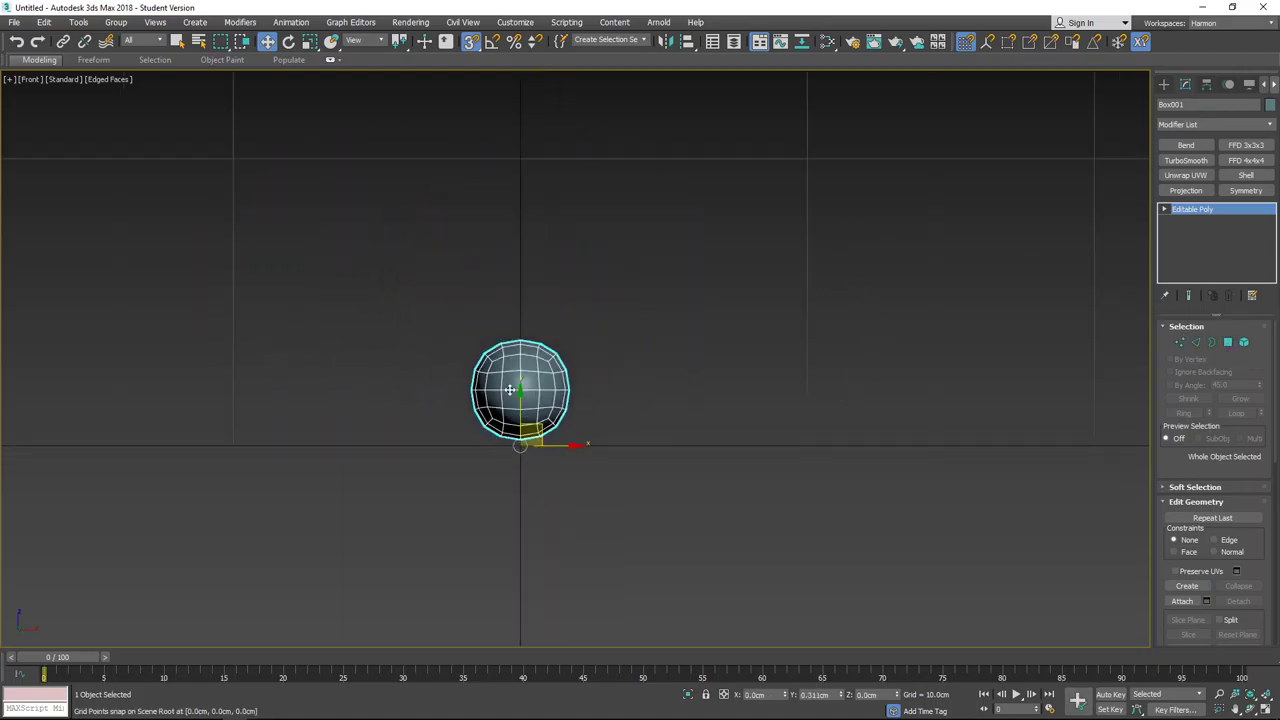
{"action": "middle_click_drag", "start_coordinate": [509, 389], "coordinate": [443, 449], "text": "alt"}
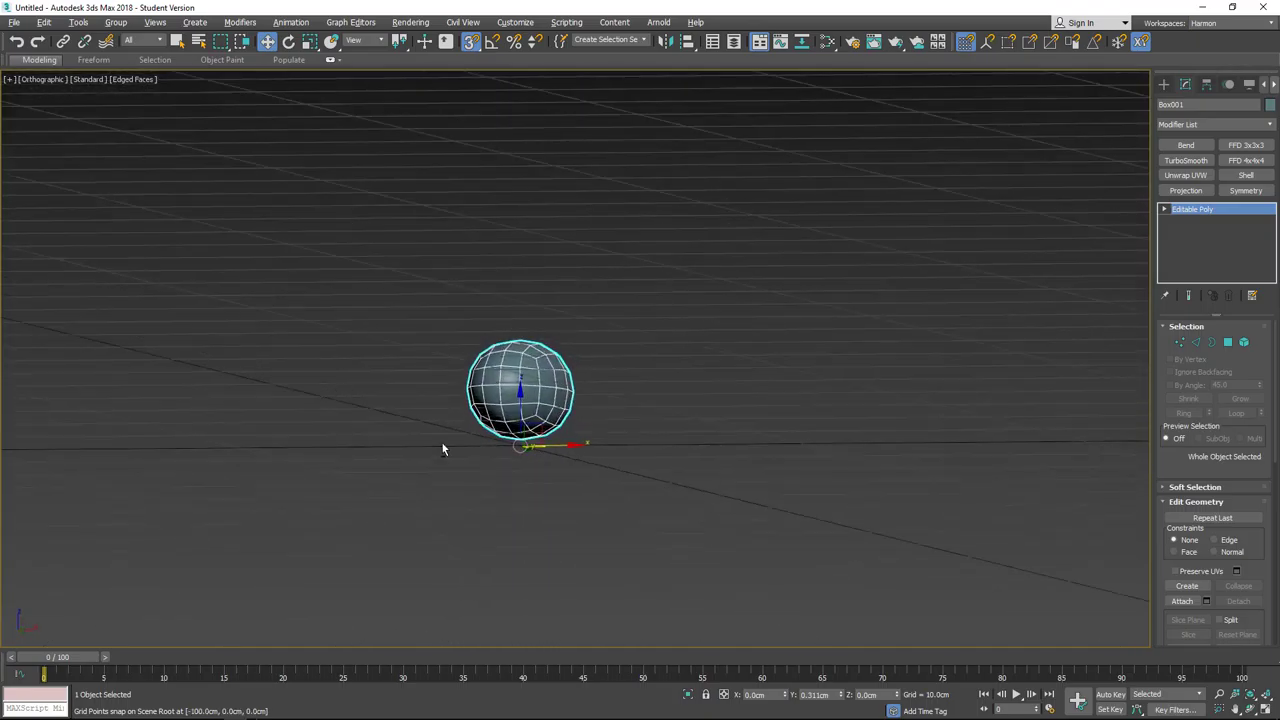
Step: Raise all the body's polygons along Z to about 38.3 cm, leaving the object's pivot at the grid origin
{"action": "key", "text": "g"}
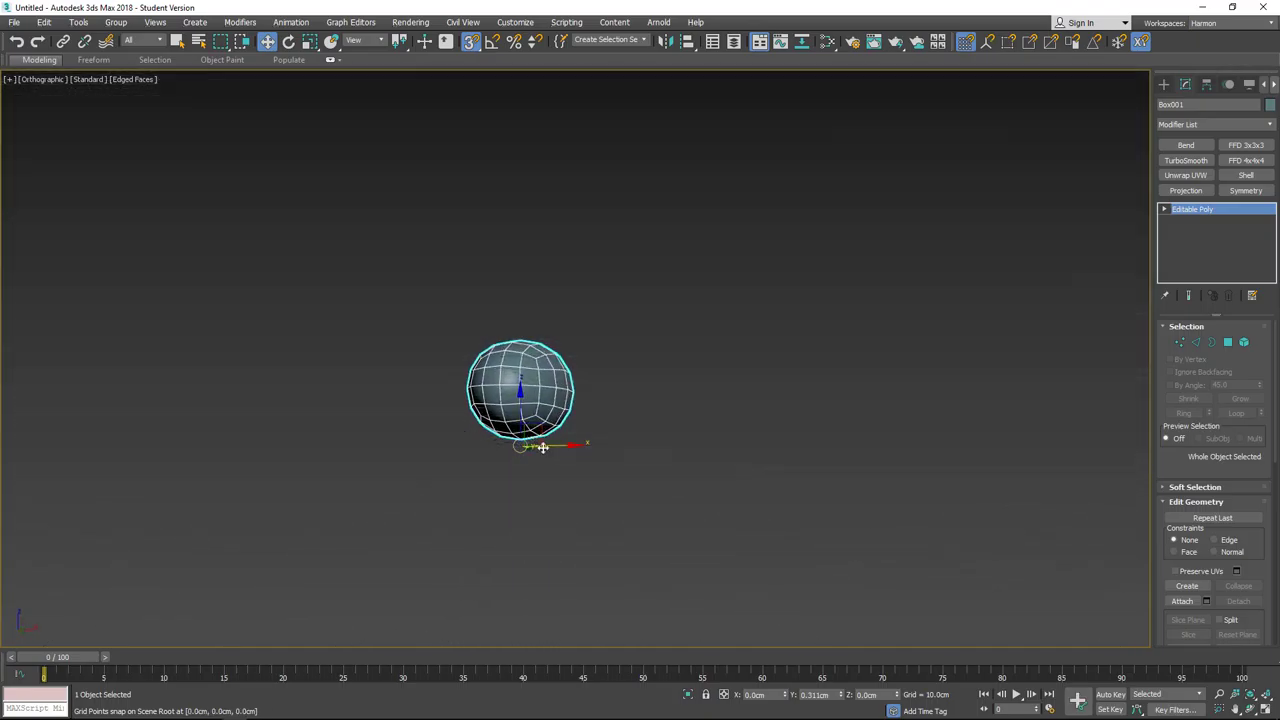
{"action": "key", "text": "g"}
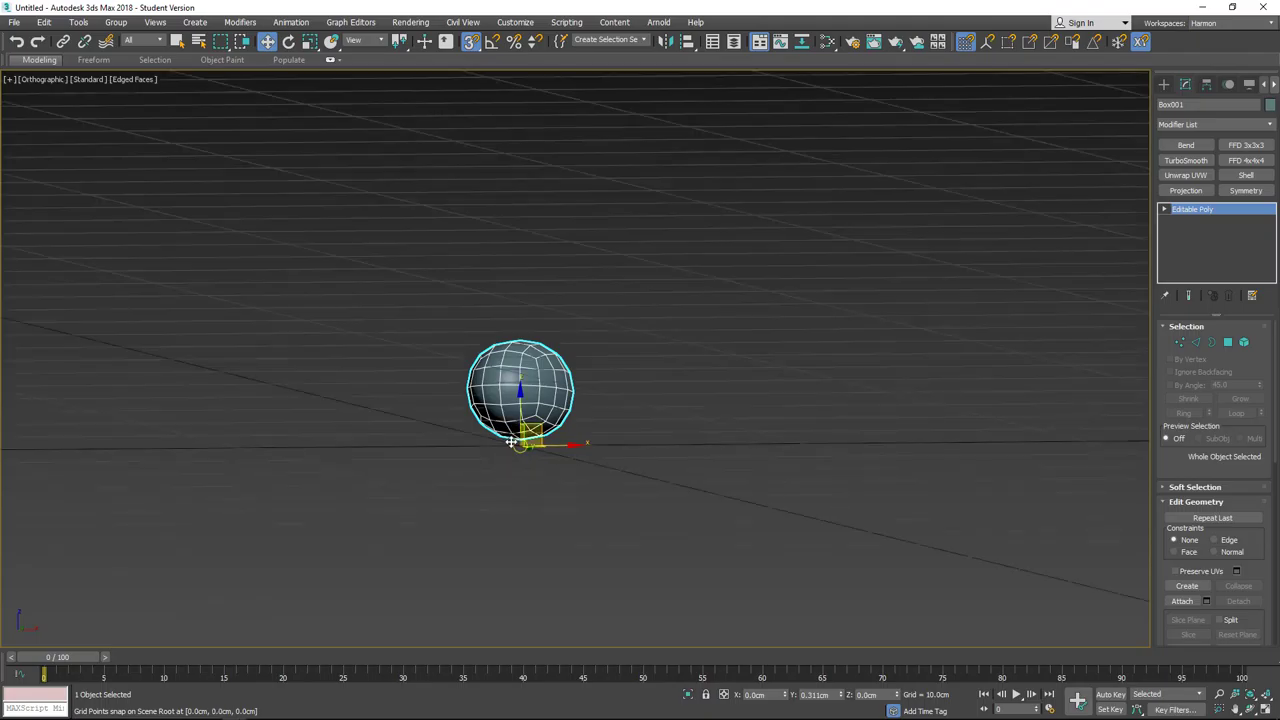
{"action": "middle_click_drag", "start_coordinate": [484, 424], "coordinate": [543, 400], "text": "alt"}
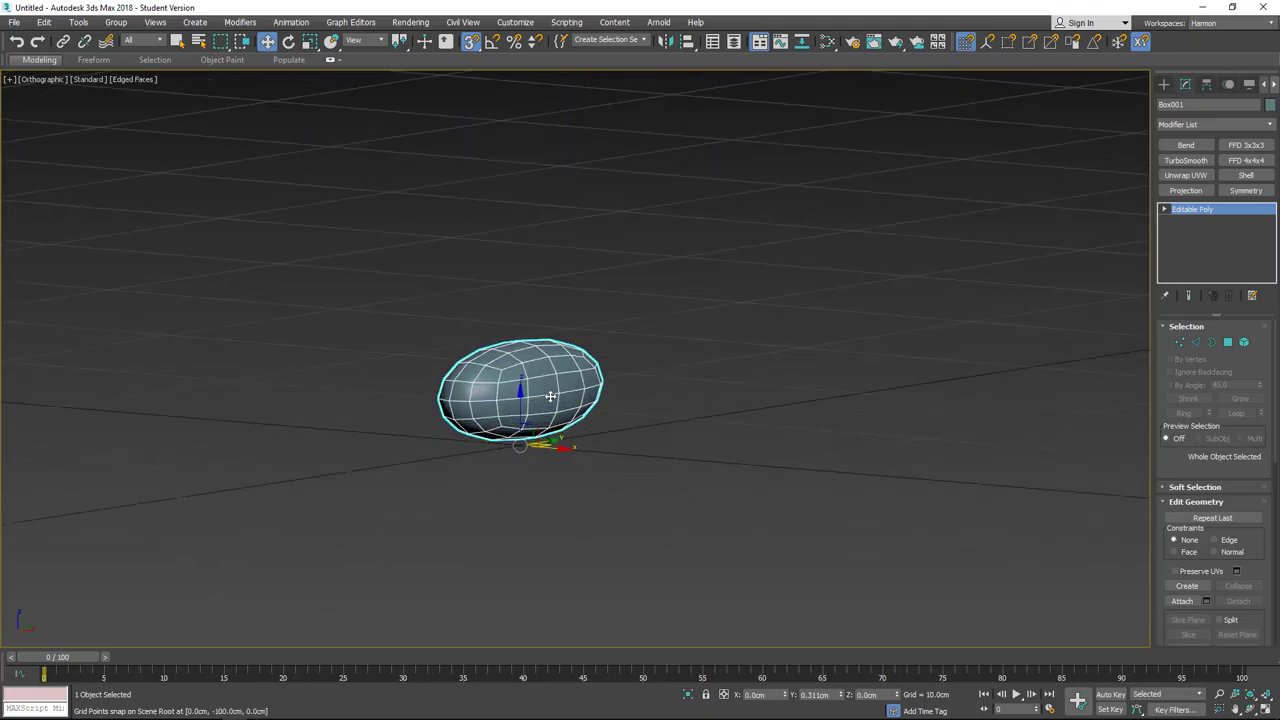
{"action": "scroll", "coordinate": [555, 440], "scroll_direction": "up", "scroll_amount": 5}
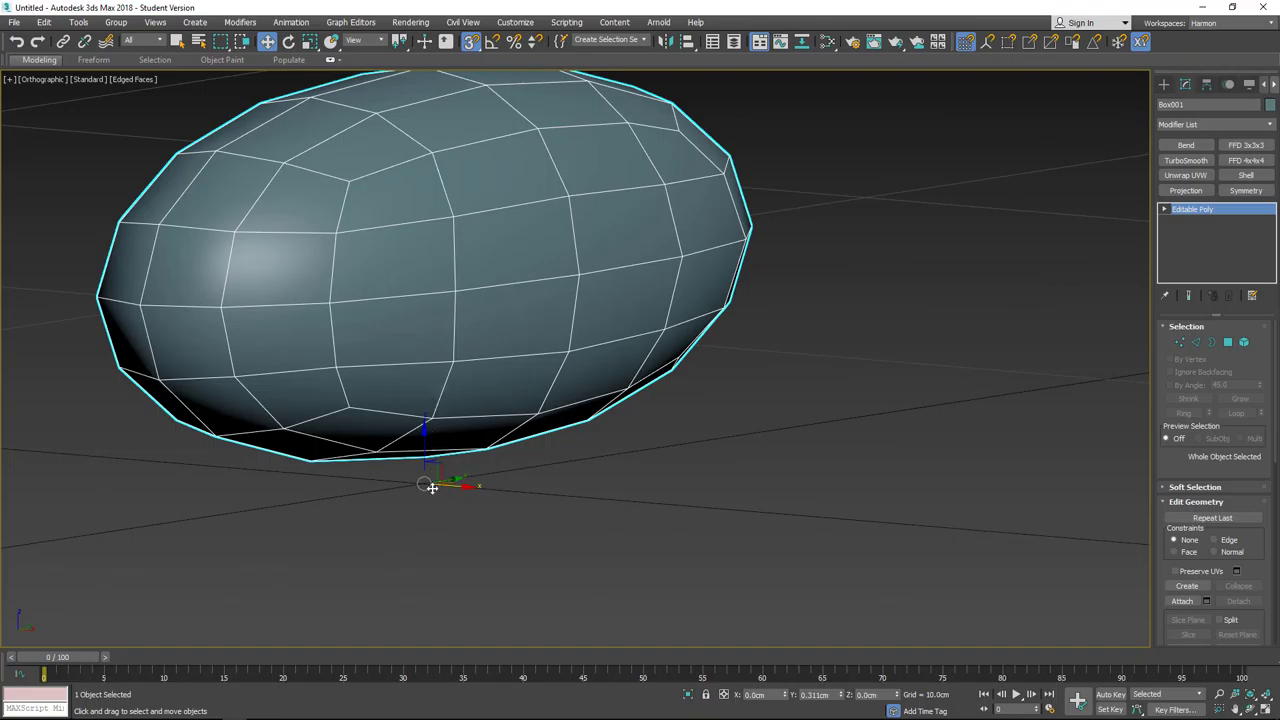
{"action": "left_click", "coordinate": [435, 472]}
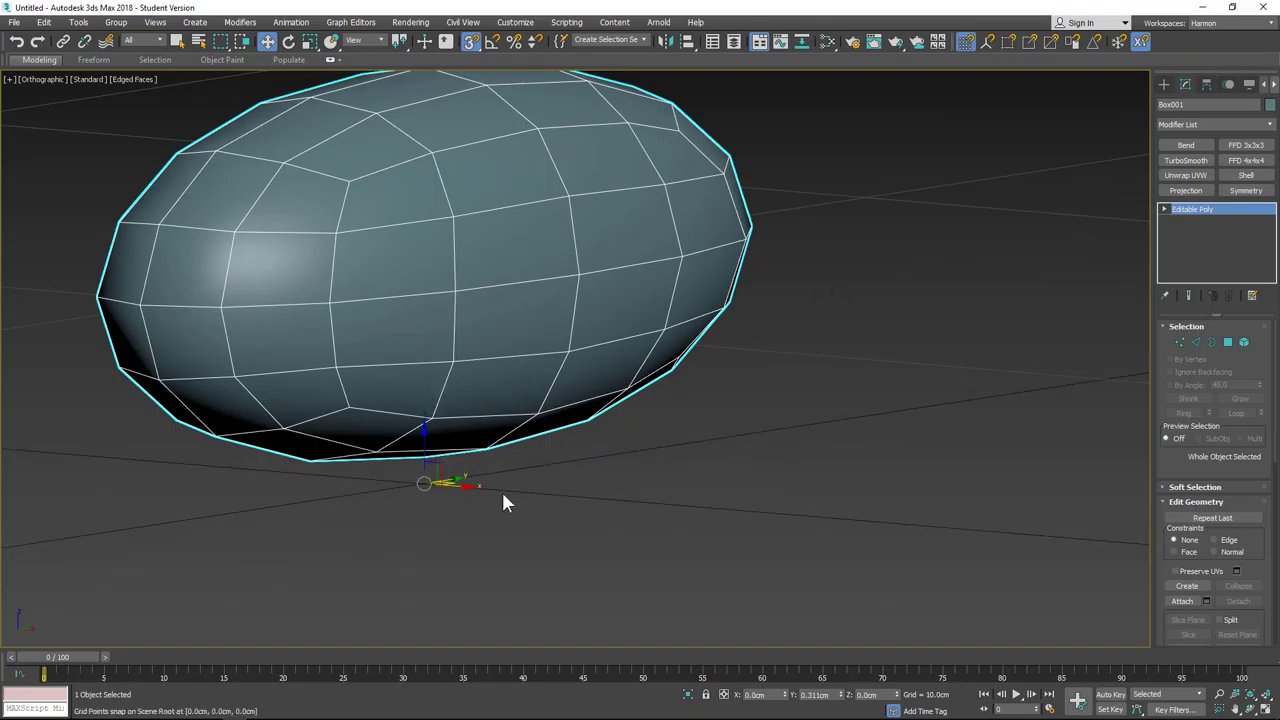
{"action": "left_click", "coordinate": [1228, 346]}
{"action": "scroll", "coordinate": [806, 427], "scroll_direction": "down", "scroll_amount": 4}
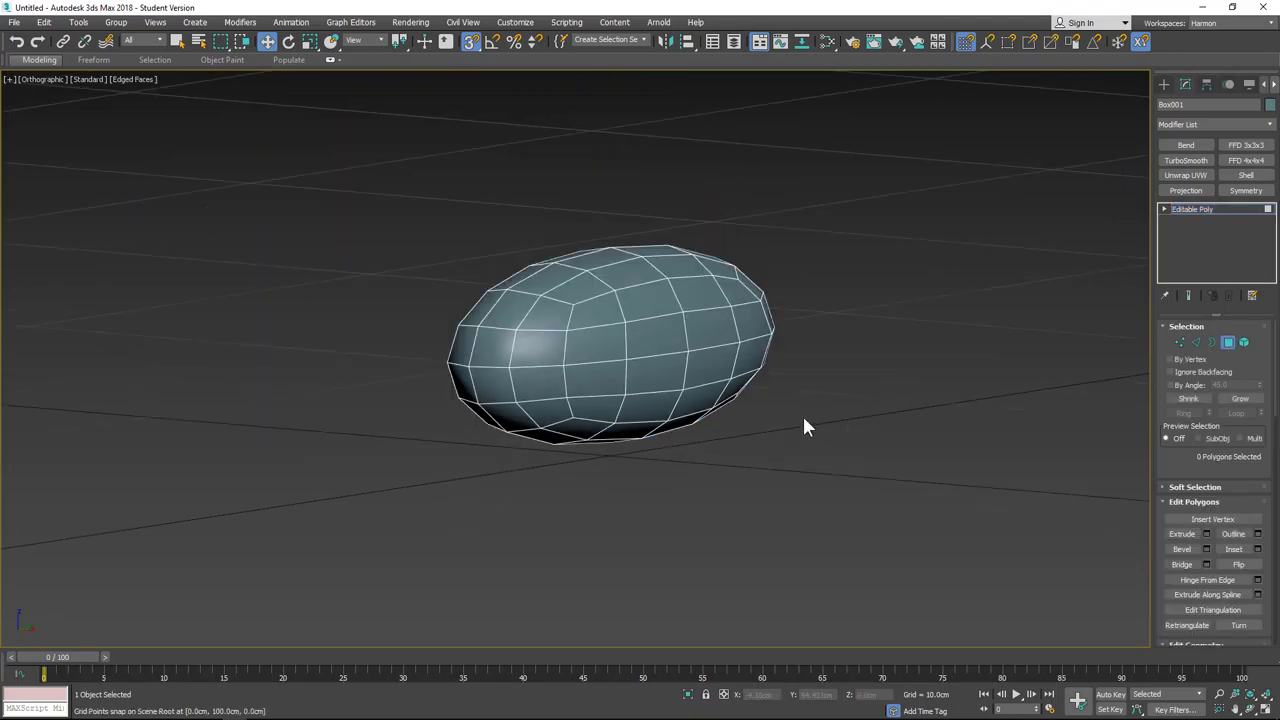
{"action": "left_click_drag", "start_coordinate": [305, 190], "coordinate": [883, 495]}
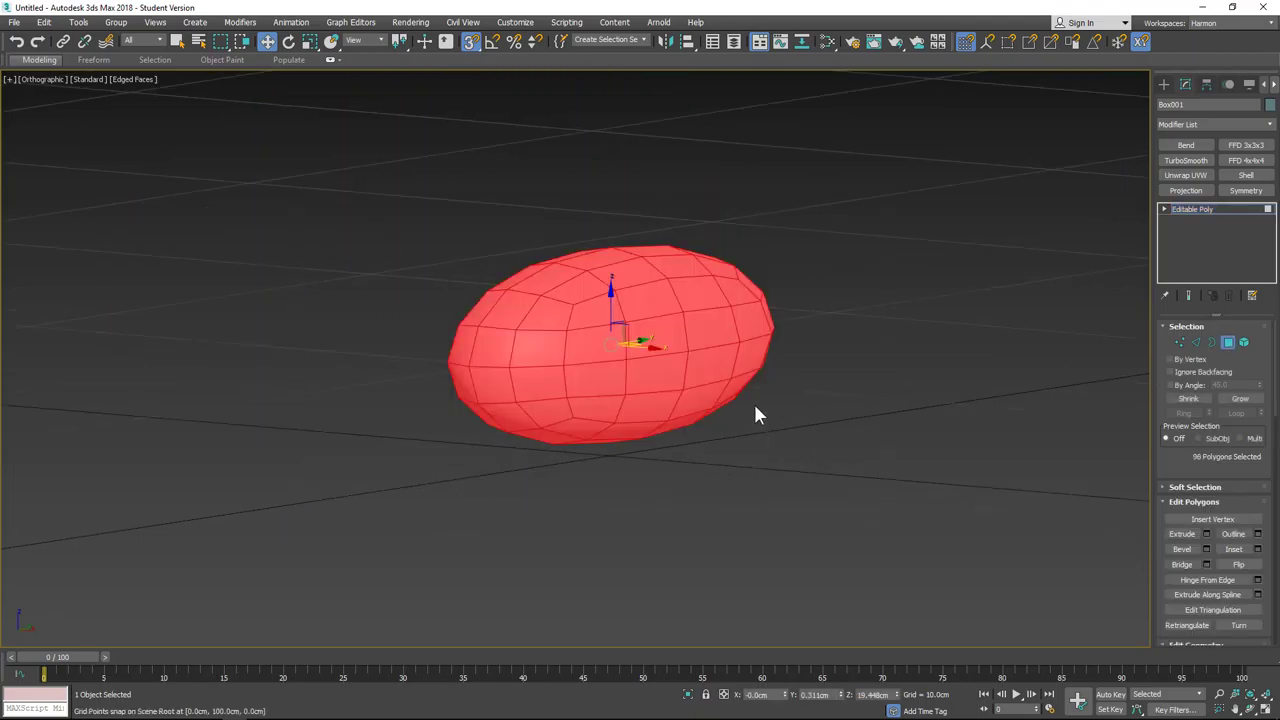
{"action": "left_click_drag", "start_coordinate": [611, 340], "coordinate": [617, 240]}
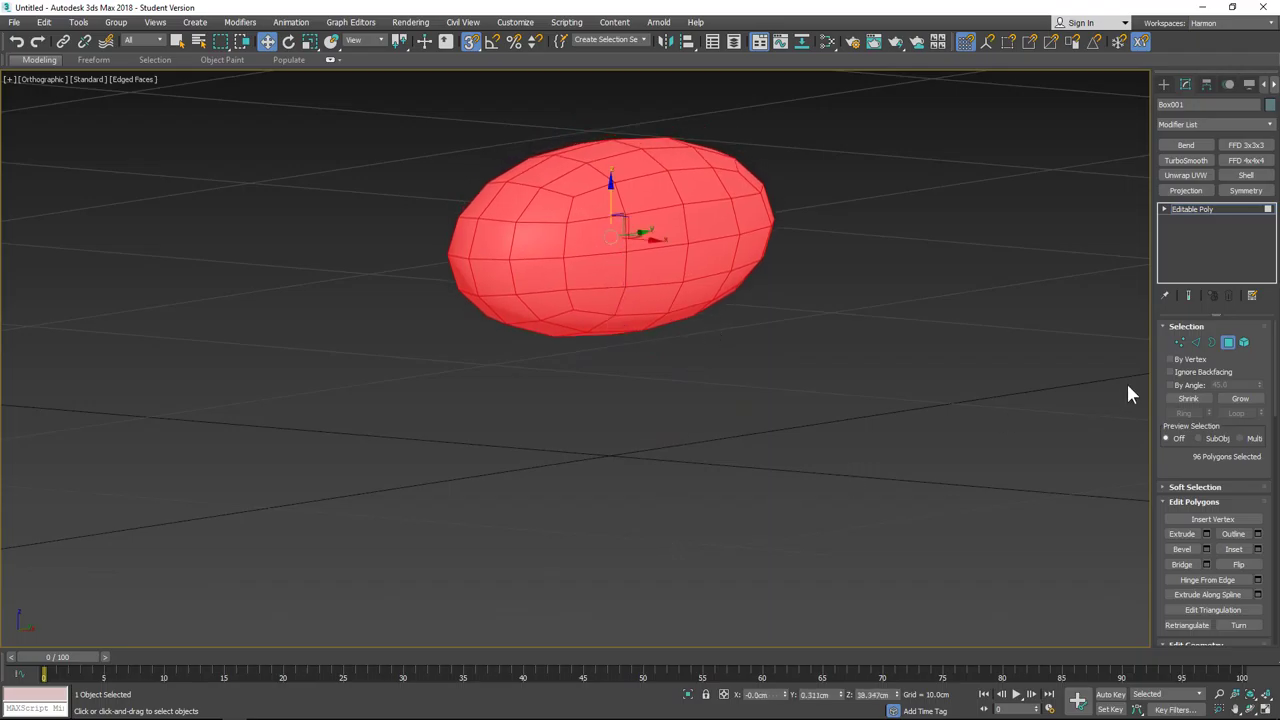
{"action": "left_click", "coordinate": [1228, 342]}
{"action": "left_click", "coordinate": [836, 349]}
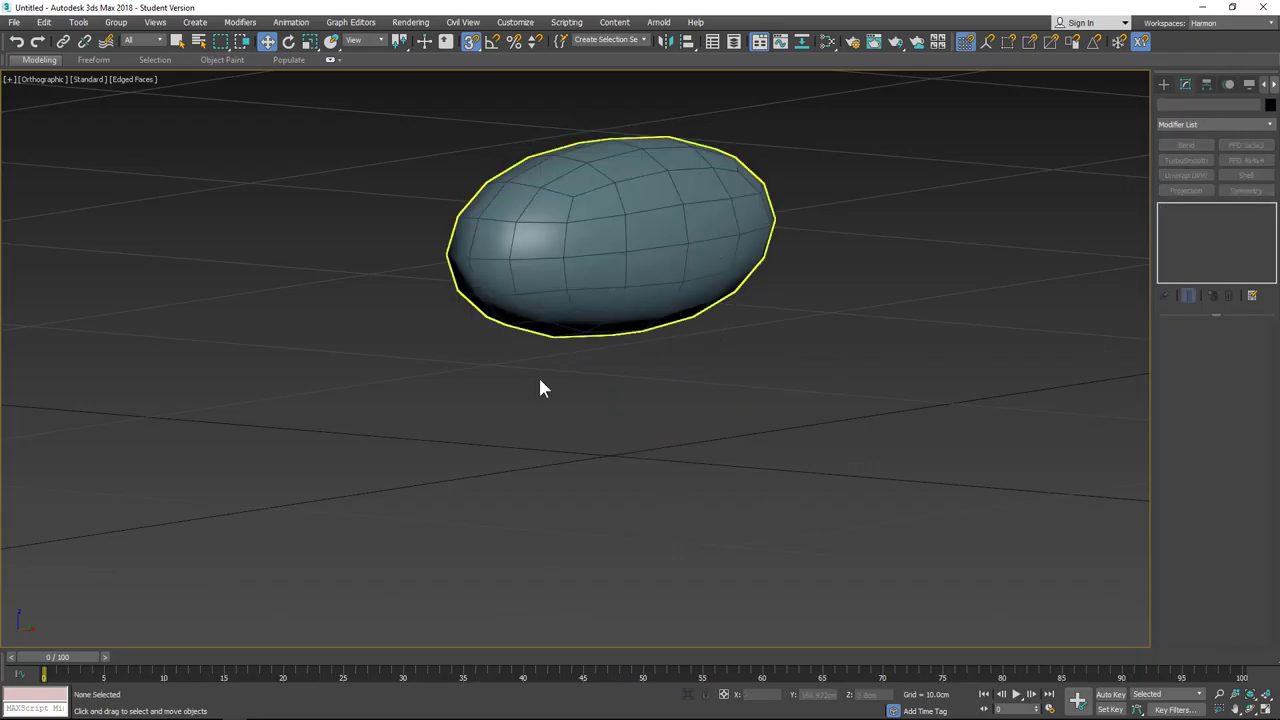
{"action": "left_click", "coordinate": [603, 272]}
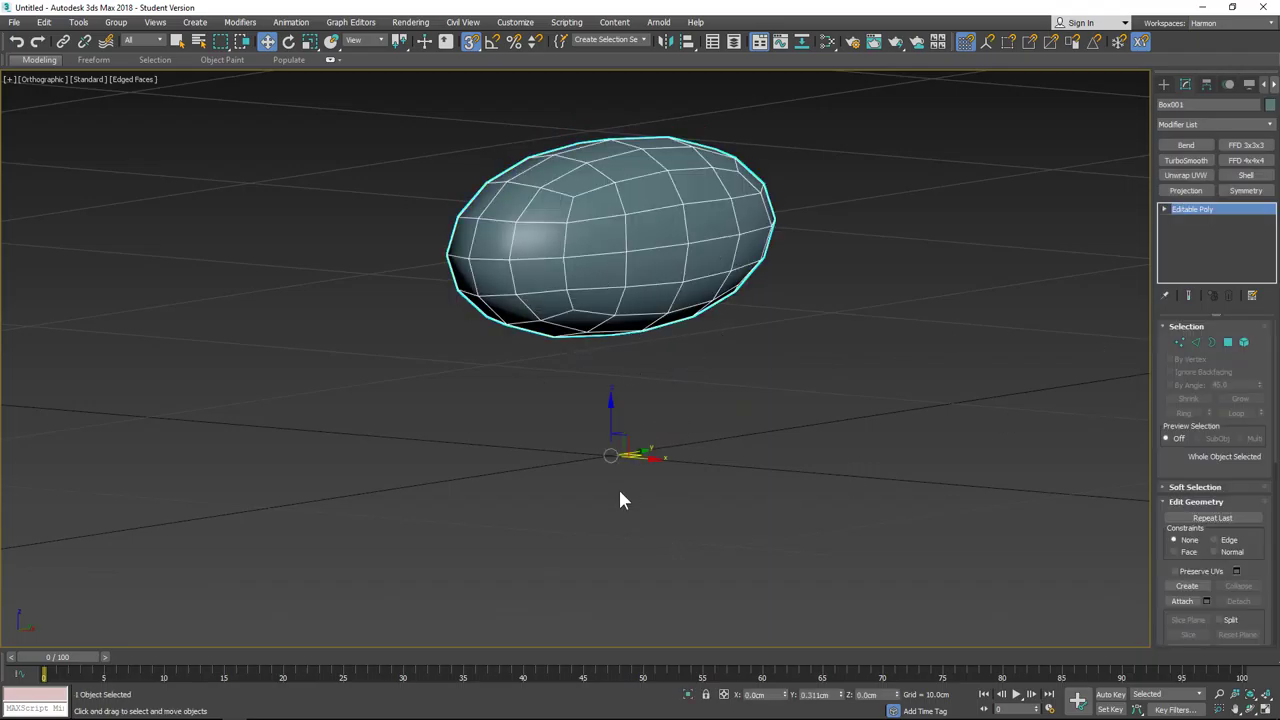
Step: Raise the whole body as an element to Z about 47.9 cm, leaving the pivot at the origin
{"action": "left_click", "coordinate": [1244, 342]}
{"action": "left_click", "coordinate": [609, 223]}
{"action": "left_click_drag", "start_coordinate": [607, 190], "coordinate": [624, 182]}
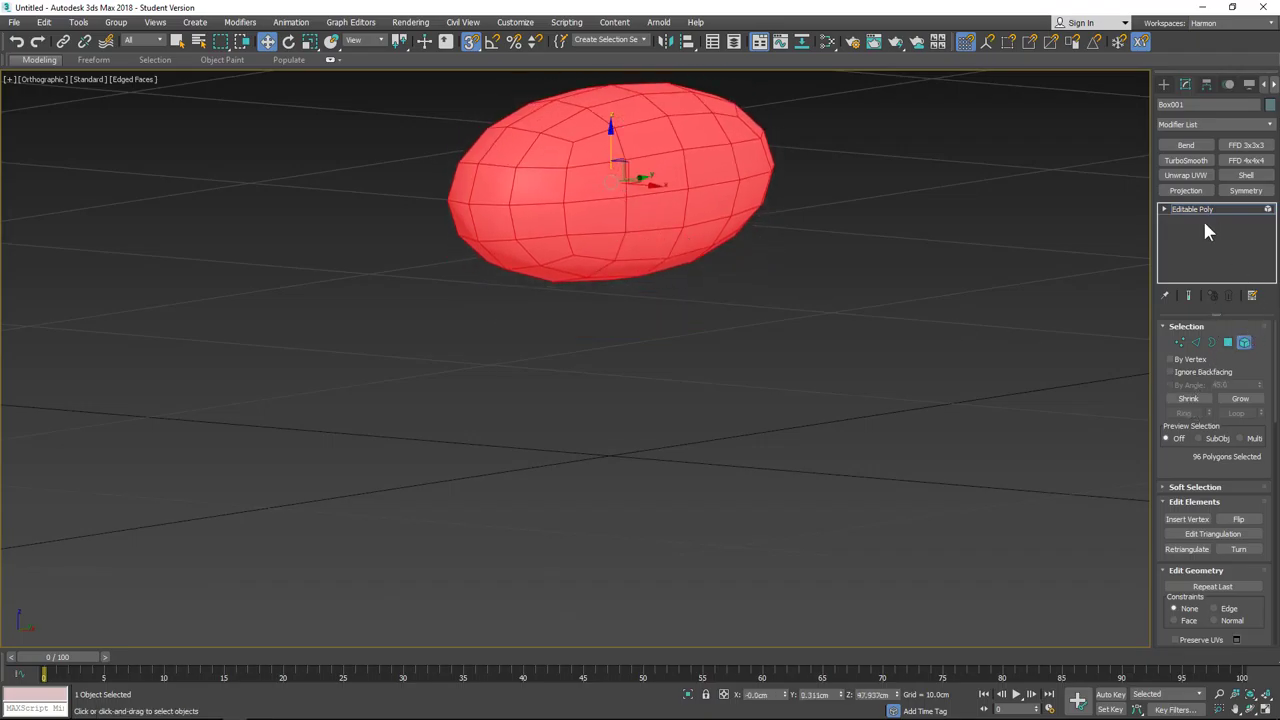
{"action": "left_click", "coordinate": [787, 309]}
{"action": "key", "text": "ctrl+z"}
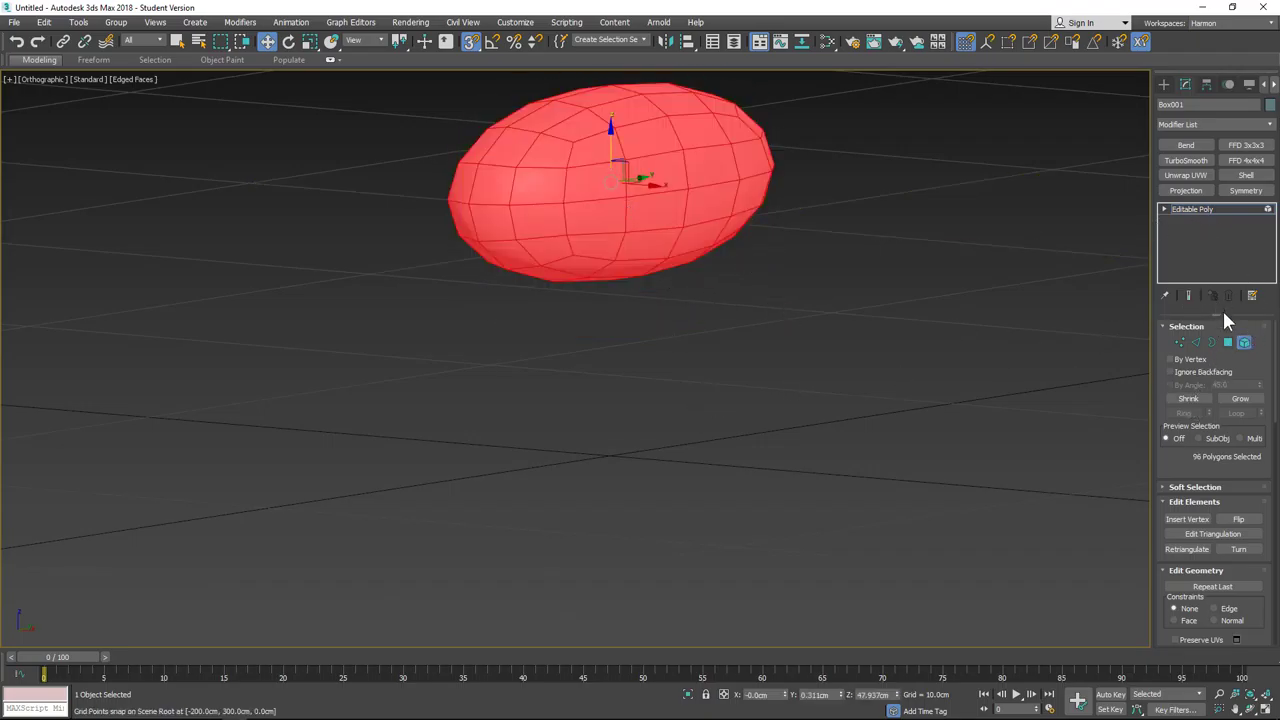
{"action": "left_click", "coordinate": [1243, 342]}
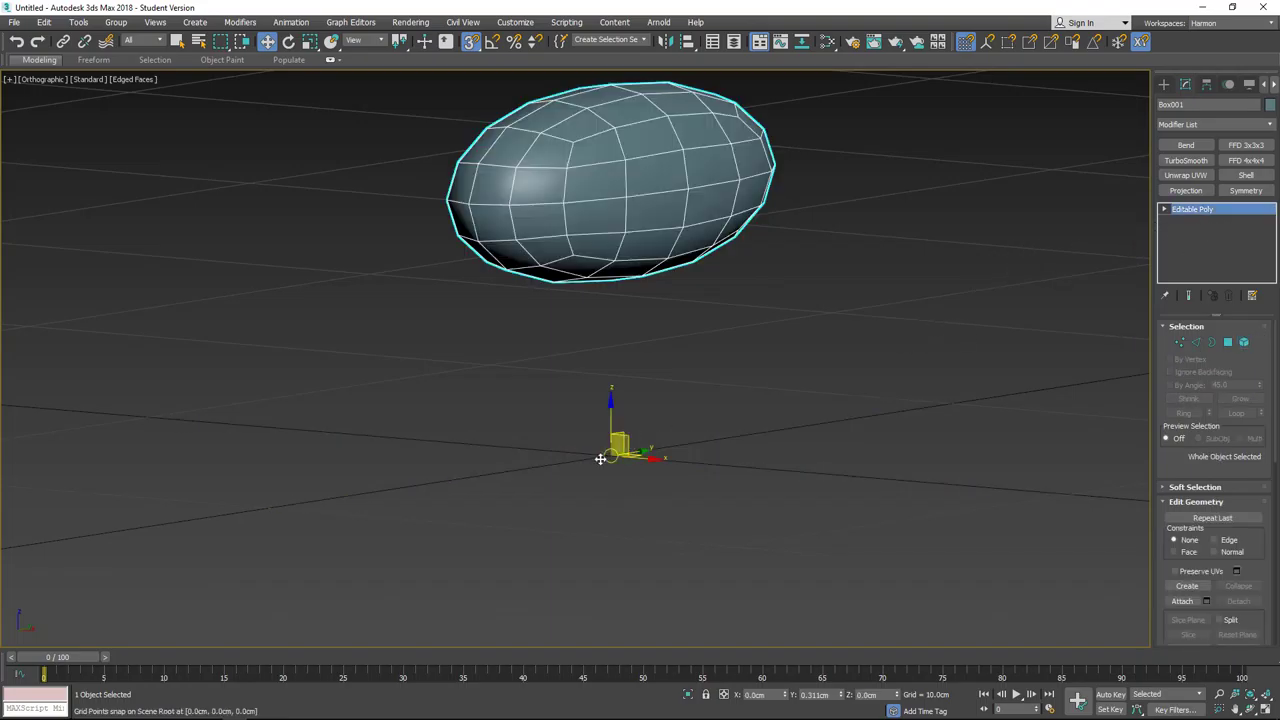
Step: In the Front view, delete the polygons of the body's +X half up to the center line
{"action": "mouse_move", "coordinate": [440, 400]}
{"action": "middle_mouse_down", "text": "alt"}
{"action": "mouse_move", "coordinate": [563, 449]}
{"action": "mouse_move", "coordinate": [594, 389]}
{"action": "mouse_move", "coordinate": [457, 420]}
{"action": "mouse_move", "coordinate": [420, 388]}
{"action": "middle_mouse_up", "text": "alt"}
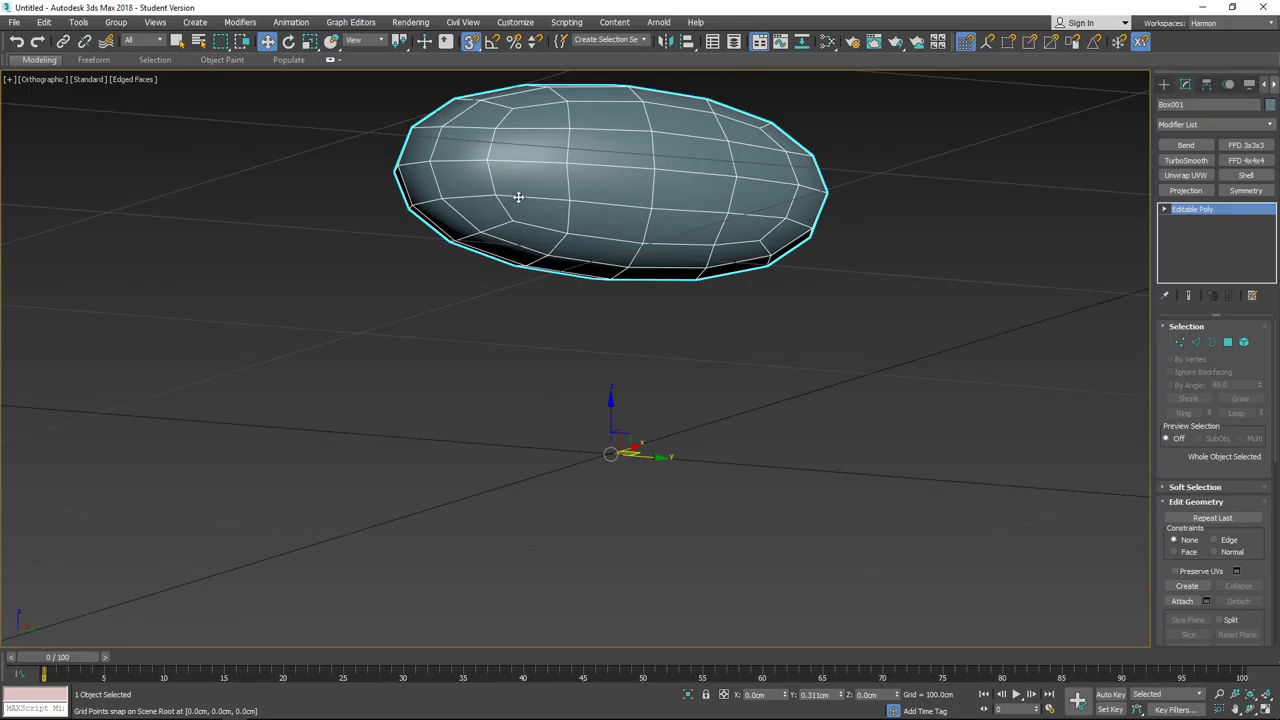
{"action": "key", "text": "f"}
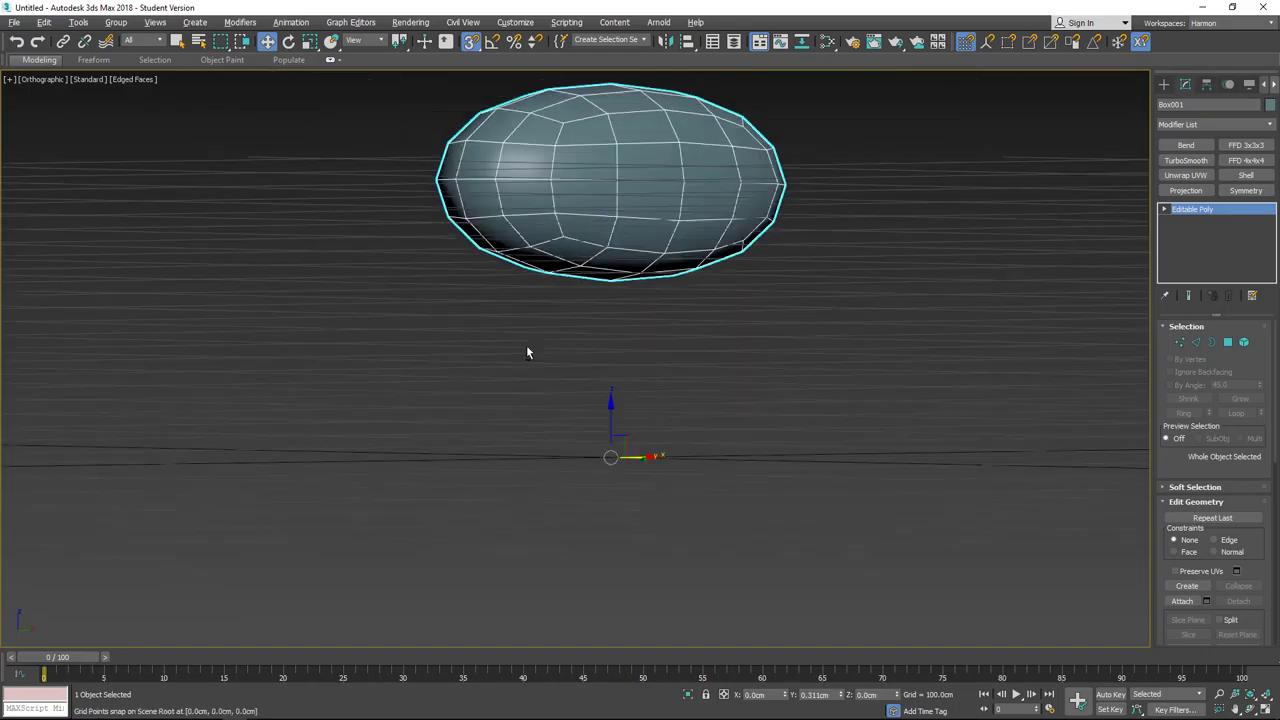
{"action": "middle_click_drag", "start_coordinate": [663, 166], "coordinate": [700, 300]}
{"action": "left_click", "coordinate": [1227, 343]}
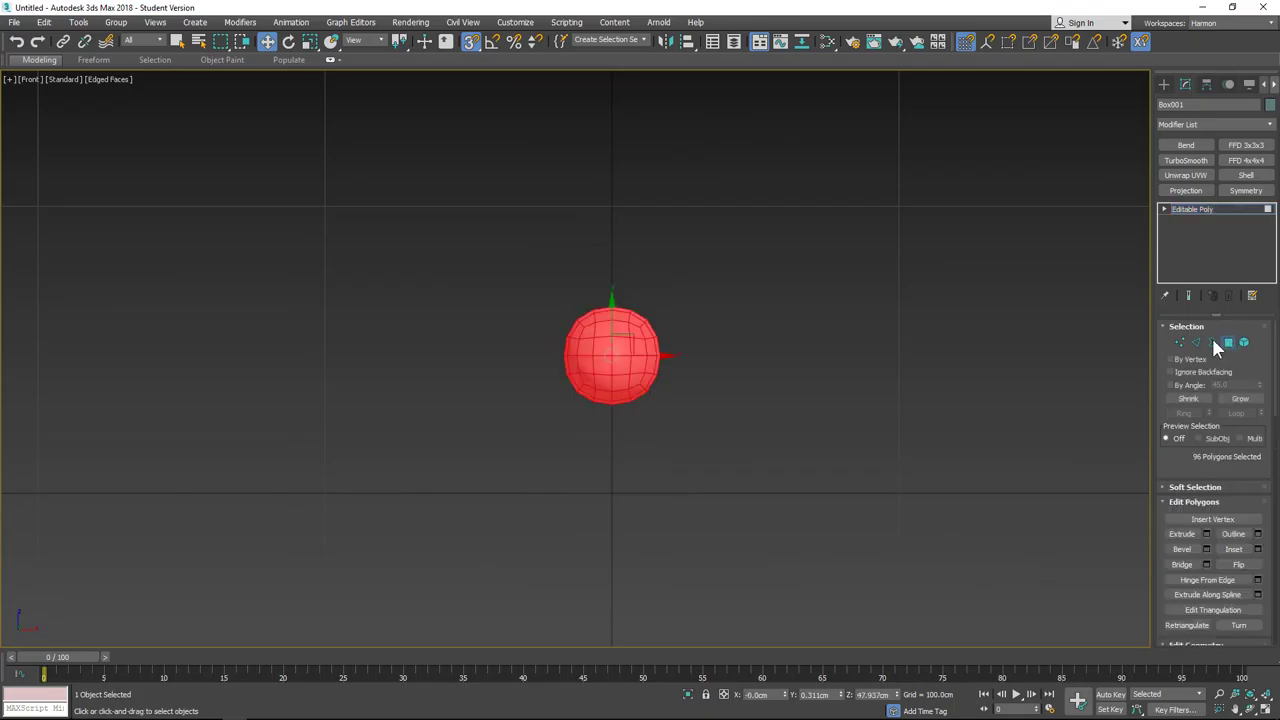
{"action": "left_click_drag", "start_coordinate": [616, 420], "coordinate": [616, 419]}
{"action": "key", "text": "Delete"}
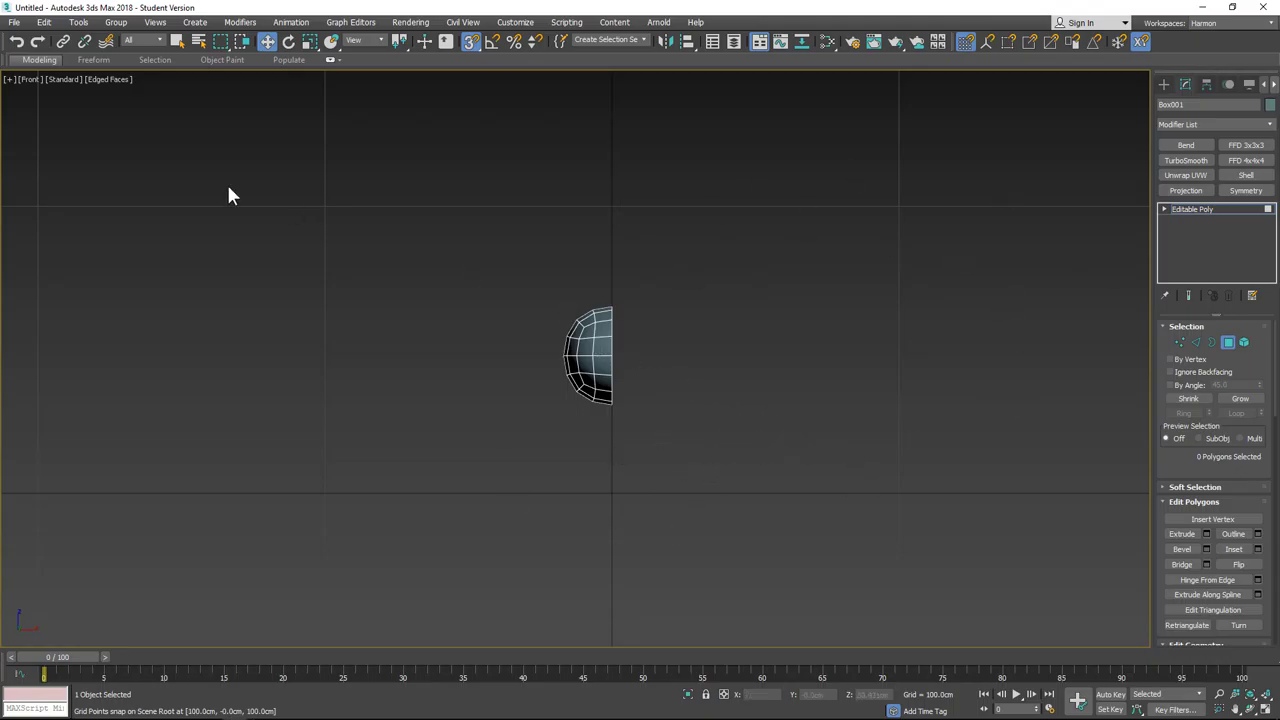
Step: Add a Symmetry modifier to the half body with mirror axis X and Flip enabled
{"action": "left_click", "coordinate": [30, 79]}
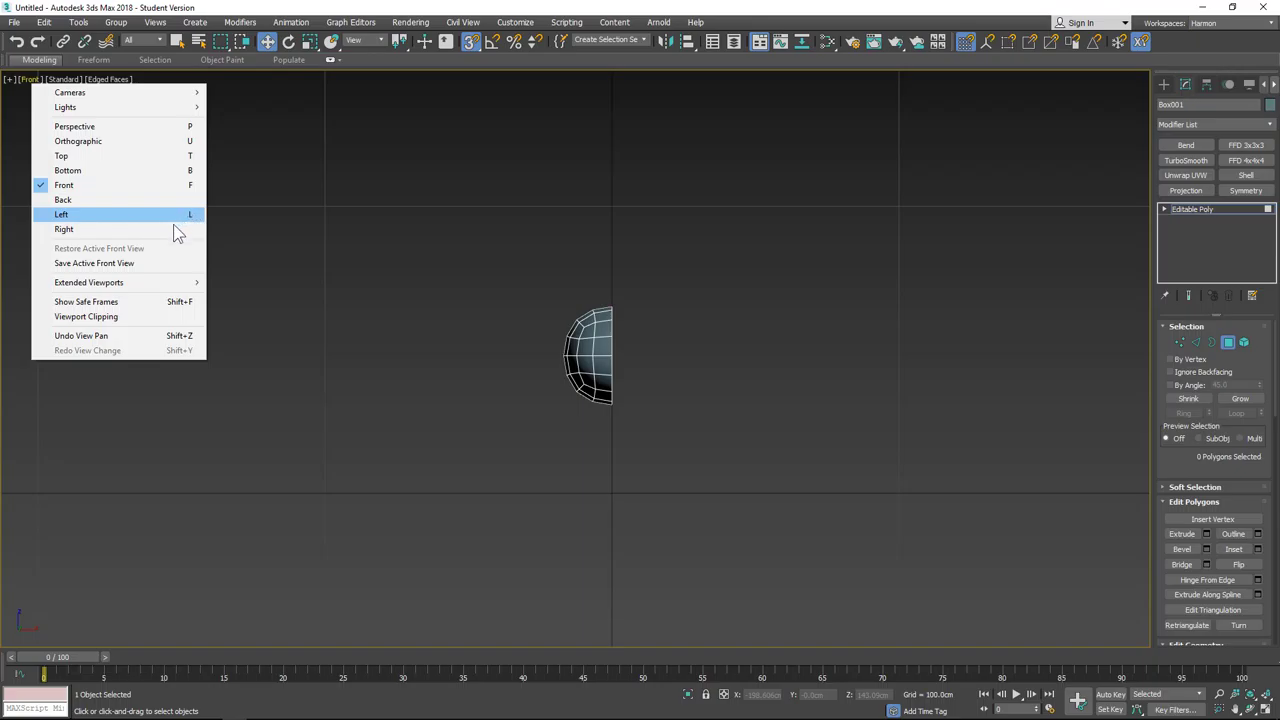
{"action": "left_click", "coordinate": [343, 295]}
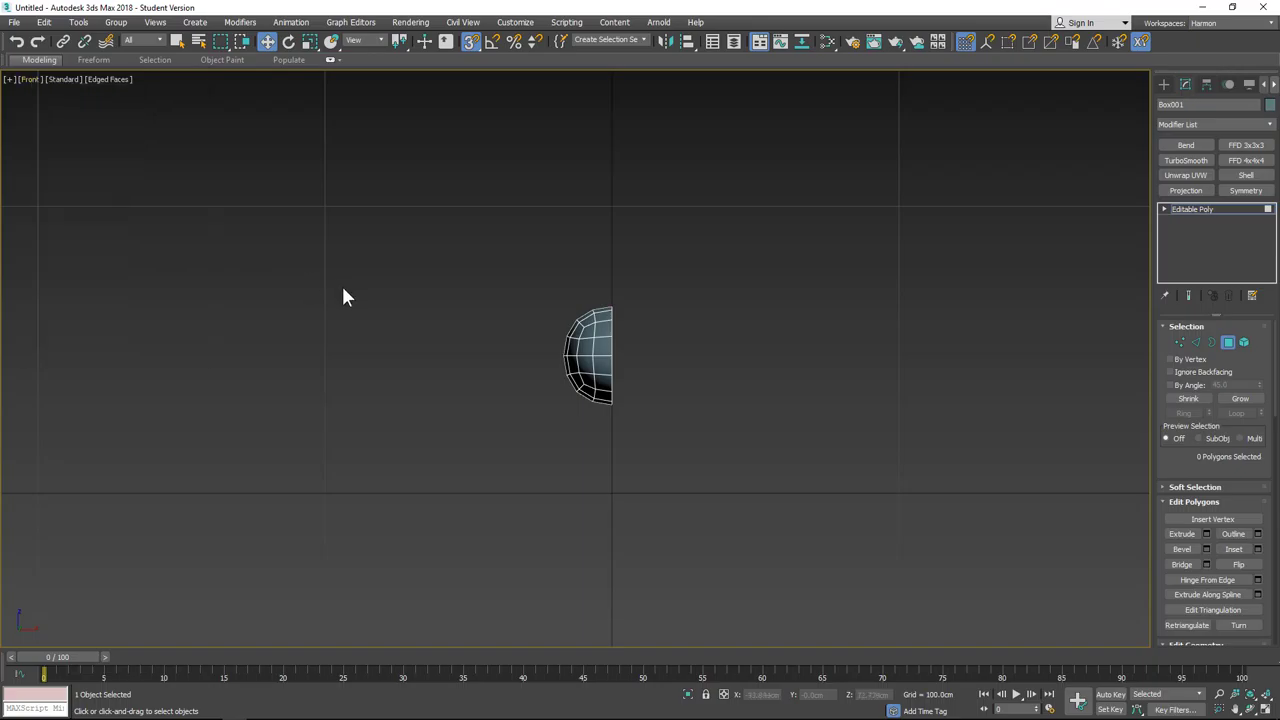
{"action": "key", "text": "l"}
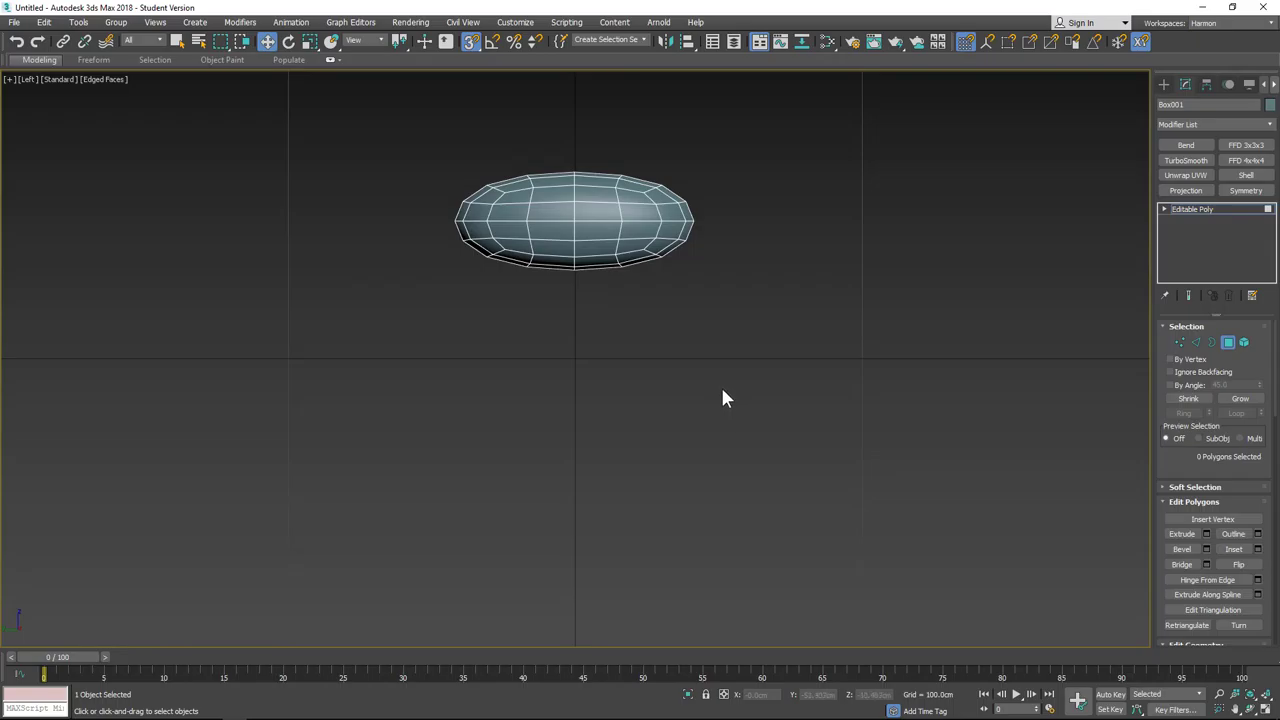
{"action": "key", "text": "f"}
{"action": "left_click", "coordinate": [1237, 206]}
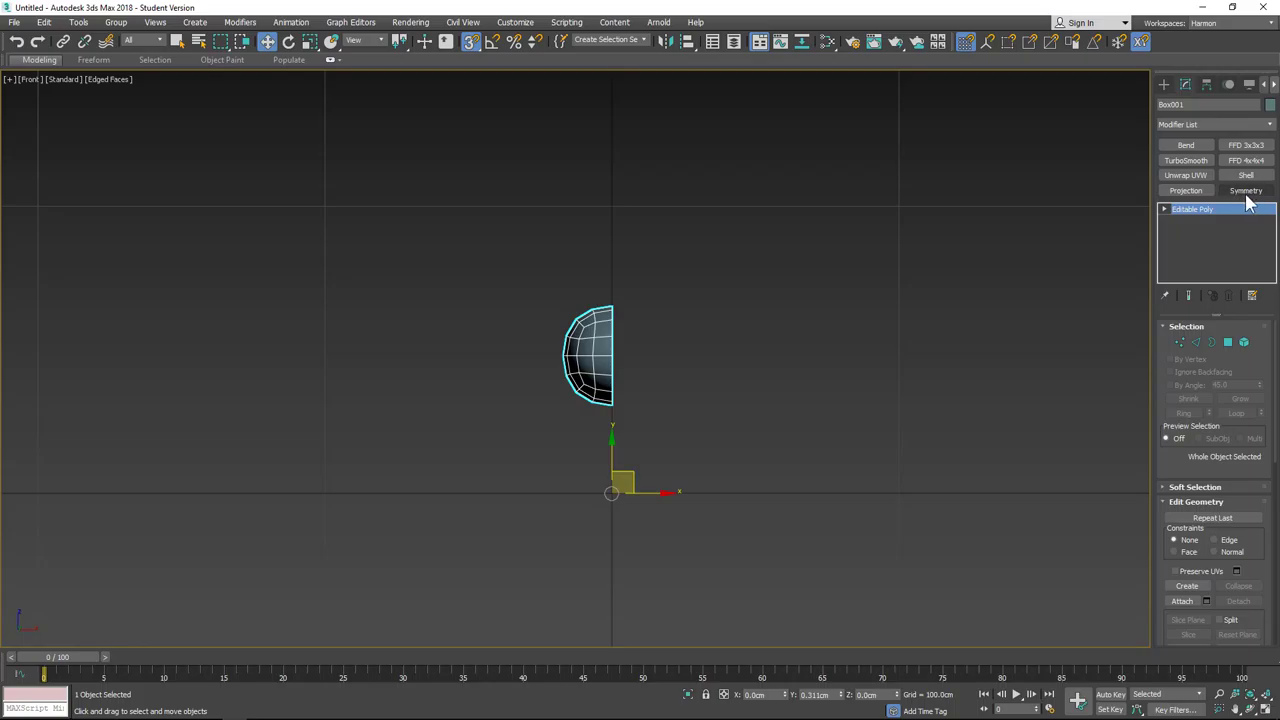
{"action": "left_click", "coordinate": [1269, 125]}
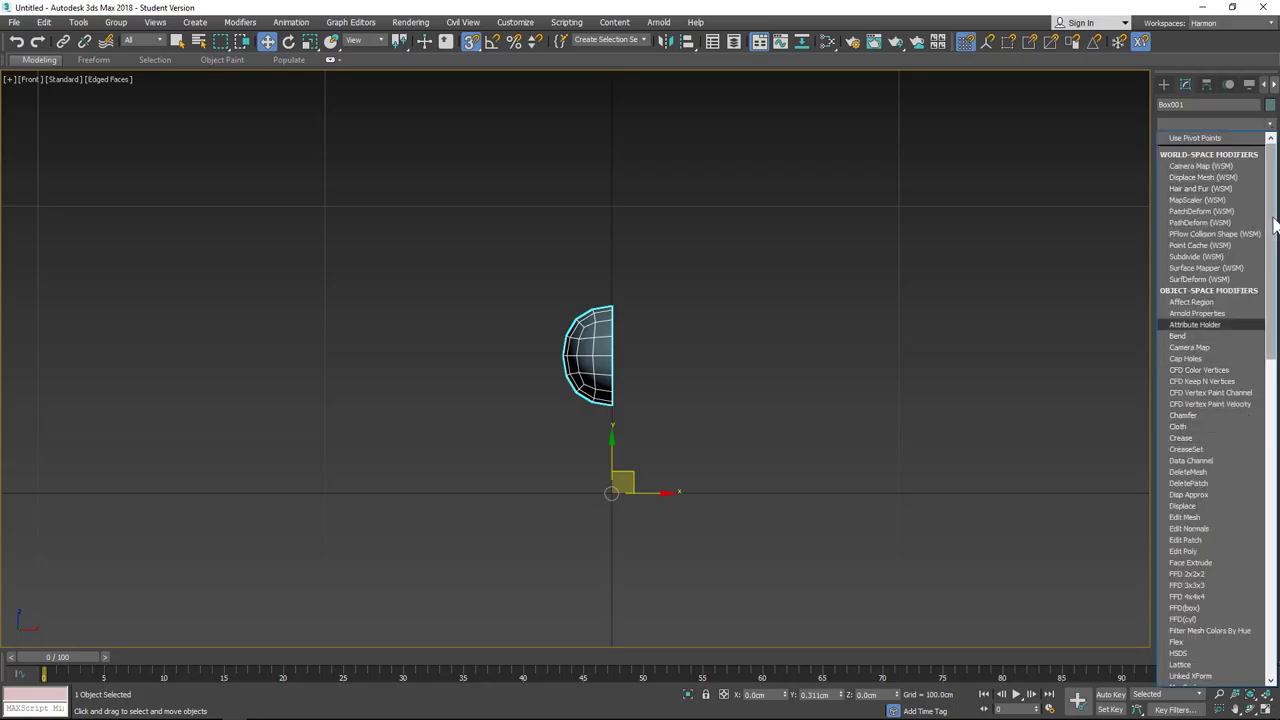
{"action": "left_click_drag", "start_coordinate": [1268, 328], "coordinate": [1268, 592]}
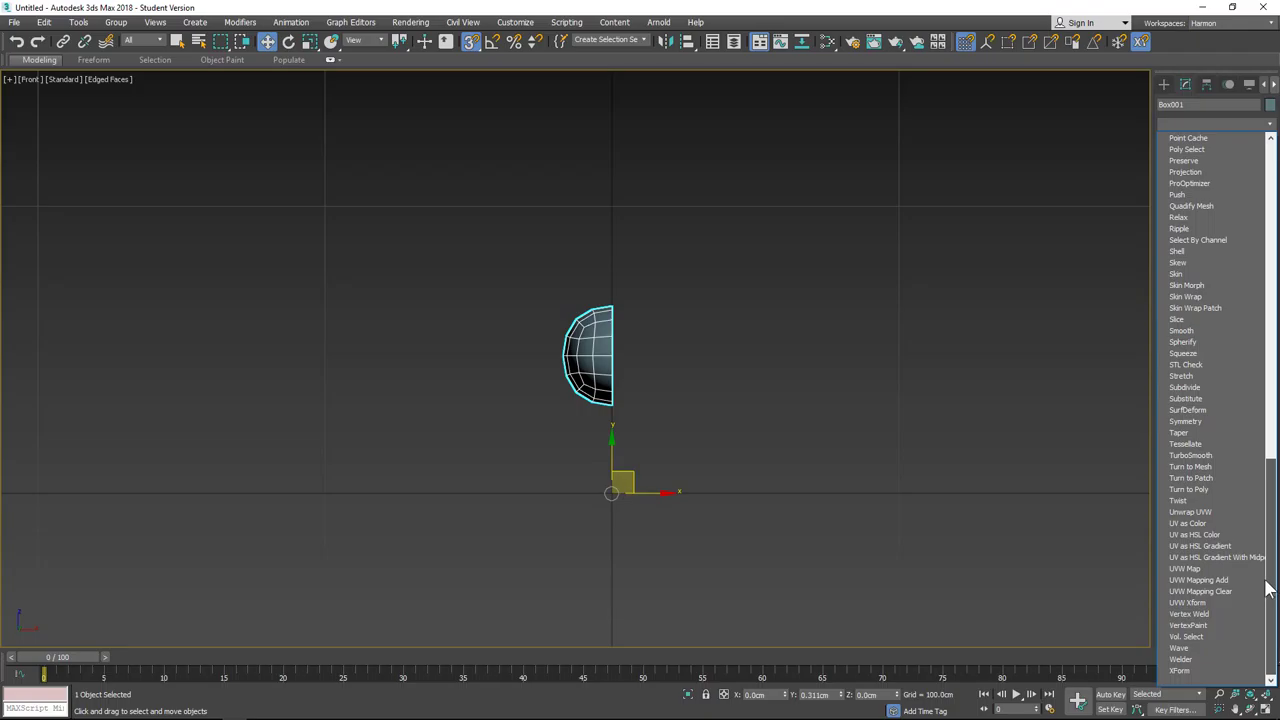
{"action": "left_click", "coordinate": [1201, 421]}
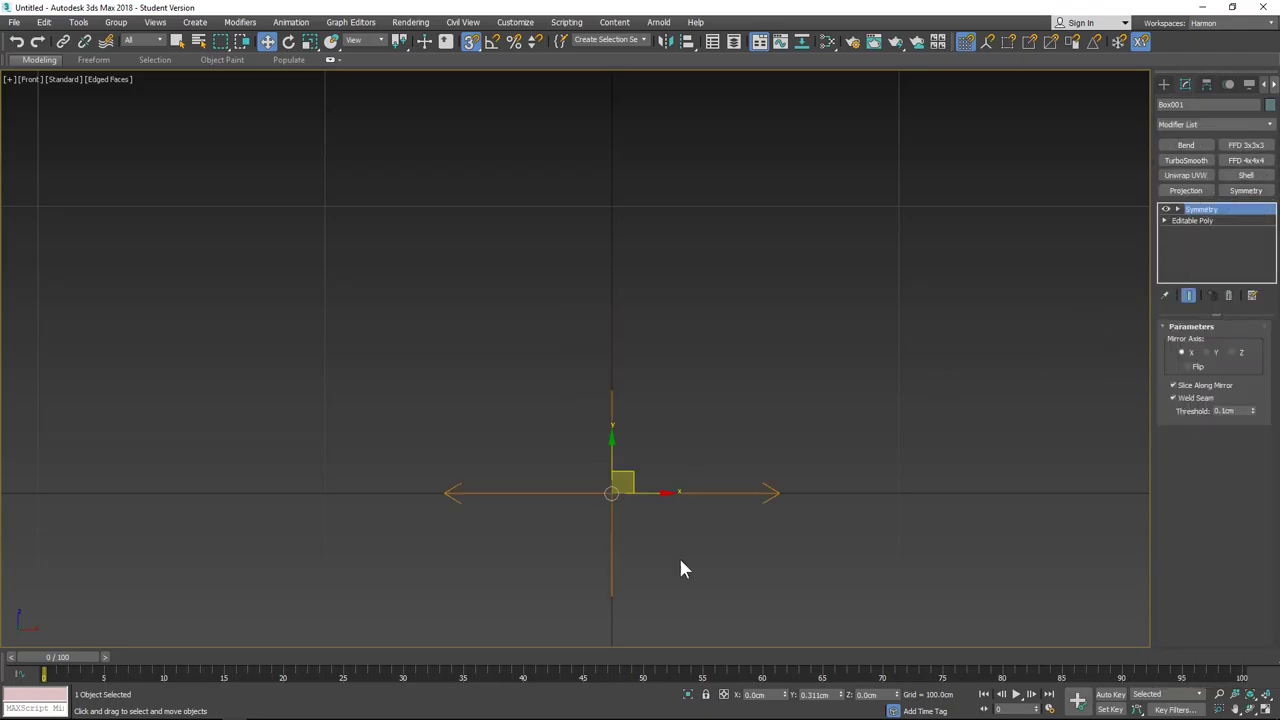
{"action": "left_click", "coordinate": [1188, 366]}
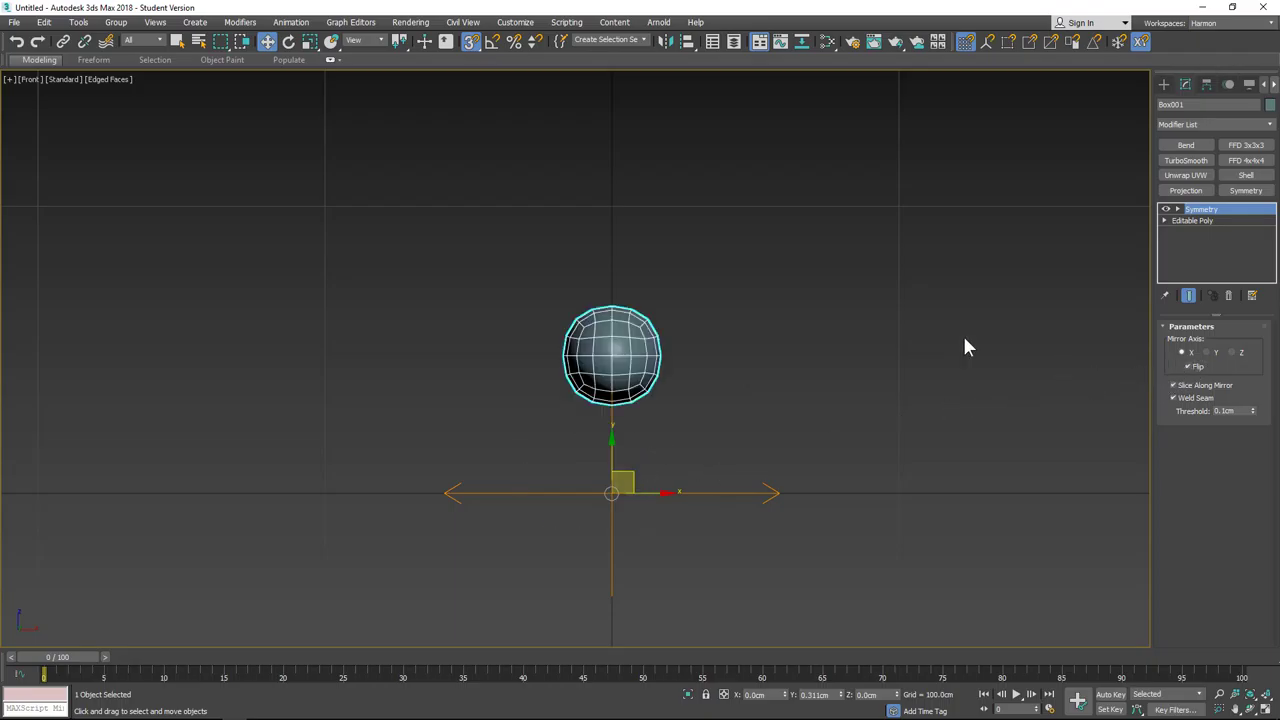
Step: Return to vertex editing on the Editable Poly beneath Symmetry with the end result shown
{"action": "left_click", "coordinate": [1195, 222]}
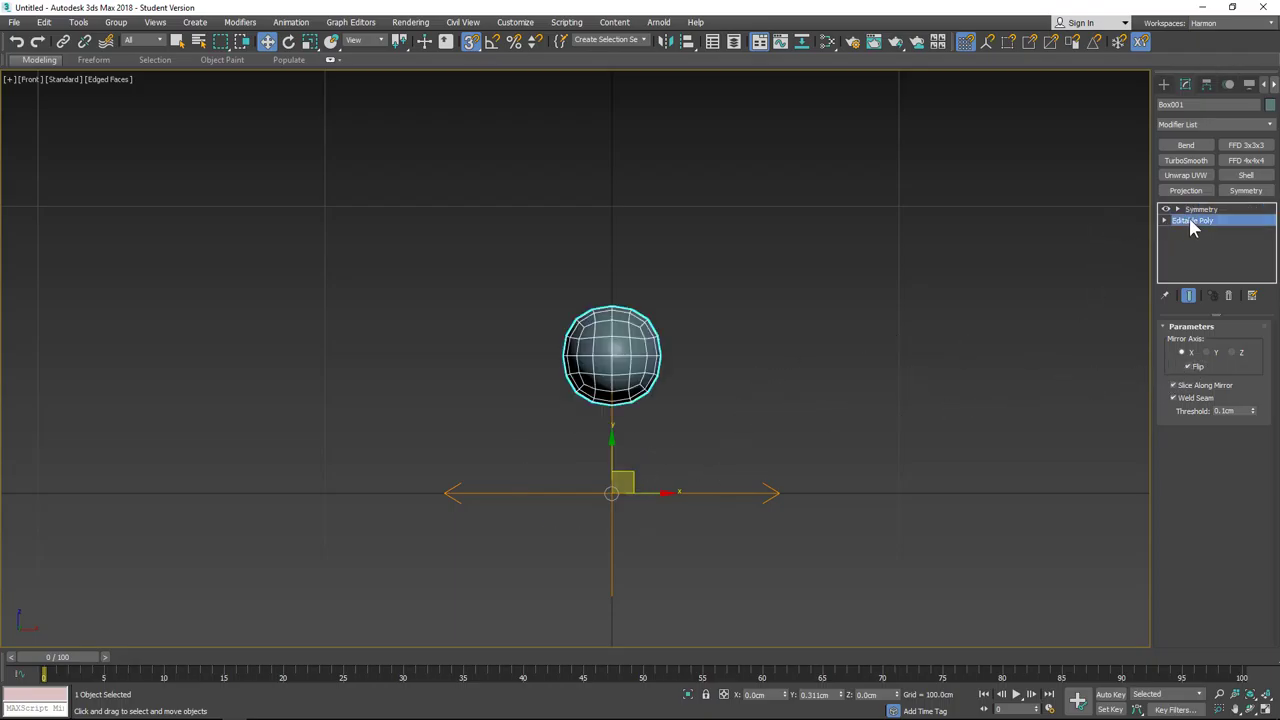
{"action": "left_click", "coordinate": [1191, 298]}
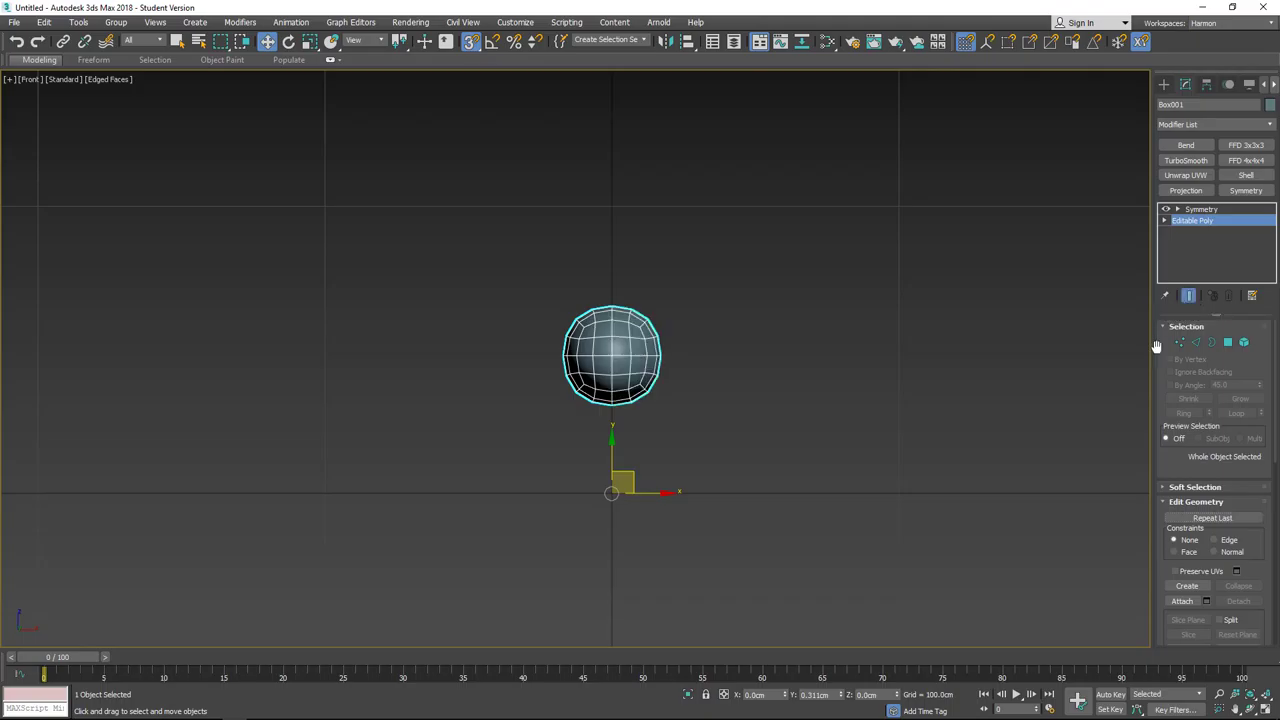
{"action": "left_click", "coordinate": [1180, 342]}
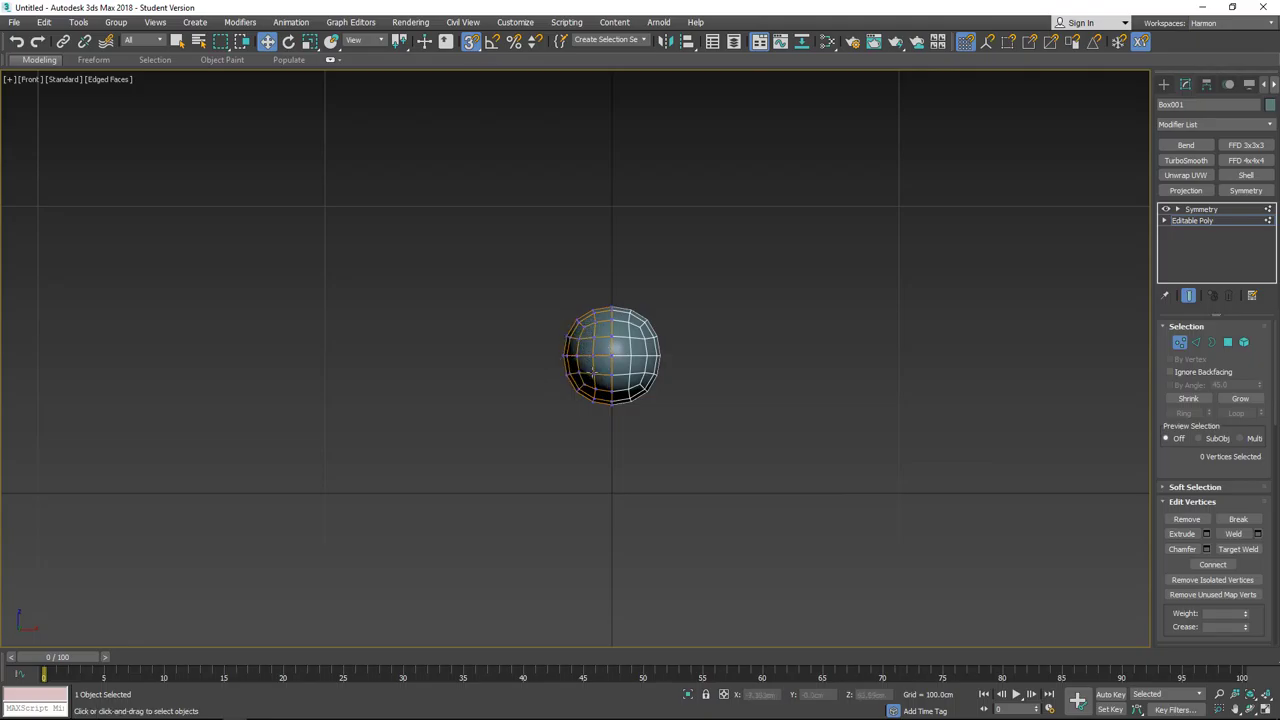
Step: In the Front view, turn off 3D snapping and pull the three outermost side vertices of the unmirrored half outward to X about -25.5 cm
{"action": "scroll", "coordinate": [592, 372], "scroll_direction": "up", "scroll_amount": 4}
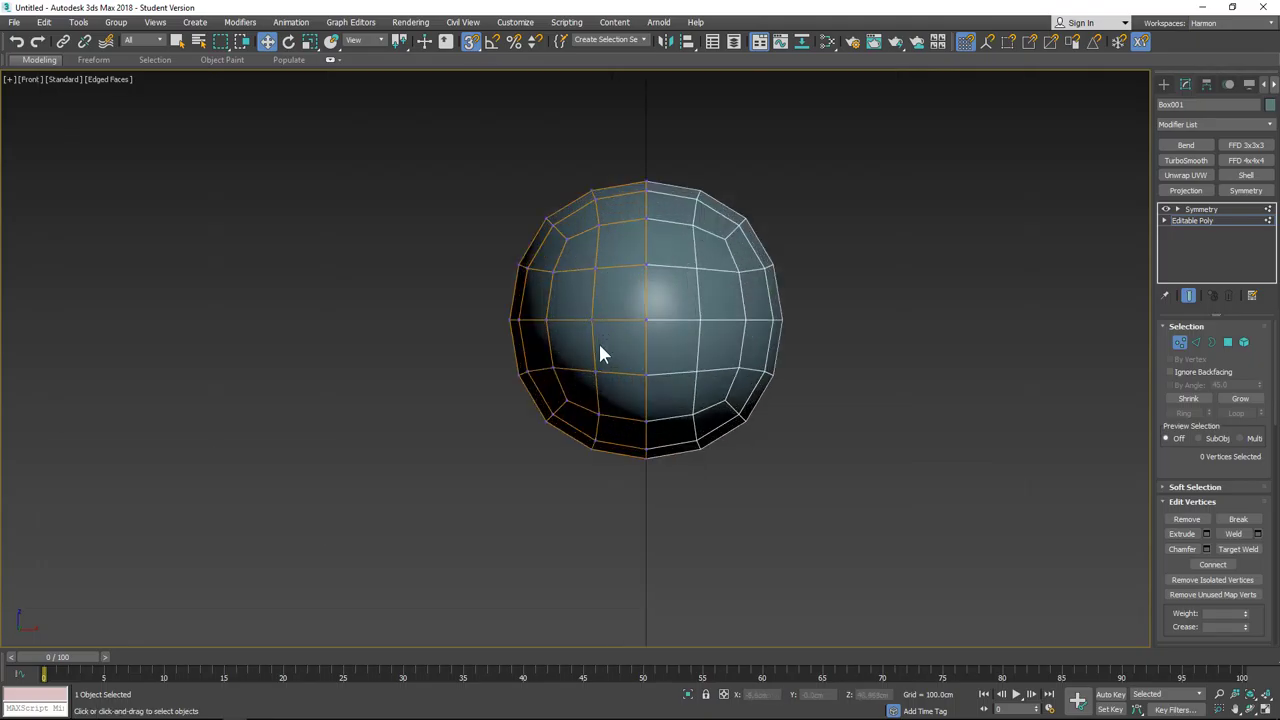
{"action": "key", "text": "l"}
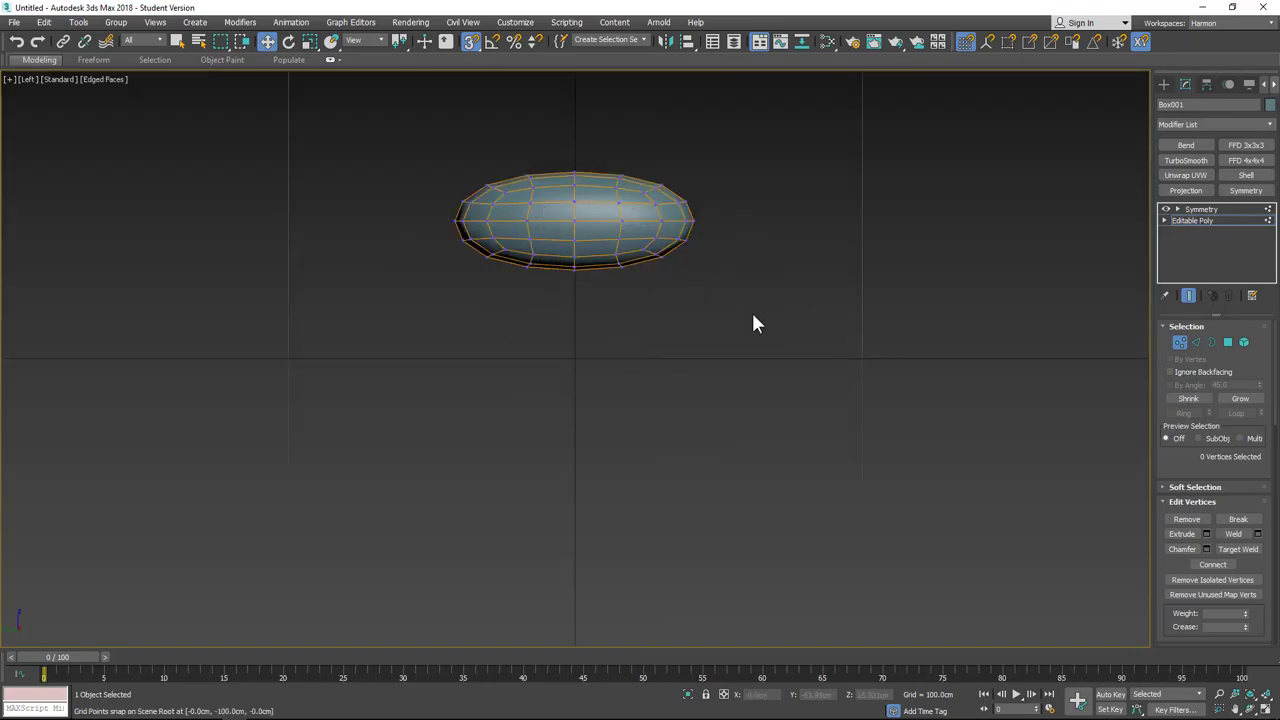
{"action": "key", "text": "f"}
{"action": "middle_click_drag", "start_coordinate": [689, 294], "coordinate": [720, 316]}
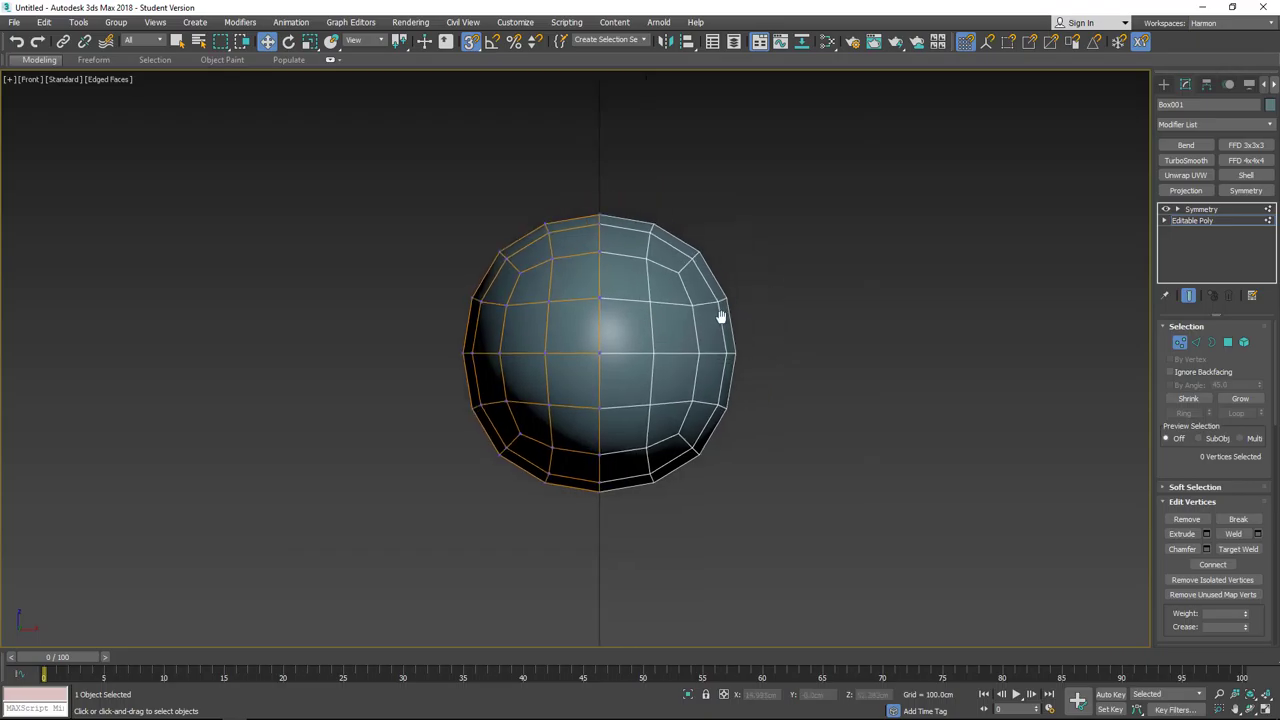
{"action": "scroll", "coordinate": [771, 300], "scroll_direction": "up", "scroll_amount": 3}
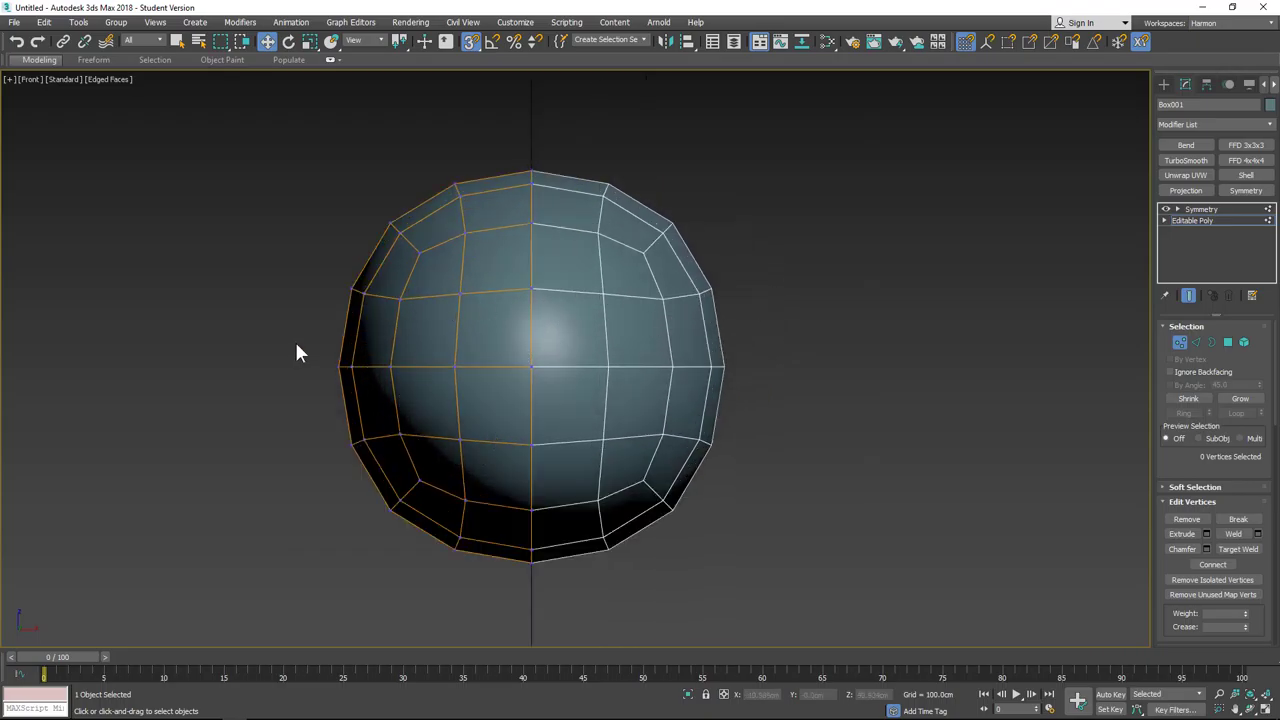
{"action": "left_click_drag", "start_coordinate": [296, 352], "coordinate": [331, 367]}
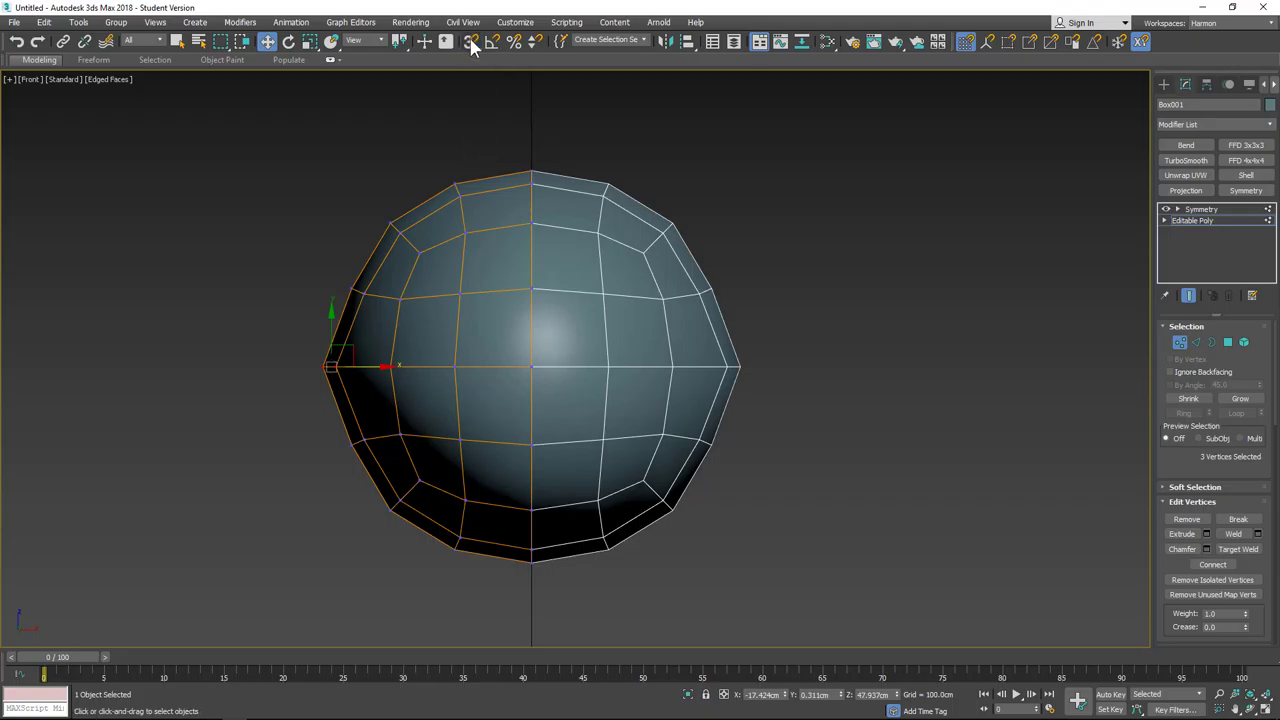
{"action": "left_click_drag", "start_coordinate": [383, 368], "coordinate": [290, 372]}
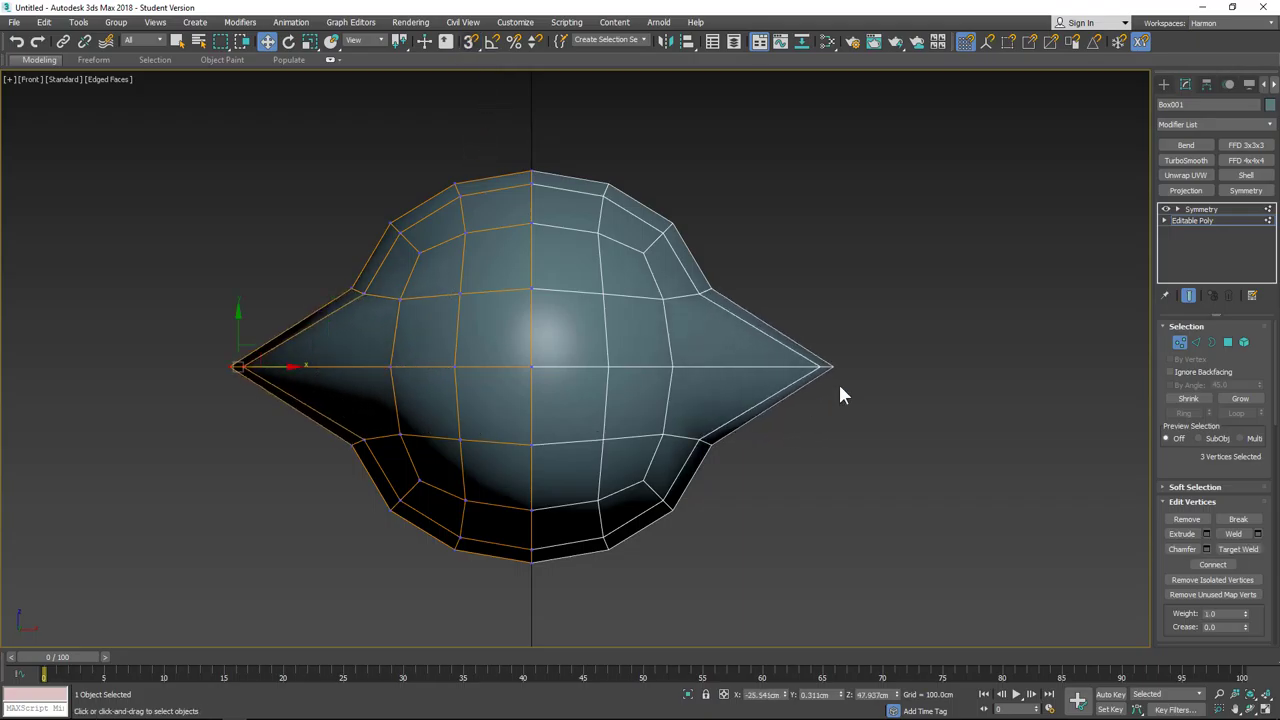
{"action": "left_click_drag", "start_coordinate": [903, 337], "coordinate": [826, 393]}
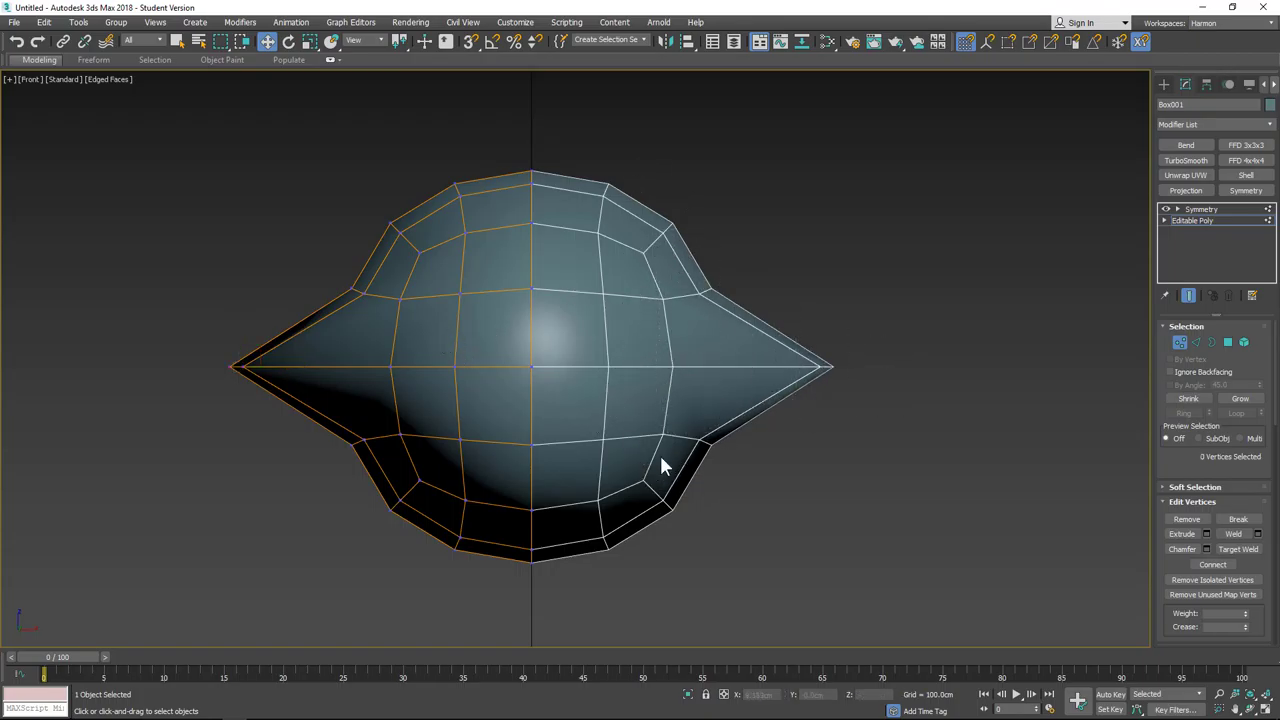
Step: In the Front view, select the three outermost side vertices of the unmirrored half and move them back inward to X about -15.9 cm
{"action": "middle_click_drag", "start_coordinate": [348, 420], "coordinate": [410, 390]}
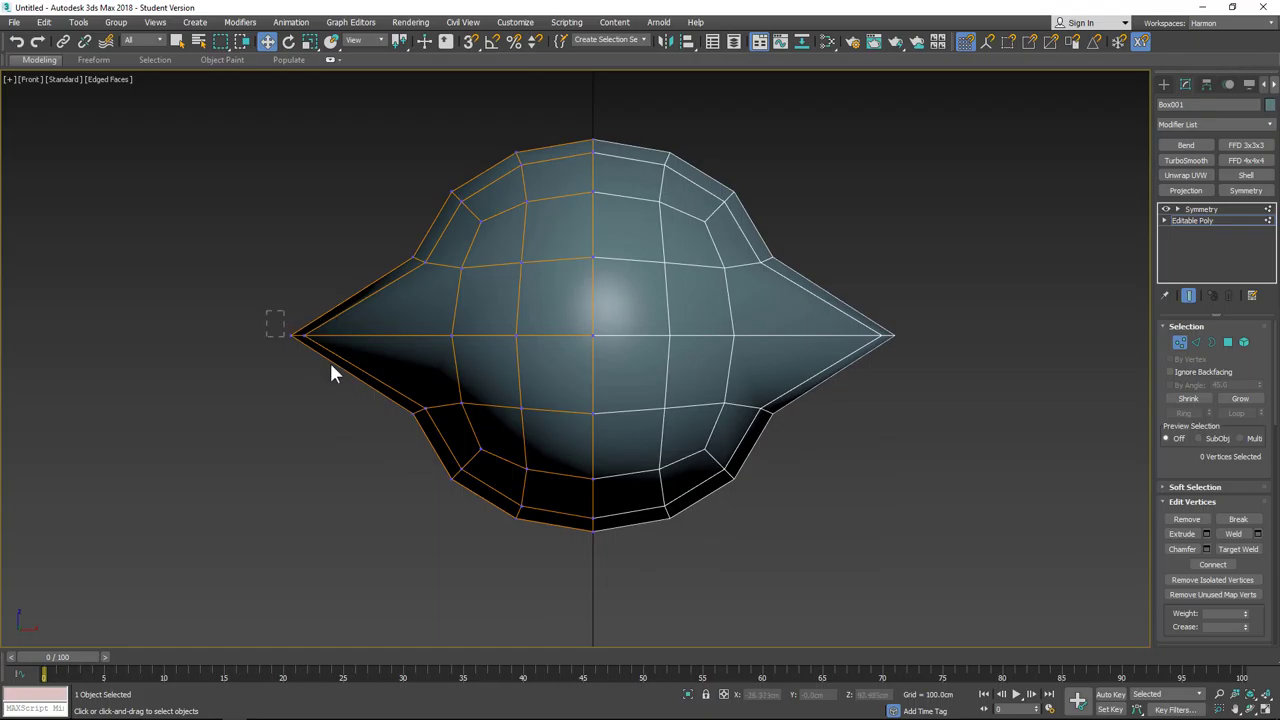
{"action": "mouse_move", "coordinate": [333, 373]}
{"action": "left_mouse_down"}
{"action": "mouse_move", "coordinate": [278, 322]}
{"action": "mouse_move", "coordinate": [415, 346]}
{"action": "mouse_move", "coordinate": [334, 349]}
{"action": "left_mouse_up"}
{"action": "left_click", "coordinate": [999, 374]}
{"action": "key", "text": "ctrl+z"}
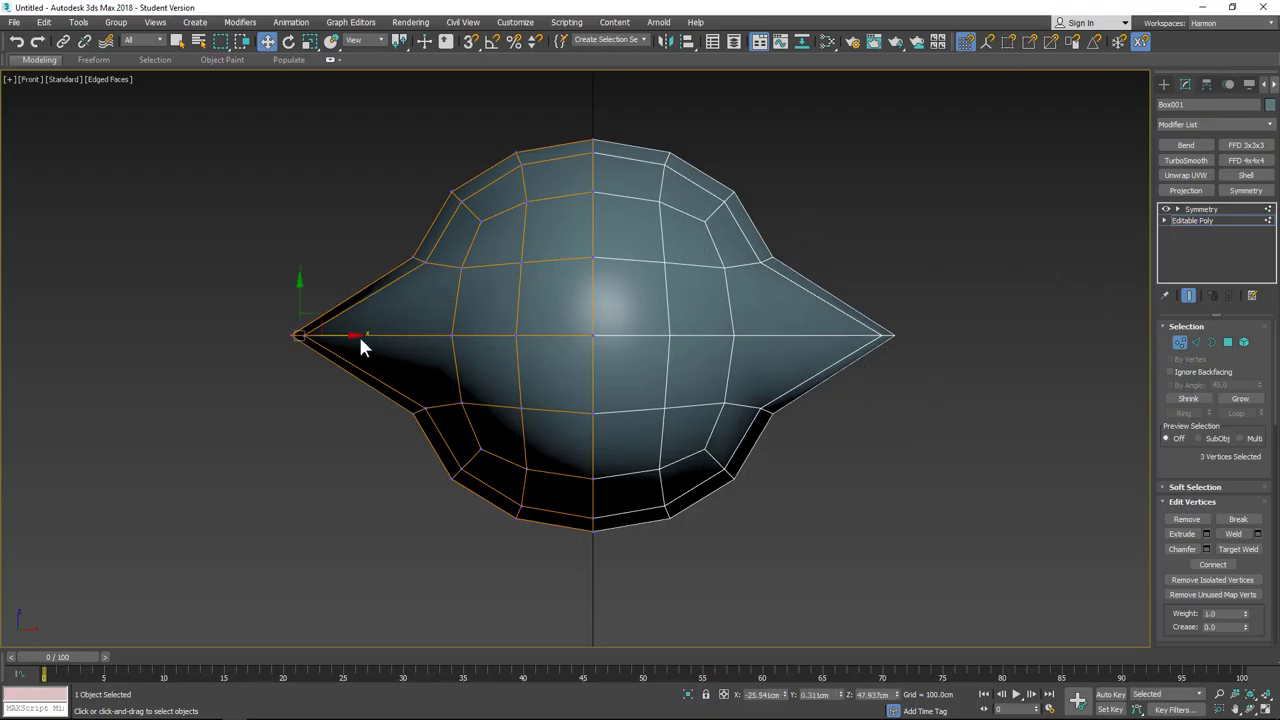
{"action": "left_click_drag", "start_coordinate": [351, 333], "coordinate": [465, 340]}
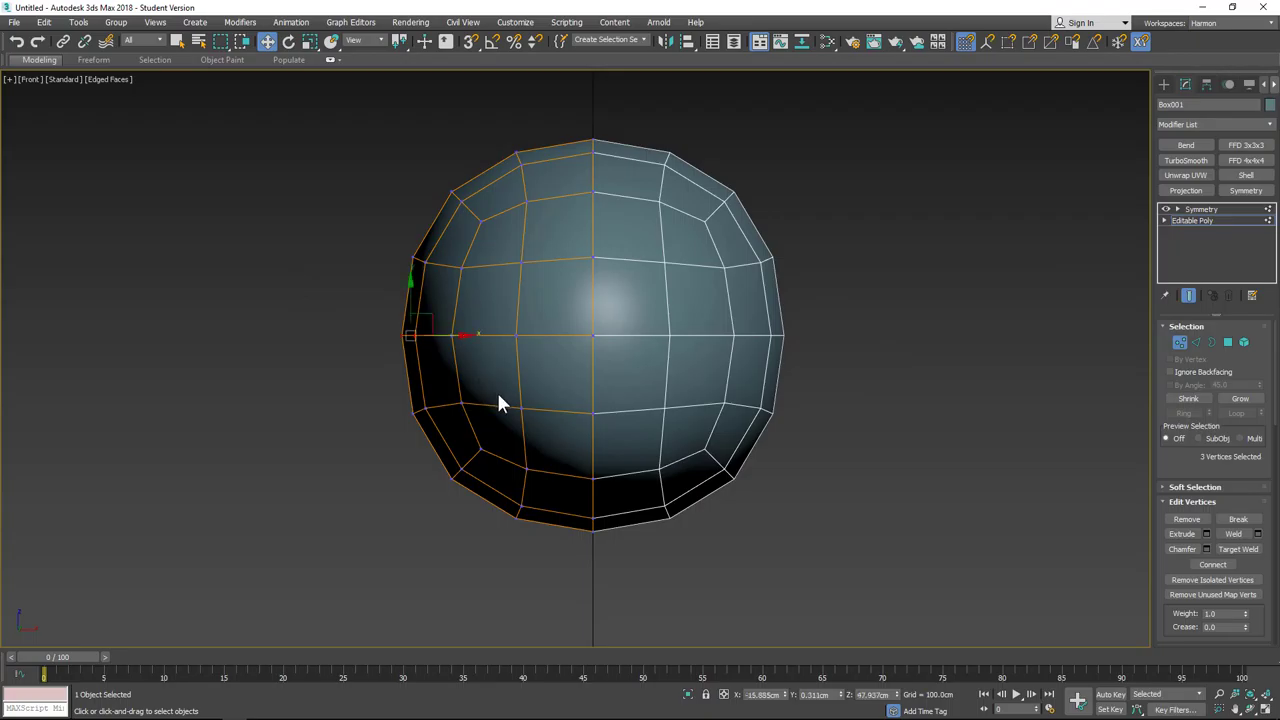
Step: Try raising the body's three upper front vertices to Z about 85.5 cm in the Left view, then lowering them to about 70.9 cm in the Front view
{"action": "key", "text": "l"}
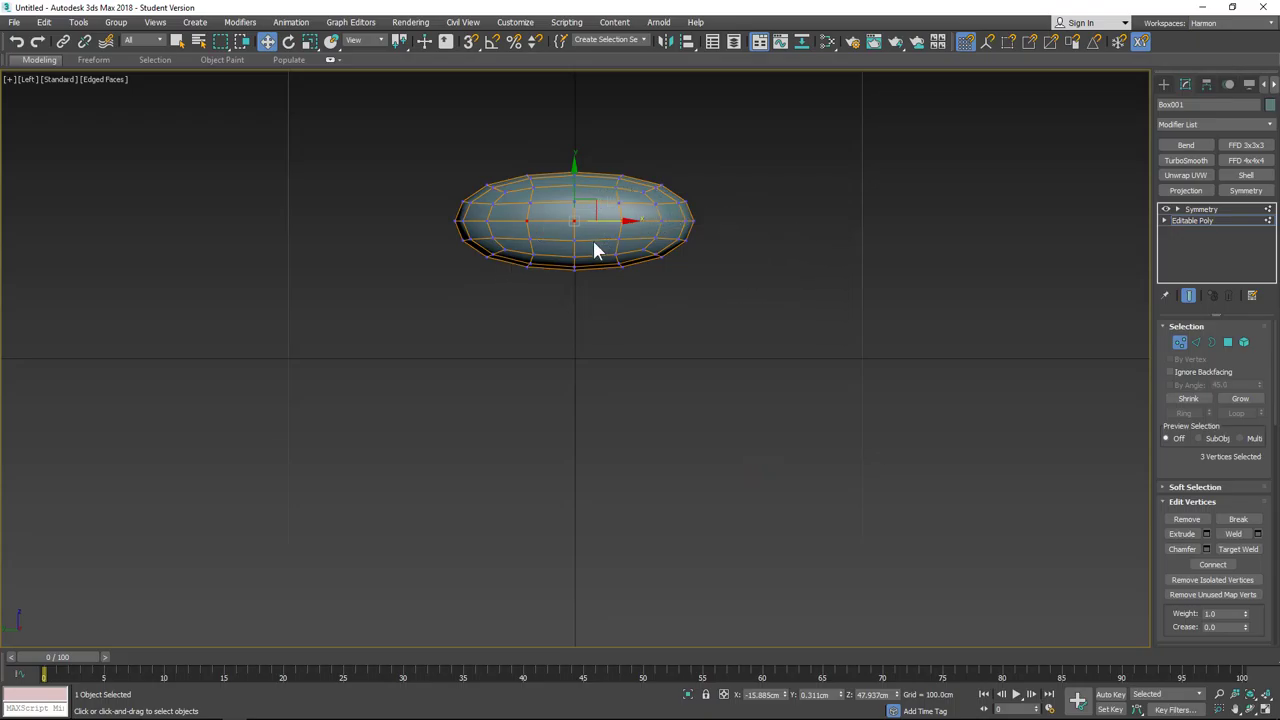
{"action": "middle_click_drag", "start_coordinate": [700, 262], "coordinate": [703, 370]}
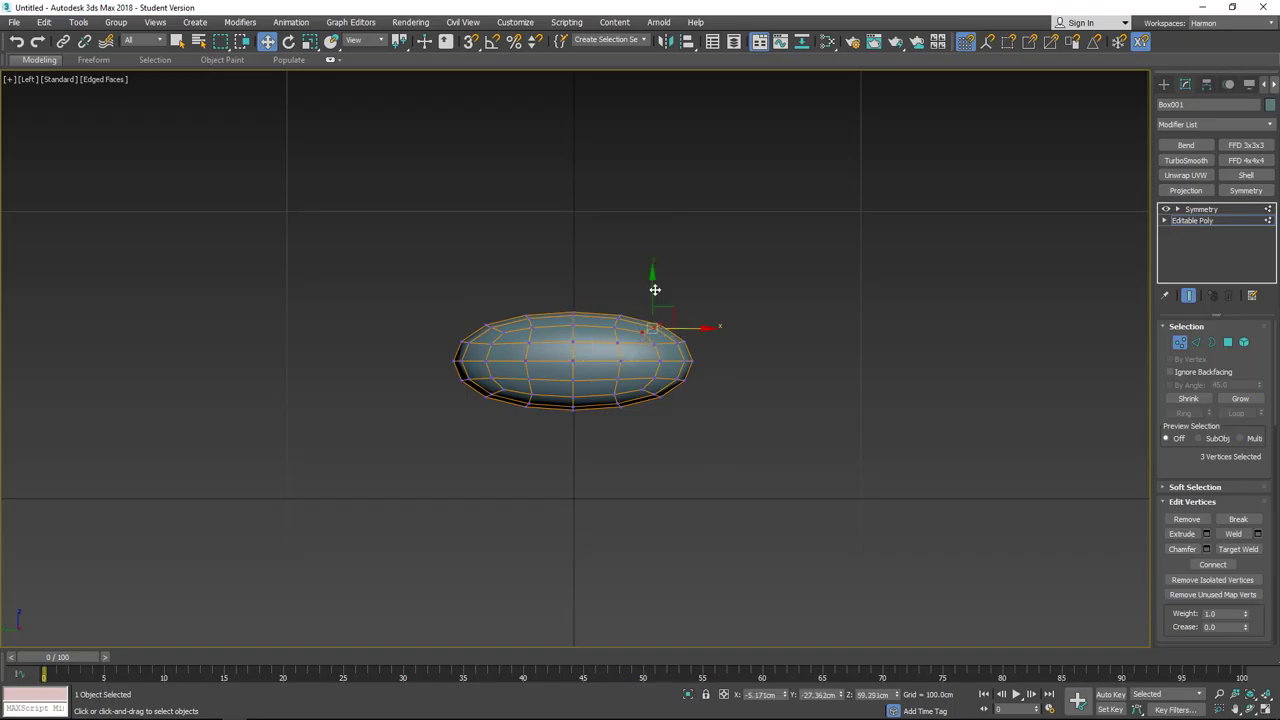
{"action": "left_click_drag", "start_coordinate": [654, 289], "coordinate": [662, 202]}
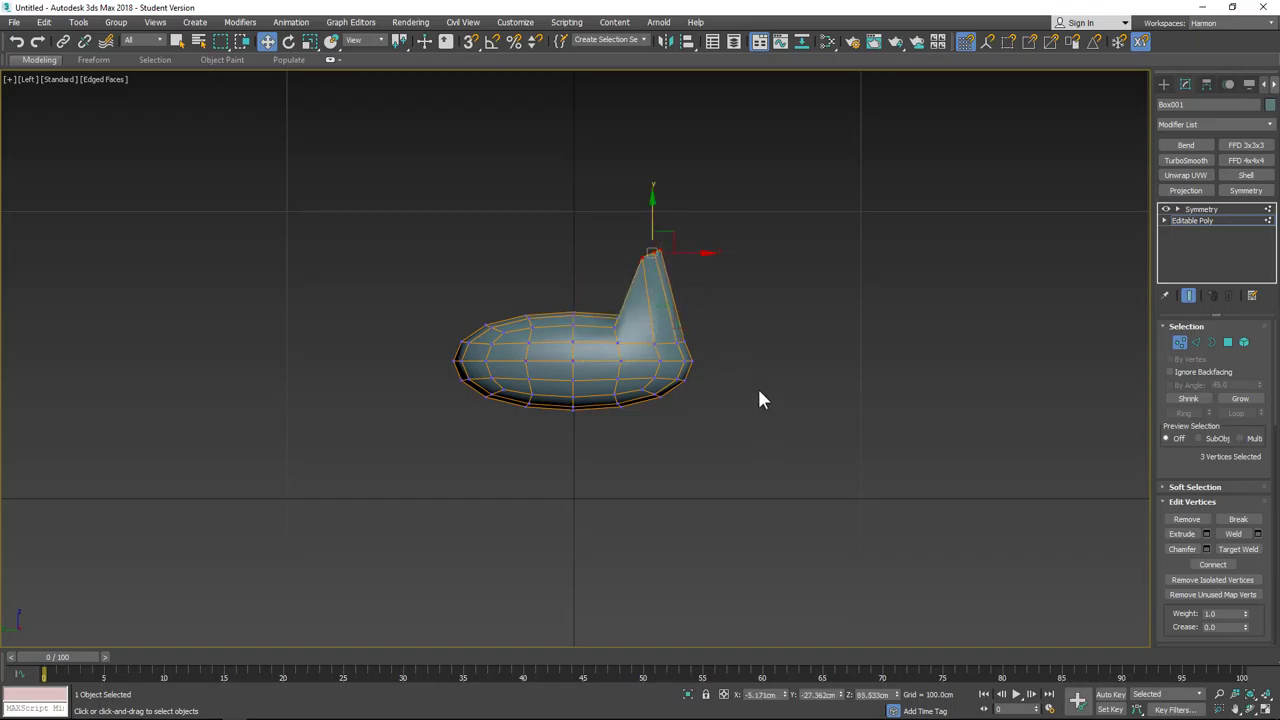
{"action": "key", "text": "f"}
{"action": "middle_click_drag", "start_coordinate": [527, 246], "coordinate": [421, 565]}
{"action": "left_click_drag", "start_coordinate": [425, 164], "coordinate": [424, 335]}
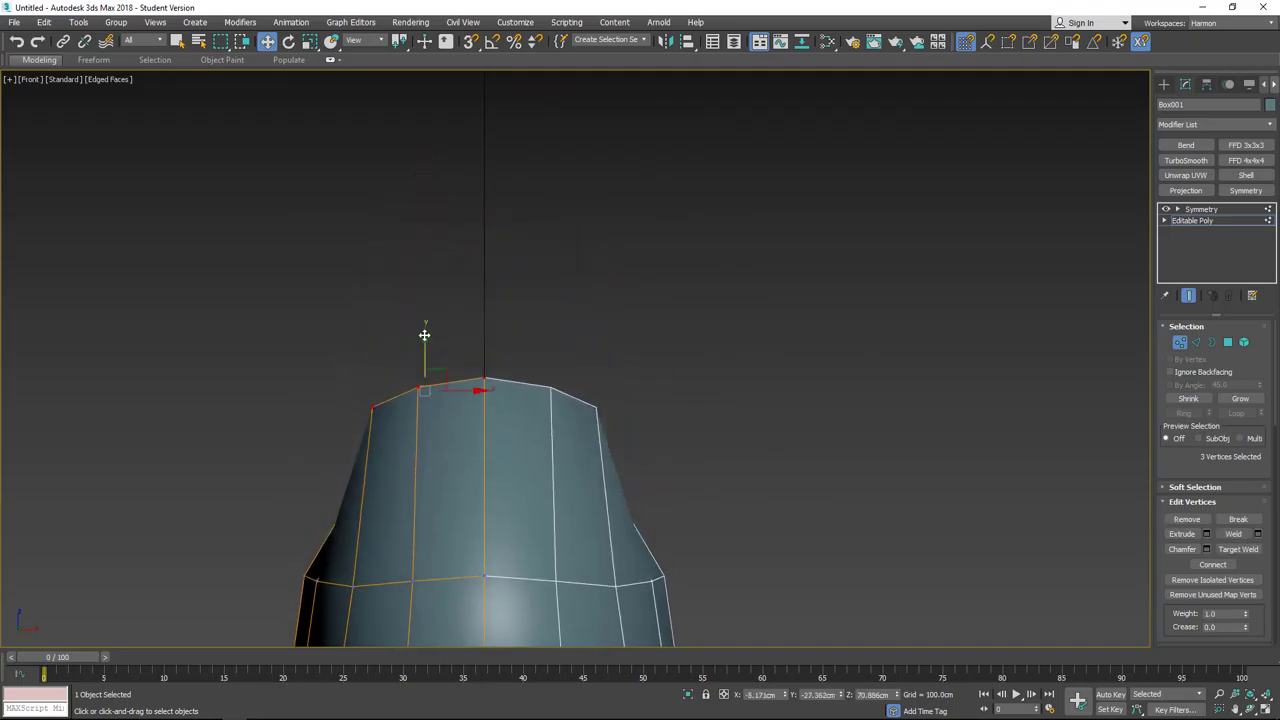
Step: In the Top view, try pulling the three raised vertices forward to Y about -54.5 cm and inspect the shape from the side
{"action": "key", "text": "t"}
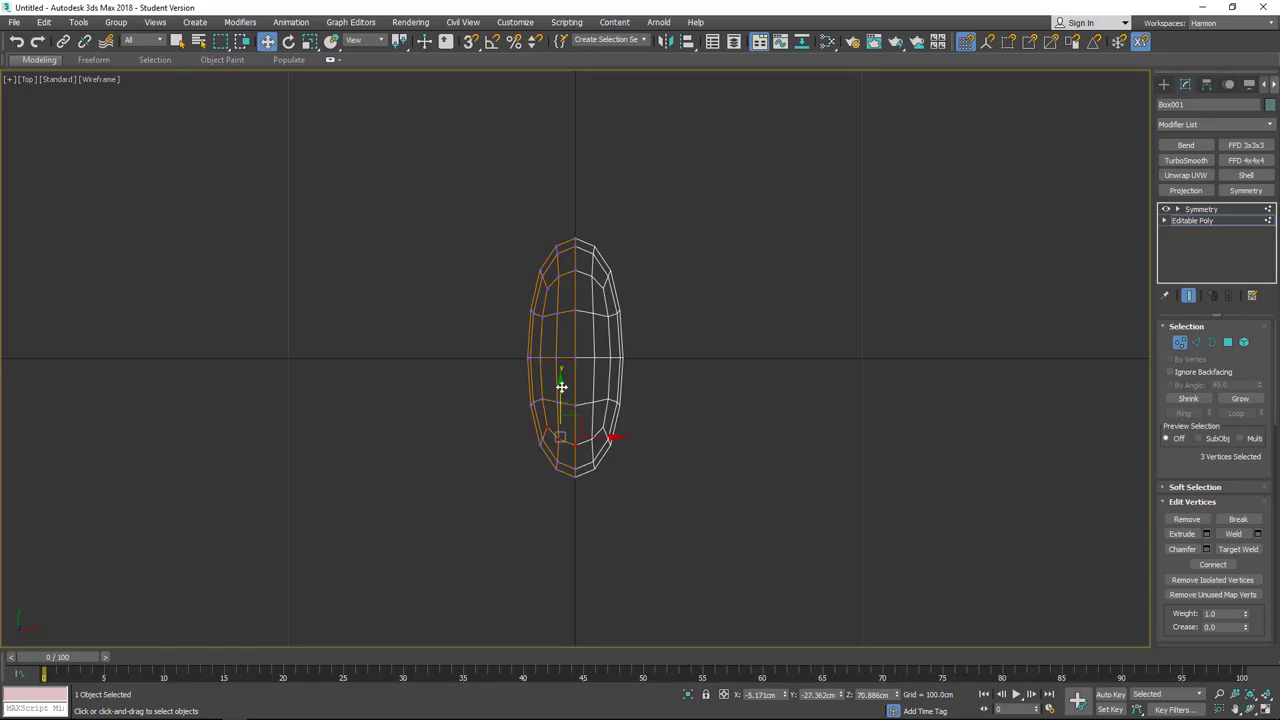
{"action": "left_click_drag", "start_coordinate": [560, 386], "coordinate": [659, 527]}
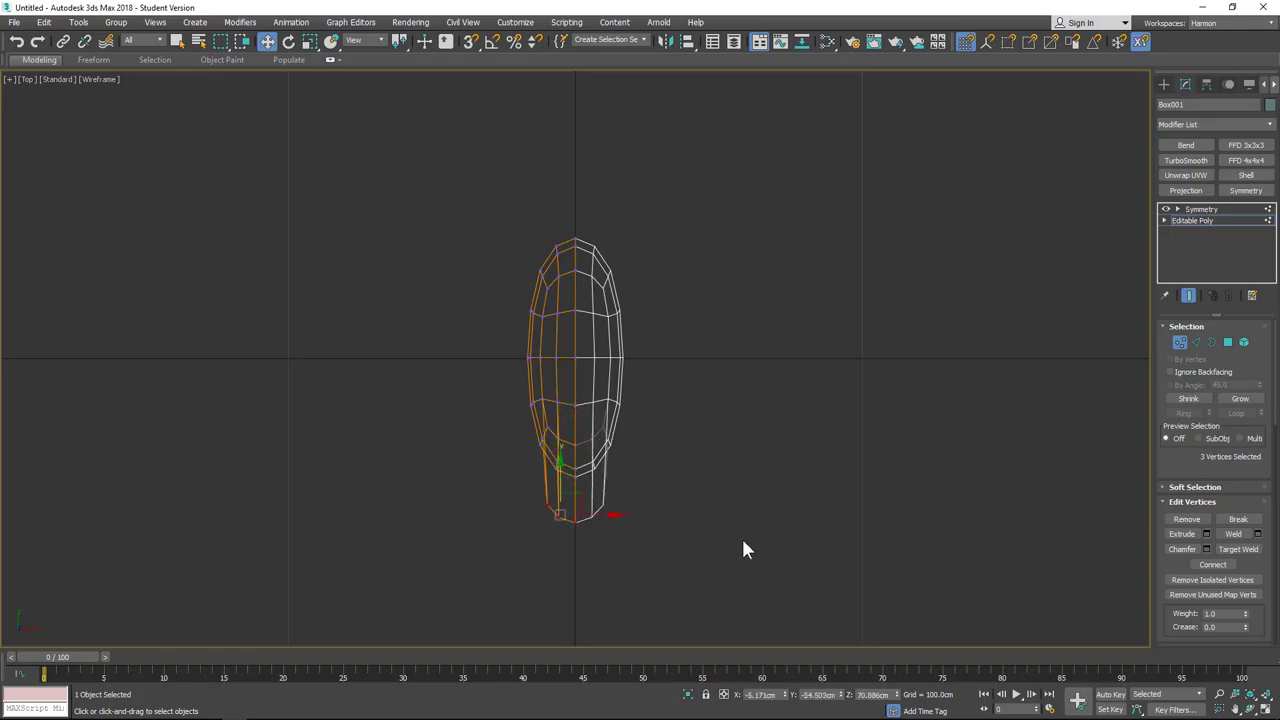
{"action": "key", "text": "f"}
{"action": "scroll", "coordinate": [709, 456], "scroll_direction": "down", "scroll_amount": 3}
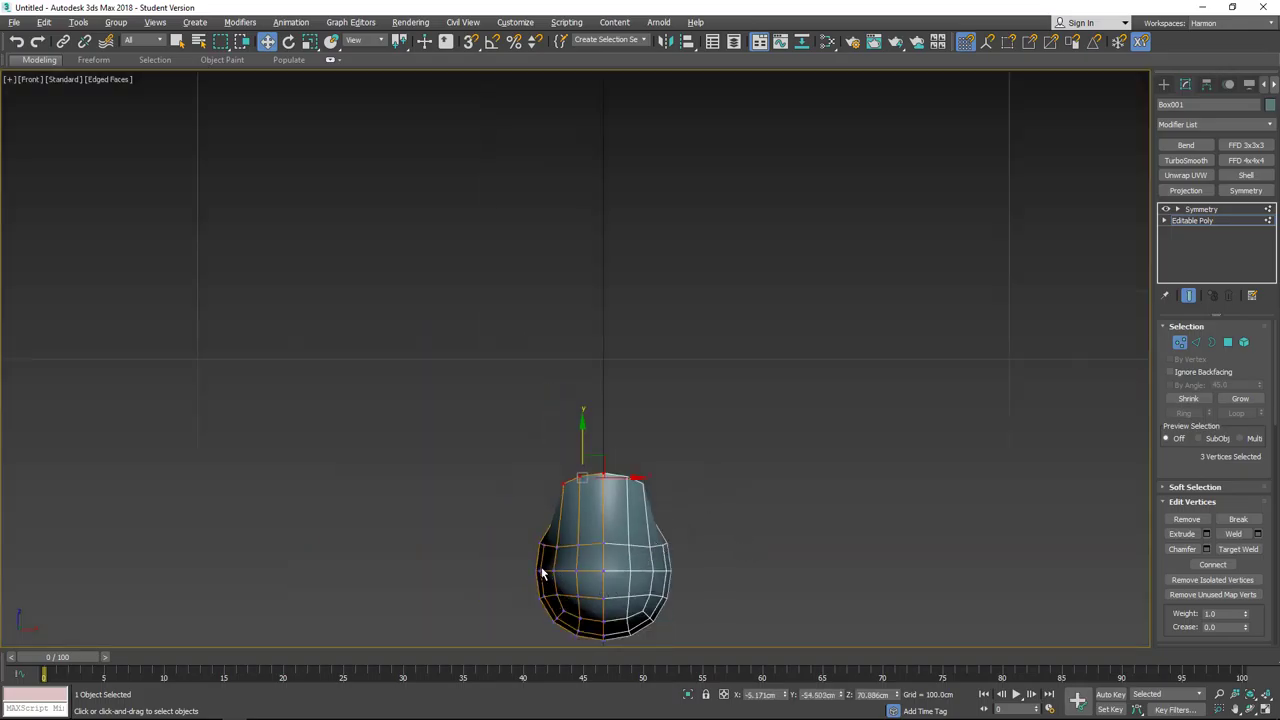
{"action": "middle_click_drag", "start_coordinate": [541, 573], "coordinate": [644, 587], "text": "alt"}
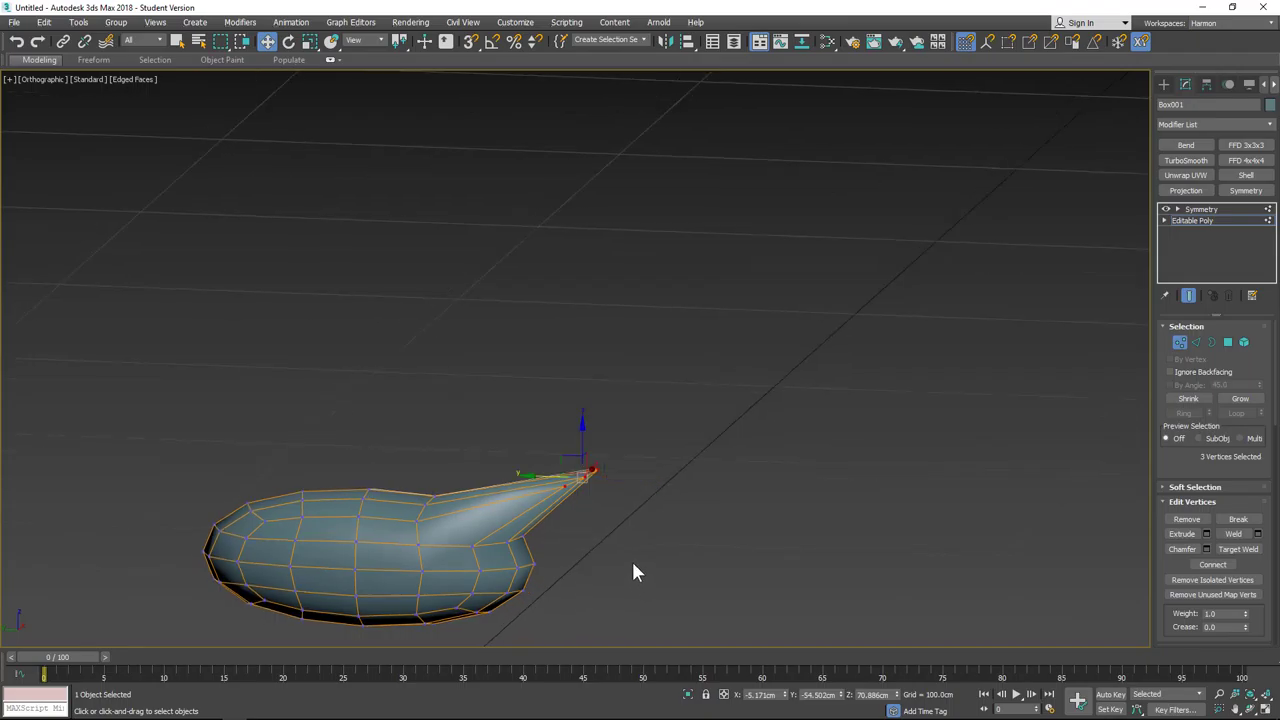
Step: Undo the trial moves of the three upper front vertices
{"action": "key", "text": "ctrl+z"}
{"action": "key", "text": "ctrl+z"}
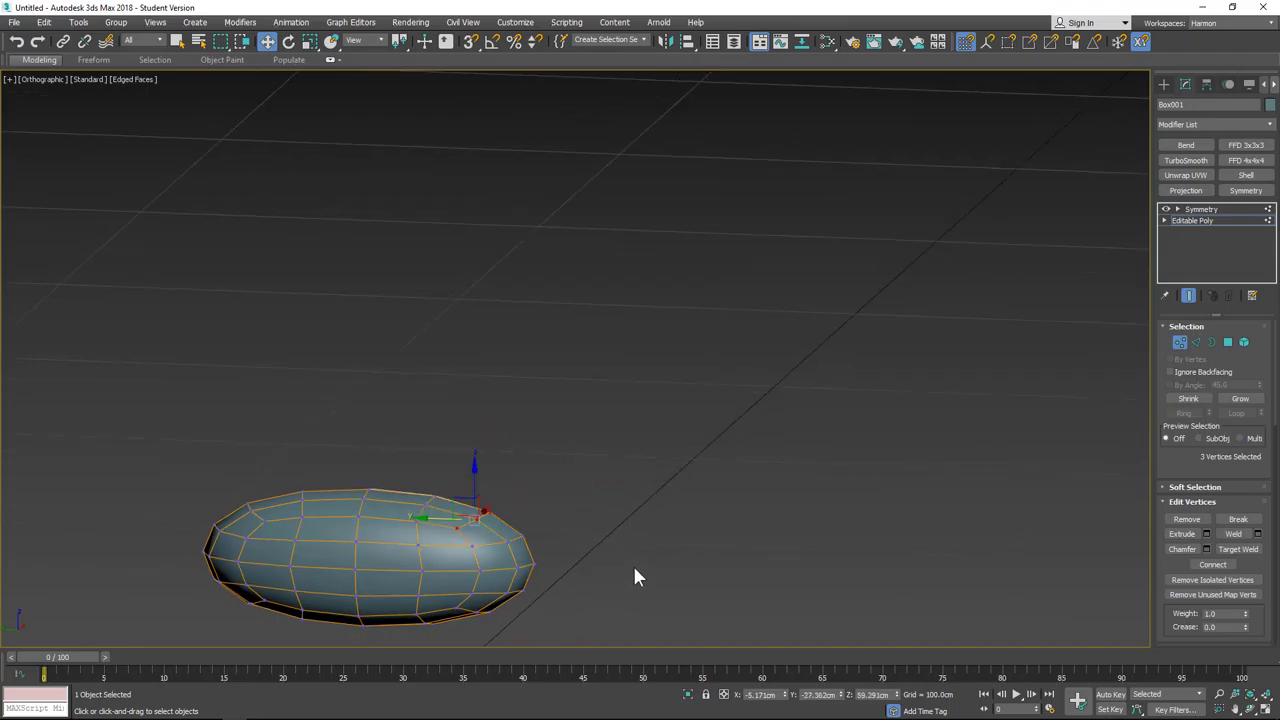
{"action": "middle_click_drag", "start_coordinate": [528, 520], "coordinate": [705, 371]}
{"action": "scroll", "coordinate": [705, 371], "scroll_direction": "down", "scroll_amount": 2}
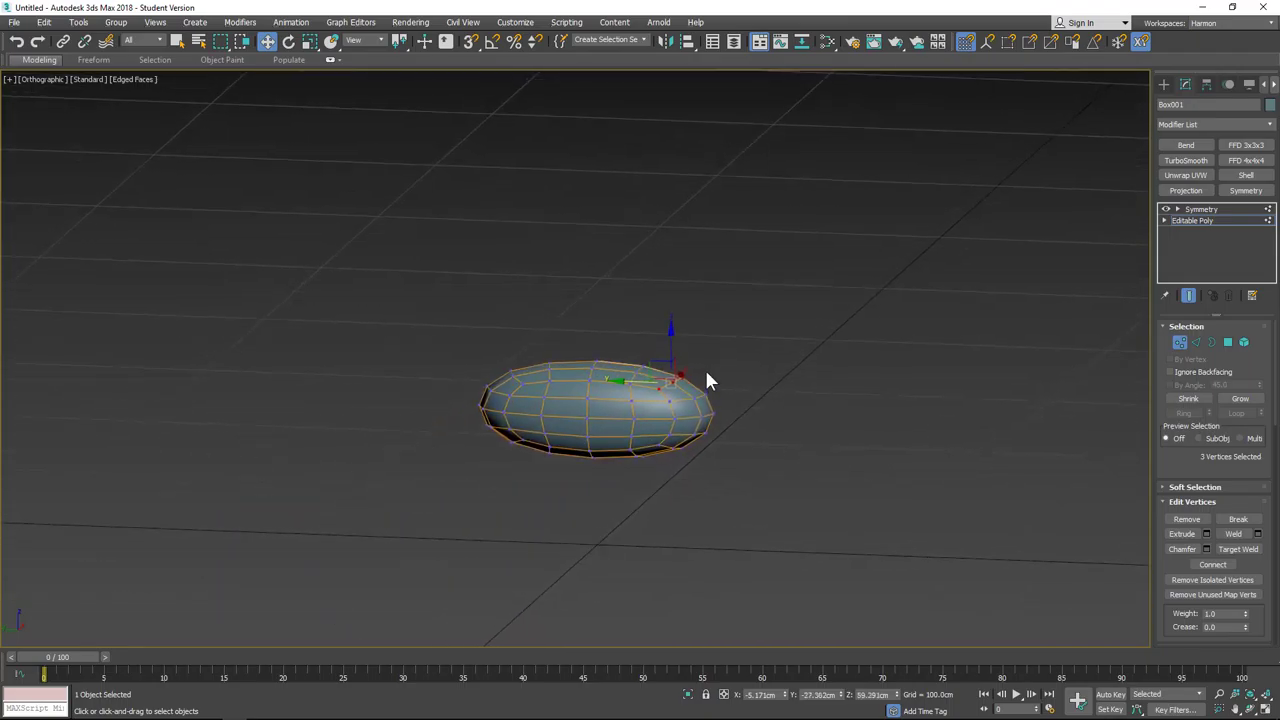
{"action": "key", "text": "l"}
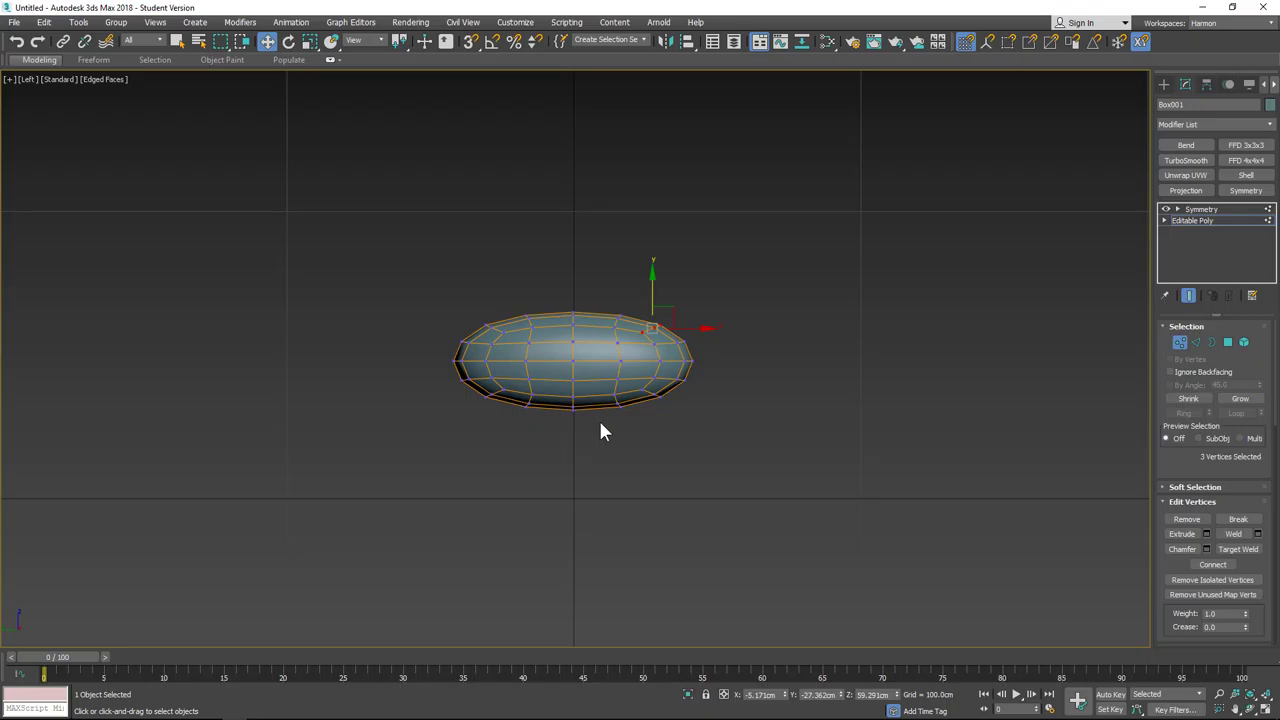
{"action": "key", "text": "f"}
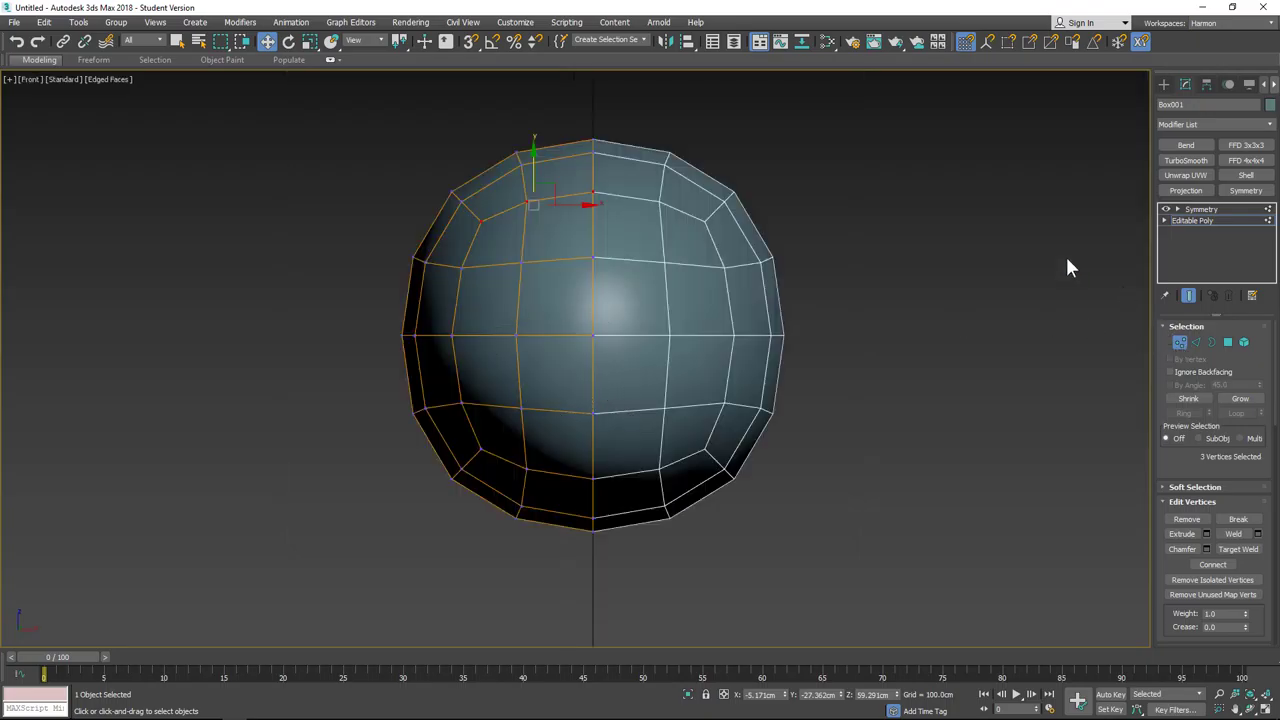
{"action": "left_click", "coordinate": [1199, 222]}
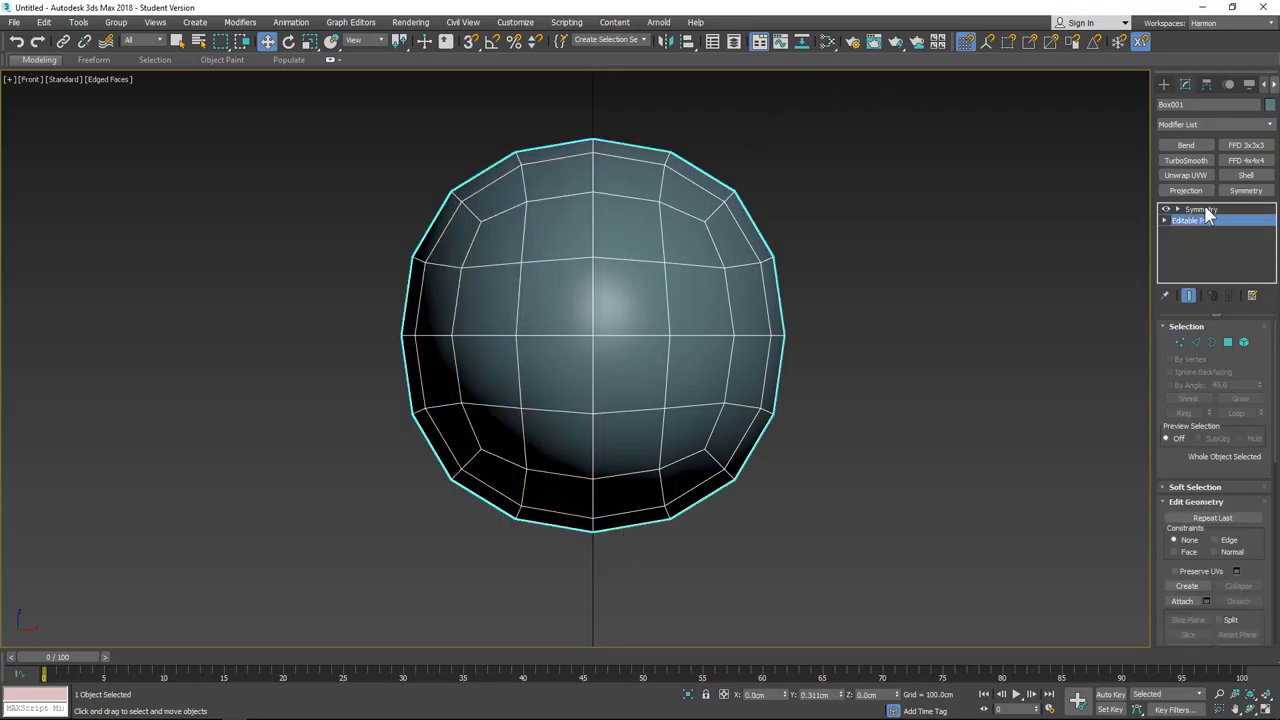
{"action": "middle_click_drag", "start_coordinate": [600, 360], "coordinate": [579, 376], "text": "alt"}
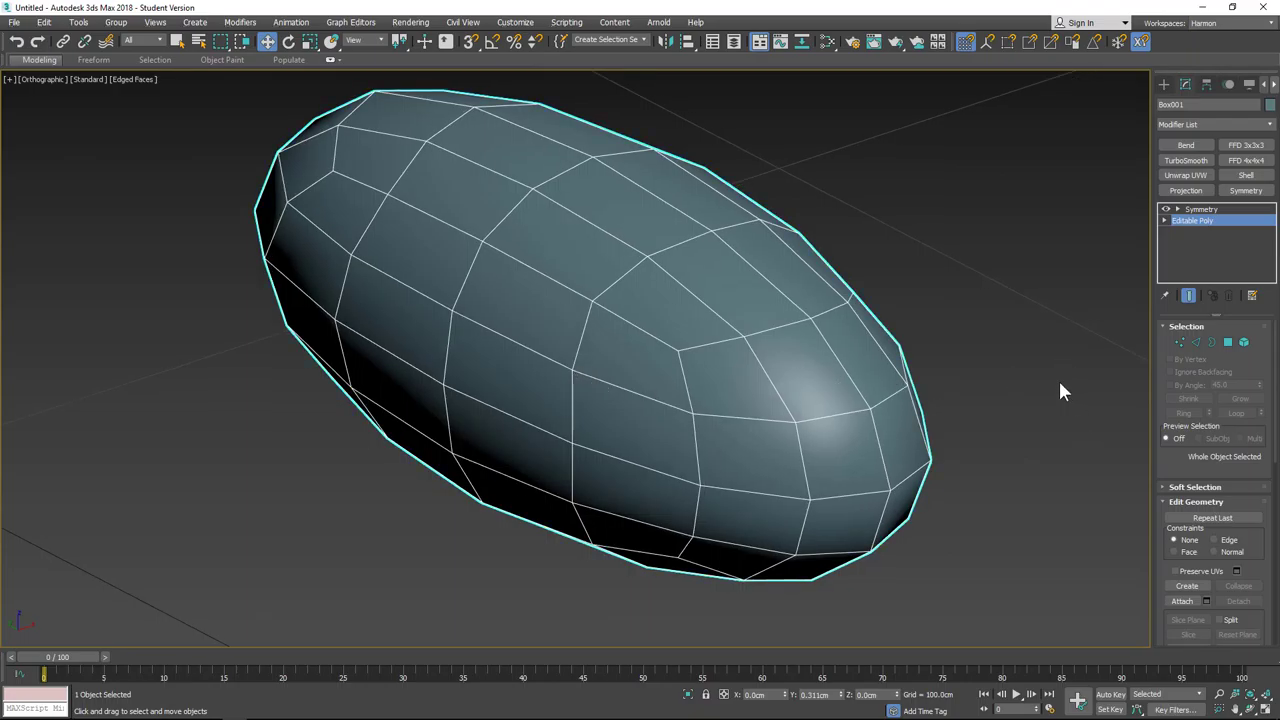
{"action": "key", "text": "l"}
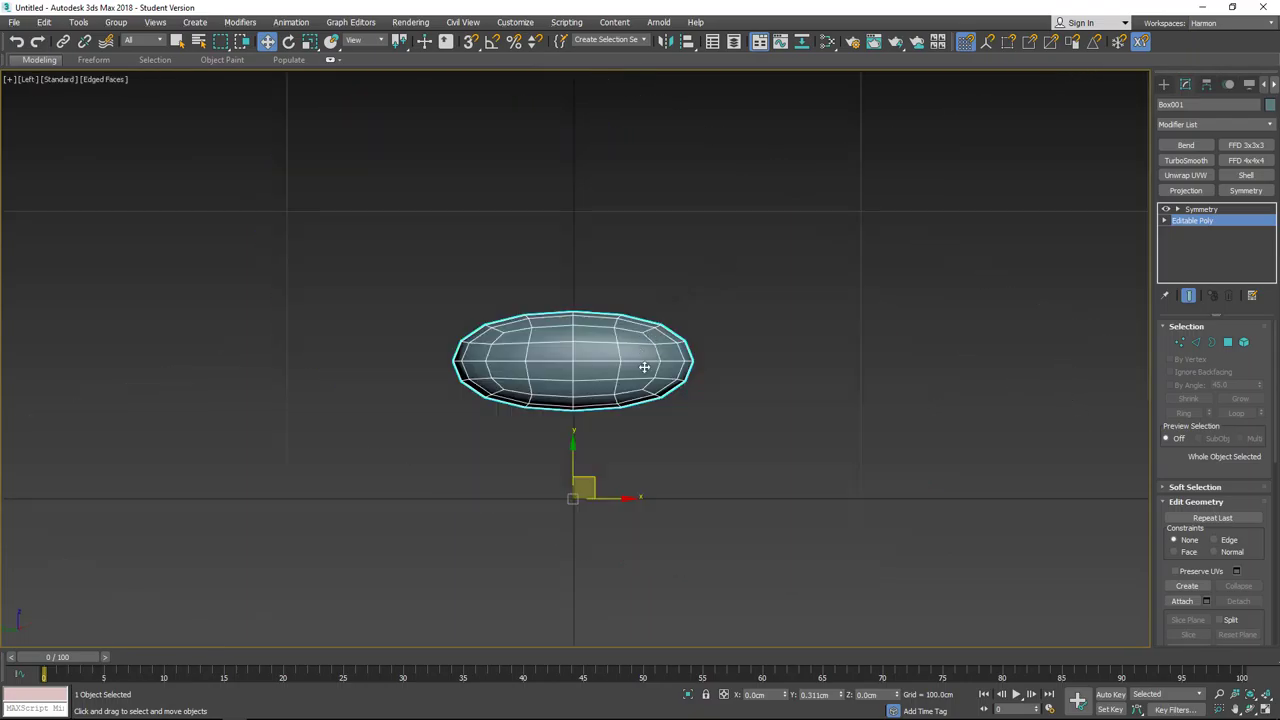
{"action": "left_click", "coordinate": [1180, 342]}
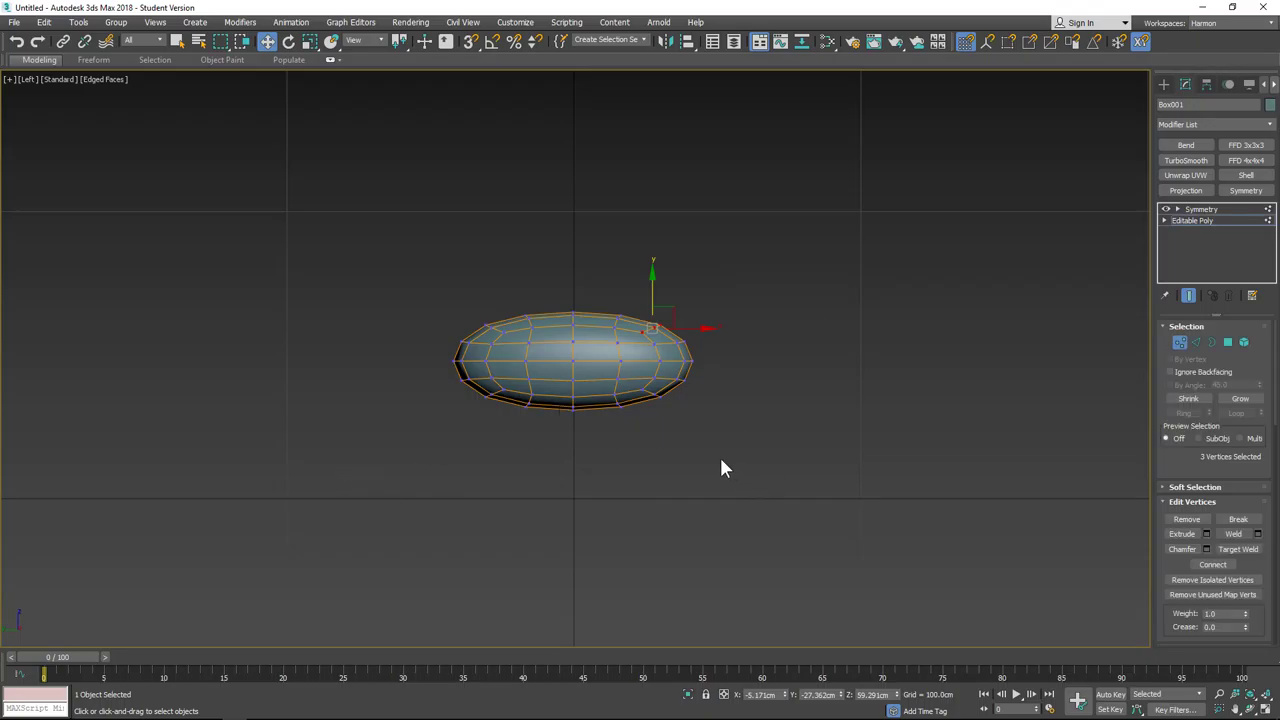
Step: In the Left view, select three adjoining polygons at each lower end of the unmirrored half as bases for the front and rear legs
{"action": "left_click", "coordinate": [1228, 342]}
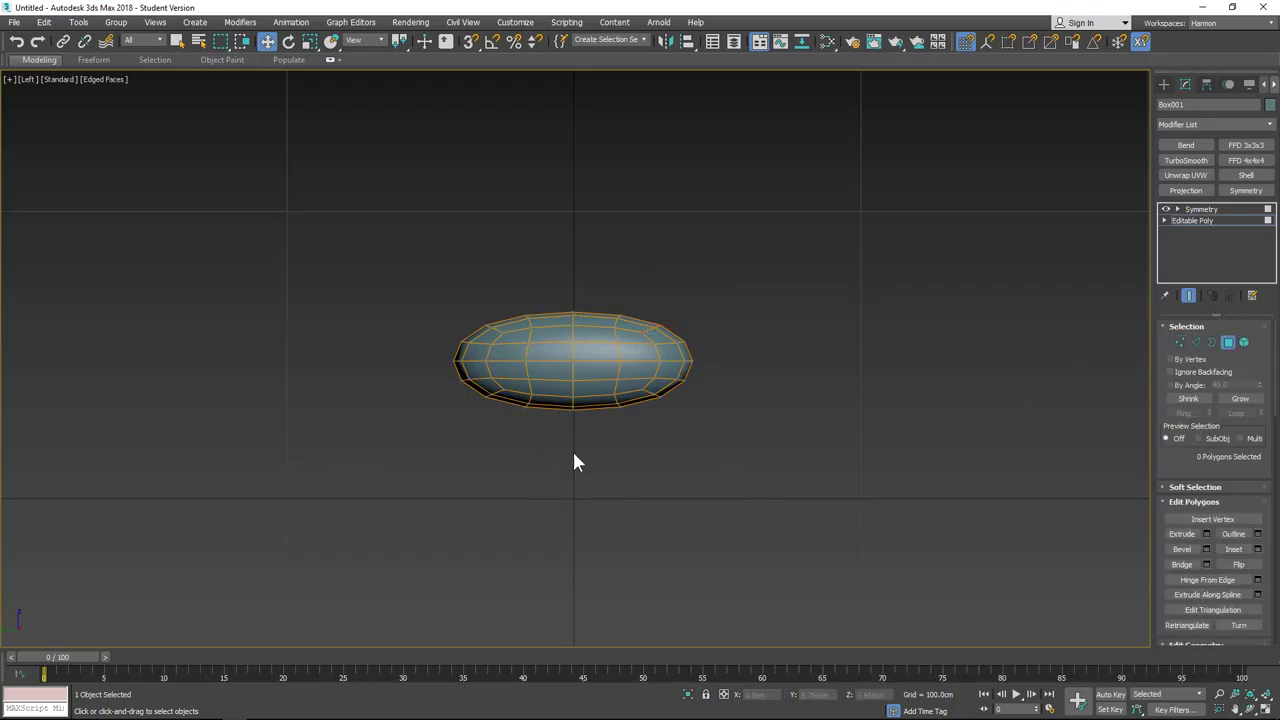
{"action": "scroll", "coordinate": [625, 410], "scroll_direction": "up", "scroll_amount": 5}
{"action": "left_click", "coordinate": [605, 395]}
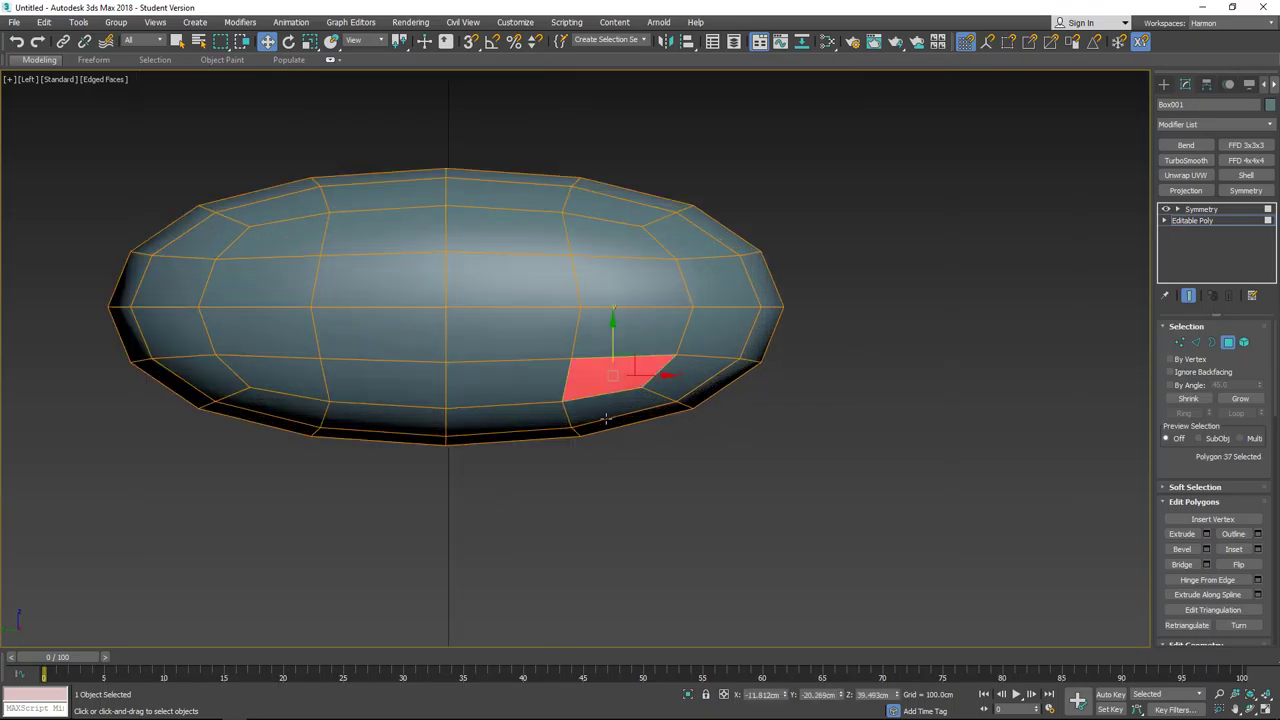
{"action": "left_click", "coordinate": [604, 412], "text": "ctrl"}
{"action": "left_click", "coordinate": [690, 376], "text": "ctrl"}
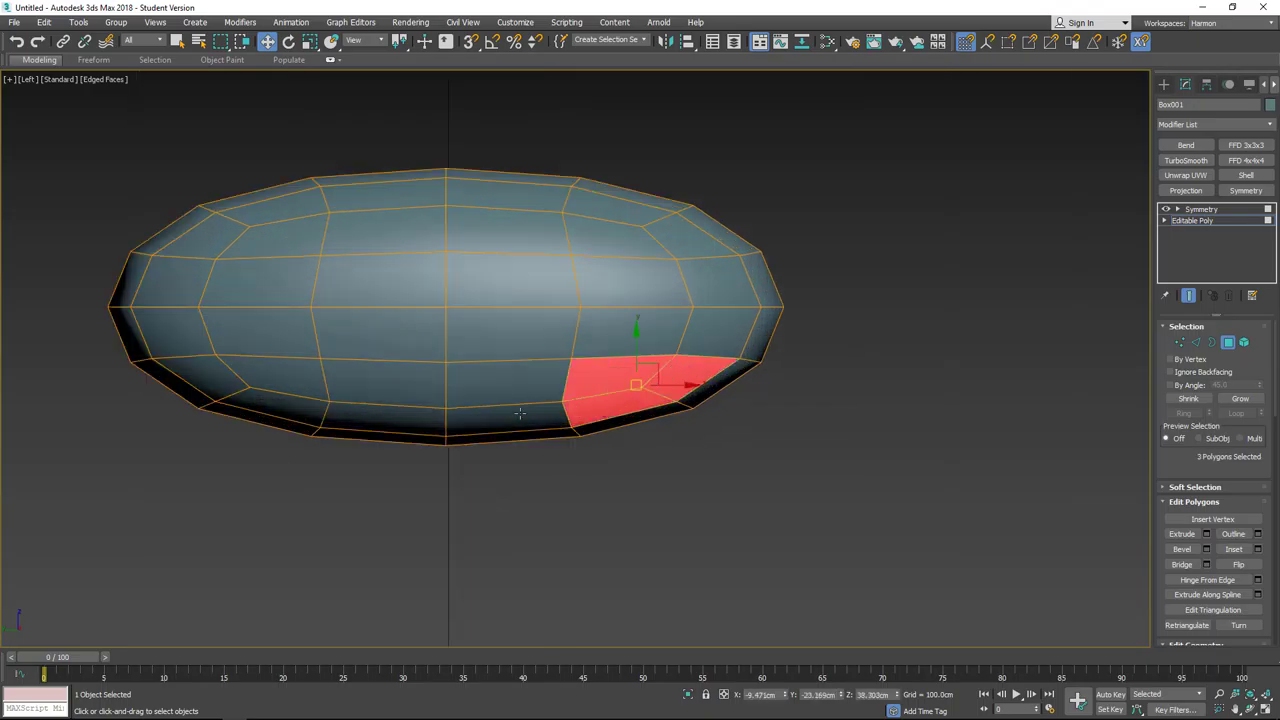
{"action": "left_click", "coordinate": [219, 377], "text": "ctrl"}
{"action": "left_click", "coordinate": [261, 364], "text": "ctrl"}
{"action": "left_click", "coordinate": [267, 402], "text": "ctrl"}
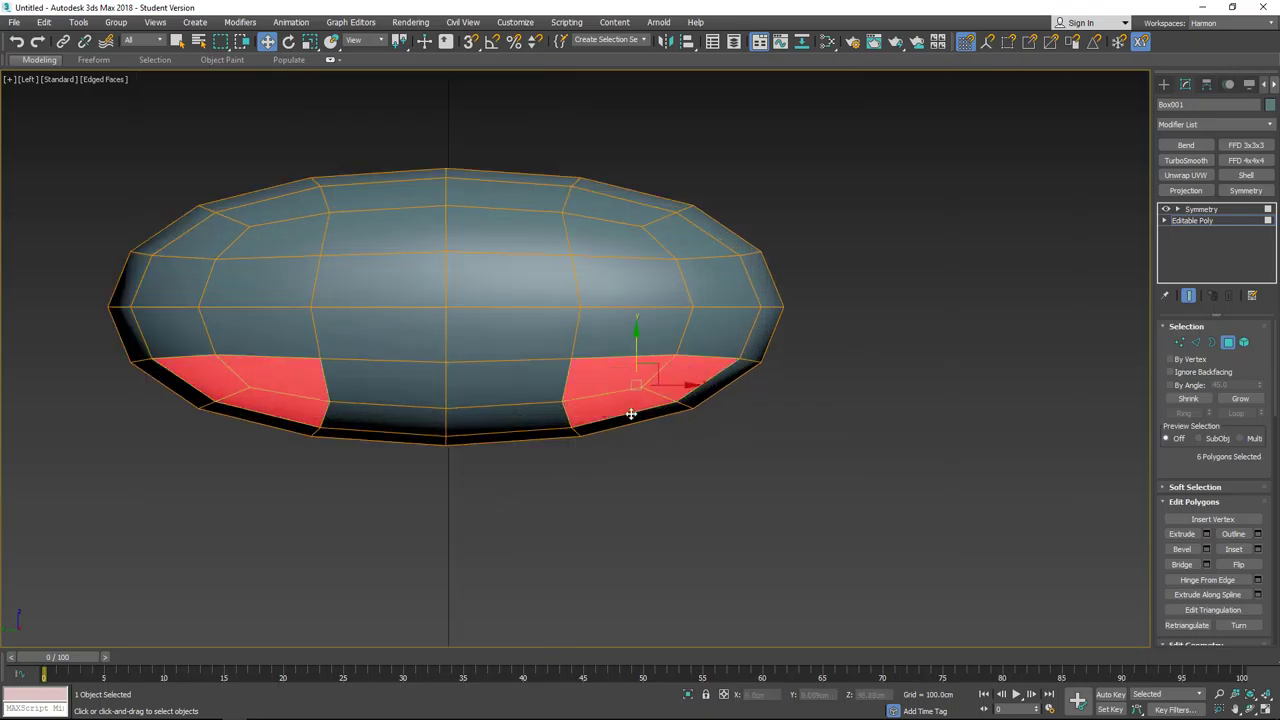
{"action": "middle_click_drag", "start_coordinate": [640, 416], "coordinate": [531, 314], "text": "alt"}
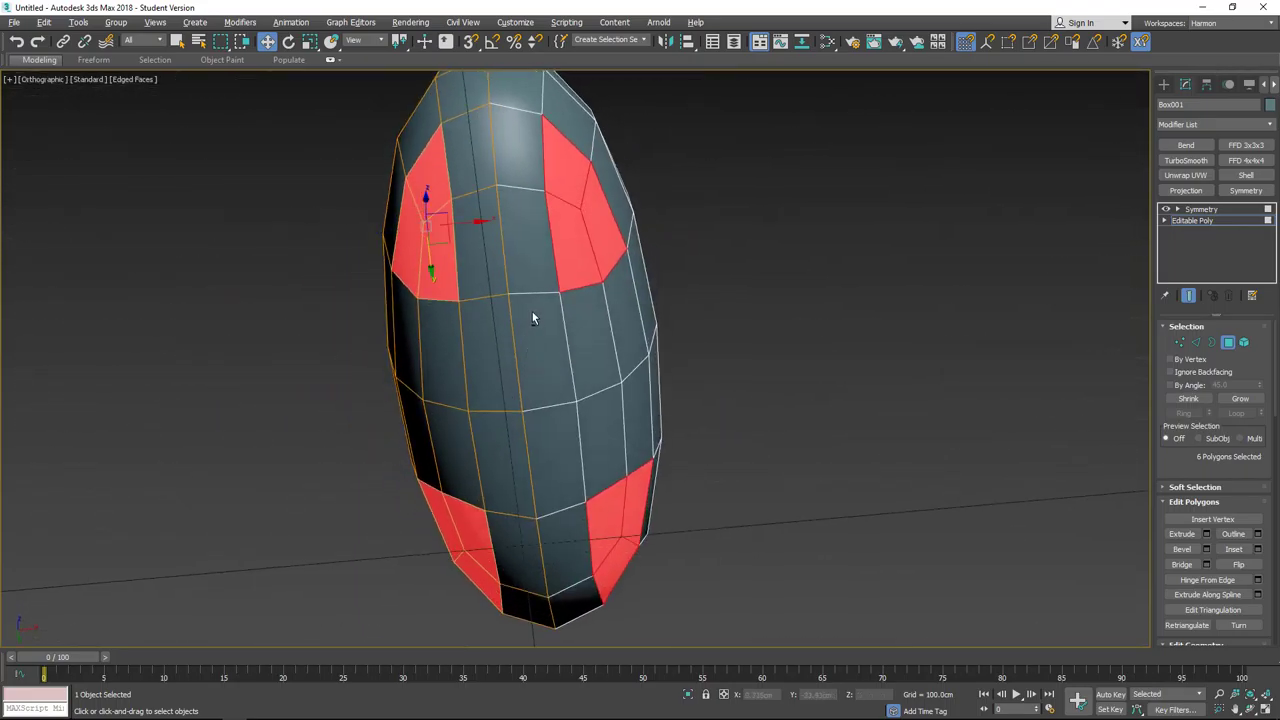
{"action": "middle_click_drag", "start_coordinate": [425, 220], "coordinate": [529, 303], "text": "alt"}
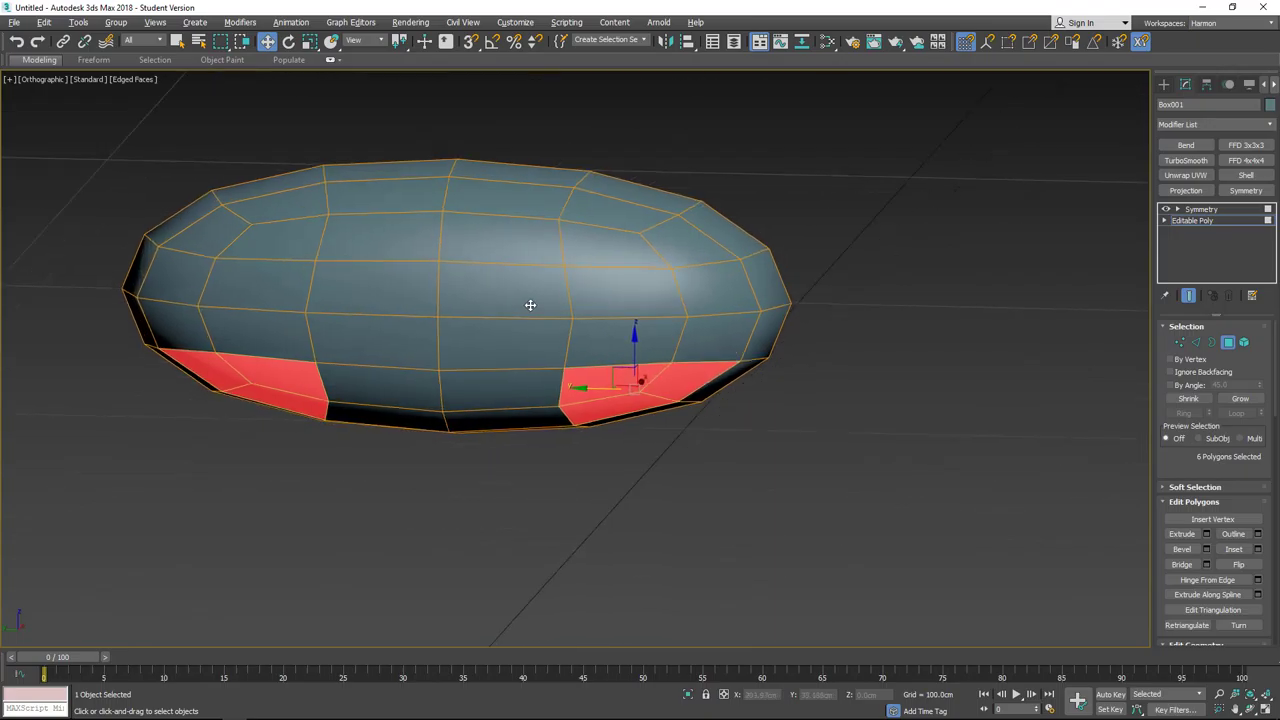
Step: Expand the Editable Poly's sub-object levels, return to Polygon editing, and extrude the six selected leg-base polygons by 10 cm
{"action": "left_click", "coordinate": [1191, 221]}
{"action": "left_click", "coordinate": [1165, 217]}
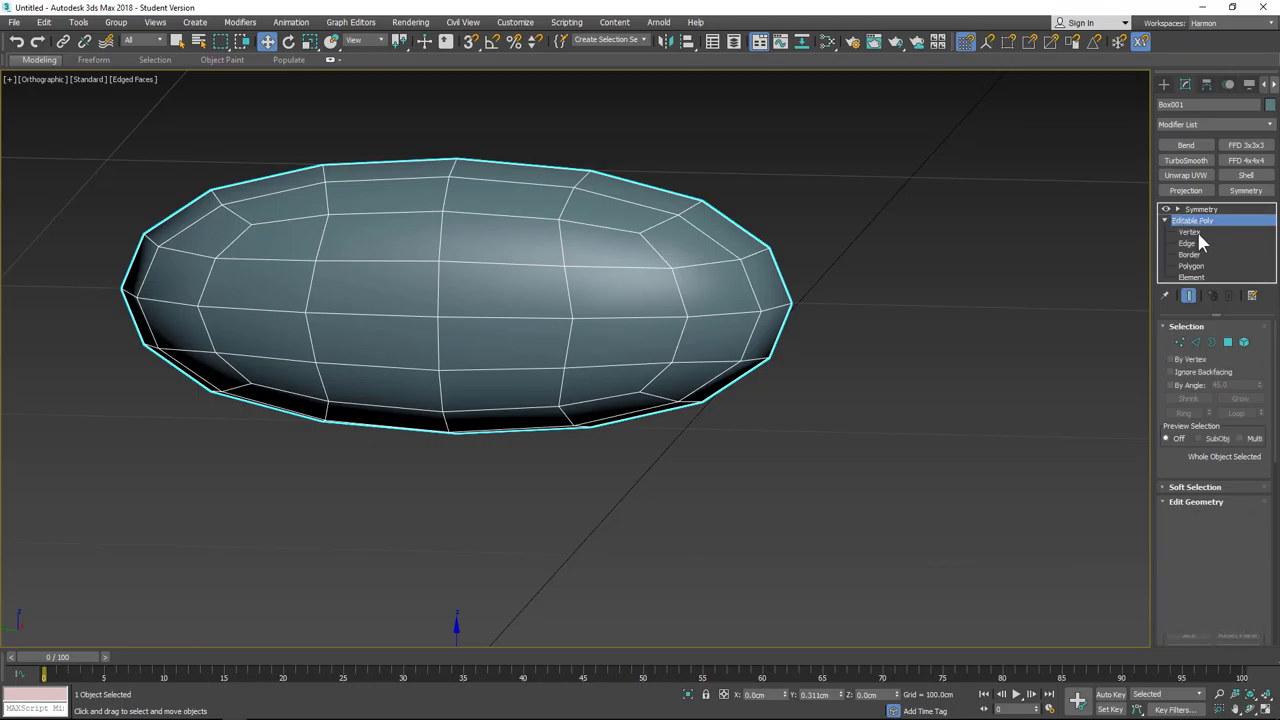
{"action": "left_click", "coordinate": [1191, 265]}
{"action": "left_click", "coordinate": [1193, 266]}
{"action": "left_click", "coordinate": [1194, 266]}
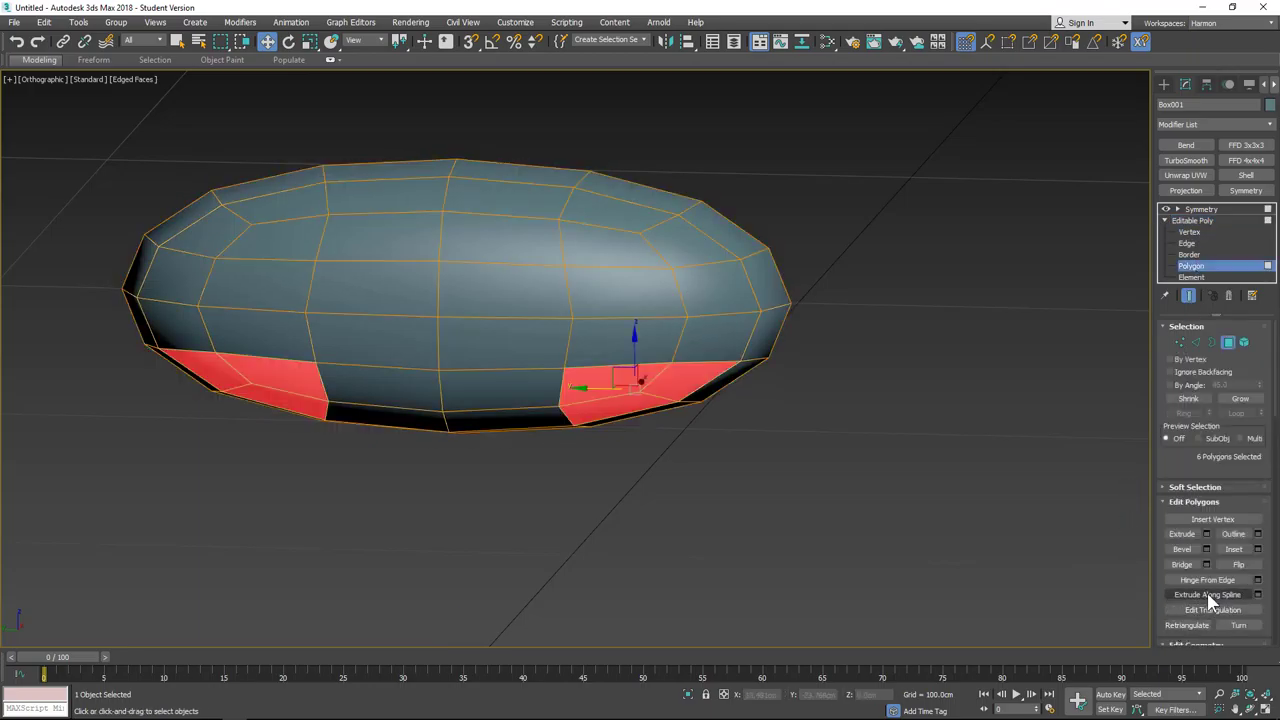
{"action": "left_click", "coordinate": [1205, 533]}
{"action": "middle_click_drag", "start_coordinate": [916, 559], "coordinate": [640, 417], "text": "alt"}
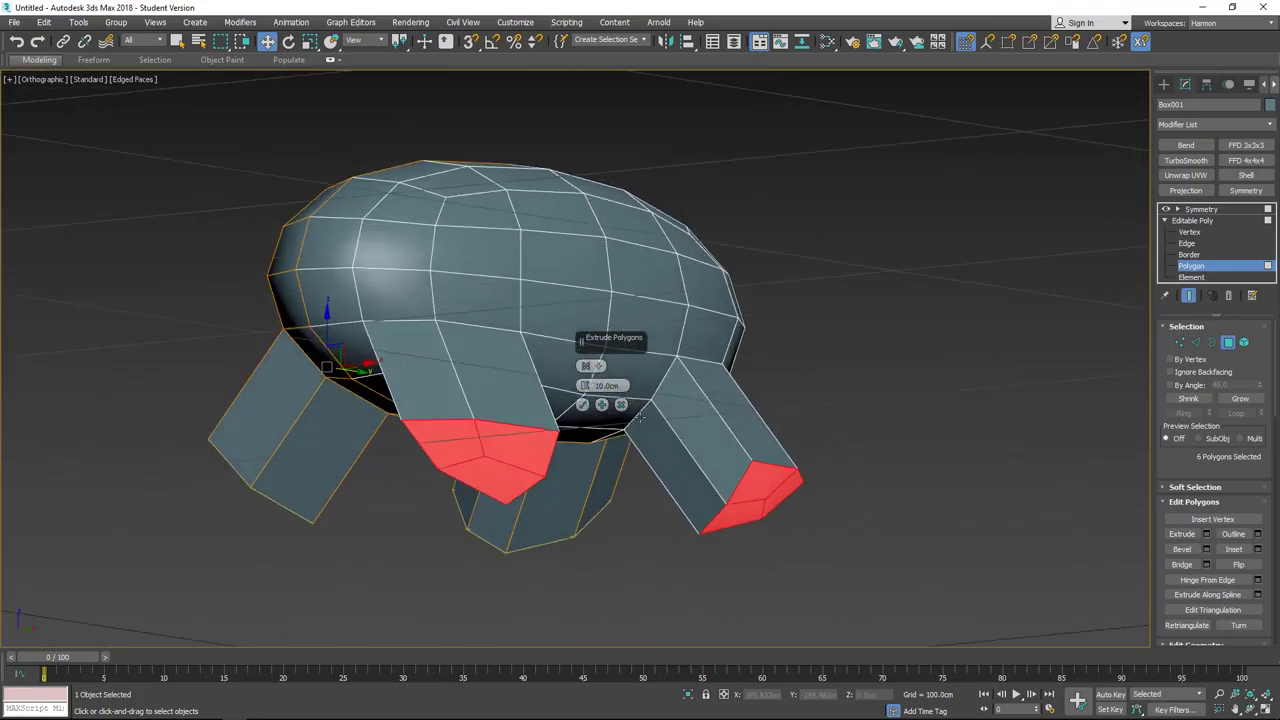
{"action": "left_click", "coordinate": [582, 405]}
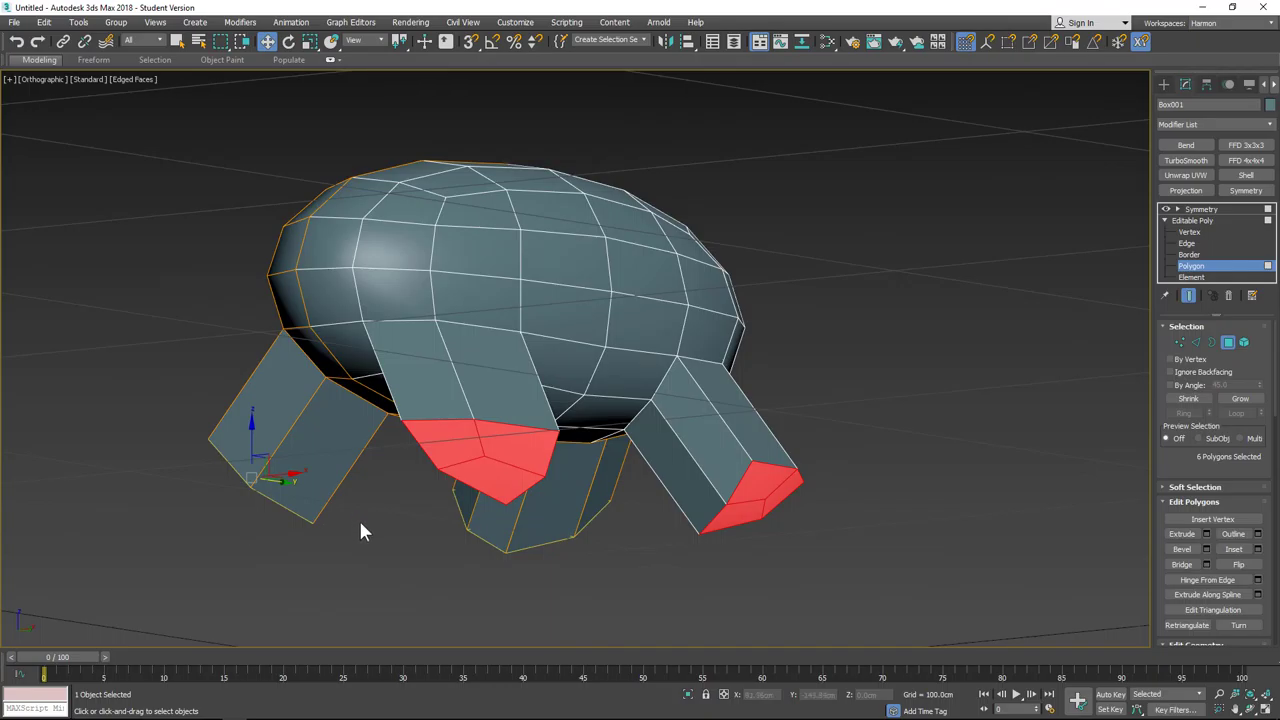
Step: Rotate the six leg-end polygons together to turn them toward the ground, and undo the last rotation
{"action": "key", "text": "f"}
{"action": "scroll", "coordinate": [670, 375], "scroll_direction": "up", "scroll_amount": 3}
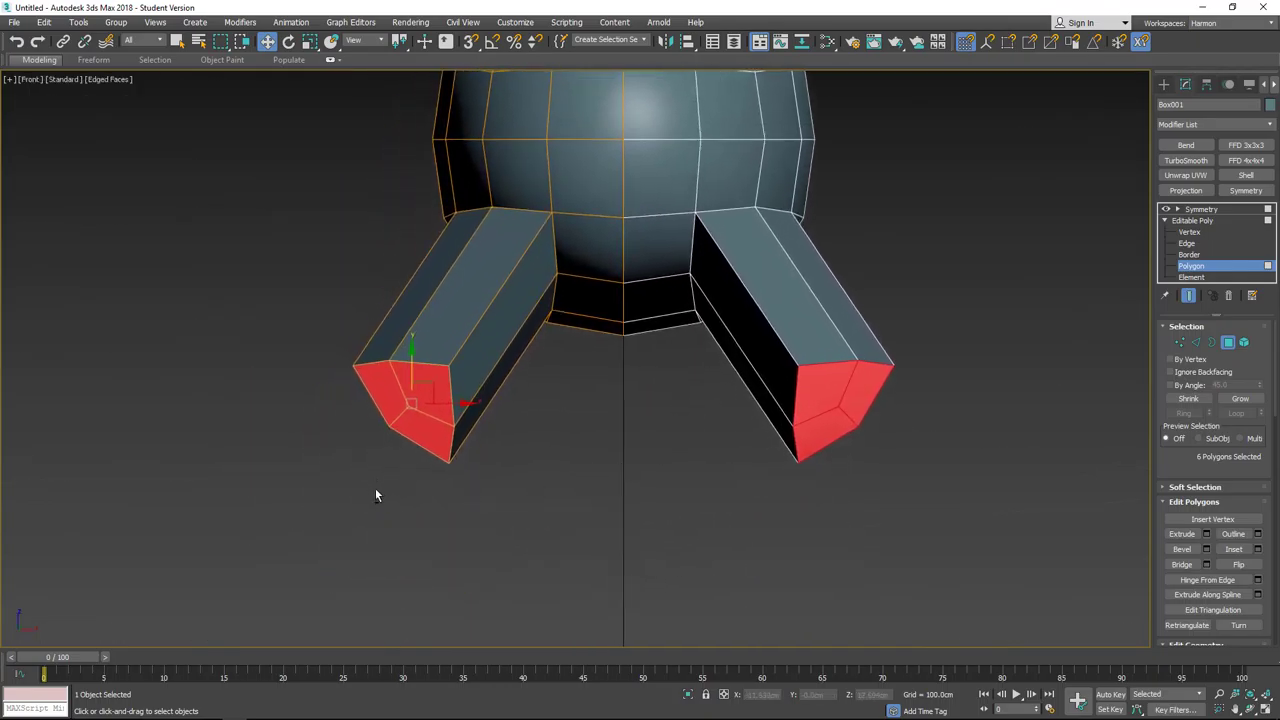
{"action": "middle_click_drag", "start_coordinate": [375, 495], "coordinate": [435, 496], "text": "alt"}
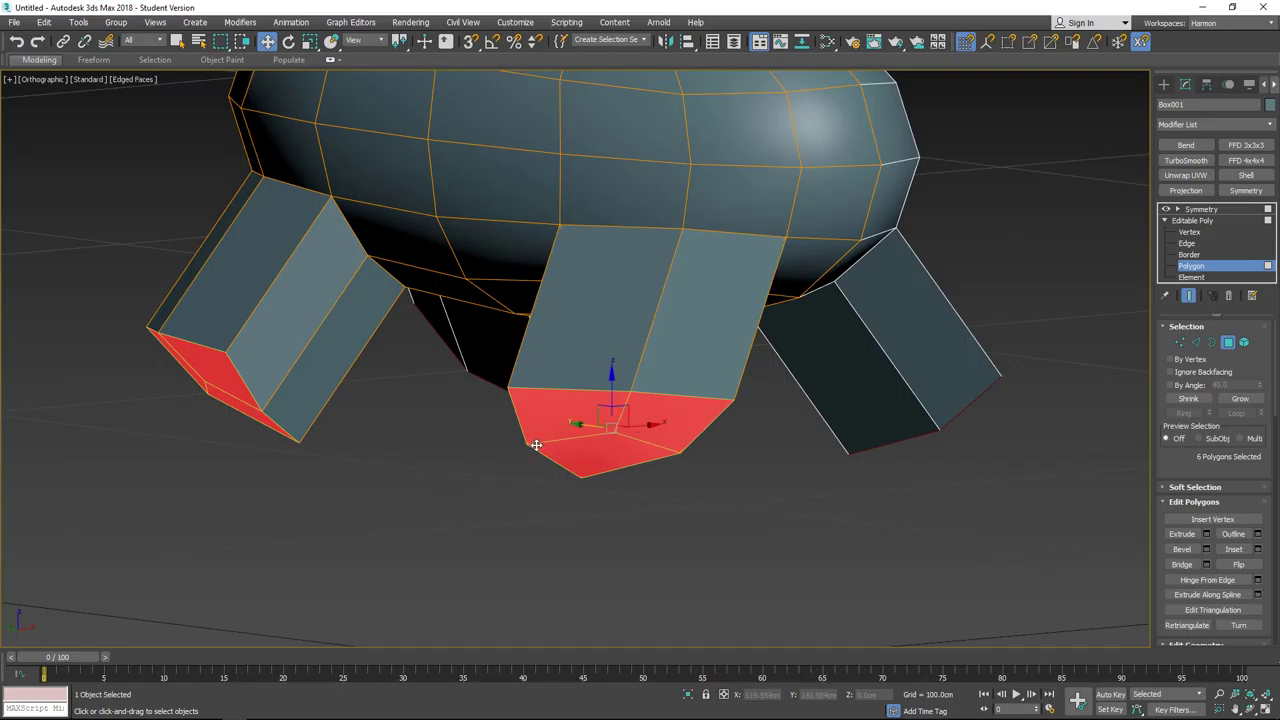
{"action": "key", "text": "e"}
{"action": "left_click_drag", "start_coordinate": [591, 399], "coordinate": [654, 483]}
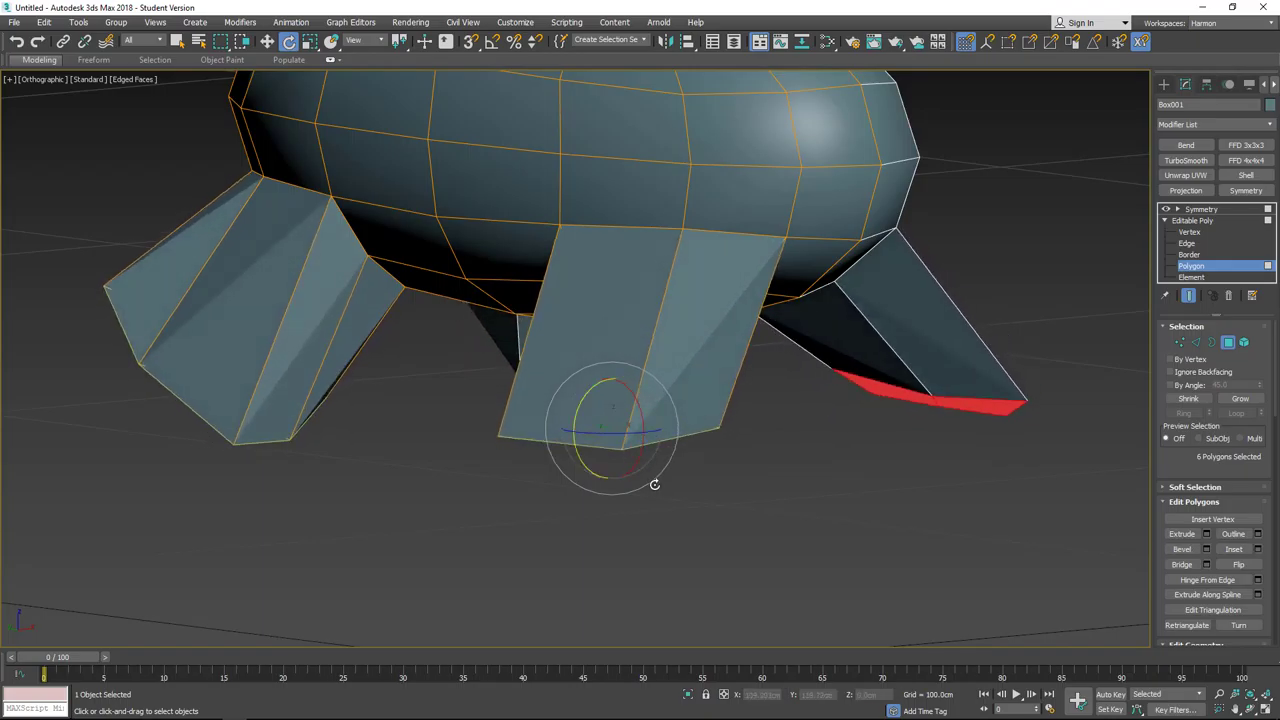
{"action": "key", "text": "ctrl+z"}
{"action": "middle_click_drag", "start_coordinate": [528, 536], "coordinate": [592, 521], "text": "alt"}
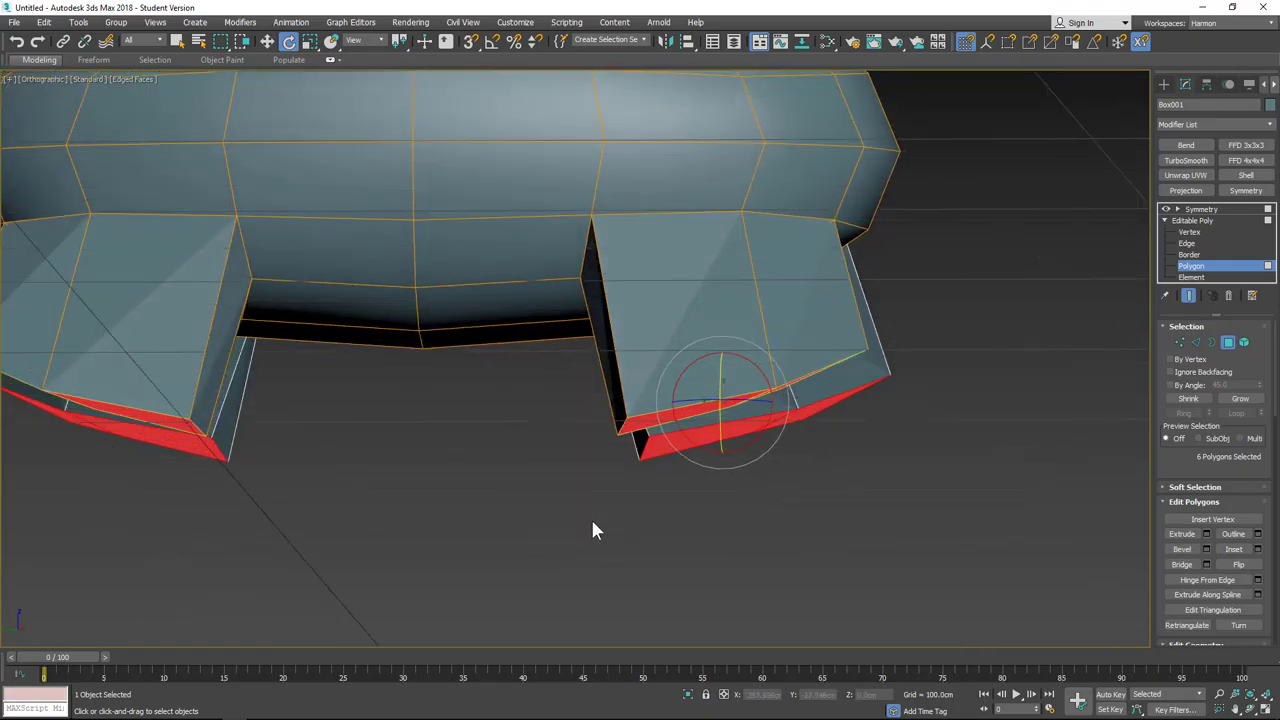
Step: Deselect the rear leg's end polygons and rotate the front leg's end about 18.5 degrees around X toward level
{"action": "scroll", "coordinate": [592, 521], "scroll_direction": "down", "scroll_amount": 3}
{"action": "left_click_drag", "start_coordinate": [123, 569], "coordinate": [494, 340], "text": "alt"}
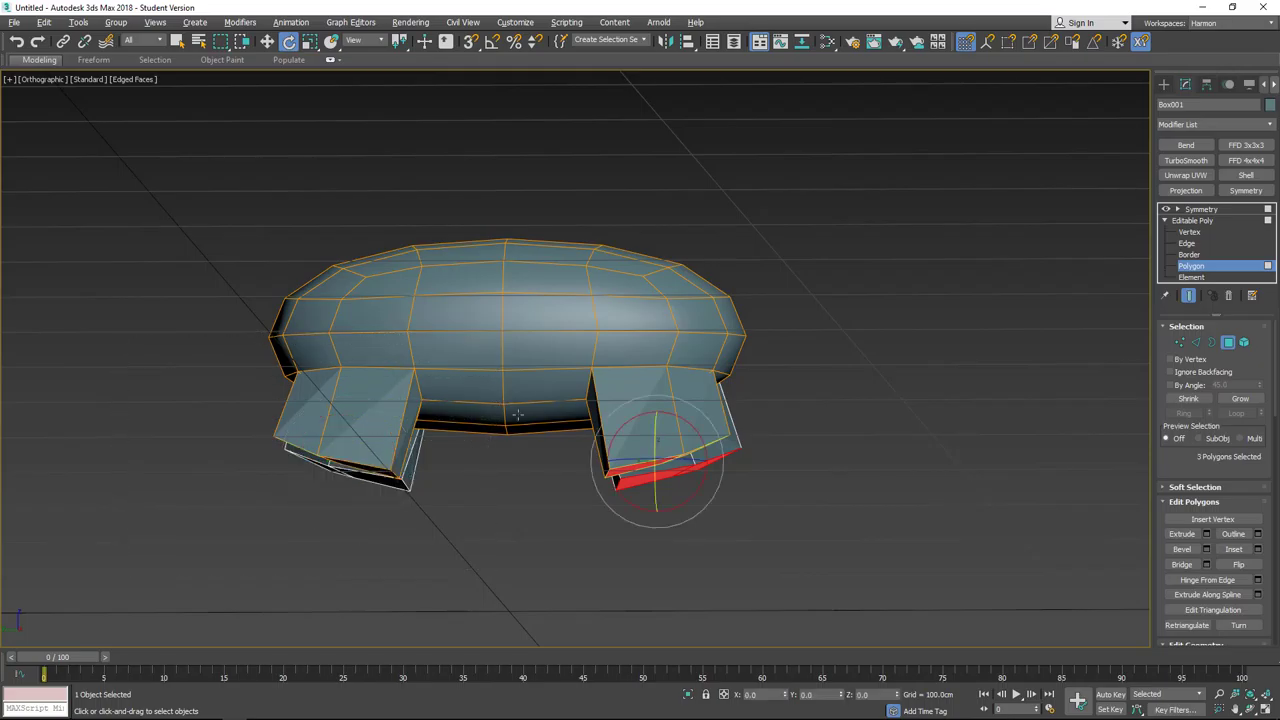
{"action": "left_click_drag", "start_coordinate": [695, 432], "coordinate": [682, 466]}
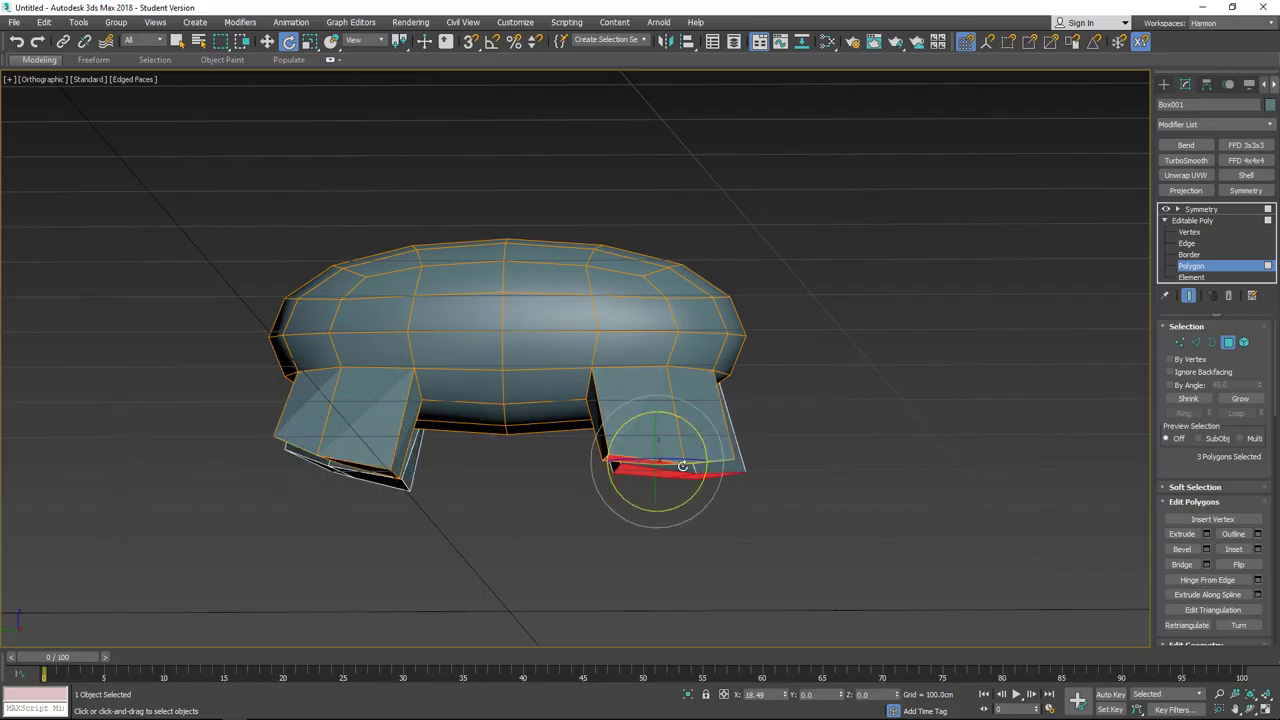
Step: Undo the front leg's last rotation, rotate its end polygons toward level again, and deselect them
{"action": "key", "text": "ctrl+z"}
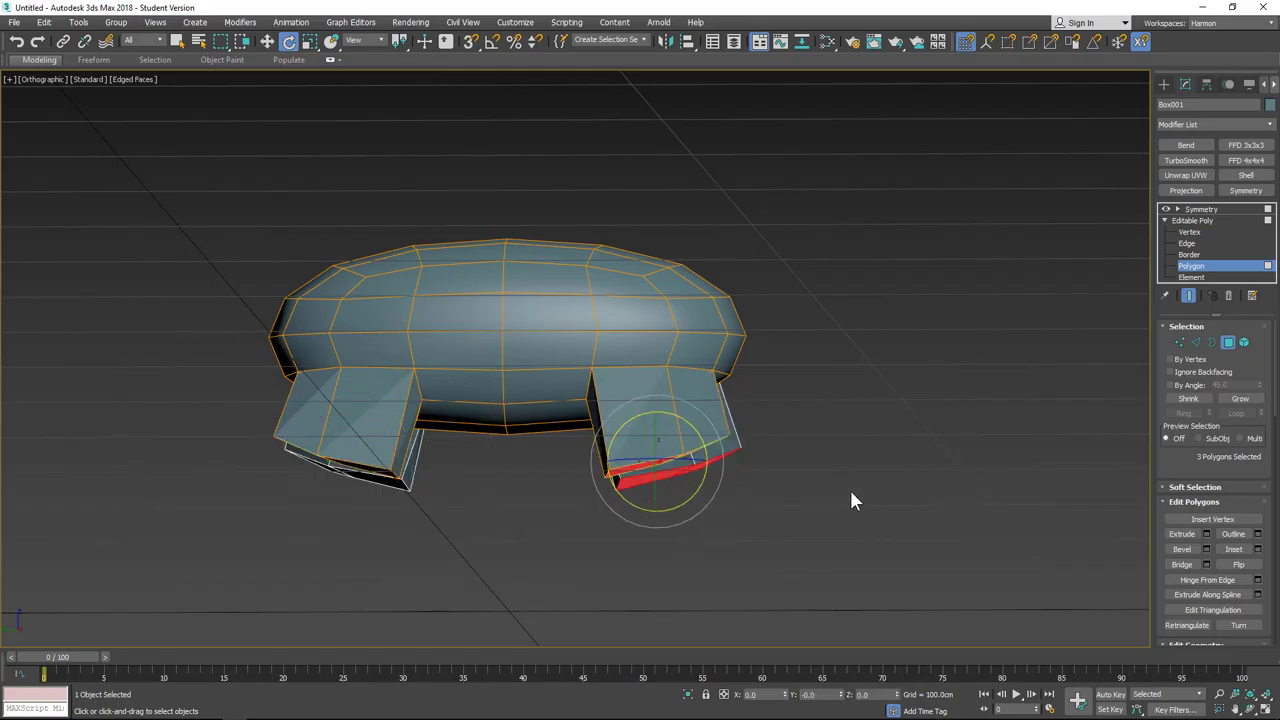
{"action": "mouse_move", "coordinate": [706, 447]}
{"action": "left_mouse_down"}
{"action": "mouse_move", "coordinate": [714, 528]}
{"action": "mouse_move", "coordinate": [711, 443]}
{"action": "left_mouse_up"}
{"action": "left_click", "coordinate": [894, 440]}
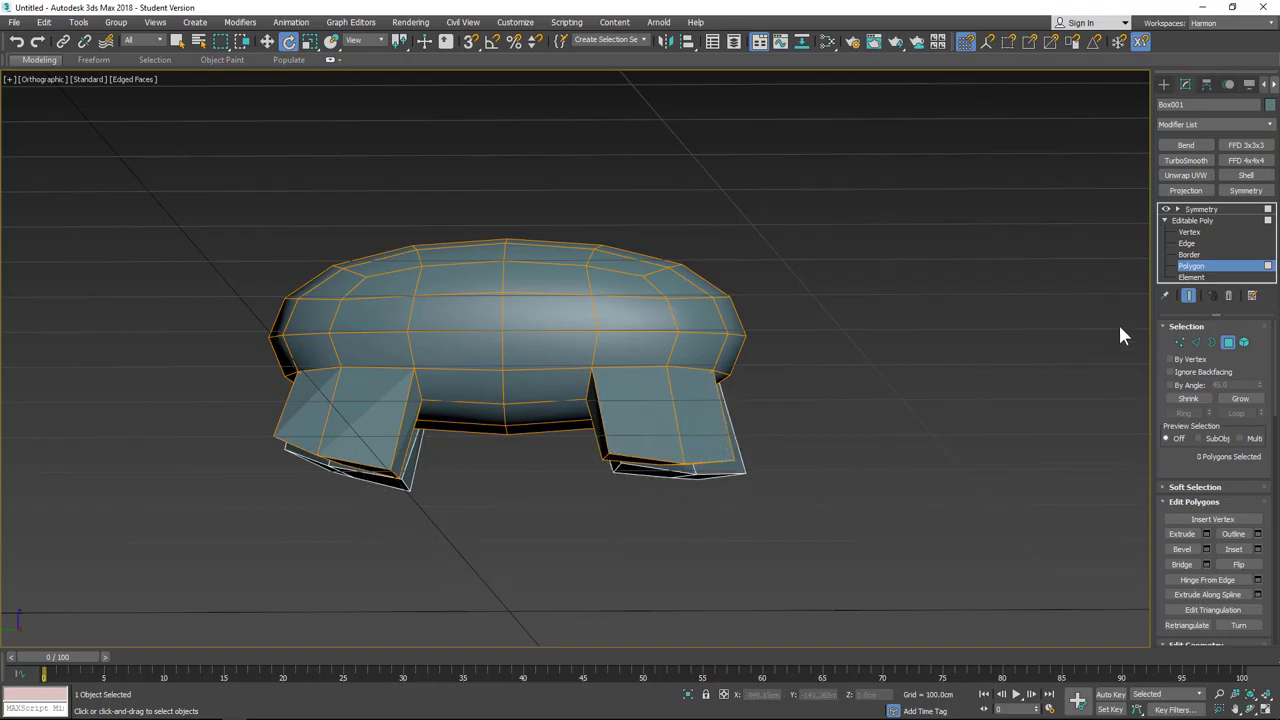
Step: Select the 14 vertices at the ends of both legs and scale them flat vertically in the Left view
{"action": "left_click", "coordinate": [1180, 343]}
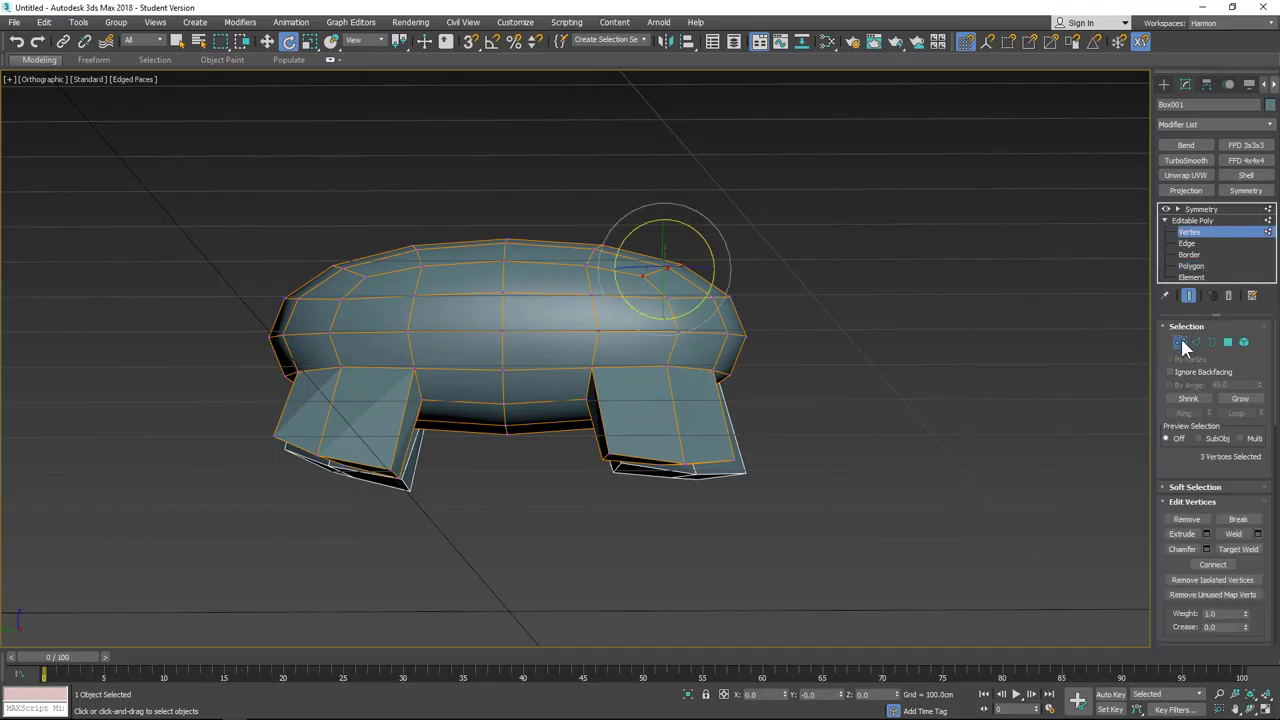
{"action": "left_click_drag", "start_coordinate": [848, 525], "coordinate": [541, 453]}
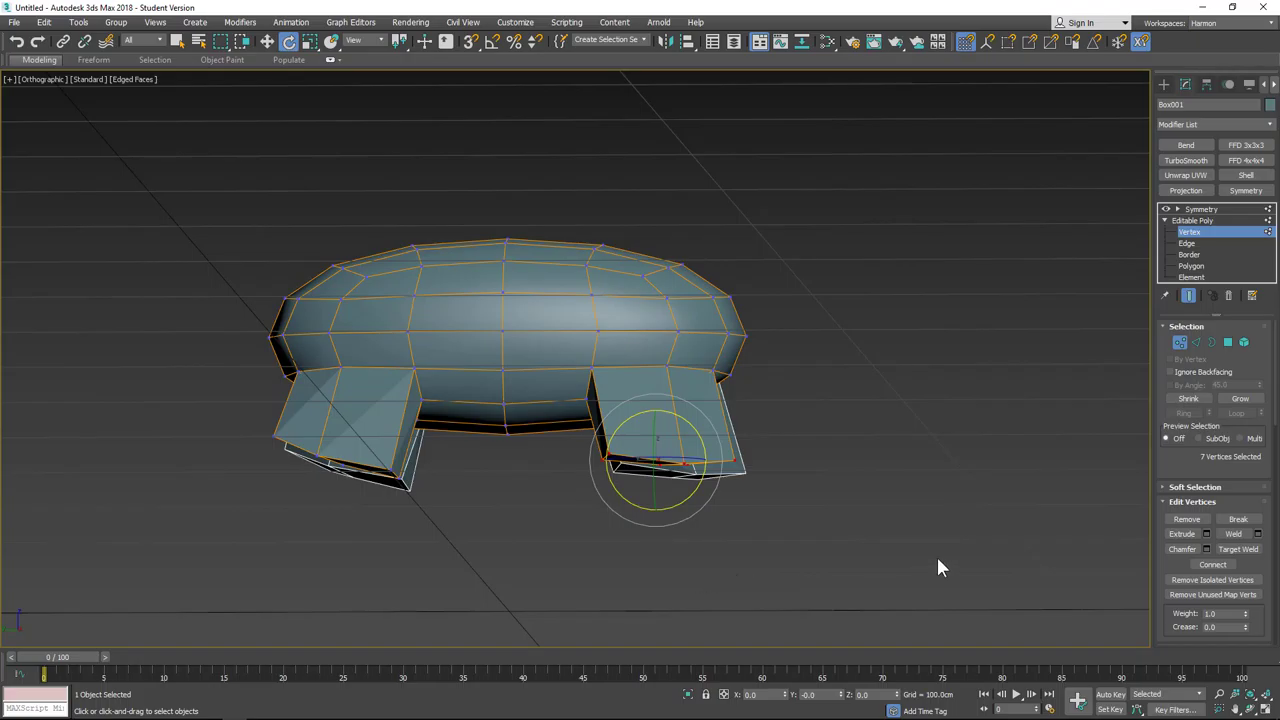
{"action": "left_click_drag", "start_coordinate": [280, 510], "coordinate": [249, 449]}
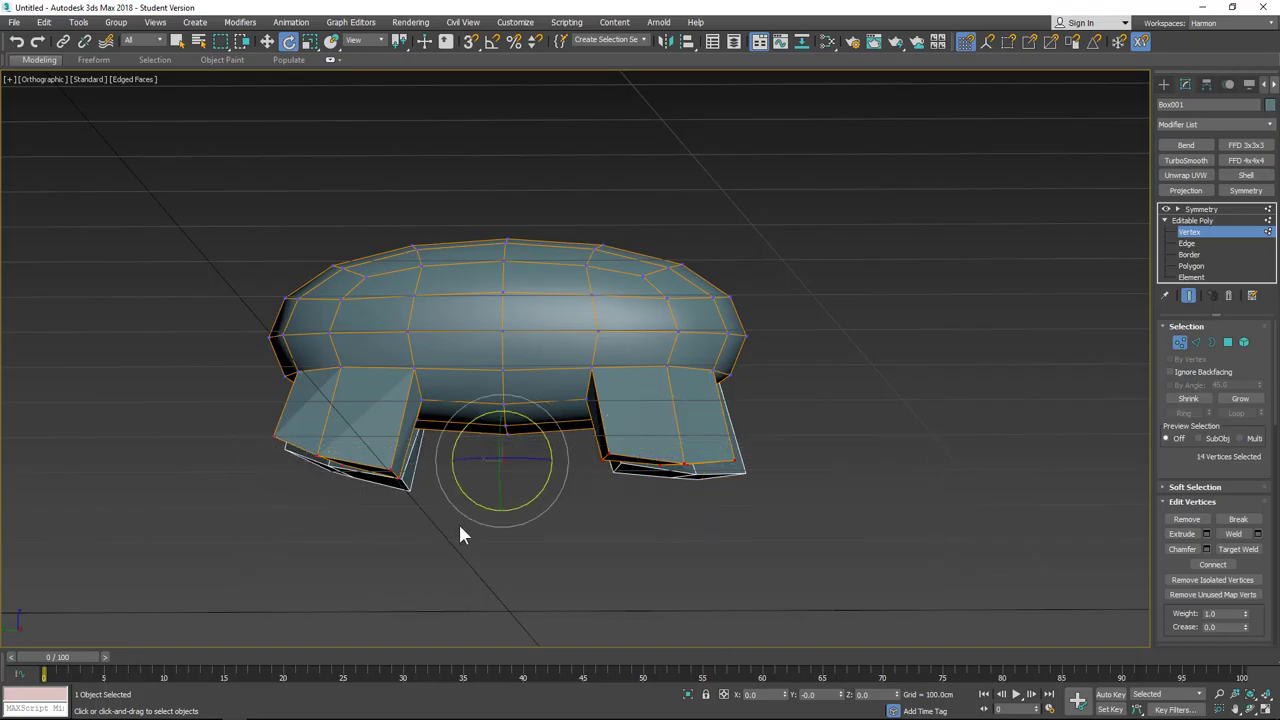
{"action": "key", "text": "r"}
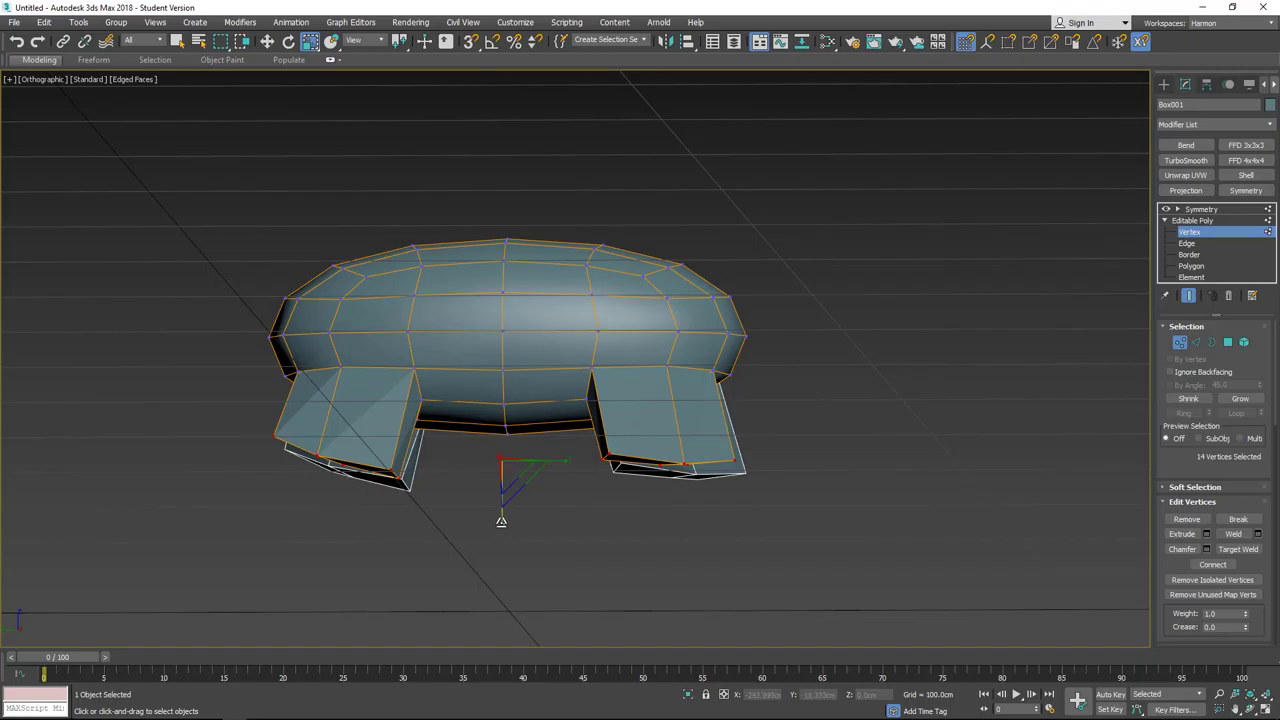
{"action": "left_click_drag", "start_coordinate": [308, 45], "coordinate": [308, 80]}
{"action": "key", "text": "l"}
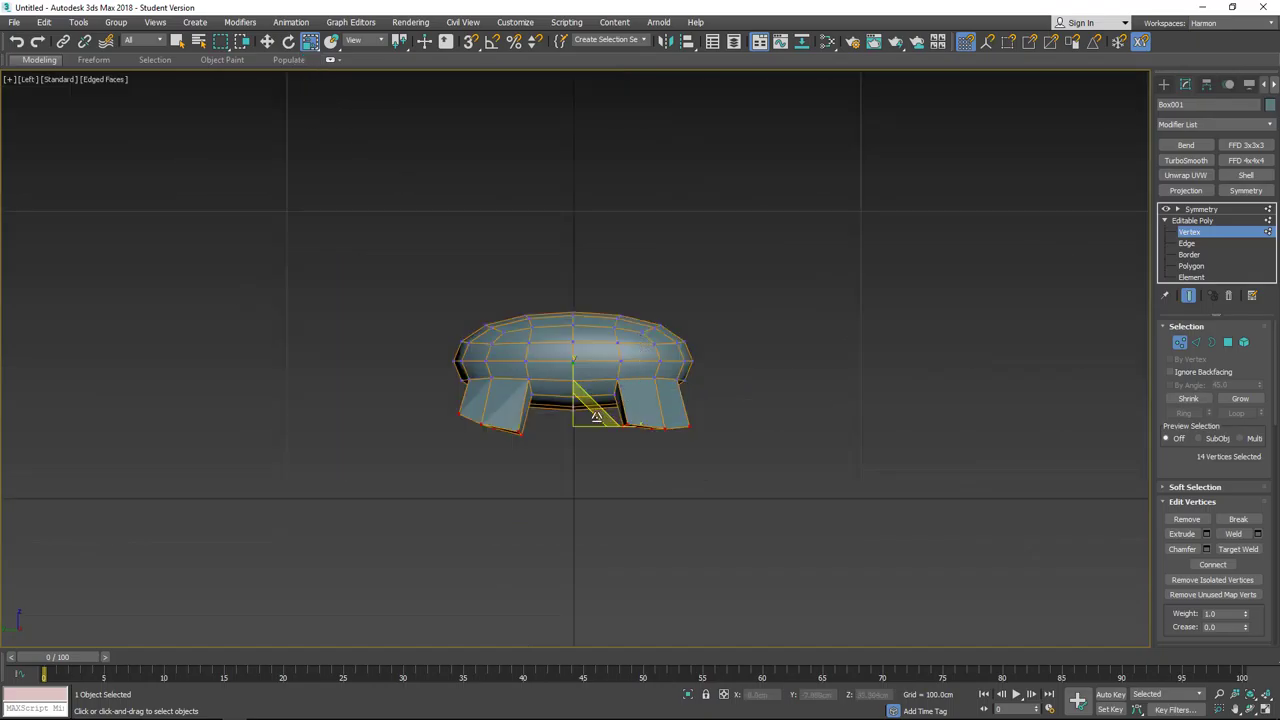
{"action": "left_click_drag", "start_coordinate": [575, 364], "coordinate": [548, 651]}
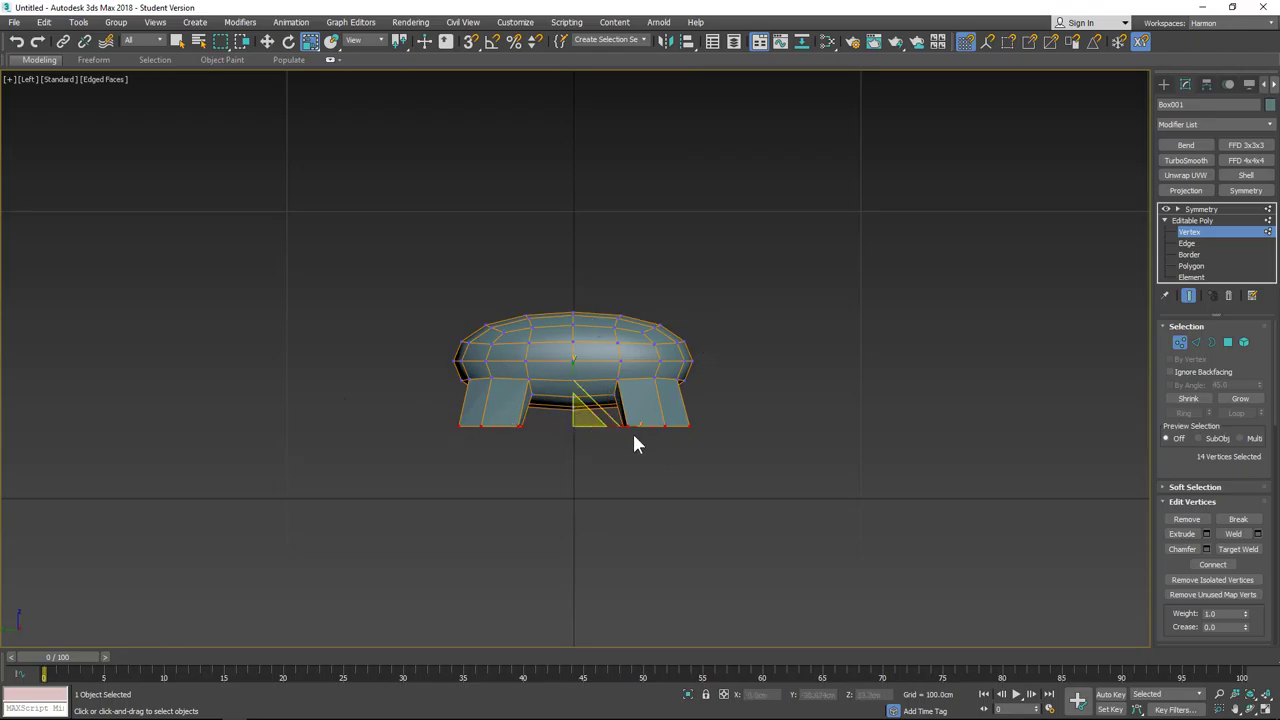
Step: In the Front view, move the 14 leg-end vertices inward under the body to about X -10.1 cm
{"action": "key", "text": "f"}
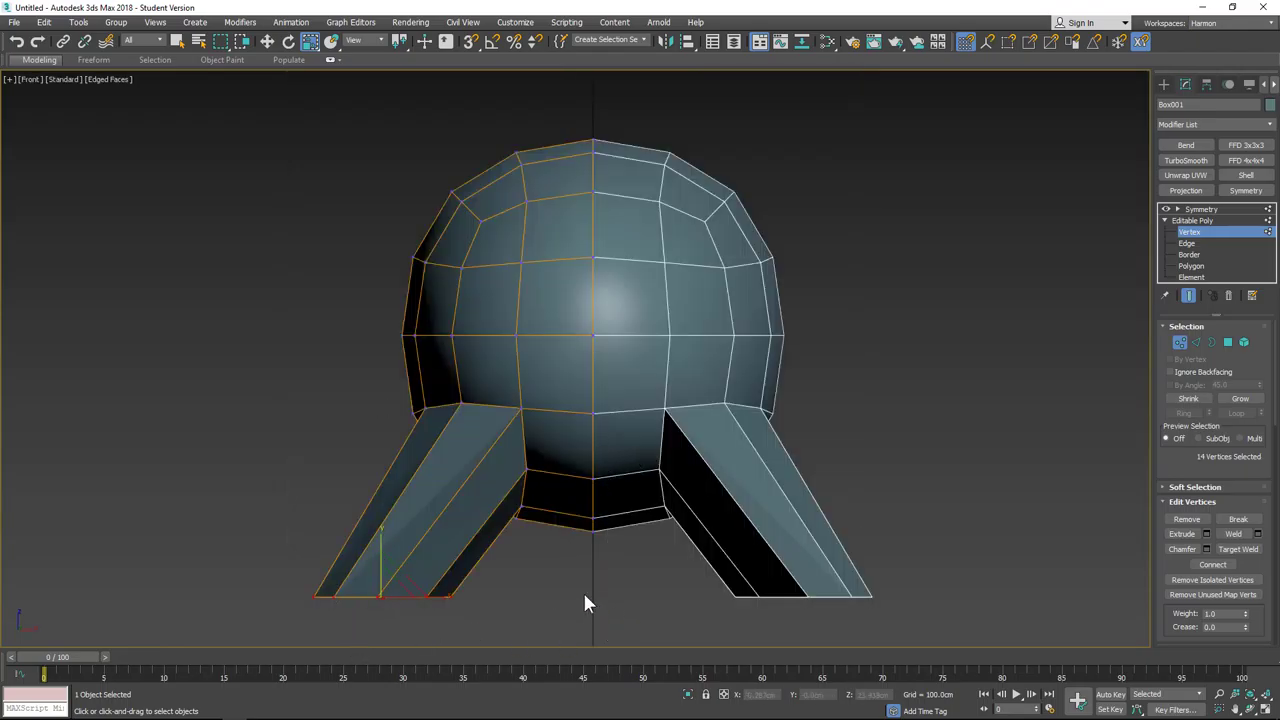
{"action": "key", "text": "w"}
{"action": "left_click_drag", "start_coordinate": [435, 596], "coordinate": [557, 617]}
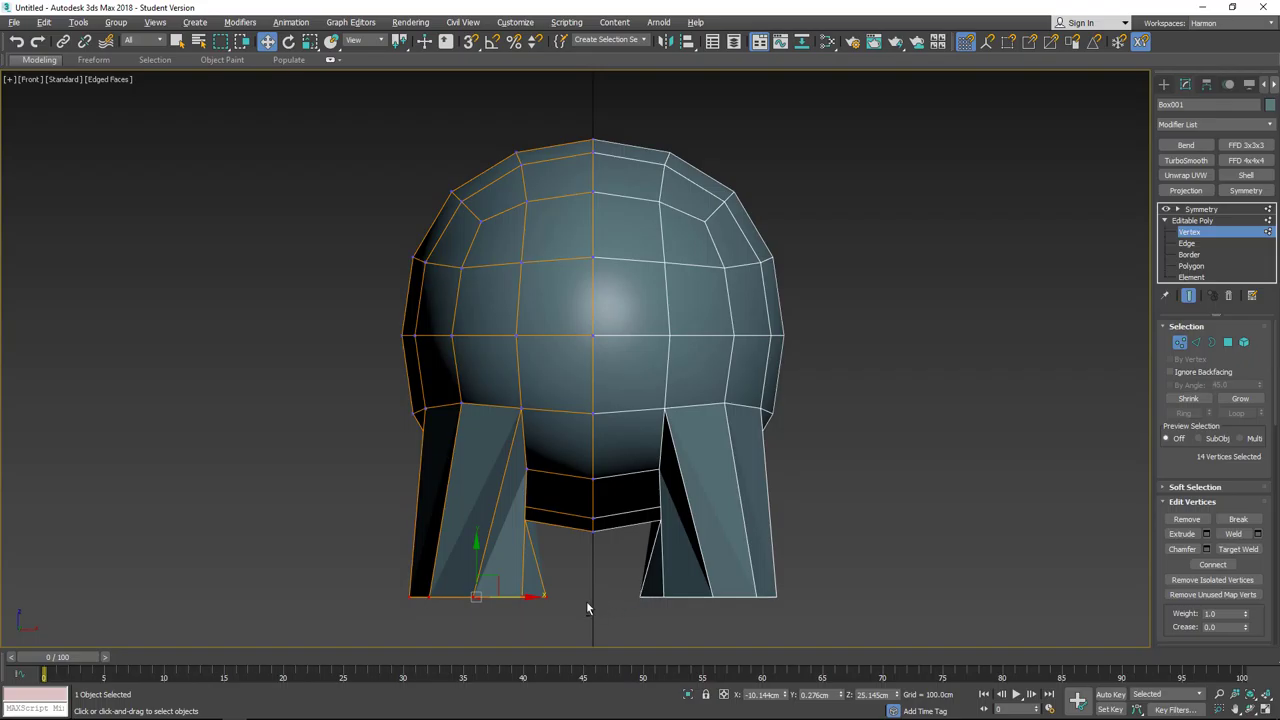
Step: In the Bottom view, keep only the three mid-body-side vertices of each leg end selected and move them slightly outward to about X -11.5 cm
{"action": "middle_click_drag", "start_coordinate": [587, 607], "coordinate": [276, 421], "text": "alt"}
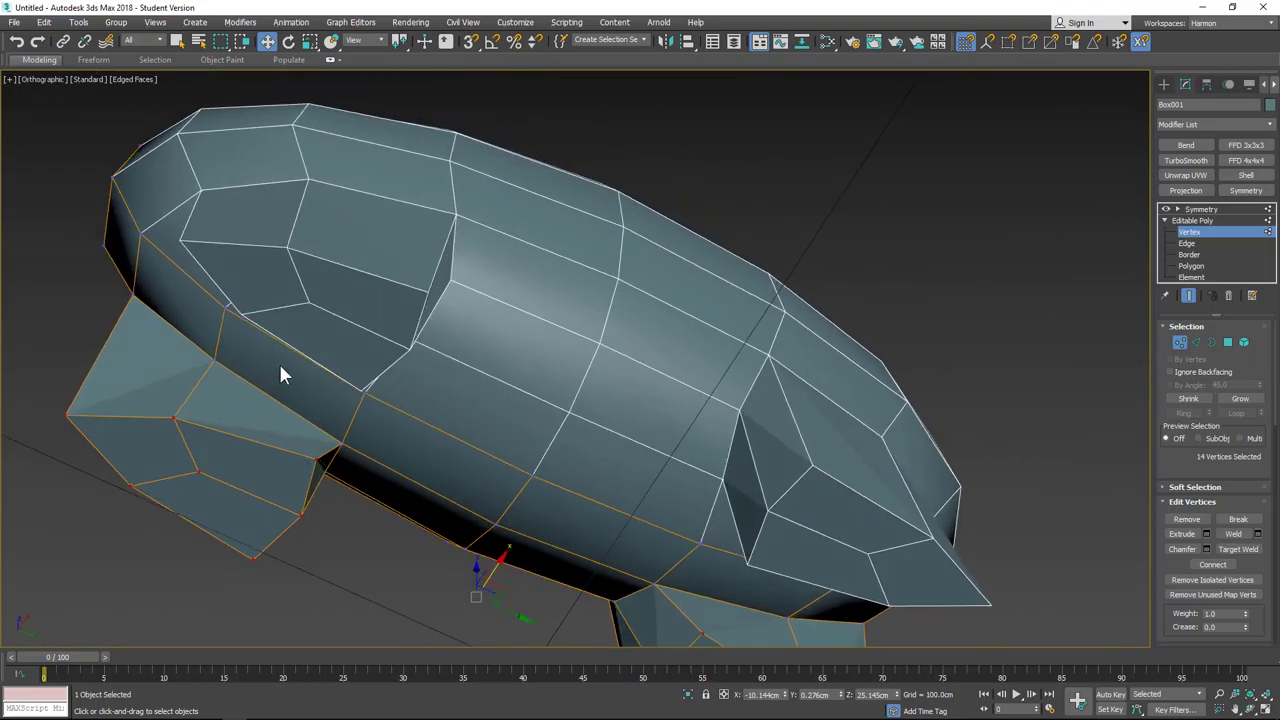
{"action": "key", "text": "b"}
{"action": "scroll", "coordinate": [554, 300], "scroll_direction": "up", "scroll_amount": 5}
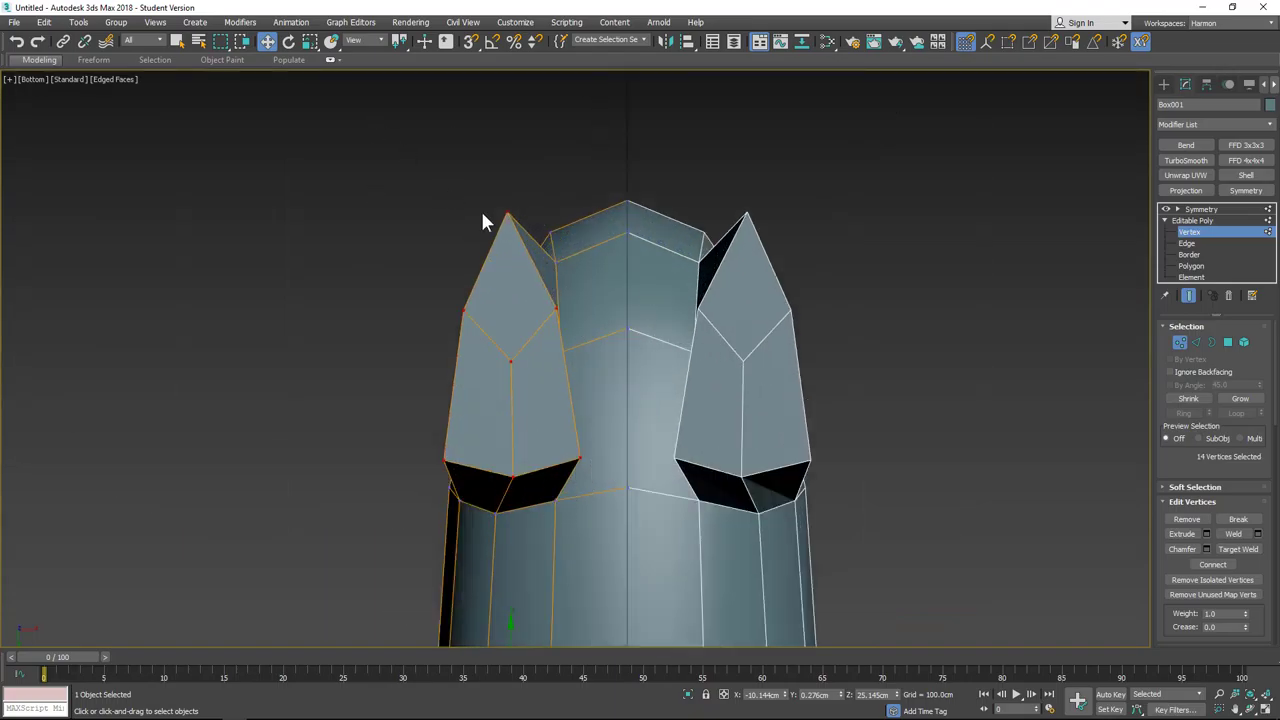
{"action": "left_click_drag", "start_coordinate": [383, 150], "coordinate": [588, 401]}
{"action": "middle_click_drag", "start_coordinate": [624, 490], "coordinate": [686, 700]}
{"action": "left_click_drag", "start_coordinate": [846, 586], "coordinate": [395, 367], "text": "alt"}
{"action": "middle_click_drag", "start_coordinate": [614, 200], "coordinate": [560, 487]}
{"action": "left_click_drag", "start_coordinate": [564, 364], "coordinate": [546, 364]}
{"action": "middle_click_drag", "start_coordinate": [556, 448], "coordinate": [578, 218]}
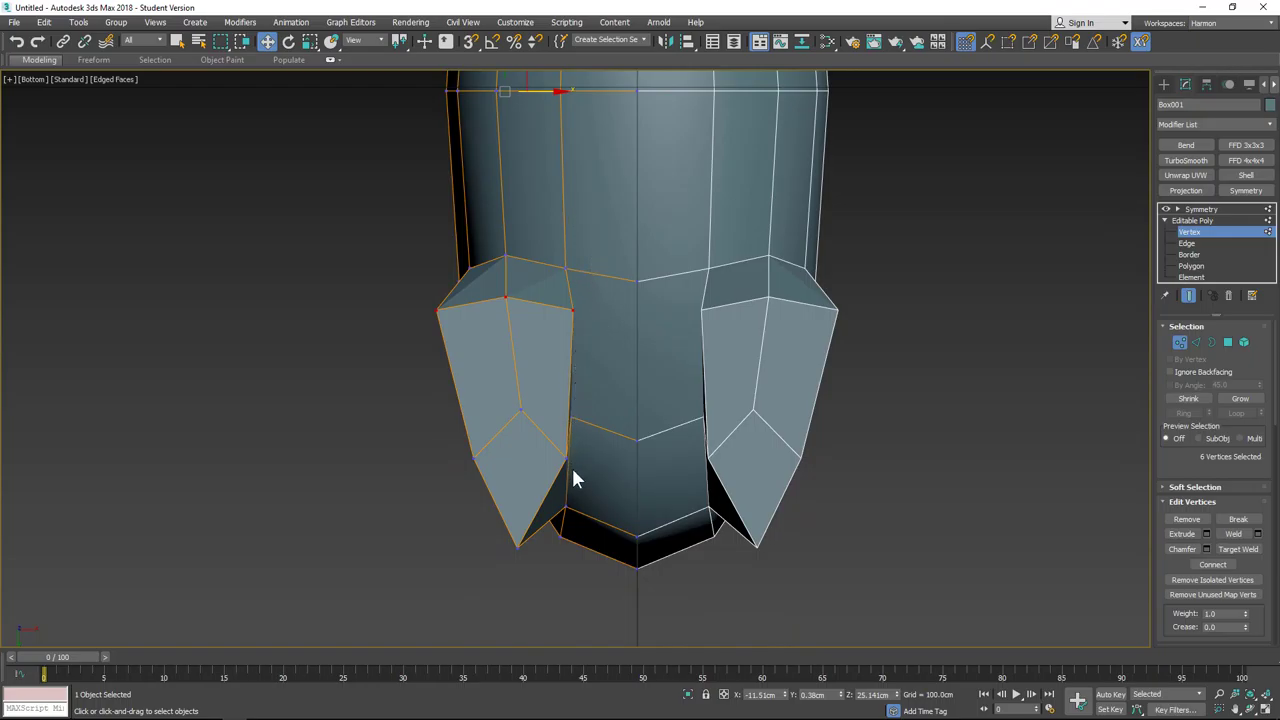
Step: Pull the rear leg end's tip vertex in to about Y 37 cm and move its two wide corner vertices inward
{"action": "left_click", "coordinate": [517, 544]}
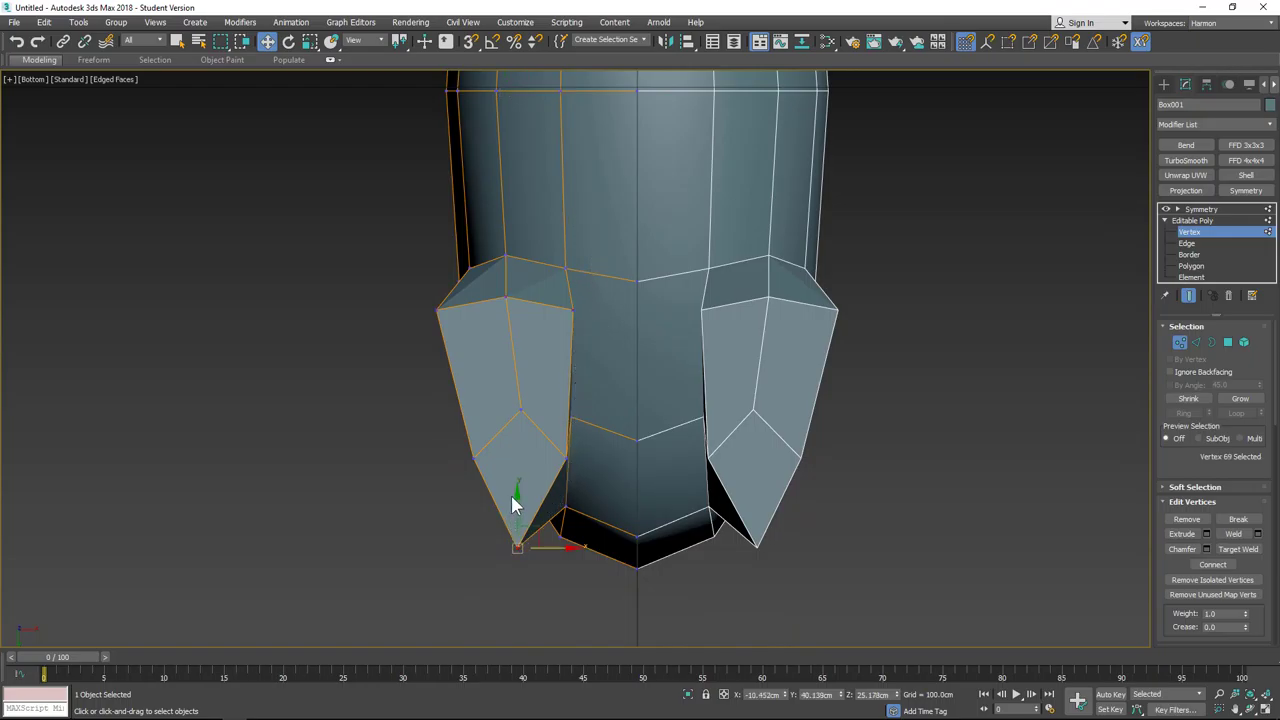
{"action": "left_click_drag", "start_coordinate": [513, 502], "coordinate": [514, 473]}
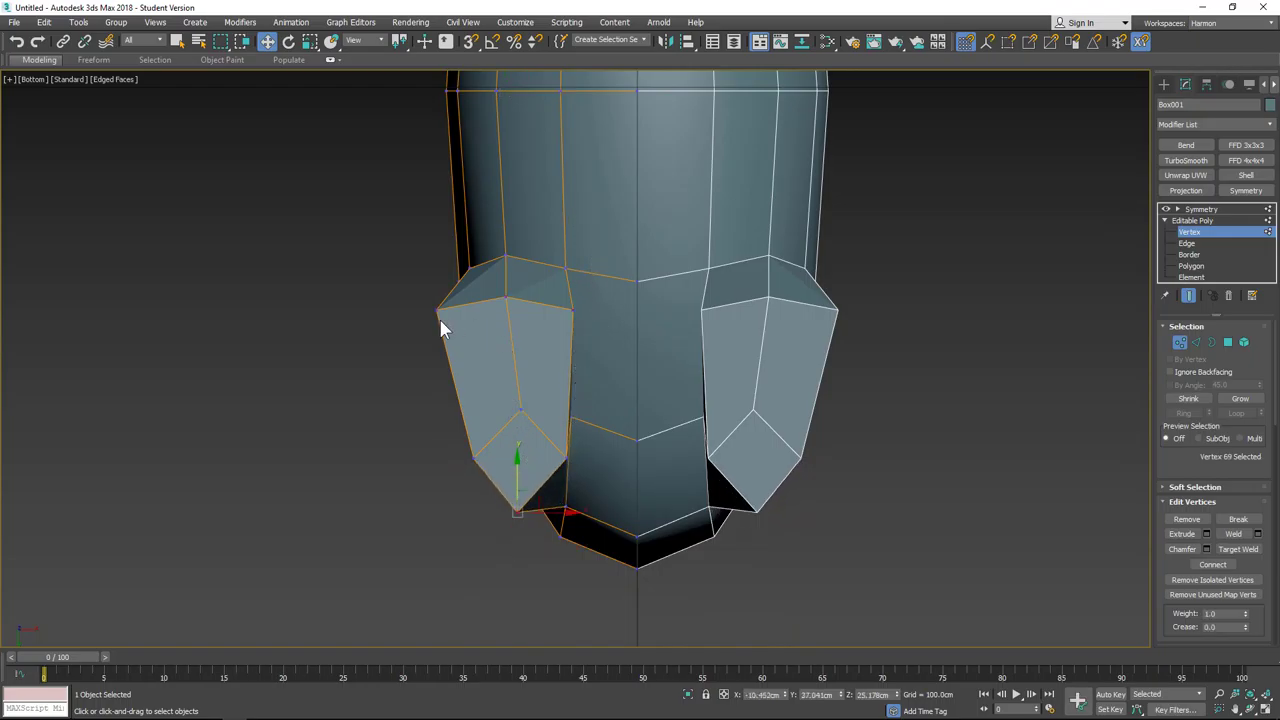
{"action": "left_click", "coordinate": [437, 312]}
{"action": "left_click_drag", "start_coordinate": [459, 292], "coordinate": [469, 314]}
{"action": "left_click", "coordinate": [571, 311]}
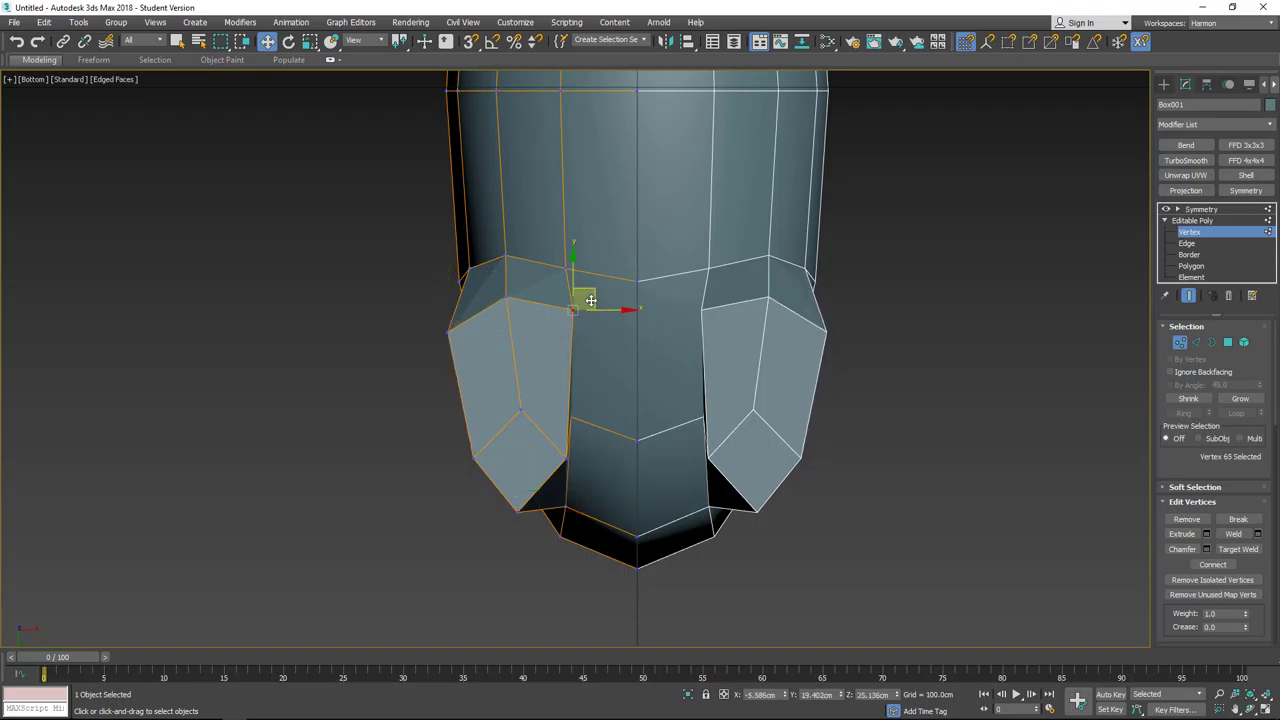
{"action": "left_click_drag", "start_coordinate": [591, 295], "coordinate": [585, 306]}
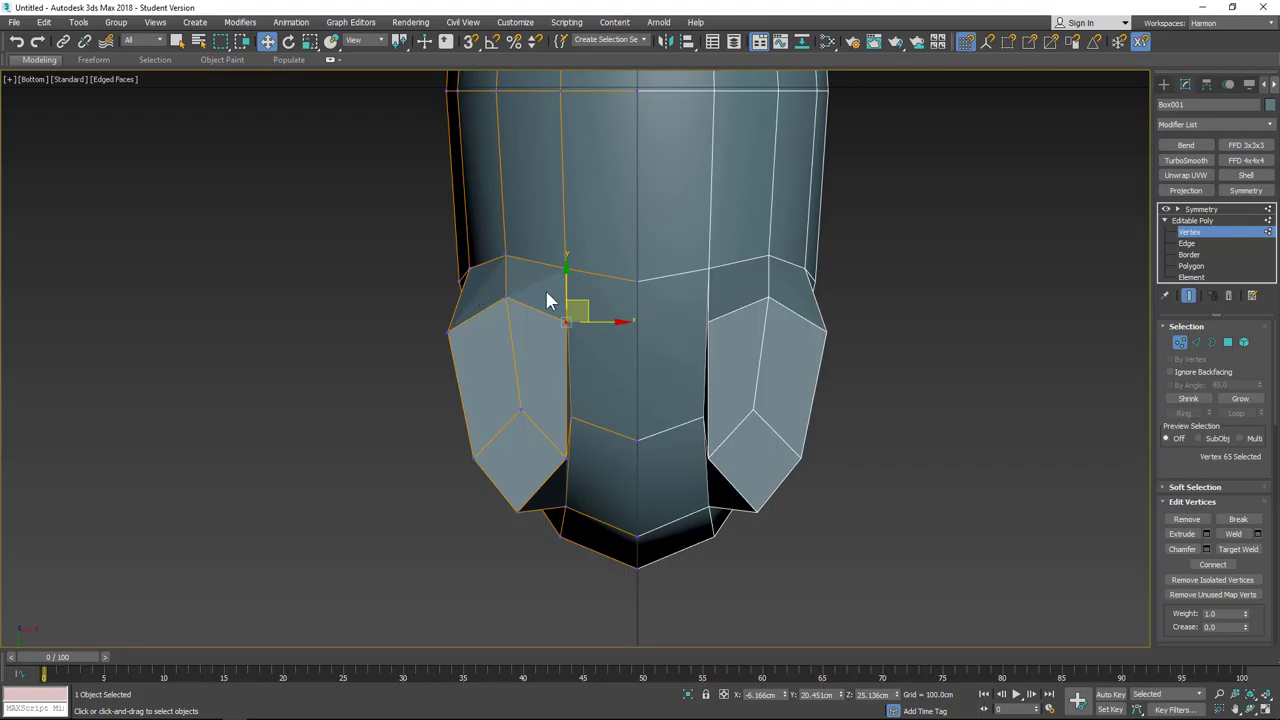
Step: From the underside, move the two belly vertices along the rear leg's inner side toward the body's centreline
{"action": "middle_click_drag", "start_coordinate": [548, 302], "coordinate": [777, 254], "text": "alt"}
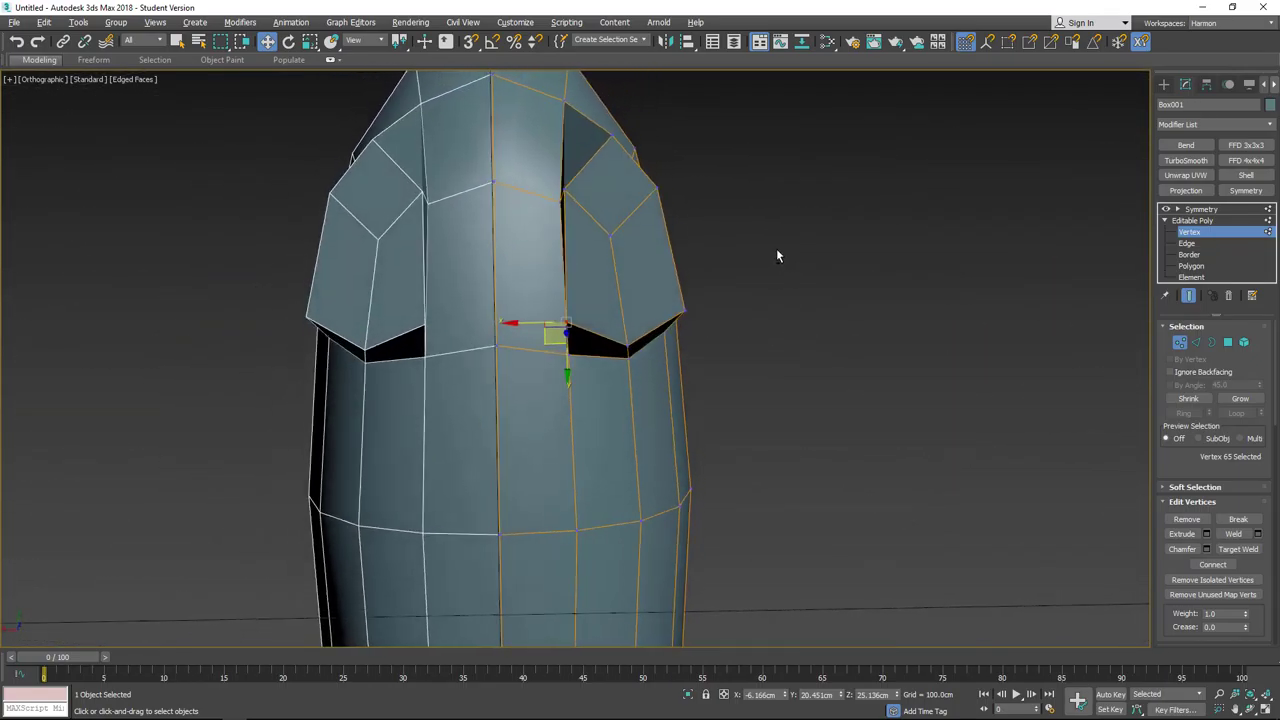
{"action": "left_click", "coordinate": [561, 194]}
{"action": "left_click_drag", "start_coordinate": [541, 203], "coordinate": [523, 205]}
{"action": "left_click", "coordinate": [567, 355]}
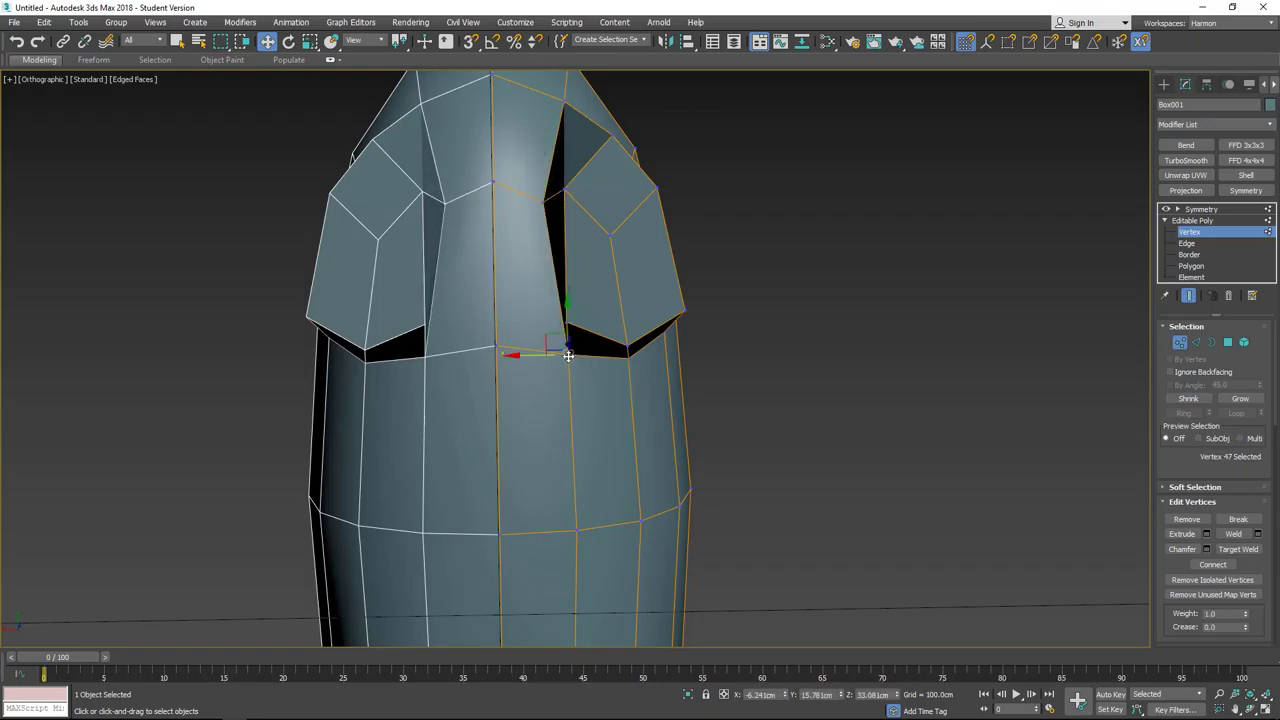
{"action": "left_click_drag", "start_coordinate": [547, 336], "coordinate": [536, 320]}
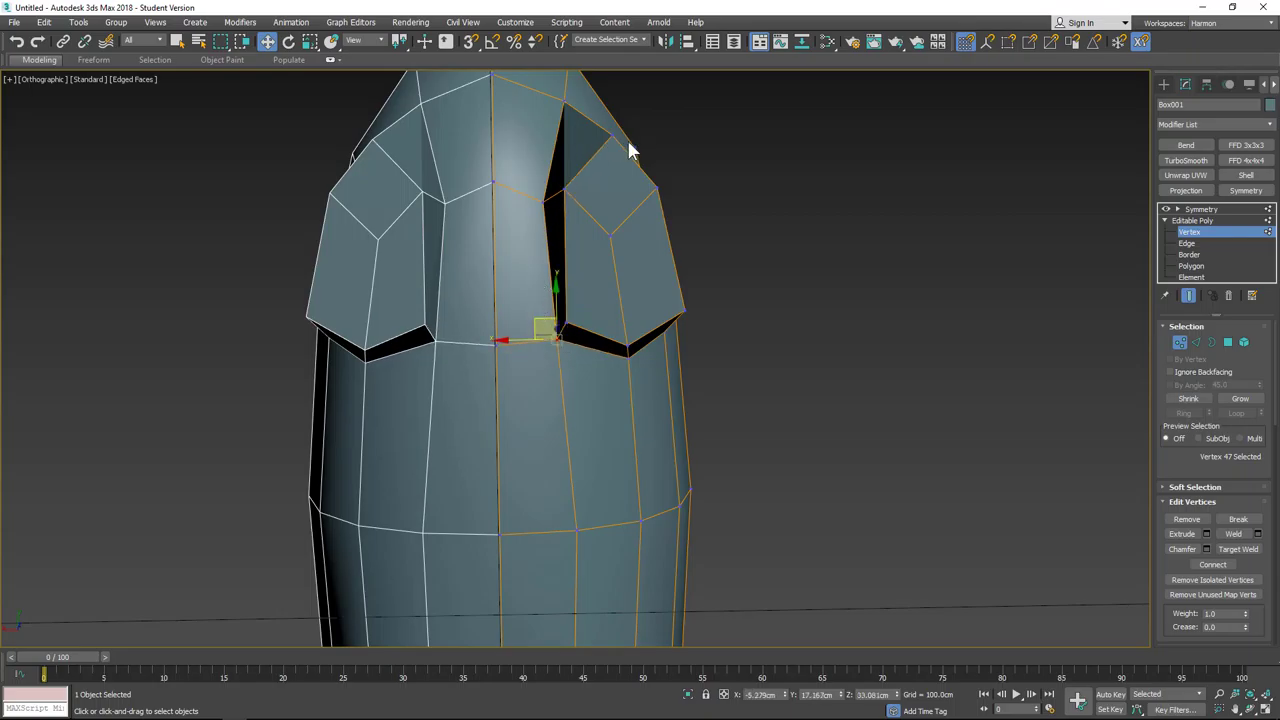
Step: Move the rear leg end's tip vertex and its neighbouring outer vertex inward to narrow the tip
{"action": "middle_click_drag", "start_coordinate": [634, 143], "coordinate": [568, 228]}
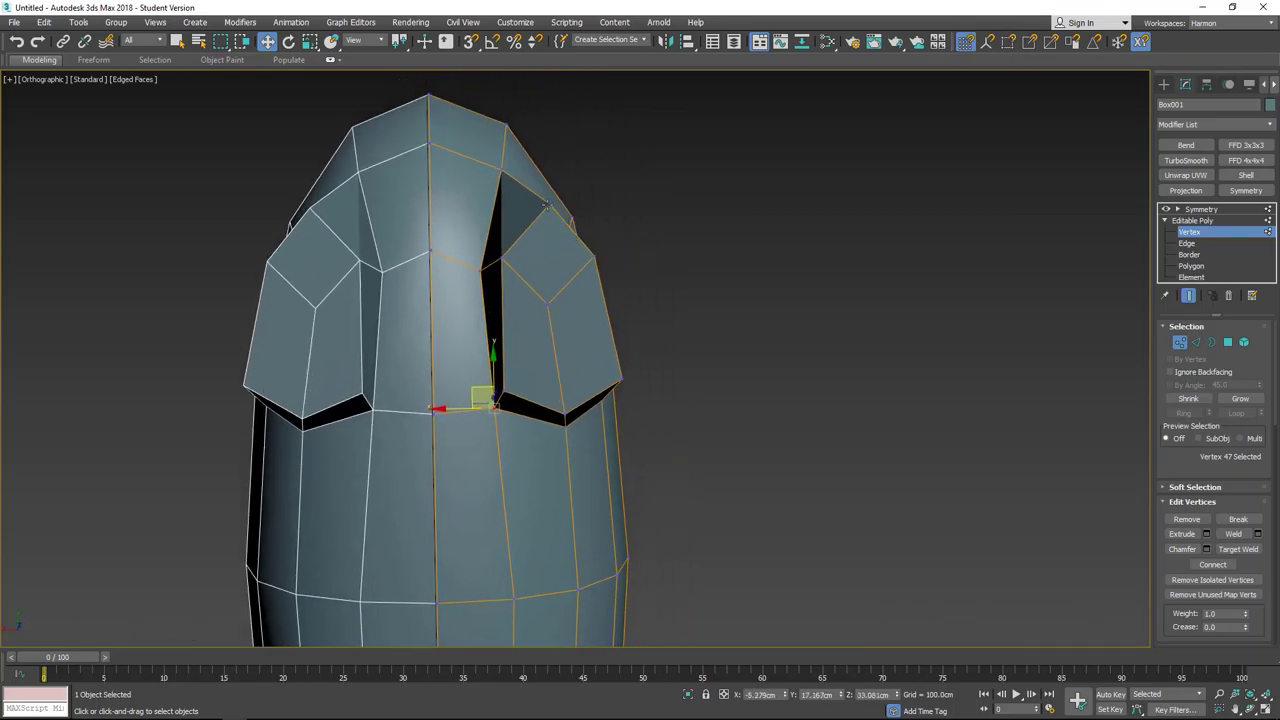
{"action": "left_click", "coordinate": [546, 205]}
{"action": "left_click_drag", "start_coordinate": [533, 192], "coordinate": [500, 197]}
{"action": "left_click", "coordinate": [594, 256]}
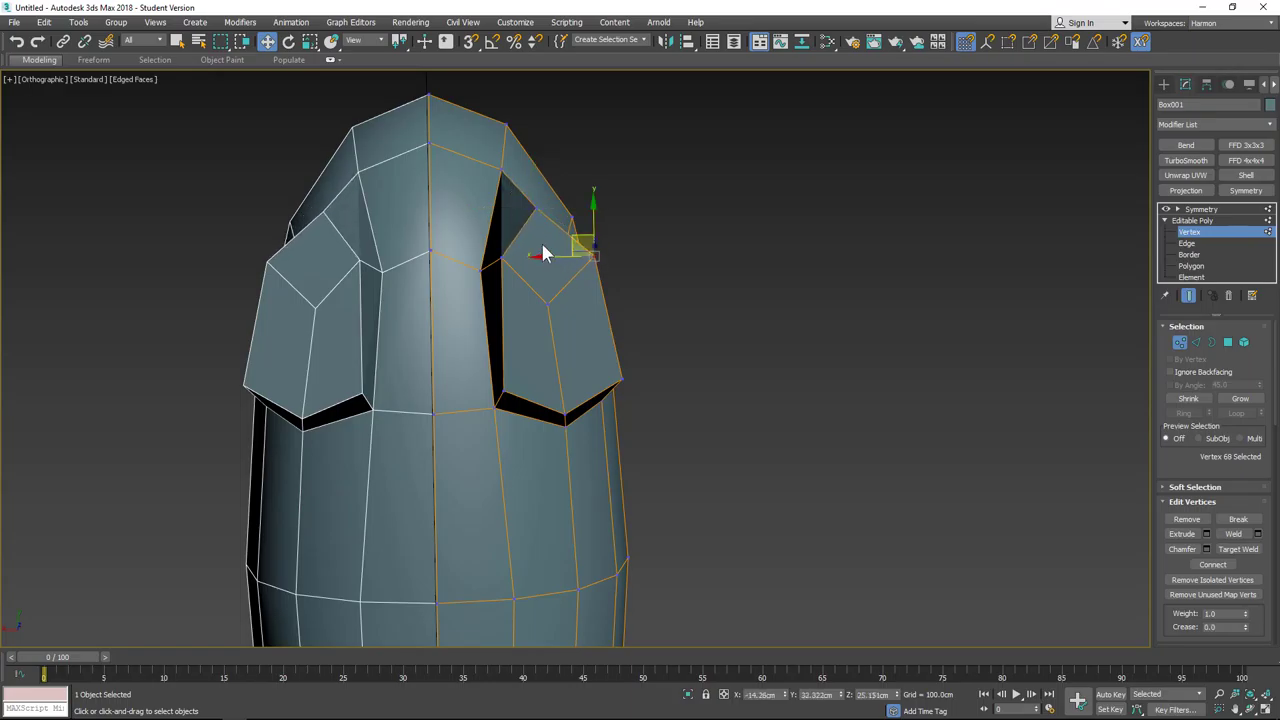
{"action": "left_click_drag", "start_coordinate": [575, 239], "coordinate": [533, 248]}
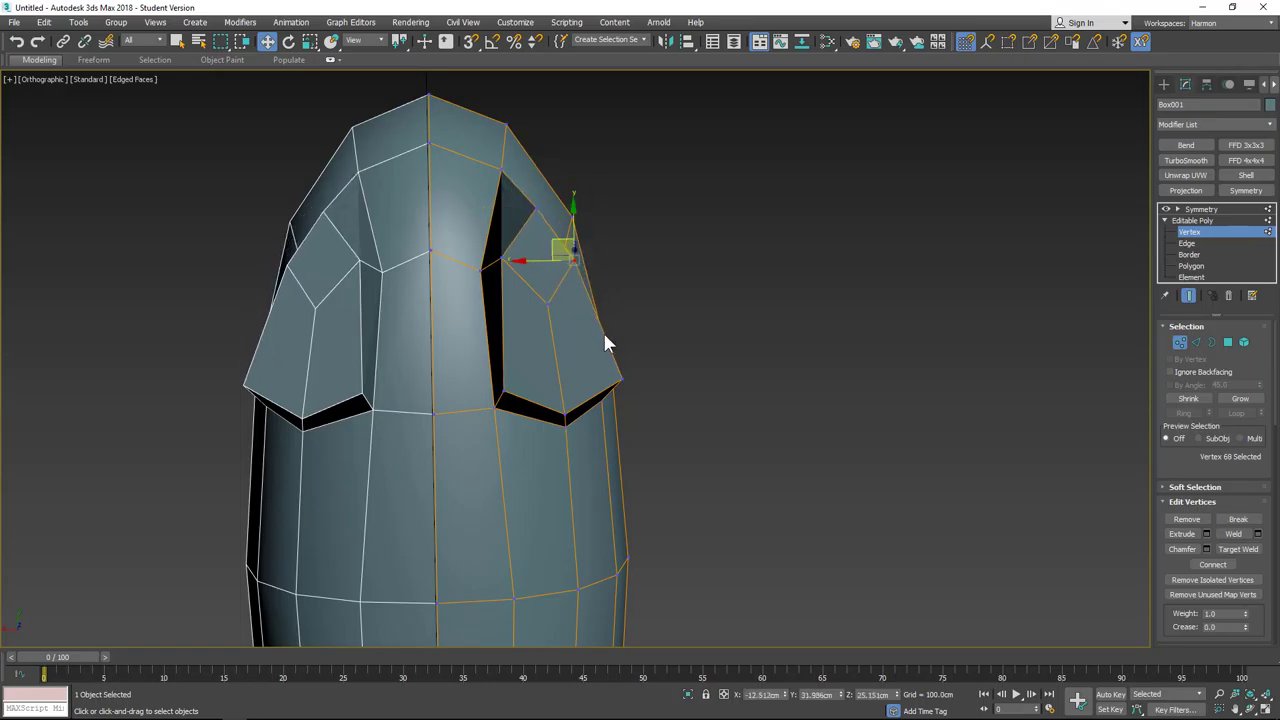
Step: Move the rear leg end's outer corner, central and mid-body-side middle vertices inward to even out its outline
{"action": "left_click", "coordinate": [623, 381]}
{"action": "left_click_drag", "start_coordinate": [602, 365], "coordinate": [575, 349]}
{"action": "left_click", "coordinate": [549, 305]}
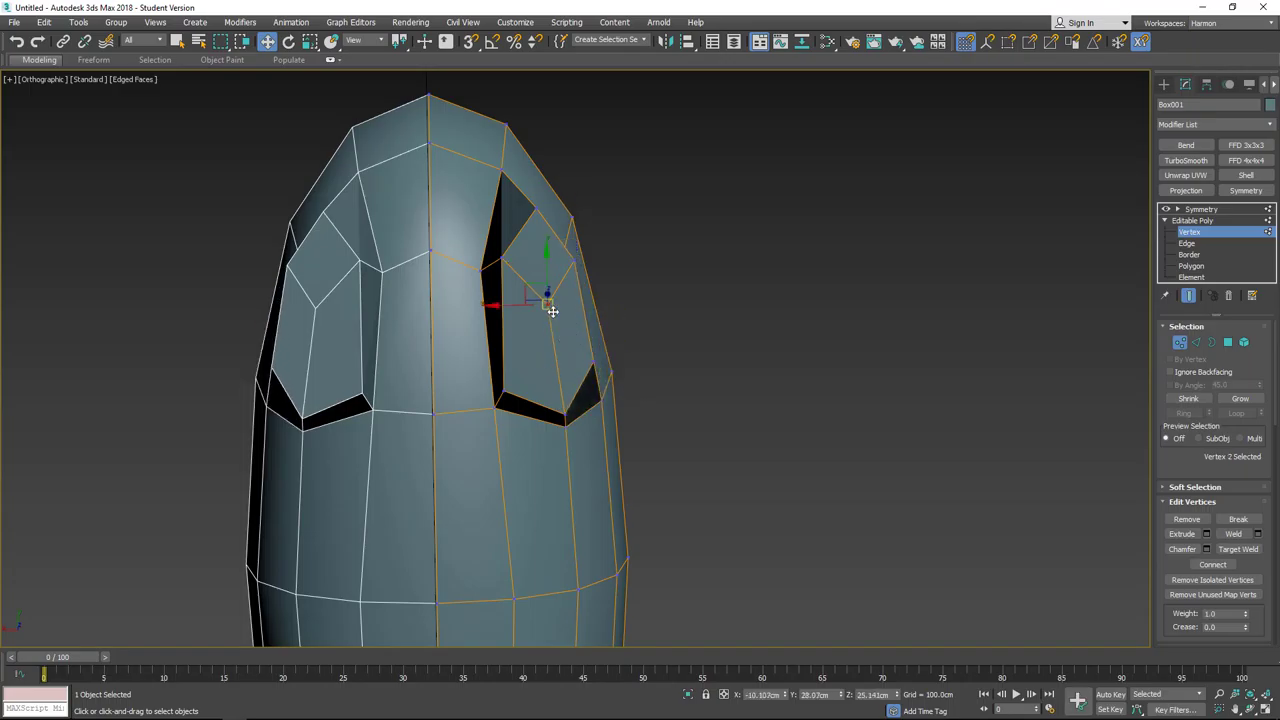
{"action": "left_click_drag", "start_coordinate": [529, 286], "coordinate": [523, 279]}
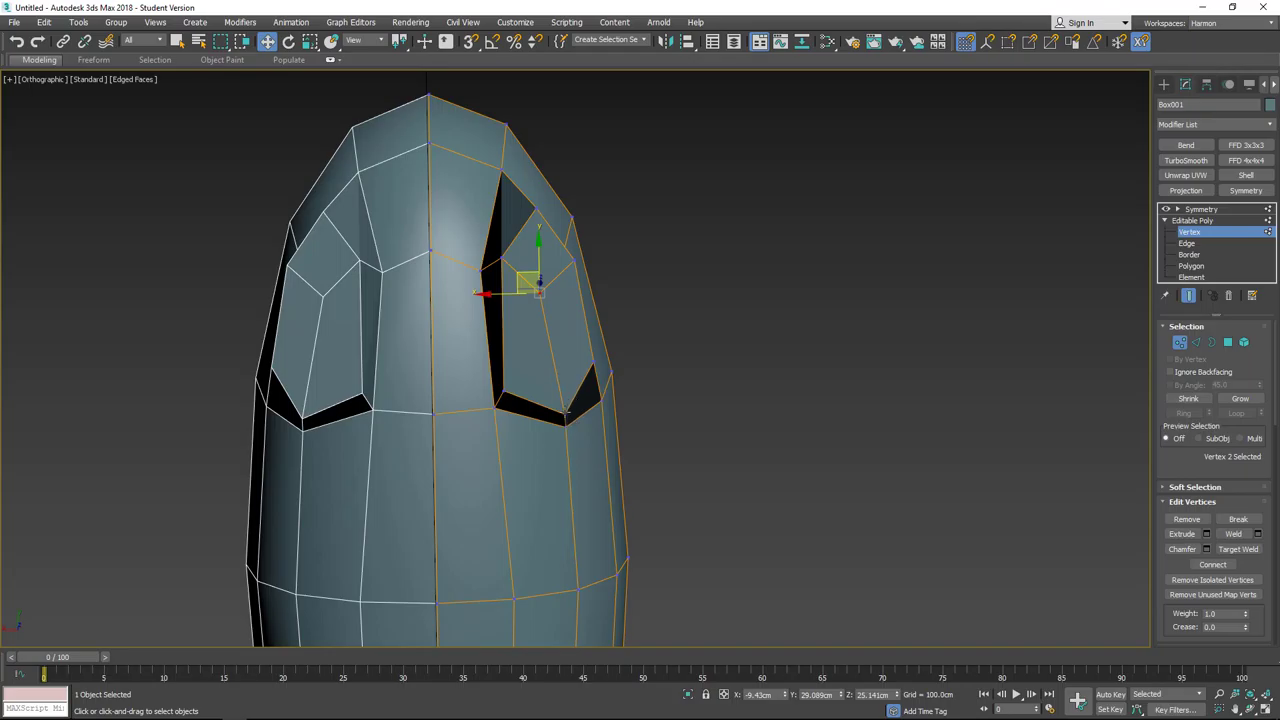
{"action": "left_click", "coordinate": [566, 407]}
{"action": "mouse_move", "coordinate": [542, 392]}
{"action": "left_mouse_down"}
{"action": "mouse_move", "coordinate": [533, 379]}
{"action": "mouse_move", "coordinate": [545, 409]}
{"action": "mouse_move", "coordinate": [531, 398]}
{"action": "left_mouse_up"}
Step: Shift the rear leg's underside base vertex slightly inward and move its upper outer base vertex up and toward the body's rear
{"action": "left_click", "coordinate": [565, 427]}
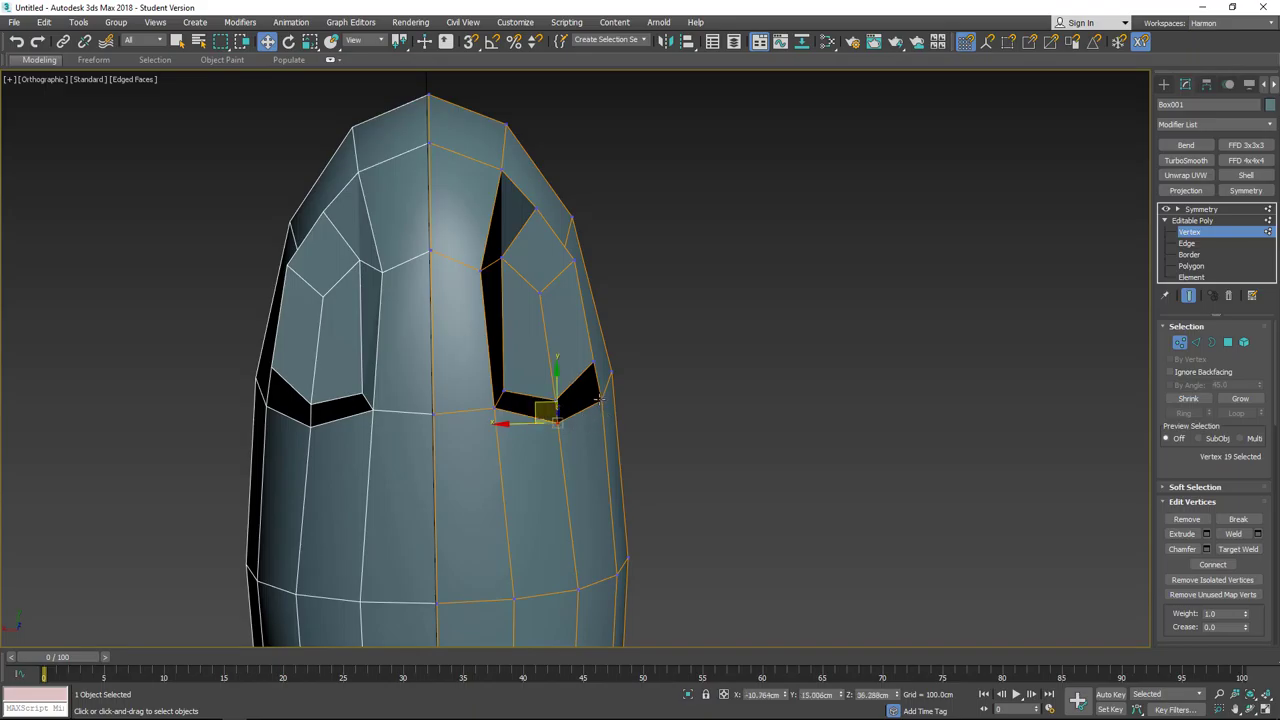
{"action": "middle_click_drag", "start_coordinate": [629, 404], "coordinate": [415, 404], "text": "alt"}
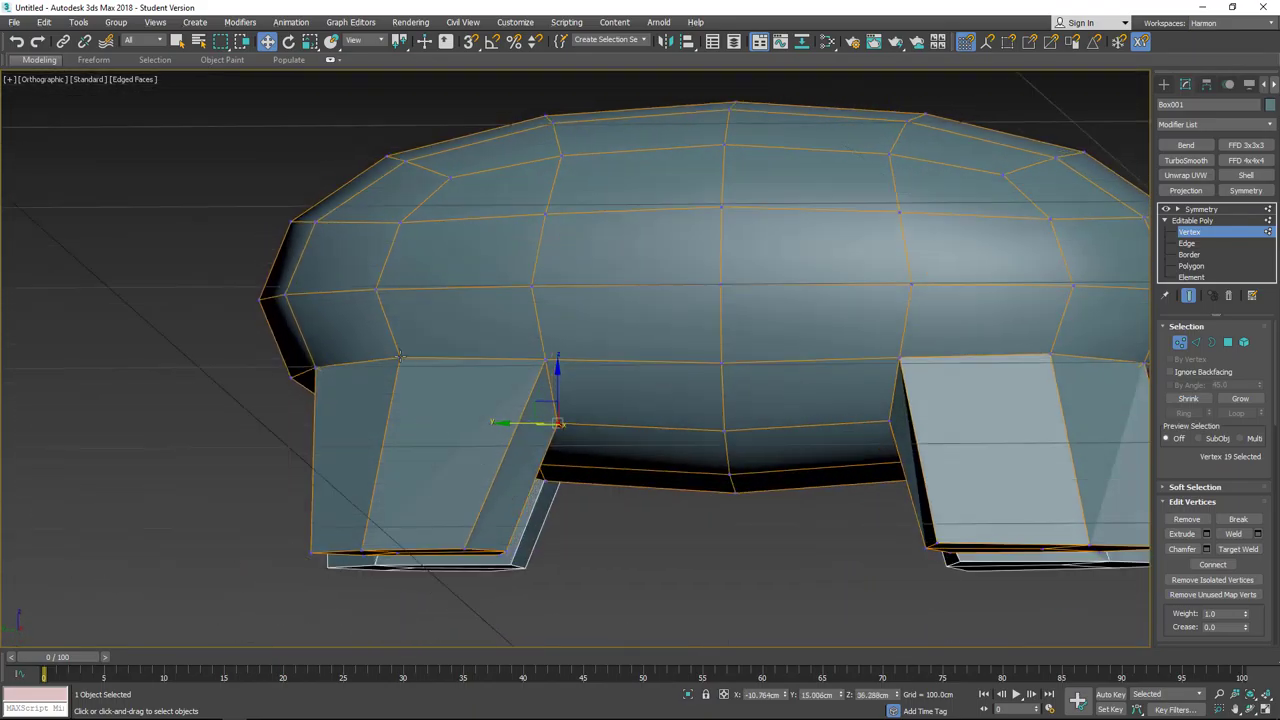
{"action": "left_click", "coordinate": [399, 357]}
{"action": "left_click_drag", "start_coordinate": [384, 339], "coordinate": [369, 324]}
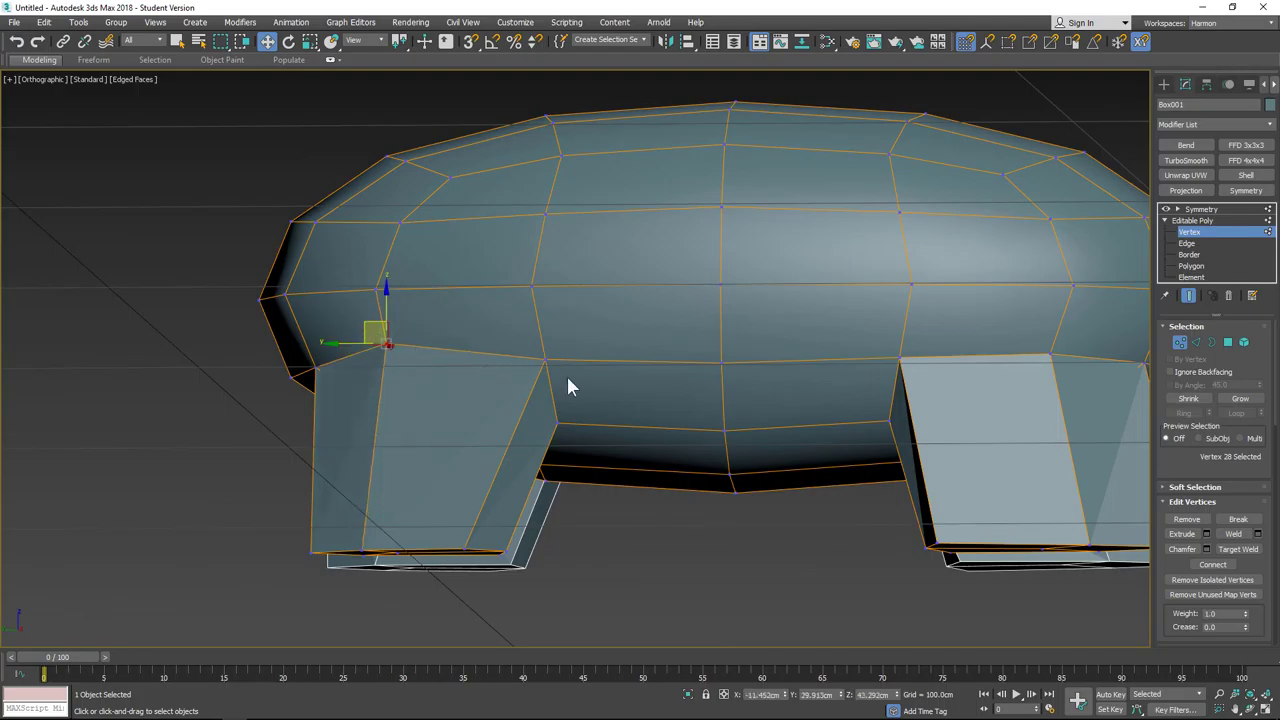
Step: In the Left view, move the rearmost body vertex and the vertices along the upper rear outline forward to reshape the body's rear end
{"action": "key", "text": "l"}
{"action": "scroll", "coordinate": [607, 346], "scroll_direction": "down", "scroll_amount": 8}
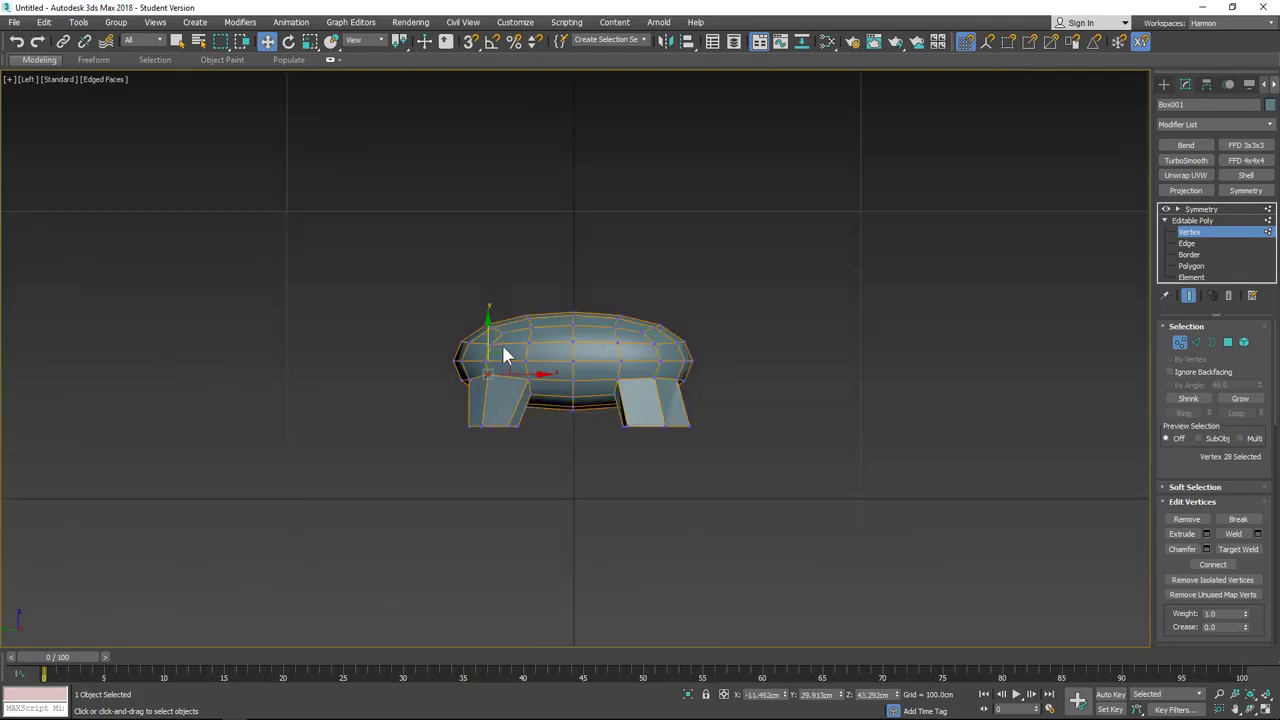
{"action": "scroll", "coordinate": [513, 455], "scroll_direction": "up", "scroll_amount": 4}
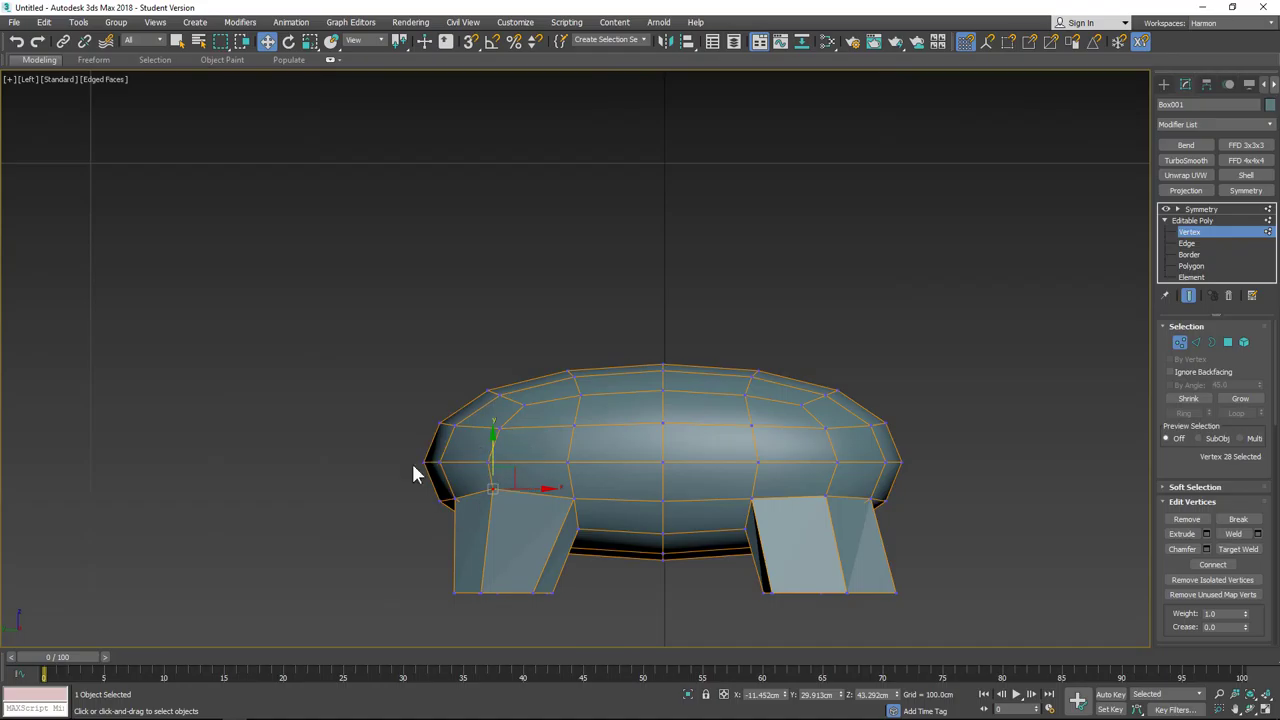
{"action": "middle_click_drag", "start_coordinate": [413, 466], "coordinate": [371, 360]}
{"action": "scroll", "coordinate": [380, 372], "scroll_direction": "up", "scroll_amount": 3}
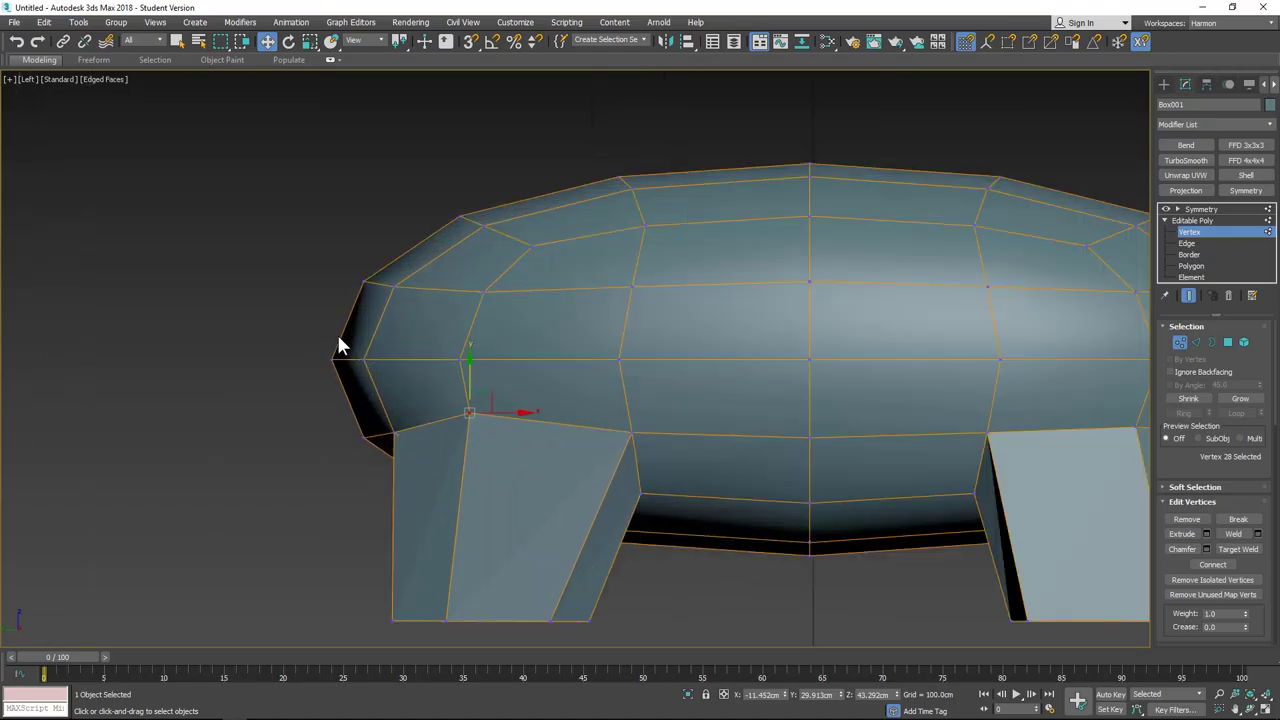
{"action": "mouse_move", "coordinate": [343, 337]}
{"action": "middle_mouse_down", "text": "alt"}
{"action": "mouse_move", "coordinate": [466, 360]}
{"action": "mouse_move", "coordinate": [352, 345]}
{"action": "middle_mouse_up", "text": "alt"}
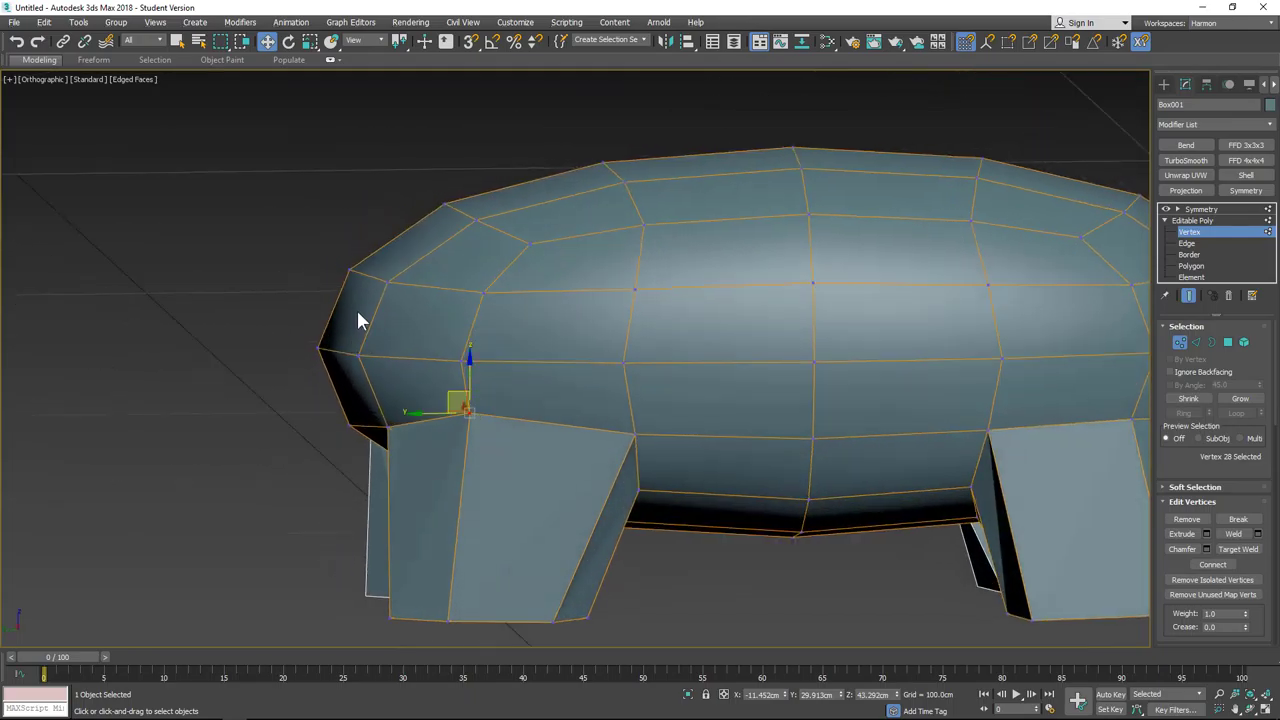
{"action": "scroll", "coordinate": [386, 323], "scroll_direction": "down", "scroll_amount": 5}
{"action": "key", "text": "l"}
{"action": "scroll", "coordinate": [476, 395], "scroll_direction": "up", "scroll_amount": 6}
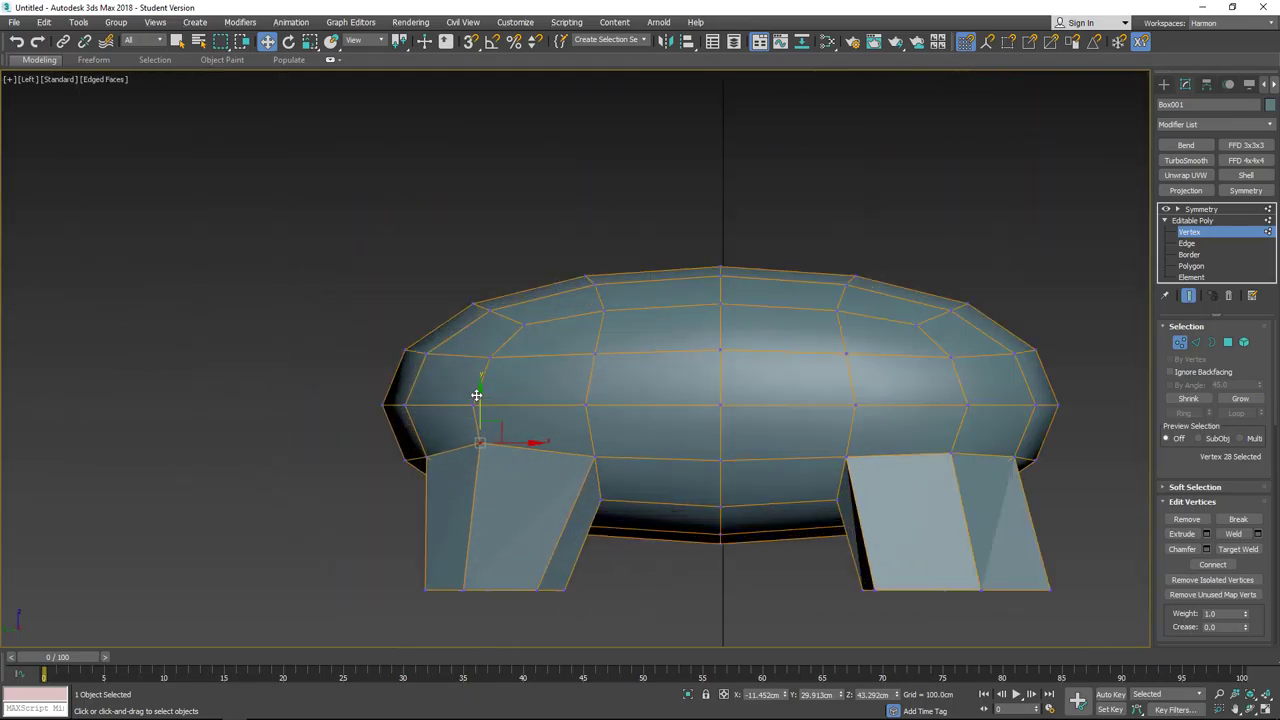
{"action": "scroll", "coordinate": [476, 395], "scroll_direction": "up", "scroll_amount": 4}
{"action": "left_click", "coordinate": [305, 418]}
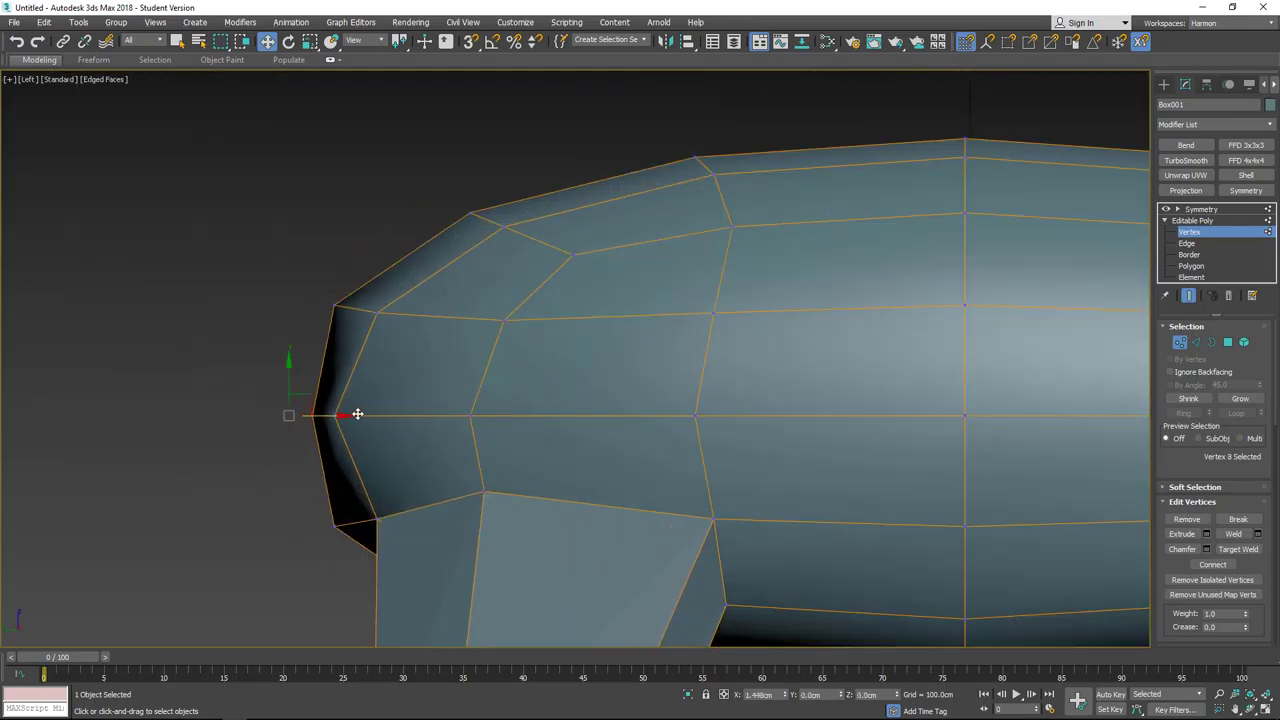
{"action": "left_click_drag", "start_coordinate": [358, 414], "coordinate": [360, 413]}
{"action": "left_click_drag", "start_coordinate": [356, 318], "coordinate": [410, 306]}
{"action": "left_click_drag", "start_coordinate": [494, 230], "coordinate": [542, 205]}
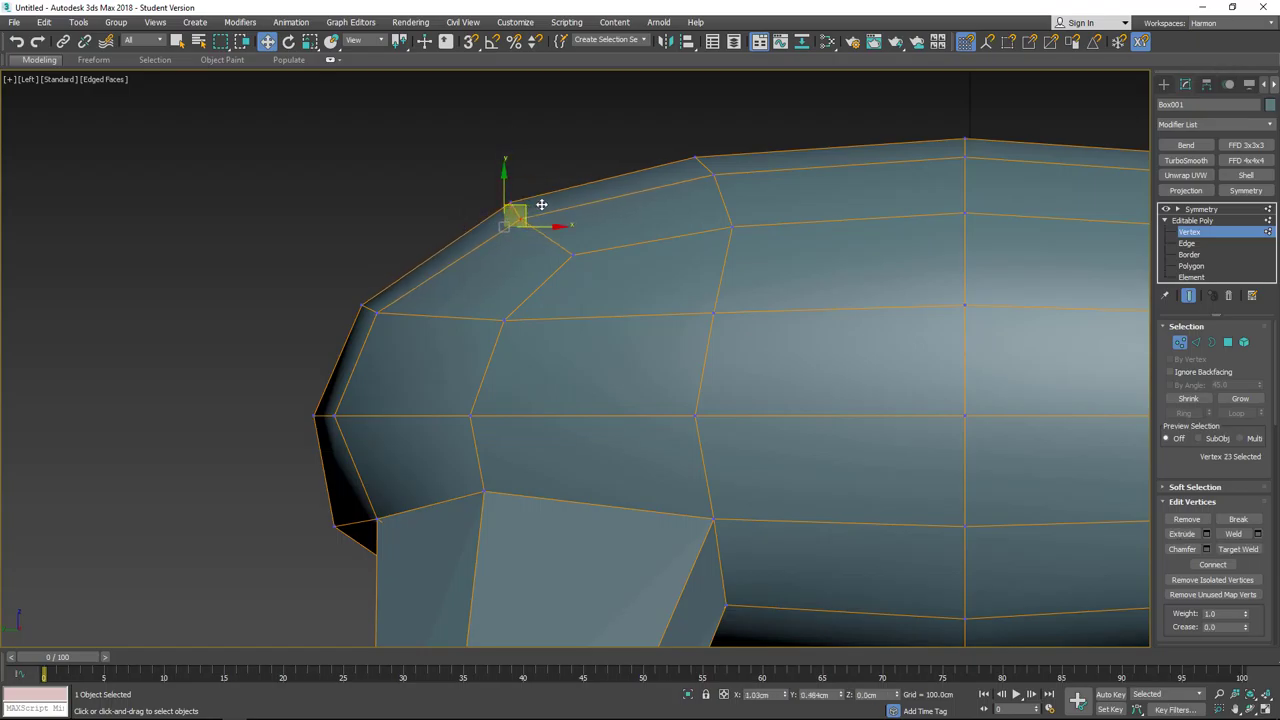
Step: In the Left view, scale the upper-body vertex columns above the rear and front legs along the body's length to straighten each column
{"action": "middle_click_drag", "start_coordinate": [583, 314], "coordinate": [449, 318]}
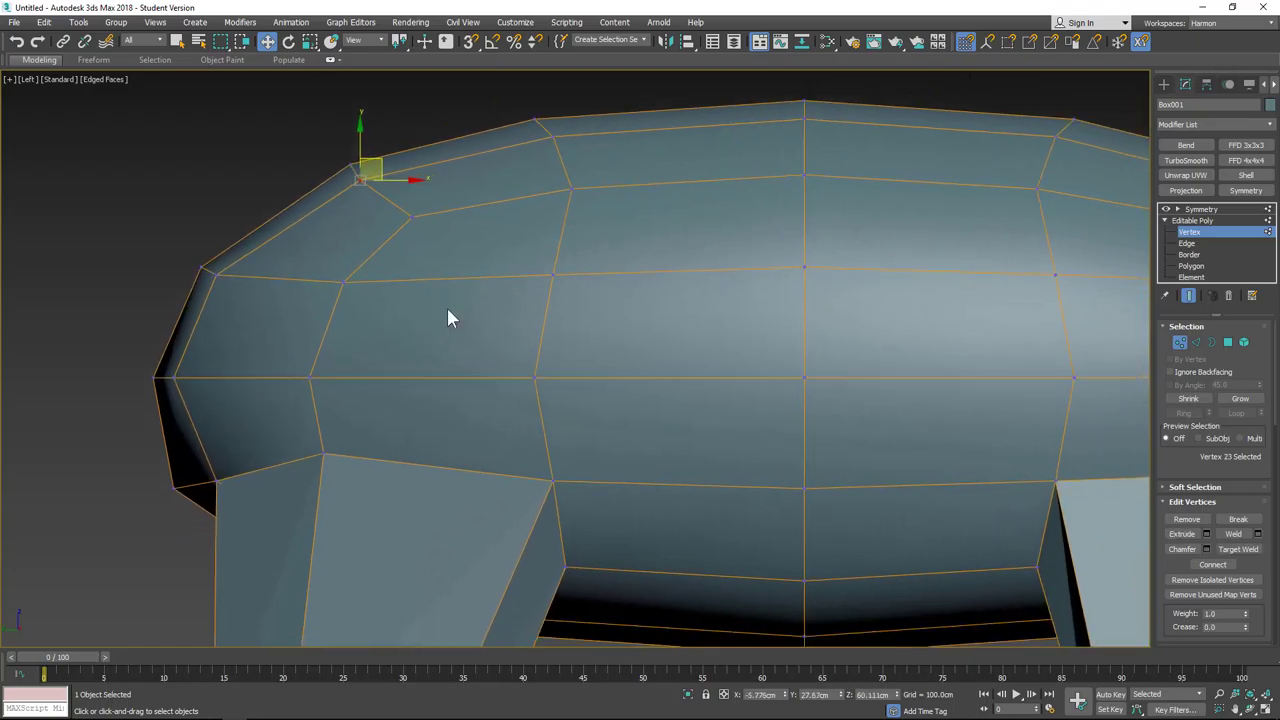
{"action": "left_click_drag", "start_coordinate": [628, 327], "coordinate": [628, 327]}
{"action": "left_click_drag", "start_coordinate": [615, 179], "coordinate": [600, 179]}
{"action": "middle_click_drag", "start_coordinate": [926, 176], "coordinate": [654, 187]}
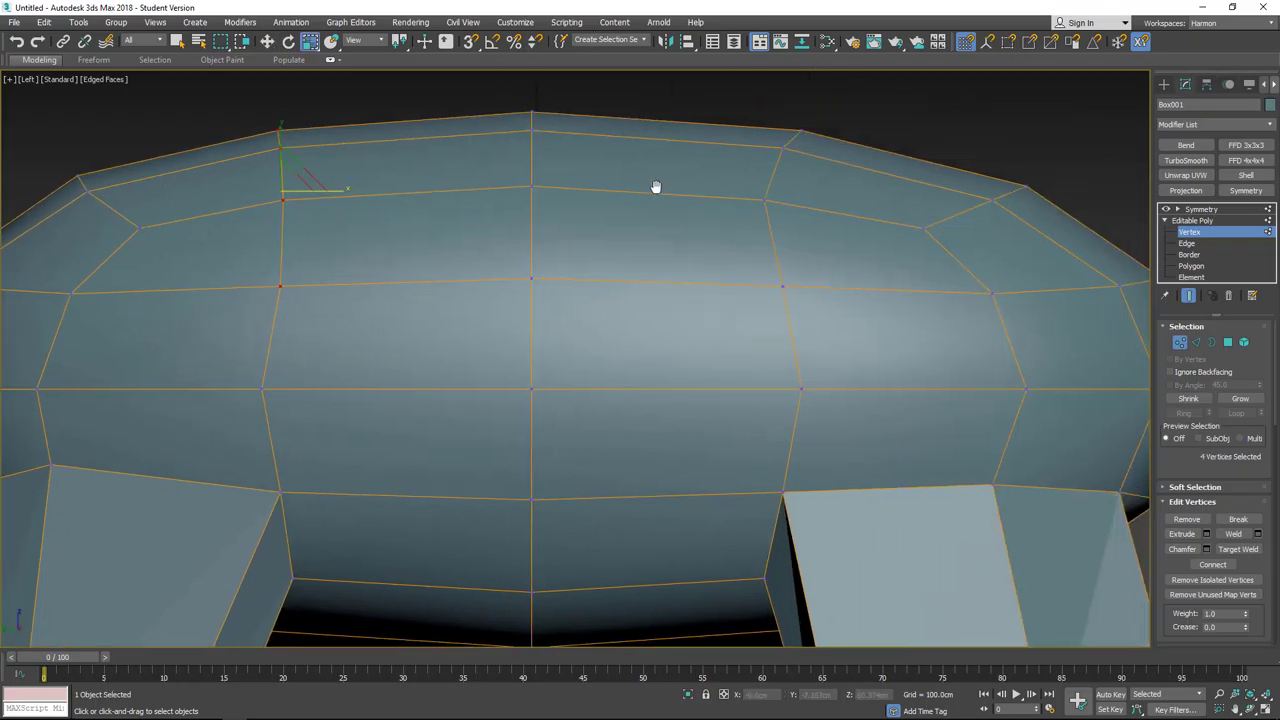
{"action": "left_click_drag", "start_coordinate": [862, 287], "coordinate": [862, 300]}
{"action": "middle_click_drag", "start_coordinate": [789, 277], "coordinate": [526, 331]}
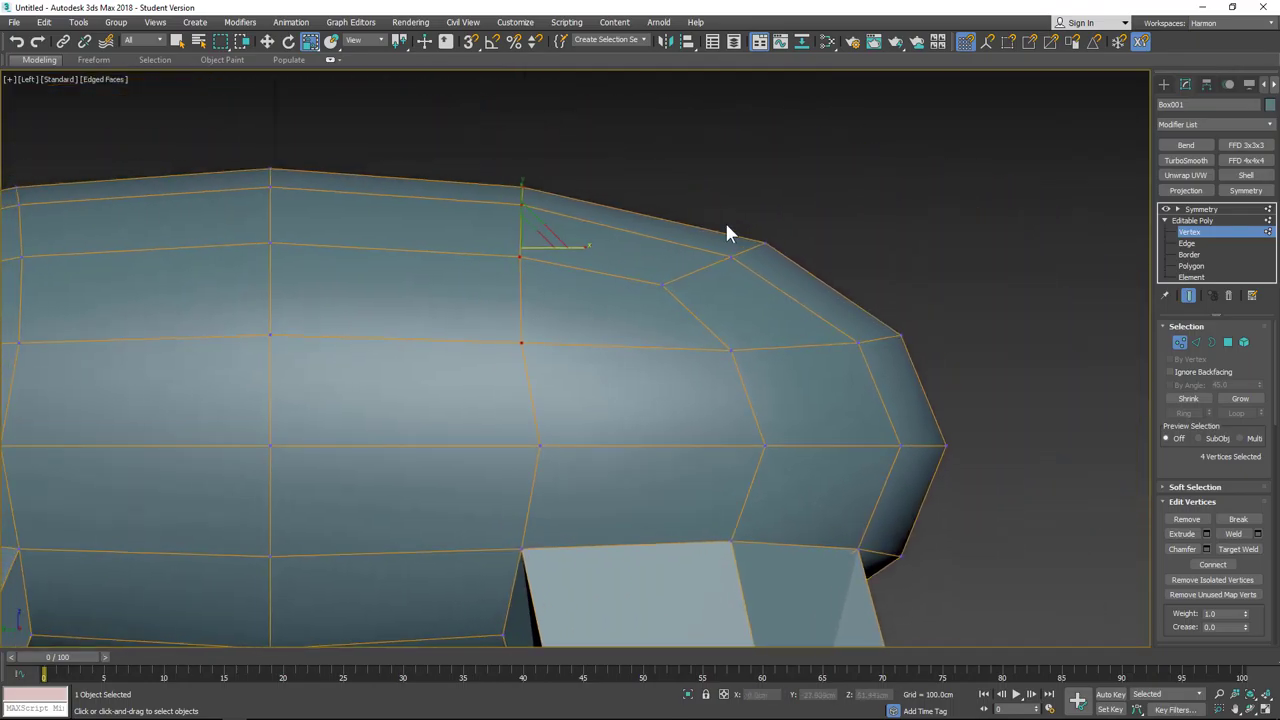
Step: Move the two upper front shoulder vertices up and toward the body's middle, and raise the outline vertex slightly more to round the front
{"action": "left_click_drag", "start_coordinate": [784, 284], "coordinate": [786, 285]}
{"action": "key", "text": "w"}
{"action": "left_click_drag", "start_coordinate": [770, 231], "coordinate": [738, 205]}
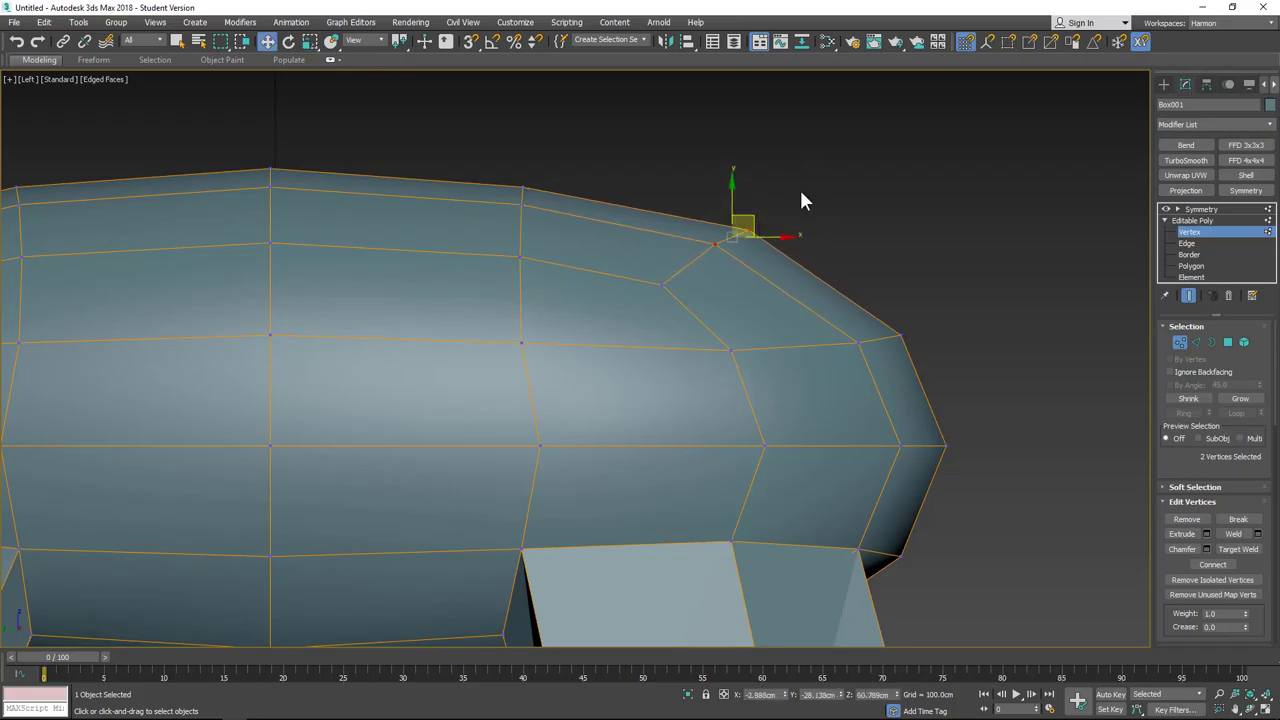
{"action": "left_click", "coordinate": [737, 219]}
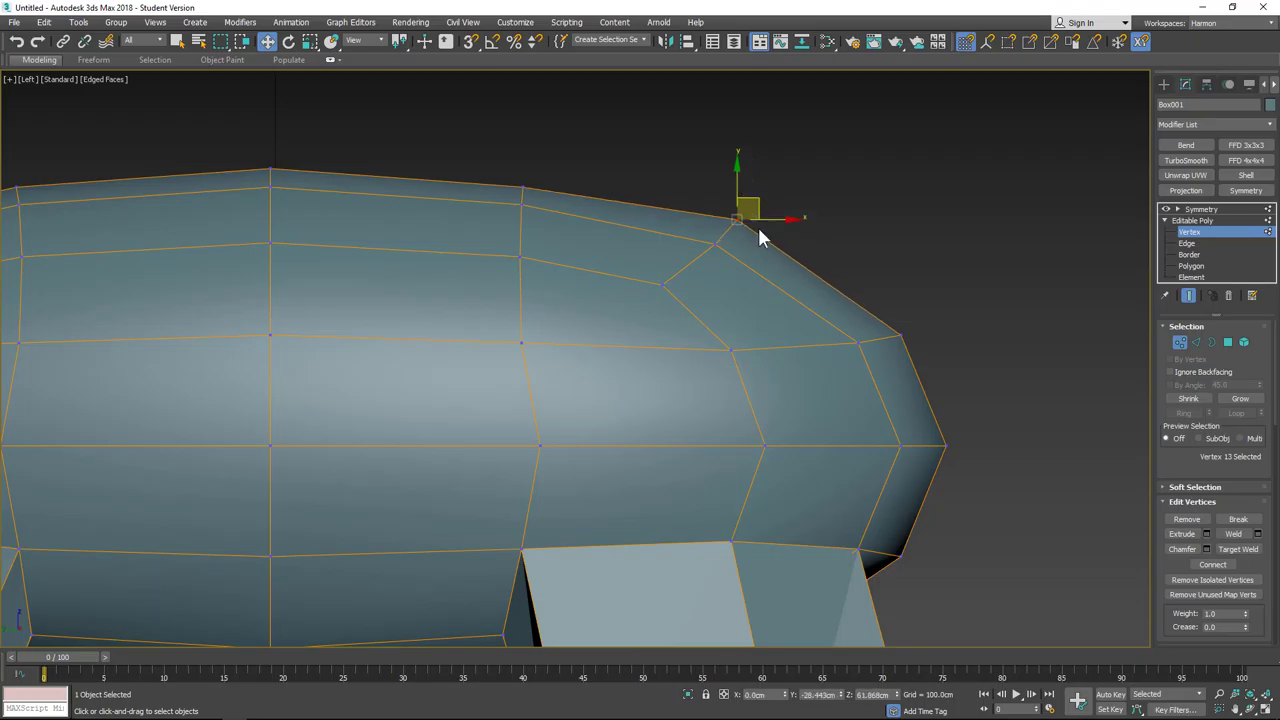
Step: Move the lower rear outline vertex and the two rearmost mid-height vertices forward to tighten the body's rear end
{"action": "scroll", "coordinate": [873, 360], "scroll_direction": "down", "scroll_amount": 5}
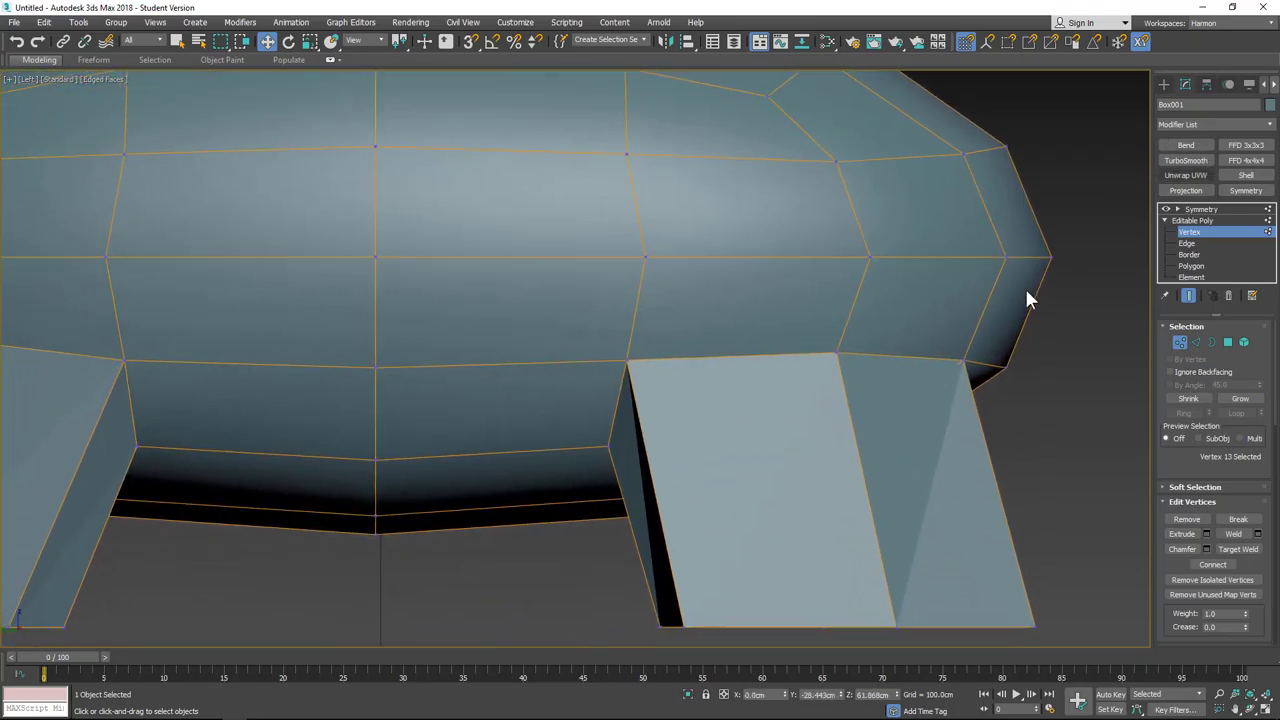
{"action": "scroll", "coordinate": [760, 329], "scroll_direction": "up", "scroll_amount": 3}
{"action": "middle_click_drag", "start_coordinate": [725, 268], "coordinate": [974, 214]}
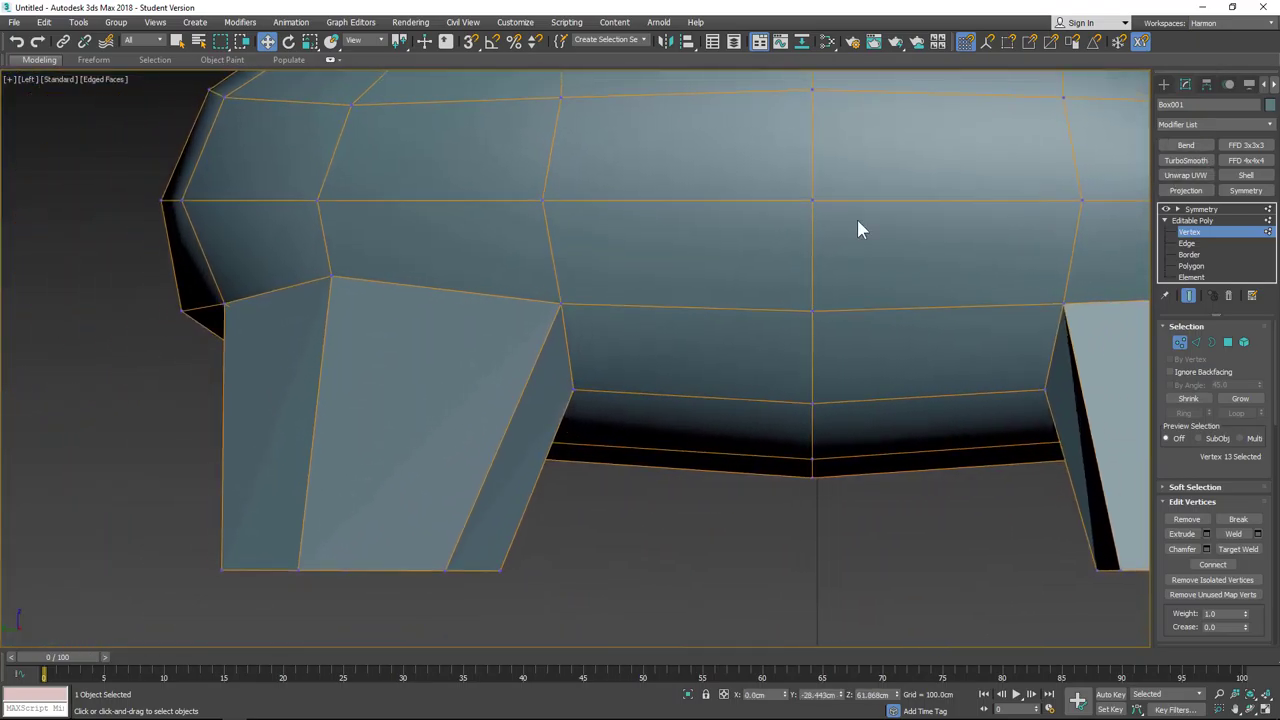
{"action": "left_click", "coordinate": [181, 310]}
{"action": "left_click_drag", "start_coordinate": [204, 297], "coordinate": [226, 294]}
{"action": "left_click_drag", "start_coordinate": [146, 183], "coordinate": [230, 201]}
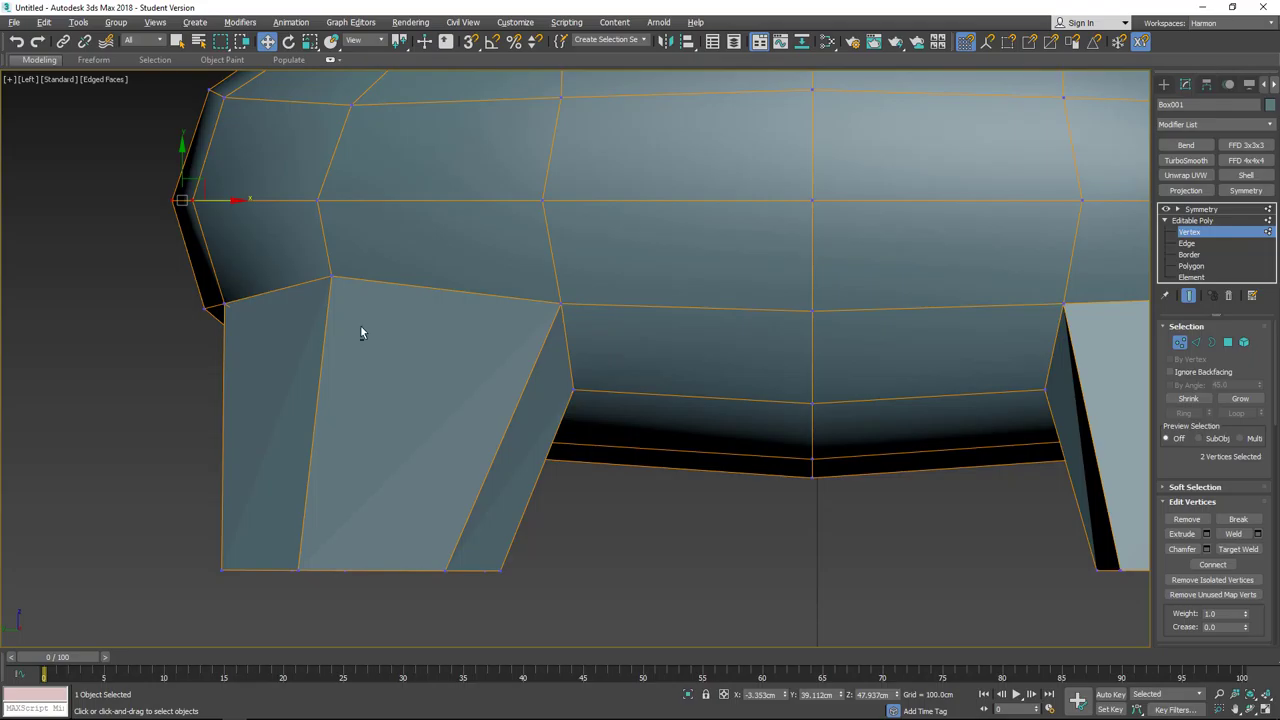
Step: From behind the body, move the vertex where the rear leg's inner edge meets the body slightly outward
{"action": "middle_click_drag", "start_coordinate": [361, 333], "coordinate": [389, 212], "text": "alt"}
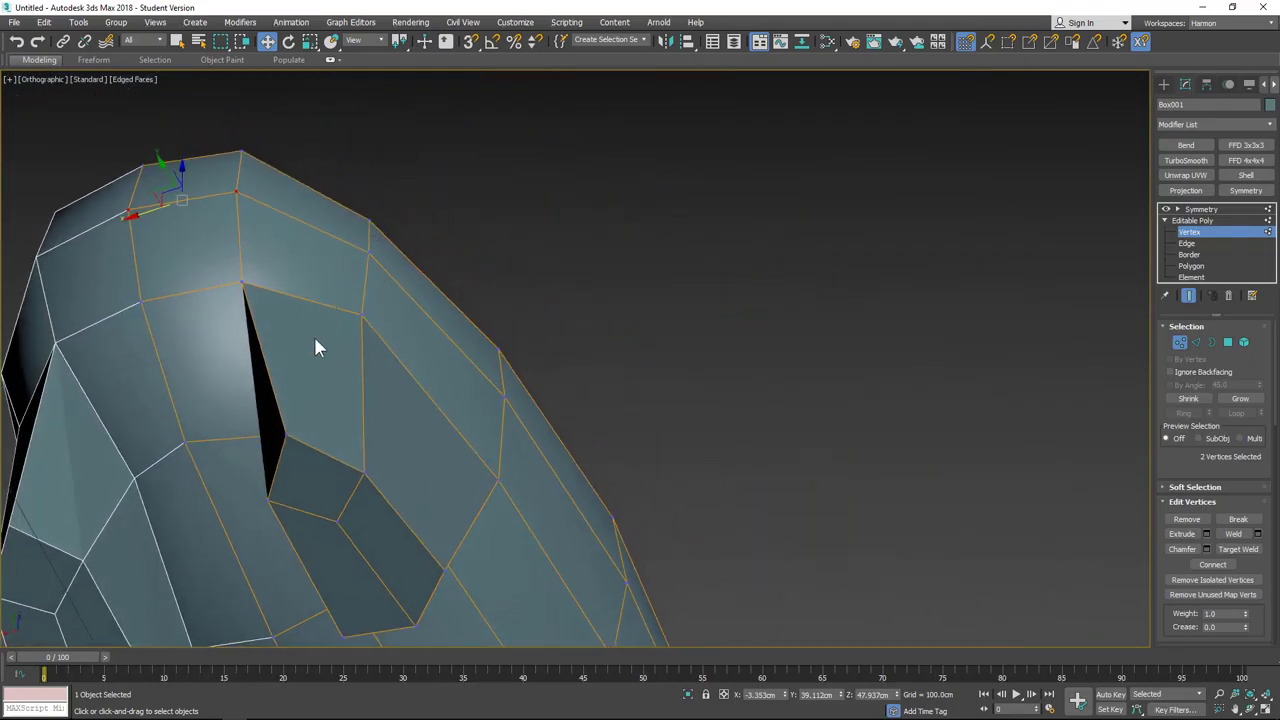
{"action": "middle_click_drag", "start_coordinate": [266, 303], "coordinate": [513, 308], "text": "alt"}
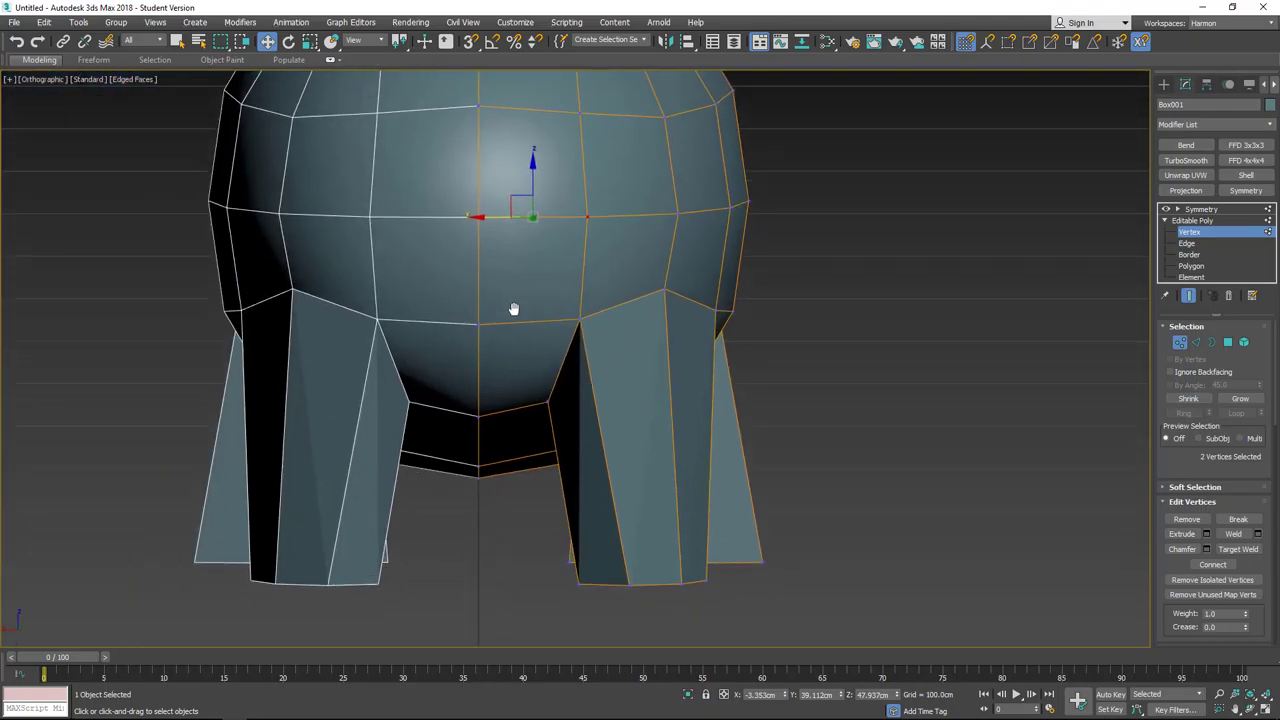
{"action": "left_click", "coordinate": [578, 321]}
{"action": "left_click_drag", "start_coordinate": [563, 300], "coordinate": [572, 310]}
{"action": "scroll", "coordinate": [790, 250], "scroll_direction": "up", "scroll_amount": 3}
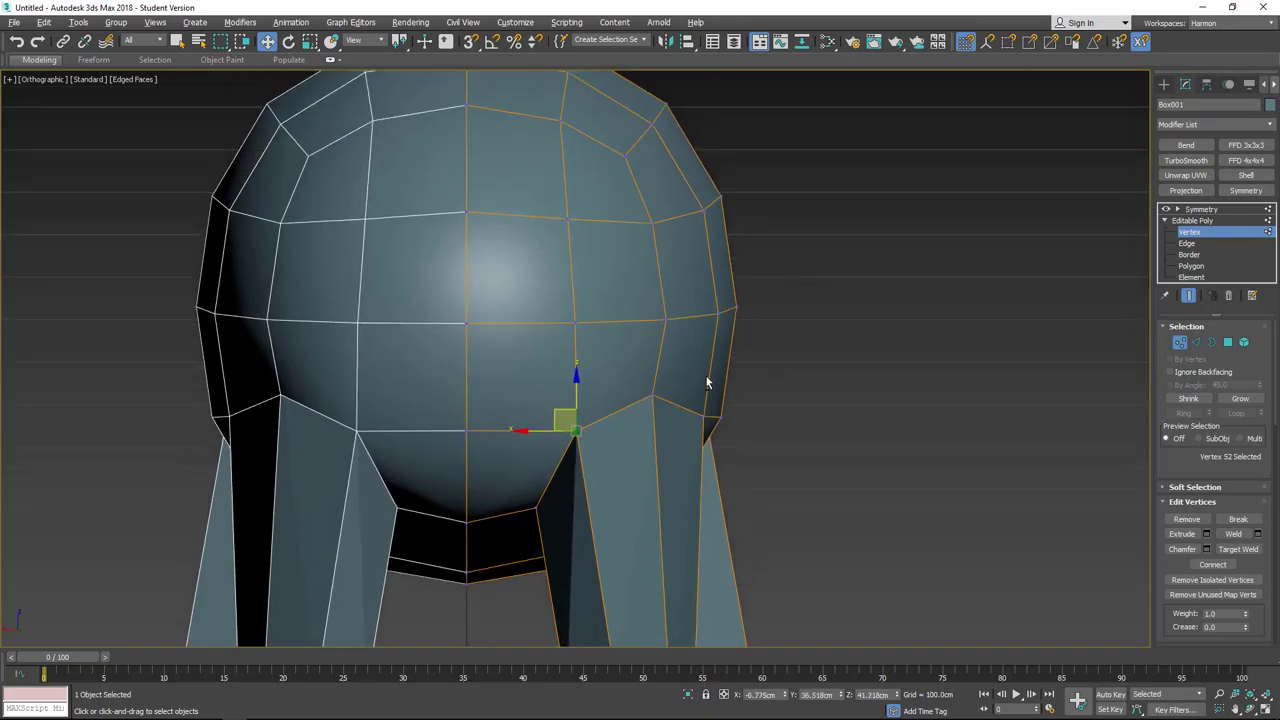
Step: Select all polygons of the model except the three underside polygons at the end of each leg
{"action": "middle_click_drag", "start_coordinate": [706, 383], "coordinate": [618, 442], "text": "alt"}
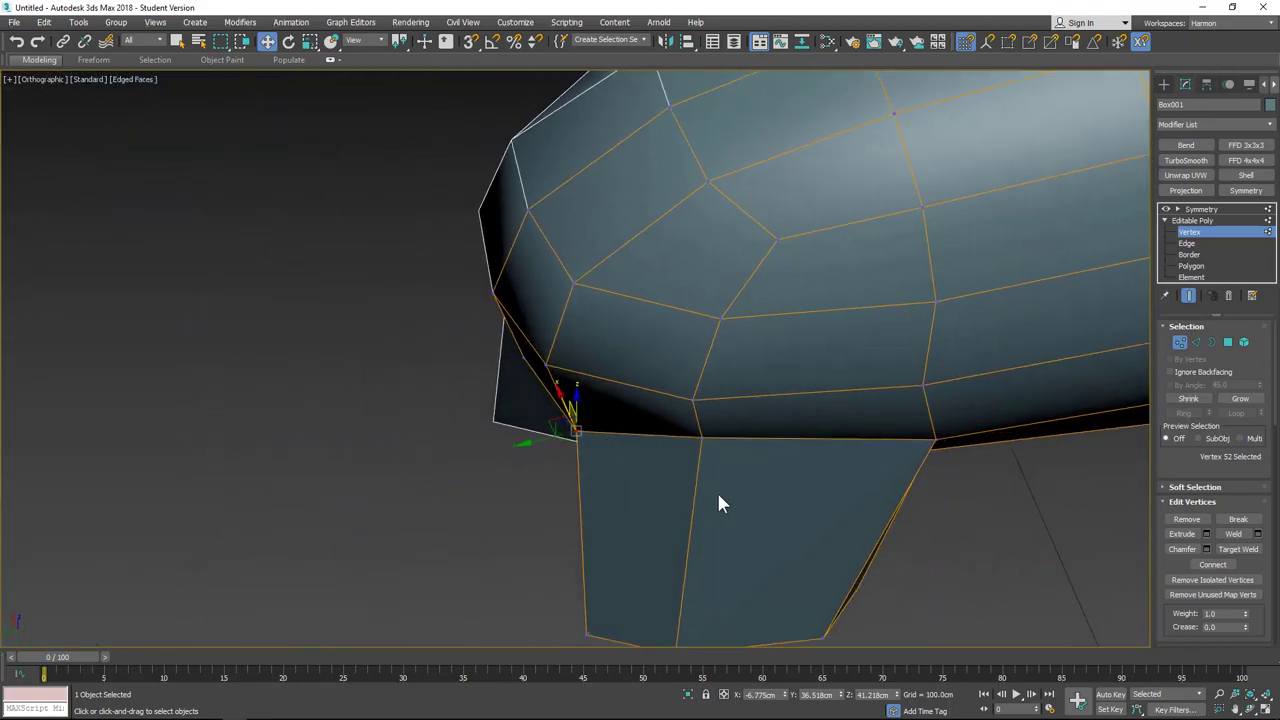
{"action": "scroll", "coordinate": [719, 496], "scroll_direction": "down", "scroll_amount": 3}
{"action": "middle_click_drag", "start_coordinate": [711, 437], "coordinate": [385, 460]}
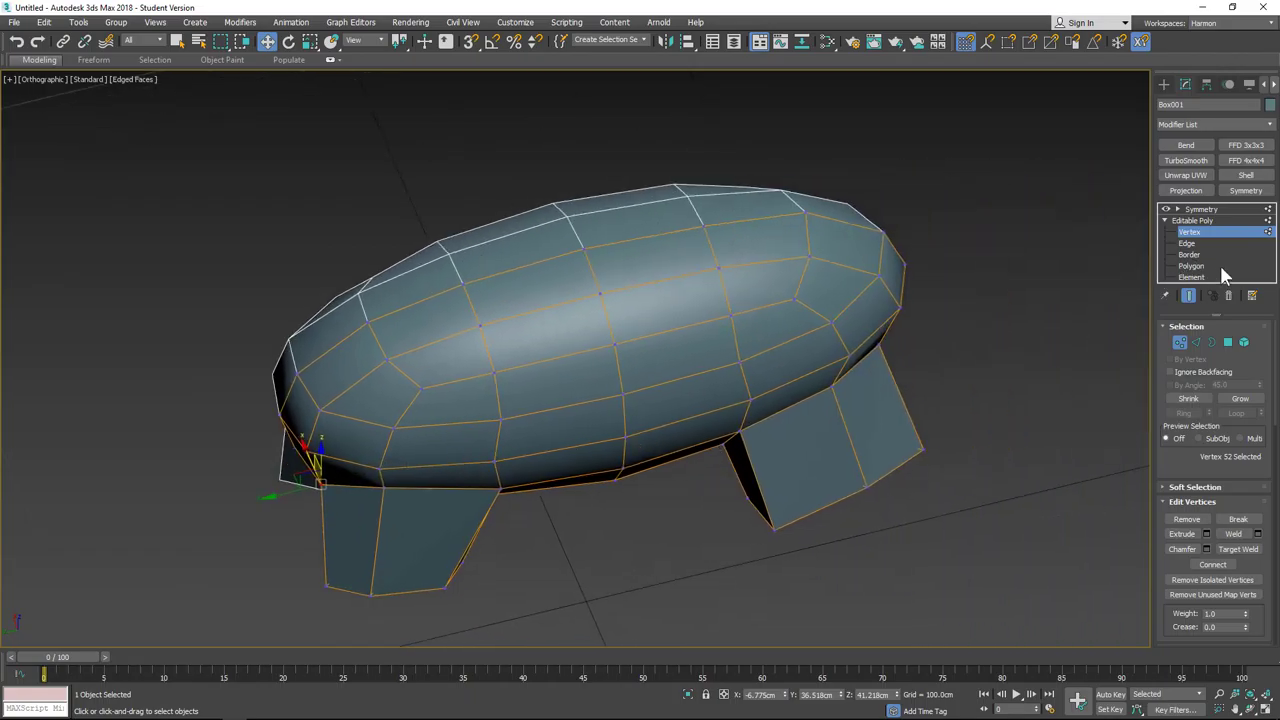
{"action": "left_click", "coordinate": [1224, 342]}
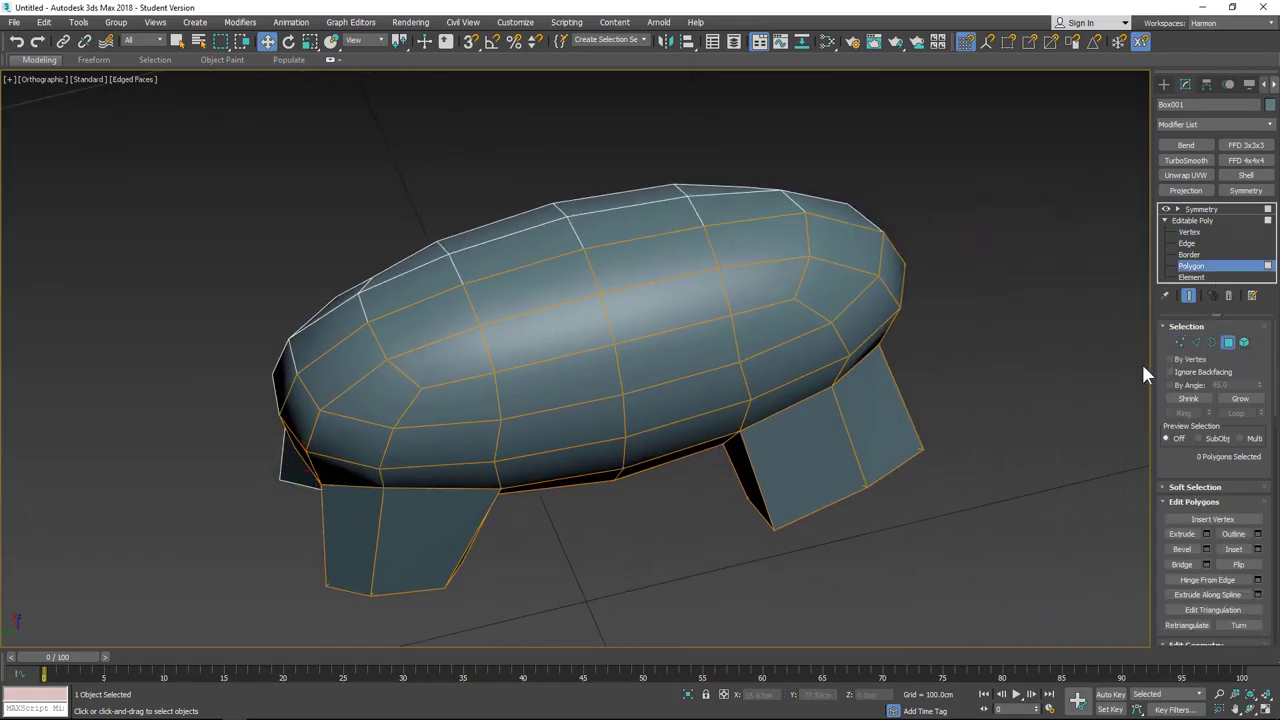
{"action": "key", "text": "ctrl+a"}
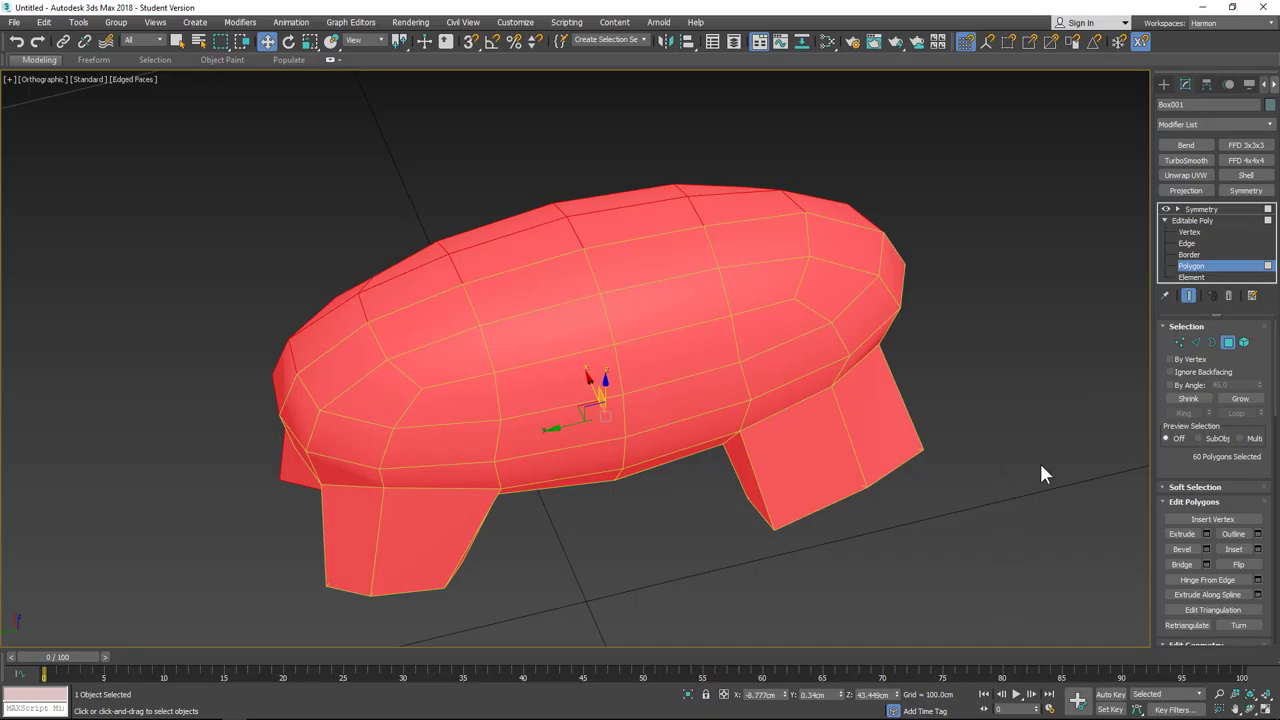
{"action": "middle_click_drag", "start_coordinate": [950, 522], "coordinate": [615, 426], "text": "alt"}
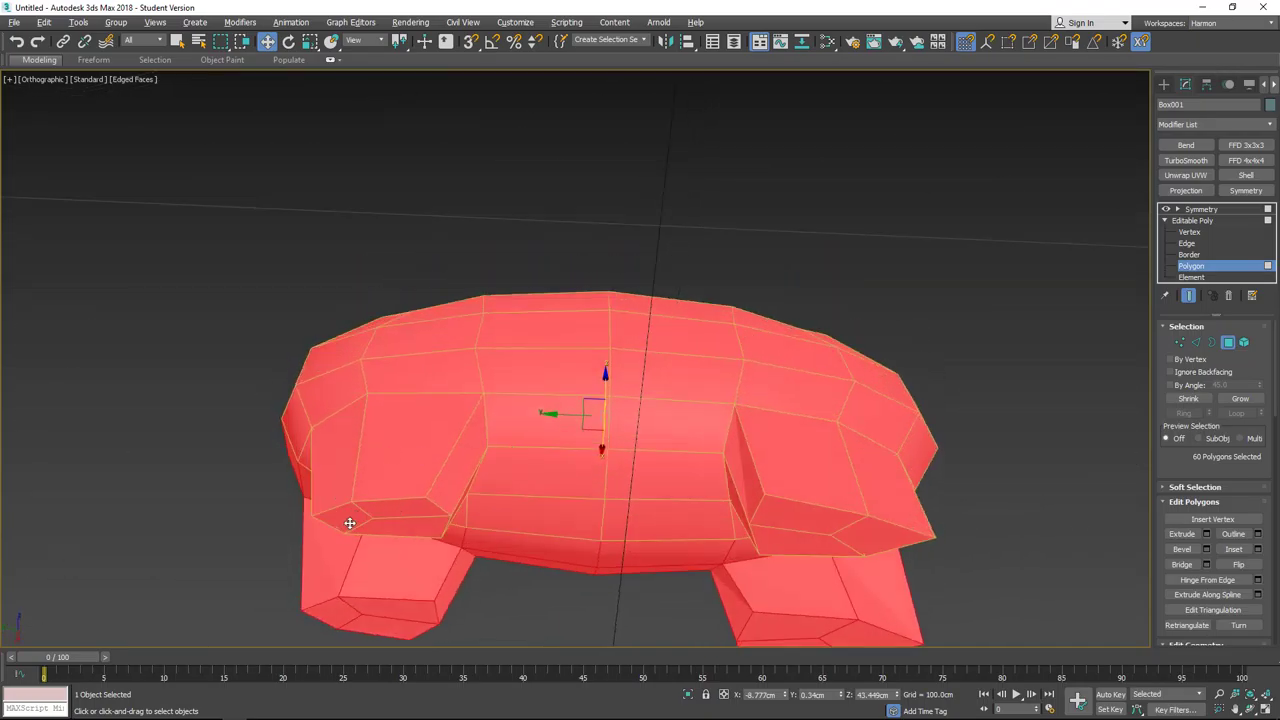
{"action": "left_click", "coordinate": [350, 523], "text": "alt"}
{"action": "left_click", "coordinate": [386, 506], "text": "alt"}
{"action": "left_click", "coordinate": [397, 524], "text": "alt"}
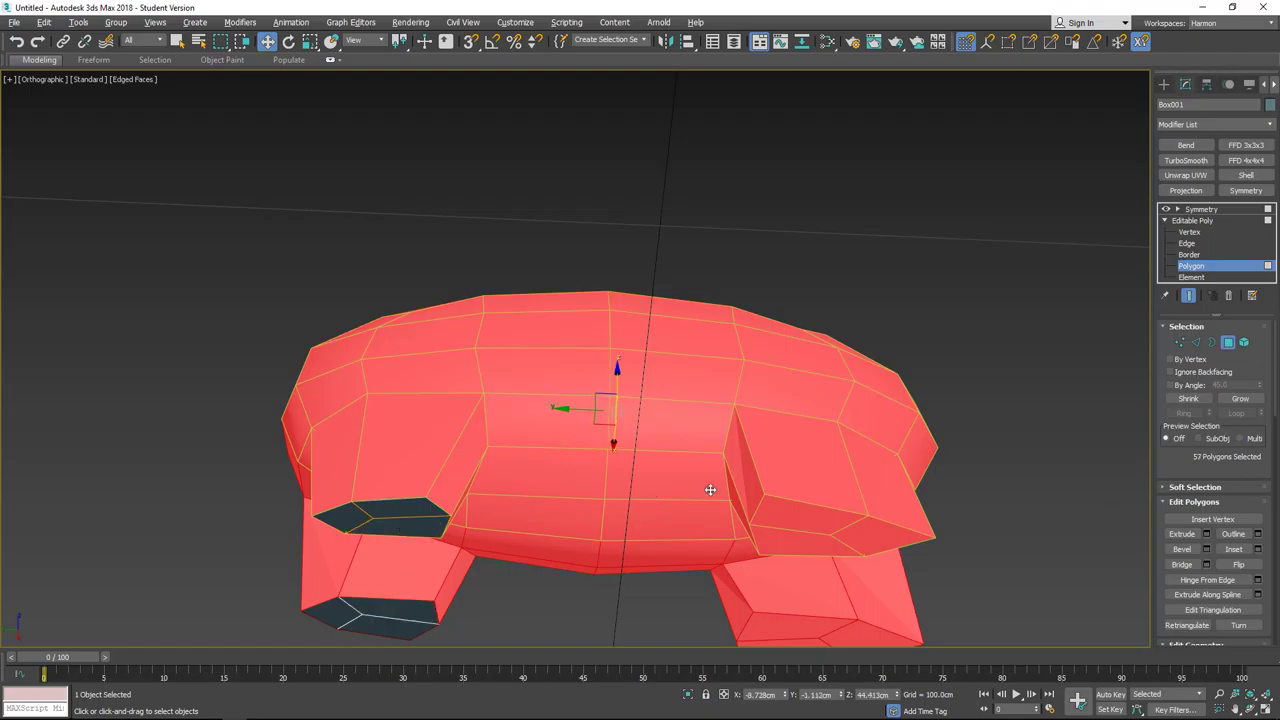
{"action": "left_click", "coordinate": [817, 527], "text": "alt"}
{"action": "left_click", "coordinate": [857, 537], "text": "alt"}
{"action": "left_click", "coordinate": [808, 551], "text": "alt"}
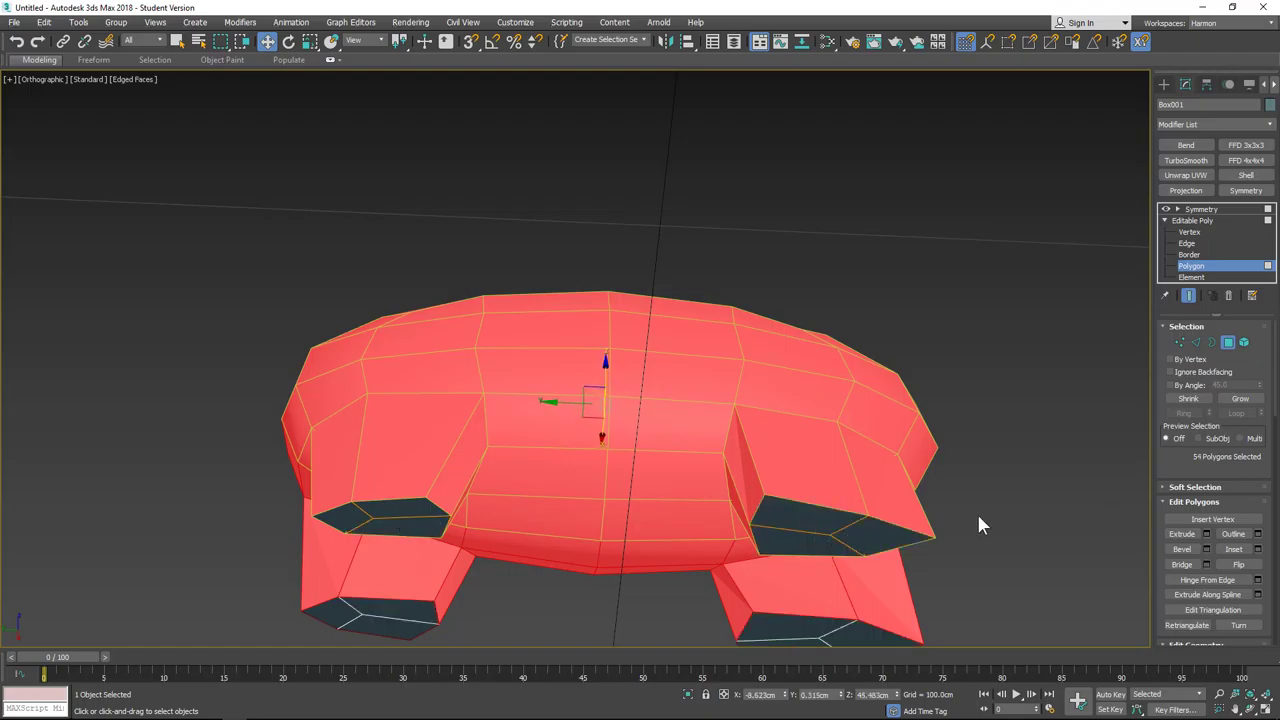
Step: Clear the smoothing groups of the selected body and leg polygons, assign them one shared smoothing group, and deselect them
{"action": "middle_click_drag", "start_coordinate": [978, 525], "coordinate": [968, 440]}
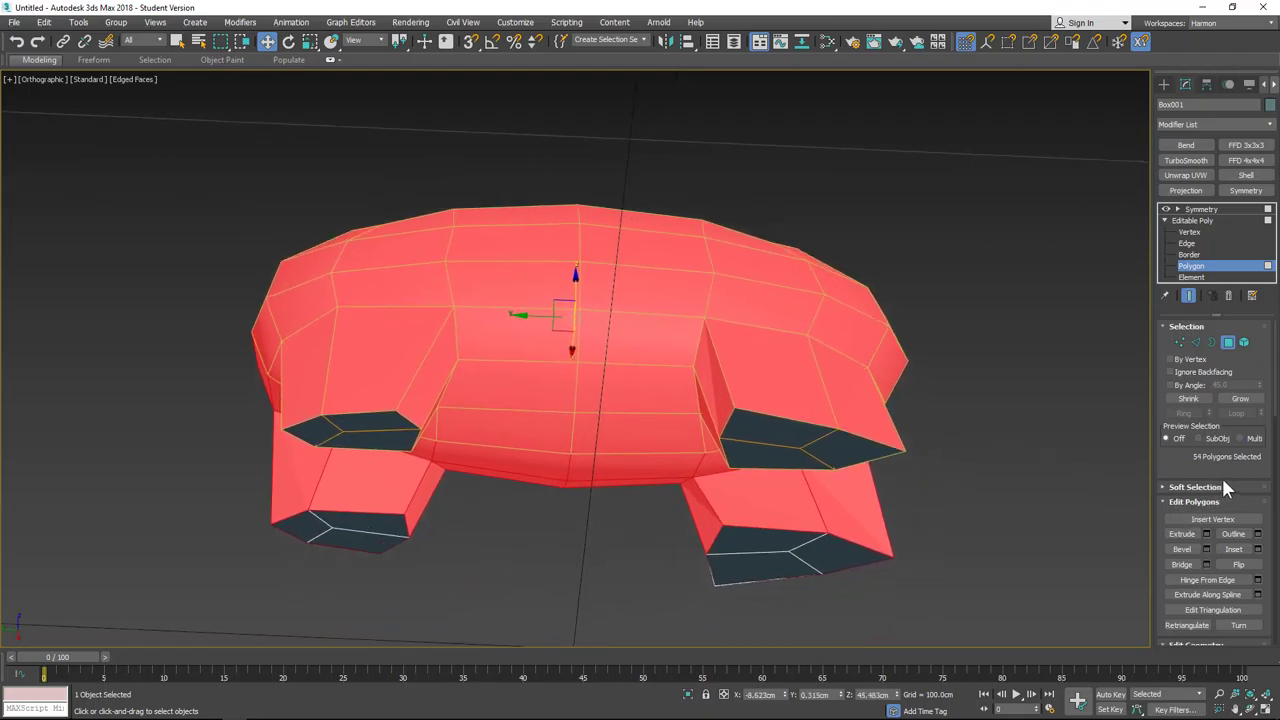
{"action": "scroll", "coordinate": [1236, 470], "scroll_direction": "down", "scroll_amount": 10}
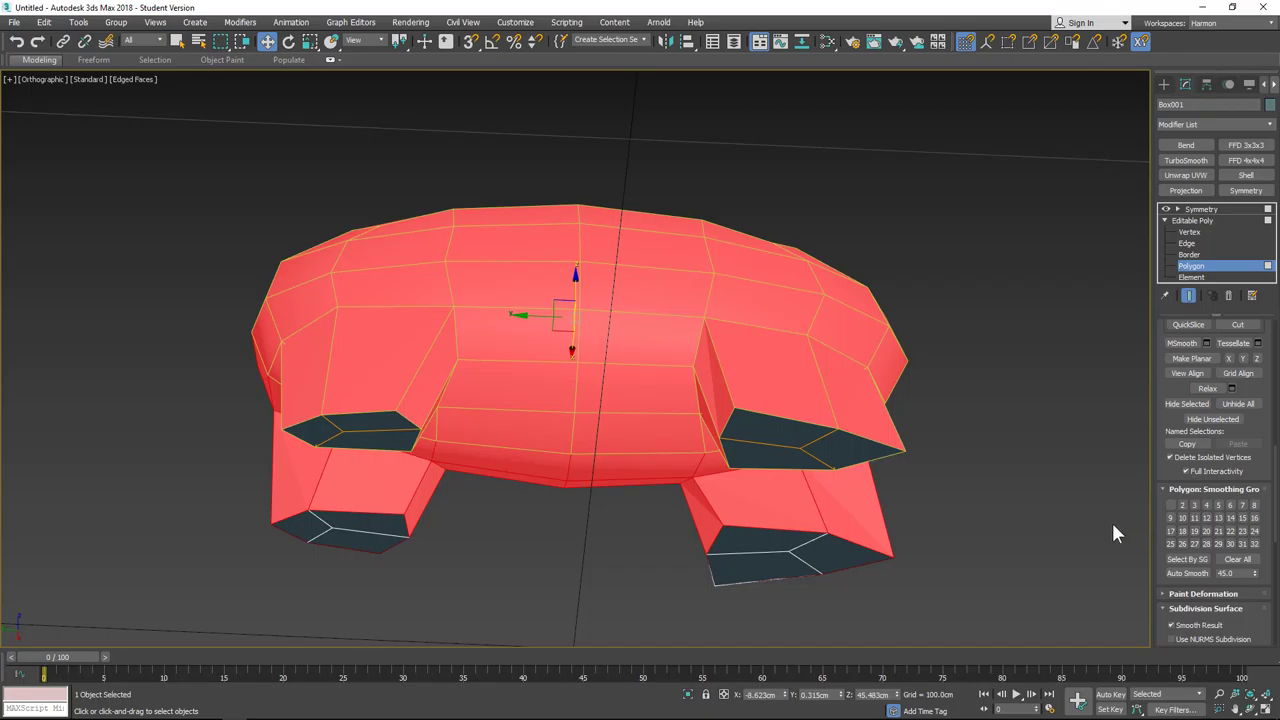
{"action": "left_click", "coordinate": [1233, 561]}
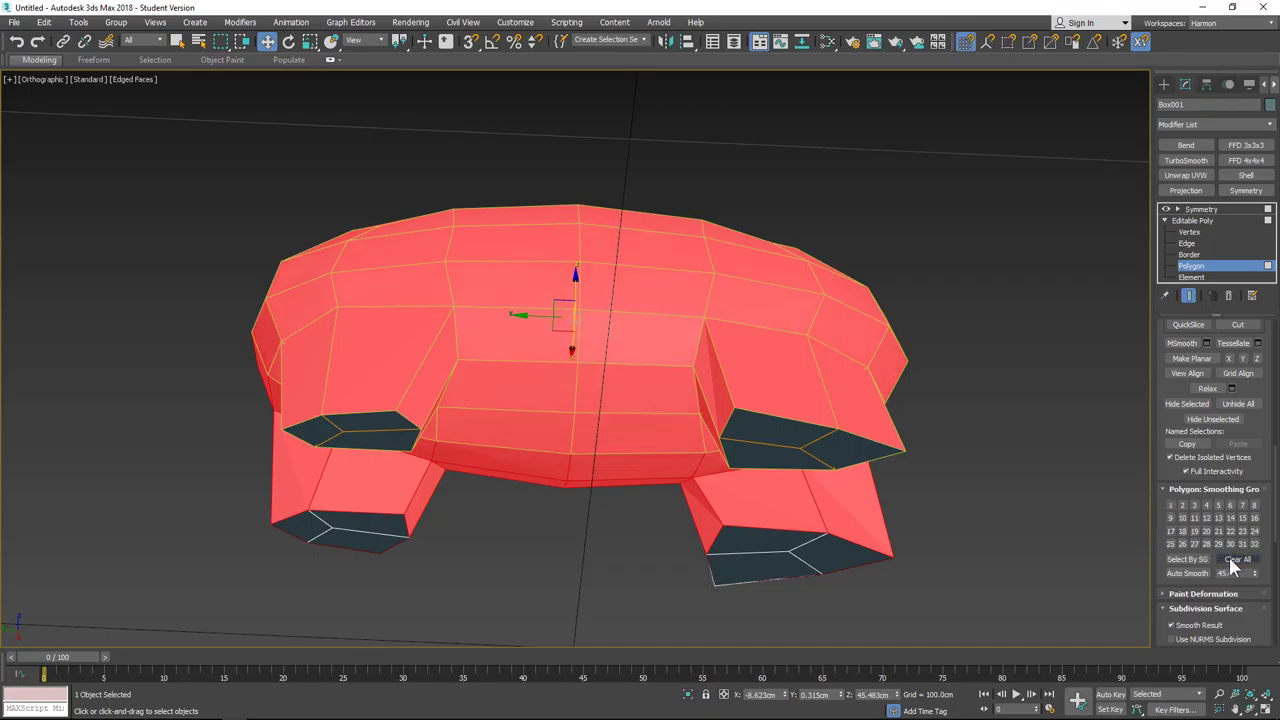
{"action": "left_click", "coordinate": [1180, 518]}
{"action": "left_click", "coordinate": [1029, 506]}
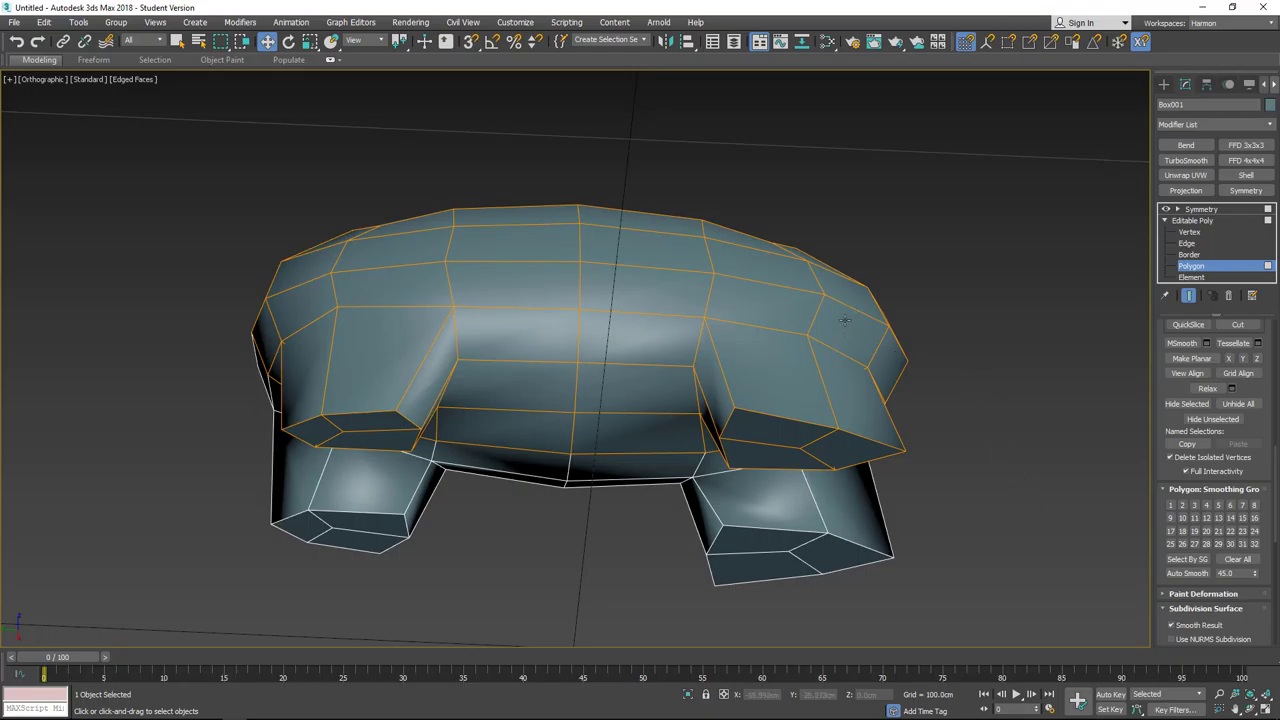
Step: In the Left view, window-select the leg-end polygons and scale them down to narrow both leg ends, shifting the front one toward mid-body
{"action": "middle_click_drag", "start_coordinate": [707, 174], "coordinate": [757, 235], "text": "alt"}
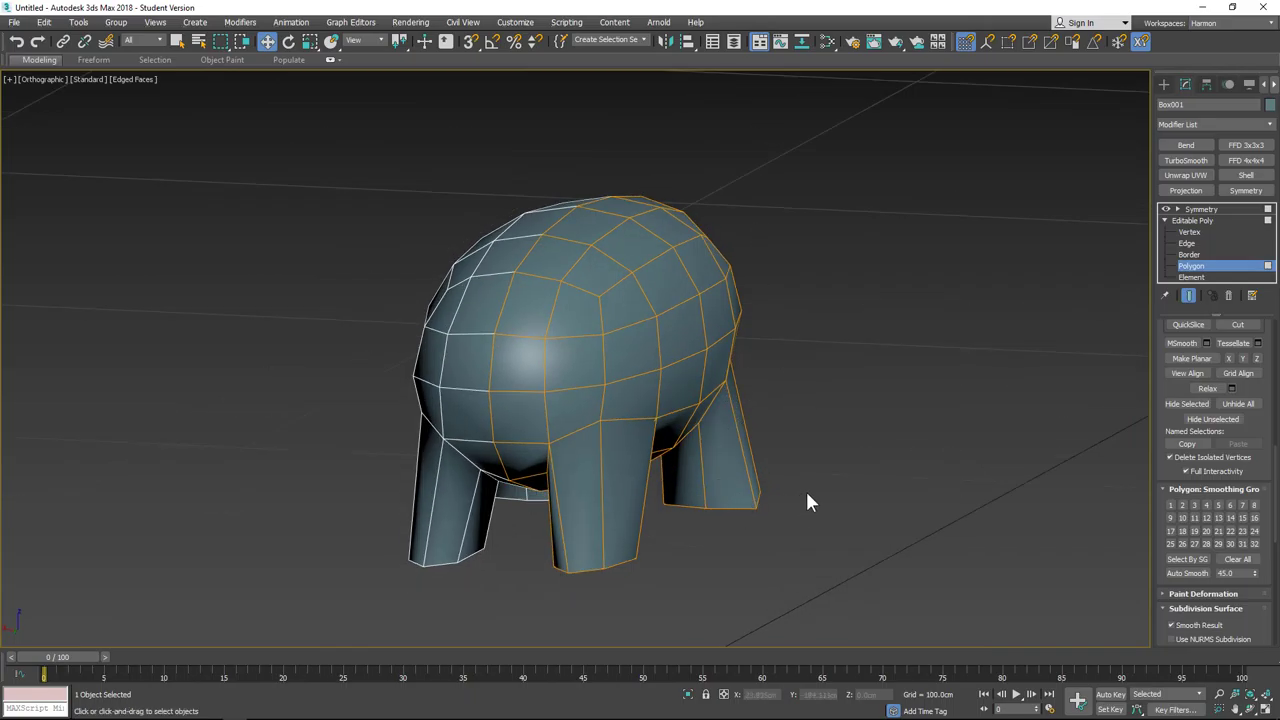
{"action": "key", "text": "f"}
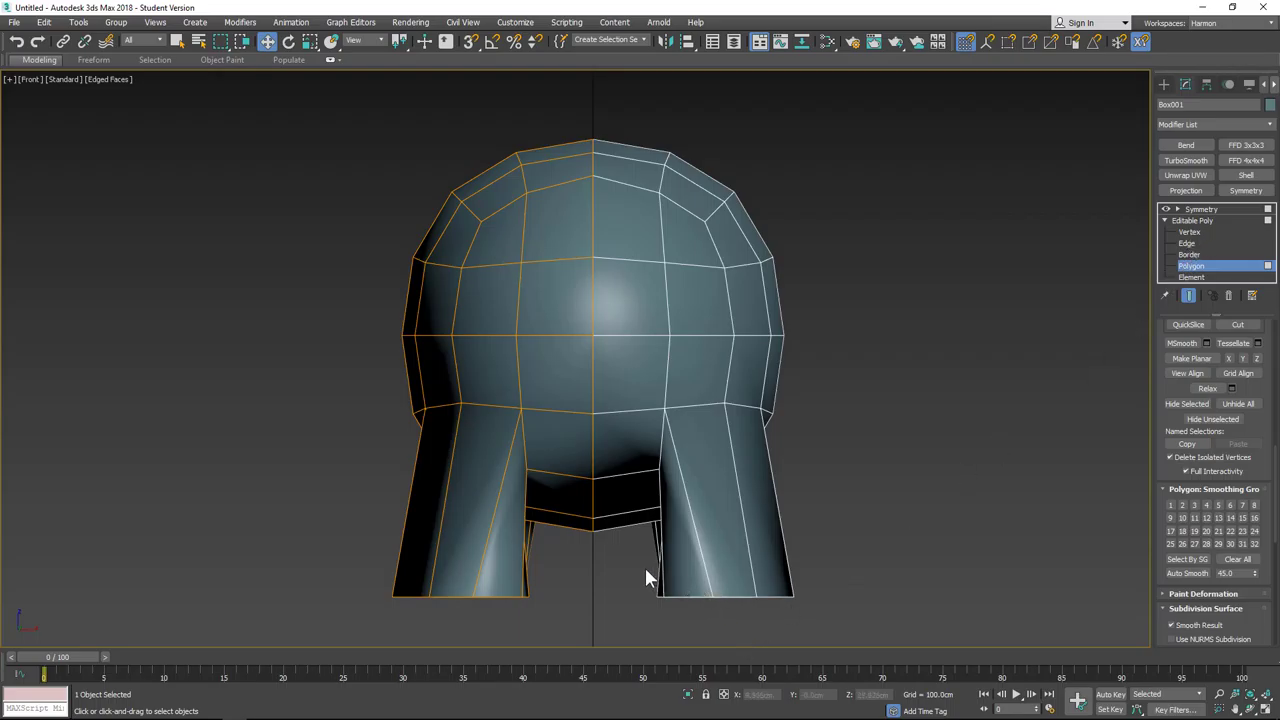
{"action": "key", "text": "l"}
{"action": "middle_click_drag", "start_coordinate": [629, 399], "coordinate": [754, 431]}
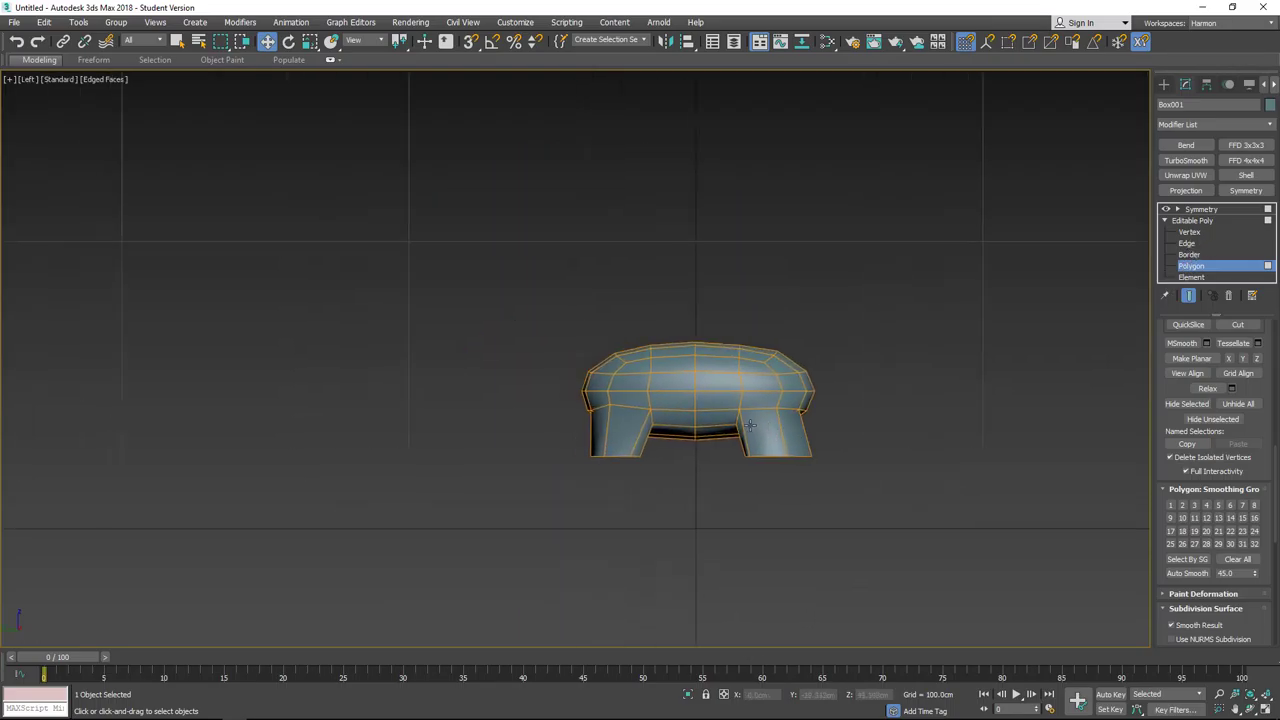
{"action": "scroll", "coordinate": [769, 404], "scroll_direction": "up", "scroll_amount": 3}
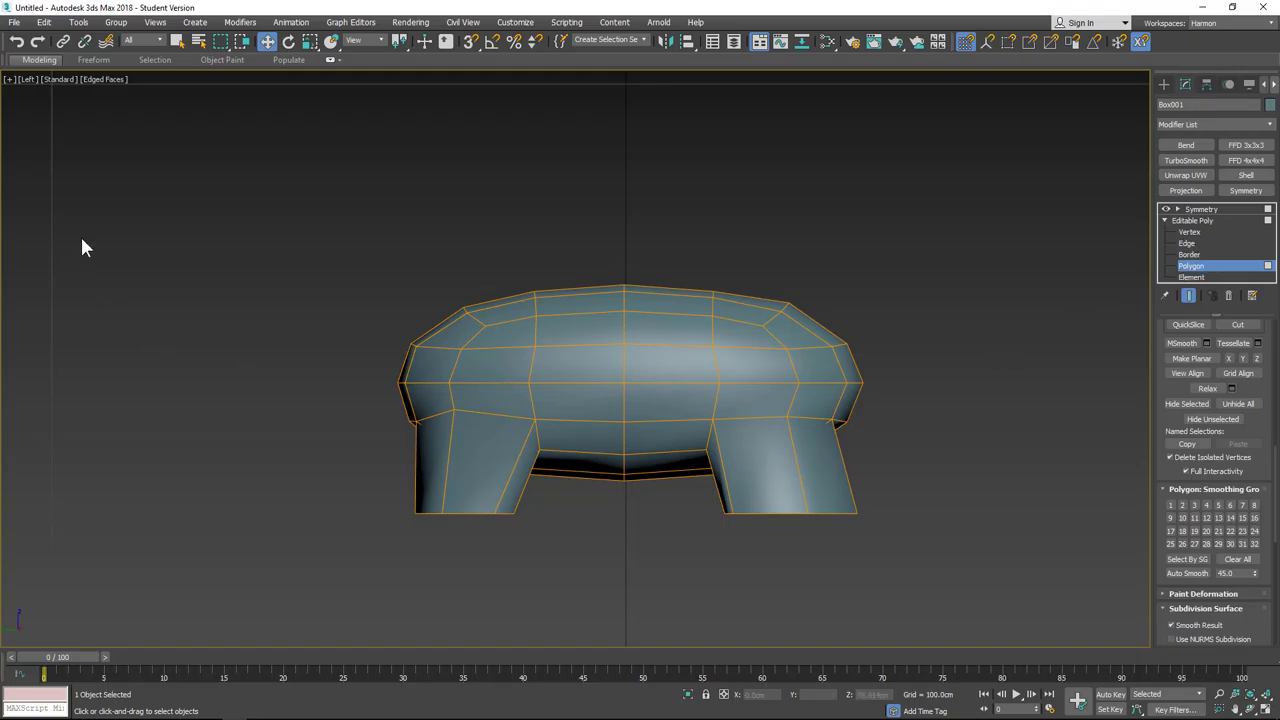
{"action": "left_click", "coordinate": [240, 44]}
{"action": "left_click_drag", "start_coordinate": [335, 495], "coordinate": [662, 532]}
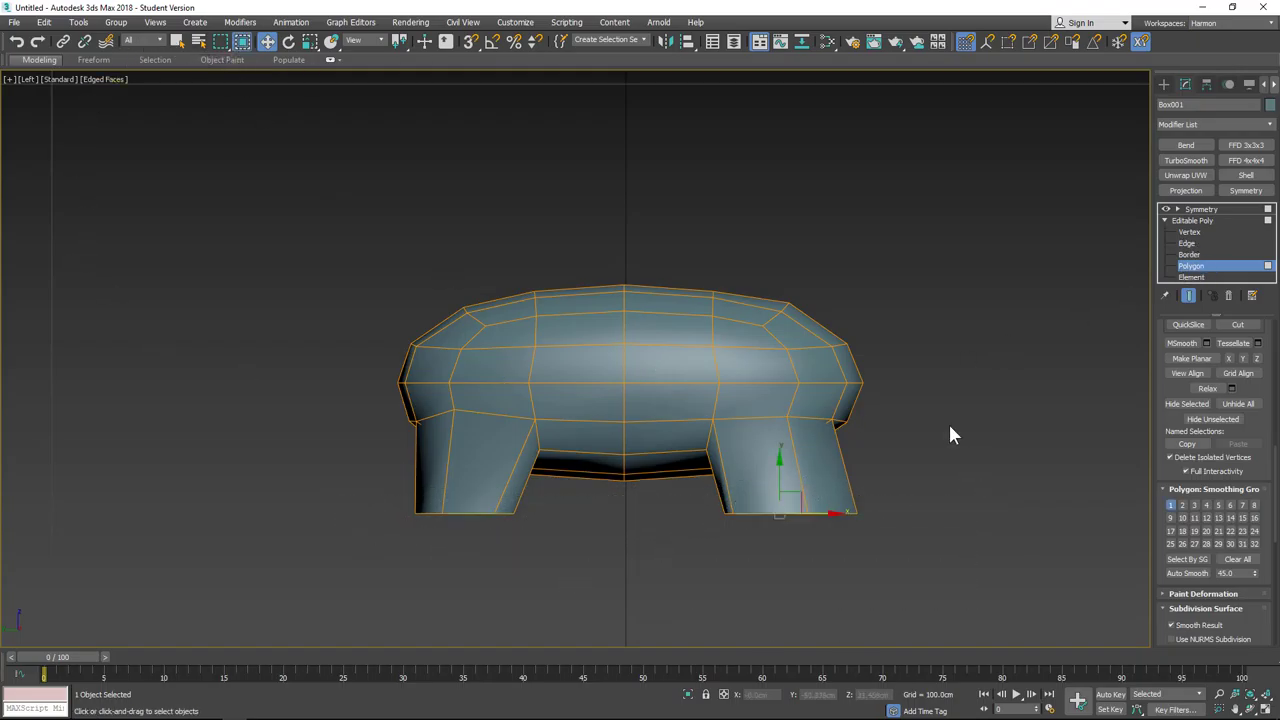
{"action": "key", "text": "q"}
{"action": "mouse_move", "coordinate": [779, 505]}
{"action": "left_mouse_down"}
{"action": "mouse_move", "coordinate": [779, 537]}
{"action": "mouse_move", "coordinate": [772, 522]}
{"action": "mouse_move", "coordinate": [827, 514]}
{"action": "mouse_move", "coordinate": [791, 517]}
{"action": "left_mouse_up"}
{"action": "key", "text": "w"}
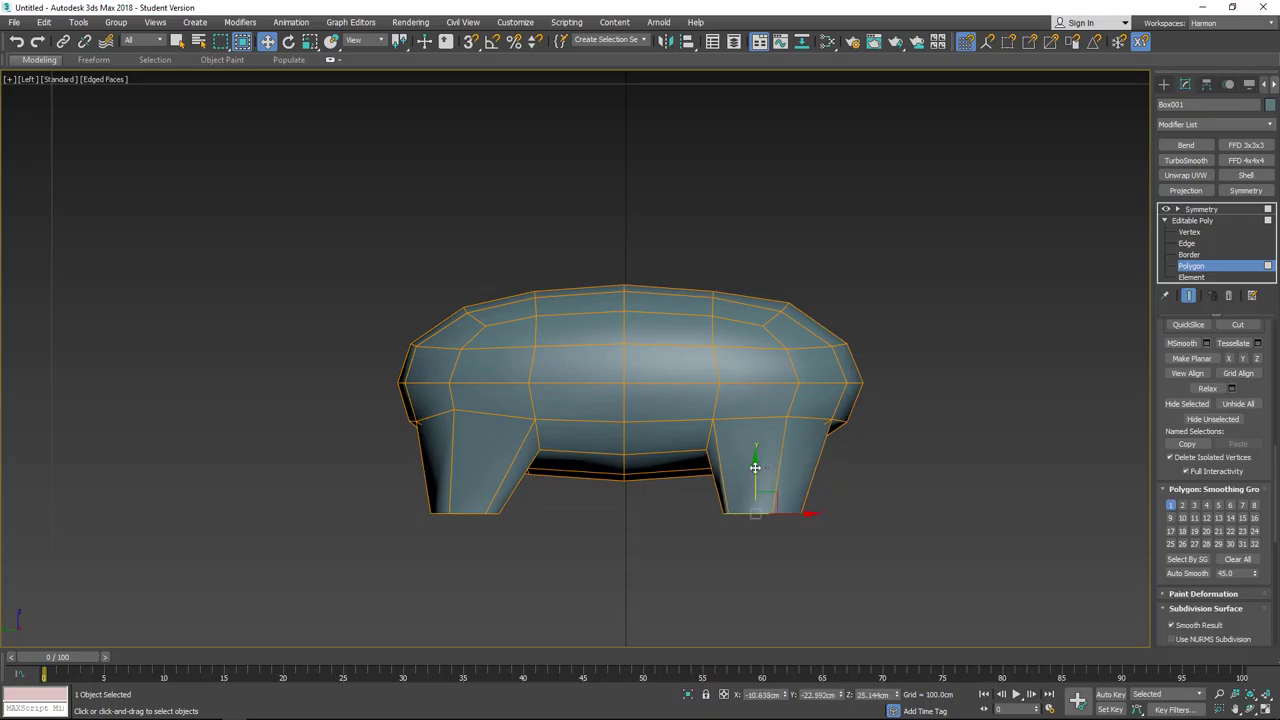
Step: Raise the front leg's end and shift it slightly rearward, and move the rear leg's end forward toward the body's middle
{"action": "left_click_drag", "start_coordinate": [756, 467], "coordinate": [755, 449]}
{"action": "left_click_drag", "start_coordinate": [811, 499], "coordinate": [798, 495]}
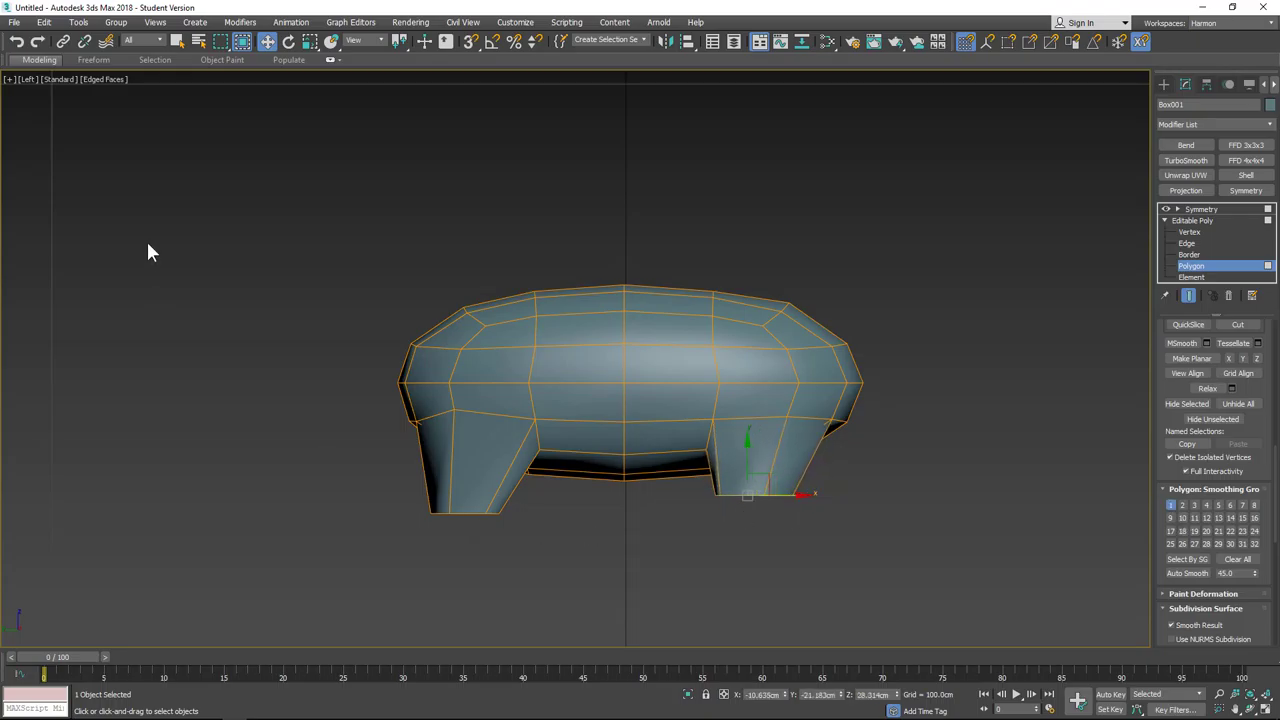
{"action": "left_click_drag", "start_coordinate": [544, 552], "coordinate": [376, 481]}
{"action": "left_click_drag", "start_coordinate": [520, 514], "coordinate": [552, 514]}
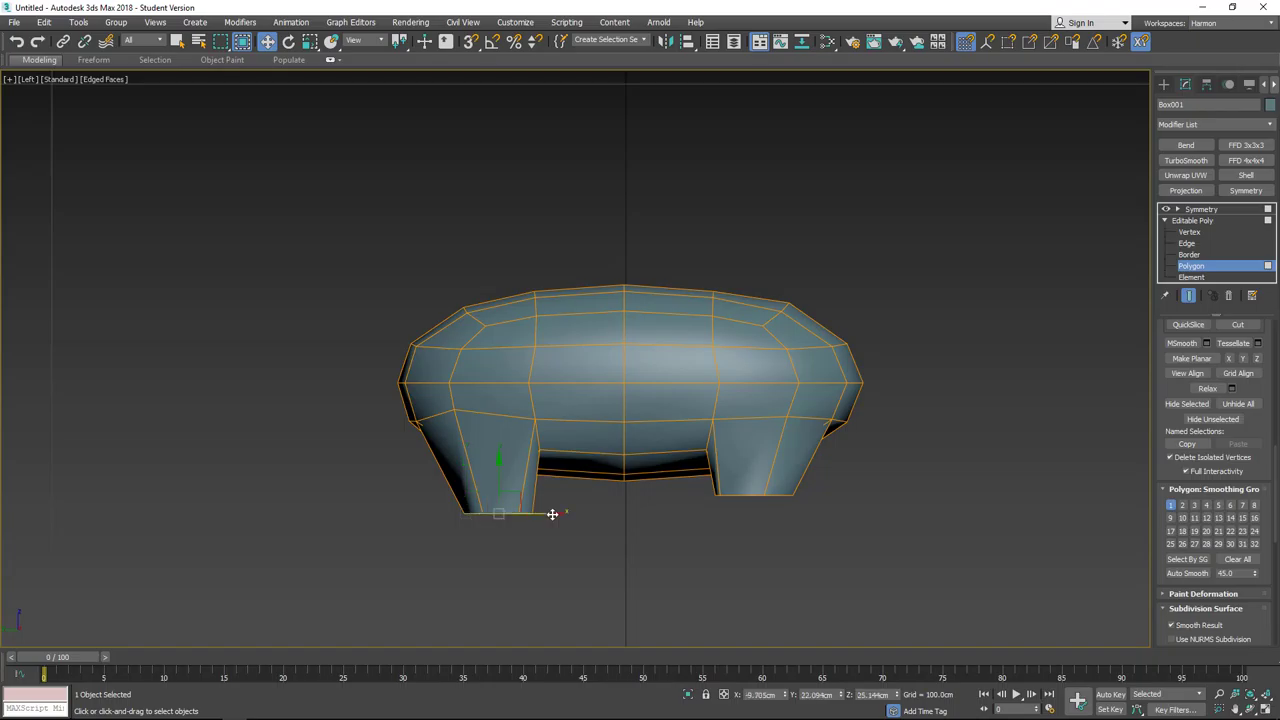
Step: Move the rear leg's front base vertex slightly rearward, the front leg's rear base vertex forward, and the front leg's middle base vertex up
{"action": "left_click", "coordinate": [1195, 232]}
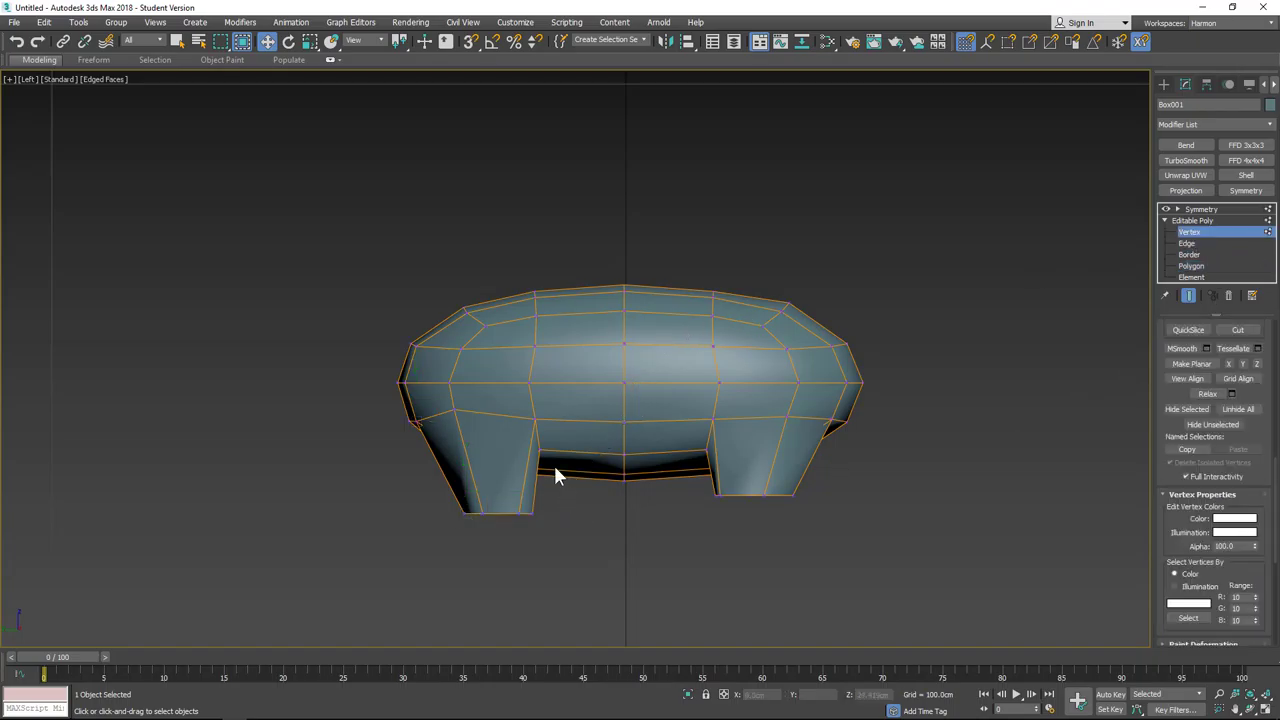
{"action": "left_click", "coordinate": [533, 421]}
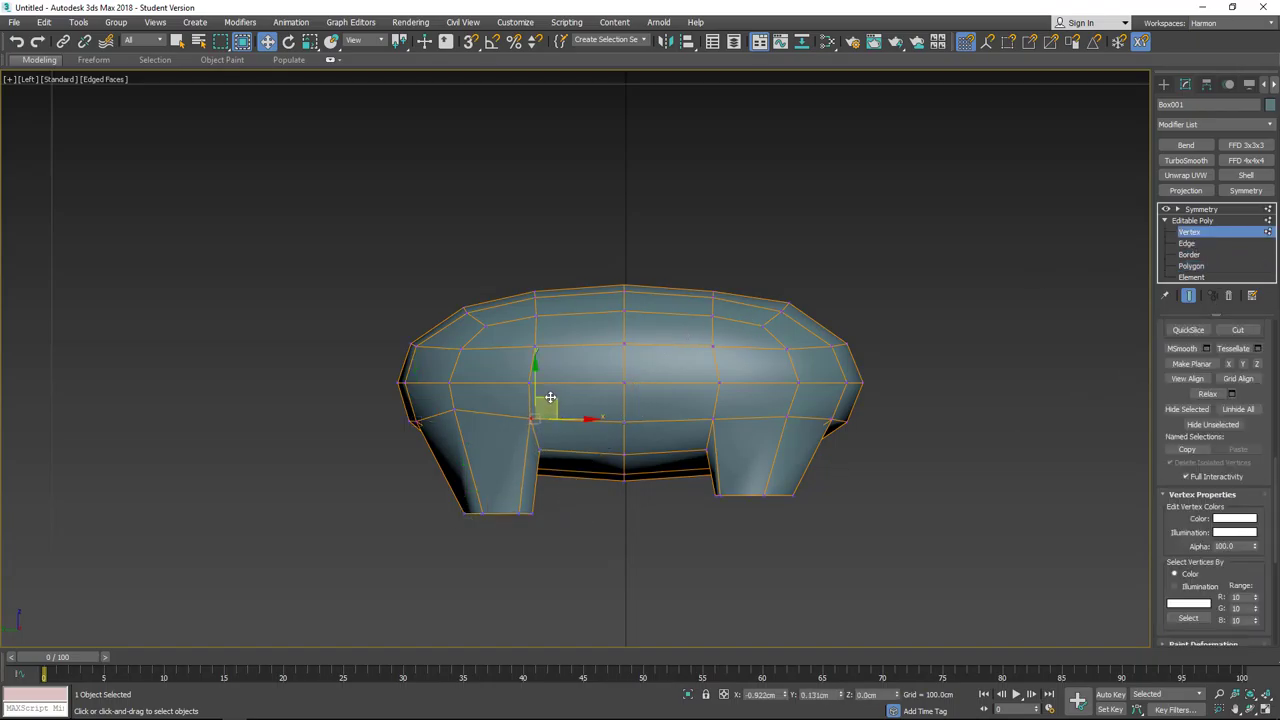
{"action": "left_click_drag", "start_coordinate": [550, 397], "coordinate": [545, 397]}
{"action": "left_click", "coordinate": [712, 420]}
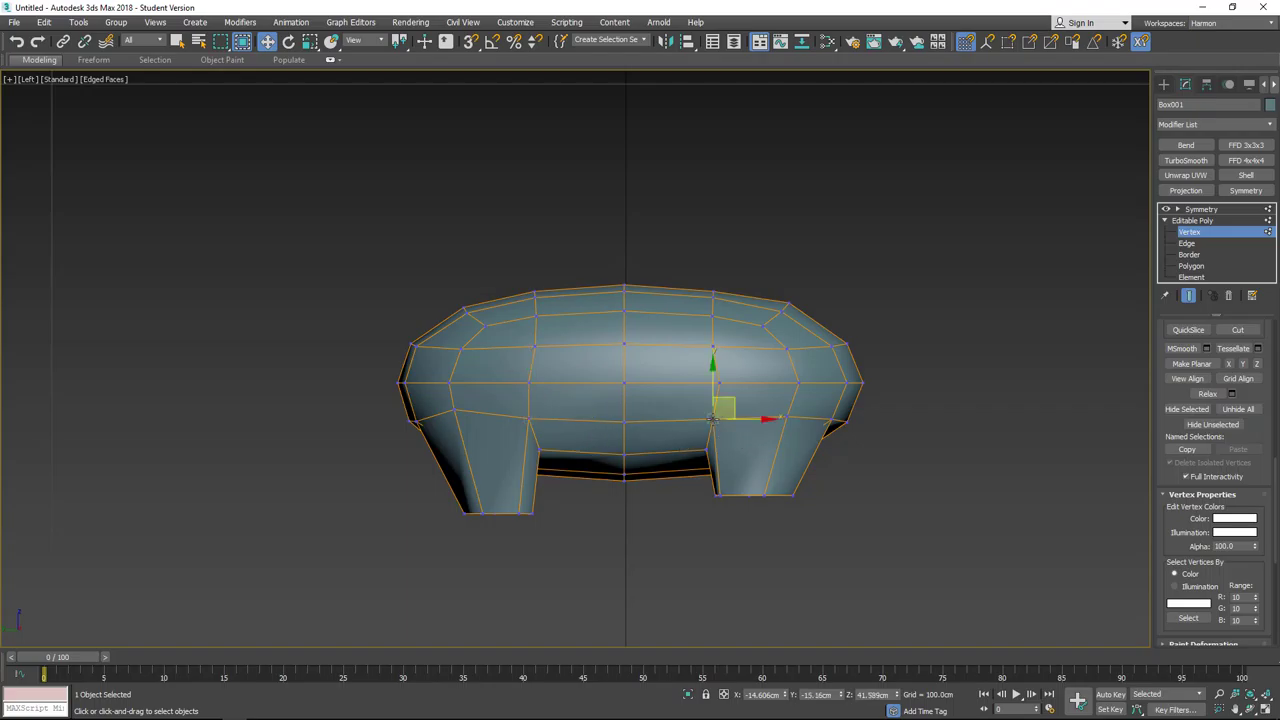
{"action": "left_click_drag", "start_coordinate": [735, 400], "coordinate": [802, 389]}
{"action": "left_click", "coordinate": [789, 417]}
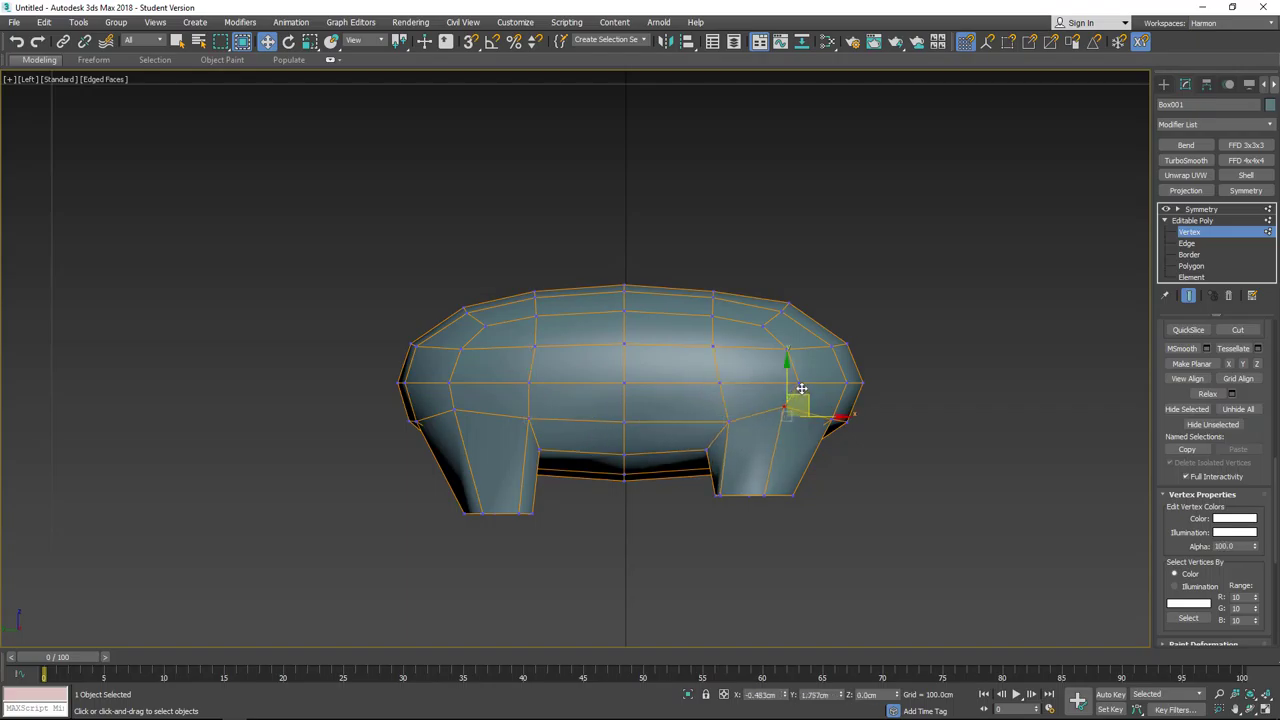
{"action": "left_click", "coordinate": [978, 540]}
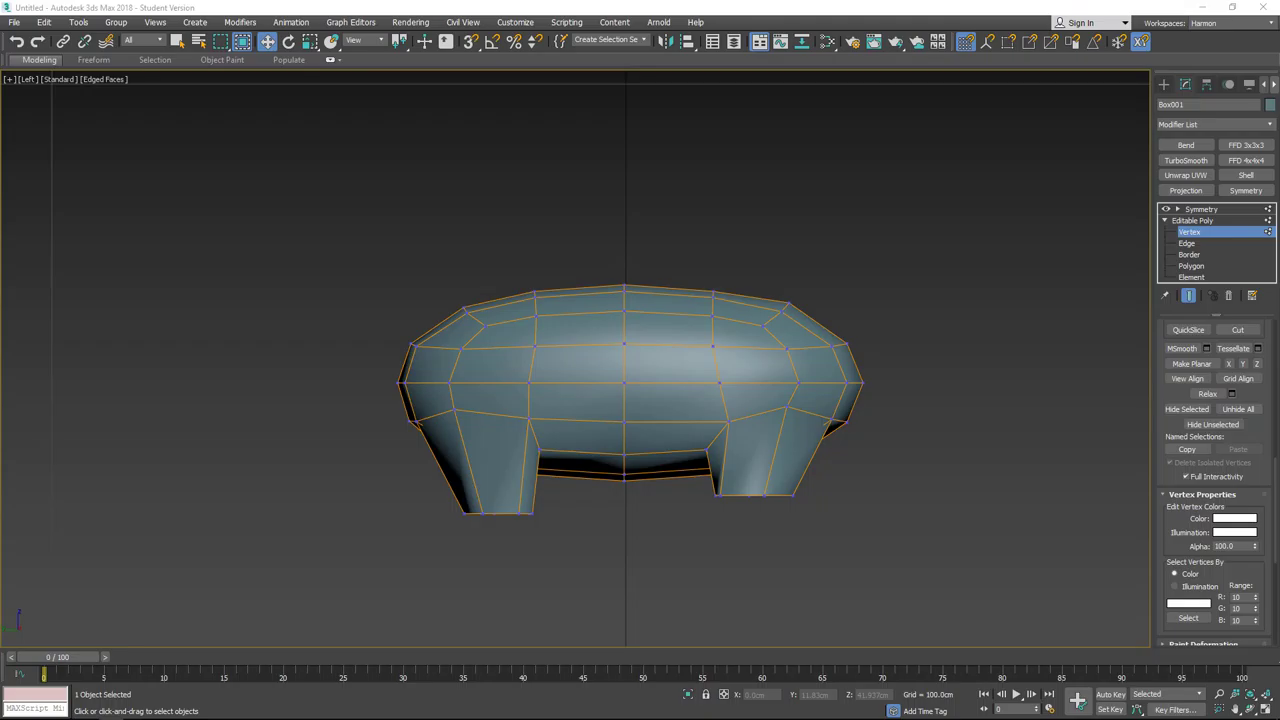
Step: Switch to the browser and examine the dog skeleton photo and the deer skeleton among its related images as leg anatomy references
{"action": "left_click_drag", "start_coordinate": [1279, 90], "coordinate": [797, 68]}
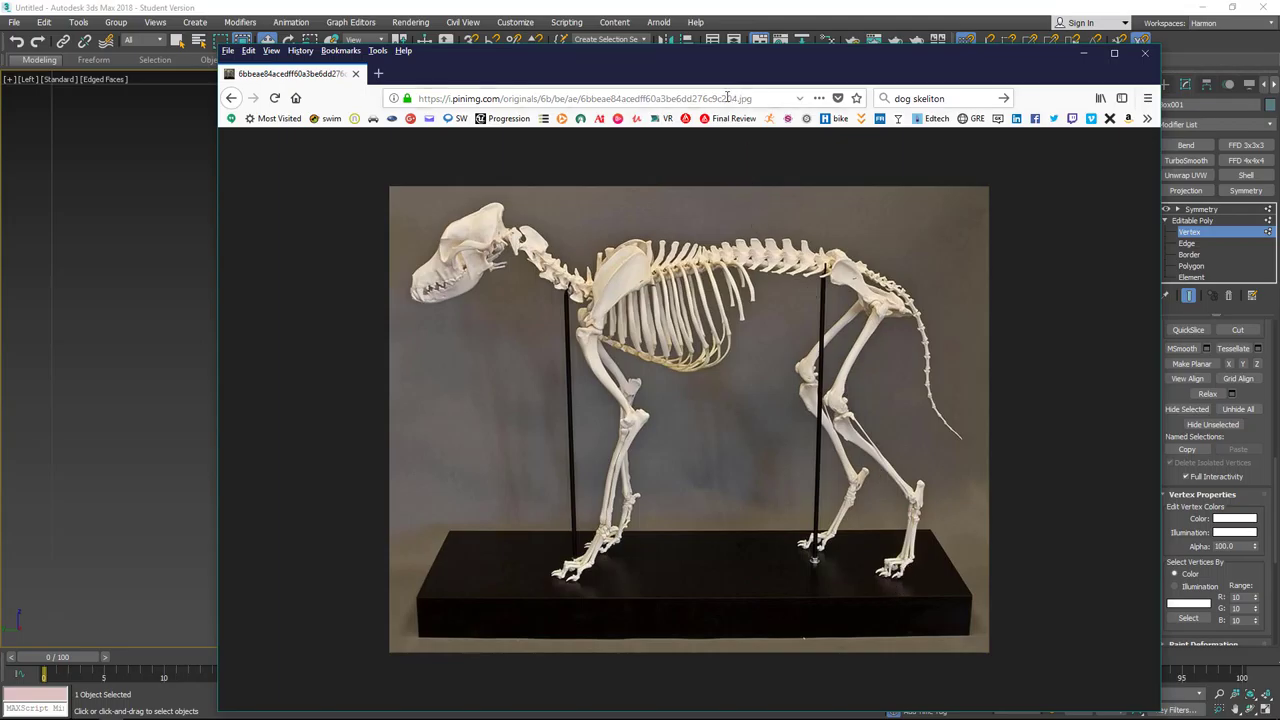
{"action": "left_click", "coordinate": [230, 97]}
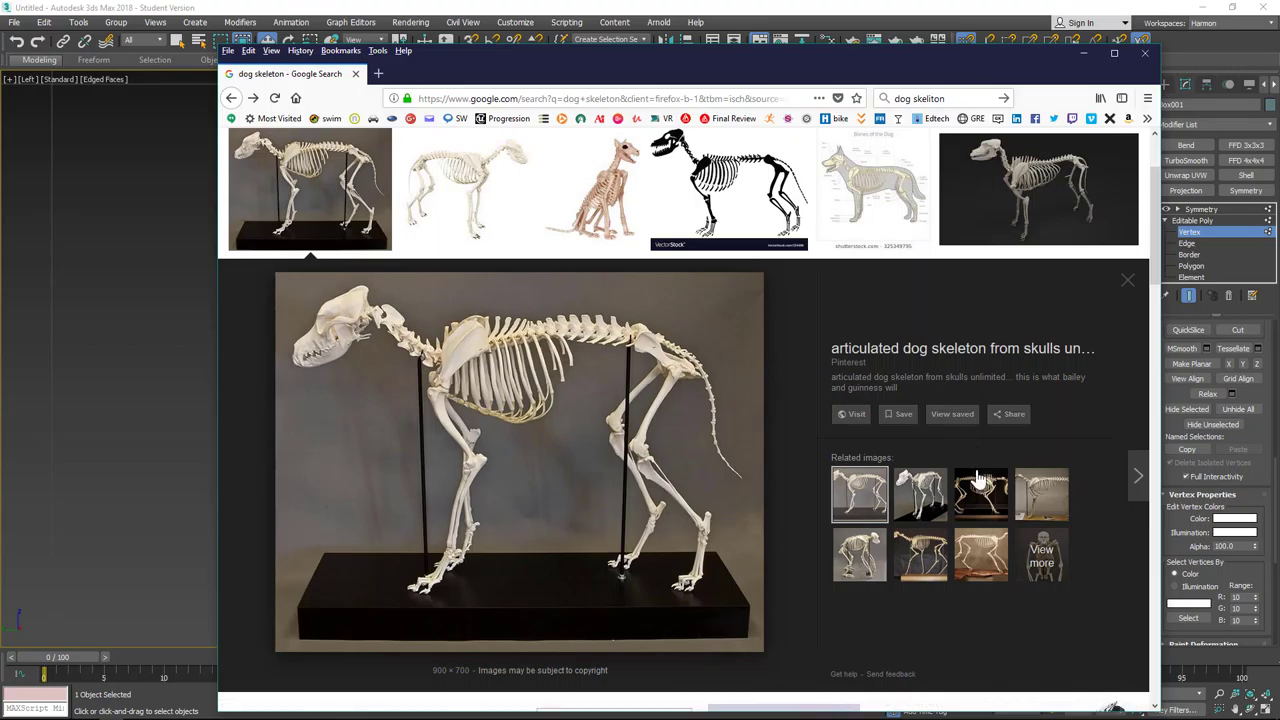
{"action": "left_click", "coordinate": [910, 578]}
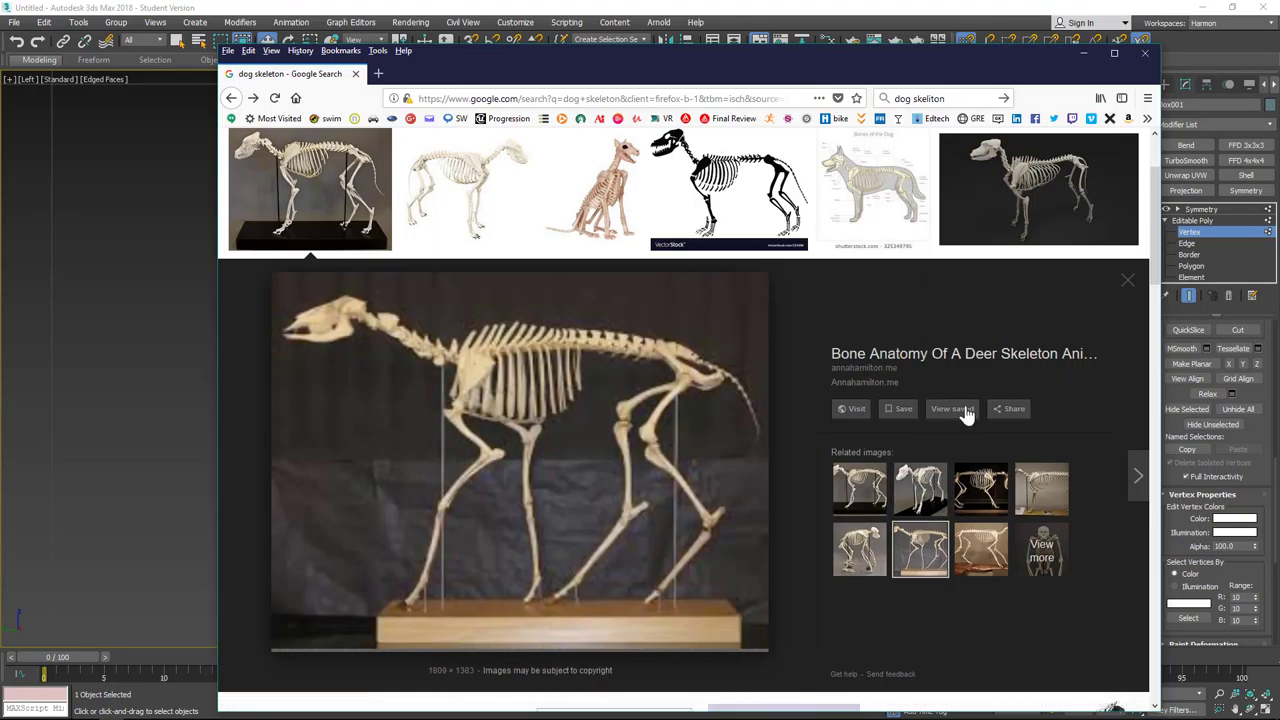
{"action": "right_click", "coordinate": [534, 441]}
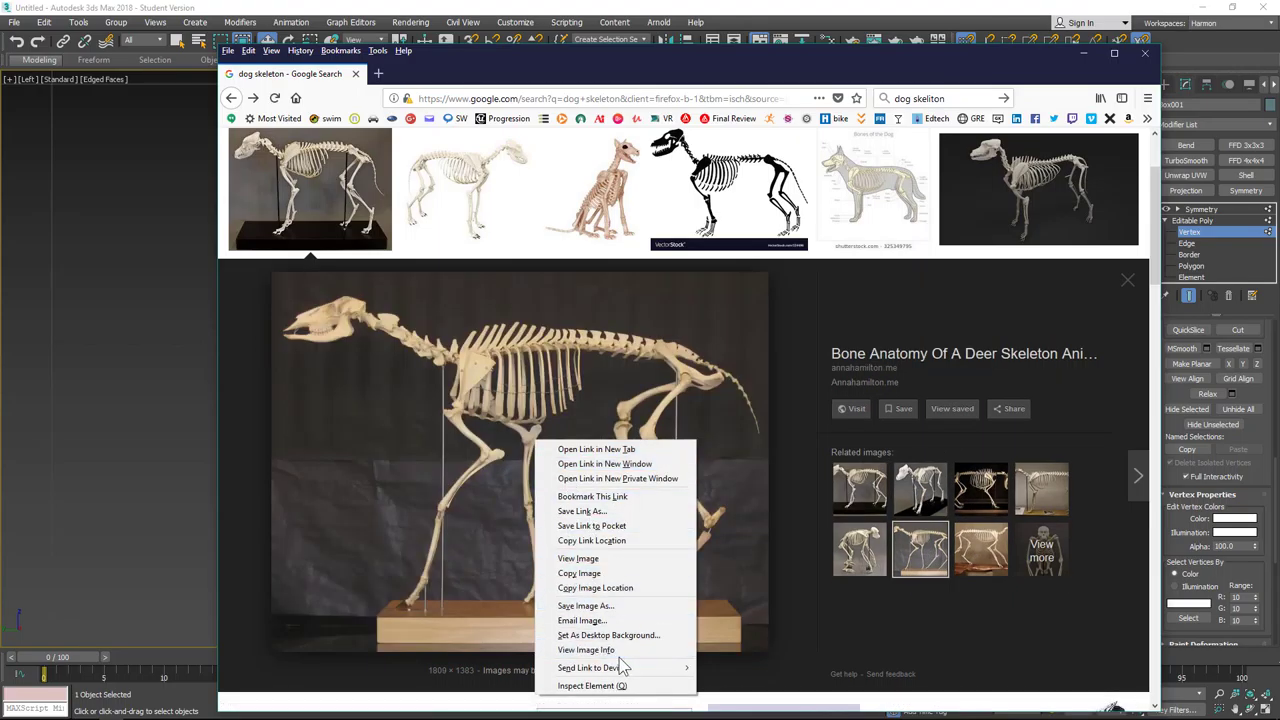
{"action": "left_click", "coordinate": [605, 560]}
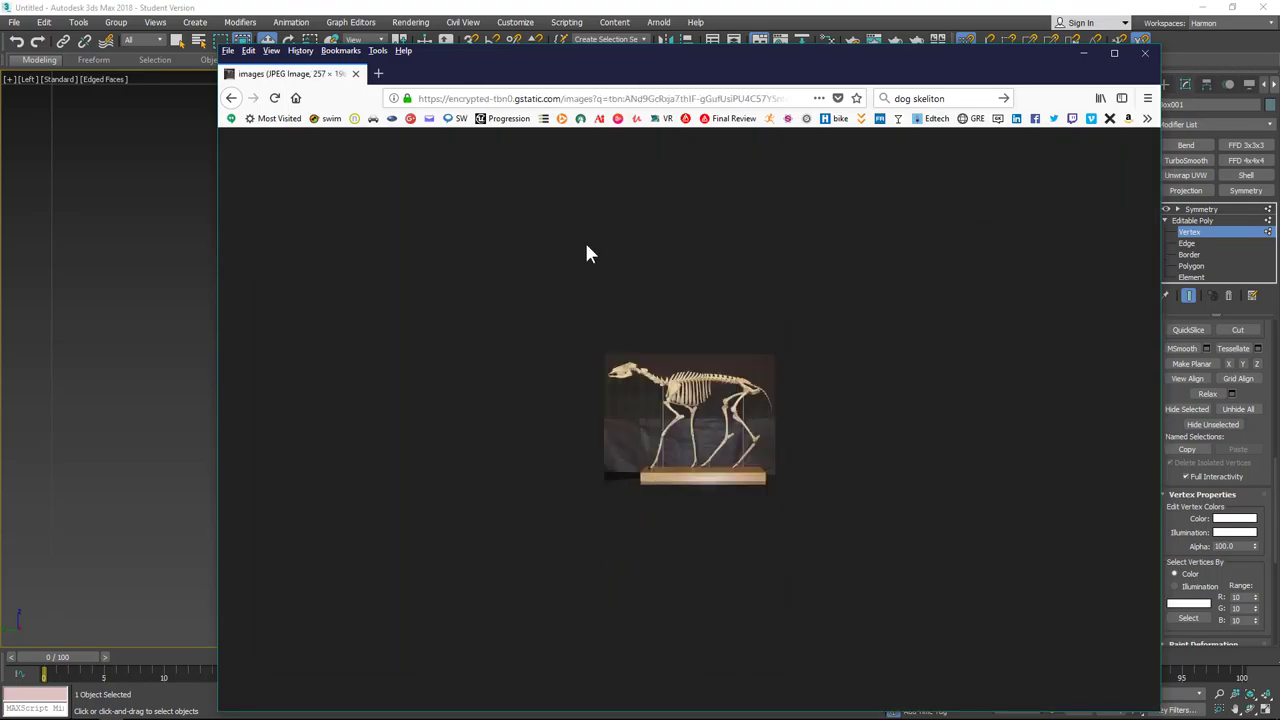
{"action": "left_click", "coordinate": [230, 99]}
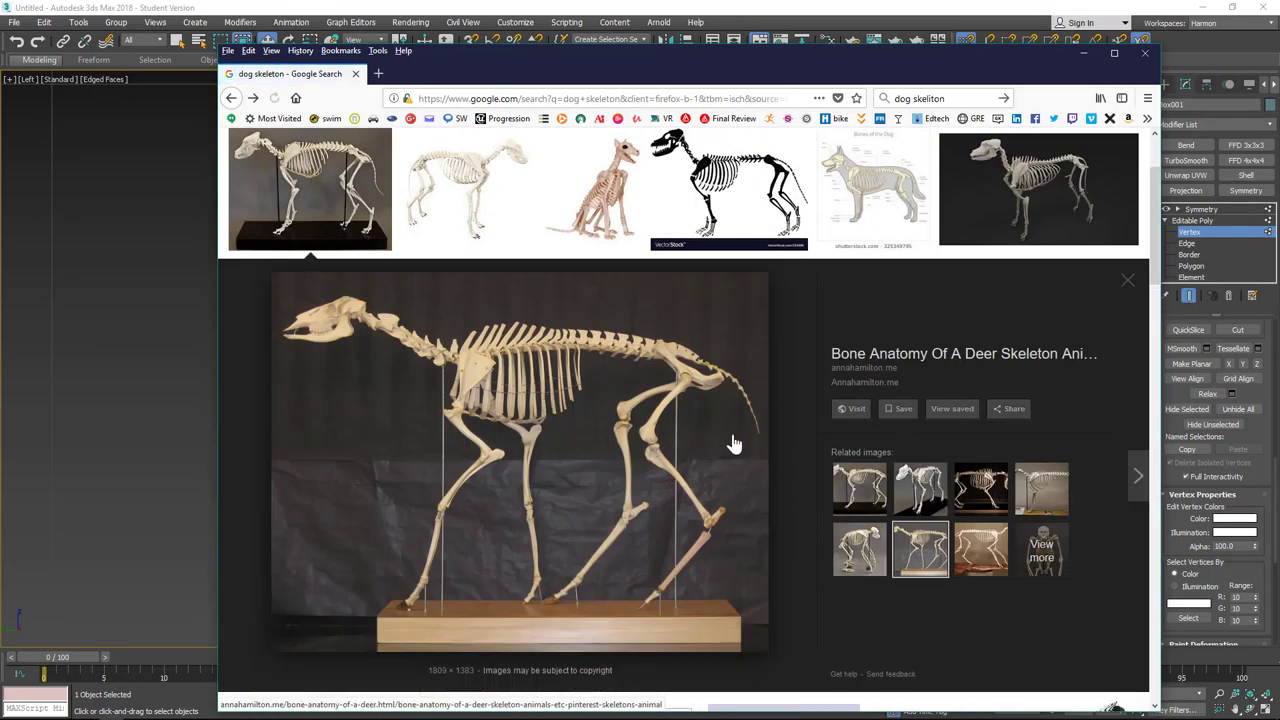
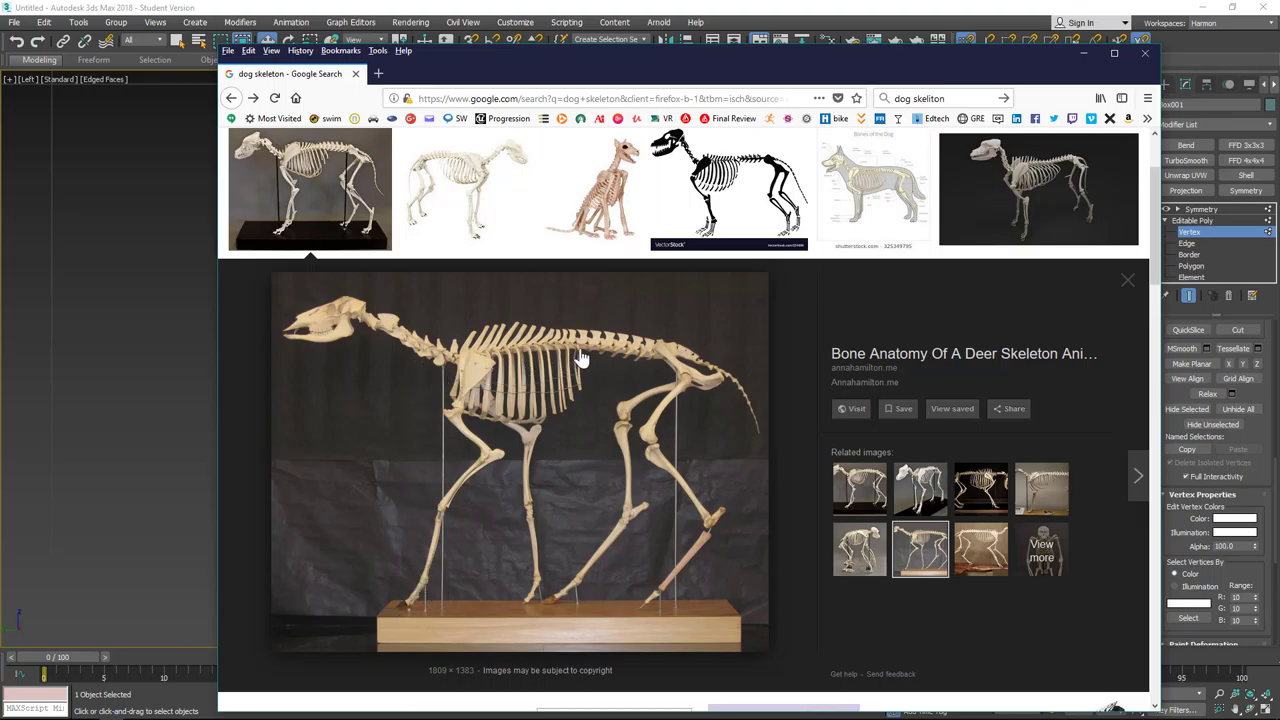
Step: Examine the chimp skeleton and the angled domestic dog skeleton among the related images, and return to 3ds Max
{"action": "left_click", "coordinate": [860, 548]}
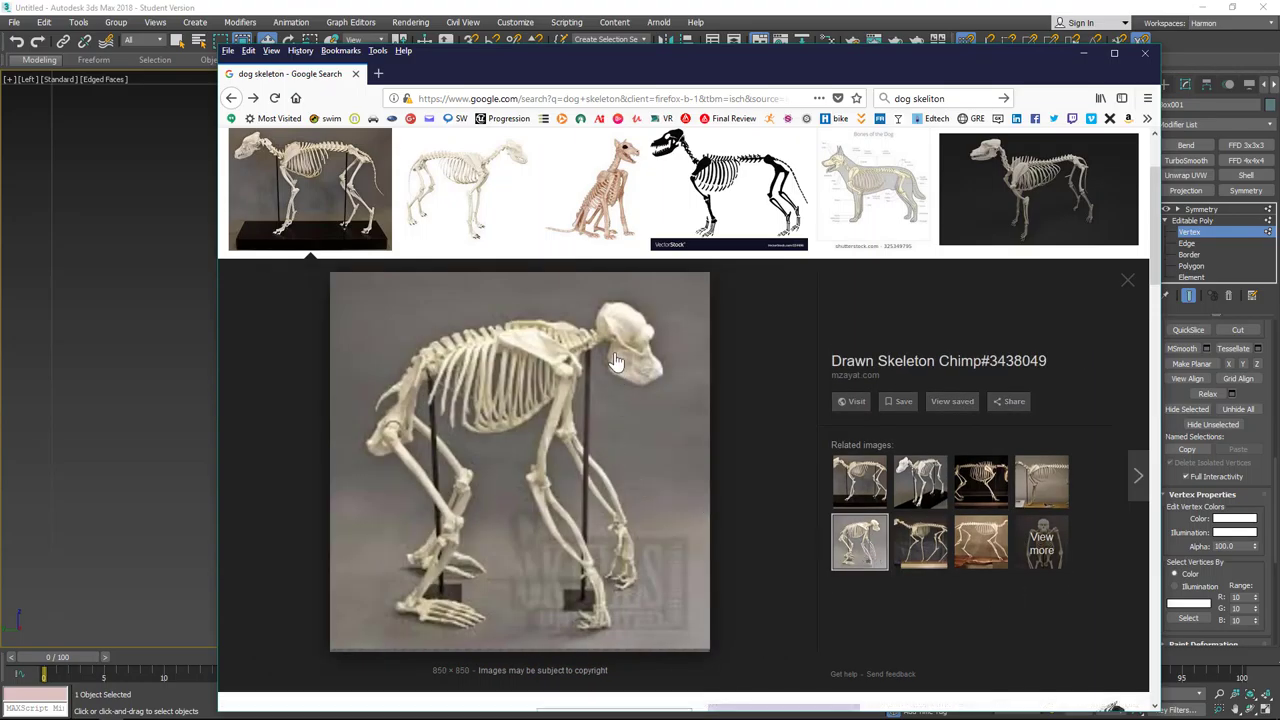
{"action": "right_click", "coordinate": [573, 519]}
{"action": "left_click", "coordinate": [774, 567]}
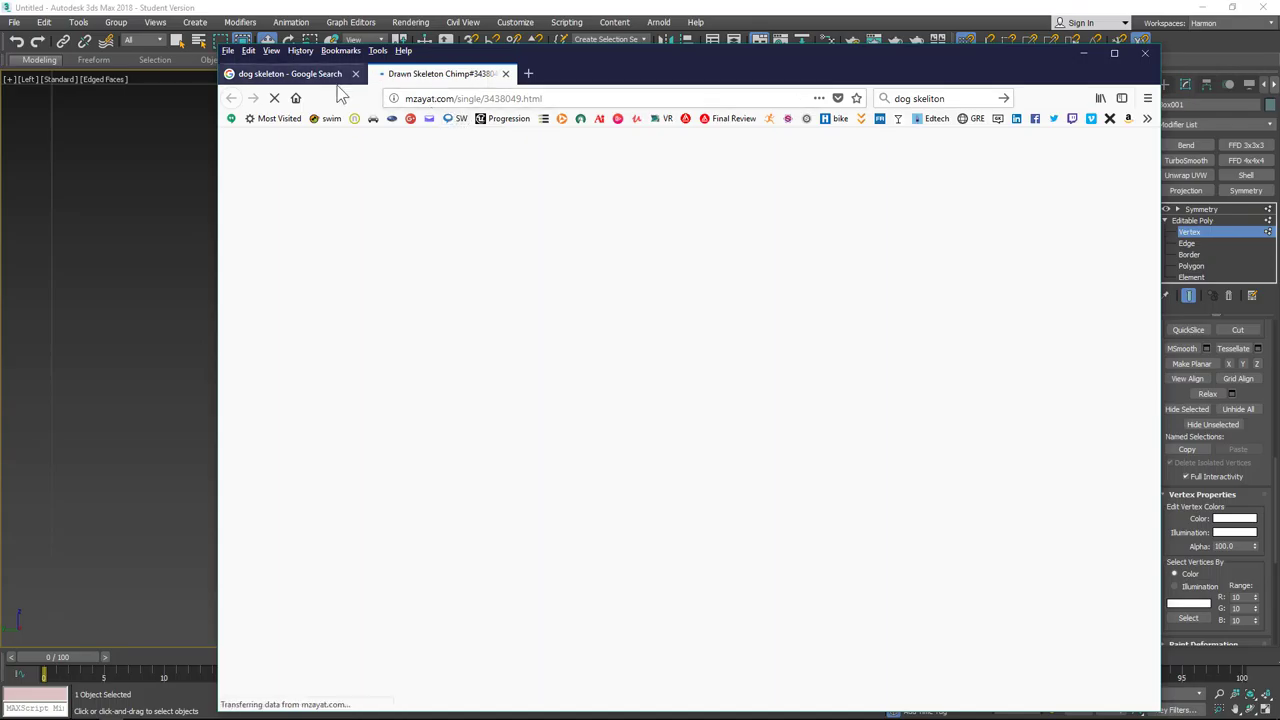
{"action": "left_click", "coordinate": [506, 74]}
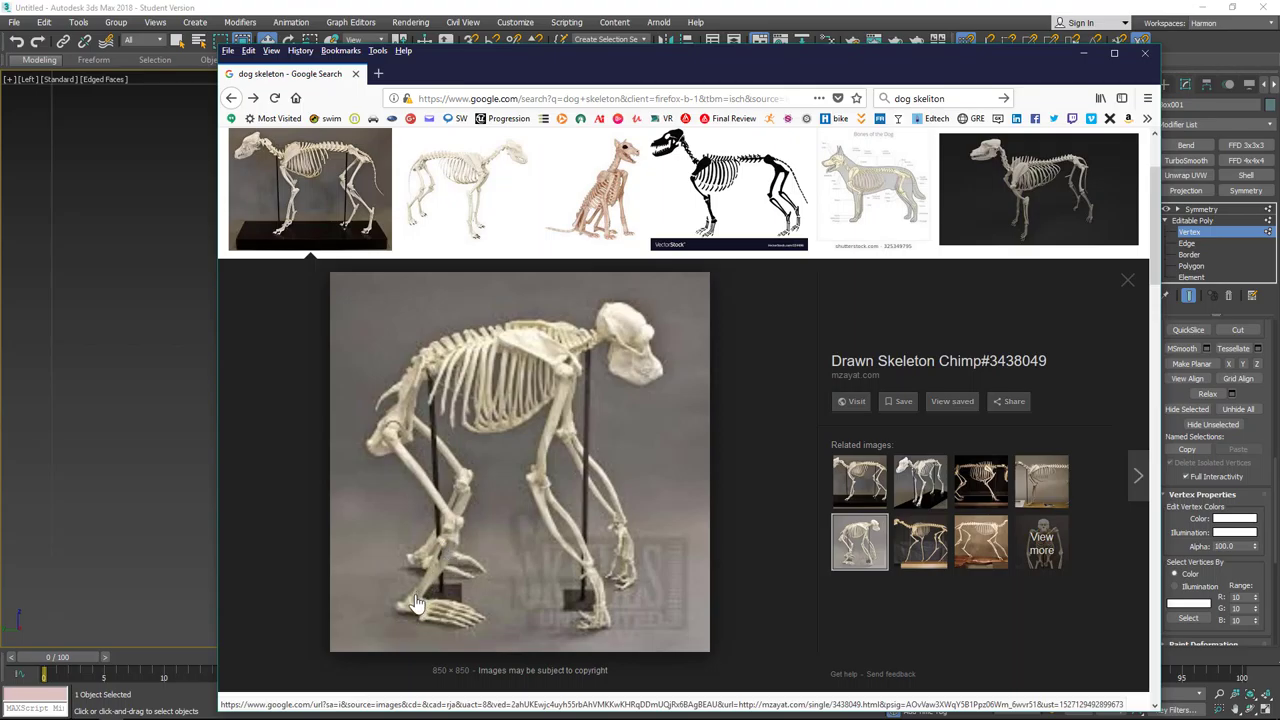
{"action": "left_click", "coordinate": [920, 490]}
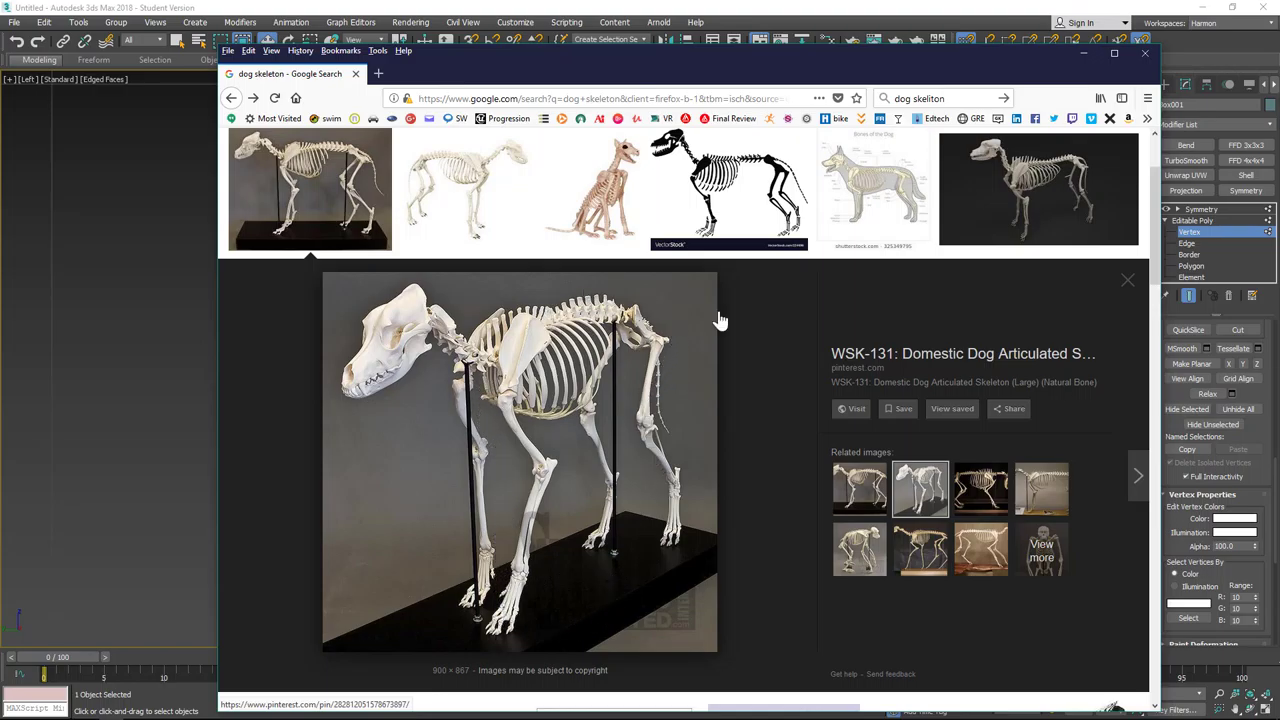
{"action": "left_click", "coordinate": [1083, 52]}
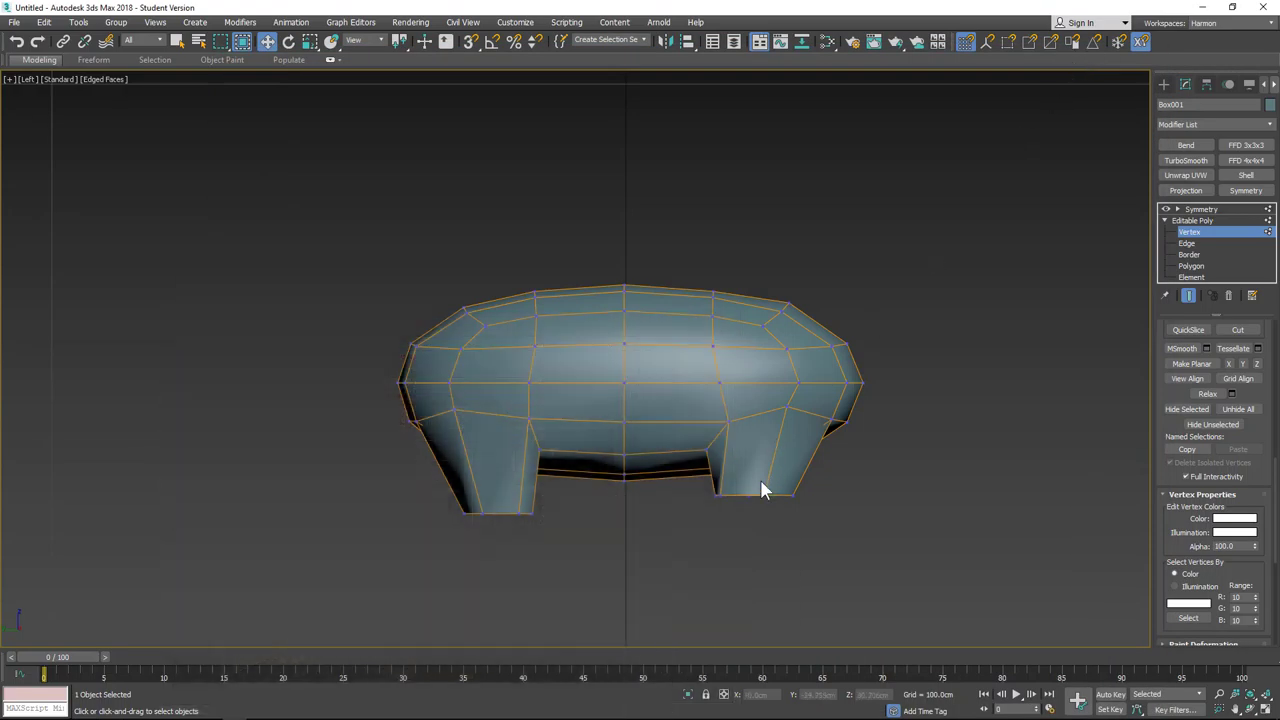
Step: Raise the upper back vertices above the front leg to lift the shoulder outline
{"action": "middle_click_drag", "start_coordinate": [790, 449], "coordinate": [629, 357], "text": "alt"}
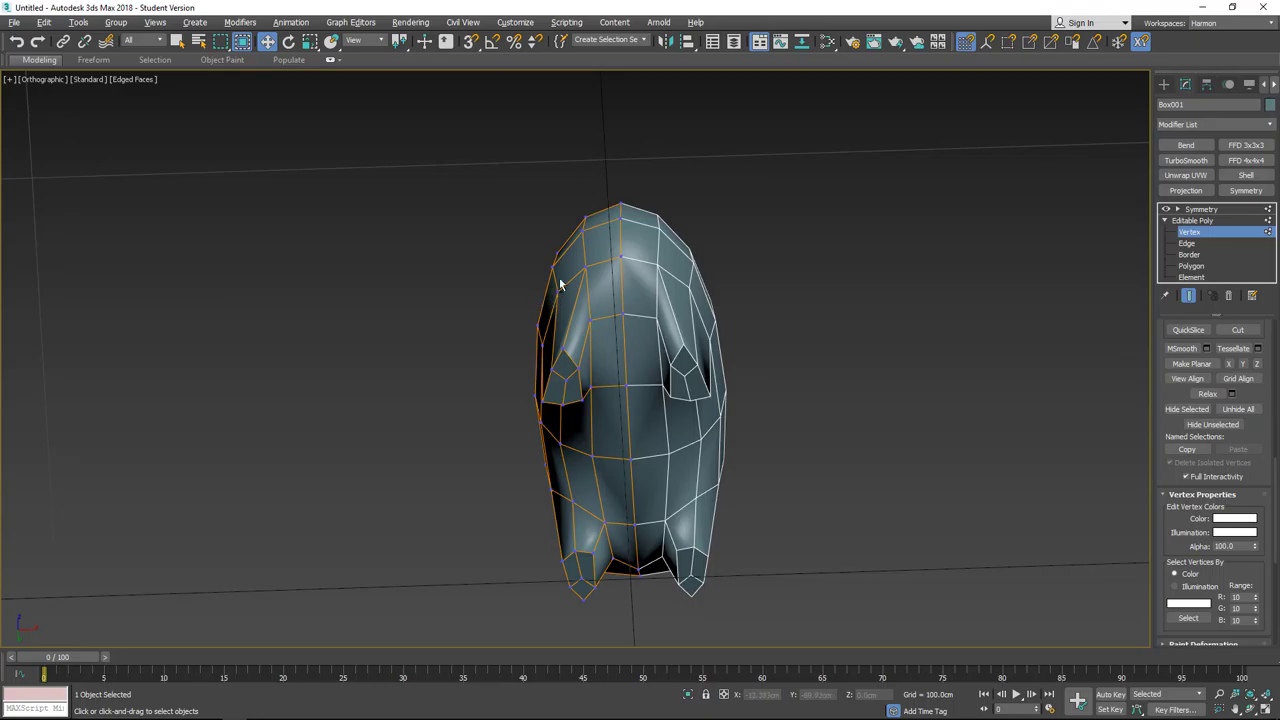
{"action": "middle_click_drag", "start_coordinate": [560, 280], "coordinate": [534, 370], "text": "alt"}
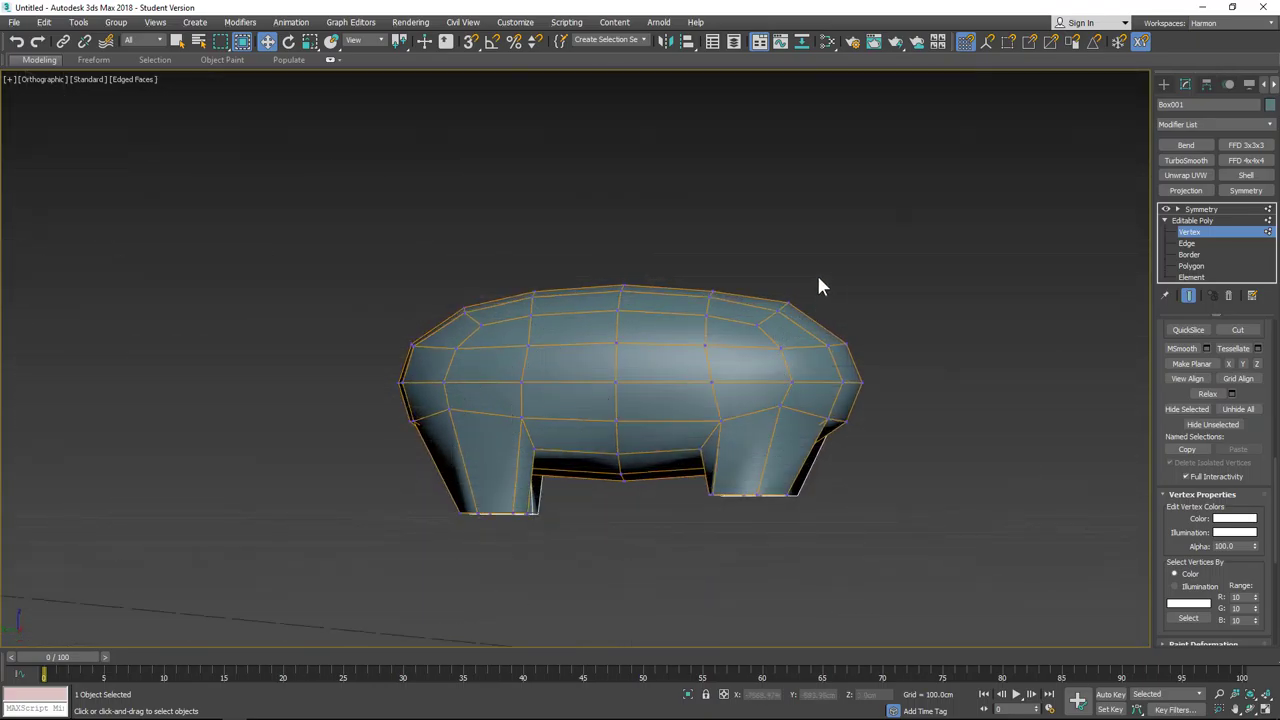
{"action": "left_click_drag", "start_coordinate": [758, 316], "coordinate": [766, 284]}
{"action": "left_click_drag", "start_coordinate": [763, 284], "coordinate": [773, 272]}
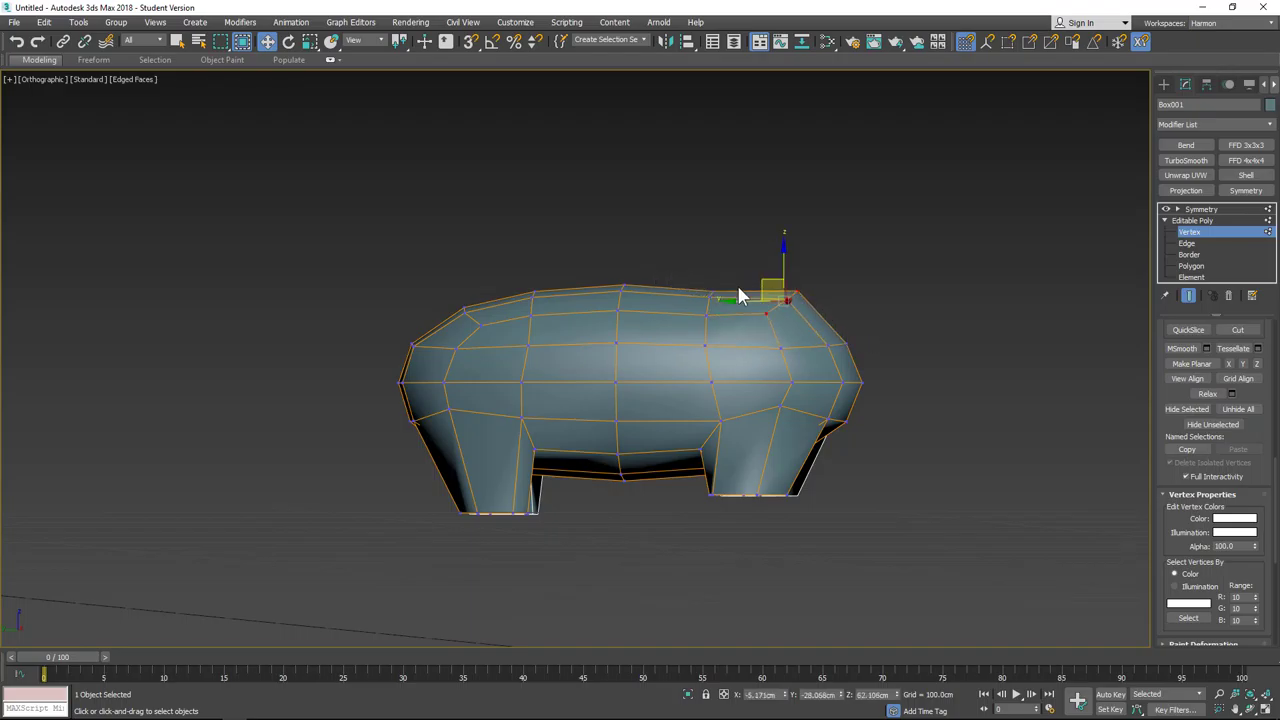
{"action": "left_click", "coordinate": [871, 340]}
{"action": "left_click_drag", "start_coordinate": [793, 317], "coordinate": [812, 330]}
{"action": "left_click", "coordinate": [817, 262]}
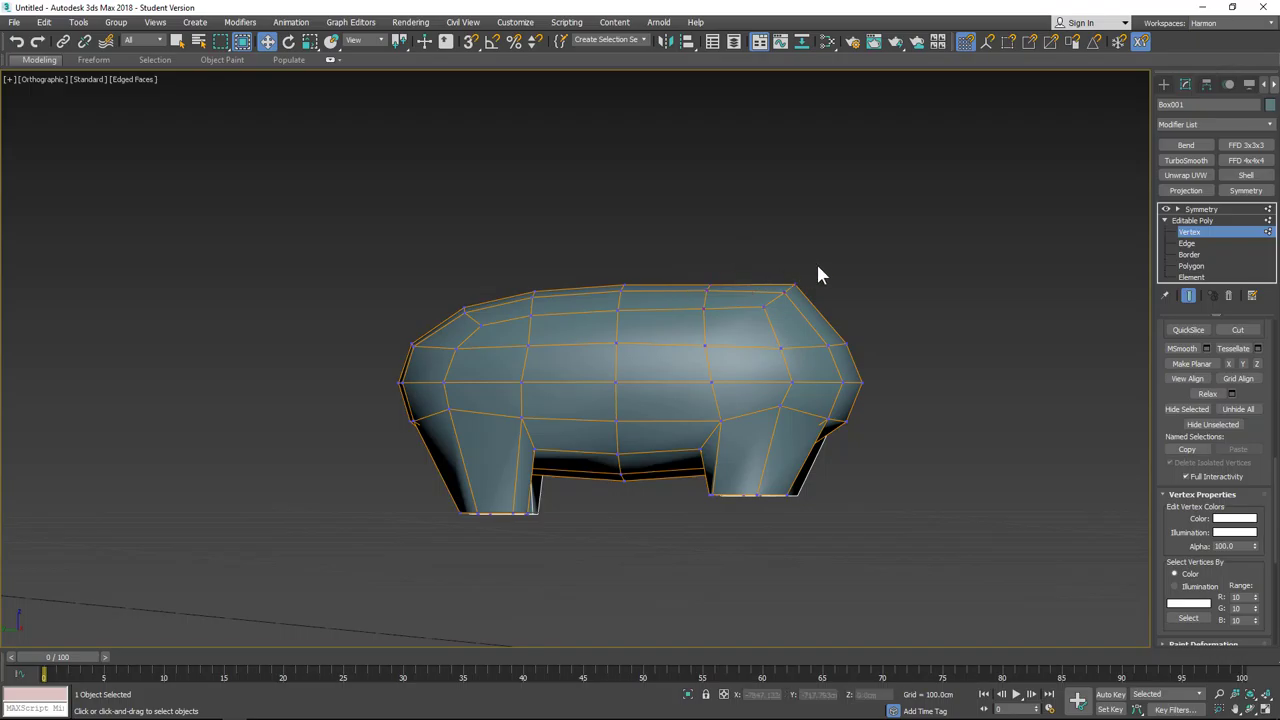
Step: Move the top shoulder vertices slightly up and rearward, and shift the upper vertices at the body's rear end slightly forward
{"action": "left_click_drag", "start_coordinate": [826, 268], "coordinate": [760, 330]}
{"action": "left_click_drag", "start_coordinate": [831, 264], "coordinate": [759, 259]}
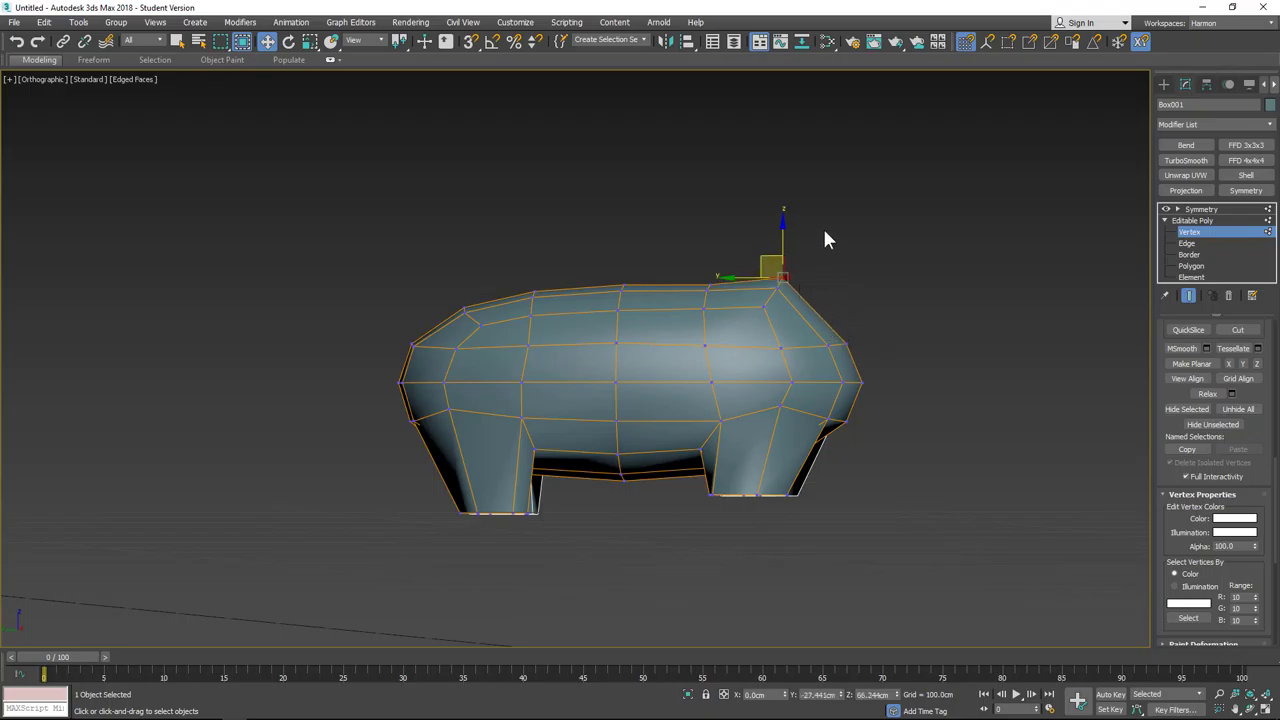
{"action": "left_click_drag", "start_coordinate": [763, 318], "coordinate": [758, 324]}
{"action": "left_click", "coordinate": [897, 276]}
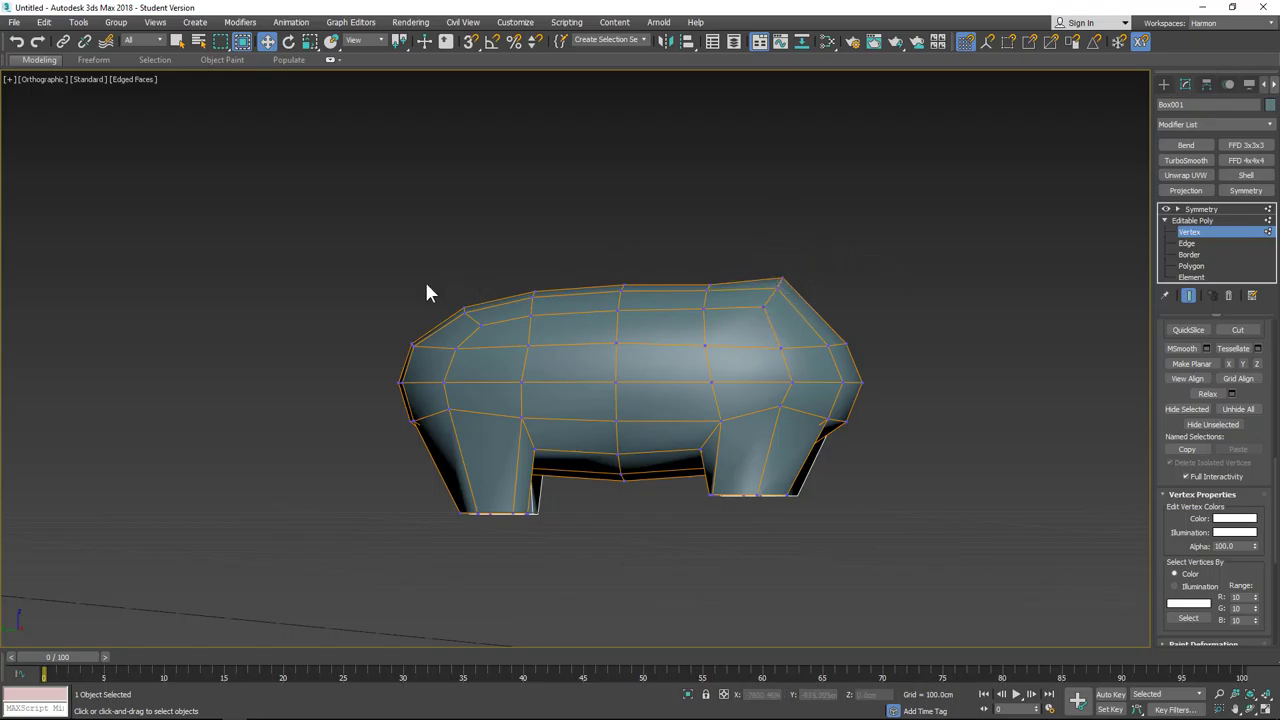
{"action": "left_click_drag", "start_coordinate": [353, 327], "coordinate": [425, 390]}
{"action": "left_click_drag", "start_coordinate": [363, 364], "coordinate": [363, 364]}
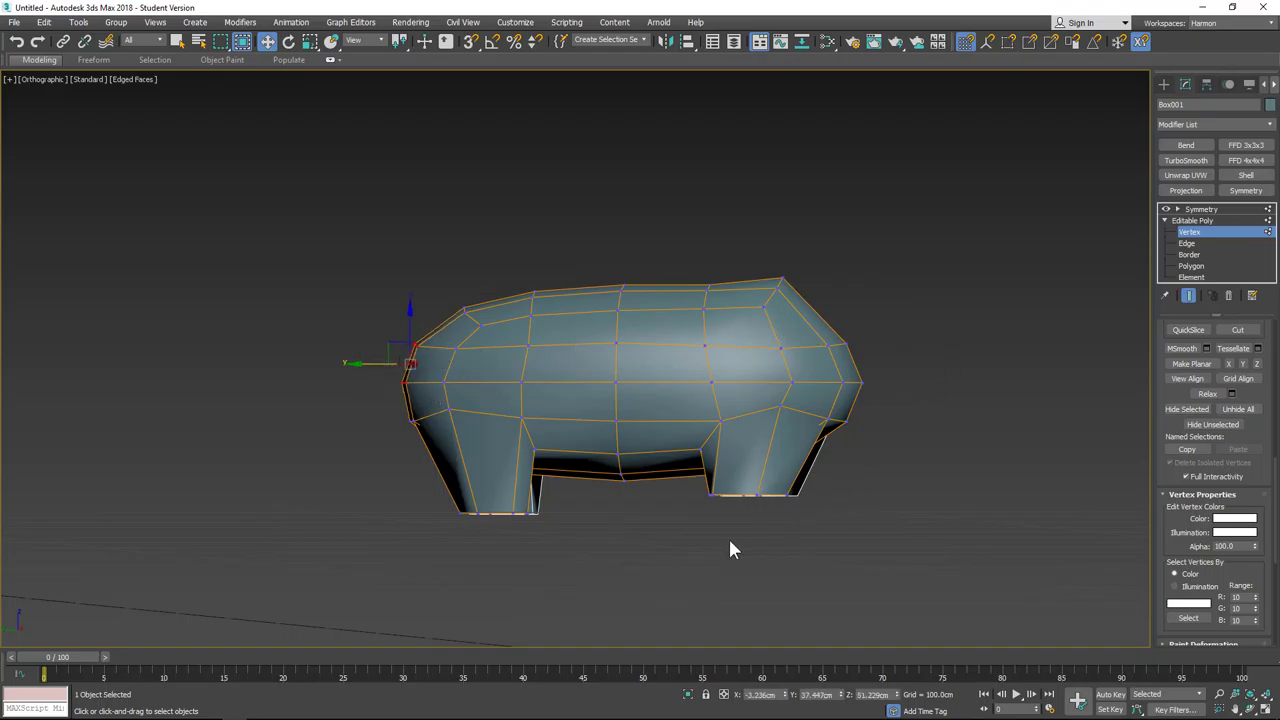
Step: In the Bottom view, move the belly vertex beside the rear leg's inner front corner toward mid-body
{"action": "middle_click_drag", "start_coordinate": [730, 549], "coordinate": [729, 400], "text": "alt"}
{"action": "scroll", "coordinate": [695, 316], "scroll_direction": "up", "scroll_amount": 4}
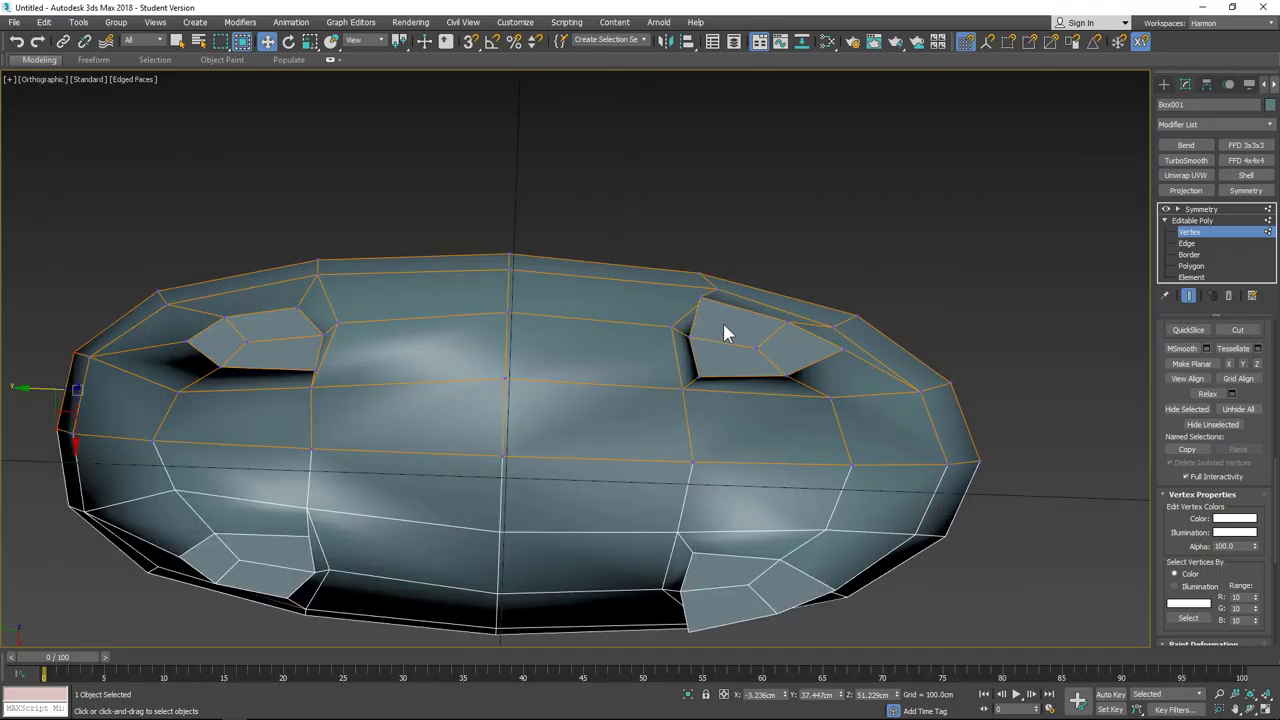
{"action": "key", "text": "b"}
{"action": "scroll", "coordinate": [600, 314], "scroll_direction": "up", "scroll_amount": 5}
{"action": "middle_click_drag", "start_coordinate": [577, 451], "coordinate": [609, 260]}
{"action": "left_click", "coordinate": [589, 431]}
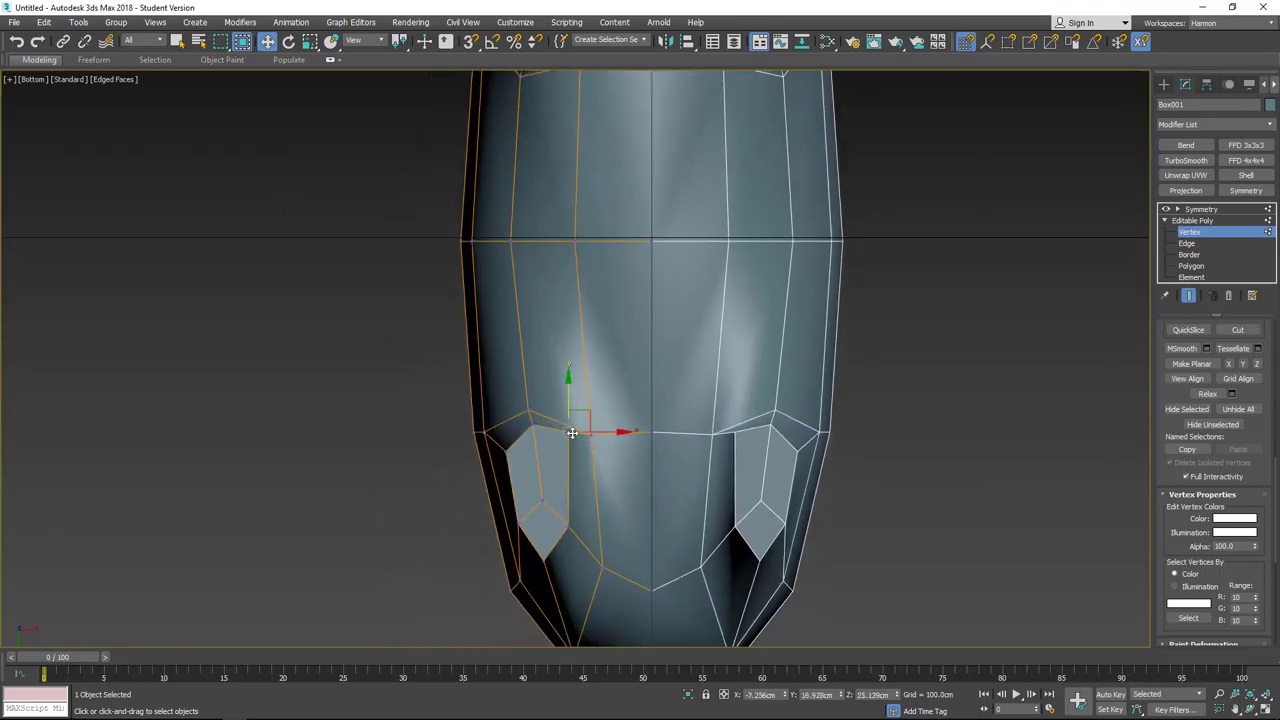
{"action": "left_click_drag", "start_coordinate": [593, 391], "coordinate": [594, 366]}
{"action": "middle_click_drag", "start_coordinate": [601, 512], "coordinate": [641, 462]}
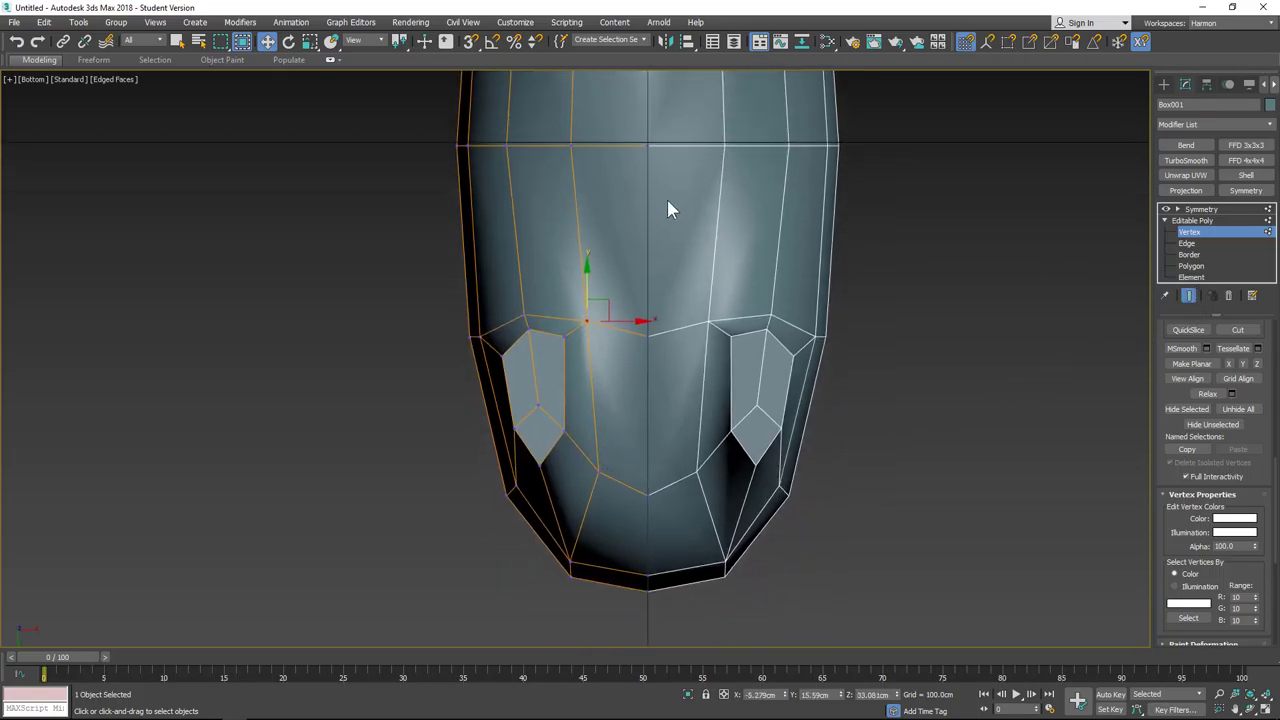
Step: Shift the two mid-body belly vertices slightly inward toward the centerline
{"action": "middle_click_drag", "start_coordinate": [667, 199], "coordinate": [593, 467]}
{"action": "left_click", "coordinate": [541, 457]}
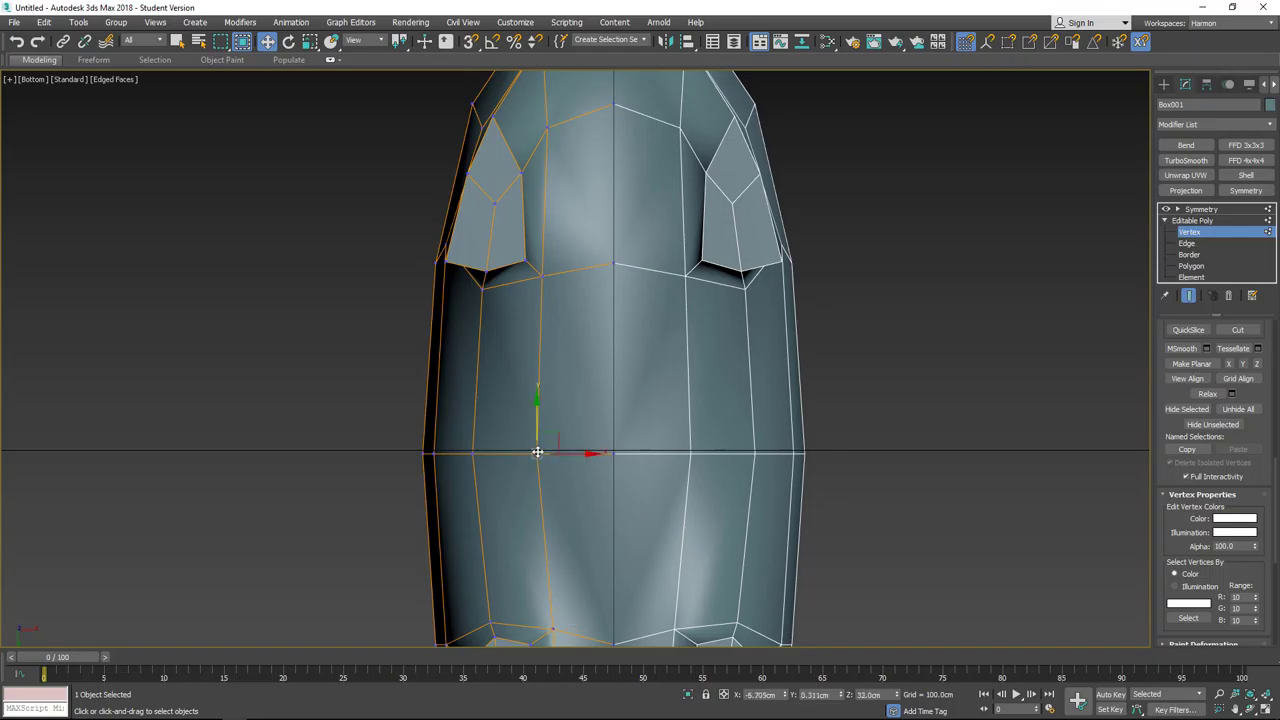
{"action": "left_click_drag", "start_coordinate": [572, 459], "coordinate": [587, 459]}
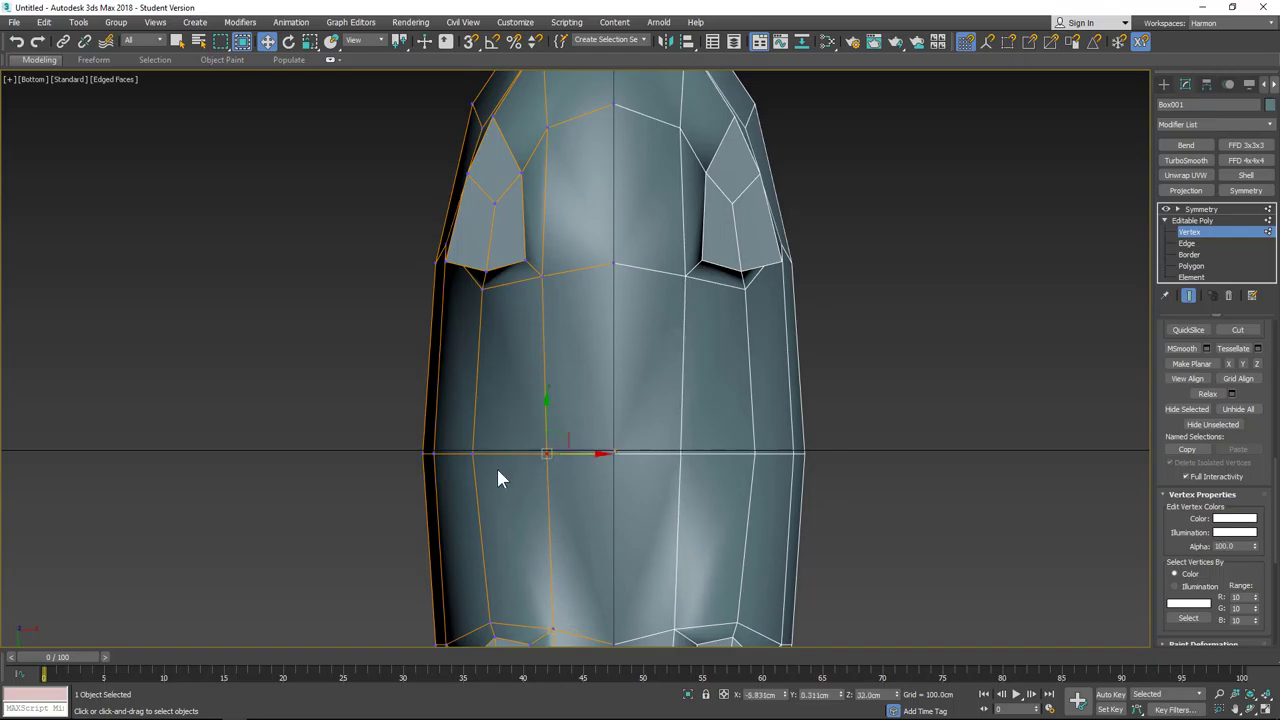
{"action": "left_click", "coordinate": [478, 455]}
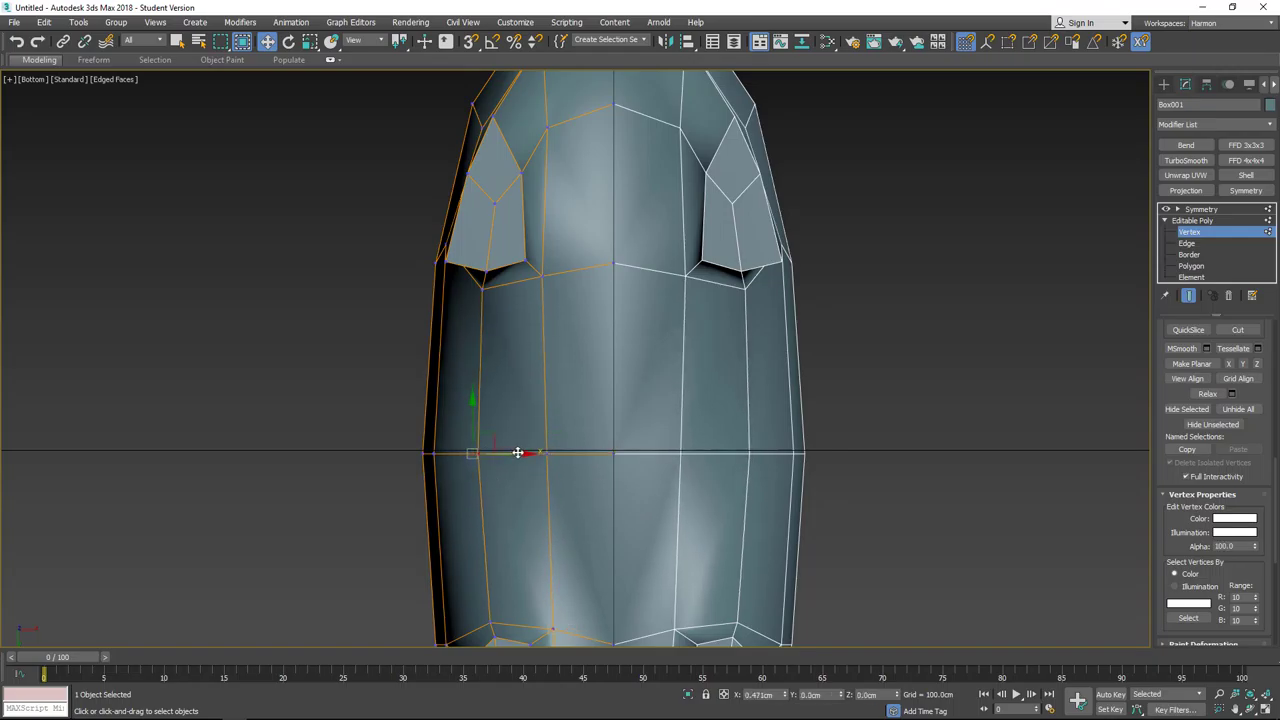
Step: Move the foremost vertex of the front leg's end inward toward the centerline
{"action": "middle_click_drag", "start_coordinate": [540, 320], "coordinate": [534, 457]}
{"action": "left_click", "coordinate": [483, 303]}
{"action": "left_click_drag", "start_coordinate": [516, 283], "coordinate": [531, 281]}
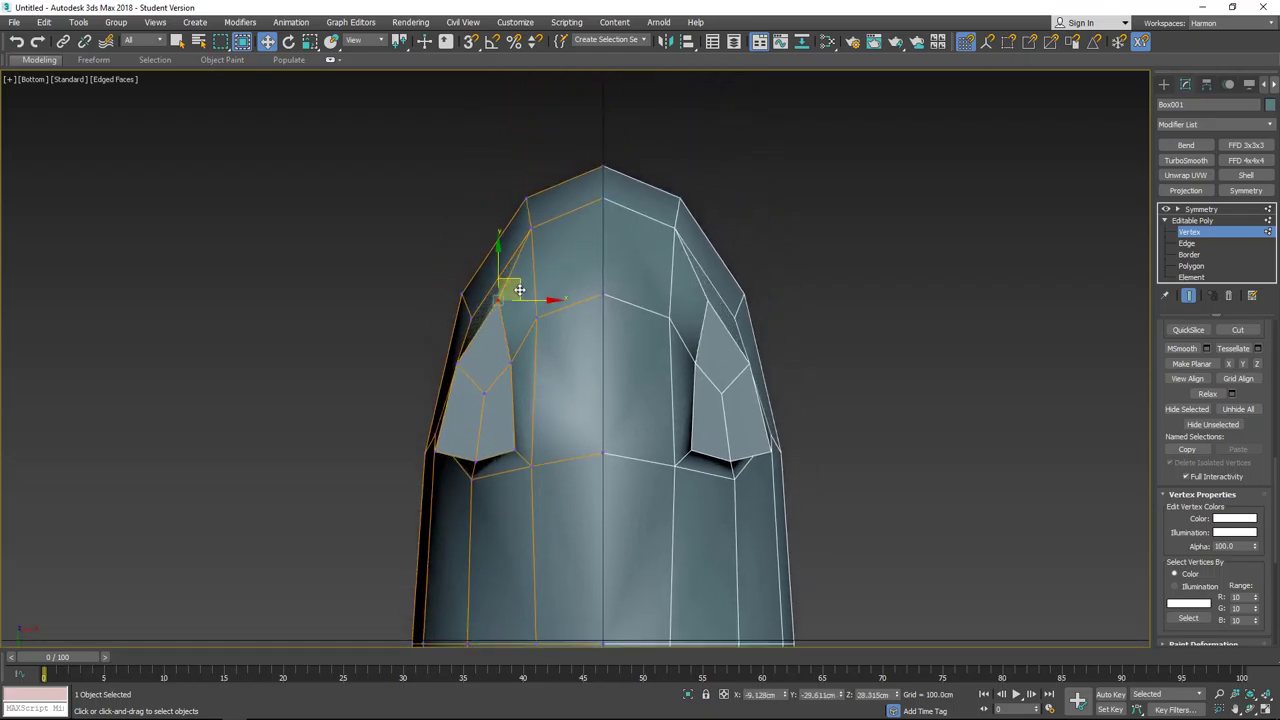
Step: Select the front leg's end polygons and shift them slightly inward and forward
{"action": "left_click", "coordinate": [1197, 265]}
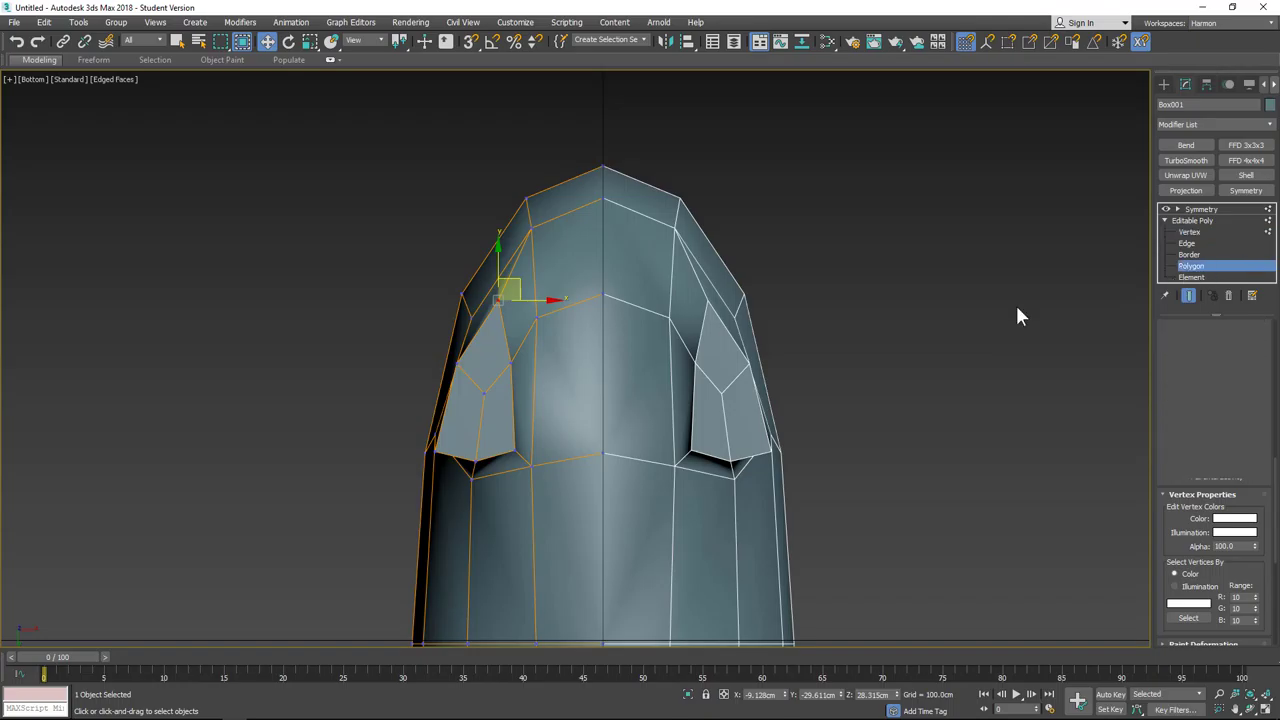
{"action": "left_click", "coordinate": [483, 375]}
{"action": "left_click", "coordinate": [455, 416], "text": "ctrl"}
{"action": "left_click", "coordinate": [490, 426], "text": "ctrl"}
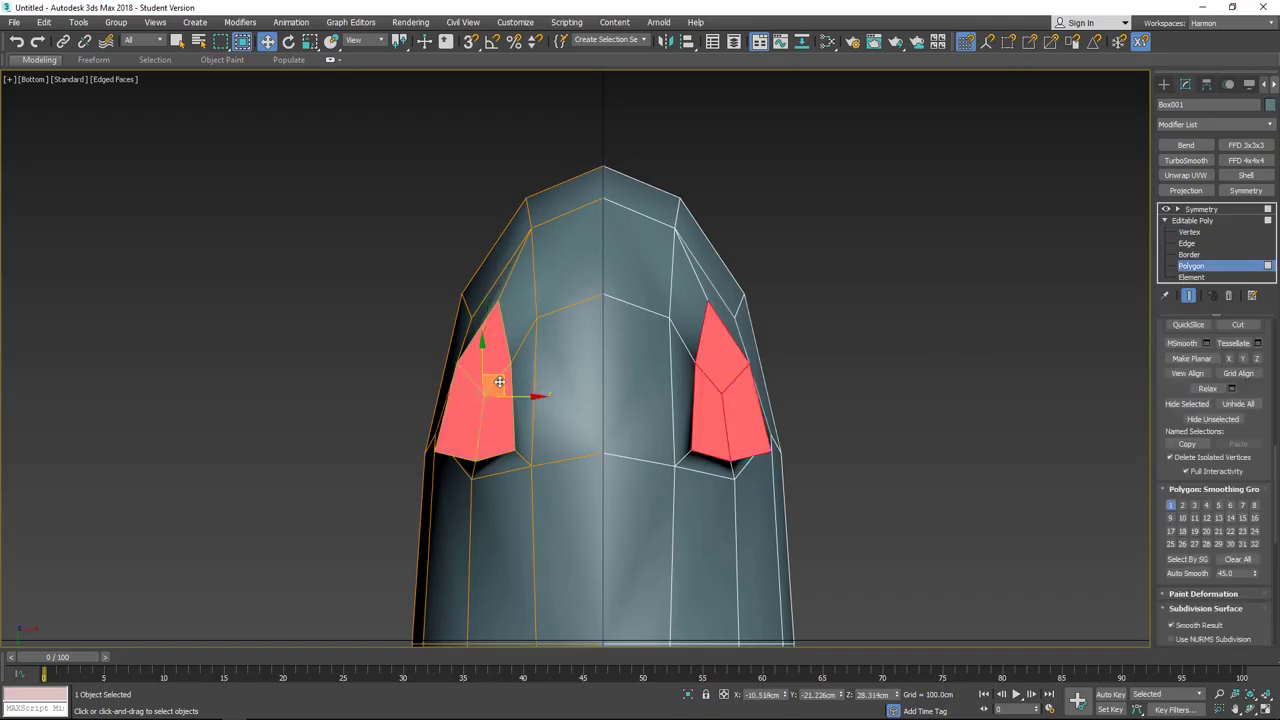
{"action": "left_click_drag", "start_coordinate": [499, 382], "coordinate": [503, 371]}
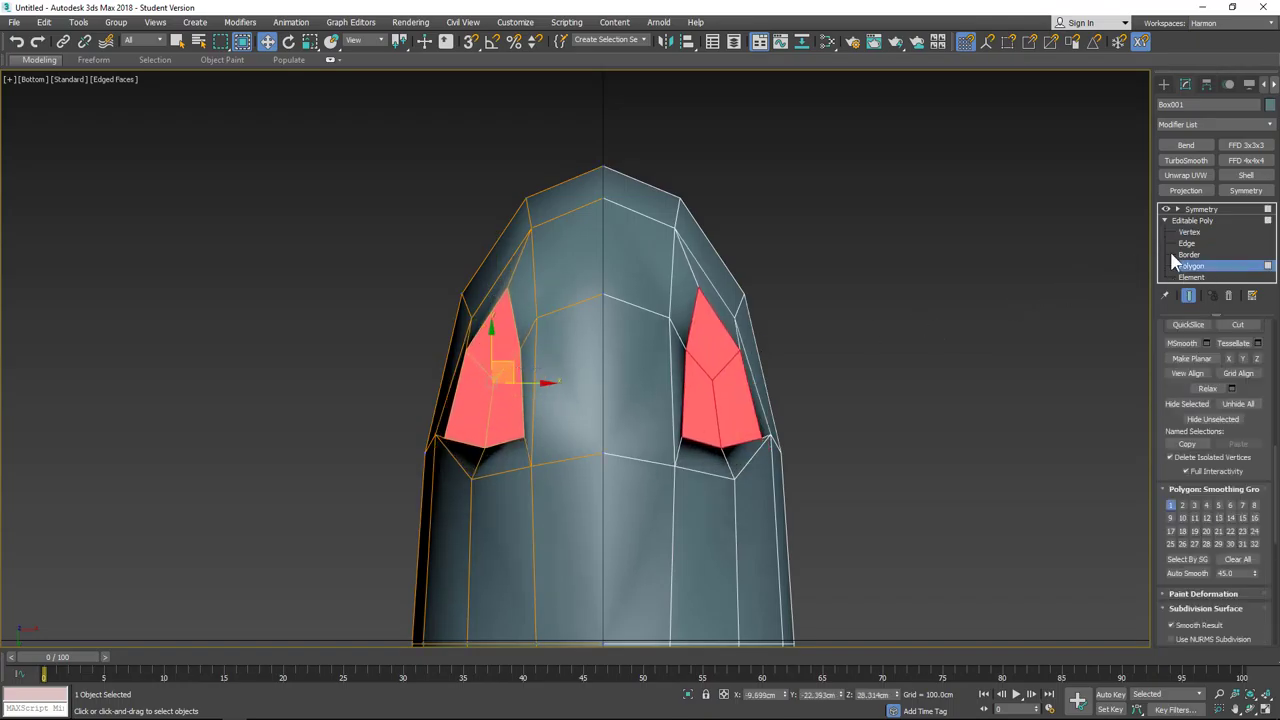
Step: Move the outer rear base vertex of the front leg slightly rearward, and adjust the rear corner vertices of the leg's end
{"action": "left_click", "coordinate": [1199, 232]}
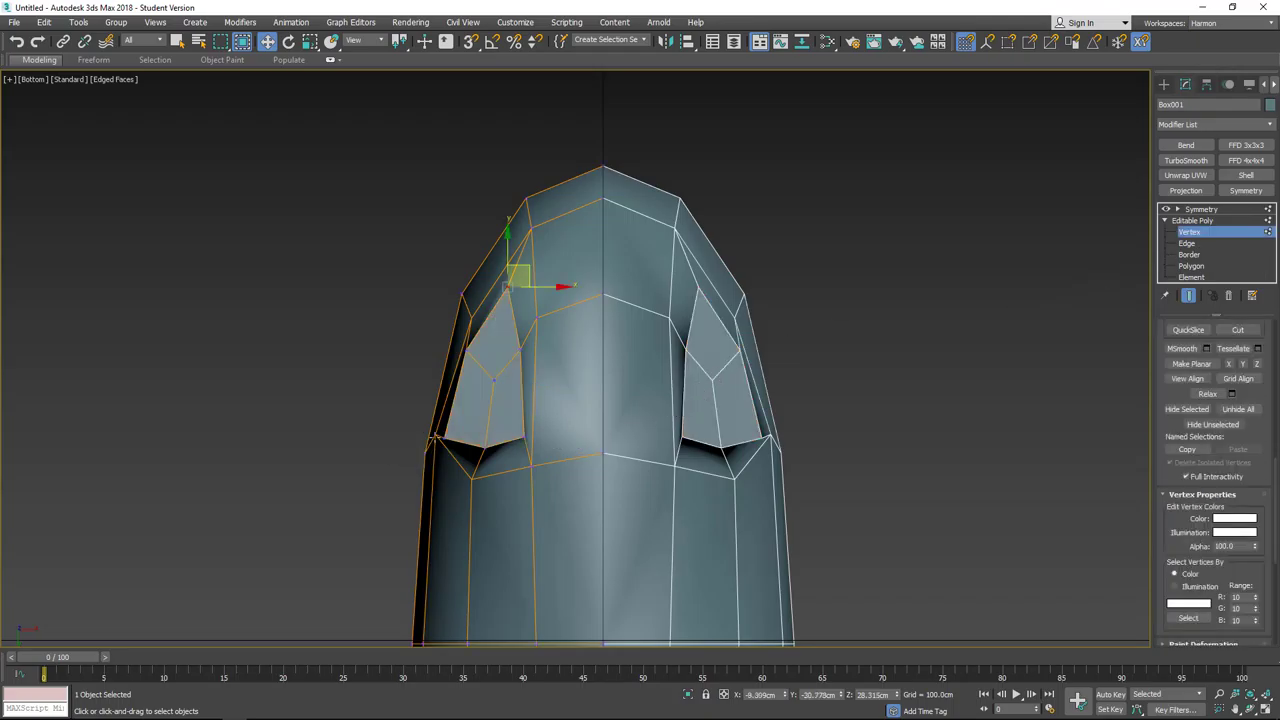
{"action": "left_click", "coordinate": [434, 438]}
{"action": "left_click_drag", "start_coordinate": [446, 425], "coordinate": [448, 425]}
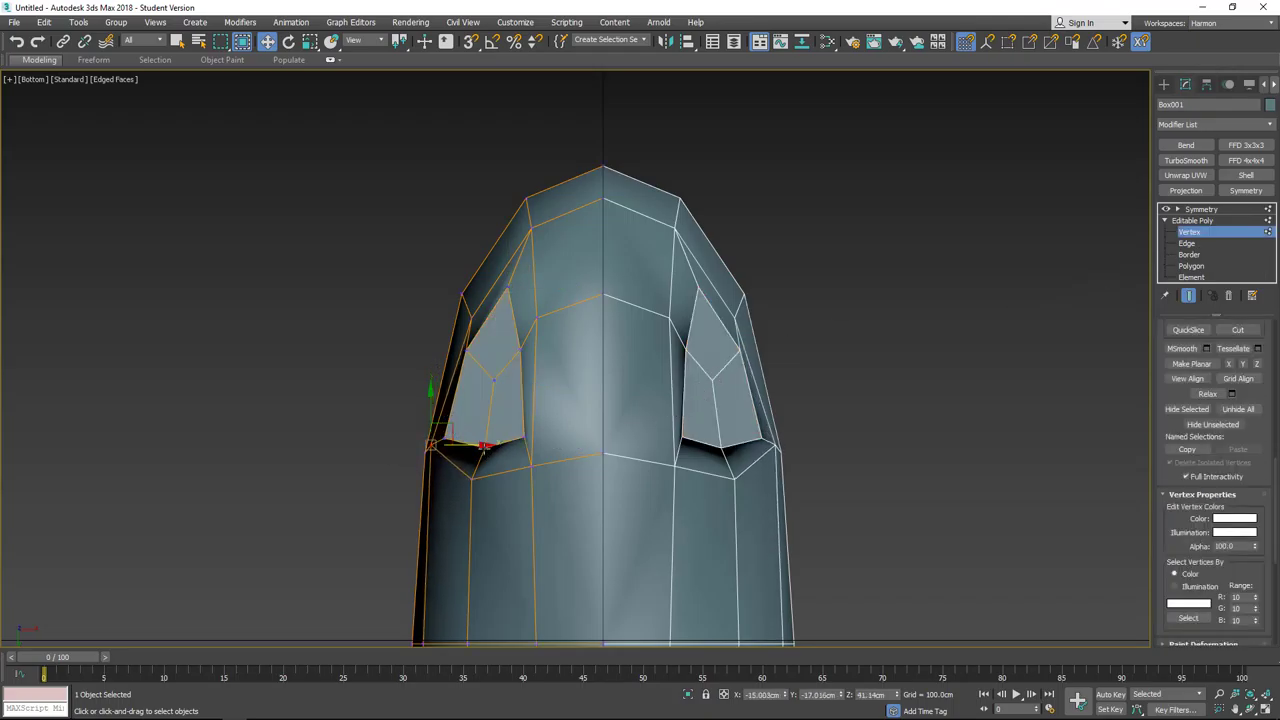
{"action": "left_click", "coordinate": [484, 448]}
{"action": "left_click", "coordinate": [446, 437]}
{"action": "left_click_drag", "start_coordinate": [463, 421], "coordinate": [531, 430]}
Step: Move the outer body vertex beside the front leg's forward edge slightly outward, and select the leg end's foremost vertex
{"action": "left_click", "coordinate": [468, 316]}
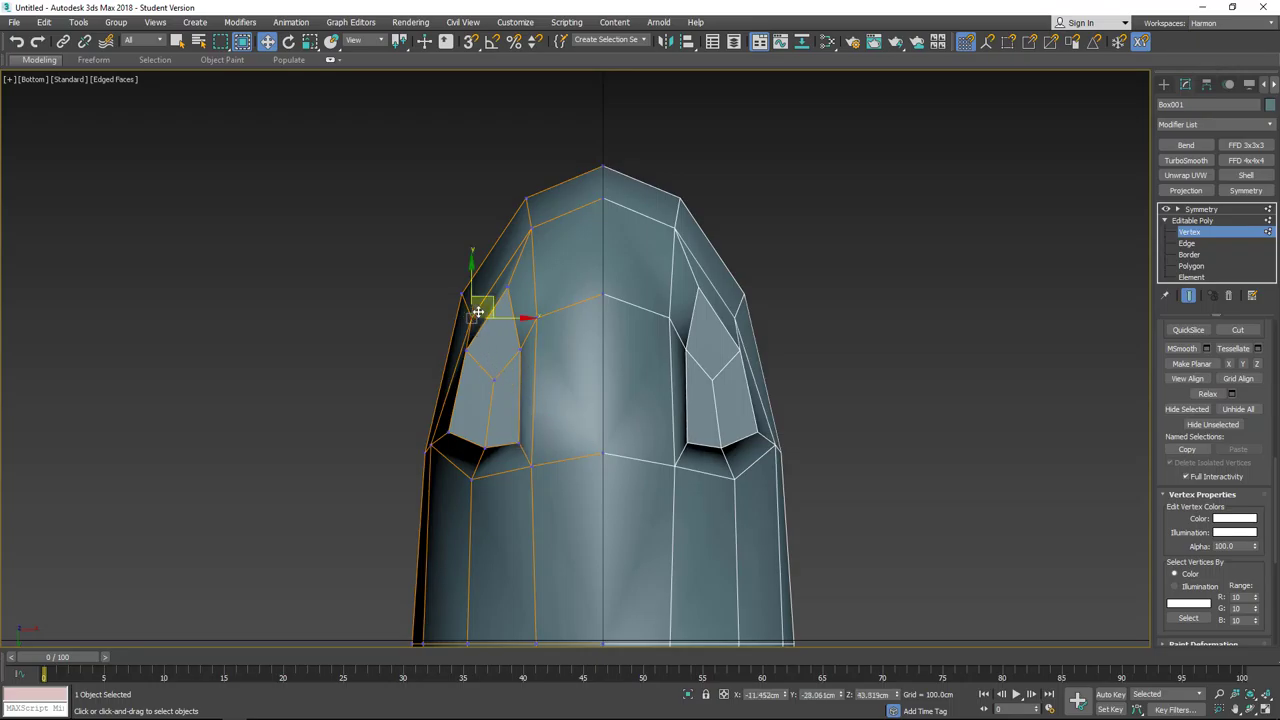
{"action": "left_click_drag", "start_coordinate": [482, 301], "coordinate": [481, 307]}
{"action": "left_click", "coordinate": [508, 288]}
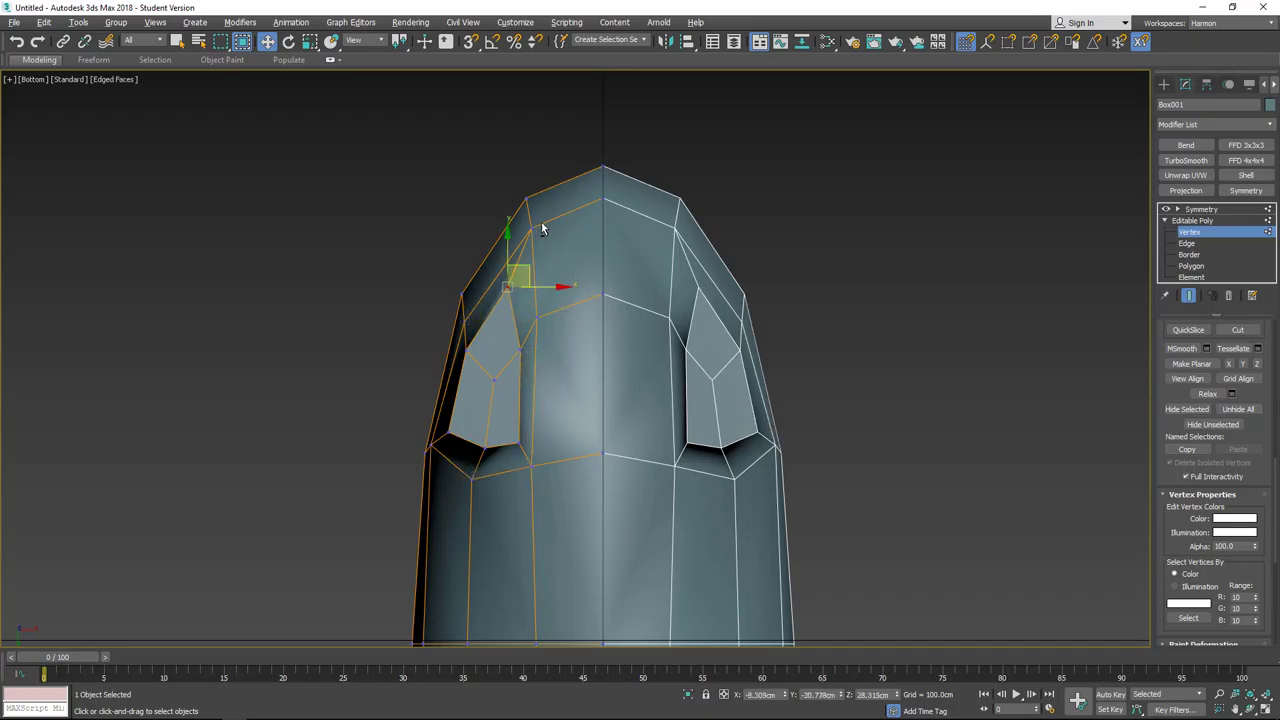
Step: Examine the reshaped body and legs from the side, ending in the Left view
{"action": "middle_click_drag", "start_coordinate": [541, 229], "coordinate": [592, 333], "text": "alt"}
{"action": "middle_click_drag", "start_coordinate": [480, 195], "coordinate": [583, 234], "text": "alt"}
{"action": "middle_click_drag", "start_coordinate": [403, 186], "coordinate": [487, 349]}
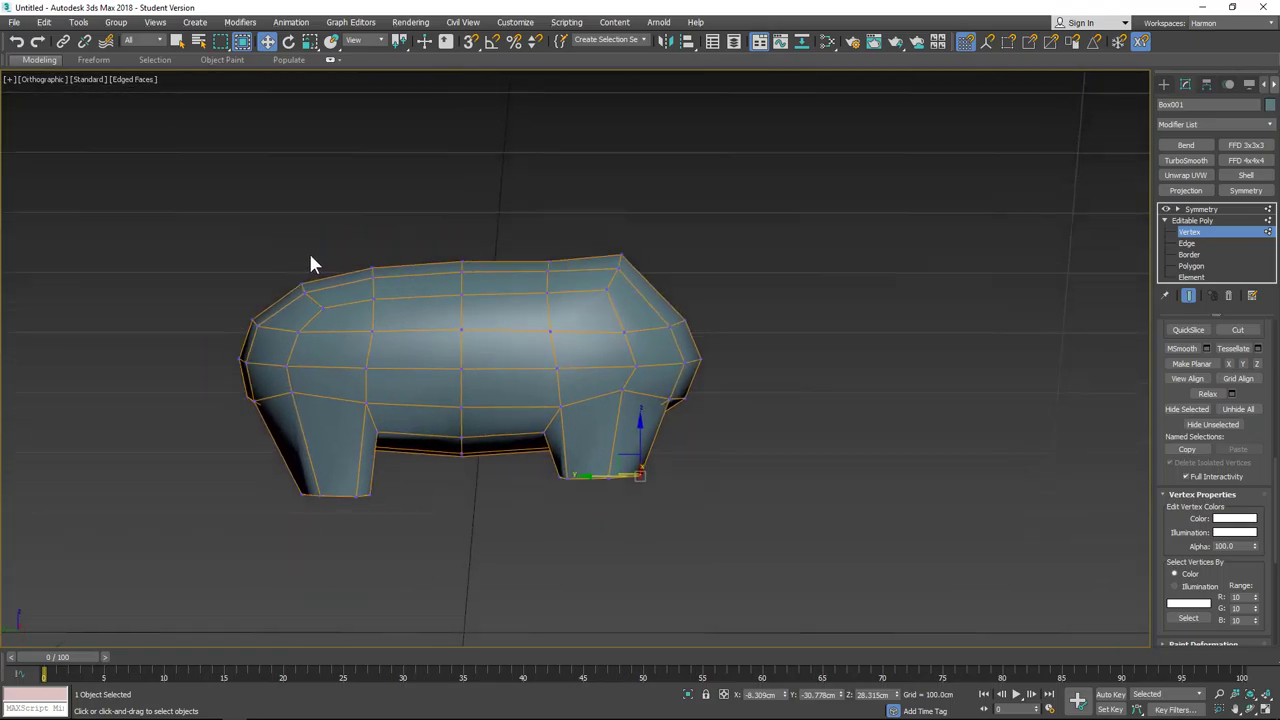
{"action": "key", "text": "l"}
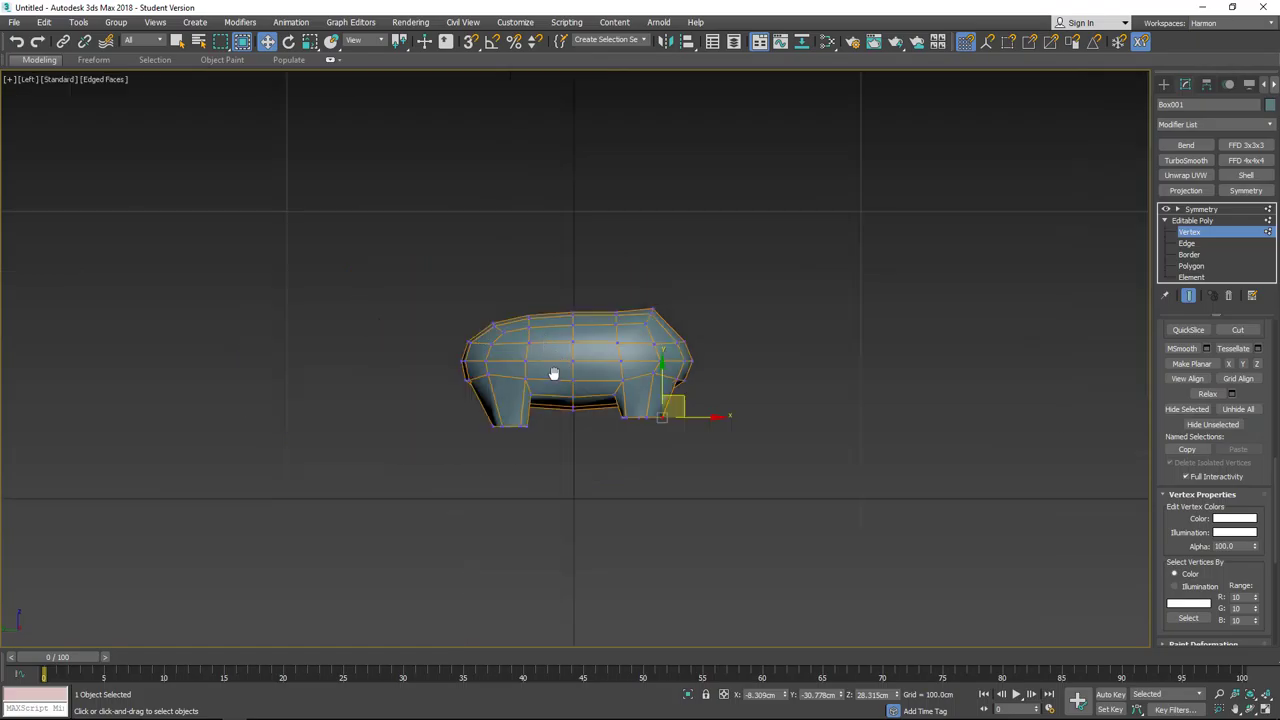
Step: Move the side vertex above the front leg slightly rearward and up, and nudge the vertex above it slightly upward
{"action": "middle_click_drag", "start_coordinate": [554, 373], "coordinate": [480, 403]}
{"action": "scroll", "coordinate": [512, 418], "scroll_direction": "up", "scroll_amount": 5}
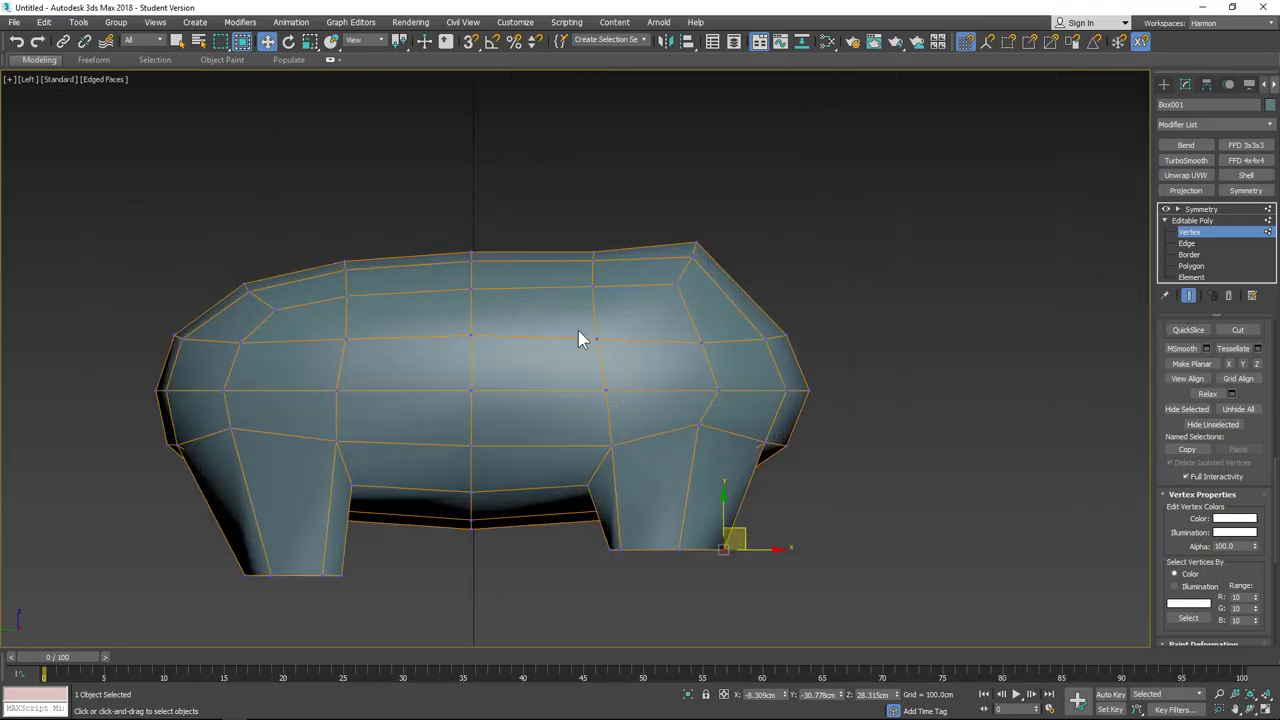
{"action": "left_click", "coordinate": [718, 389]}
{"action": "left_click_drag", "start_coordinate": [719, 388], "coordinate": [704, 381]}
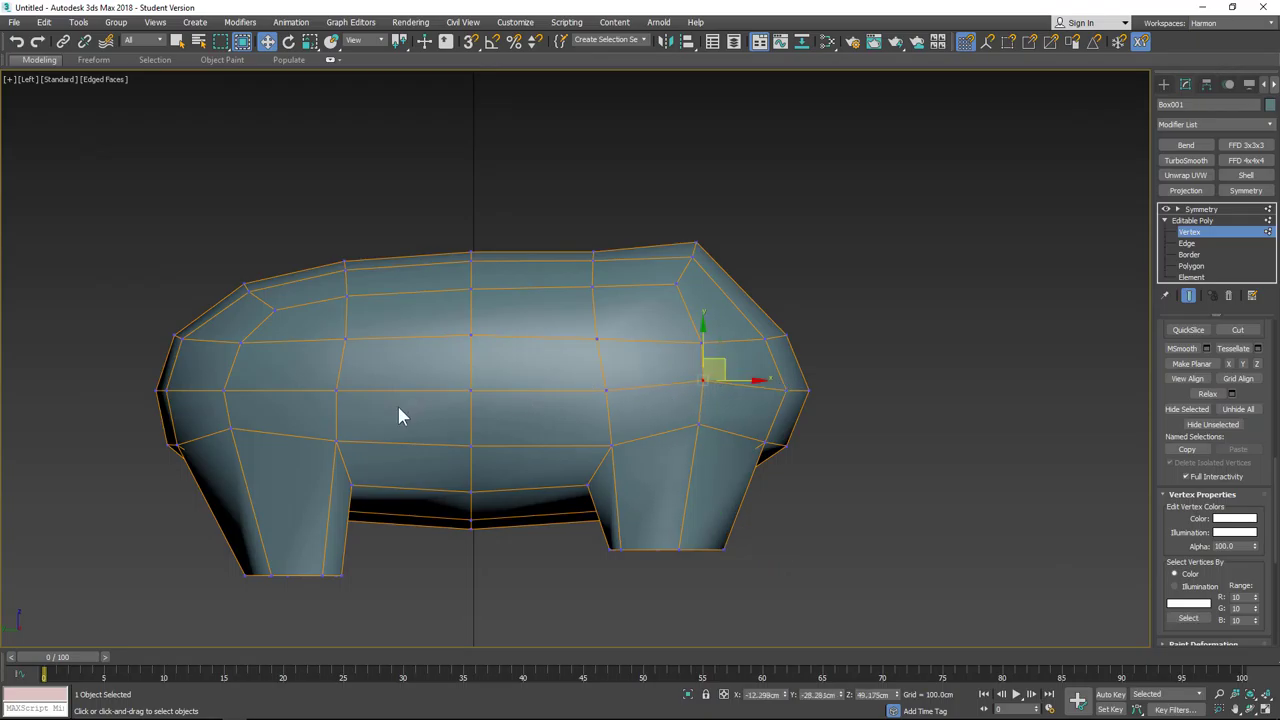
{"action": "left_click", "coordinate": [723, 328]}
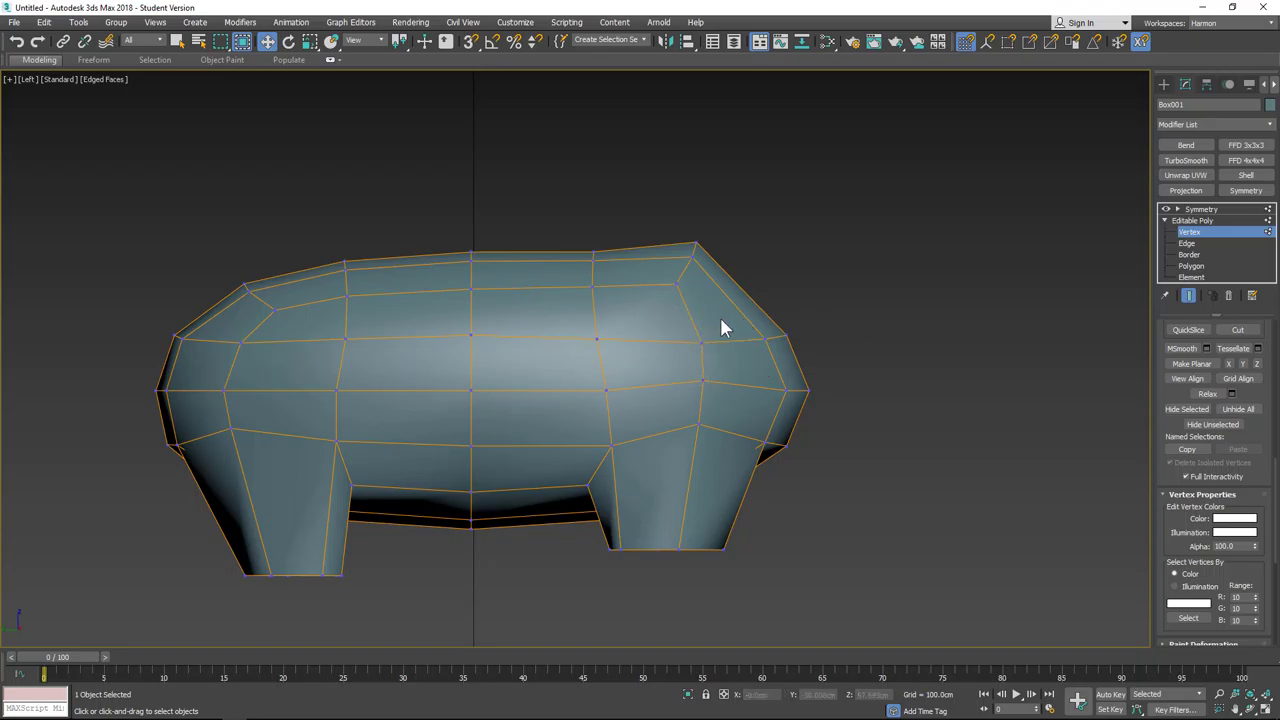
{"action": "left_click", "coordinate": [701, 336]}
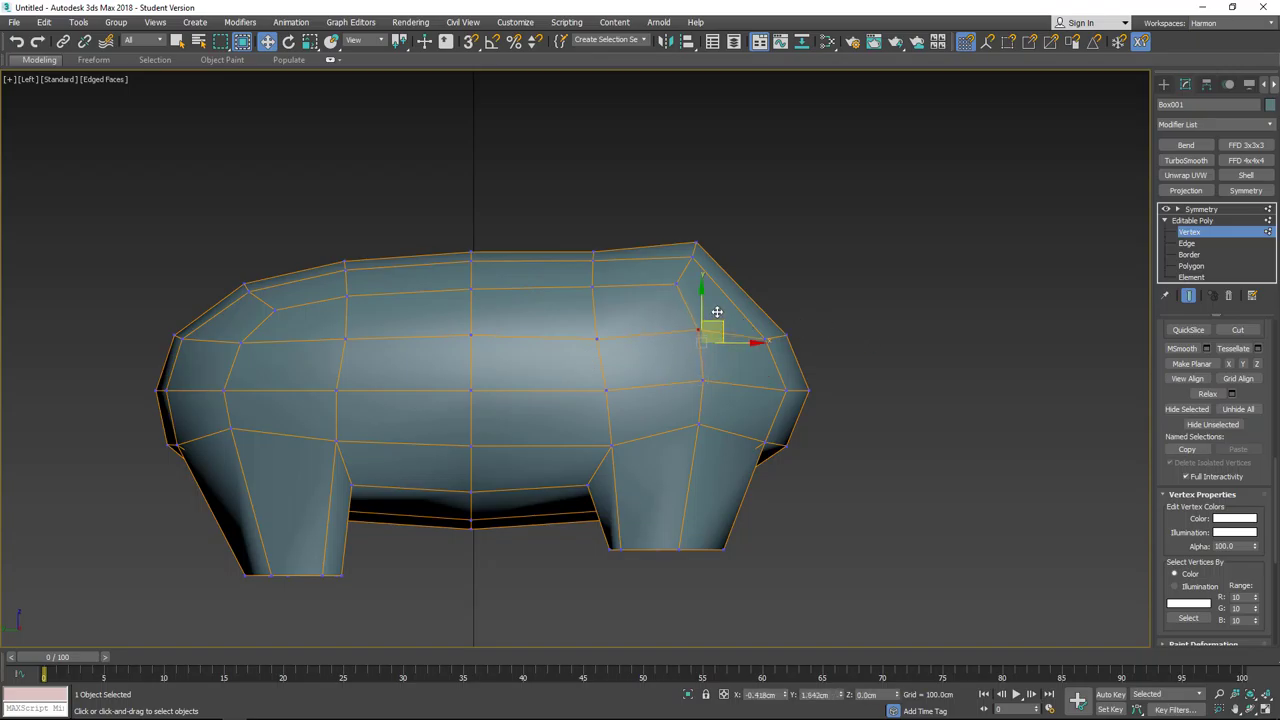
{"action": "left_click_drag", "start_coordinate": [717, 312], "coordinate": [719, 320]}
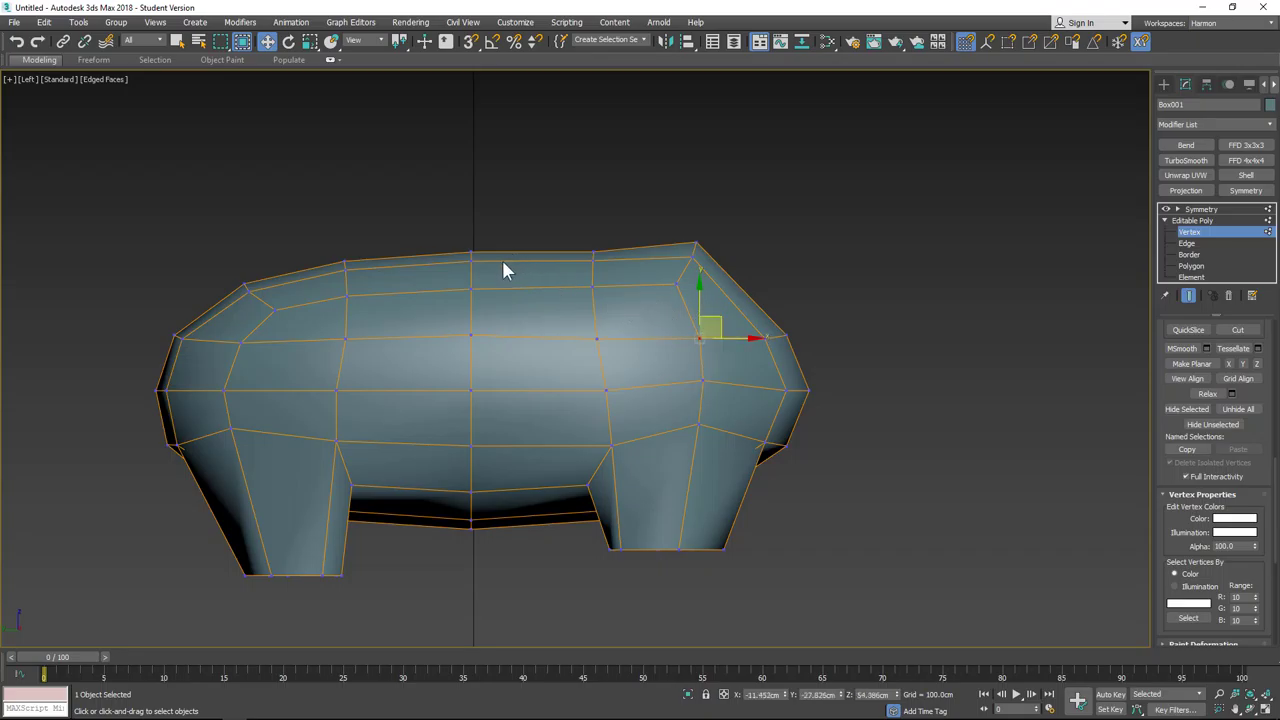
Step: Show viewport statistics with polygon, triangle and vertex counts for Total + Selection, leaving out frames per second
{"action": "key", "text": "7"}
{"action": "key", "text": "7"}
{"action": "left_click", "coordinate": [10, 80]}
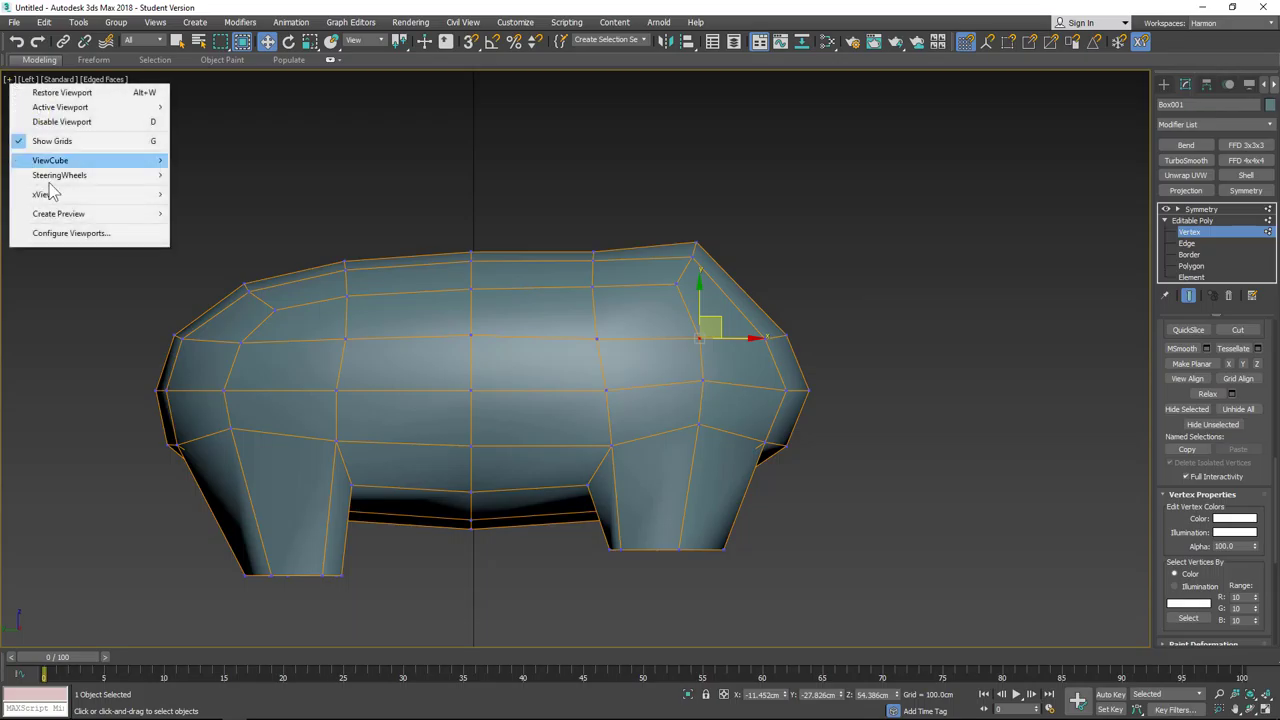
{"action": "left_click", "coordinate": [70, 233]}
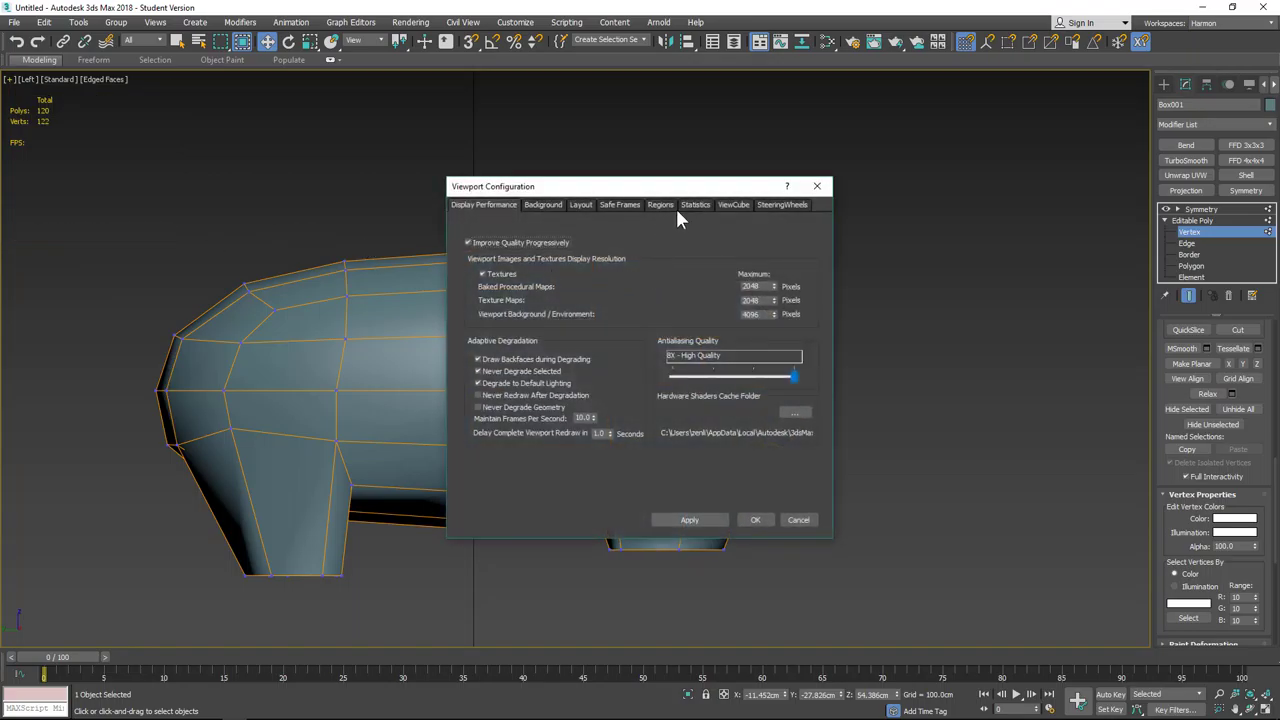
{"action": "left_click", "coordinate": [697, 204]}
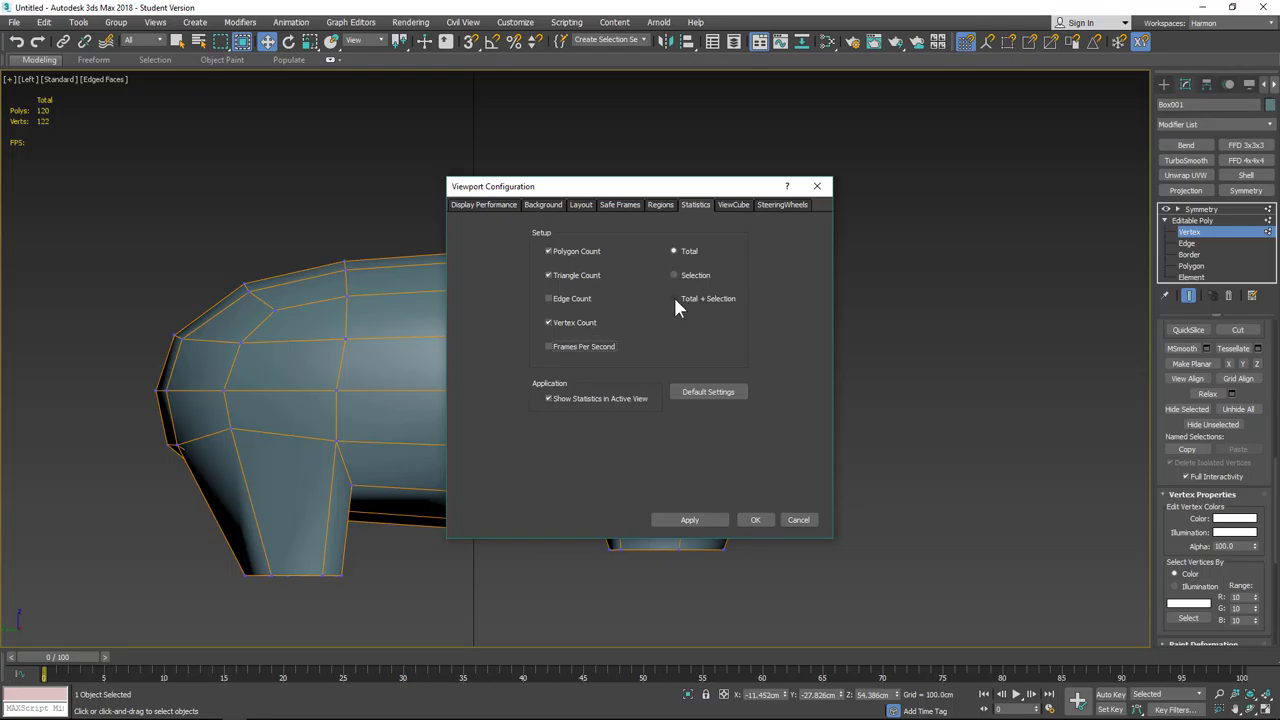
{"action": "left_click", "coordinate": [702, 516]}
{"action": "left_click", "coordinate": [756, 521]}
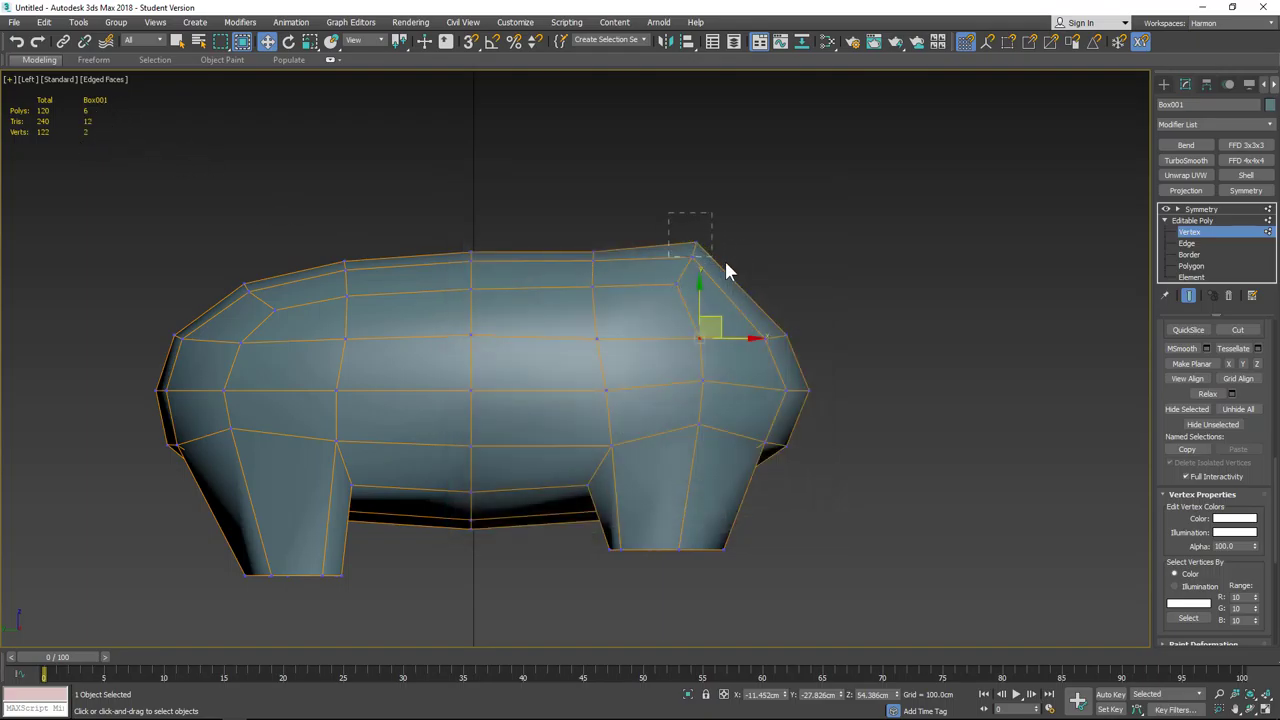
Step: Select the vertices around the shoulder peak separately and check the vertex count for each selection
{"action": "left_click_drag", "start_coordinate": [727, 270], "coordinate": [728, 267]}
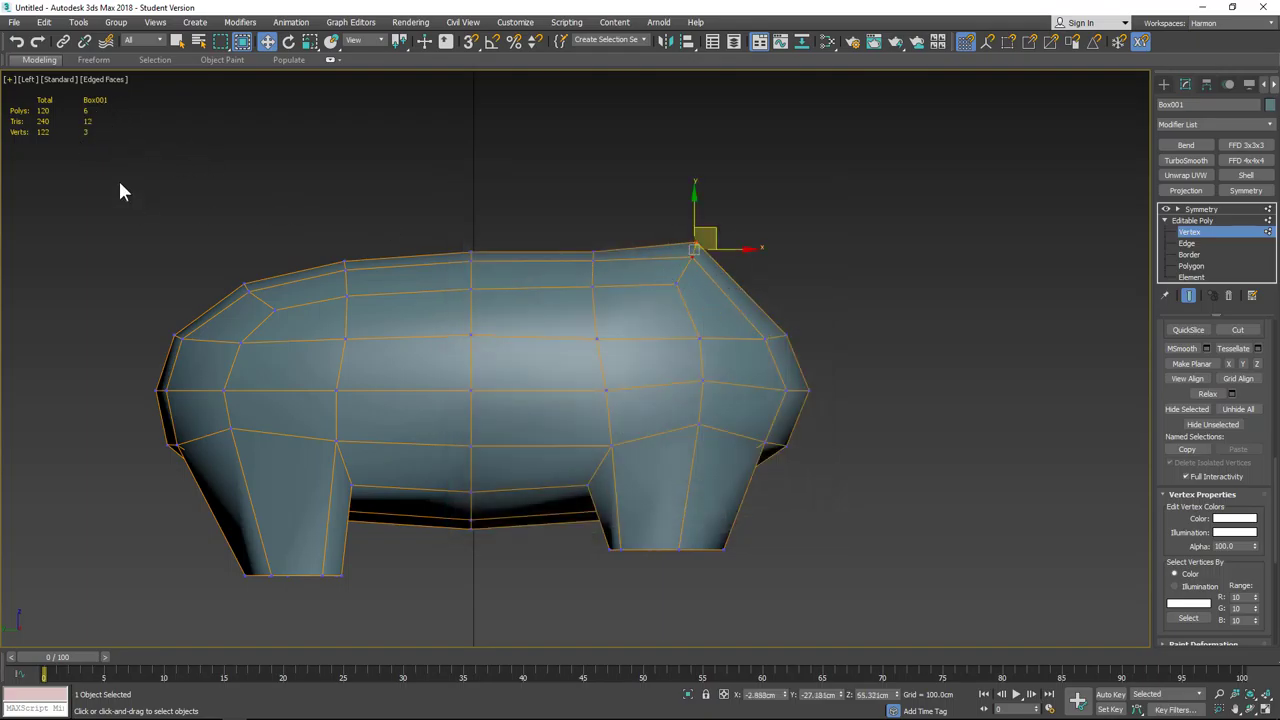
{"action": "middle_click_drag", "start_coordinate": [862, 213], "coordinate": [837, 260], "text": "alt"}
{"action": "left_click", "coordinate": [735, 231]}
{"action": "left_click_drag", "start_coordinate": [678, 276], "coordinate": [629, 304]}
{"action": "left_click", "coordinate": [884, 396]}
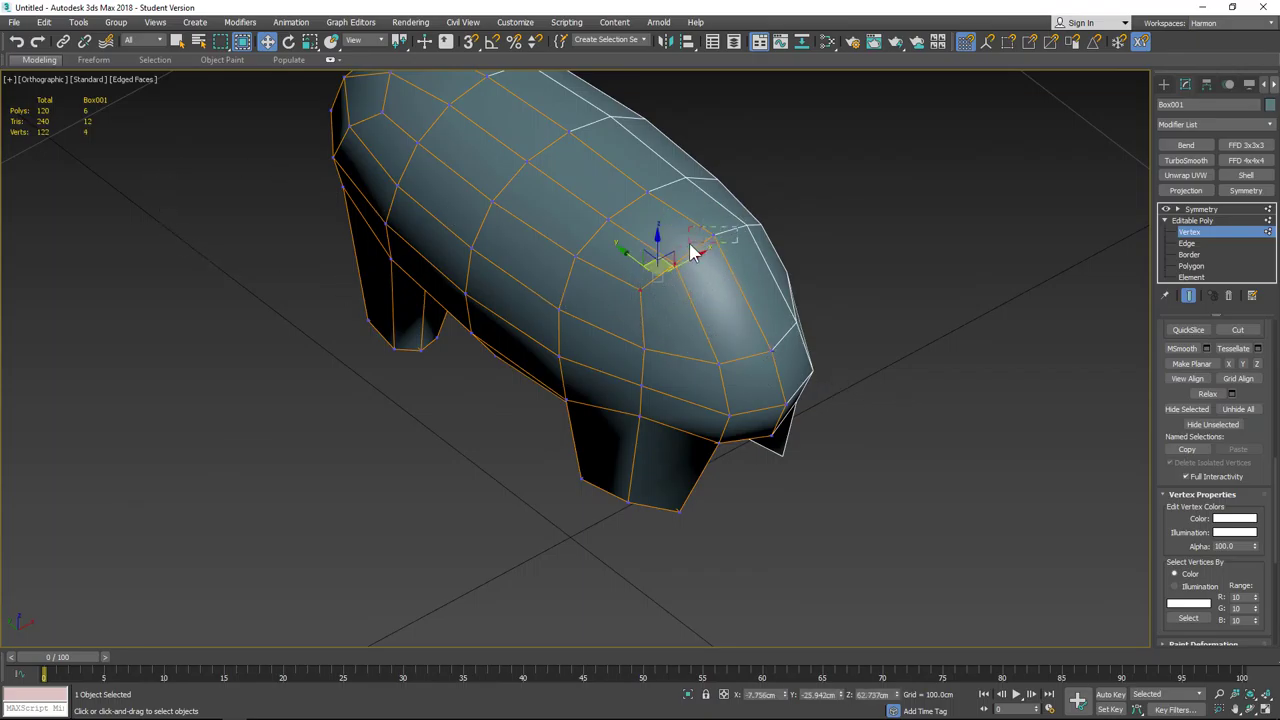
{"action": "left_click_drag", "start_coordinate": [689, 243], "coordinate": [687, 244]}
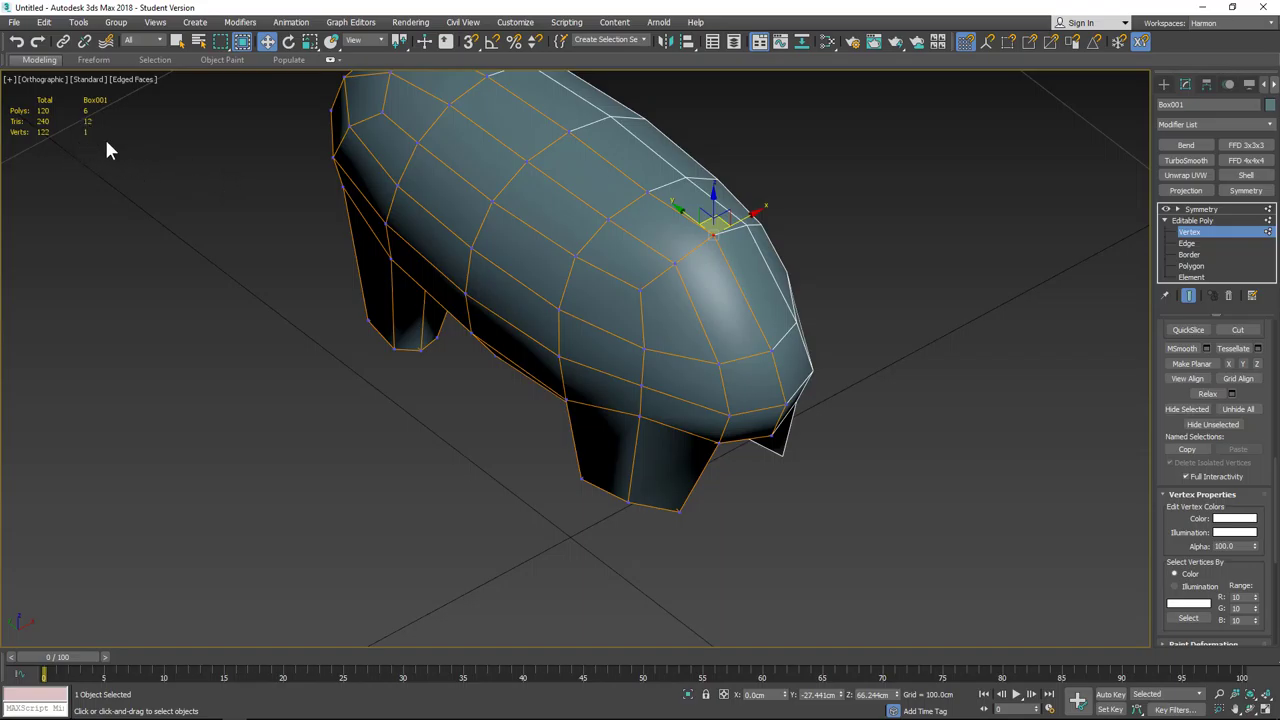
{"action": "left_click_drag", "start_coordinate": [744, 216], "coordinate": [669, 276]}
{"action": "middle_click_drag", "start_coordinate": [669, 282], "coordinate": [697, 272], "text": "alt"}
{"action": "left_click", "coordinate": [697, 272]}
{"action": "left_click", "coordinate": [691, 272]}
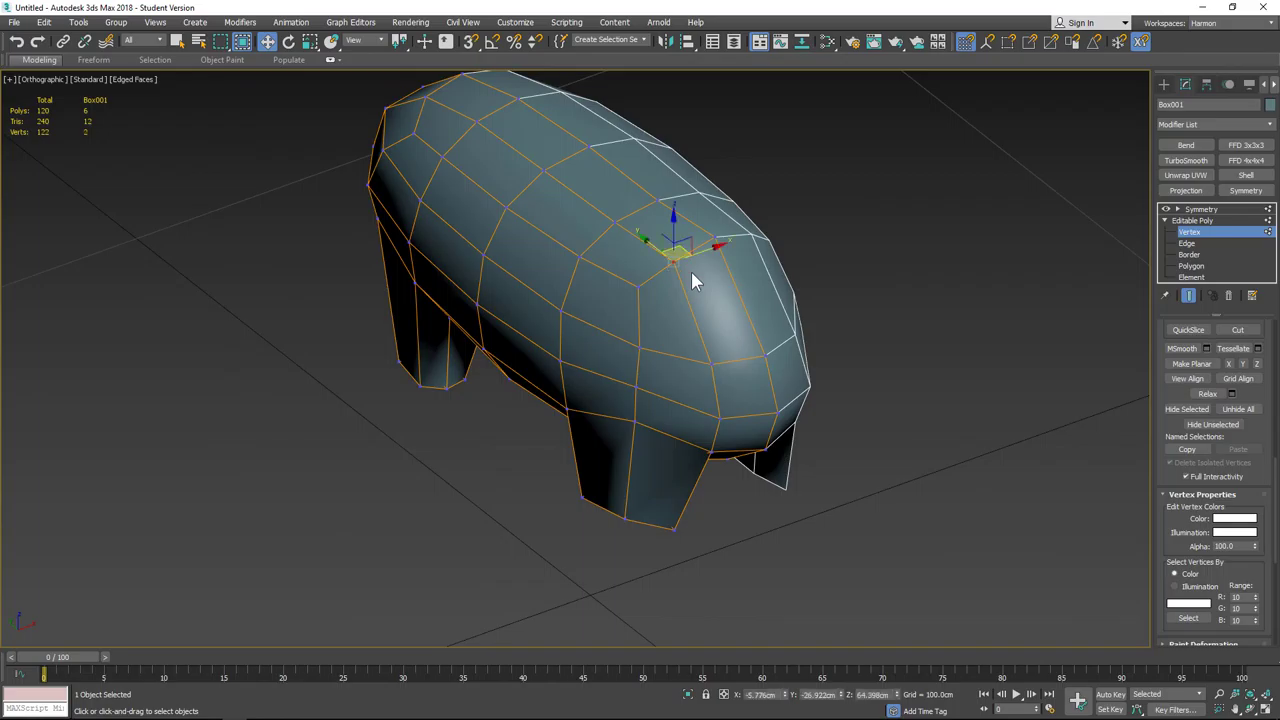
Step: Zoom in on the vertex beside the shoulder peak and nudge it slightly outward along X to check for a duplicate
{"action": "middle_click_drag", "start_coordinate": [589, 286], "coordinate": [643, 287], "text": "alt"}
{"action": "scroll", "coordinate": [670, 283], "scroll_direction": "up", "scroll_amount": 5}
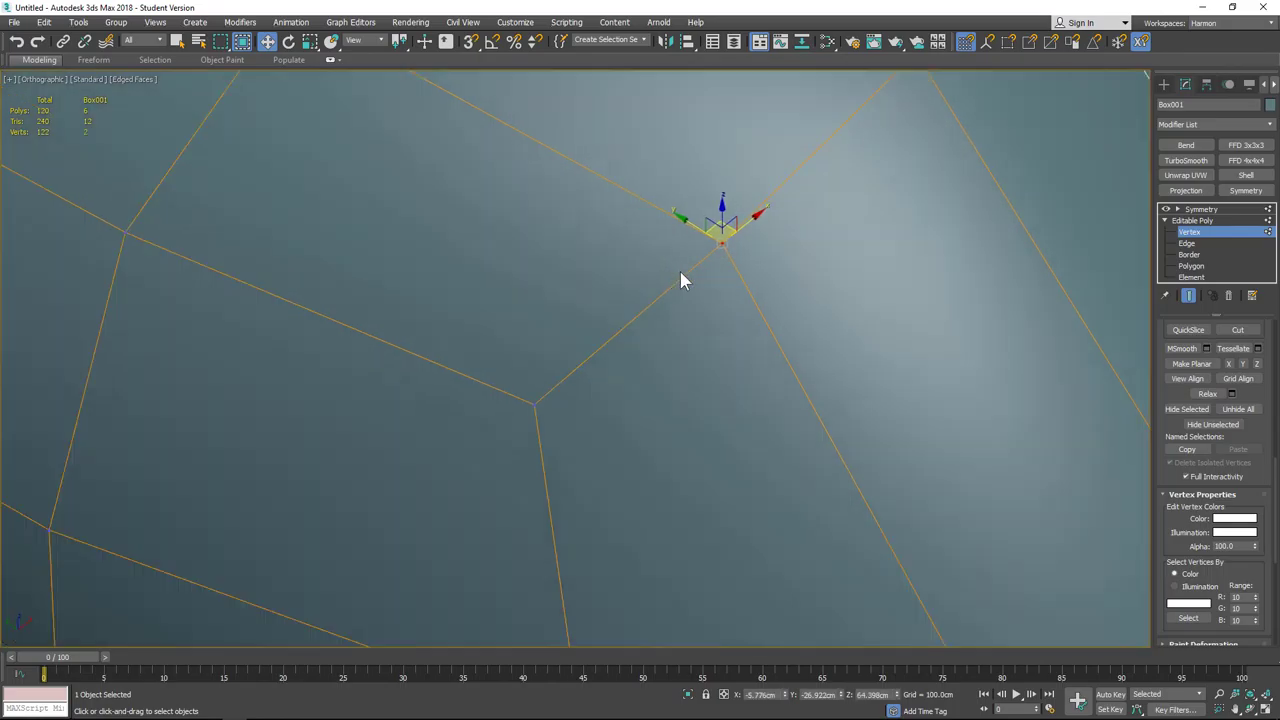
{"action": "left_click", "coordinate": [786, 271]}
{"action": "left_click", "coordinate": [719, 246]}
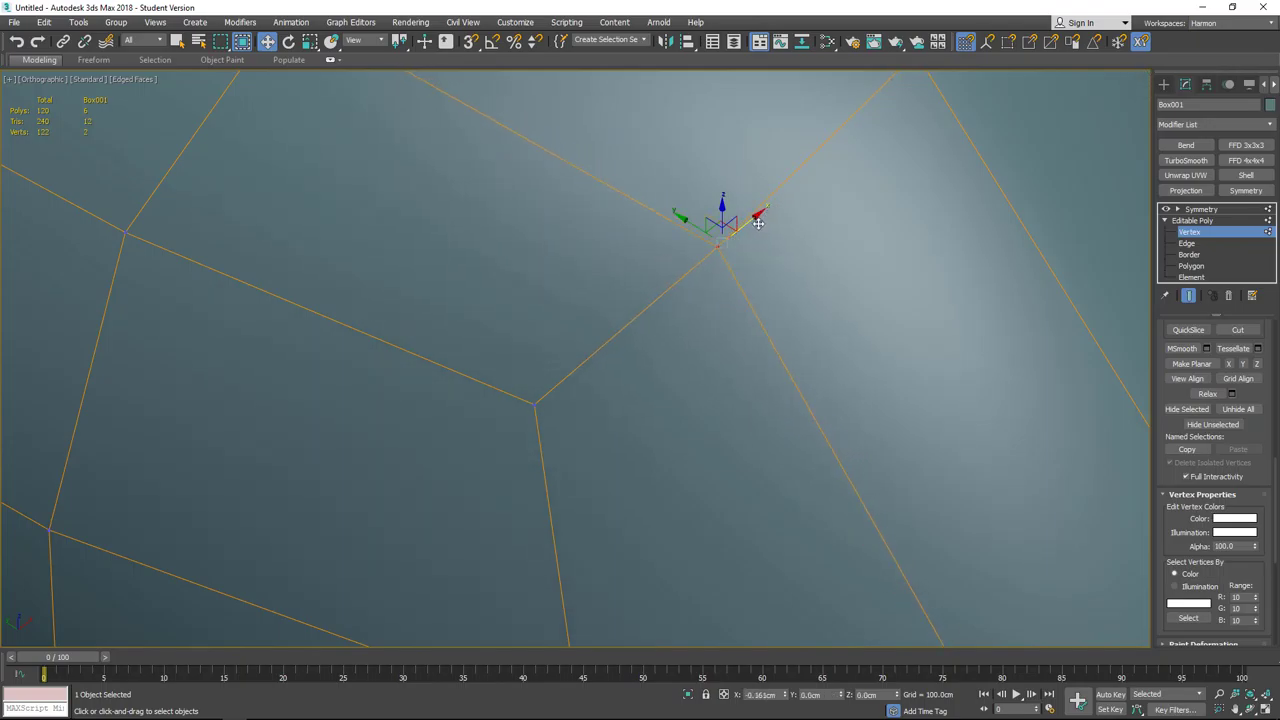
{"action": "left_click_drag", "start_coordinate": [758, 220], "coordinate": [760, 225]}
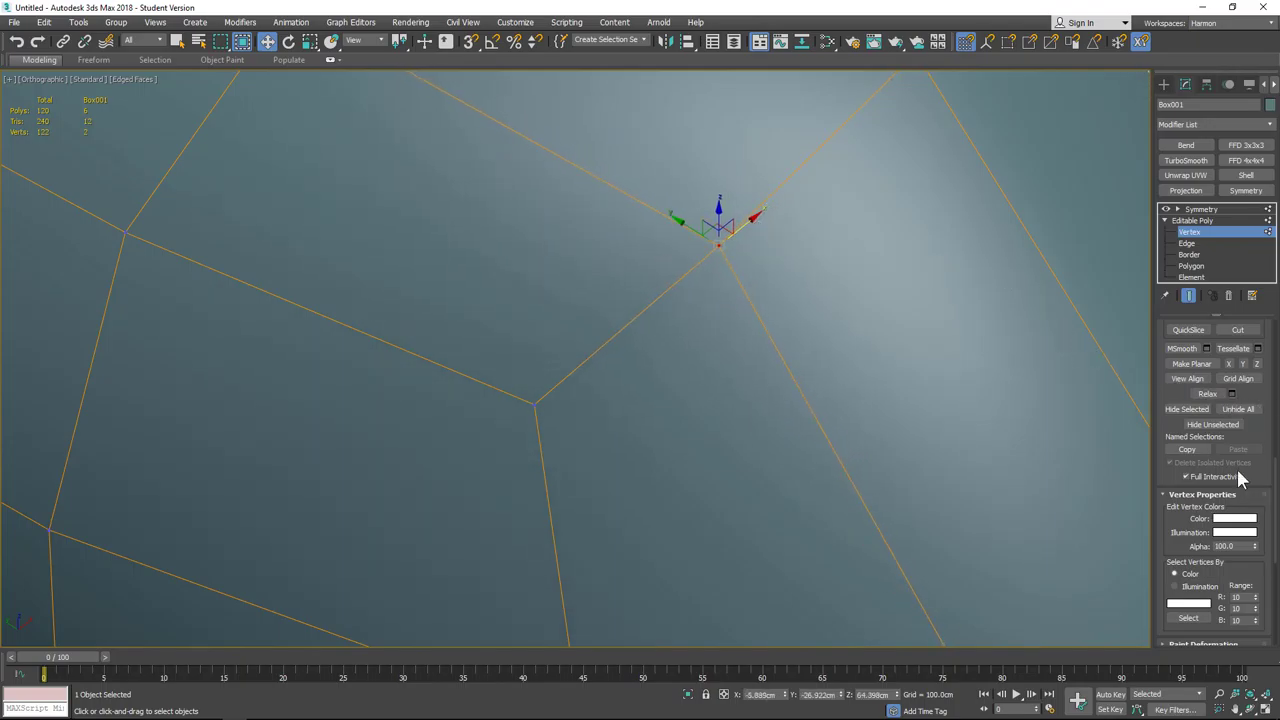
{"action": "left_click_drag", "start_coordinate": [1256, 432], "coordinate": [1210, 494]}
{"action": "scroll", "coordinate": [811, 322], "scroll_direction": "down", "scroll_amount": 5}
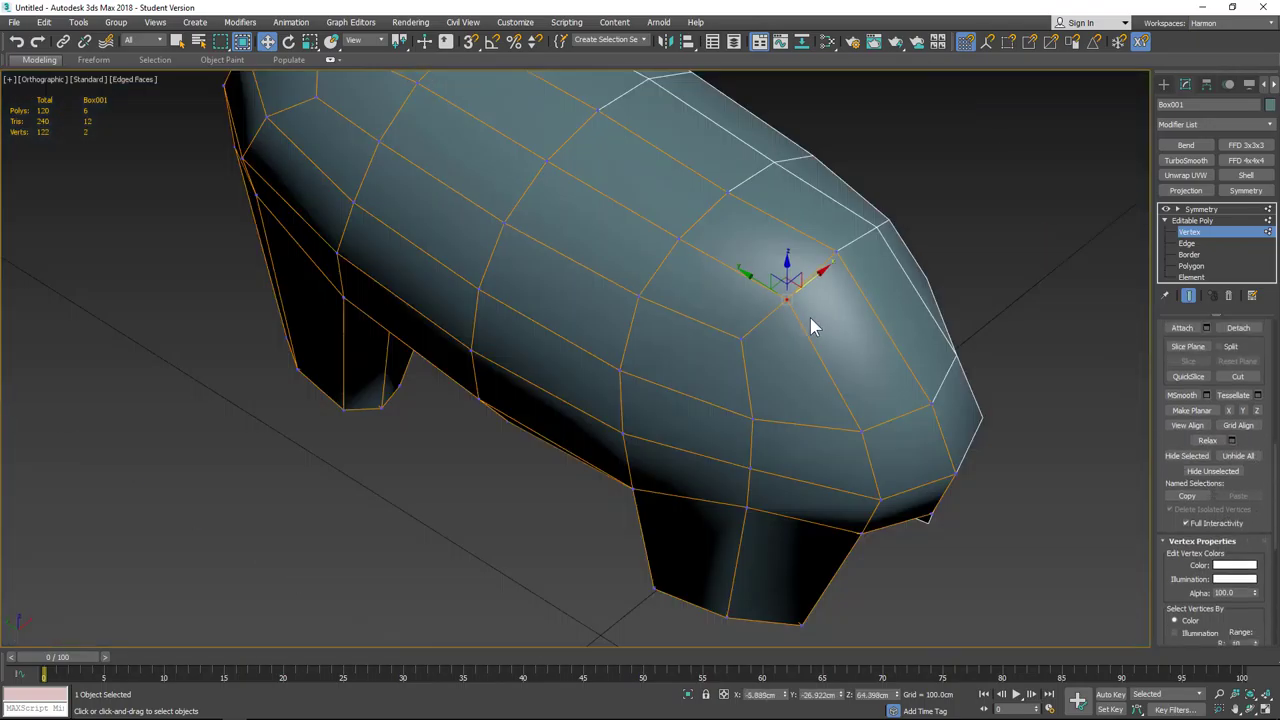
{"action": "middle_click_drag", "start_coordinate": [905, 337], "coordinate": [609, 256], "text": "alt"}
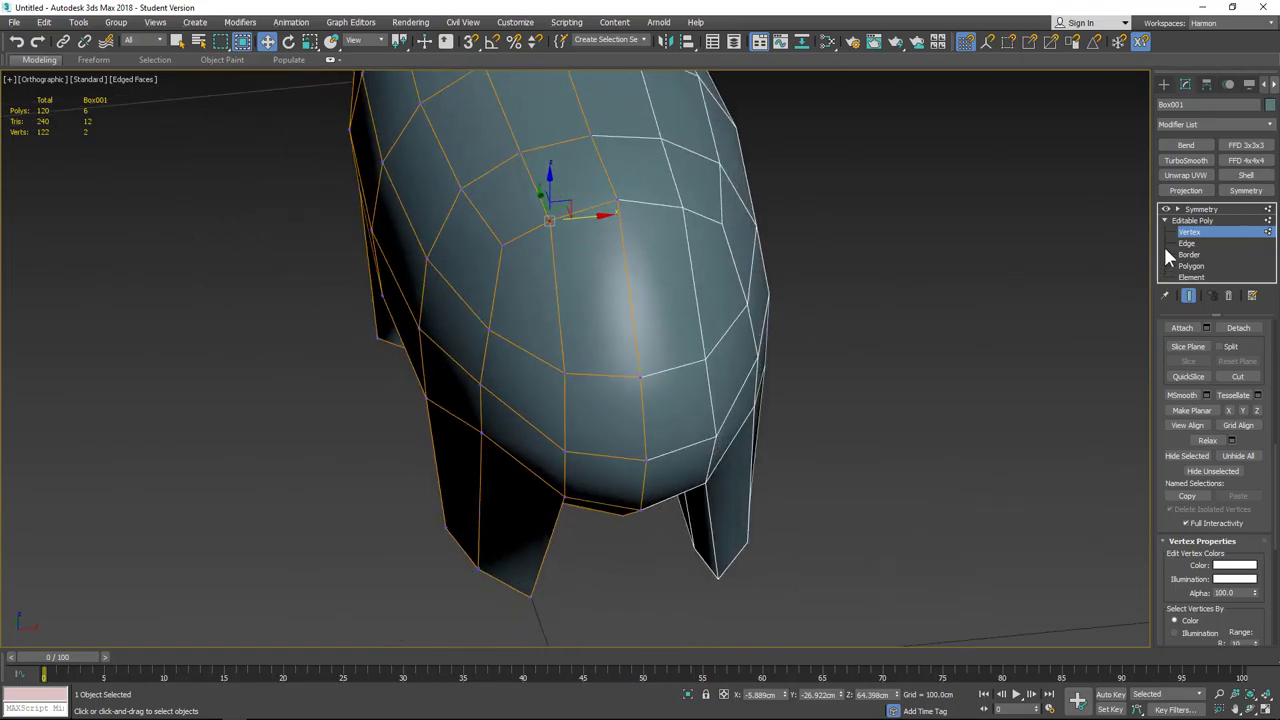
Step: In the Left view, raise the front leg's end vertices slightly and shift them slightly rearward
{"action": "middle_click_drag", "start_coordinate": [163, 209], "coordinate": [352, 343], "text": "alt"}
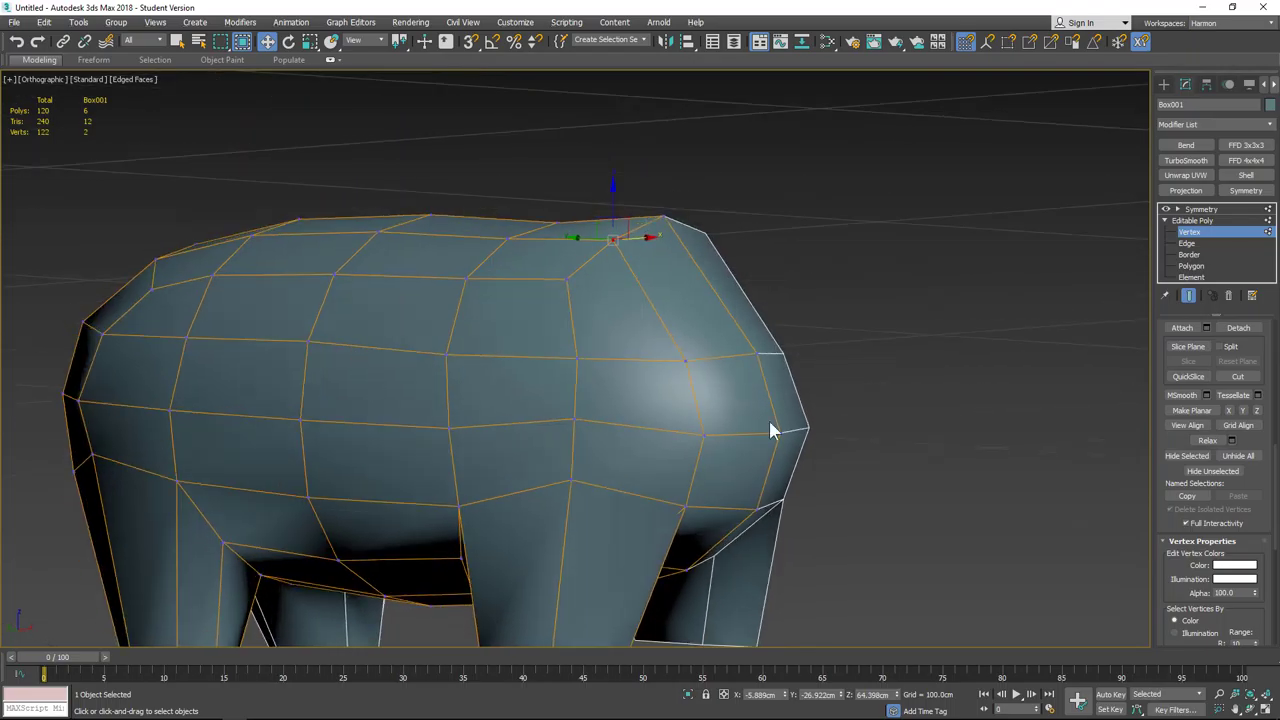
{"action": "left_click", "coordinate": [854, 400]}
{"action": "middle_click_drag", "start_coordinate": [580, 430], "coordinate": [594, 465], "text": "alt"}
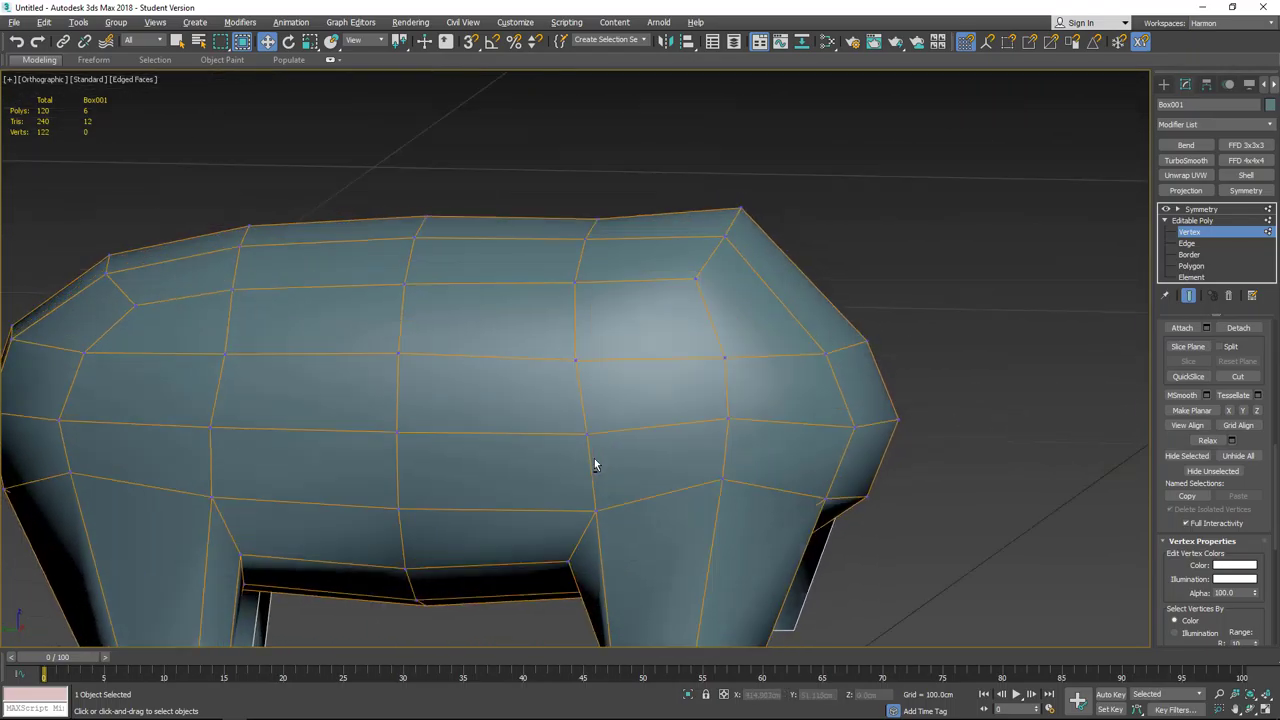
{"action": "key", "text": "l"}
{"action": "scroll", "coordinate": [608, 434], "scroll_direction": "down", "scroll_amount": 5}
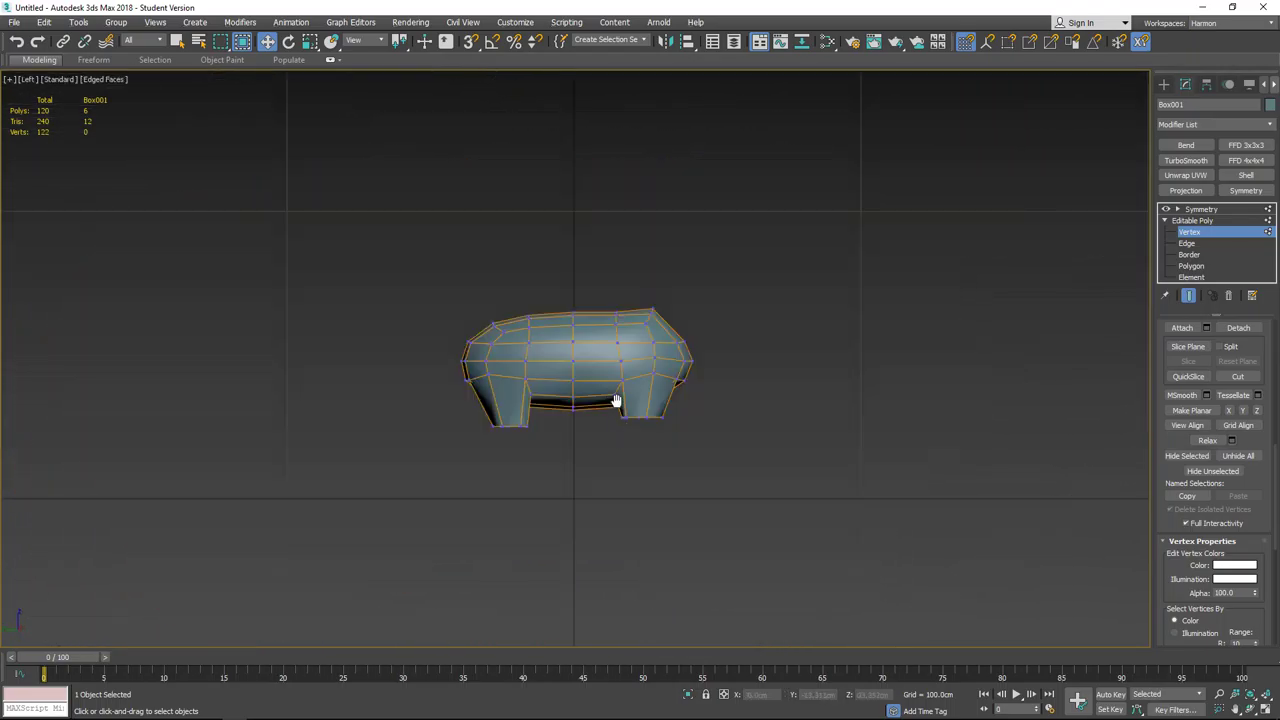
{"action": "scroll", "coordinate": [622, 428], "scroll_direction": "up", "scroll_amount": 5}
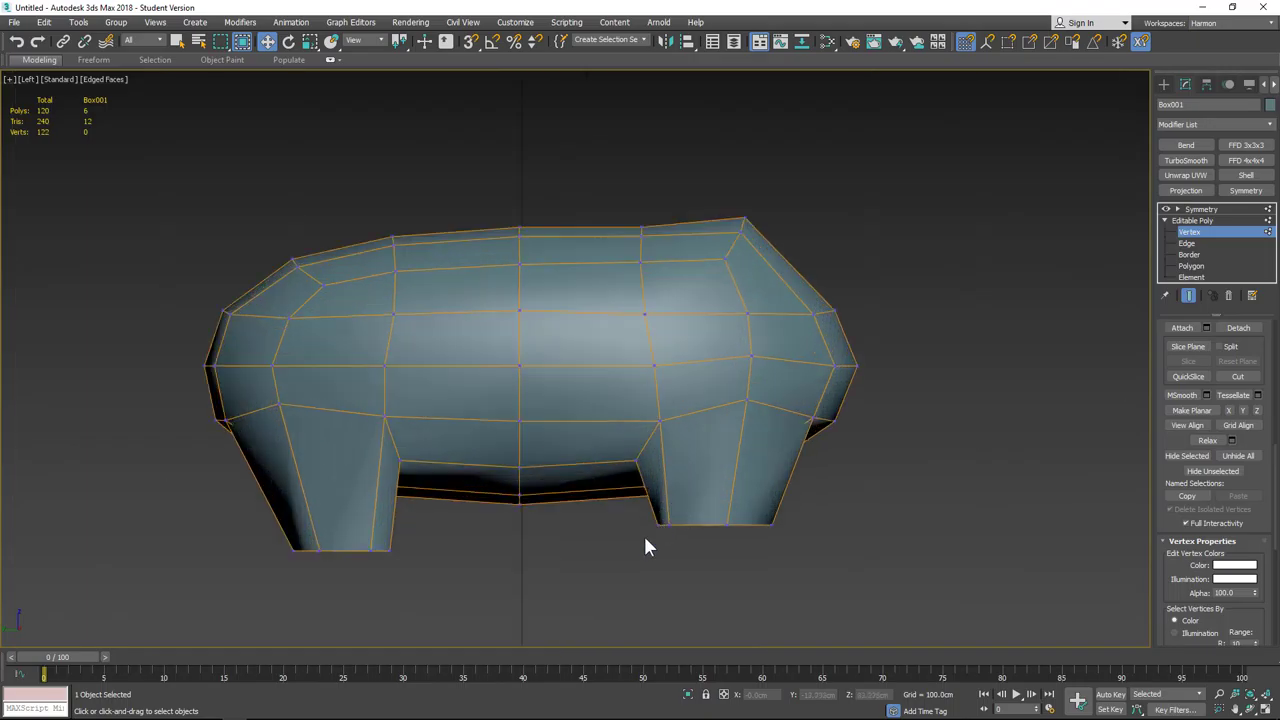
{"action": "left_click_drag", "start_coordinate": [624, 525], "coordinate": [630, 512]}
{"action": "left_click_drag", "start_coordinate": [712, 510], "coordinate": [716, 497]}
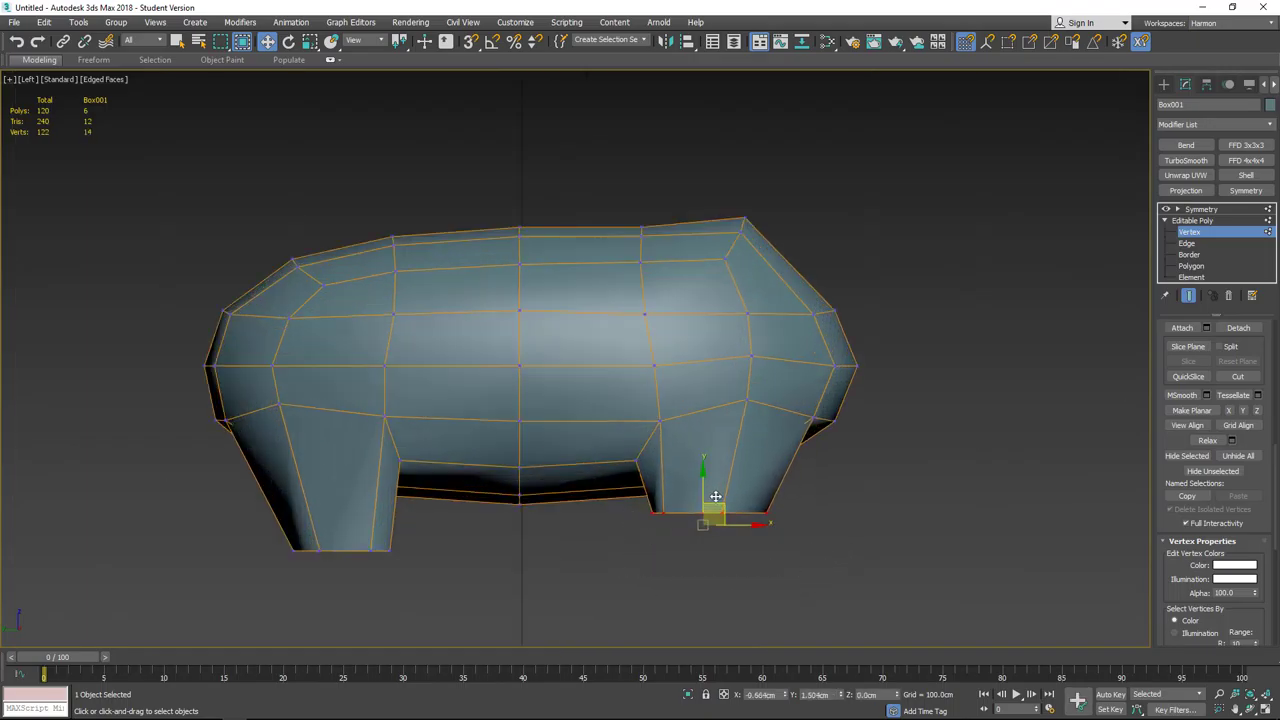
Step: Select the vertices at the body's front end and pull them slightly rearward to shorten the chest
{"action": "left_click", "coordinate": [816, 412]}
{"action": "left_click_drag", "start_coordinate": [834, 433], "coordinate": [834, 430]}
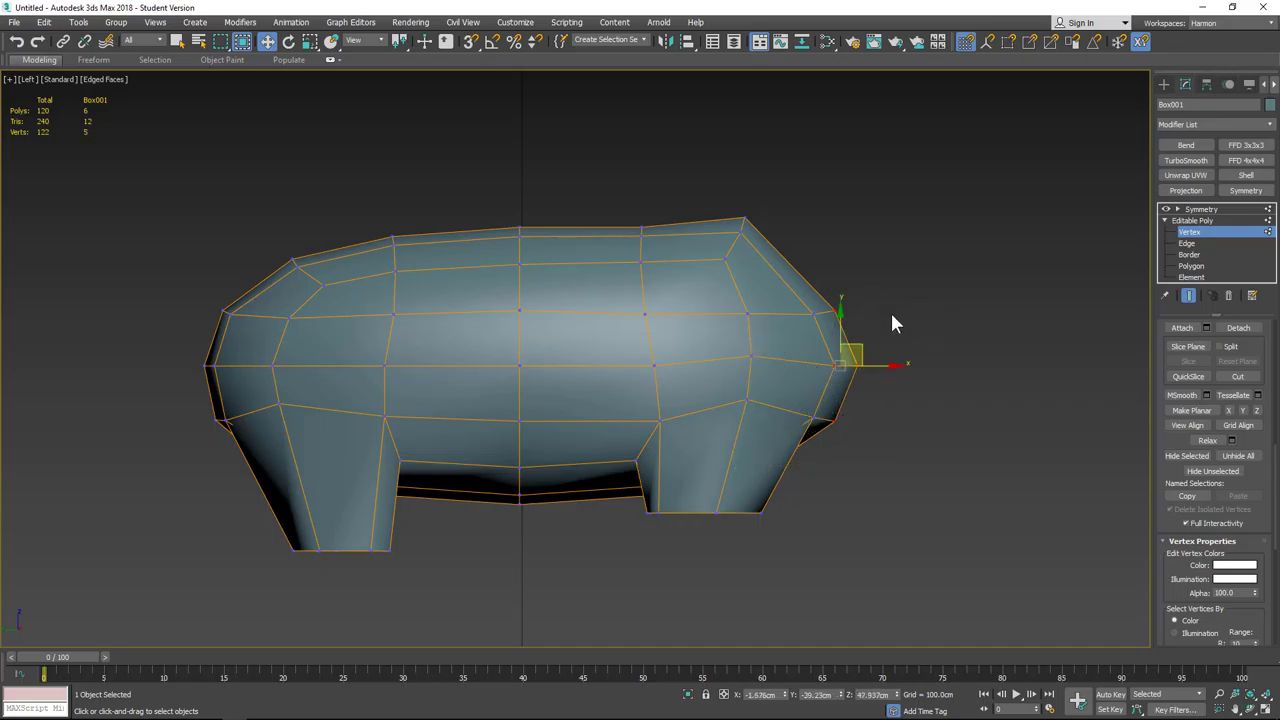
{"action": "left_click_drag", "start_coordinate": [885, 365], "coordinate": [826, 379]}
{"action": "left_click_drag", "start_coordinate": [888, 350], "coordinate": [801, 320]}
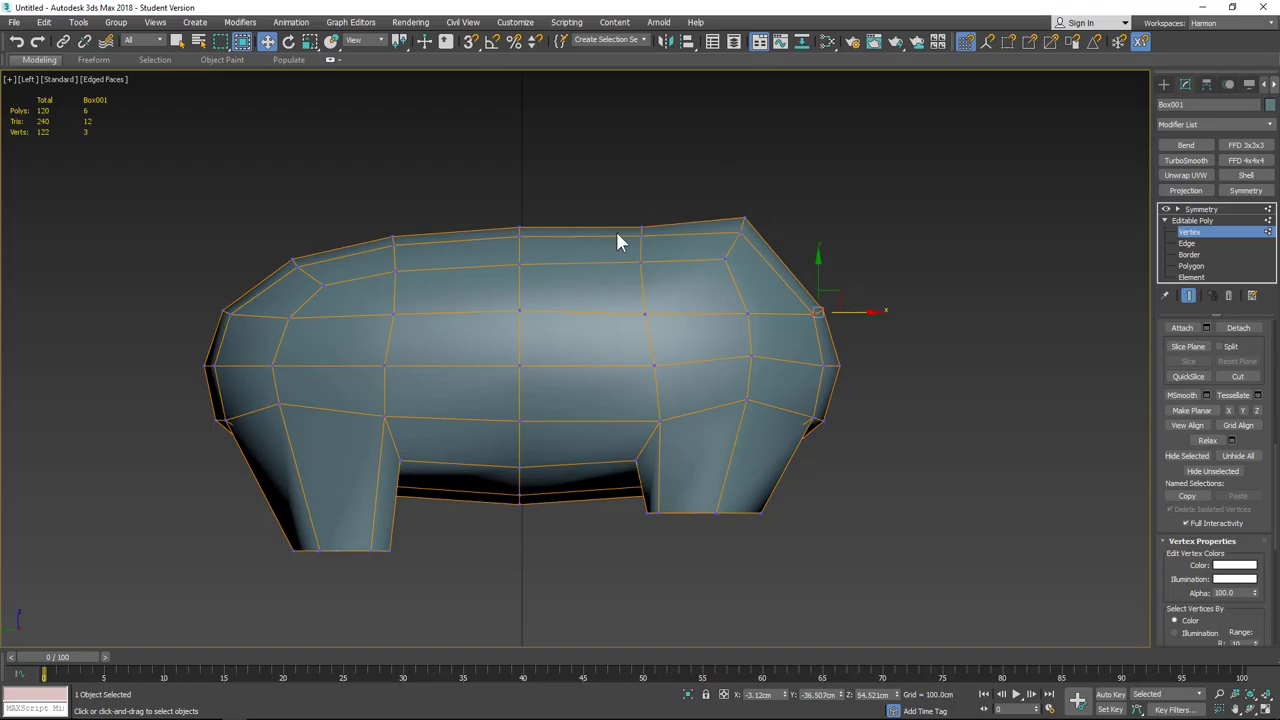
Step: Lower the shoulder peak vertices toward the chest, and move the upper vertices behind them forward and up to form a new peak
{"action": "left_click_drag", "start_coordinate": [655, 313], "coordinate": [657, 305]}
{"action": "left_click_drag", "start_coordinate": [660, 243], "coordinate": [757, 264]}
{"action": "left_click_drag", "start_coordinate": [757, 214], "coordinate": [752, 262]}
{"action": "left_click", "coordinate": [817, 190]}
{"action": "mouse_move", "coordinate": [779, 221]}
{"action": "left_mouse_down"}
{"action": "mouse_move", "coordinate": [746, 259]}
{"action": "mouse_move", "coordinate": [774, 240]}
{"action": "left_mouse_up"}
{"action": "left_click", "coordinate": [814, 206]}
{"action": "left_click_drag", "start_coordinate": [680, 306], "coordinate": [670, 301]}
{"action": "left_click", "coordinate": [737, 279]}
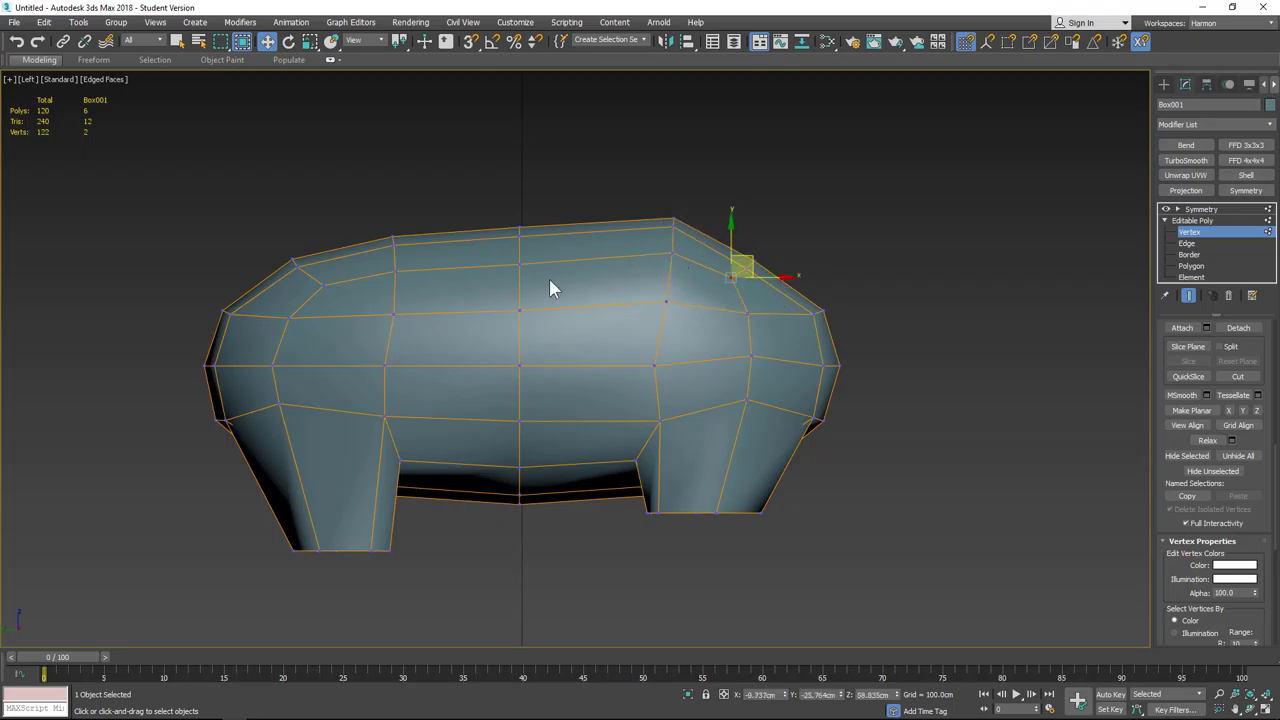
Step: Select the rear leg's end vertices and raise them slightly, shifting them a little rearward
{"action": "middle_click_drag", "start_coordinate": [482, 544], "coordinate": [482, 526]}
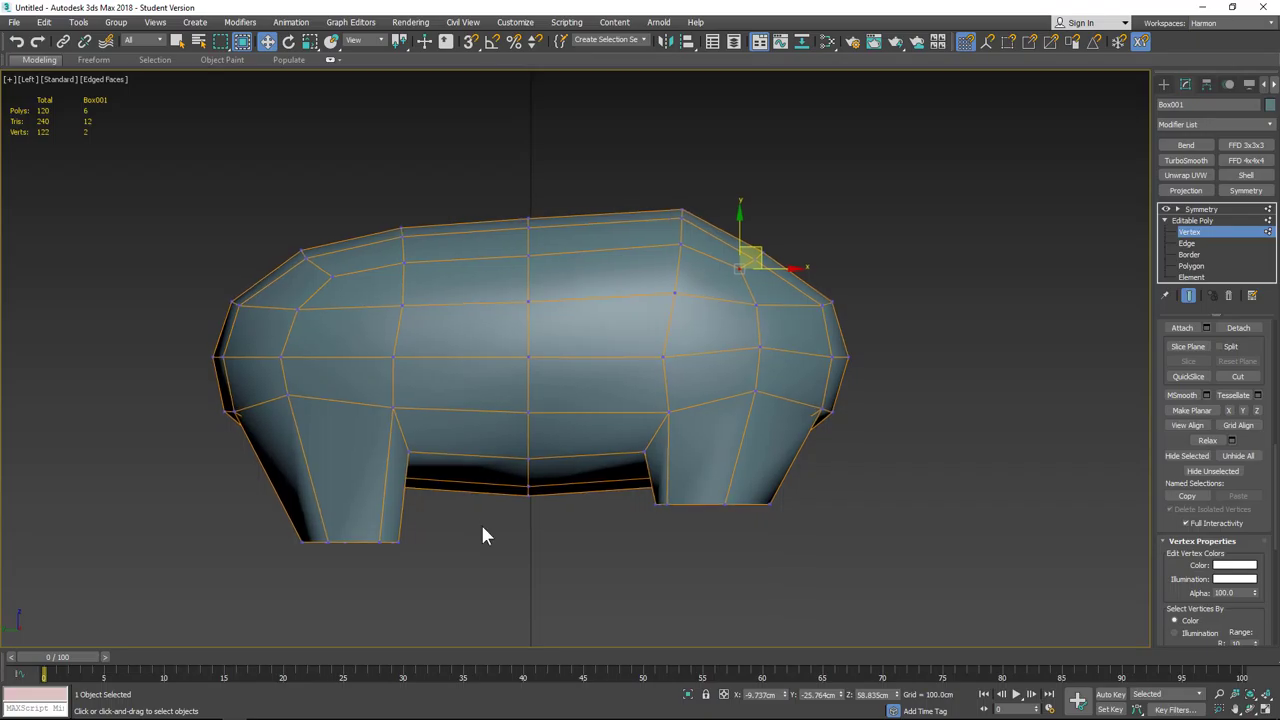
{"action": "left_click_drag", "start_coordinate": [285, 537], "coordinate": [286, 537]}
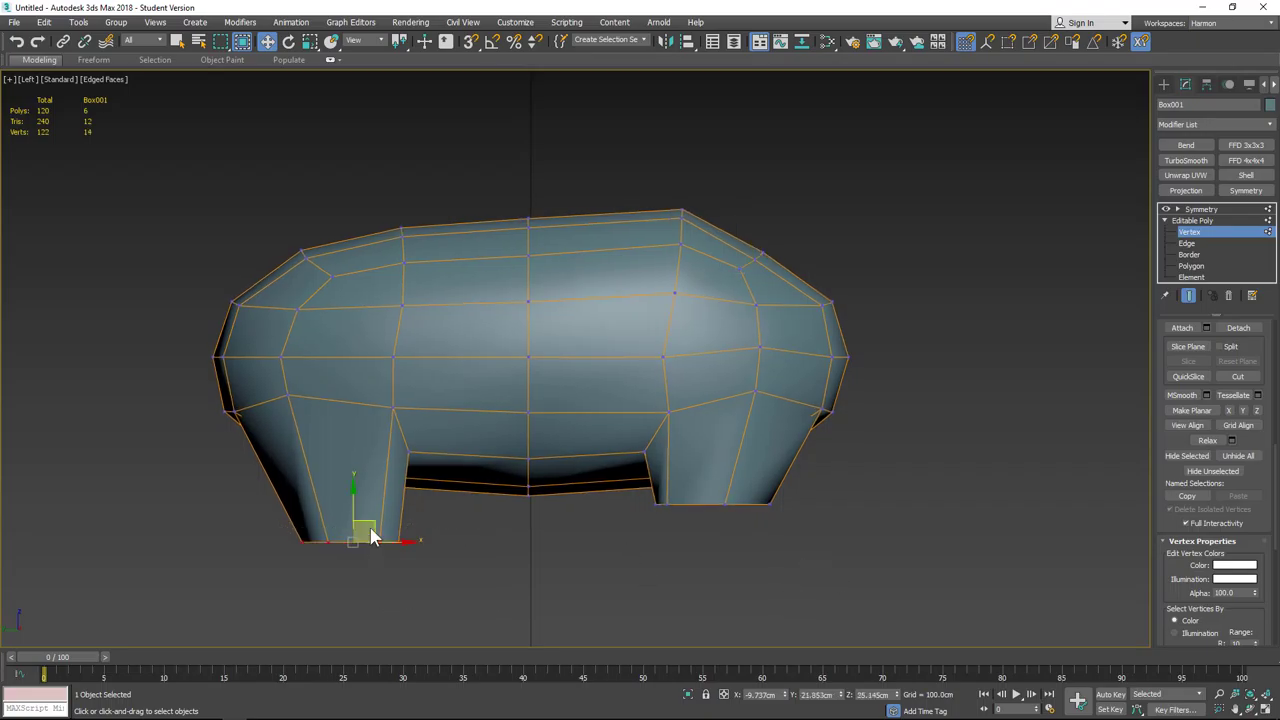
{"action": "left_click_drag", "start_coordinate": [366, 529], "coordinate": [369, 516]}
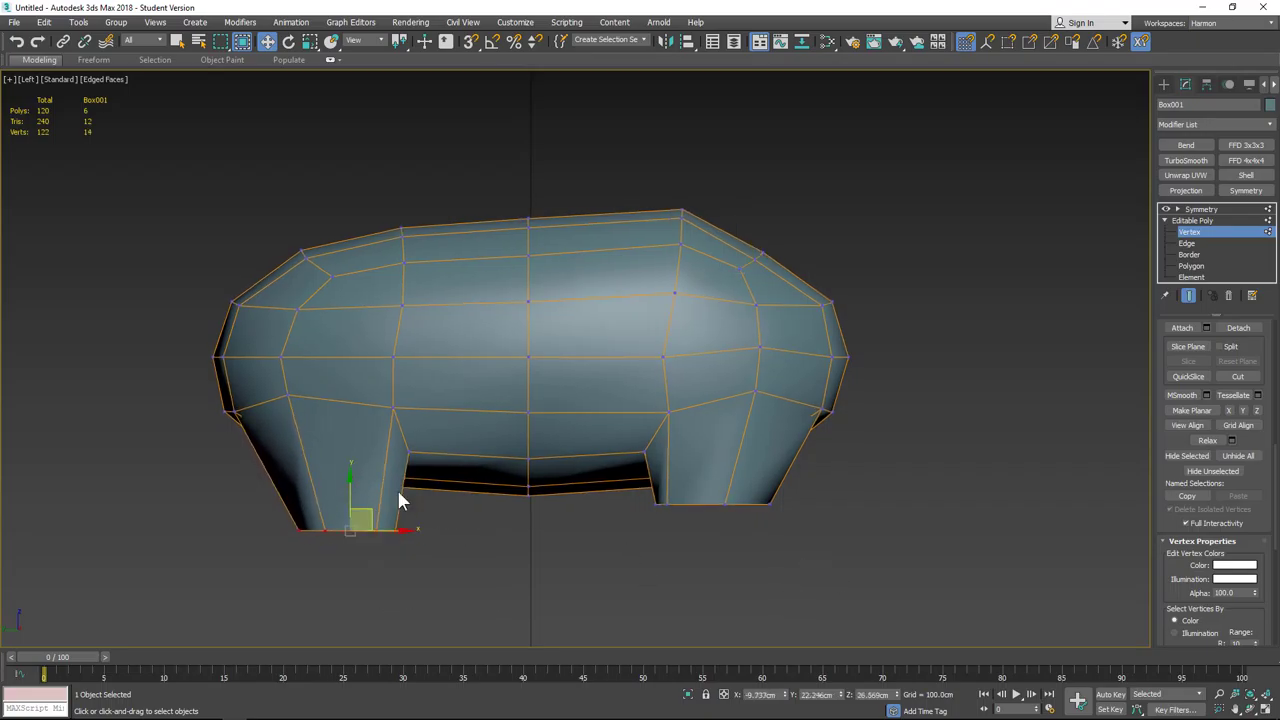
Step: Select the end polygons of both the front and rear legs, and return to the Left view with the polygon editing tools shown
{"action": "middle_click_drag", "start_coordinate": [438, 557], "coordinate": [436, 465]}
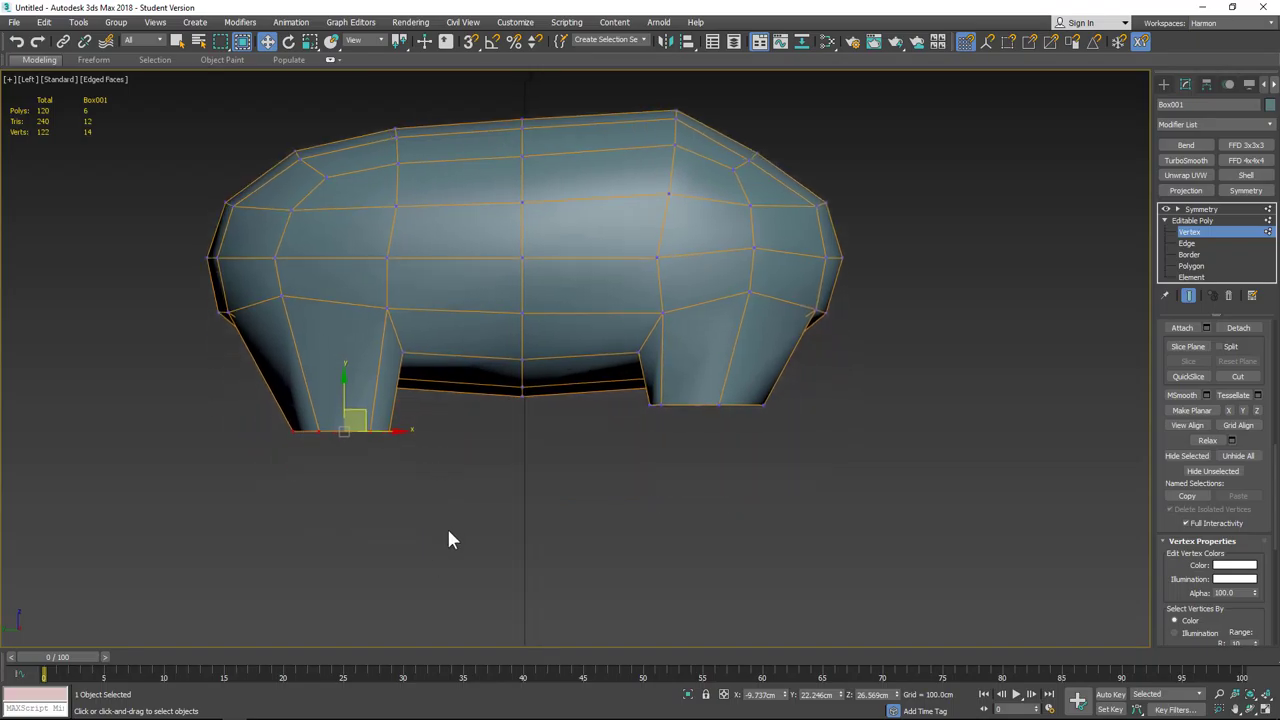
{"action": "left_click", "coordinate": [1191, 266]}
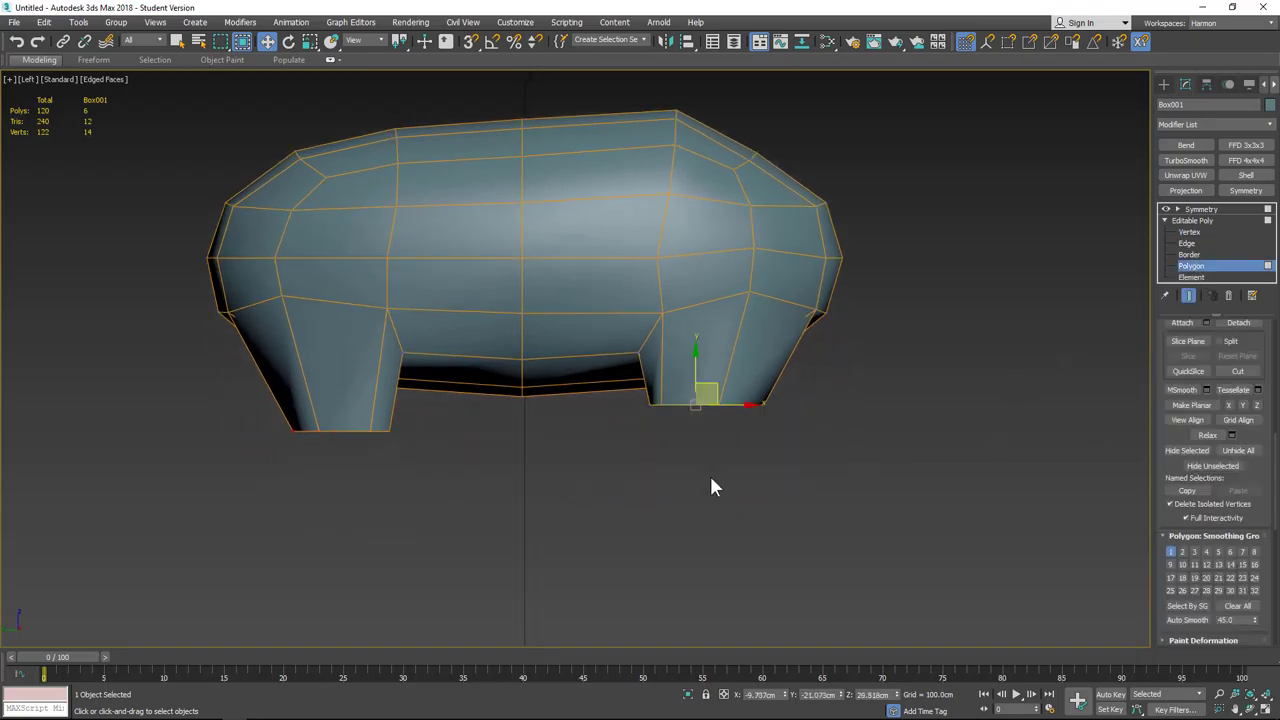
{"action": "middle_click_drag", "start_coordinate": [709, 486], "coordinate": [467, 437], "text": "alt"}
{"action": "left_click", "coordinate": [332, 430], "text": "ctrl"}
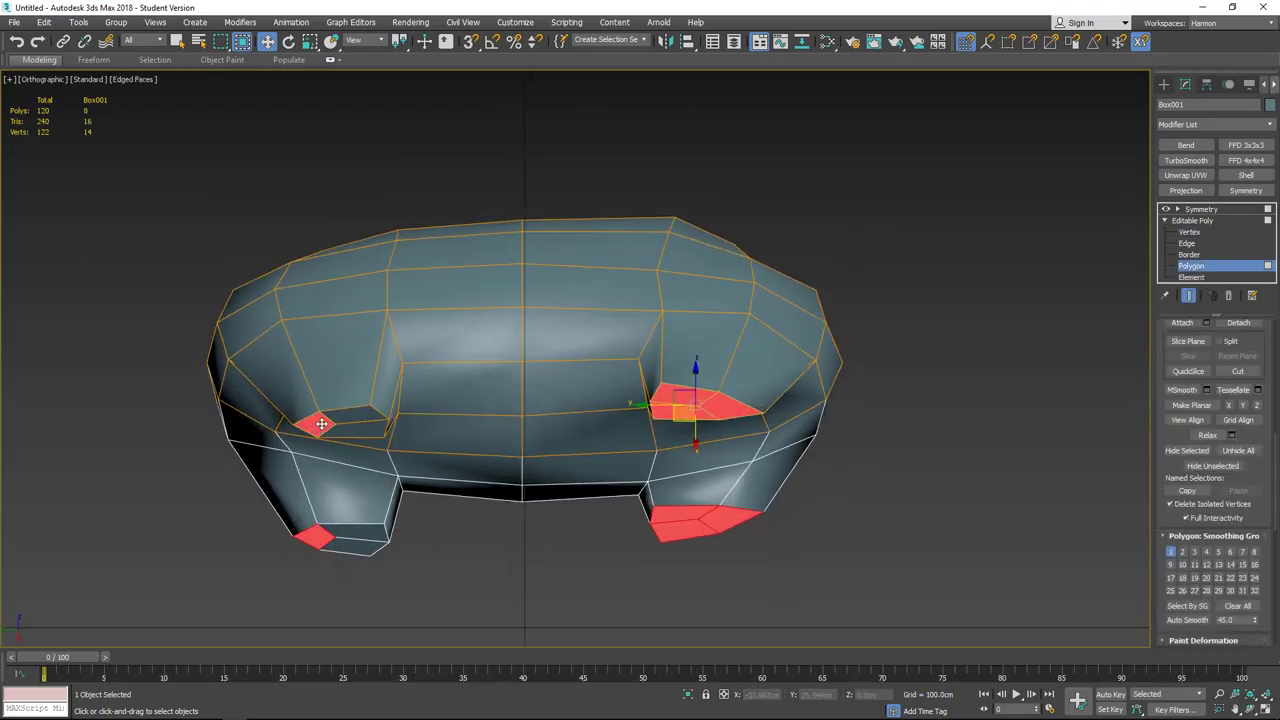
{"action": "left_click", "coordinate": [362, 429], "text": "ctrl"}
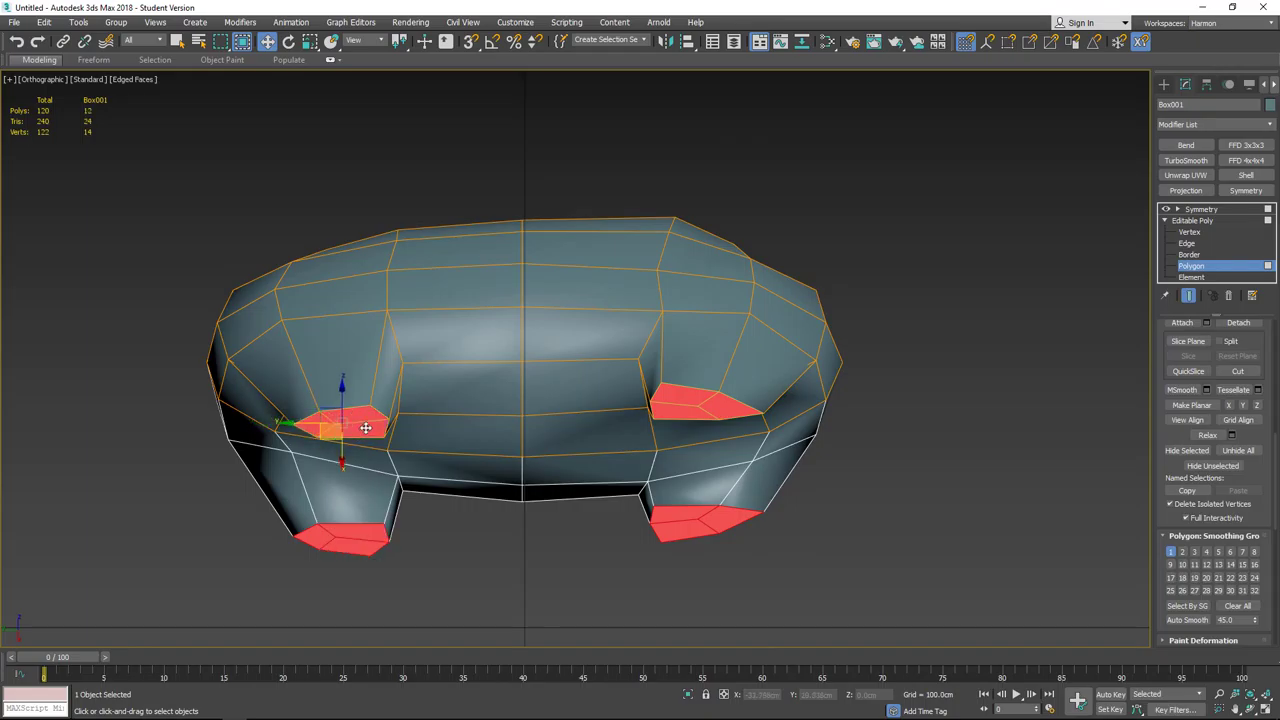
{"action": "key", "text": "l"}
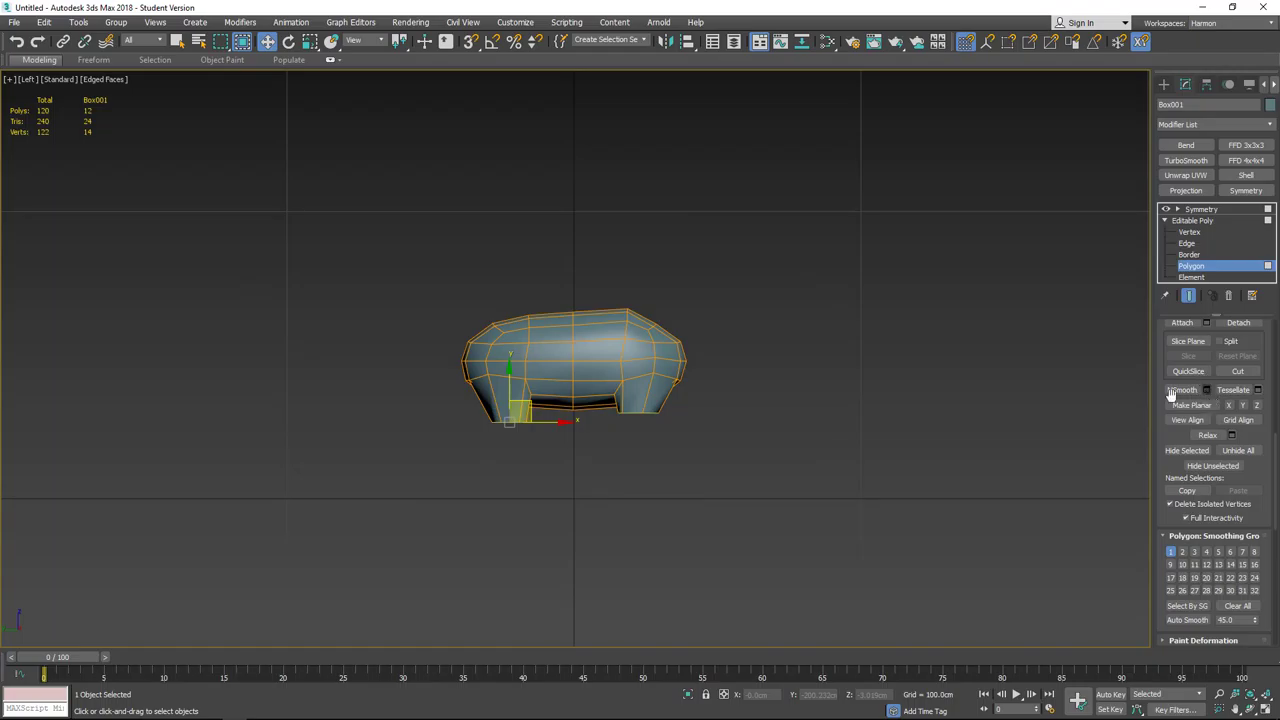
{"action": "scroll", "coordinate": [1263, 358], "scroll_direction": "up", "scroll_amount": 5}
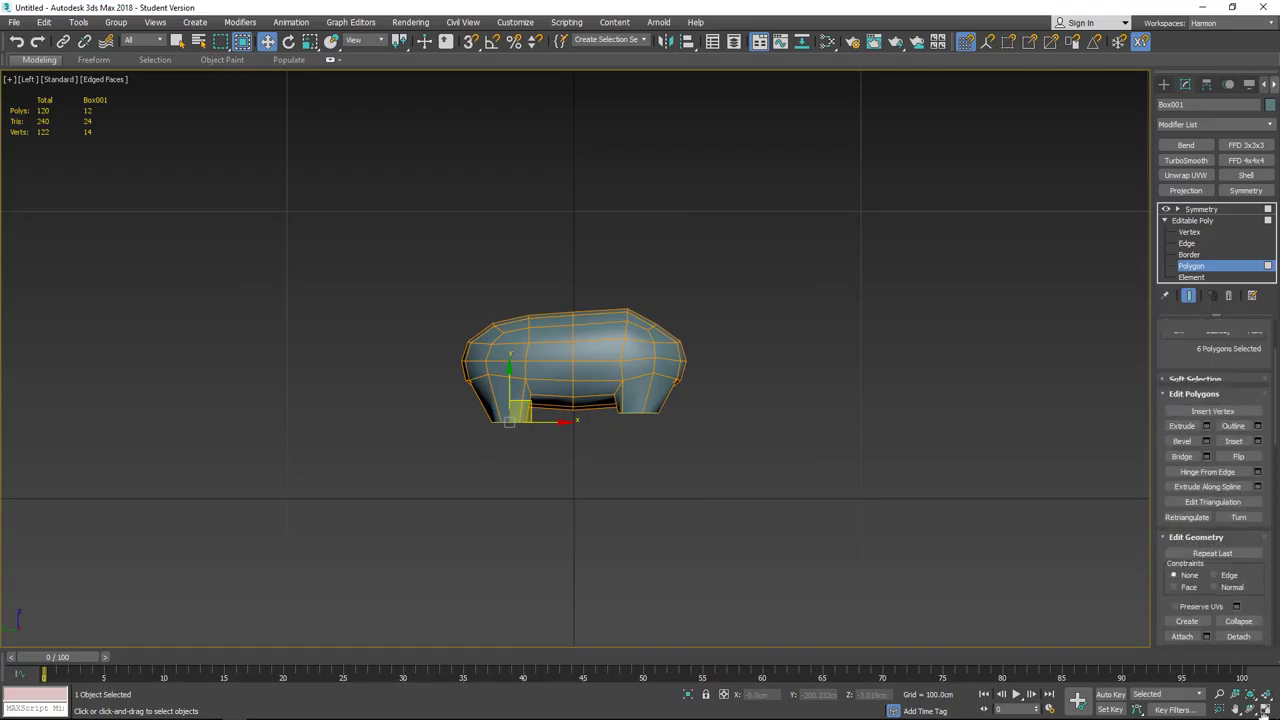
Step: Extrude the selected end polygons of the front and rear legs by 10 cm and clear the polygon selection
{"action": "left_click", "coordinate": [1205, 469]}
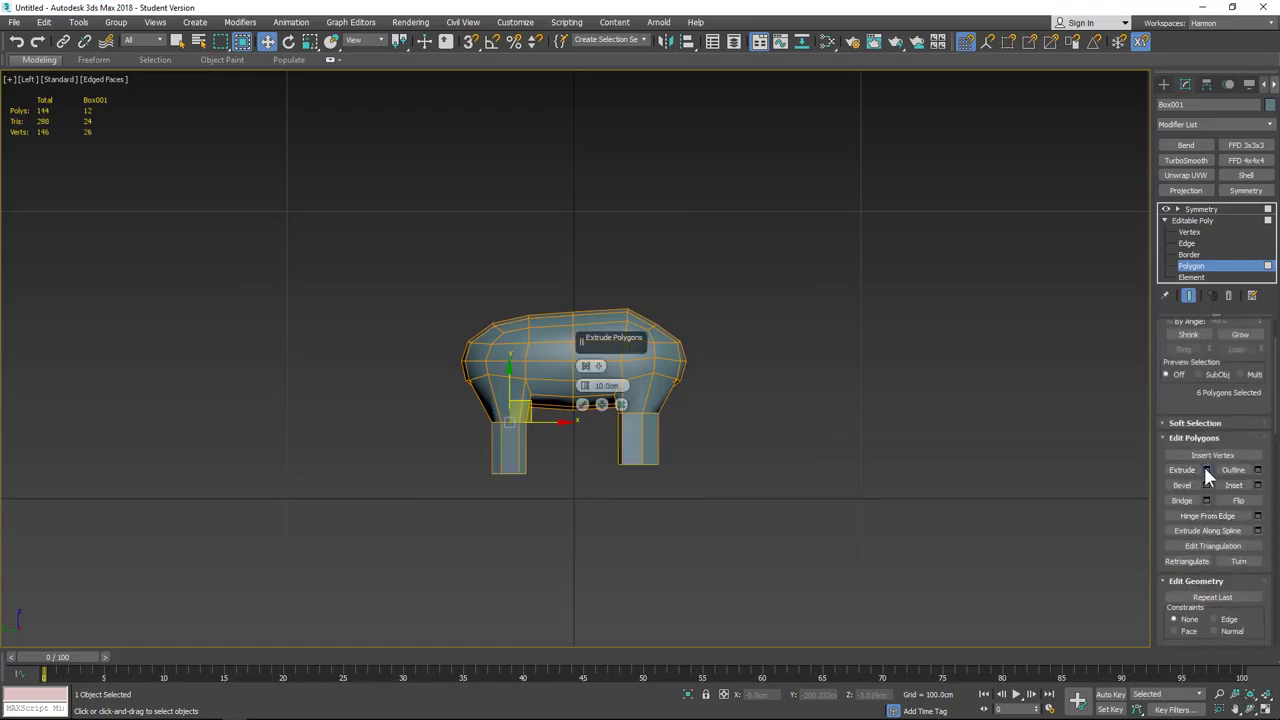
{"action": "left_click", "coordinate": [583, 405]}
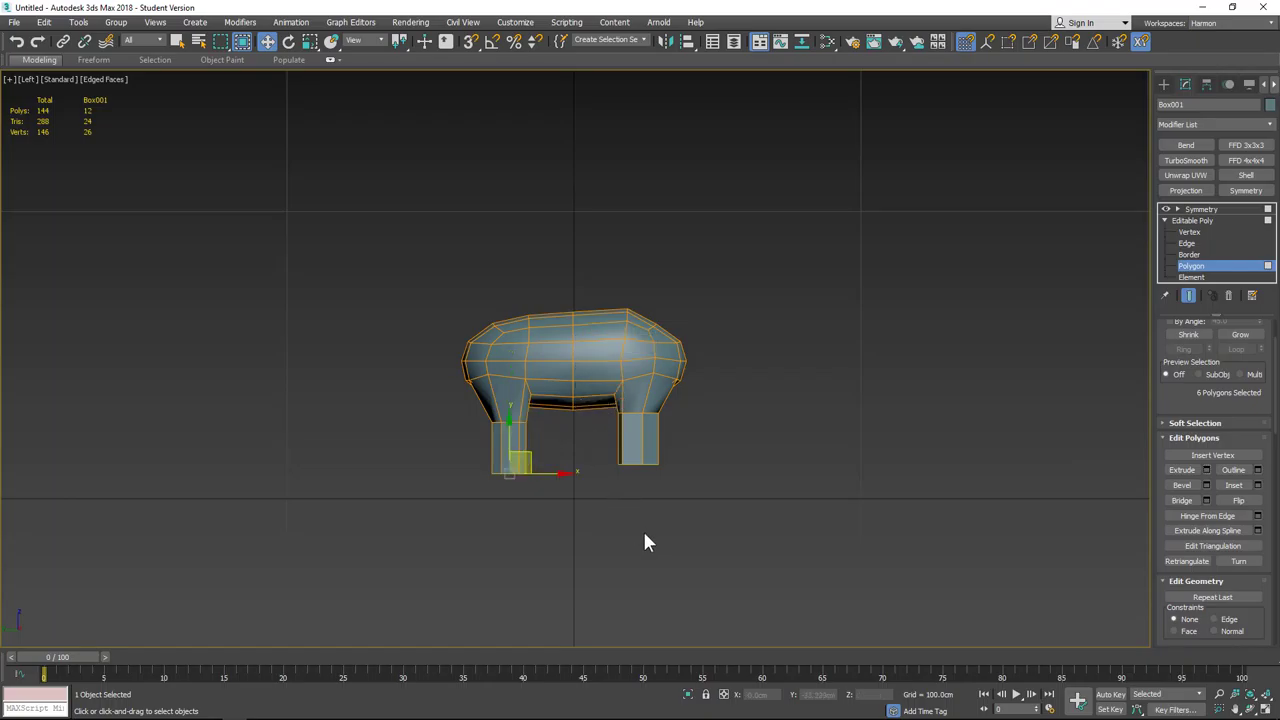
{"action": "left_click_drag", "start_coordinate": [789, 560], "coordinate": [506, 537]}
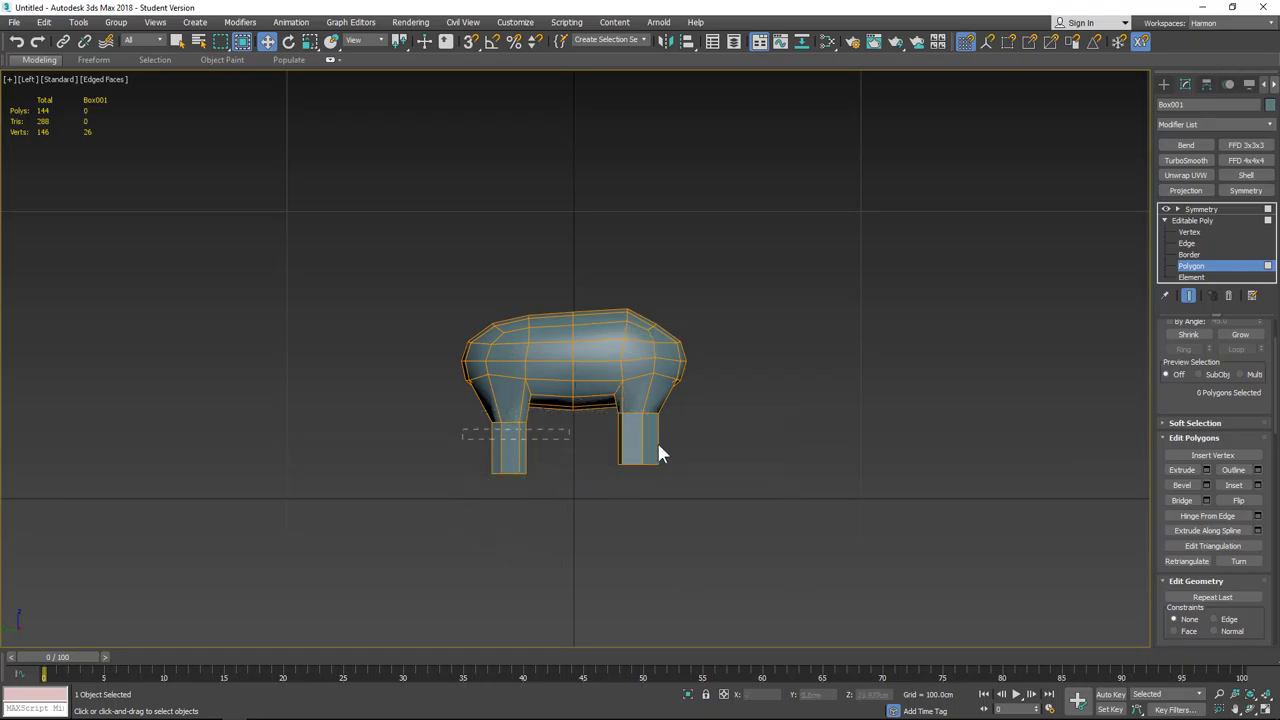
Step: Set region selection to crossing mode and select the side polygons around the newly extruded segments of both the front and rear legs
{"action": "left_click_drag", "start_coordinate": [462, 430], "coordinate": [597, 442]}
{"action": "left_click", "coordinate": [1196, 266]}
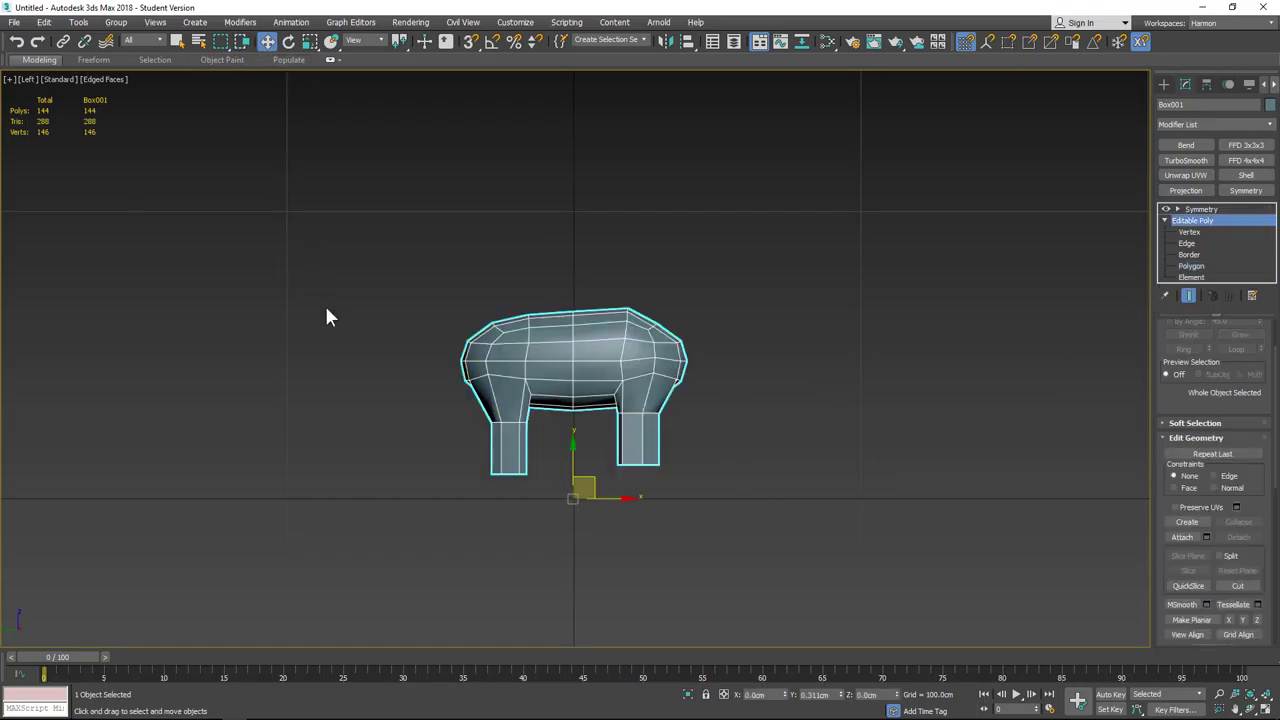
{"action": "left_click", "coordinate": [441, 478]}
{"action": "left_click", "coordinate": [243, 42]}
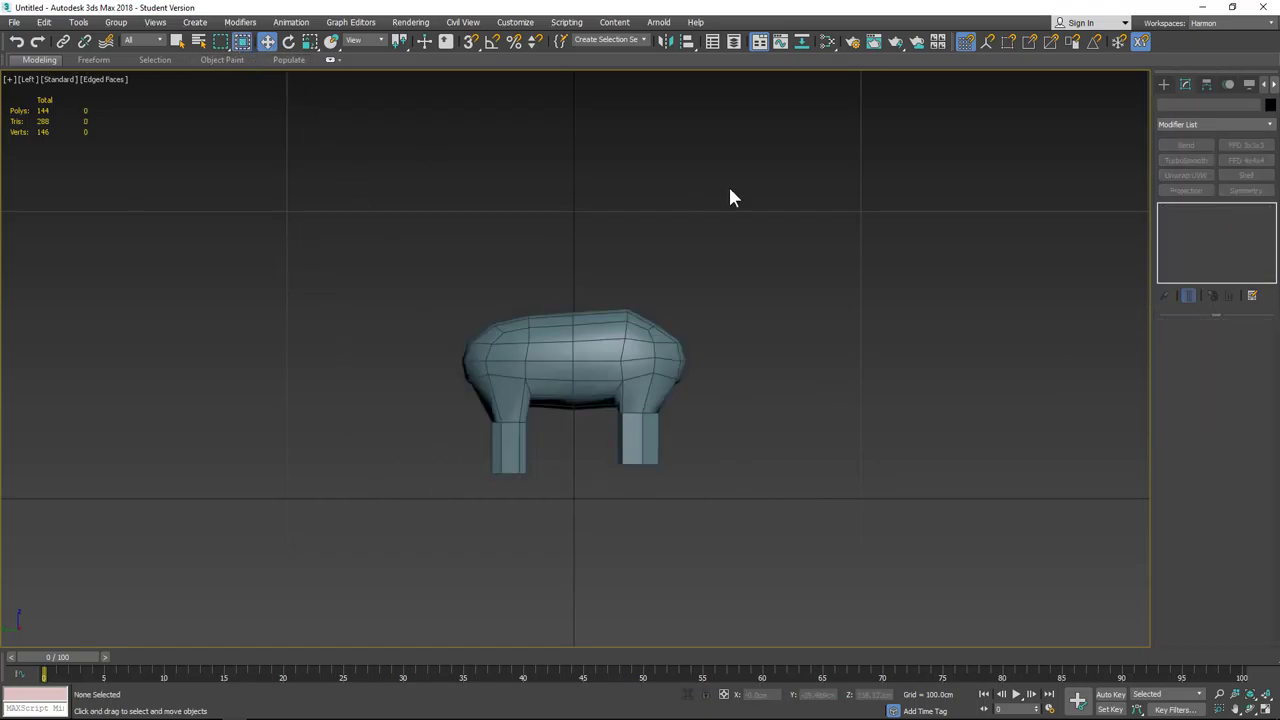
{"action": "left_click", "coordinate": [243, 43]}
{"action": "left_click", "coordinate": [591, 336]}
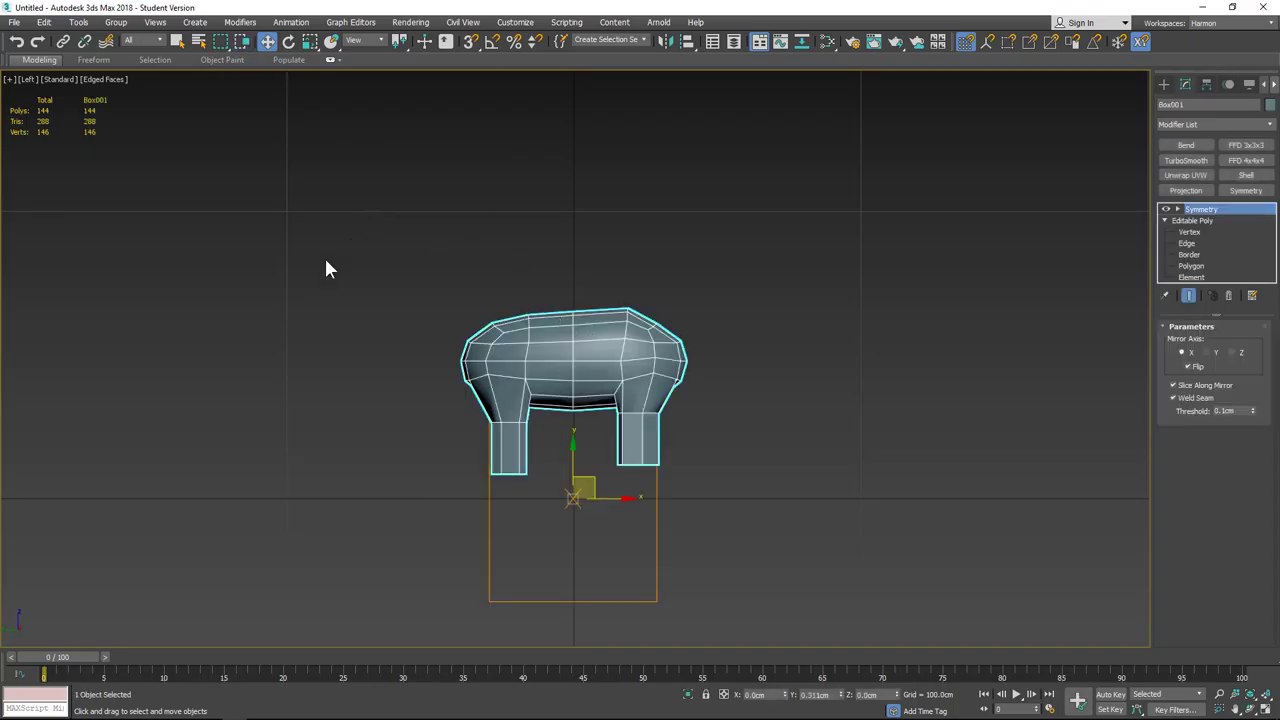
{"action": "left_click", "coordinate": [469, 445]}
{"action": "left_click_drag", "start_coordinate": [690, 457], "coordinate": [682, 453]}
{"action": "left_click", "coordinate": [1190, 266]}
{"action": "left_click_drag", "start_coordinate": [484, 449], "coordinate": [478, 454]}
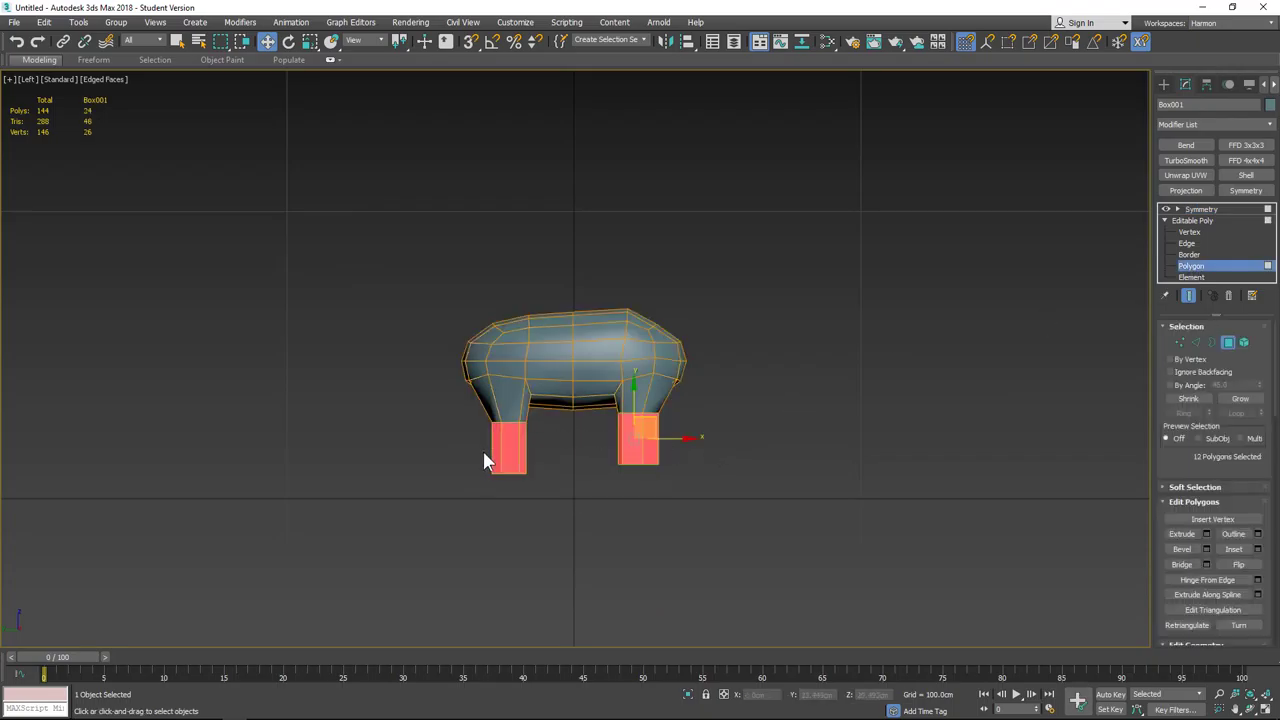
Step: Assign the selected leg polygons to smoothing group 9, then clear the polygon selection
{"action": "middle_click_drag", "start_coordinate": [840, 492], "coordinate": [510, 452], "text": "alt"}
{"action": "left_click", "coordinate": [1229, 500]}
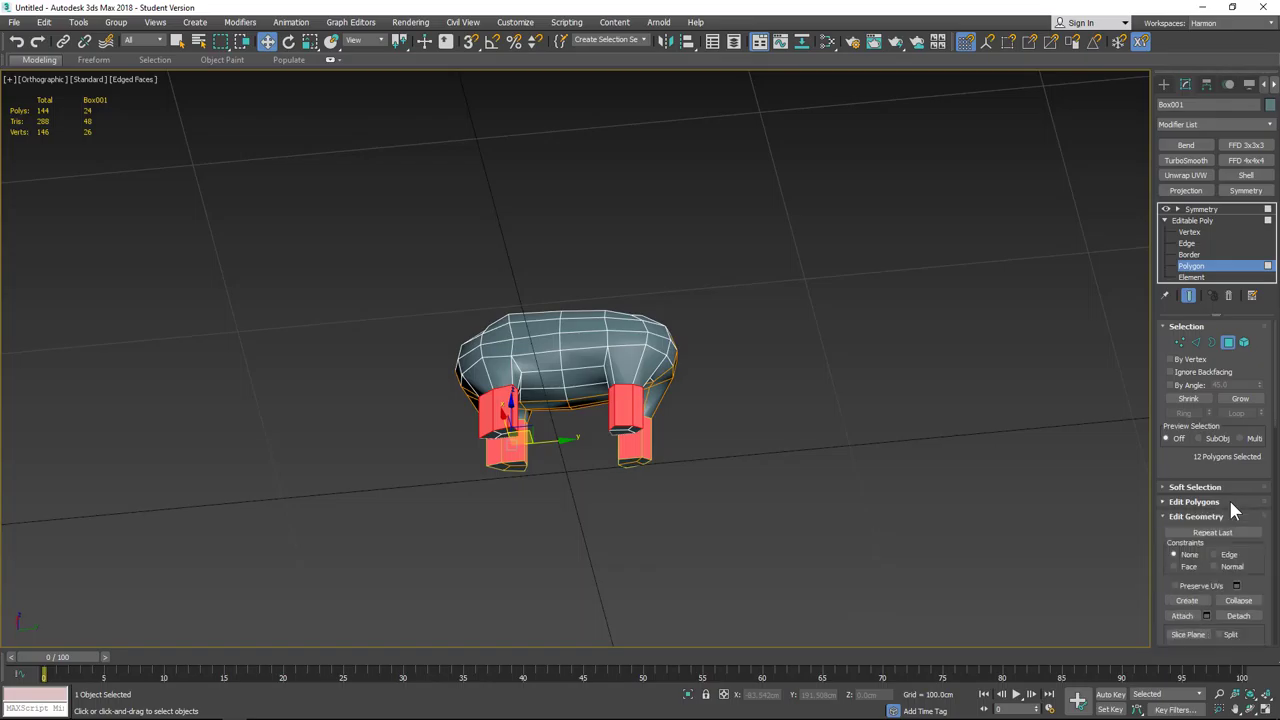
{"action": "scroll", "coordinate": [1240, 560], "scroll_direction": "down", "scroll_amount": 5}
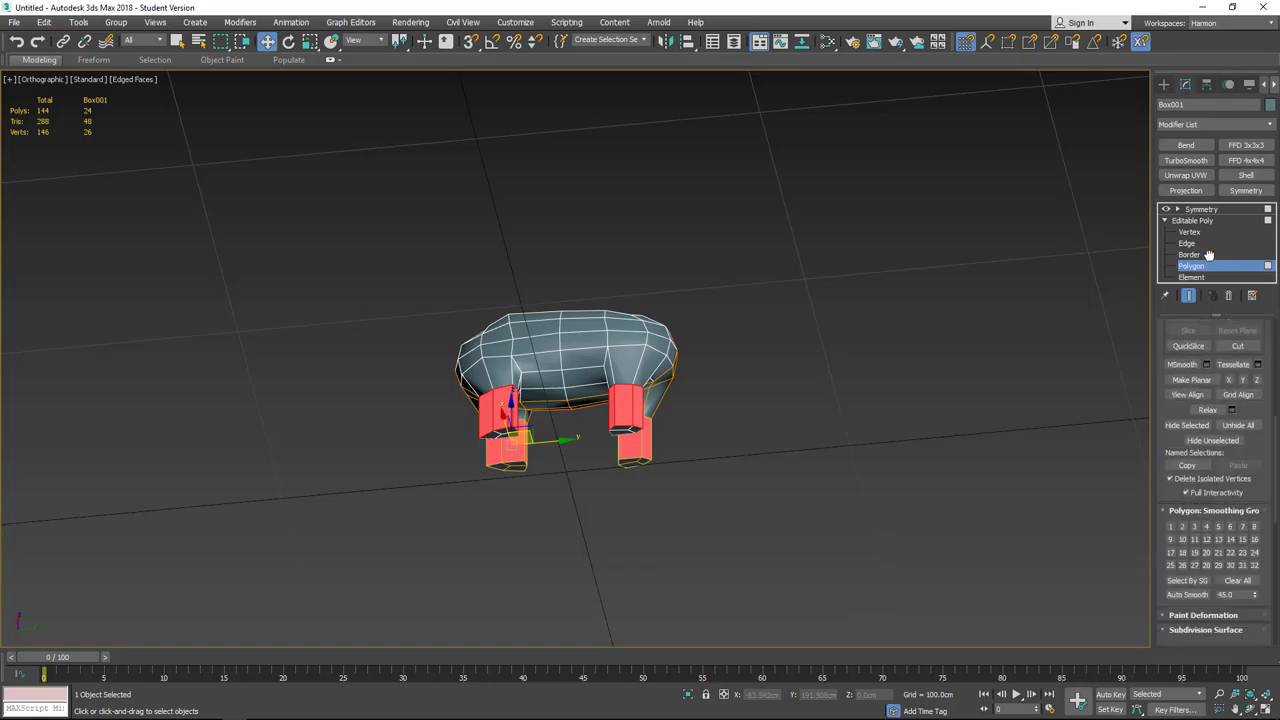
{"action": "left_click", "coordinate": [1170, 537]}
{"action": "left_click", "coordinate": [841, 511]}
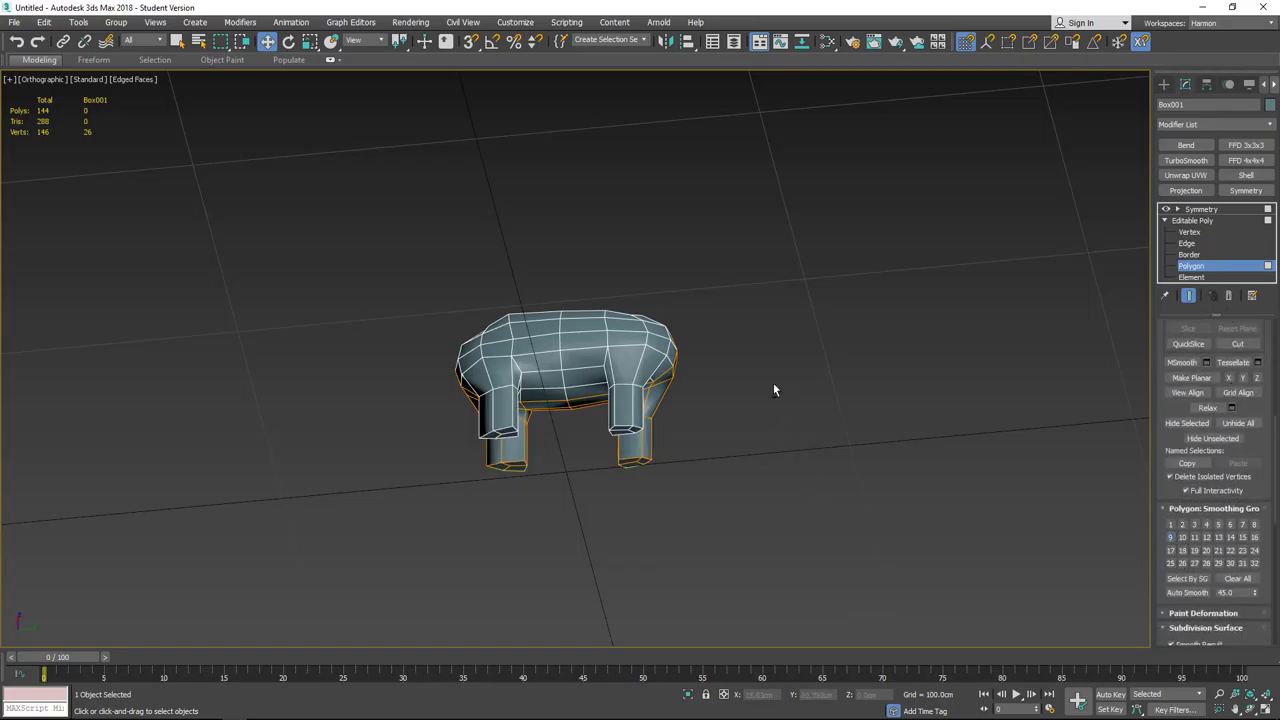
Step: In the Left view, move the hind leg's bottom vertices backward and slightly upward so the lower leg slants
{"action": "middle_click_drag", "start_coordinate": [540, 360], "coordinate": [305, 408], "text": "alt"}
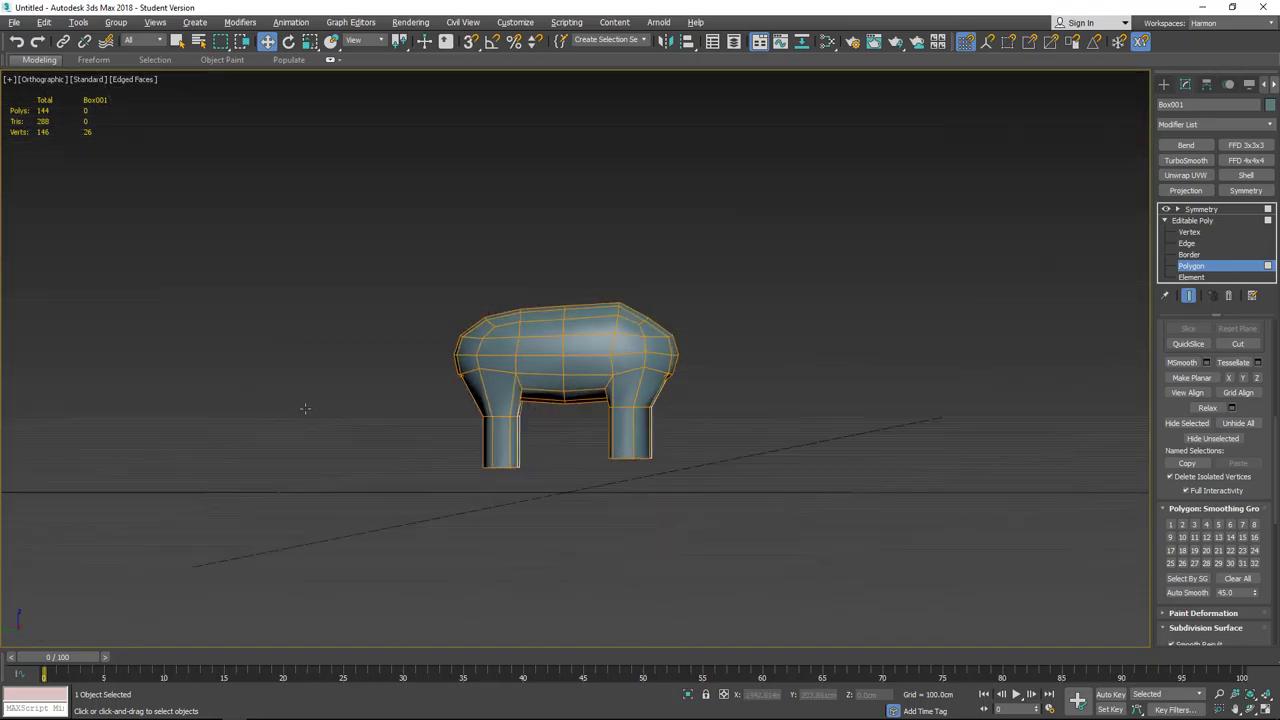
{"action": "key", "text": "l"}
{"action": "key", "text": "z"}
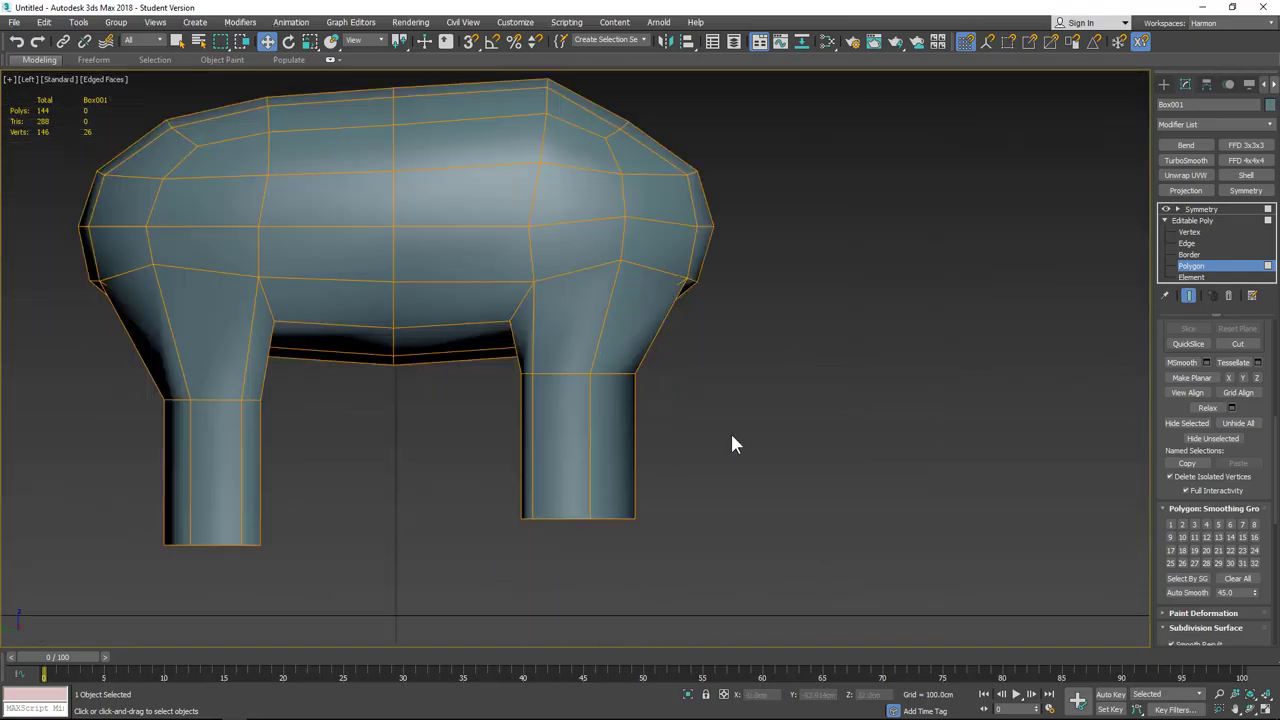
{"action": "left_click", "coordinate": [1189, 232]}
{"action": "middle_click_drag", "start_coordinate": [442, 445], "coordinate": [712, 401]}
{"action": "left_click_drag", "start_coordinate": [580, 535], "coordinate": [422, 473]}
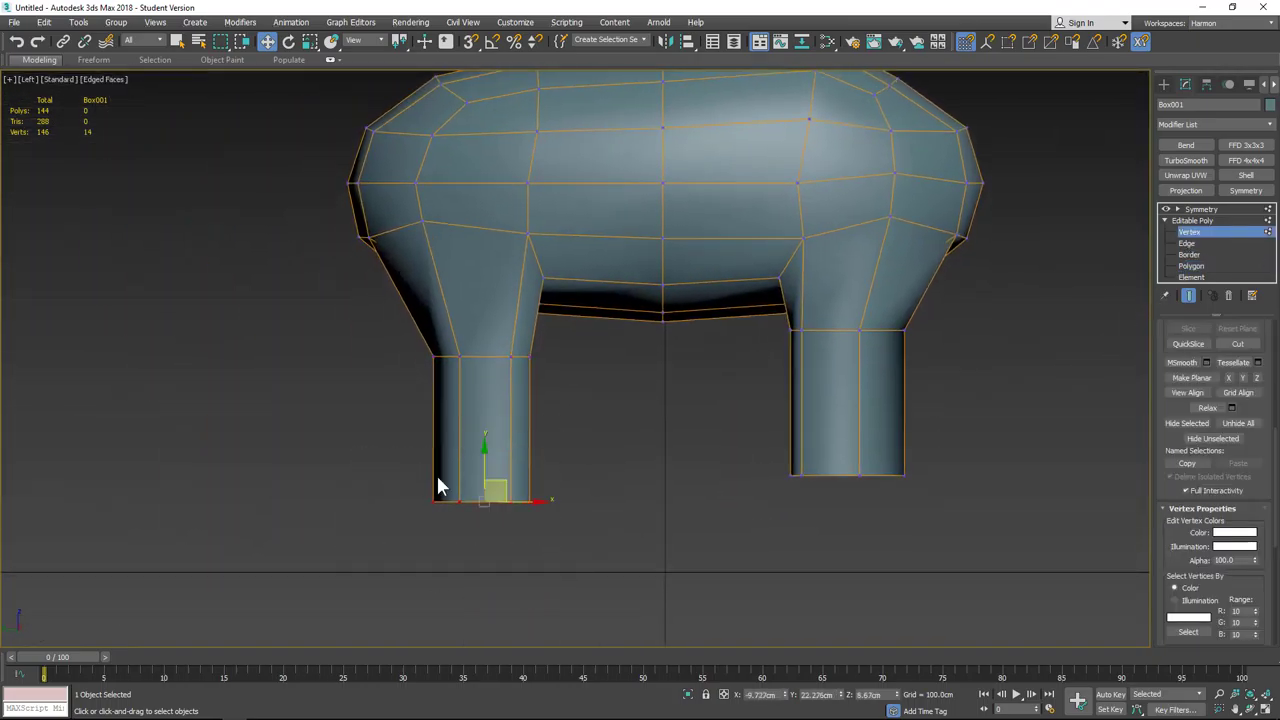
{"action": "left_click_drag", "start_coordinate": [498, 488], "coordinate": [443, 443]}
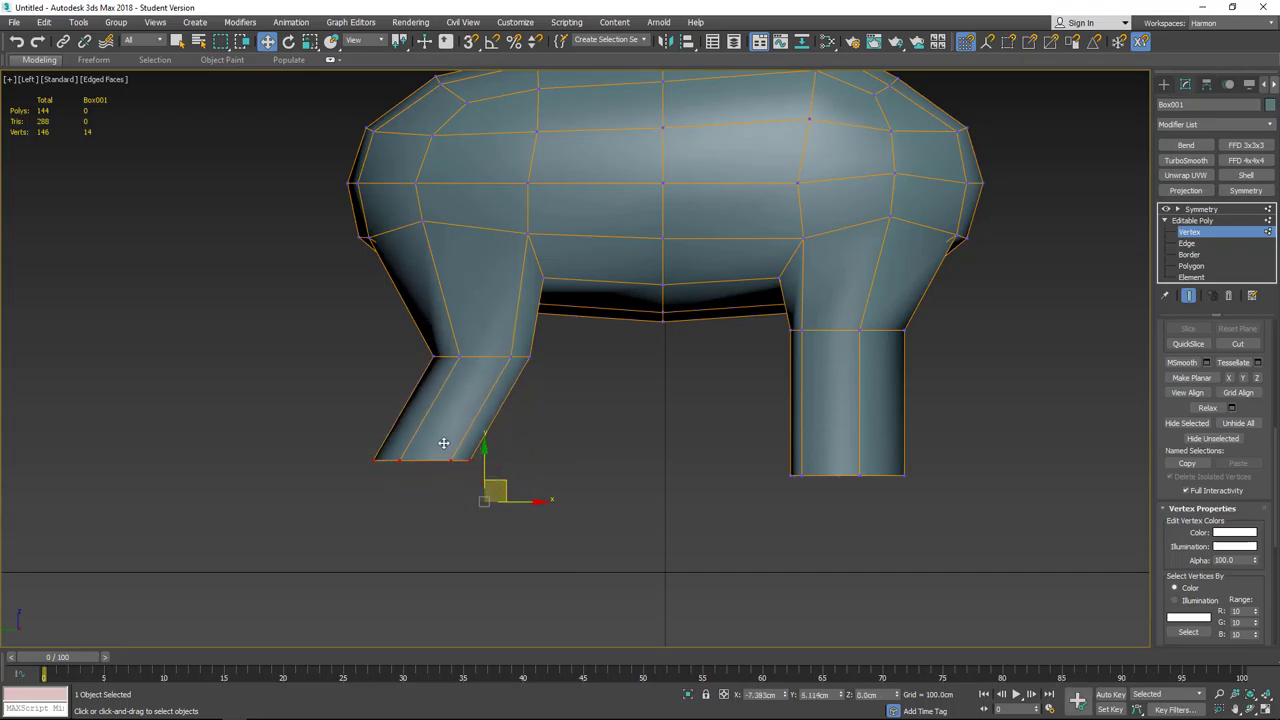
Step: Rotate the hind leg's bottom vertices to tilt the leg end and scale them down to narrow it
{"action": "key", "text": "e"}
{"action": "left_click_drag", "start_coordinate": [469, 435], "coordinate": [457, 466]}
{"action": "key", "text": "w"}
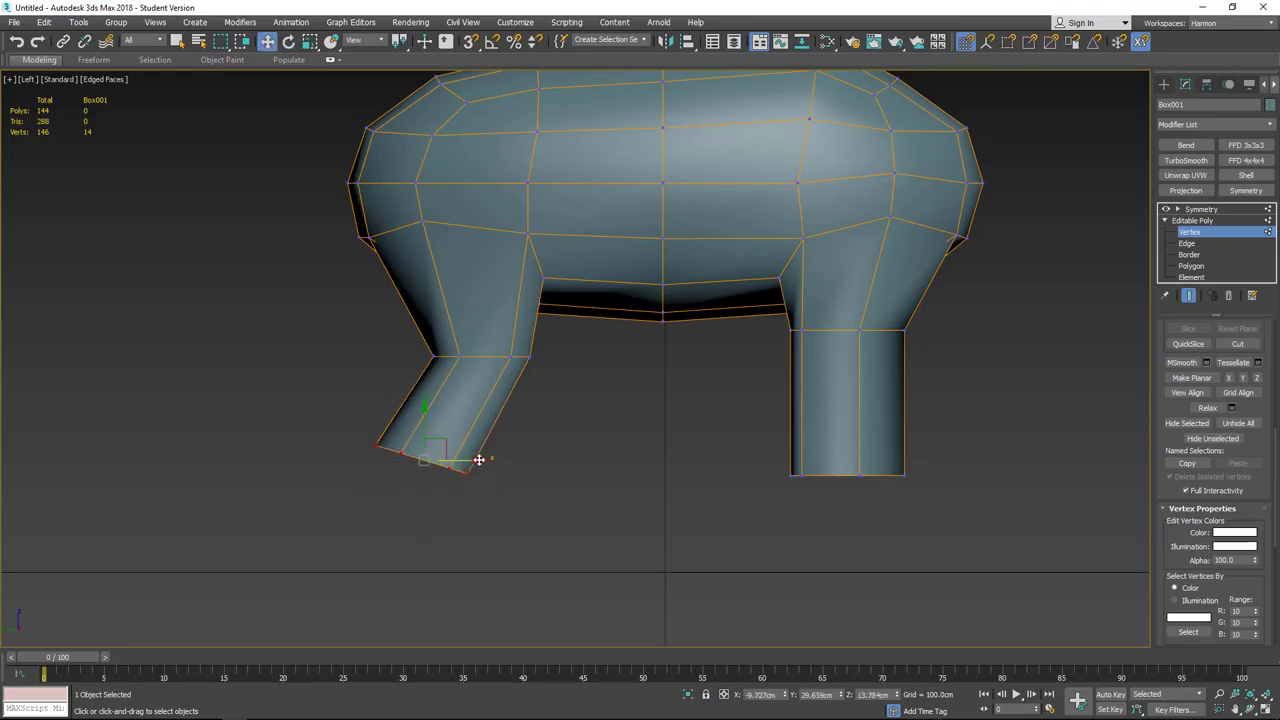
{"action": "key", "text": "r"}
{"action": "left_click_drag", "start_coordinate": [484, 458], "coordinate": [434, 443]}
{"action": "key", "text": "w"}
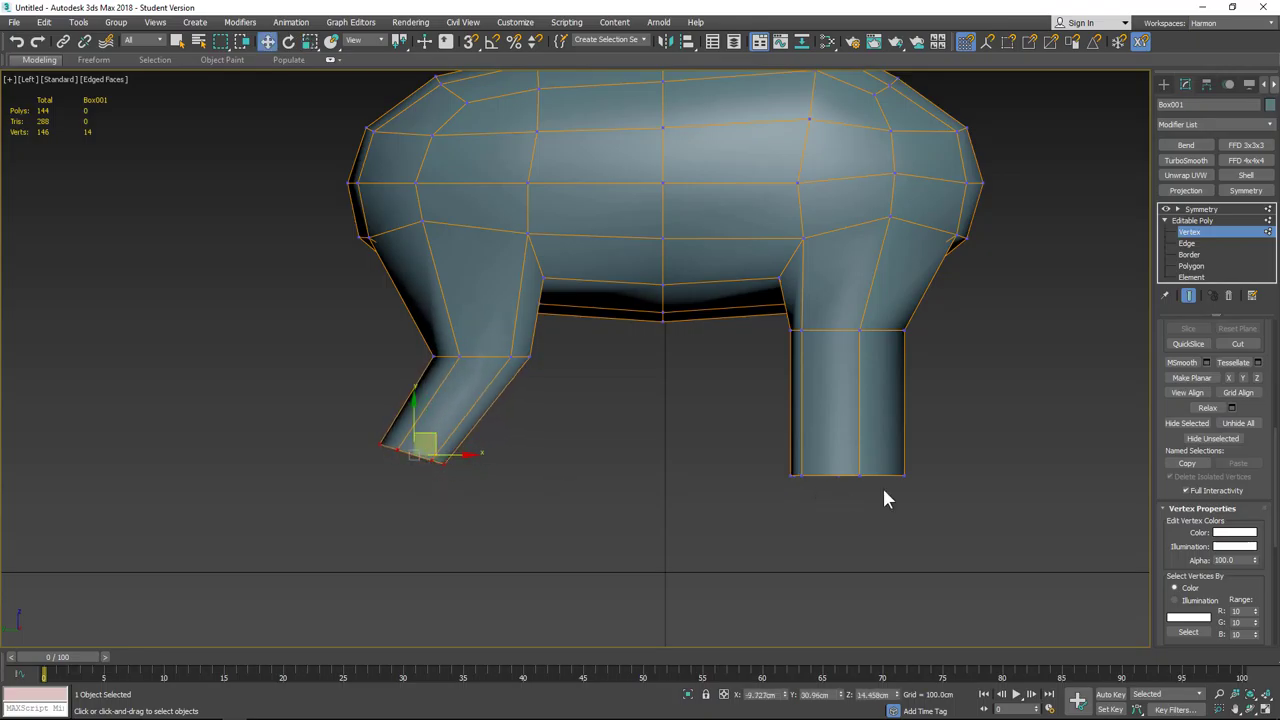
Step: Scale down the front leg's bottom vertices uniformly so the leg tapers toward its end
{"action": "left_click_drag", "start_coordinate": [768, 428], "coordinate": [770, 430]}
{"action": "key", "text": "e"}
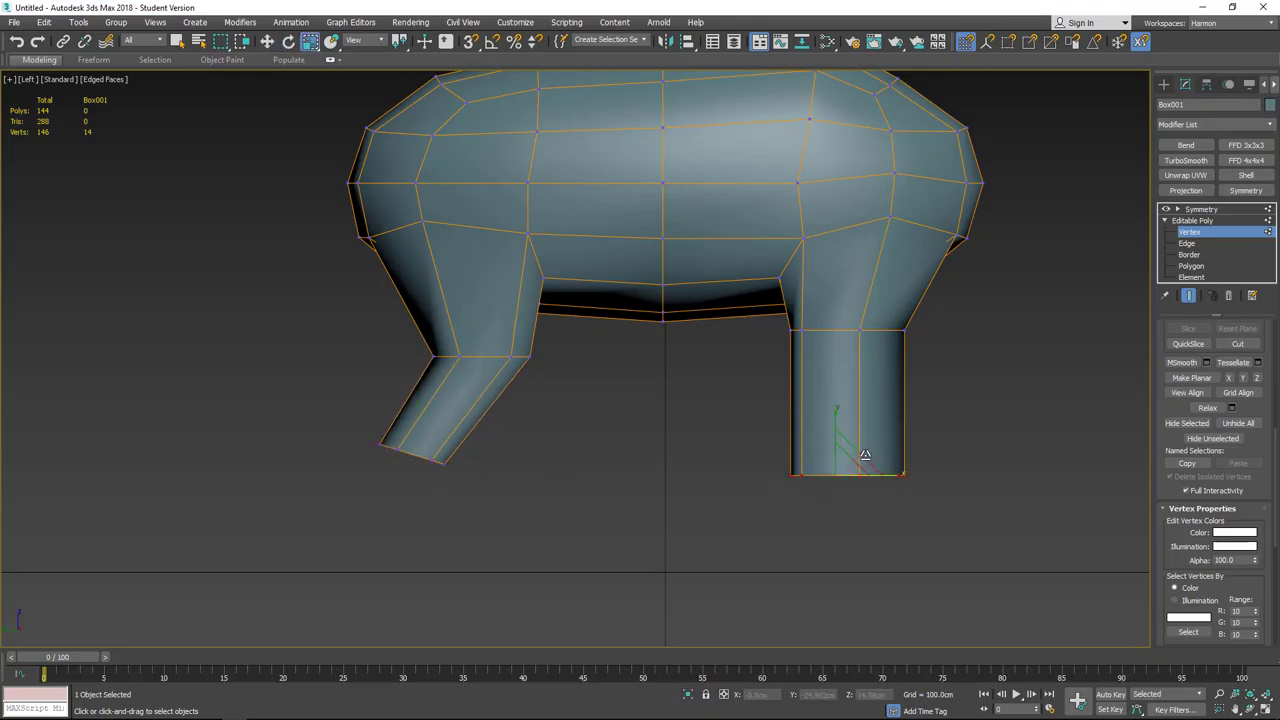
{"action": "key", "text": "r"}
{"action": "left_click", "coordinate": [838, 480]}
{"action": "key", "text": "ctrl+z"}
{"action": "left_click", "coordinate": [310, 41]}
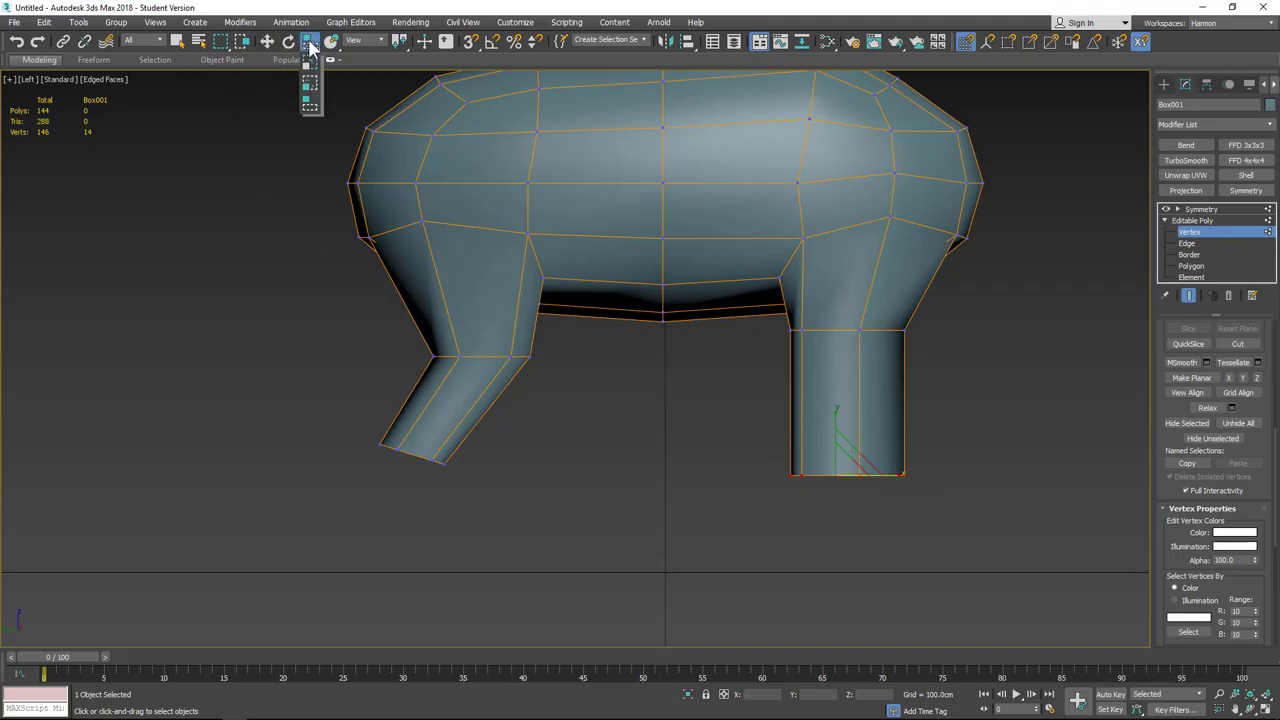
{"action": "left_click_drag", "start_coordinate": [313, 47], "coordinate": [310, 87]}
{"action": "left_click_drag", "start_coordinate": [838, 472], "coordinate": [795, 533]}
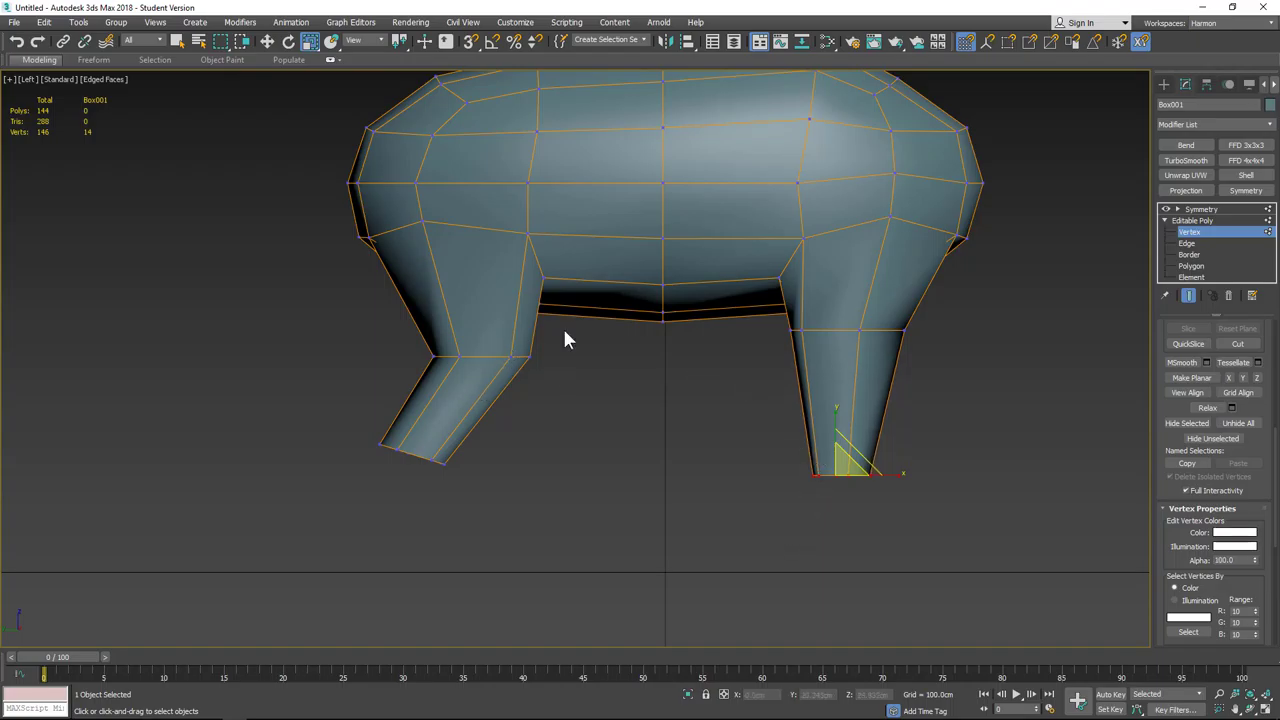
Step: Switch the Editable Poly to edge level around the front leg and collapse the Subdivision Surface settings
{"action": "middle_click_drag", "start_coordinate": [740, 358], "coordinate": [798, 373], "text": "alt"}
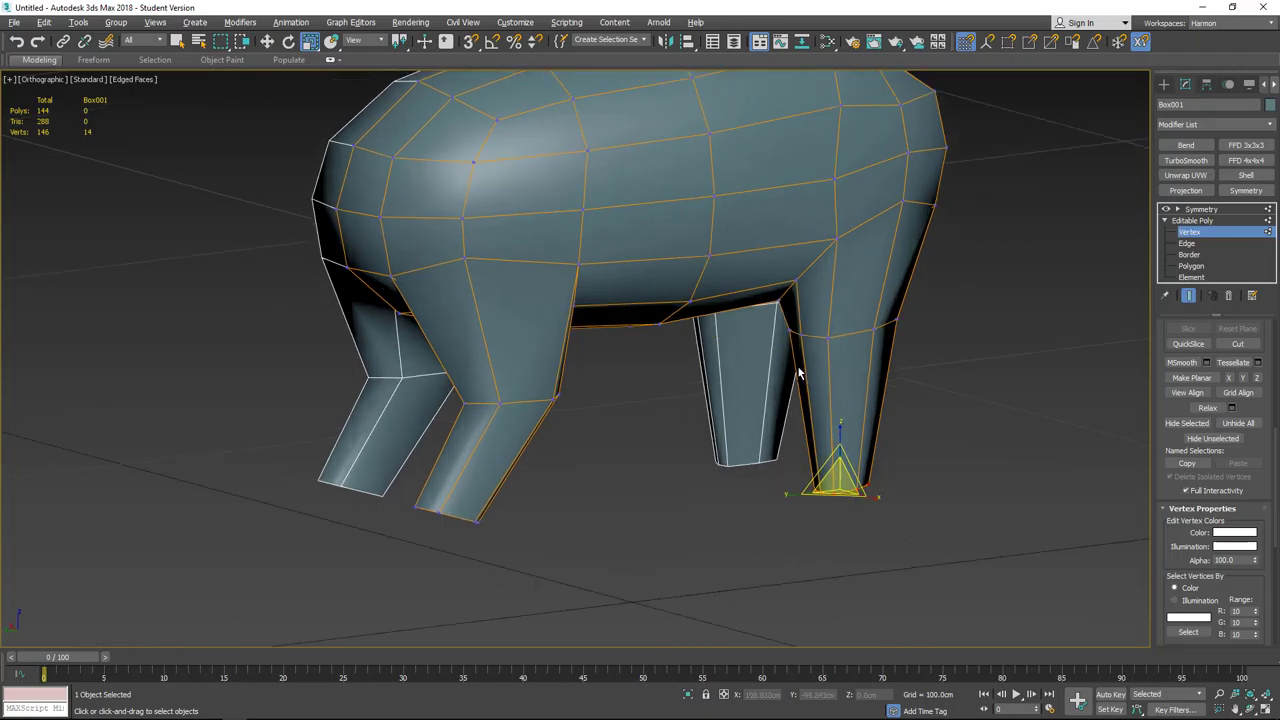
{"action": "left_click", "coordinate": [1197, 245]}
{"action": "scroll", "coordinate": [831, 371], "scroll_direction": "up", "scroll_amount": 4}
{"action": "scroll", "coordinate": [818, 378], "scroll_direction": "up", "scroll_amount": 2}
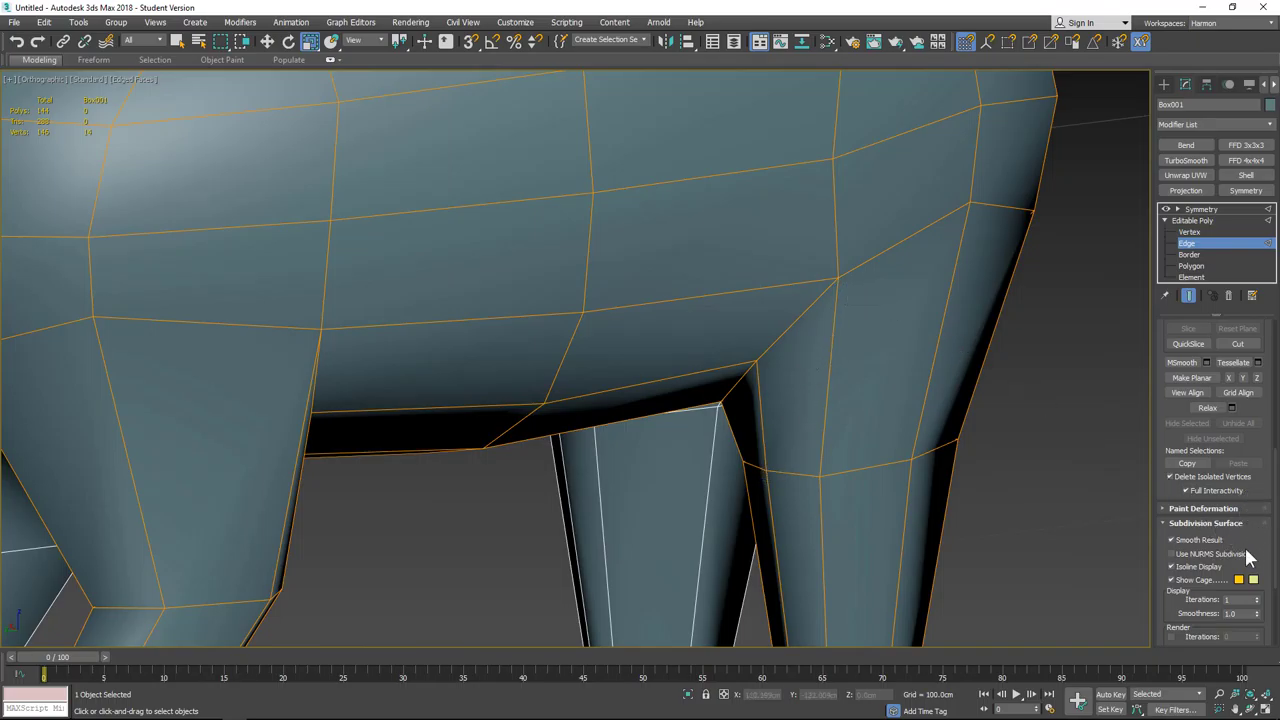
{"action": "middle_click_drag", "start_coordinate": [788, 489], "coordinate": [800, 447]}
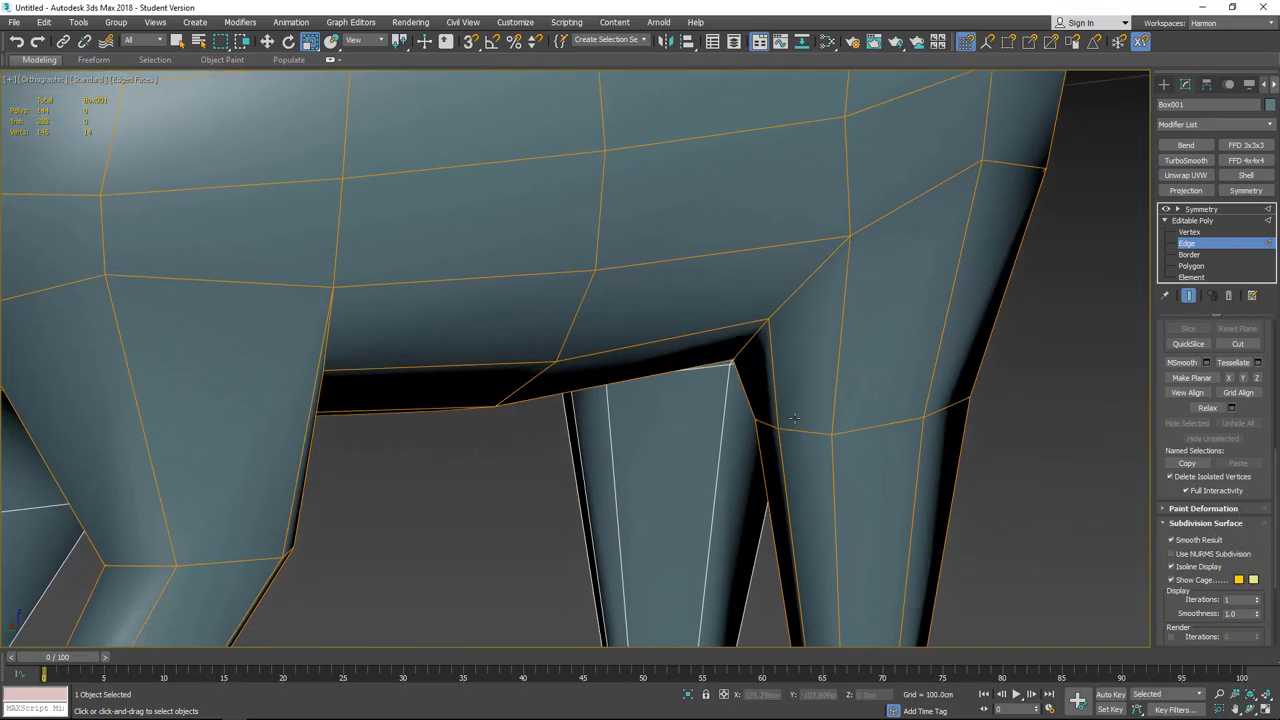
{"action": "left_click", "coordinate": [1165, 524]}
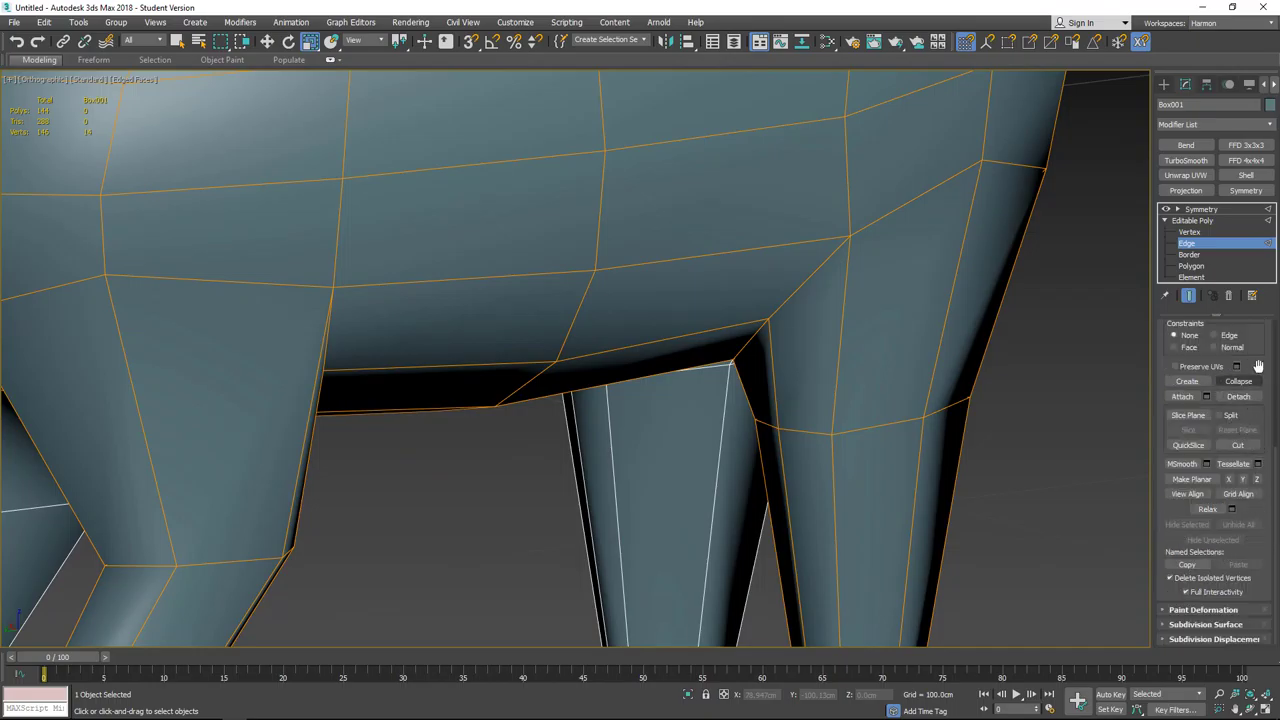
Step: Look through the edge-level settings for the command that turns edges
{"action": "left_click_drag", "start_coordinate": [1262, 362], "coordinate": [1262, 571]}
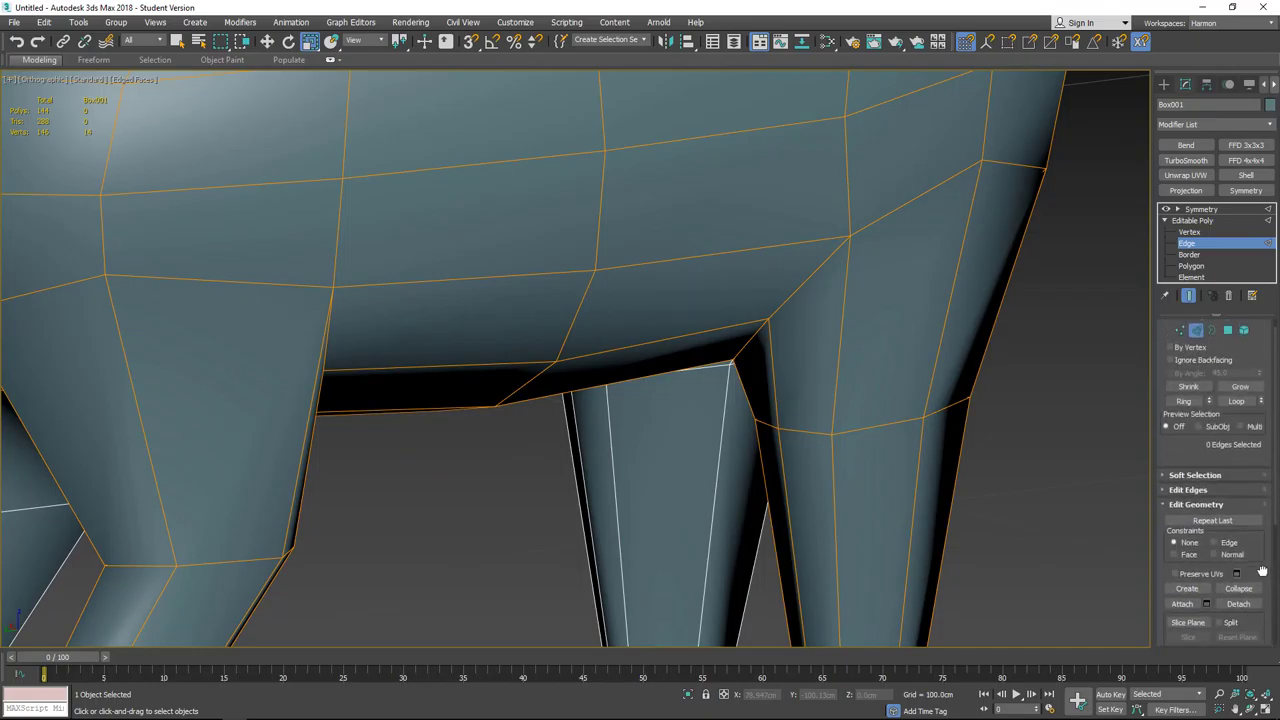
{"action": "scroll", "coordinate": [1262, 571], "scroll_direction": "down", "scroll_amount": 4}
{"action": "mouse_move", "coordinate": [1245, 355]}
{"action": "left_mouse_down"}
{"action": "mouse_move", "coordinate": [1206, 626]}
{"action": "mouse_move", "coordinate": [1226, 437]}
{"action": "left_mouse_up"}
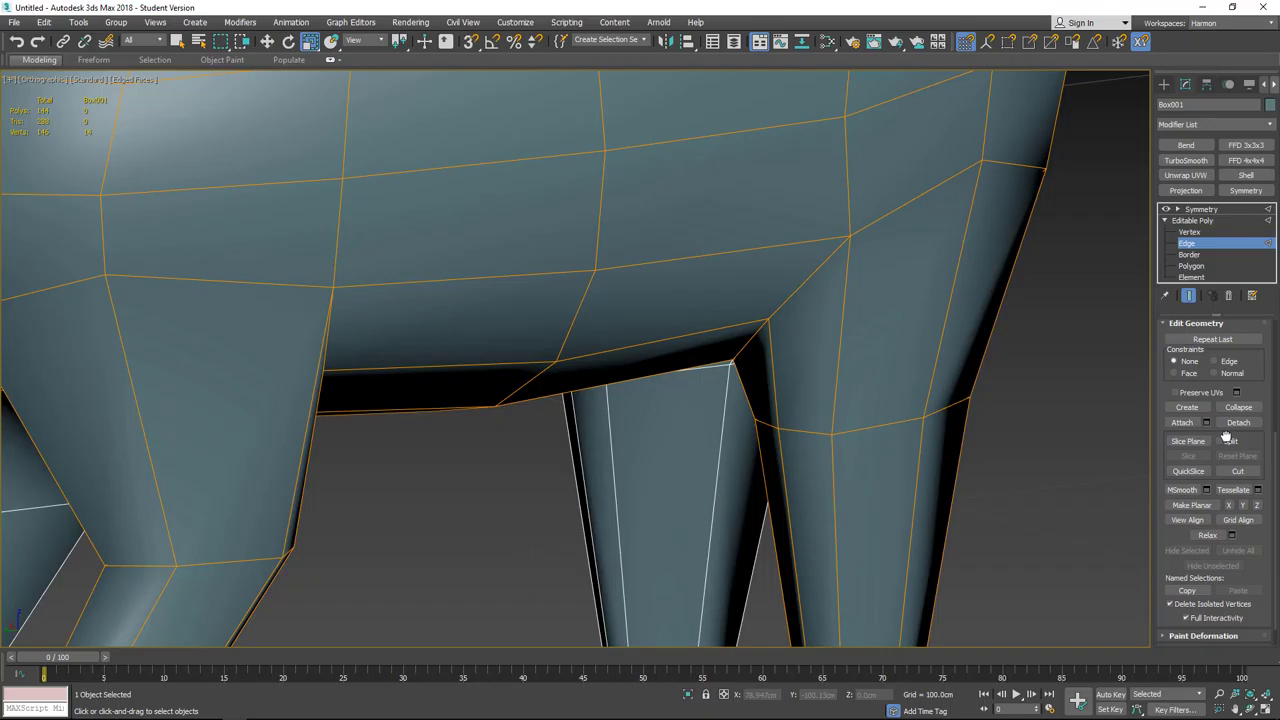
{"action": "scroll", "coordinate": [1229, 441], "scroll_direction": "up", "scroll_amount": 6}
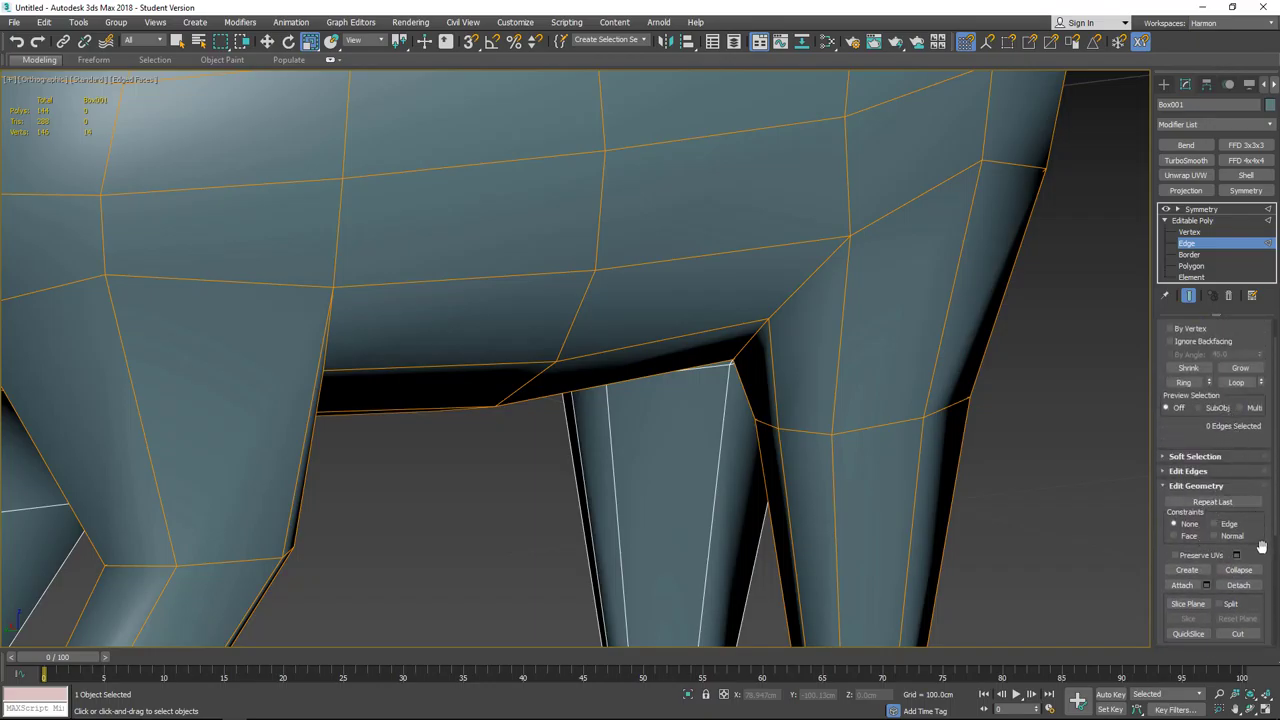
{"action": "left_click", "coordinate": [1192, 243]}
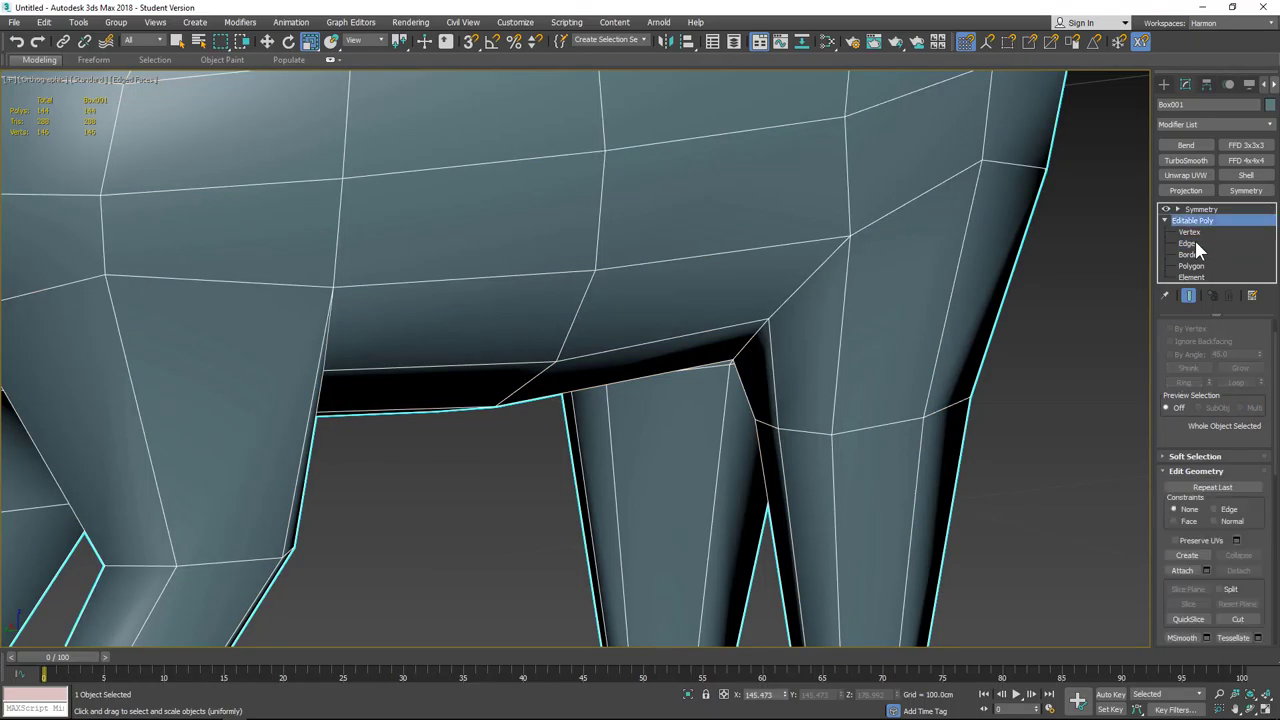
{"action": "left_click", "coordinate": [1188, 245]}
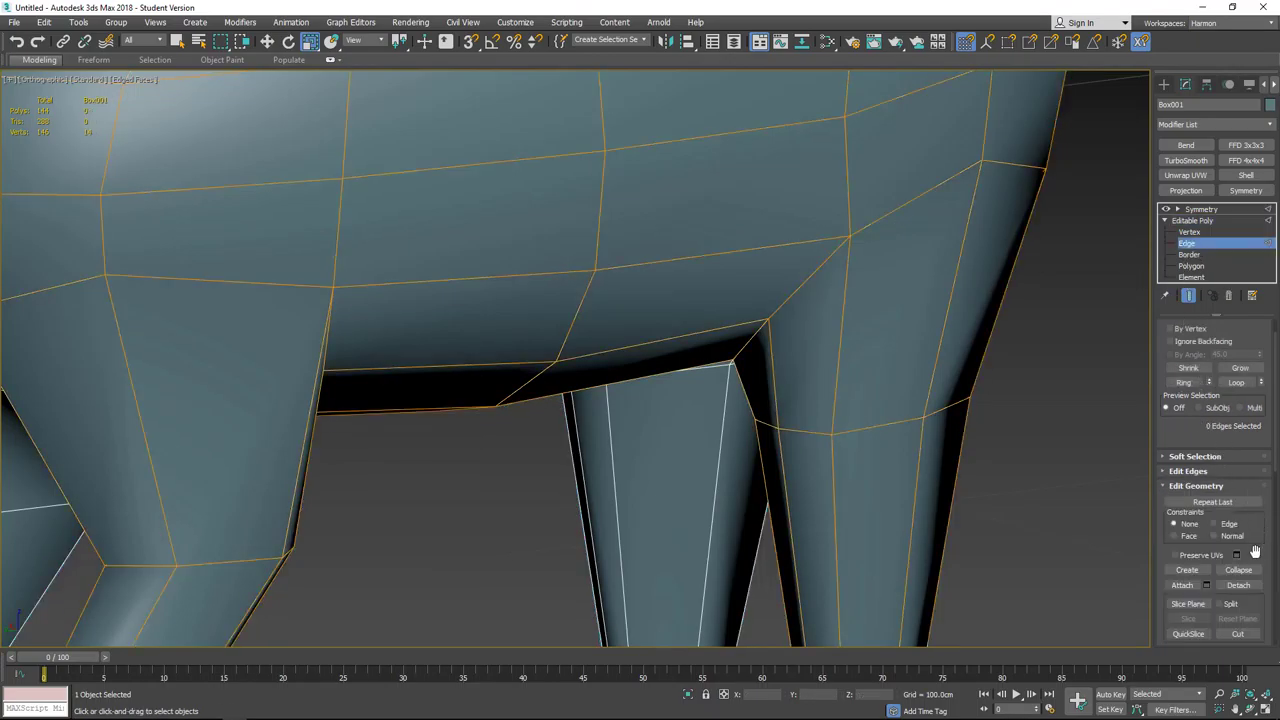
{"action": "mouse_move", "coordinate": [1254, 553]}
{"action": "left_mouse_down"}
{"action": "mouse_move", "coordinate": [1262, 455]}
{"action": "mouse_move", "coordinate": [1224, 291]}
{"action": "mouse_move", "coordinate": [1228, 75]}
{"action": "left_mouse_up"}
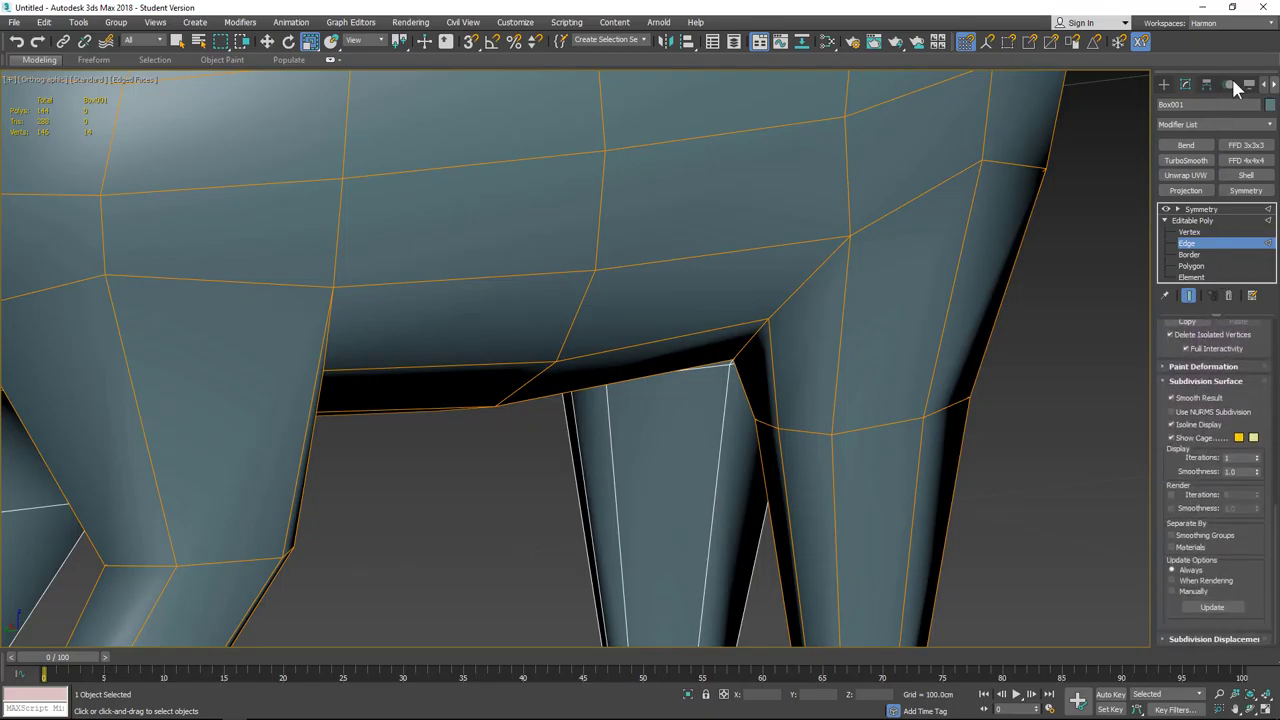
{"action": "left_click", "coordinate": [1166, 385]}
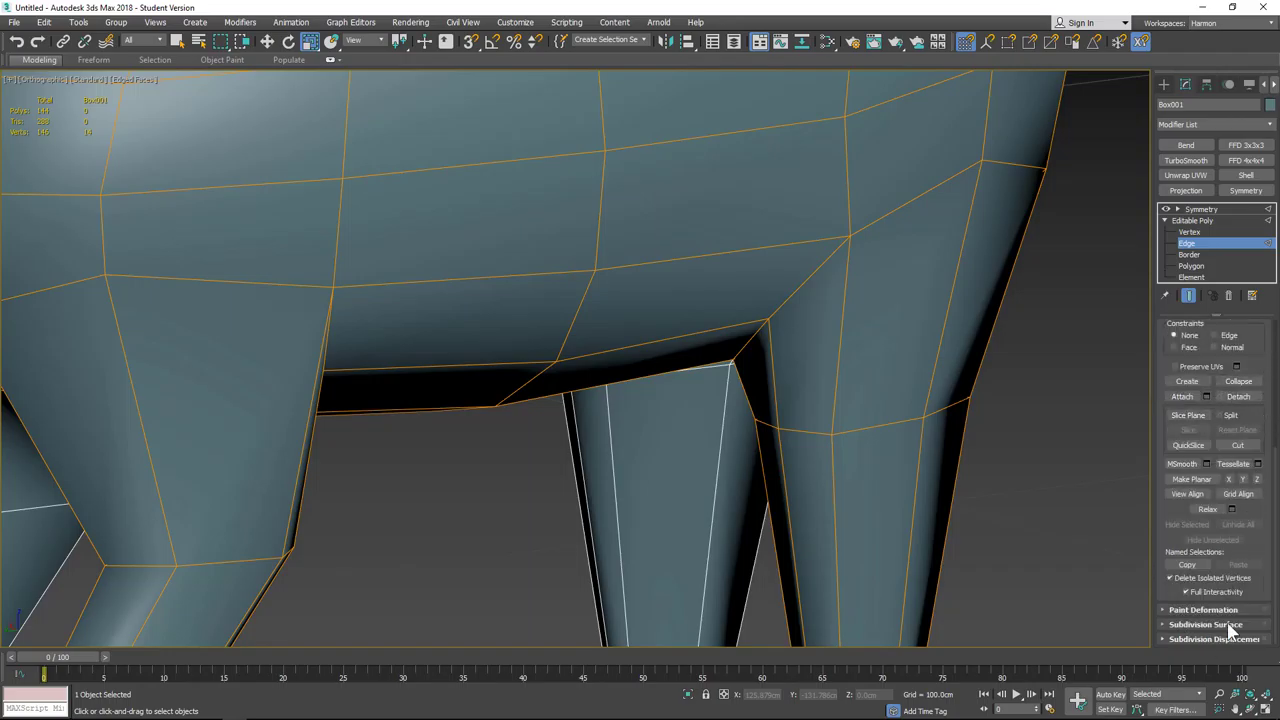
{"action": "left_click_drag", "start_coordinate": [1258, 341], "coordinate": [1256, 643]}
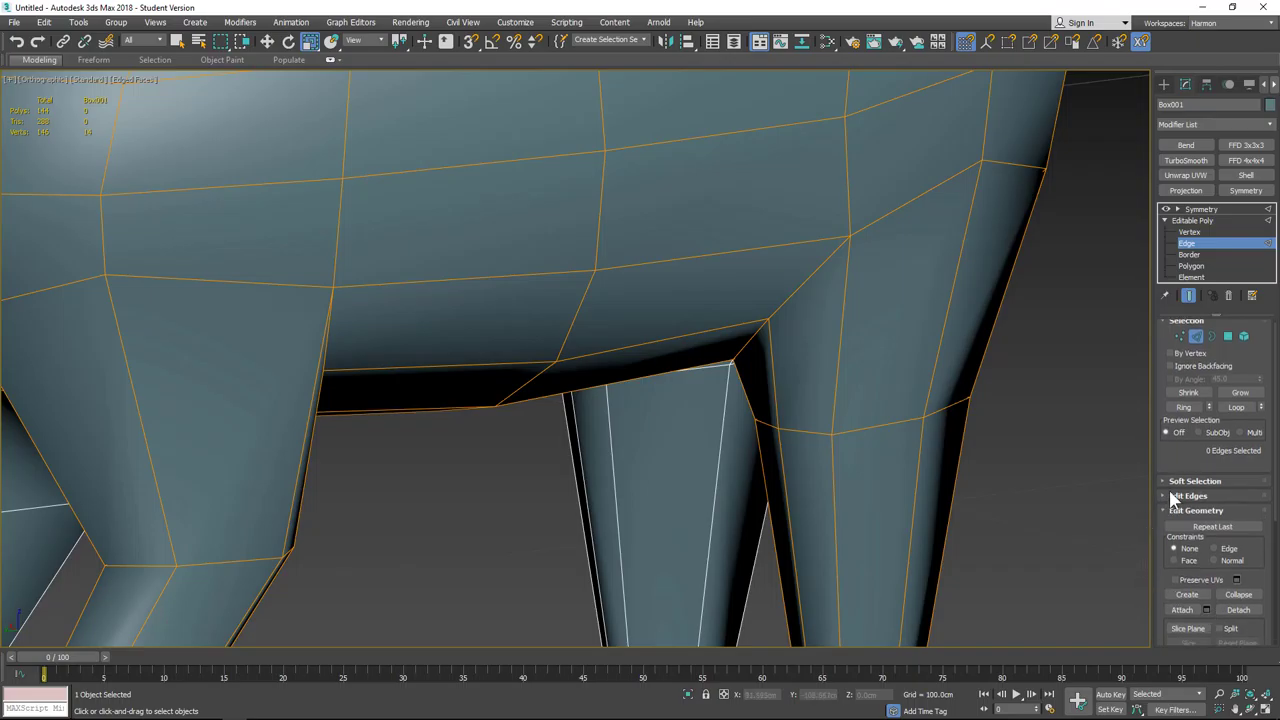
Step: Use the Turn tool from the edge editing commands to flip triangulation diagonals around the top of the front leg
{"action": "left_click", "coordinate": [1172, 496]}
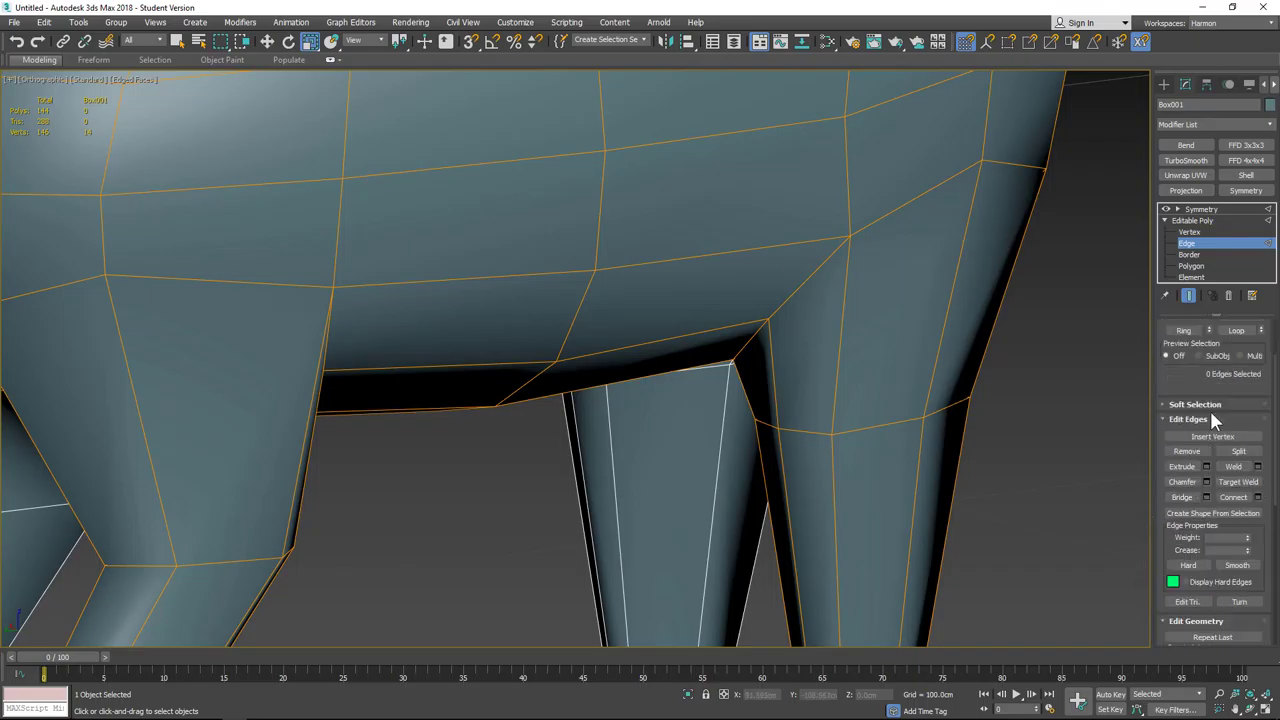
{"action": "left_click", "coordinate": [1238, 602]}
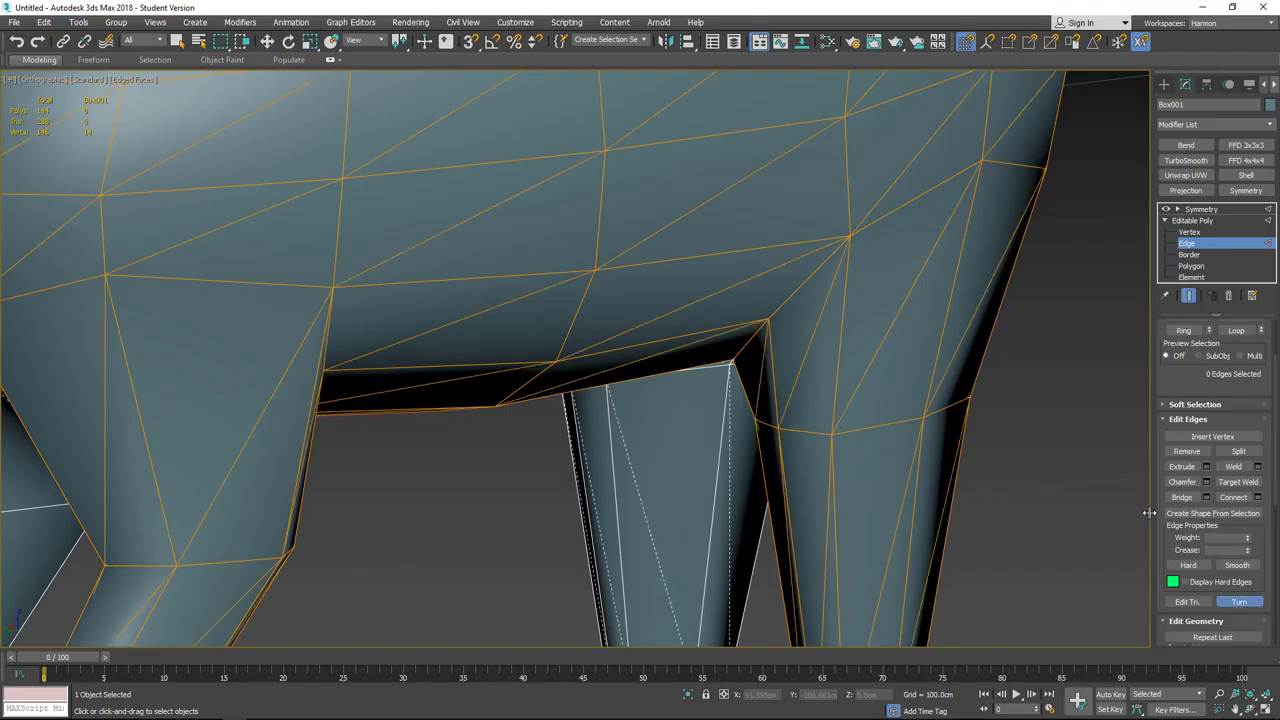
{"action": "left_click", "coordinate": [812, 341]}
{"action": "middle_click_drag", "start_coordinate": [808, 378], "coordinate": [823, 444], "text": "alt"}
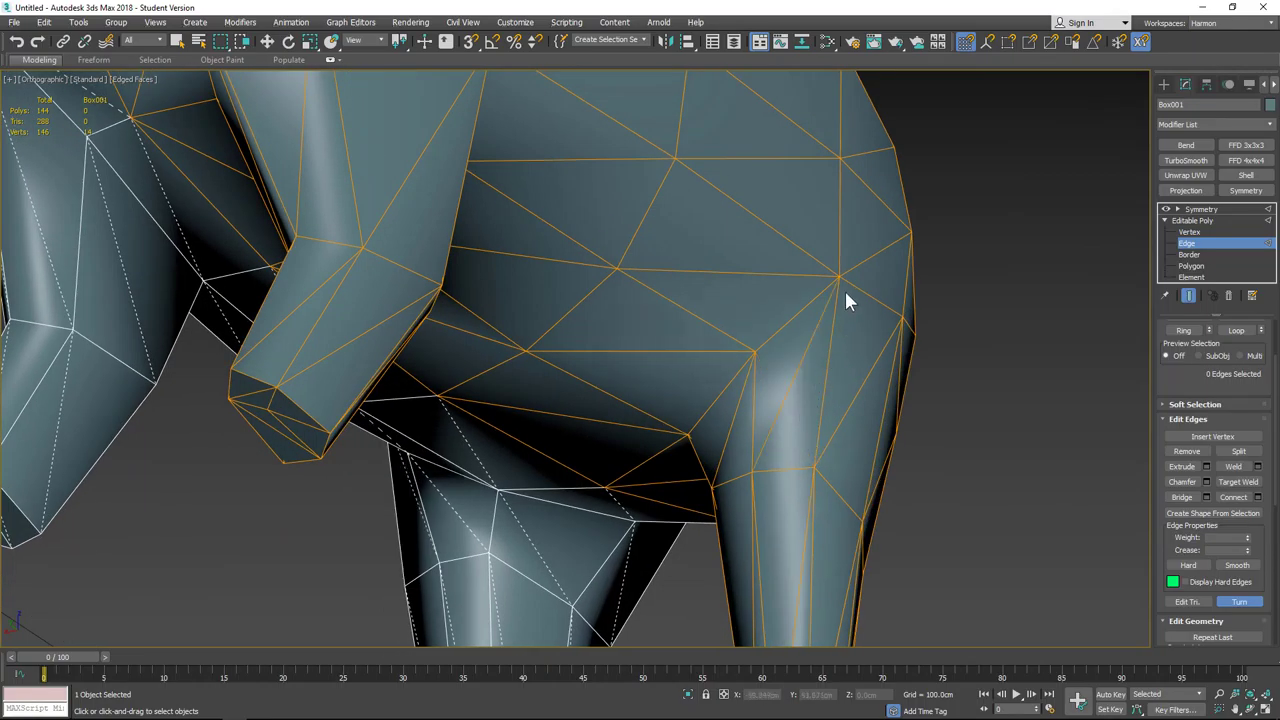
{"action": "scroll", "coordinate": [814, 397], "scroll_direction": "up", "scroll_amount": 4}
{"action": "middle_click_drag", "start_coordinate": [764, 426], "coordinate": [757, 430], "text": "alt"}
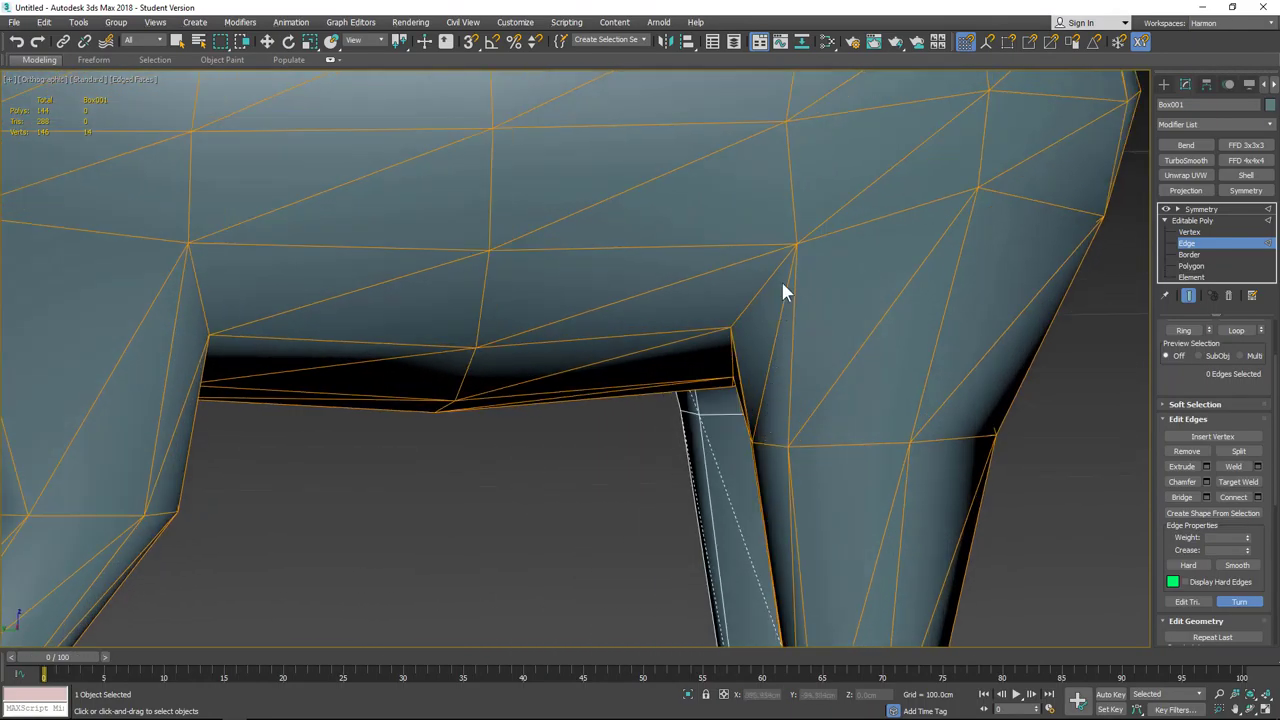
{"action": "left_click", "coordinate": [777, 343]}
{"action": "middle_click_drag", "start_coordinate": [865, 467], "coordinate": [731, 253], "text": "alt"}
{"action": "left_click", "coordinate": [699, 236]}
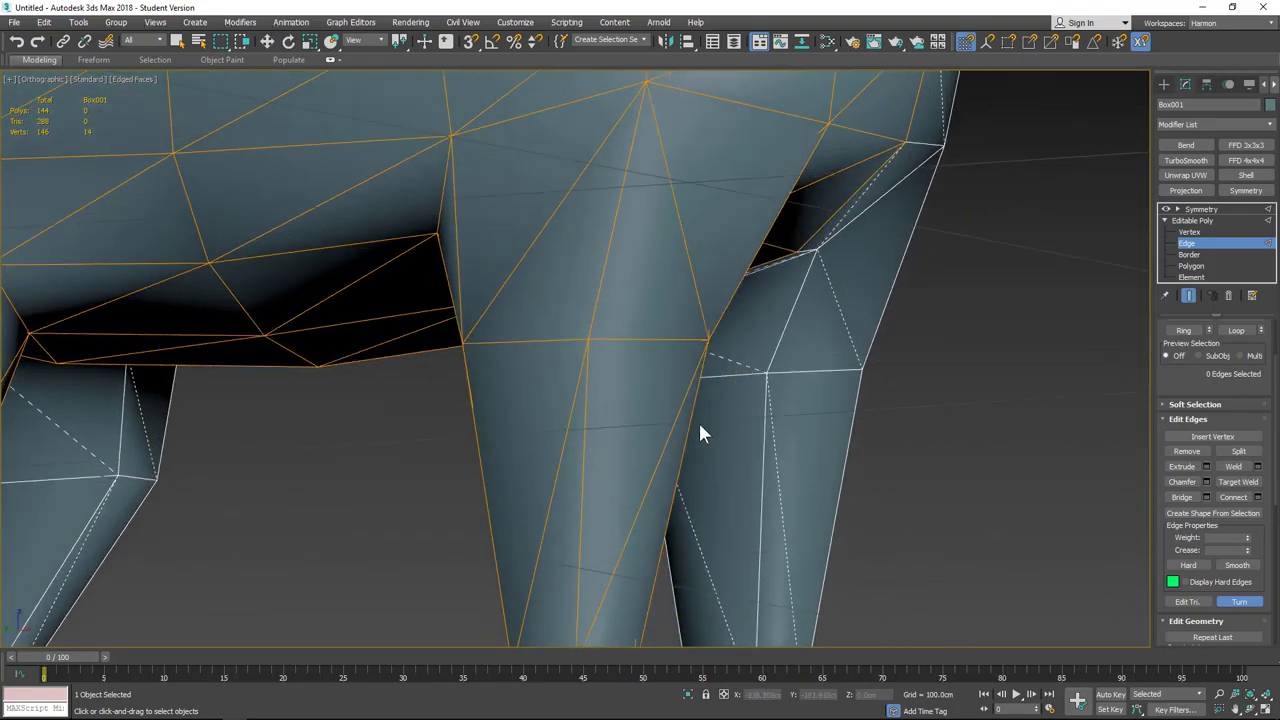
Step: Inspect the triangulation around the body and underside, turn the diagonal at a leg's base, and exit the Turn tool
{"action": "middle_click_drag", "start_coordinate": [685, 313], "coordinate": [585, 312], "text": "alt"}
{"action": "middle_click_drag", "start_coordinate": [150, 263], "coordinate": [622, 363]}
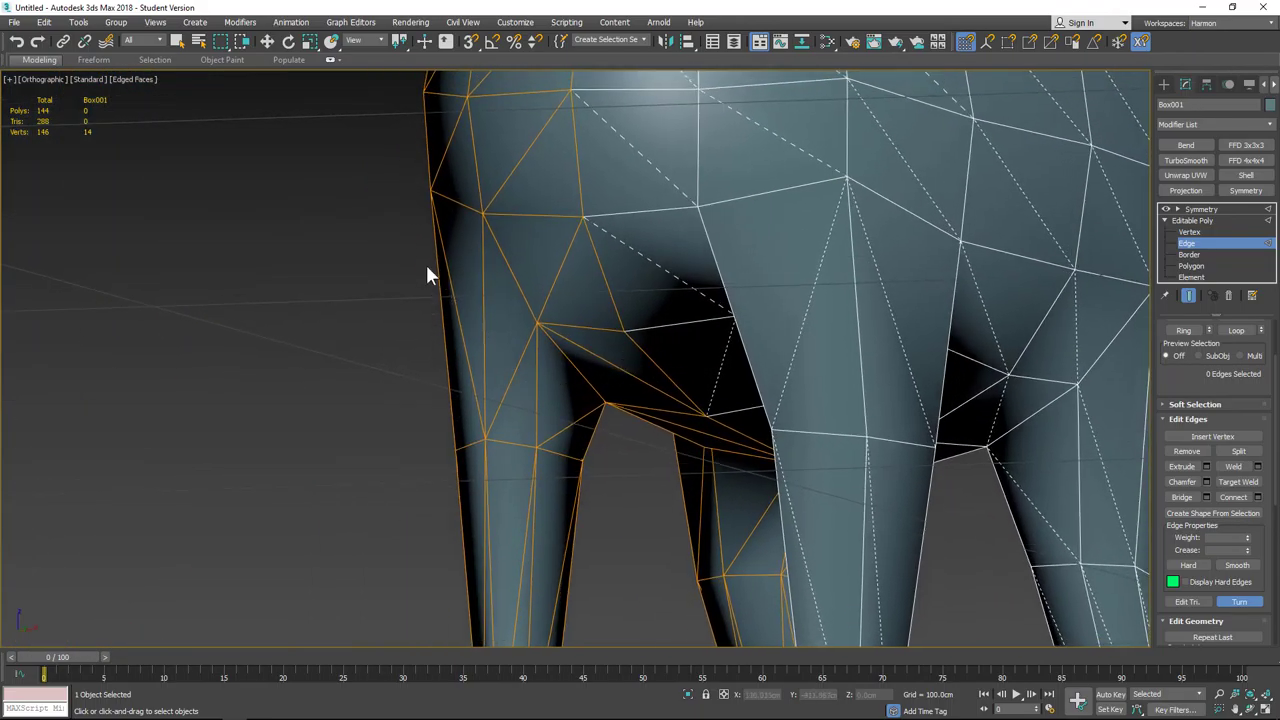
{"action": "scroll", "coordinate": [442, 246], "scroll_direction": "down", "scroll_amount": 3}
{"action": "middle_click_drag", "start_coordinate": [455, 222], "coordinate": [482, 247], "text": "alt"}
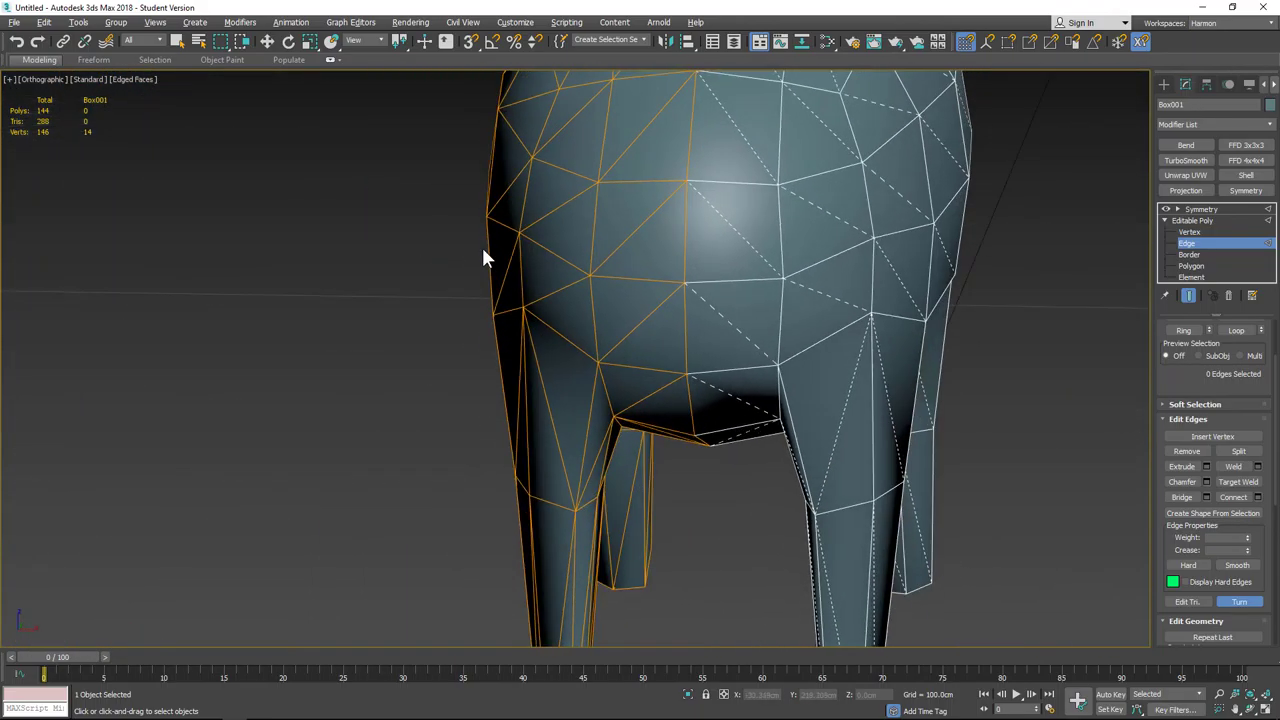
{"action": "middle_click_drag", "start_coordinate": [528, 376], "coordinate": [628, 369], "text": "alt"}
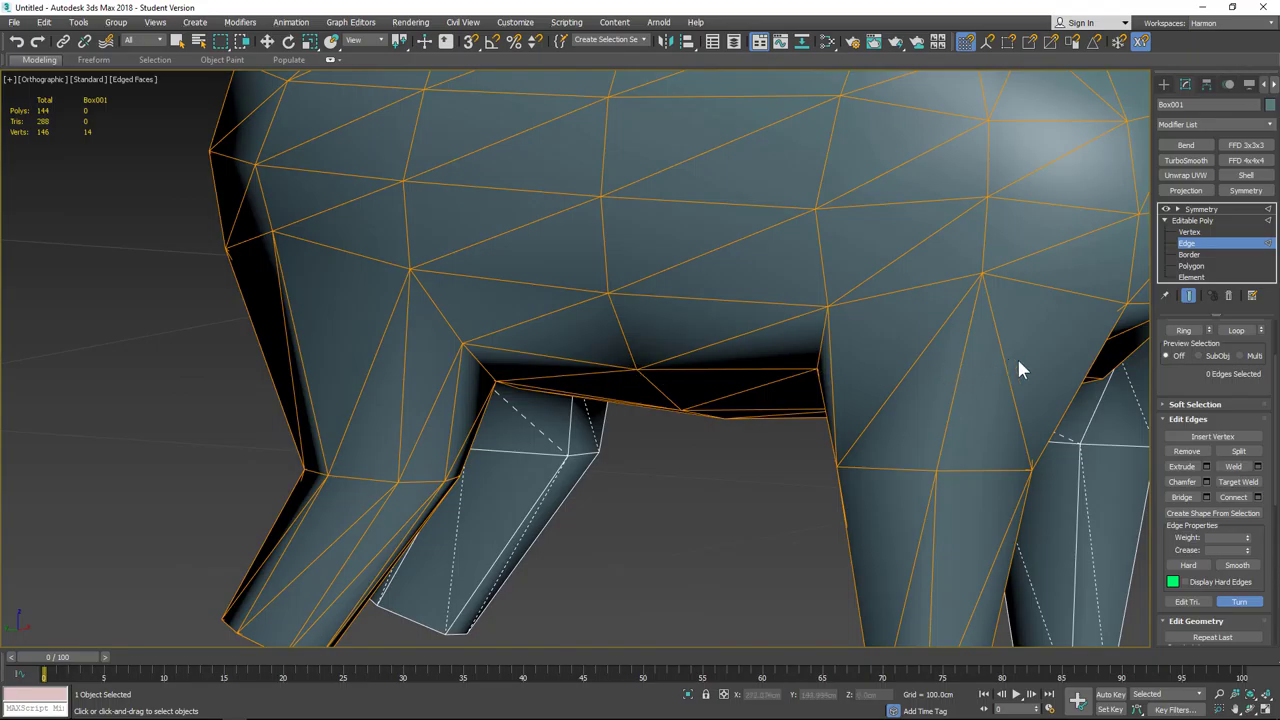
{"action": "scroll", "coordinate": [976, 421], "scroll_direction": "down", "scroll_amount": 5}
{"action": "middle_click_drag", "start_coordinate": [976, 421], "coordinate": [992, 241], "text": "alt"}
{"action": "scroll", "coordinate": [843, 393], "scroll_direction": "up", "scroll_amount": 5}
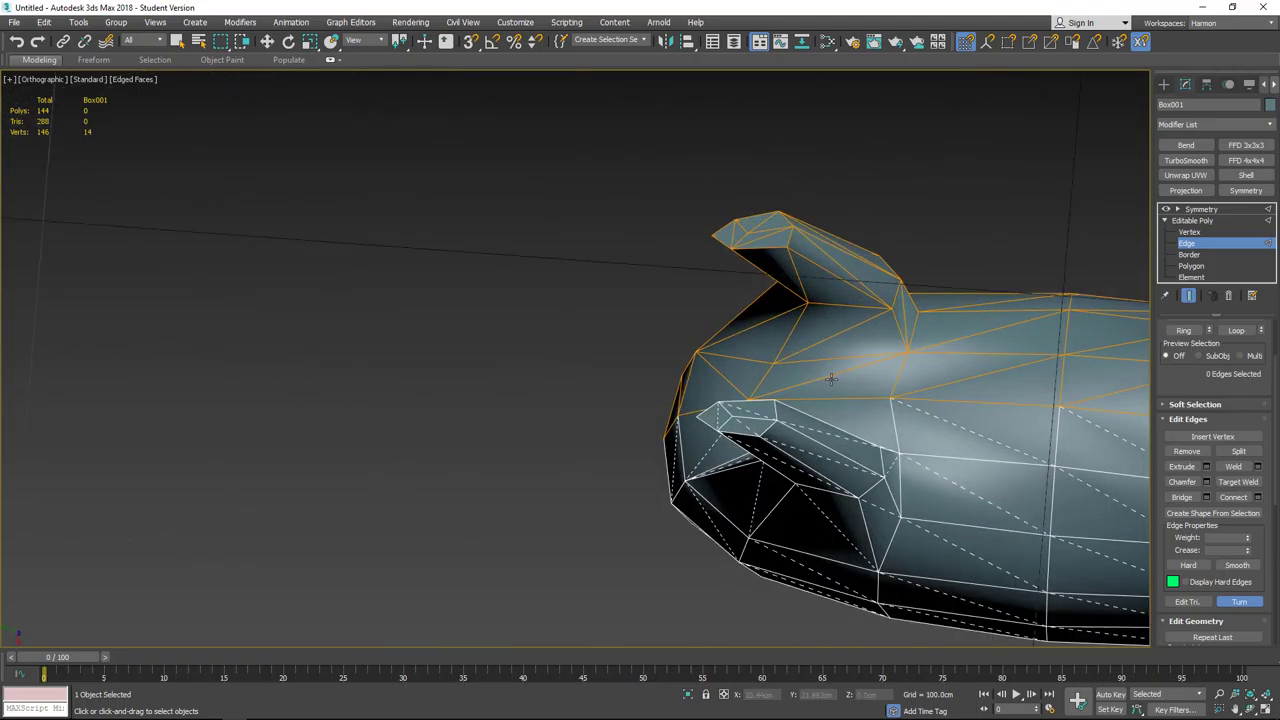
{"action": "middle_click_drag", "start_coordinate": [923, 298], "coordinate": [996, 257], "text": "alt"}
{"action": "scroll", "coordinate": [996, 257], "scroll_direction": "up", "scroll_amount": 1}
{"action": "middle_click_drag", "start_coordinate": [1108, 165], "coordinate": [781, 429]}
{"action": "left_click", "coordinate": [817, 426]}
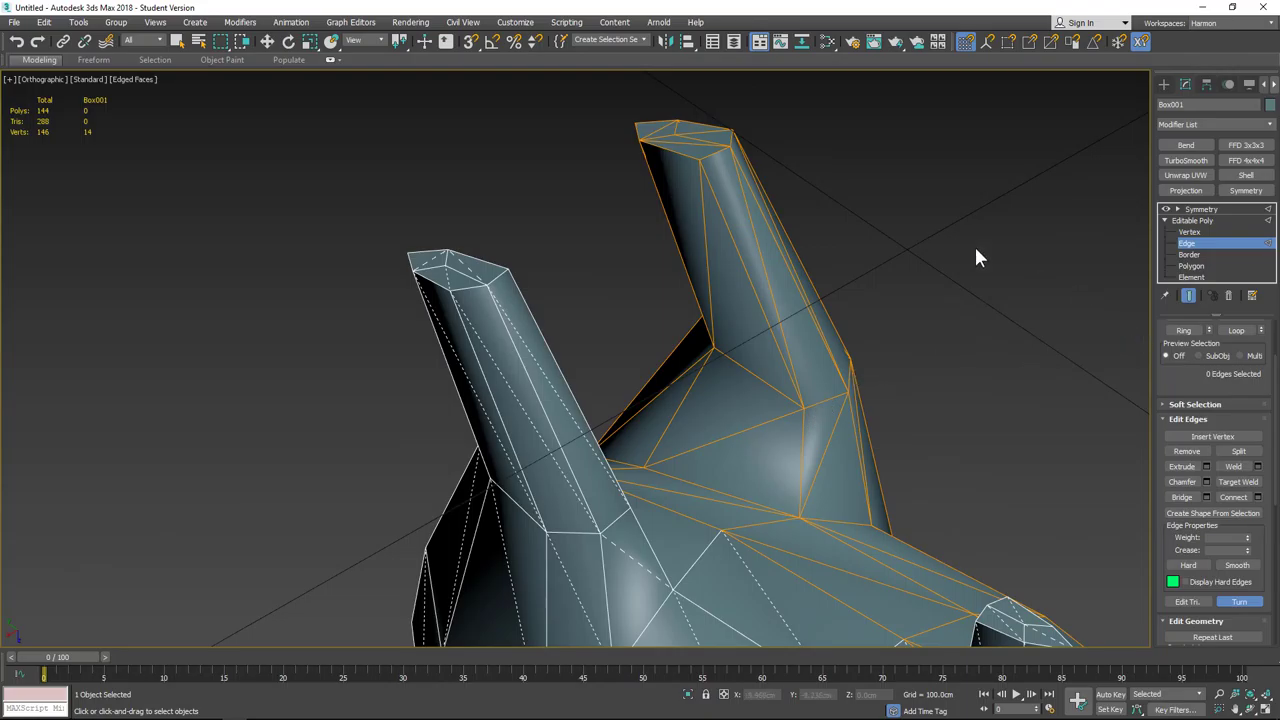
{"action": "left_click", "coordinate": [1239, 601]}
{"action": "middle_click_drag", "start_coordinate": [891, 425], "coordinate": [809, 528], "text": "alt"}
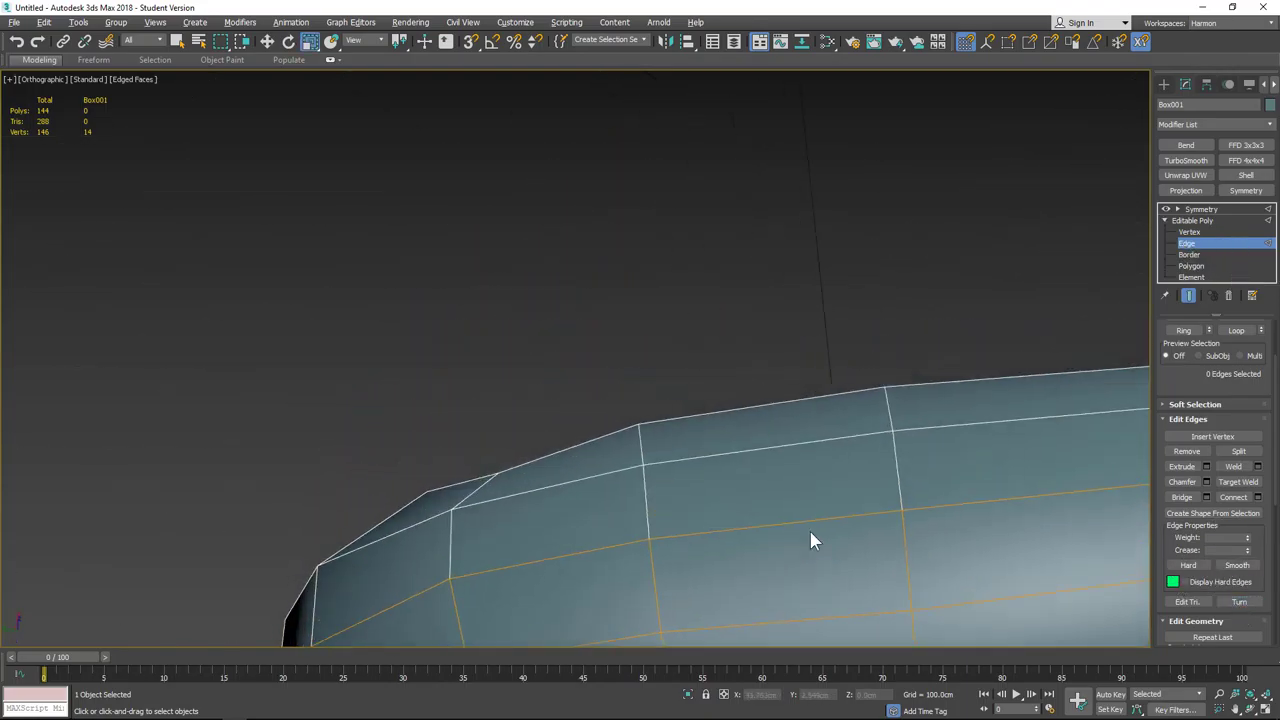
Step: At vertex level in the left view, move the outer knee vertices of the straight leg slightly inward along X
{"action": "scroll", "coordinate": [815, 531], "scroll_direction": "down", "scroll_amount": 5}
{"action": "middle_click_drag", "start_coordinate": [886, 543], "coordinate": [701, 353]}
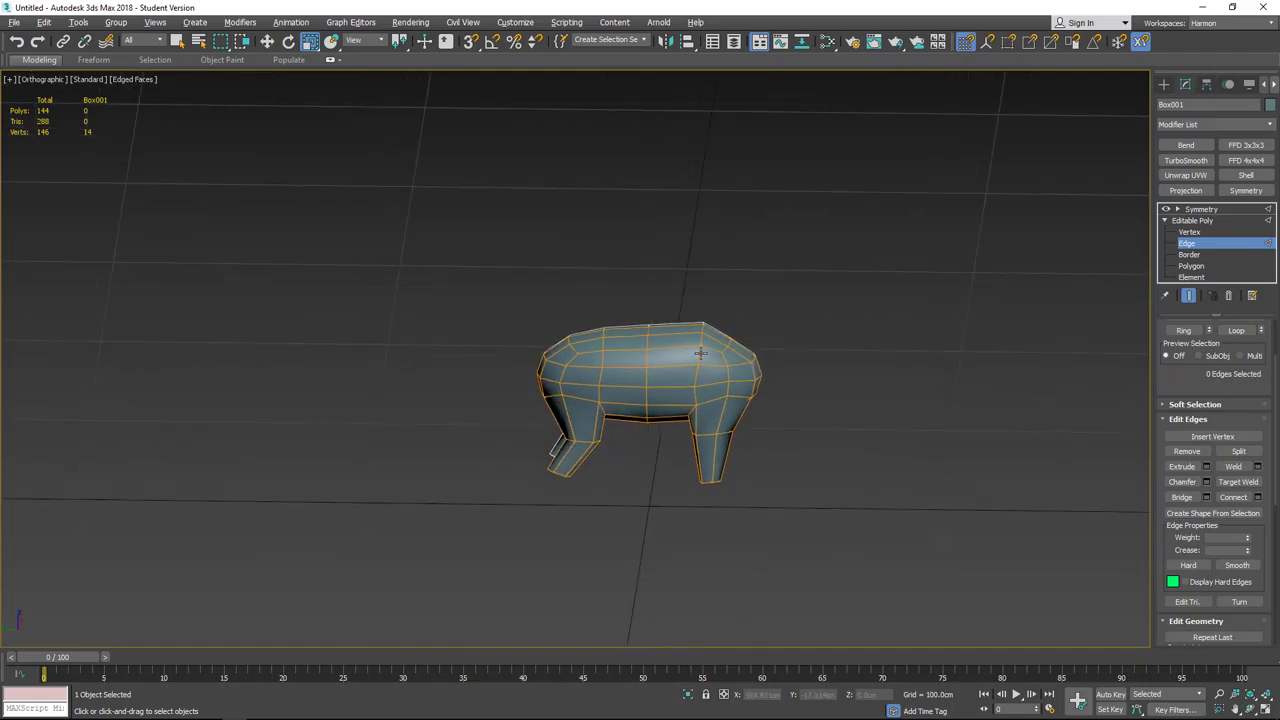
{"action": "key", "text": "l"}
{"action": "middle_click_drag", "start_coordinate": [524, 409], "coordinate": [629, 404]}
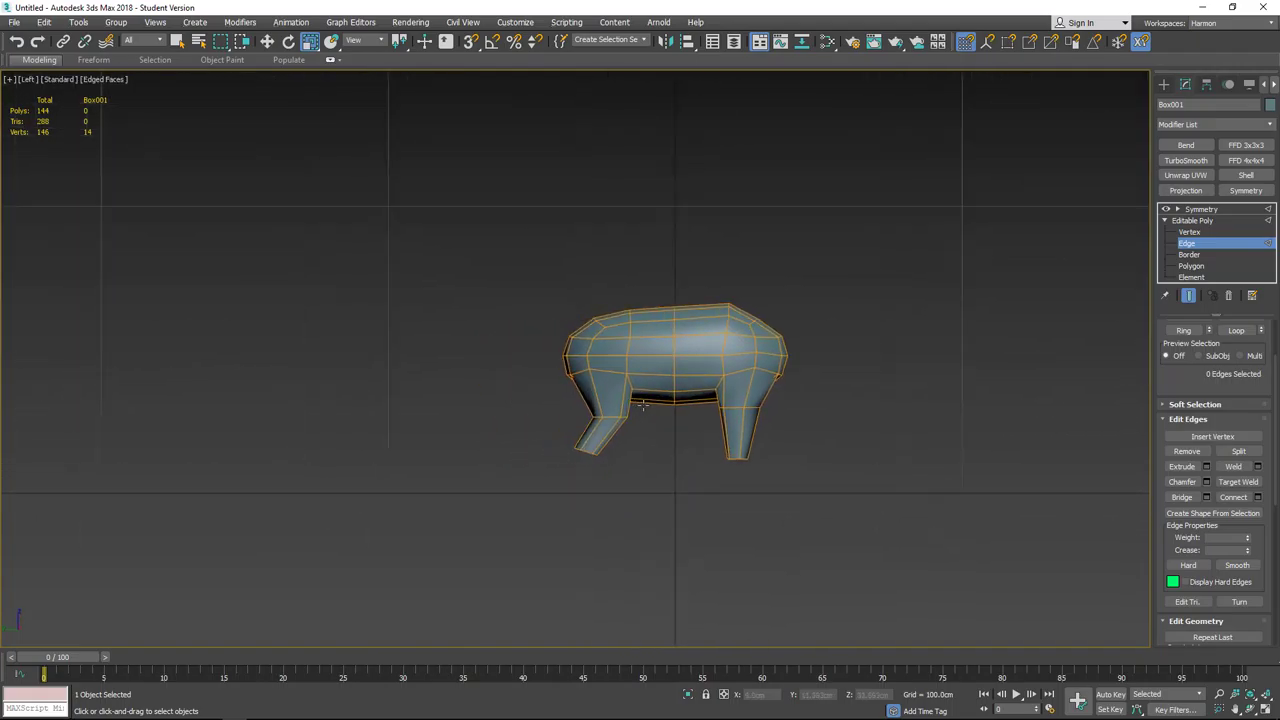
{"action": "scroll", "coordinate": [629, 406], "scroll_direction": "up", "scroll_amount": 5}
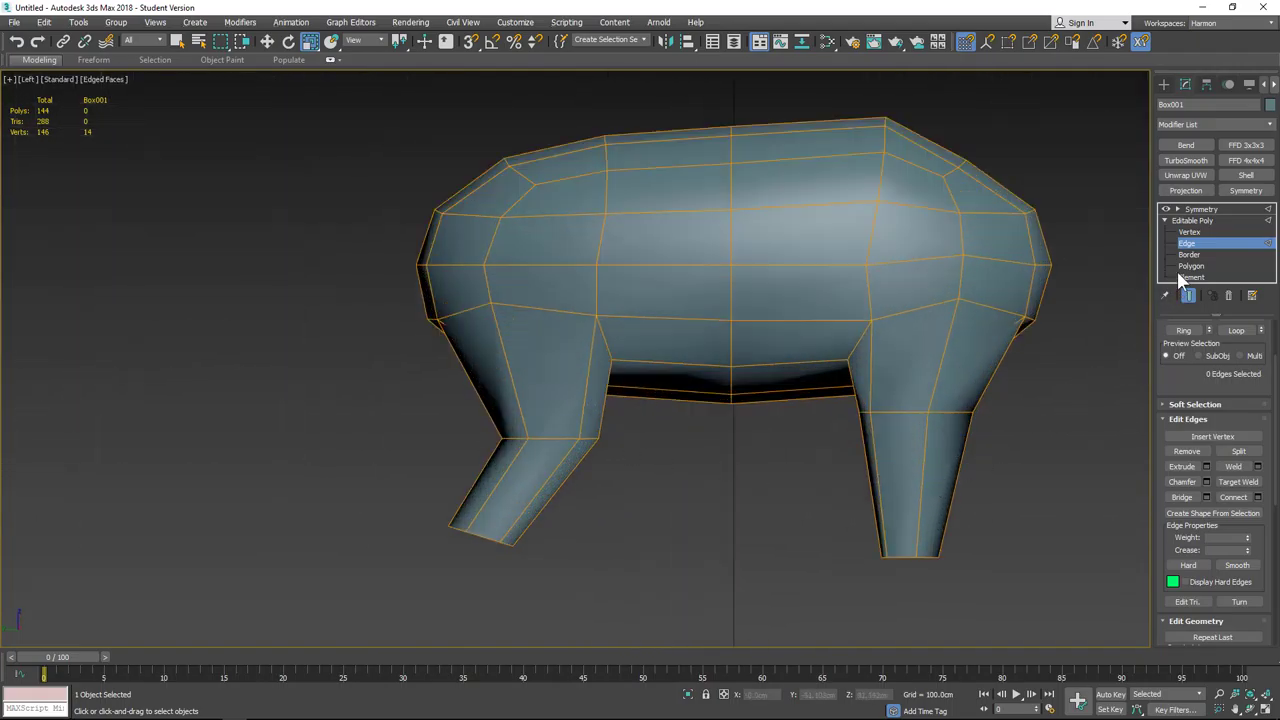
{"action": "left_click", "coordinate": [1189, 232]}
{"action": "middle_click_drag", "start_coordinate": [984, 538], "coordinate": [975, 457]}
{"action": "key", "text": "w"}
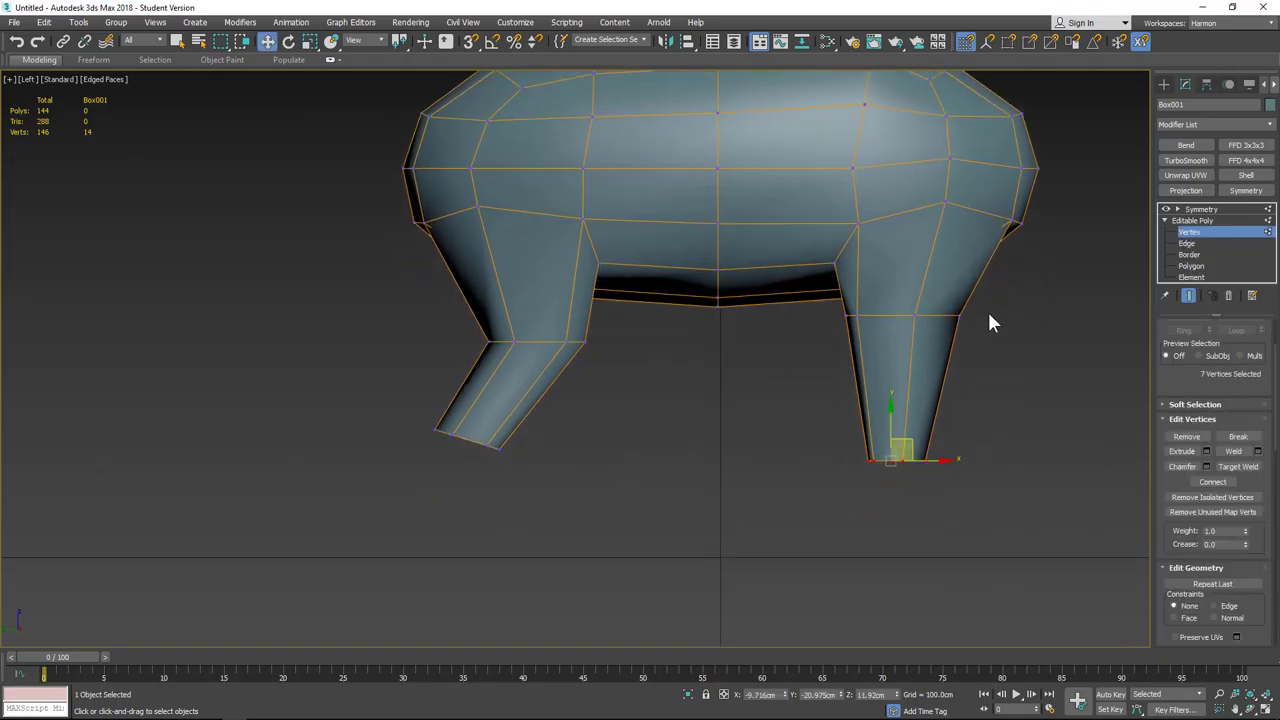
{"action": "left_click", "coordinate": [958, 316]}
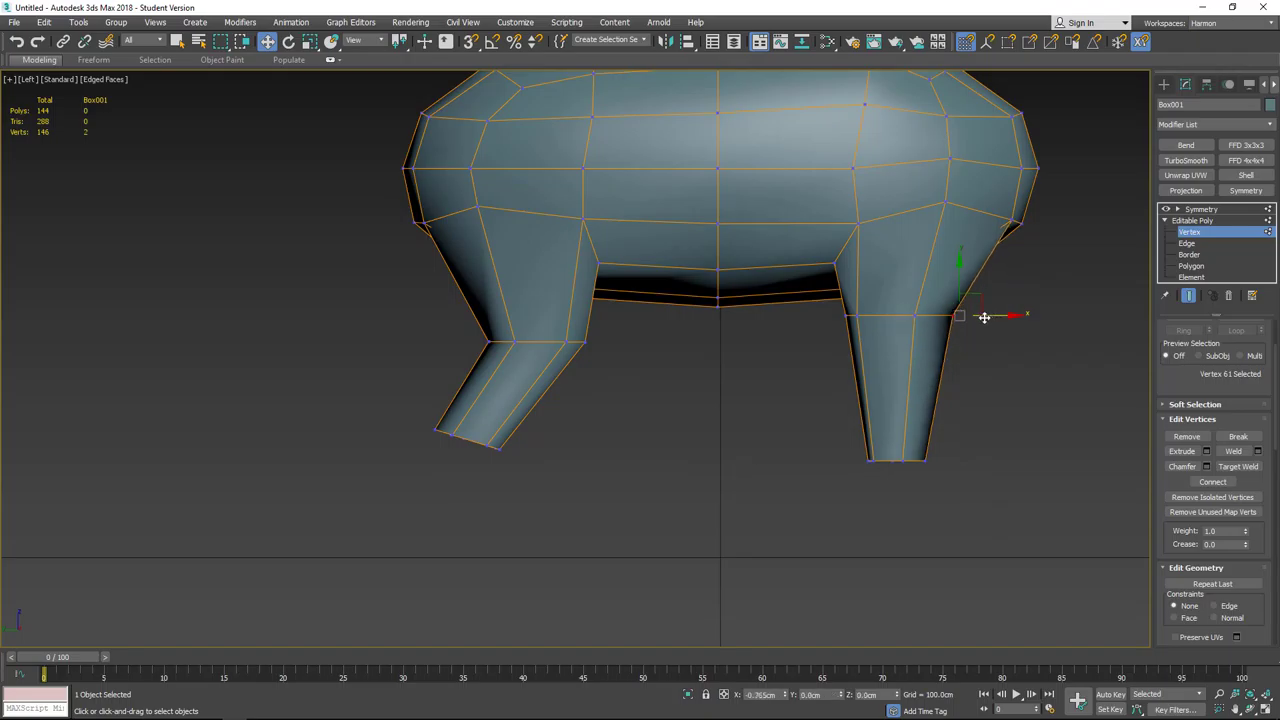
{"action": "left_click_drag", "start_coordinate": [984, 317], "coordinate": [974, 317]}
Step: Pull the end vertices of the body above the straight leg inward along X, and nudge the outermost vertex slightly inward and down
{"action": "middle_click_drag", "start_coordinate": [1018, 154], "coordinate": [887, 222]}
{"action": "left_click_drag", "start_coordinate": [985, 141], "coordinate": [857, 303]}
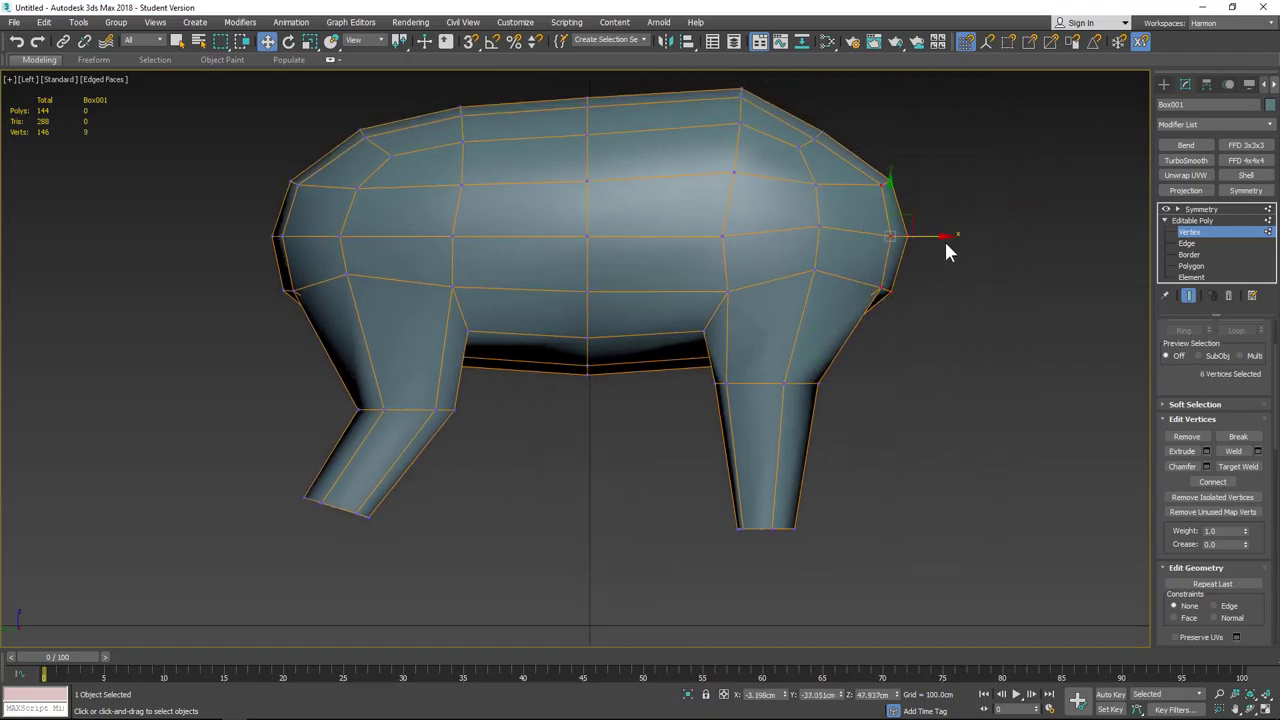
{"action": "left_click_drag", "start_coordinate": [946, 250], "coordinate": [924, 250]}
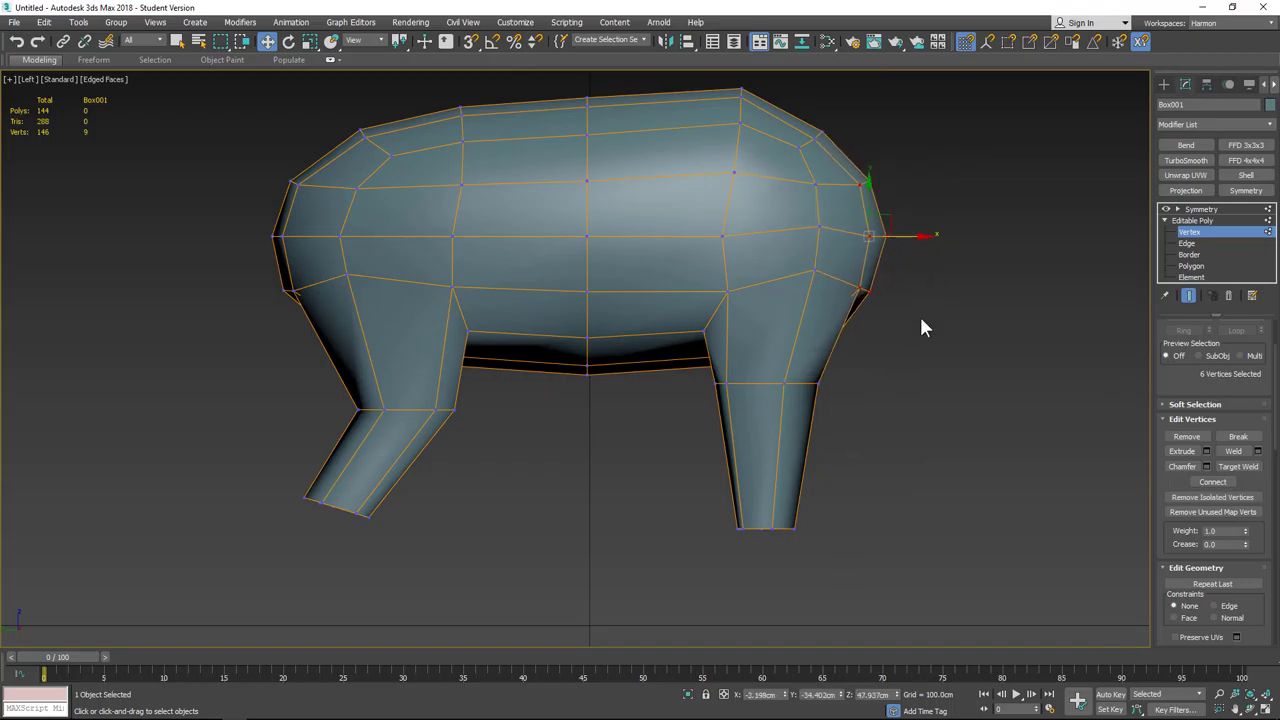
{"action": "left_click", "coordinate": [913, 260]}
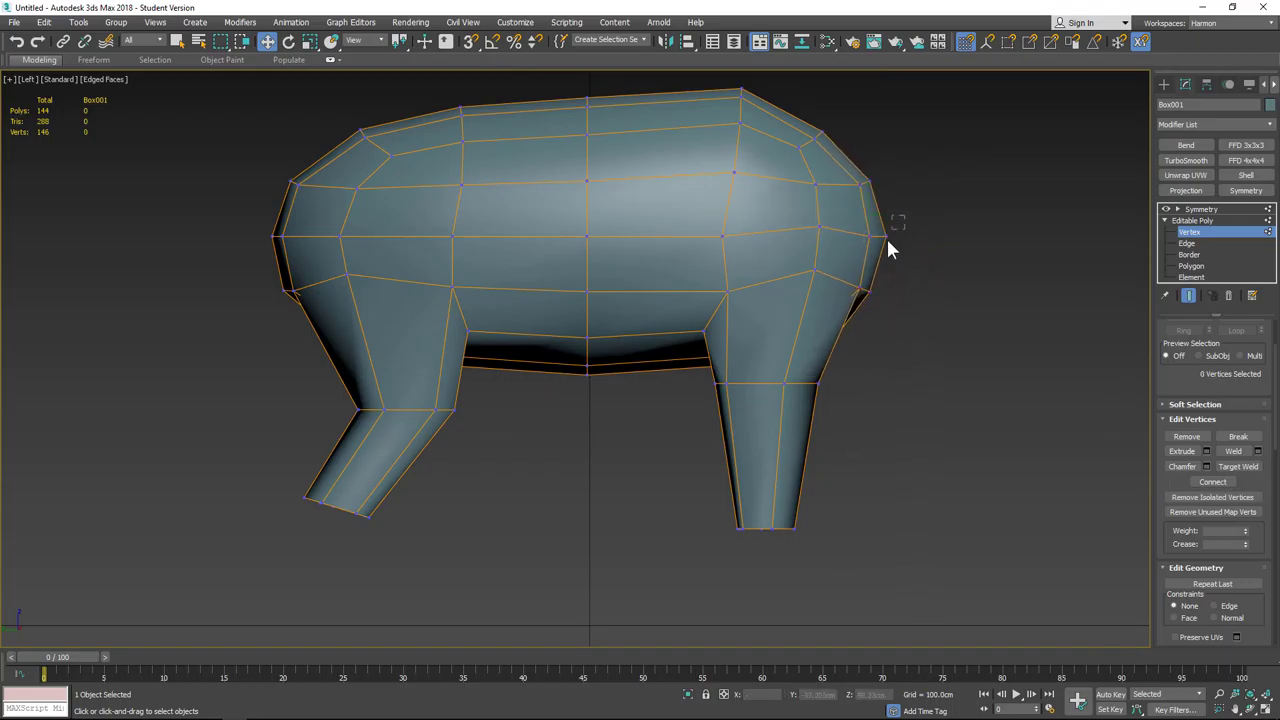
{"action": "left_click", "coordinate": [886, 238]}
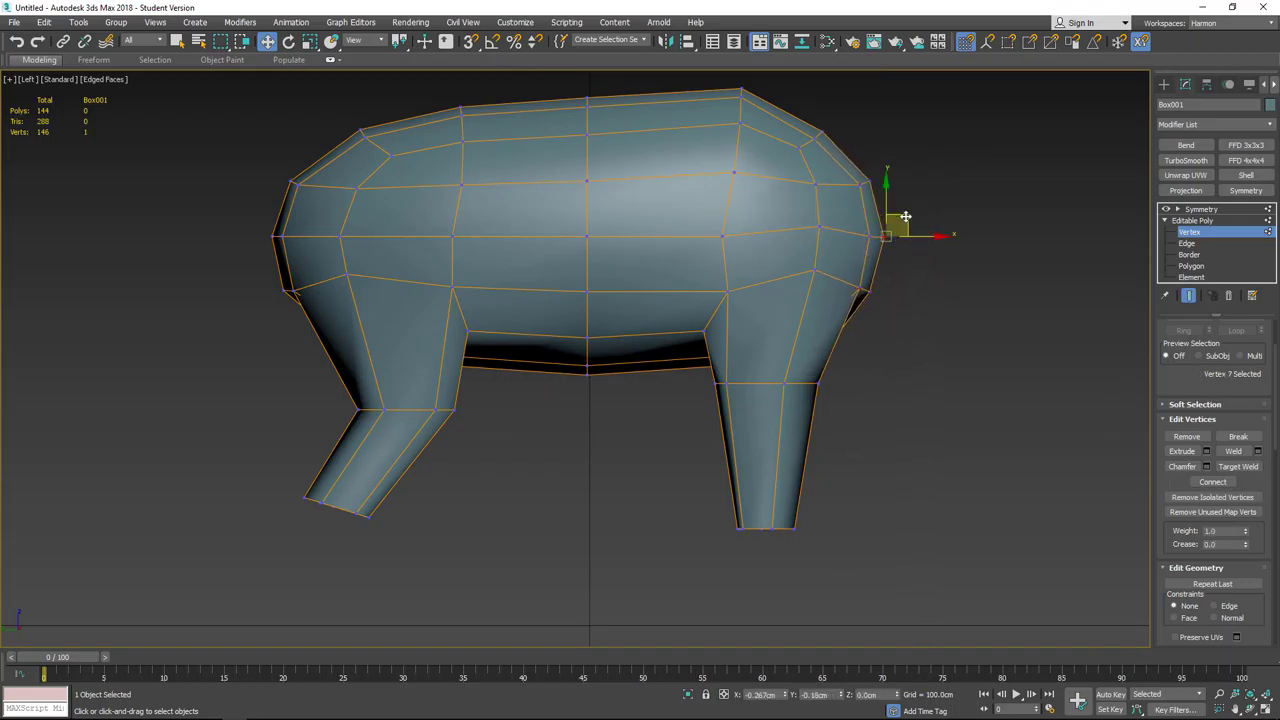
{"action": "left_click_drag", "start_coordinate": [906, 216], "coordinate": [901, 220]}
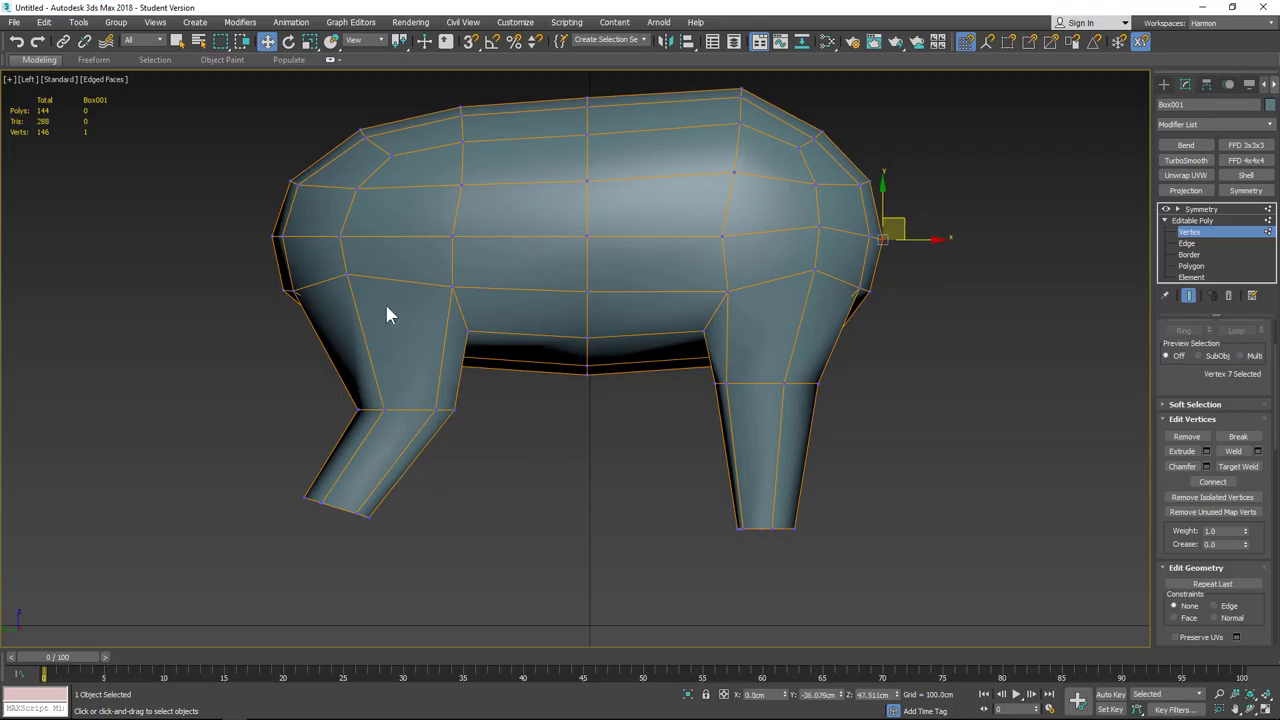
Step: Round off the body end above the bent leg by nudging its lower, middle and upper outline vertices inward
{"action": "left_click", "coordinate": [283, 289]}
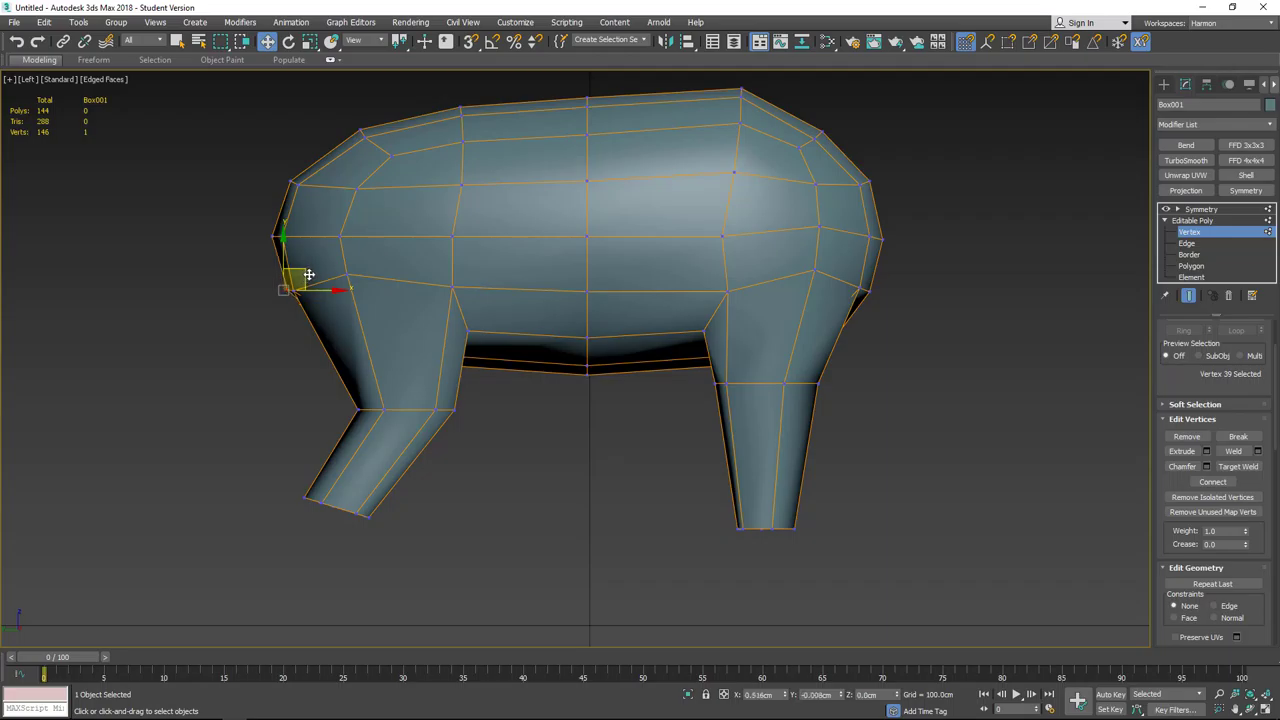
{"action": "left_click_drag", "start_coordinate": [311, 273], "coordinate": [318, 271]}
{"action": "left_click", "coordinate": [272, 236]}
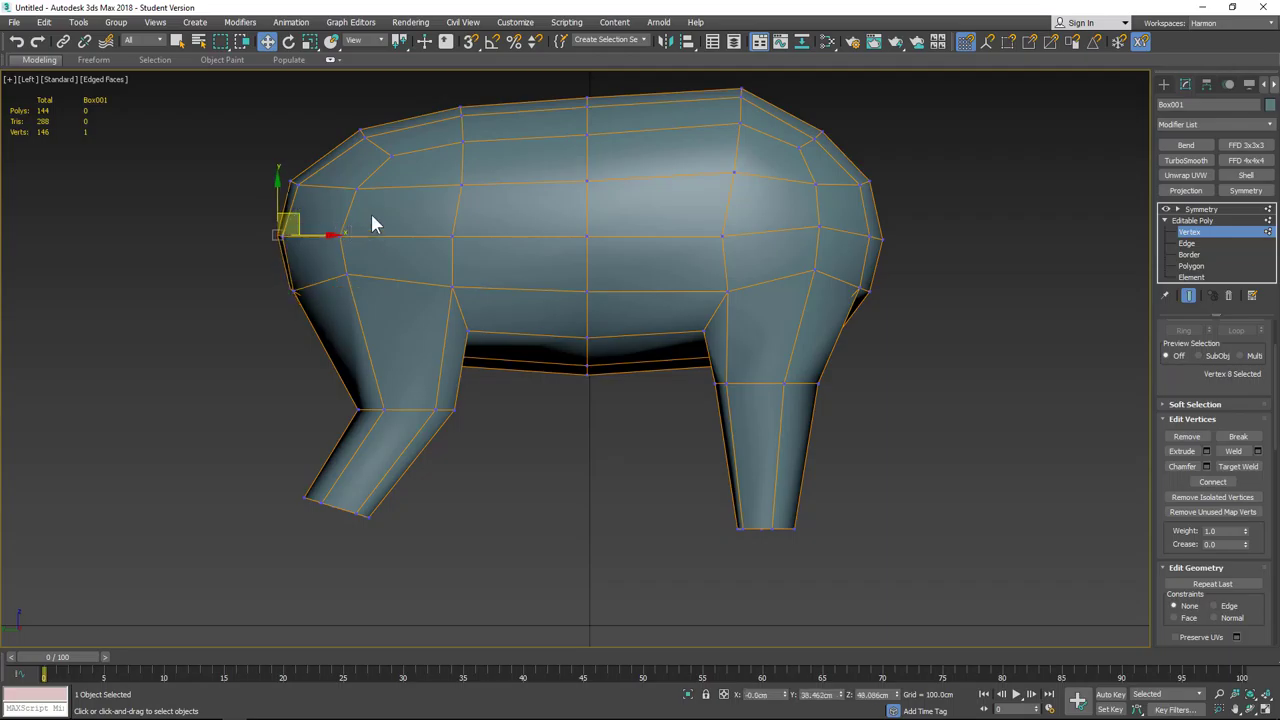
{"action": "middle_click_drag", "start_coordinate": [370, 224], "coordinate": [490, 420]}
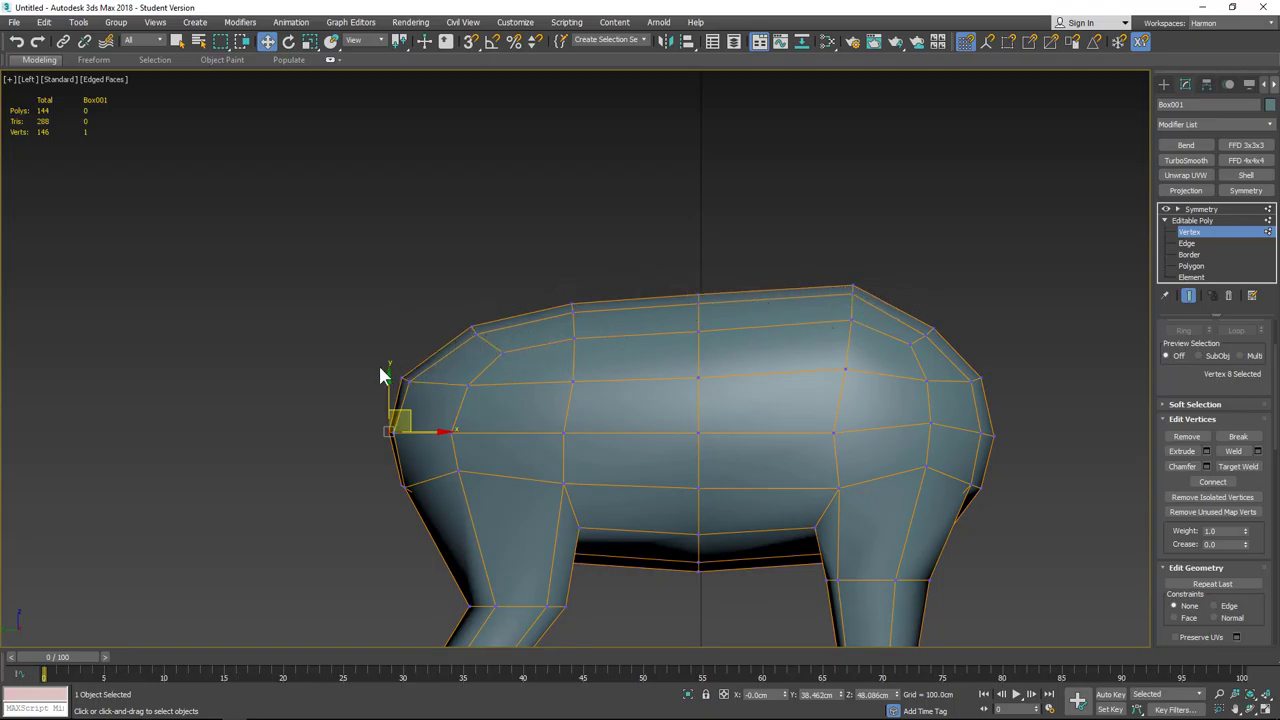
{"action": "mouse_move", "coordinate": [378, 410]}
{"action": "middle_mouse_down", "text": "alt"}
{"action": "mouse_move", "coordinate": [502, 463]}
{"action": "mouse_move", "coordinate": [463, 497]}
{"action": "mouse_move", "coordinate": [391, 472]}
{"action": "mouse_move", "coordinate": [380, 406]}
{"action": "middle_mouse_up", "text": "alt"}
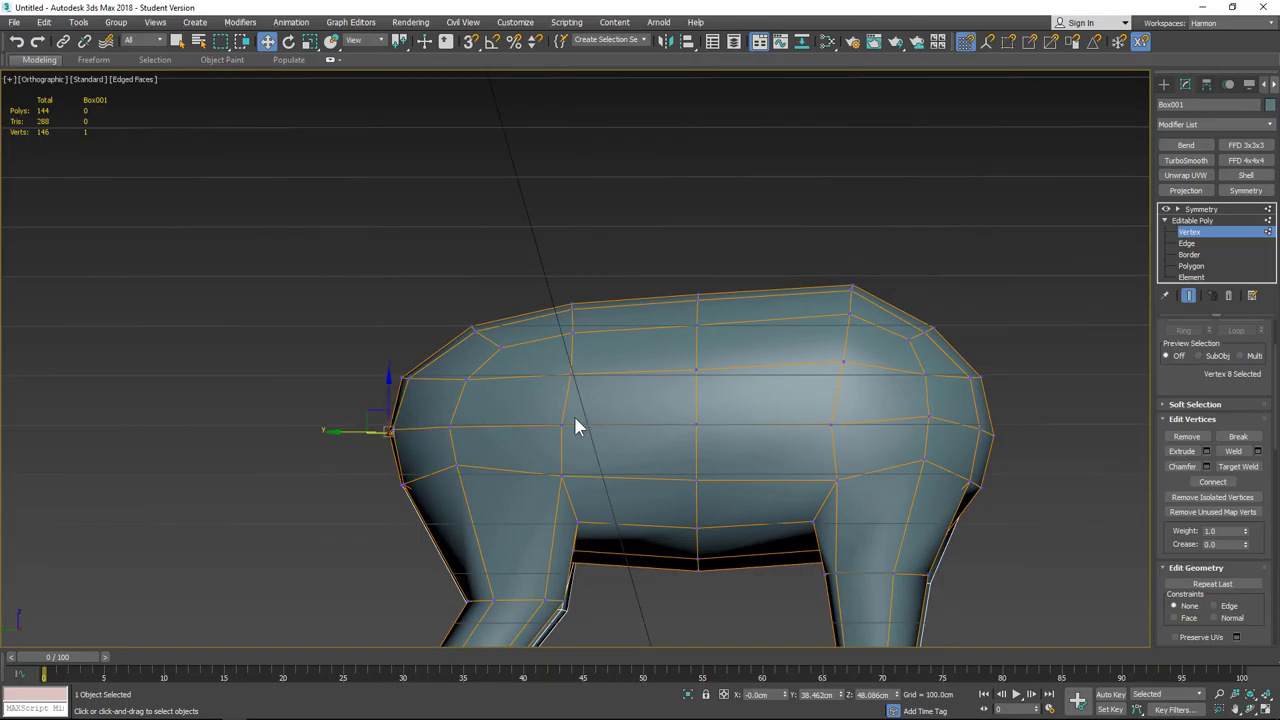
{"action": "left_click_drag", "start_coordinate": [340, 347], "coordinate": [400, 344]}
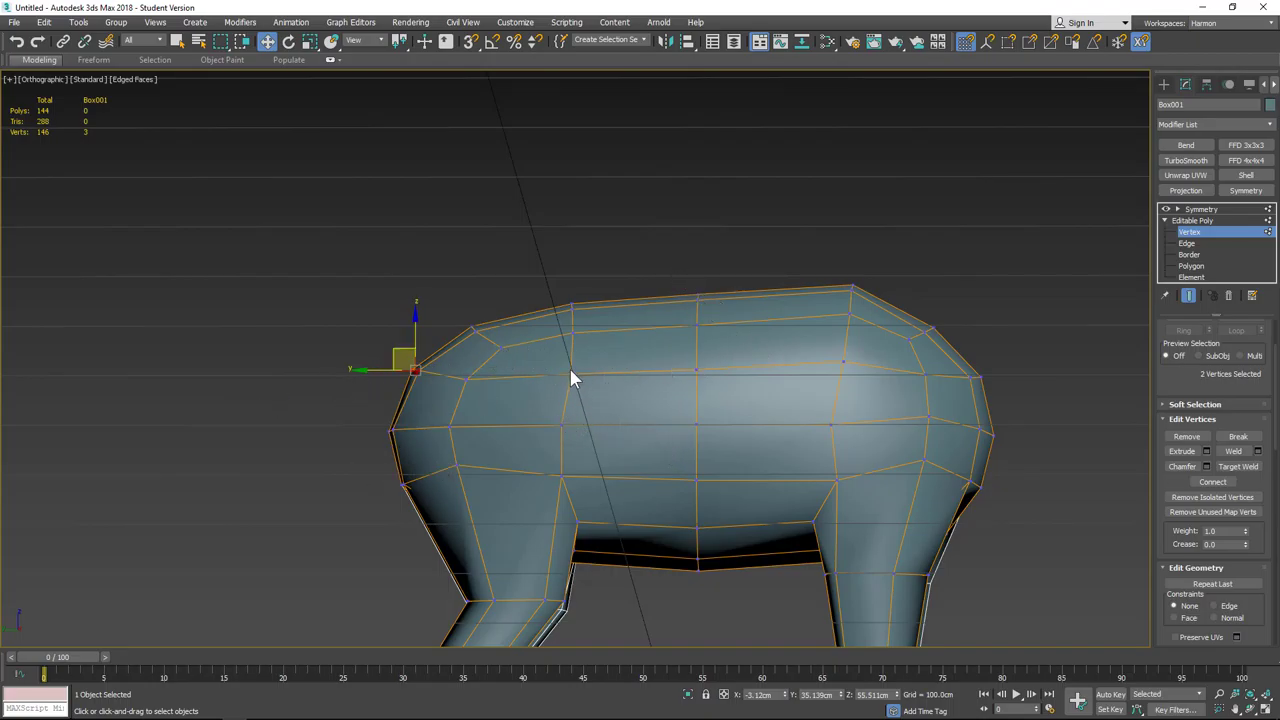
Step: Move the mid-height side vertex above the straight leg slightly along Y toward the nearer end of the body
{"action": "left_click", "coordinate": [829, 425]}
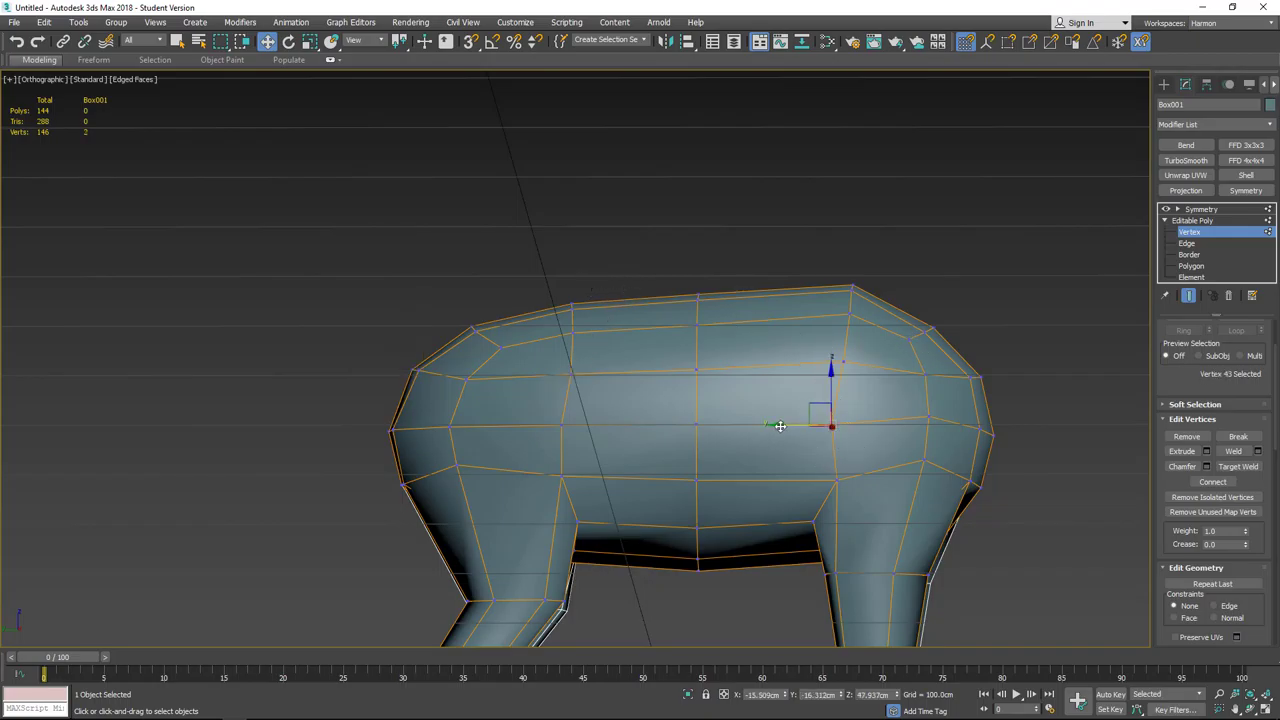
{"action": "left_click_drag", "start_coordinate": [780, 426], "coordinate": [789, 426]}
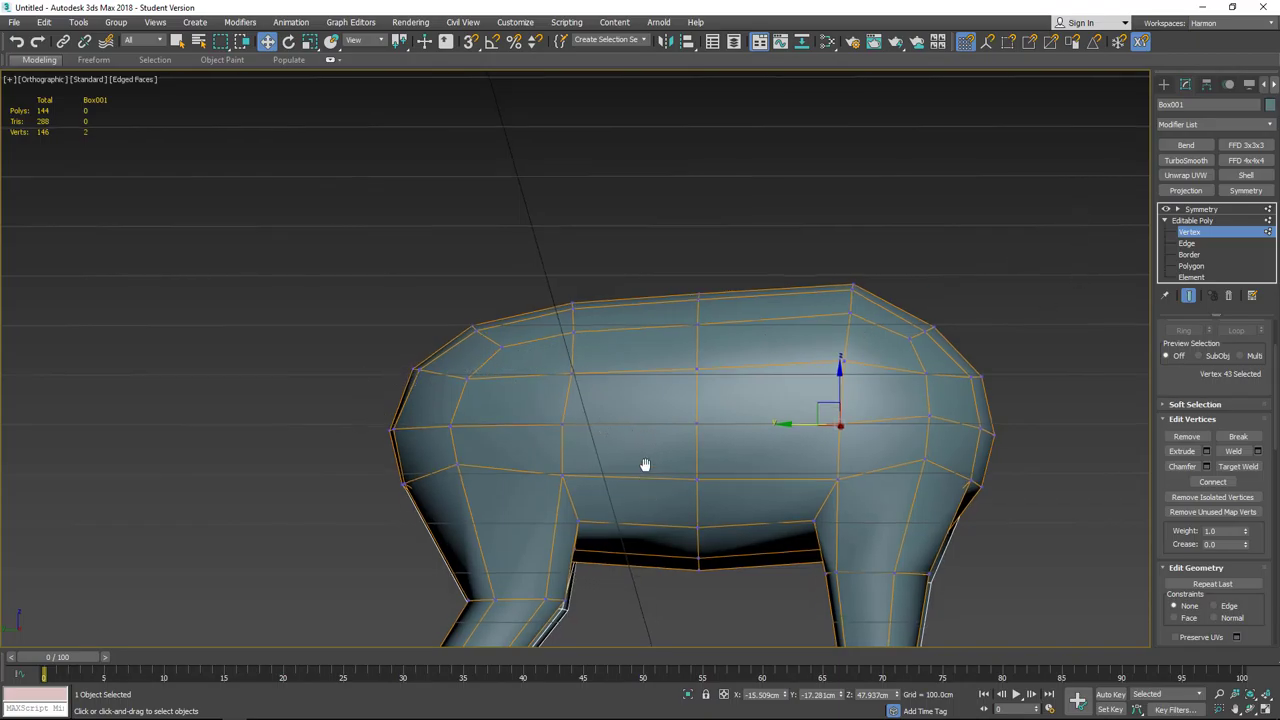
{"action": "middle_click_drag", "start_coordinate": [646, 463], "coordinate": [698, 314]}
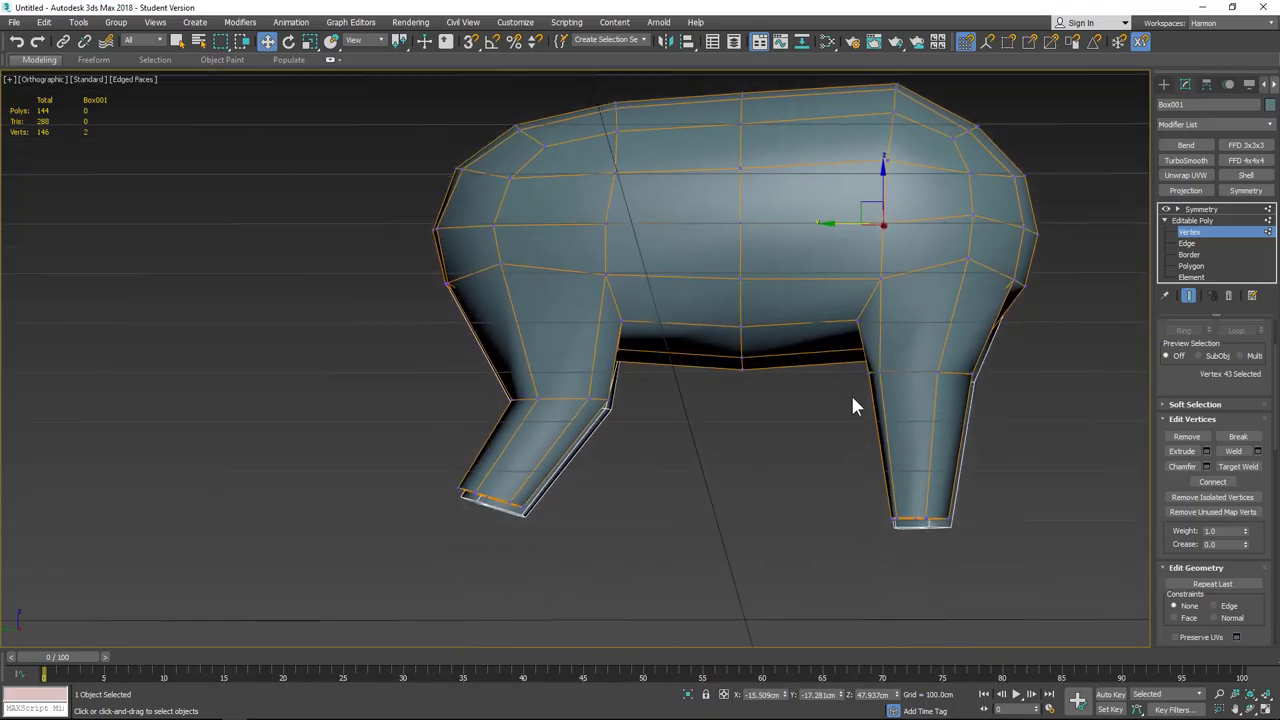
{"action": "scroll", "coordinate": [830, 396], "scroll_direction": "down", "scroll_amount": 3}
{"action": "key", "text": "l"}
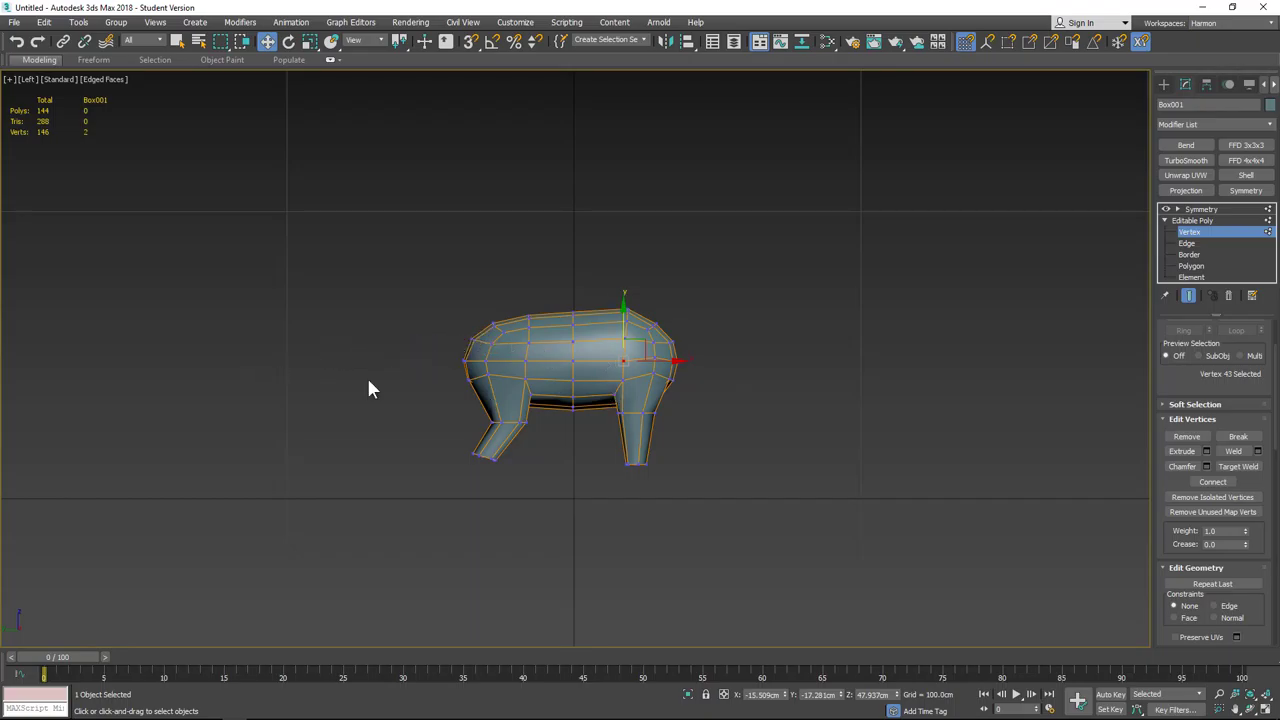
{"action": "middle_click_drag", "start_coordinate": [369, 389], "coordinate": [451, 371]}
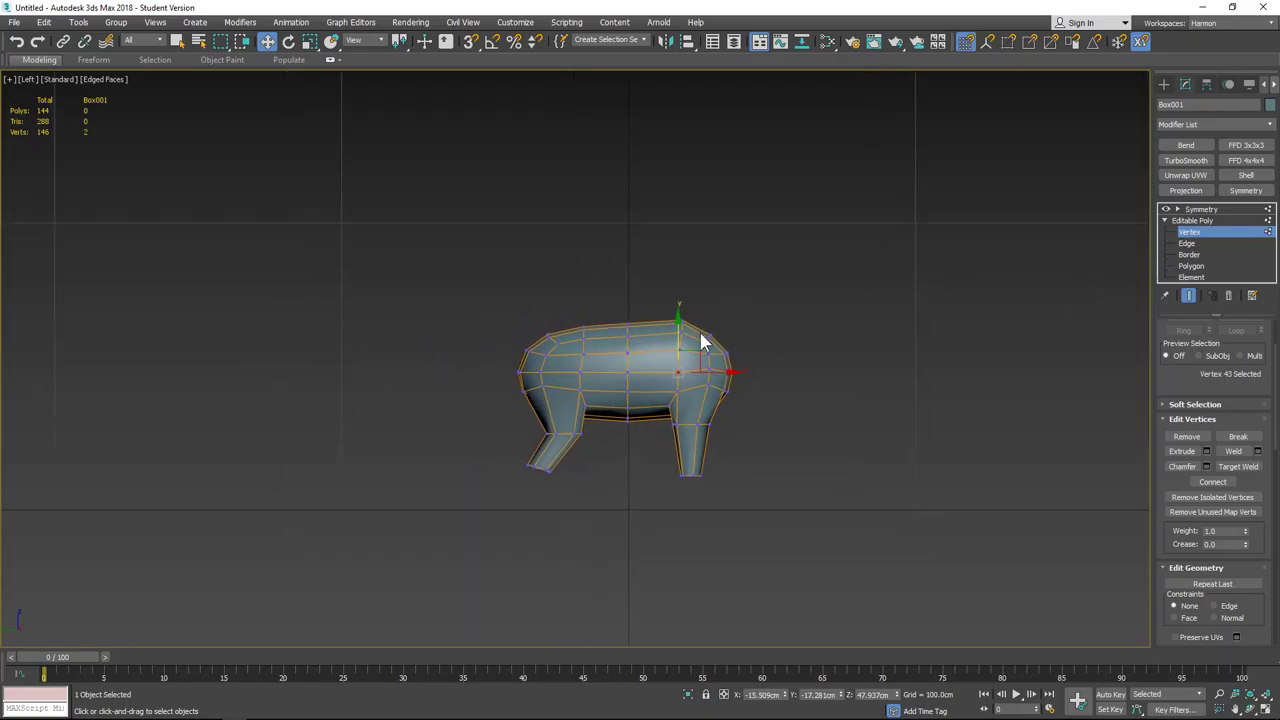
Step: Inset the upper end polygon beside the symmetry line, above the bent legs, by 1.0 cm
{"action": "middle_click_drag", "start_coordinate": [677, 323], "coordinate": [528, 398], "text": "alt"}
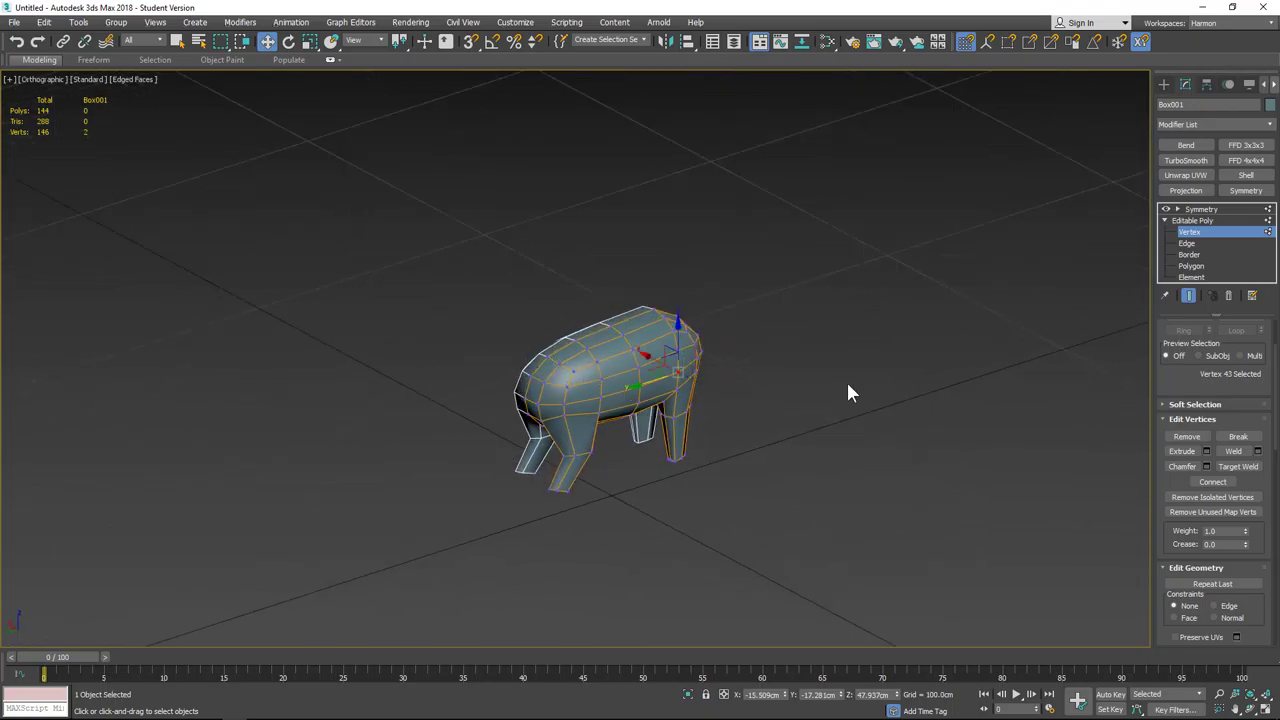
{"action": "left_click", "coordinate": [1194, 266]}
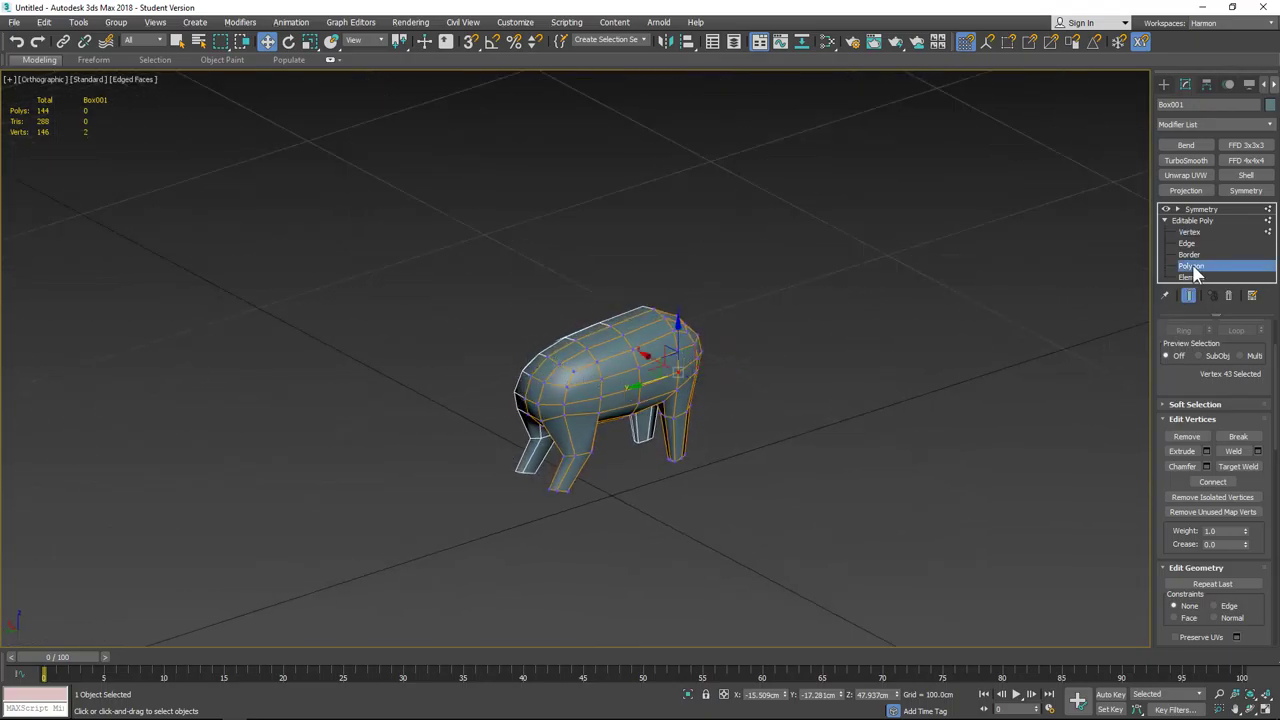
{"action": "left_click", "coordinate": [541, 374]}
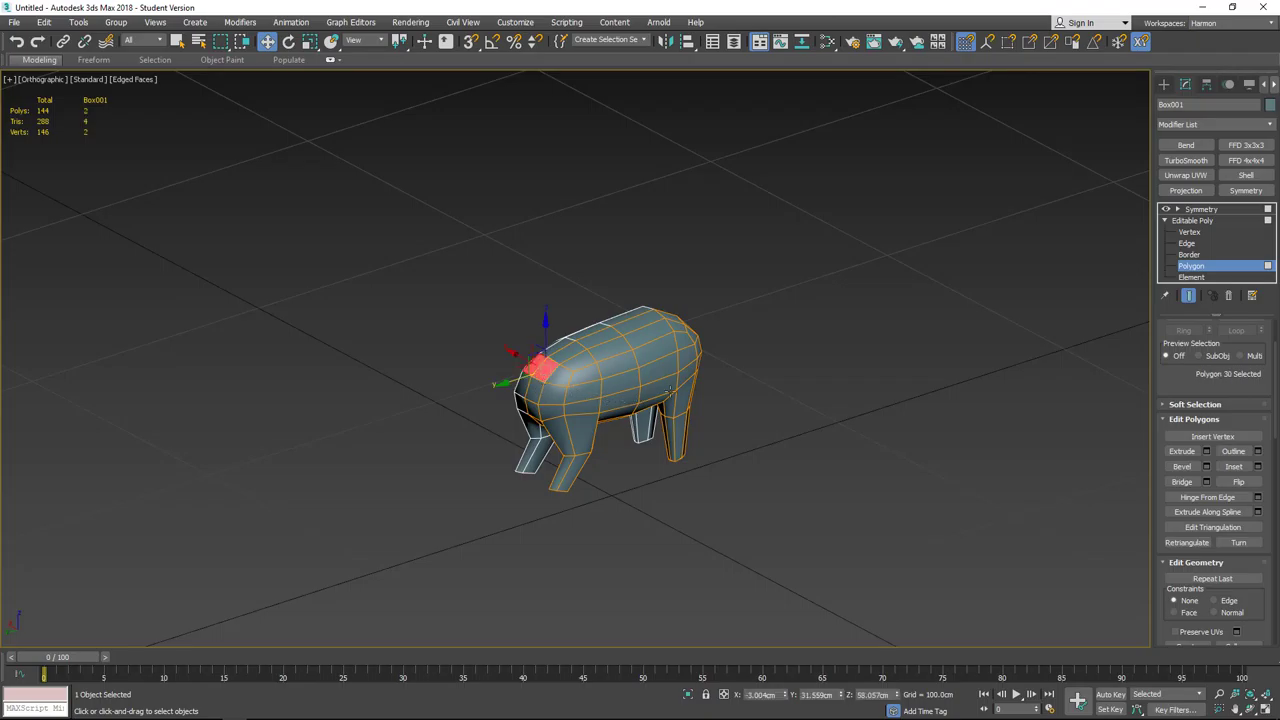
{"action": "left_click", "coordinate": [1258, 468]}
{"action": "middle_click_drag", "start_coordinate": [410, 380], "coordinate": [545, 470]}
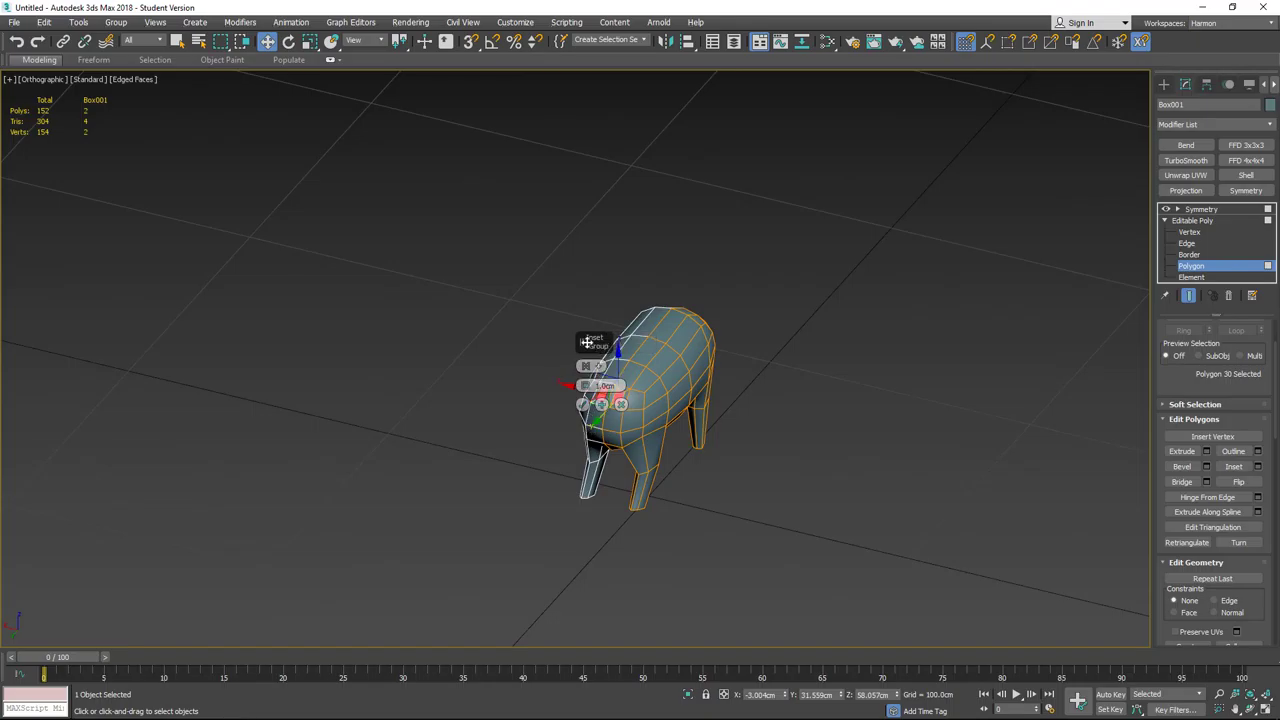
{"action": "scroll", "coordinate": [590, 385], "scroll_direction": "up", "scroll_amount": 6}
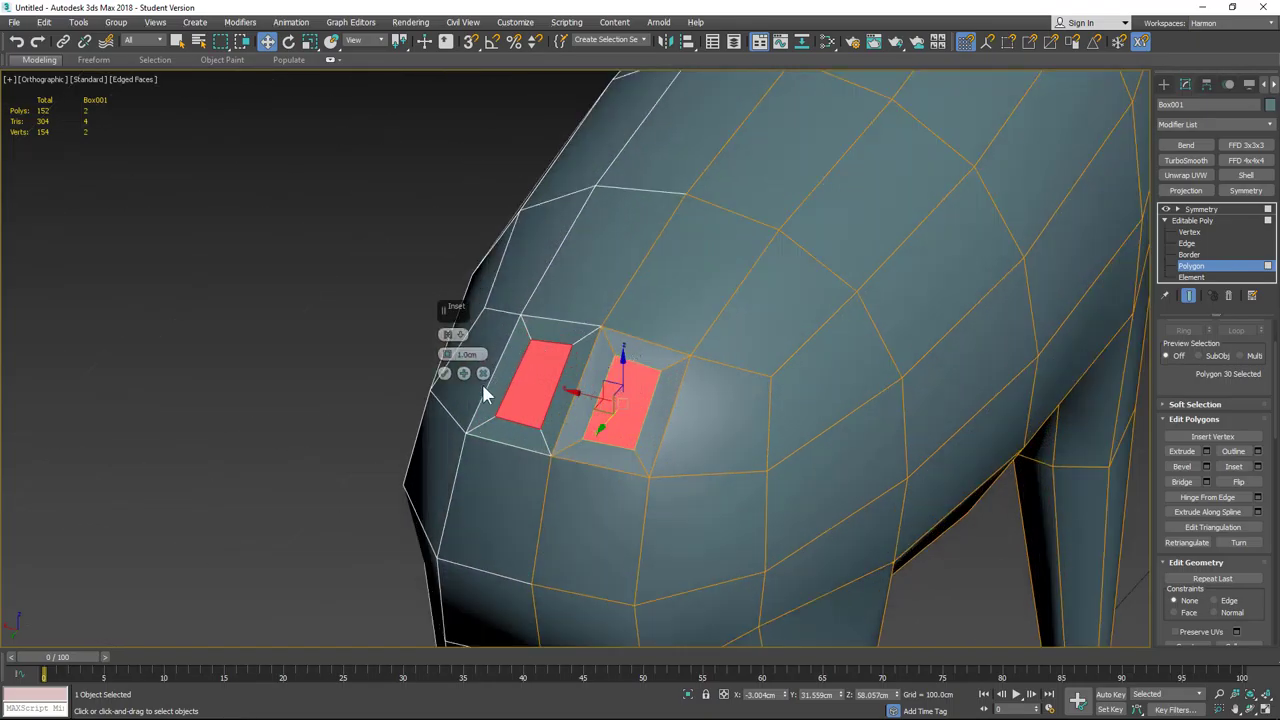
{"action": "left_click", "coordinate": [444, 373]}
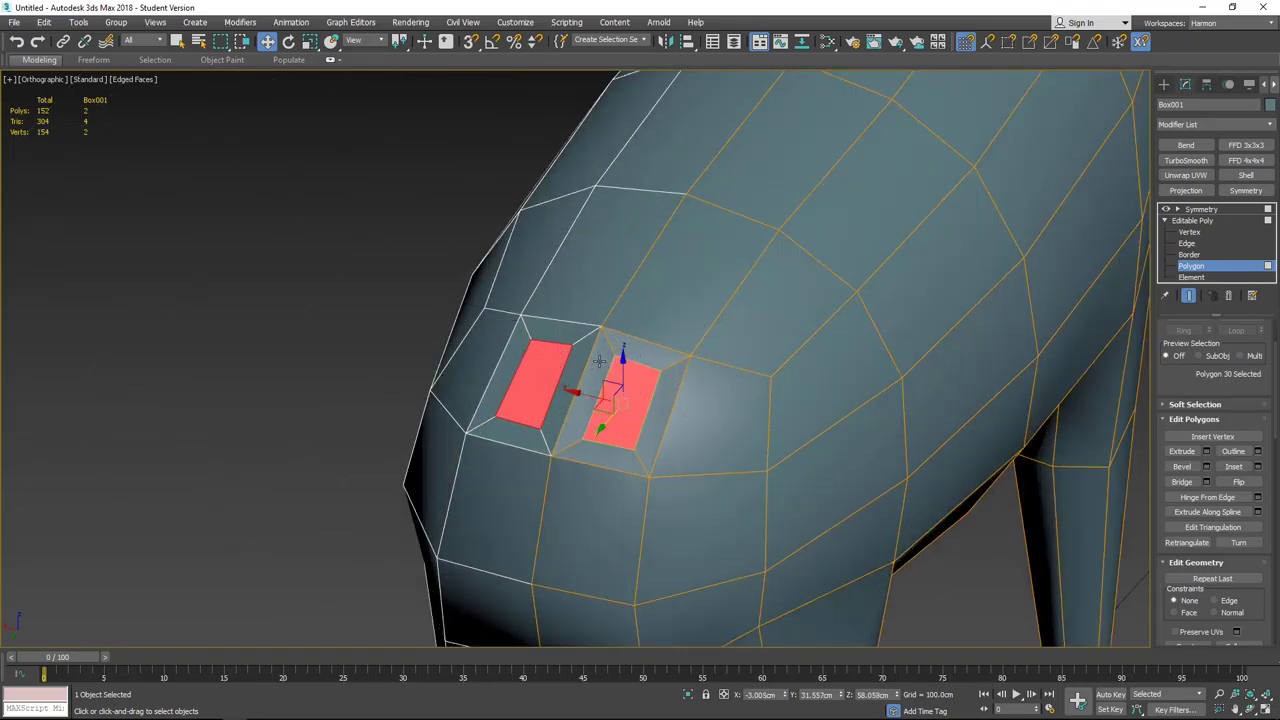
Step: Delete the inset border polygon along the symmetry line, and move the inset polygon along X to close the central gap
{"action": "left_click", "coordinate": [599, 361]}
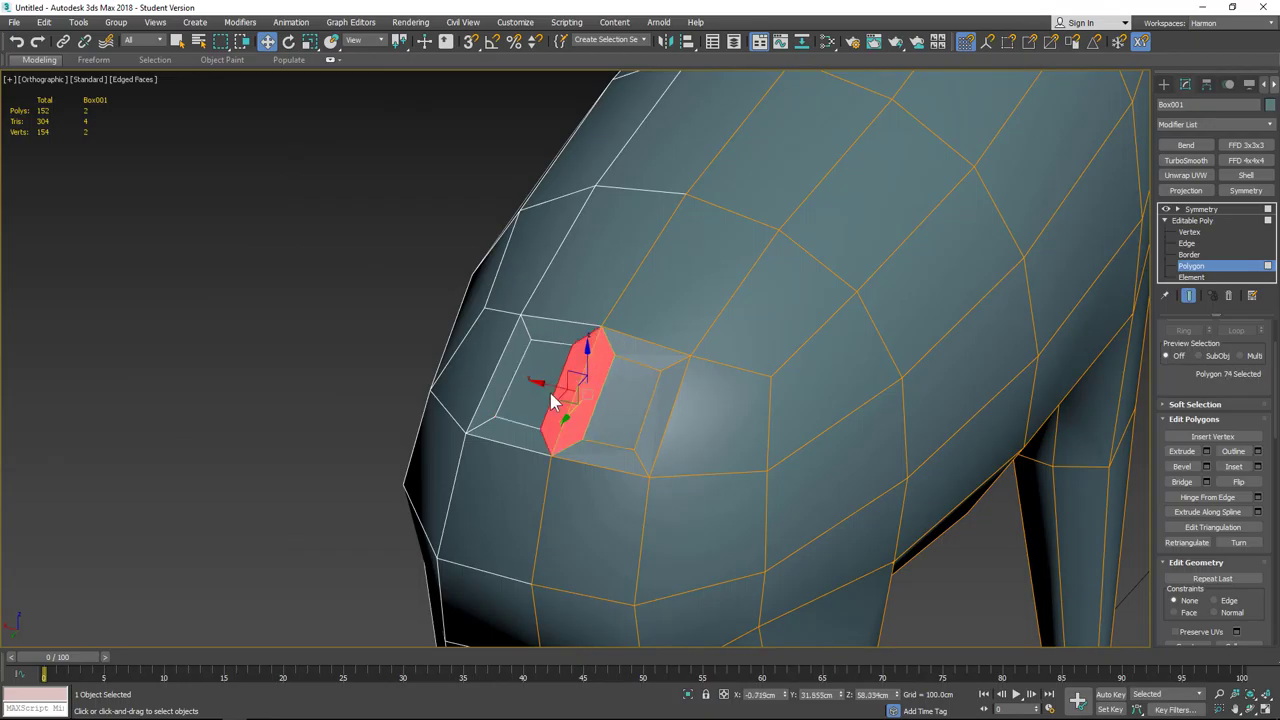
{"action": "key", "text": "Delete"}
{"action": "left_click", "coordinate": [636, 390]}
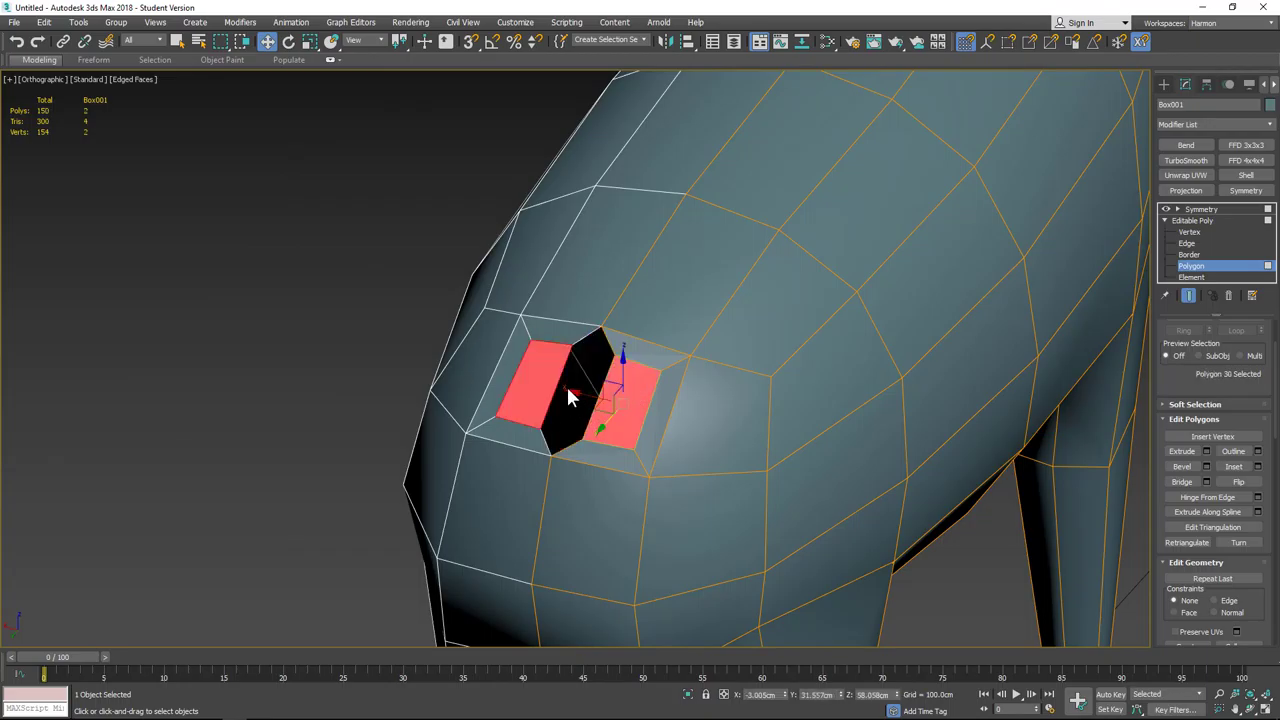
{"action": "left_click_drag", "start_coordinate": [566, 395], "coordinate": [550, 393]}
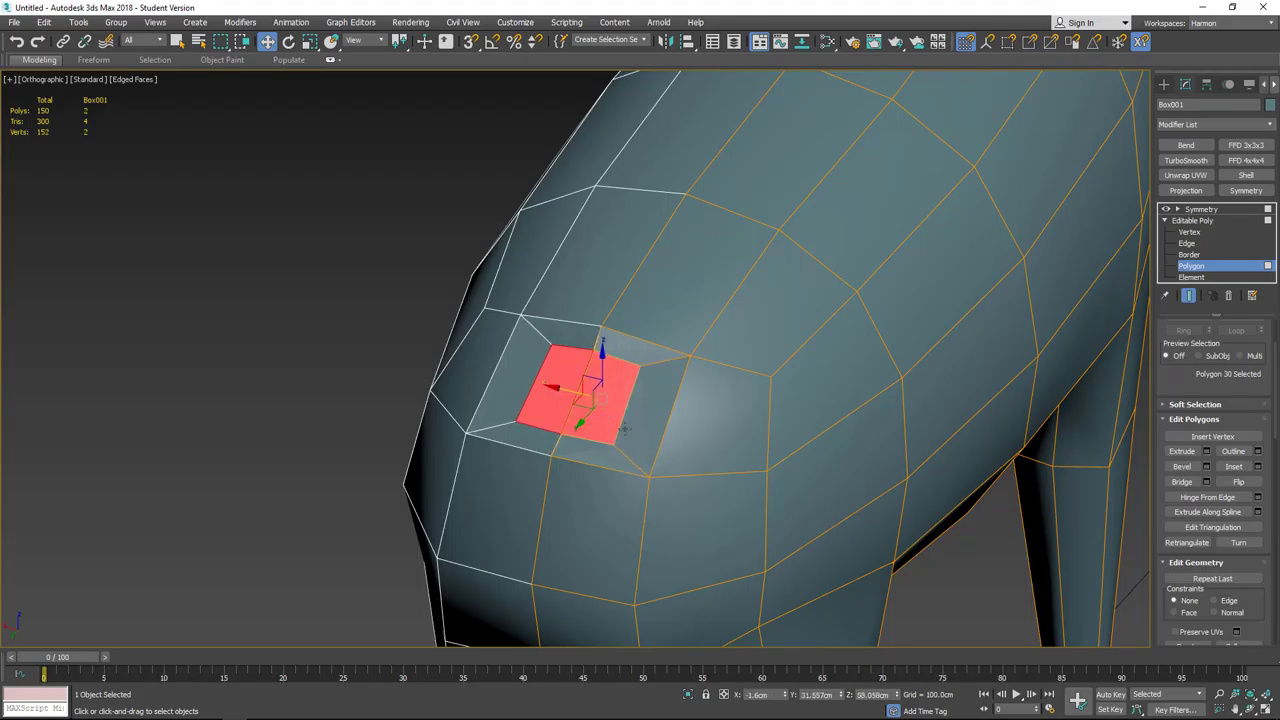
Step: Fine-tune the inset polygon's X position in the top view so its inner edge aligns with the symmetry line
{"action": "key", "text": "t"}
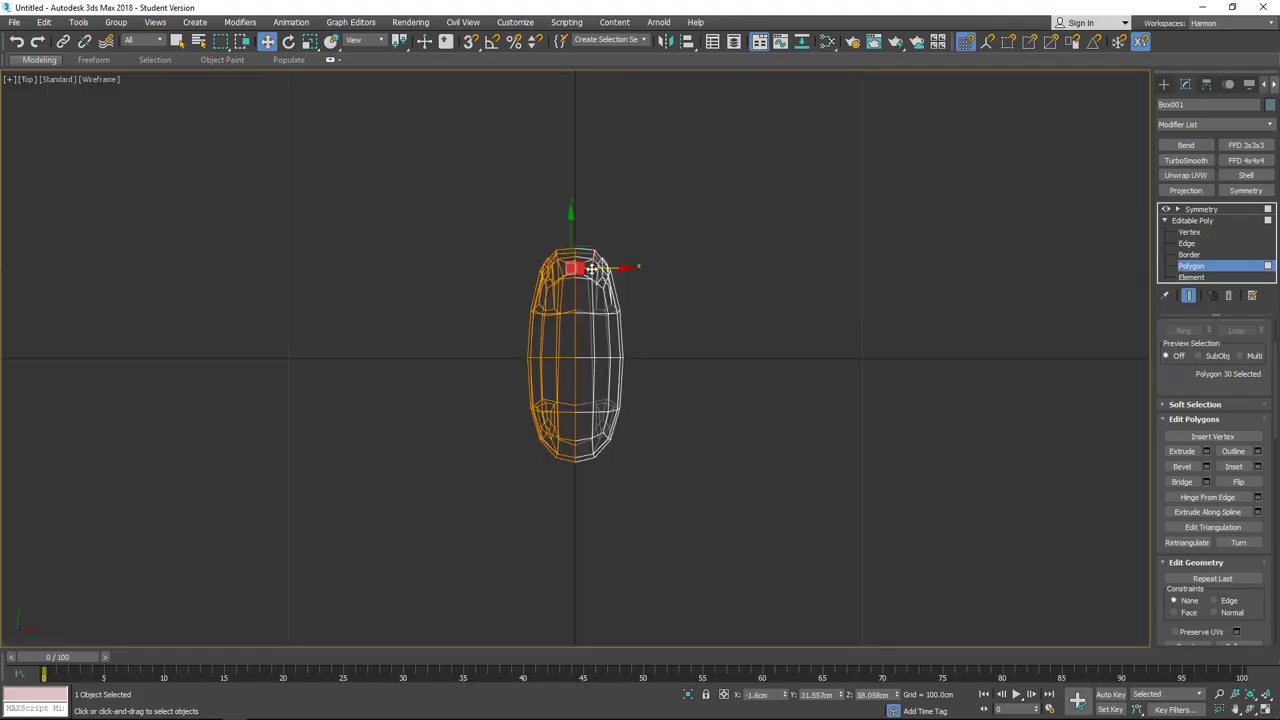
{"action": "scroll", "coordinate": [592, 268], "scroll_direction": "up", "scroll_amount": 8}
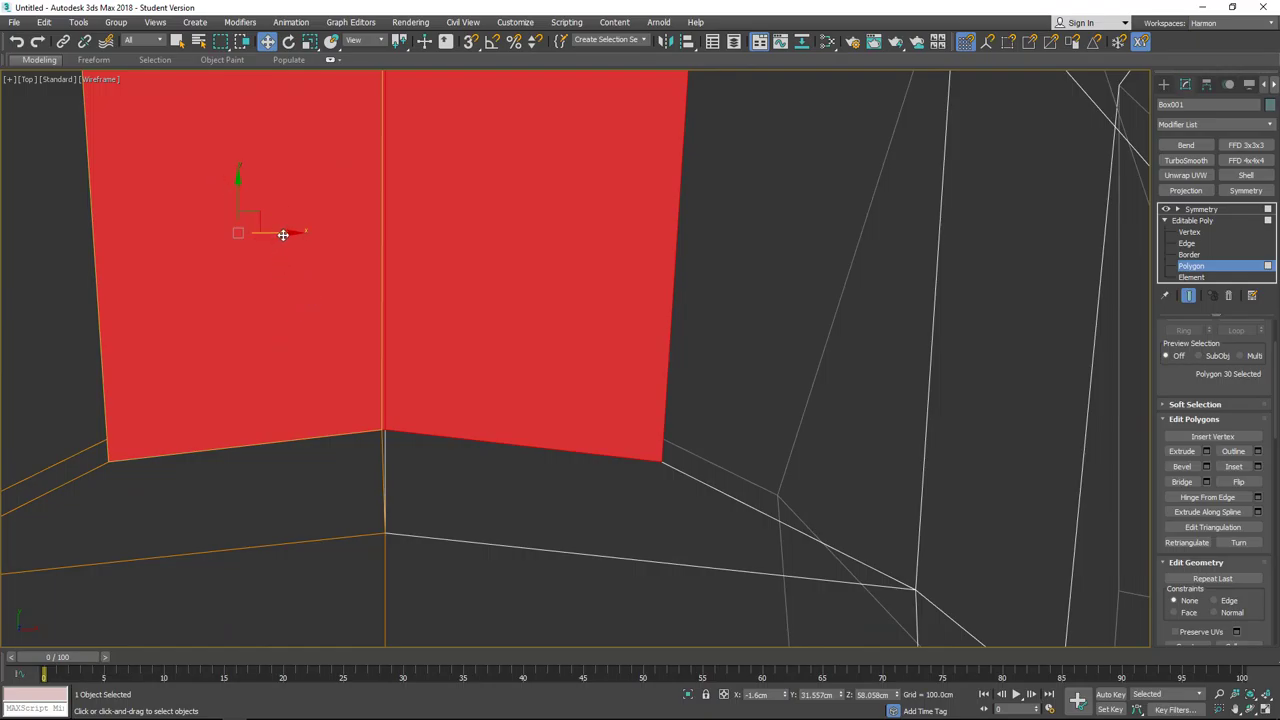
{"action": "left_click_drag", "start_coordinate": [281, 234], "coordinate": [287, 234]}
{"action": "scroll", "coordinate": [449, 414], "scroll_direction": "down", "scroll_amount": 8}
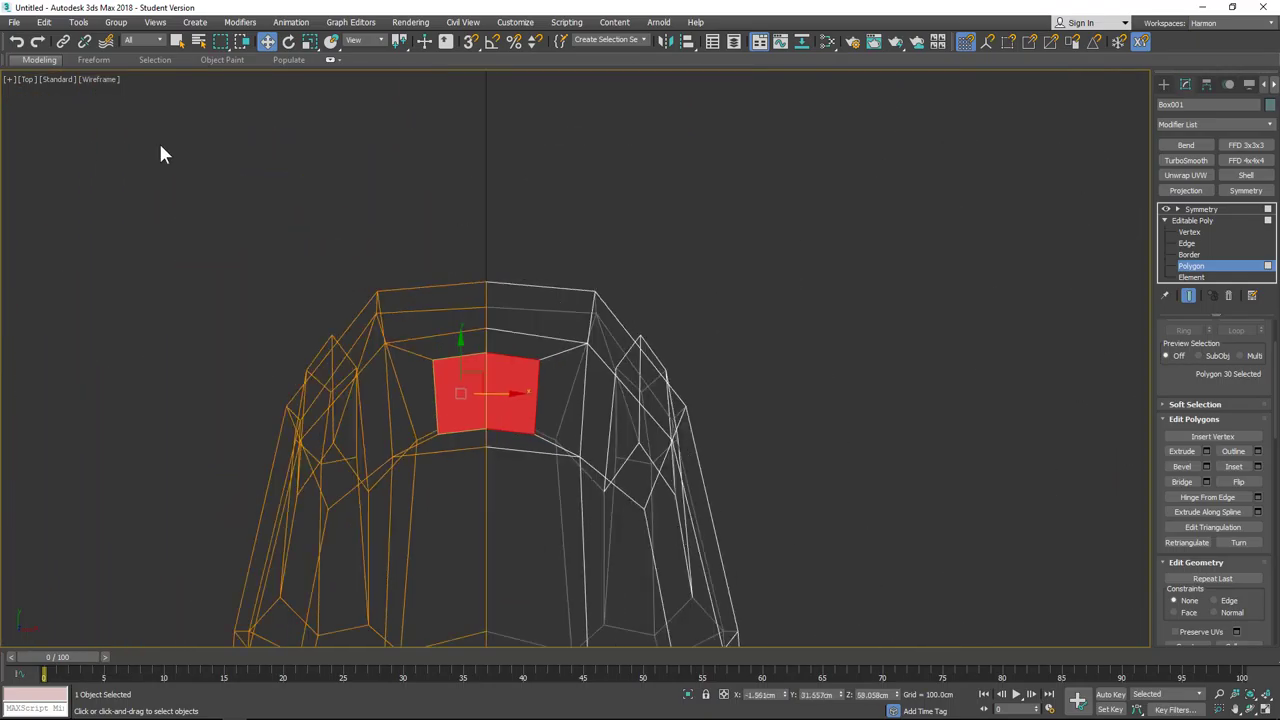
Step: Return to a perspective view and turn off Wireframe Override to show the model with default shading
{"action": "key", "text": "p"}
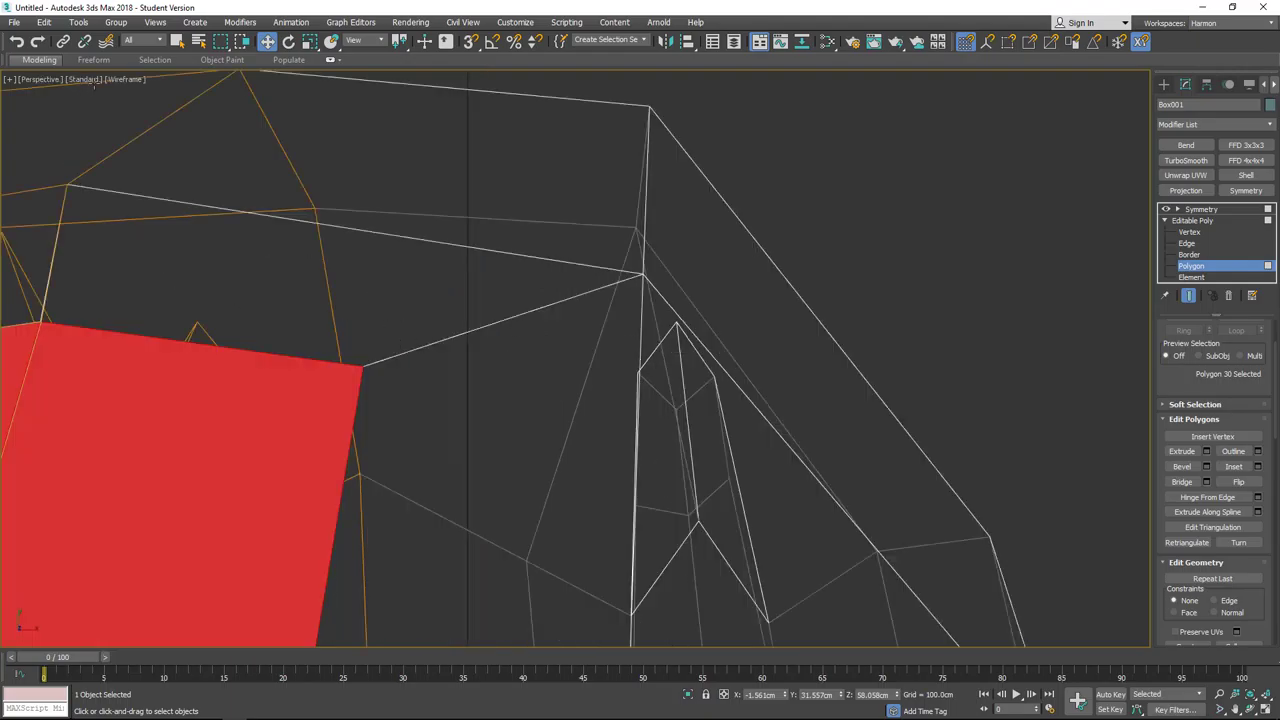
{"action": "left_click", "coordinate": [113, 82]}
{"action": "left_click", "coordinate": [132, 198]}
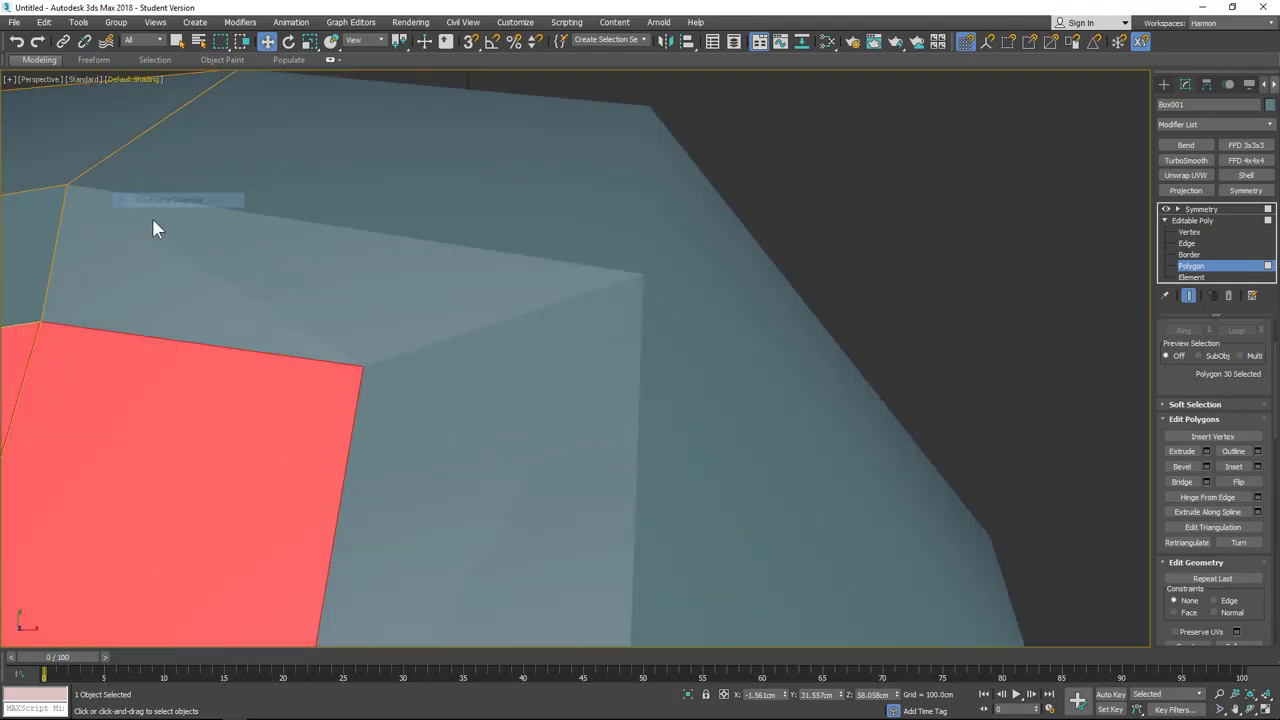
{"action": "scroll", "coordinate": [445, 380], "scroll_direction": "down", "scroll_amount": 6}
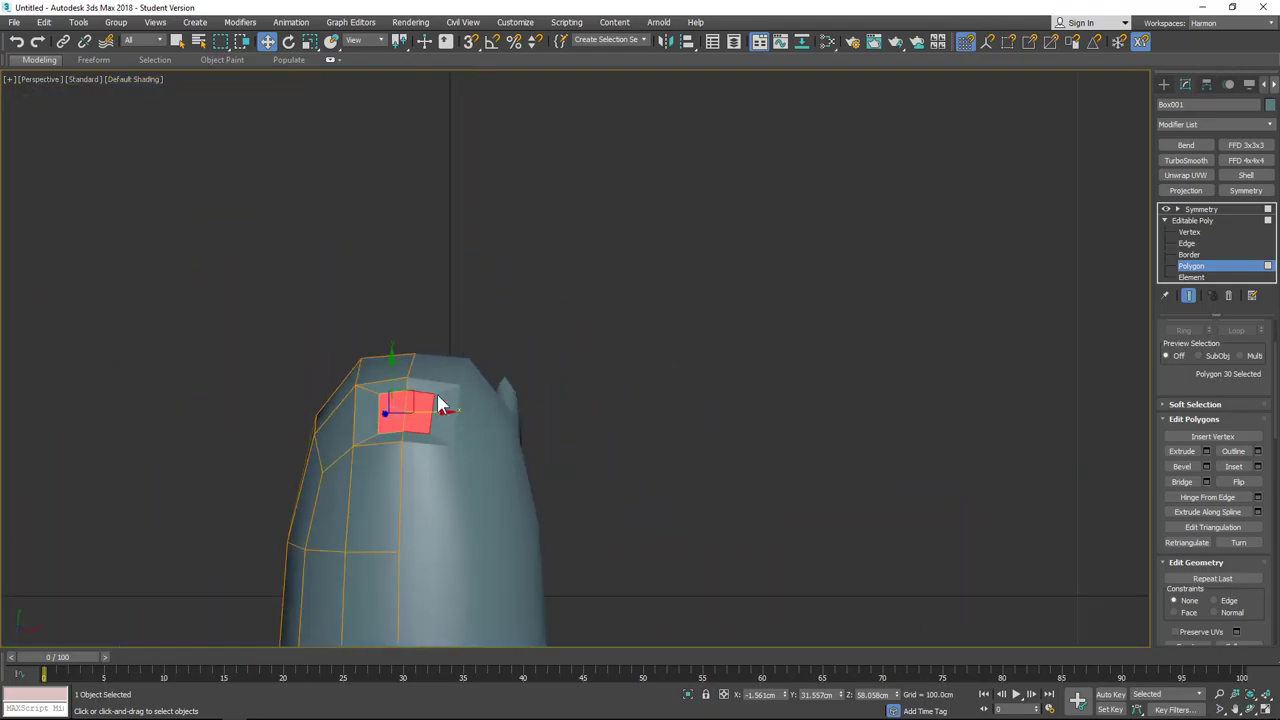
Step: Turn on Edged Faces display and move the inset polygon slightly up and outward from the rear of the body
{"action": "left_click", "coordinate": [130, 79]}
{"action": "left_click", "coordinate": [155, 214]}
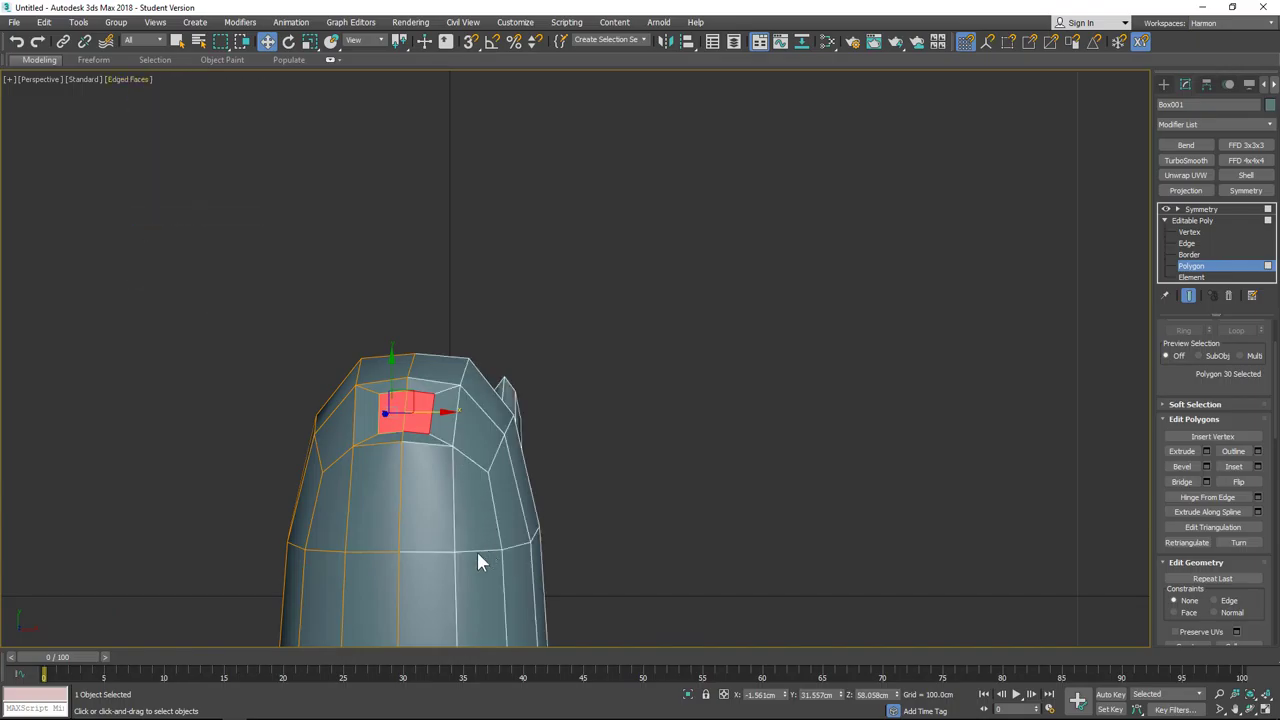
{"action": "middle_click_drag", "start_coordinate": [436, 568], "coordinate": [387, 364], "text": "alt"}
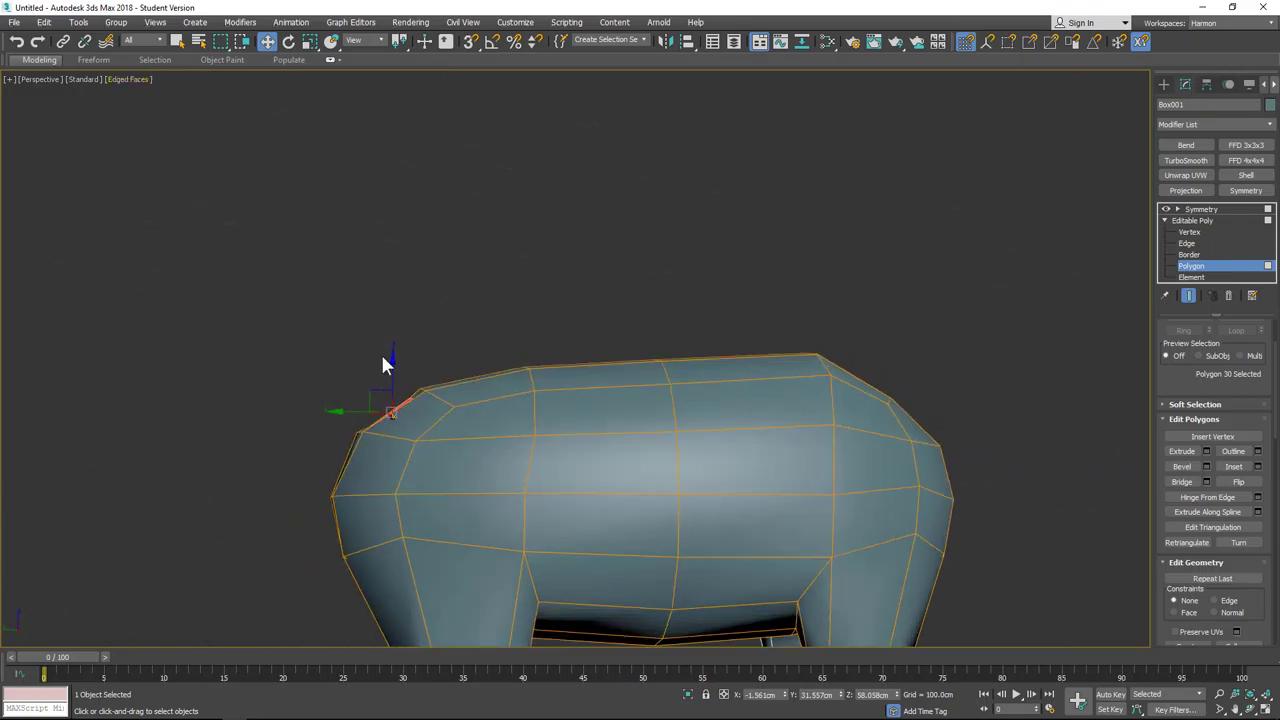
{"action": "left_click_drag", "start_coordinate": [373, 389], "coordinate": [369, 395]}
{"action": "key", "text": "z"}
{"action": "middle_click_drag", "start_coordinate": [369, 408], "coordinate": [431, 500], "text": "alt"}
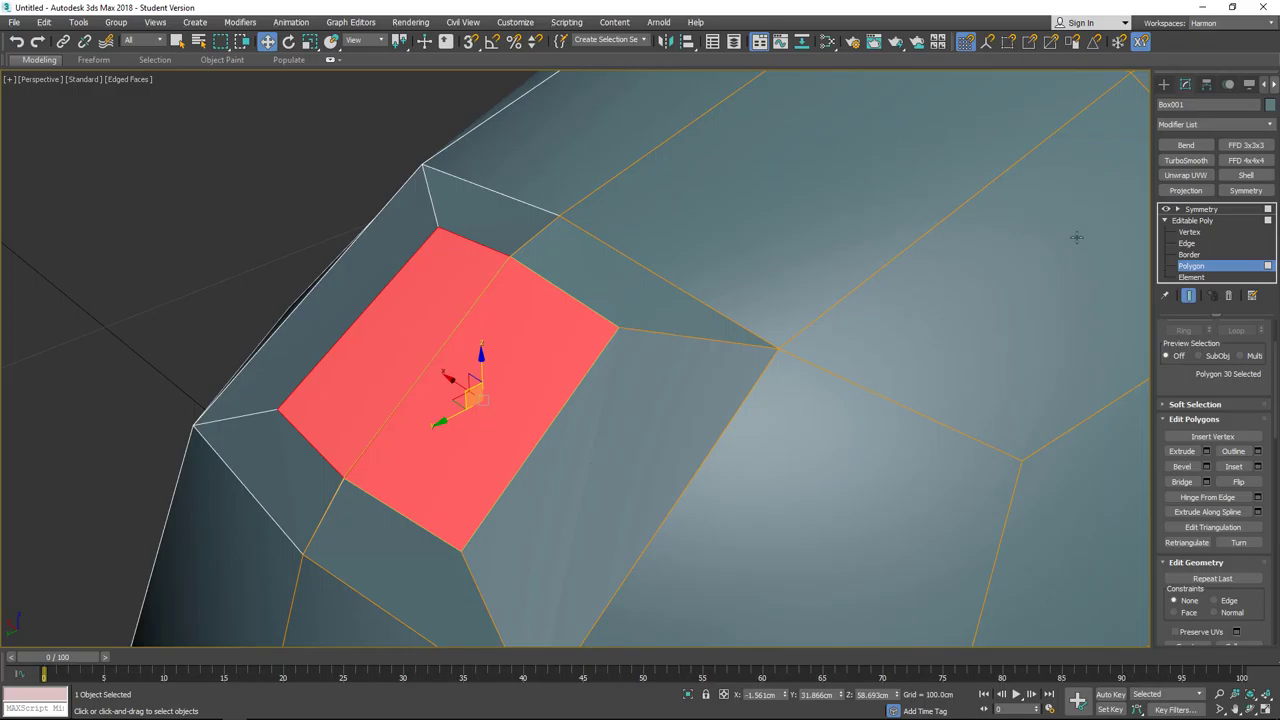
{"action": "left_click", "coordinate": [1200, 244]}
{"action": "left_click", "coordinate": [406, 516]}
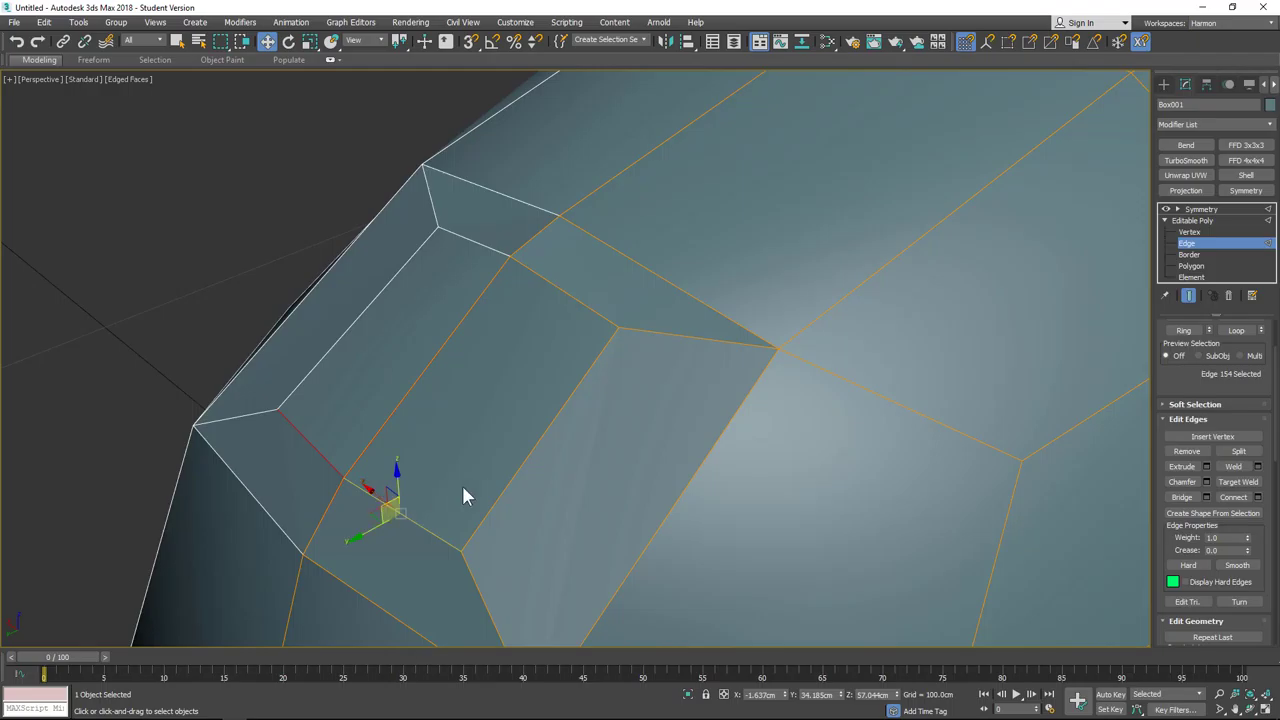
{"action": "middle_click_drag", "start_coordinate": [544, 487], "coordinate": [497, 466], "text": "alt"}
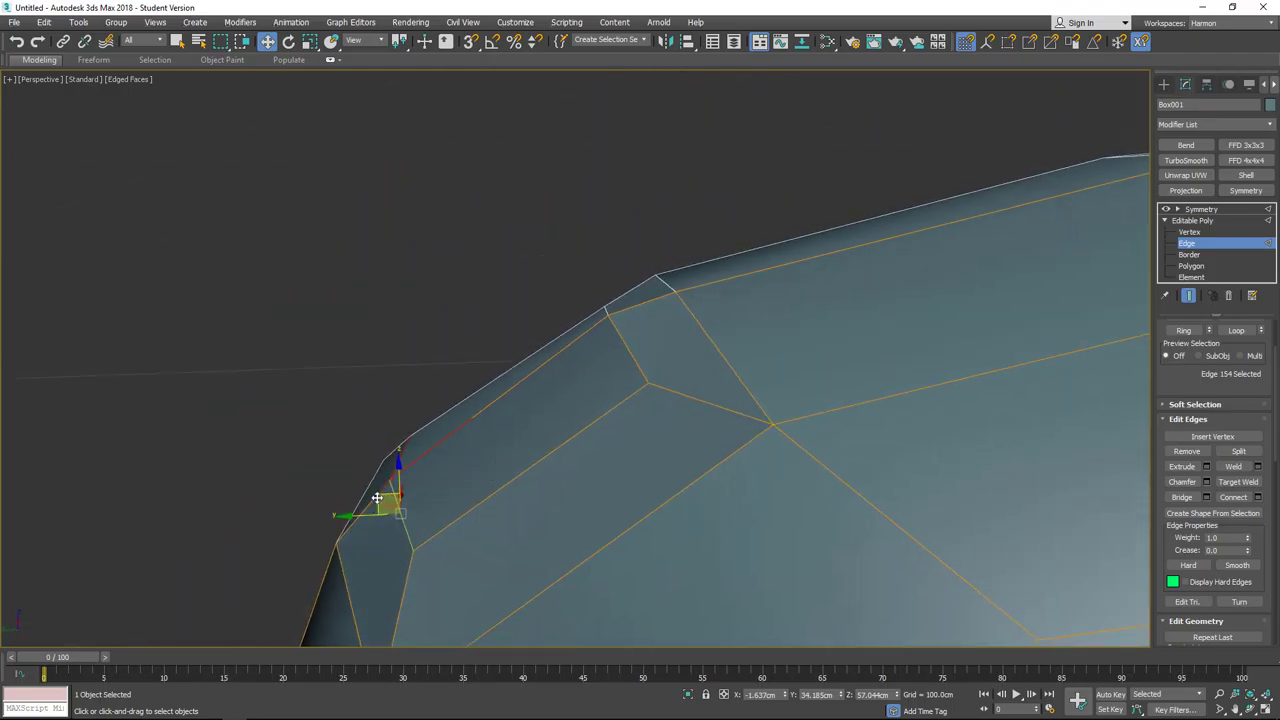
{"action": "left_click_drag", "start_coordinate": [420, 466], "coordinate": [577, 348]}
{"action": "left_click", "coordinate": [608, 329]}
{"action": "middle_click_drag", "start_coordinate": [578, 348], "coordinate": [680, 444], "text": "alt"}
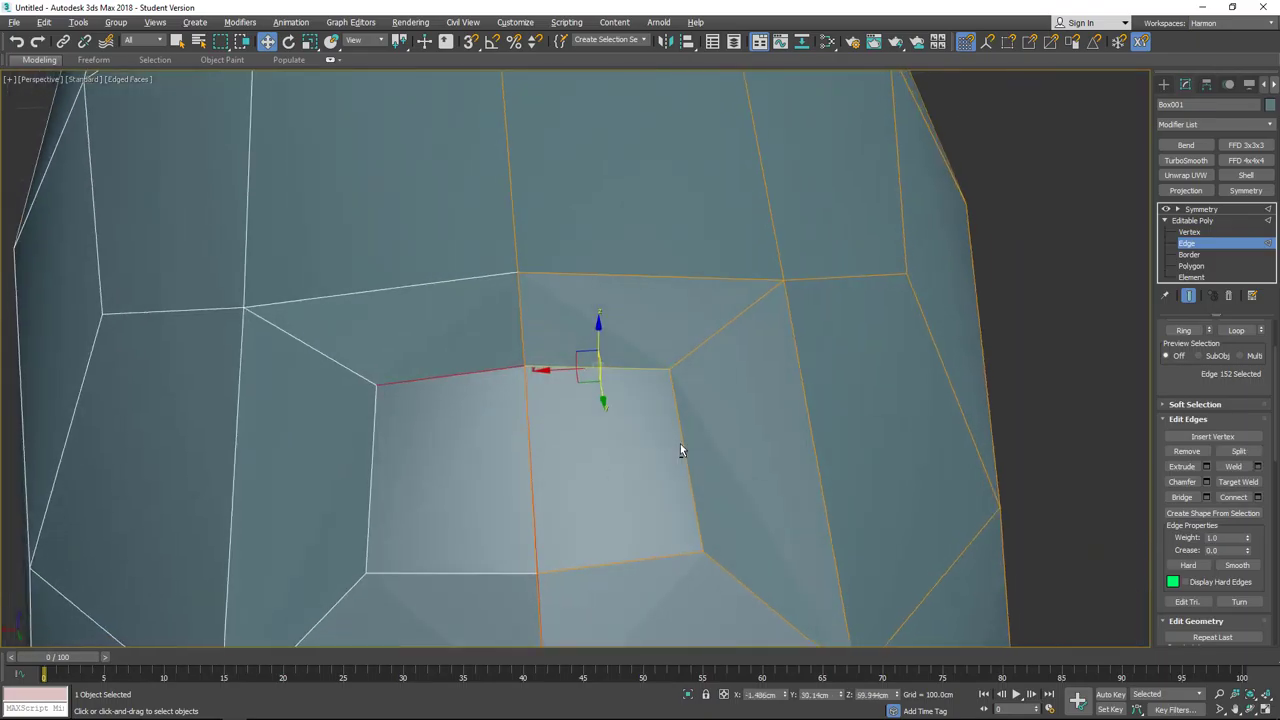
Step: With the Edge constraint active, slide the inset's upper and lower symmetry-line vertices outward along the centre line to form a six-sided outline
{"action": "left_click", "coordinate": [1196, 233]}
{"action": "middle_click_drag", "start_coordinate": [449, 497], "coordinate": [455, 393]}
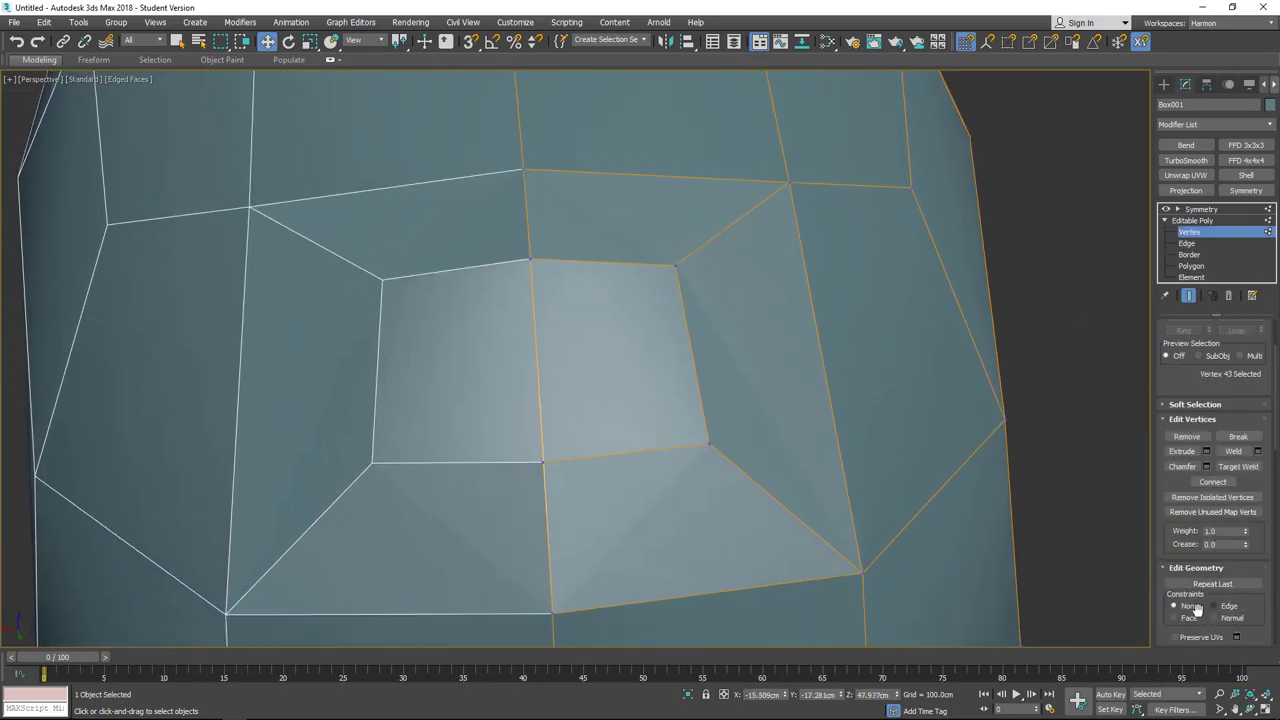
{"action": "left_click", "coordinate": [531, 261]}
{"action": "left_click_drag", "start_coordinate": [531, 283], "coordinate": [532, 262]}
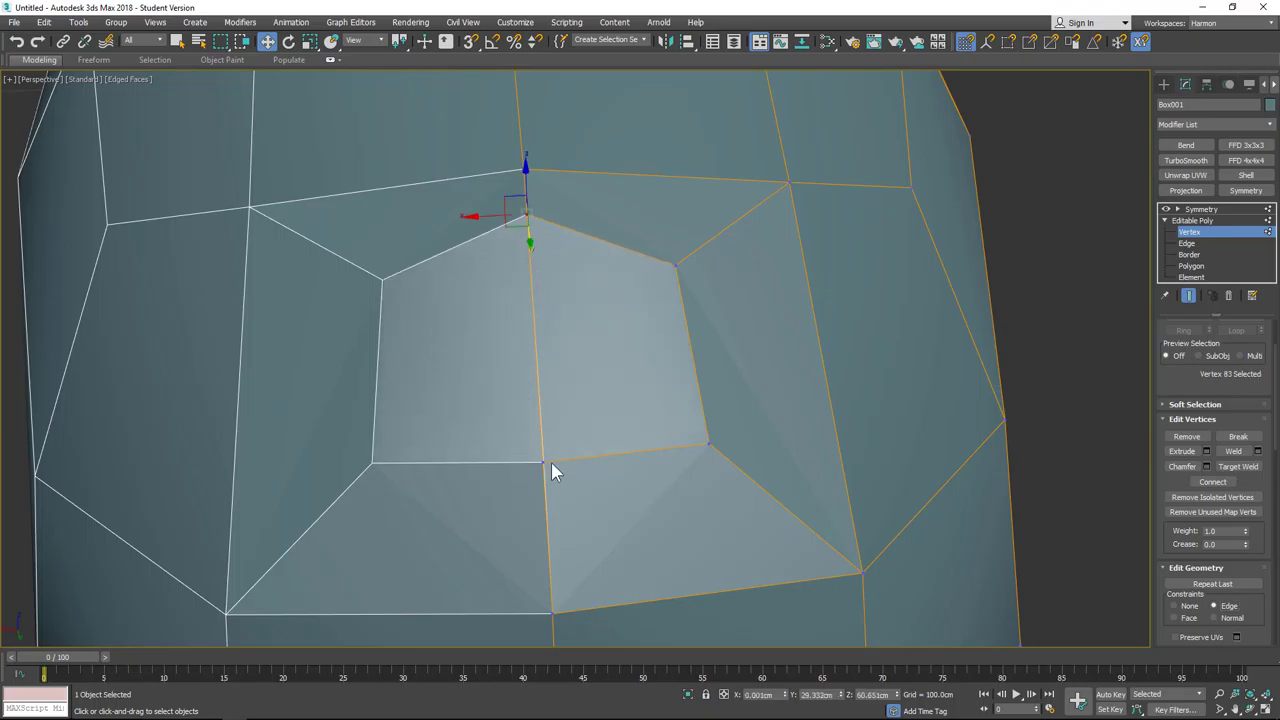
{"action": "left_click", "coordinate": [545, 463]}
{"action": "left_click_drag", "start_coordinate": [546, 488], "coordinate": [580, 527]}
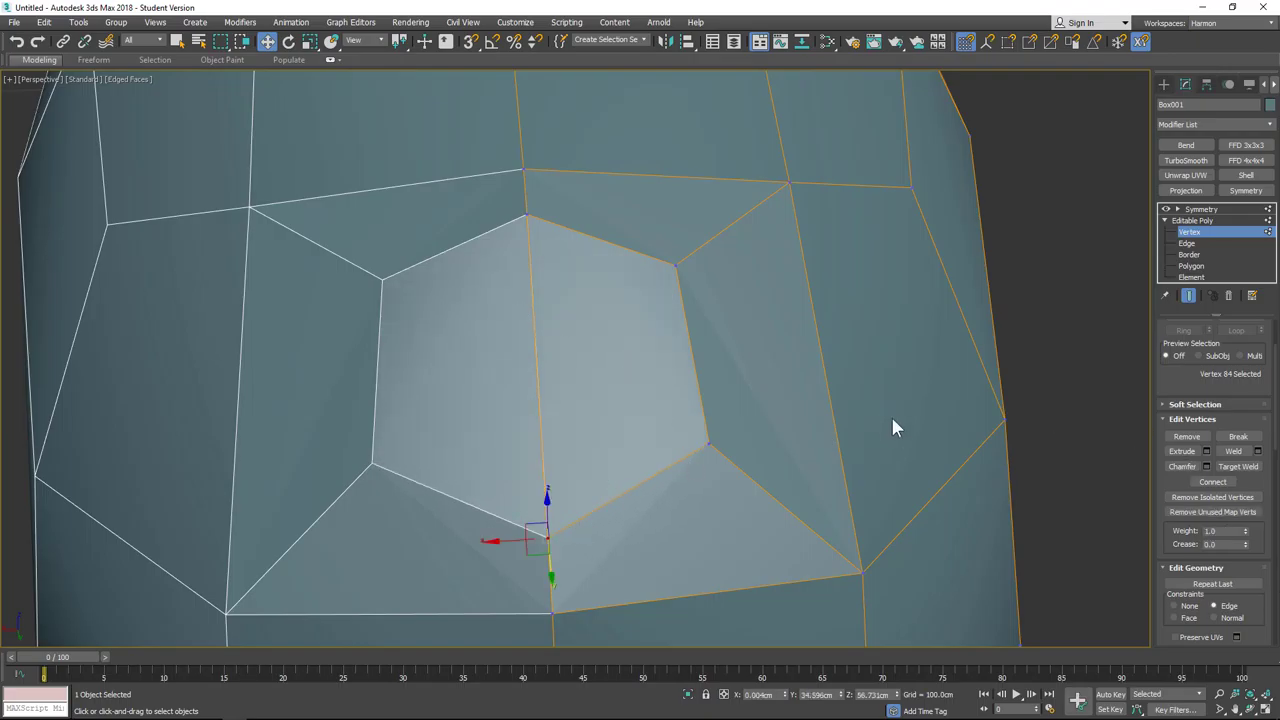
Step: Extrude the reshaped inset polygon by 10.0 cm to start the tail
{"action": "scroll", "coordinate": [845, 428], "scroll_direction": "down", "scroll_amount": 8}
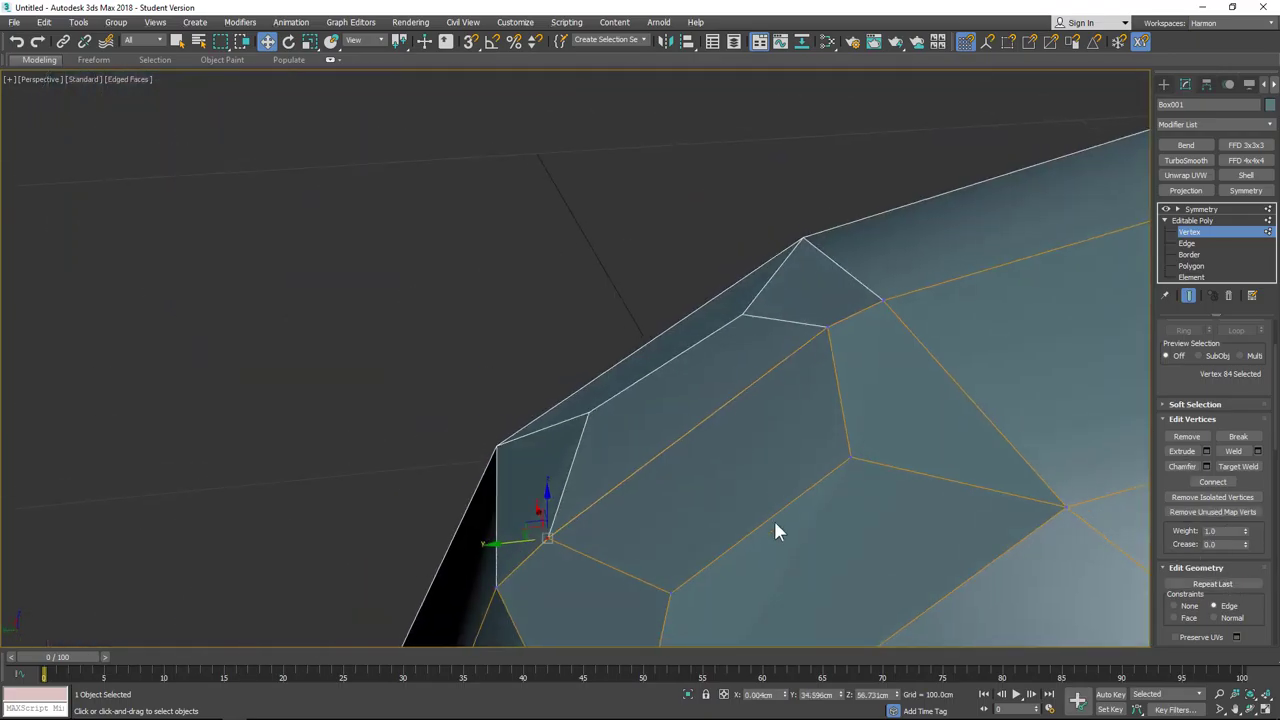
{"action": "left_click", "coordinate": [1210, 265]}
{"action": "middle_click_drag", "start_coordinate": [1000, 452], "coordinate": [646, 346]}
{"action": "middle_click_drag", "start_coordinate": [713, 463], "coordinate": [721, 427], "text": "alt"}
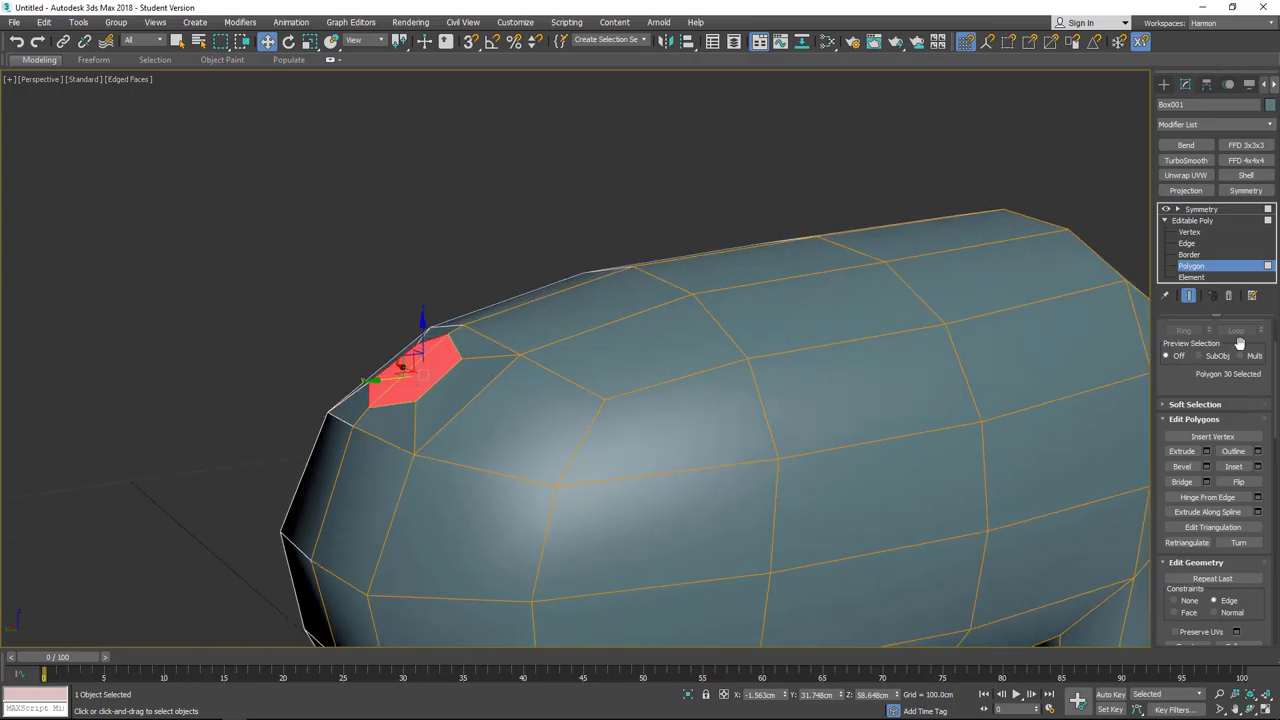
{"action": "left_click", "coordinate": [1207, 451]}
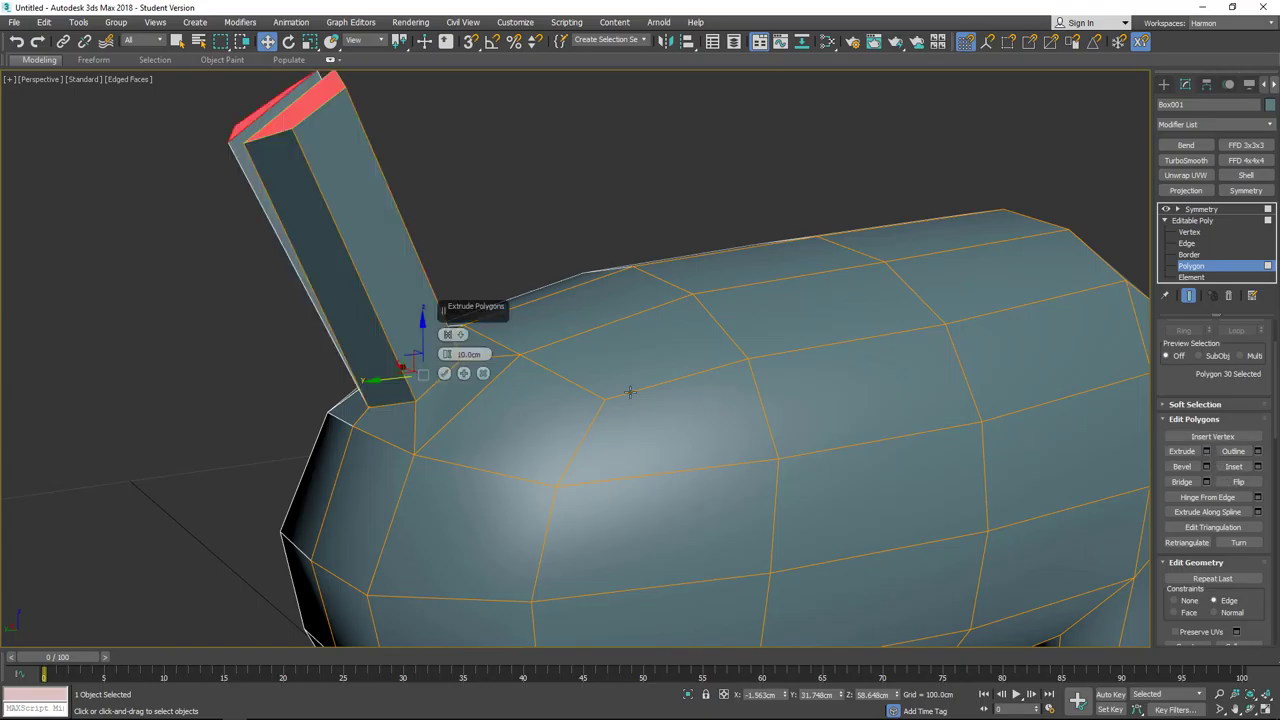
{"action": "middle_click_drag", "start_coordinate": [562, 337], "coordinate": [622, 445], "text": "alt"}
{"action": "left_click", "coordinate": [445, 372]}
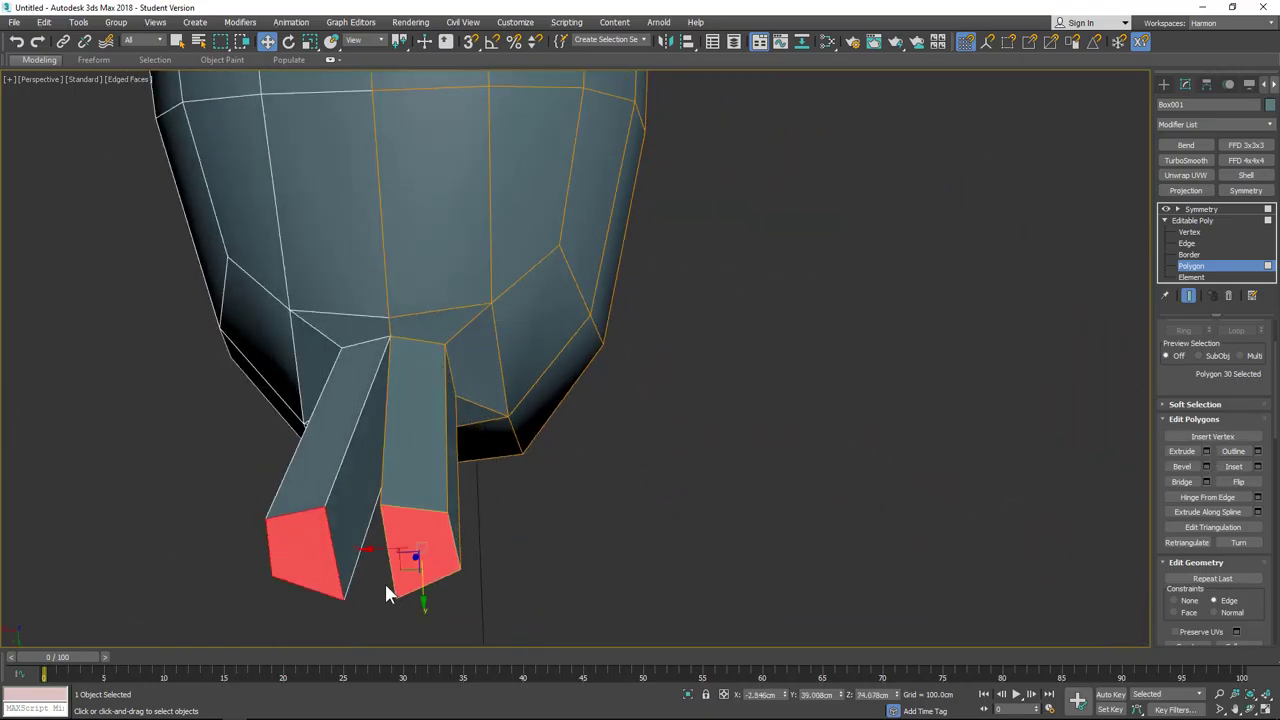
Step: Set the constraint to None and move the tail's end polygon along X so its inner edge meets the mirrored half
{"action": "left_click_drag", "start_coordinate": [371, 546], "coordinate": [357, 550]}
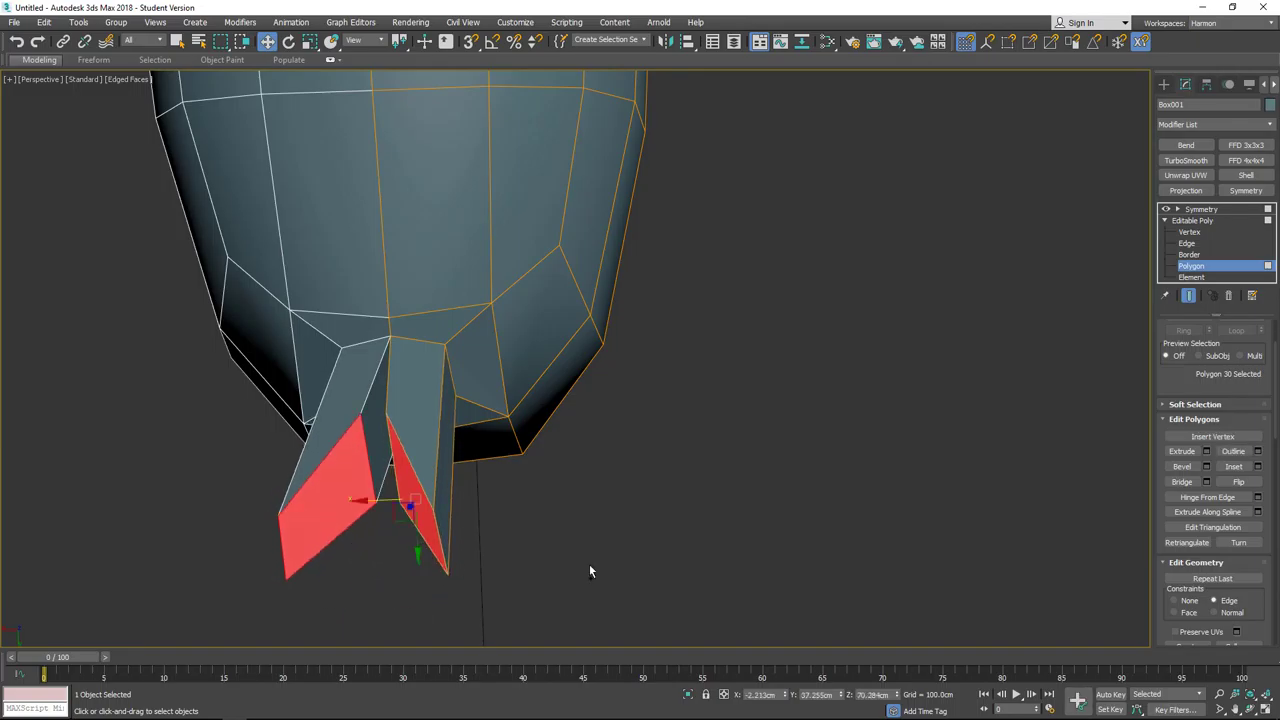
{"action": "key", "text": "ctrl+z"}
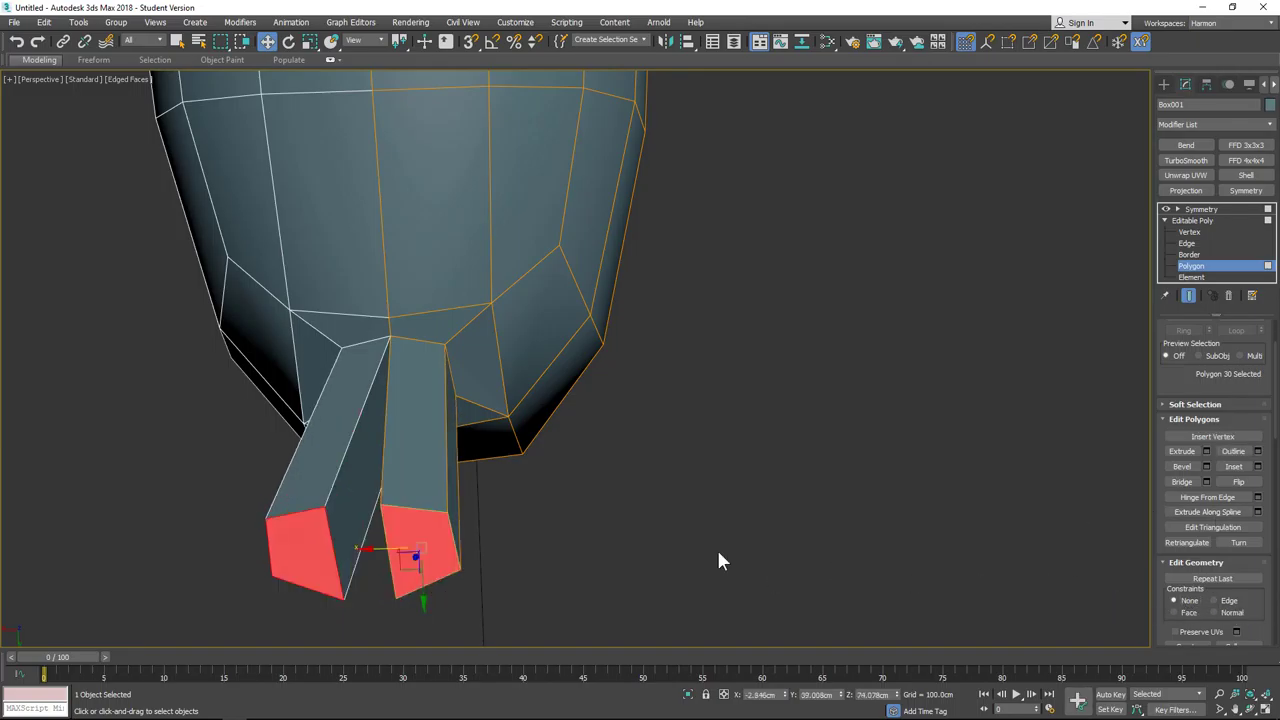
{"action": "left_click_drag", "start_coordinate": [355, 560], "coordinate": [342, 565]}
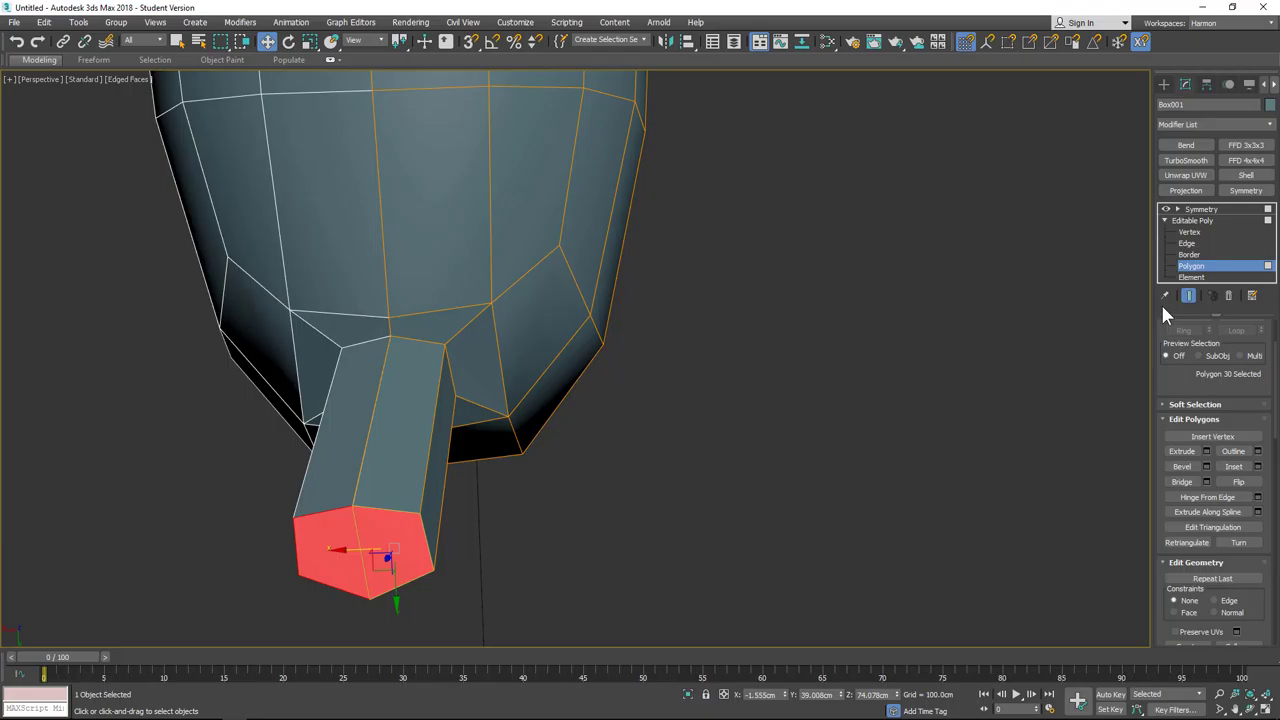
Step: Scale down the tail's end polygon uniformly to taper it, and move it along X to close the central gap
{"action": "key", "text": "r"}
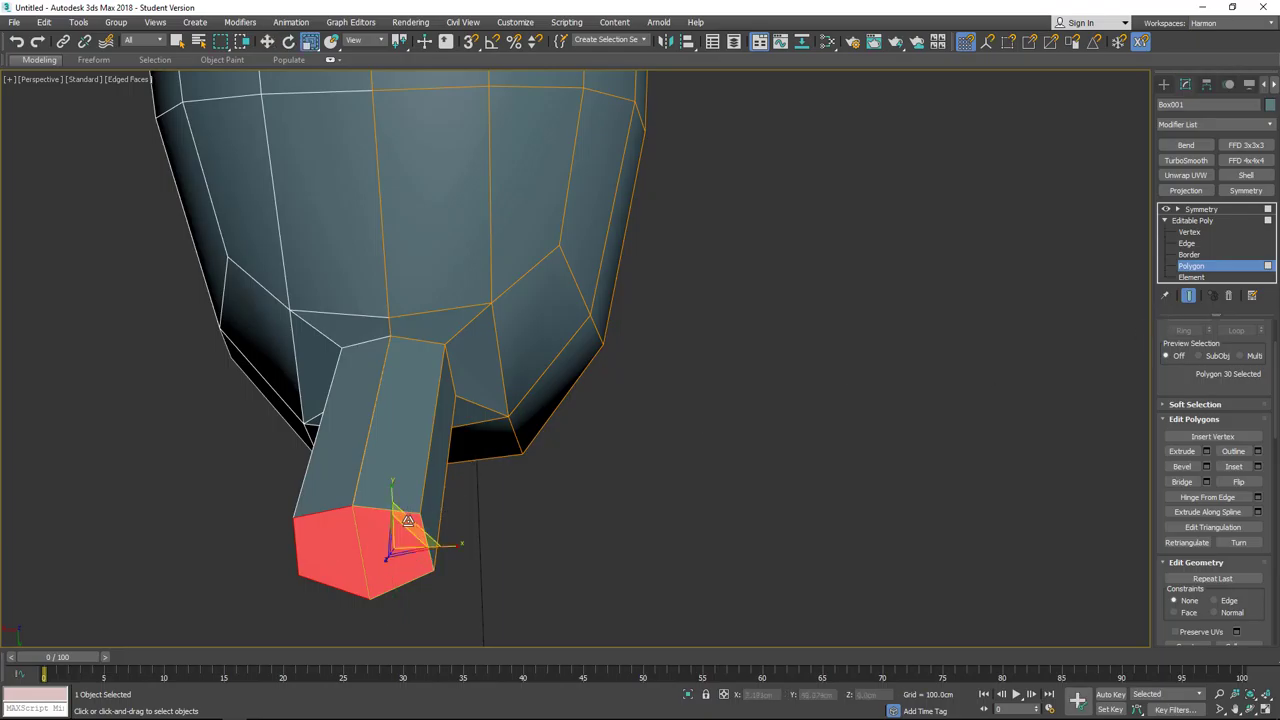
{"action": "left_click_drag", "start_coordinate": [400, 540], "coordinate": [404, 625]}
{"action": "key", "text": "w"}
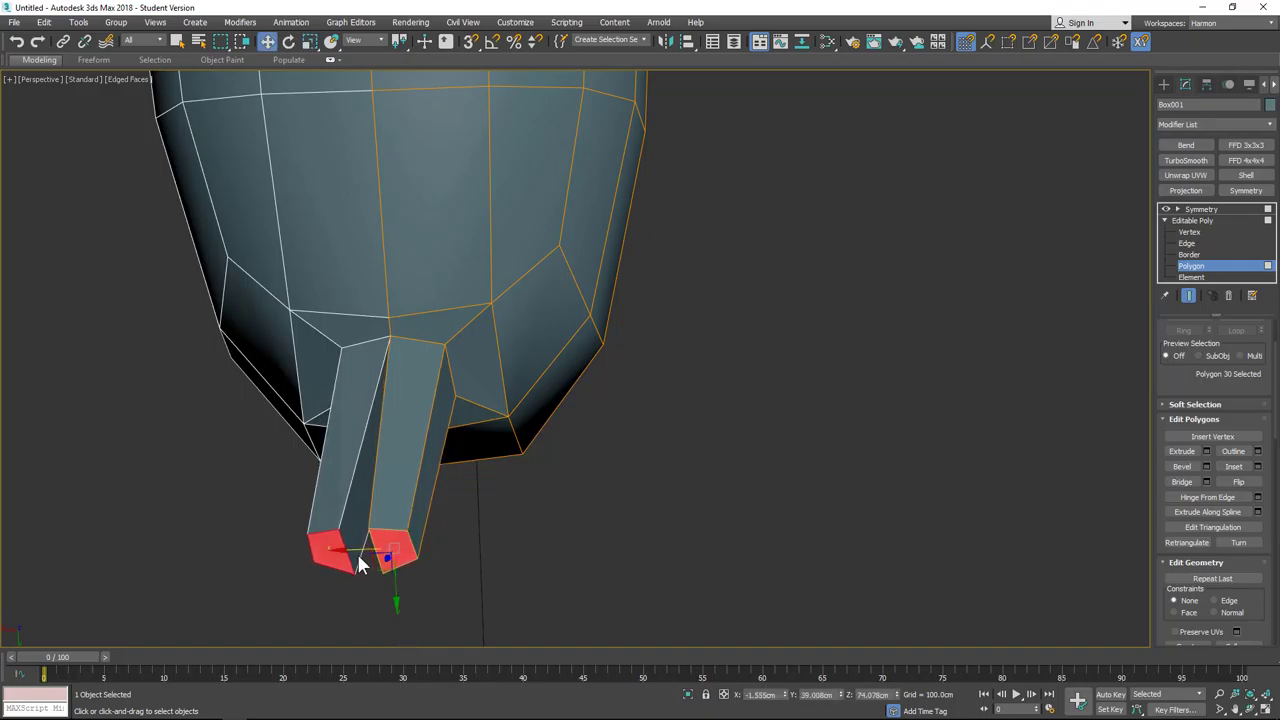
{"action": "left_click_drag", "start_coordinate": [355, 548], "coordinate": [341, 560]}
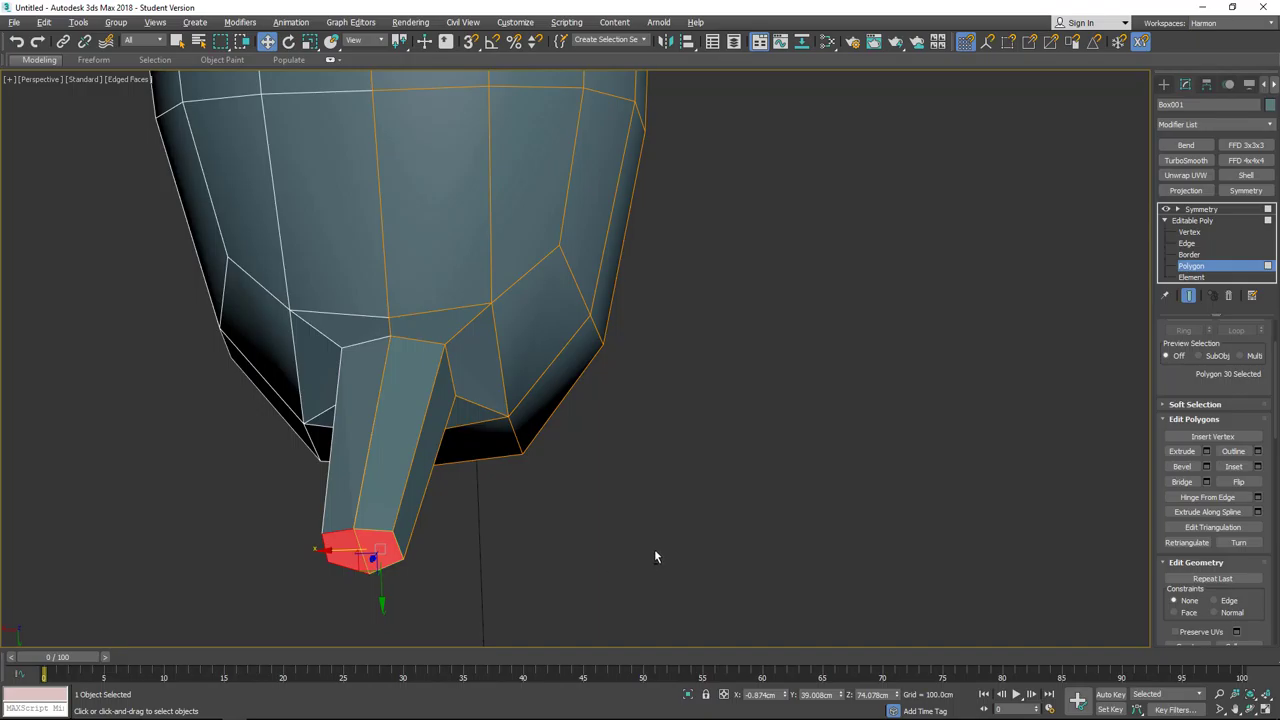
Step: In the left view, move the tail's end polygon down and backward so the tail slopes closer to the body
{"action": "middle_click_drag", "start_coordinate": [655, 557], "coordinate": [482, 572], "text": "alt"}
{"action": "scroll", "coordinate": [485, 568], "scroll_direction": "down", "scroll_amount": 6}
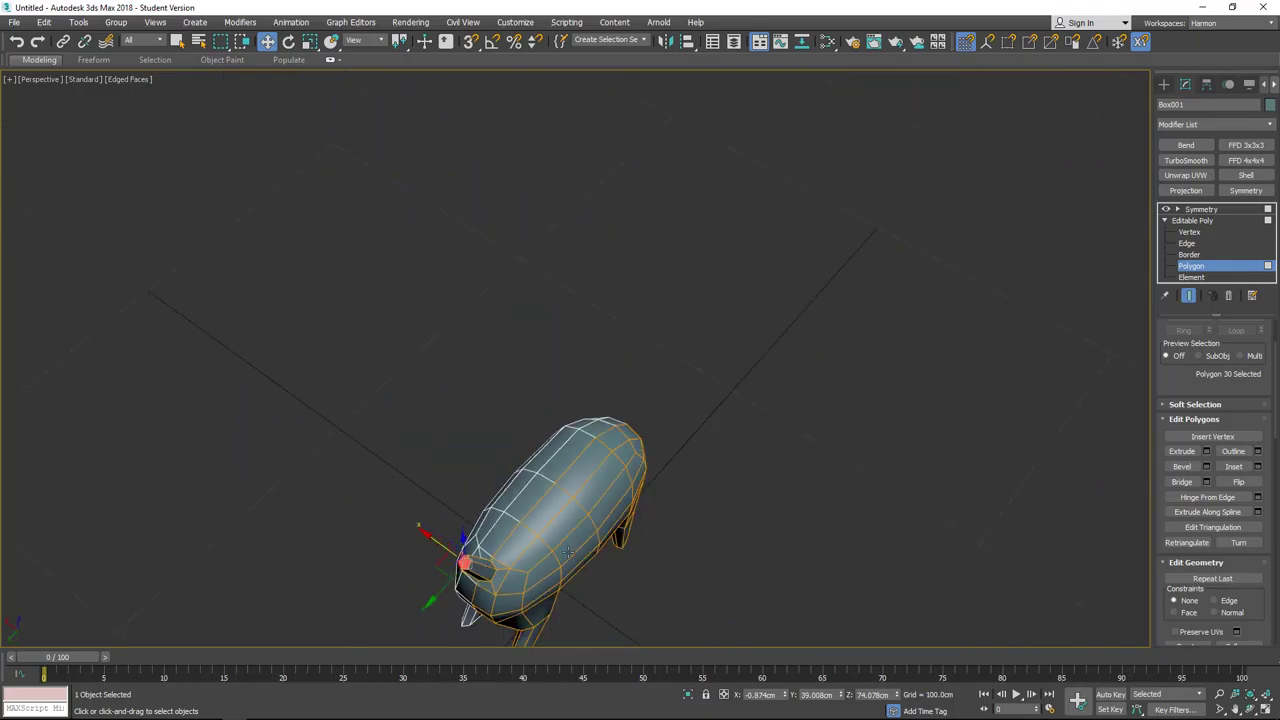
{"action": "middle_click_drag", "start_coordinate": [561, 537], "coordinate": [508, 412]}
{"action": "middle_click_drag", "start_coordinate": [508, 412], "coordinate": [533, 409], "text": "alt"}
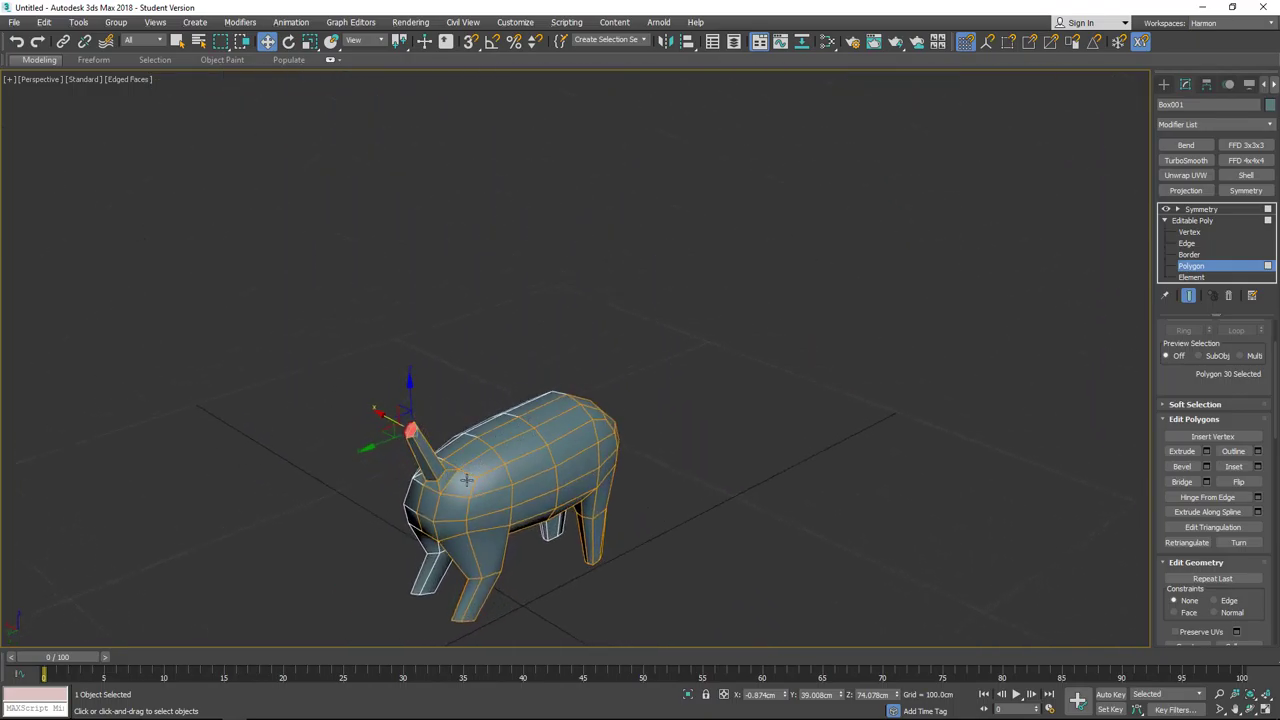
{"action": "key", "text": "l"}
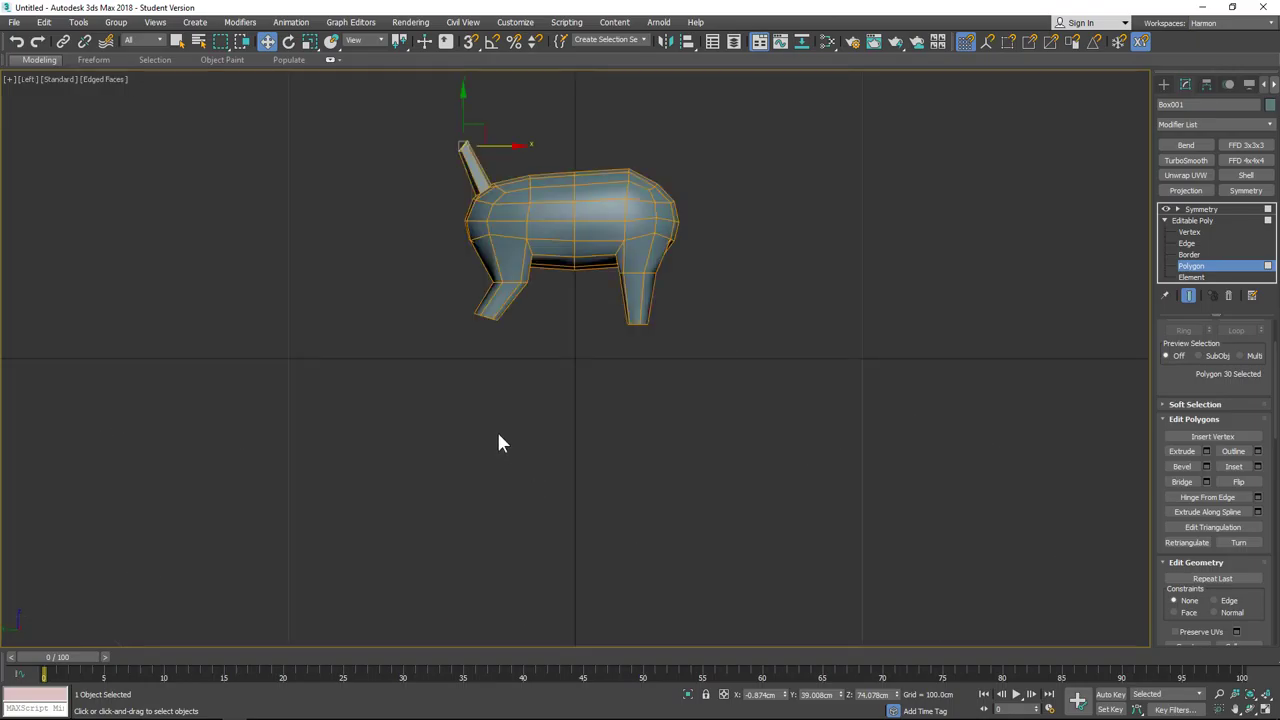
{"action": "middle_click_drag", "start_coordinate": [514, 291], "coordinate": [491, 507]}
{"action": "left_click_drag", "start_coordinate": [469, 347], "coordinate": [439, 386]}
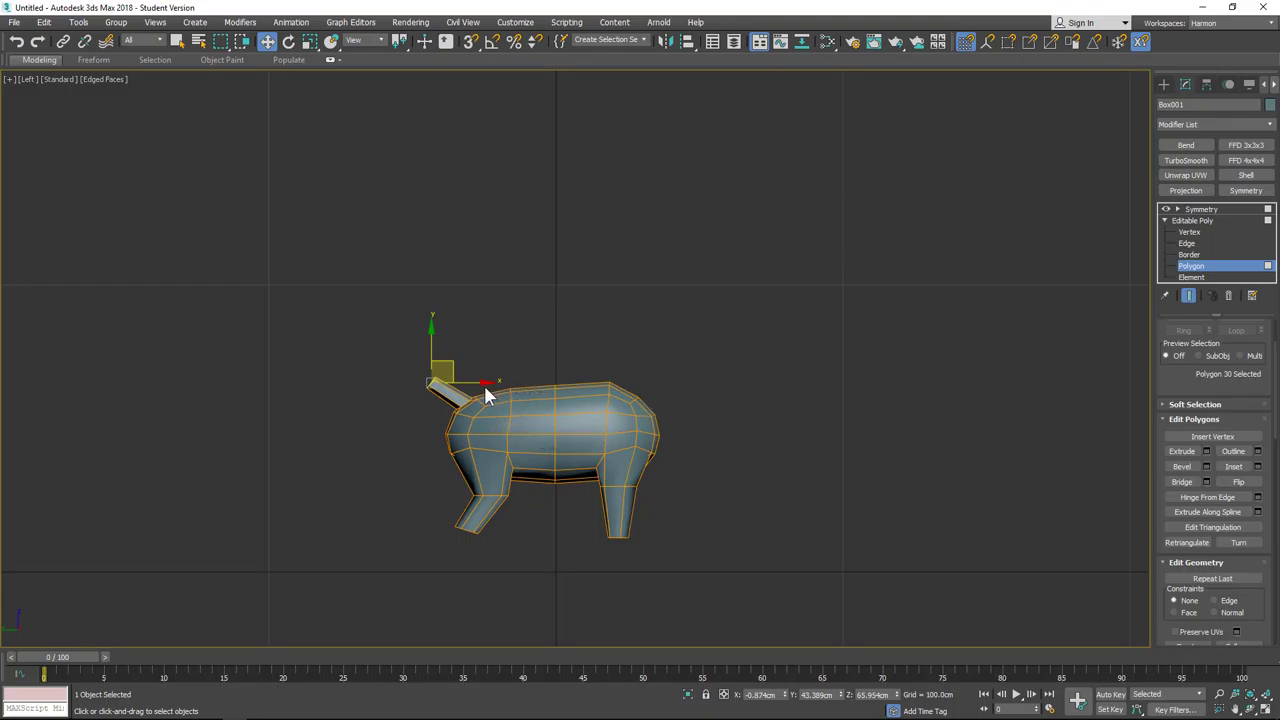
Step: Examine the hind legs, belly and tail base from several angles, temporarily hiding the Symmetry modifier's effect
{"action": "scroll", "coordinate": [486, 391], "scroll_direction": "up", "scroll_amount": 6}
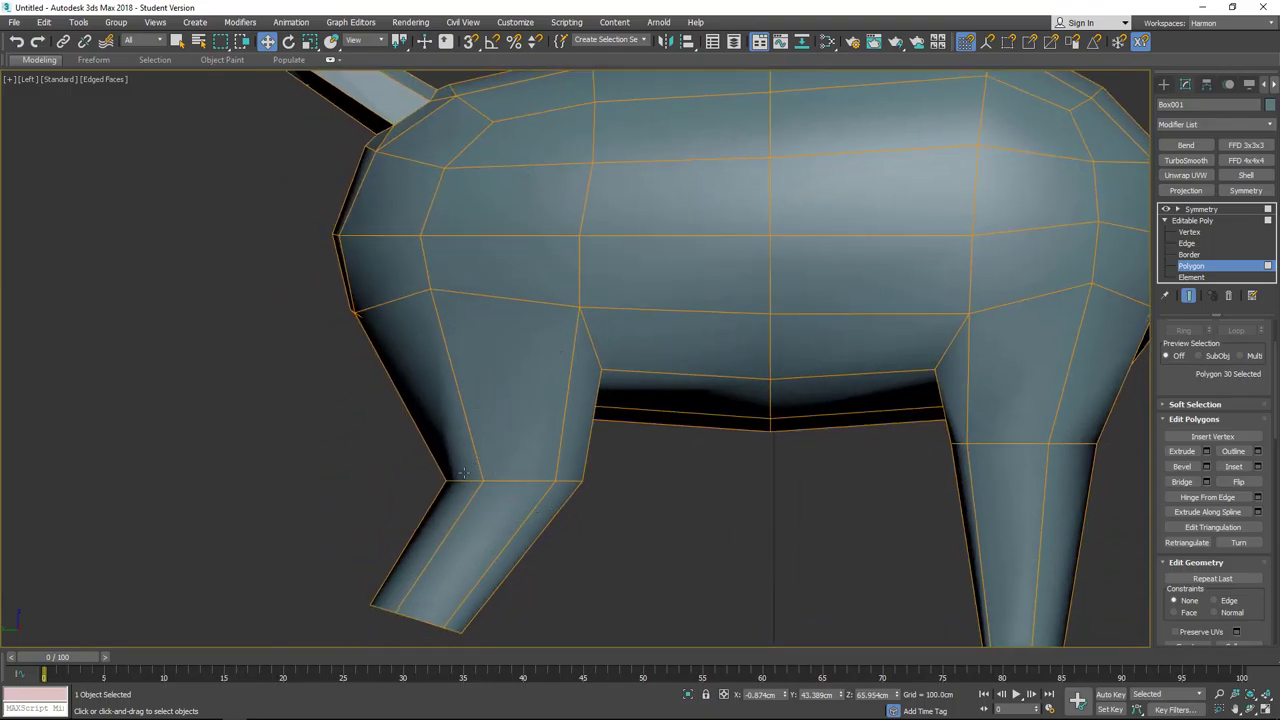
{"action": "middle_click_drag", "start_coordinate": [463, 472], "coordinate": [499, 447], "text": "alt"}
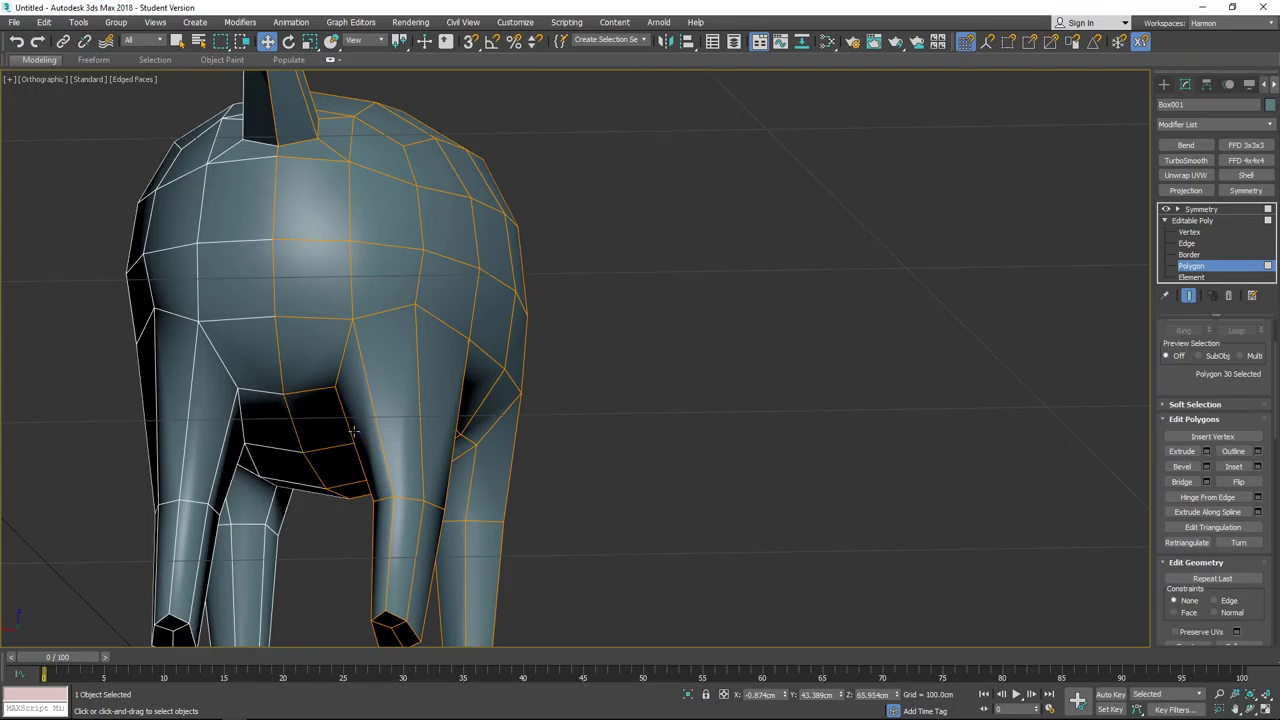
{"action": "middle_click_drag", "start_coordinate": [353, 430], "coordinate": [866, 484], "text": "alt"}
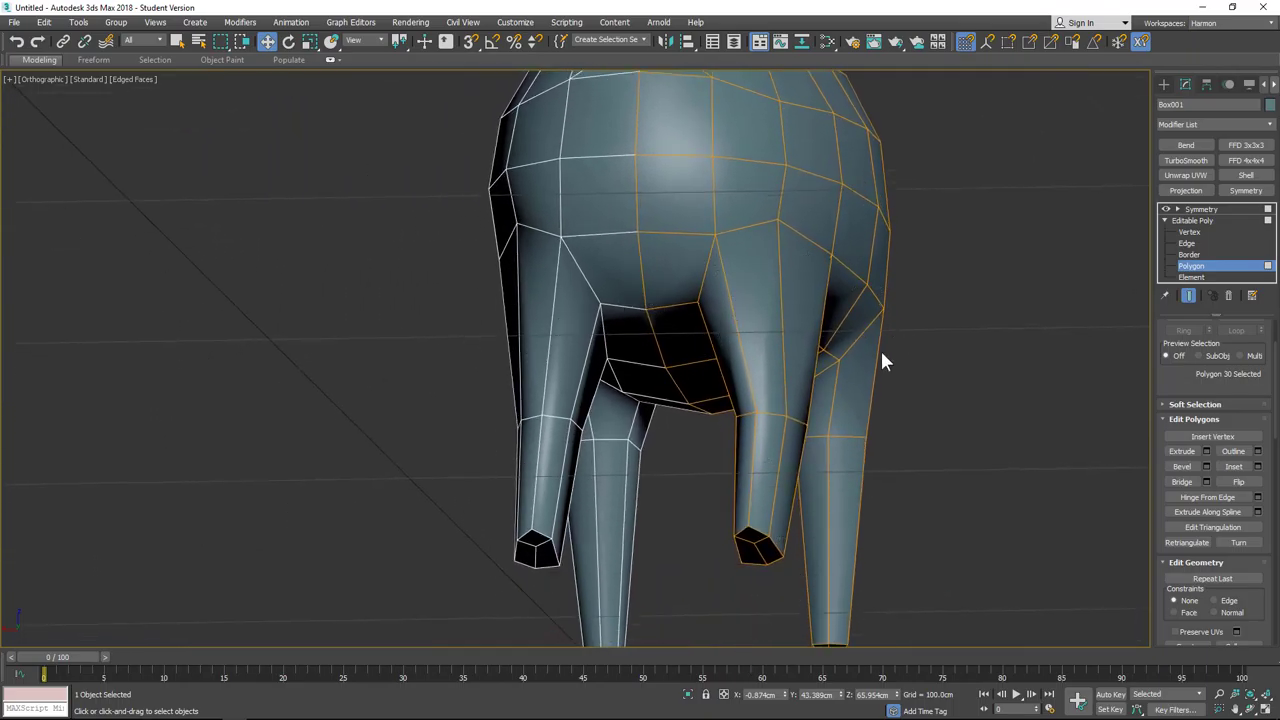
{"action": "scroll", "coordinate": [882, 467], "scroll_direction": "down", "scroll_amount": 3}
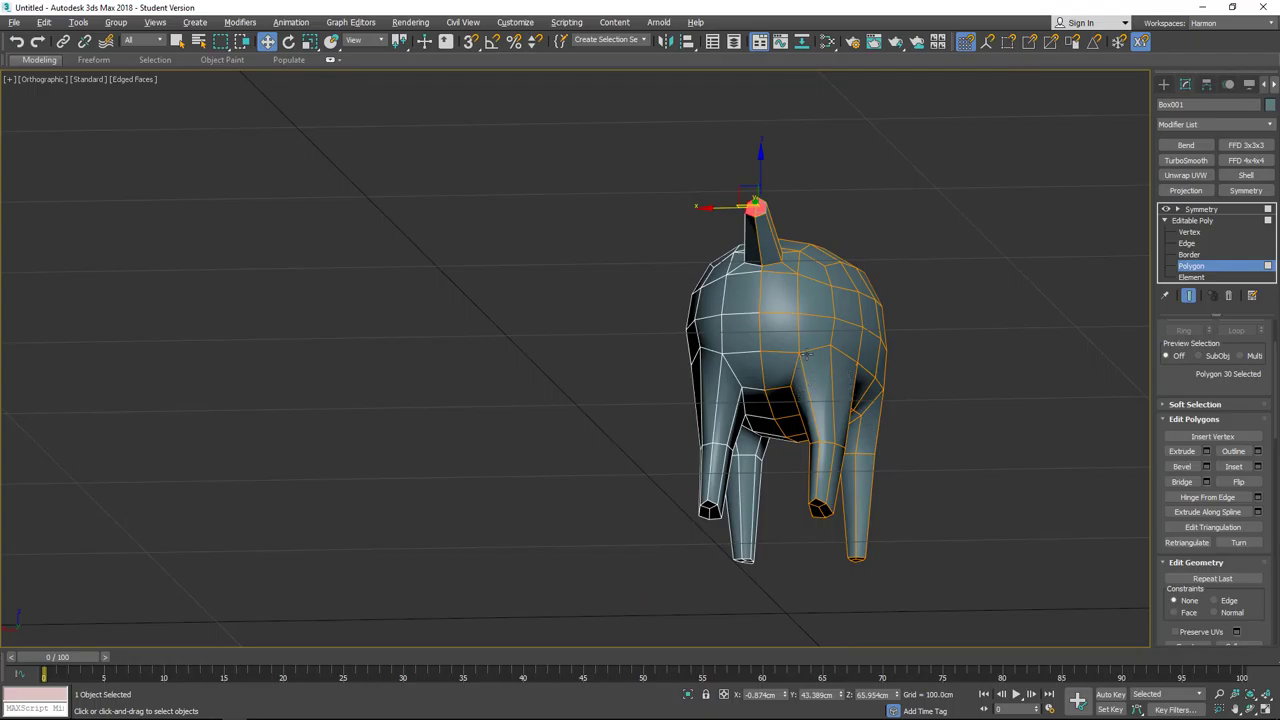
{"action": "middle_click_drag", "start_coordinate": [807, 354], "coordinate": [775, 398], "text": "alt"}
{"action": "middle_click_drag", "start_coordinate": [781, 314], "coordinate": [638, 469]}
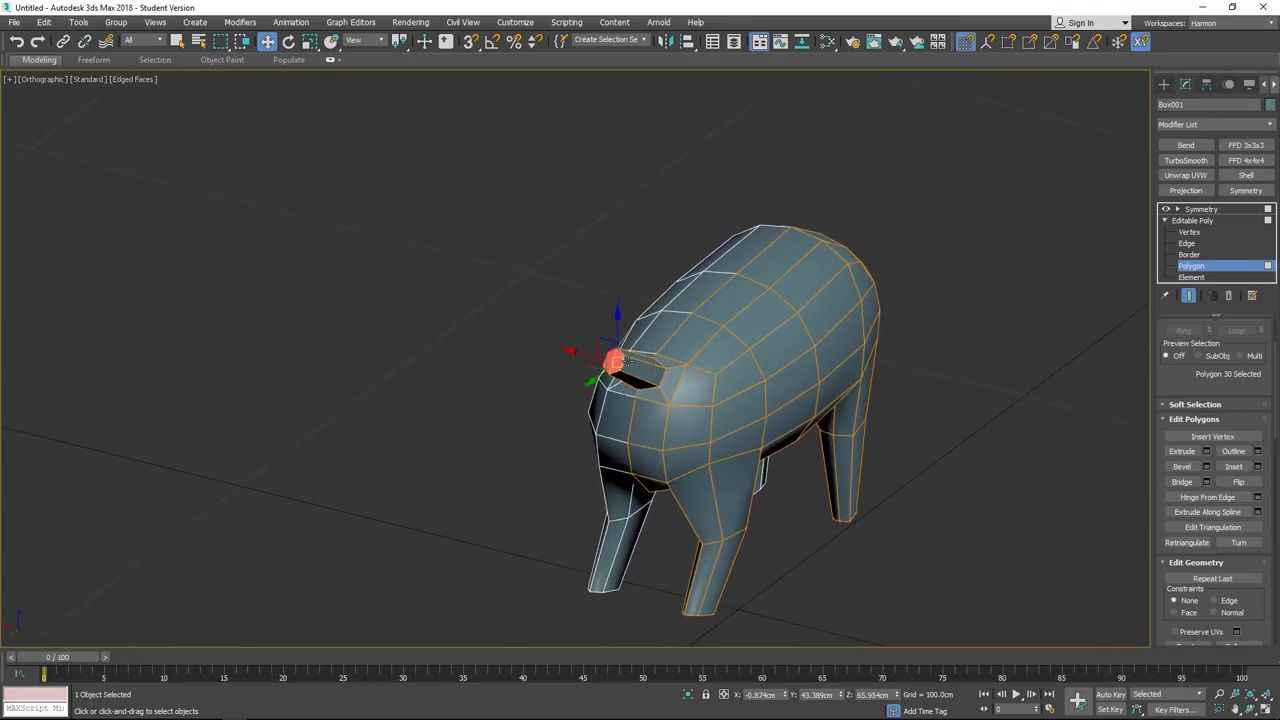
{"action": "scroll", "coordinate": [622, 350], "scroll_direction": "up", "scroll_amount": 5}
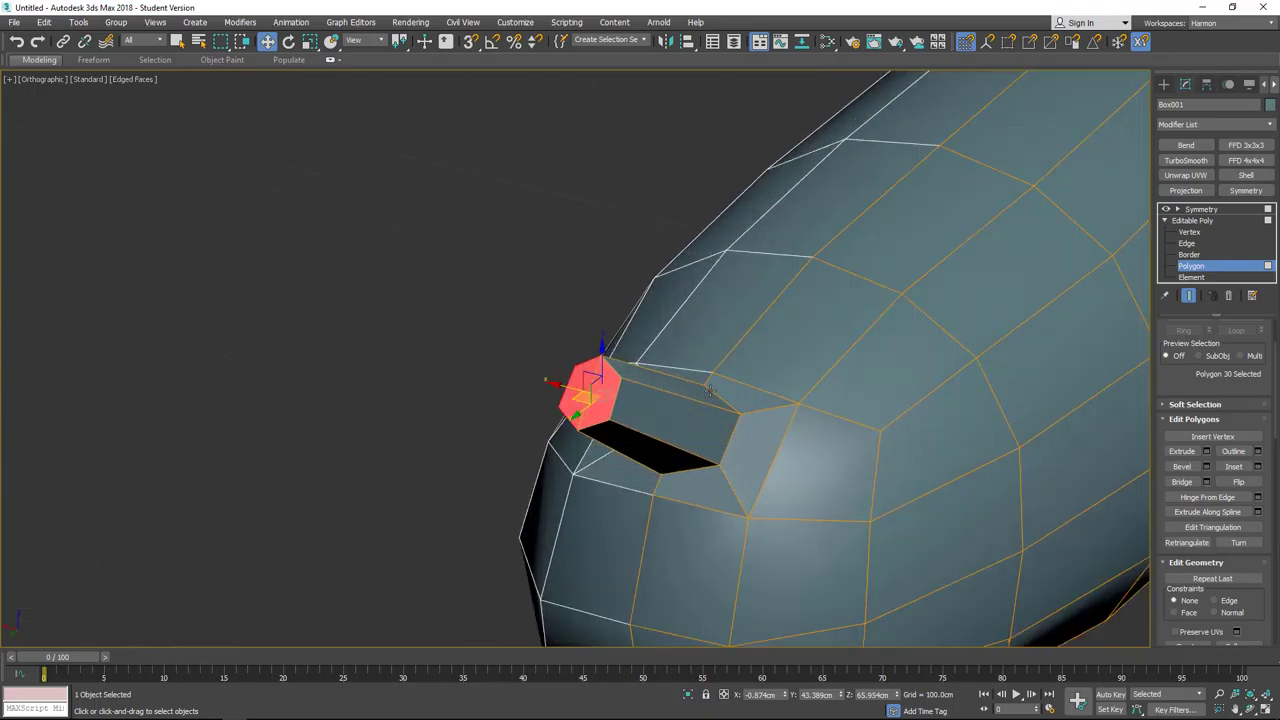
{"action": "left_click", "coordinate": [1167, 210]}
{"action": "middle_click_drag", "start_coordinate": [523, 459], "coordinate": [665, 430], "text": "alt"}
{"action": "middle_click_drag", "start_coordinate": [778, 392], "coordinate": [718, 393], "text": "alt"}
{"action": "left_click", "coordinate": [1167, 209]}
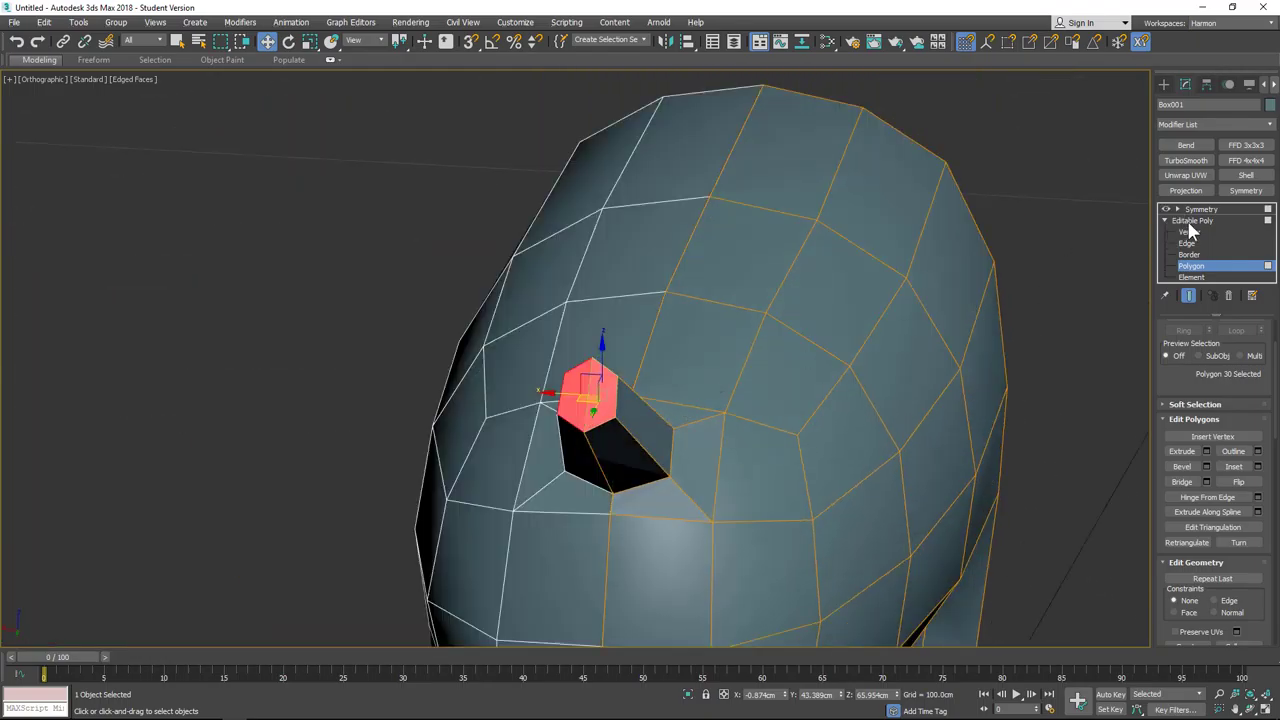
Step: Leave polygon editing and add a TurboSmooth modifier between the Editable Poly and Symmetry levels
{"action": "left_click", "coordinate": [1165, 219]}
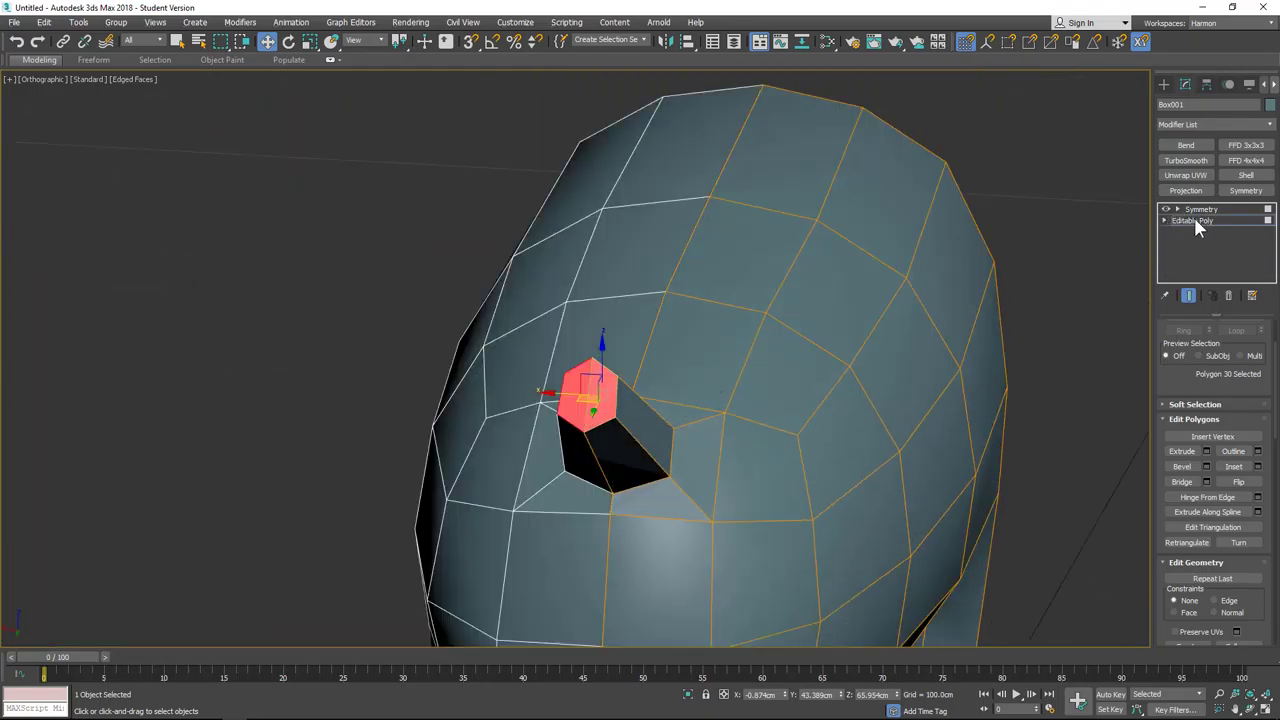
{"action": "left_click", "coordinate": [1196, 220]}
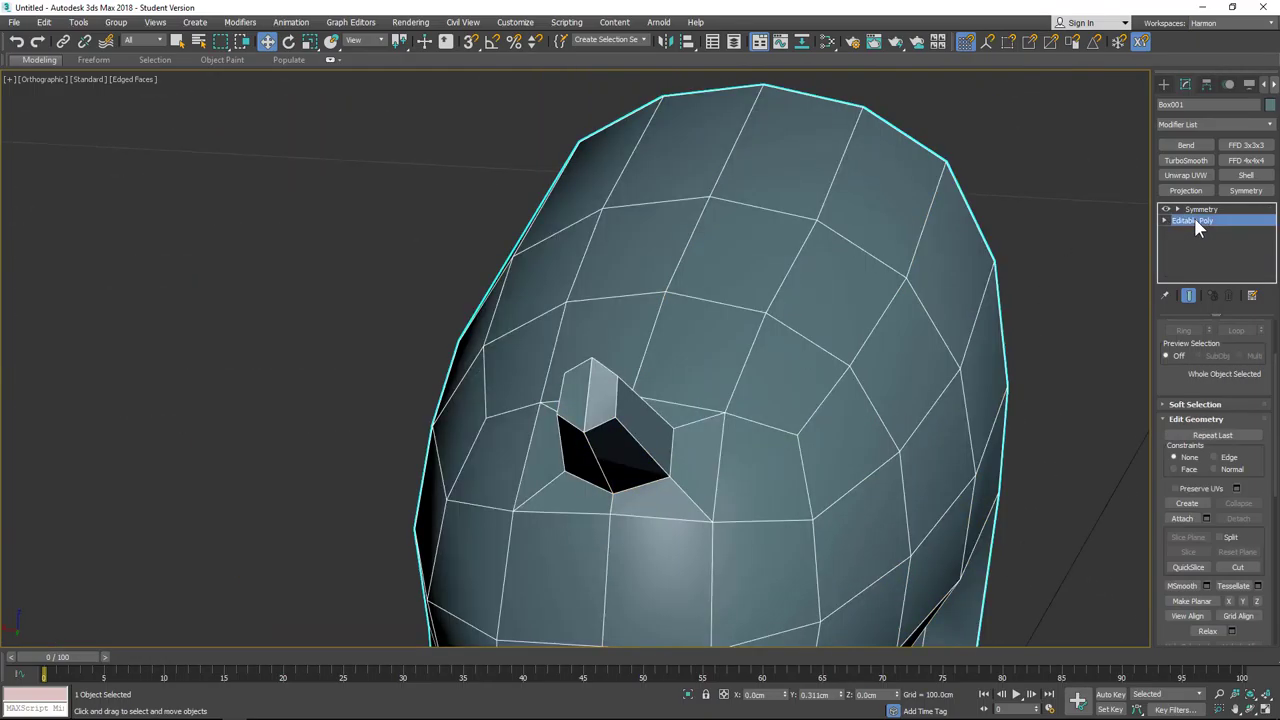
{"action": "left_click", "coordinate": [1186, 161]}
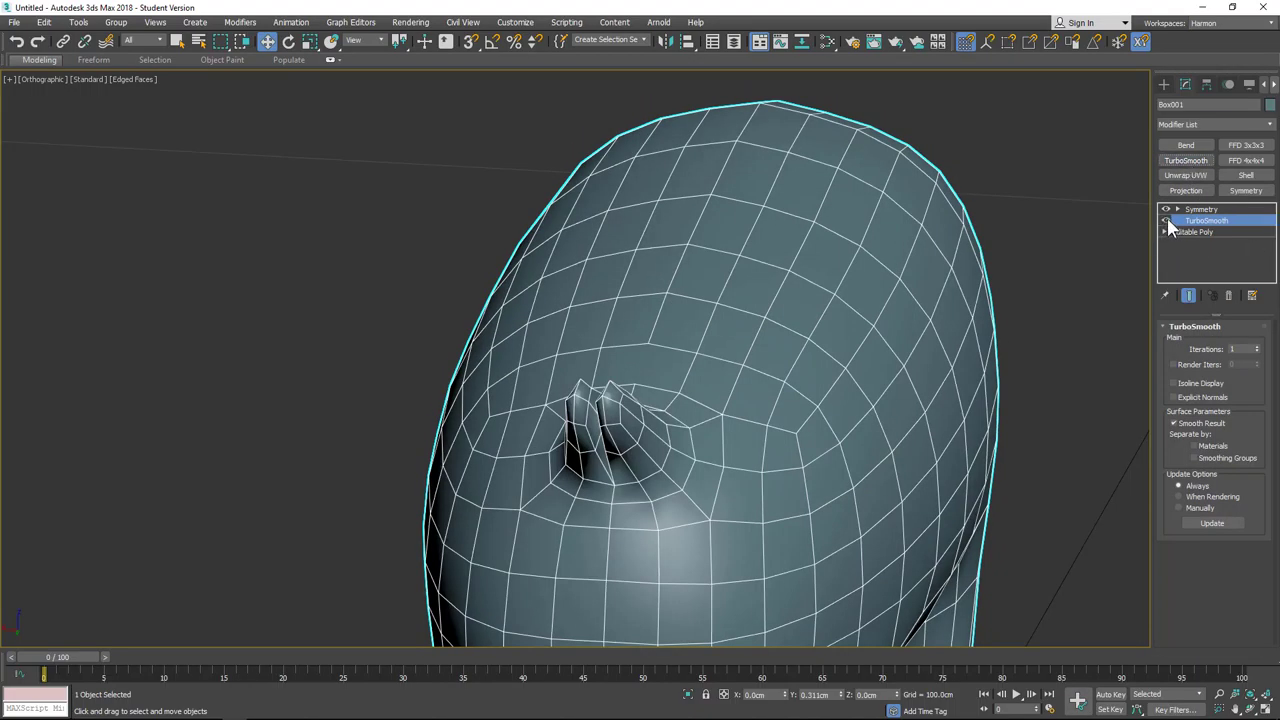
Step: Examine the smoothed tail base, and turn off the Symmetry and TurboSmooth effects to expose the unsmoothed half model
{"action": "middle_click_drag", "start_coordinate": [649, 584], "coordinate": [669, 449]}
{"action": "middle_click_drag", "start_coordinate": [726, 573], "coordinate": [688, 440], "text": "alt"}
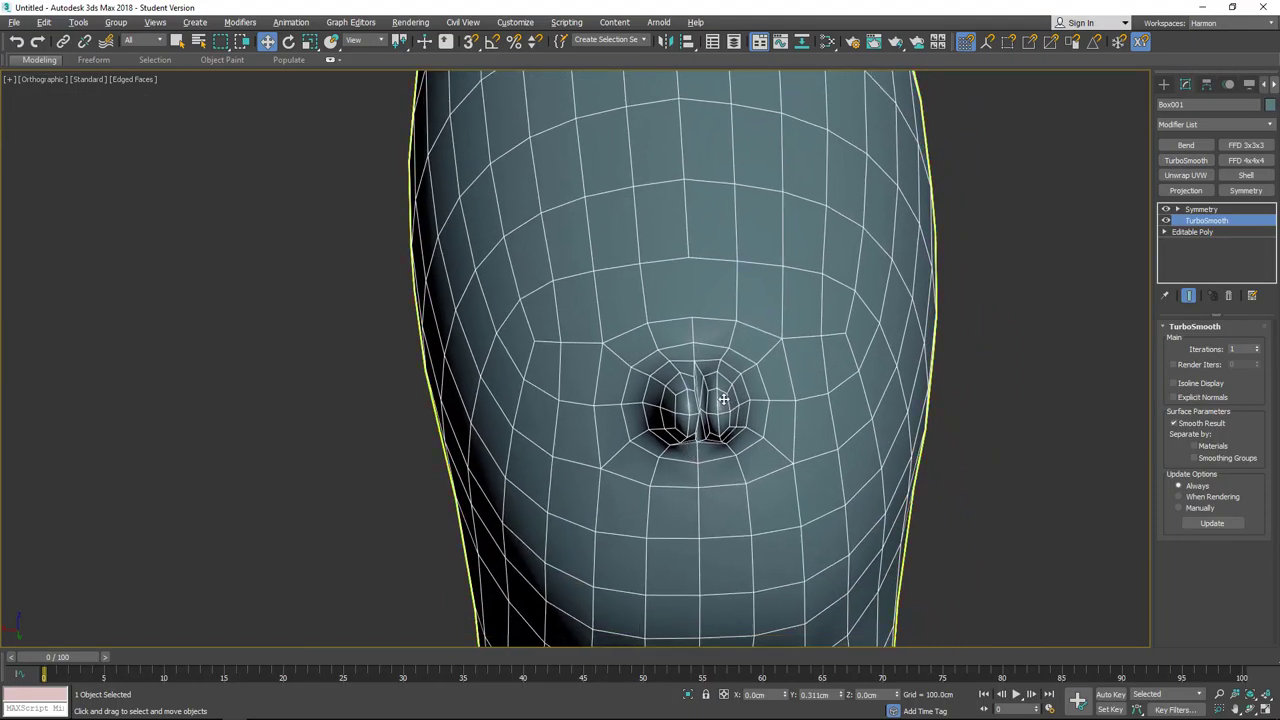
{"action": "left_click", "coordinate": [1166, 210]}
{"action": "left_click", "coordinate": [1165, 220]}
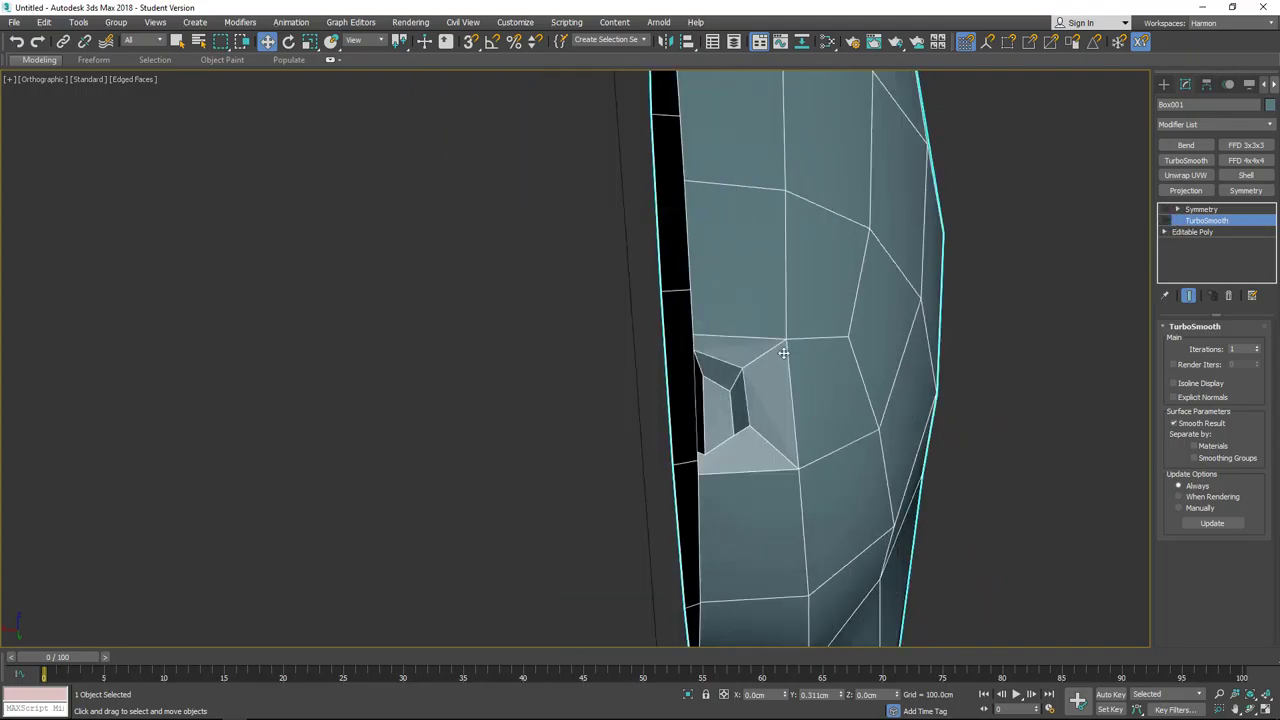
Step: Delete the polygon closing the tail's inner side along the mirror seam, and turn the Symmetry and TurboSmooth effects back on
{"action": "middle_click_drag", "start_coordinate": [783, 352], "coordinate": [736, 400], "text": "alt"}
{"action": "middle_click_drag", "start_coordinate": [980, 251], "coordinate": [474, 418]}
{"action": "key", "text": "Up"}
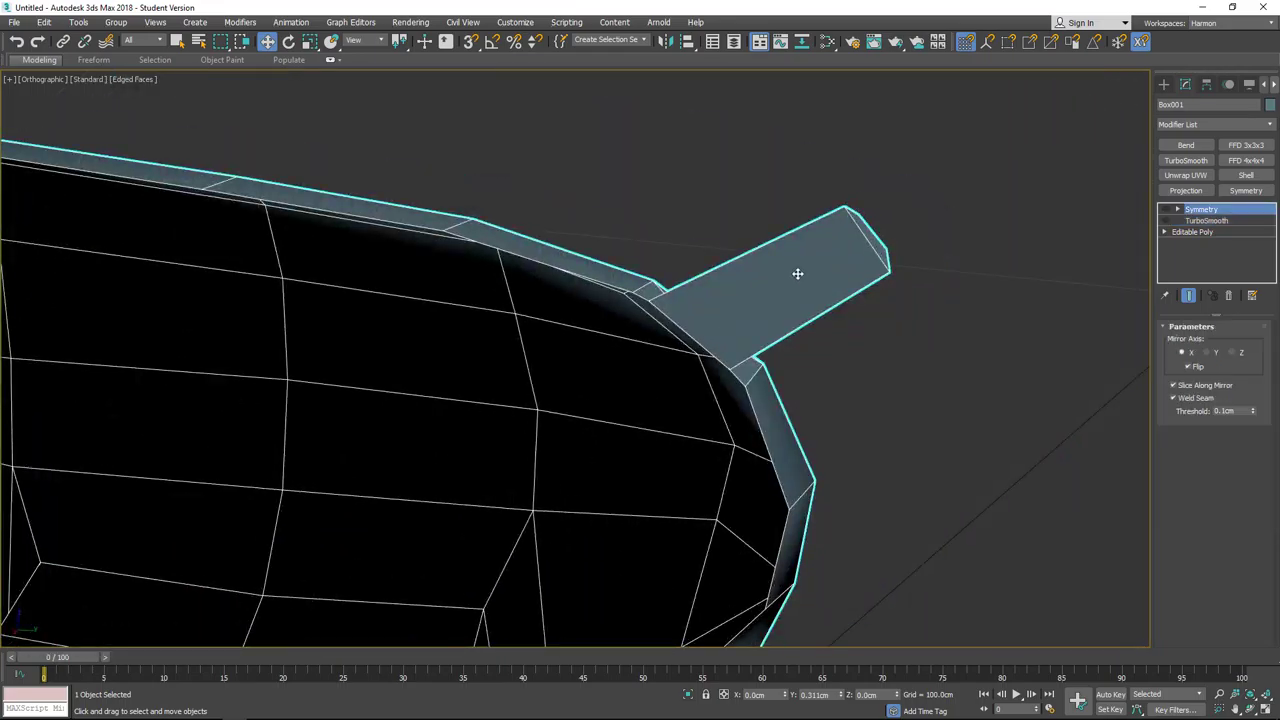
{"action": "left_click", "coordinate": [1190, 231]}
{"action": "left_click", "coordinate": [1228, 342]}
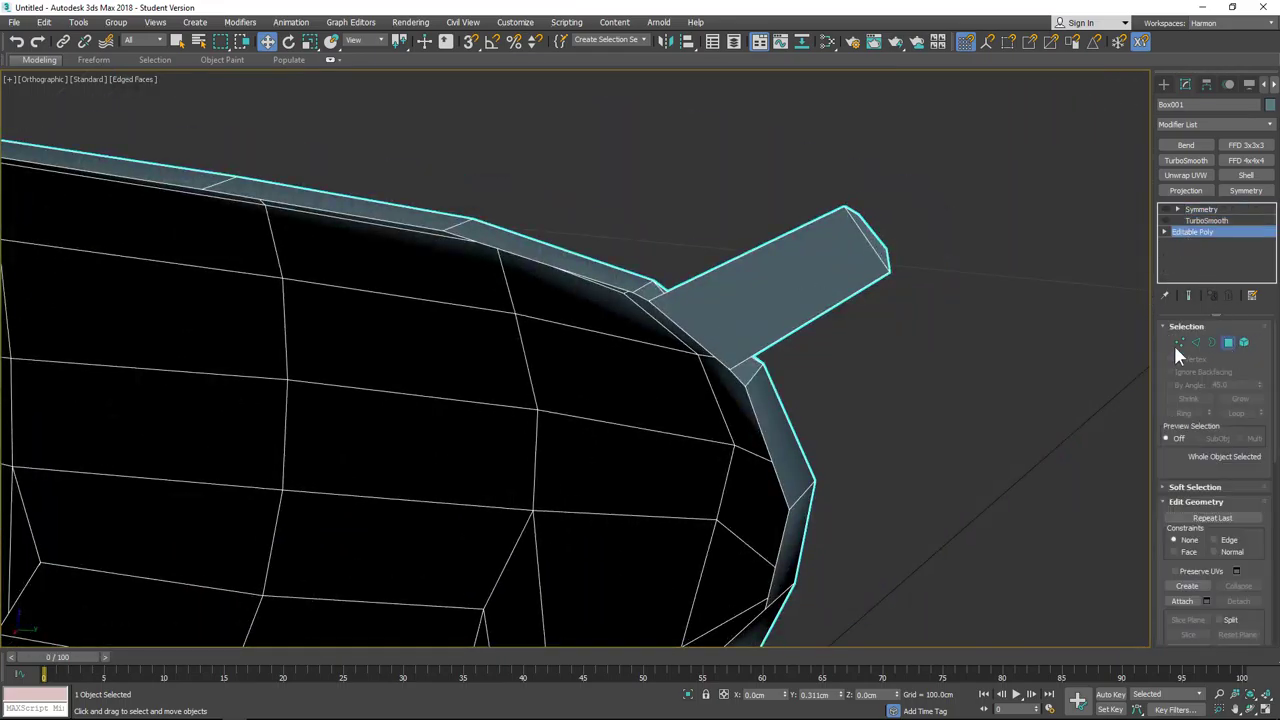
{"action": "left_click", "coordinate": [749, 300]}
{"action": "left_click", "coordinate": [922, 385]}
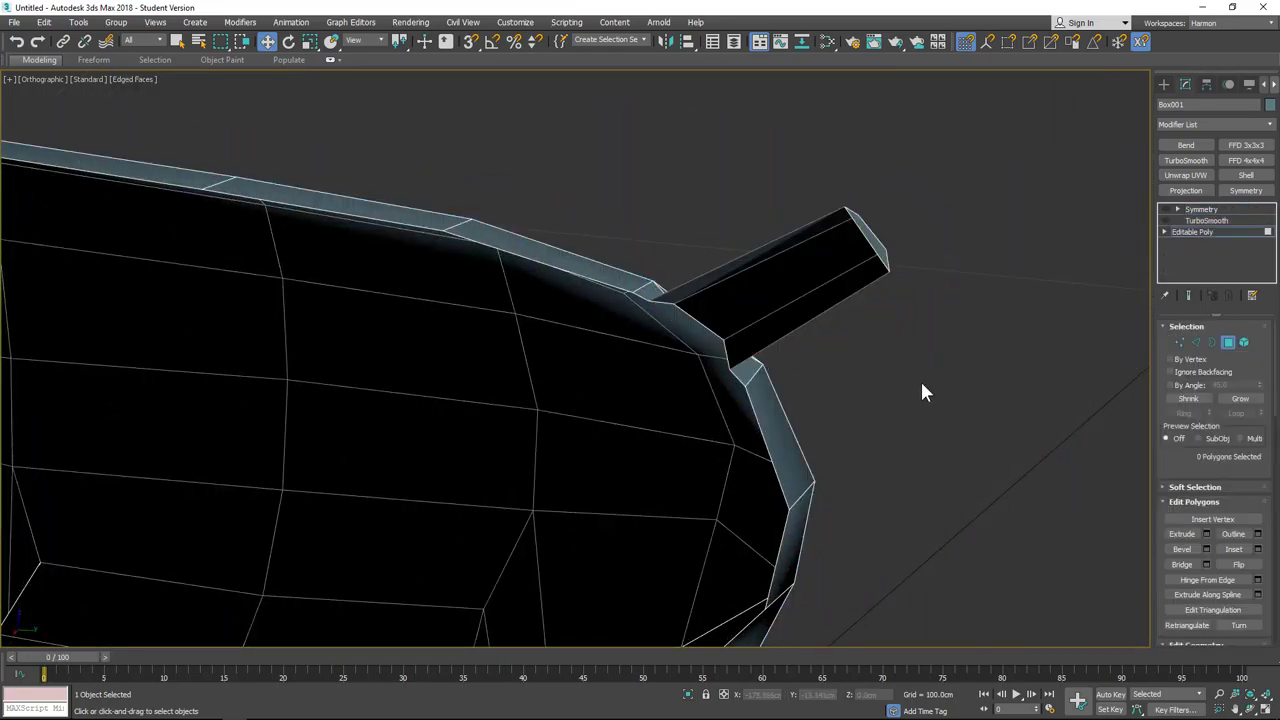
{"action": "left_click", "coordinate": [1189, 231]}
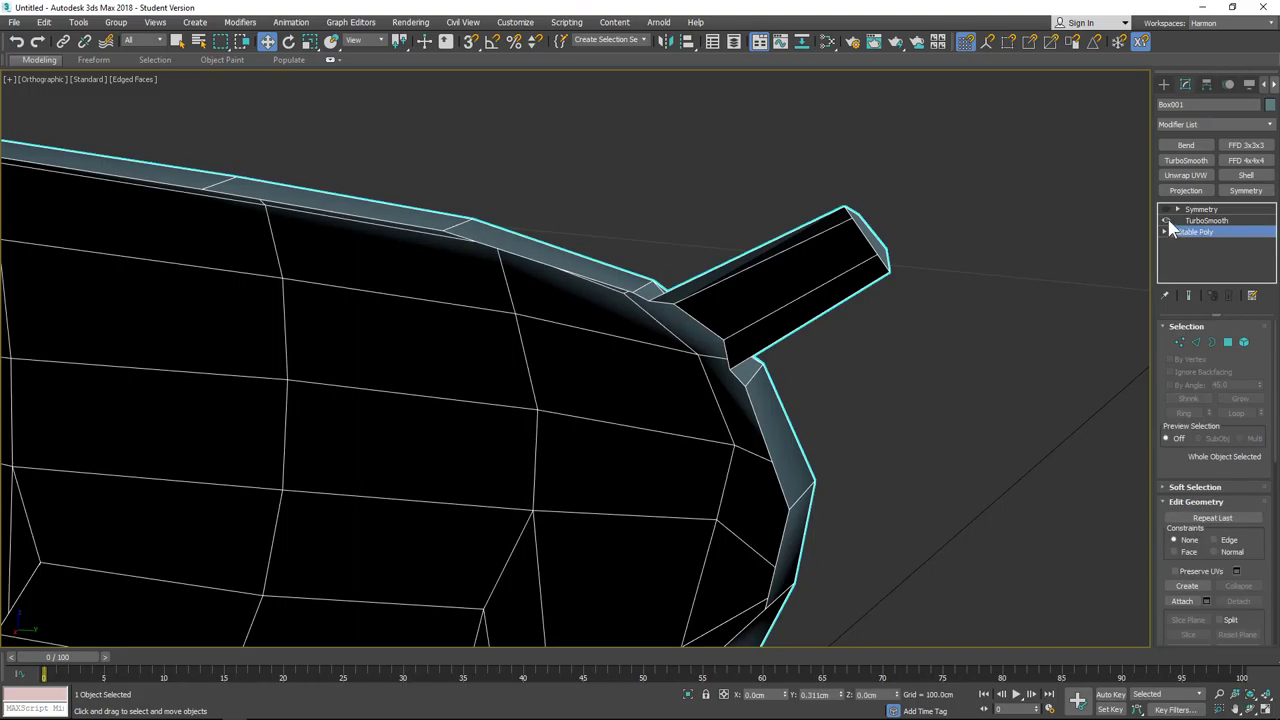
{"action": "middle_click_drag", "start_coordinate": [1024, 327], "coordinate": [800, 385], "text": "alt"}
{"action": "left_click", "coordinate": [1189, 296]}
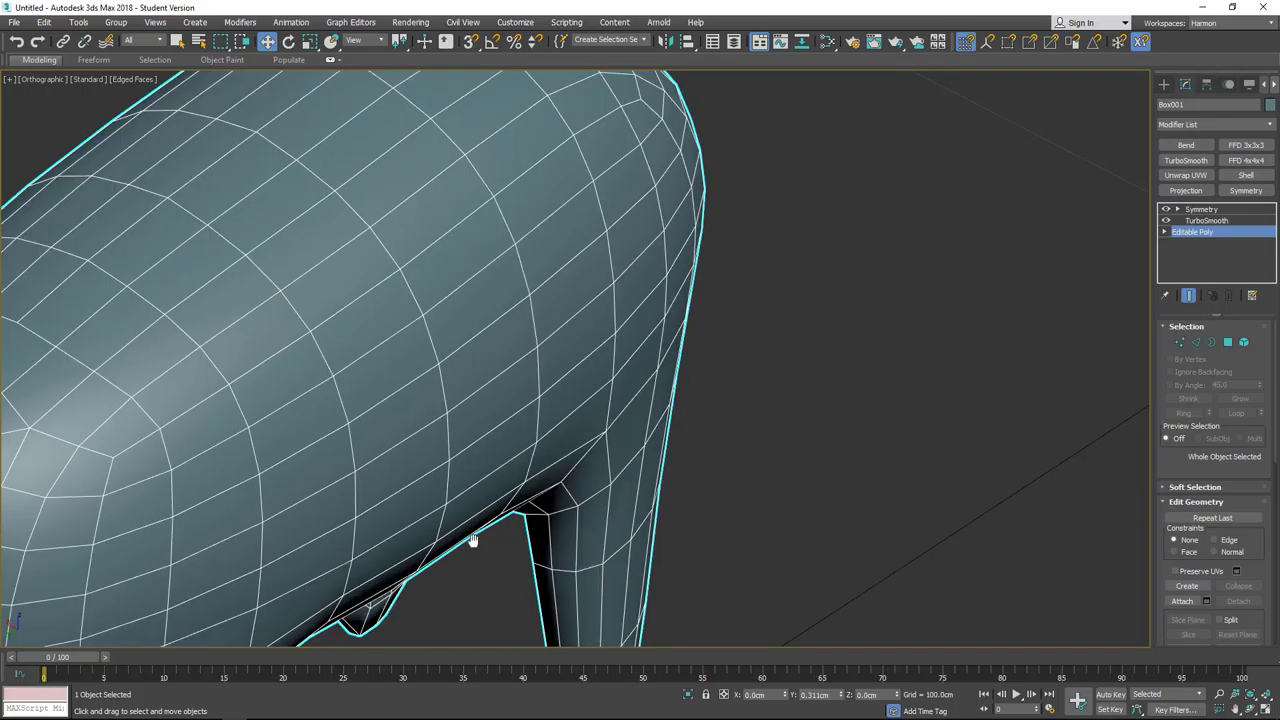
Step: Examine the smoothed body, legs and tail from several angles
{"action": "middle_click_drag", "start_coordinate": [472, 540], "coordinate": [658, 478]}
{"action": "scroll", "coordinate": [471, 393], "scroll_direction": "down", "scroll_amount": 3}
{"action": "middle_click_drag", "start_coordinate": [471, 393], "coordinate": [304, 381], "text": "alt"}
{"action": "scroll", "coordinate": [495, 438], "scroll_direction": "up", "scroll_amount": 5}
{"action": "scroll", "coordinate": [304, 381], "scroll_direction": "down", "scroll_amount": 4}
{"action": "middle_click_drag", "start_coordinate": [313, 335], "coordinate": [711, 468]}
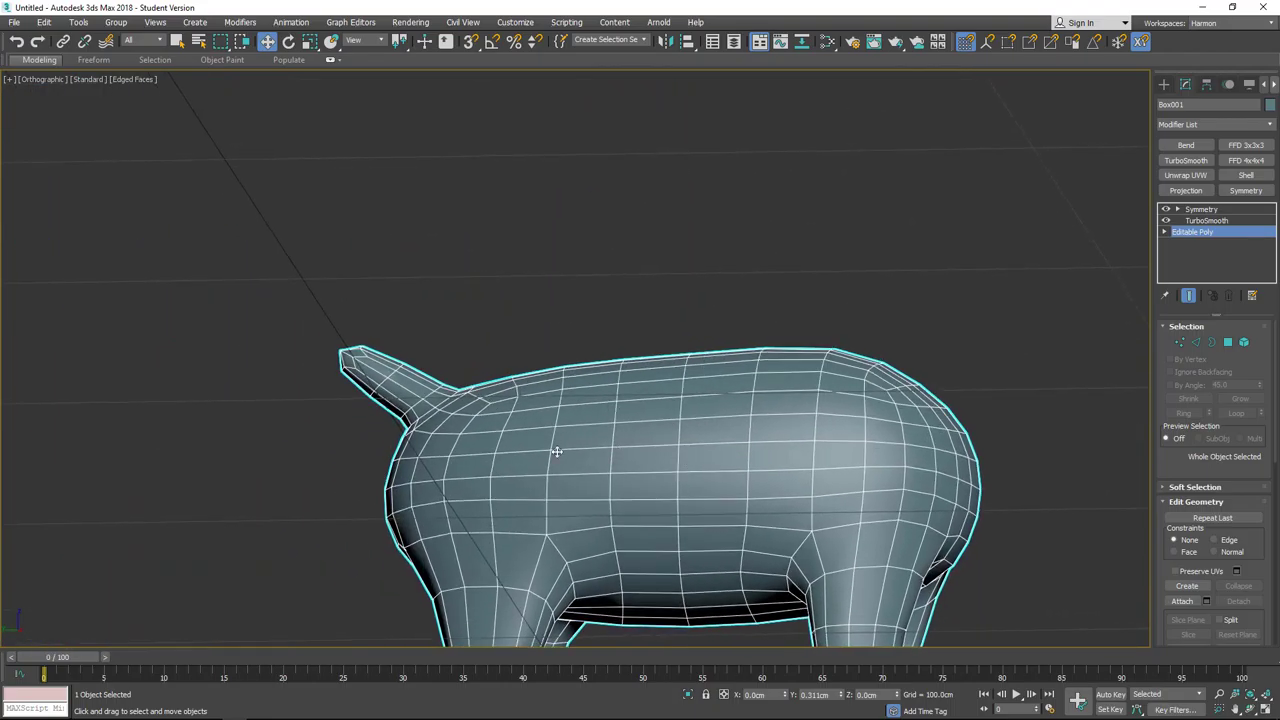
{"action": "middle_click_drag", "start_coordinate": [554, 451], "coordinate": [540, 505], "text": "alt"}
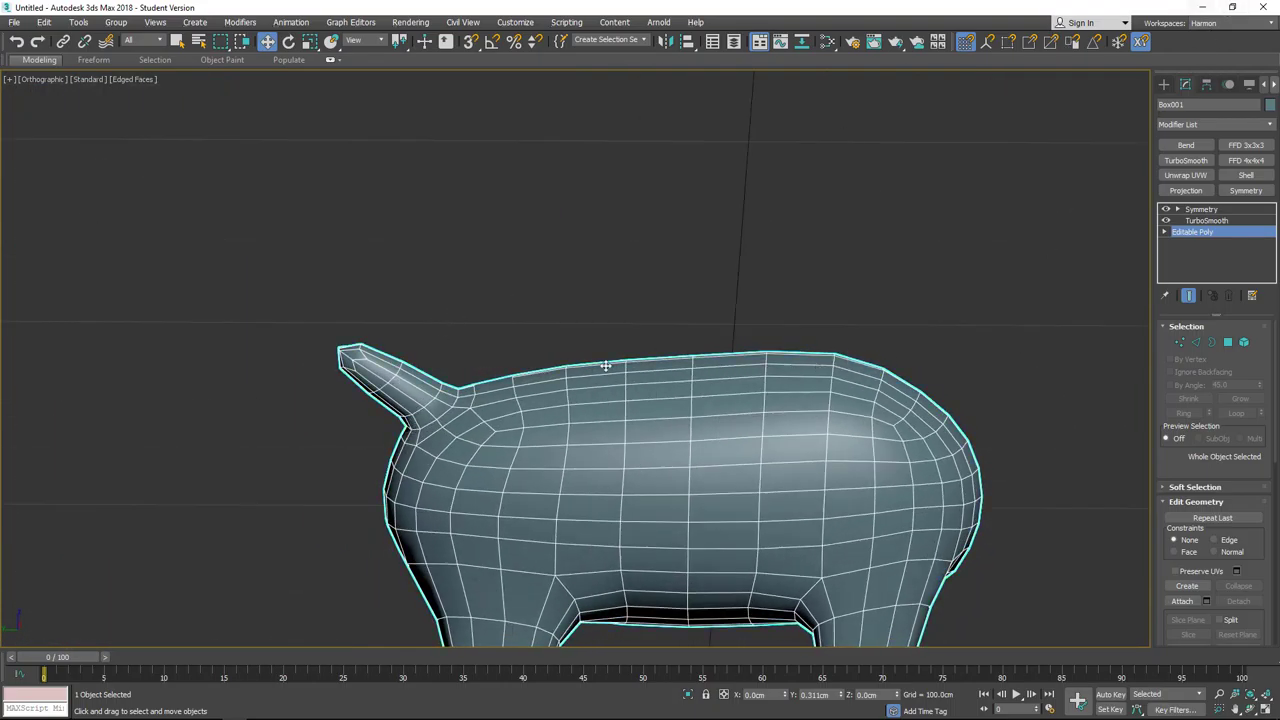
{"action": "scroll", "coordinate": [523, 449], "scroll_direction": "down", "scroll_amount": 5}
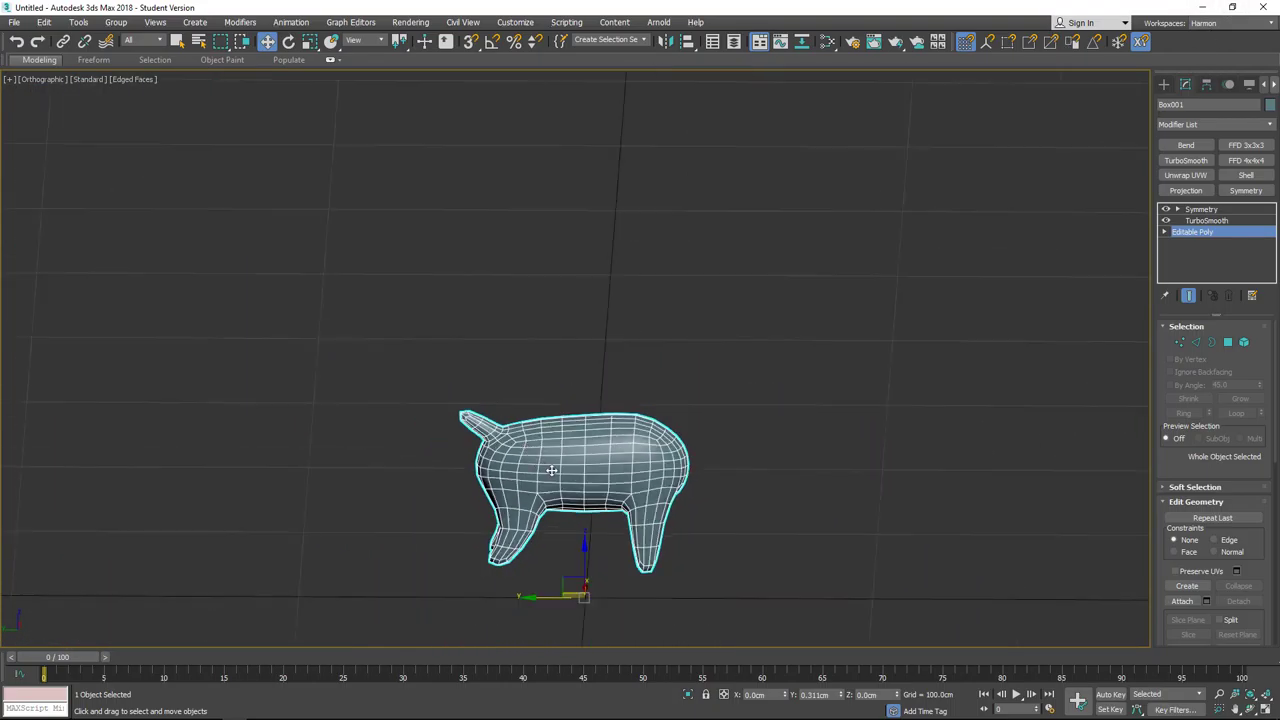
{"action": "middle_click_drag", "start_coordinate": [543, 457], "coordinate": [470, 433]}
{"action": "scroll", "coordinate": [458, 421], "scroll_direction": "up", "scroll_amount": 4}
{"action": "scroll", "coordinate": [458, 421], "scroll_direction": "up", "scroll_amount": 5}
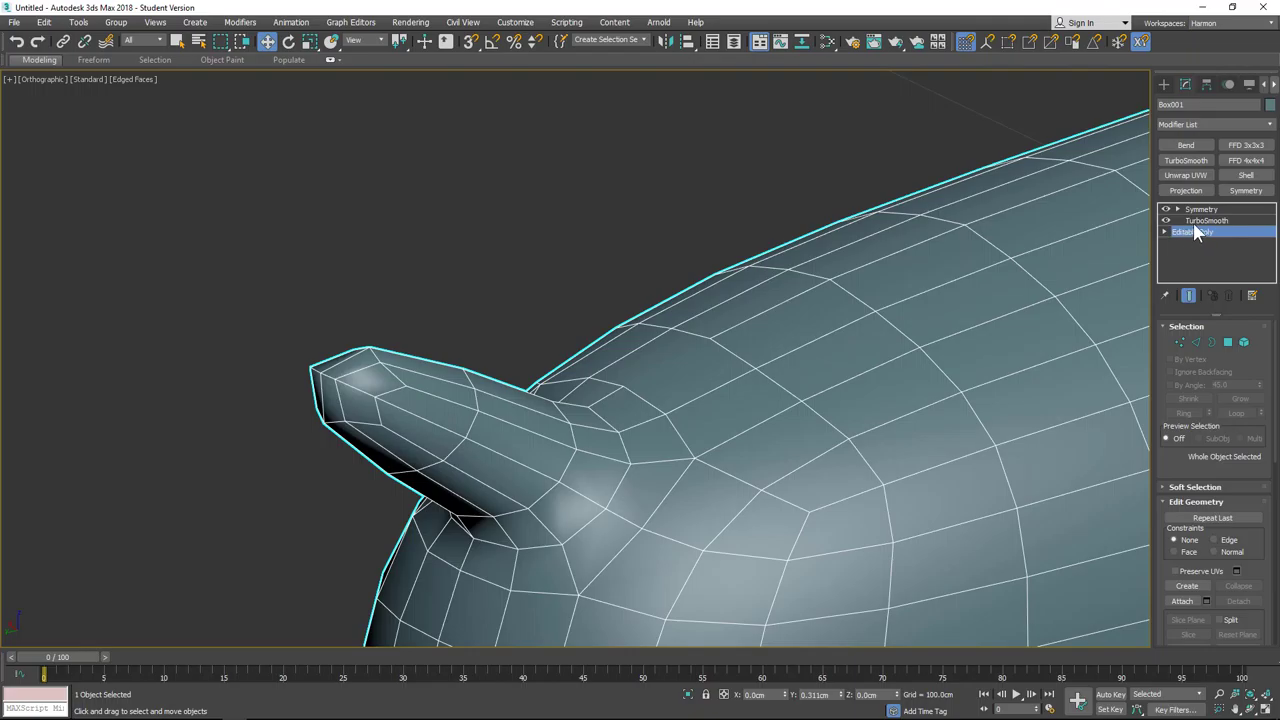
Step: Turn off the TurboSmooth effect and uniformly scale down the polygon at the tail's end
{"action": "left_click", "coordinate": [1165, 221]}
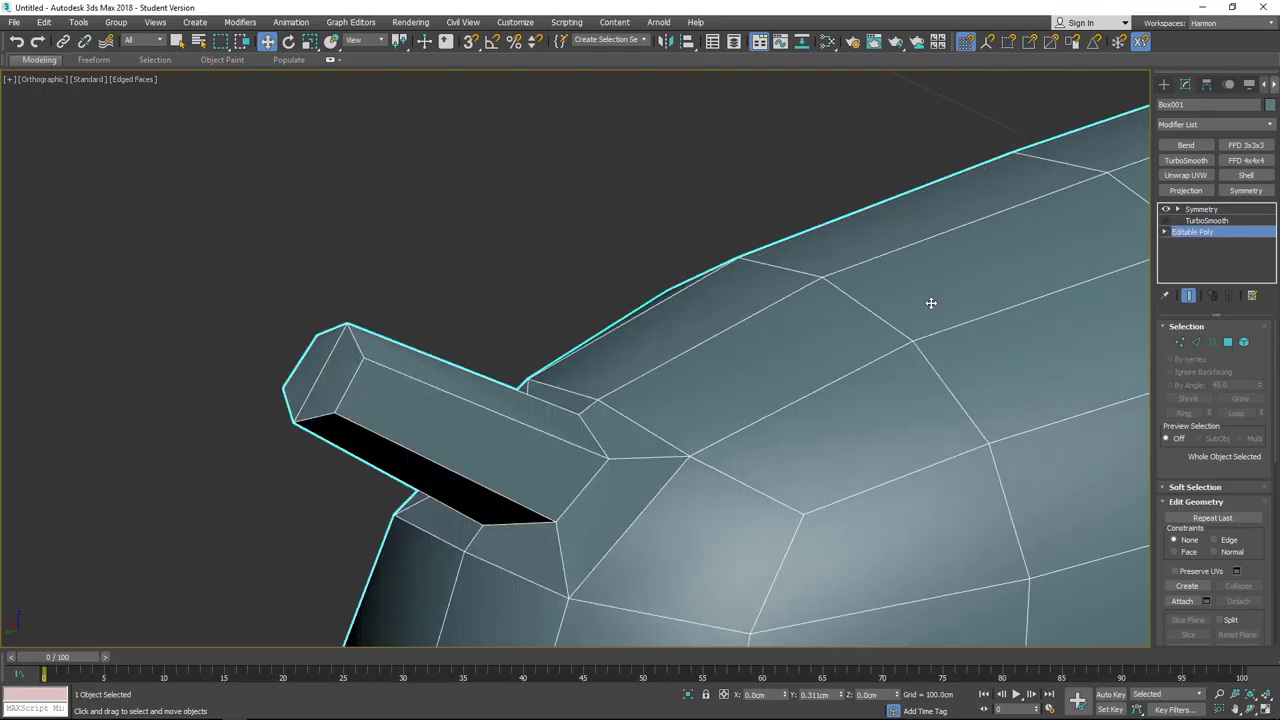
{"action": "left_click", "coordinate": [1229, 343]}
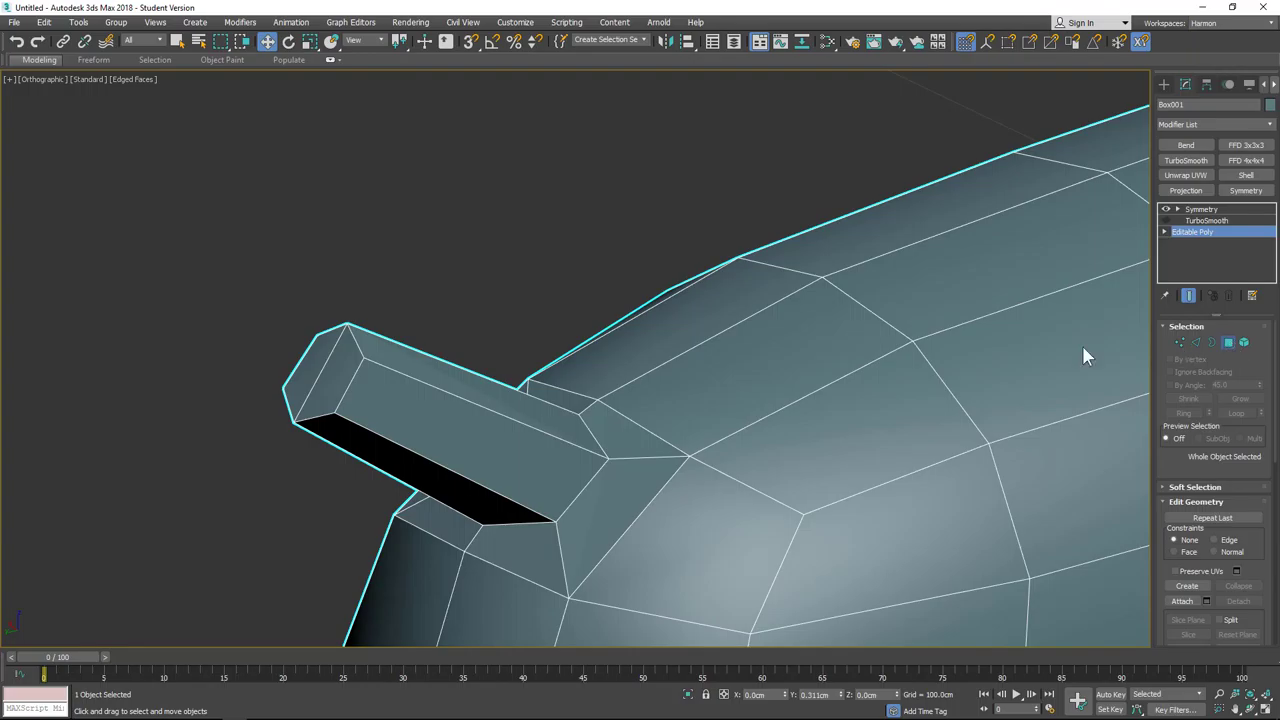
{"action": "left_click", "coordinate": [332, 381]}
{"action": "scroll", "coordinate": [533, 407], "scroll_direction": "down", "scroll_amount": 6}
{"action": "middle_click_drag", "start_coordinate": [686, 440], "coordinate": [522, 397], "text": "alt"}
{"action": "key", "text": "r"}
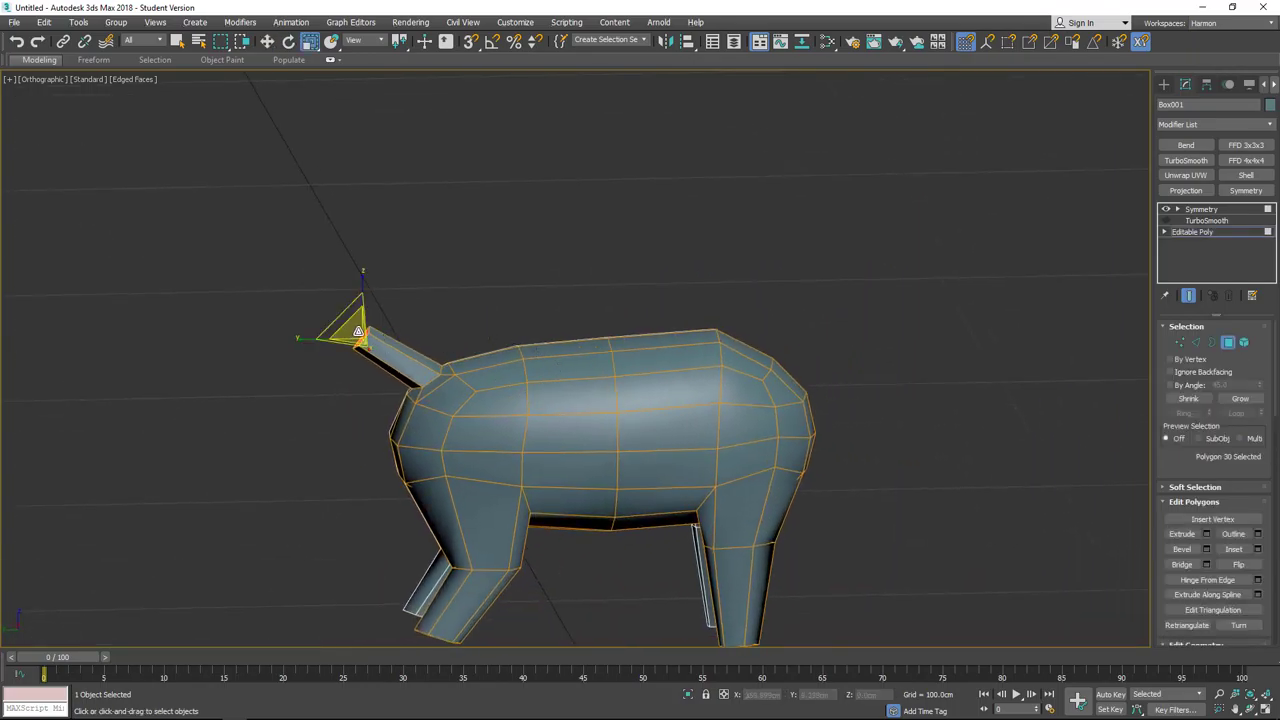
{"action": "left_click_drag", "start_coordinate": [346, 342], "coordinate": [346, 358]}
Step: Move the tail's end polygon along X toward the mirror plane to close the gap between the two halves
{"action": "middle_click_drag", "start_coordinate": [453, 413], "coordinate": [550, 440], "text": "alt"}
{"action": "scroll", "coordinate": [373, 356], "scroll_direction": "up", "scroll_amount": 7}
{"action": "middle_click_drag", "start_coordinate": [298, 246], "coordinate": [416, 521]}
{"action": "key", "text": "w"}
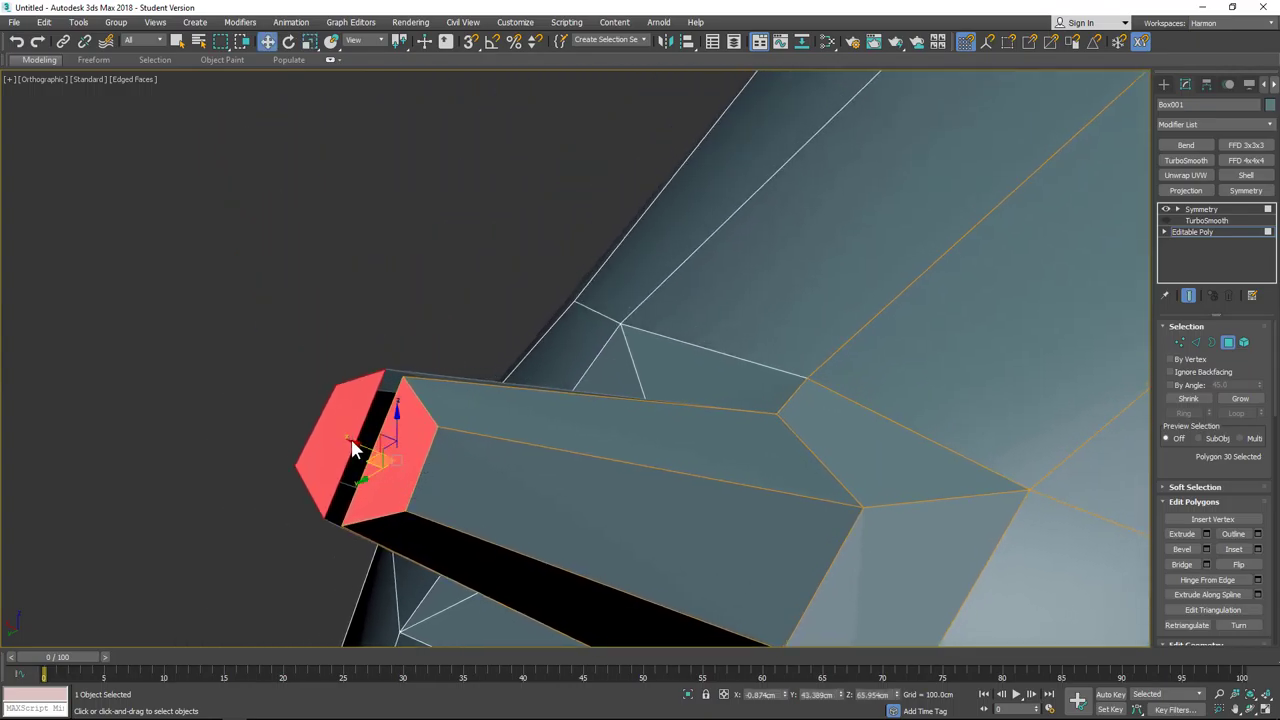
{"action": "left_click_drag", "start_coordinate": [352, 447], "coordinate": [345, 444]}
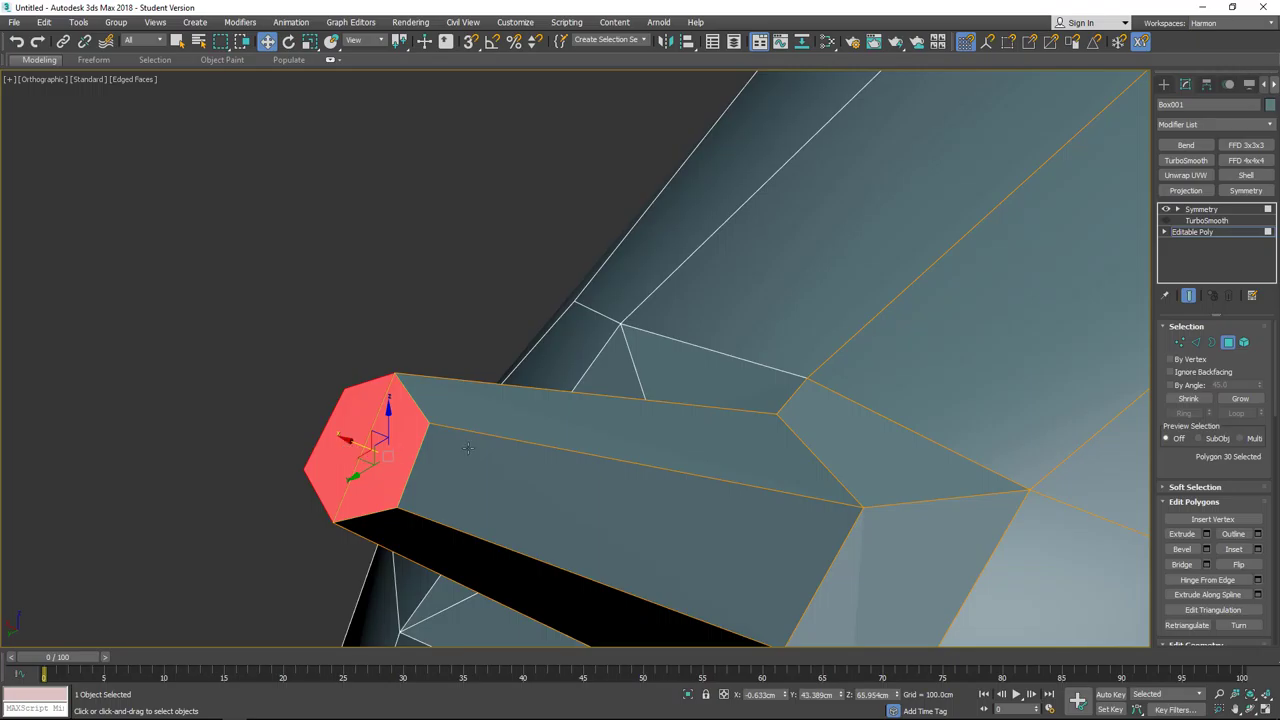
Step: Extrude the tail's end polygon by 10 cm and move the new end along X until it meets its mirrored half
{"action": "left_click", "coordinate": [1206, 534]}
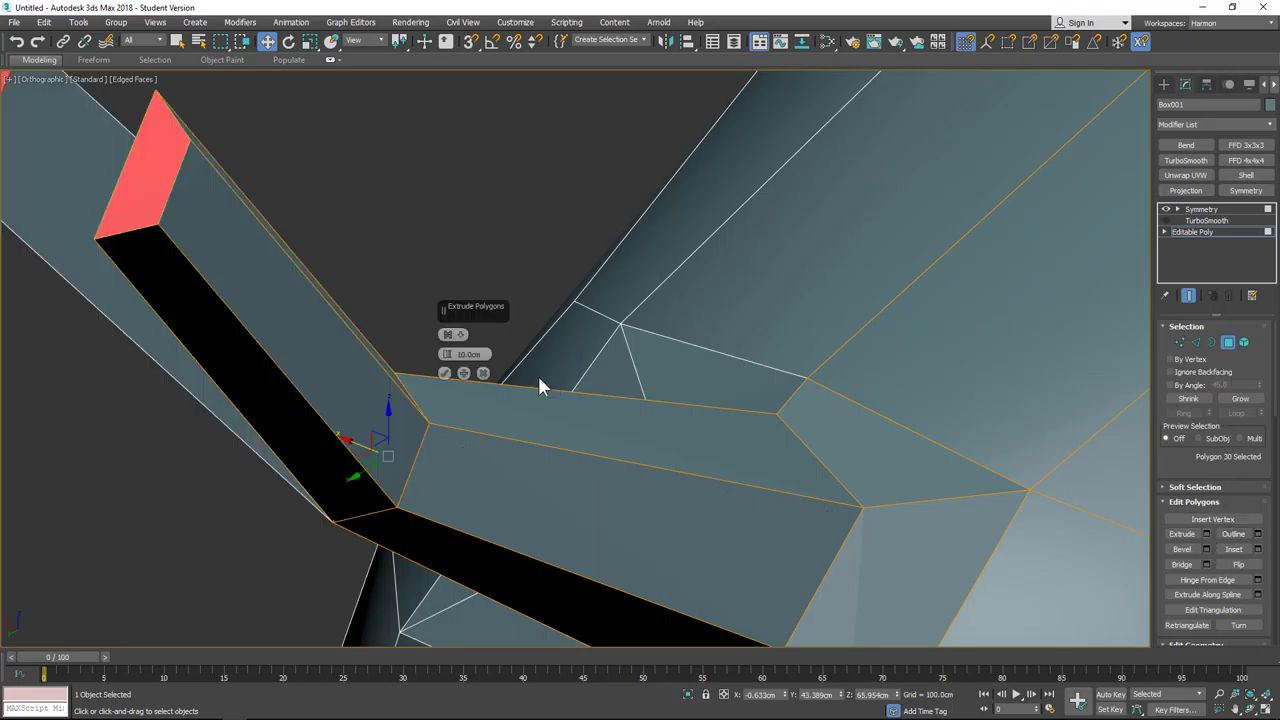
{"action": "left_click", "coordinate": [463, 374]}
{"action": "middle_click_drag", "start_coordinate": [238, 479], "coordinate": [323, 493], "text": "alt"}
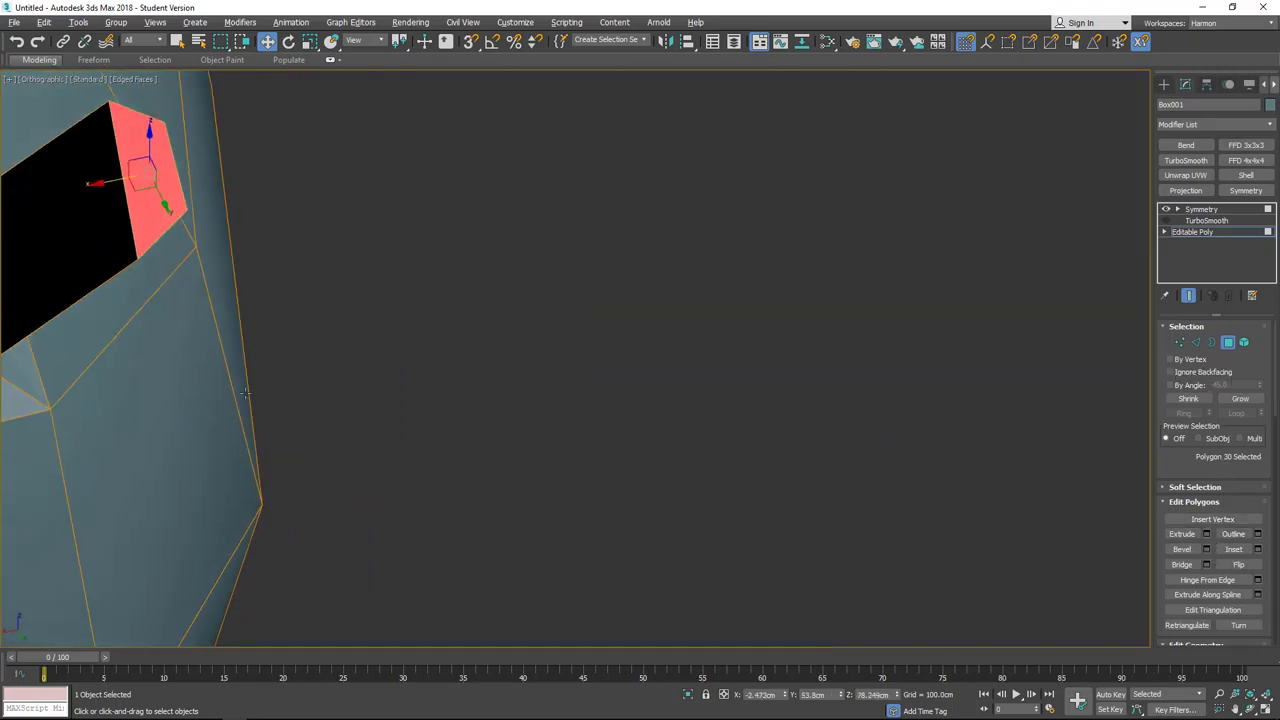
{"action": "middle_click_drag", "start_coordinate": [286, 295], "coordinate": [731, 383]}
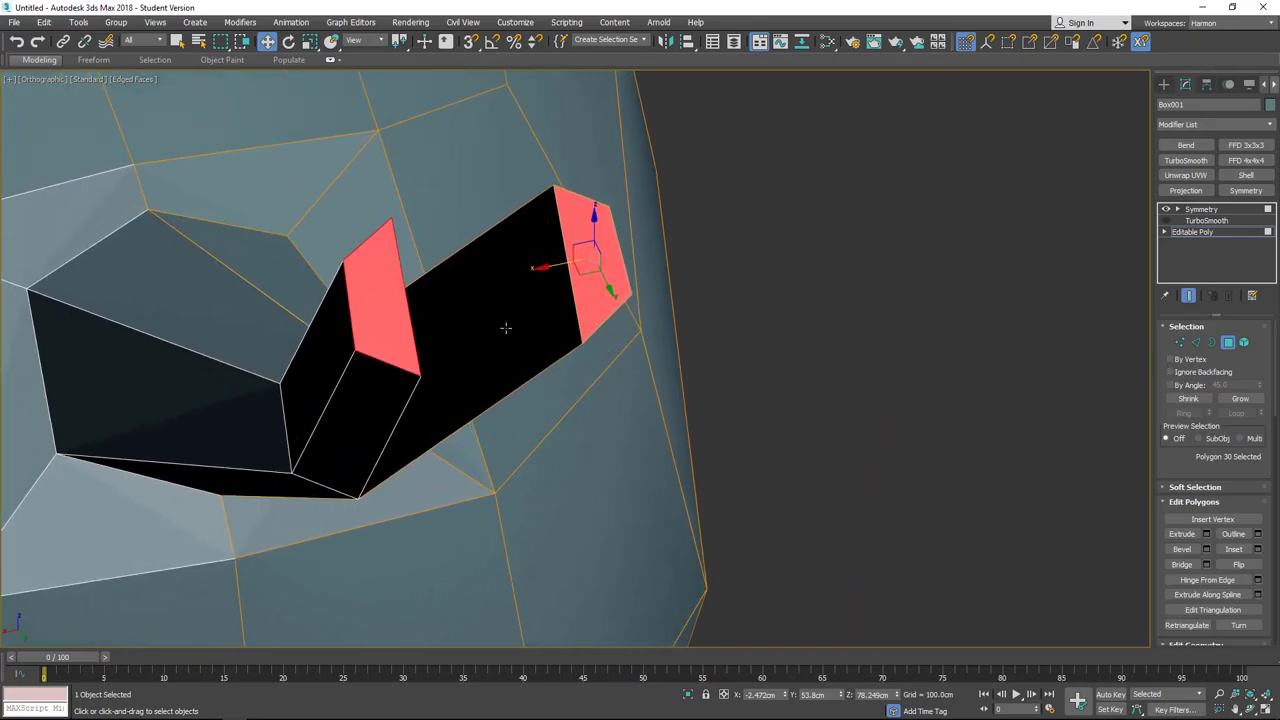
{"action": "left_click_drag", "start_coordinate": [543, 266], "coordinate": [464, 296]}
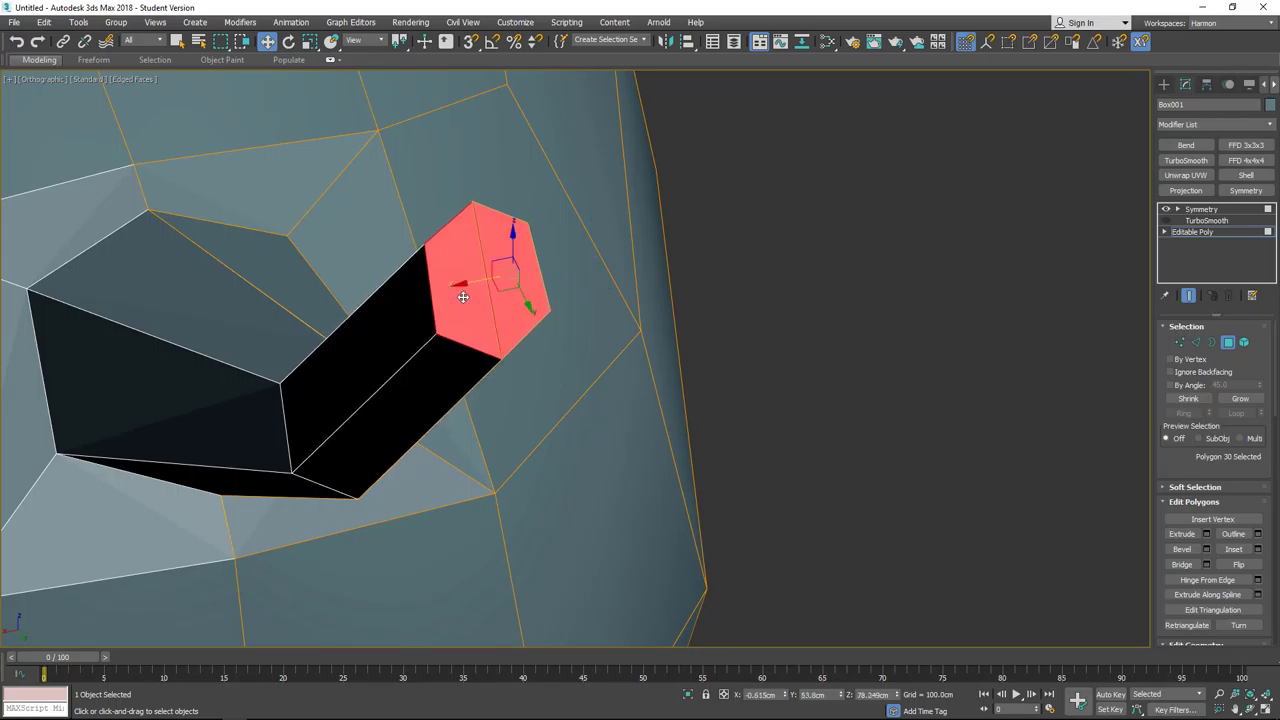
Step: Delete the inner seam polygon of the new tail segment, hiding the Symmetry effect while doing so
{"action": "left_click", "coordinate": [1165, 209]}
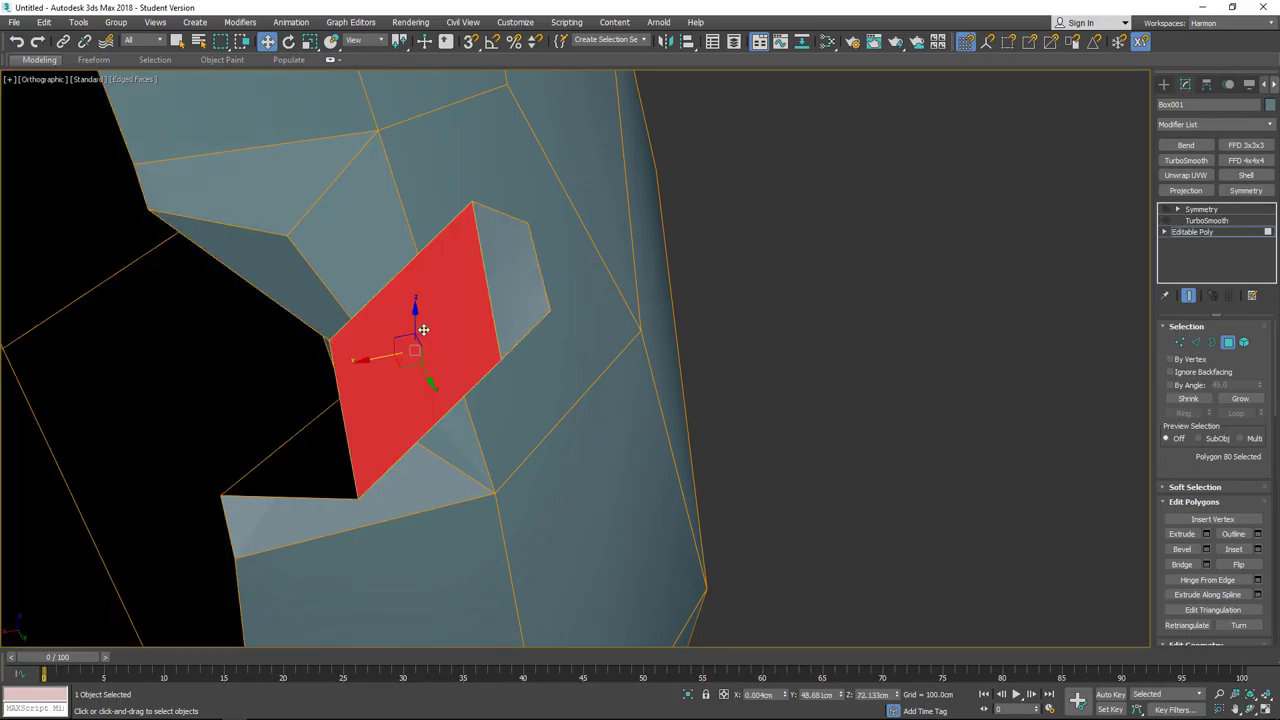
{"action": "key", "text": "Delete"}
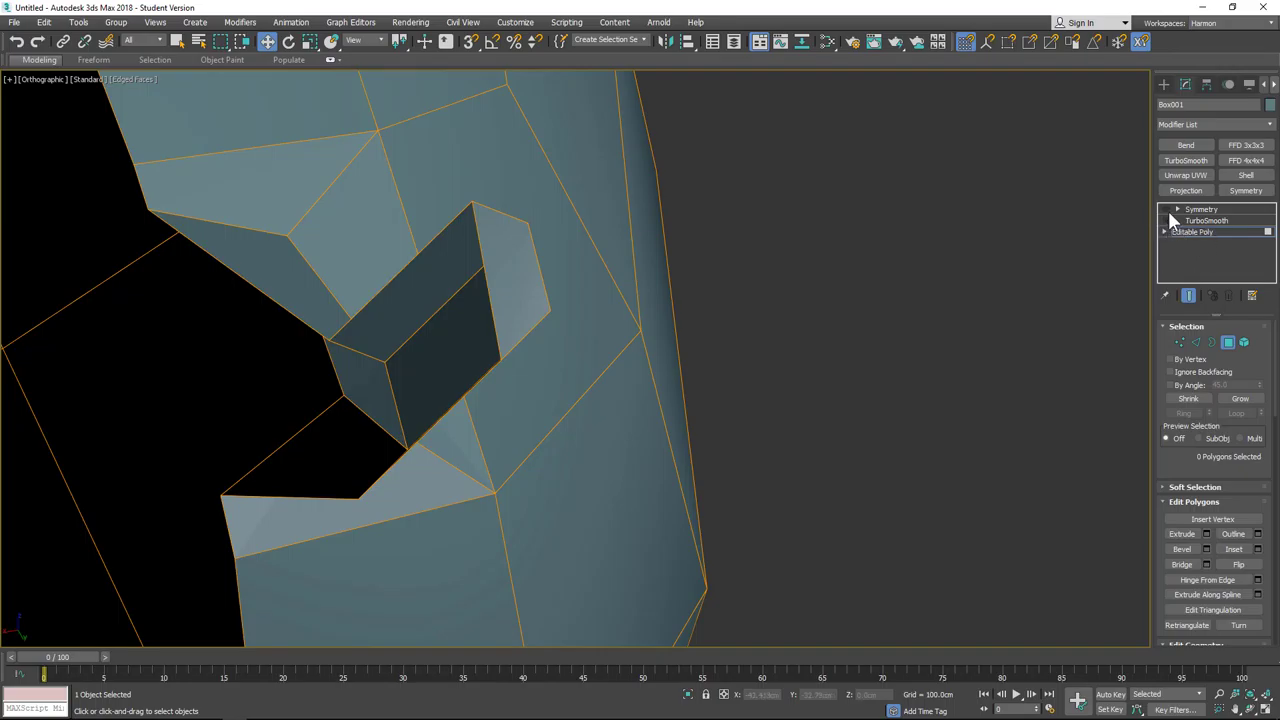
{"action": "left_click", "coordinate": [1166, 209]}
Step: Scale down the tail's end polygon and, in the top view, move it along X to close the centre gap
{"action": "left_click", "coordinate": [531, 298]}
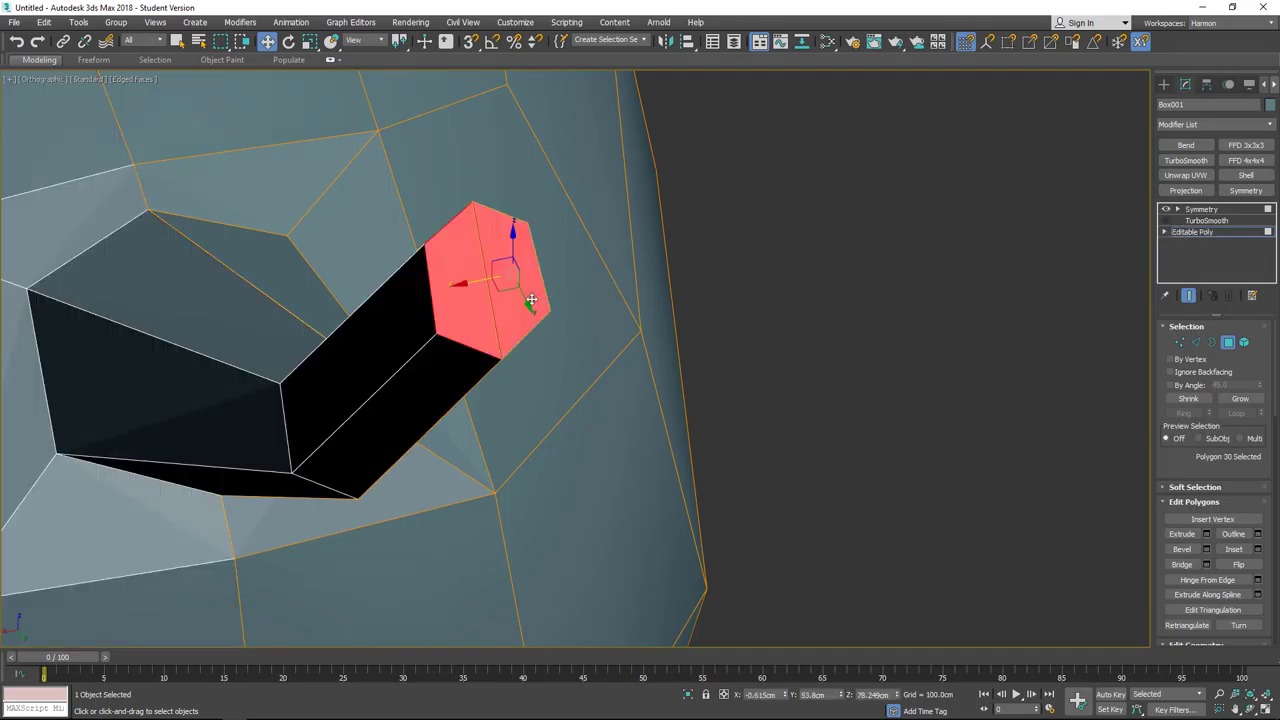
{"action": "key", "text": "r"}
{"action": "left_click_drag", "start_coordinate": [503, 271], "coordinate": [525, 284]}
{"action": "key", "text": "e"}
{"action": "key", "text": "t"}
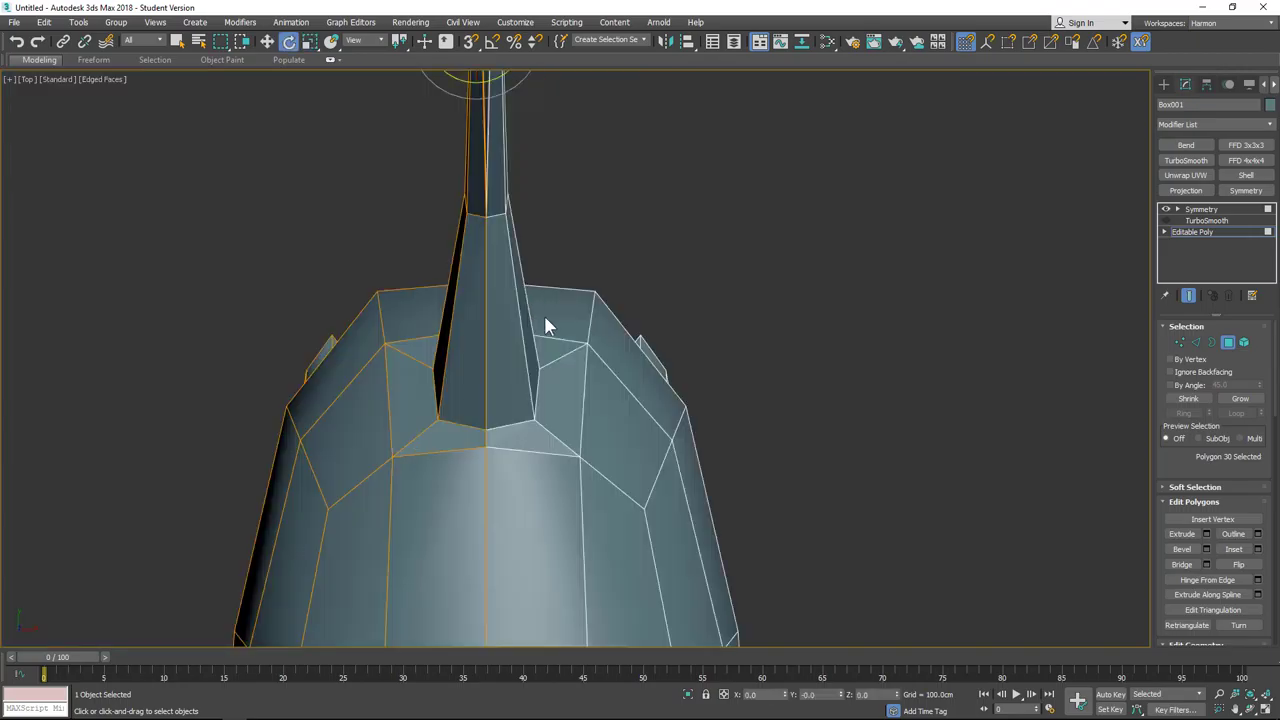
{"action": "key", "text": "w"}
{"action": "middle_click_drag", "start_coordinate": [649, 241], "coordinate": [666, 495]}
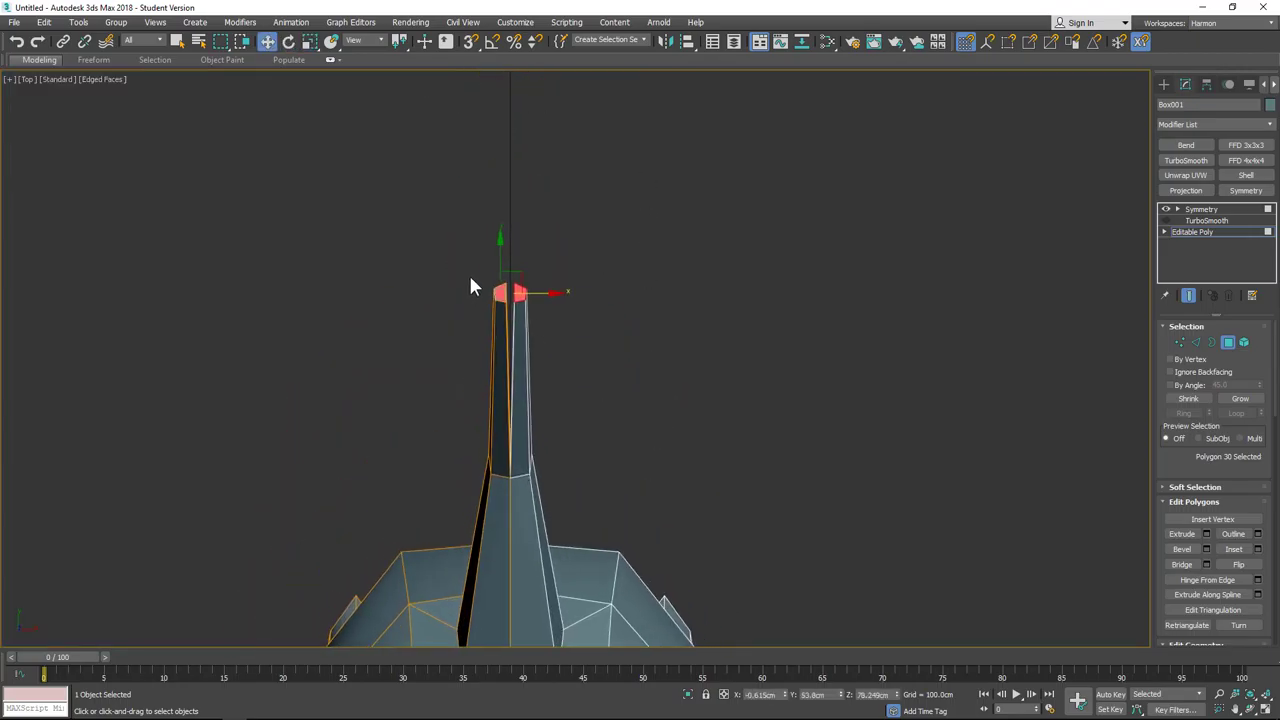
{"action": "scroll", "coordinate": [476, 267], "scroll_direction": "up", "scroll_amount": 6}
{"action": "left_click_drag", "start_coordinate": [612, 414], "coordinate": [635, 413]}
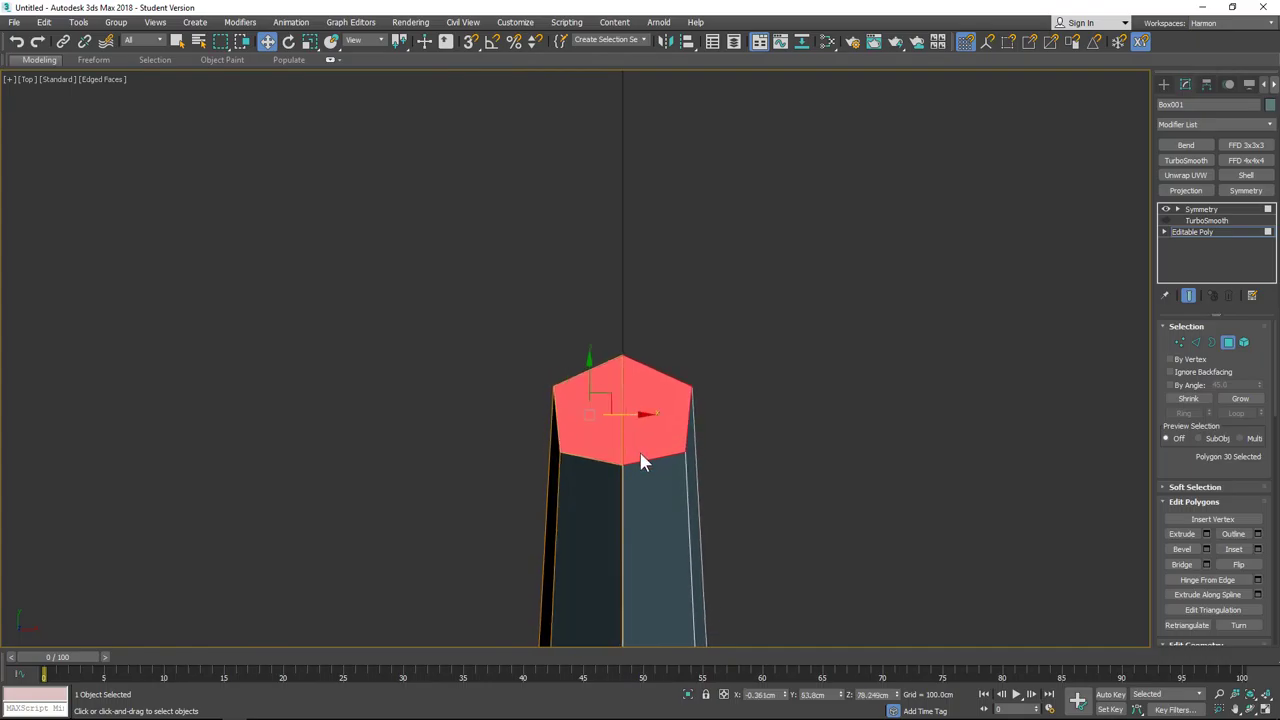
Step: In the left view, lower the tail's end polygon so the outer segment slopes less steeply
{"action": "key", "text": "l"}
{"action": "middle_click_drag", "start_coordinate": [831, 483], "coordinate": [734, 413]}
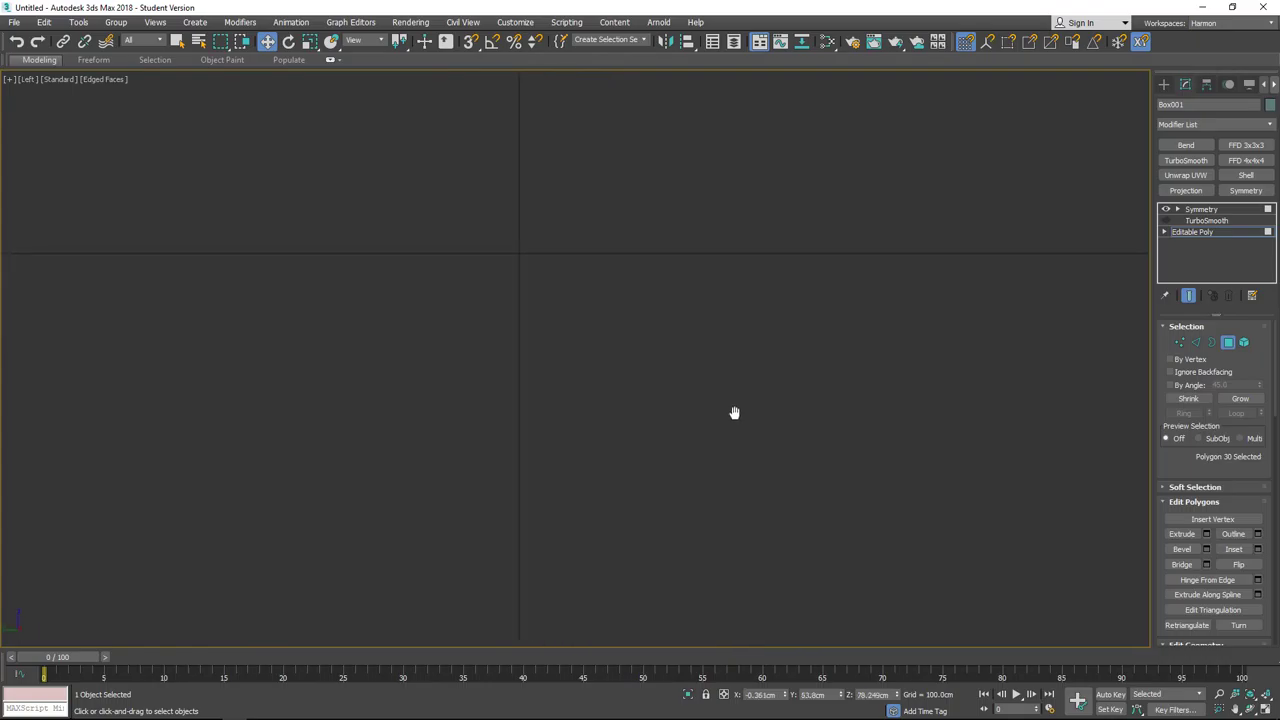
{"action": "key", "text": "z"}
{"action": "scroll", "coordinate": [885, 462], "scroll_direction": "down", "scroll_amount": 15}
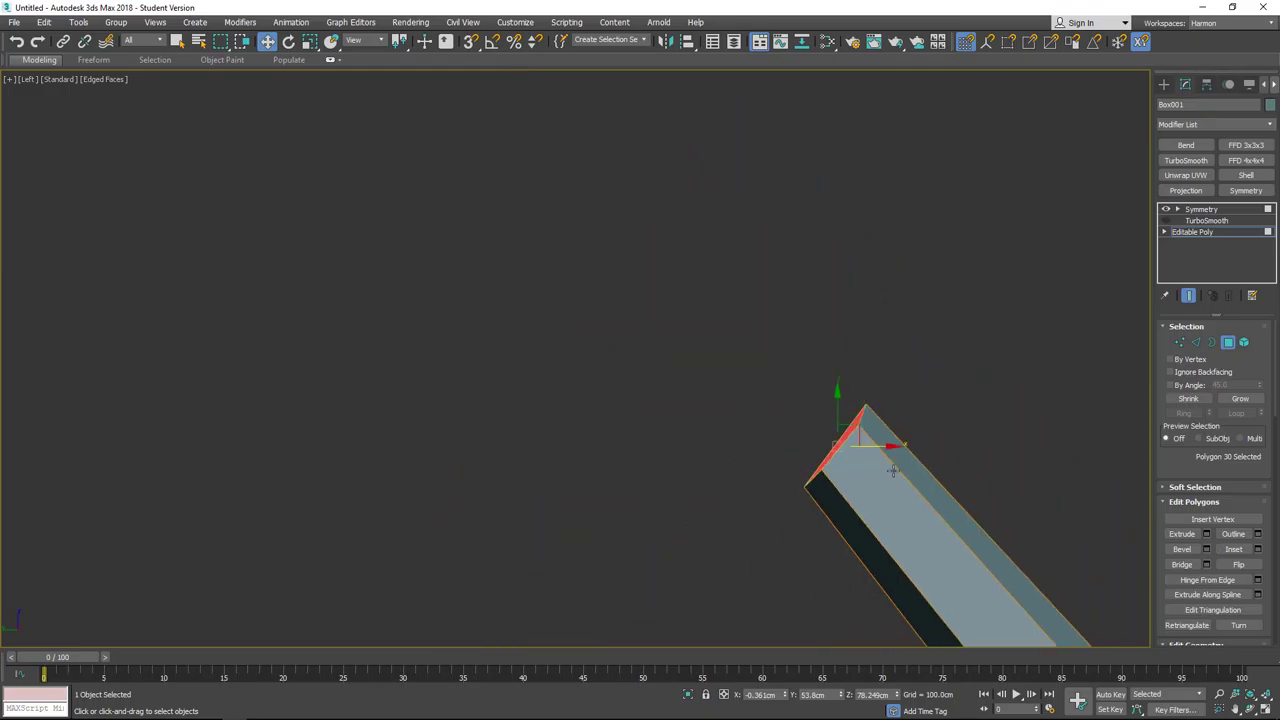
{"action": "middle_click_drag", "start_coordinate": [1000, 518], "coordinate": [749, 443]}
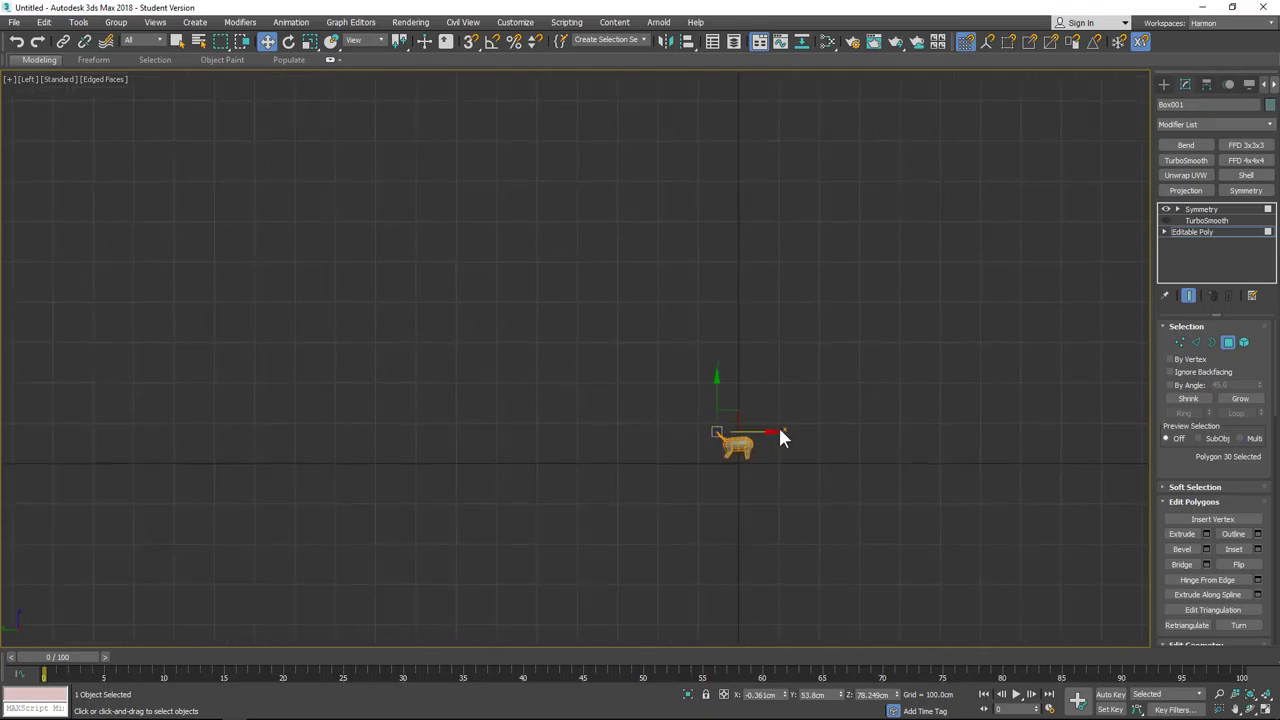
{"action": "scroll", "coordinate": [780, 434], "scroll_direction": "up", "scroll_amount": 5}
{"action": "middle_click_drag", "start_coordinate": [371, 495], "coordinate": [639, 450]}
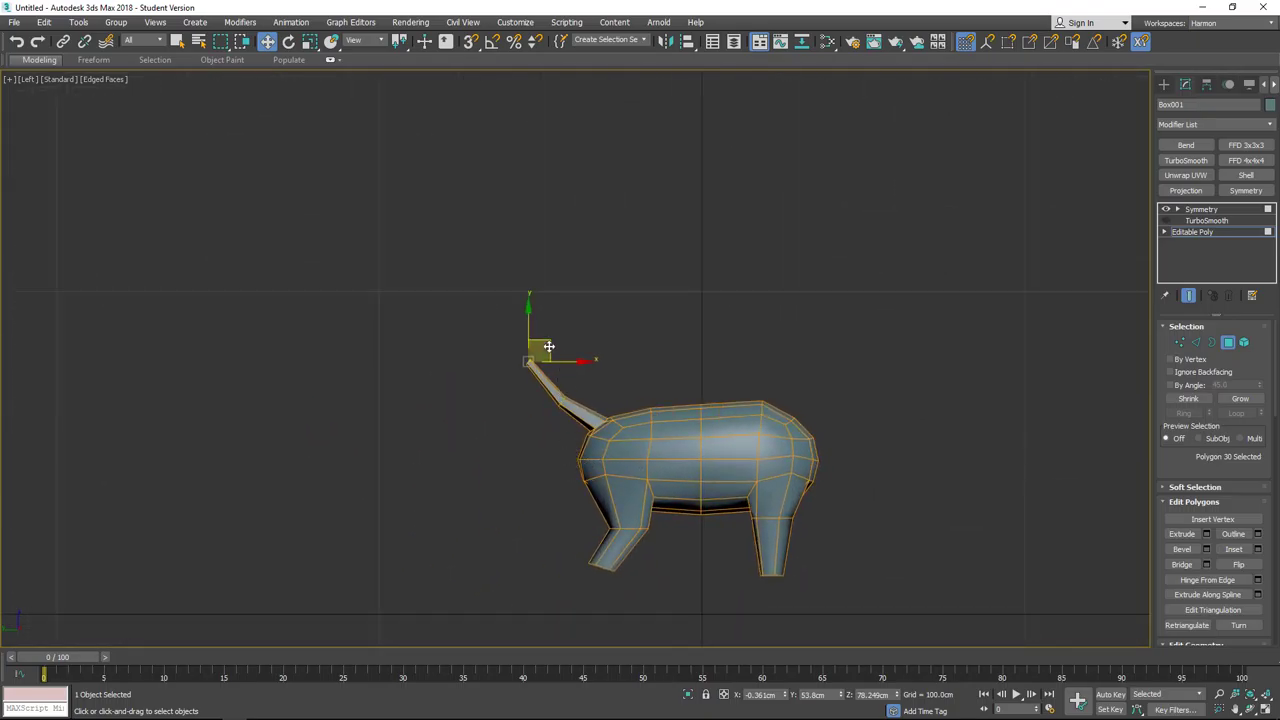
{"action": "left_click_drag", "start_coordinate": [543, 360], "coordinate": [590, 418]}
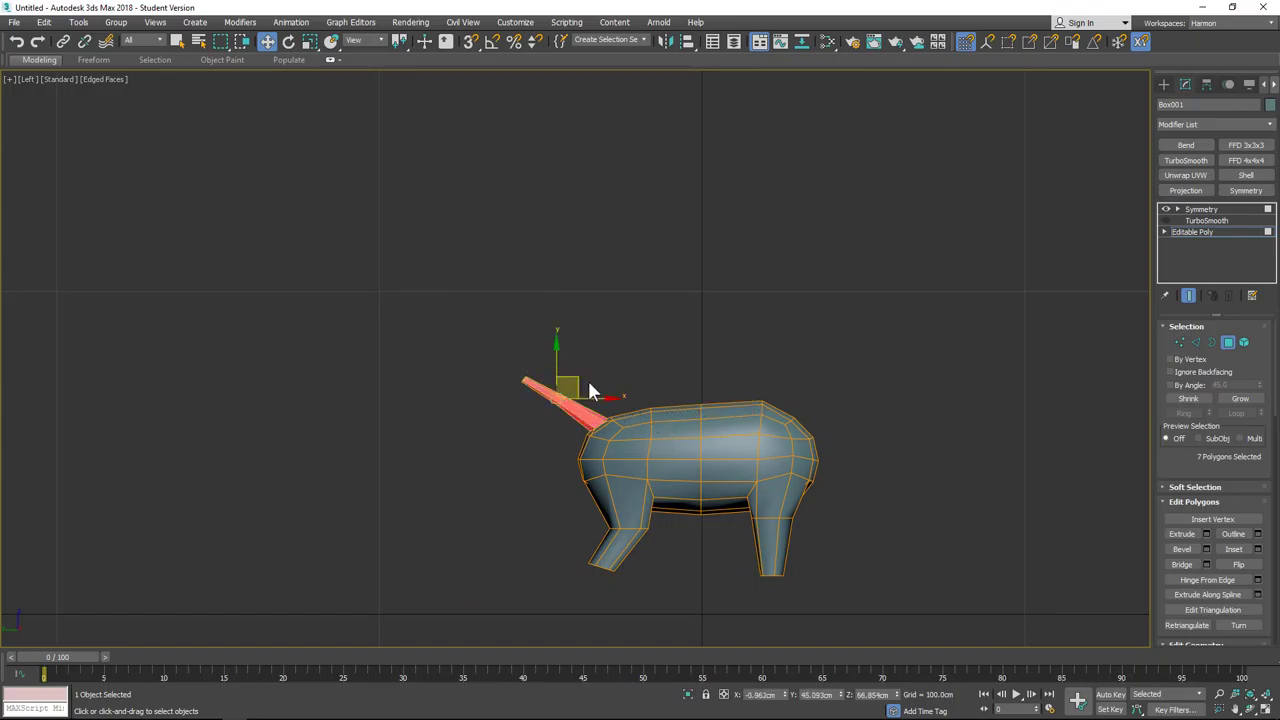
Step: Select the eight vertices of the tail's outer segment and rotate them to straighten the tail at a shallower angle
{"action": "left_click", "coordinate": [1180, 342]}
{"action": "left_click_drag", "start_coordinate": [429, 334], "coordinate": [559, 377]}
{"action": "left_click_drag", "start_coordinate": [471, 363], "coordinate": [575, 422]}
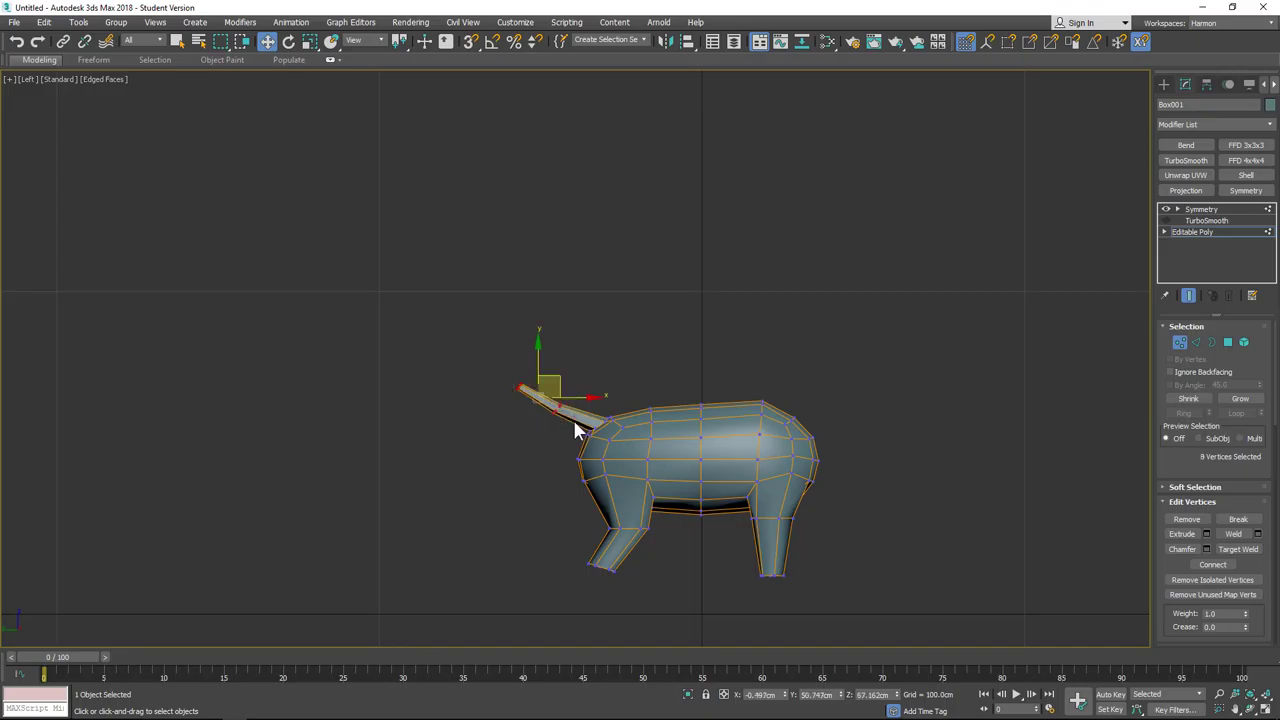
{"action": "key", "text": "e"}
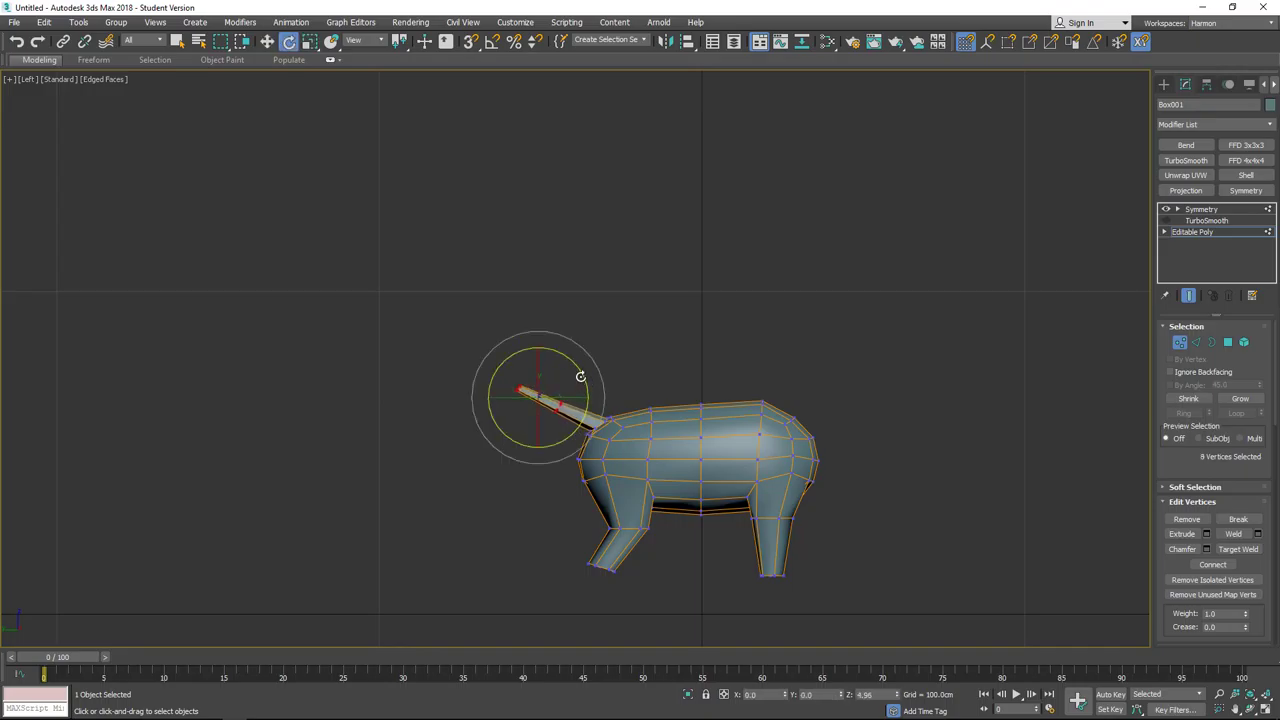
{"action": "left_click_drag", "start_coordinate": [580, 376], "coordinate": [558, 381]}
{"action": "key", "text": "w"}
{"action": "left_click", "coordinate": [601, 399]}
Step: Select the four vertices at the tail's middle joint and nudge them slightly toward the tip
{"action": "scroll", "coordinate": [600, 408], "scroll_direction": "up", "scroll_amount": 6}
{"action": "middle_click_drag", "start_coordinate": [574, 420], "coordinate": [608, 311]}
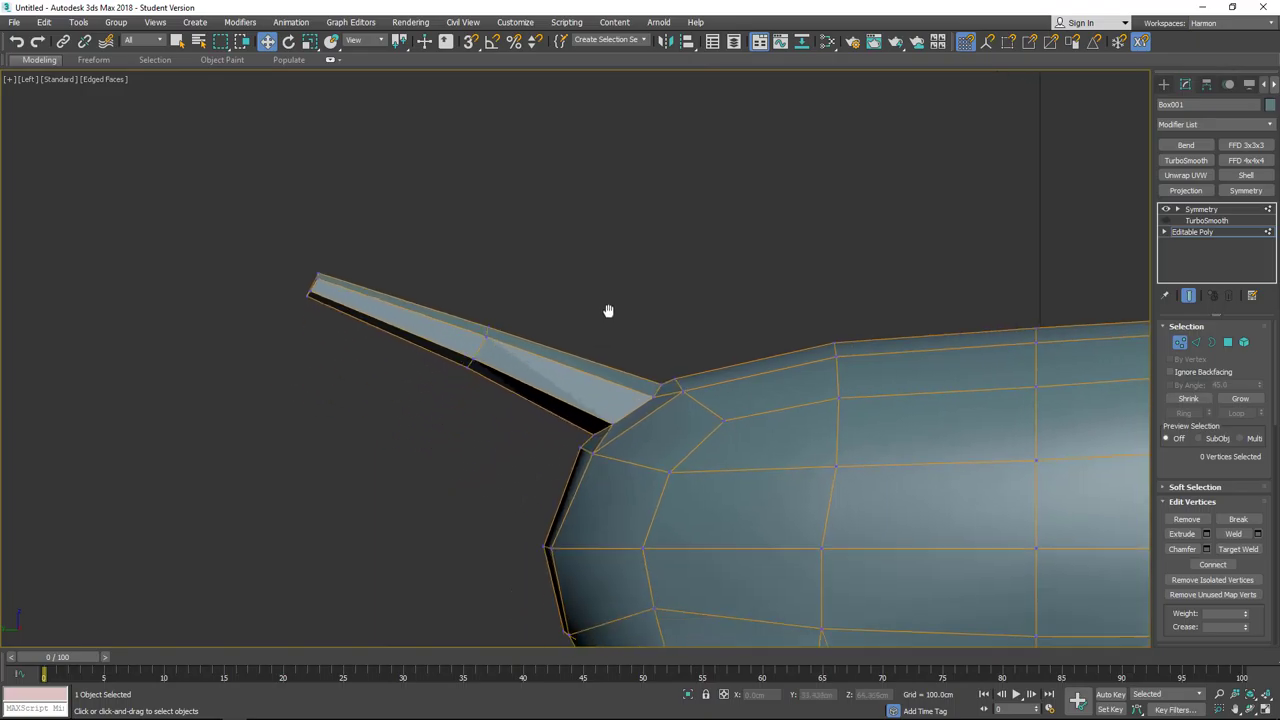
{"action": "left_click_drag", "start_coordinate": [520, 317], "coordinate": [455, 381]}
{"action": "left_click_drag", "start_coordinate": [500, 328], "coordinate": [492, 329]}
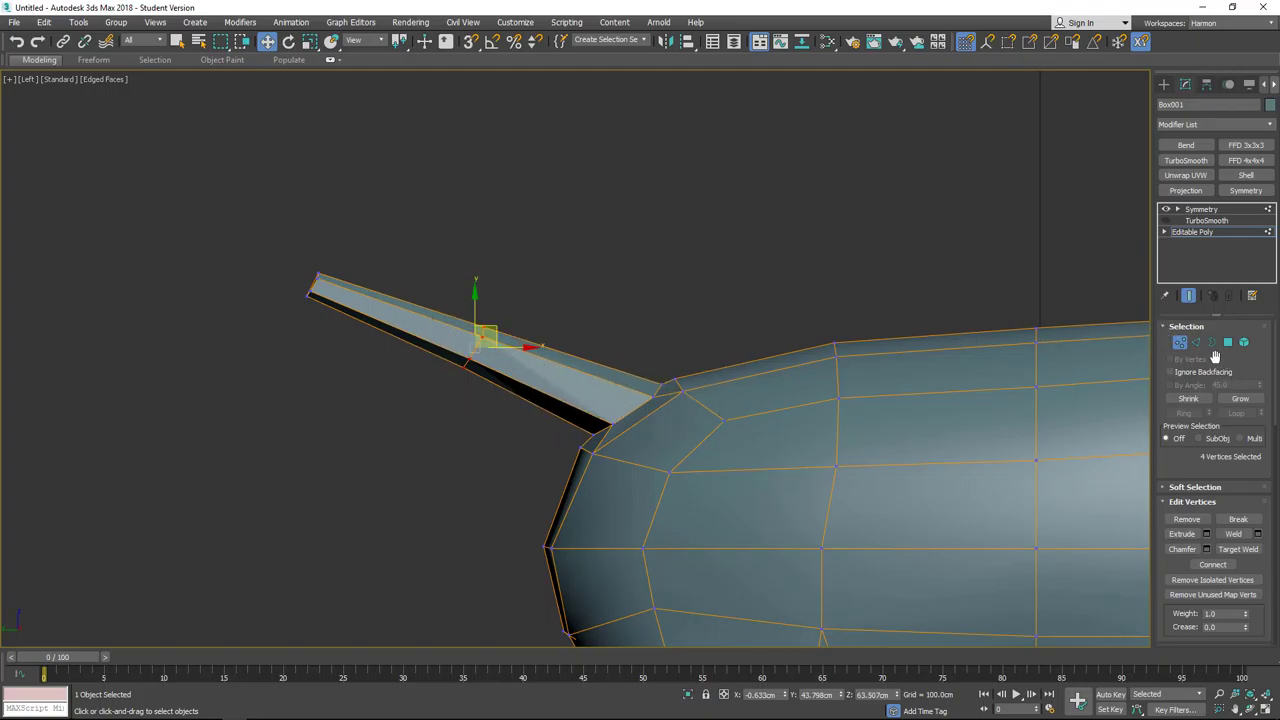
Step: Select the eight lengthwise edges of the tail's two segments and connect them with 1 segment to add a loop across each
{"action": "left_click", "coordinate": [1196, 343]}
{"action": "left_click_drag", "start_coordinate": [450, 278], "coordinate": [305, 384]}
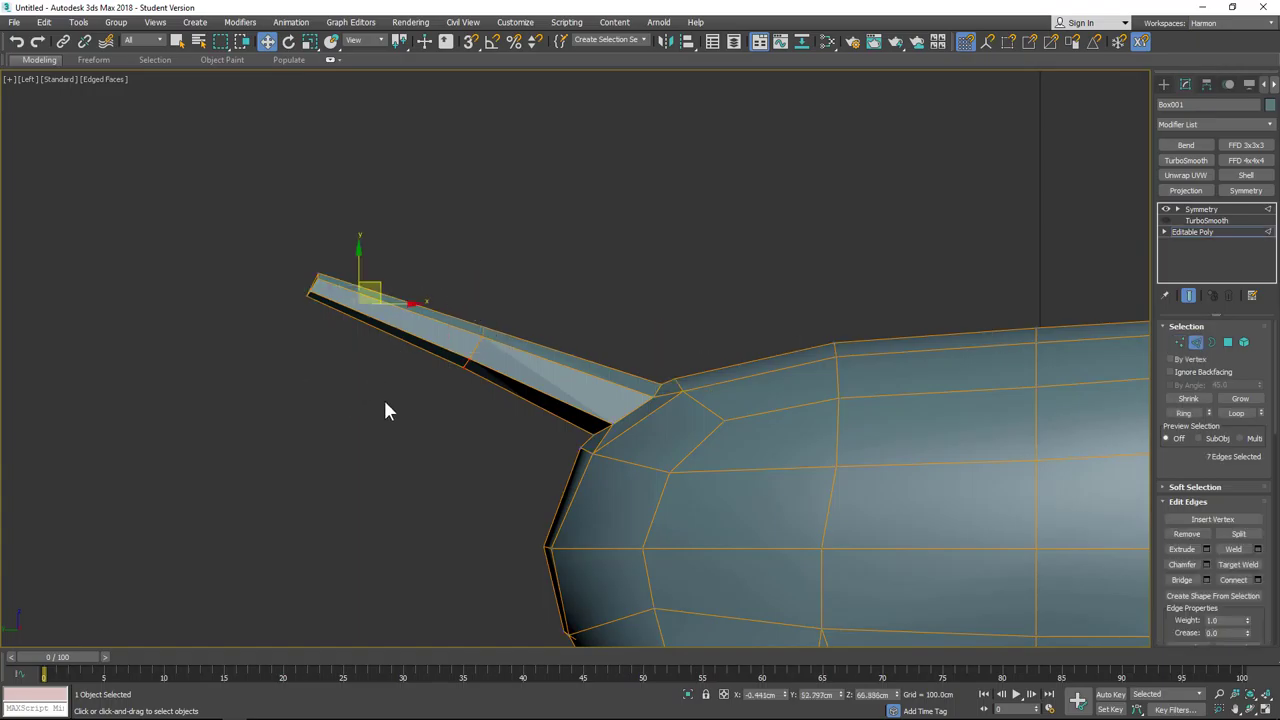
{"action": "left_click_drag", "start_coordinate": [394, 277], "coordinate": [362, 366]}
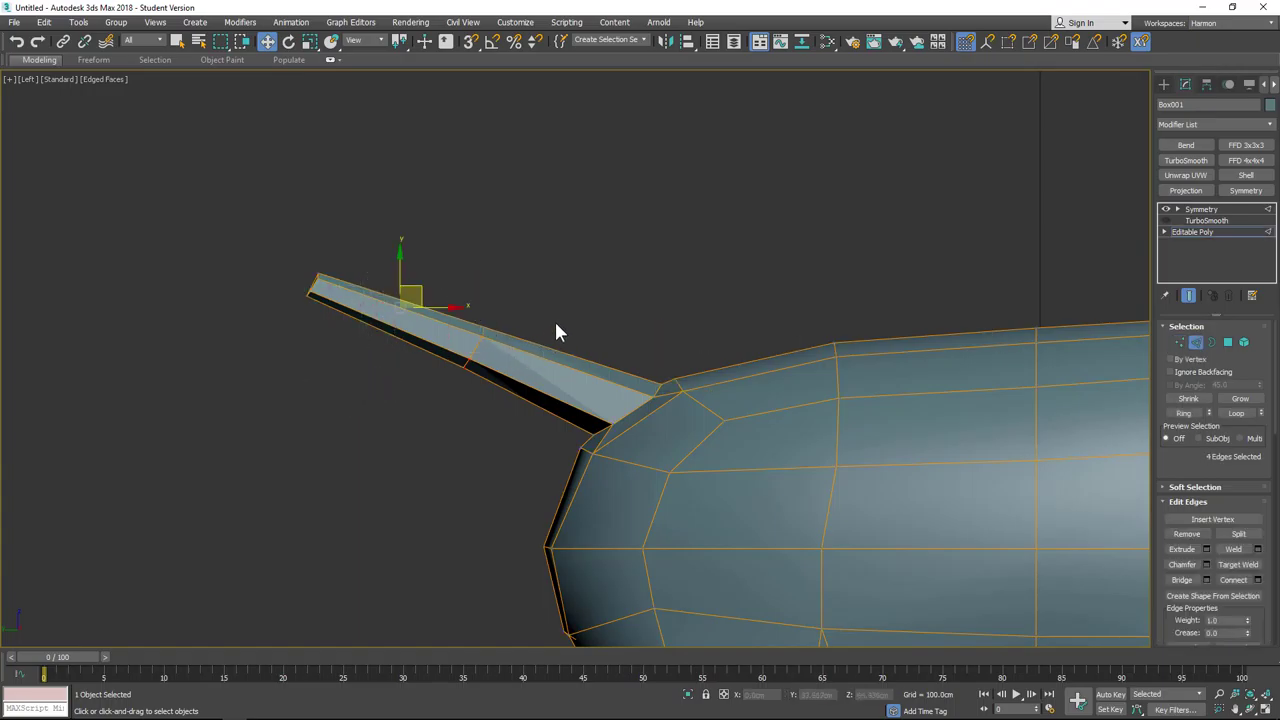
{"action": "left_click_drag", "start_coordinate": [521, 416], "coordinate": [521, 414], "text": "ctrl"}
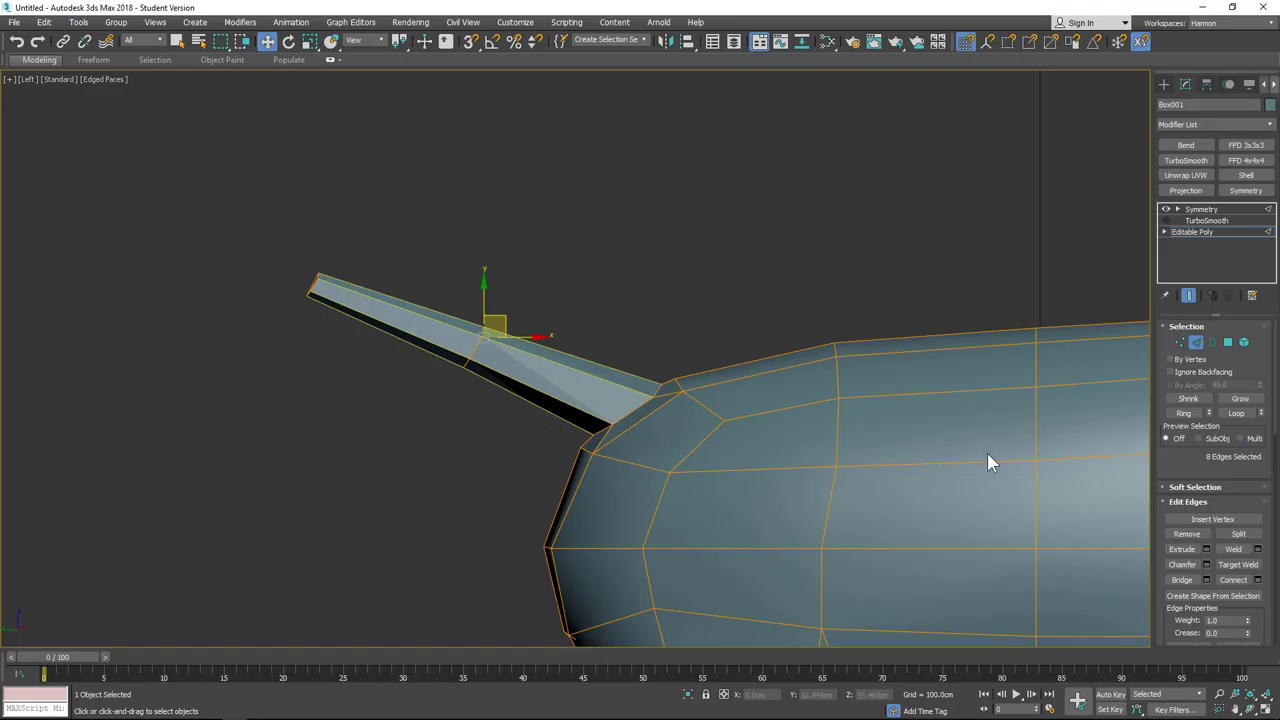
{"action": "left_click", "coordinate": [1257, 580]}
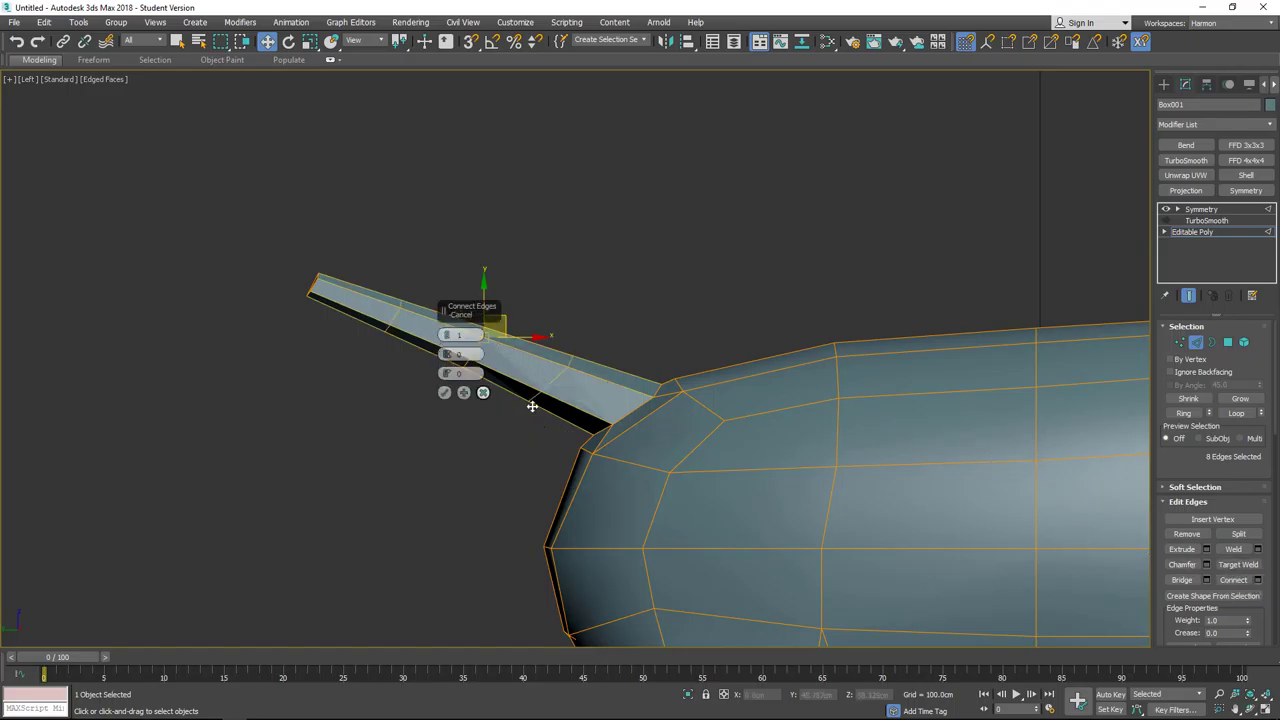
{"action": "left_click", "coordinate": [444, 392]}
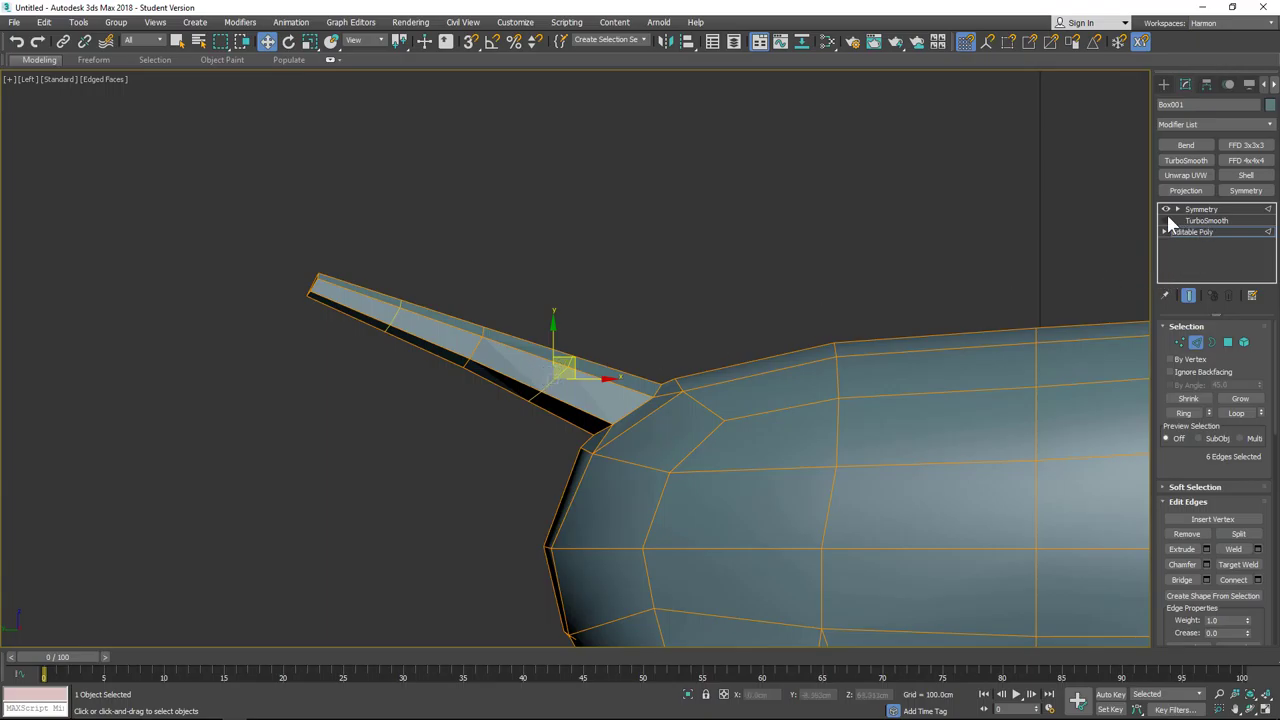
Step: Leave edge editing and enable TurboSmooth to check the smoothed tail and body from the rear side
{"action": "left_click", "coordinate": [1190, 232]}
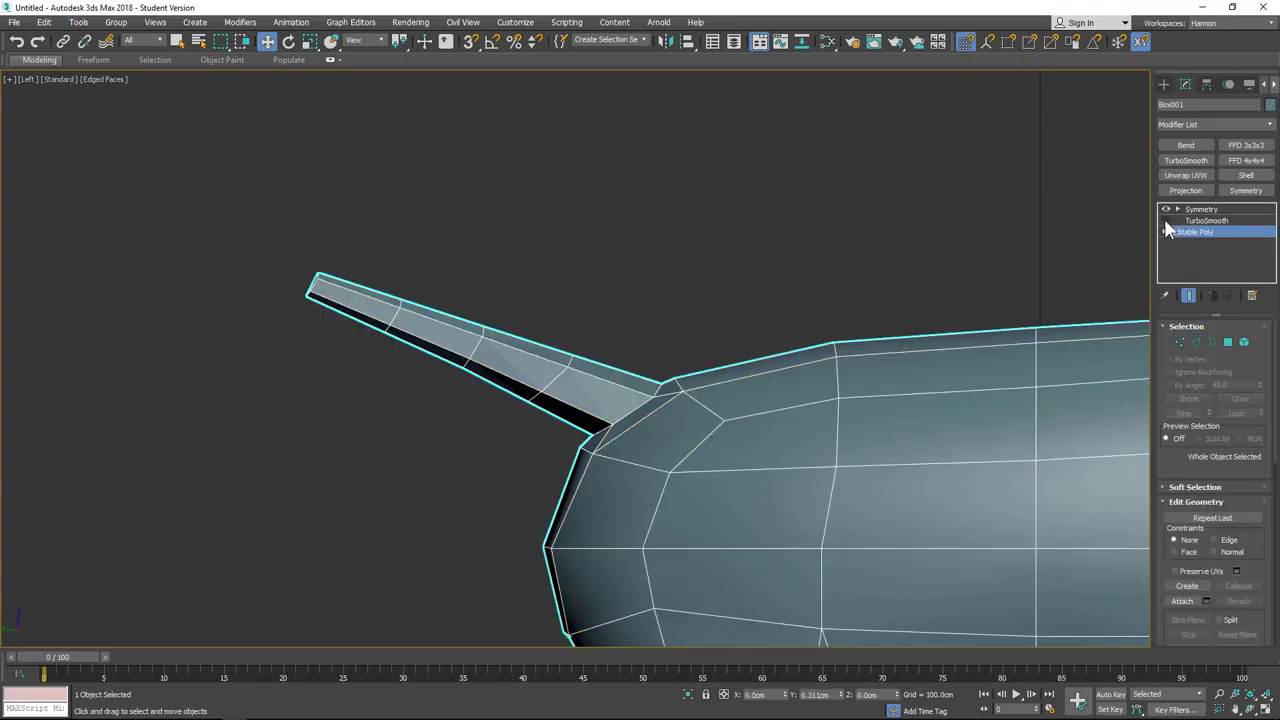
{"action": "left_click", "coordinate": [1165, 220]}
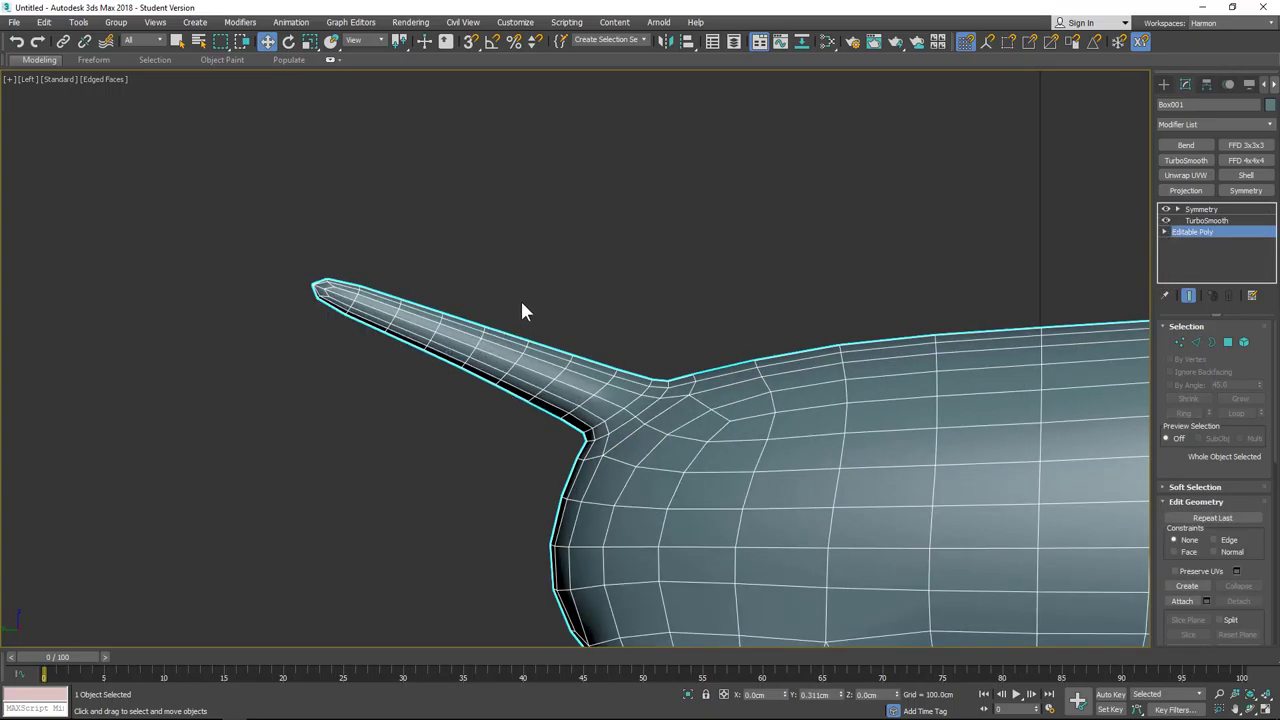
{"action": "middle_click_drag", "start_coordinate": [514, 303], "coordinate": [710, 392], "text": "alt"}
{"action": "scroll", "coordinate": [710, 392], "scroll_direction": "down", "scroll_amount": 3}
{"action": "scroll", "coordinate": [748, 400], "scroll_direction": "down", "scroll_amount": 4}
{"action": "middle_click_drag", "start_coordinate": [537, 321], "coordinate": [614, 343], "text": "alt"}
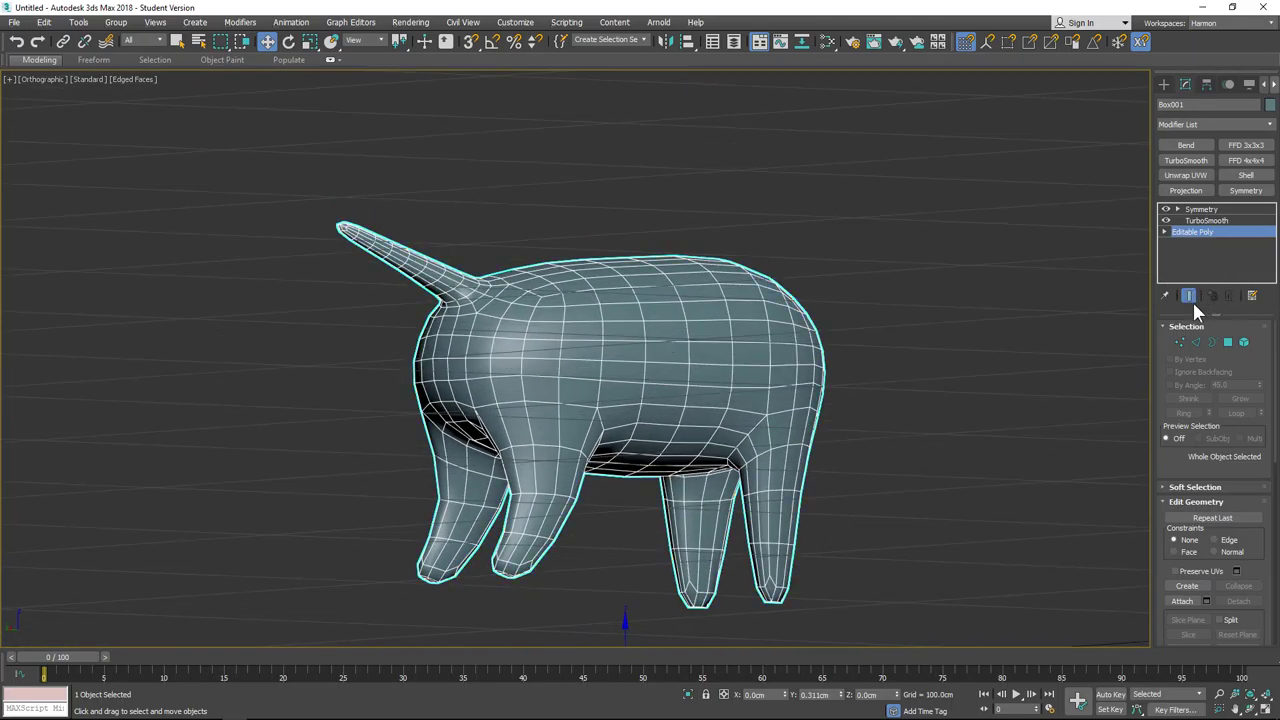
Step: Return to the Editable Poly's vertex level with the end result of the modifier stack displayed
{"action": "left_click", "coordinate": [1206, 221]}
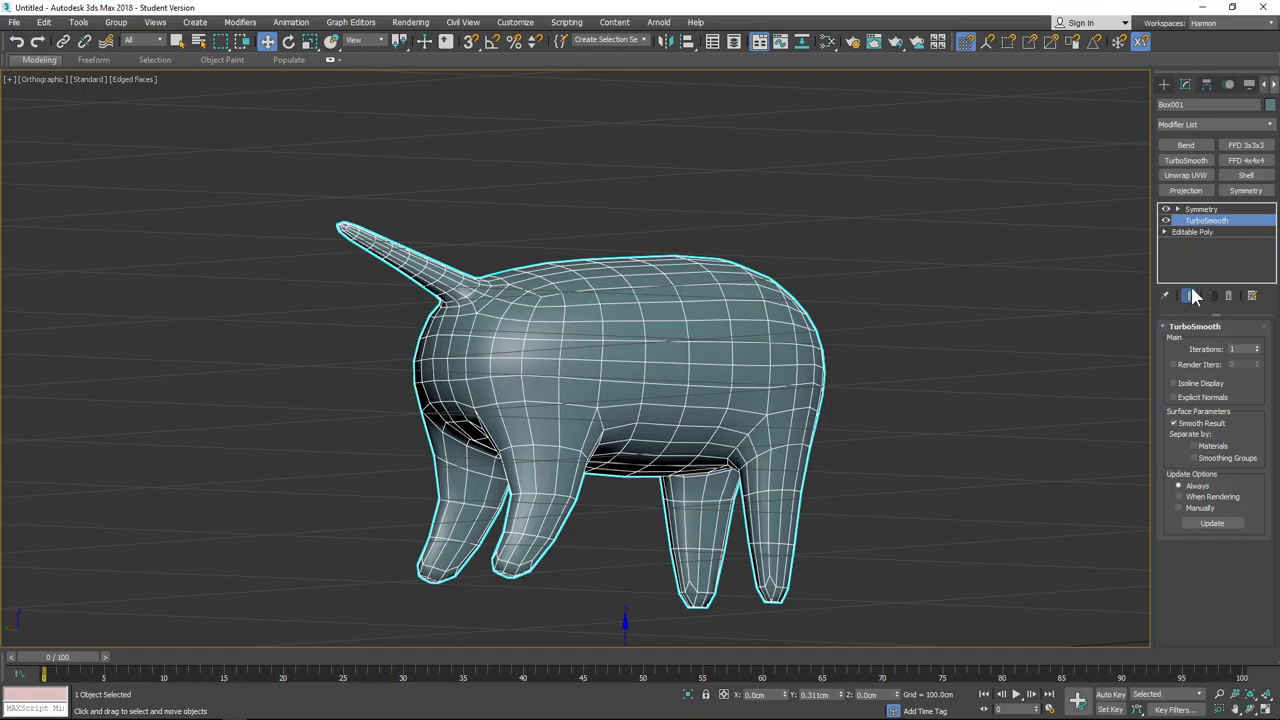
{"action": "left_click", "coordinate": [1195, 232]}
{"action": "left_click", "coordinate": [1210, 222]}
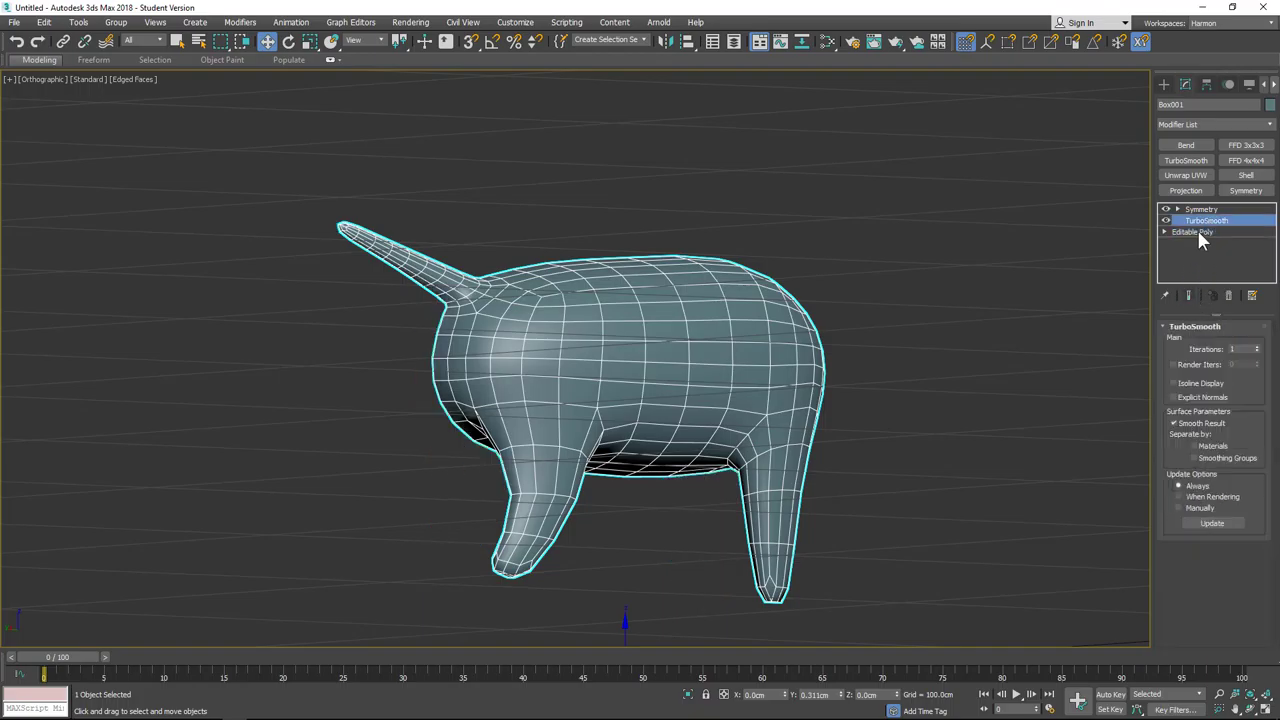
{"action": "left_click", "coordinate": [1196, 231]}
{"action": "left_click", "coordinate": [1190, 296]}
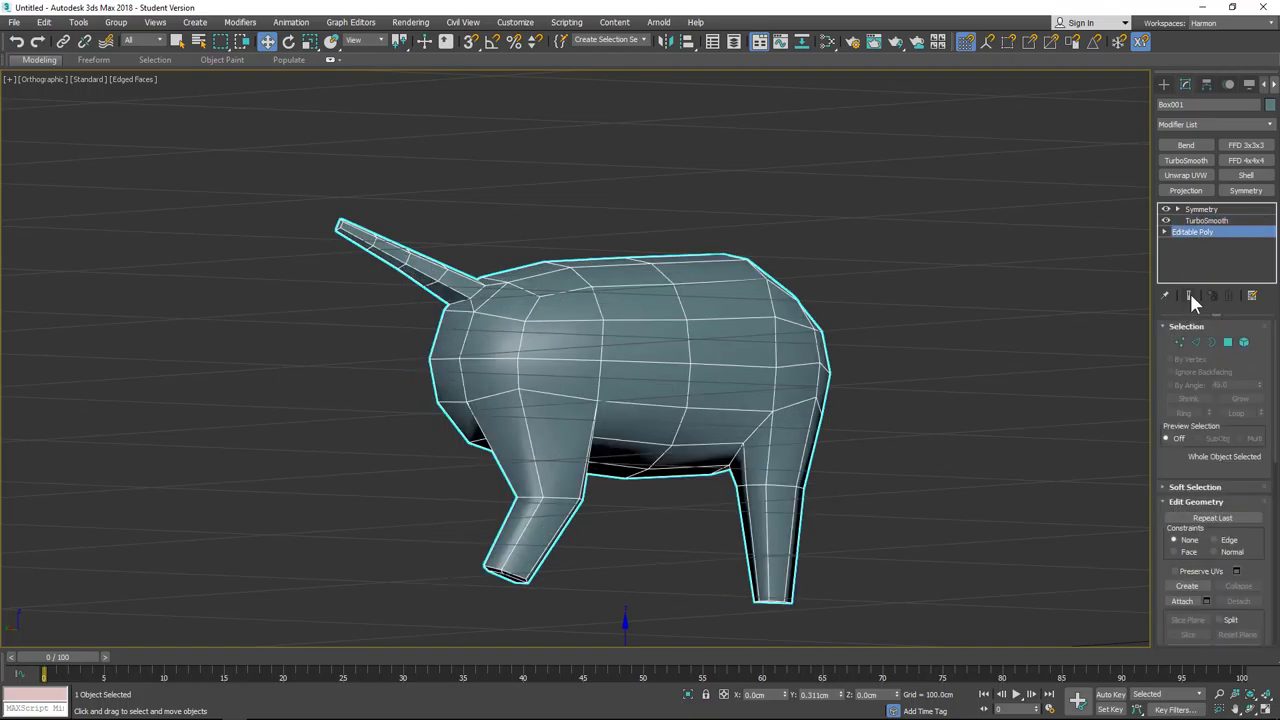
{"action": "left_click", "coordinate": [1190, 296]}
{"action": "left_click", "coordinate": [1179, 342]}
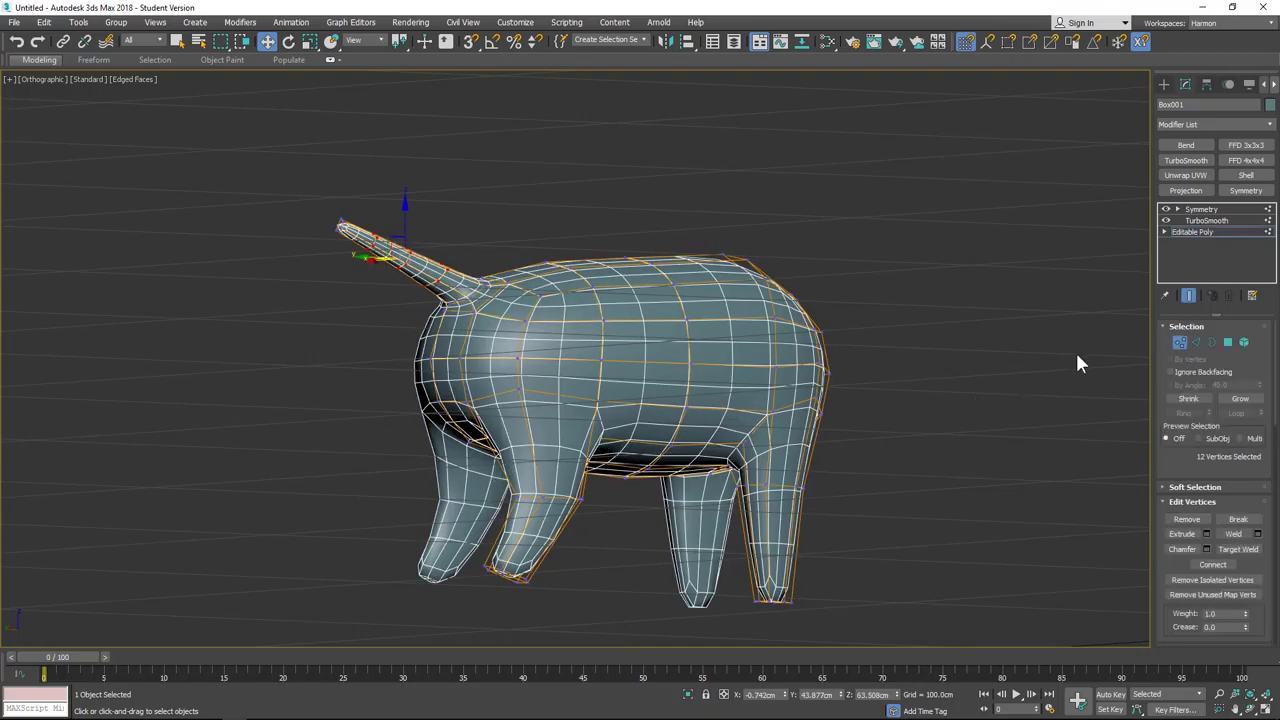
Step: Move the two centreline vertices on the rump below the tail forward along Y, into the body
{"action": "middle_click_drag", "start_coordinate": [593, 402], "coordinate": [639, 368]}
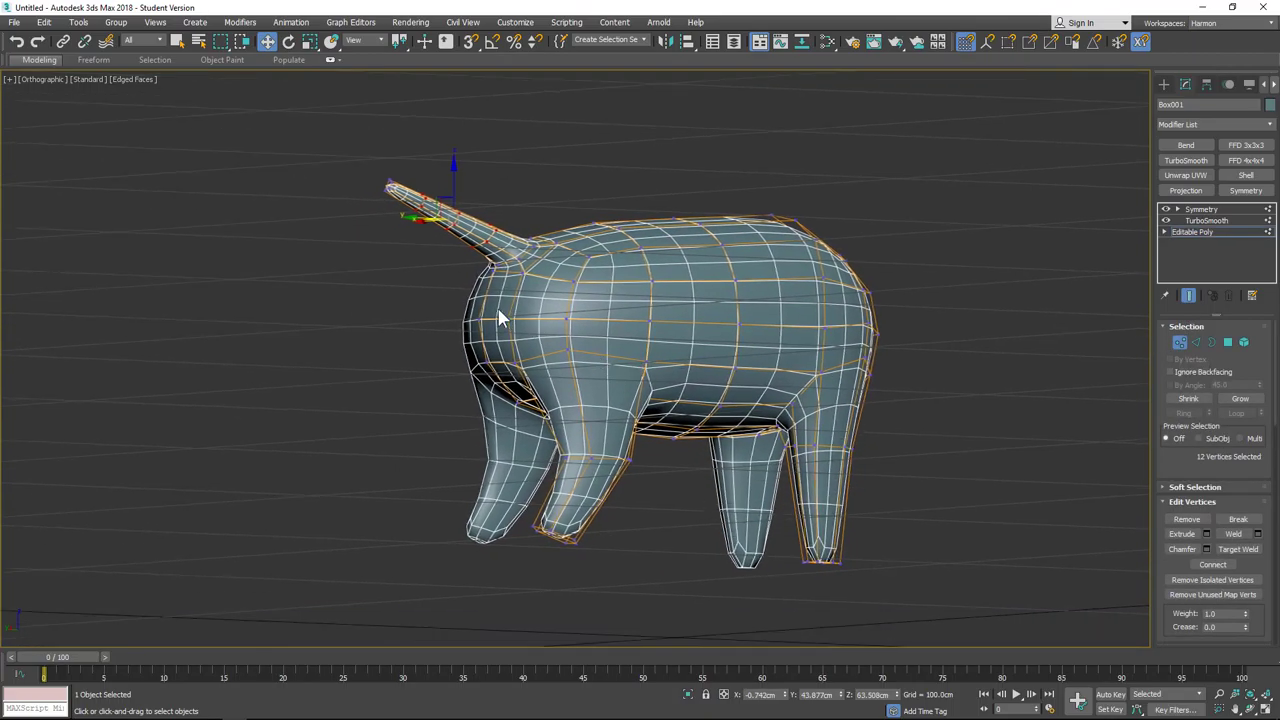
{"action": "scroll", "coordinate": [496, 320], "scroll_direction": "up", "scroll_amount": 5}
{"action": "left_click", "coordinate": [466, 449]}
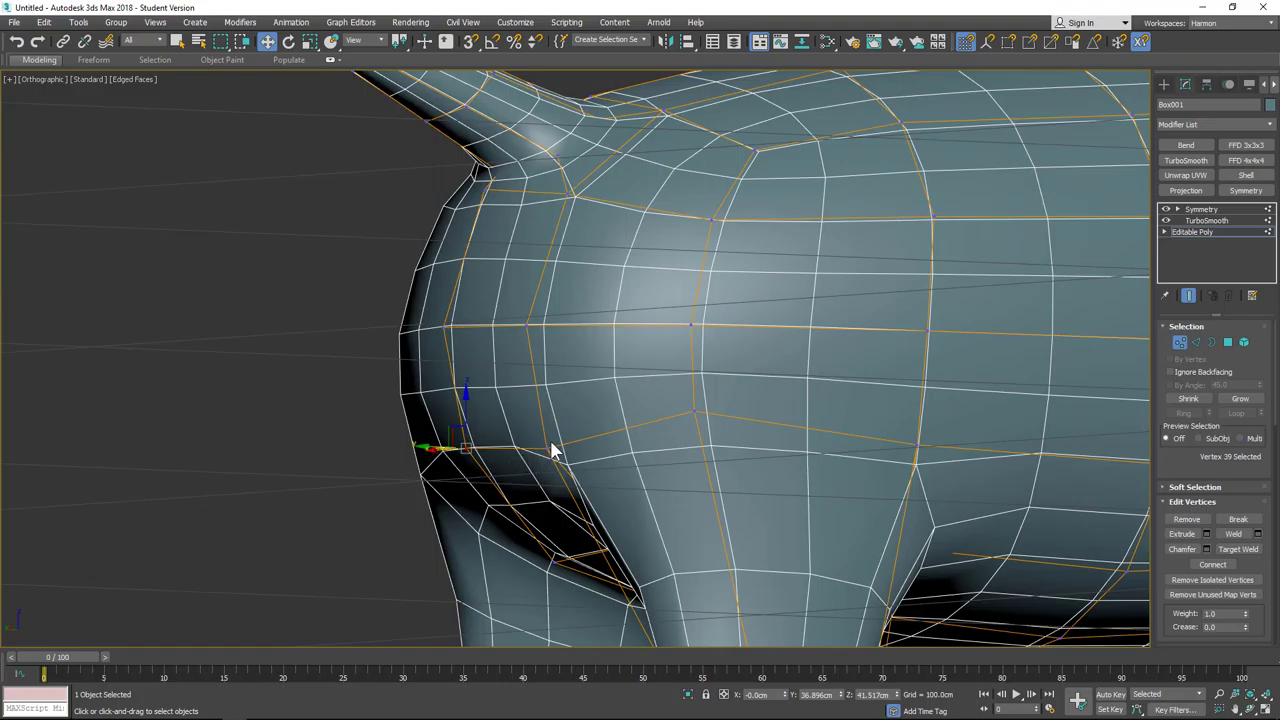
{"action": "middle_click_drag", "start_coordinate": [552, 446], "coordinate": [421, 474], "text": "alt"}
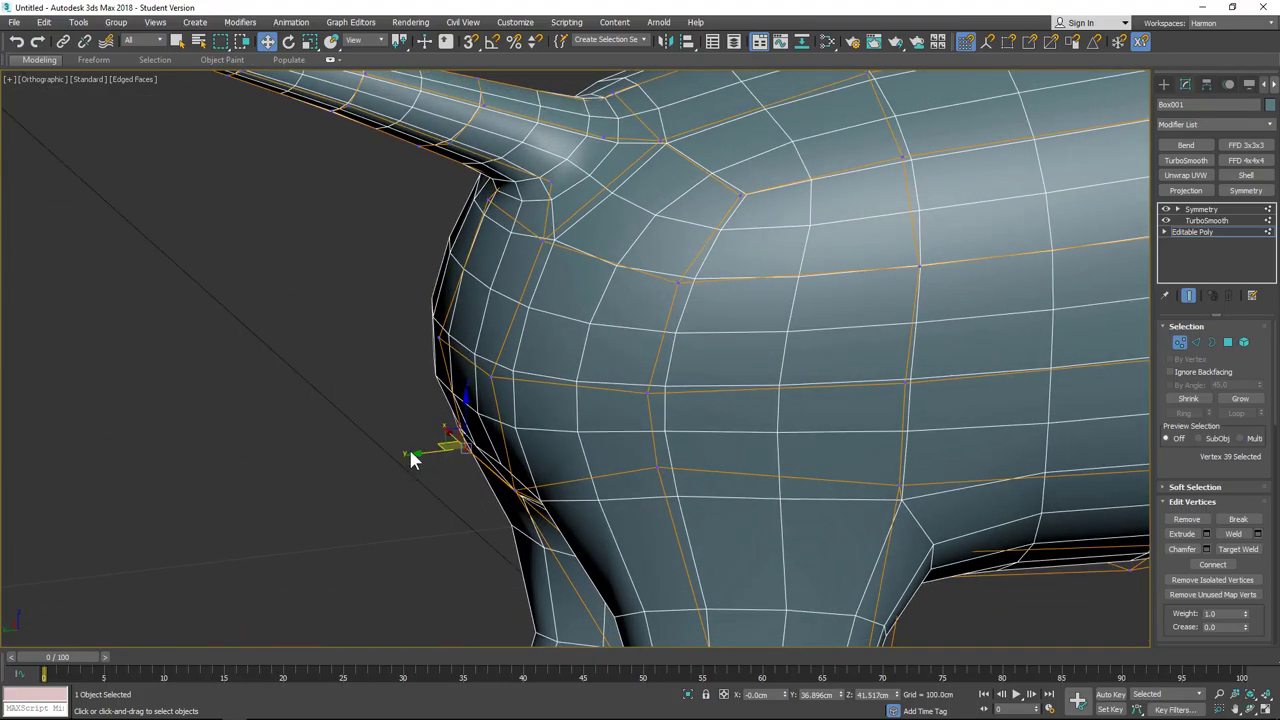
{"action": "left_click_drag", "start_coordinate": [410, 451], "coordinate": [451, 449]}
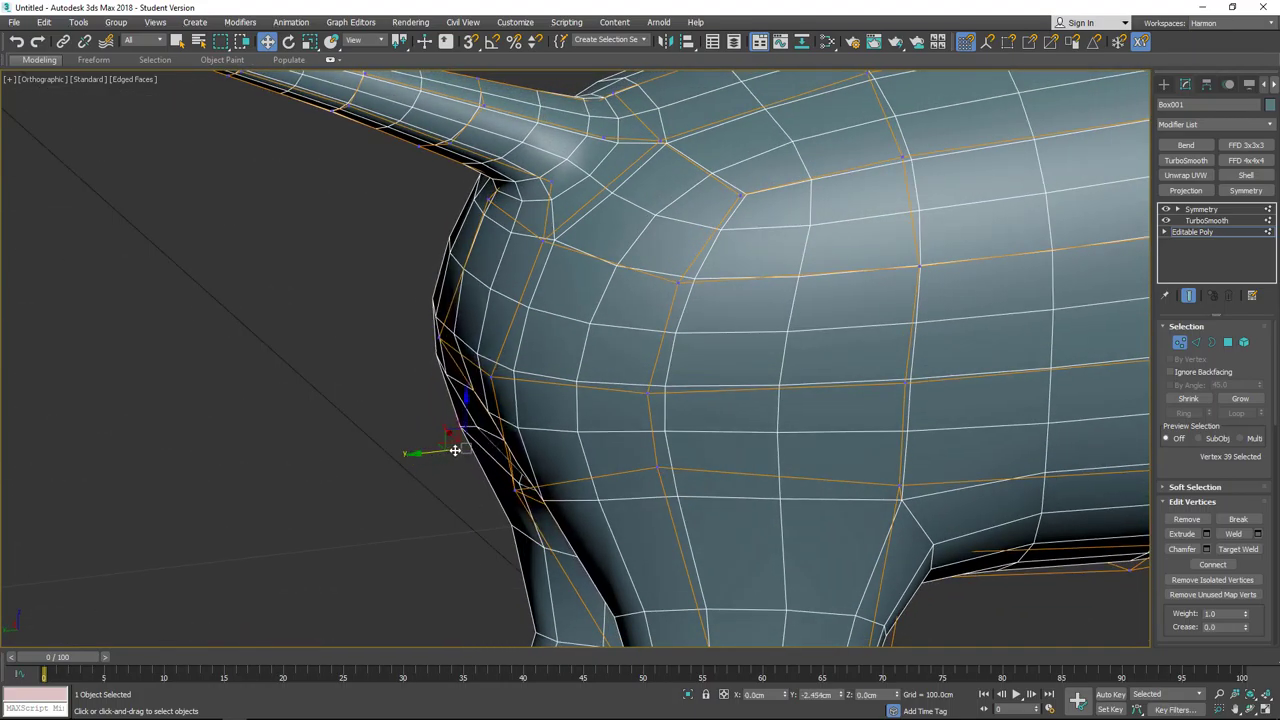
{"action": "left_click", "coordinate": [438, 340]}
{"action": "left_click_drag", "start_coordinate": [404, 345], "coordinate": [434, 345]}
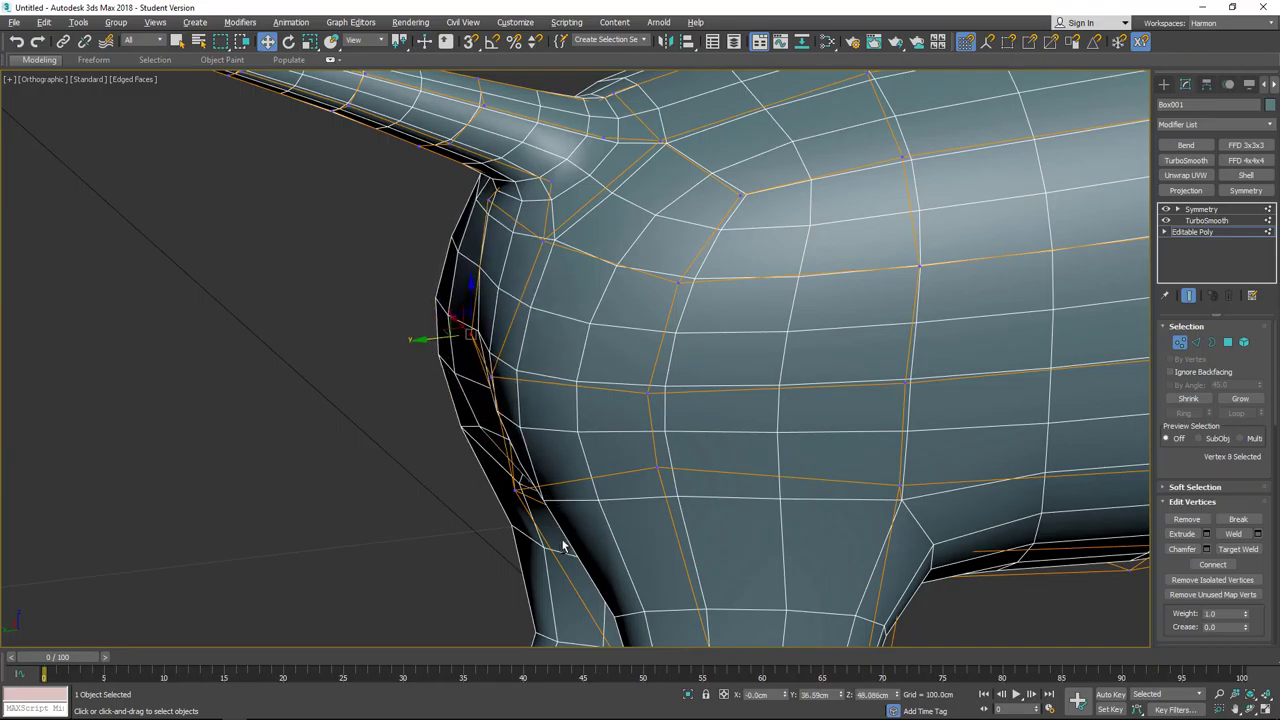
Step: Raise the centreline vertex between the hind legs about 2.5 cm and the belly vertex in front of them about 2 cm
{"action": "middle_click_drag", "start_coordinate": [562, 542], "coordinate": [586, 488], "text": "alt"}
{"action": "left_click", "coordinate": [553, 574]}
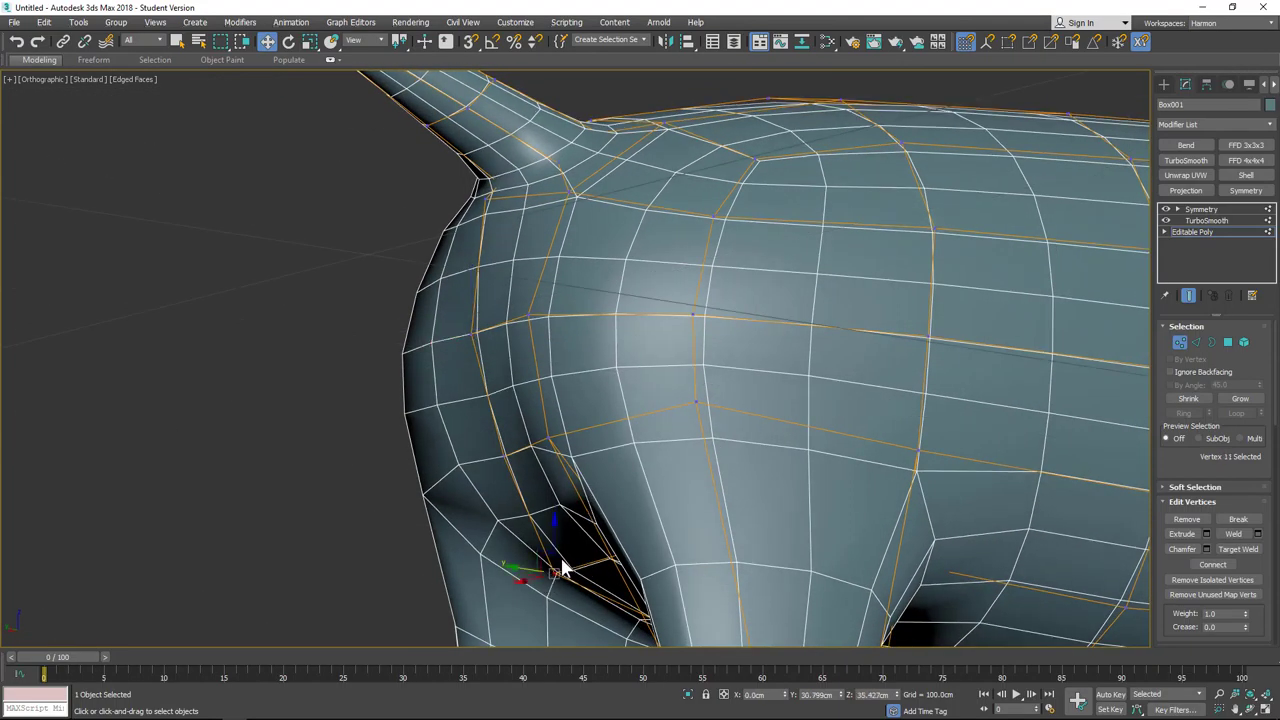
{"action": "left_click_drag", "start_coordinate": [556, 517], "coordinate": [597, 538]}
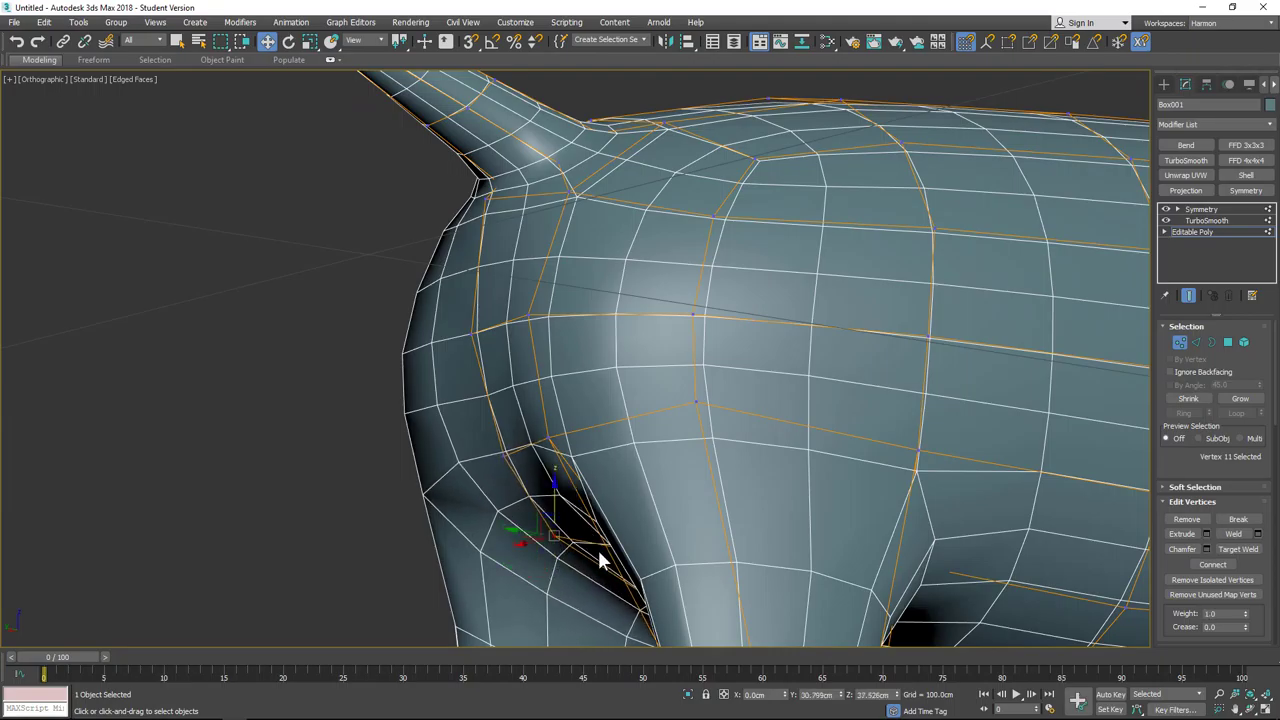
{"action": "middle_click_drag", "start_coordinate": [597, 538], "coordinate": [500, 380], "text": "alt"}
{"action": "left_click", "coordinate": [512, 343]}
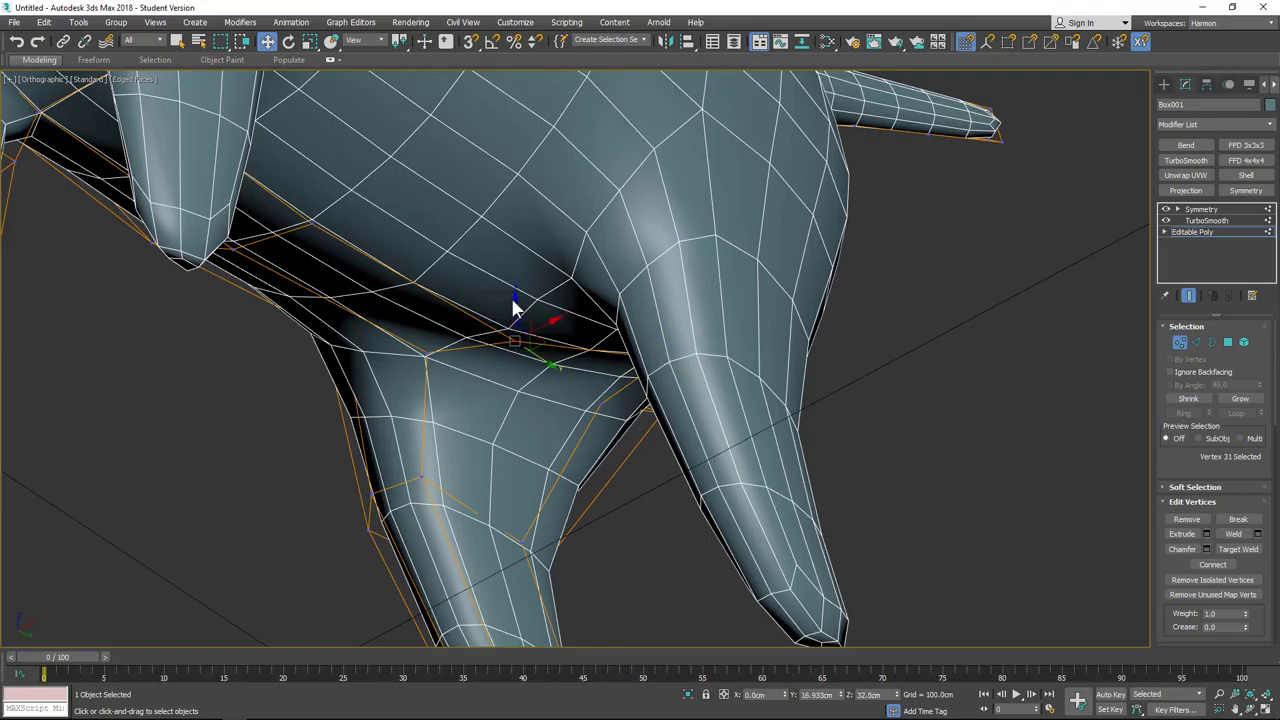
{"action": "left_click_drag", "start_coordinate": [514, 289], "coordinate": [514, 270]}
{"action": "scroll", "coordinate": [514, 270], "scroll_direction": "down", "scroll_amount": 3}
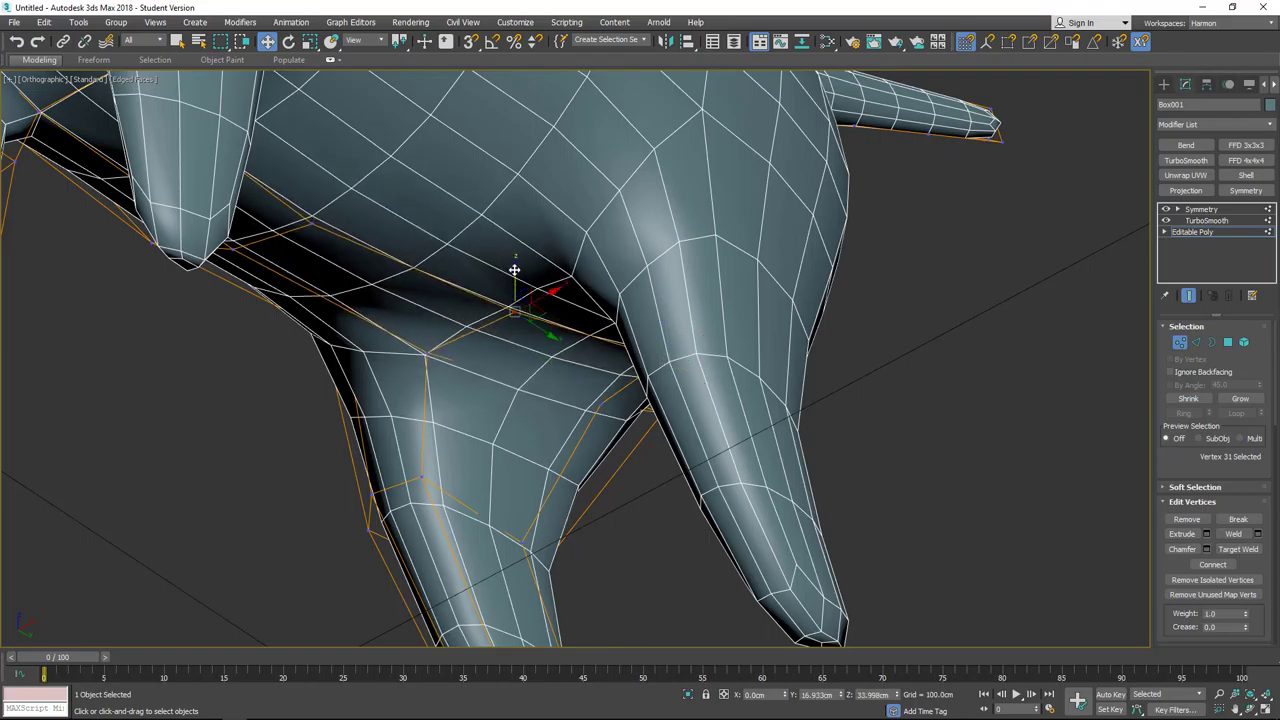
Step: In the top view, move the five side vertices at mid-body and the side vertices of the row behind them inward along X
{"action": "middle_click_drag", "start_coordinate": [514, 270], "coordinate": [334, 365], "text": "alt"}
{"action": "scroll", "coordinate": [445, 282], "scroll_direction": "down", "scroll_amount": 3}
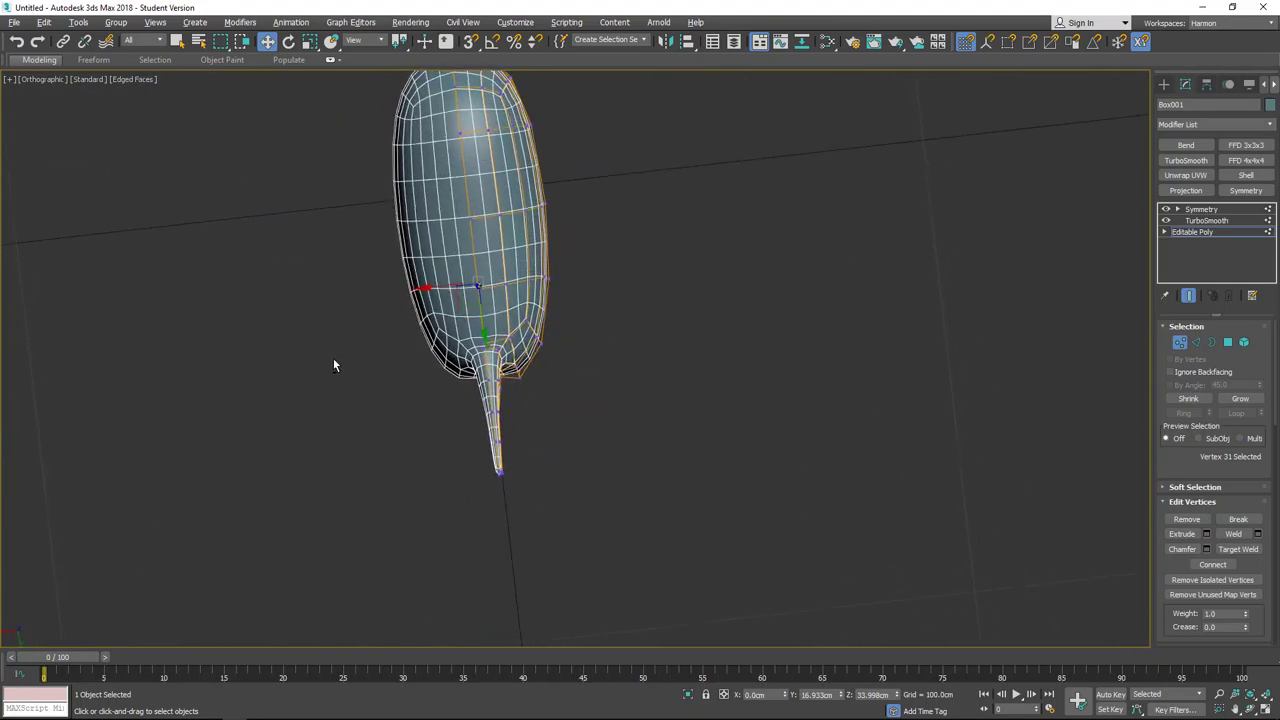
{"action": "key", "text": "t"}
{"action": "scroll", "coordinate": [706, 438], "scroll_direction": "down", "scroll_amount": 4}
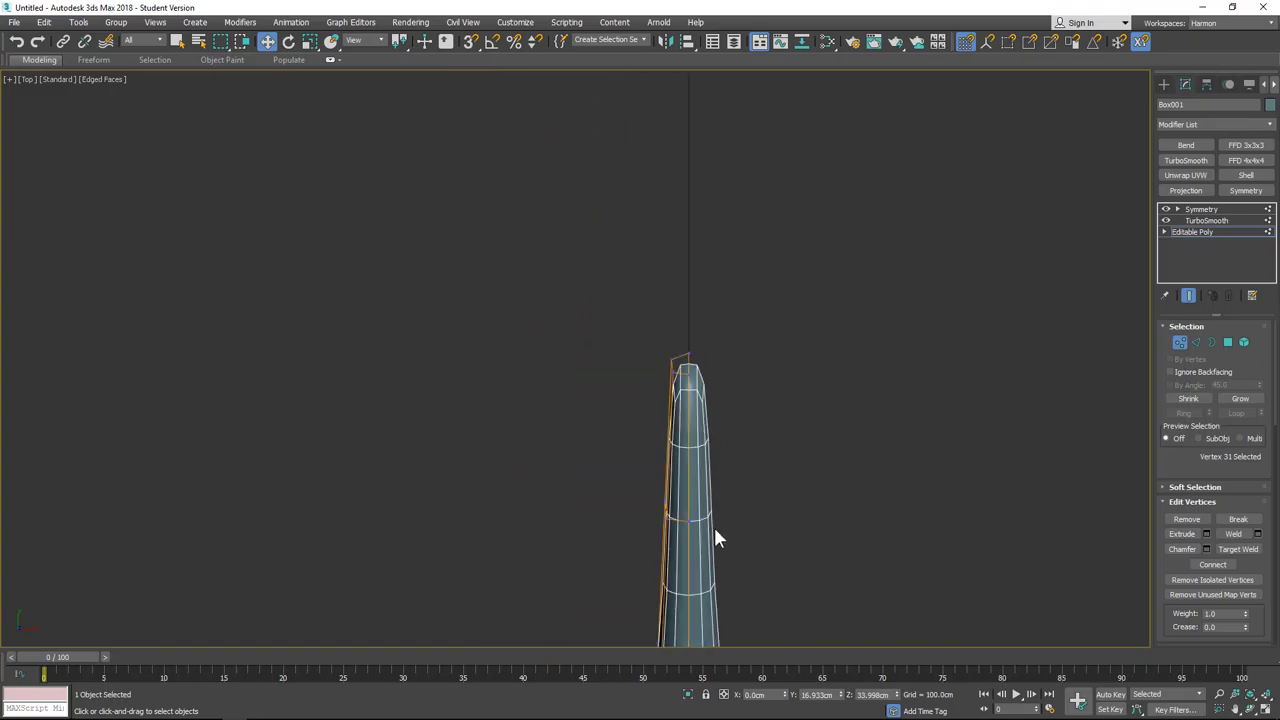
{"action": "middle_click_drag", "start_coordinate": [710, 538], "coordinate": [617, 67]}
{"action": "scroll", "coordinate": [557, 473], "scroll_direction": "down", "scroll_amount": 8}
{"action": "scroll", "coordinate": [523, 200], "scroll_direction": "up", "scroll_amount": 6}
{"action": "middle_click_drag", "start_coordinate": [564, 485], "coordinate": [511, 294]}
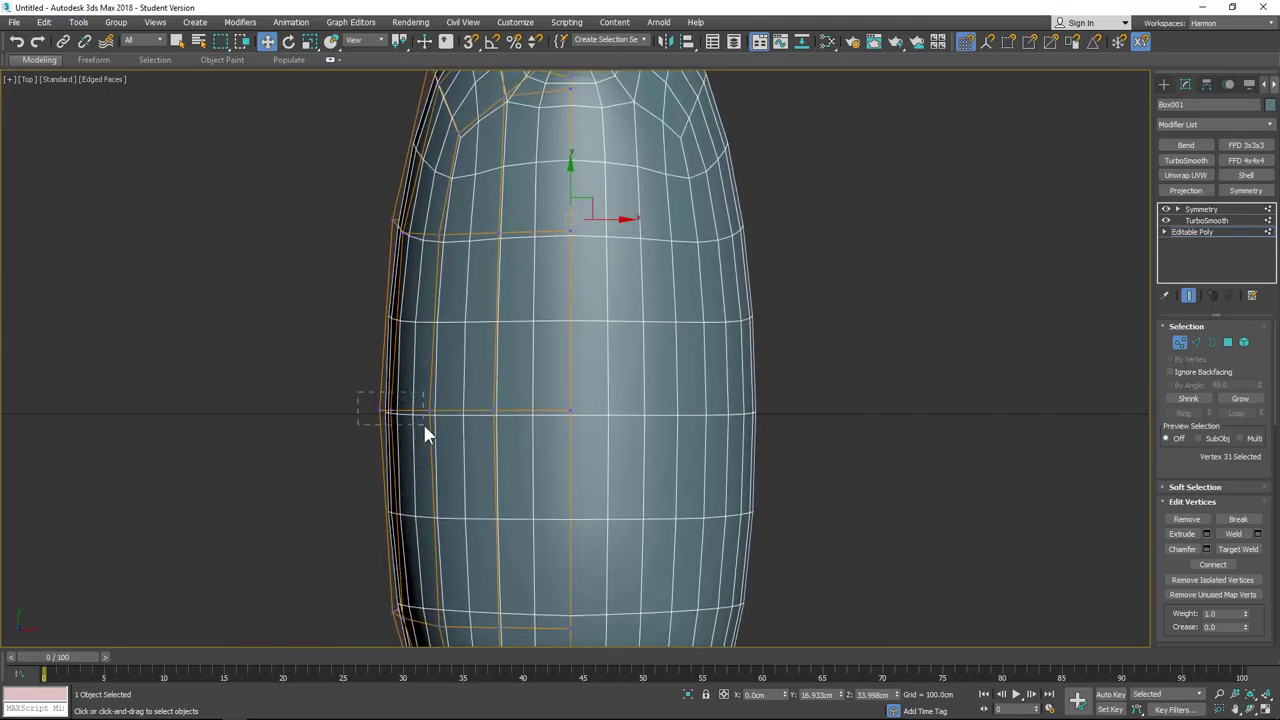
{"action": "left_click_drag", "start_coordinate": [424, 426], "coordinate": [474, 411]}
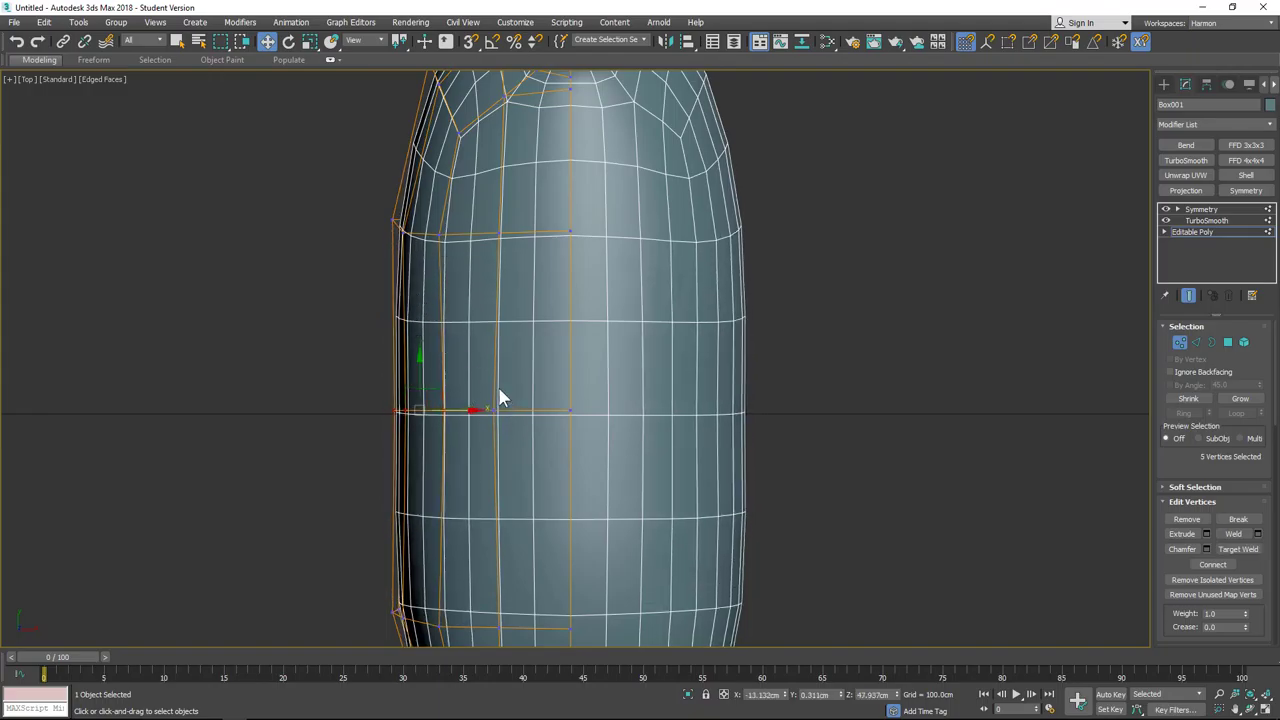
{"action": "left_click_drag", "start_coordinate": [418, 253], "coordinate": [477, 237]}
{"action": "left_click", "coordinate": [440, 234]}
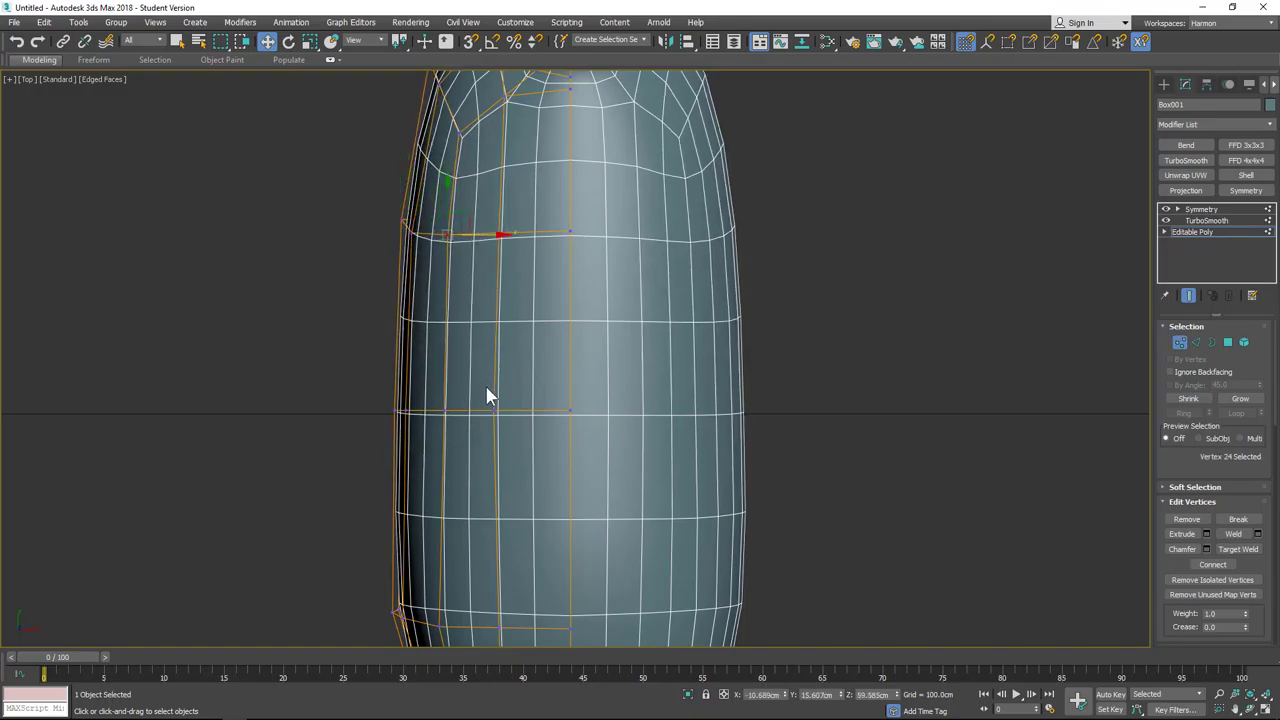
Step: Raise the two side vertices at the top of the hind leg along Z, the front one more than the rear one
{"action": "middle_click_drag", "start_coordinate": [403, 470], "coordinate": [537, 347], "text": "alt"}
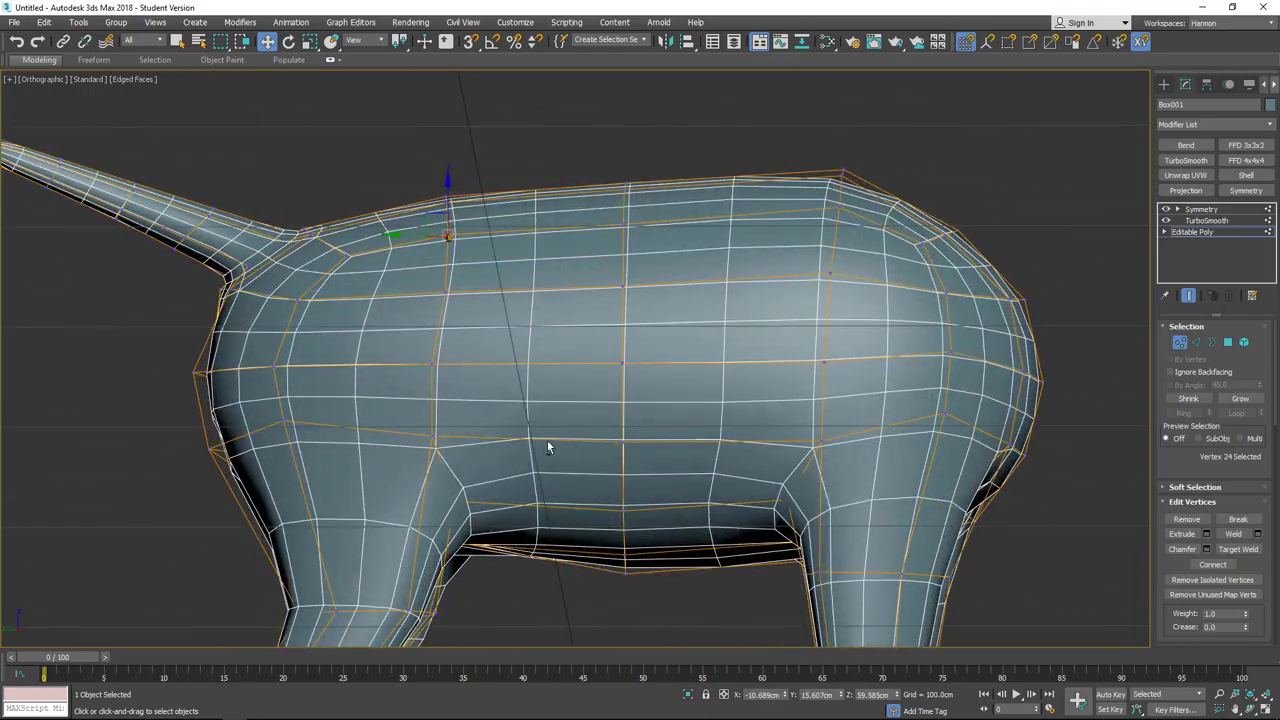
{"action": "left_click", "coordinate": [432, 437]}
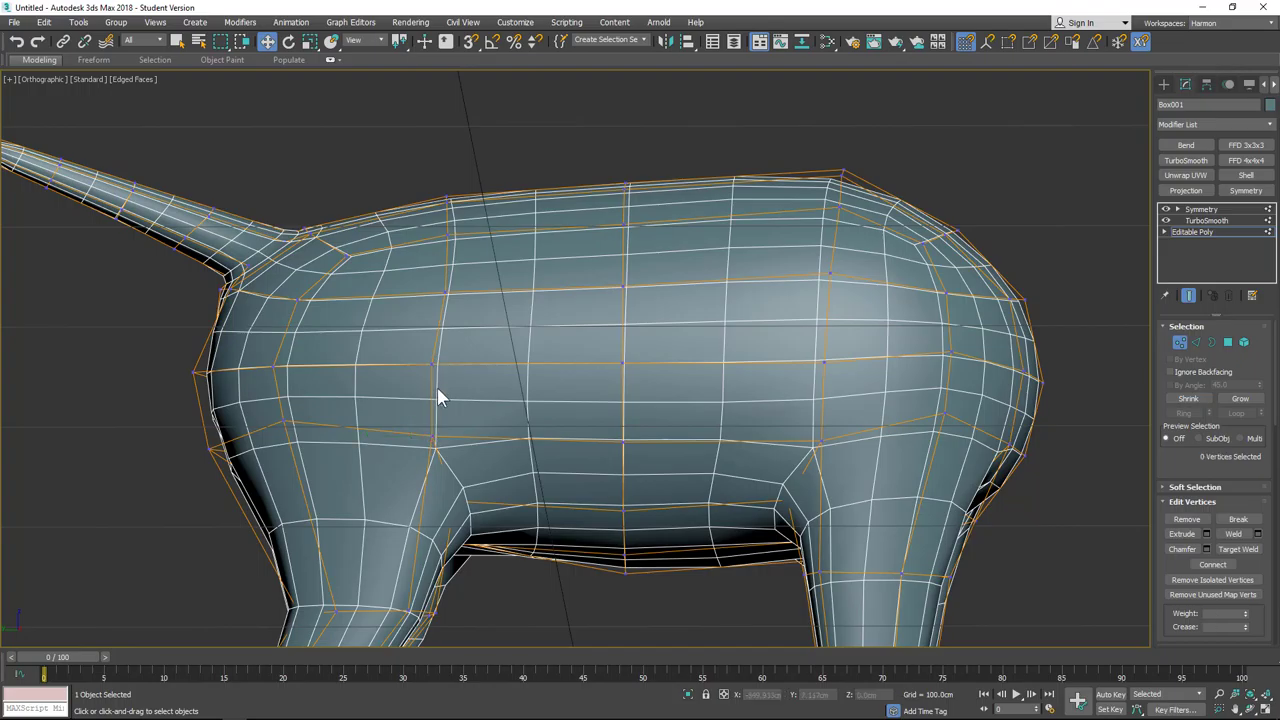
{"action": "left_click_drag", "start_coordinate": [431, 385], "coordinate": [431, 358]}
{"action": "left_click", "coordinate": [284, 422]}
{"action": "left_click_drag", "start_coordinate": [286, 382], "coordinate": [285, 368]}
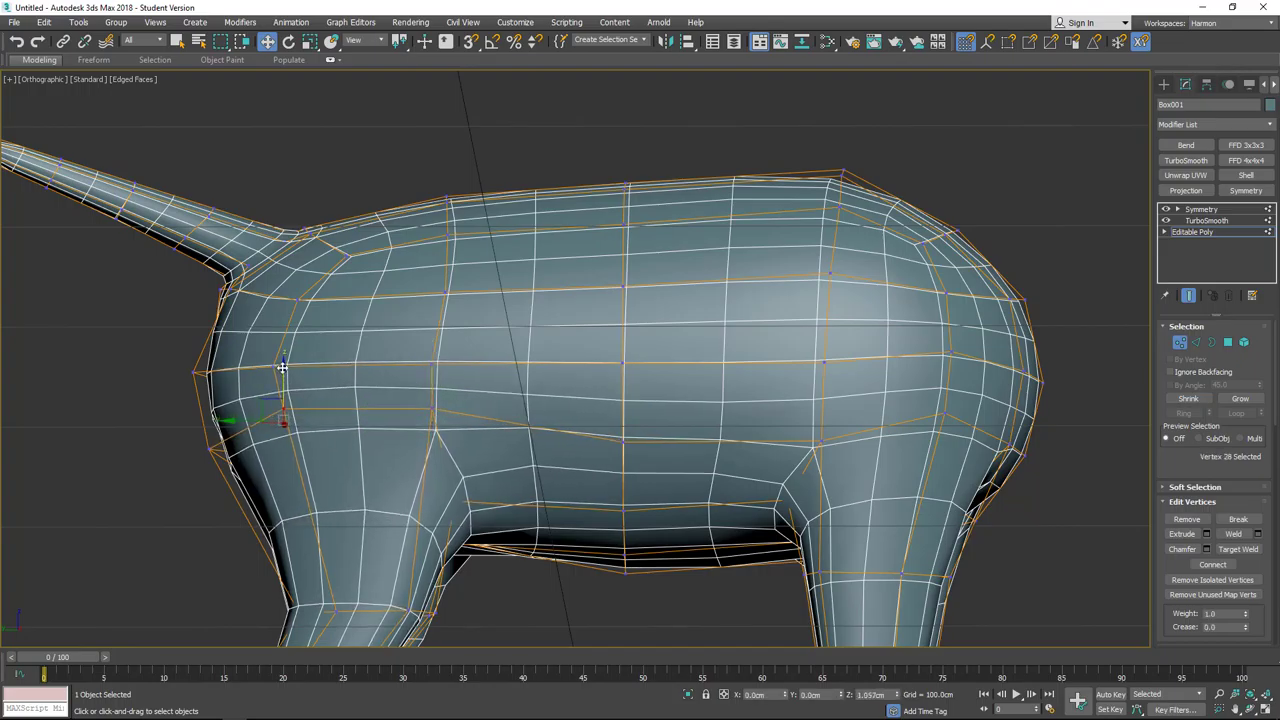
Step: Raise the two hip vertices in the row above the hind-leg top along Z to even out the edge spacing
{"action": "left_click", "coordinate": [431, 364]}
{"action": "left_click_drag", "start_coordinate": [431, 320], "coordinate": [431, 289]}
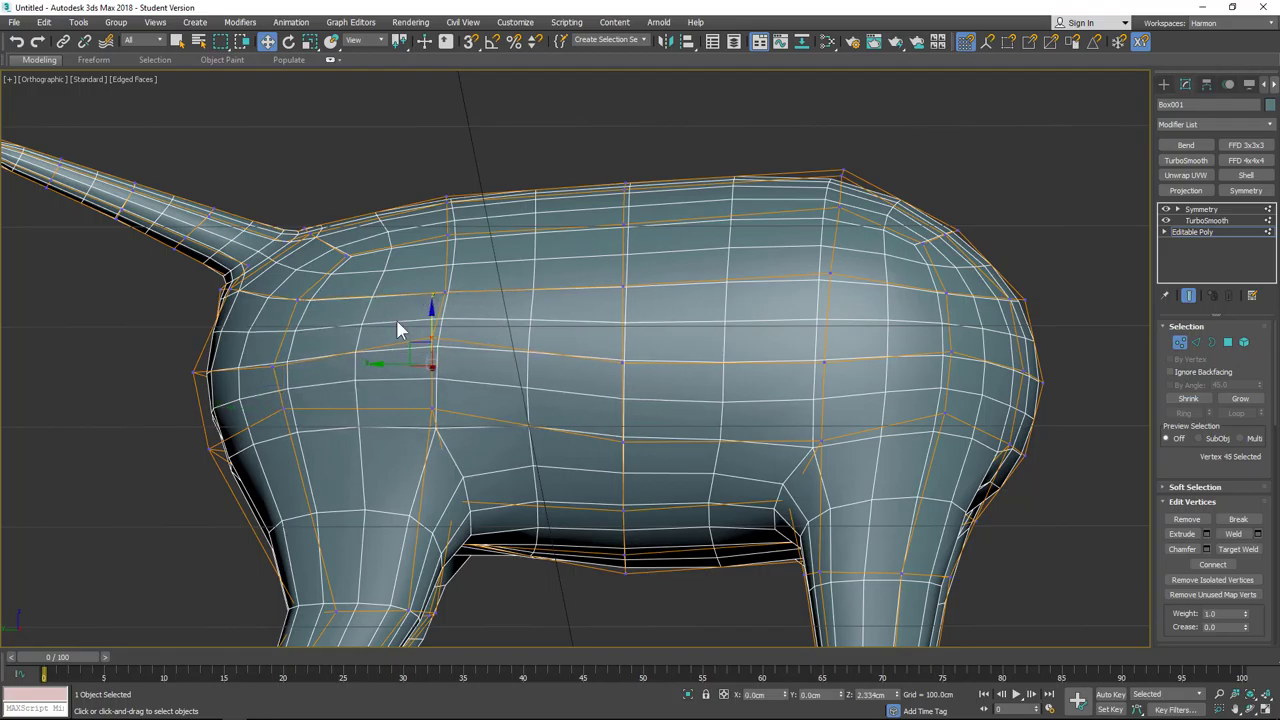
{"action": "left_click", "coordinate": [273, 365]}
{"action": "left_click_drag", "start_coordinate": [273, 345], "coordinate": [273, 330]}
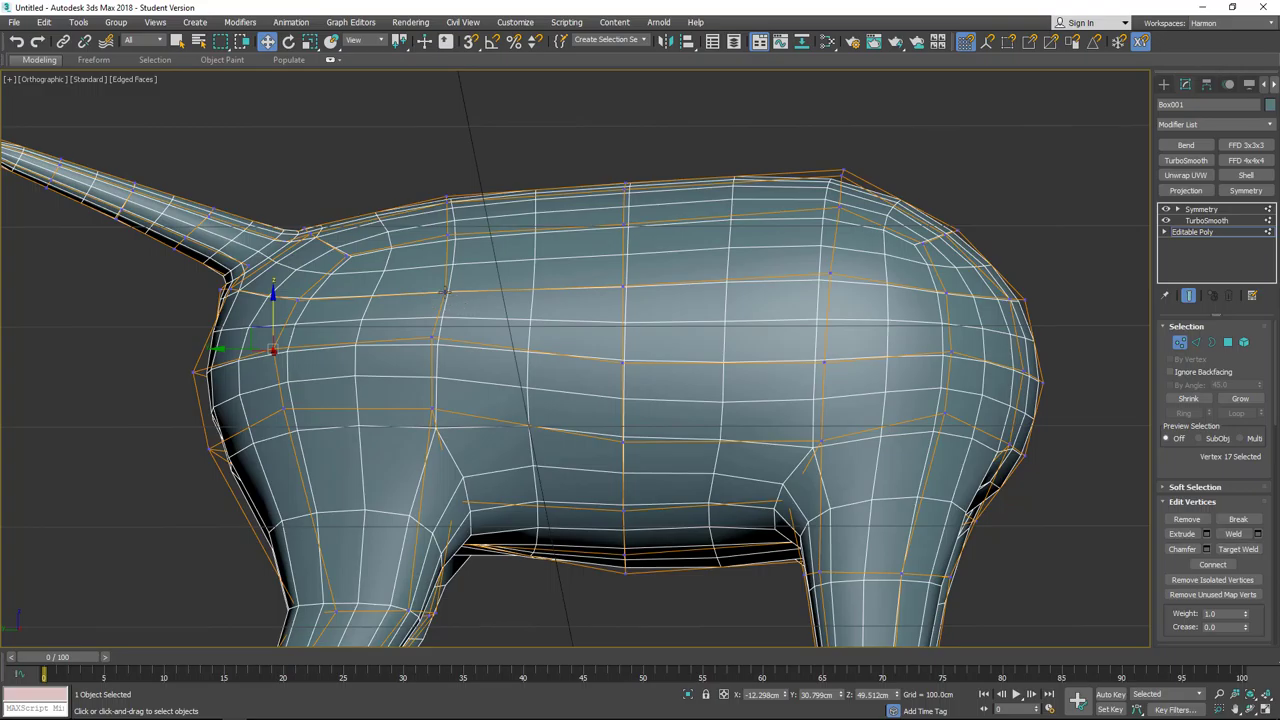
Step: In the left view, shift the two upper vertices of the hip's vertical edge loop slightly up and toward the tail
{"action": "left_click", "coordinate": [445, 291]}
{"action": "key", "text": "l"}
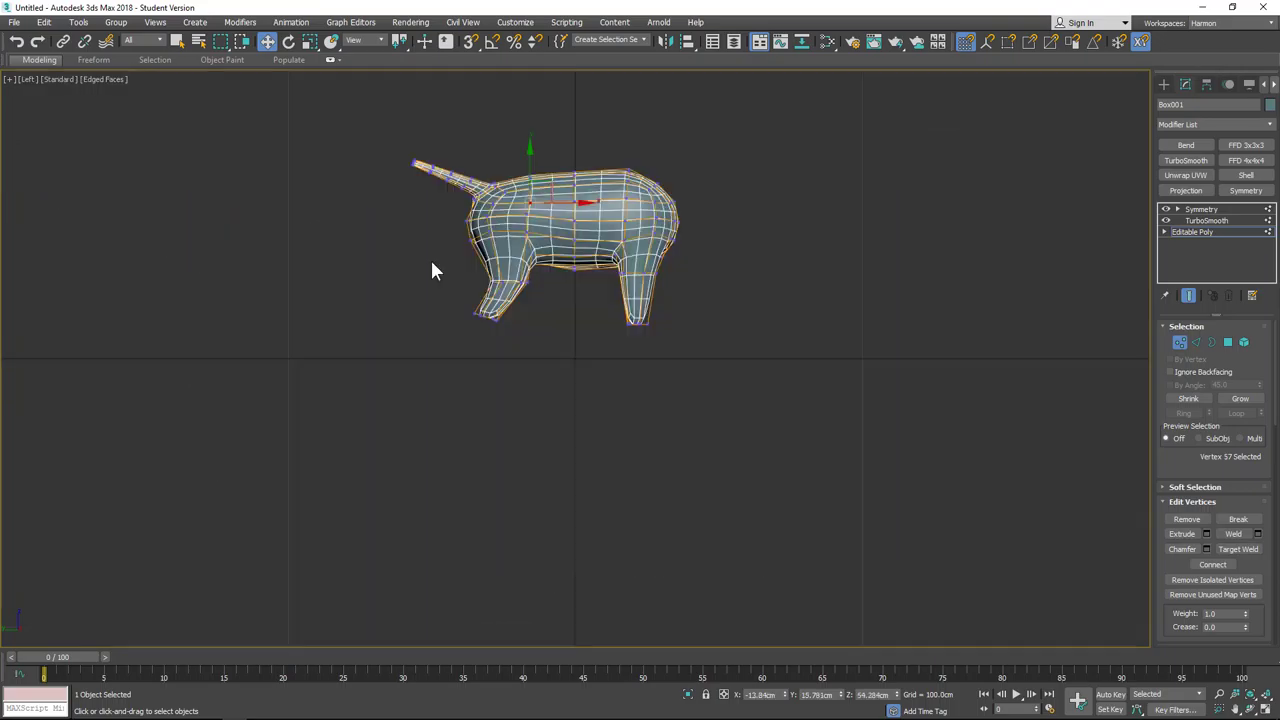
{"action": "middle_click_drag", "start_coordinate": [529, 233], "coordinate": [519, 370]}
{"action": "scroll", "coordinate": [536, 360], "scroll_direction": "up", "scroll_amount": 6}
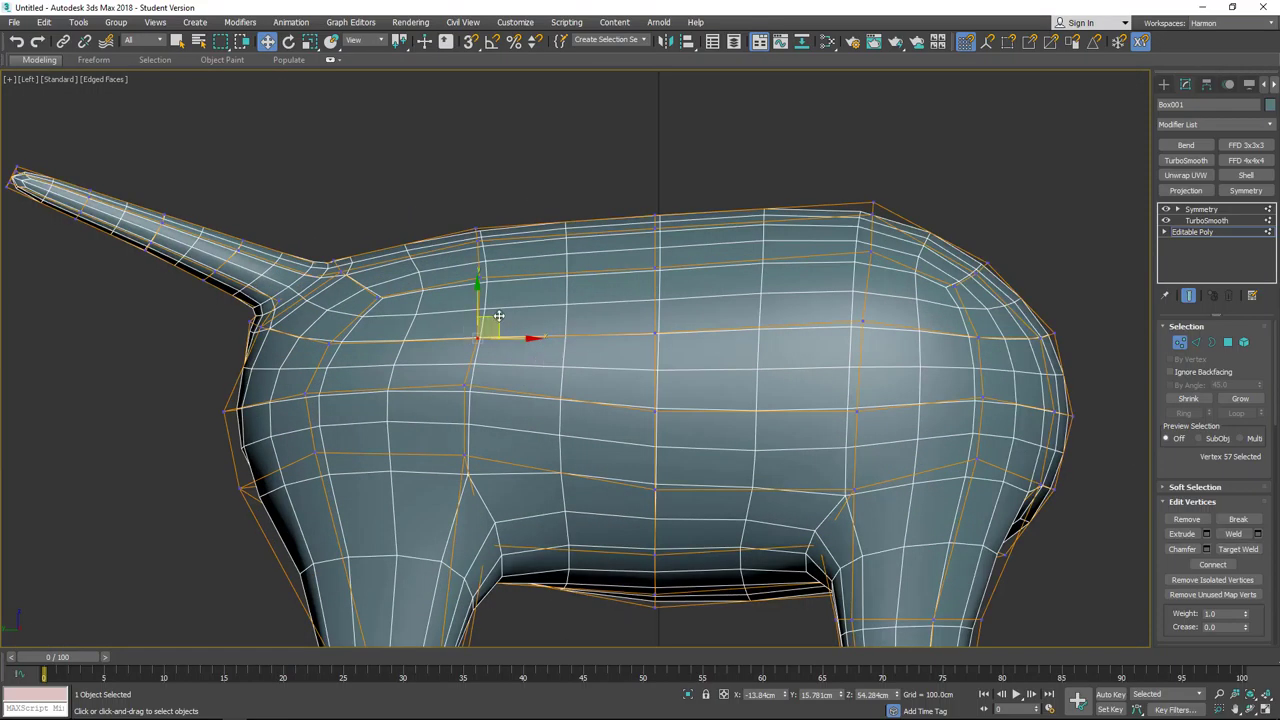
{"action": "left_click_drag", "start_coordinate": [488, 330], "coordinate": [482, 314]}
{"action": "left_click", "coordinate": [480, 276]}
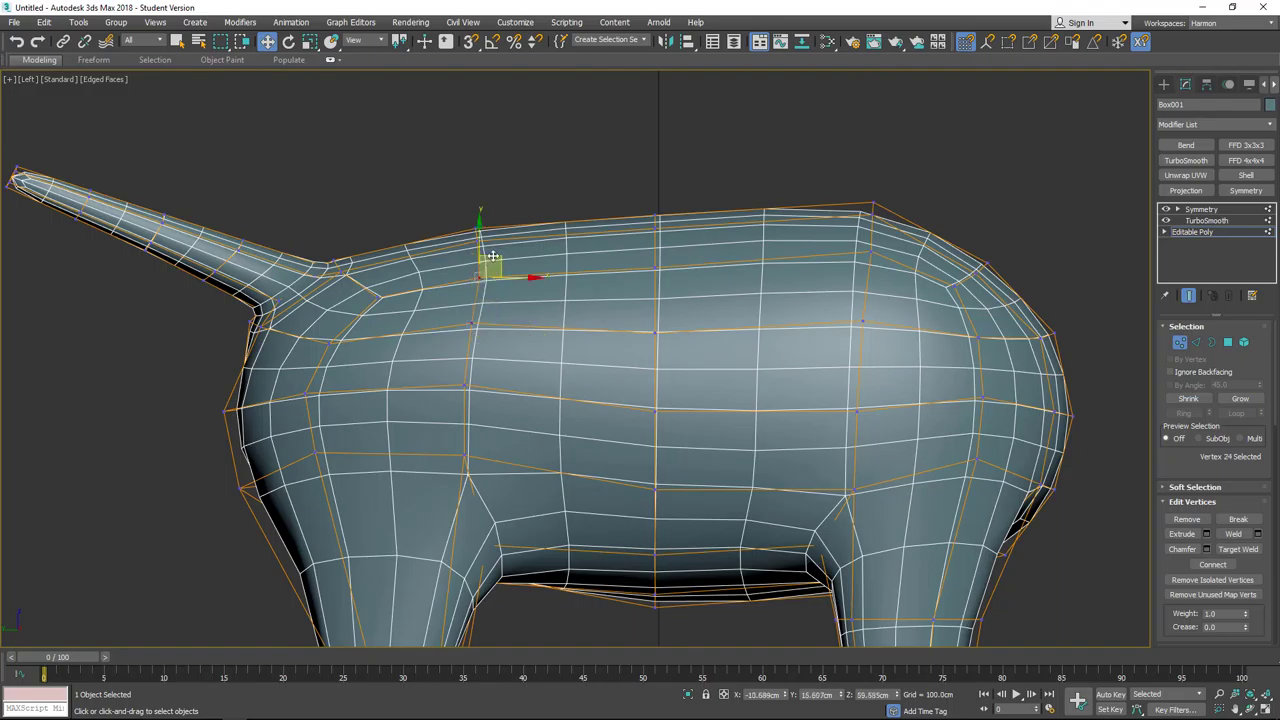
{"action": "left_click_drag", "start_coordinate": [494, 250], "coordinate": [492, 242]}
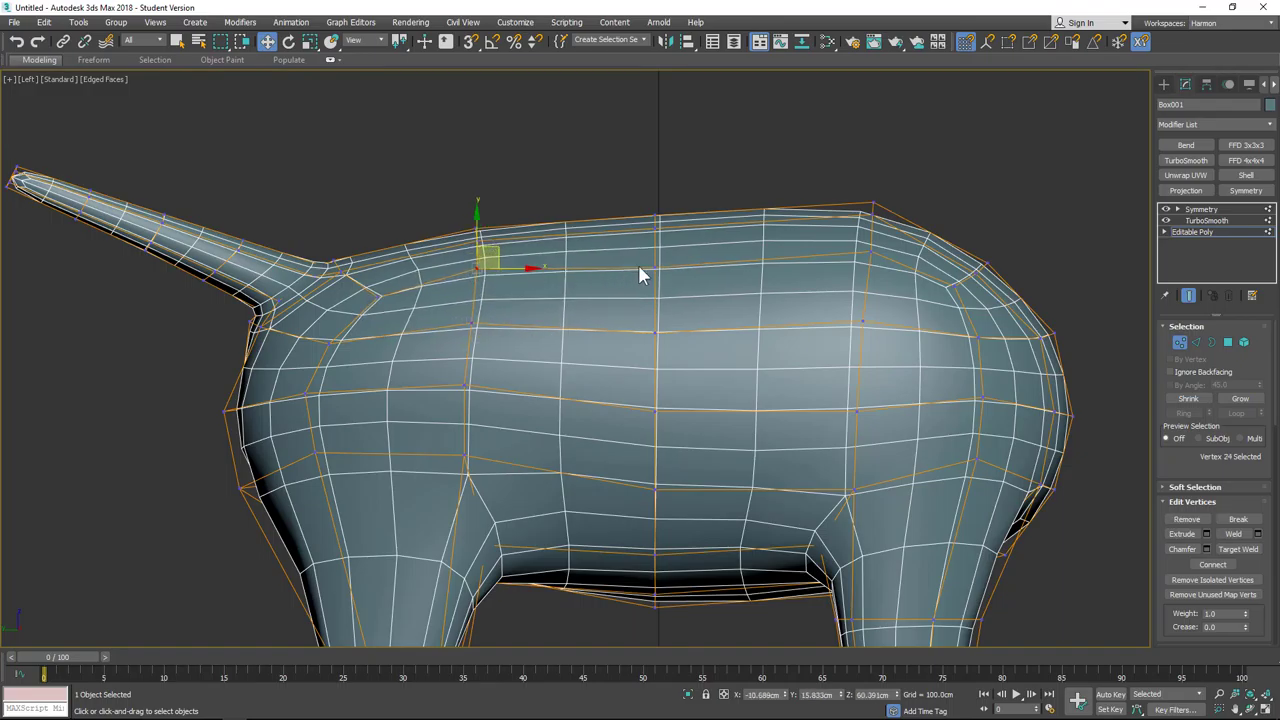
Step: In the left view, raise the five lower vertices of the mid-body loop and slightly raise the single side vertex higher in that loop
{"action": "middle_click_drag", "start_coordinate": [677, 432], "coordinate": [621, 327]}
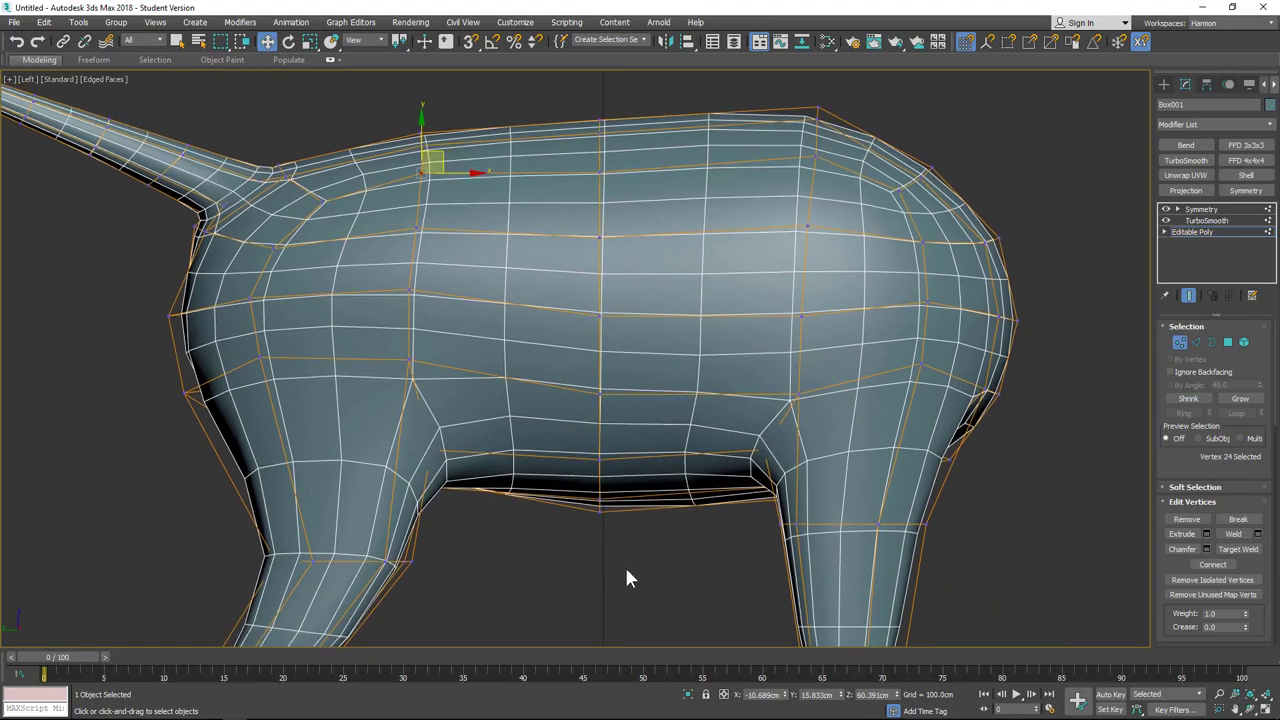
{"action": "left_click_drag", "start_coordinate": [511, 279], "coordinate": [511, 276]}
{"action": "left_click_drag", "start_coordinate": [600, 383], "coordinate": [599, 369]}
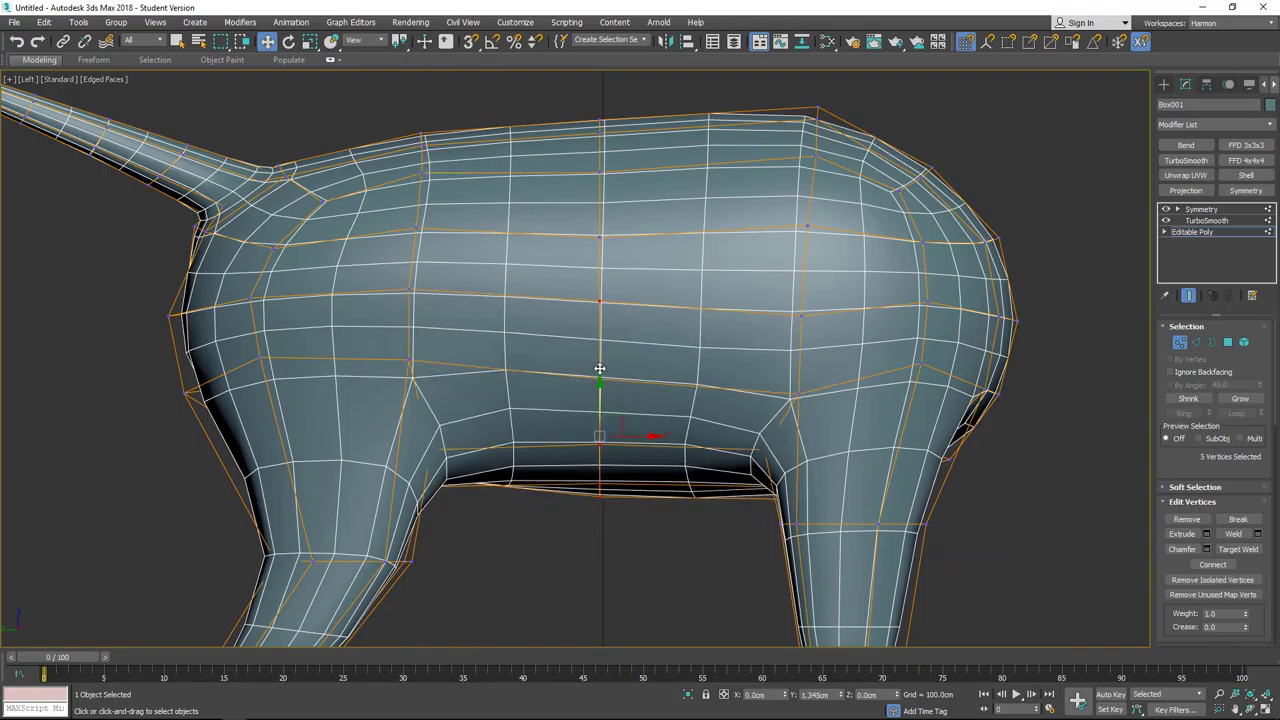
{"action": "left_click", "coordinate": [597, 232]}
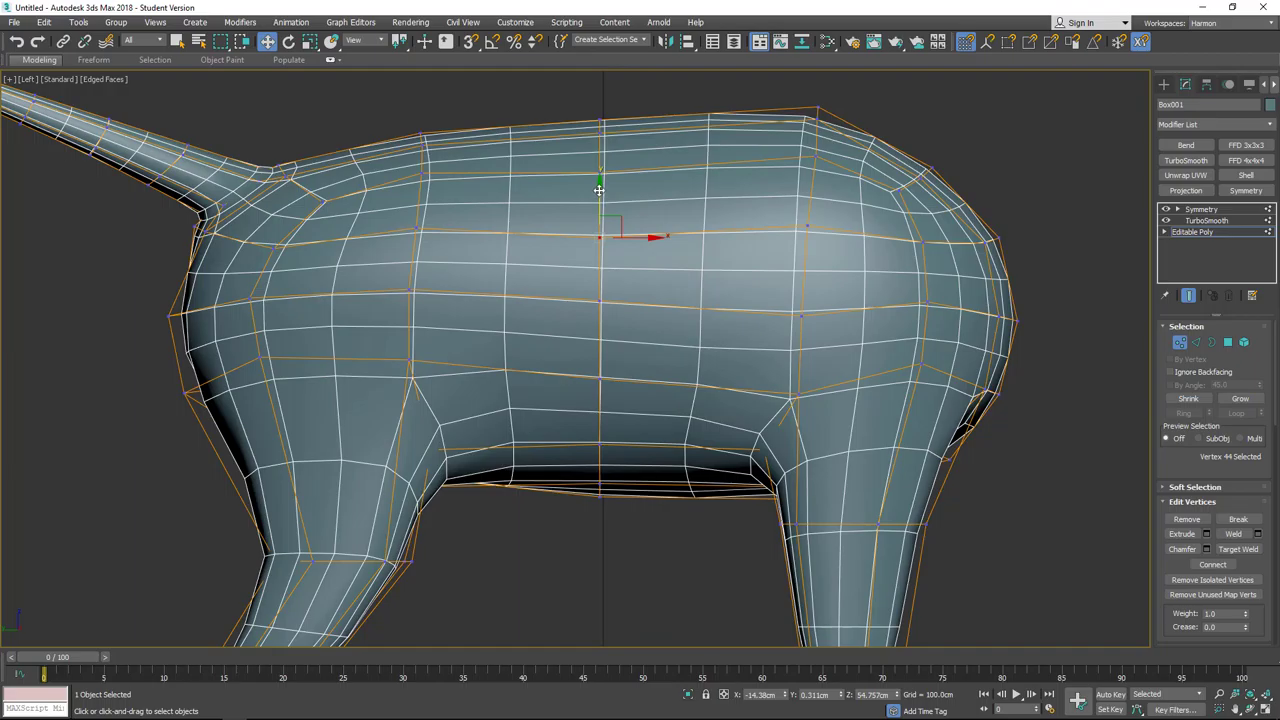
{"action": "left_click_drag", "start_coordinate": [598, 190], "coordinate": [598, 184]}
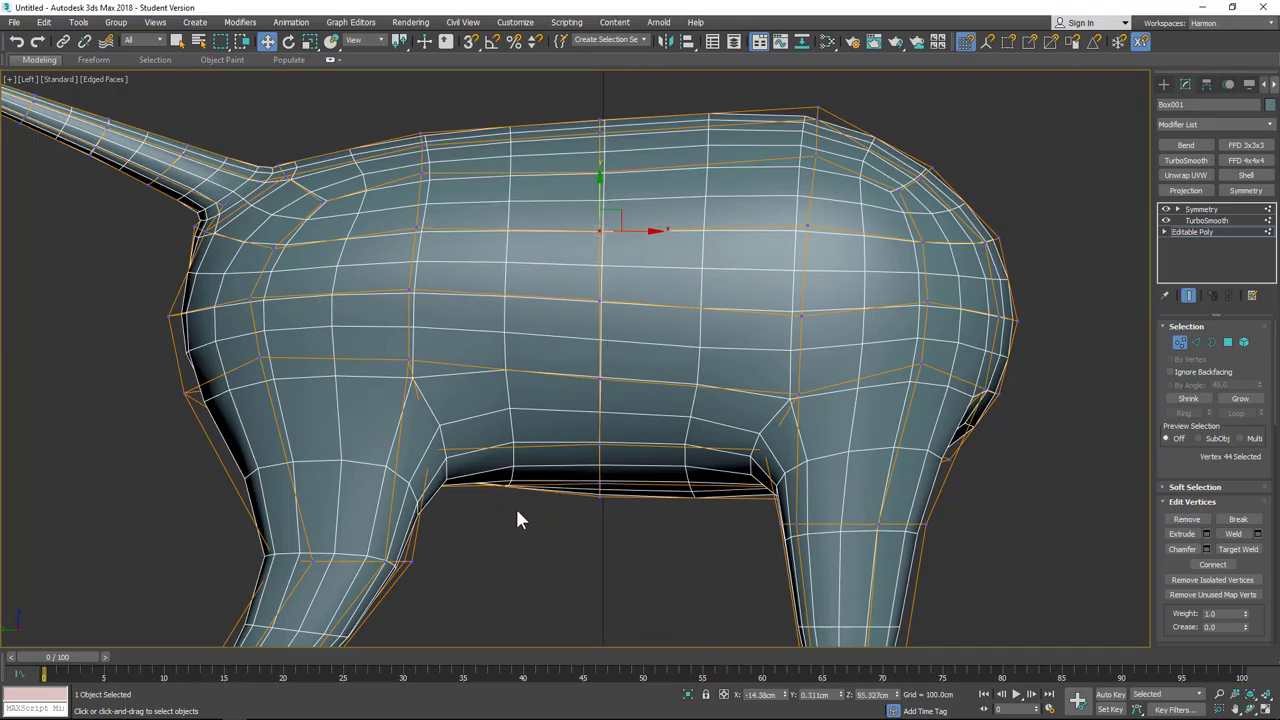
Step: Raise the four vertices at the front of the hind-leg top and, by a smaller amount, the five vertices at its rear
{"action": "mouse_move", "coordinate": [420, 330]}
{"action": "left_mouse_down"}
{"action": "mouse_move", "coordinate": [390, 350]}
{"action": "mouse_move", "coordinate": [416, 385]}
{"action": "mouse_move", "coordinate": [415, 355]}
{"action": "left_mouse_up"}
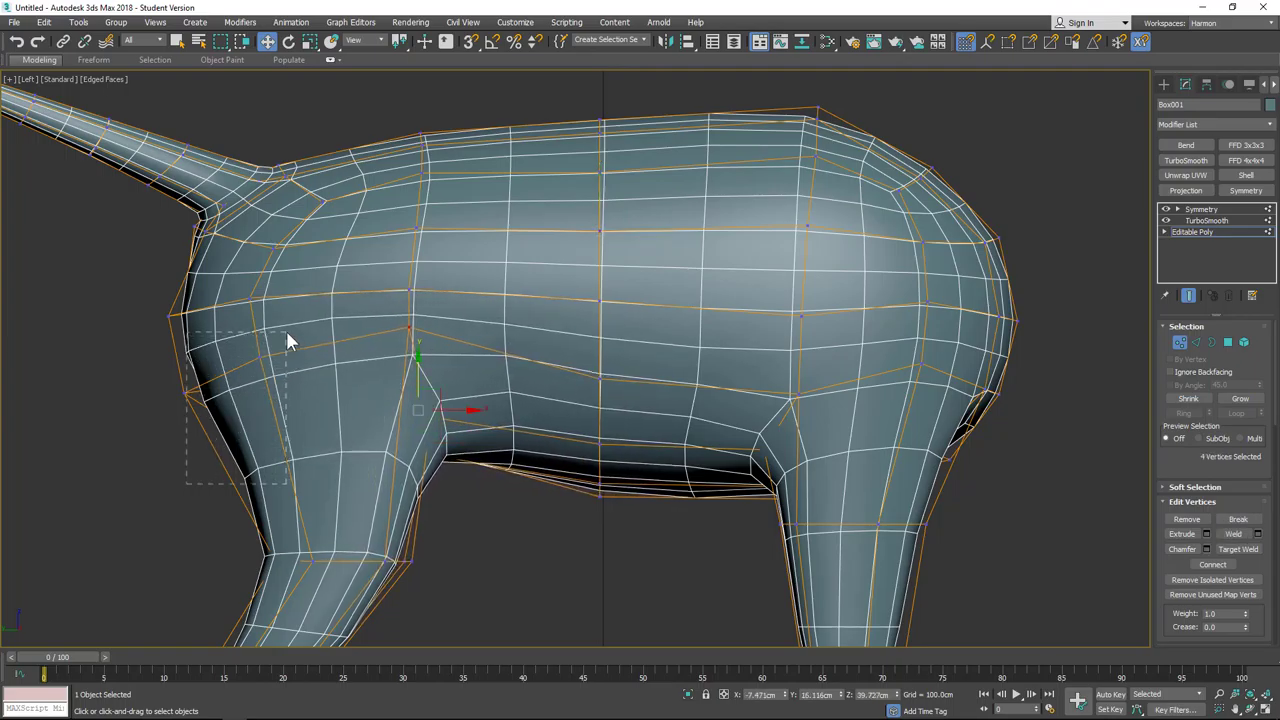
{"action": "left_click_drag", "start_coordinate": [287, 342], "coordinate": [258, 358]}
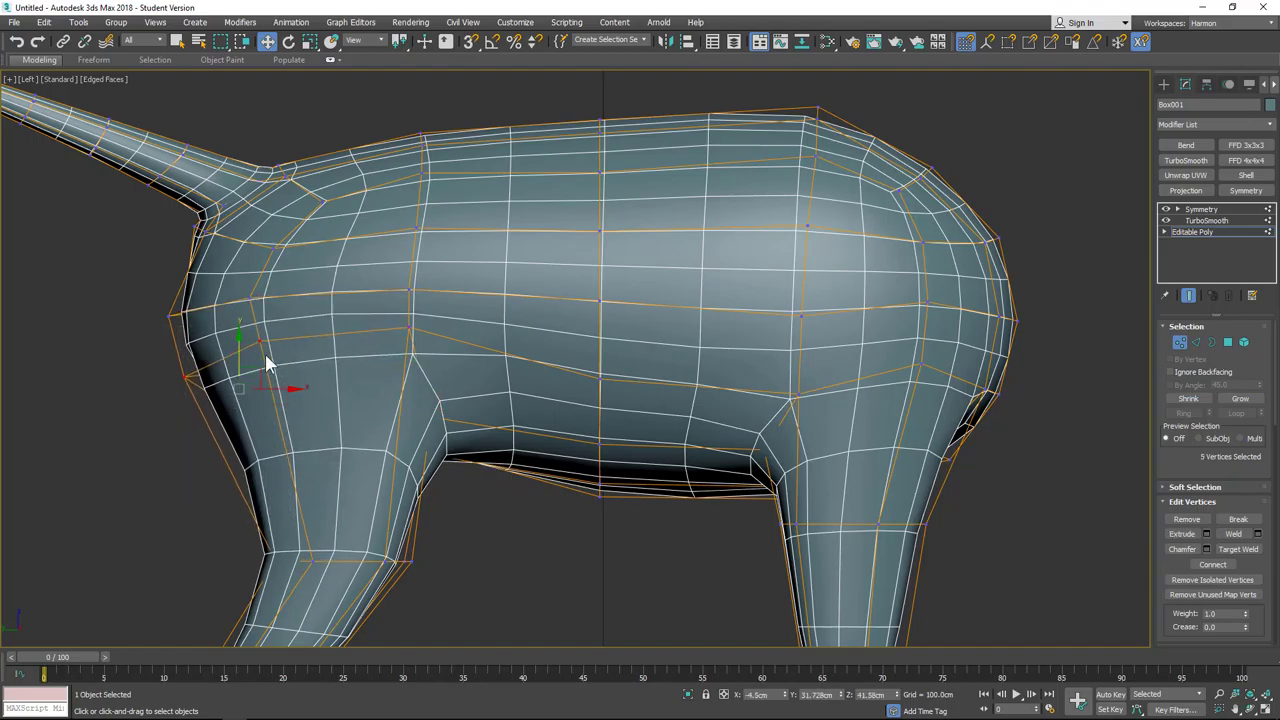
Step: Raise the three lowest belly vertices of the mid-body loop slightly
{"action": "left_click_drag", "start_coordinate": [480, 443], "coordinate": [560, 478]}
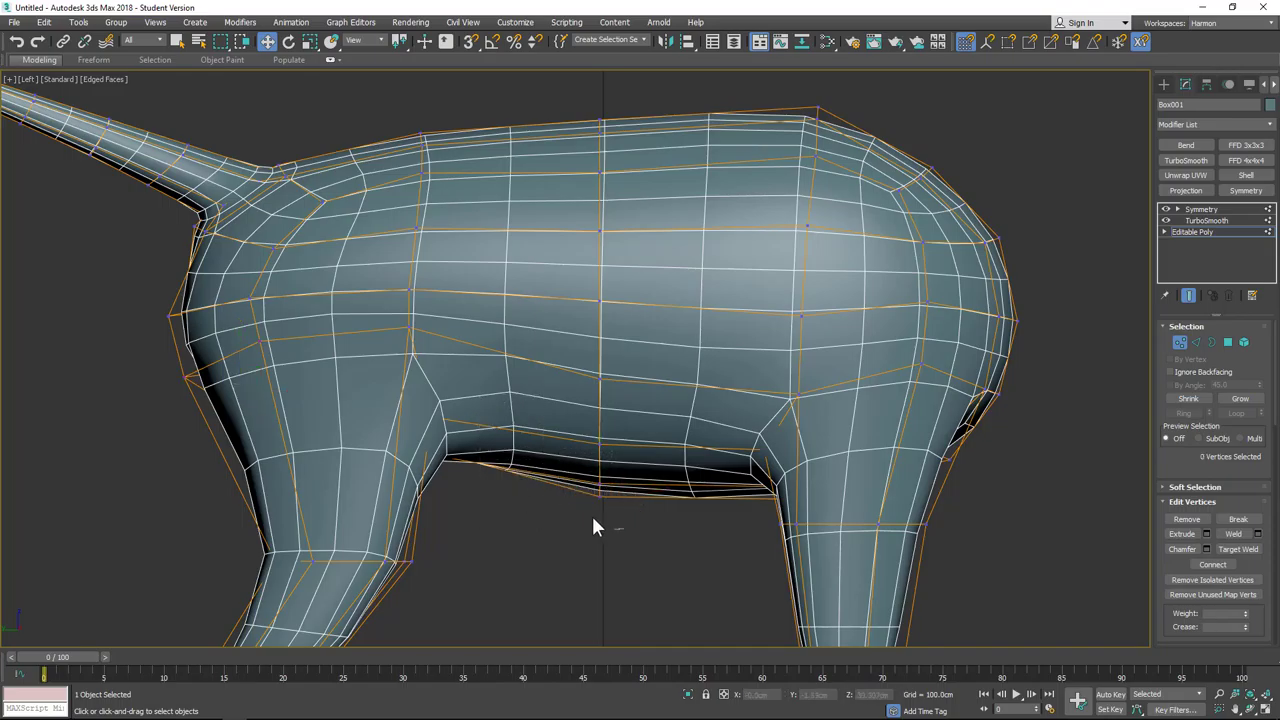
{"action": "left_click_drag", "start_coordinate": [593, 518], "coordinate": [600, 423]}
{"action": "left_click", "coordinate": [620, 470]}
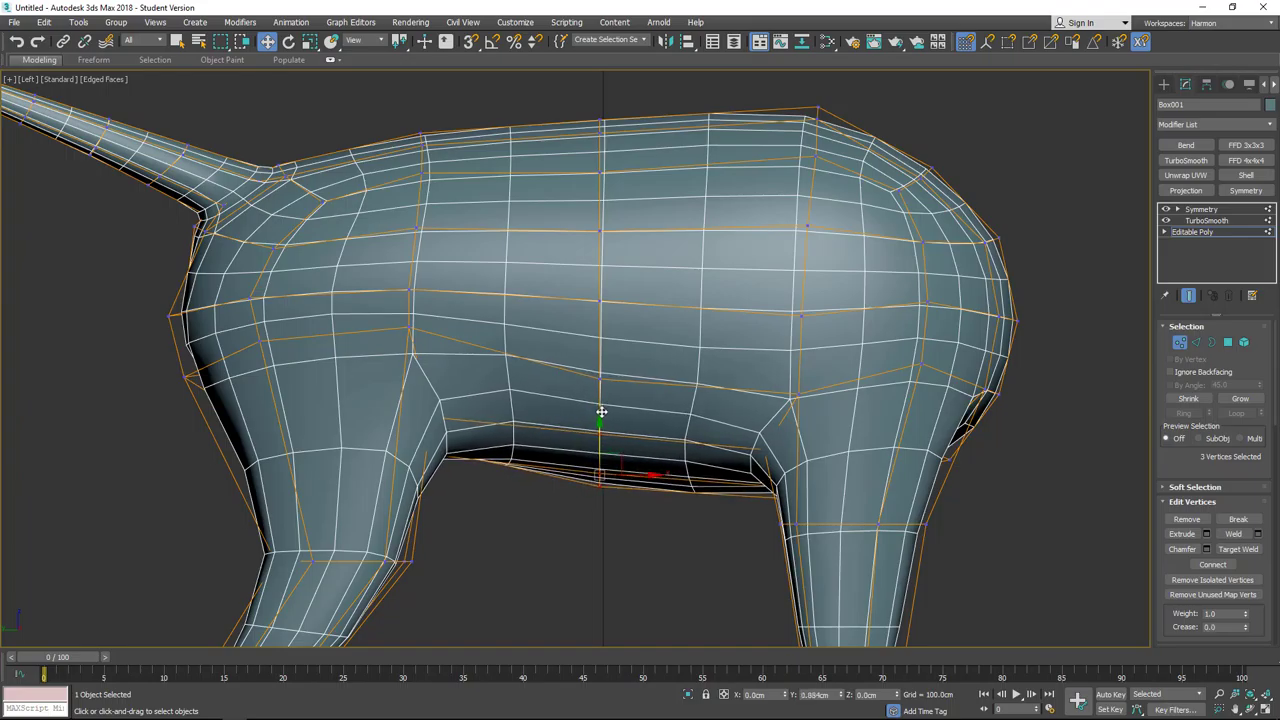
Step: From a rear view, move two neighbouring side vertices of the hip slightly inward along X
{"action": "scroll", "coordinate": [605, 505], "scroll_direction": "down", "scroll_amount": 4}
{"action": "middle_click_drag", "start_coordinate": [531, 477], "coordinate": [487, 473], "text": "alt"}
{"action": "middle_click_drag", "start_coordinate": [459, 409], "coordinate": [681, 372], "text": "alt"}
{"action": "left_click", "coordinate": [654, 403]}
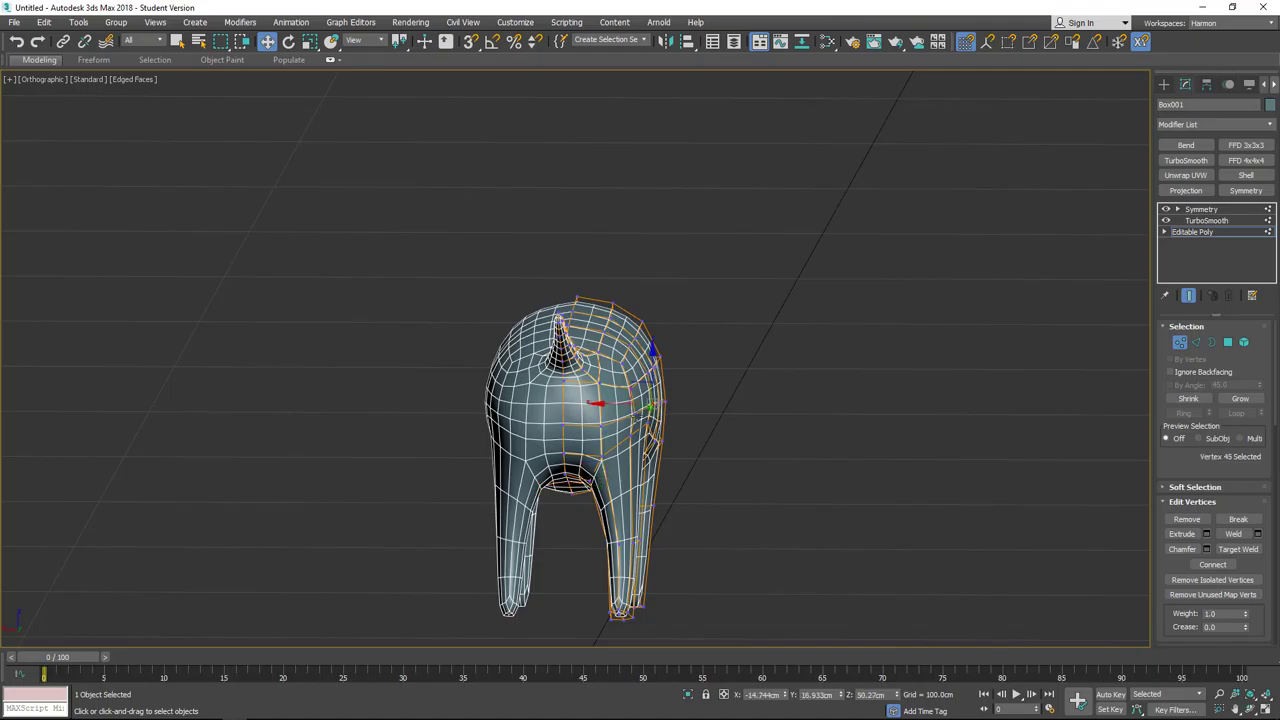
{"action": "left_click", "coordinate": [632, 413], "text": "ctrl"}
{"action": "left_click_drag", "start_coordinate": [611, 408], "coordinate": [598, 404]}
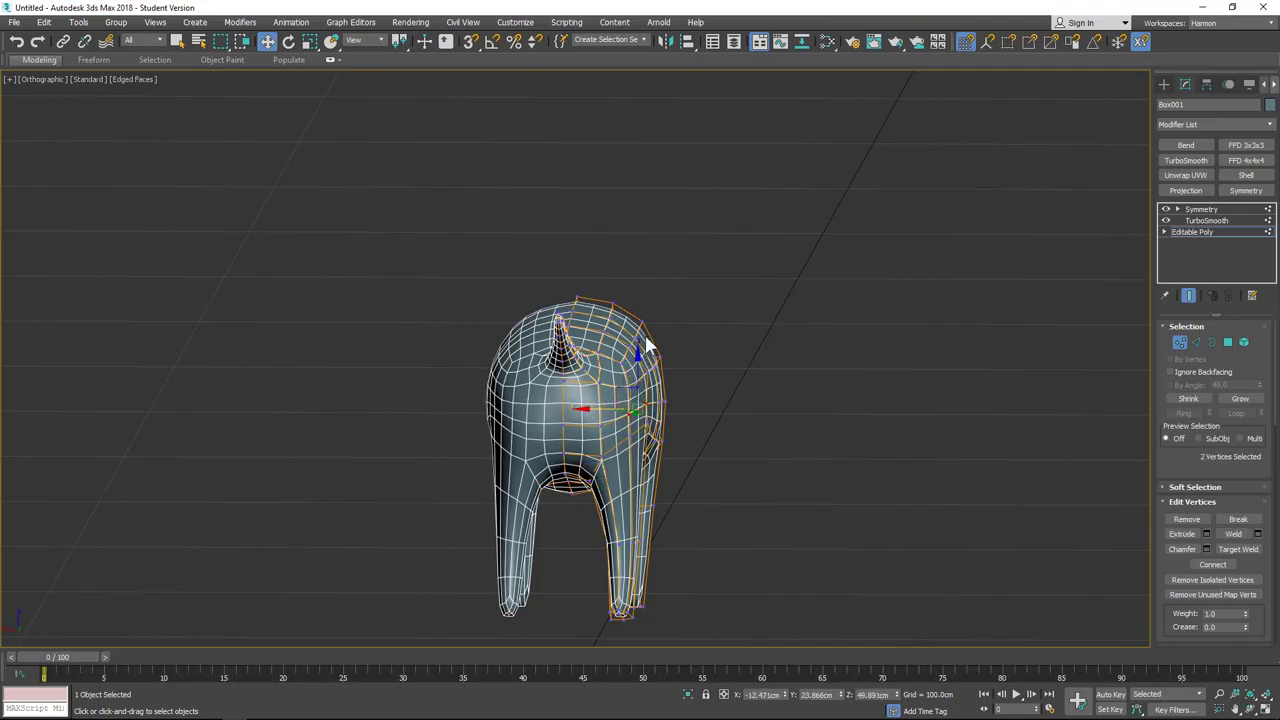
{"action": "key", "text": "super"}
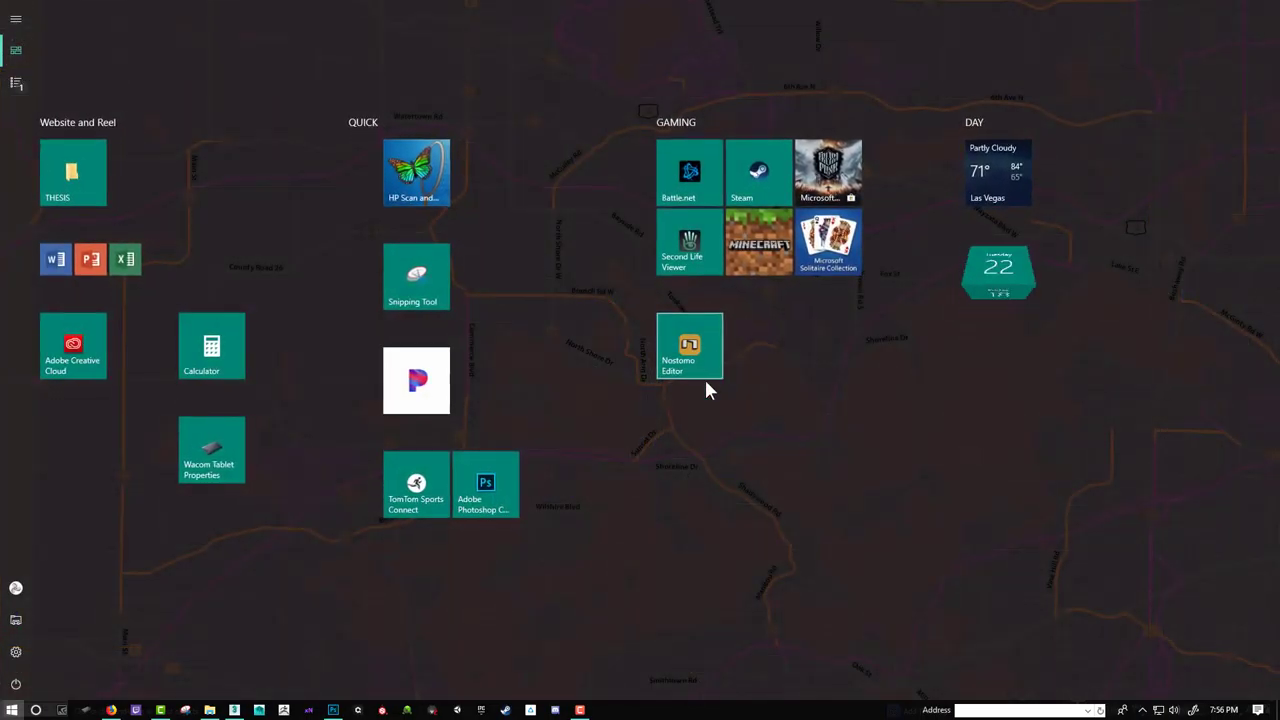
{"action": "key", "text": "super"}
Step: Move the three side vertices in the vertical loop at the front of the hip inward along X
{"action": "middle_click_drag", "start_coordinate": [697, 420], "coordinate": [530, 400], "text": "alt"}
{"action": "scroll", "coordinate": [533, 404], "scroll_direction": "up", "scroll_amount": 3}
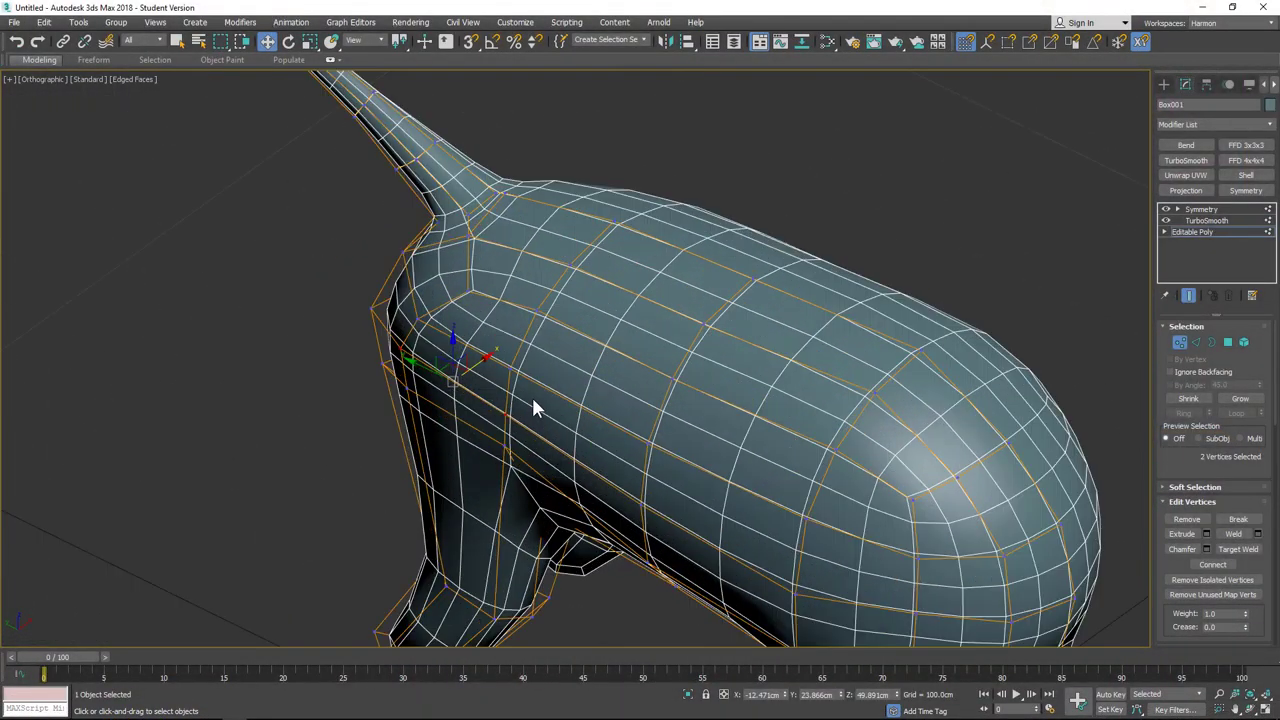
{"action": "left_click", "coordinate": [510, 443]}
{"action": "left_click", "coordinate": [510, 373], "text": "ctrl"}
{"action": "left_click", "coordinate": [508, 415], "text": "ctrl"}
{"action": "left_click_drag", "start_coordinate": [534, 390], "coordinate": [546, 381]}
Step: Move the three lower side vertices of the mid-body loop inward along X
{"action": "middle_click_drag", "start_coordinate": [610, 440], "coordinate": [560, 400], "text": "alt"}
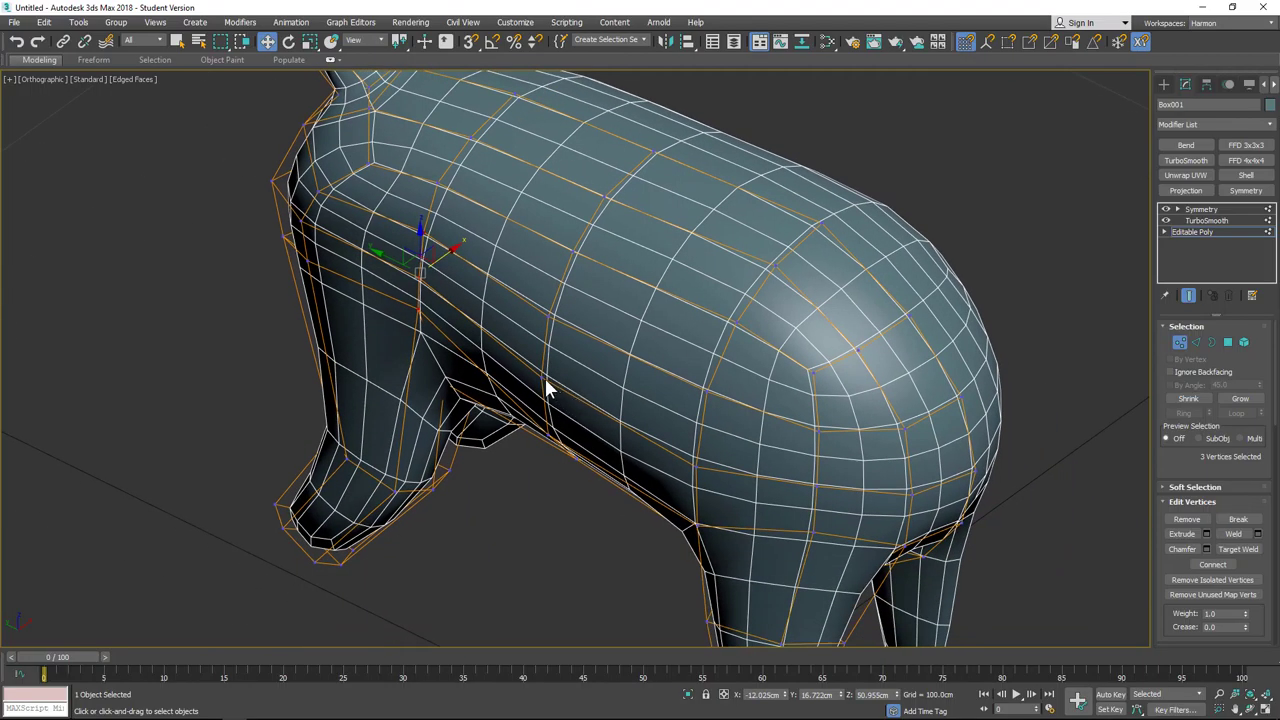
{"action": "left_click", "coordinate": [545, 381]}
{"action": "left_click", "coordinate": [550, 437], "text": "ctrl"}
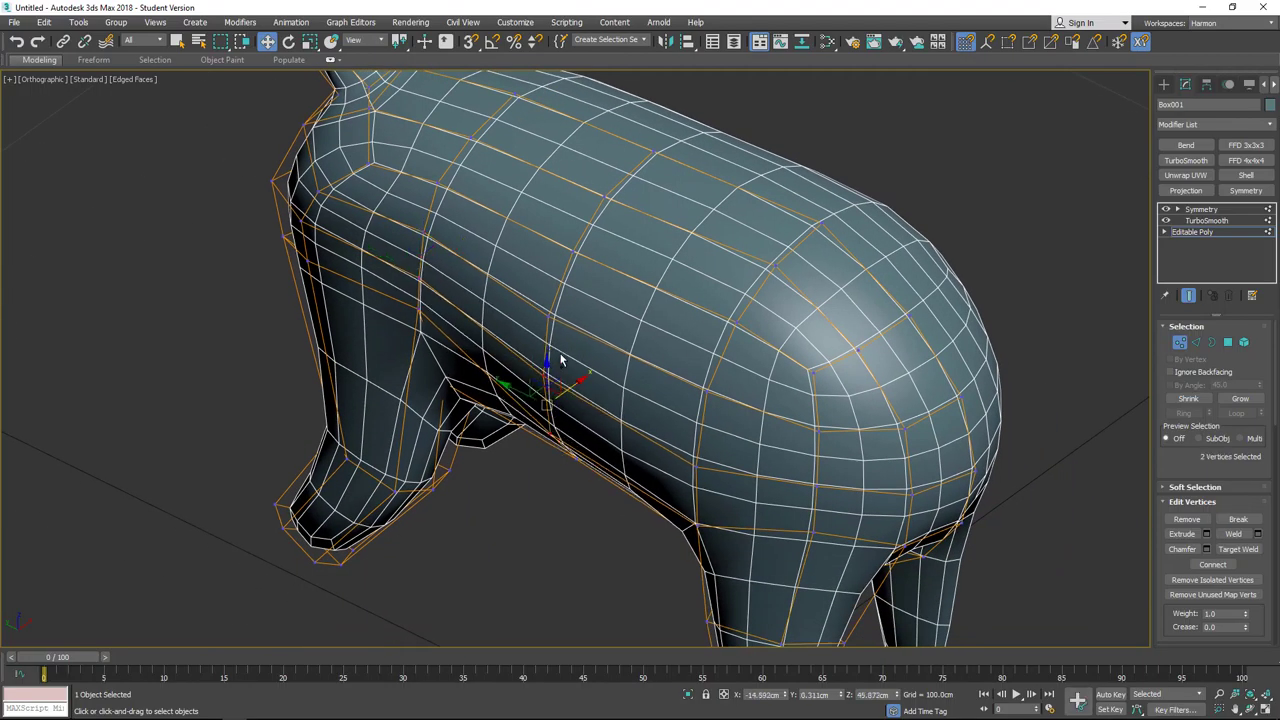
{"action": "left_click", "coordinate": [548, 318], "text": "ctrl"}
{"action": "left_click_drag", "start_coordinate": [583, 351], "coordinate": [590, 339]}
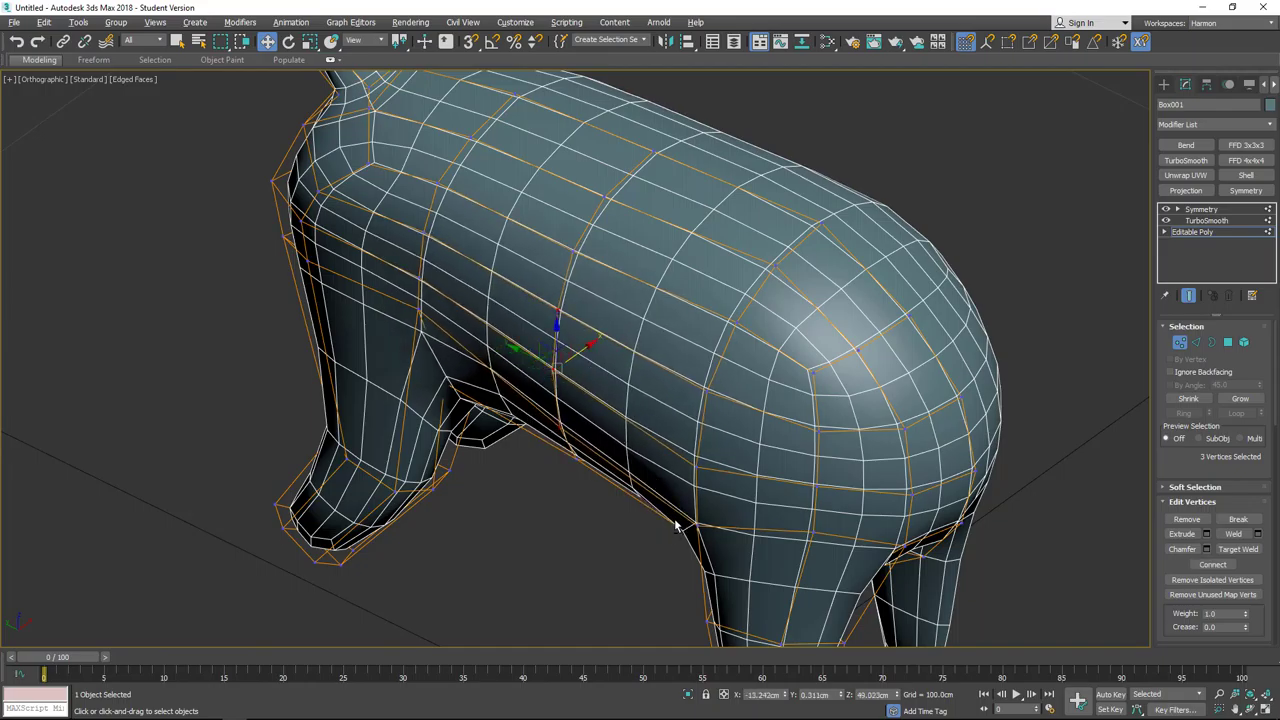
Step: Raise the side vertex two rows above the front-leg junction and the lower mid-body side vertex along Z
{"action": "middle_click_drag", "start_coordinate": [677, 526], "coordinate": [729, 449], "text": "alt"}
{"action": "left_click", "coordinate": [753, 372]}
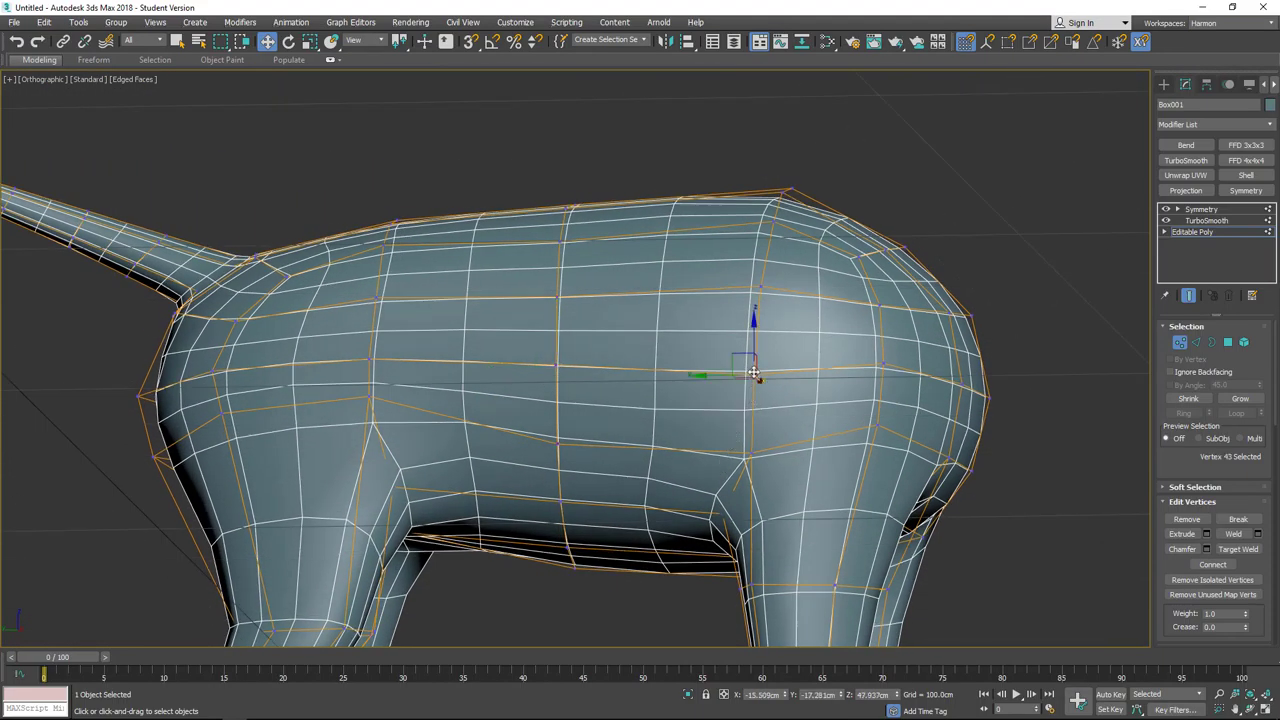
{"action": "left_click_drag", "start_coordinate": [760, 340], "coordinate": [756, 310]}
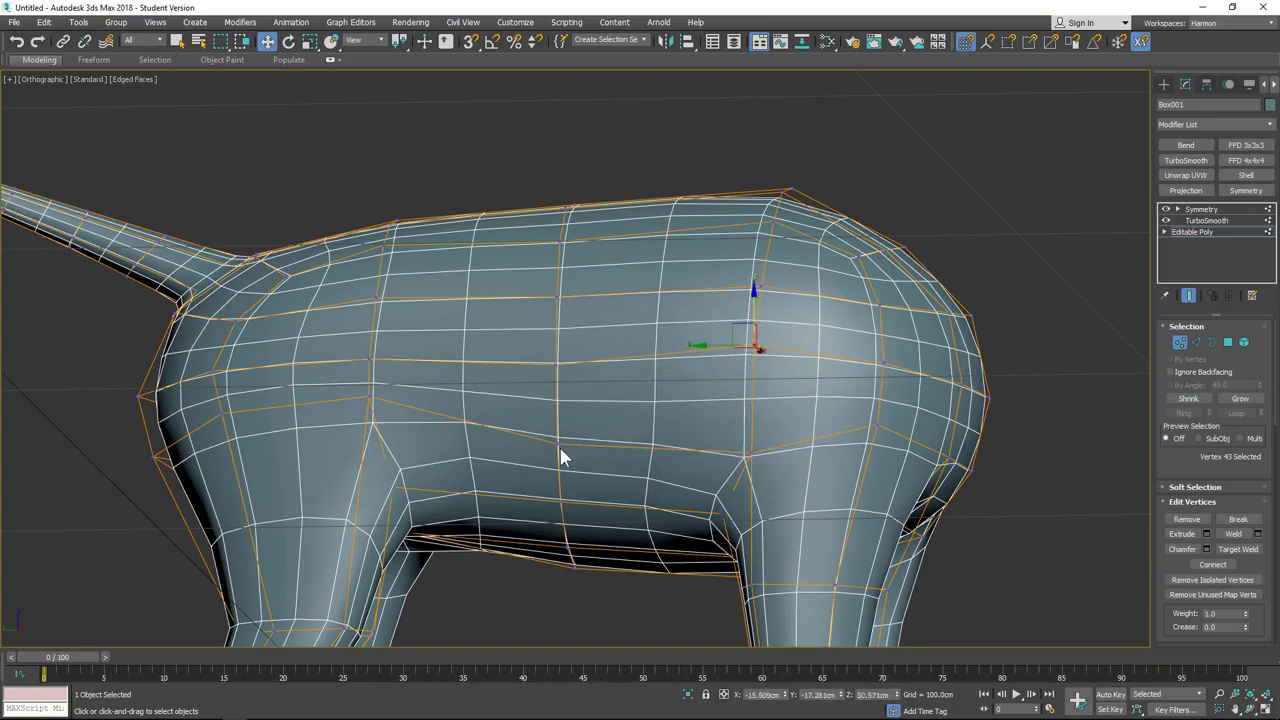
{"action": "mouse_move", "coordinate": [557, 449]}
{"action": "left_mouse_down"}
{"action": "mouse_move", "coordinate": [560, 393]}
{"action": "mouse_move", "coordinate": [558, 434]}
{"action": "left_mouse_up"}
Step: In the left view, raise the side vertex where the front leg meets the body
{"action": "left_click", "coordinate": [750, 453]}
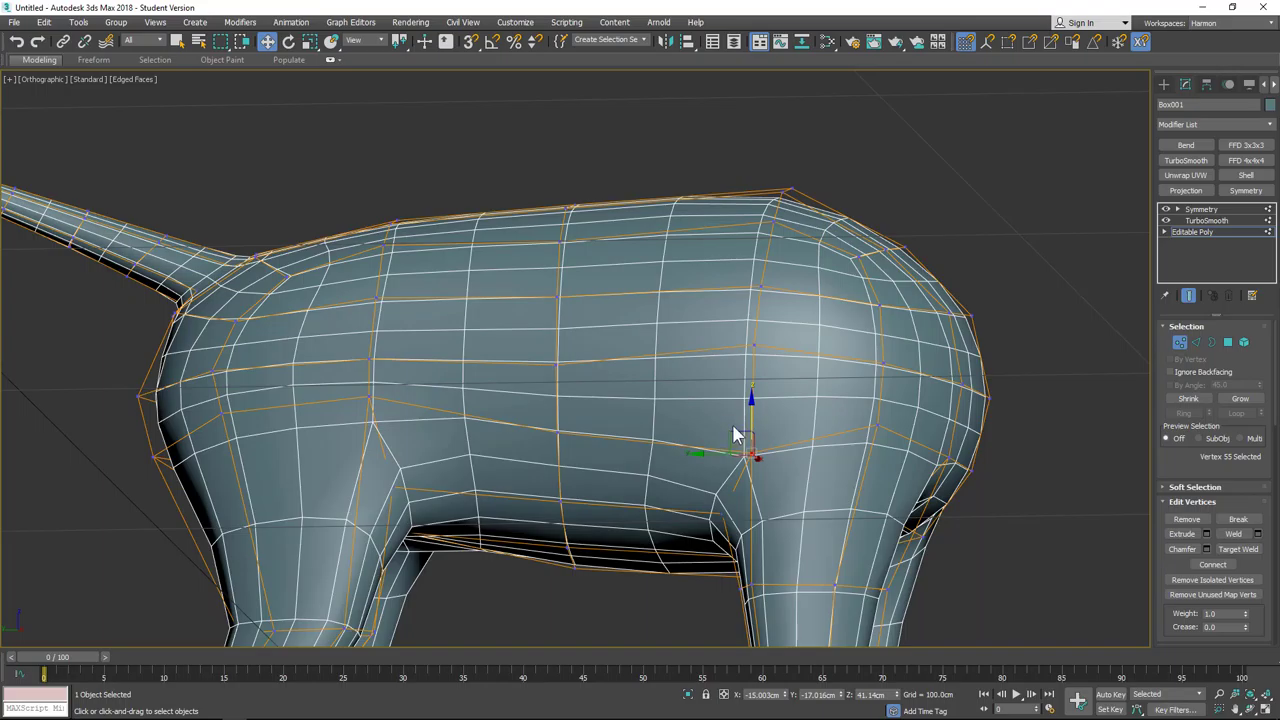
{"action": "key", "text": "l"}
{"action": "key", "text": "z"}
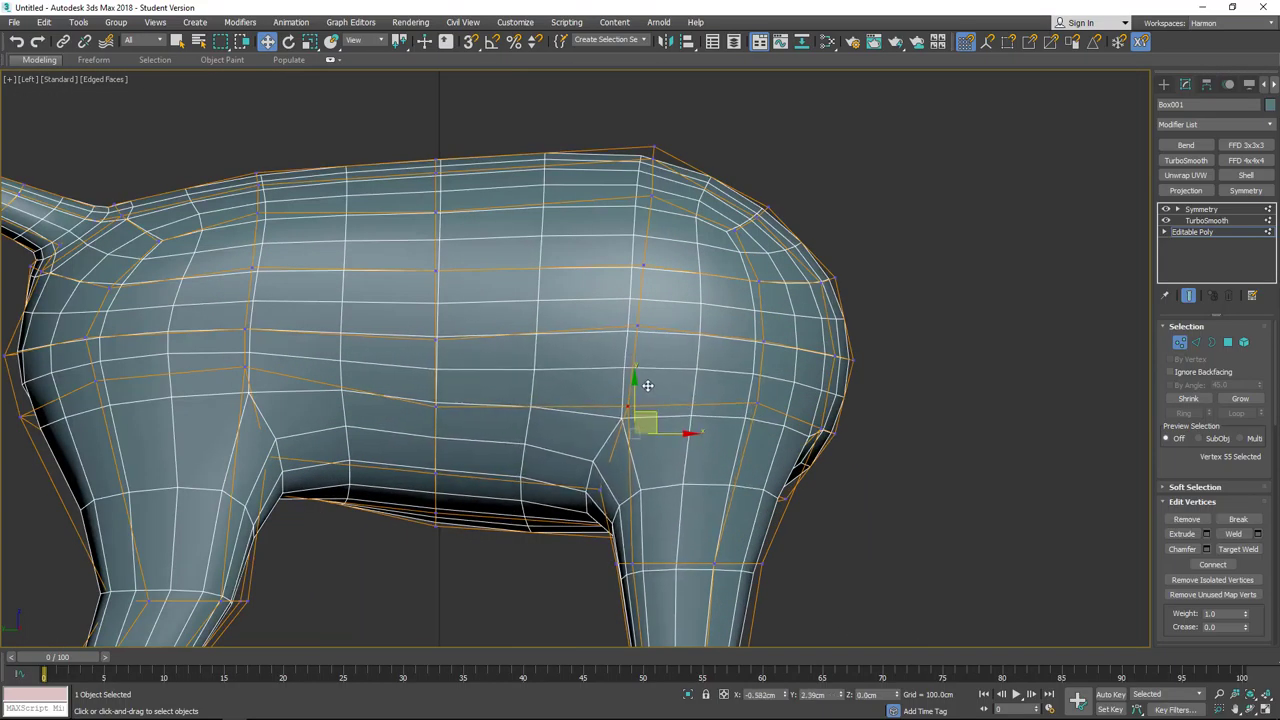
{"action": "left_click_drag", "start_coordinate": [648, 400], "coordinate": [644, 373]}
Step: Raise the two lower side vertices of the mid-body loop together to straighten the horizontal edge rows
{"action": "left_click", "coordinate": [440, 341]}
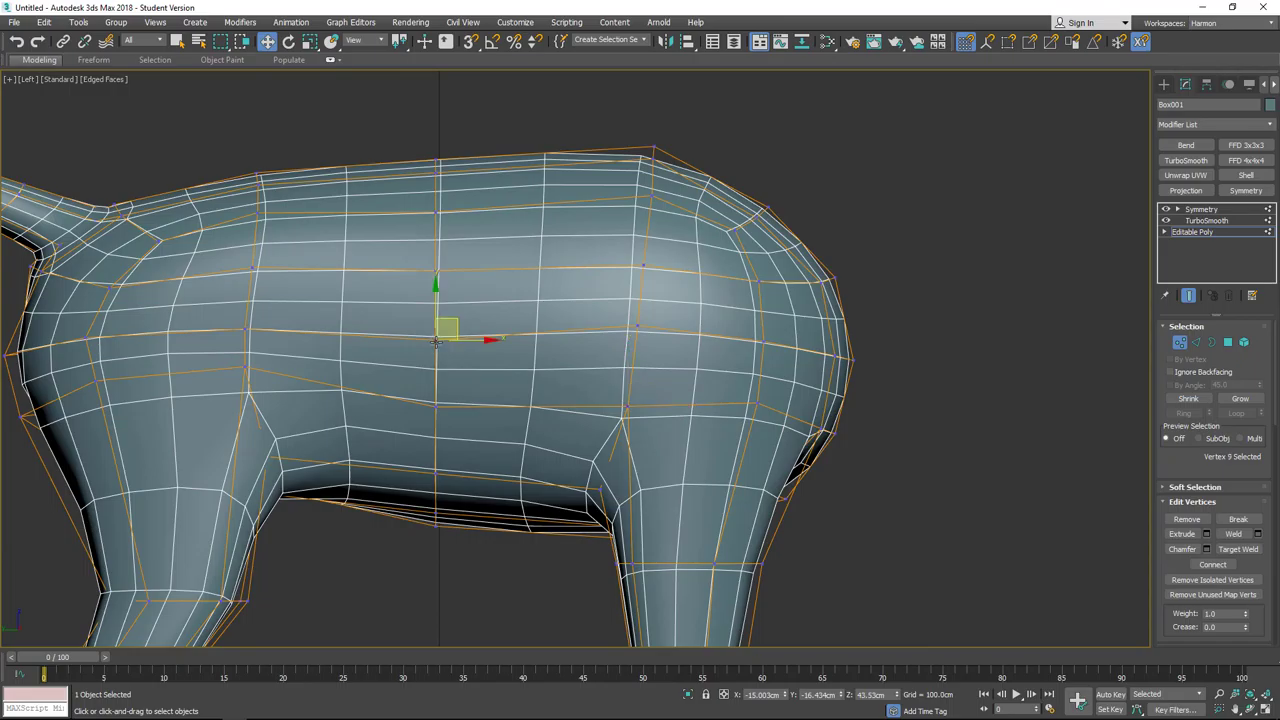
{"action": "left_click", "coordinate": [437, 406]}
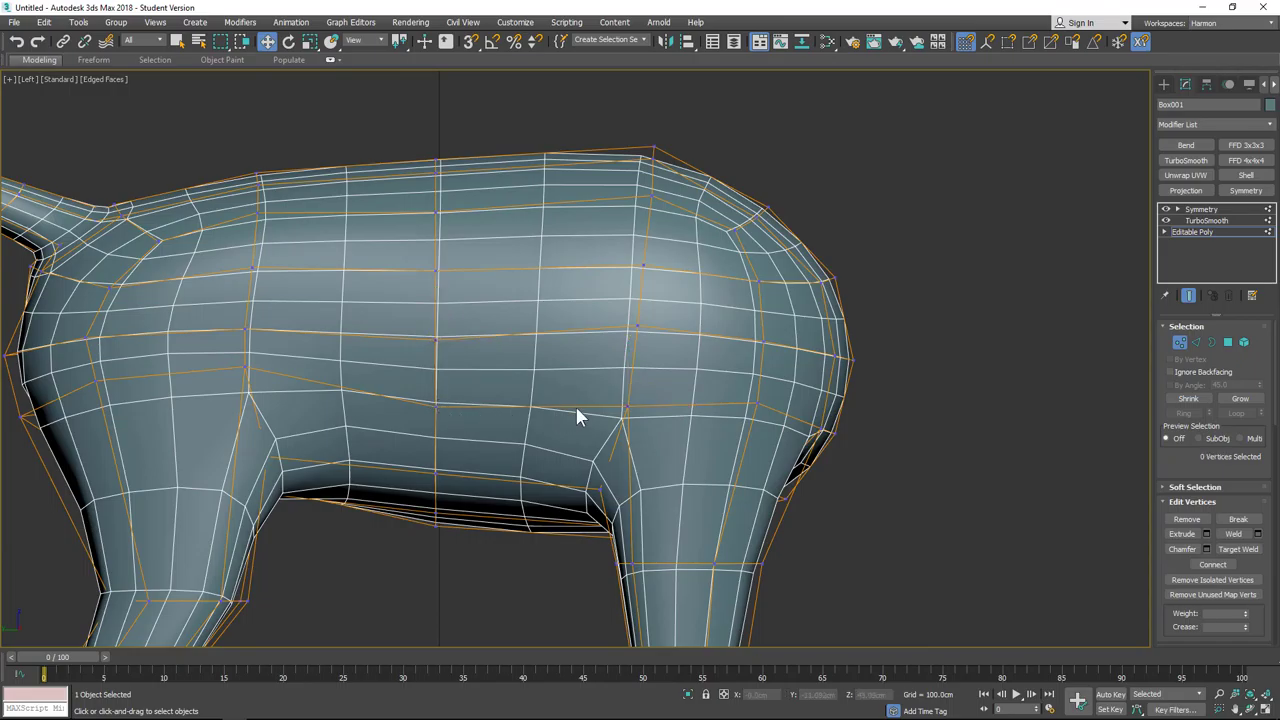
{"action": "left_click", "coordinate": [440, 406]}
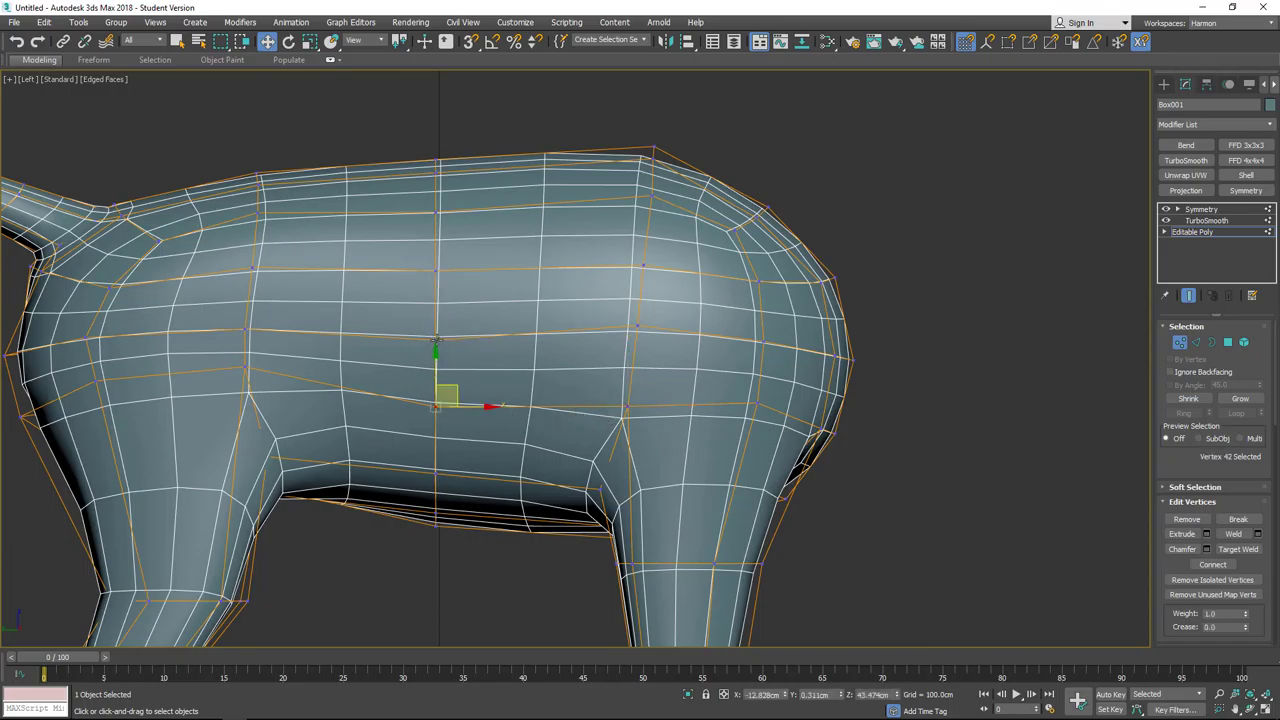
{"action": "left_click", "coordinate": [436, 339], "text": "ctrl"}
{"action": "left_click_drag", "start_coordinate": [436, 349], "coordinate": [449, 333]}
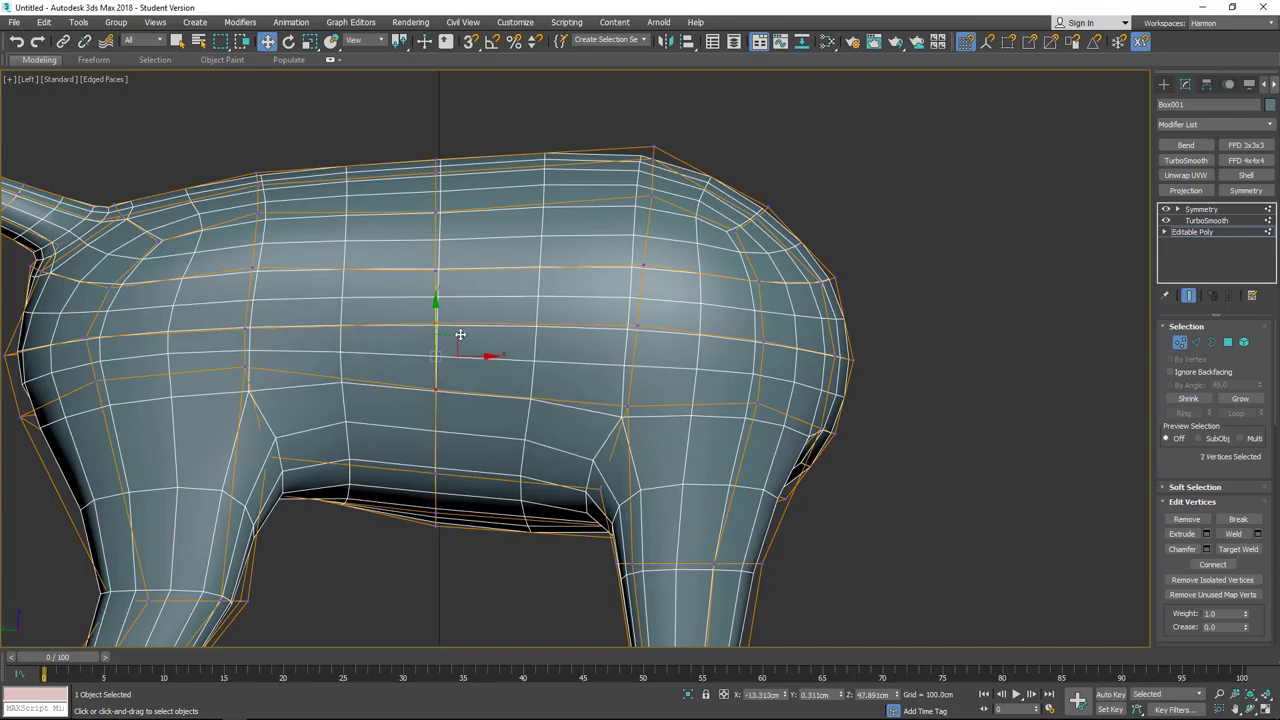
Step: Shift the vertex where the front leg meets the belly slightly up and toward the tail
{"action": "left_click", "coordinate": [602, 489]}
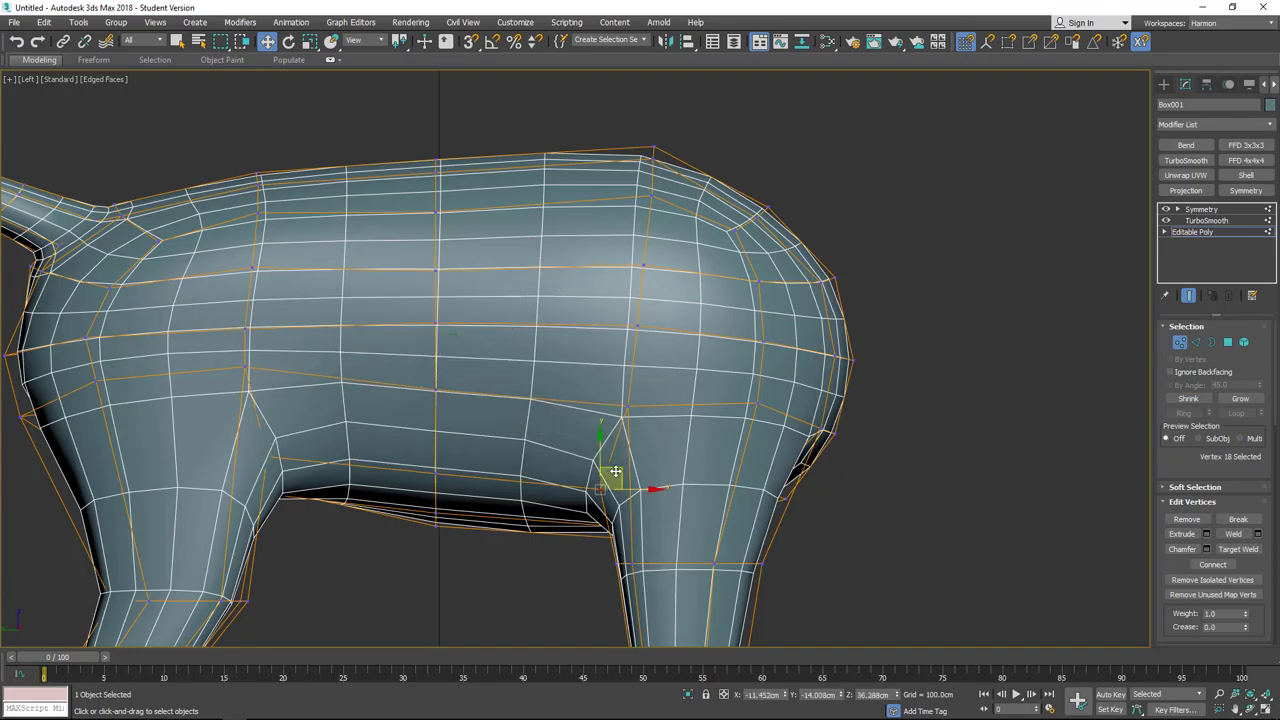
{"action": "left_click_drag", "start_coordinate": [613, 451], "coordinate": [605, 433]}
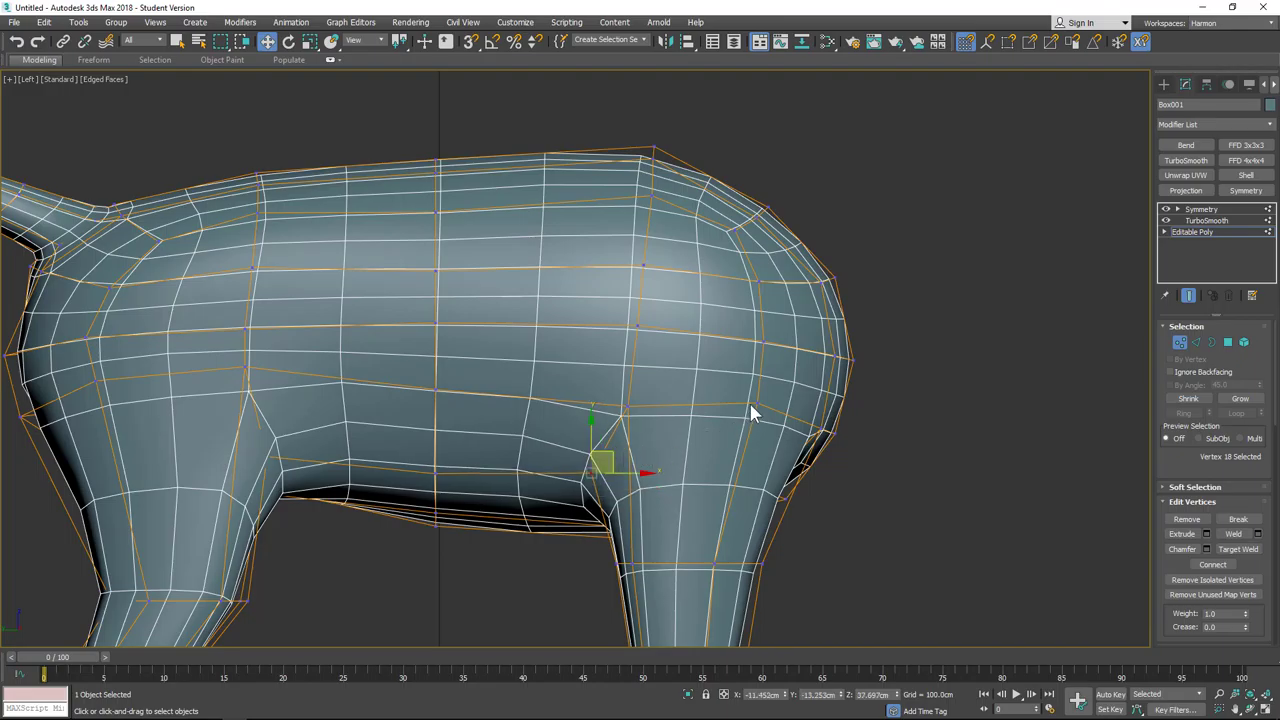
{"action": "middle_click_drag", "start_coordinate": [737, 431], "coordinate": [736, 438]}
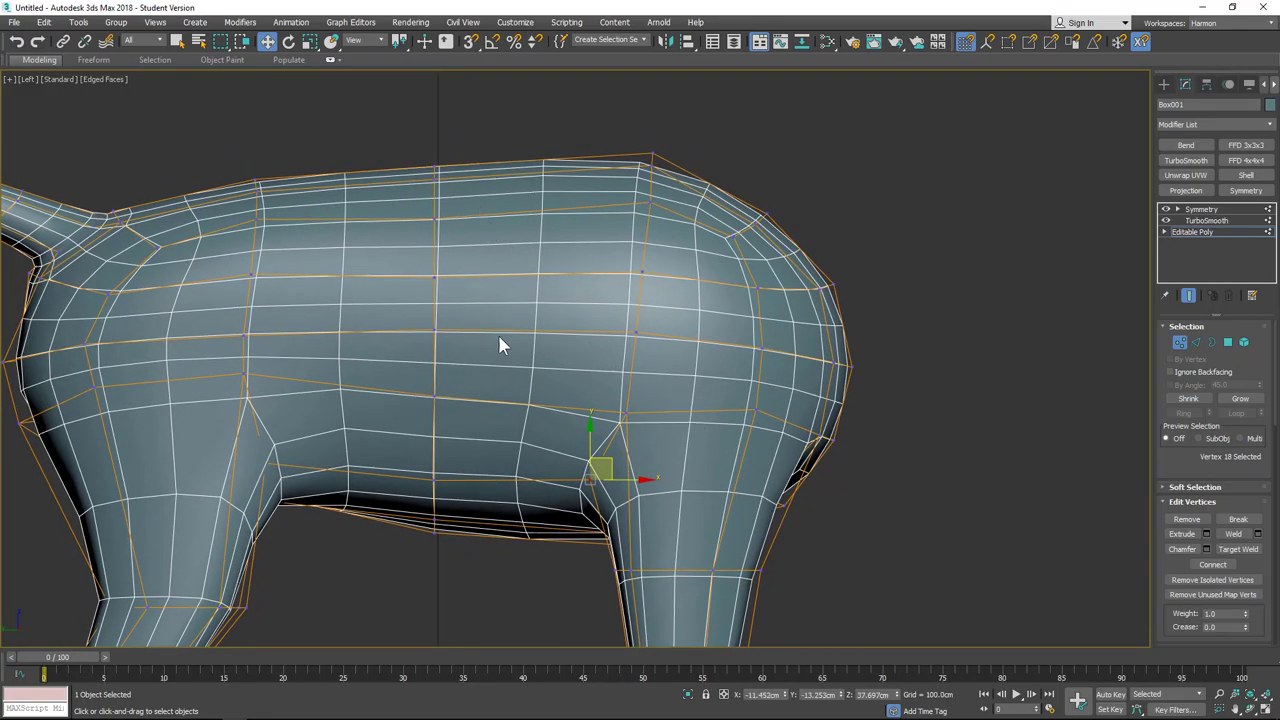
Step: Hide the TurboSmooth result and raise the bottom belly vertices of the mid-body loop slightly
{"action": "left_click", "coordinate": [1166, 220]}
{"action": "left_click_drag", "start_coordinate": [497, 445], "coordinate": [496, 560]}
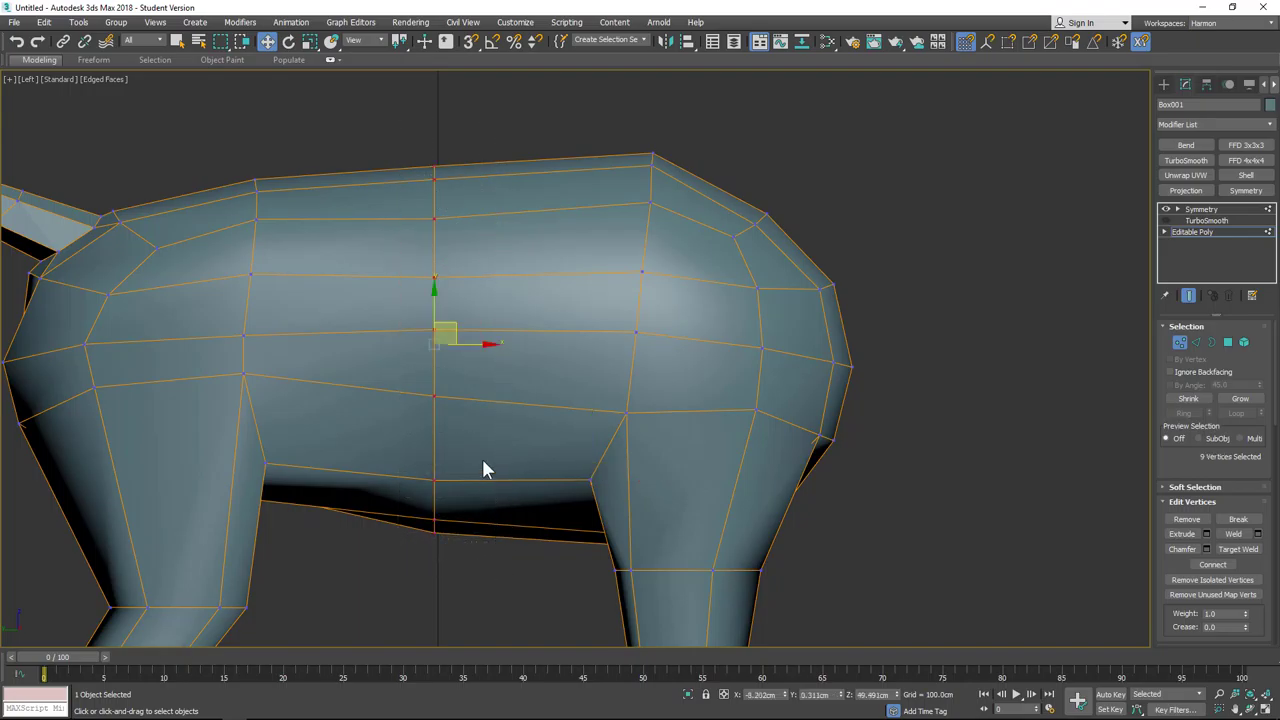
{"action": "left_click", "coordinate": [447, 567]}
{"action": "left_click_drag", "start_coordinate": [403, 454], "coordinate": [434, 440]}
{"action": "left_click", "coordinate": [360, 552]}
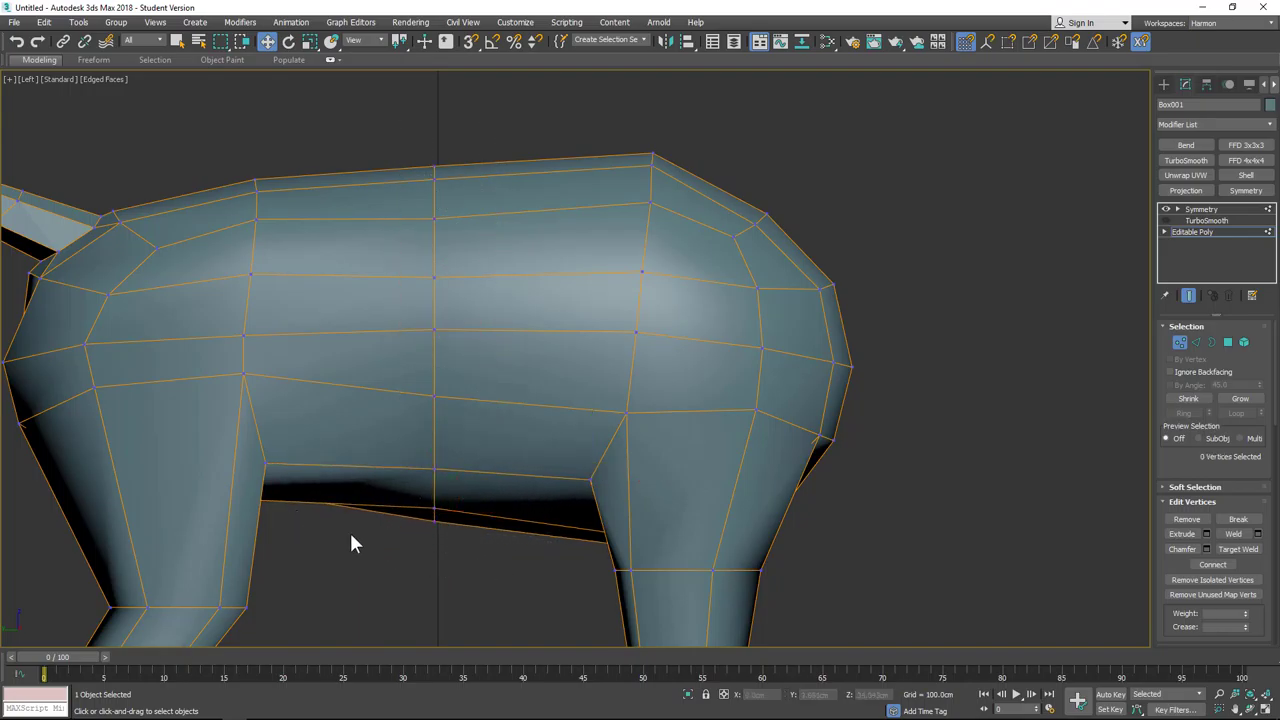
Step: Raise the vertex where the hind leg meets the belly and shift it slightly toward the front leg
{"action": "middle_click_drag", "start_coordinate": [372, 535], "coordinate": [257, 521], "text": "alt"}
{"action": "left_click", "coordinate": [233, 497]}
{"action": "left_click_drag", "start_coordinate": [237, 457], "coordinate": [237, 436]}
{"action": "left_click", "coordinate": [186, 460]}
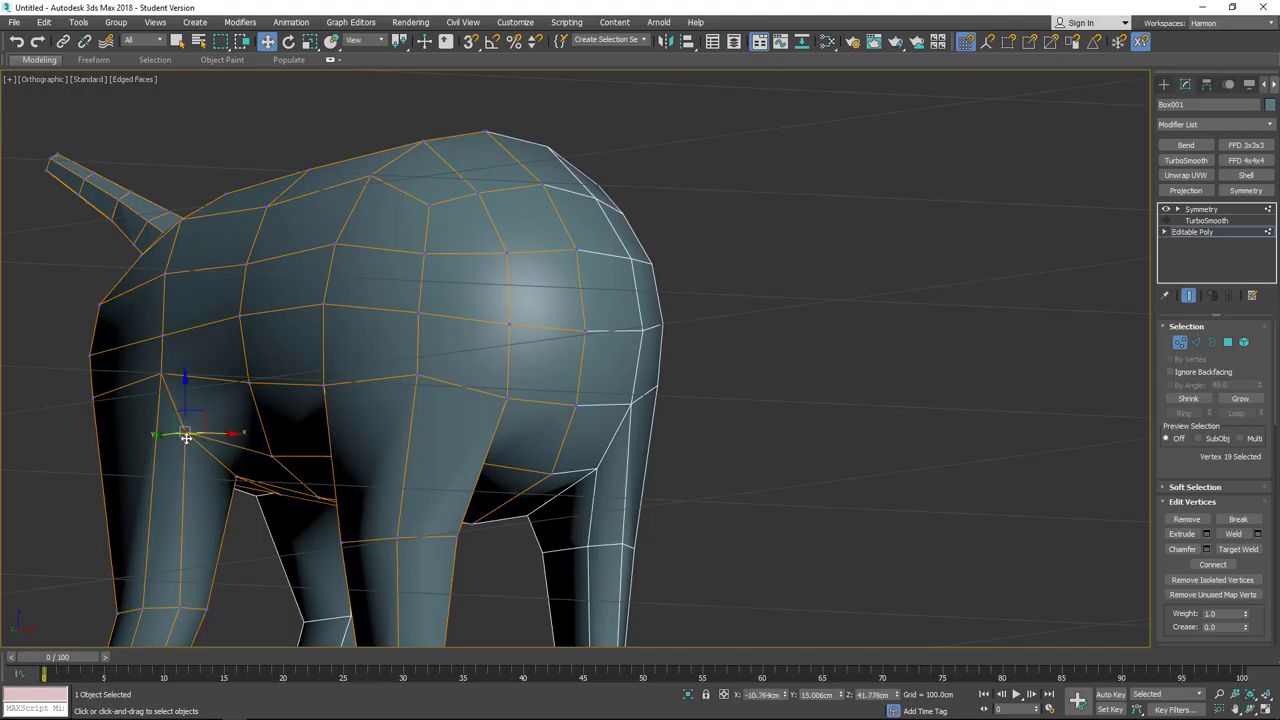
{"action": "middle_click_drag", "start_coordinate": [200, 438], "coordinate": [229, 446], "text": "alt"}
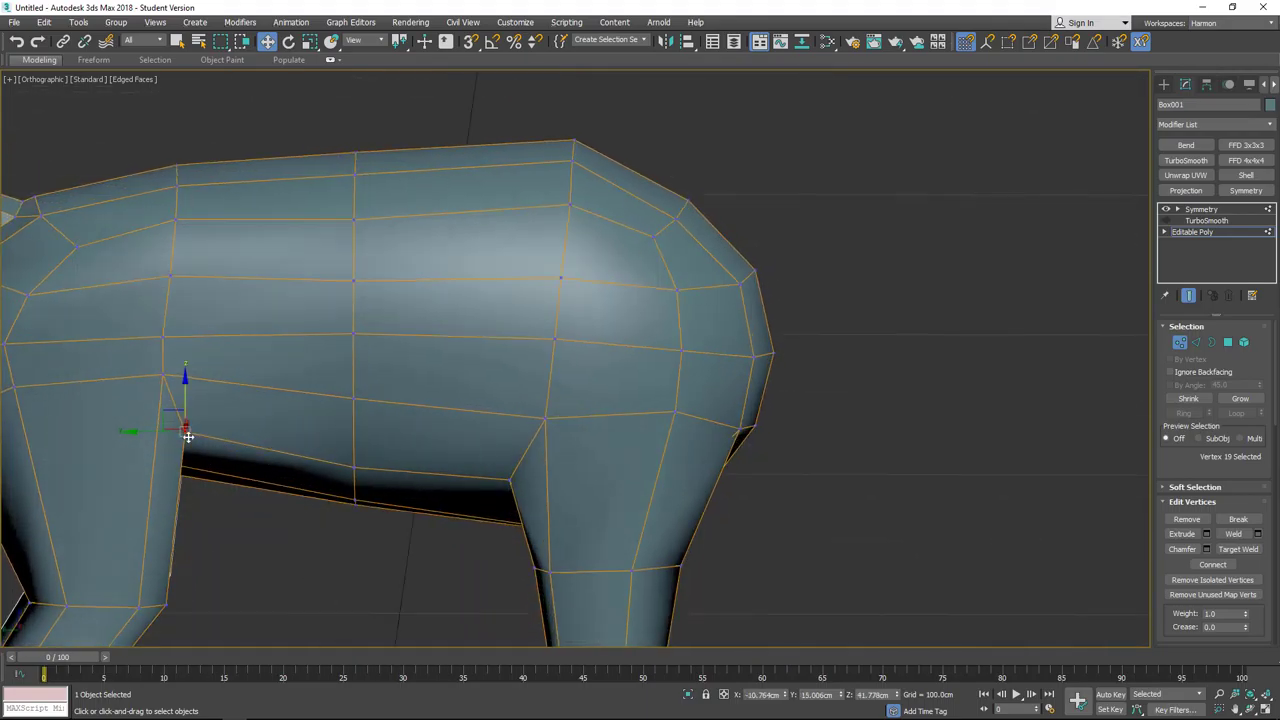
{"action": "middle_click_drag", "start_coordinate": [243, 521], "coordinate": [423, 494]}
{"action": "scroll", "coordinate": [346, 424], "scroll_direction": "down", "scroll_amount": 2}
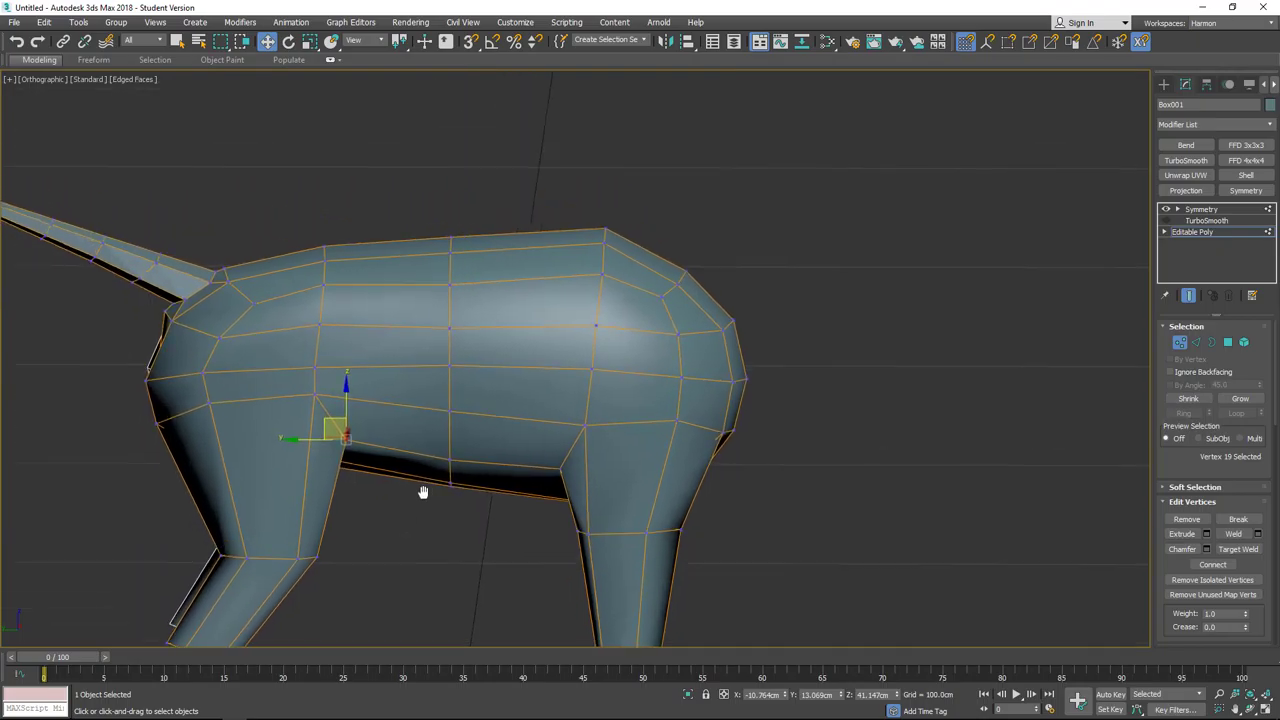
Step: Move the rear vertex at the hind-leg top inward and down, and lower it together with the side vertex beside it
{"action": "left_click", "coordinate": [155, 427]}
{"action": "left_click_drag", "start_coordinate": [134, 410], "coordinate": [149, 431]}
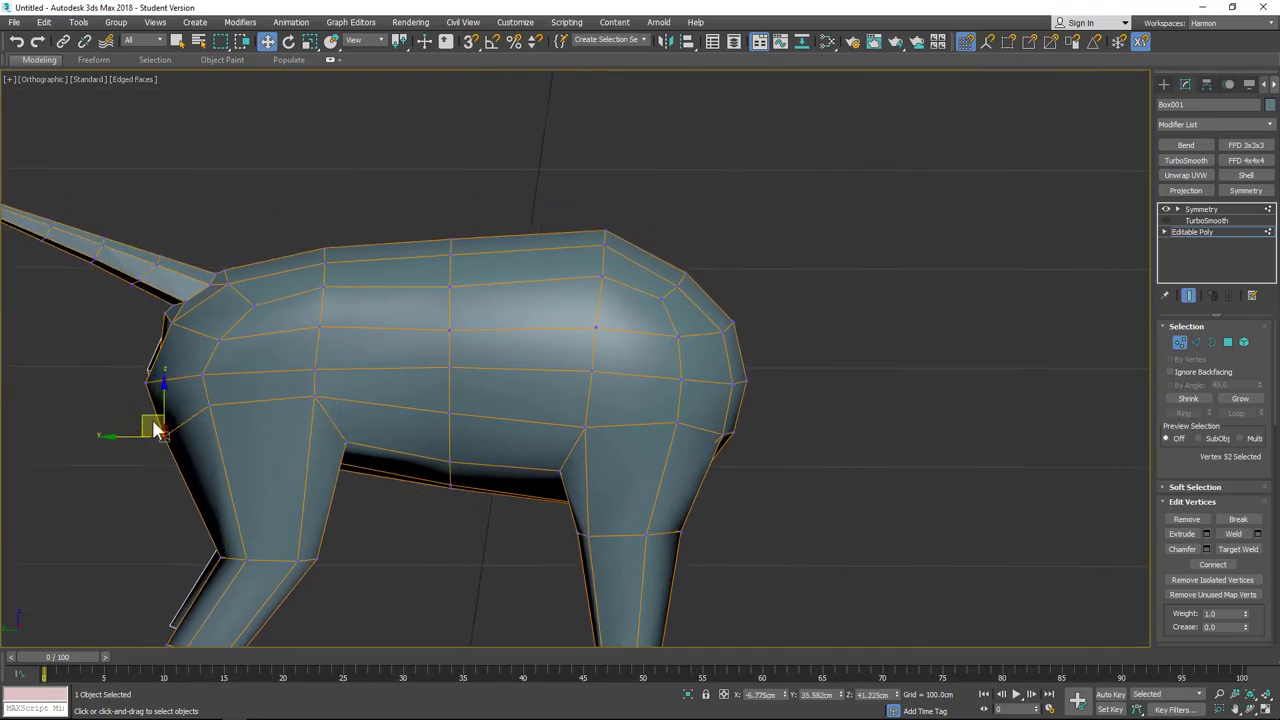
{"action": "left_click", "coordinate": [211, 408], "text": "ctrl"}
{"action": "left_click_drag", "start_coordinate": [166, 405], "coordinate": [169, 414]}
{"action": "middle_click_drag", "start_coordinate": [306, 545], "coordinate": [298, 462]}
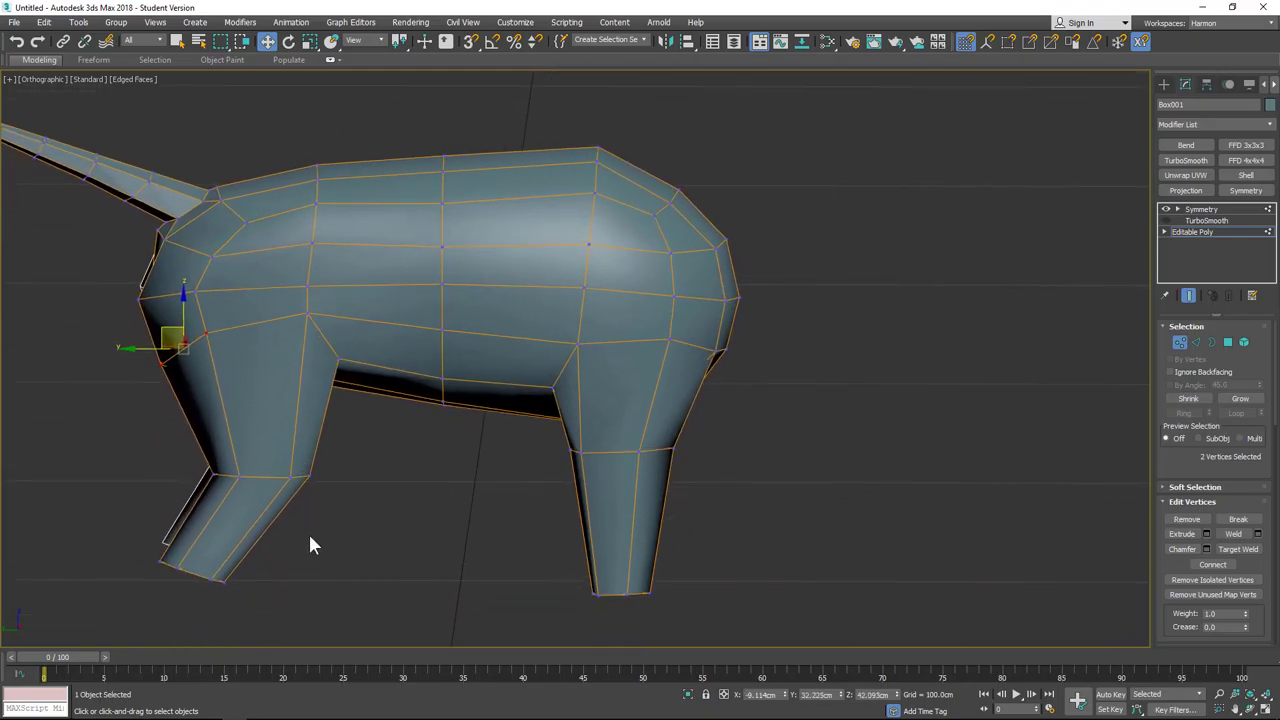
Step: In the left view, raise the hind-leg knee vertices and shift them slightly toward the tail, and raise the hind-foot vertices
{"action": "key", "text": "l"}
{"action": "middle_click_drag", "start_coordinate": [491, 304], "coordinate": [415, 514]}
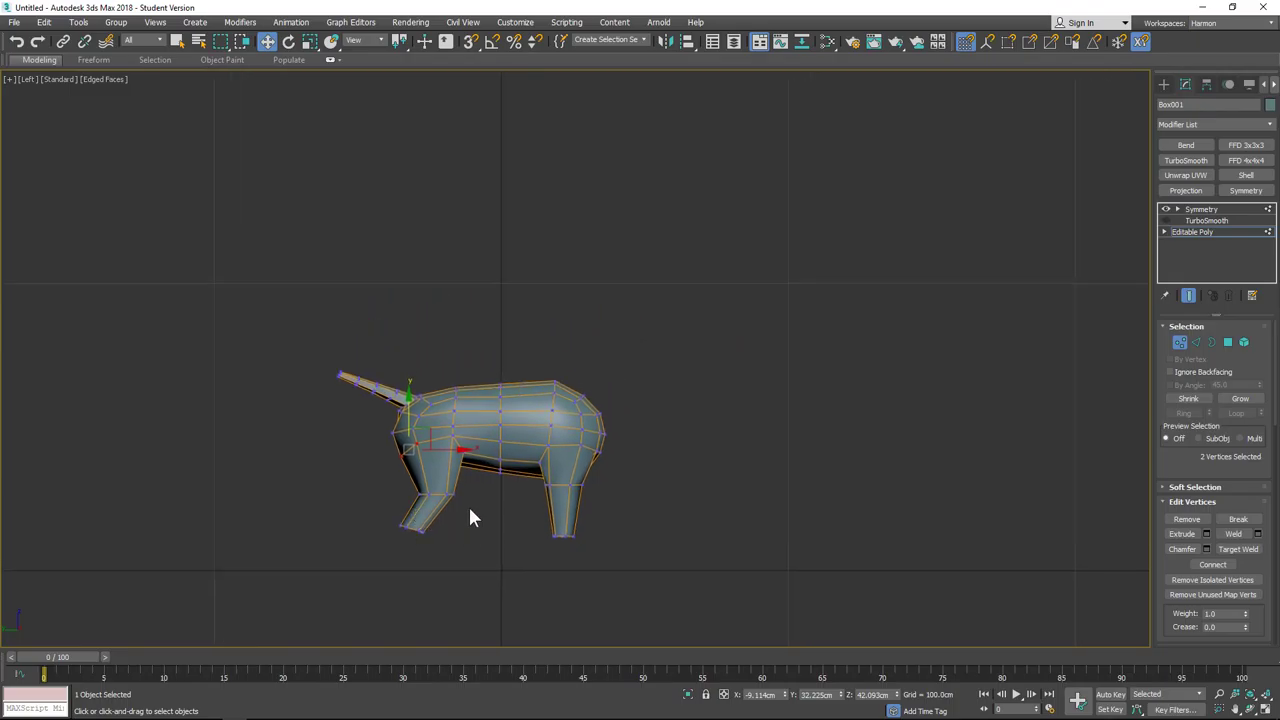
{"action": "scroll", "coordinate": [466, 505], "scroll_direction": "up", "scroll_amount": 3}
{"action": "left_click_drag", "start_coordinate": [466, 508], "coordinate": [330, 470]}
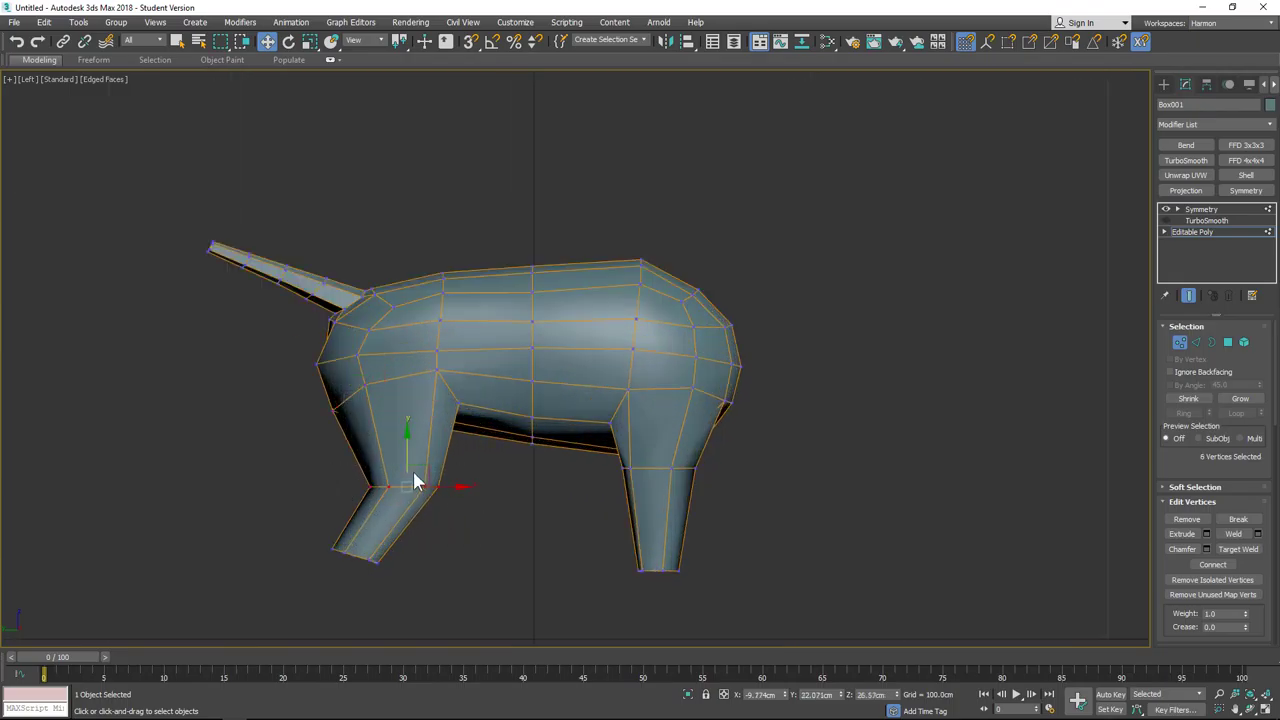
{"action": "left_click_drag", "start_coordinate": [415, 481], "coordinate": [411, 467]}
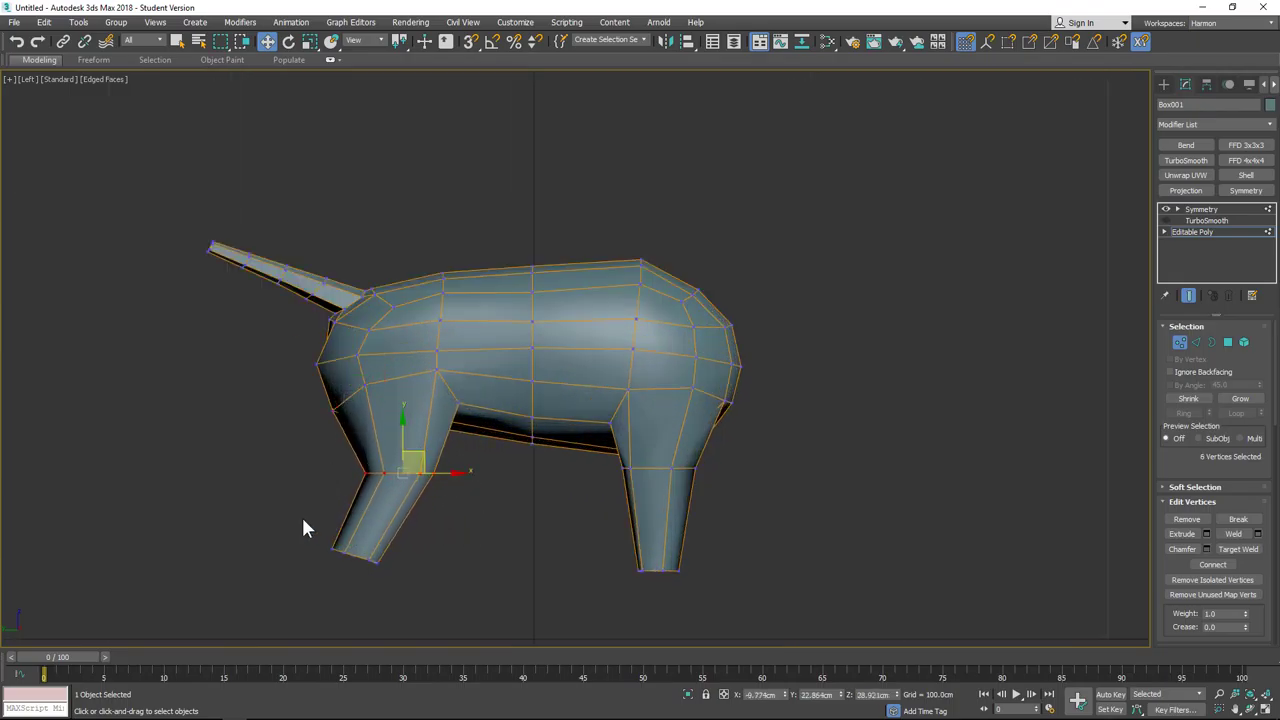
{"action": "left_click_drag", "start_coordinate": [303, 519], "coordinate": [422, 586]}
{"action": "left_click_drag", "start_coordinate": [322, 520], "coordinate": [373, 524]}
{"action": "middle_click_drag", "start_coordinate": [506, 272], "coordinate": [506, 332]}
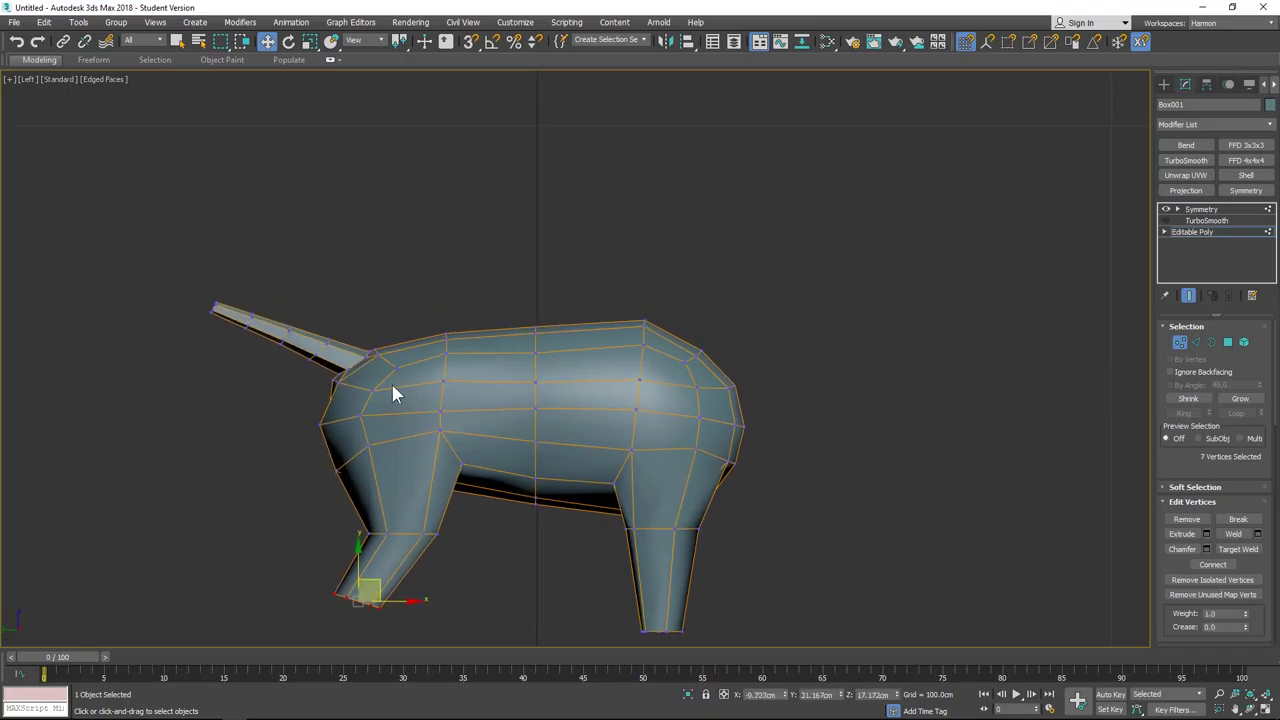
Step: Round the rump outline by nudging the vertex below the tail root and the two rear vertices beneath it
{"action": "scroll", "coordinate": [391, 393], "scroll_direction": "up", "scroll_amount": 5}
{"action": "left_click", "coordinate": [287, 368]}
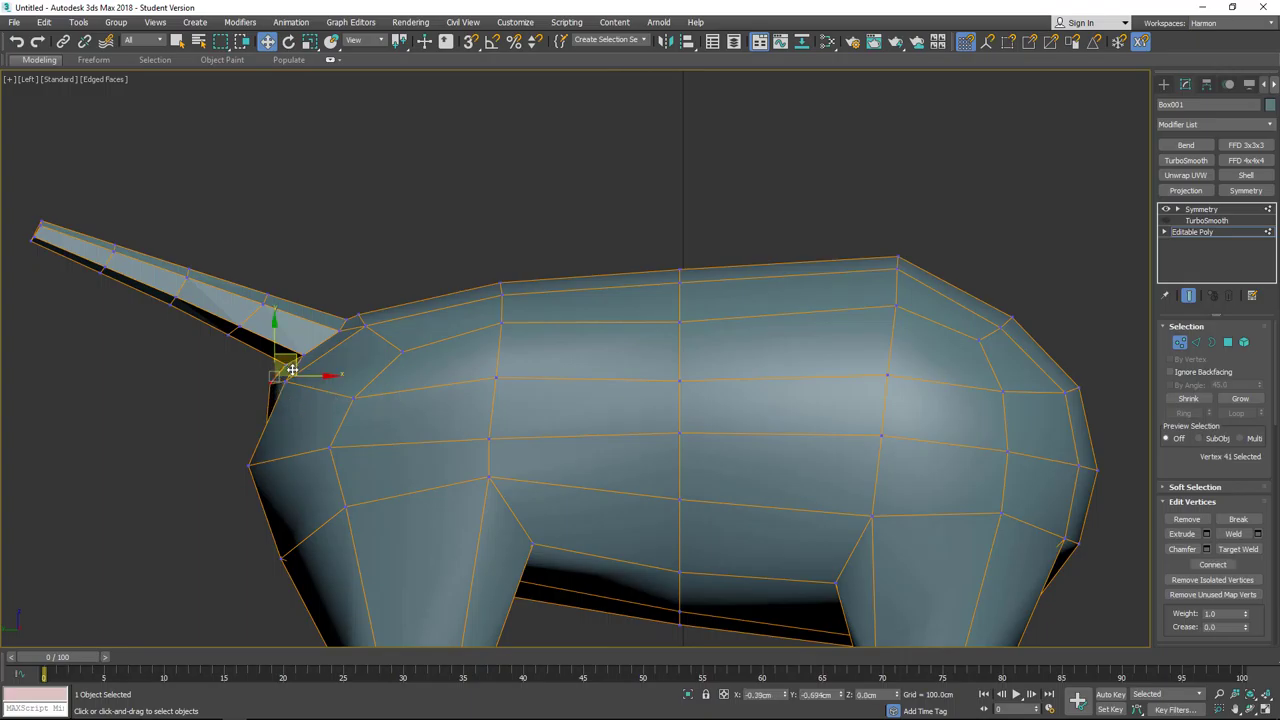
{"action": "left_click_drag", "start_coordinate": [289, 368], "coordinate": [281, 433]}
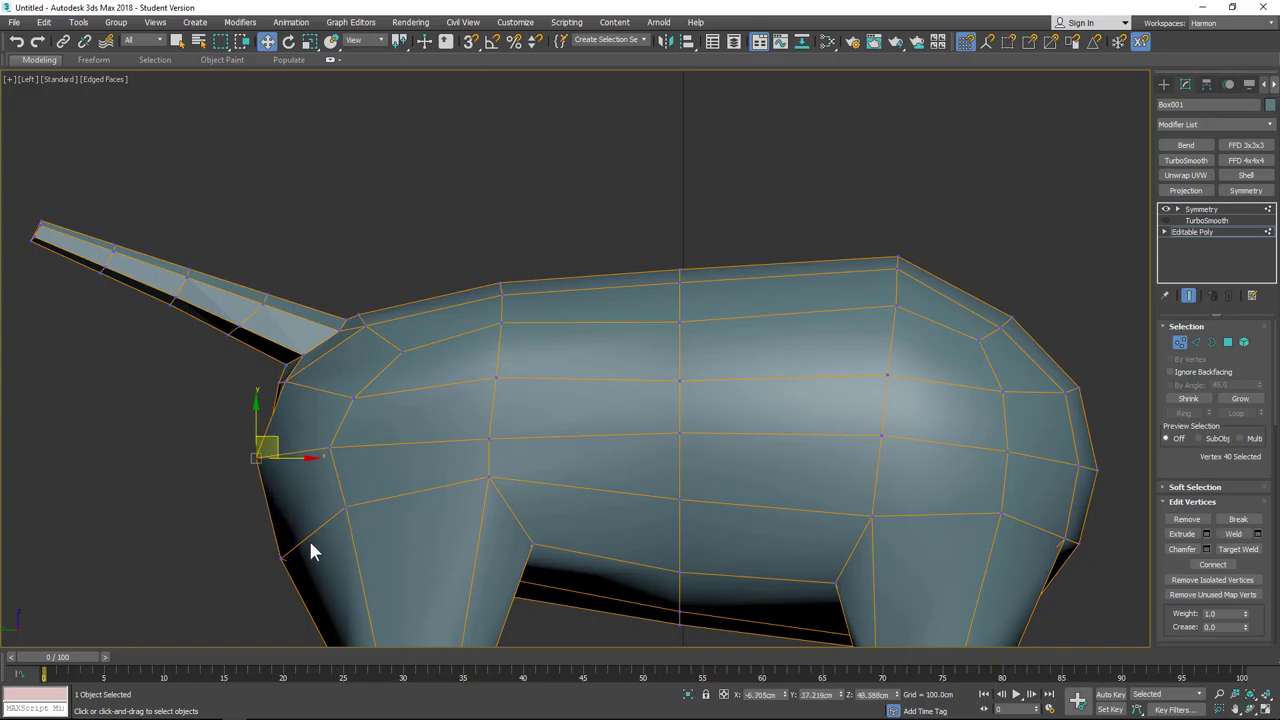
{"action": "left_click", "coordinate": [283, 558]}
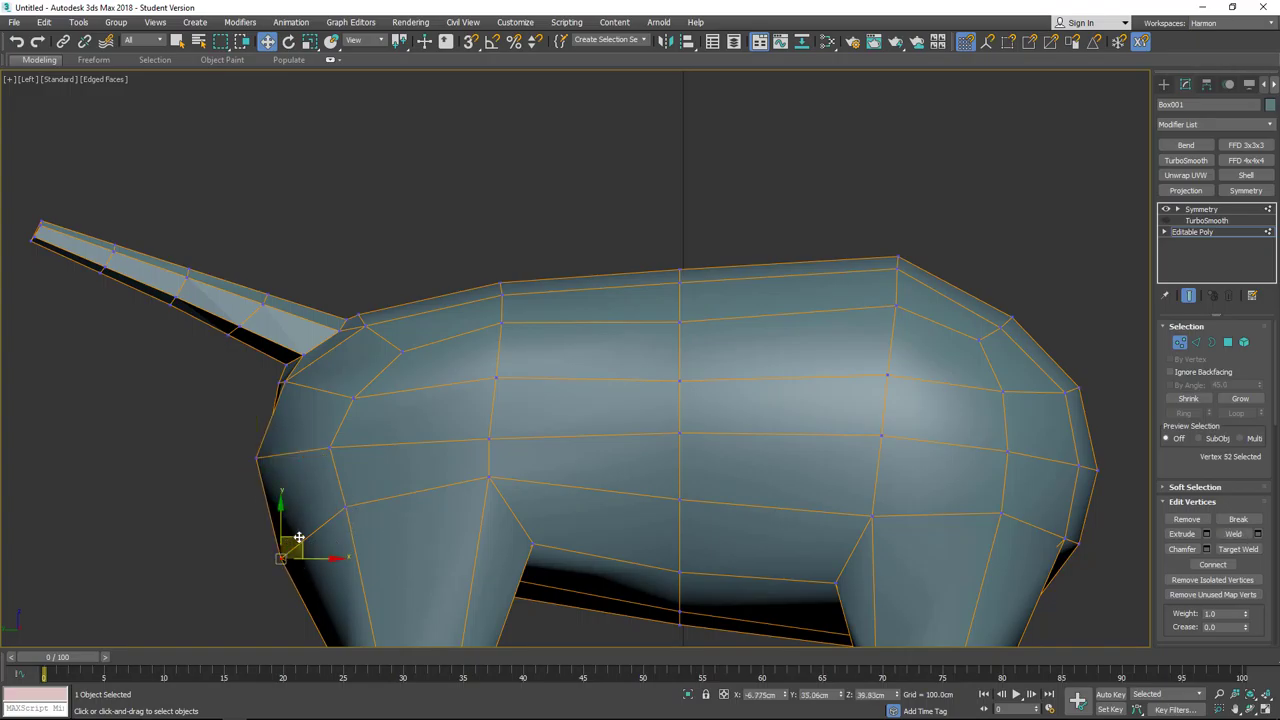
{"action": "left_click_drag", "start_coordinate": [298, 538], "coordinate": [298, 529]}
Step: Lower the upper side vertex of the loop above the hind leg slightly and raise the side vertex beneath it
{"action": "middle_click_drag", "start_coordinate": [667, 442], "coordinate": [420, 445]}
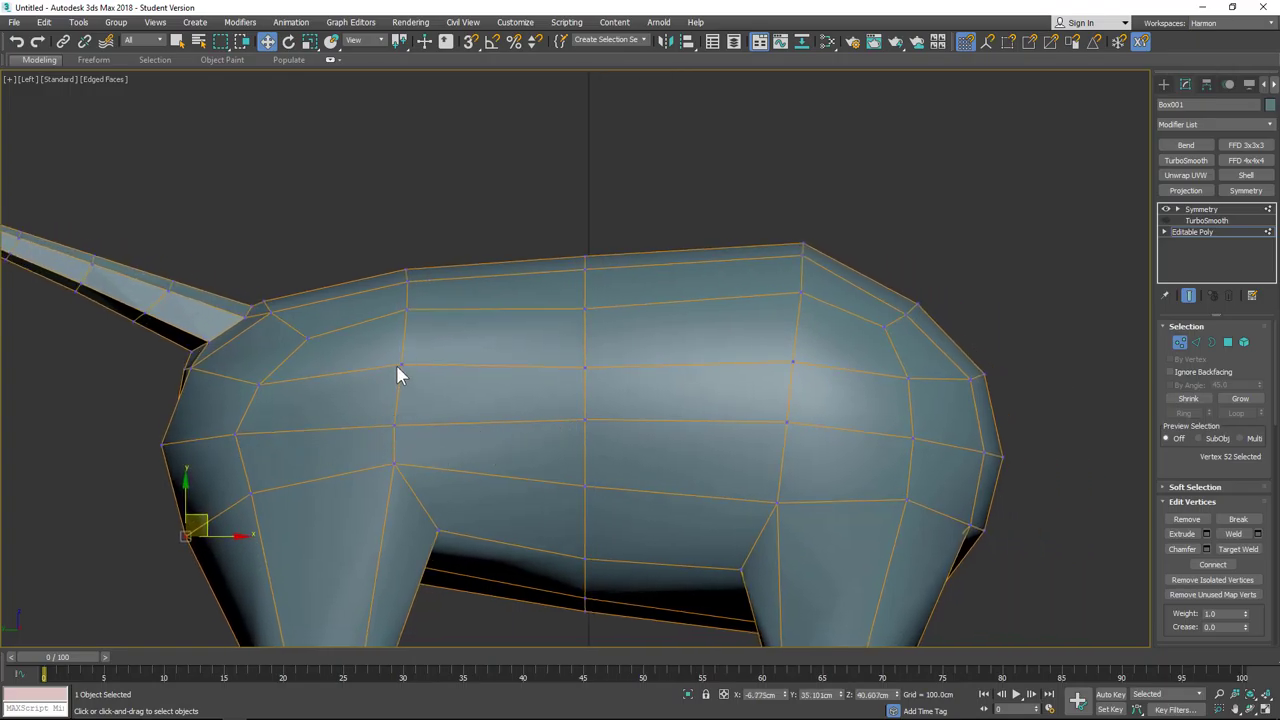
{"action": "left_click", "coordinate": [399, 367]}
{"action": "left_click_drag", "start_coordinate": [420, 345], "coordinate": [392, 358]}
{"action": "left_click", "coordinate": [394, 423]}
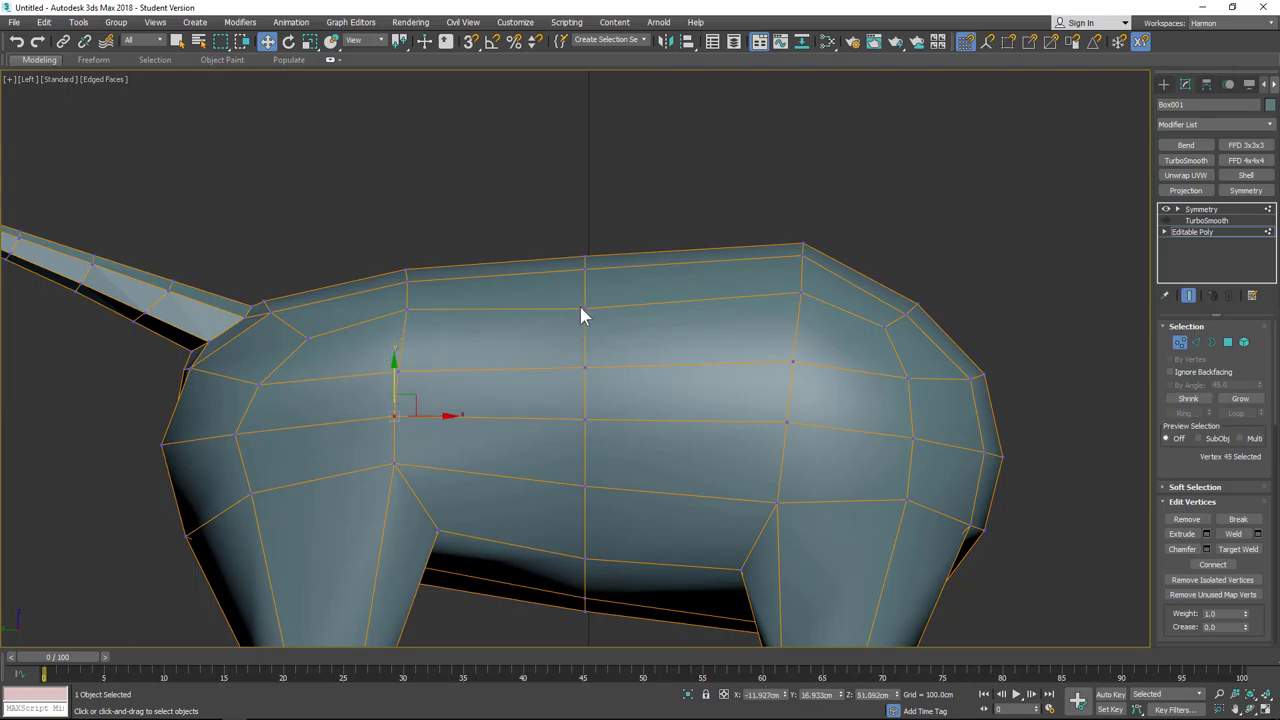
Step: Lower the top vertices of the mid-body loop and shift the three top vertices of the hip loop slightly toward the tail
{"action": "left_click_drag", "start_coordinate": [607, 273], "coordinate": [606, 272]}
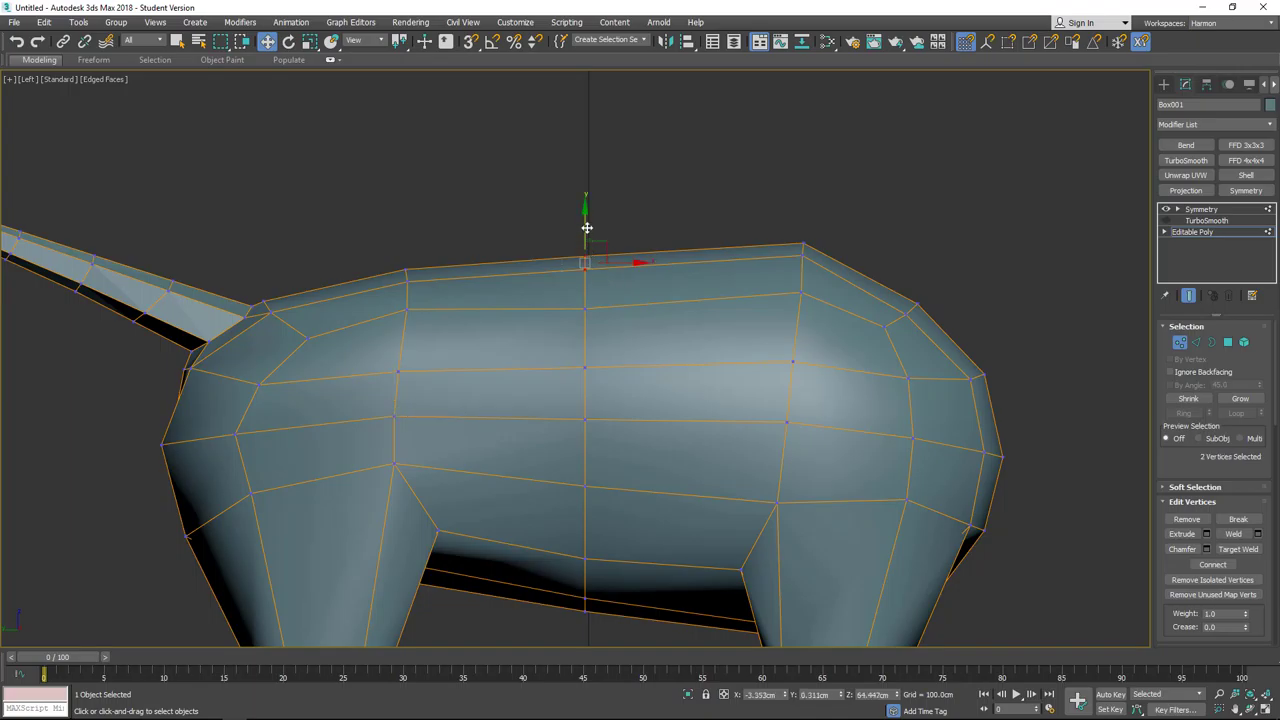
{"action": "left_click_drag", "start_coordinate": [585, 230], "coordinate": [587, 248]}
{"action": "left_click", "coordinate": [585, 307], "text": "ctrl"}
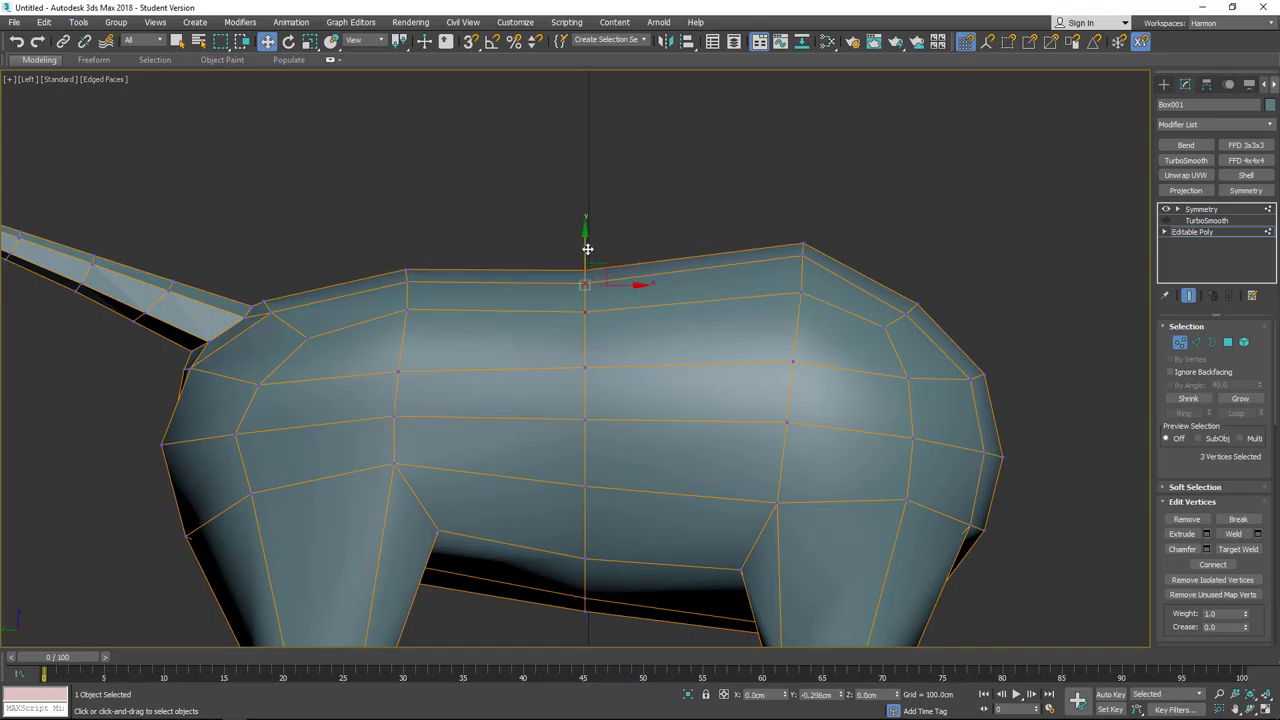
{"action": "left_click_drag", "start_coordinate": [349, 243], "coordinate": [420, 286]}
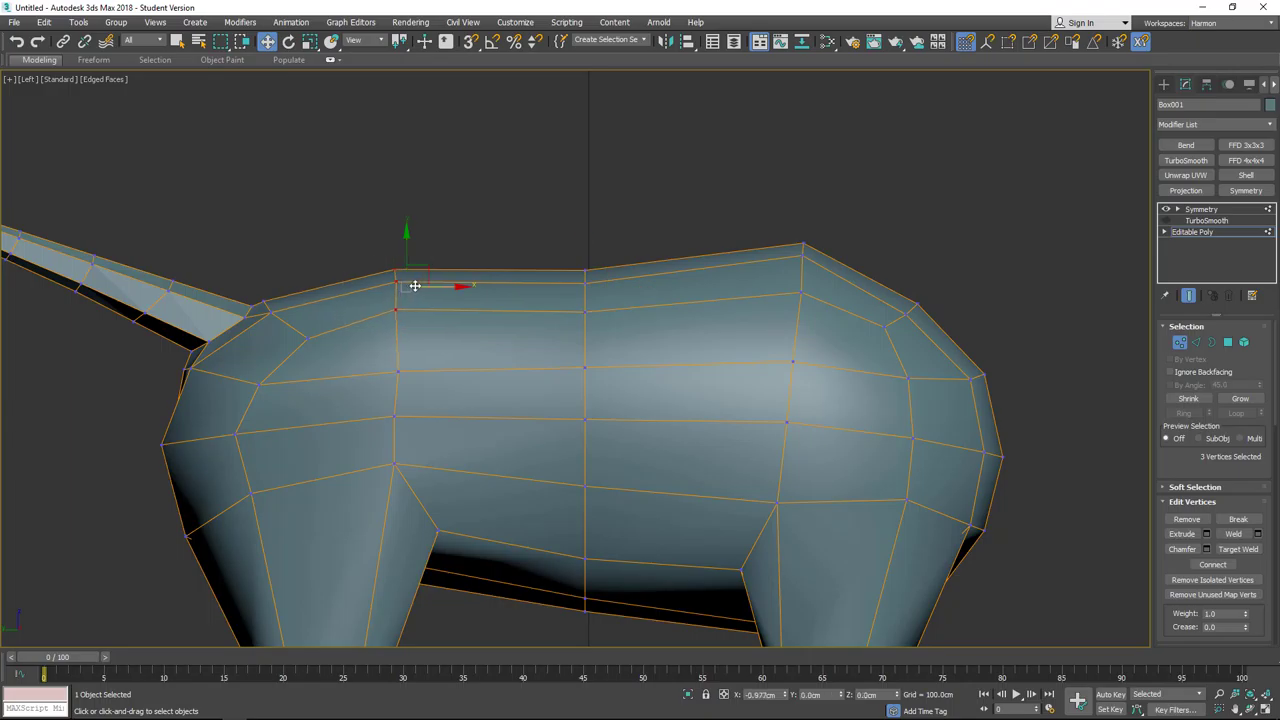
Step: Nudge the two upper hip vertices near the tail root slightly toward the tail and down
{"action": "middle_click_drag", "start_coordinate": [434, 309], "coordinate": [361, 254]}
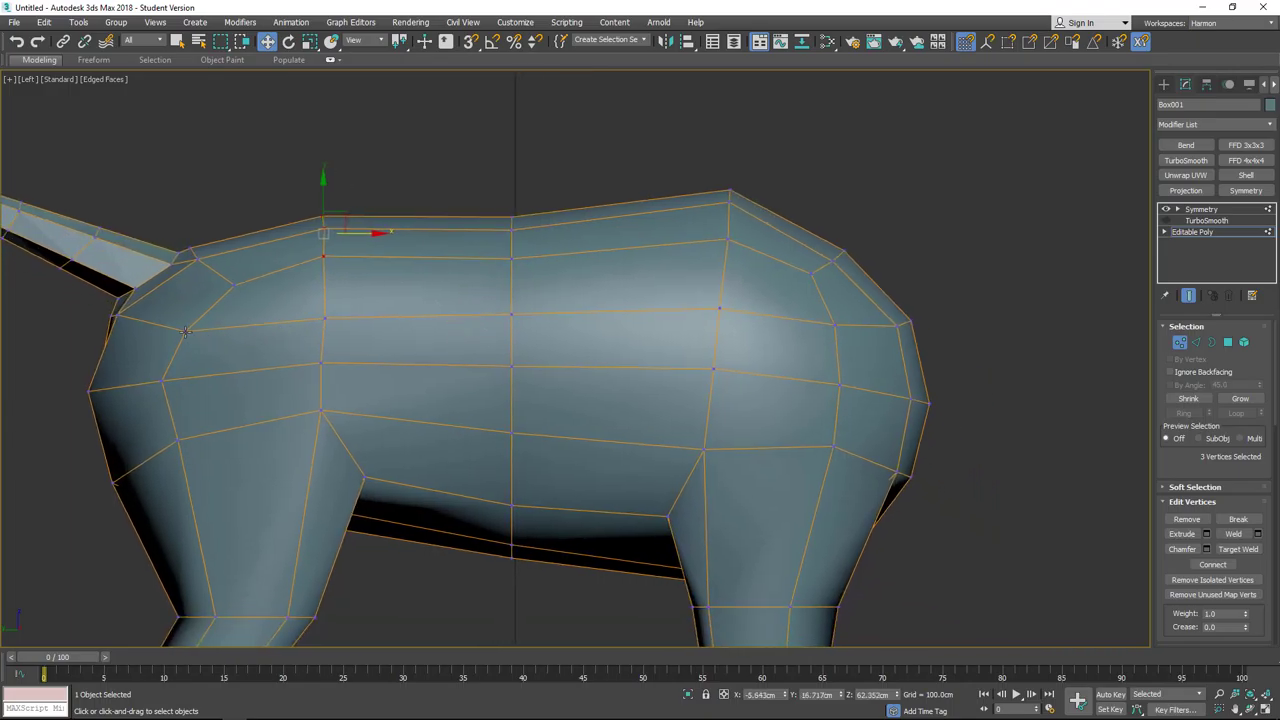
{"action": "left_click", "coordinate": [189, 329]}
{"action": "left_click", "coordinate": [234, 286], "text": "ctrl"}
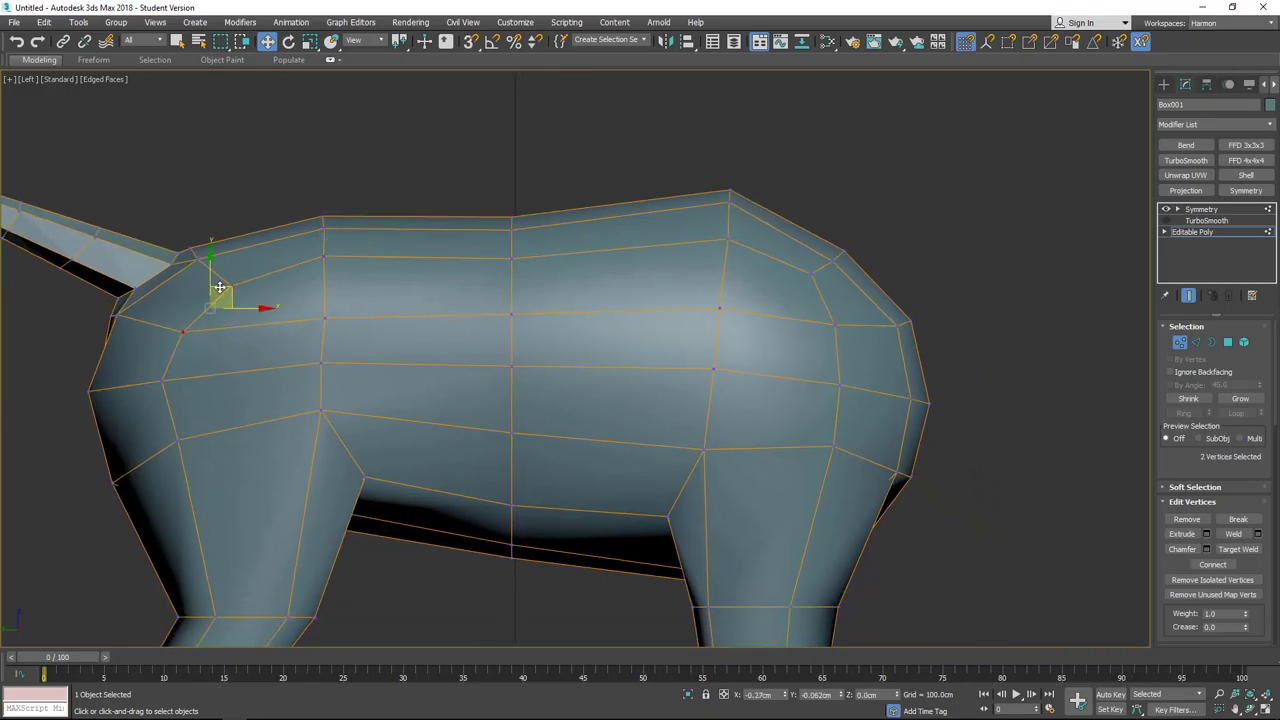
{"action": "left_click", "coordinate": [727, 145]}
Step: Shift the whole mid-body vertex loop toward the hind leg and raise its four lower belly vertices slightly
{"action": "middle_click_drag", "start_coordinate": [727, 145], "coordinate": [696, 142]}
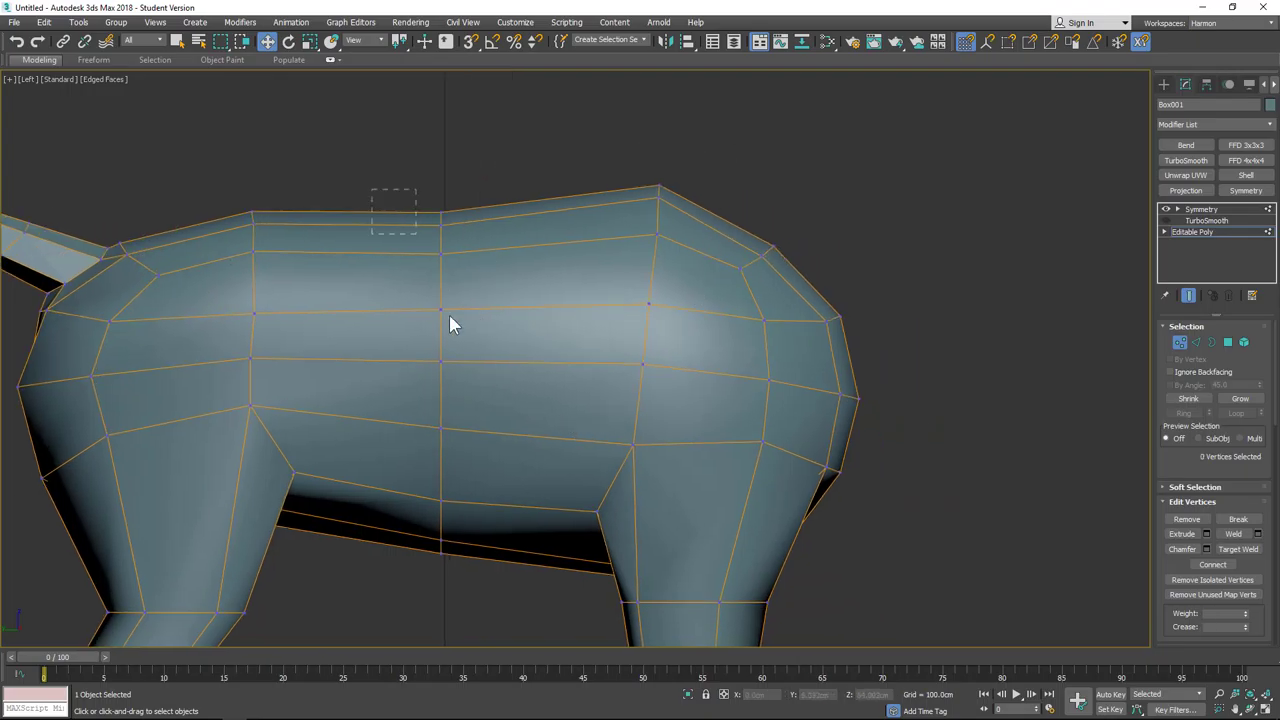
{"action": "left_click_drag", "start_coordinate": [485, 565], "coordinate": [485, 566]}
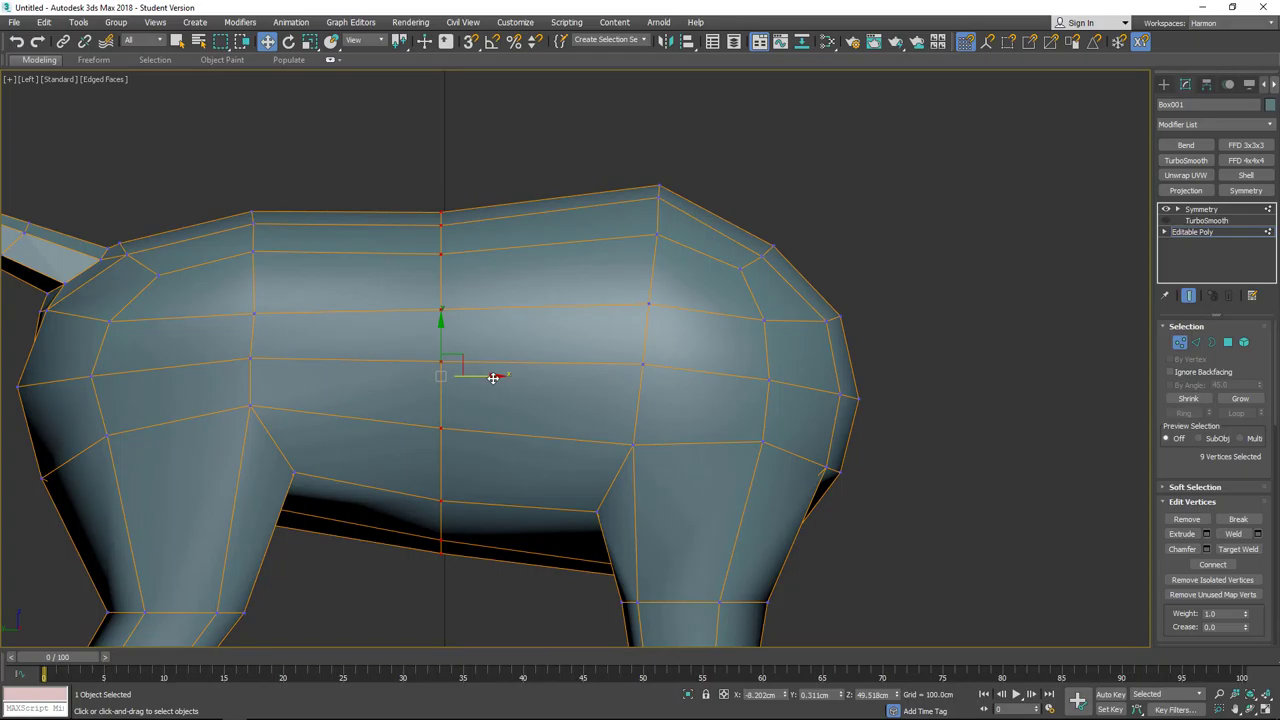
{"action": "left_click_drag", "start_coordinate": [490, 377], "coordinate": [433, 377]}
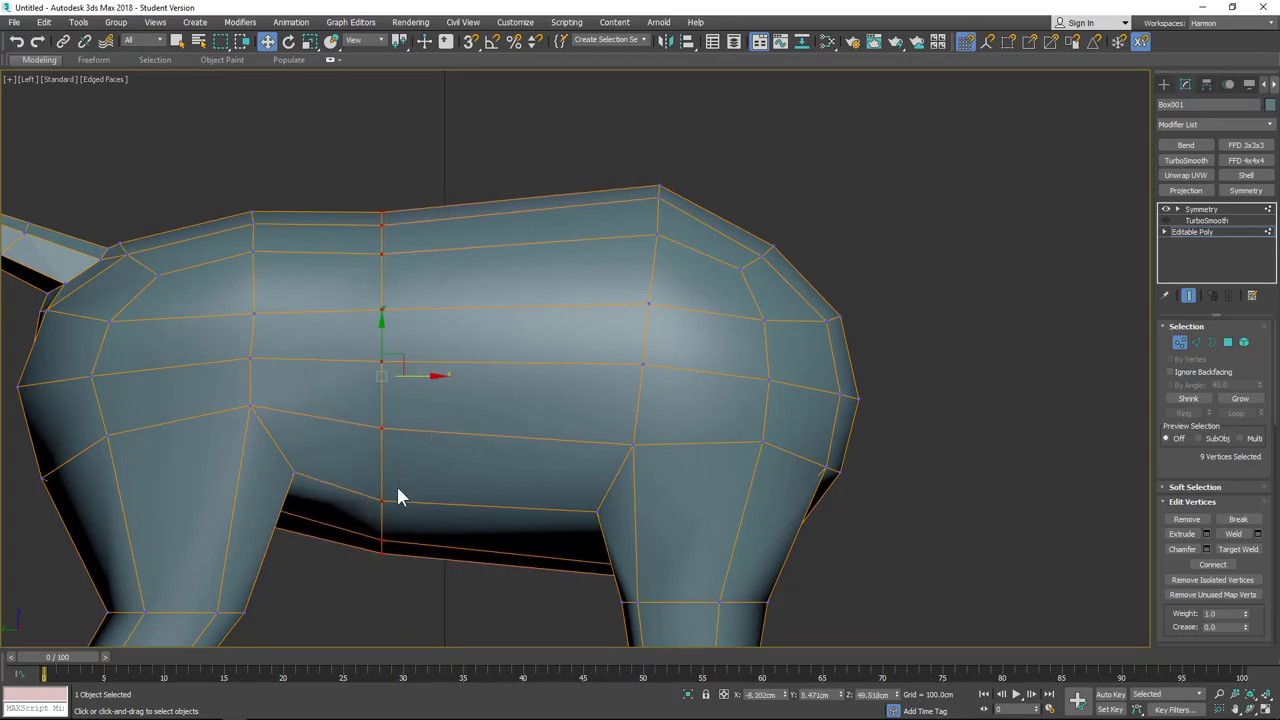
{"action": "left_click_drag", "start_coordinate": [335, 475], "coordinate": [336, 476]}
{"action": "left_click_drag", "start_coordinate": [362, 417], "coordinate": [383, 440]}
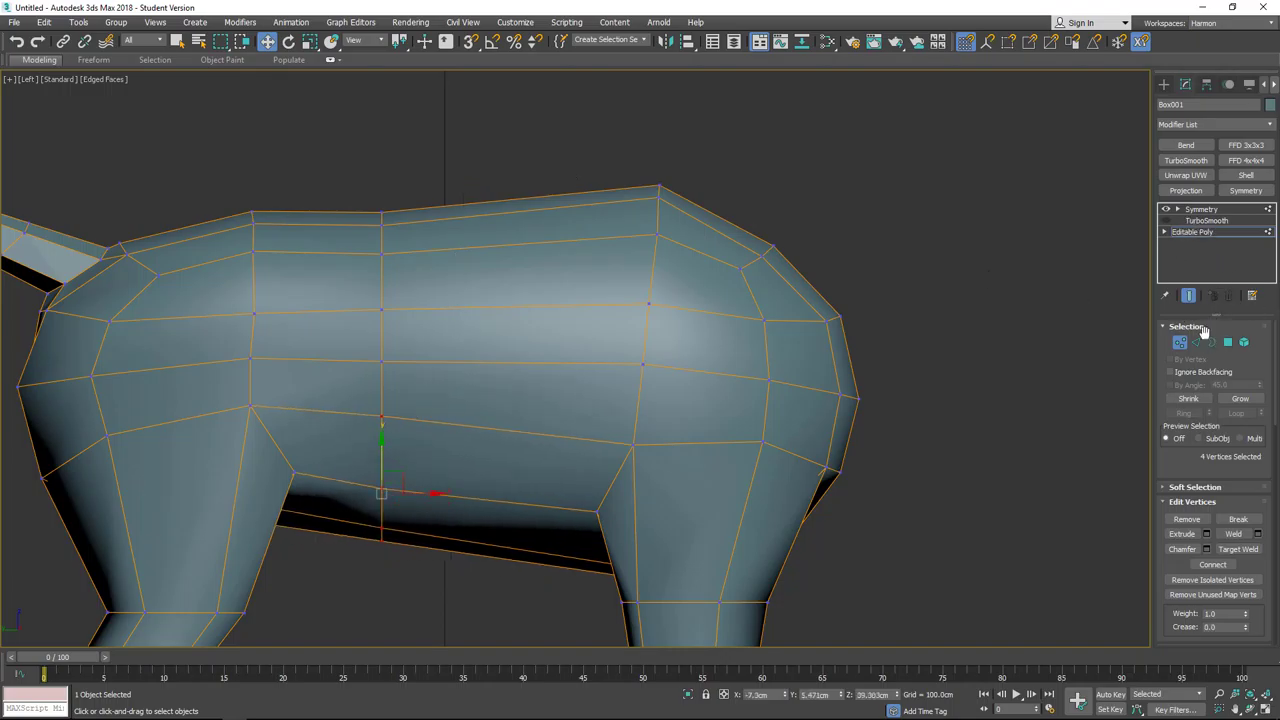
Step: Connect the lengthwise body edges between the mid-body loop and the front leg with 1 segment
{"action": "left_click", "coordinate": [1196, 342]}
{"action": "left_click_drag", "start_coordinate": [472, 137], "coordinate": [481, 560]}
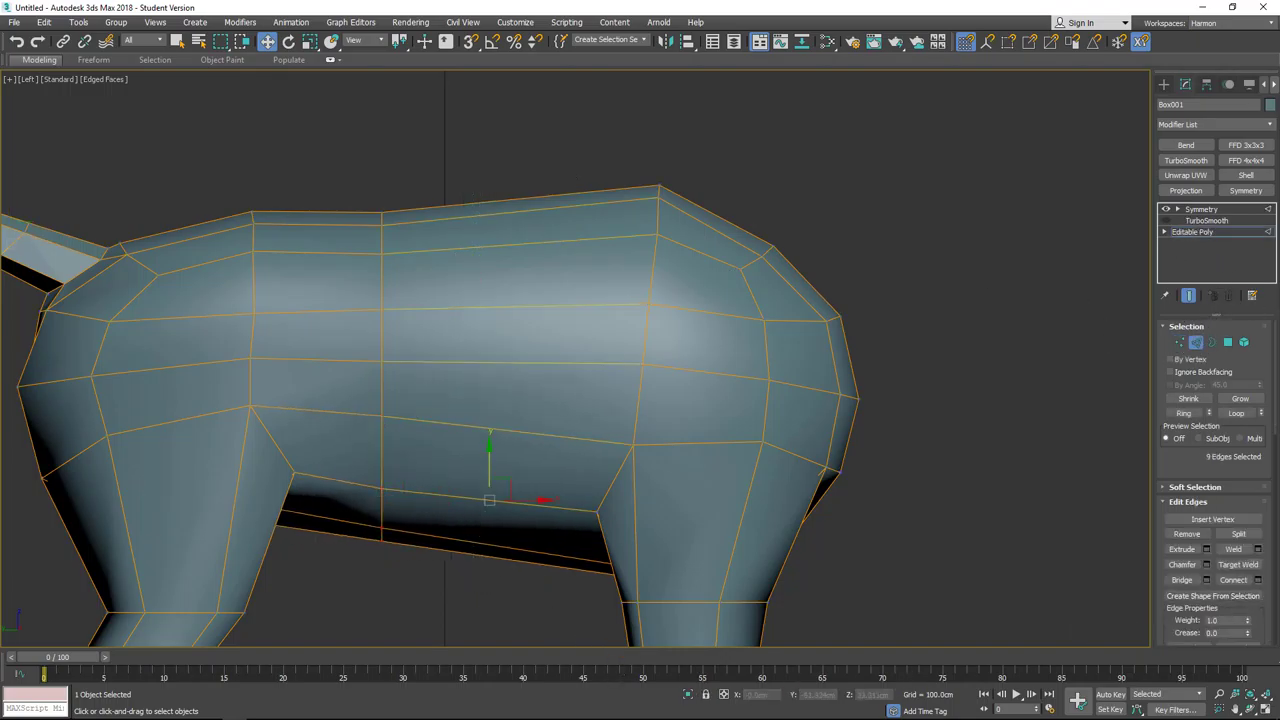
{"action": "left_click", "coordinate": [1257, 580]}
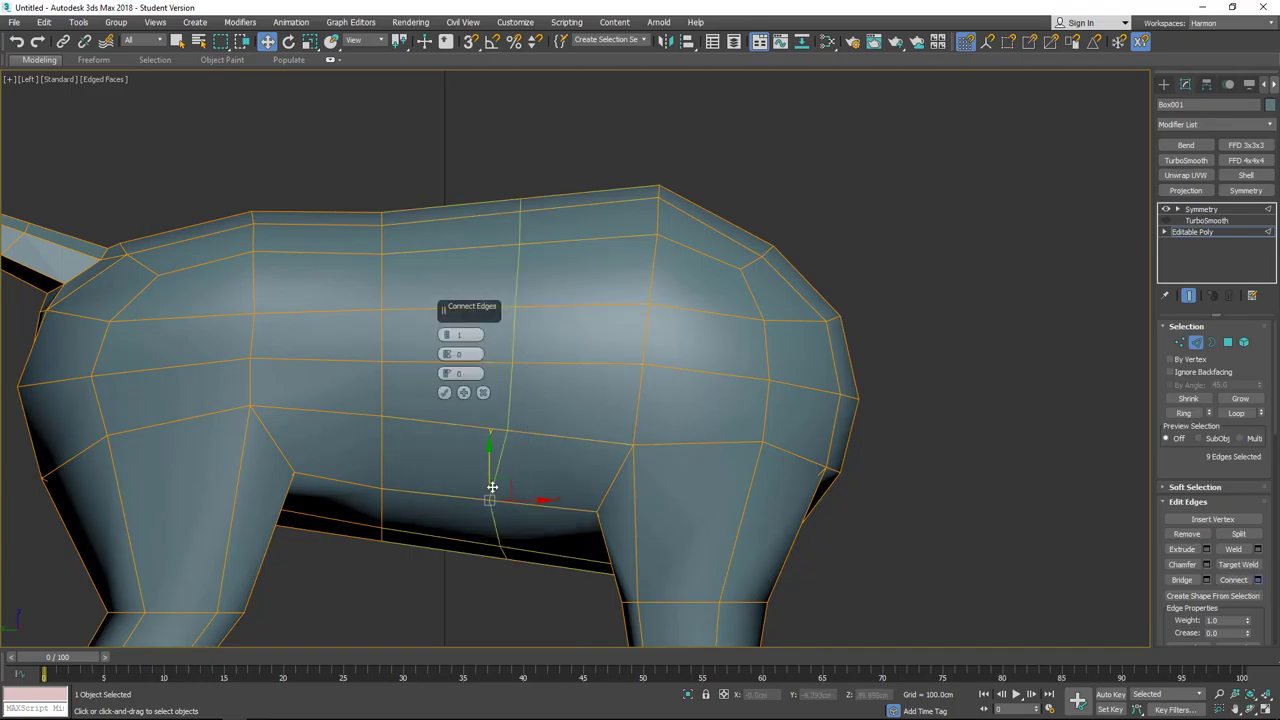
{"action": "left_click", "coordinate": [444, 392]}
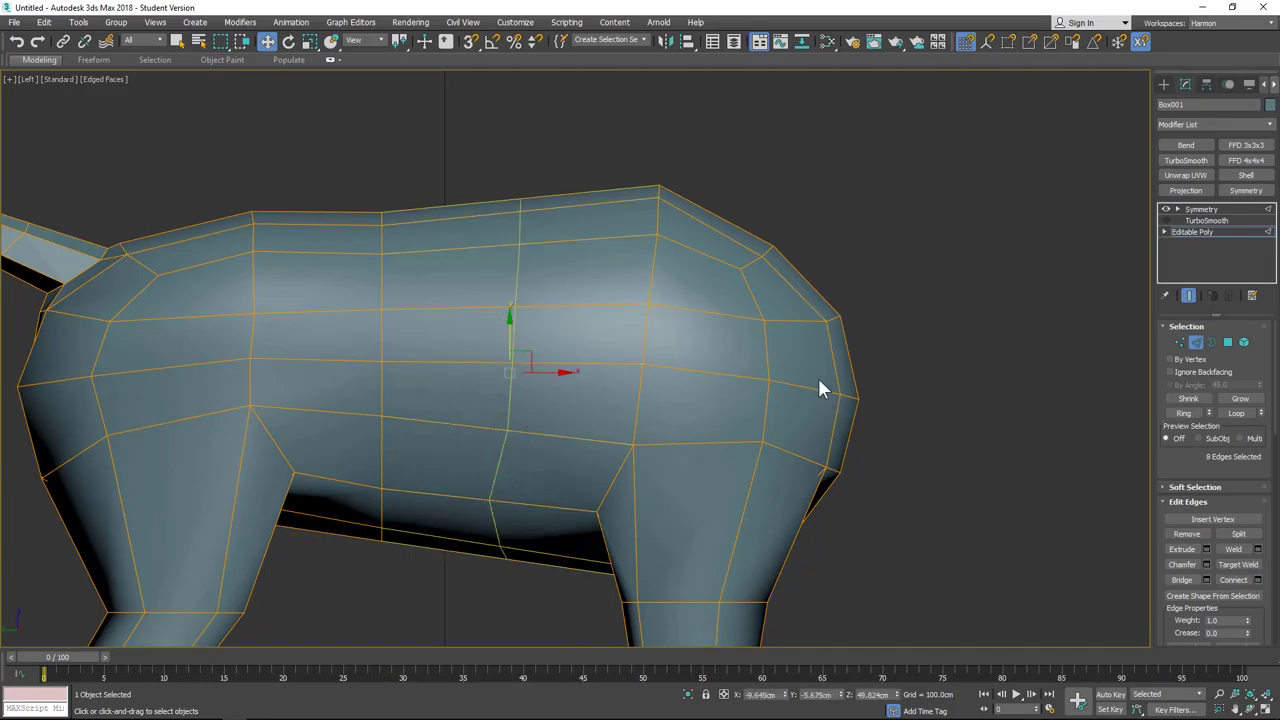
Step: Straighten the new edge loop at the belly by shifting its two lower vertices toward the front leg
{"action": "left_click", "coordinate": [1180, 342]}
{"action": "middle_click_drag", "start_coordinate": [549, 453], "coordinate": [539, 364]}
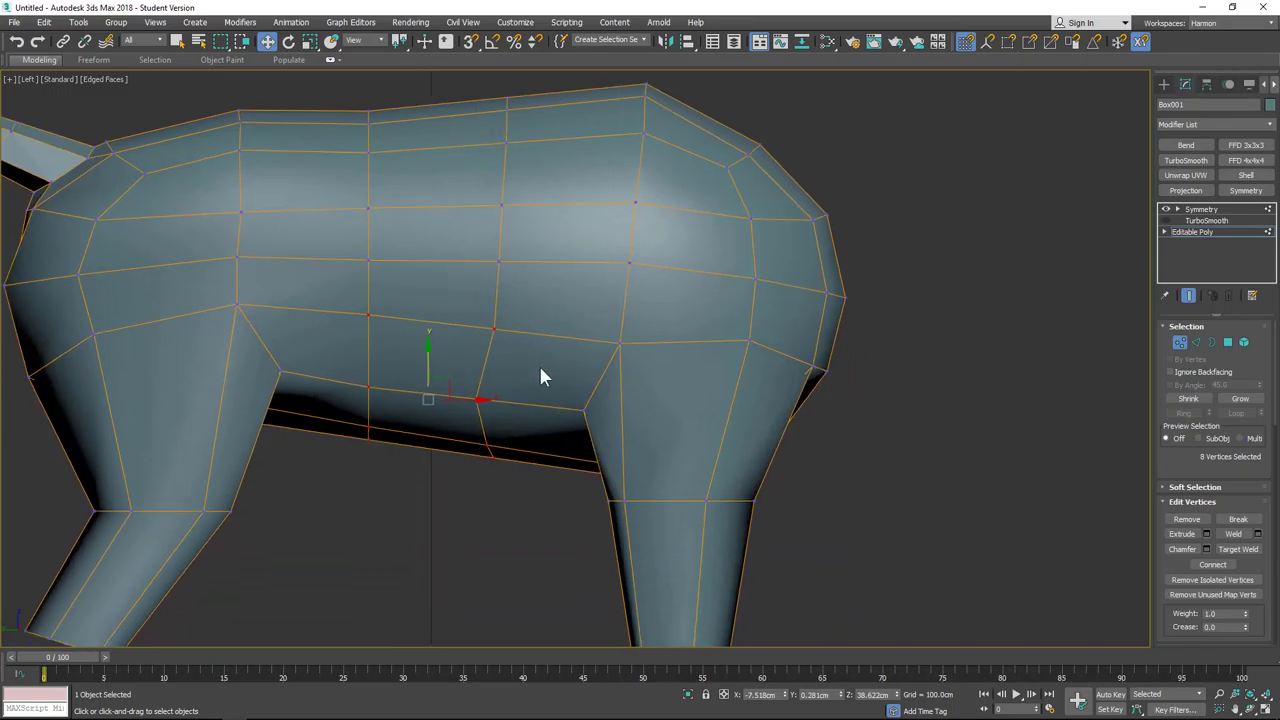
{"action": "left_click", "coordinate": [475, 397]}
{"action": "left_click_drag", "start_coordinate": [514, 398], "coordinate": [528, 398]}
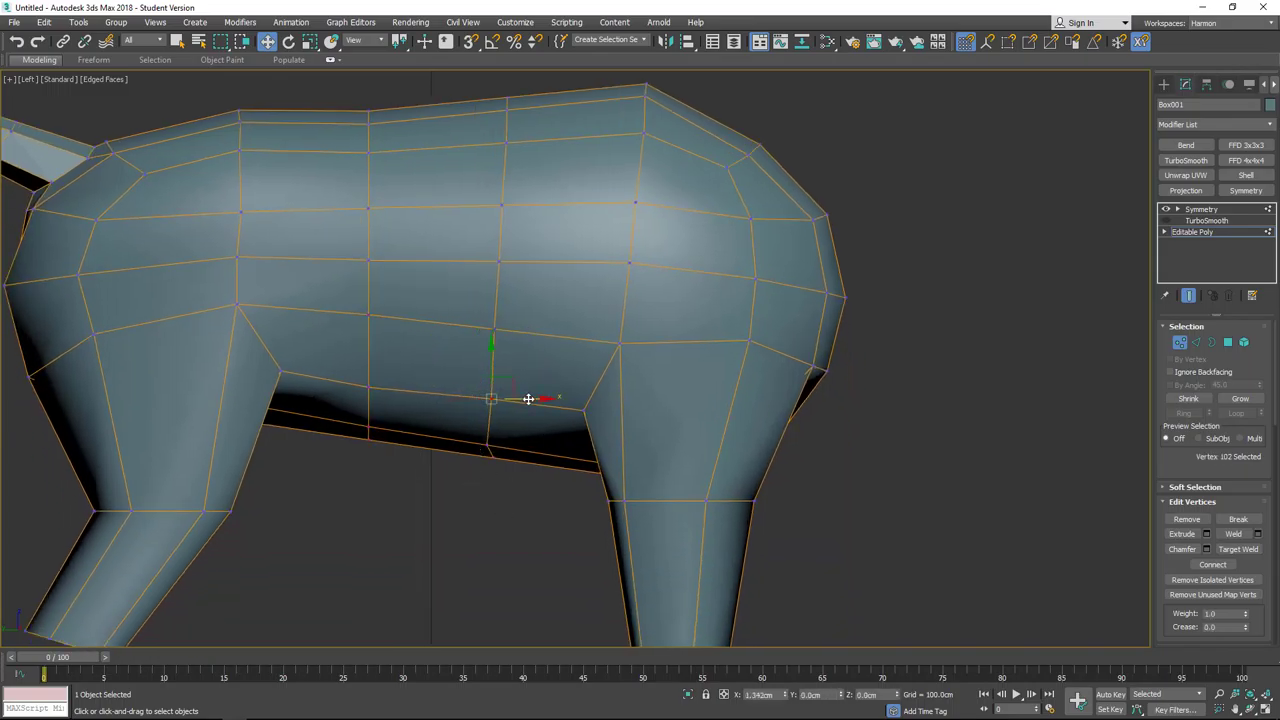
{"action": "left_click", "coordinate": [486, 445]}
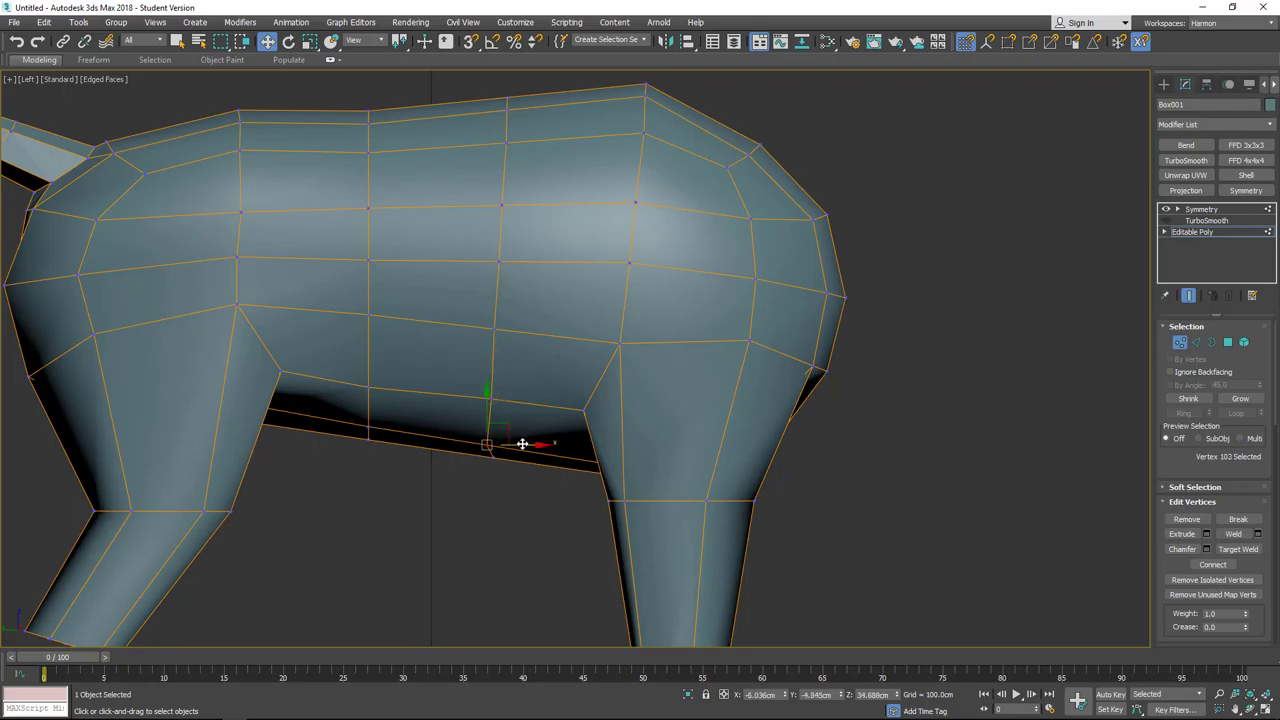
Step: Raise the three belly vertices of the waist loop in front of the hind leg, and the side vertex above them
{"action": "left_click_drag", "start_coordinate": [397, 489], "coordinate": [375, 331]}
{"action": "left_click", "coordinate": [369, 316]}
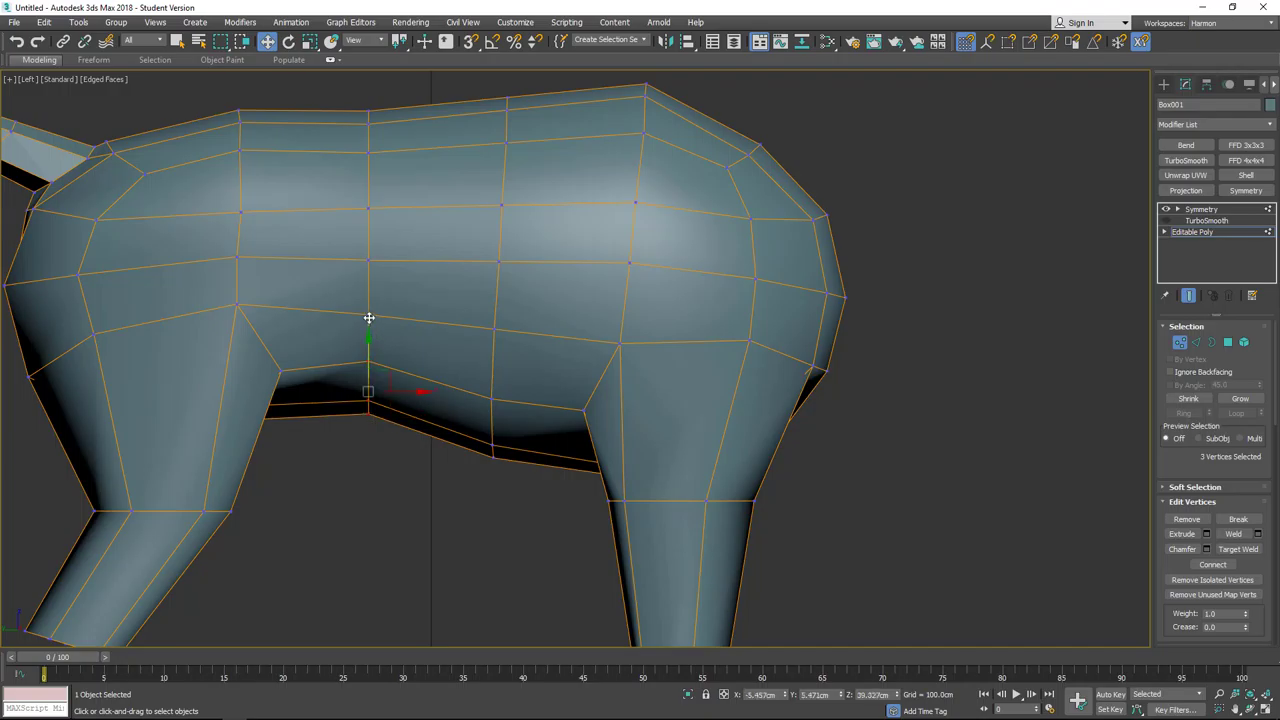
{"action": "left_click_drag", "start_coordinate": [369, 289], "coordinate": [371, 282]}
Step: Slant the lower part of the waist loop by shifting its belly vertices slightly toward the hind leg
{"action": "left_click_drag", "start_coordinate": [351, 397], "coordinate": [369, 449]}
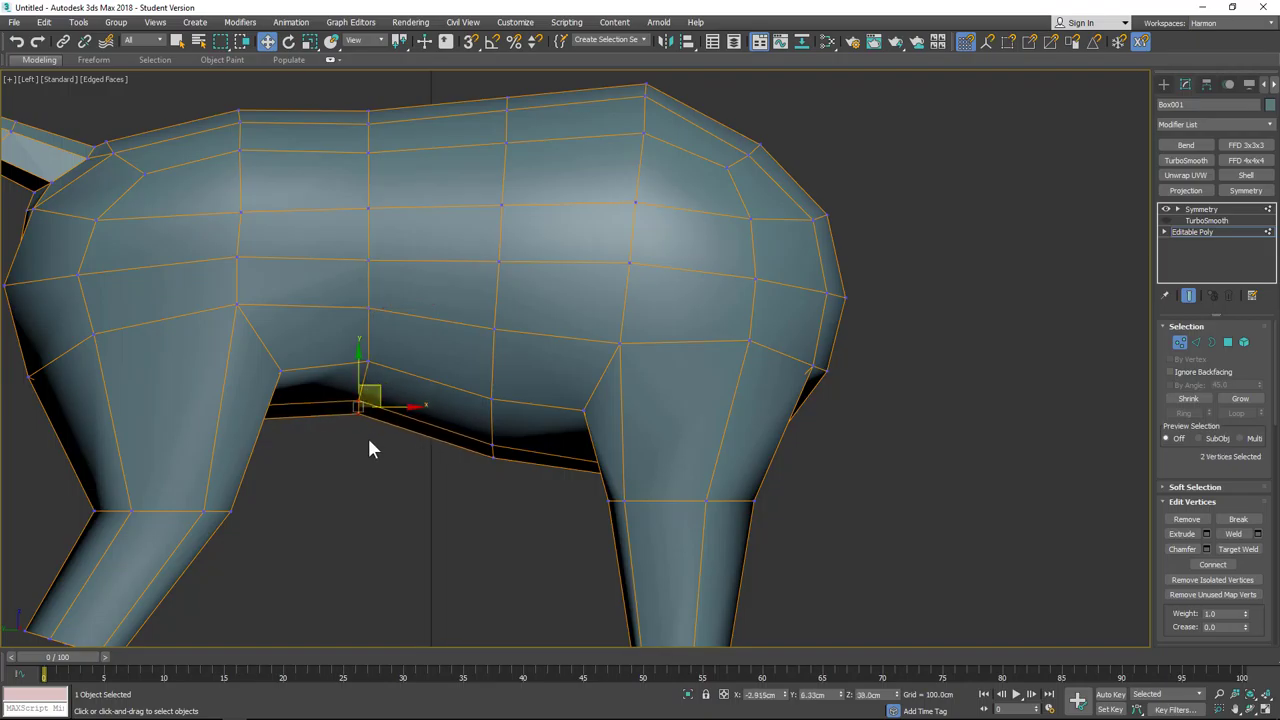
{"action": "left_click", "coordinate": [357, 411]}
{"action": "left_click_drag", "start_coordinate": [378, 395], "coordinate": [346, 436]}
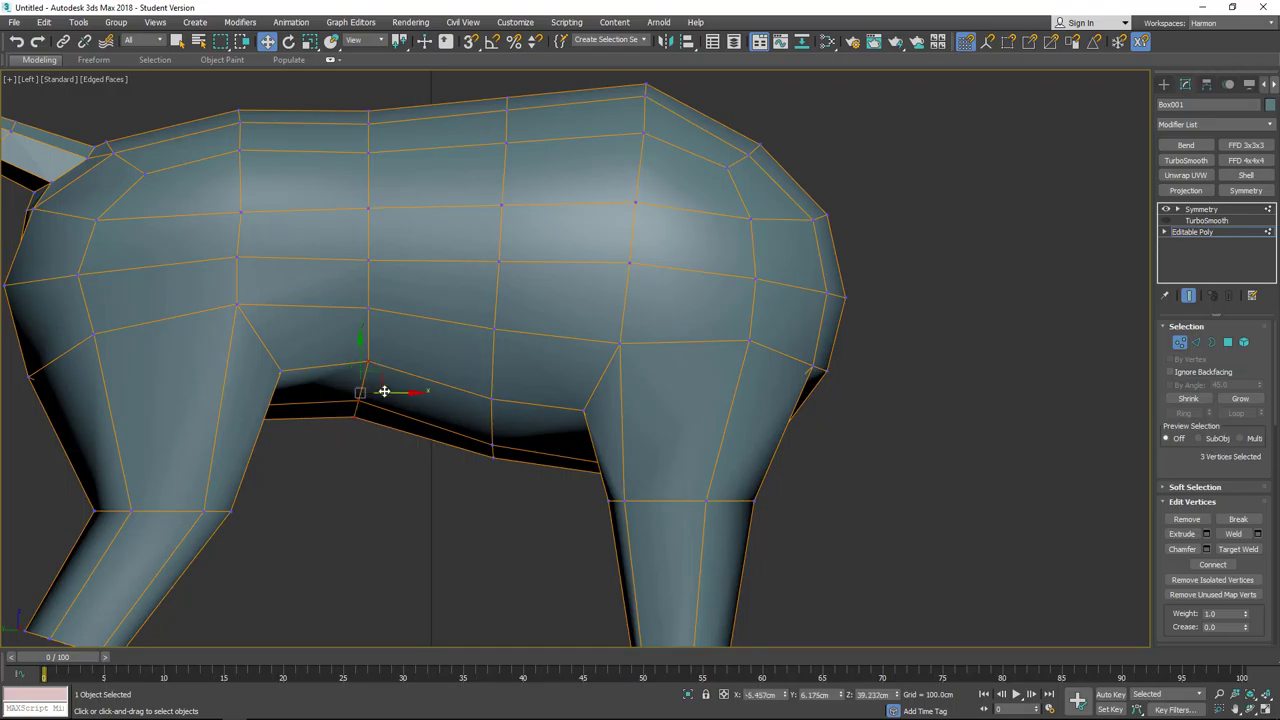
{"action": "left_click_drag", "start_coordinate": [377, 375], "coordinate": [369, 372]}
{"action": "left_click", "coordinate": [388, 526]}
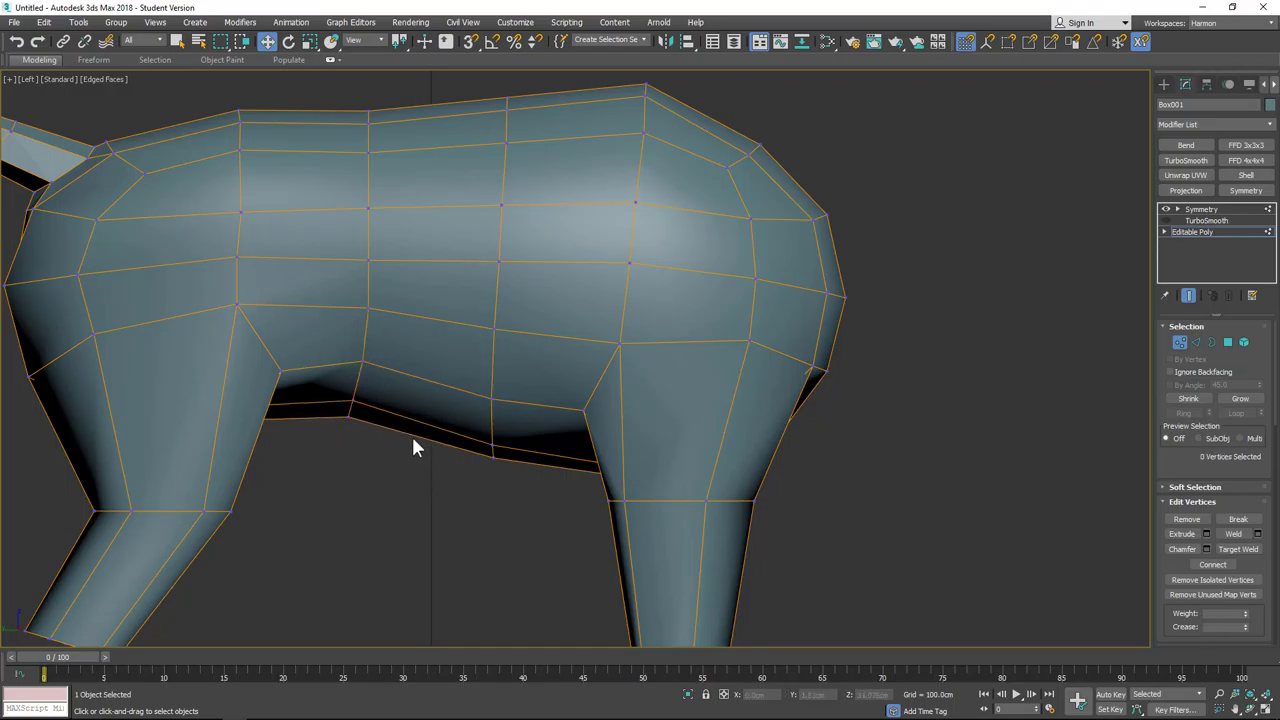
Step: From below, move the vertex where the hind leg meets the belly inward toward the centre line
{"action": "middle_click_drag", "start_coordinate": [443, 441], "coordinate": [322, 309], "text": "alt"}
{"action": "left_click_drag", "start_coordinate": [97, 303], "coordinate": [235, 332]}
{"action": "key", "text": "ctrl+z"}
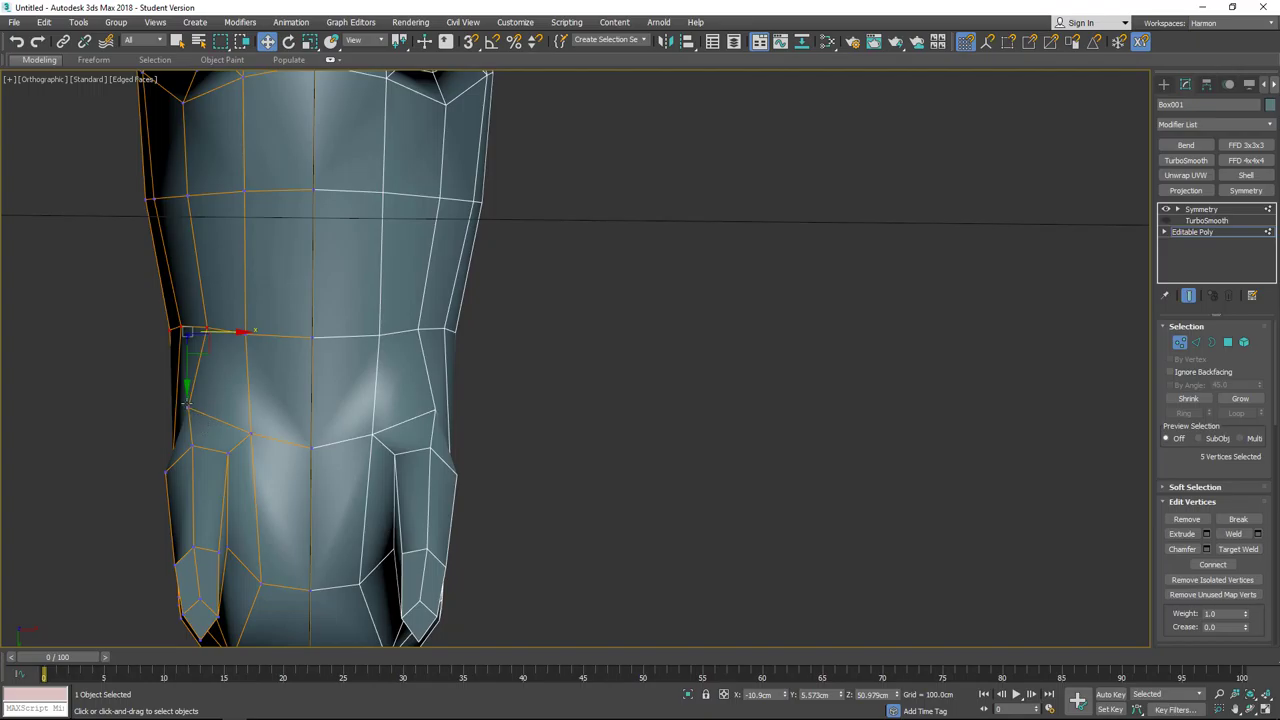
{"action": "left_click", "coordinate": [188, 406]}
{"action": "left_click_drag", "start_coordinate": [222, 408], "coordinate": [246, 406]}
Step: Move the rear vertex between the hind legs outward and toward the belly, and nudge the inner knee vertex inward and toward the tail
{"action": "left_click", "coordinate": [261, 585]}
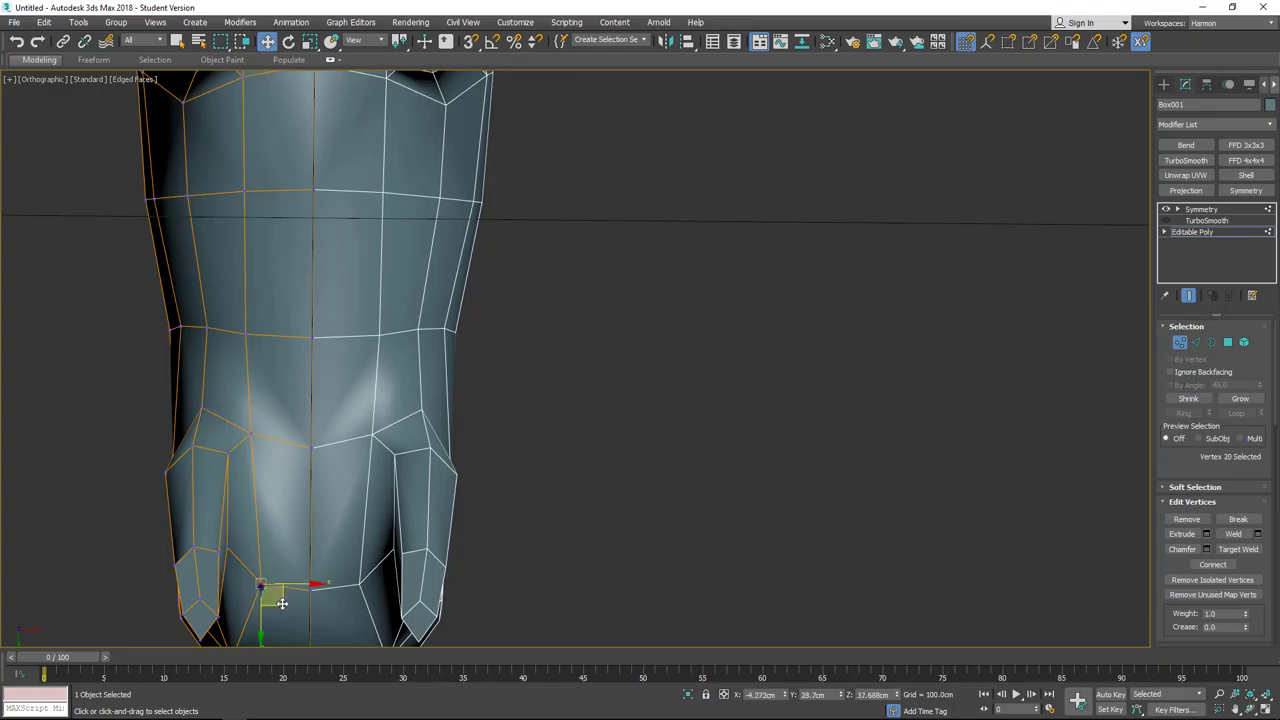
{"action": "left_click_drag", "start_coordinate": [274, 589], "coordinate": [273, 592]}
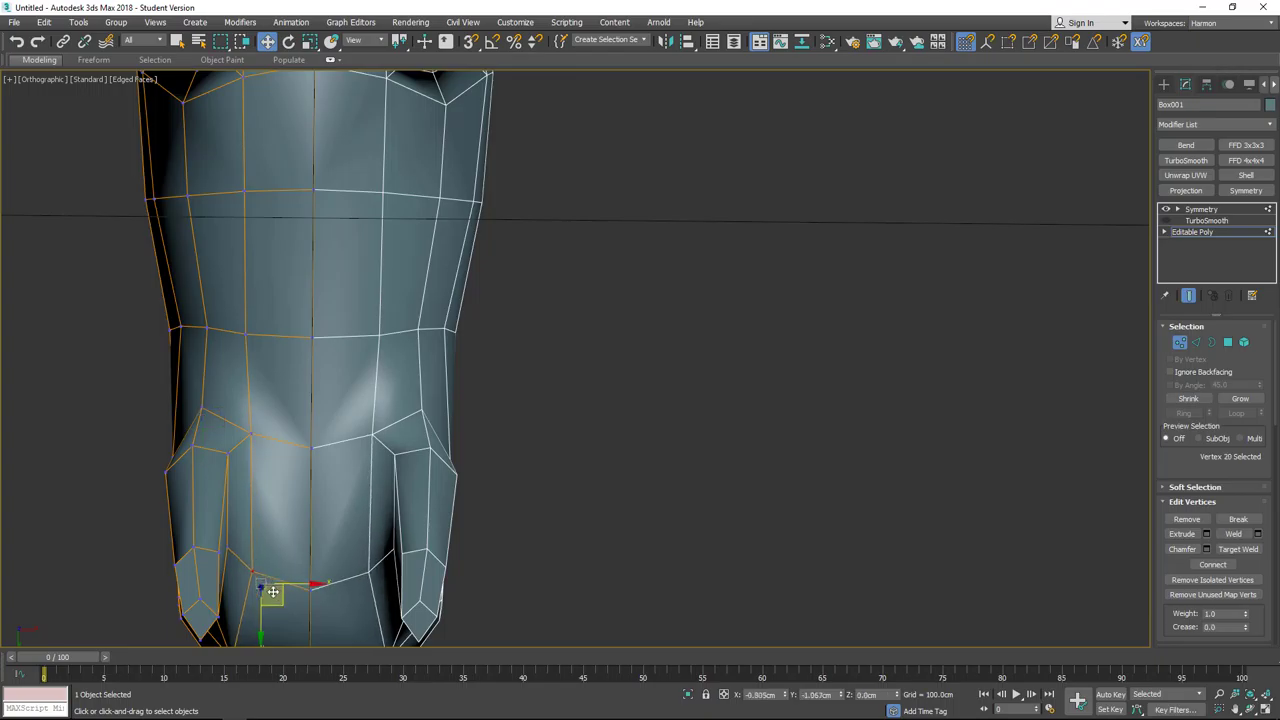
{"action": "left_click", "coordinate": [228, 549]}
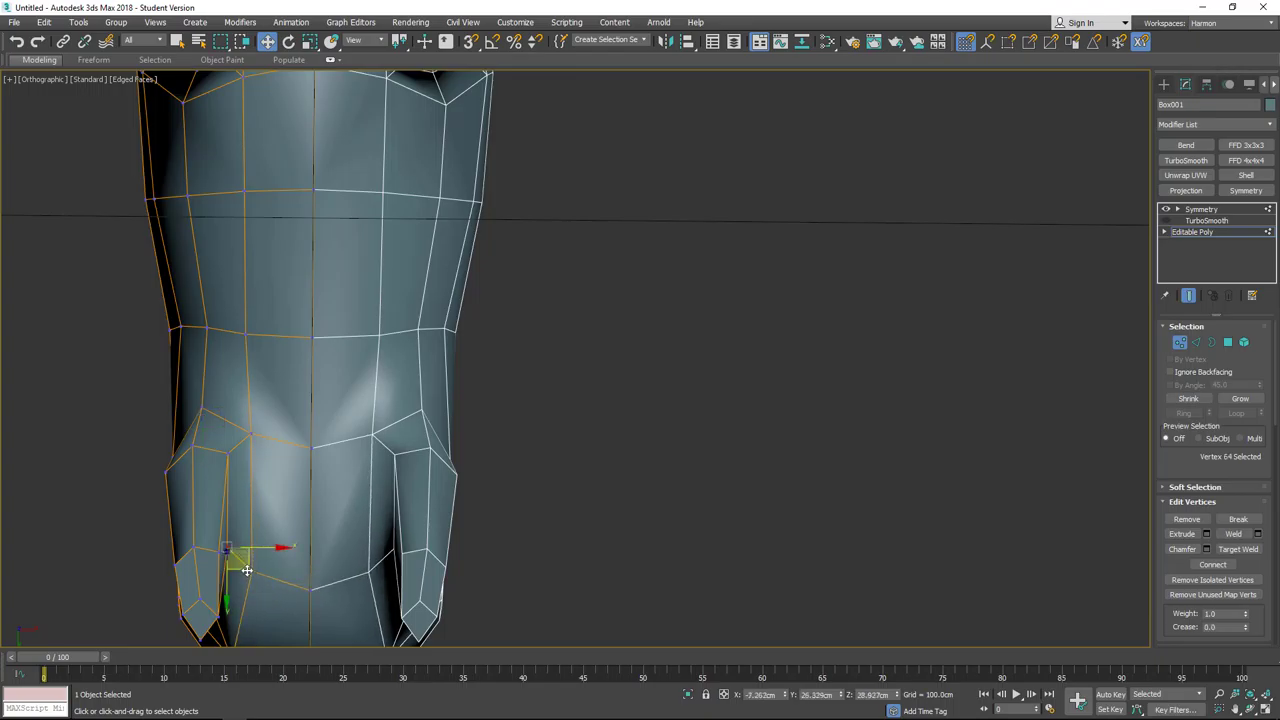
{"action": "left_click_drag", "start_coordinate": [247, 569], "coordinate": [253, 574]}
Step: Select the six vertices of the front leg's knee loop and shift them slightly inward toward the centre line
{"action": "middle_click_drag", "start_coordinate": [200, 374], "coordinate": [372, 497], "text": "alt"}
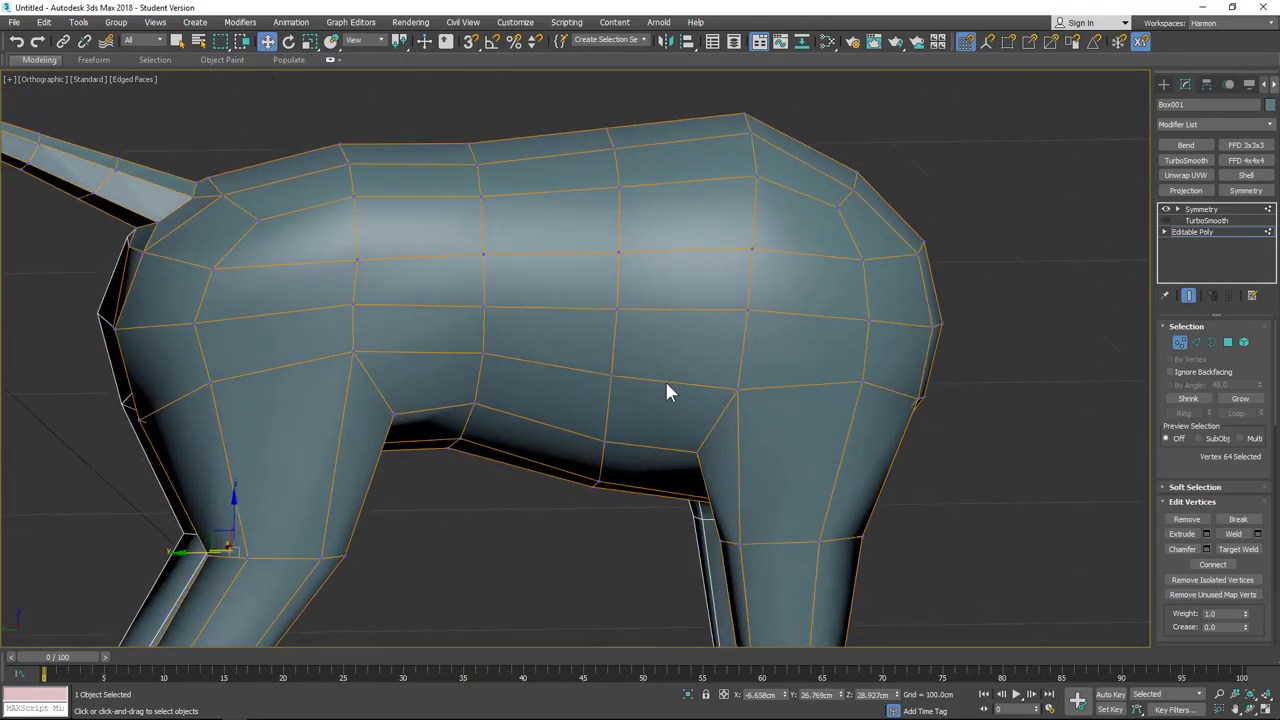
{"action": "scroll", "coordinate": [588, 514], "scroll_direction": "down", "scroll_amount": 5}
{"action": "middle_click_drag", "start_coordinate": [540, 490], "coordinate": [316, 458], "text": "alt"}
{"action": "key", "text": "f"}
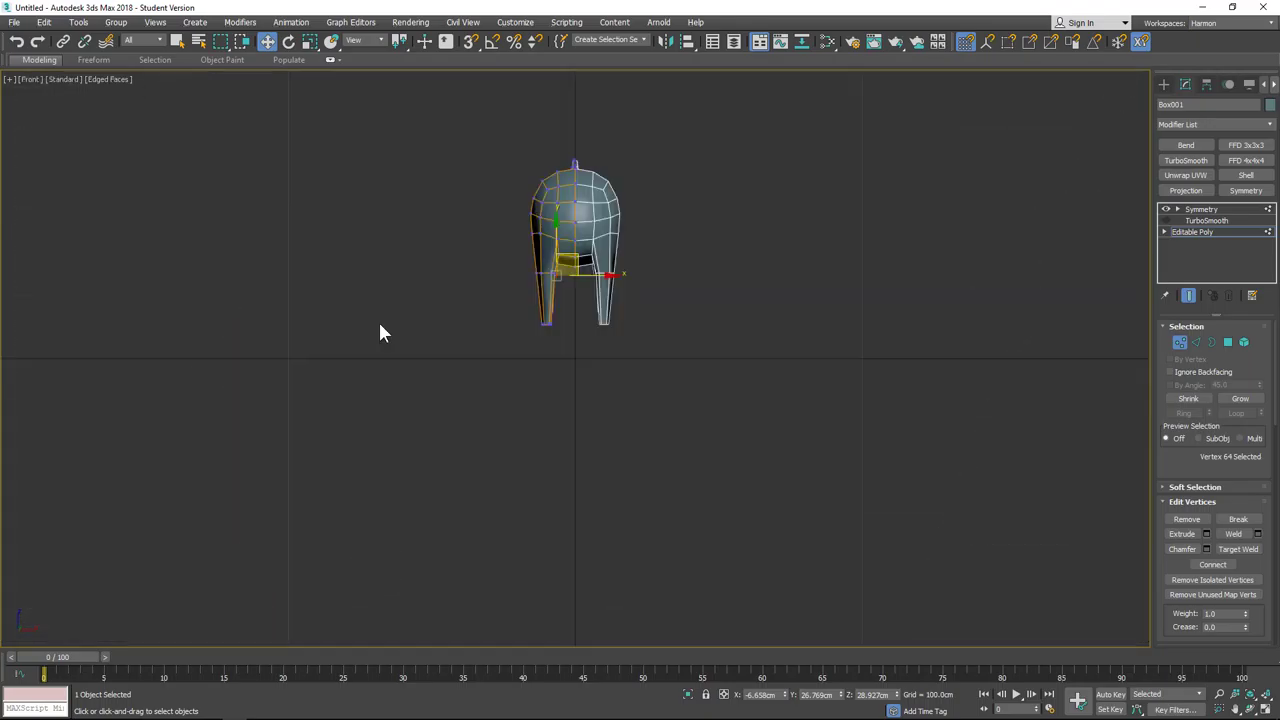
{"action": "middle_click_drag", "start_coordinate": [543, 360], "coordinate": [474, 495]}
{"action": "scroll", "coordinate": [480, 457], "scroll_direction": "up", "scroll_amount": 4}
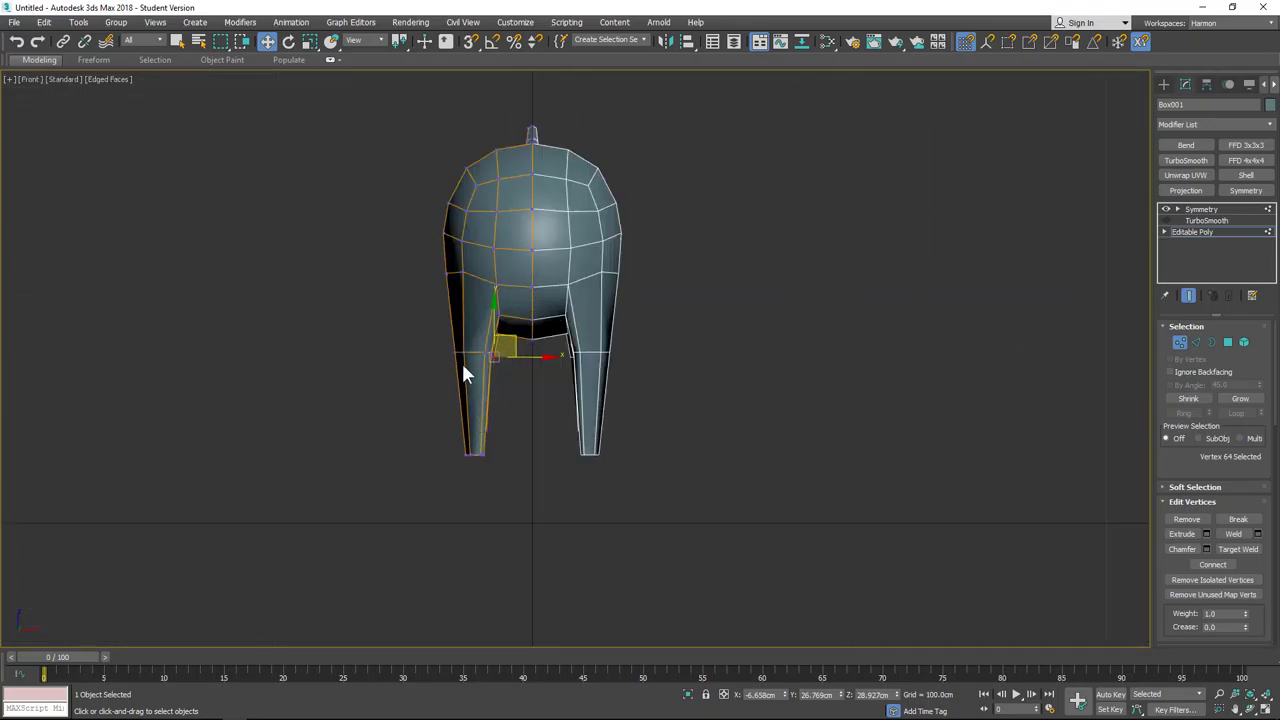
{"action": "middle_click_drag", "start_coordinate": [466, 366], "coordinate": [651, 497], "text": "alt"}
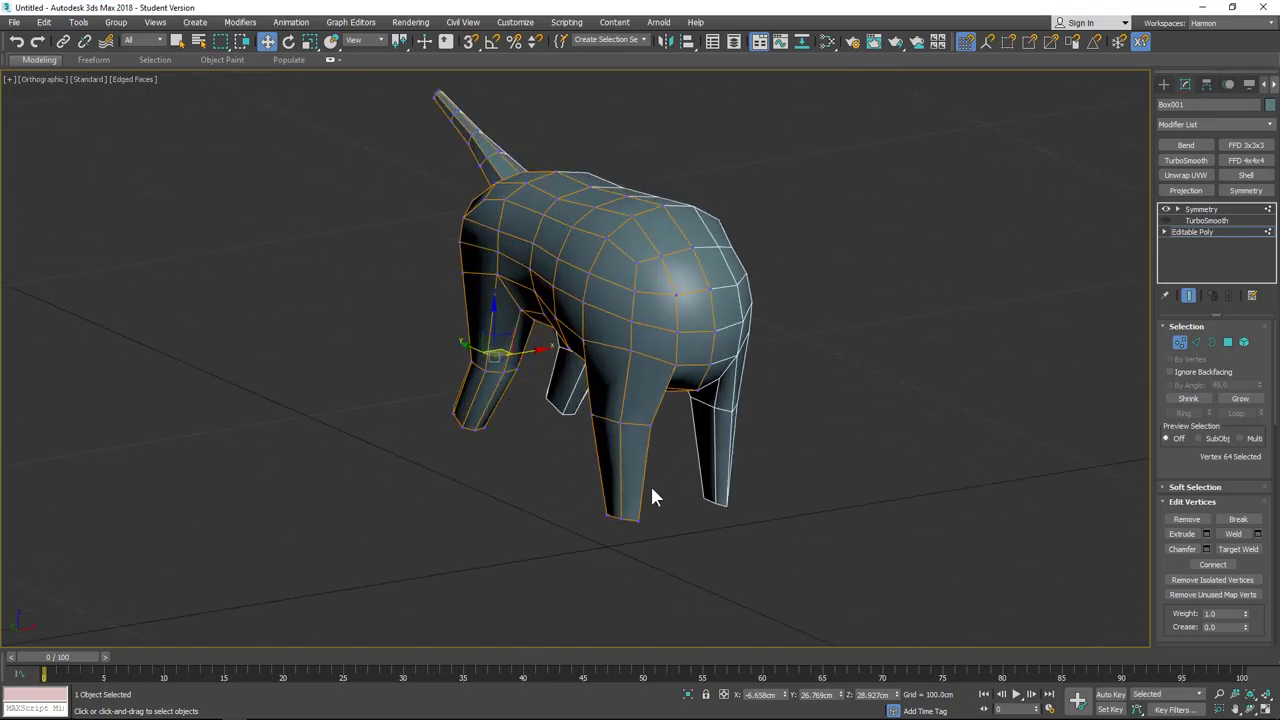
{"action": "left_click_drag", "start_coordinate": [563, 408], "coordinate": [565, 410]}
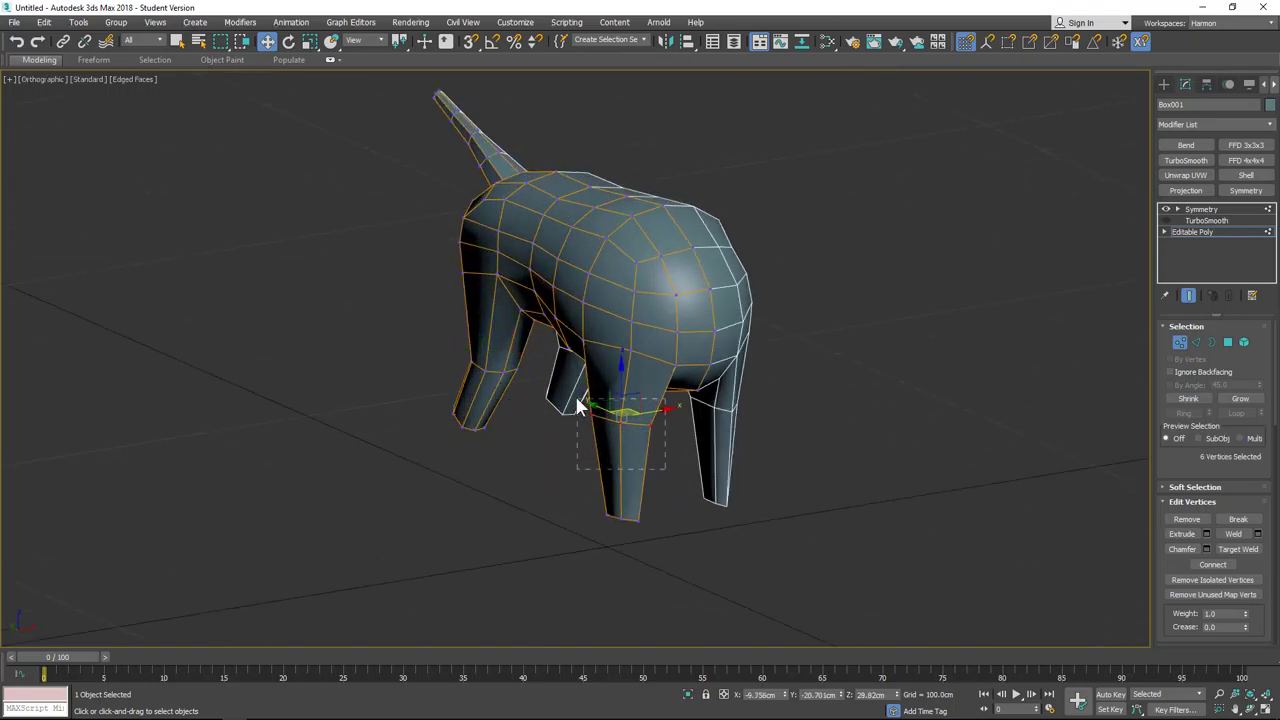
{"action": "key", "text": "f"}
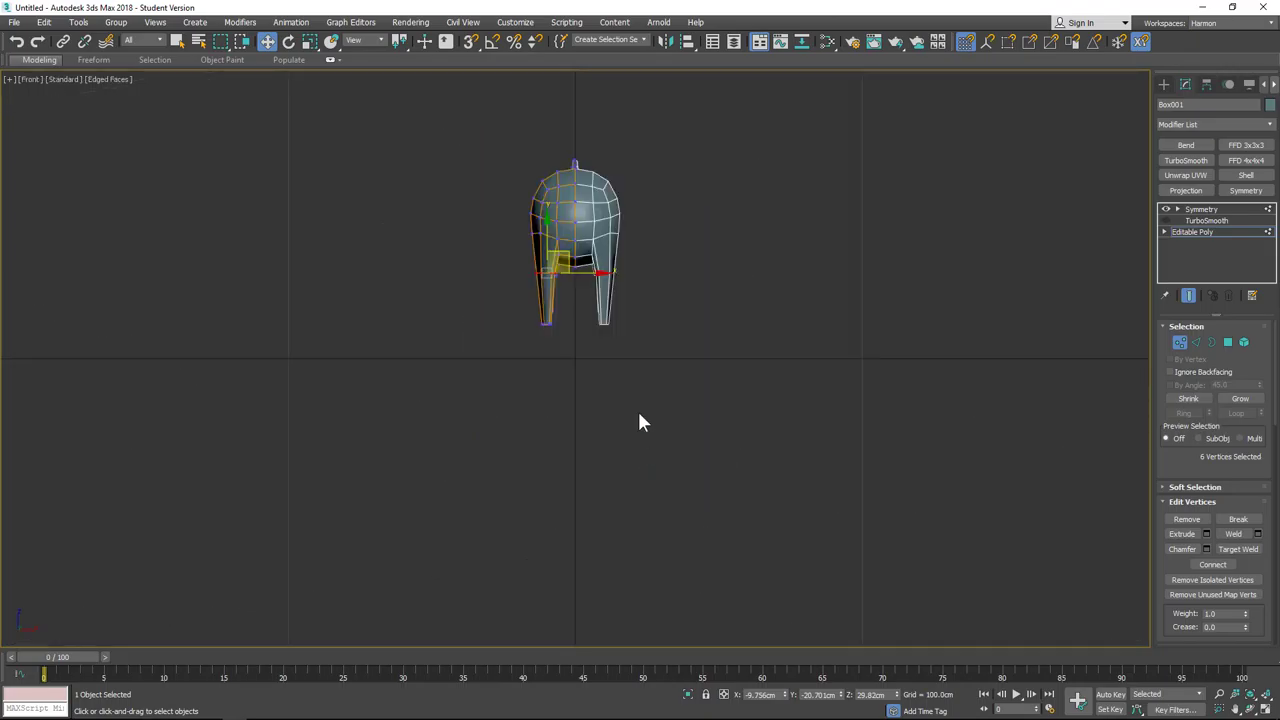
{"action": "scroll", "coordinate": [571, 420], "scroll_direction": "up", "scroll_amount": 5}
{"action": "scroll", "coordinate": [568, 369], "scroll_direction": "up", "scroll_amount": 3}
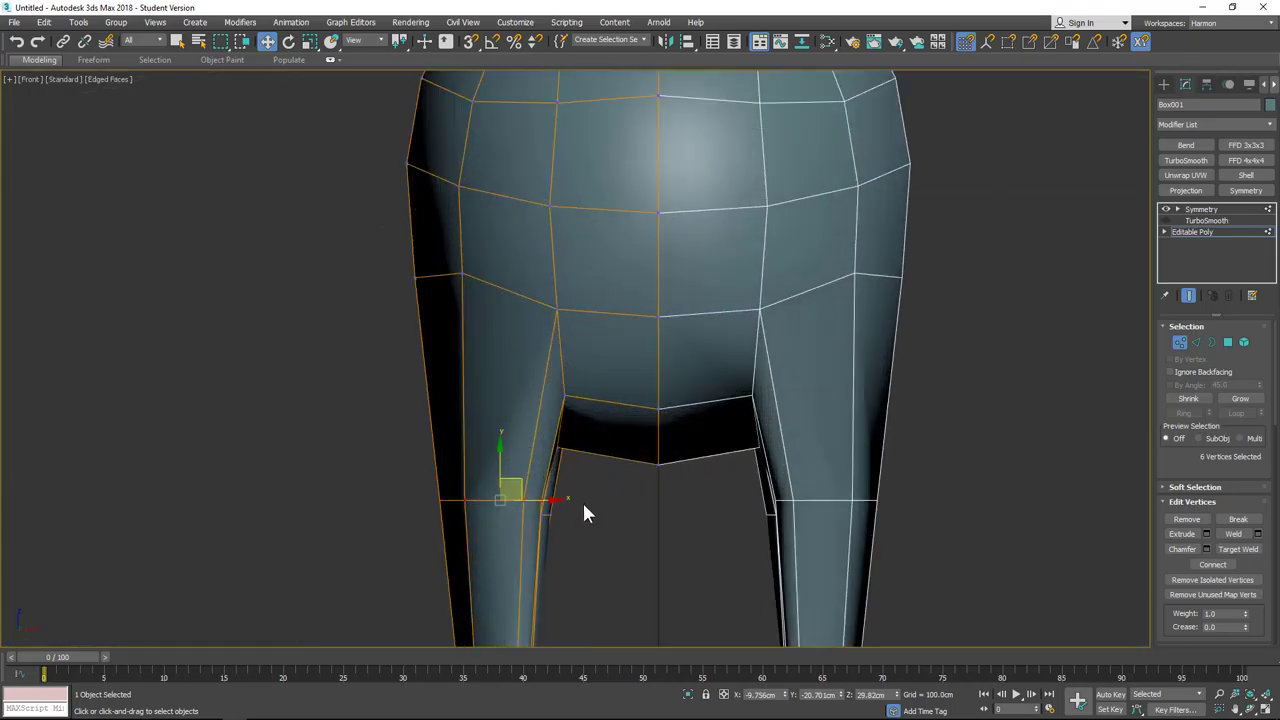
{"action": "left_click_drag", "start_coordinate": [556, 502], "coordinate": [567, 501]}
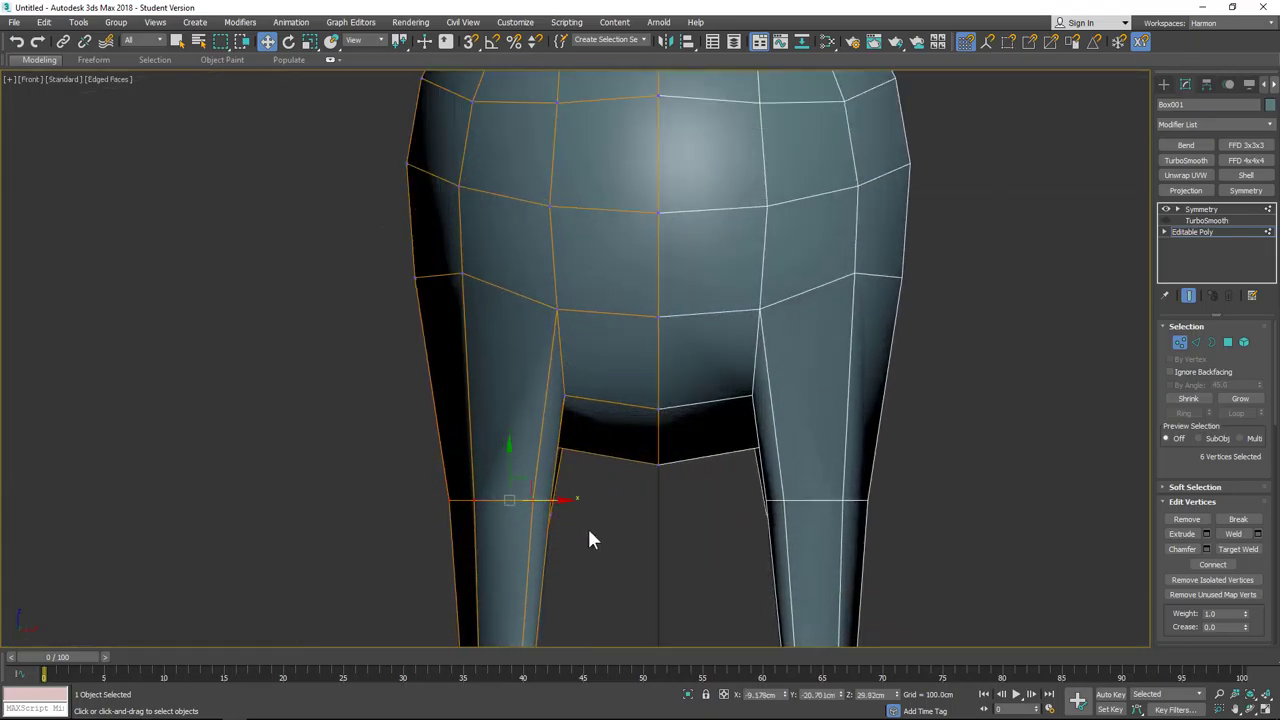
{"action": "scroll", "coordinate": [596, 537], "scroll_direction": "down", "scroll_amount": 3}
{"action": "middle_click_drag", "start_coordinate": [632, 592], "coordinate": [607, 431]}
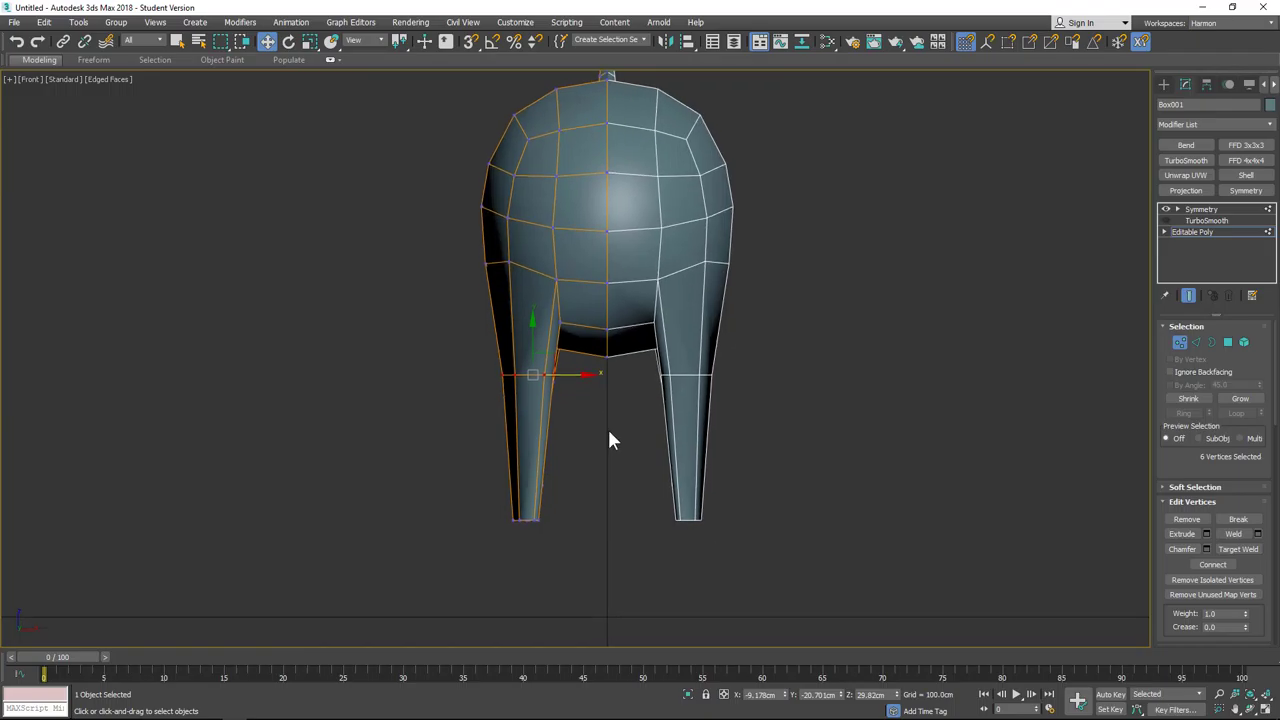
Step: In front view, raise the two vertices at the top of the front leg and shift its two inner chest vertices outward
{"action": "left_click", "coordinate": [558, 280]}
{"action": "left_click_drag", "start_coordinate": [557, 257], "coordinate": [508, 213]}
{"action": "left_click", "coordinate": [506, 261]}
{"action": "left_click", "coordinate": [558, 322]}
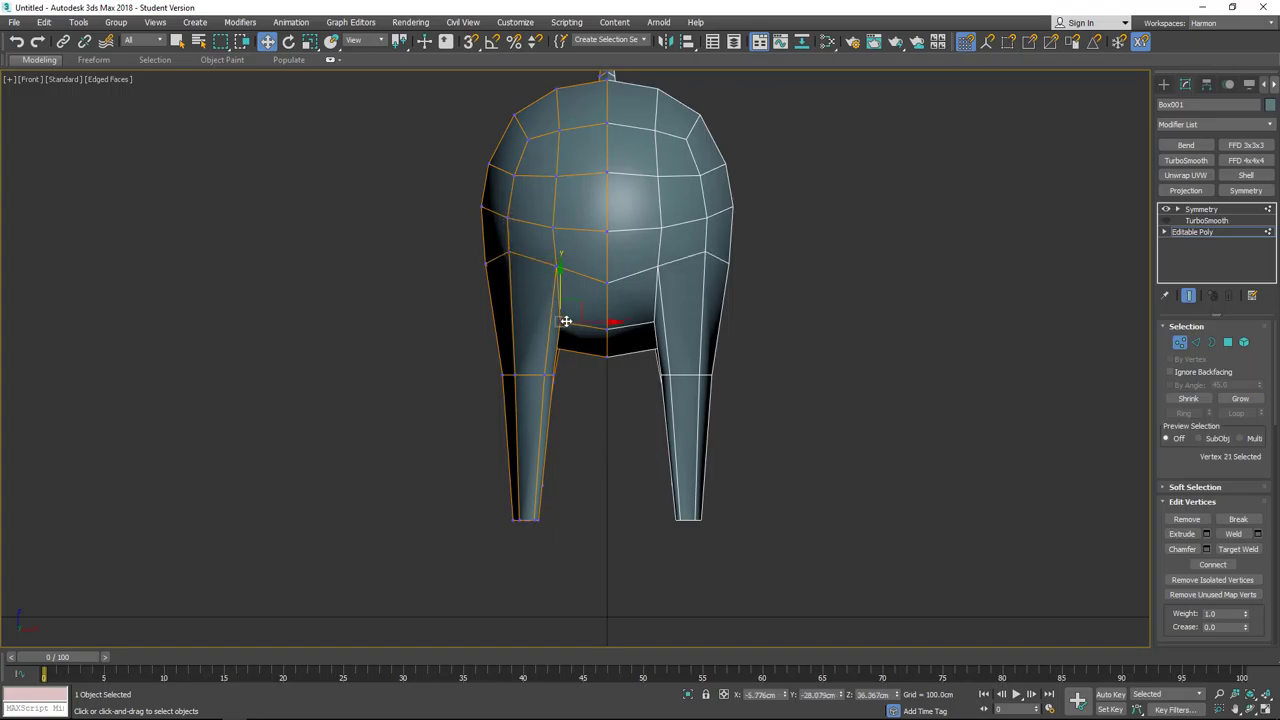
{"action": "left_click_drag", "start_coordinate": [584, 322], "coordinate": [579, 294]}
{"action": "left_click", "coordinate": [557, 266], "text": "ctrl"}
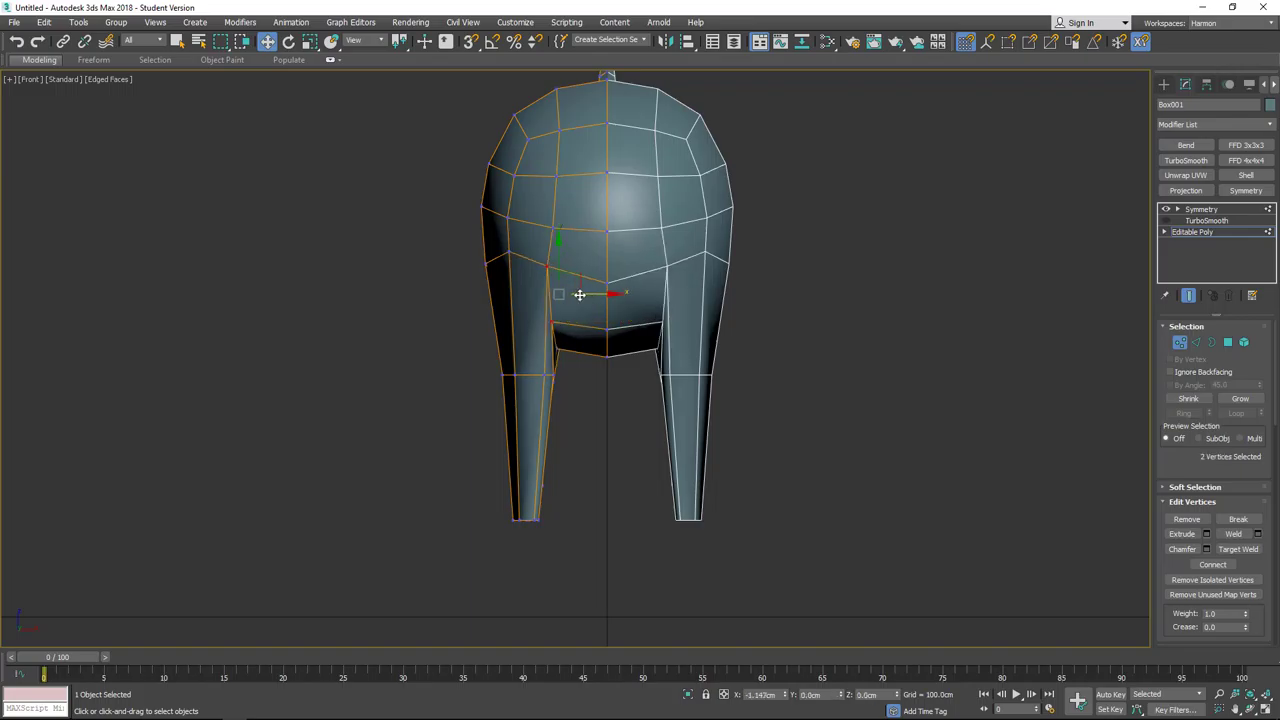
Step: Reselect only the front leg's knee-loop vertices and nudge them slightly outward from the centre line
{"action": "left_click_drag", "start_coordinate": [570, 368], "coordinate": [510, 412]}
{"action": "middle_click_drag", "start_coordinate": [437, 381], "coordinate": [511, 425], "text": "alt"}
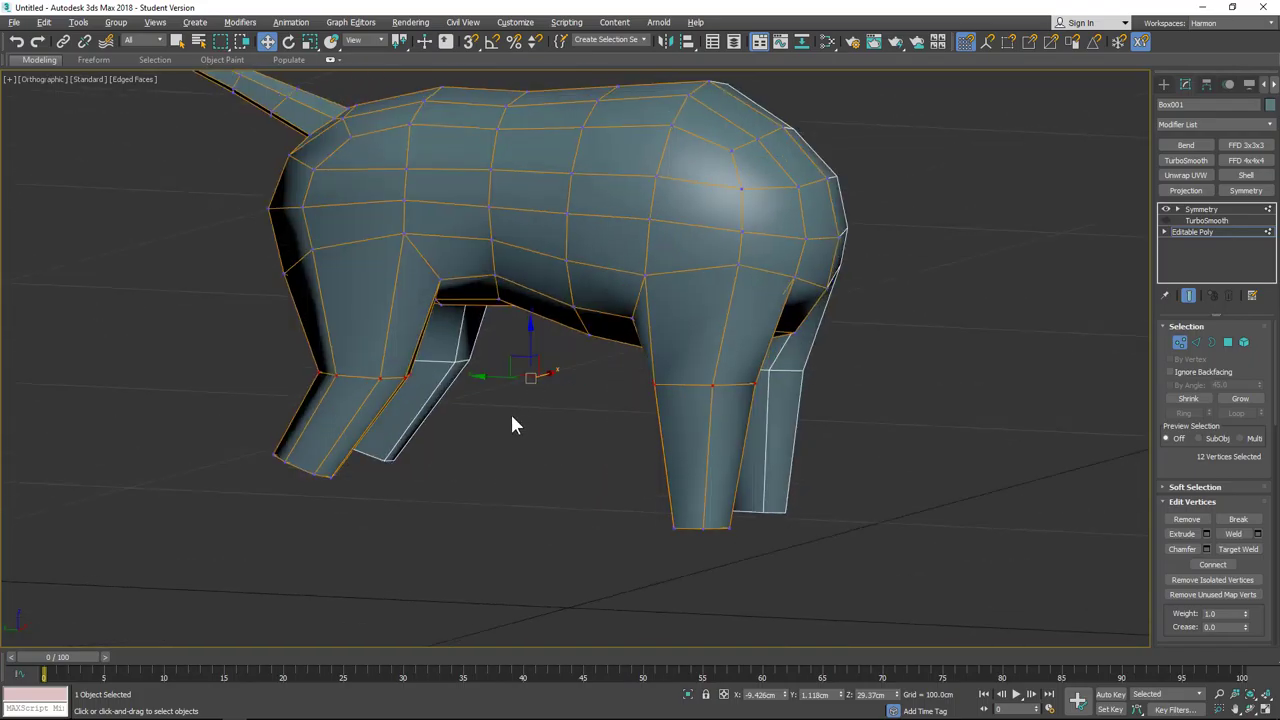
{"action": "left_click_drag", "start_coordinate": [225, 346], "coordinate": [224, 345], "text": "alt"}
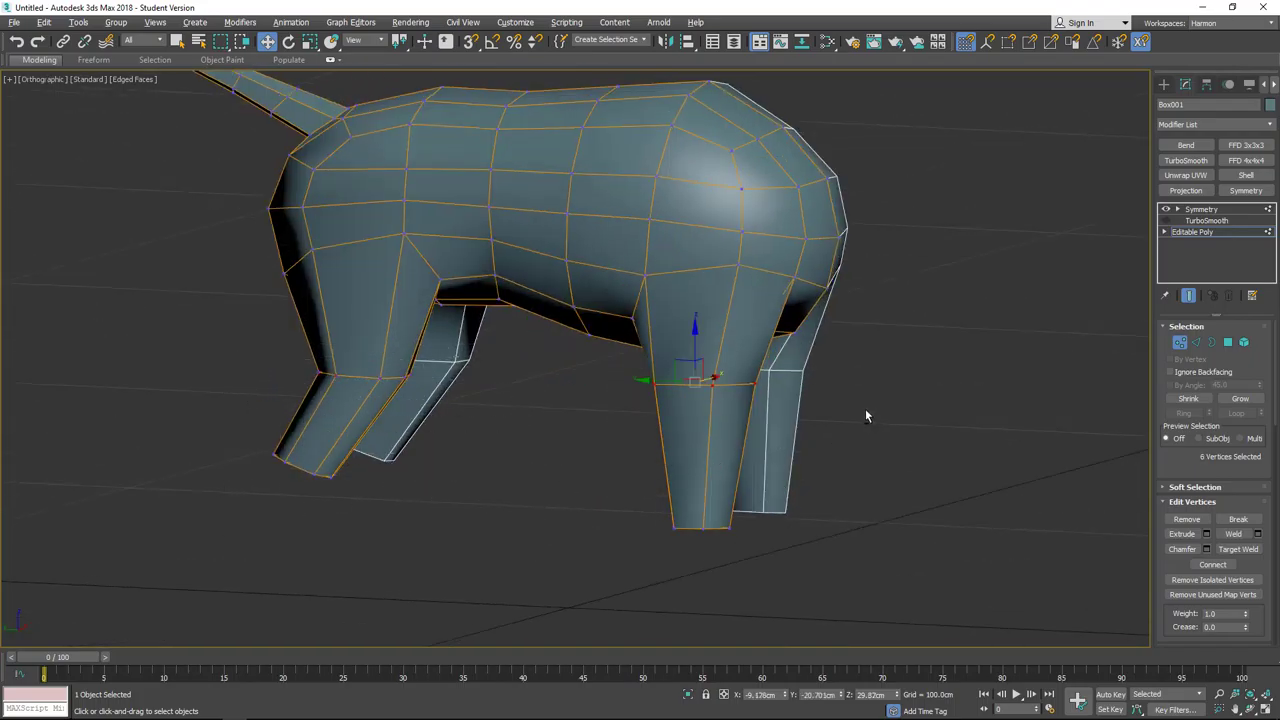
{"action": "middle_click_drag", "start_coordinate": [866, 416], "coordinate": [771, 404], "text": "alt"}
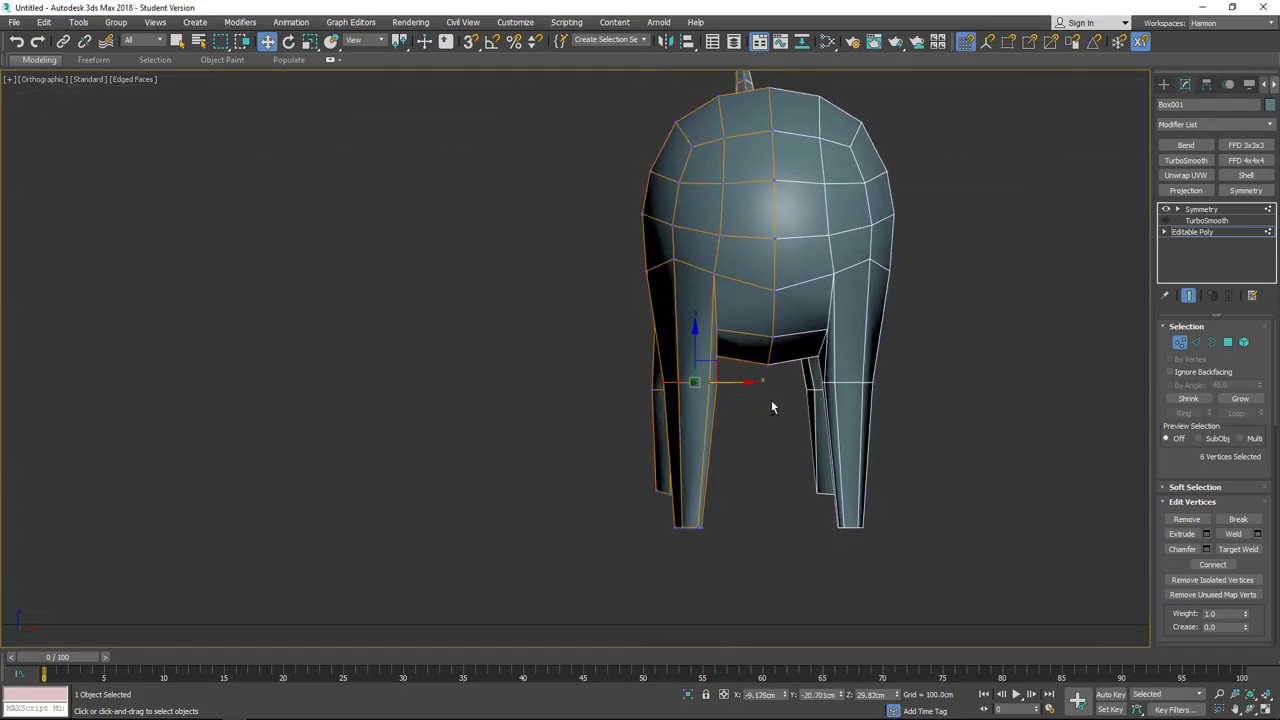
{"action": "key", "text": "f"}
{"action": "scroll", "coordinate": [680, 350], "scroll_direction": "down", "scroll_amount": 5}
{"action": "scroll", "coordinate": [540, 290], "scroll_direction": "up", "scroll_amount": 8}
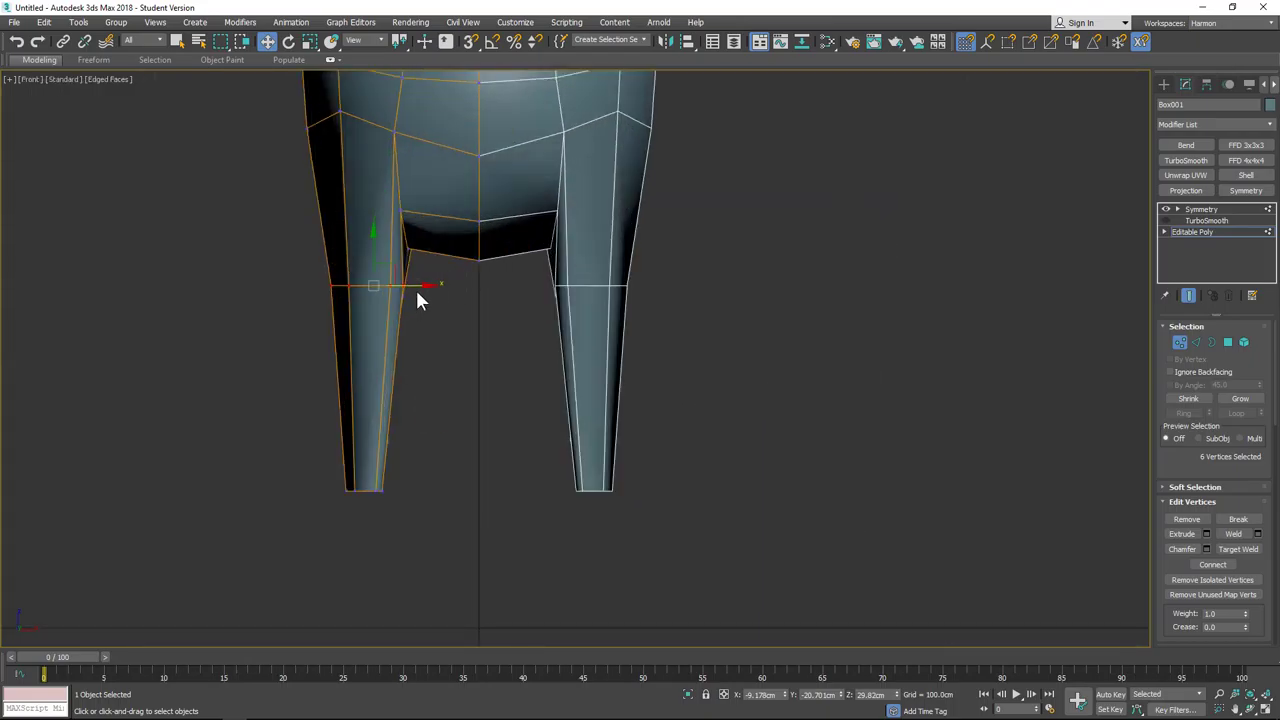
{"action": "left_click_drag", "start_coordinate": [421, 287], "coordinate": [419, 287]}
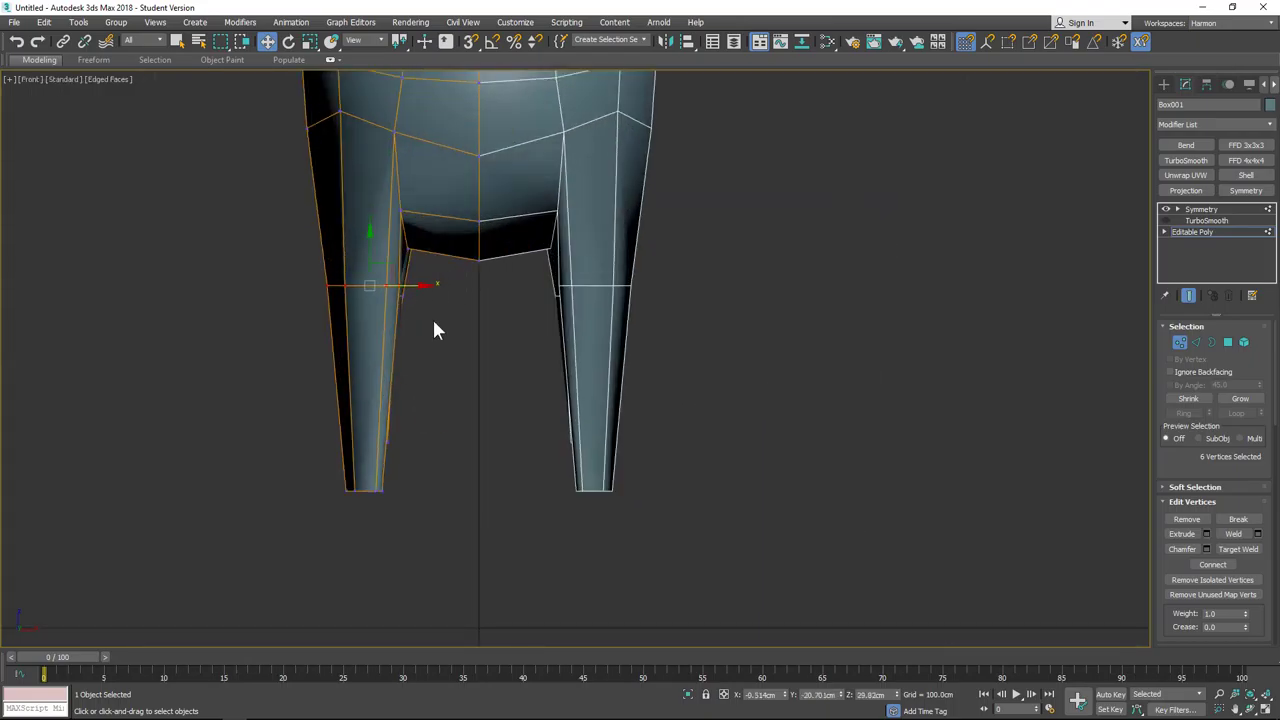
Step: Hide the Symmetry result and raise the two inner vertices and the front vertex of the front leg's knee loop
{"action": "middle_click_drag", "start_coordinate": [482, 328], "coordinate": [388, 273], "text": "alt"}
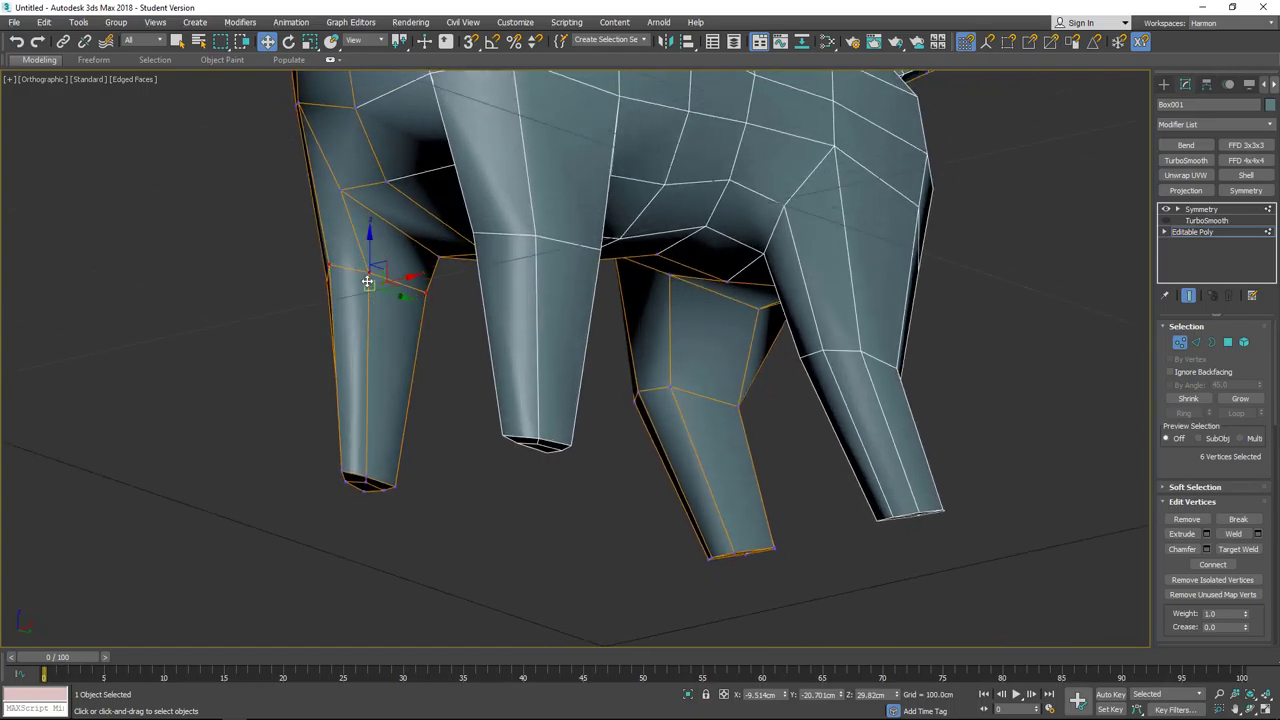
{"action": "left_click", "coordinate": [390, 302]}
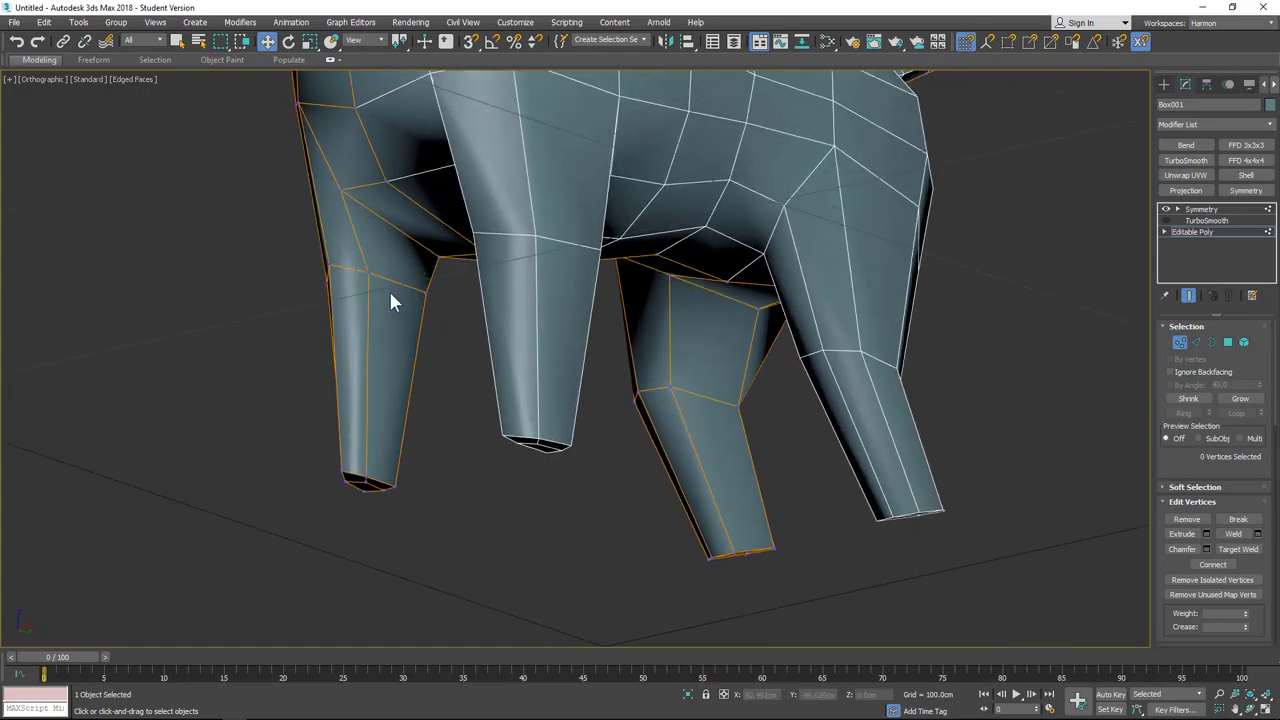
{"action": "left_click", "coordinate": [1165, 210]}
{"action": "middle_click_drag", "start_coordinate": [593, 268], "coordinate": [450, 254], "text": "alt"}
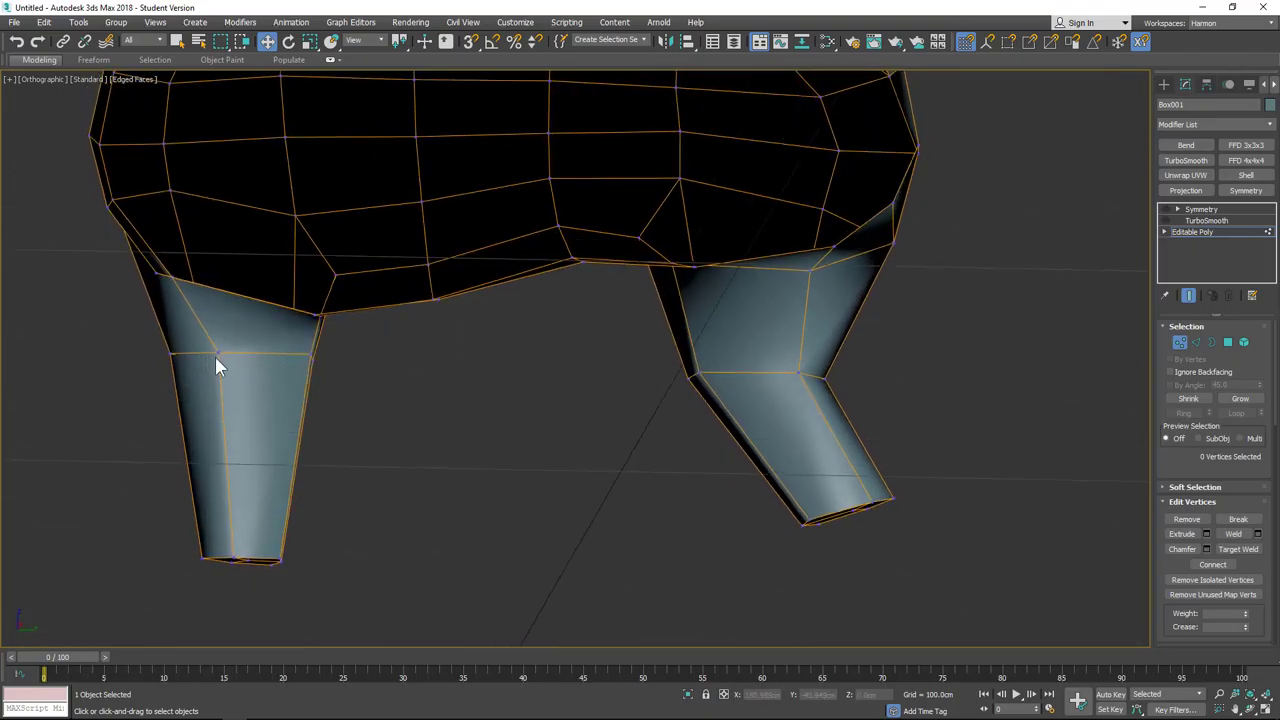
{"action": "left_click_drag", "start_coordinate": [217, 357], "coordinate": [297, 338]}
{"action": "left_click", "coordinate": [311, 349]}
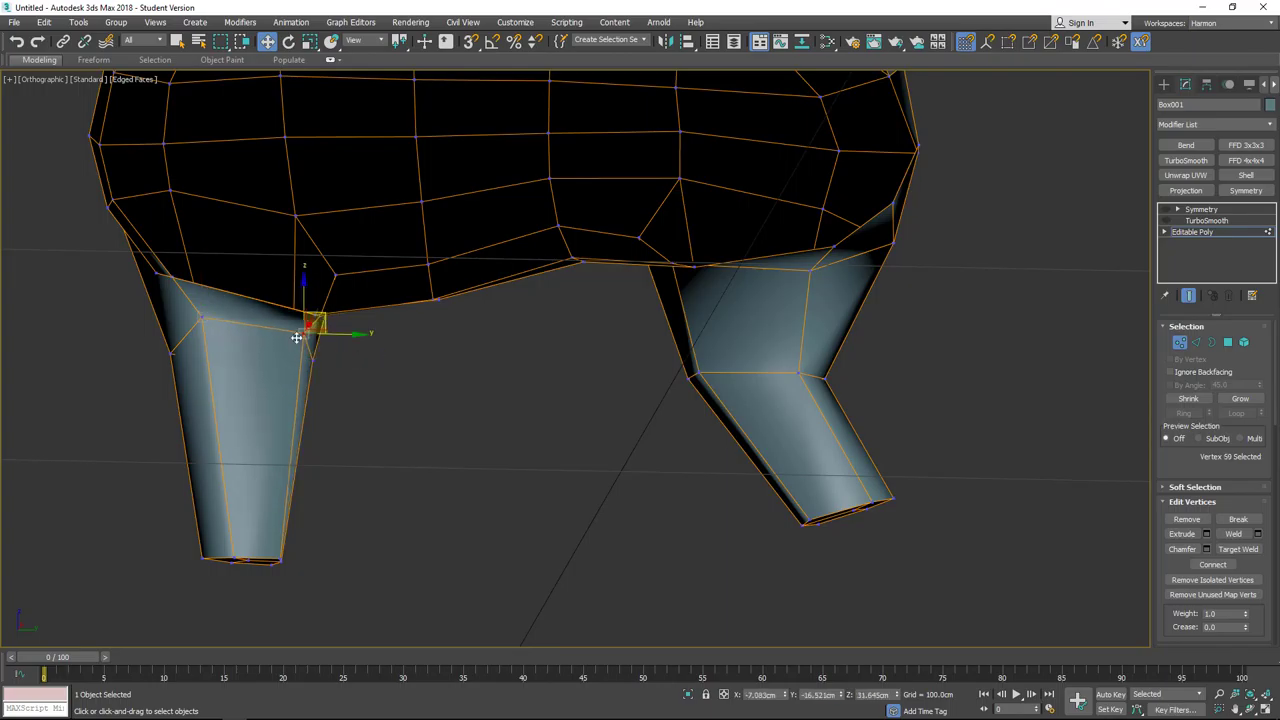
{"action": "left_click", "coordinate": [170, 346]}
{"action": "left_click_drag", "start_coordinate": [206, 328], "coordinate": [185, 308]}
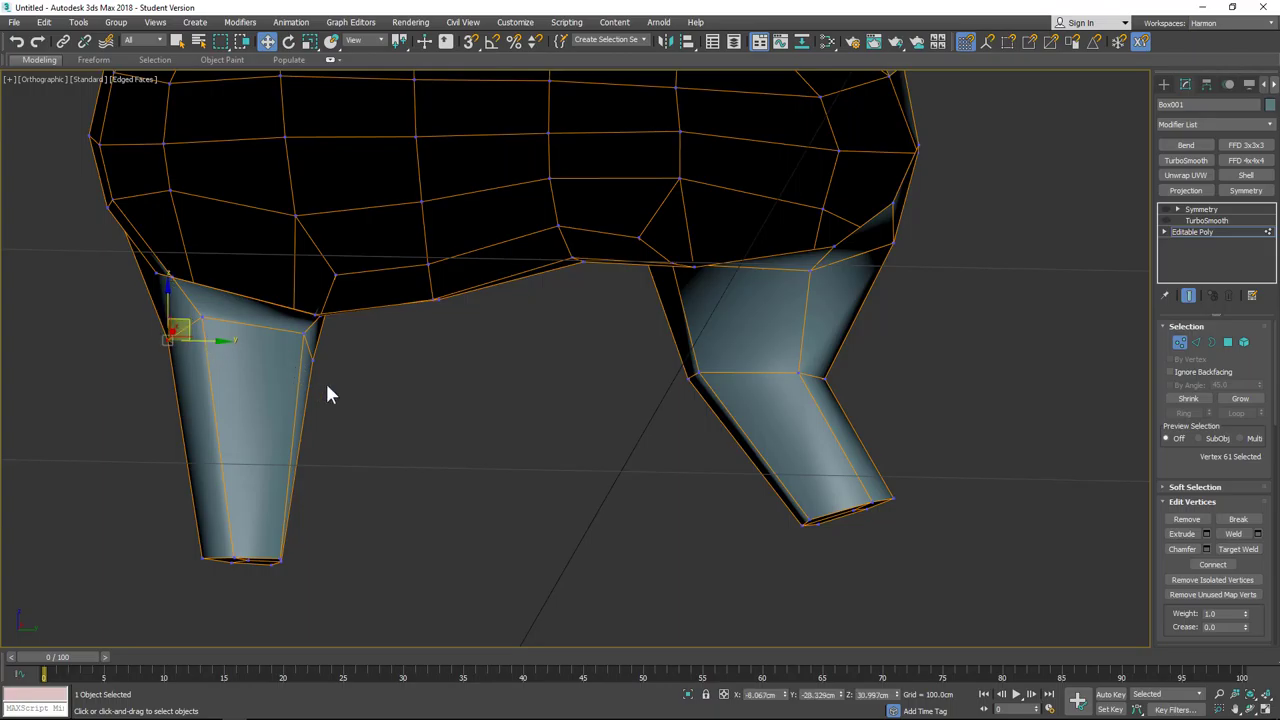
Step: Raise the rear vertex of the front leg's knee loop and shift it slightly toward the tail
{"action": "middle_click_drag", "start_coordinate": [309, 386], "coordinate": [168, 387], "text": "alt"}
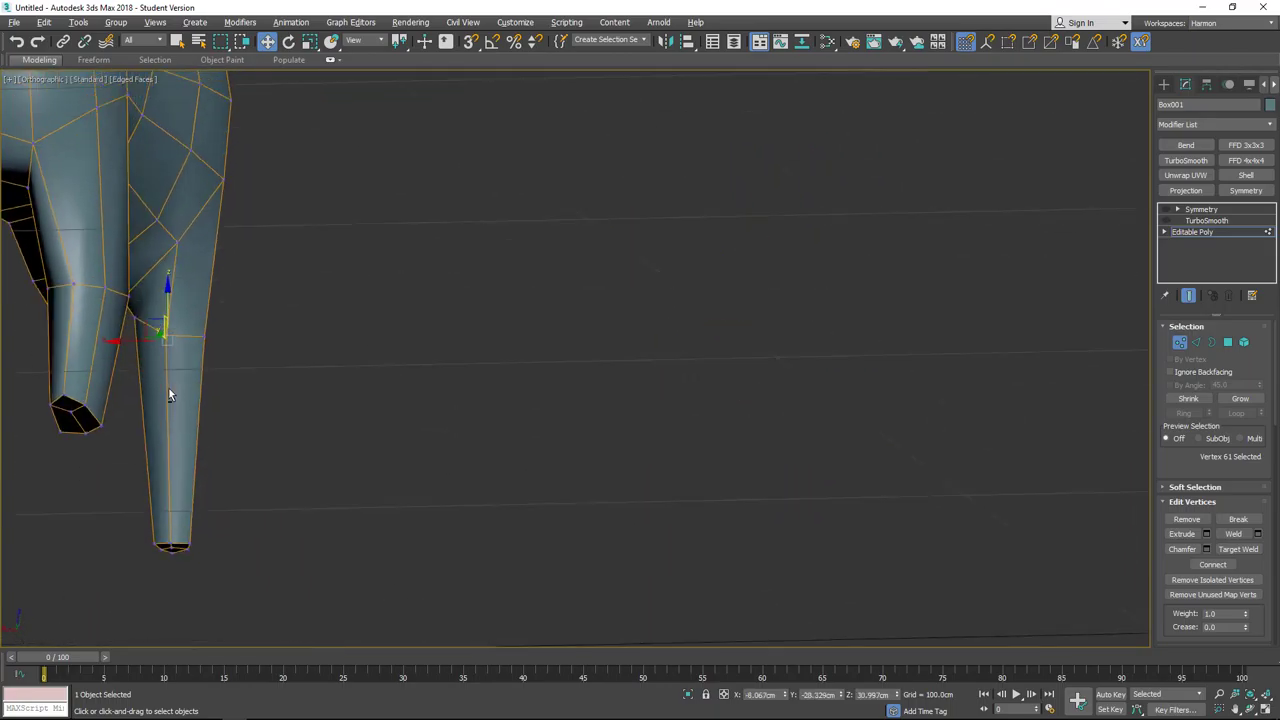
{"action": "left_click", "coordinate": [268, 356]}
{"action": "left_click_drag", "start_coordinate": [166, 334], "coordinate": [171, 286]}
{"action": "middle_click_drag", "start_coordinate": [171, 286], "coordinate": [160, 335], "text": "alt"}
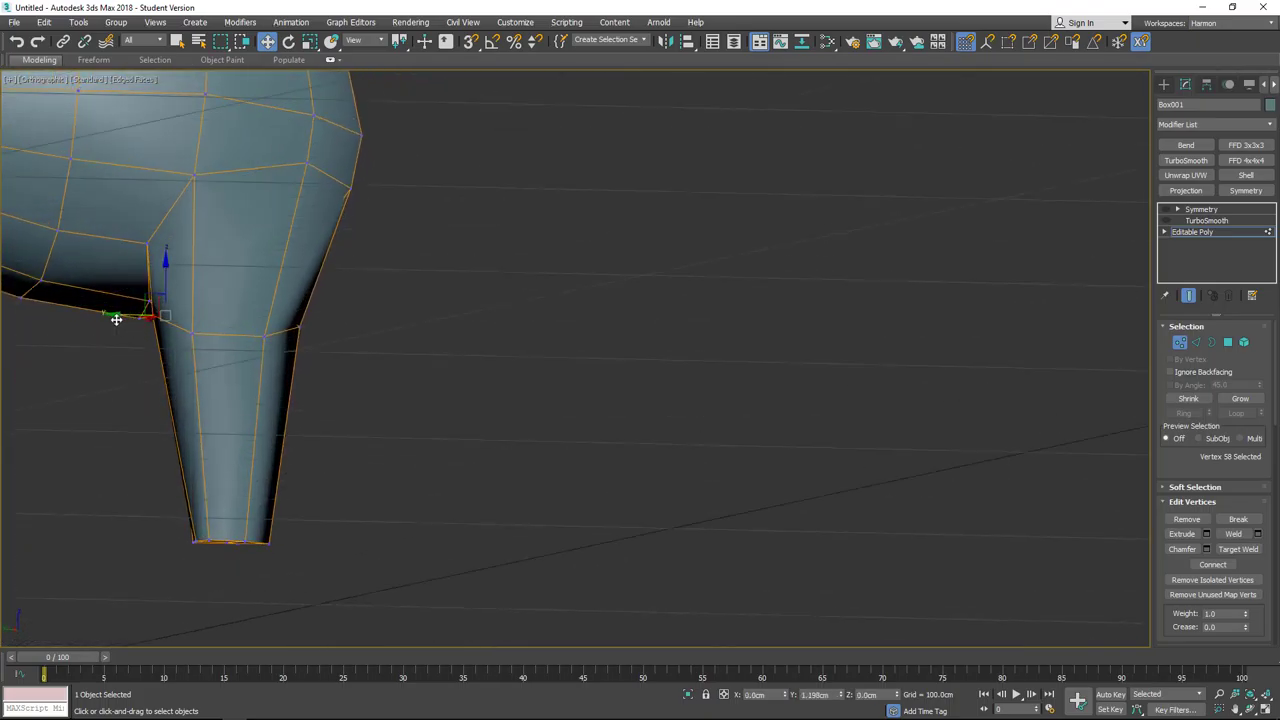
Step: Raise the two outer vertices of the front leg's knee loop and shift the foremost one slightly forward
{"action": "middle_click_drag", "start_coordinate": [120, 320], "coordinate": [193, 340], "text": "alt"}
{"action": "left_click", "coordinate": [179, 329]}
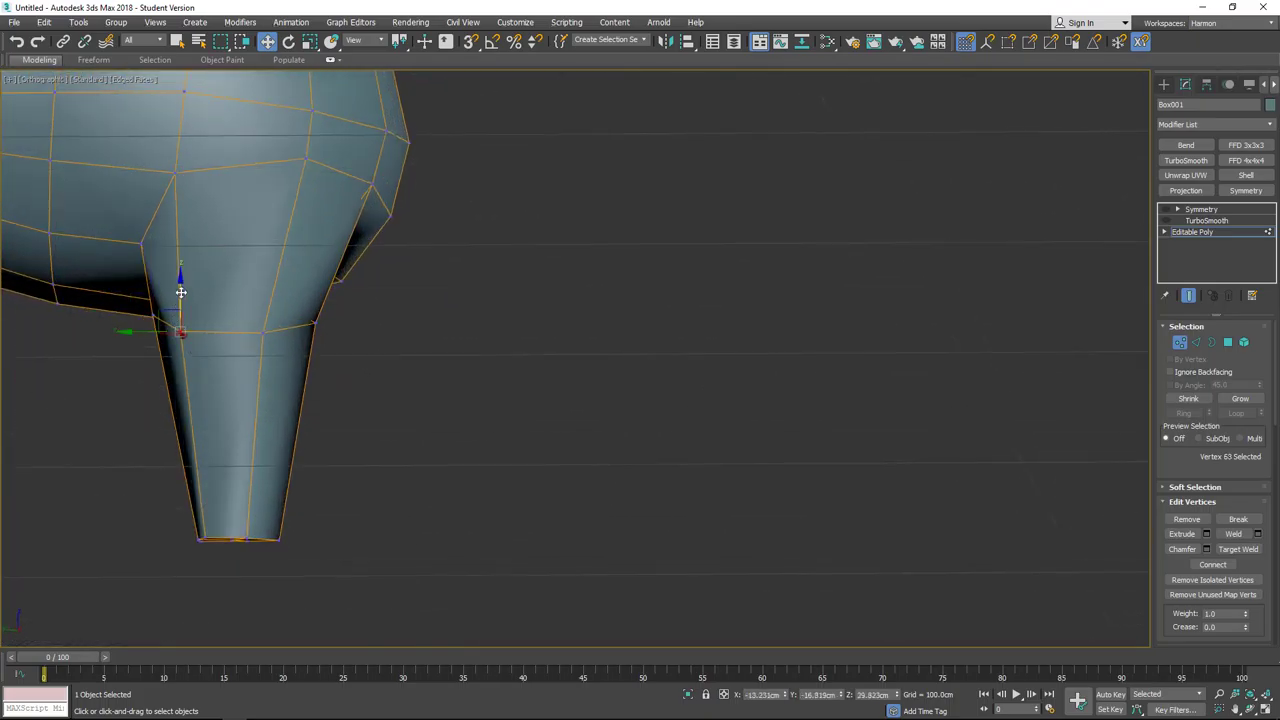
{"action": "left_click_drag", "start_coordinate": [180, 293], "coordinate": [180, 263]}
{"action": "left_click", "coordinate": [264, 334]}
{"action": "left_click_drag", "start_coordinate": [260, 293], "coordinate": [260, 259]}
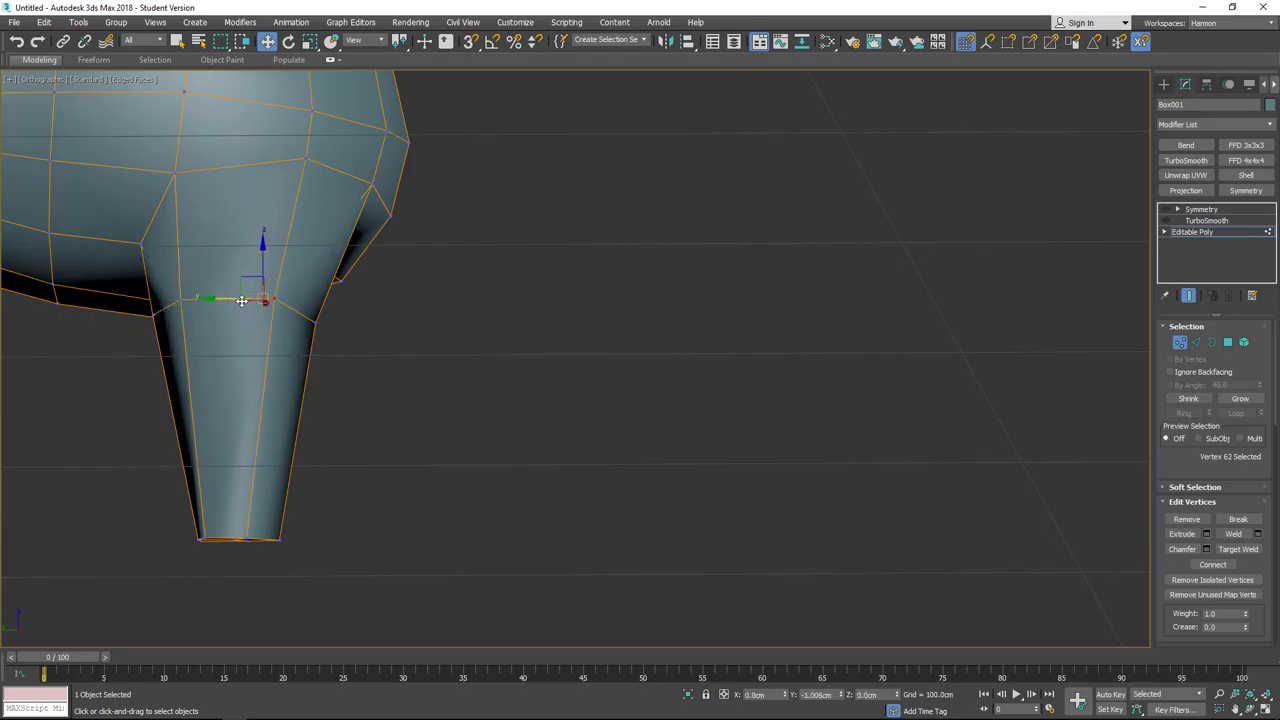
Step: Select the whole edge loop at the front knee, move it slightly toward the tail, and clear the selection
{"action": "middle_click_drag", "start_coordinate": [308, 485], "coordinate": [303, 524], "text": "alt"}
{"action": "scroll", "coordinate": [302, 517], "scroll_direction": "down", "scroll_amount": 5}
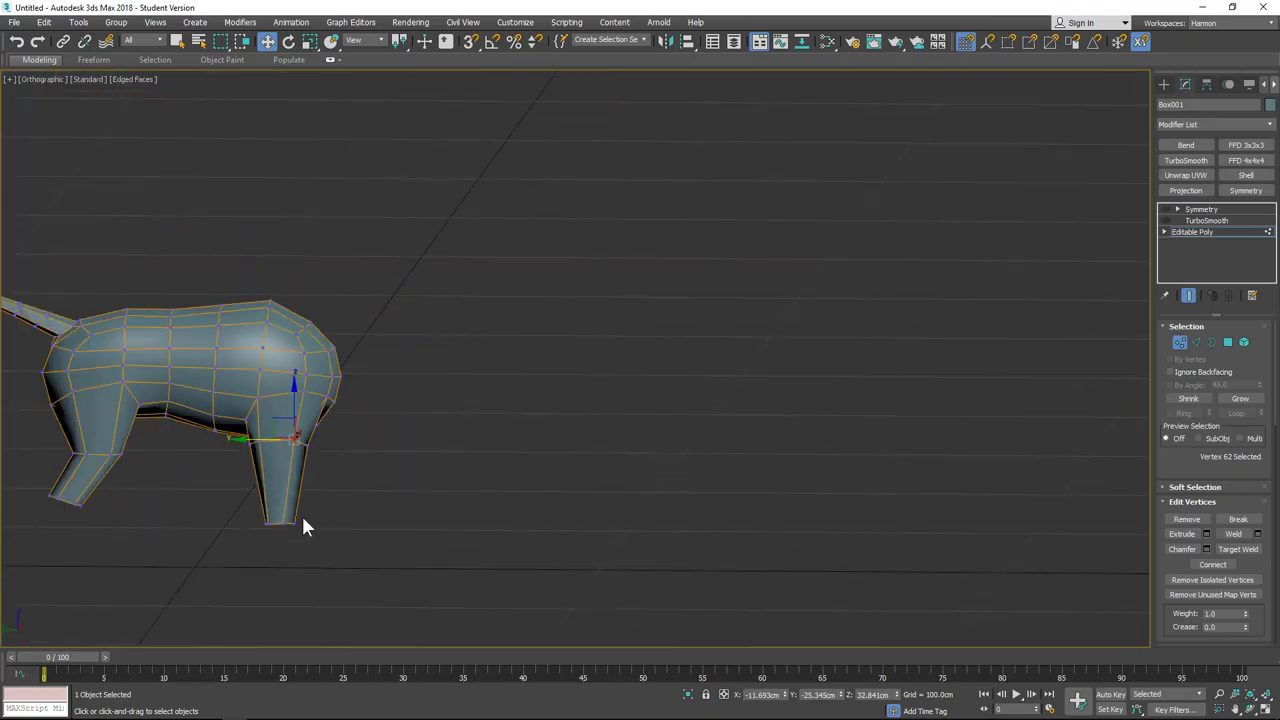
{"action": "left_click", "coordinate": [352, 494]}
{"action": "middle_click_drag", "start_coordinate": [320, 497], "coordinate": [420, 488]}
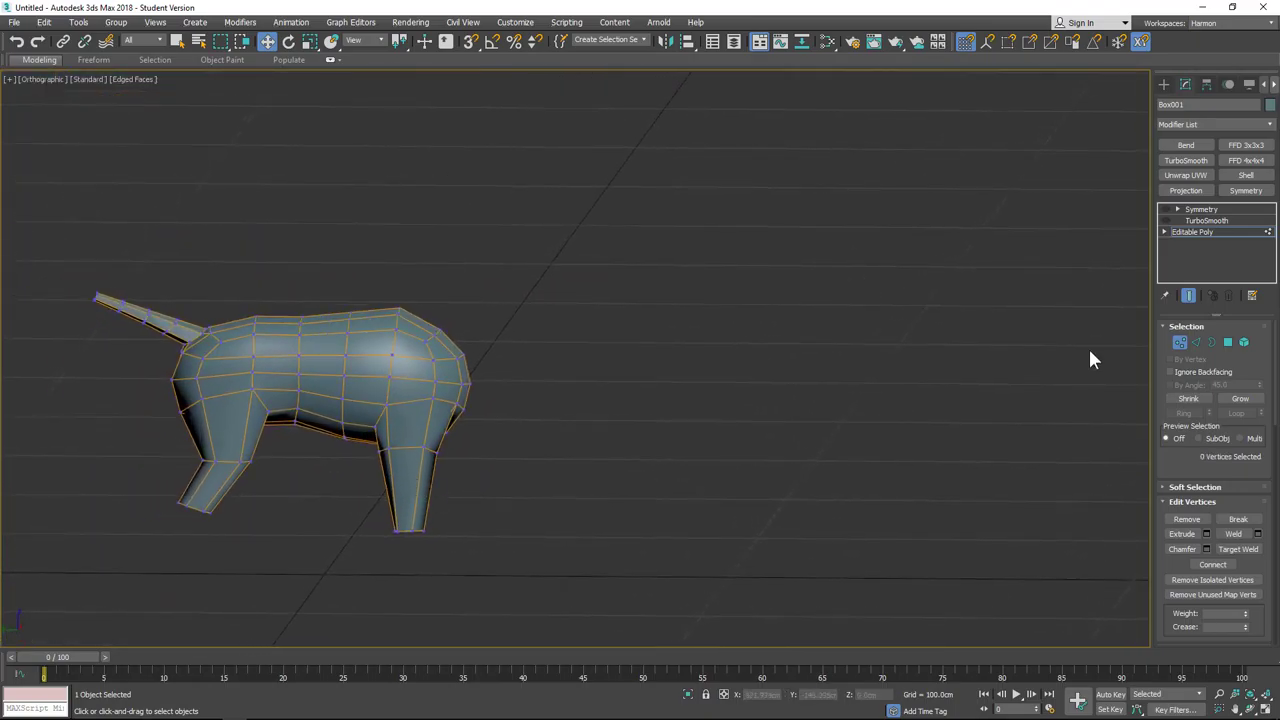
{"action": "left_click", "coordinate": [1196, 342]}
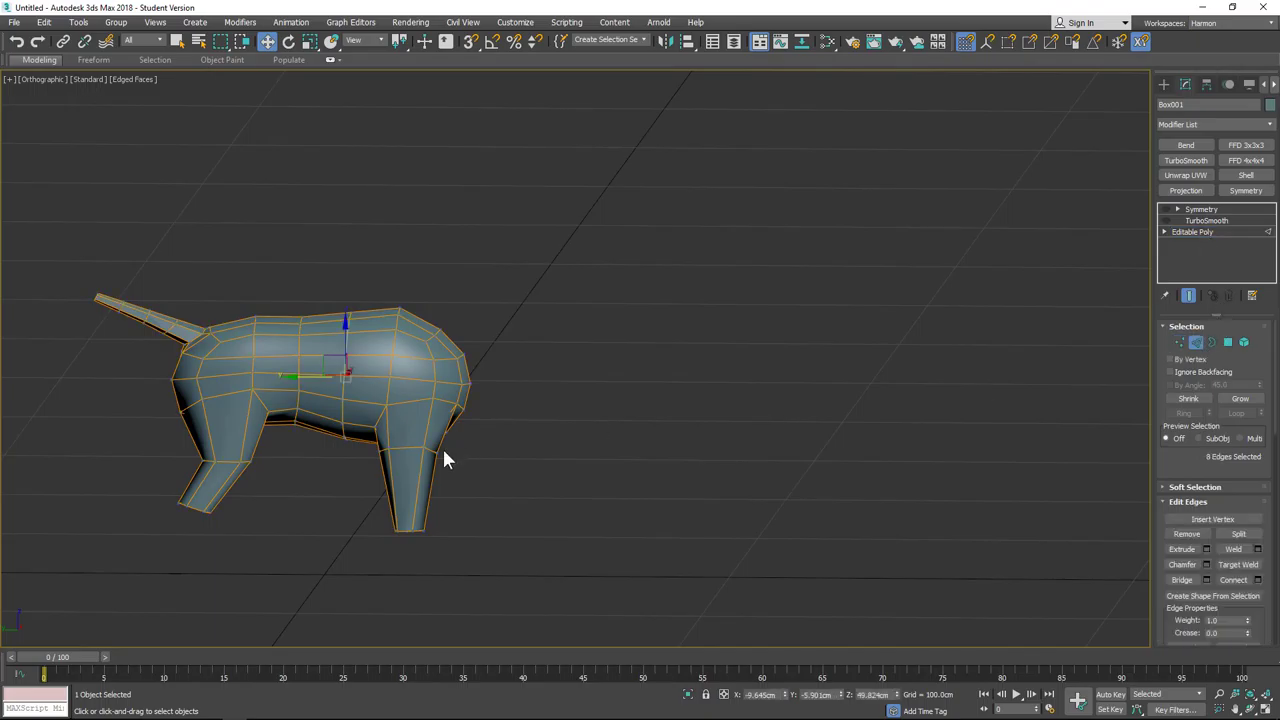
{"action": "double_click", "coordinate": [390, 447]}
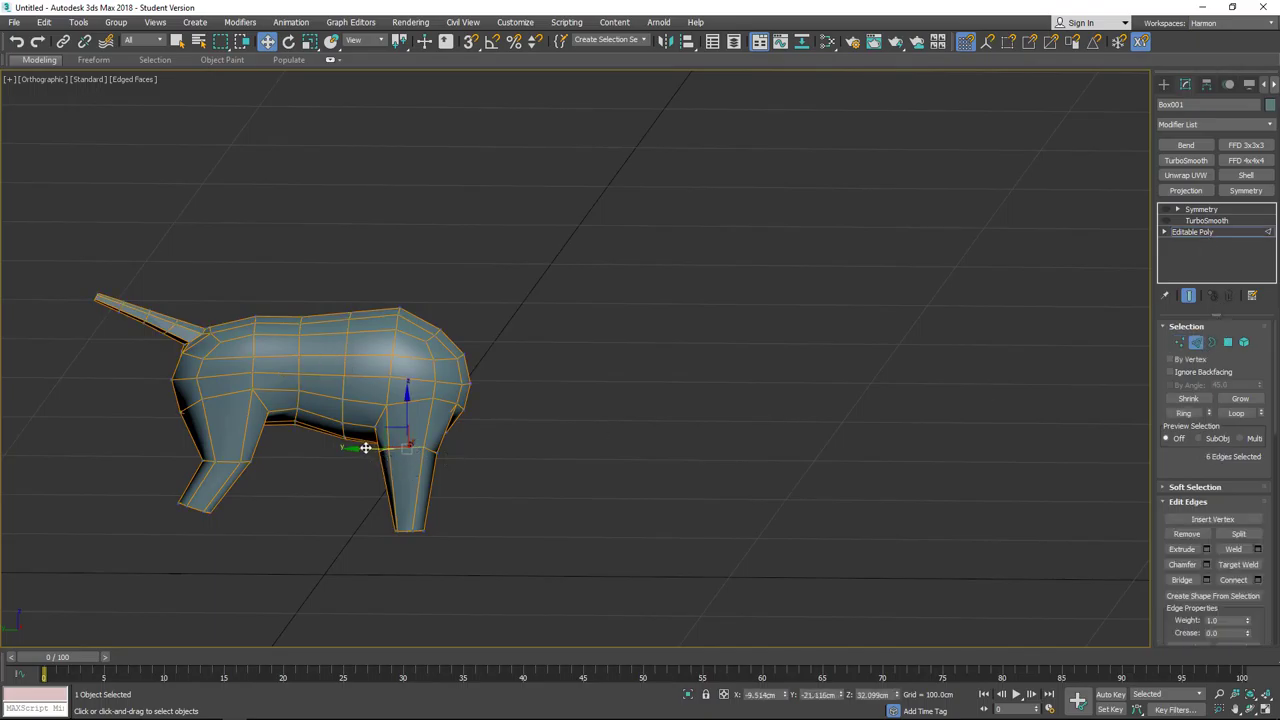
{"action": "left_click_drag", "start_coordinate": [365, 448], "coordinate": [362, 448]}
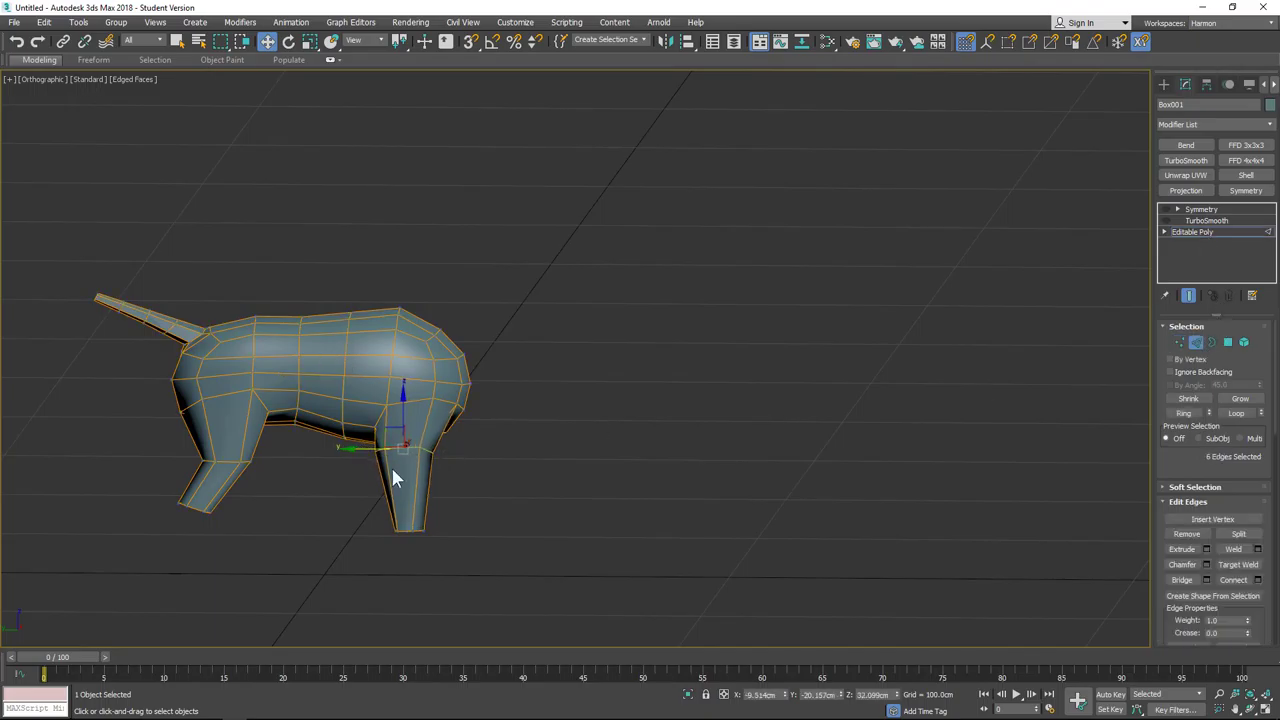
{"action": "left_click", "coordinate": [498, 558]}
{"action": "middle_click_drag", "start_coordinate": [498, 558], "coordinate": [578, 439]}
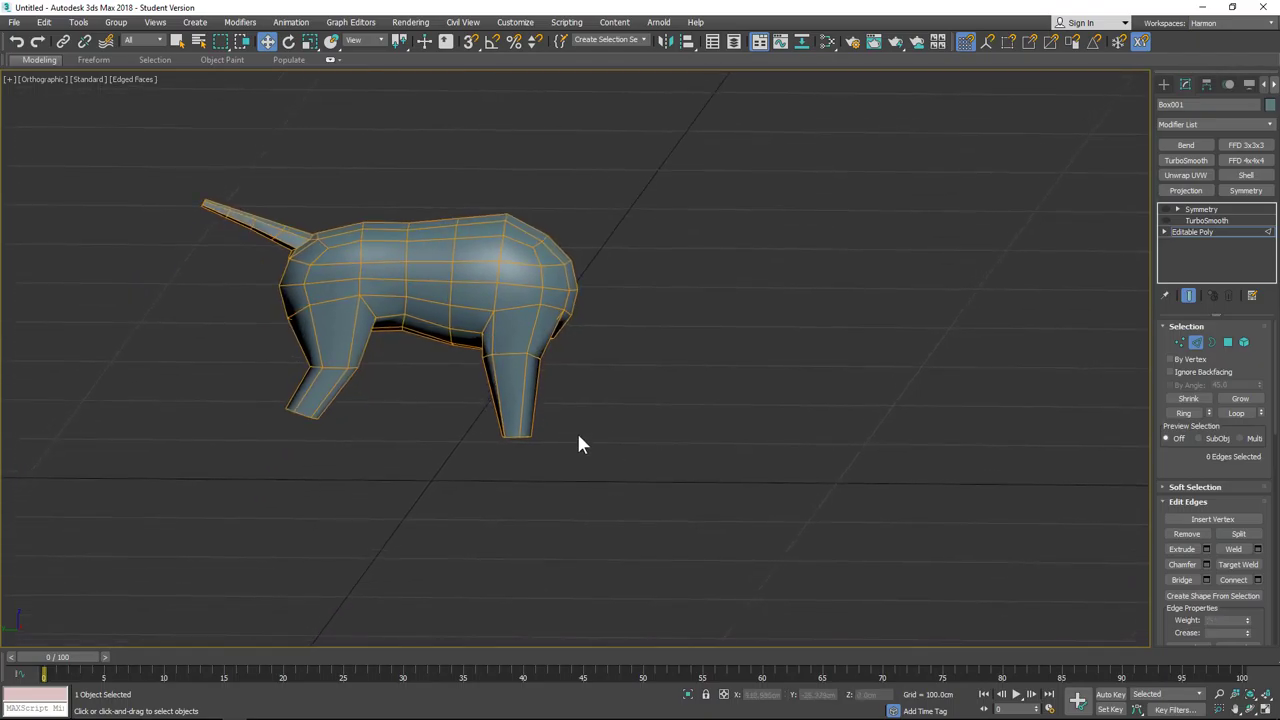
Step: From the open inner side, move the vertex where the front leg meets the belly outward and slightly forward
{"action": "key", "text": "l"}
{"action": "middle_click_drag", "start_coordinate": [586, 323], "coordinate": [540, 515]}
{"action": "scroll", "coordinate": [545, 462], "scroll_direction": "up", "scroll_amount": 5}
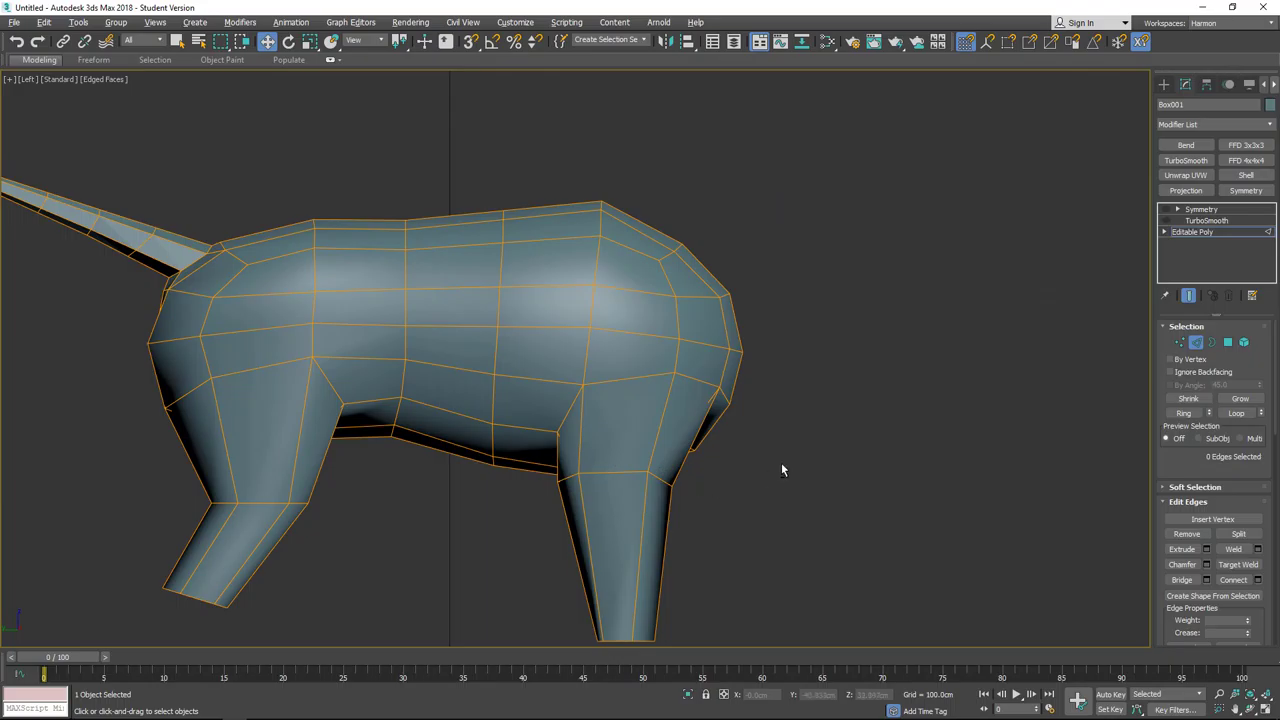
{"action": "middle_click_drag", "start_coordinate": [782, 464], "coordinate": [532, 428], "text": "alt"}
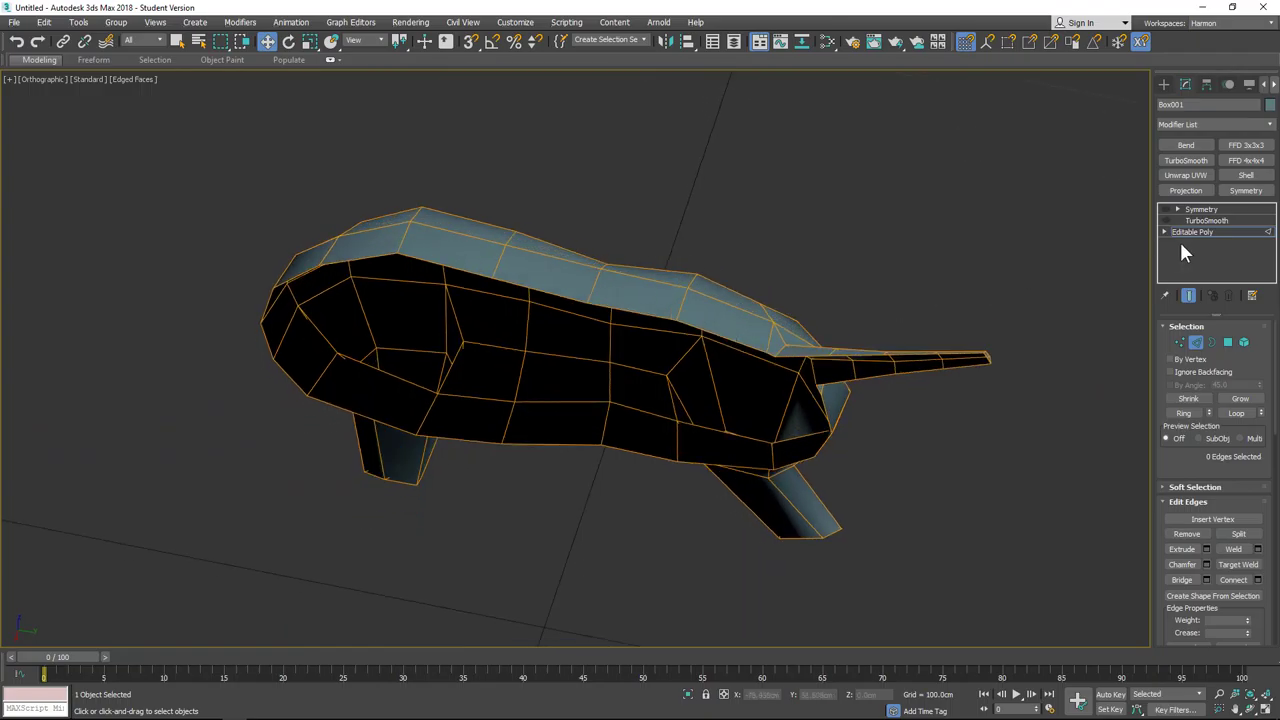
{"action": "left_click", "coordinate": [1181, 342]}
{"action": "left_click", "coordinate": [439, 393]}
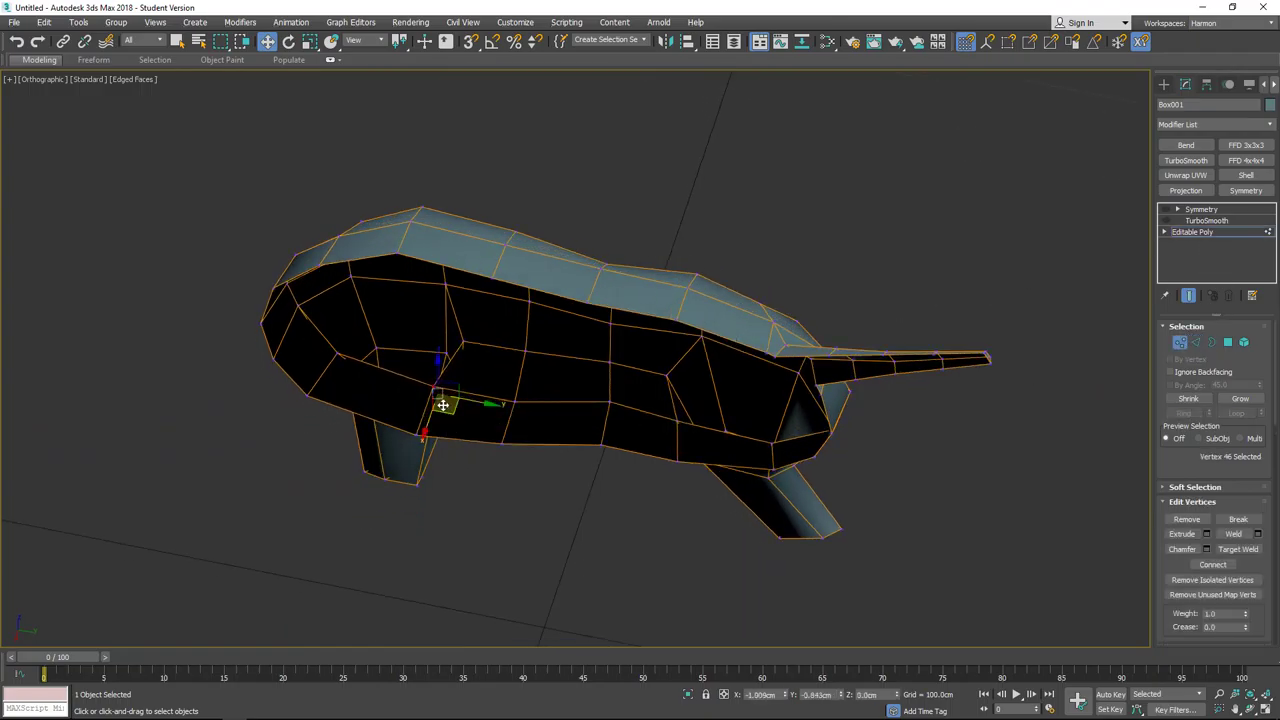
{"action": "left_click_drag", "start_coordinate": [443, 404], "coordinate": [447, 409]}
{"action": "middle_click_drag", "start_coordinate": [648, 463], "coordinate": [489, 450], "text": "alt"}
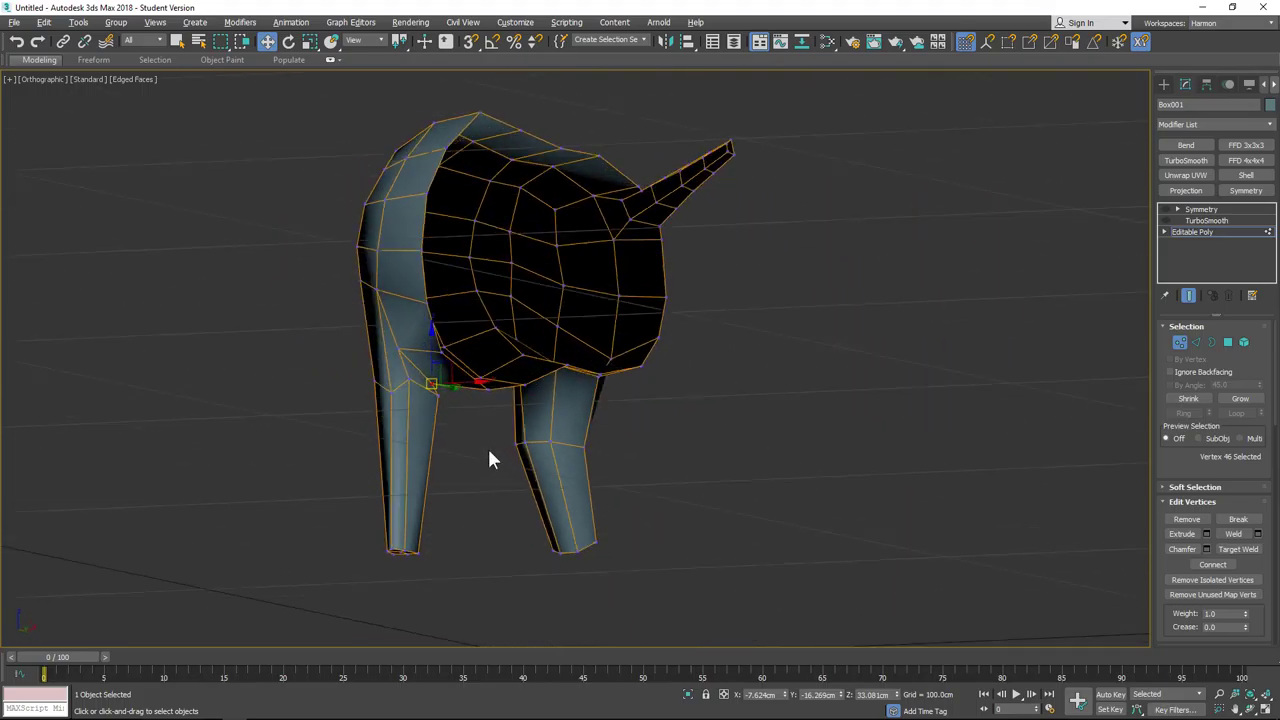
Step: Raise the inner vertex of the front leg's knee loop and shift it slightly outward from the body
{"action": "left_click", "coordinate": [354, 395]}
{"action": "left_click", "coordinate": [392, 389]}
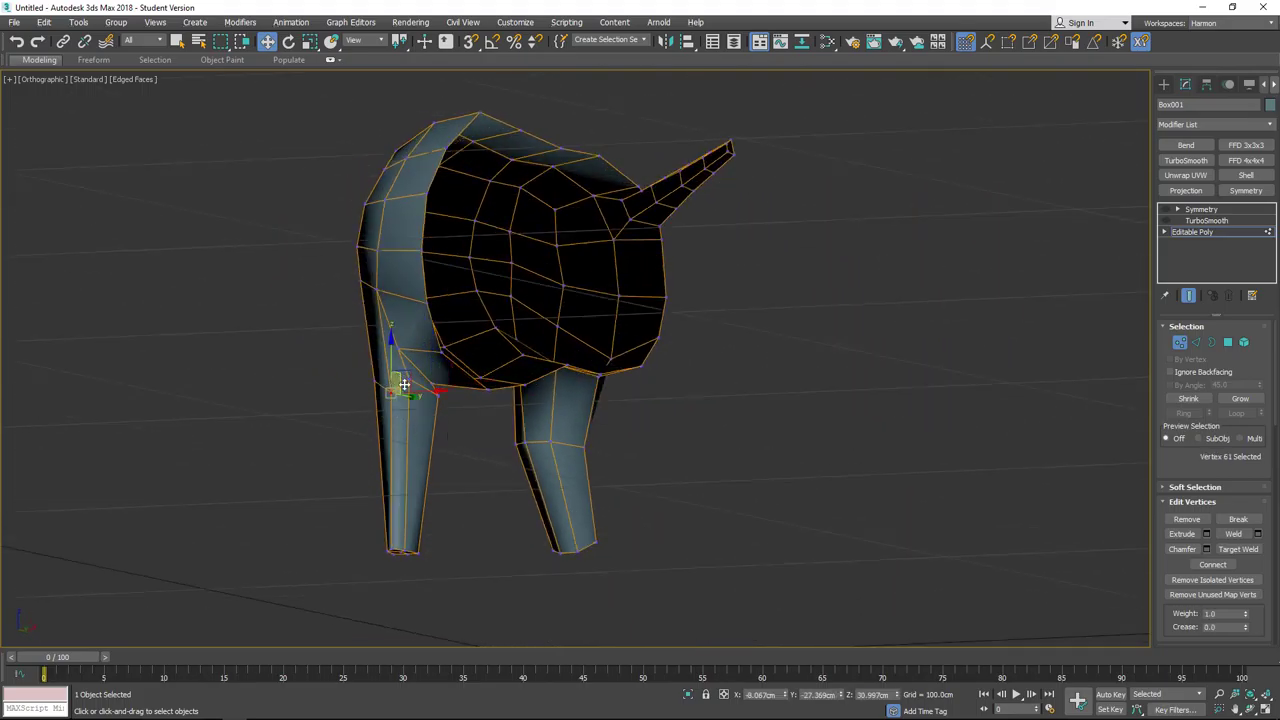
{"action": "middle_click_drag", "start_coordinate": [400, 388], "coordinate": [438, 397], "text": "alt"}
{"action": "left_click_drag", "start_coordinate": [408, 375], "coordinate": [402, 356]}
{"action": "scroll", "coordinate": [408, 366], "scroll_direction": "up", "scroll_amount": 5}
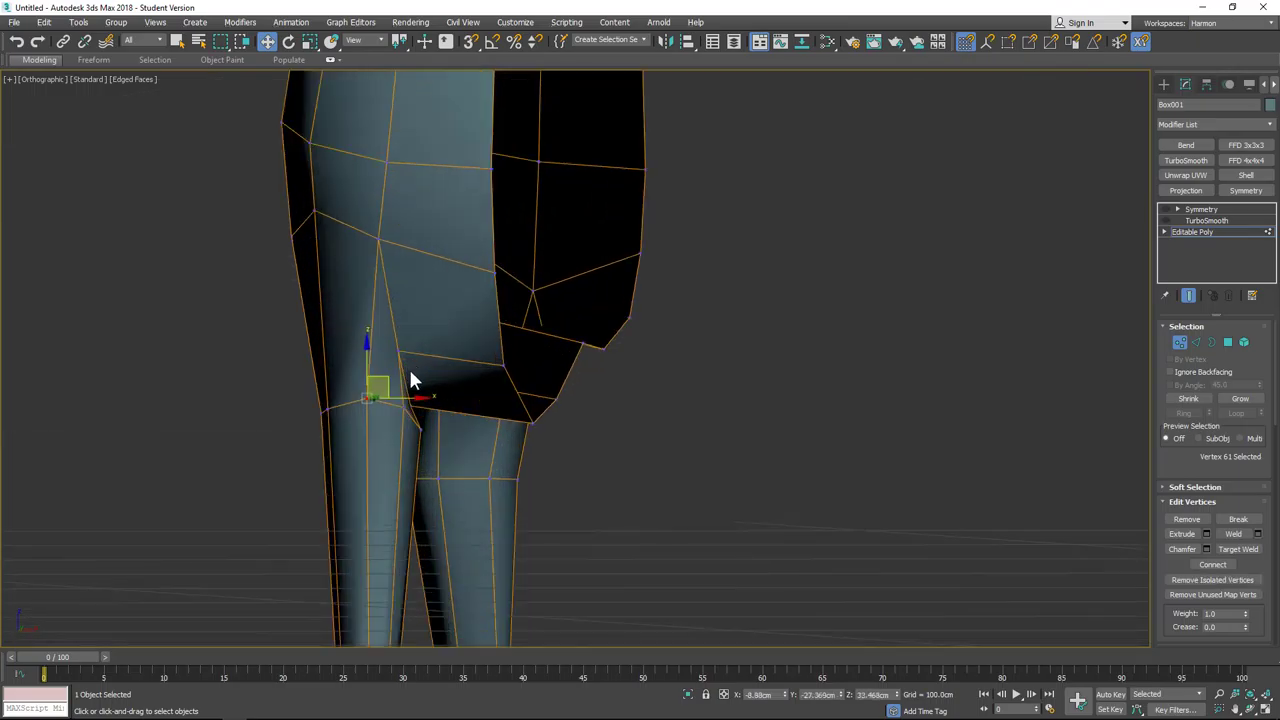
Step: Move the vertex where the front leg meets the belly slightly inward along the X axis, toward the body's centre
{"action": "middle_click_drag", "start_coordinate": [403, 436], "coordinate": [499, 388], "text": "alt"}
{"action": "left_click", "coordinate": [398, 342]}
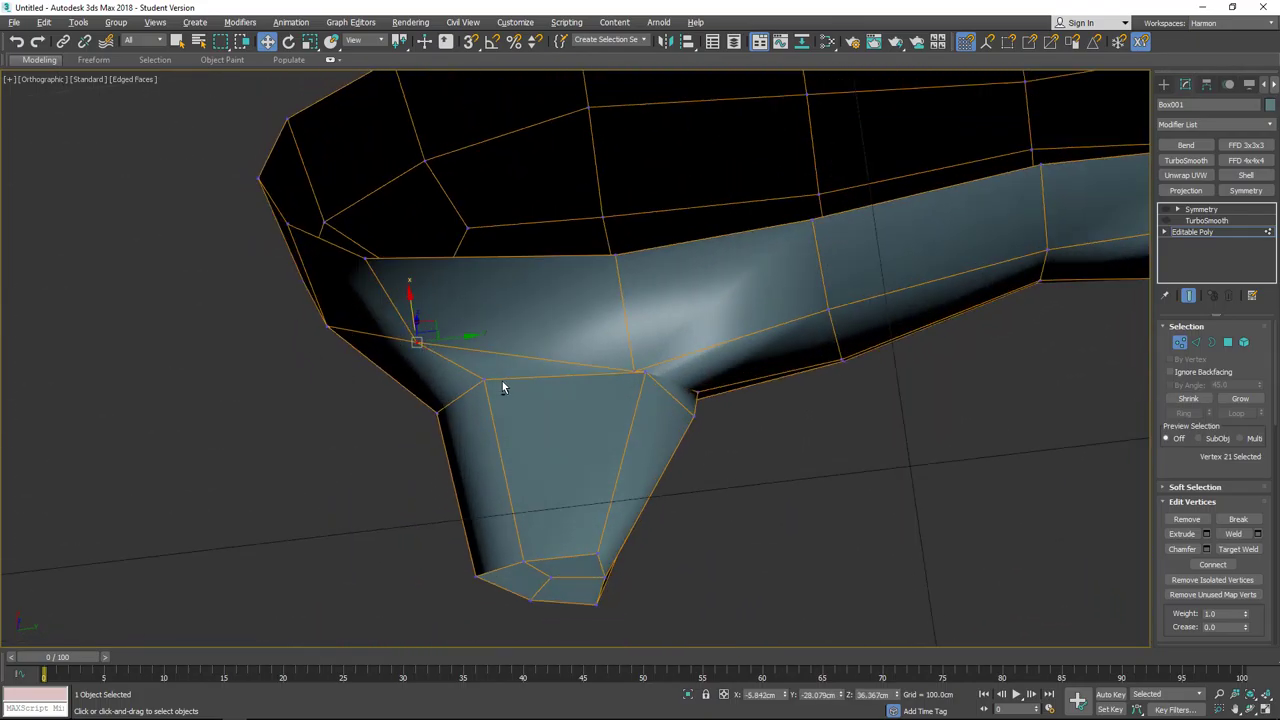
{"action": "left_click", "coordinate": [633, 370]}
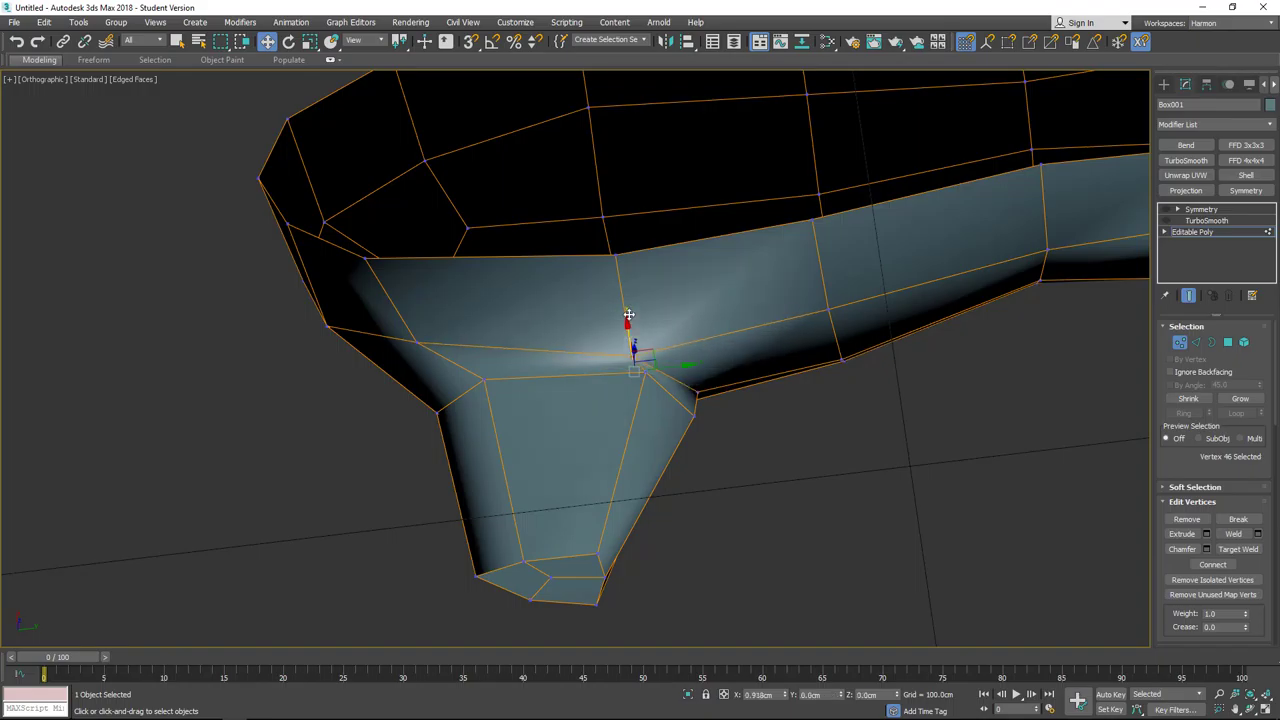
{"action": "middle_click_drag", "start_coordinate": [594, 294], "coordinate": [750, 386], "text": "alt"}
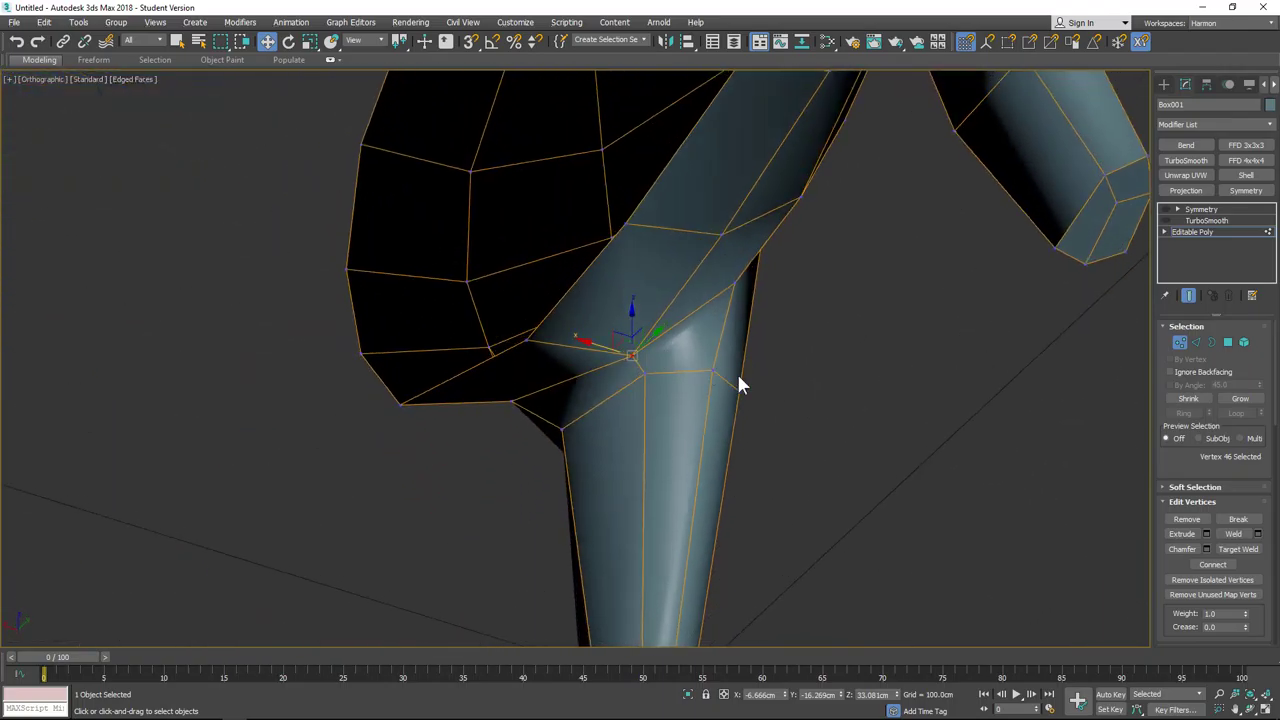
Step: At edge level, turn the diagonal of the inner quad at the top of the front leg, and leave the Turn tool
{"action": "left_click", "coordinate": [1196, 342]}
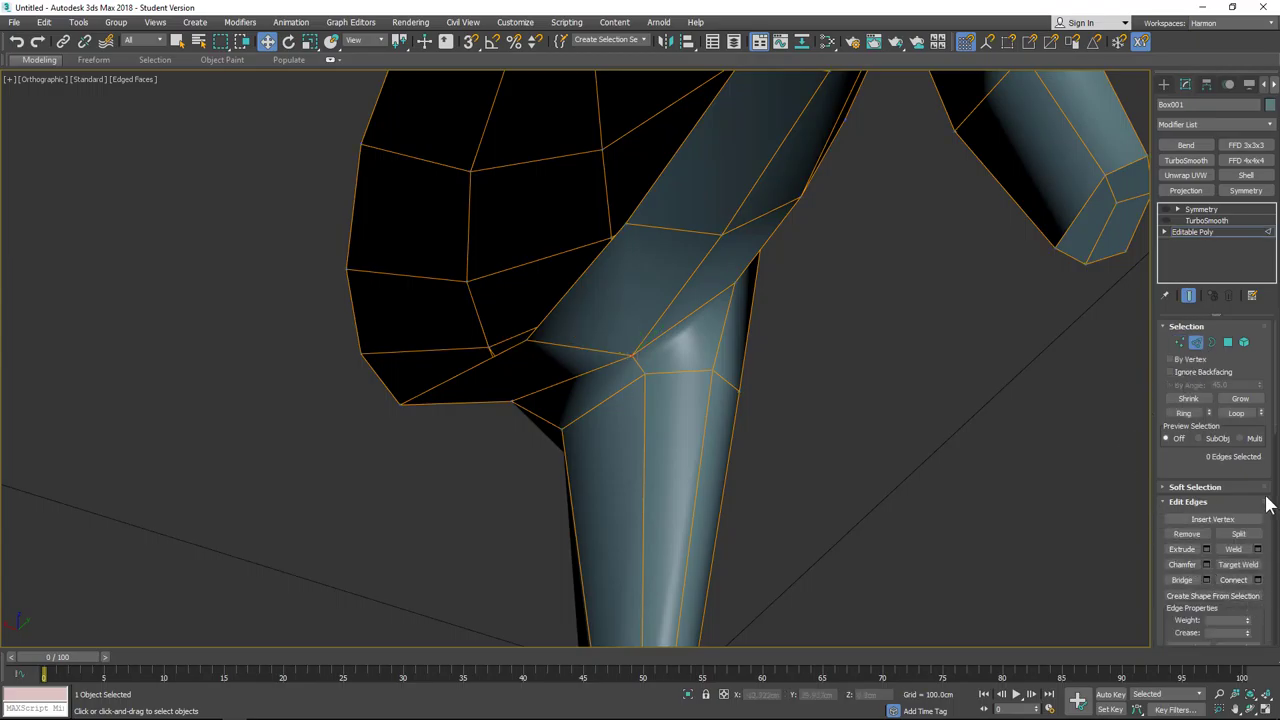
{"action": "scroll", "coordinate": [1248, 508], "scroll_direction": "down", "scroll_amount": 3}
{"action": "left_click", "coordinate": [1238, 560]}
{"action": "left_click", "coordinate": [674, 349]}
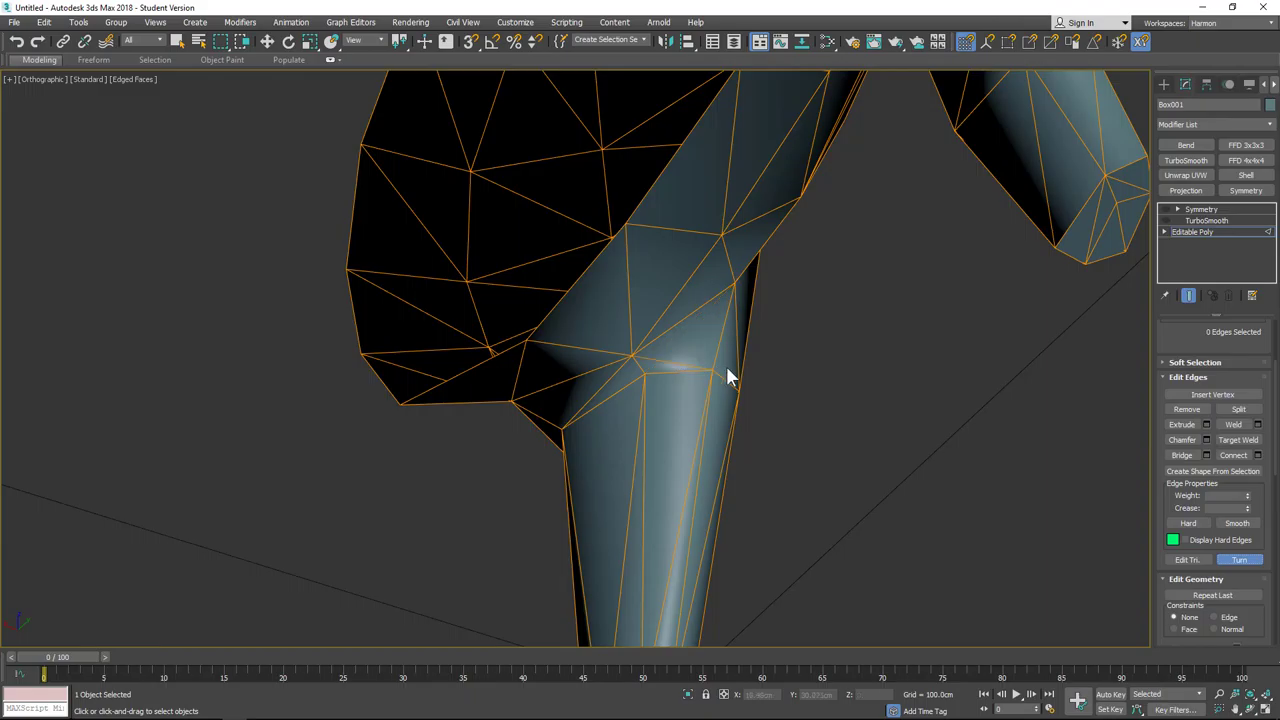
{"action": "middle_click_drag", "start_coordinate": [1022, 458], "coordinate": [760, 440], "text": "alt"}
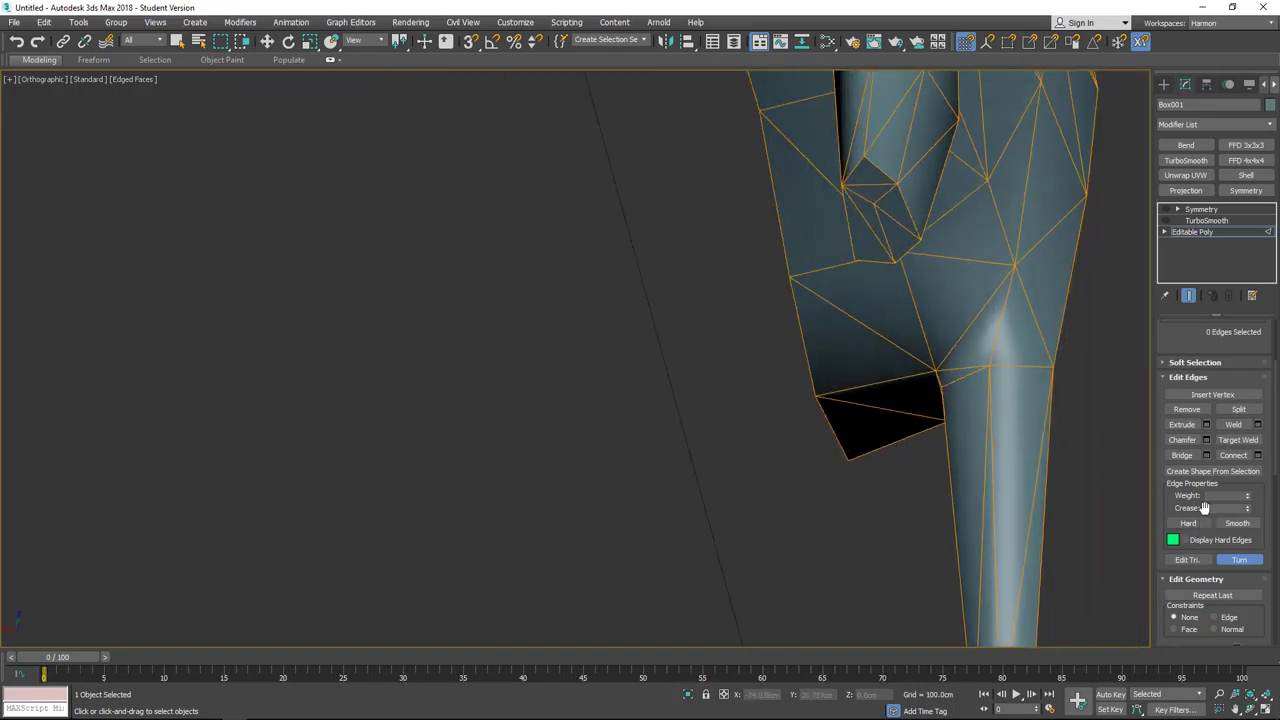
{"action": "left_click", "coordinate": [1240, 560]}
Step: Enable the TurboSmooth modifier to preview the smoothed half of the animal's body and legs
{"action": "scroll", "coordinate": [840, 402], "scroll_direction": "down", "scroll_amount": 5}
{"action": "middle_click_drag", "start_coordinate": [838, 404], "coordinate": [780, 262], "text": "alt"}
{"action": "middle_click_drag", "start_coordinate": [780, 262], "coordinate": [483, 305]}
{"action": "left_click", "coordinate": [1165, 220]}
{"action": "middle_click_drag", "start_coordinate": [839, 266], "coordinate": [760, 165], "text": "alt"}
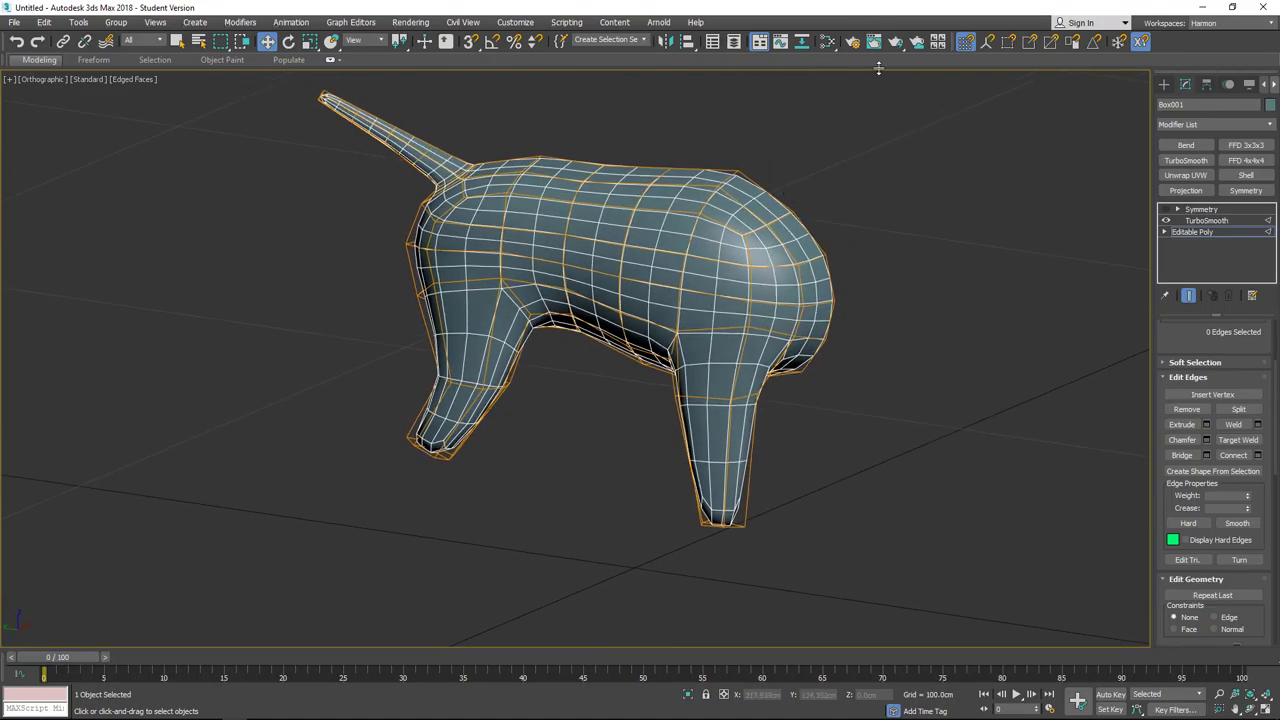
{"action": "scroll", "coordinate": [740, 186], "scroll_direction": "up", "scroll_amount": 4}
{"action": "scroll", "coordinate": [791, 120], "scroll_direction": "down", "scroll_amount": 2}
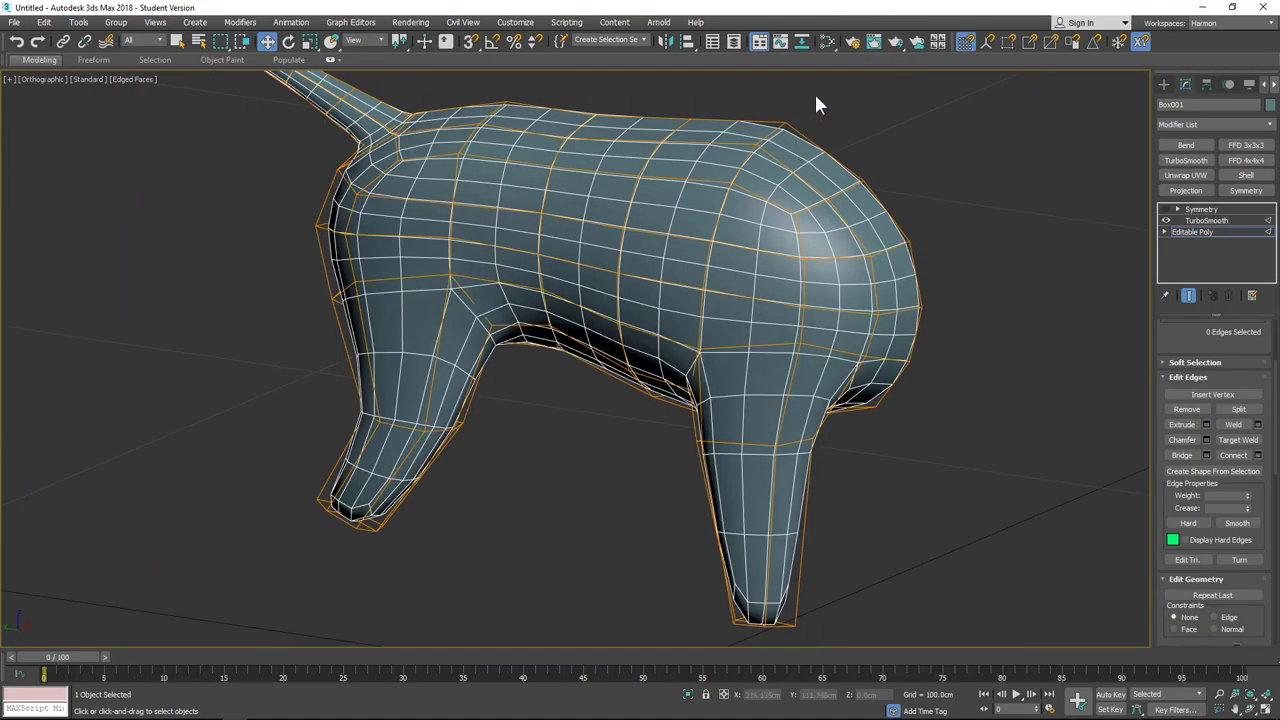
Step: Render the current orthographic view of the smoothed model with the Scanline Renderer and close the rendered frame
{"action": "left_click", "coordinate": [852, 41]}
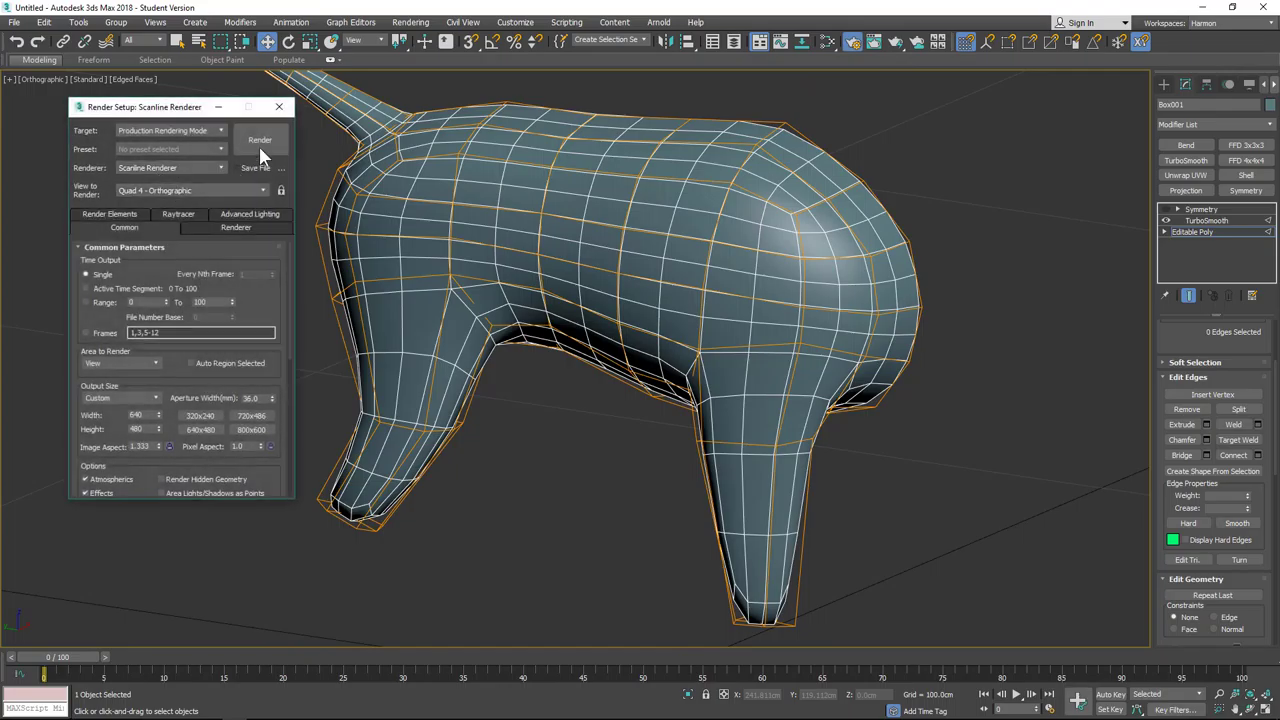
{"action": "left_click", "coordinate": [259, 146]}
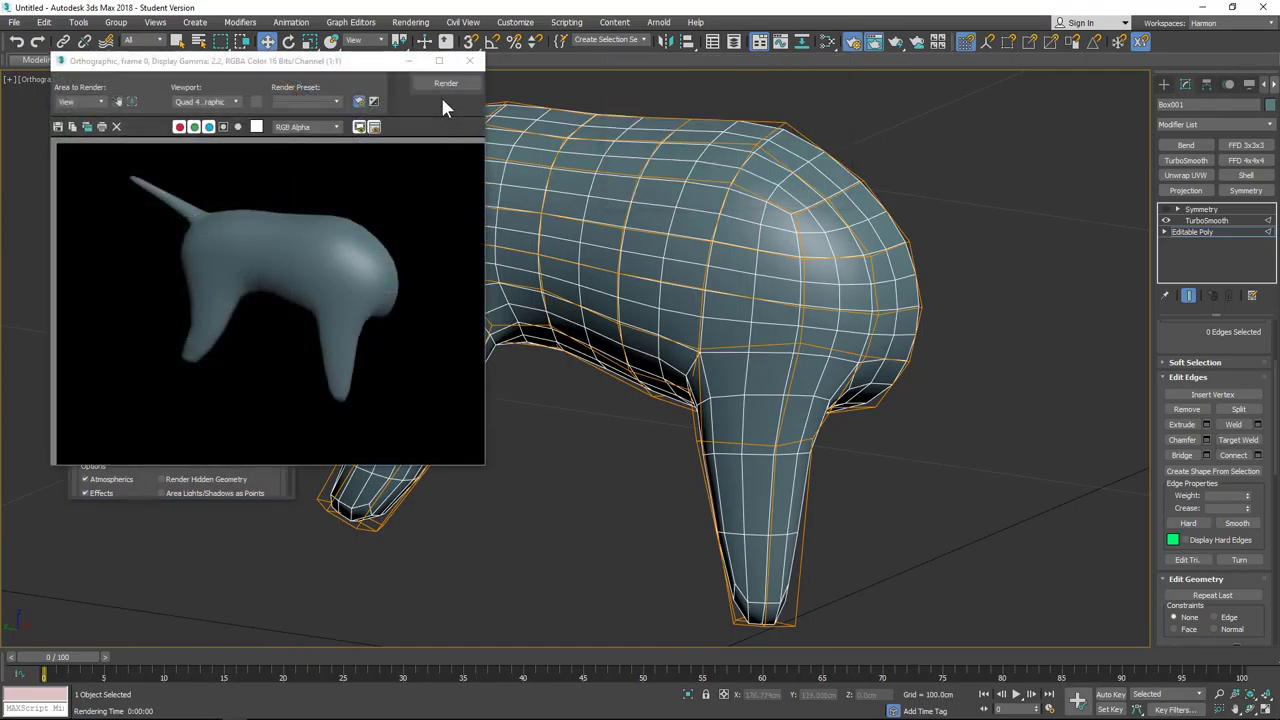
{"action": "left_click", "coordinate": [469, 60]}
{"action": "middle_click_drag", "start_coordinate": [600, 251], "coordinate": [585, 295], "text": "alt"}
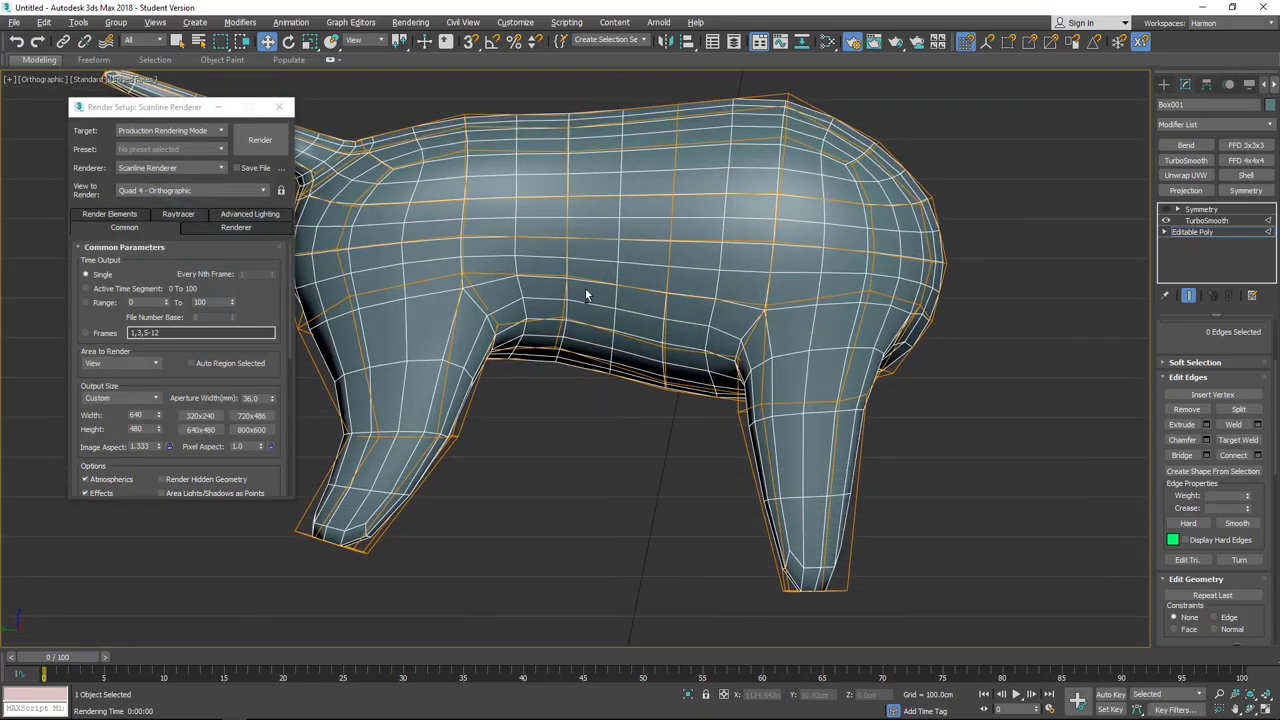
Step: Clear the edge selection and turn off the TurboSmooth modifier's viewport display on the body mesh
{"action": "left_click", "coordinate": [497, 326]}
{"action": "left_click", "coordinate": [958, 360]}
{"action": "left_click", "coordinate": [1166, 221]}
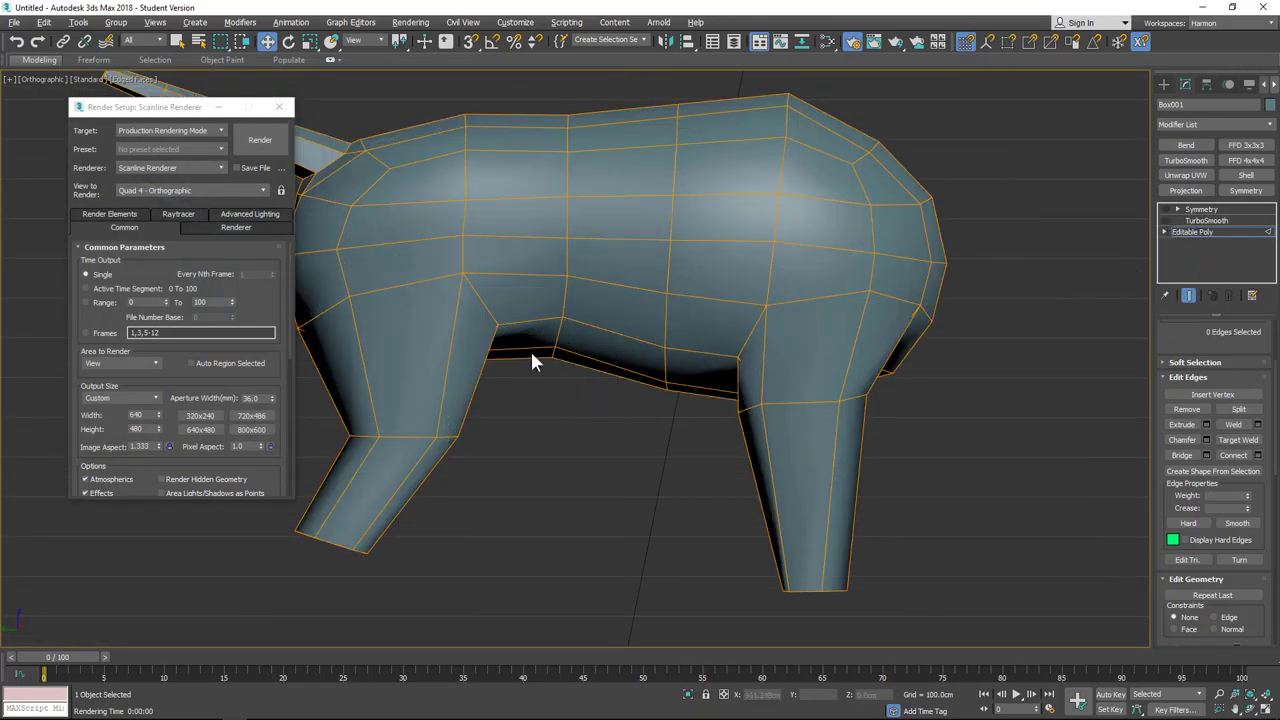
Step: At vertex level of the Editable Poly, nudge the vertex where the hind leg's front side meets the belly slightly upward
{"action": "left_click", "coordinate": [1198, 236]}
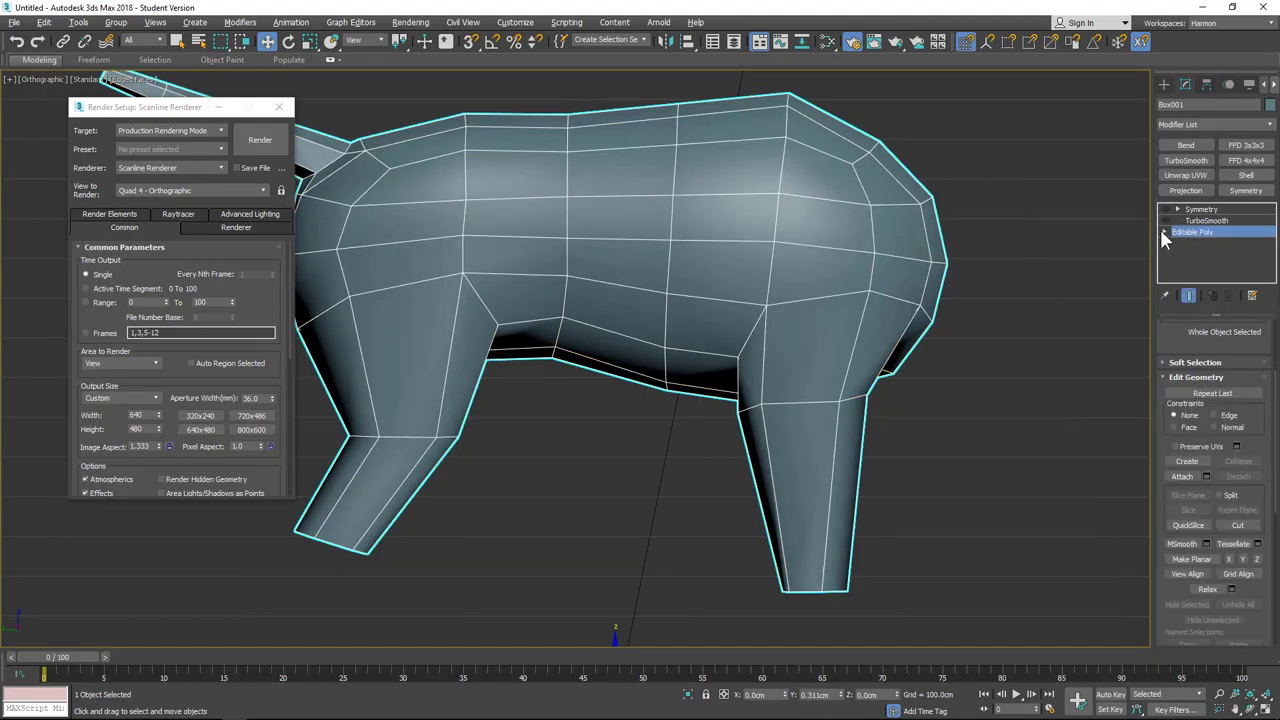
{"action": "left_click", "coordinate": [1163, 231]}
{"action": "left_click", "coordinate": [1189, 243]}
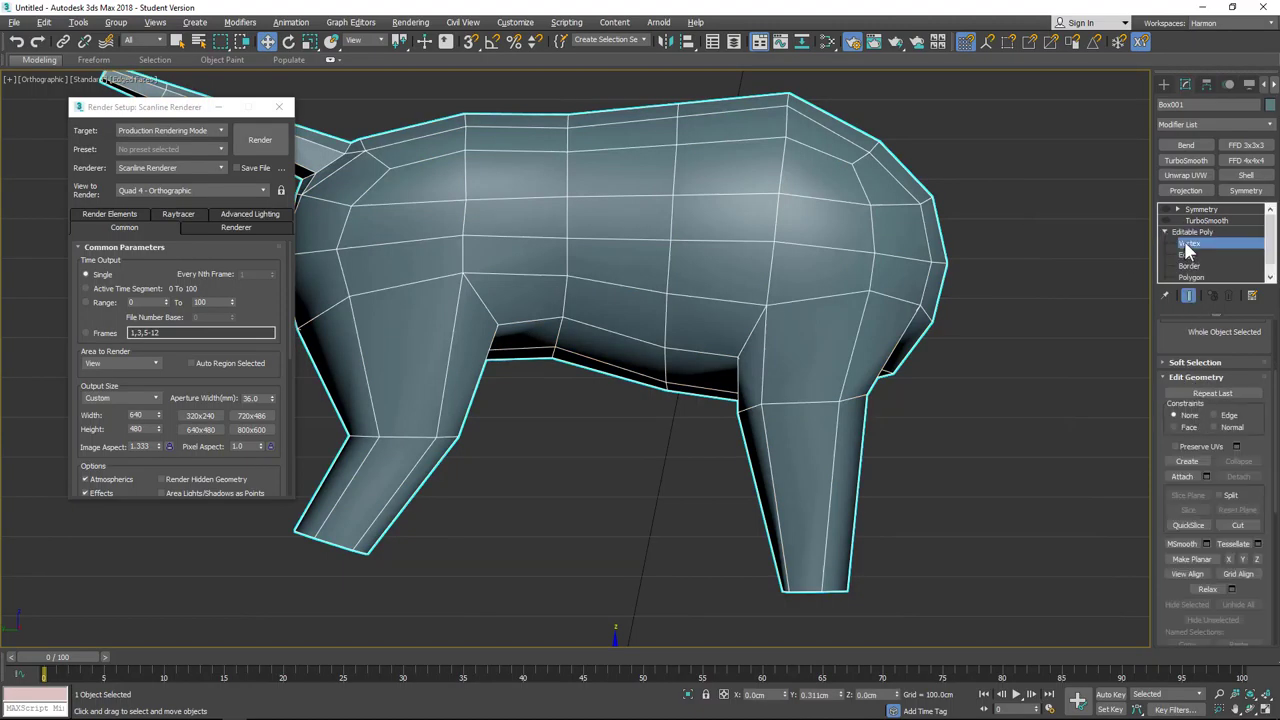
{"action": "left_click", "coordinate": [493, 325]}
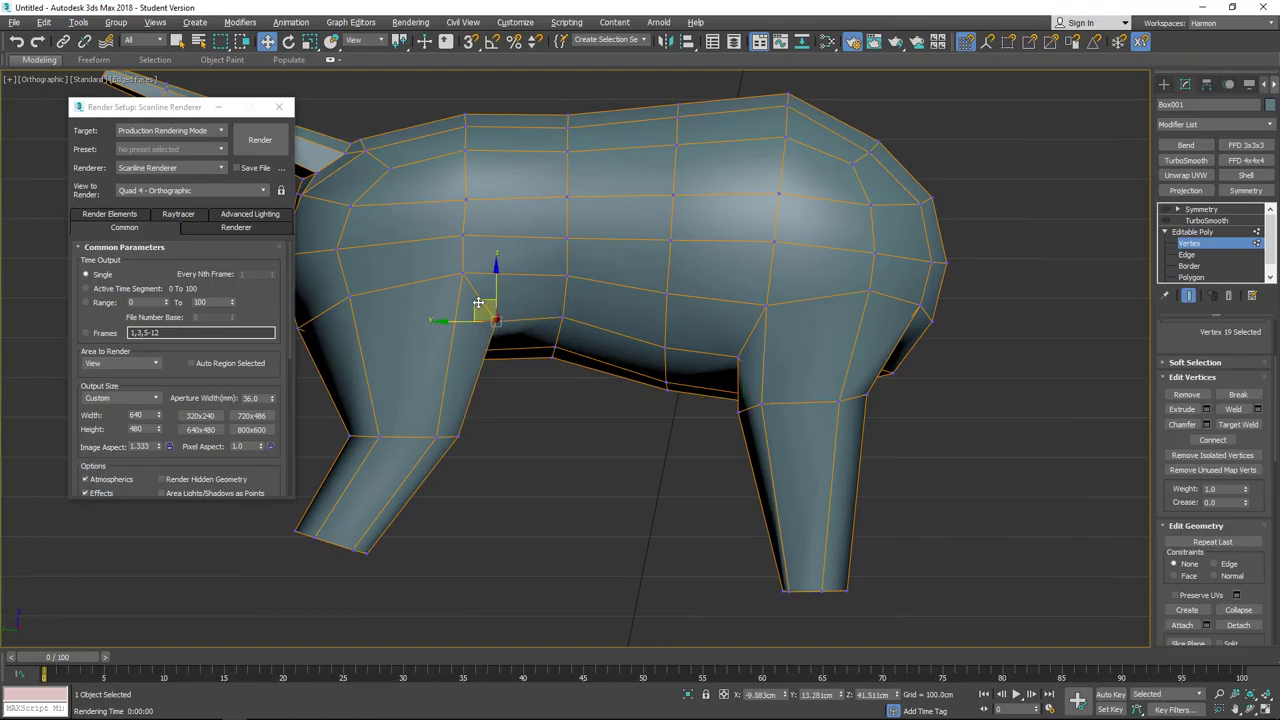
{"action": "middle_click_drag", "start_coordinate": [623, 394], "coordinate": [690, 284]}
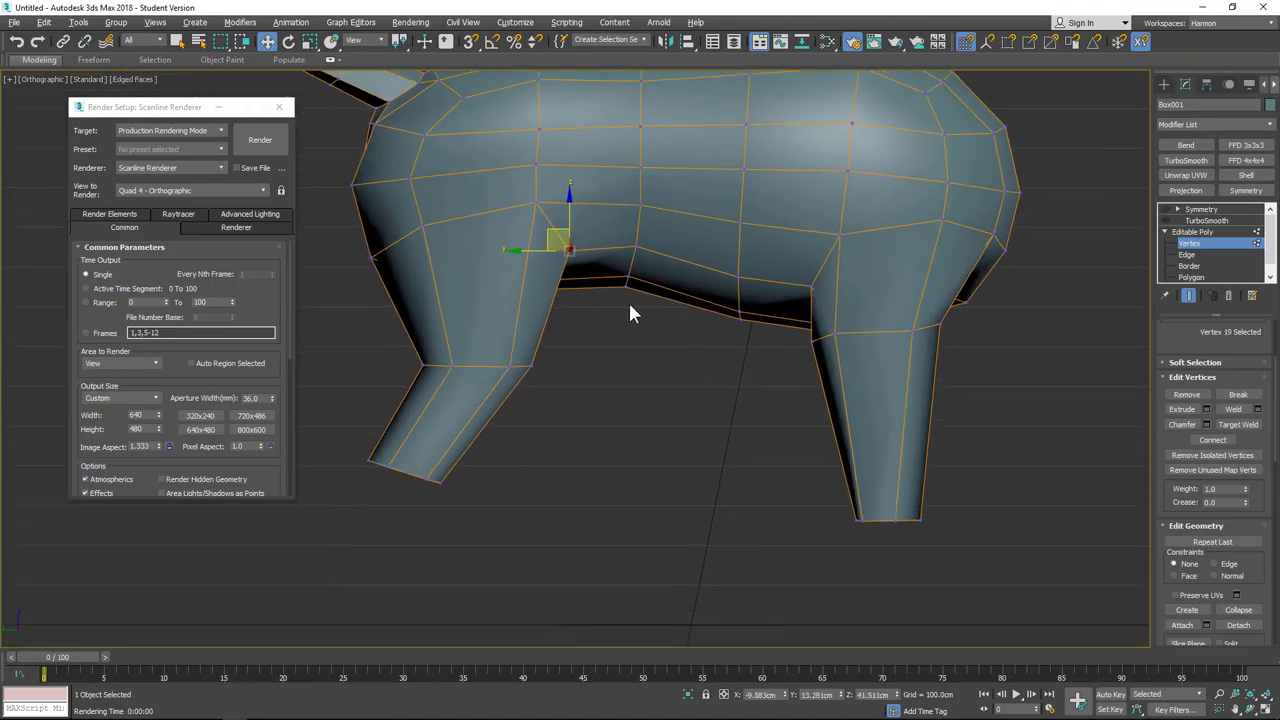
{"action": "middle_click_drag", "start_coordinate": [868, 173], "coordinate": [783, 335]}
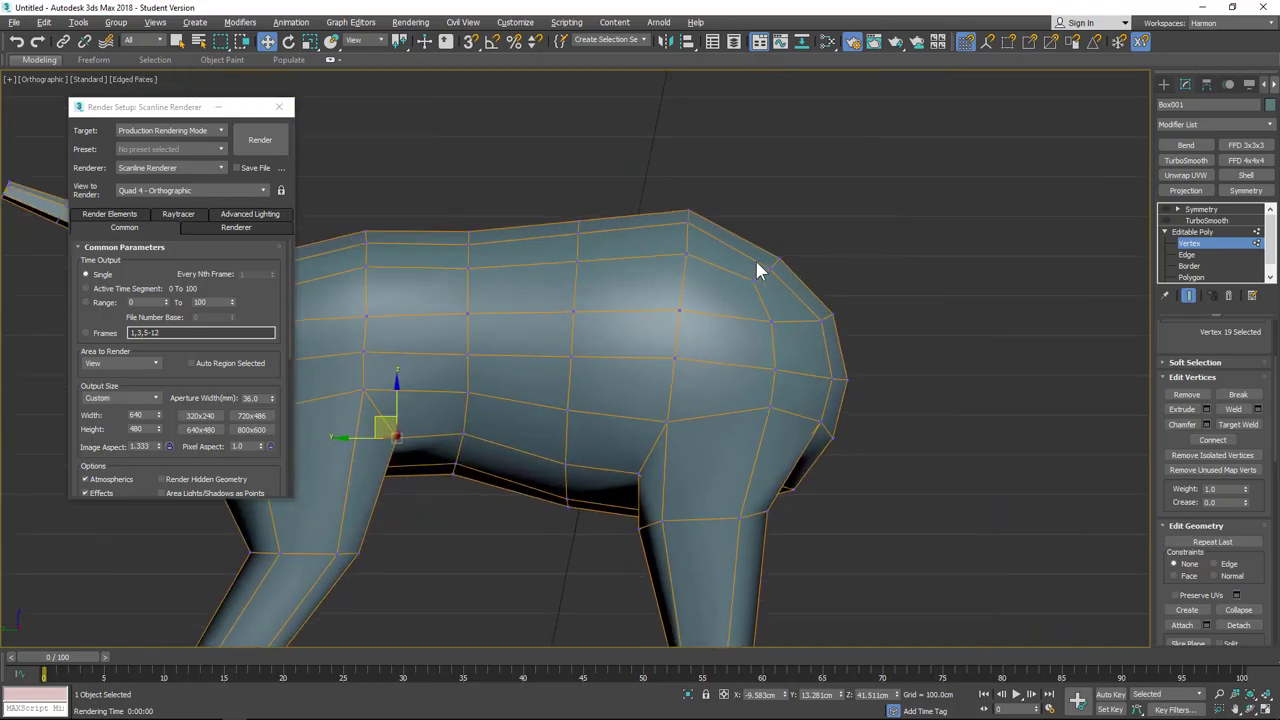
Step: Turn the Symmetry modifier's display back on and select the two upper front polygons beside the centreline, where the neck starts
{"action": "left_click", "coordinate": [1202, 274]}
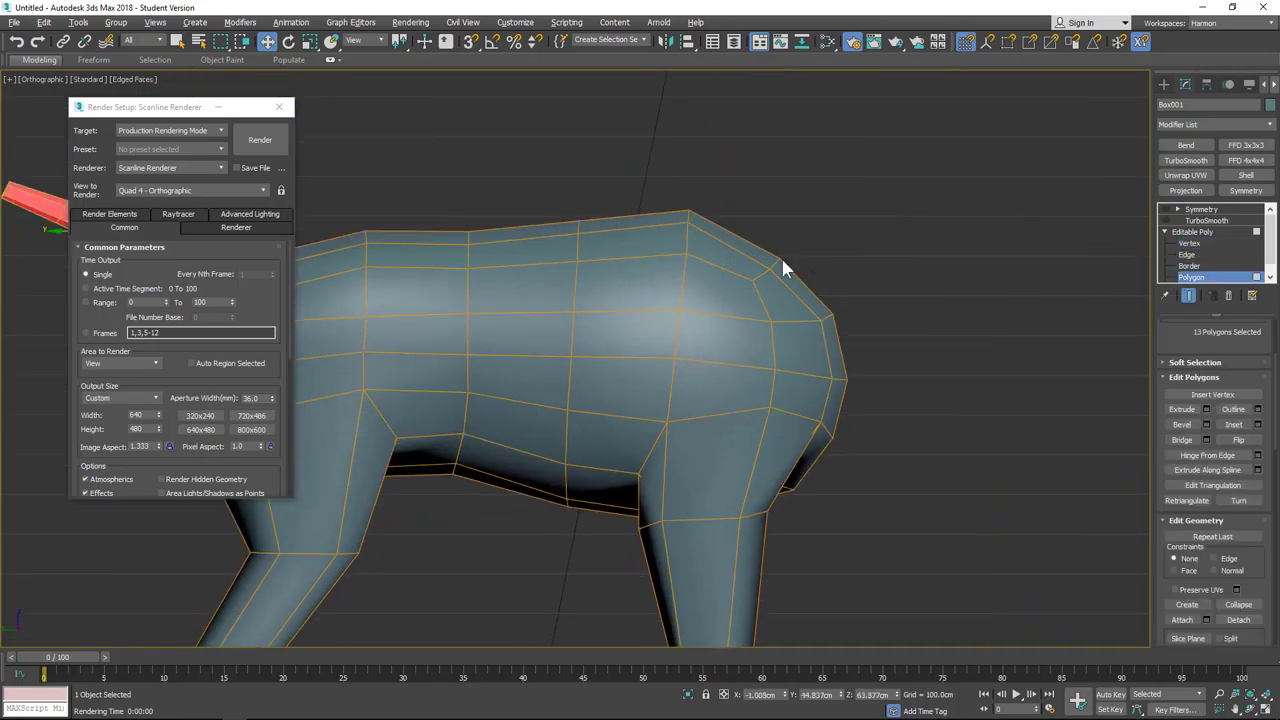
{"action": "middle_click_drag", "start_coordinate": [917, 286], "coordinate": [755, 247], "text": "alt"}
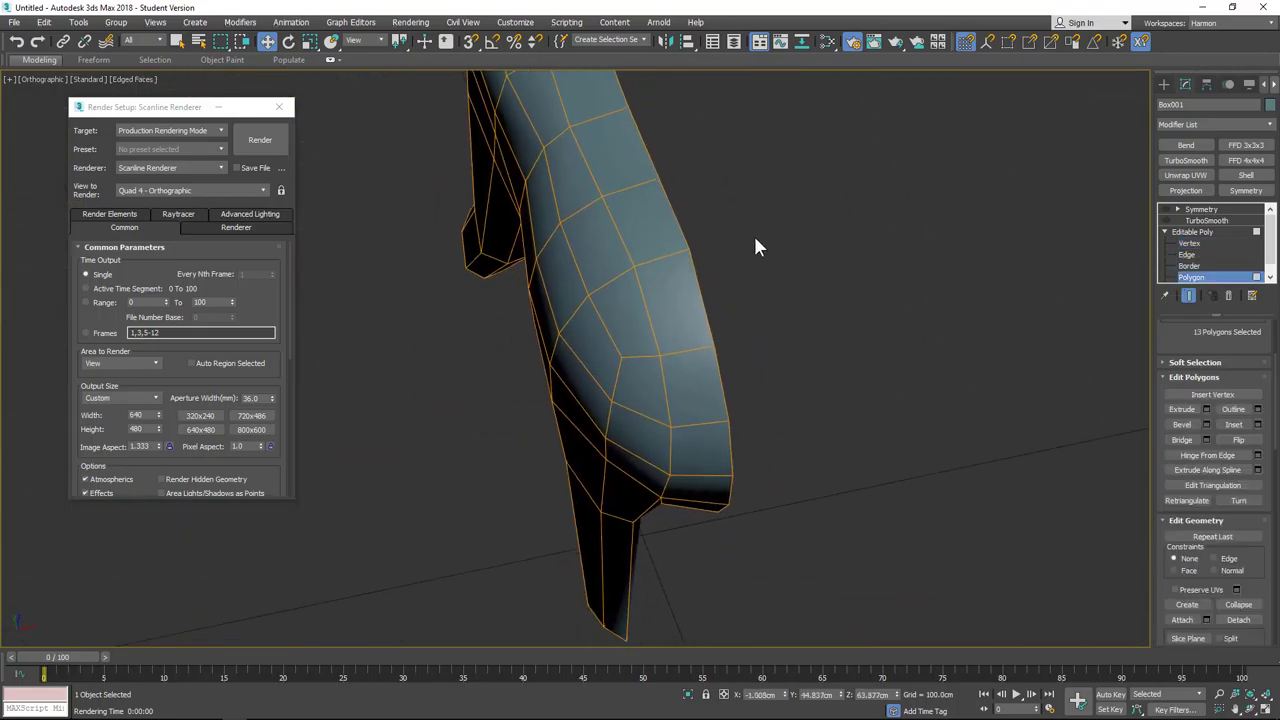
{"action": "left_click", "coordinate": [1164, 208]}
{"action": "middle_click_drag", "start_coordinate": [757, 374], "coordinate": [610, 421], "text": "alt"}
{"action": "middle_click_drag", "start_coordinate": [775, 175], "coordinate": [675, 356], "text": "alt"}
{"action": "left_click", "coordinate": [673, 376]}
{"action": "left_click", "coordinate": [687, 390], "text": "ctrl"}
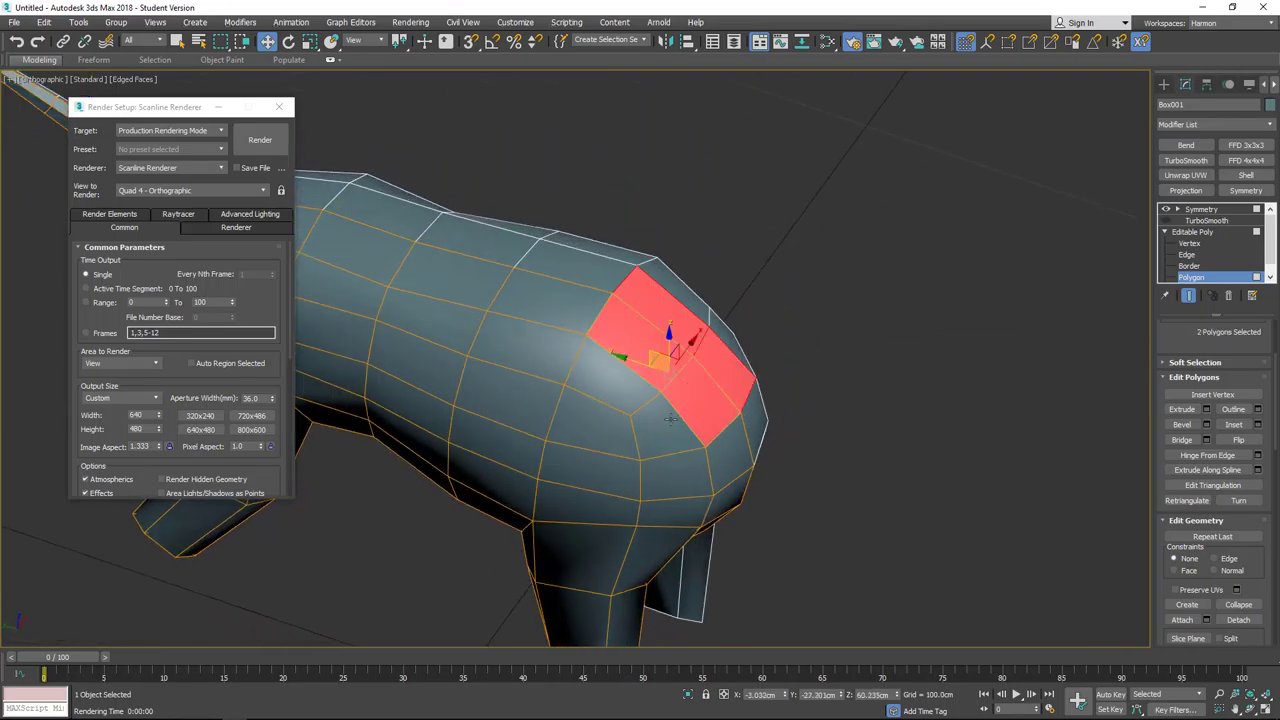
{"action": "middle_click_drag", "start_coordinate": [640, 415], "coordinate": [649, 386]}
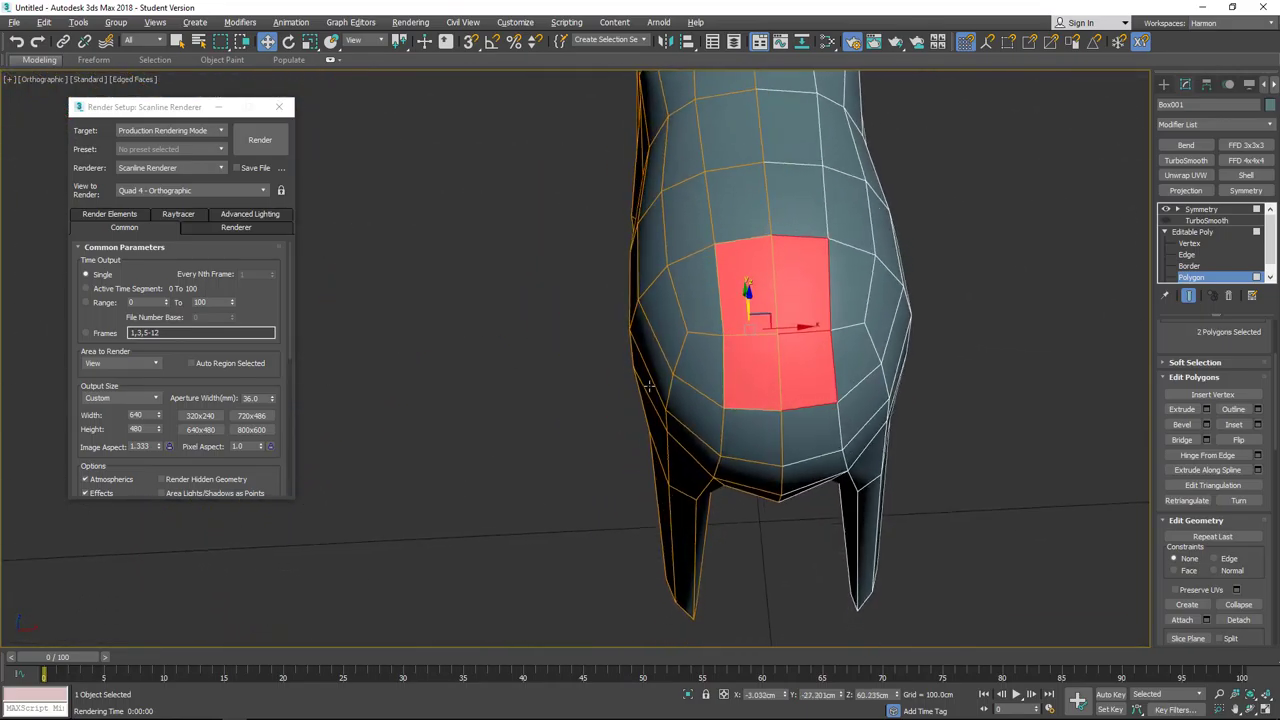
Step: Move the two side vertices level with the middle of the neck patch outward along X, away from the centreline
{"action": "left_click", "coordinate": [1190, 244]}
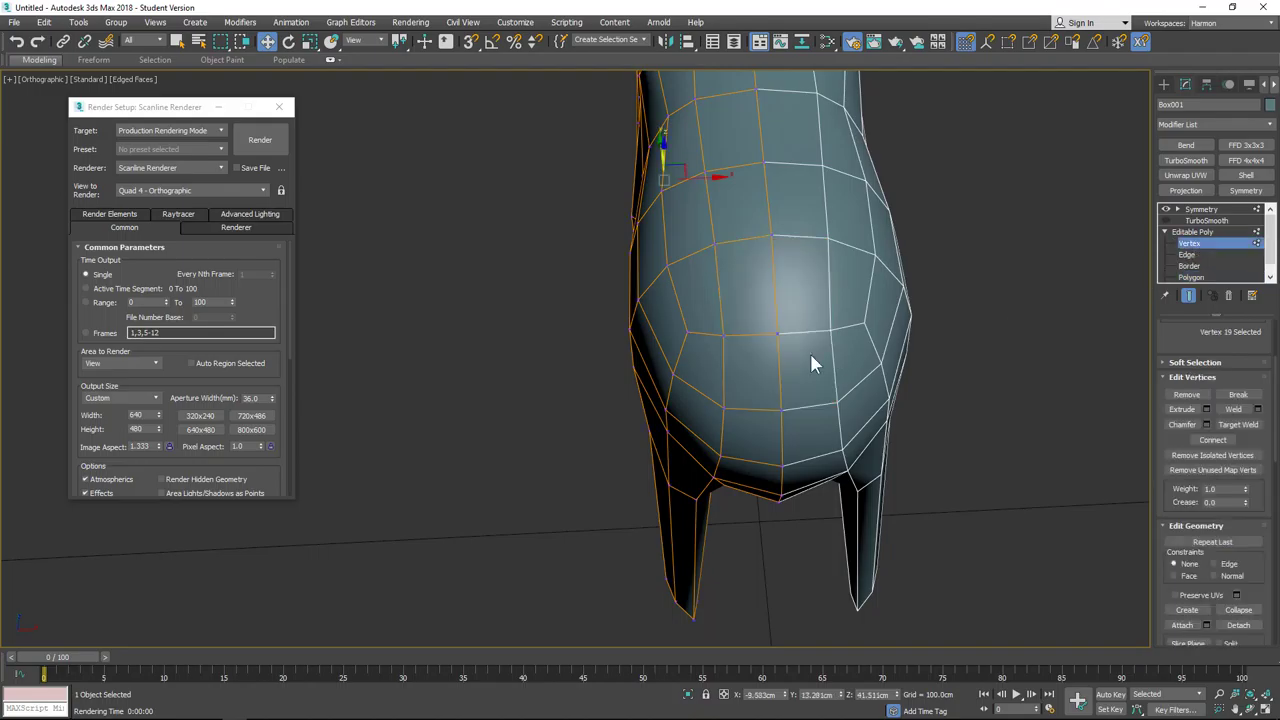
{"action": "left_click", "coordinate": [725, 335]}
{"action": "left_click", "coordinate": [686, 332], "text": "ctrl"}
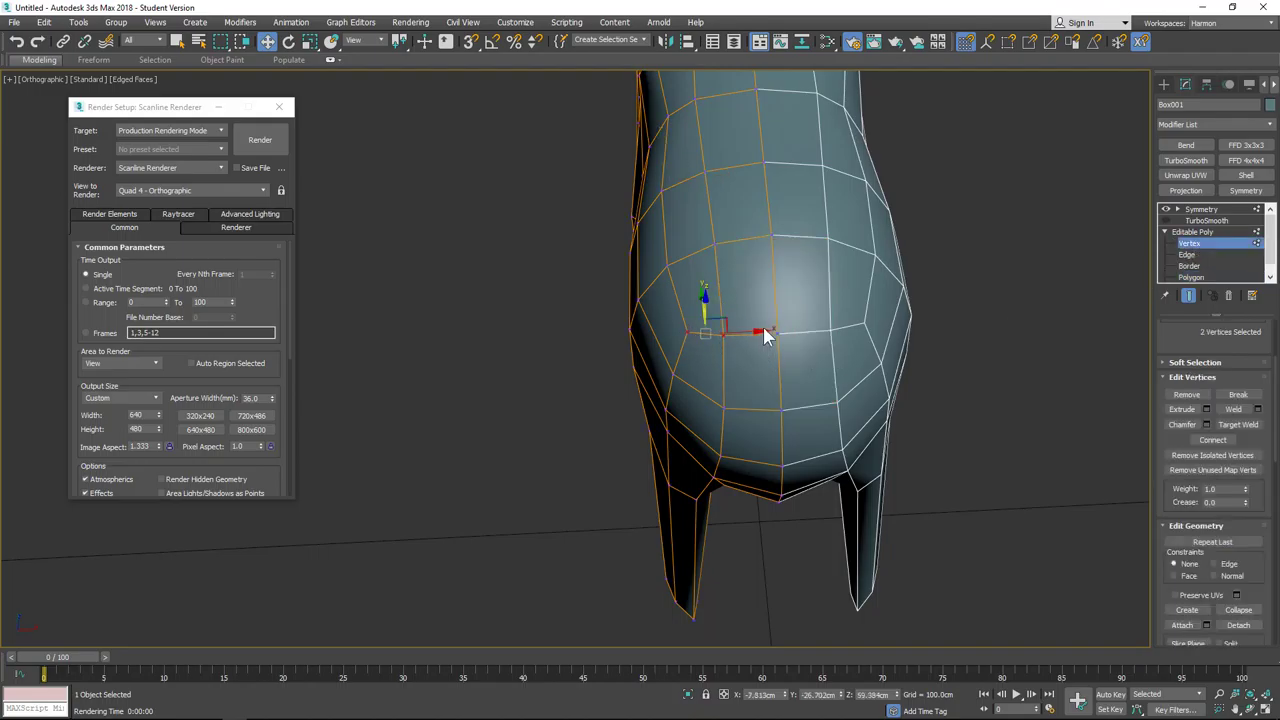
{"action": "left_click_drag", "start_coordinate": [759, 332], "coordinate": [734, 331]}
{"action": "left_click", "coordinate": [772, 236]}
{"action": "left_click", "coordinate": [763, 207]}
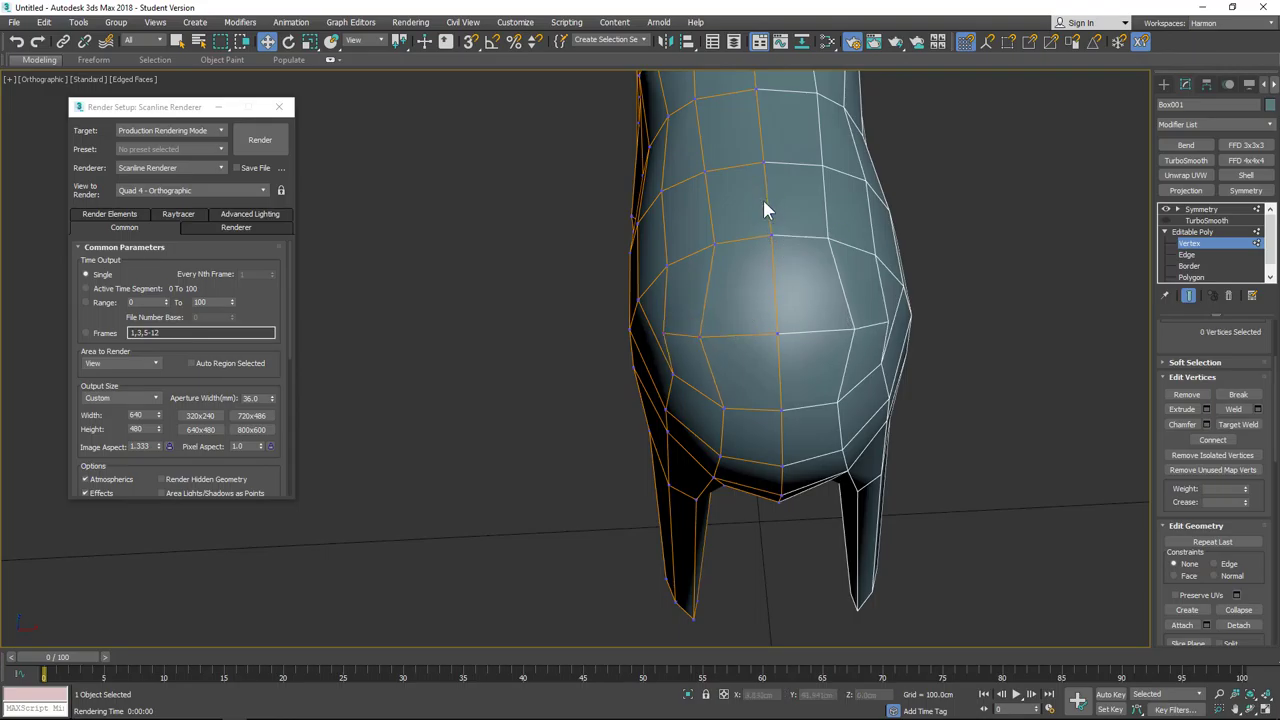
Step: Shift the top shoulder centreline vertex slightly along Y, and move the lower front neck-patch centreline vertex about 1.6 cm forward and 1.1 cm down
{"action": "middle_click_drag", "start_coordinate": [650, 281], "coordinate": [733, 322], "text": "alt"}
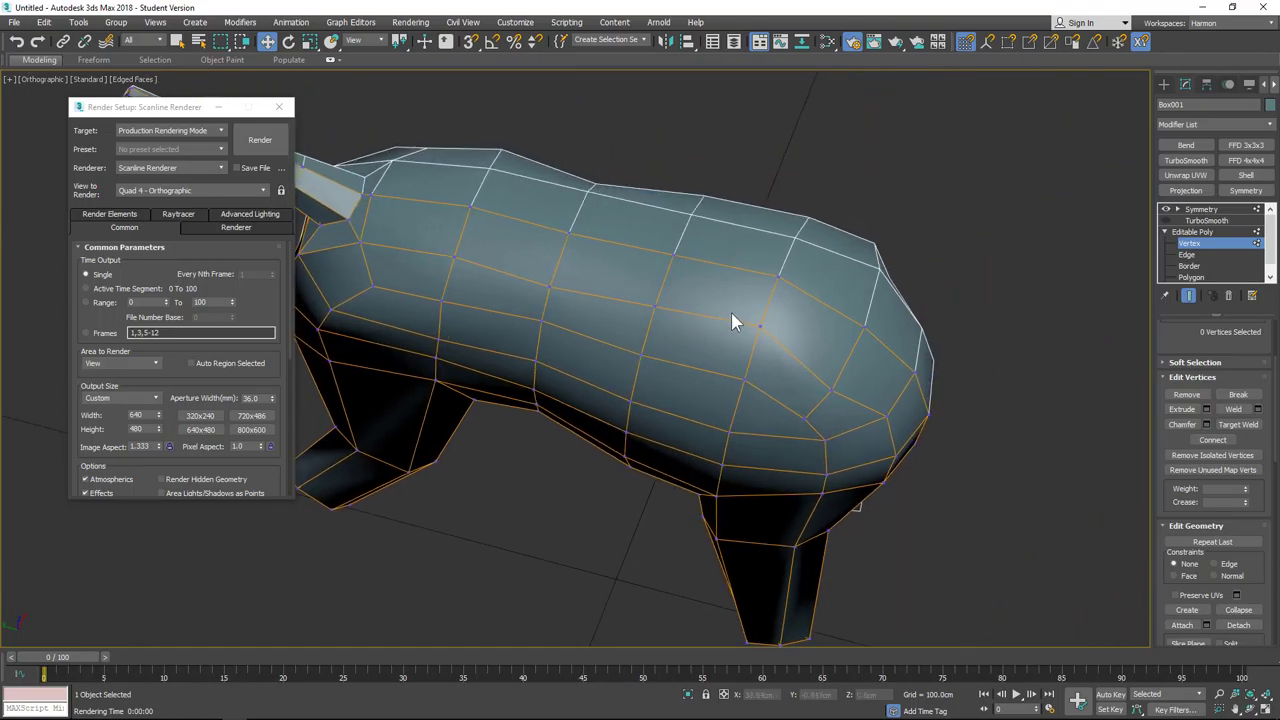
{"action": "left_click", "coordinate": [774, 281]}
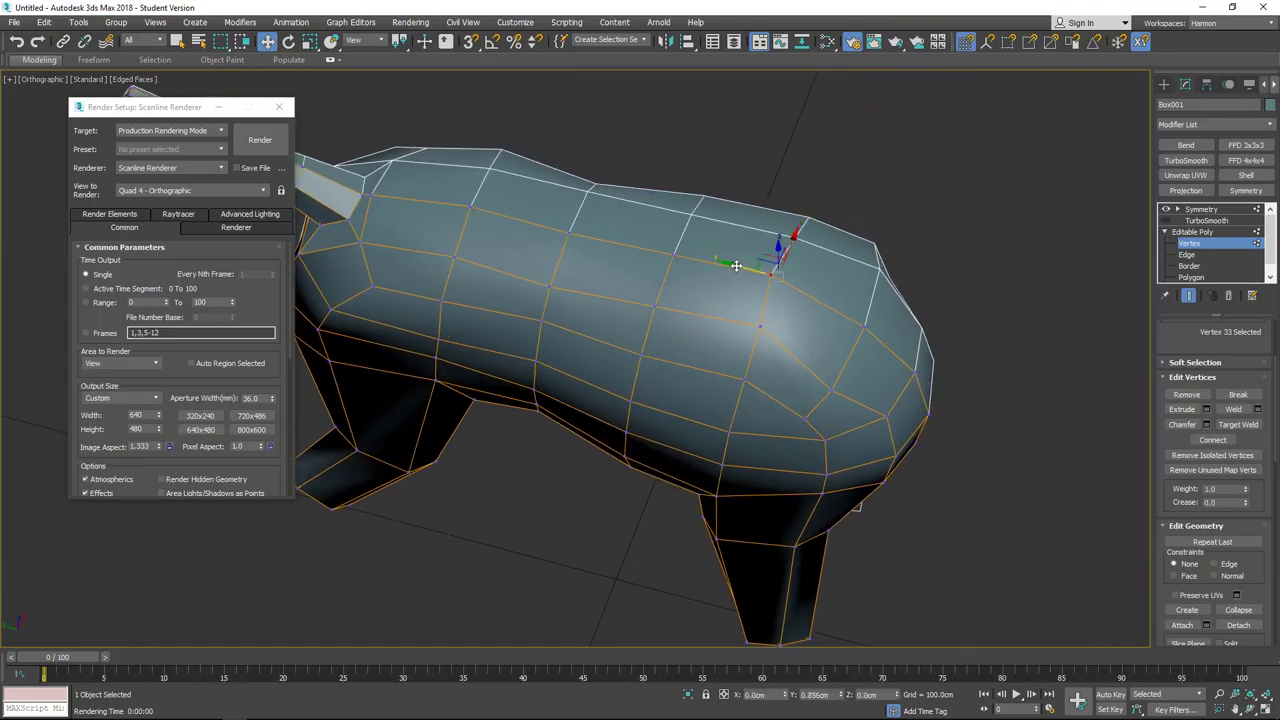
{"action": "middle_click_drag", "start_coordinate": [734, 265], "coordinate": [795, 347], "text": "alt"}
{"action": "left_click", "coordinate": [799, 326]}
{"action": "left_click", "coordinate": [796, 333]}
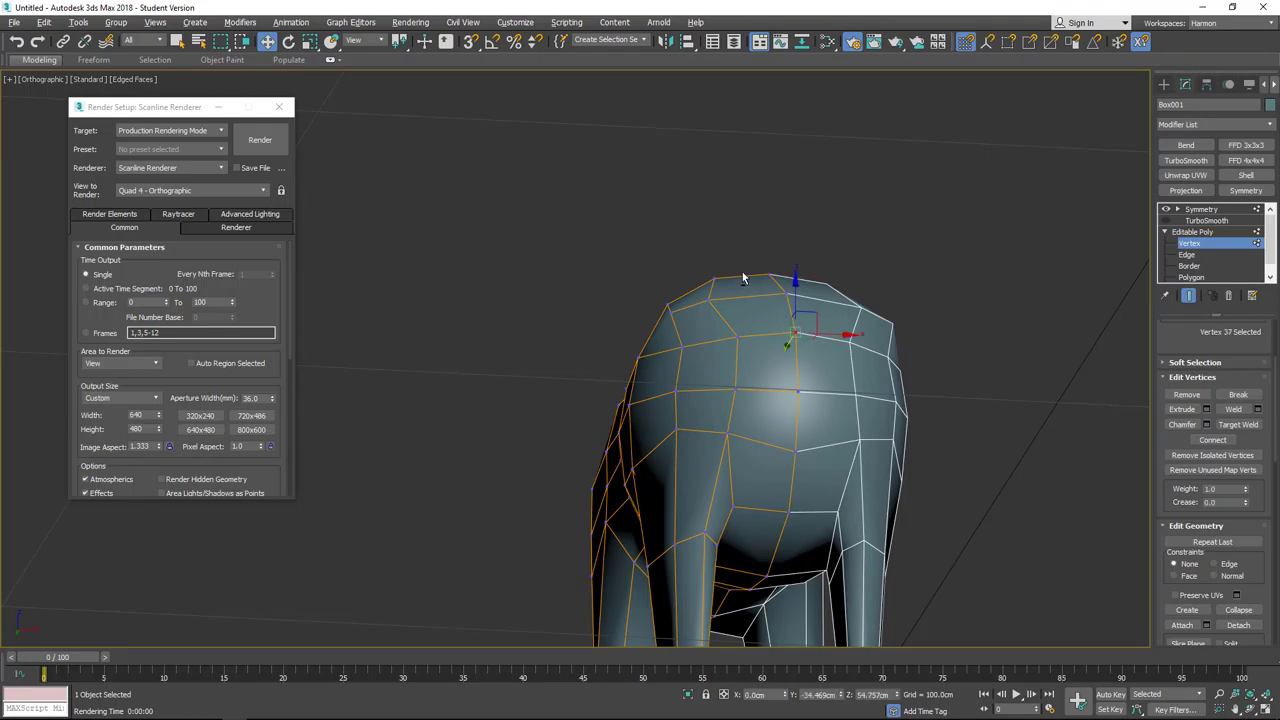
{"action": "middle_click_drag", "start_coordinate": [743, 276], "coordinate": [780, 312], "text": "alt"}
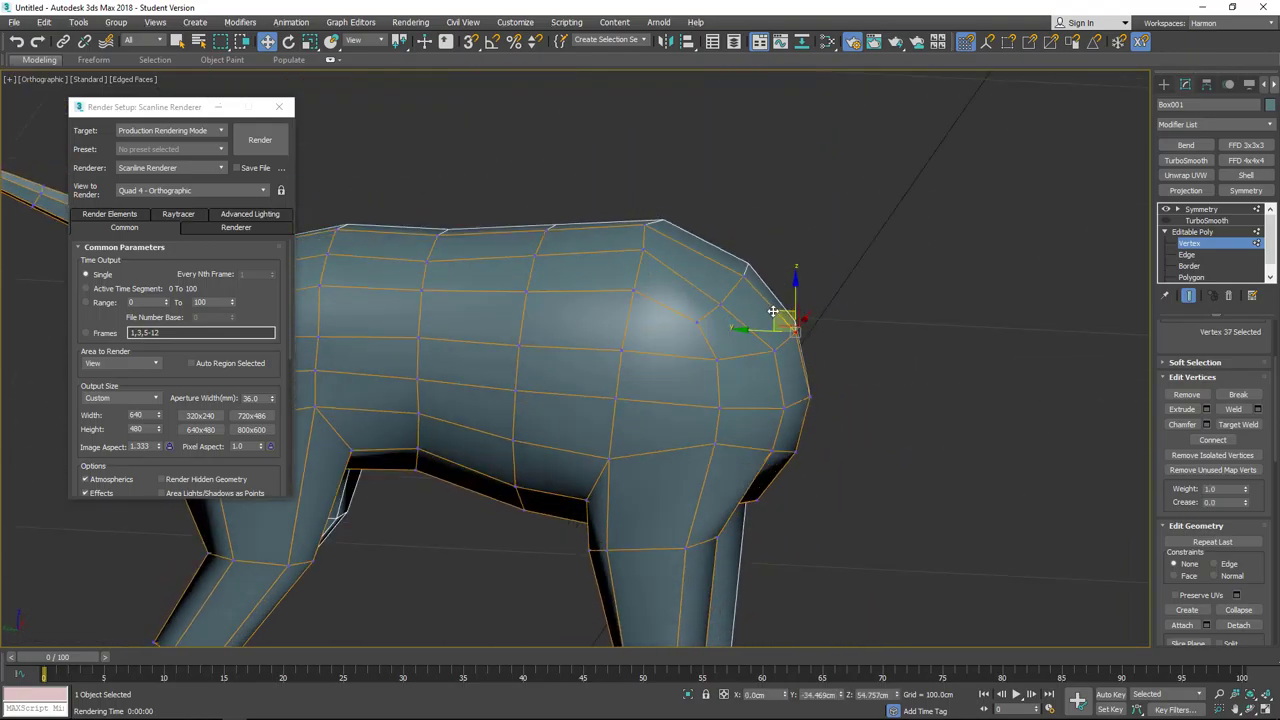
{"action": "left_click_drag", "start_coordinate": [789, 319], "coordinate": [791, 323]}
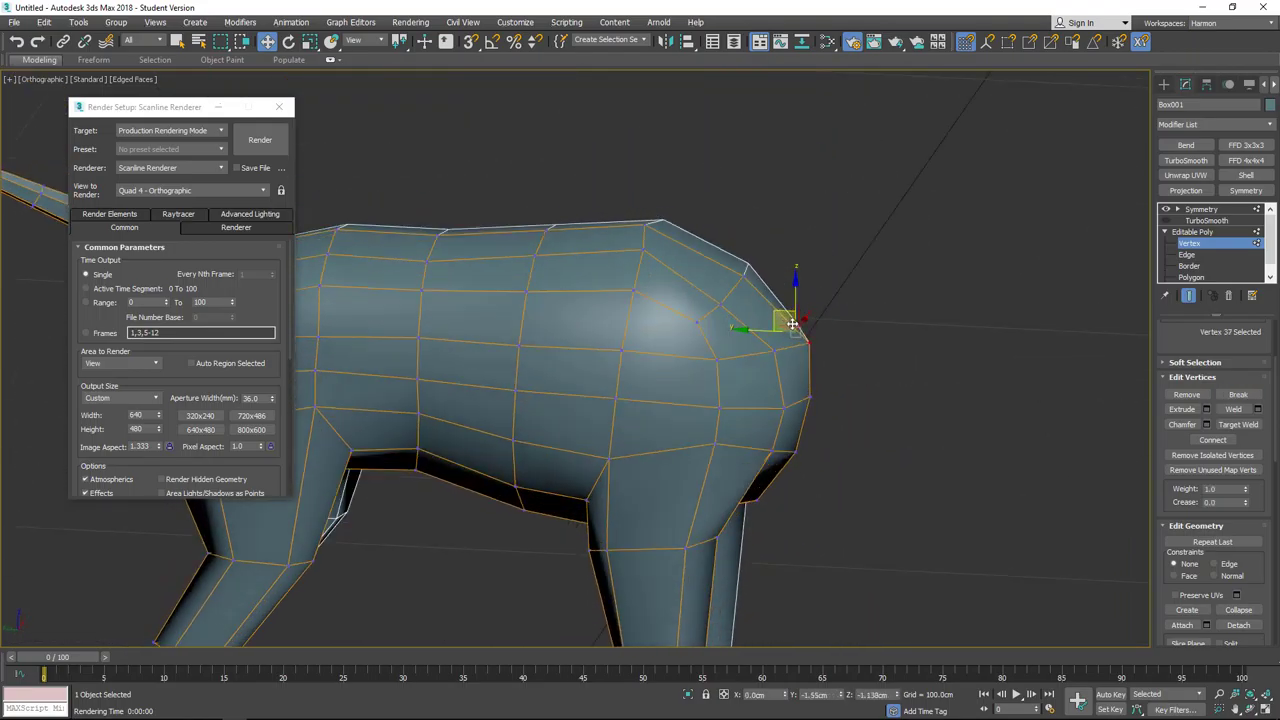
{"action": "mouse_move", "coordinate": [828, 300]}
{"action": "middle_mouse_down", "text": "alt"}
{"action": "mouse_move", "coordinate": [704, 328]}
{"action": "mouse_move", "coordinate": [750, 295]}
{"action": "mouse_move", "coordinate": [833, 279]}
{"action": "middle_mouse_up", "text": "alt"}
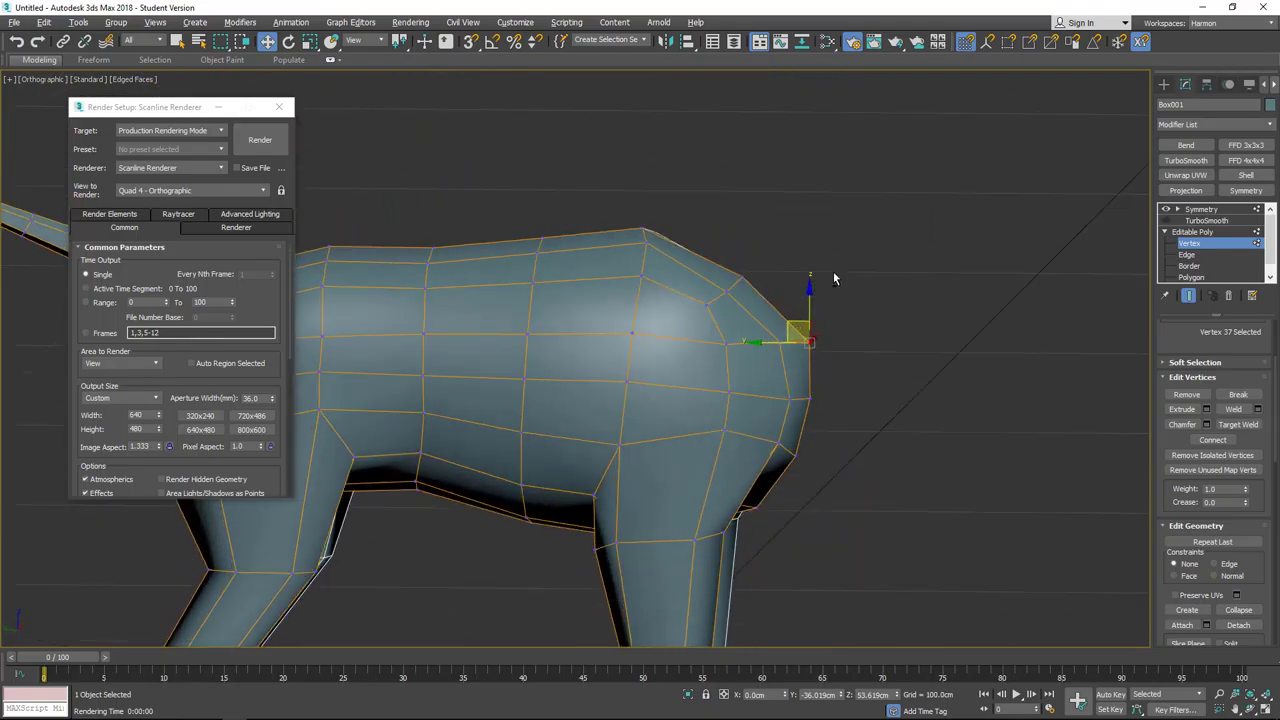
Step: In the Left view, lower the neck patch's middle centreline vertex and move its lower side vertex forward to flatten the outline
{"action": "key", "text": "l"}
{"action": "middle_click_drag", "start_coordinate": [754, 227], "coordinate": [940, 383]}
{"action": "scroll", "coordinate": [852, 294], "scroll_direction": "up", "scroll_amount": 8}
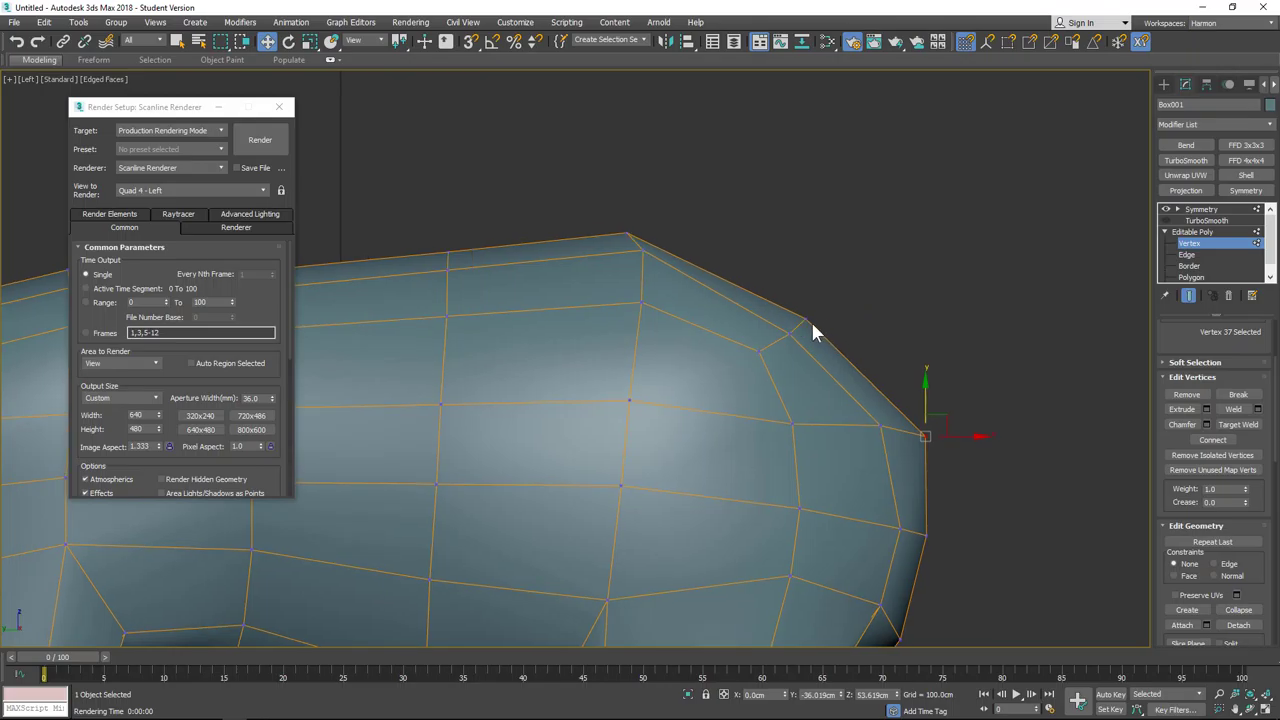
{"action": "left_click", "coordinate": [808, 317]}
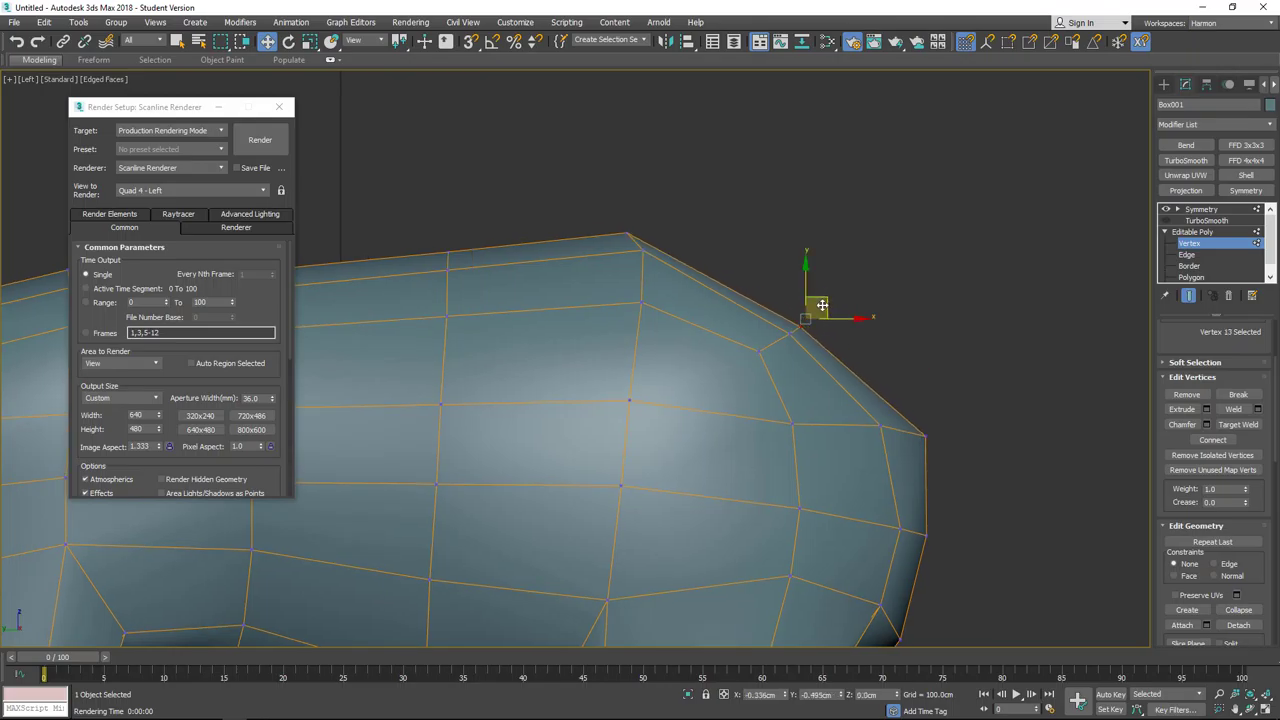
{"action": "left_click_drag", "start_coordinate": [818, 310], "coordinate": [833, 335]}
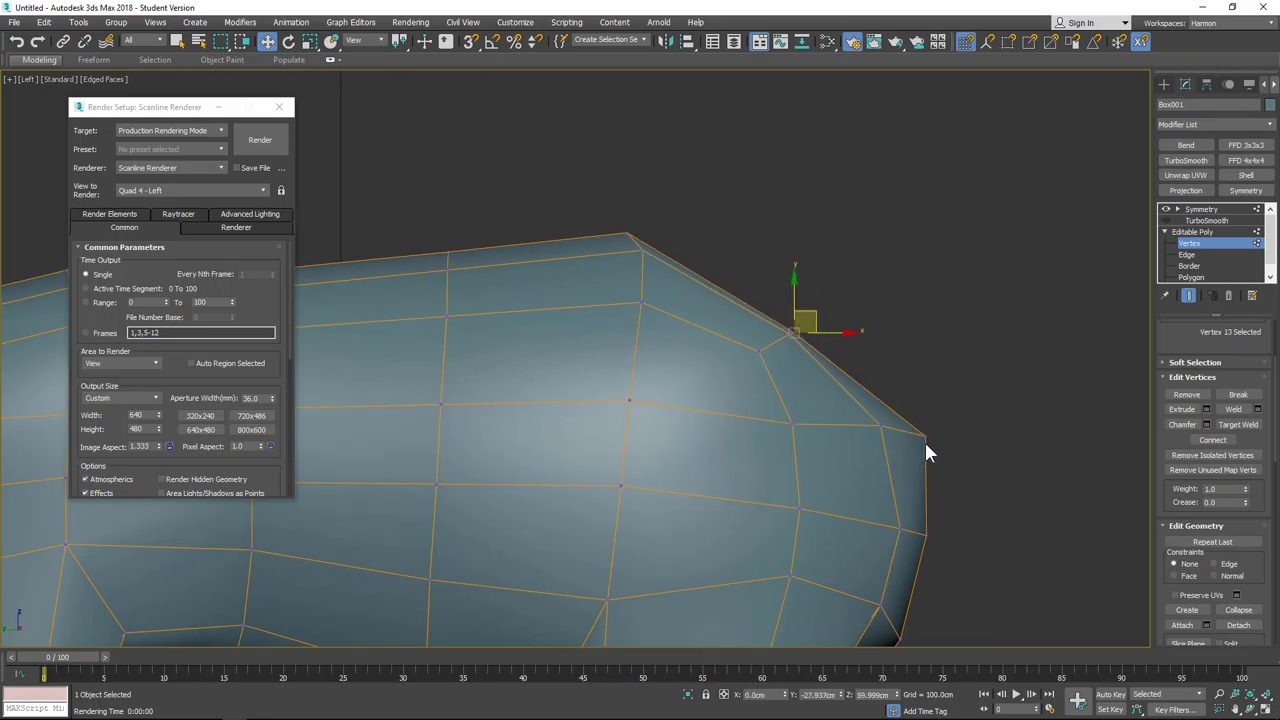
{"action": "left_click", "coordinate": [880, 425]}
{"action": "left_click_drag", "start_coordinate": [900, 405], "coordinate": [938, 403]}
Step: Nudge the neck patch's upper side vertex and middle centreline vertex into line with the sloping outline
{"action": "left_click", "coordinate": [641, 250]}
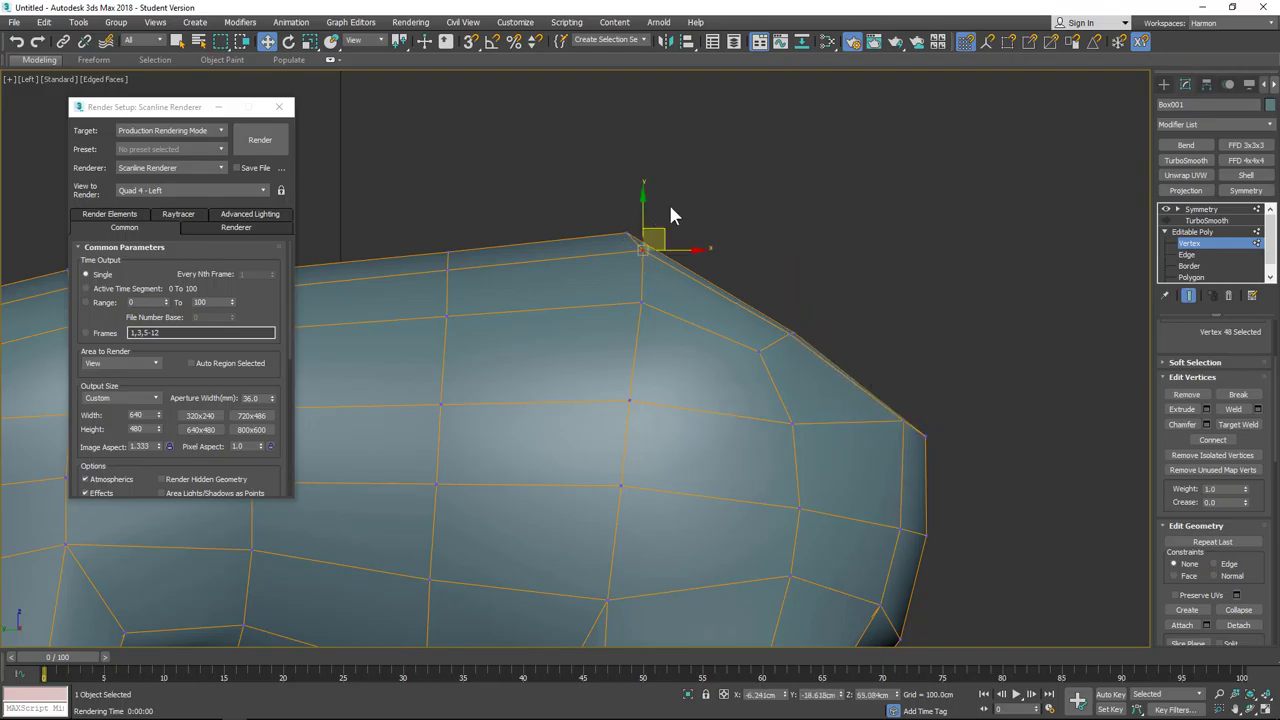
{"action": "left_click_drag", "start_coordinate": [656, 232], "coordinate": [664, 241]}
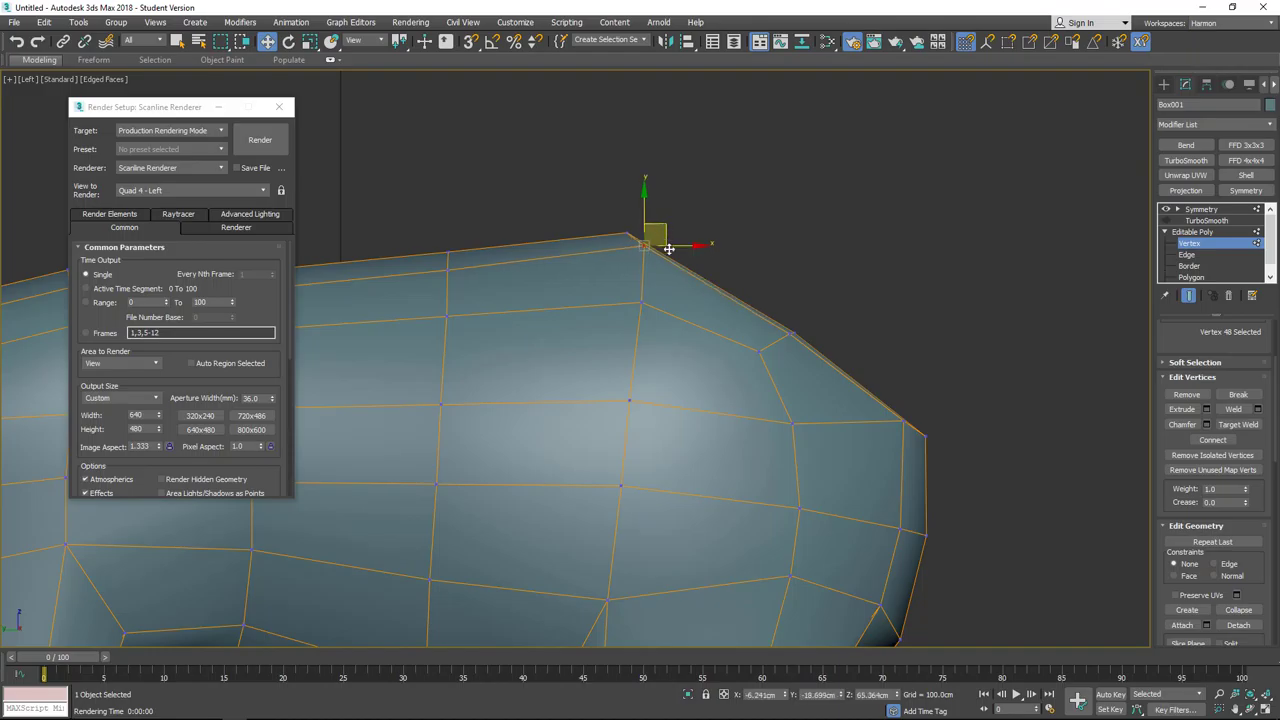
{"action": "left_click", "coordinate": [802, 327]}
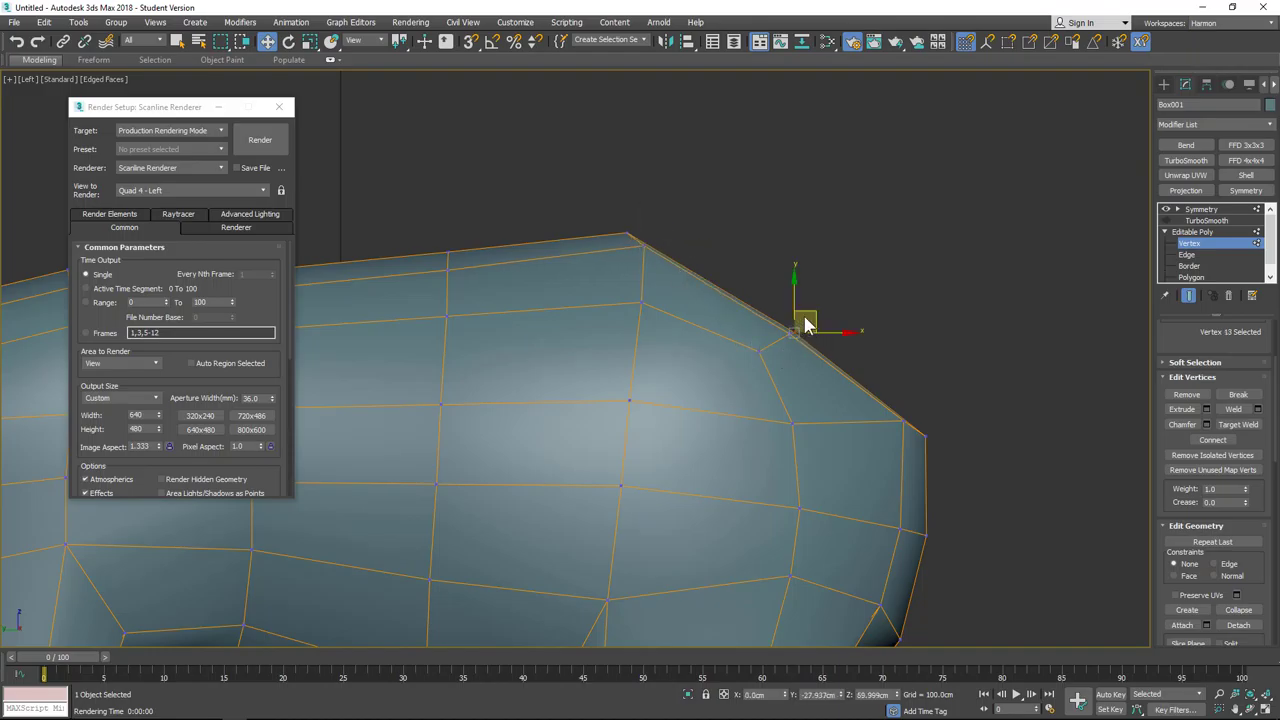
{"action": "left_click_drag", "start_coordinate": [810, 310], "coordinate": [805, 312]}
Step: Extrude the two selected neck polygons twice, using a height of 4.087 cm for each extrusion
{"action": "scroll", "coordinate": [912, 348], "scroll_direction": "down", "scroll_amount": 10}
{"action": "middle_click_drag", "start_coordinate": [951, 409], "coordinate": [895, 426], "text": "alt"}
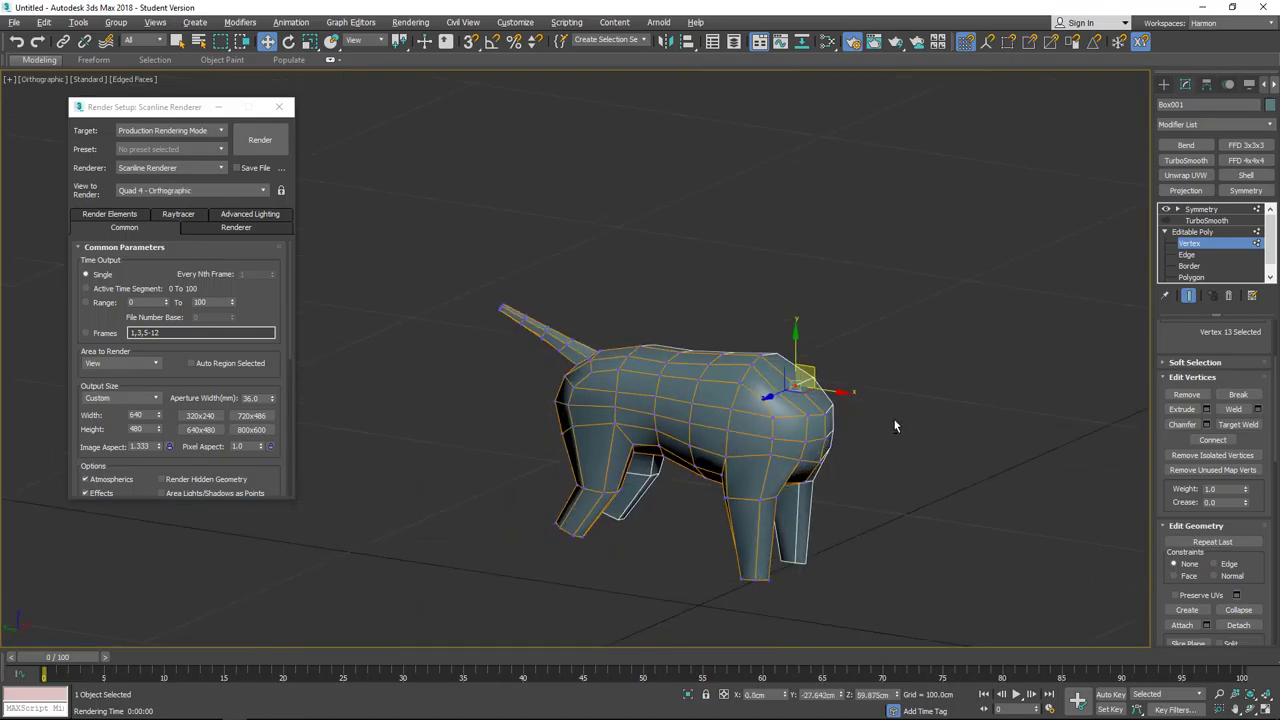
{"action": "left_click", "coordinate": [1195, 277]}
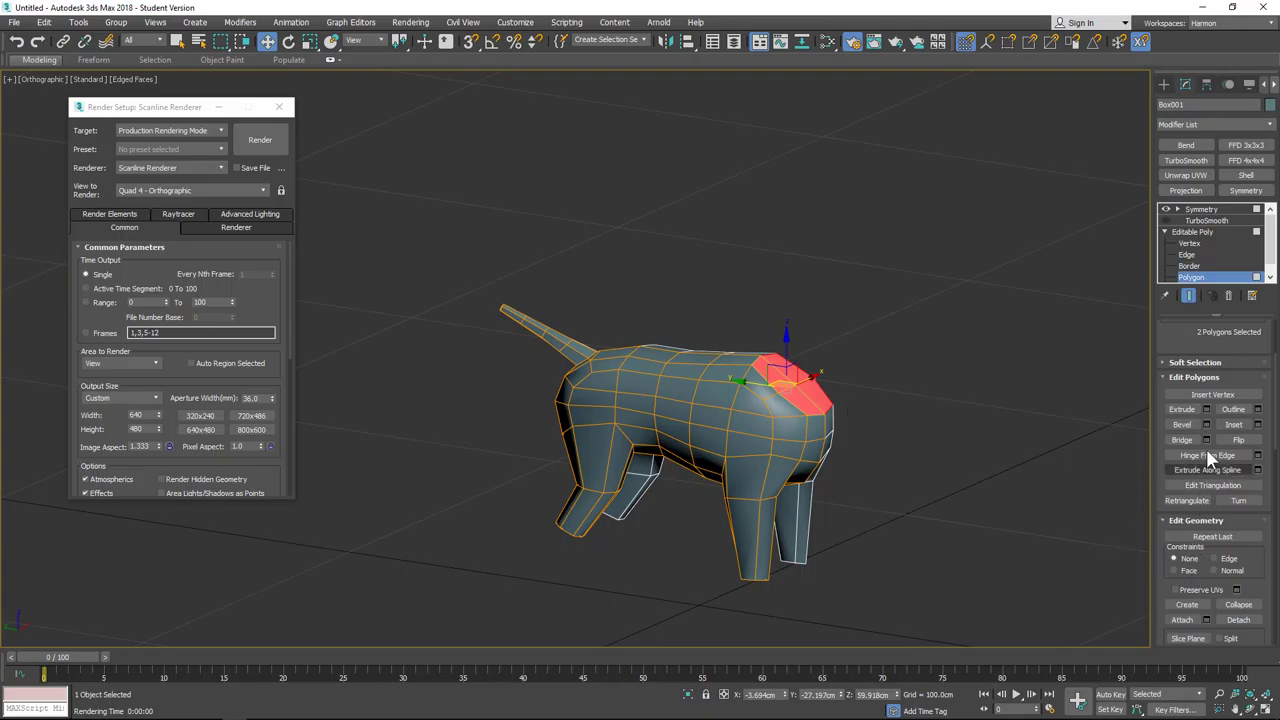
{"action": "left_click", "coordinate": [1206, 409]}
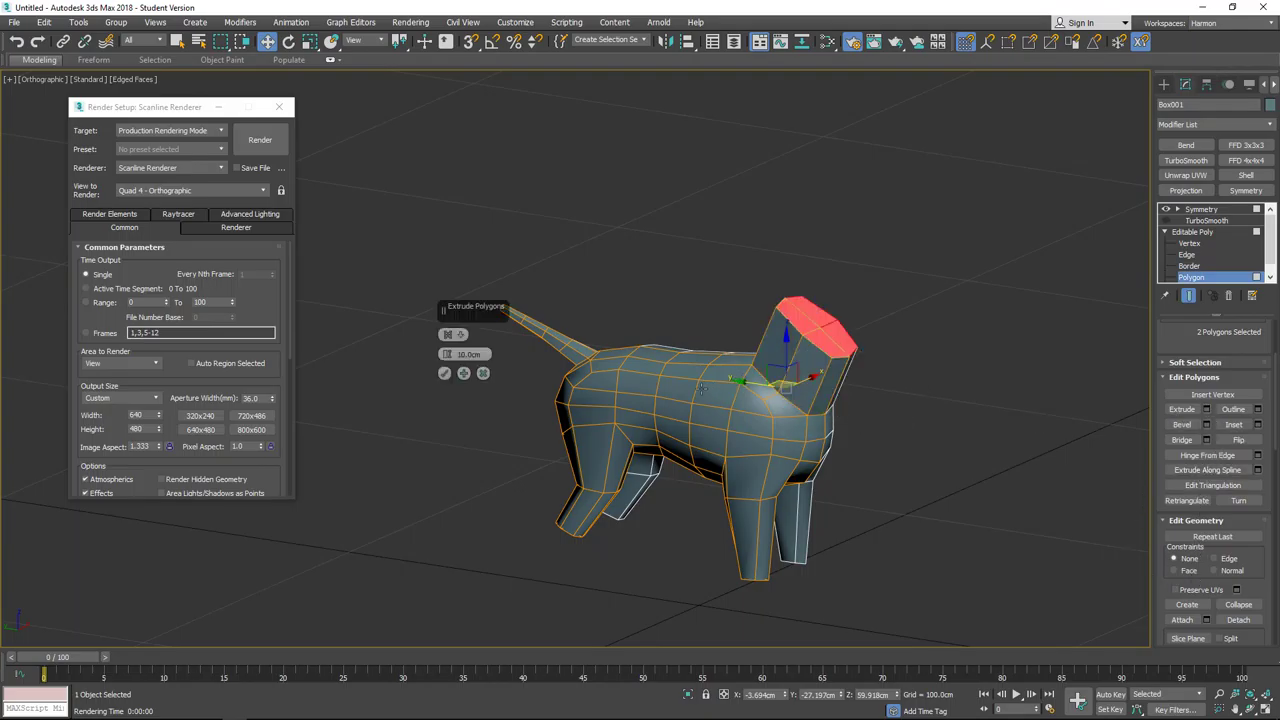
{"action": "key", "text": "l"}
{"action": "middle_click_drag", "start_coordinate": [702, 233], "coordinate": [865, 528]}
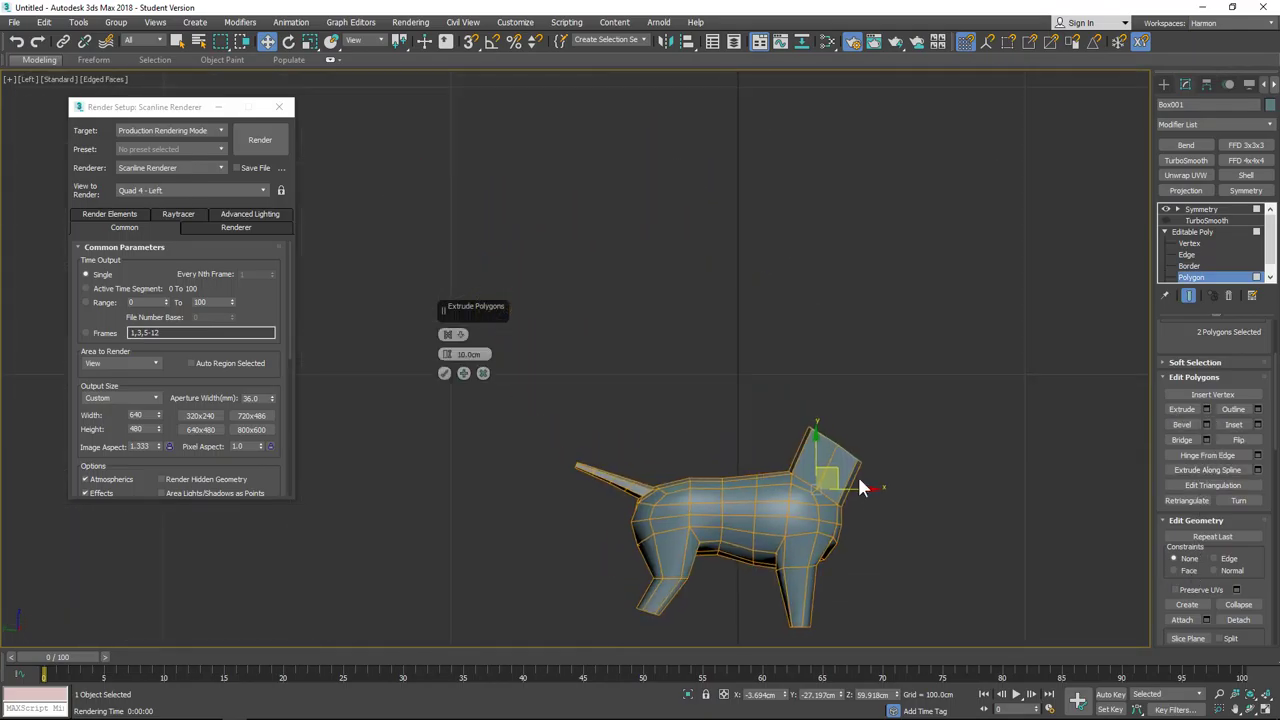
{"action": "scroll", "coordinate": [591, 409], "scroll_direction": "up", "scroll_amount": 5}
{"action": "left_click_drag", "start_coordinate": [448, 358], "coordinate": [458, 412]}
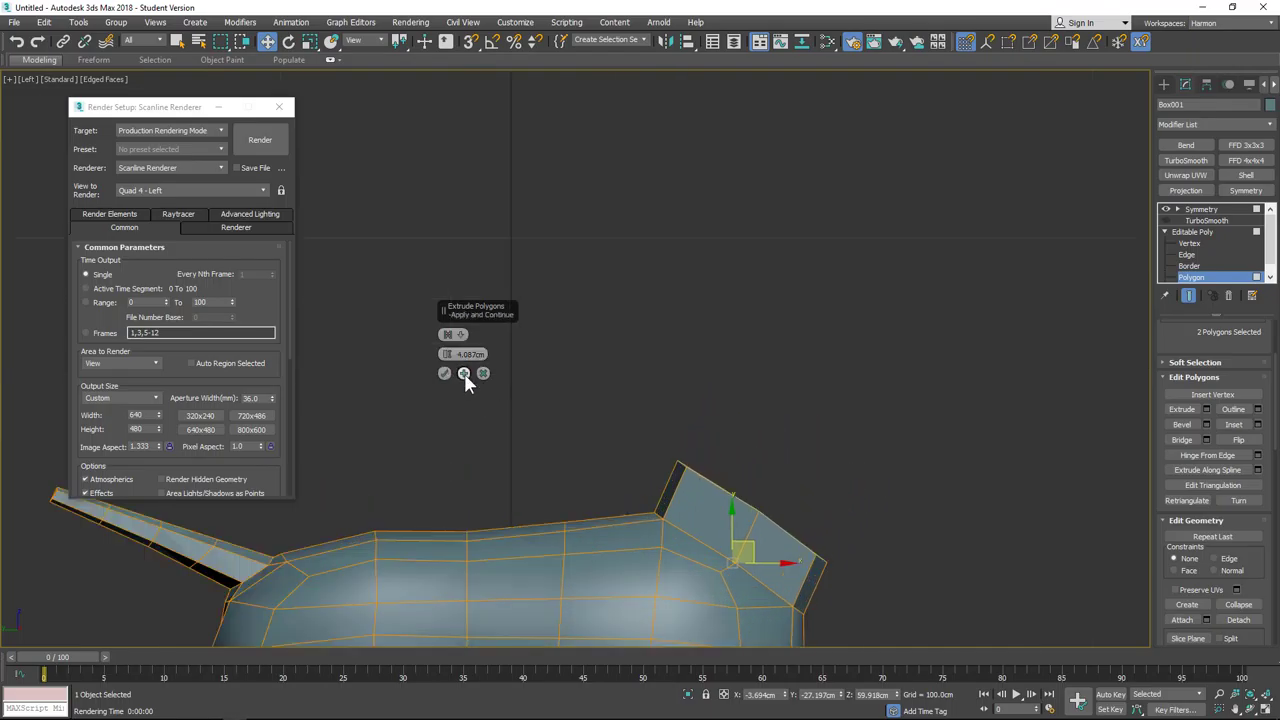
{"action": "left_click", "coordinate": [463, 374]}
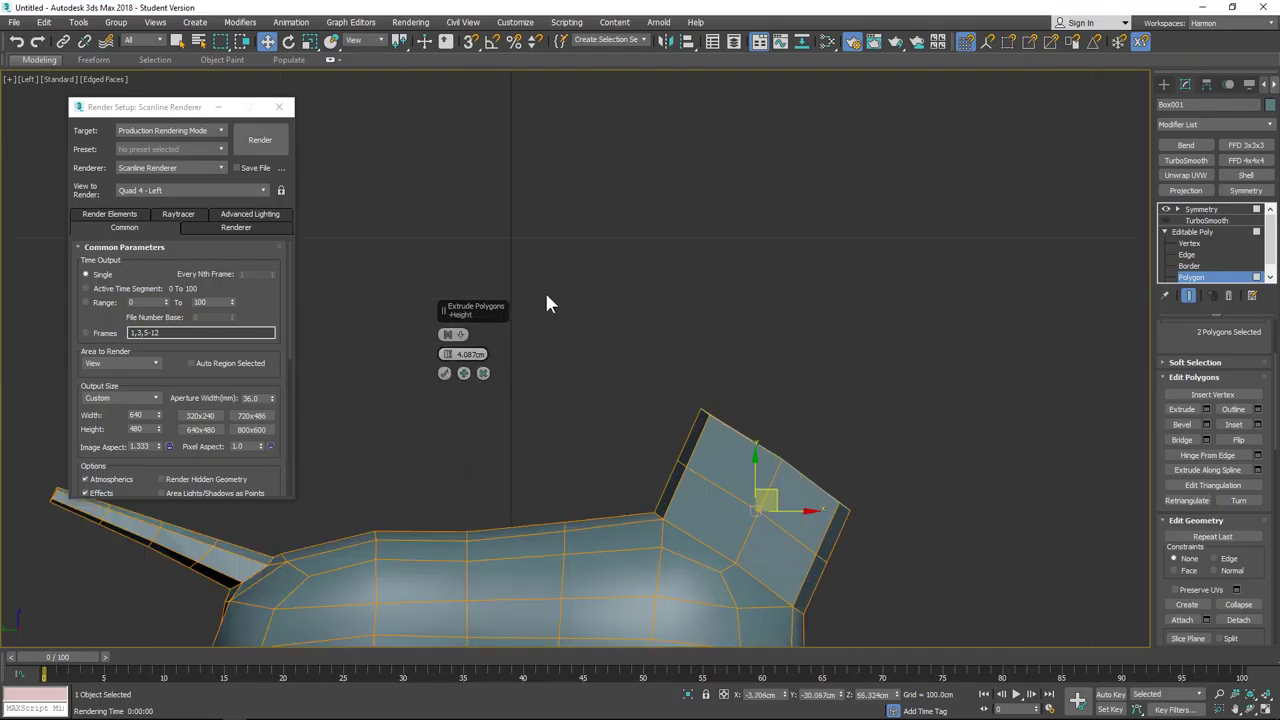
{"action": "left_click", "coordinate": [444, 373]}
Step: Move the middle side vertex at the neck base about 1.9 cm up and 0.5 cm forward, and return to polygon level
{"action": "middle_click_drag", "start_coordinate": [619, 471], "coordinate": [717, 215]}
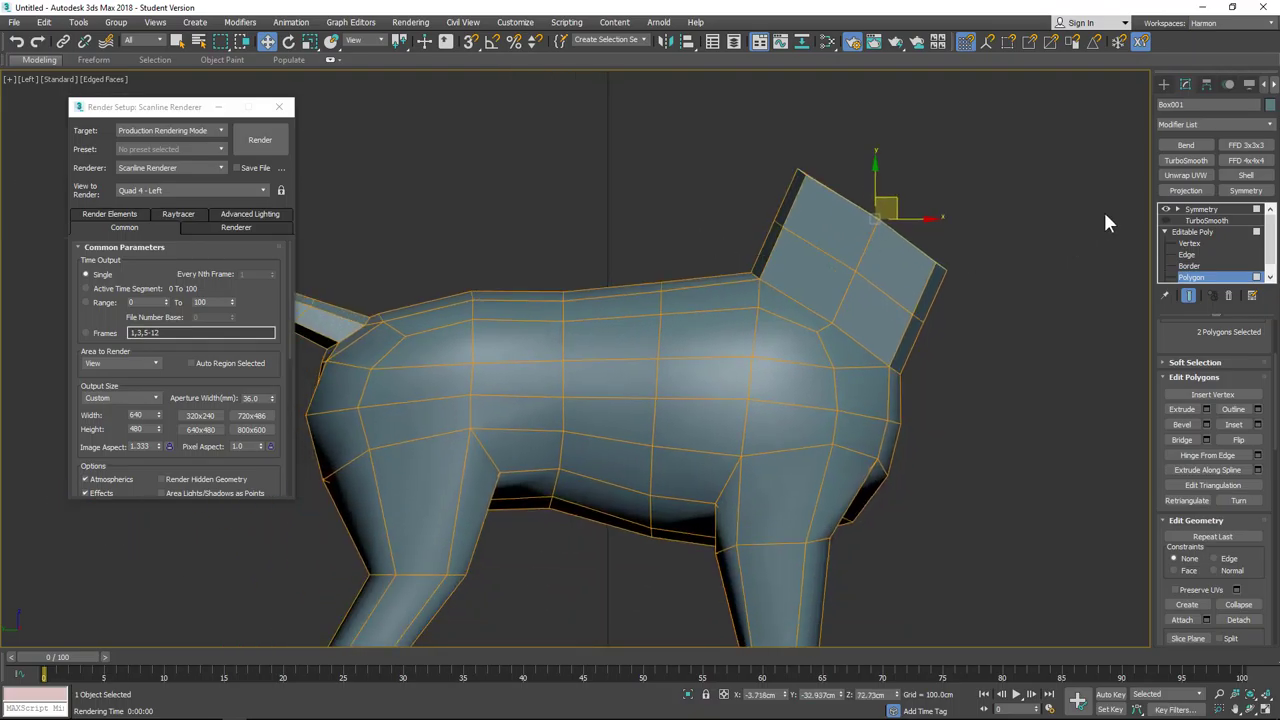
{"action": "left_click", "coordinate": [1190, 243]}
{"action": "left_click", "coordinate": [831, 323]}
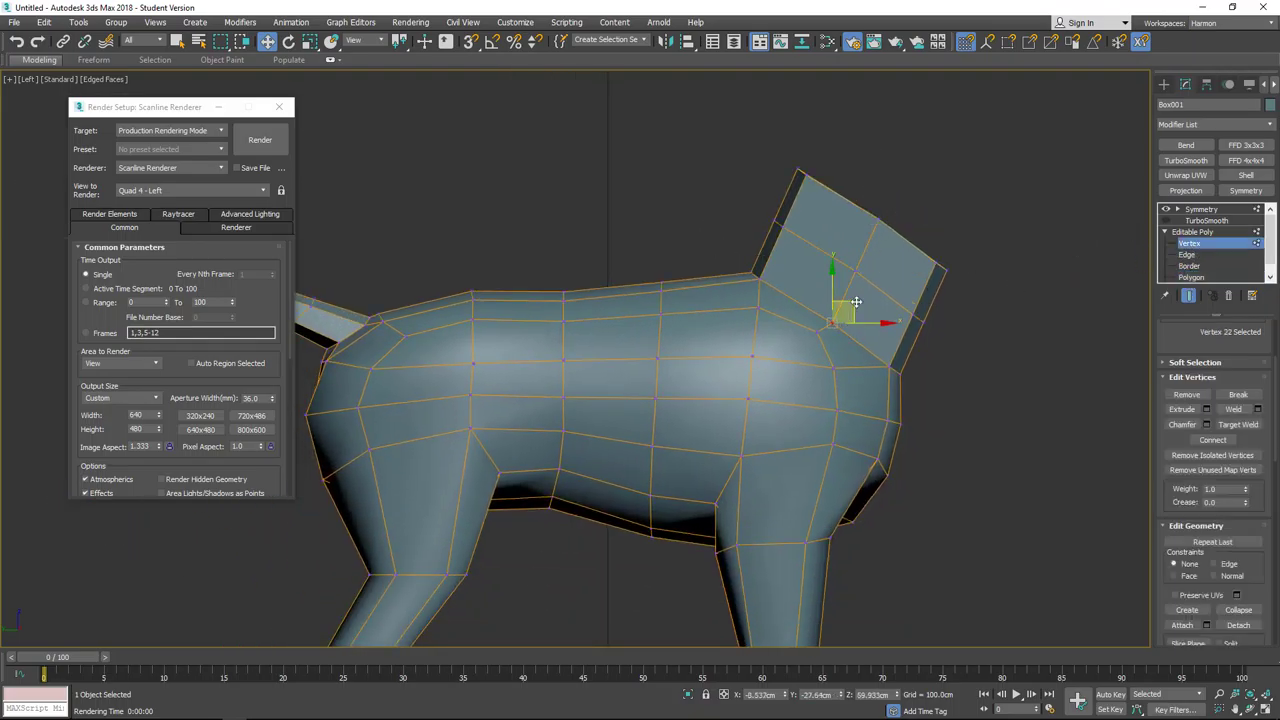
{"action": "left_click_drag", "start_coordinate": [853, 303], "coordinate": [857, 289]}
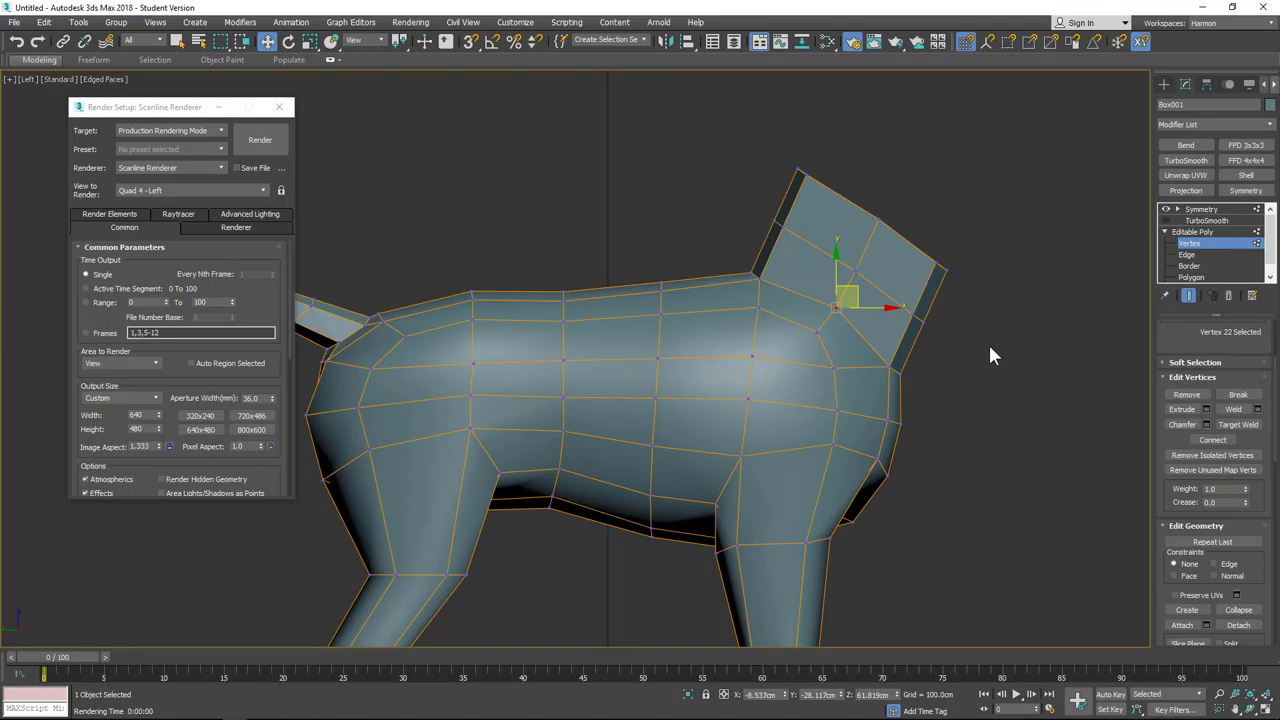
{"action": "left_click", "coordinate": [1198, 278]}
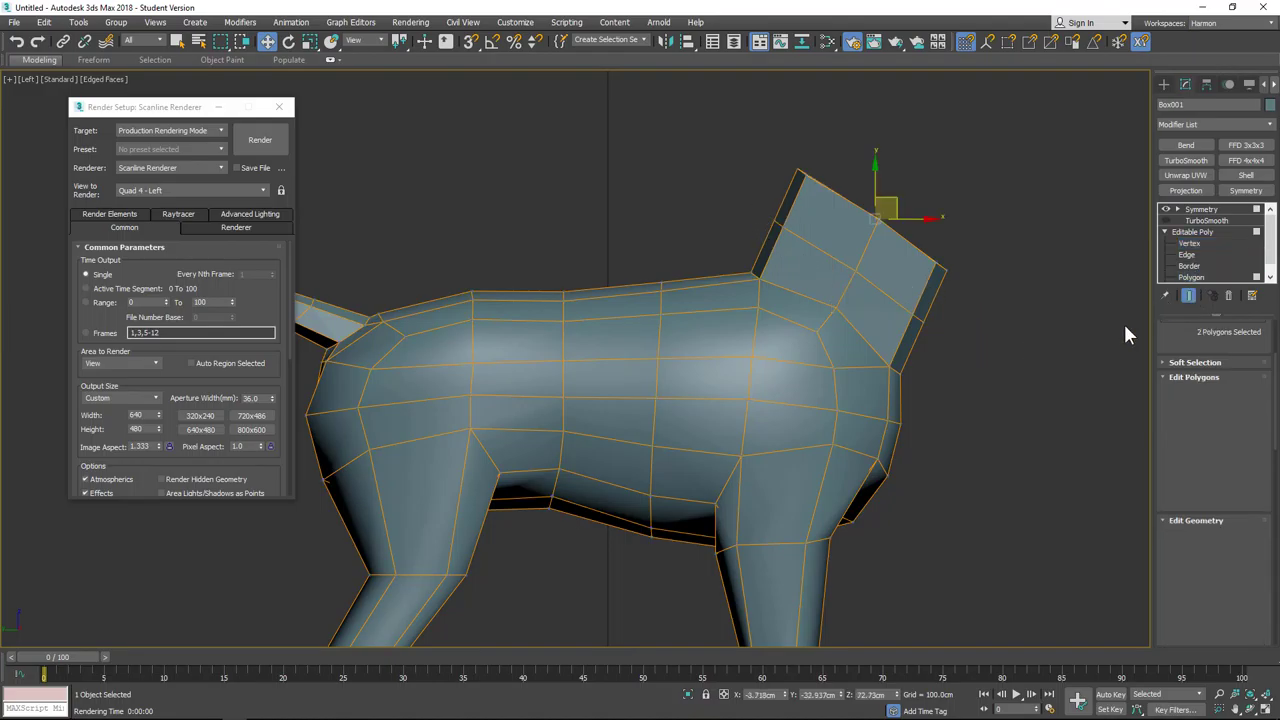
Step: Select the side polygons of both extruded neck segments and assign them to smoothing group 9
{"action": "left_click_drag", "start_coordinate": [800, 248], "coordinate": [801, 250]}
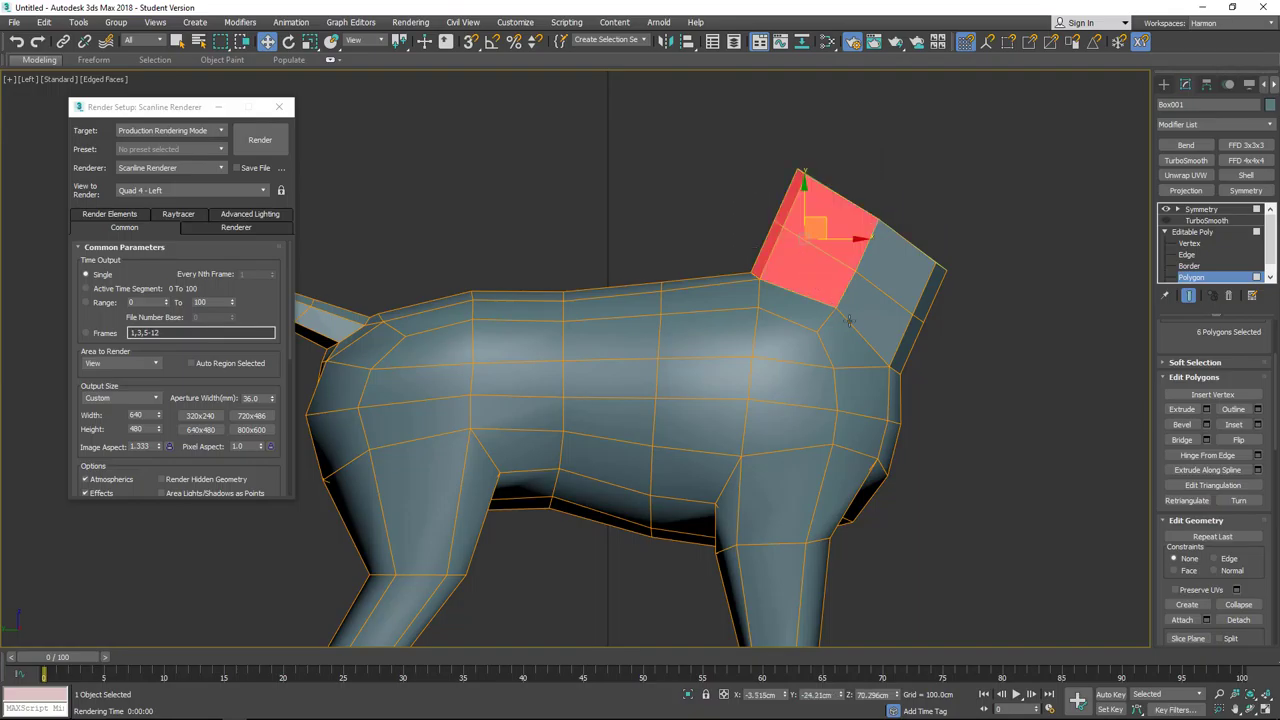
{"action": "left_click_drag", "start_coordinate": [954, 391], "coordinate": [894, 303], "text": "ctrl"}
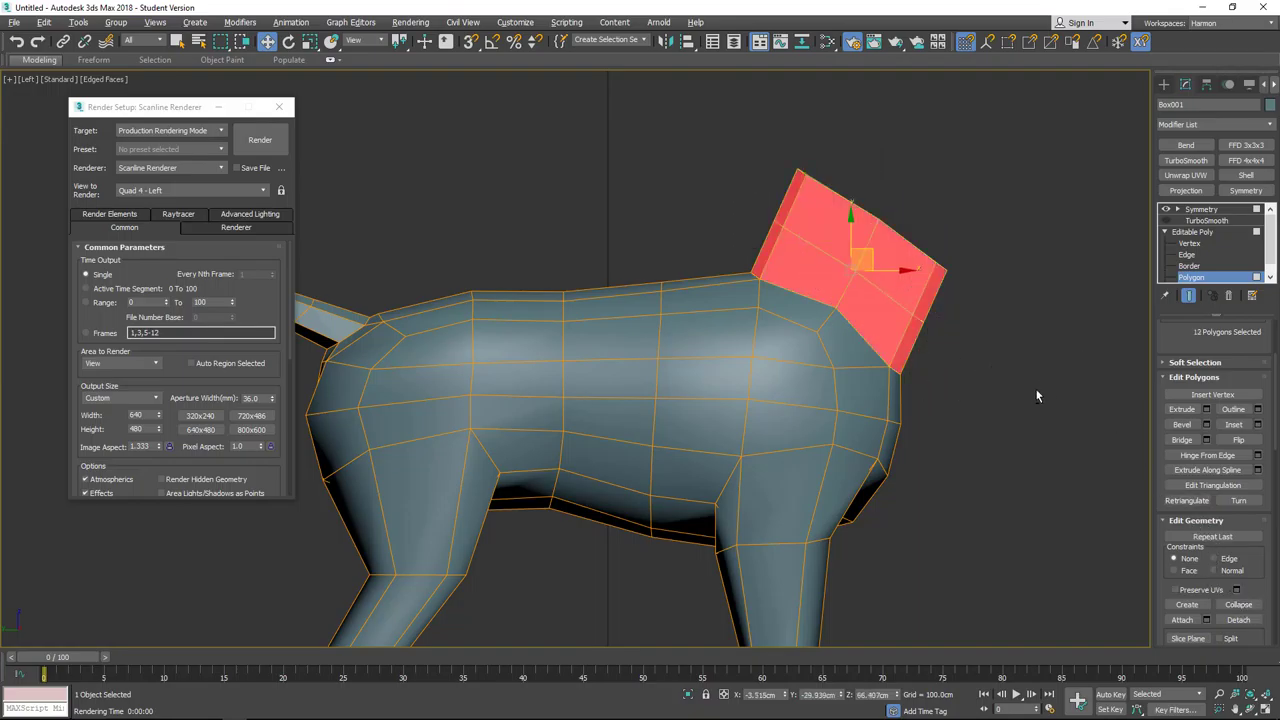
{"action": "middle_click_drag", "start_coordinate": [1036, 390], "coordinate": [974, 414], "text": "alt"}
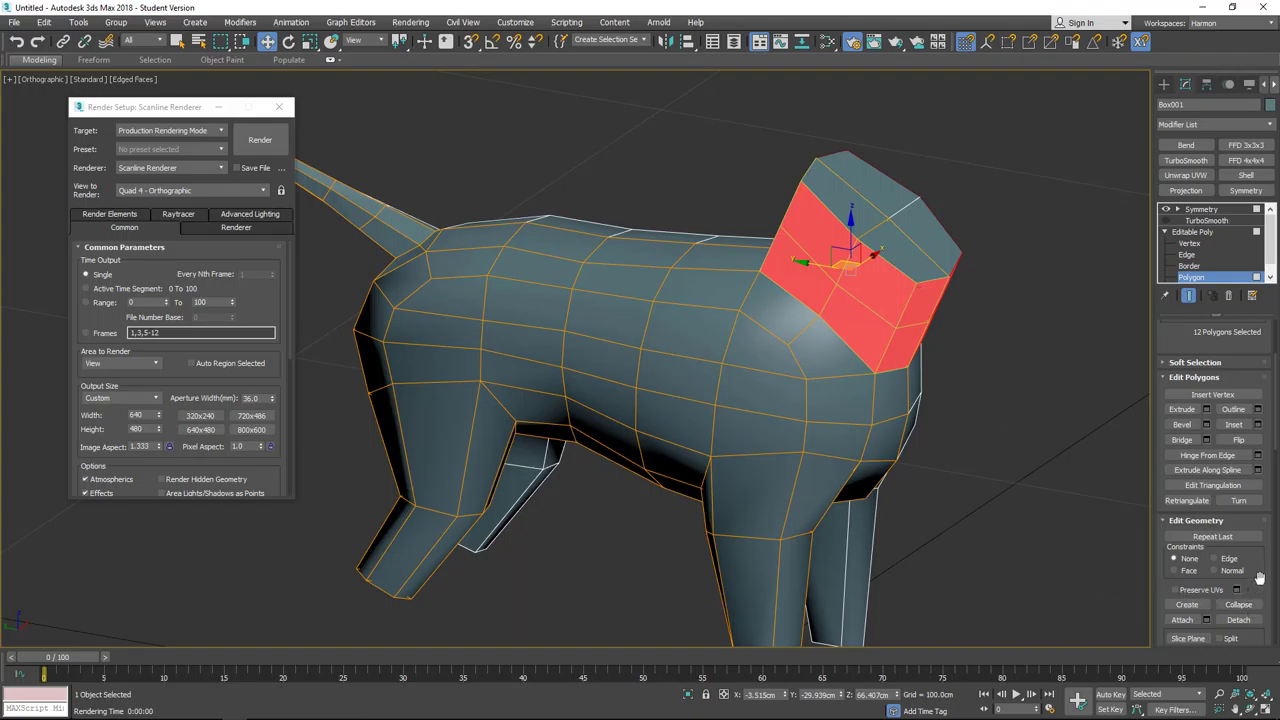
{"action": "scroll", "coordinate": [1244, 590], "scroll_direction": "down", "scroll_amount": 8}
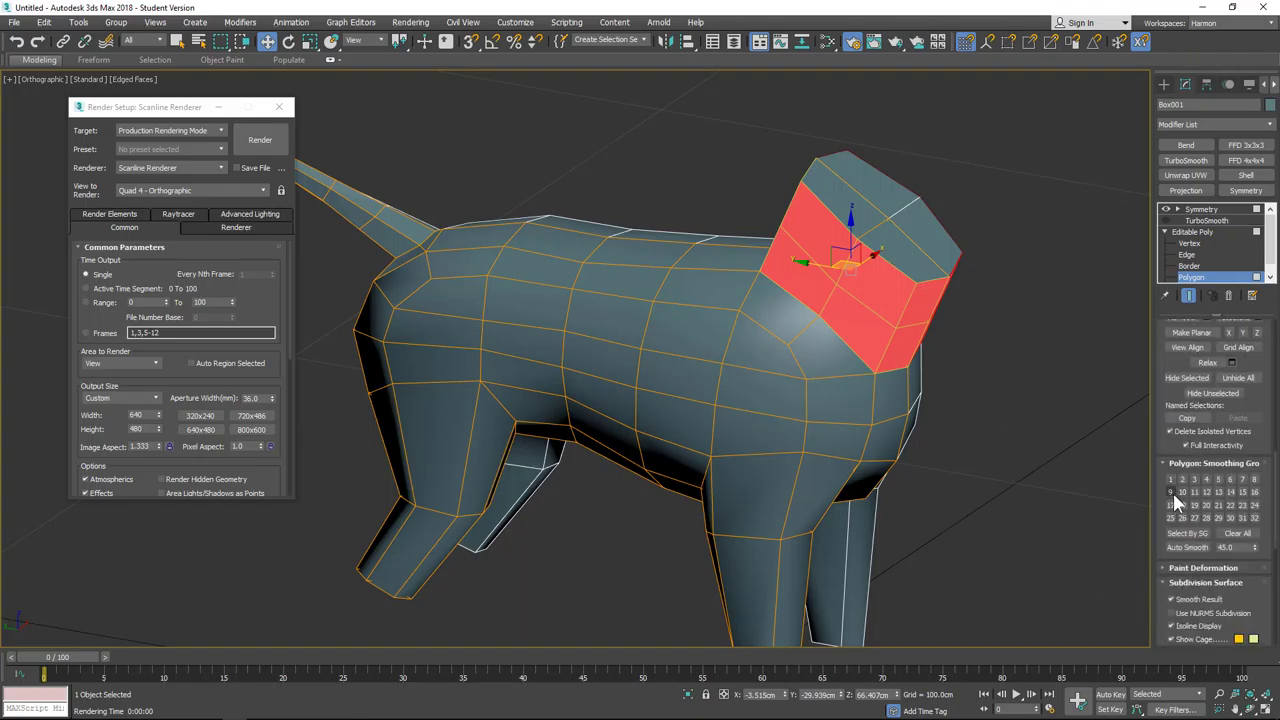
{"action": "left_click", "coordinate": [1173, 493]}
{"action": "left_click", "coordinate": [1054, 484]}
Step: Select the two polygons capping the end of the neck and remove them from smoothing group 9
{"action": "left_click", "coordinate": [865, 204]}
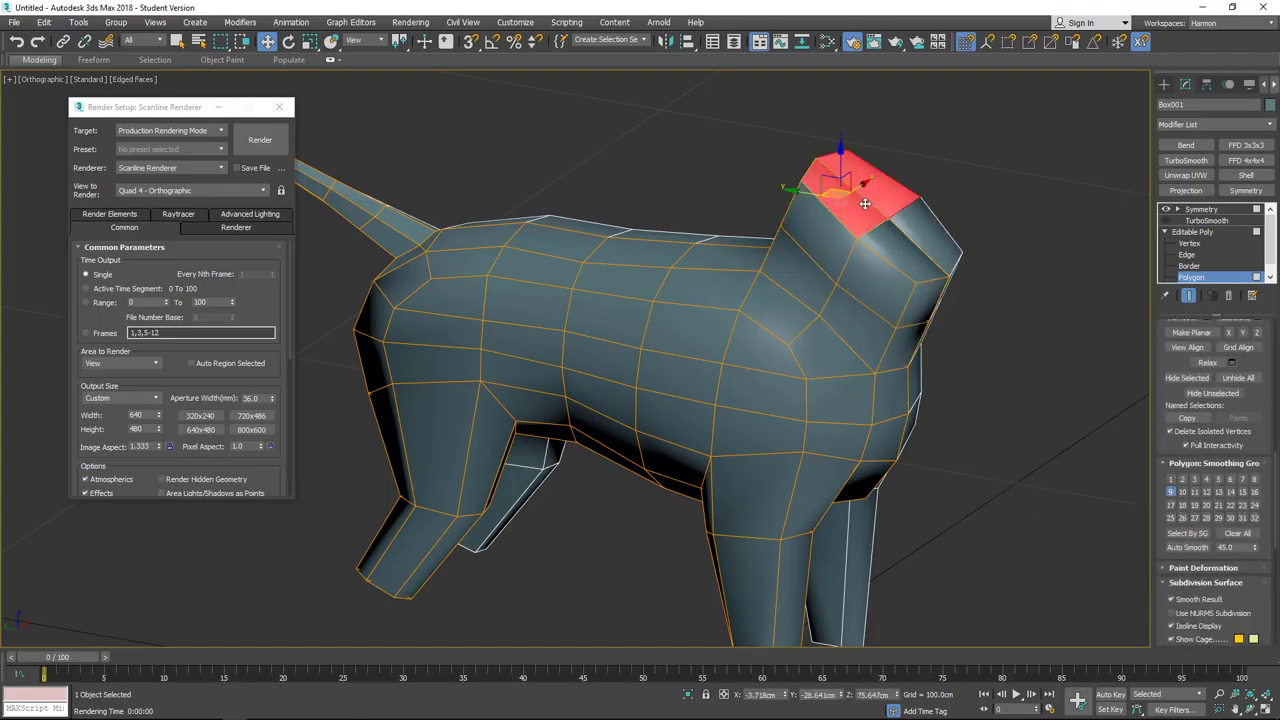
{"action": "left_click", "coordinate": [891, 251], "text": "ctrl"}
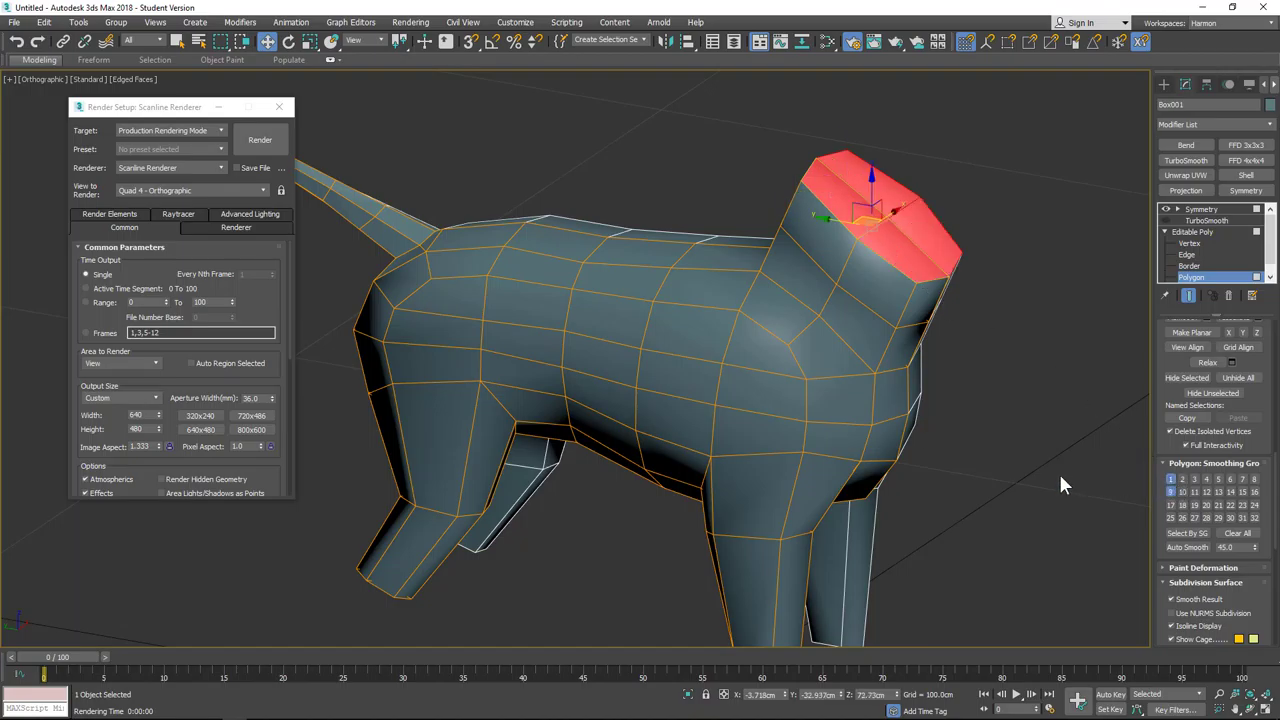
{"action": "left_click", "coordinate": [1172, 493]}
{"action": "left_click", "coordinate": [1007, 476]}
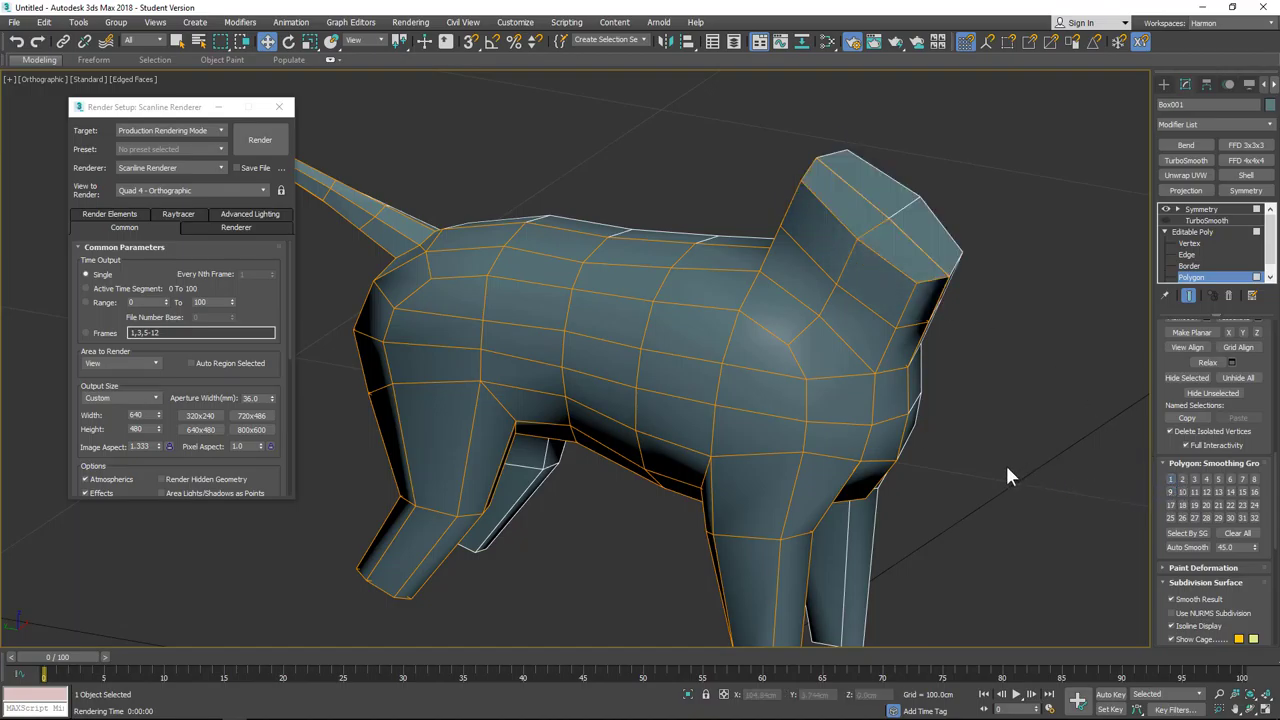
Step: Switch off the Symmetry modifier's display and expose the inner cut side of the half model
{"action": "middle_click_drag", "start_coordinate": [755, 284], "coordinate": [764, 175], "text": "alt"}
{"action": "middle_click_drag", "start_coordinate": [827, 287], "coordinate": [886, 142], "text": "alt"}
{"action": "left_click", "coordinate": [1165, 209]}
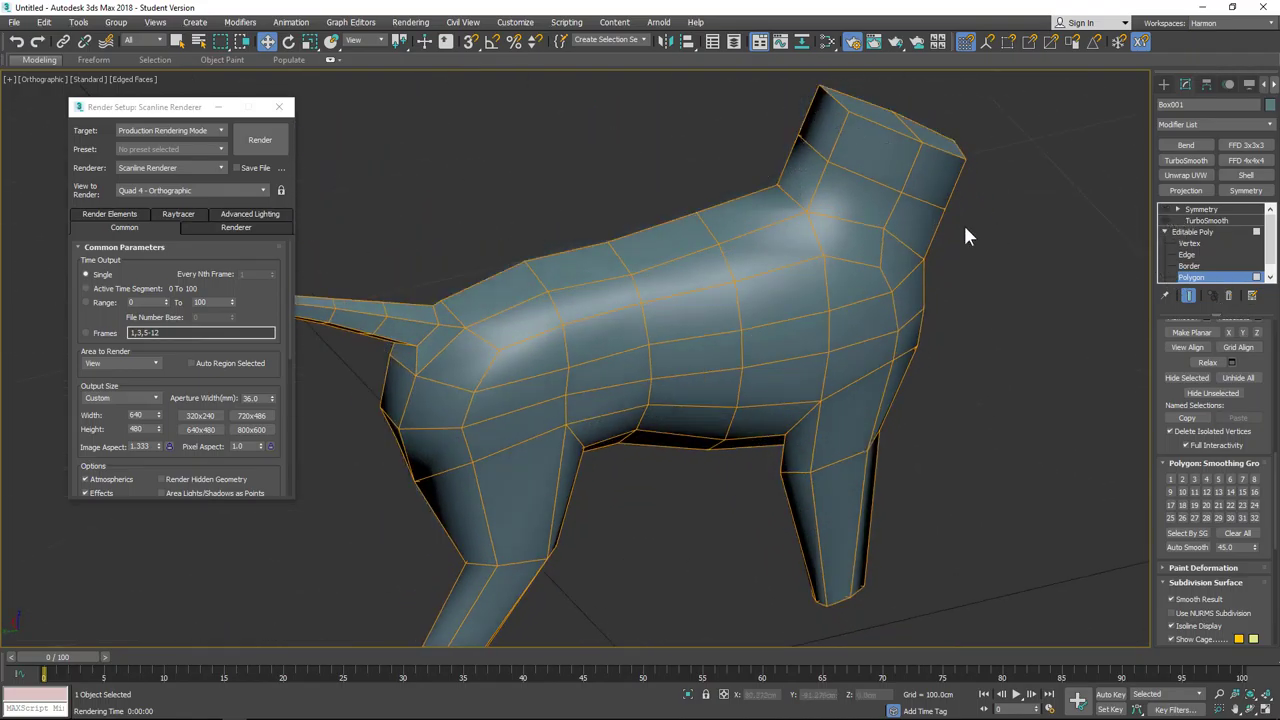
{"action": "middle_click_drag", "start_coordinate": [966, 229], "coordinate": [622, 267], "text": "alt"}
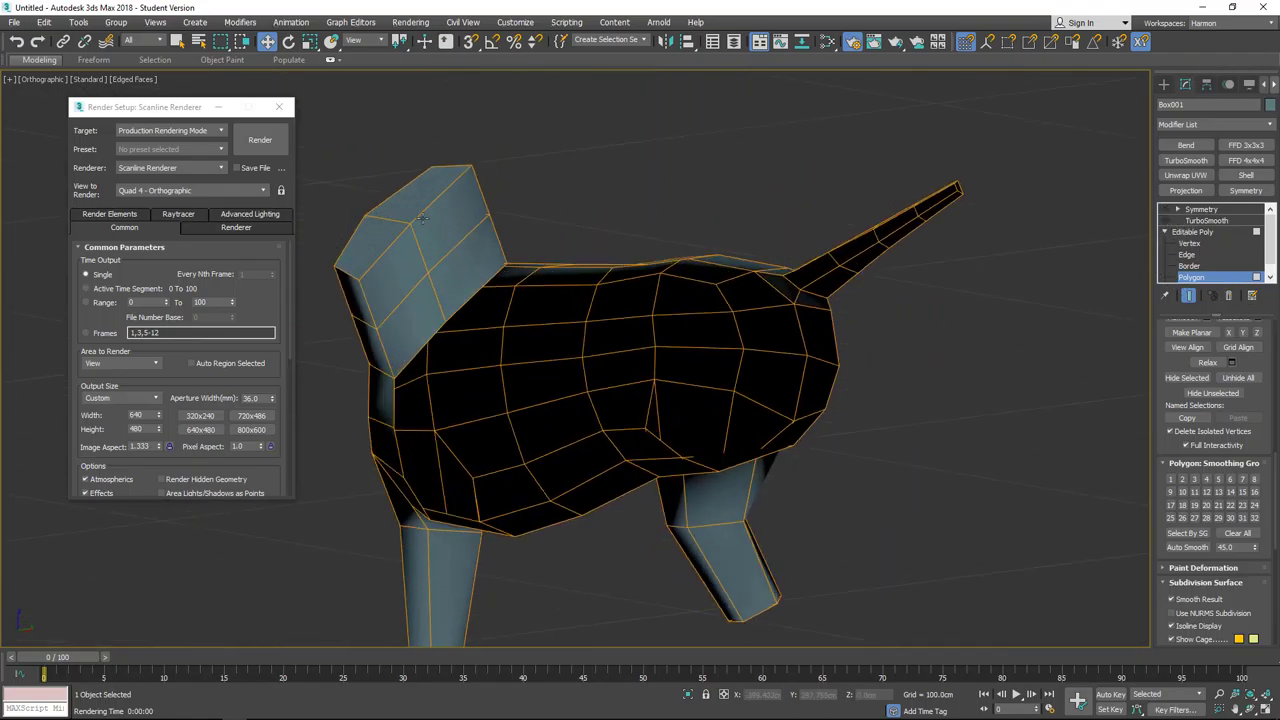
Step: Delete the four inner neck polygons lying on the symmetry plane and switch the Symmetry display back on
{"action": "left_click", "coordinate": [449, 222]}
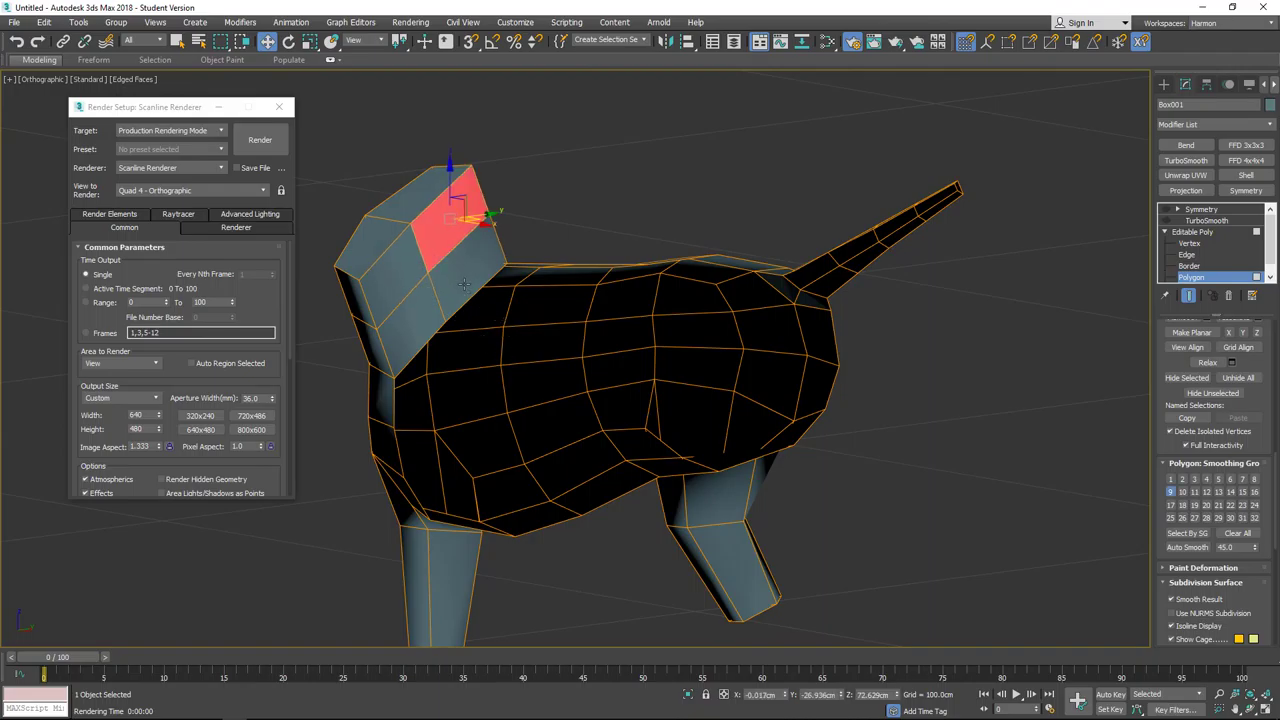
{"action": "left_click", "coordinate": [463, 279], "text": "ctrl"}
{"action": "left_click", "coordinate": [395, 285], "text": "ctrl"}
{"action": "left_click", "coordinate": [400, 305], "text": "ctrl"}
{"action": "left_click", "coordinate": [395, 280], "text": "alt"}
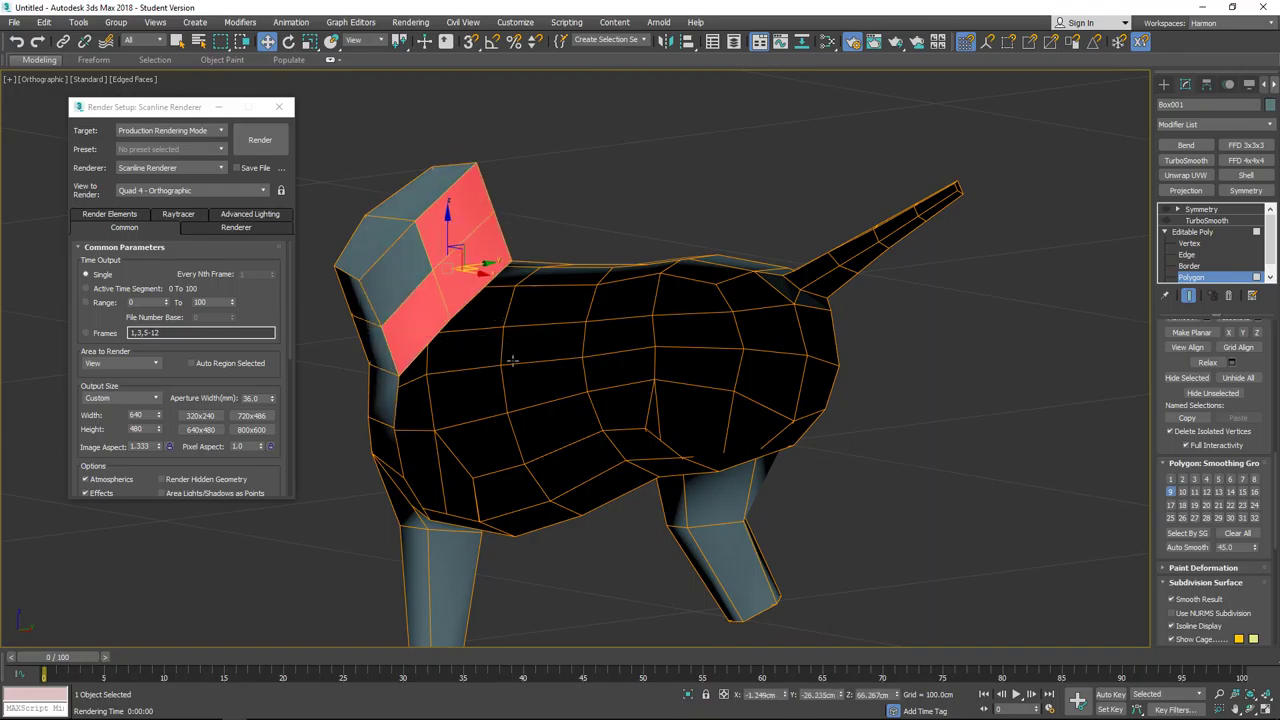
{"action": "left_click", "coordinate": [390, 280], "text": "ctrl"}
{"action": "key", "text": "Delete"}
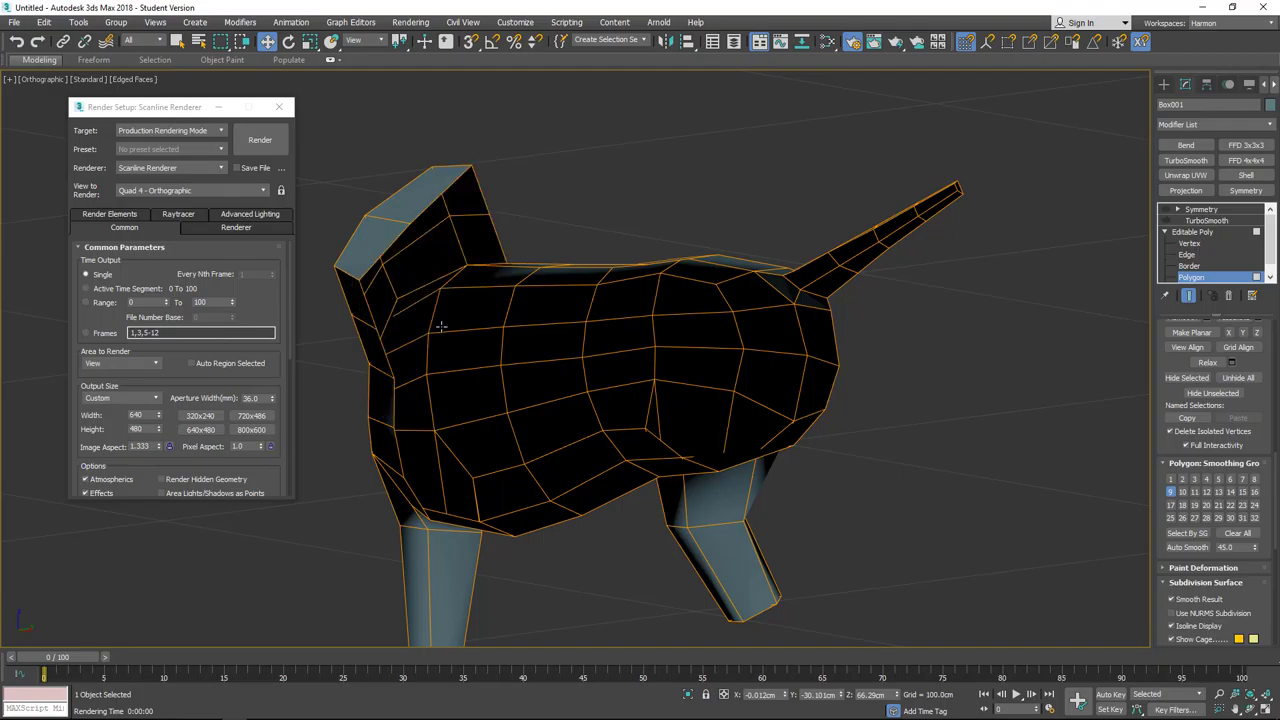
{"action": "left_click", "coordinate": [1165, 209]}
{"action": "middle_click_drag", "start_coordinate": [513, 316], "coordinate": [706, 316], "text": "alt"}
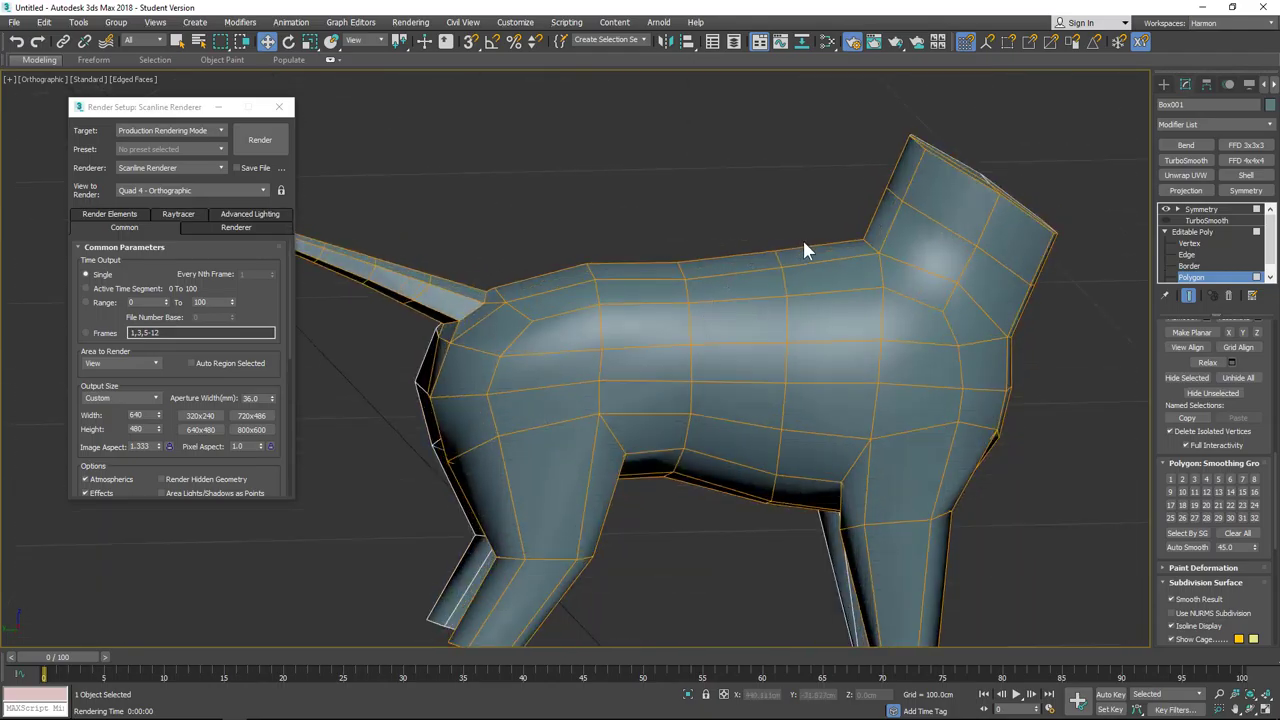
Step: In the Left view, move the neck's upper and middle back-edge vertices forward to narrow the neck and slope its back
{"action": "key", "text": "l"}
{"action": "middle_click_drag", "start_coordinate": [727, 188], "coordinate": [747, 378]}
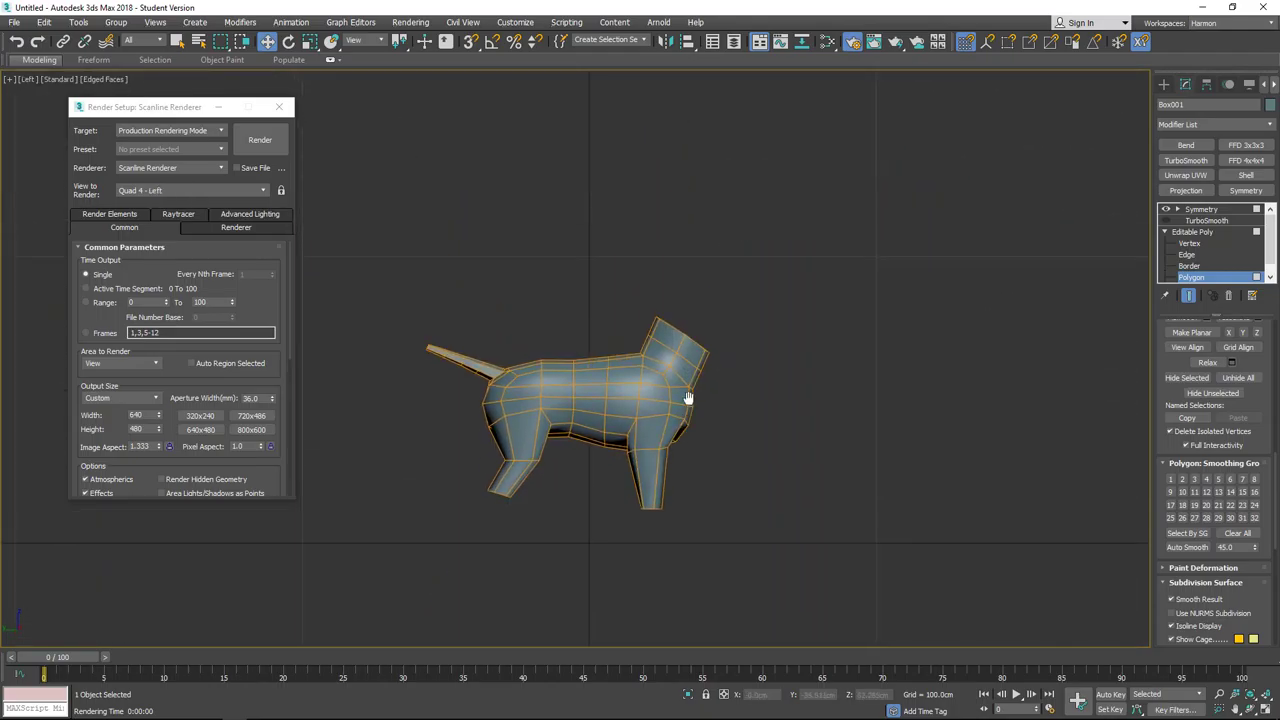
{"action": "left_click", "coordinate": [1189, 243]}
{"action": "scroll", "coordinate": [753, 352], "scroll_direction": "up", "scroll_amount": 6}
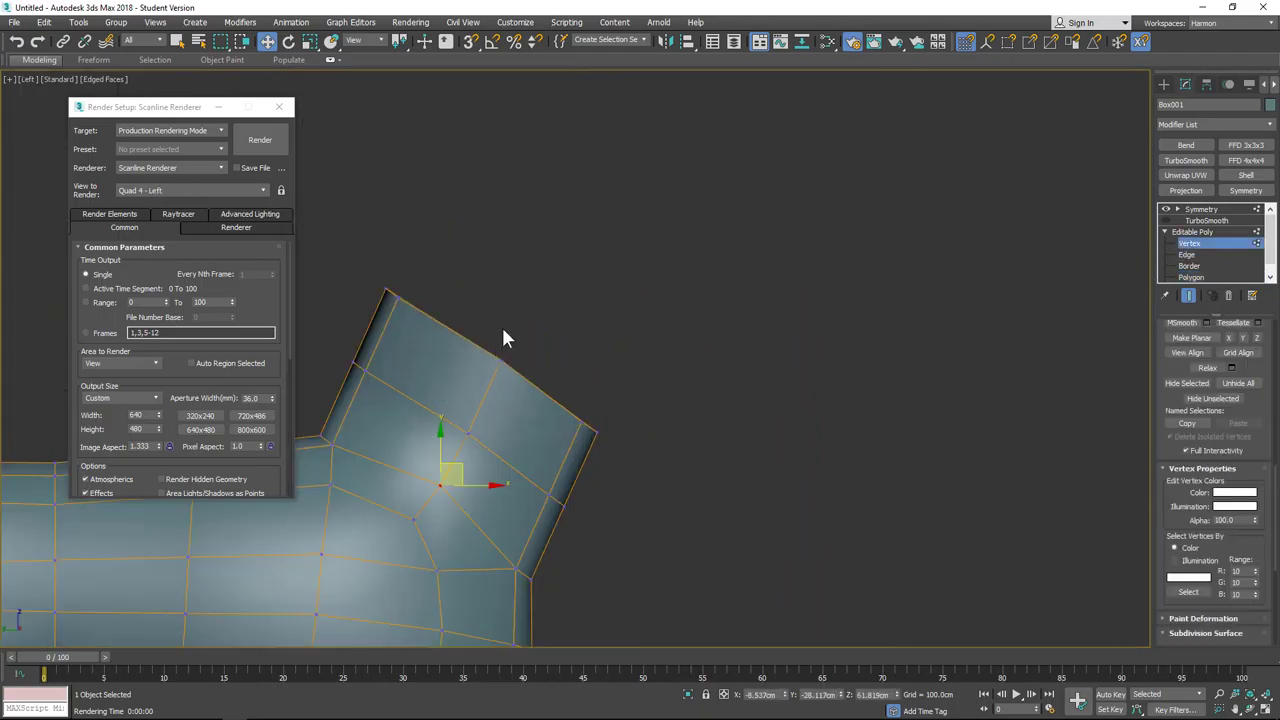
{"action": "middle_click_drag", "start_coordinate": [503, 337], "coordinate": [757, 286]}
{"action": "left_click_drag", "start_coordinate": [694, 359], "coordinate": [695, 360]}
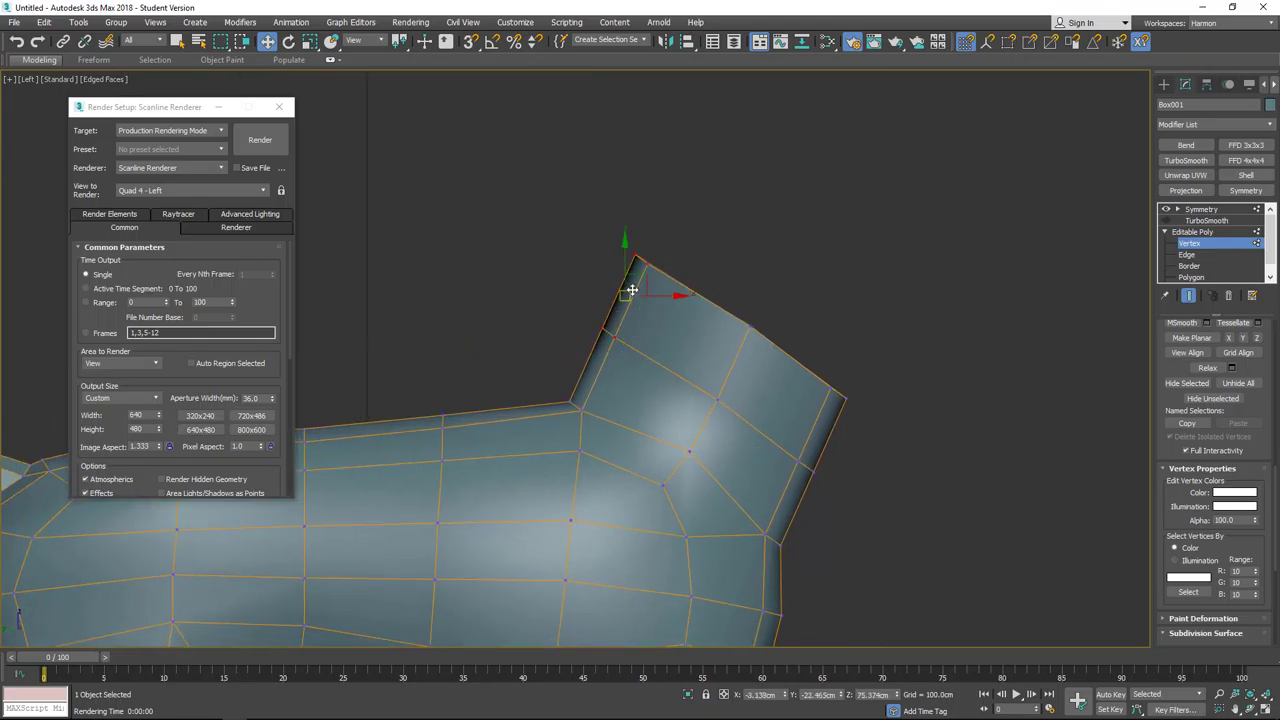
{"action": "left_click_drag", "start_coordinate": [642, 277], "coordinate": [708, 262]}
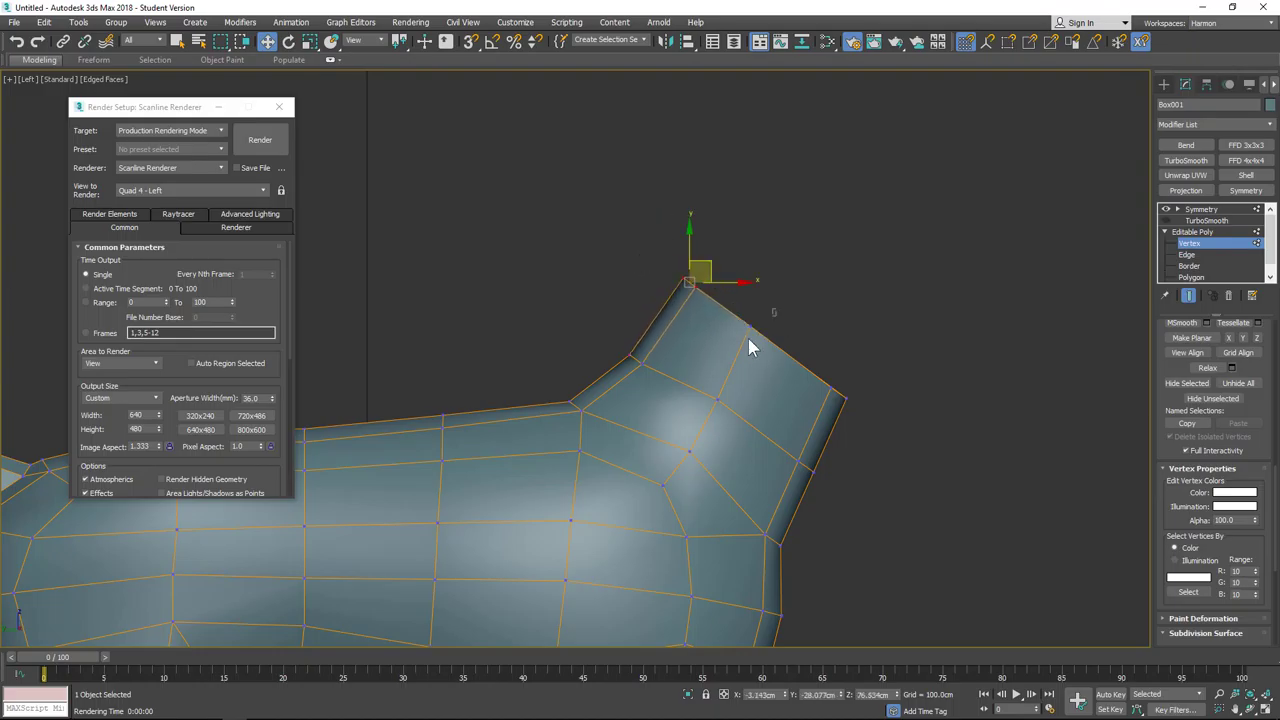
Step: Shift the middle side vertices of the neck's end rim and middle loop slightly forward and down to even out their spacing
{"action": "left_click", "coordinate": [752, 325]}
{"action": "left_click_drag", "start_coordinate": [769, 308], "coordinate": [783, 321]}
{"action": "left_click_drag", "start_coordinate": [702, 391], "coordinate": [745, 428]}
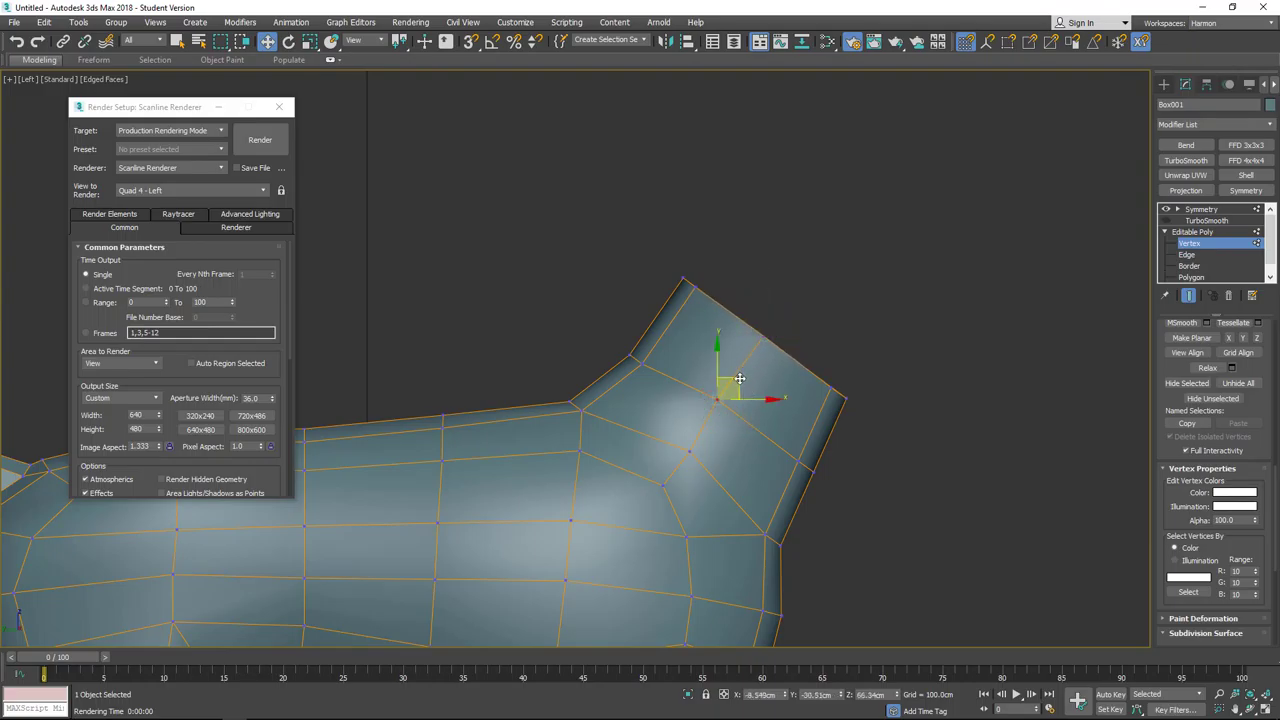
{"action": "left_click_drag", "start_coordinate": [741, 383], "coordinate": [741, 384]}
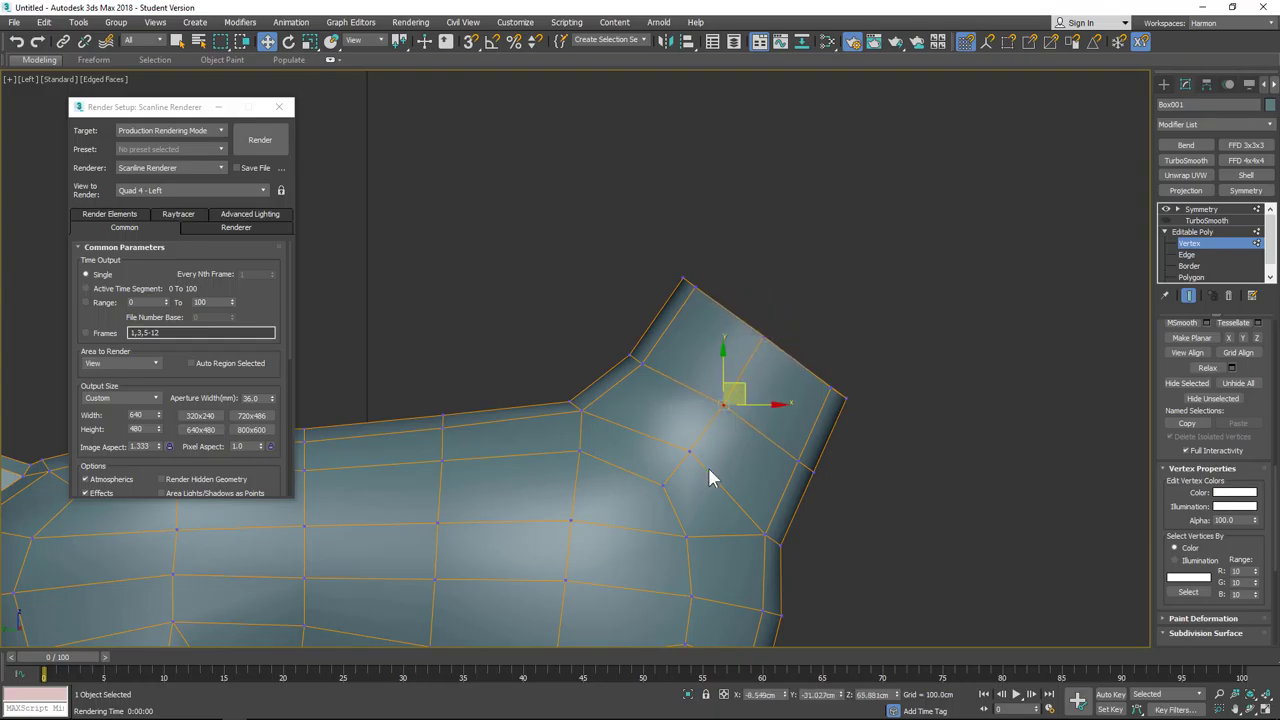
Step: Nudge the shoulder vertex beside the neck base slightly upward and inward
{"action": "scroll", "coordinate": [709, 476], "scroll_direction": "down", "scroll_amount": 2}
{"action": "middle_click_drag", "start_coordinate": [685, 516], "coordinate": [775, 391]}
{"action": "middle_click_drag", "start_coordinate": [741, 432], "coordinate": [759, 387], "text": "alt"}
{"action": "left_click", "coordinate": [762, 368]}
{"action": "left_click_drag", "start_coordinate": [763, 336], "coordinate": [769, 328]}
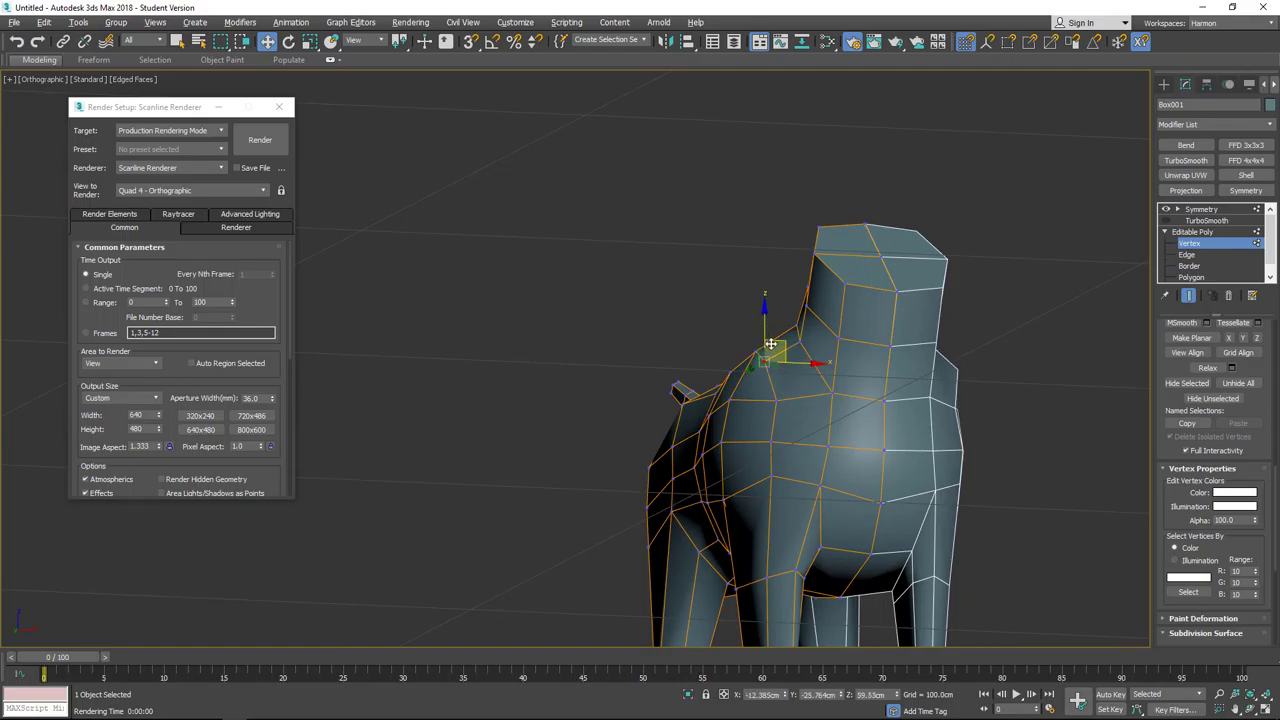
{"action": "middle_click_drag", "start_coordinate": [775, 345], "coordinate": [860, 395], "text": "alt"}
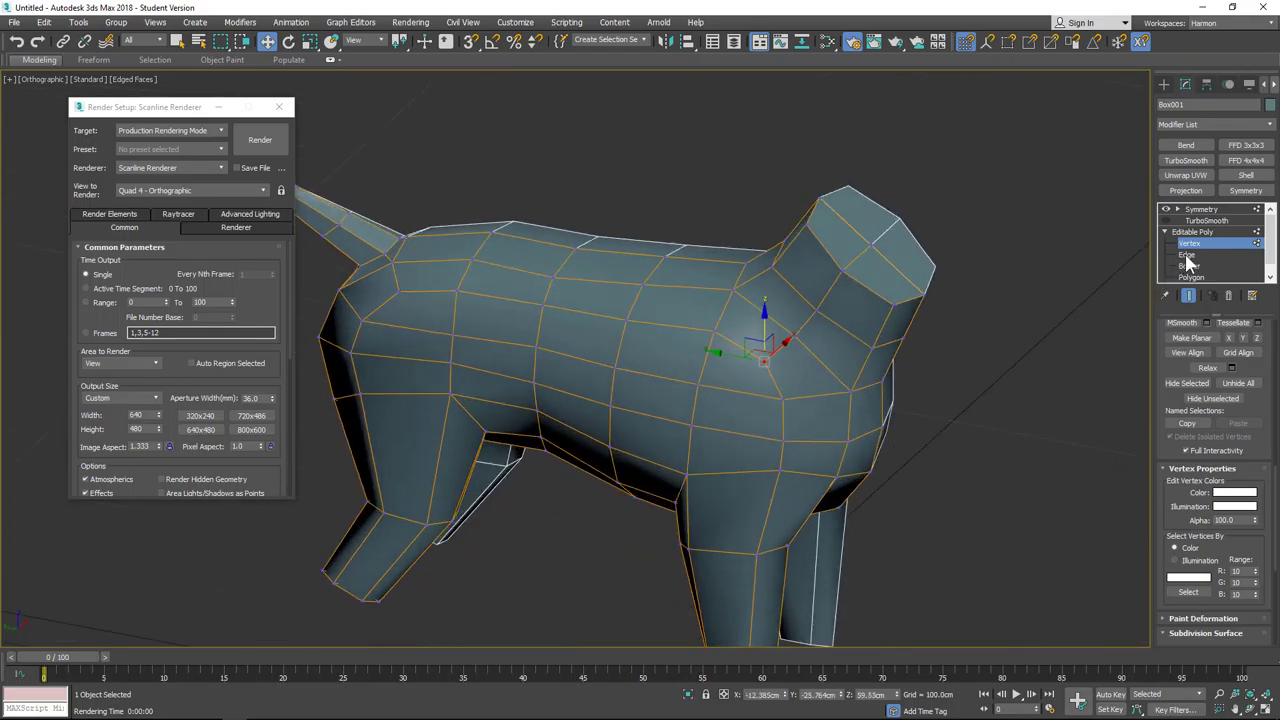
Step: Use Turn at edge level to flip the triangulation diagonal in the quad between the shoulder vertex and the neck base
{"action": "left_click", "coordinate": [1186, 254]}
{"action": "left_click_drag", "start_coordinate": [1262, 481], "coordinate": [1260, 455]}
{"action": "left_click_drag", "start_coordinate": [1238, 625], "coordinate": [1233, 503]}
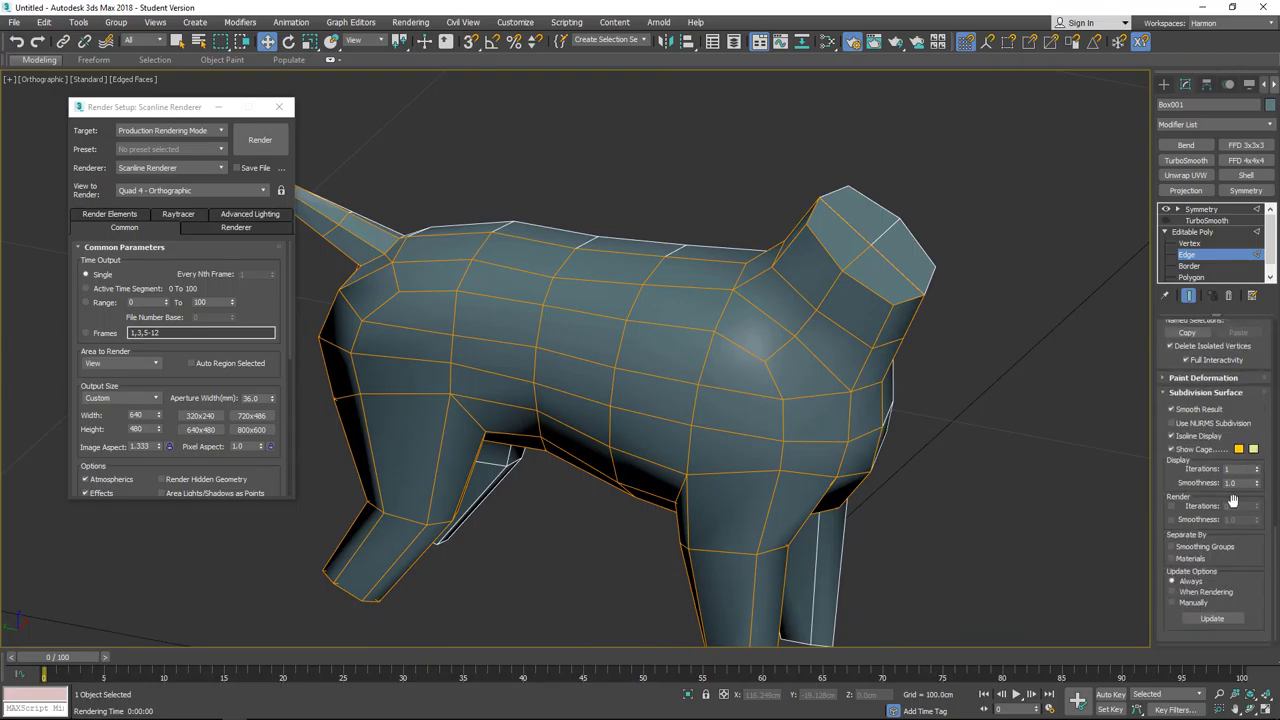
{"action": "left_click_drag", "start_coordinate": [1250, 394], "coordinate": [1229, 550]}
{"action": "left_click_drag", "start_coordinate": [1240, 354], "coordinate": [1232, 571]}
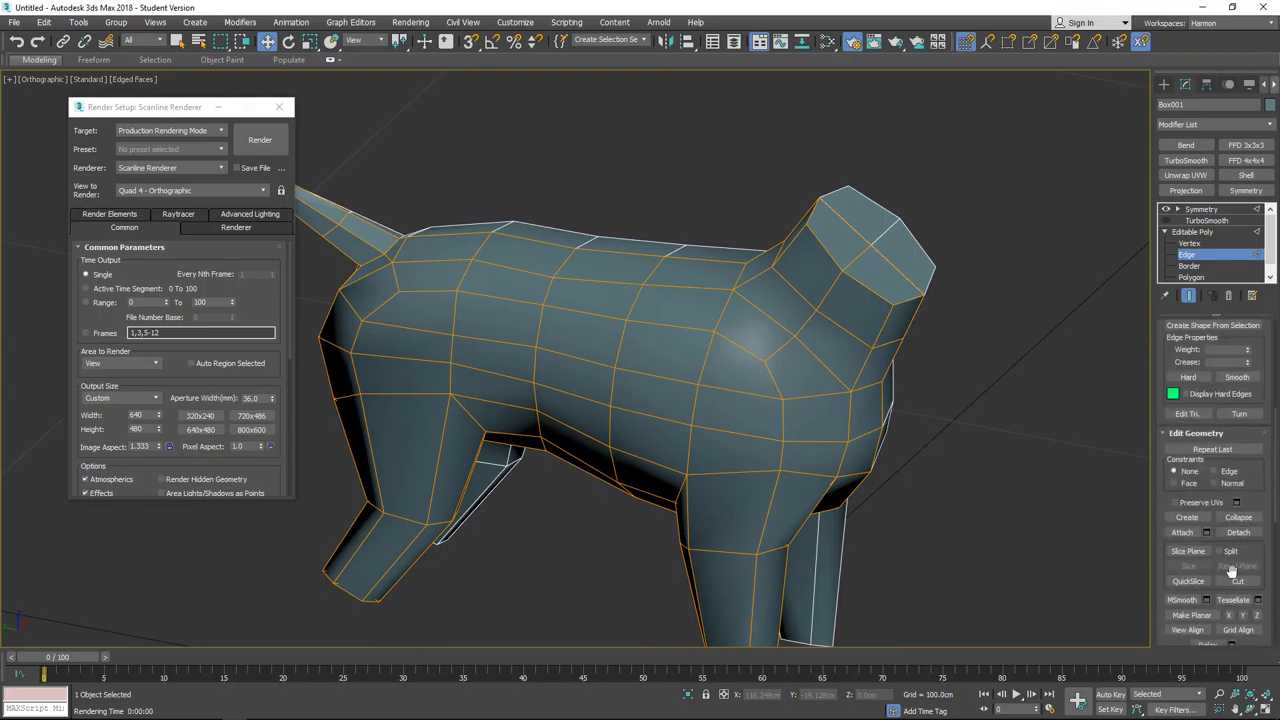
{"action": "left_click", "coordinate": [1238, 414]}
{"action": "left_click", "coordinate": [796, 374]}
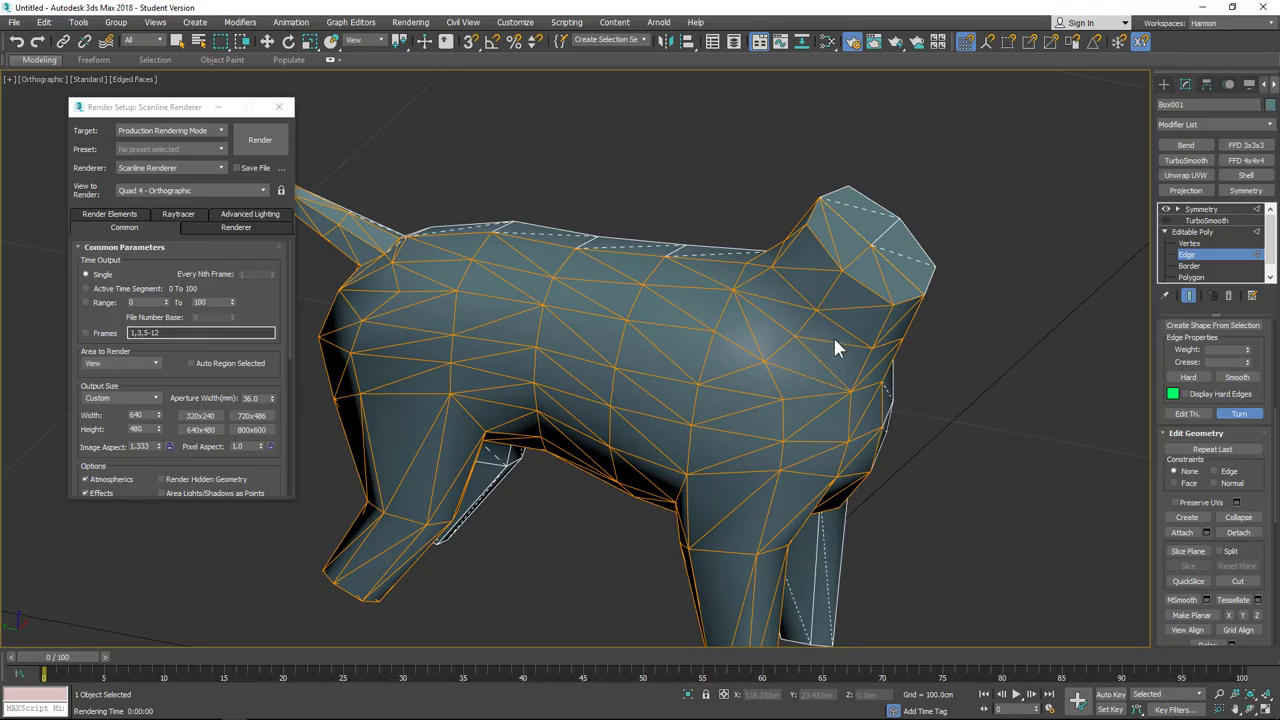
{"action": "middle_click_drag", "start_coordinate": [854, 380], "coordinate": [752, 316], "text": "alt"}
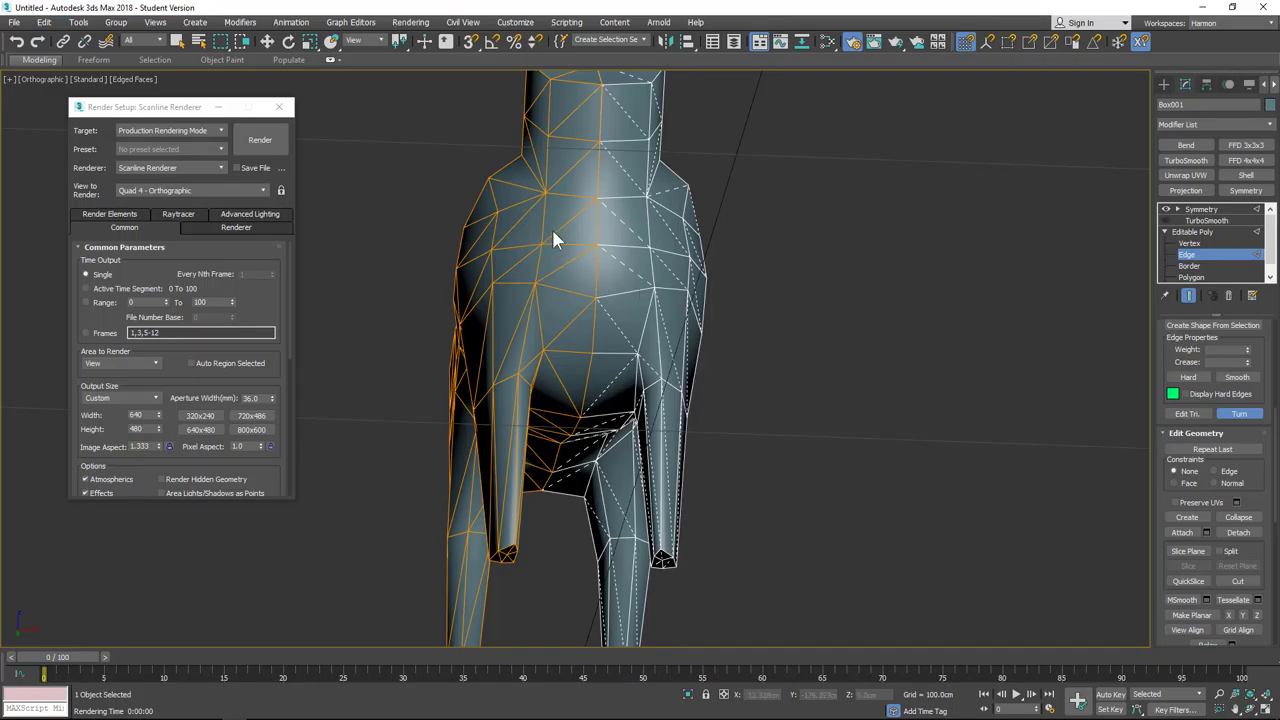
{"action": "middle_click_drag", "start_coordinate": [553, 231], "coordinate": [625, 332]}
{"action": "scroll", "coordinate": [612, 312], "scroll_direction": "up", "scroll_amount": 3}
{"action": "middle_click_drag", "start_coordinate": [519, 346], "coordinate": [557, 362], "text": "alt"}
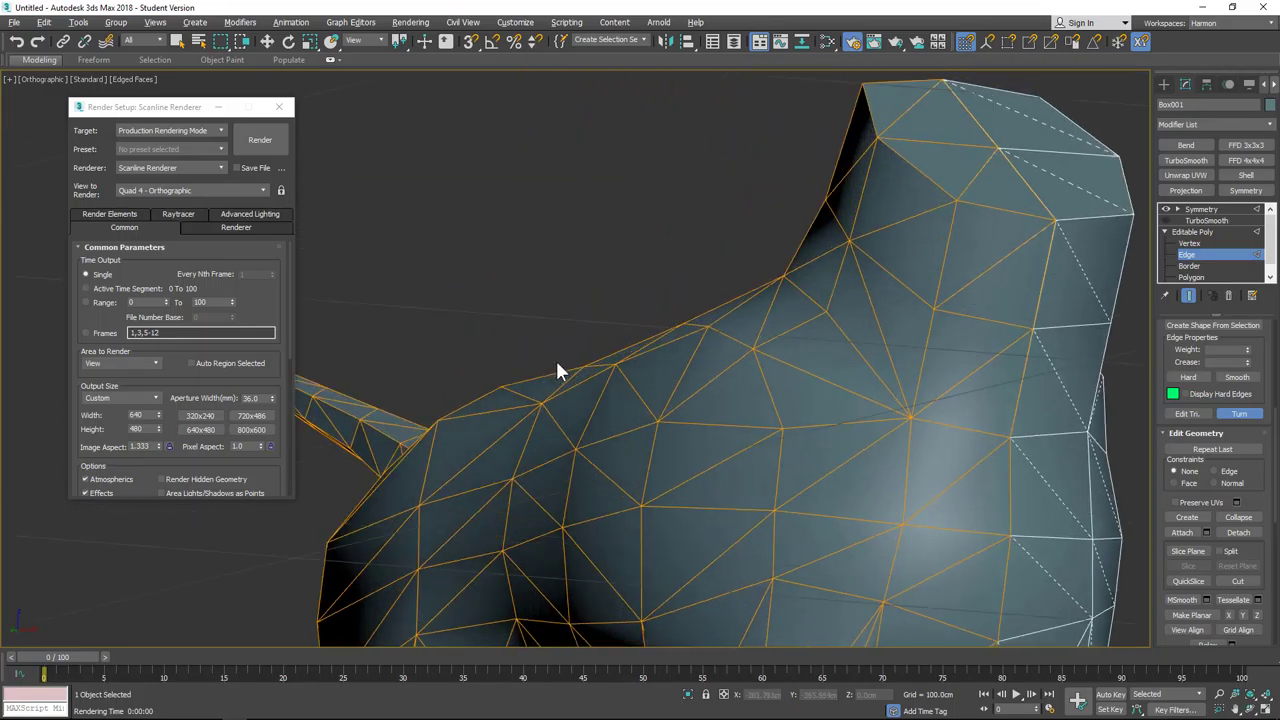
Step: In the Front view, move the shoulder vertex beside the neck base about 1.15 cm inward and 0.33 cm up
{"action": "left_click", "coordinate": [1190, 244]}
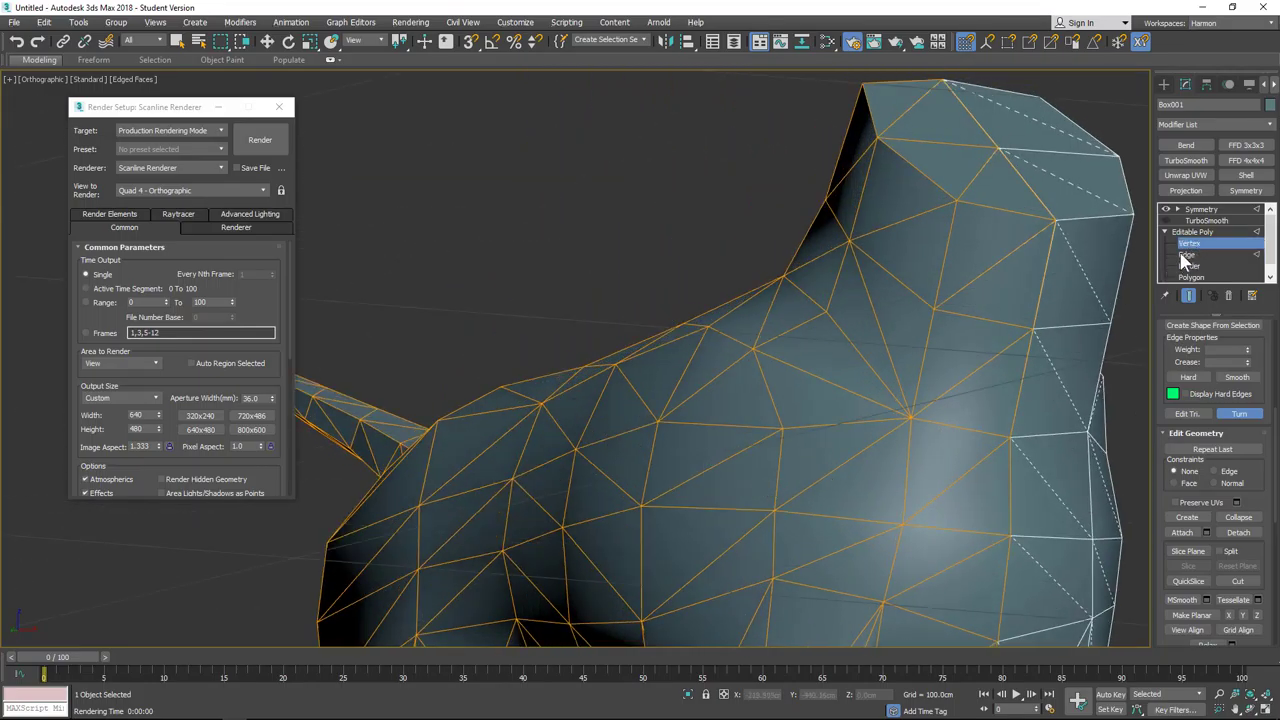
{"action": "key", "text": "f"}
{"action": "middle_click_drag", "start_coordinate": [555, 214], "coordinate": [615, 374]}
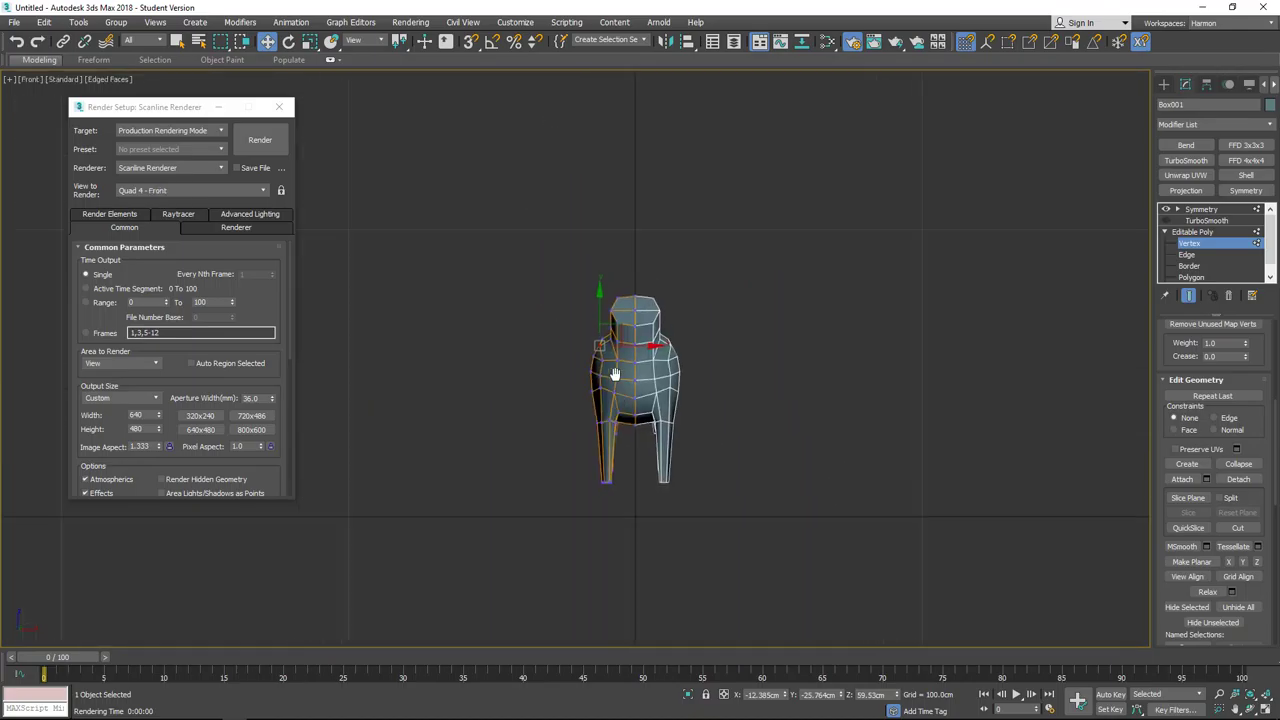
{"action": "scroll", "coordinate": [615, 373], "scroll_direction": "up", "scroll_amount": 5}
{"action": "left_click", "coordinate": [556, 387]}
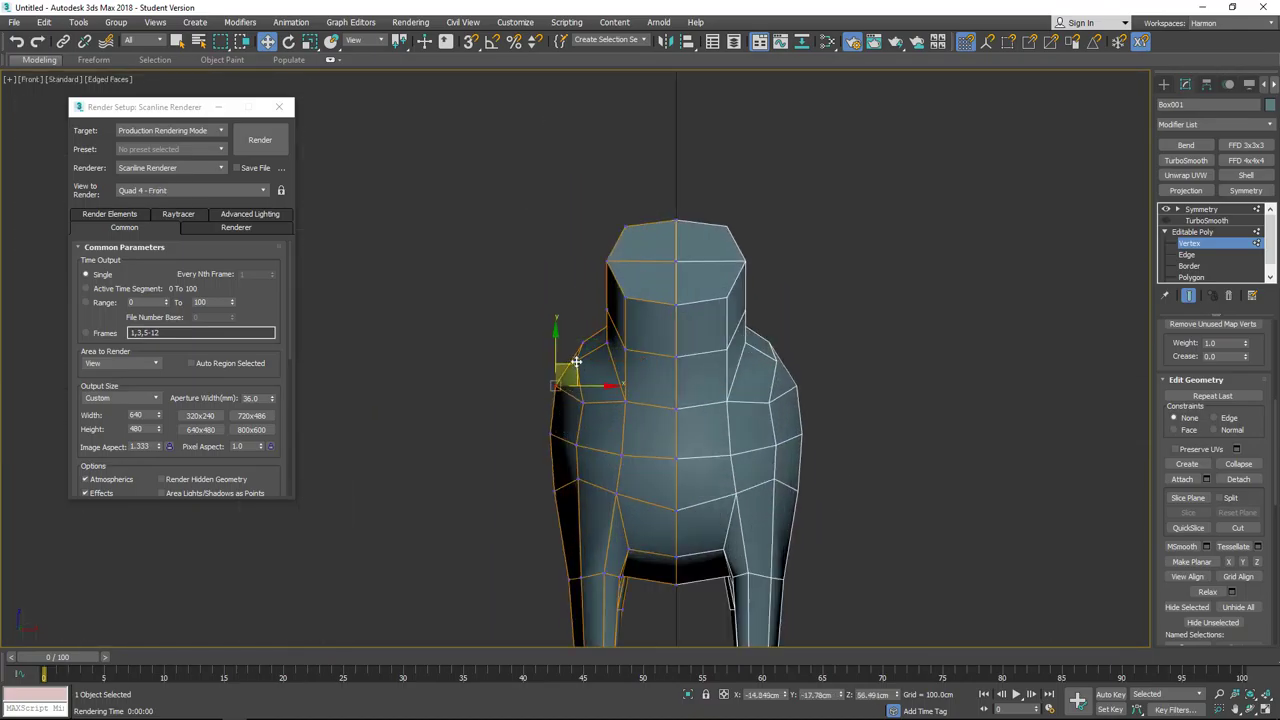
{"action": "left_click_drag", "start_coordinate": [576, 361], "coordinate": [603, 341]}
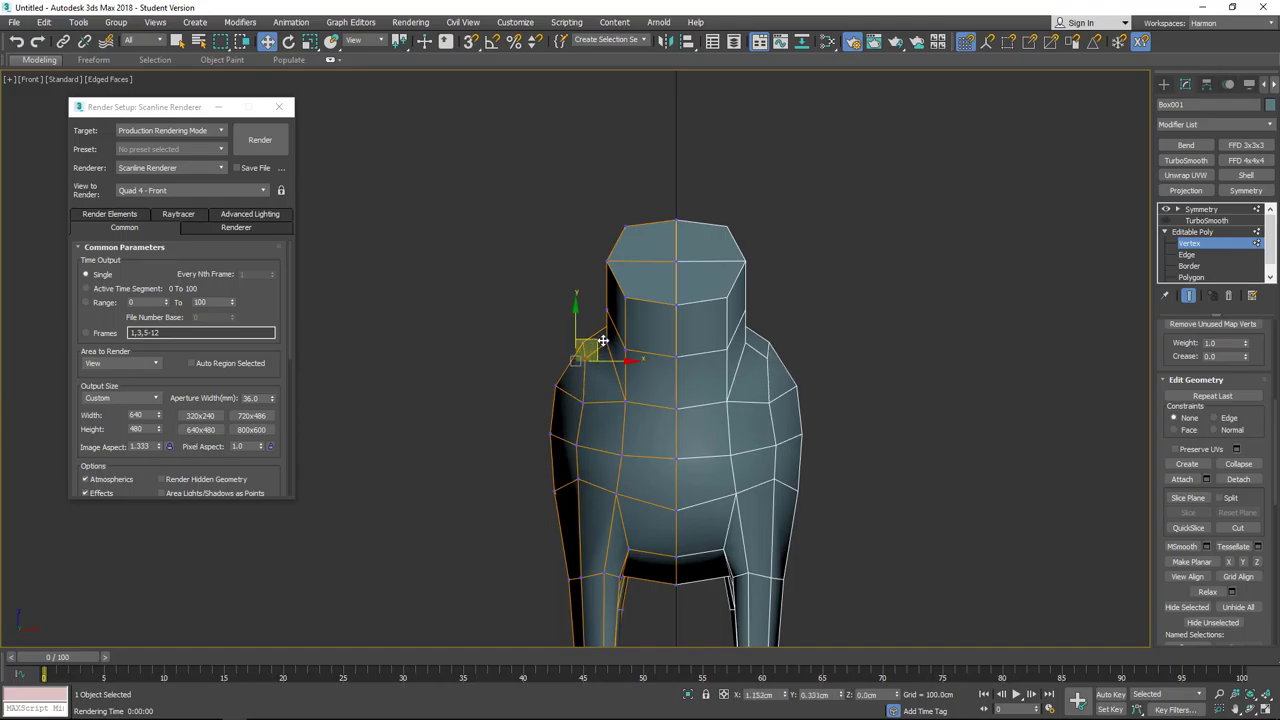
{"action": "middle_click_drag", "start_coordinate": [603, 341], "coordinate": [595, 380], "text": "alt"}
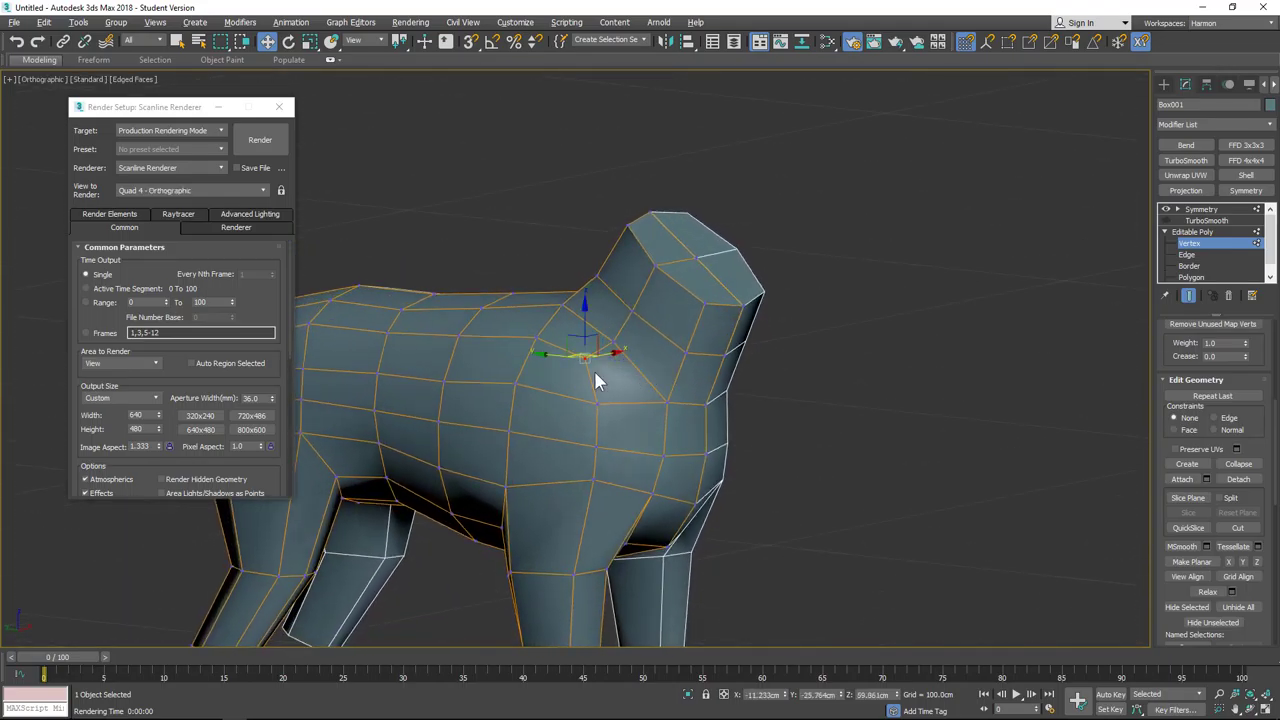
Step: Turn the triangulation diagonals around the shoulder vertex behind the neck base to smooth the shading
{"action": "left_click", "coordinate": [1186, 255]}
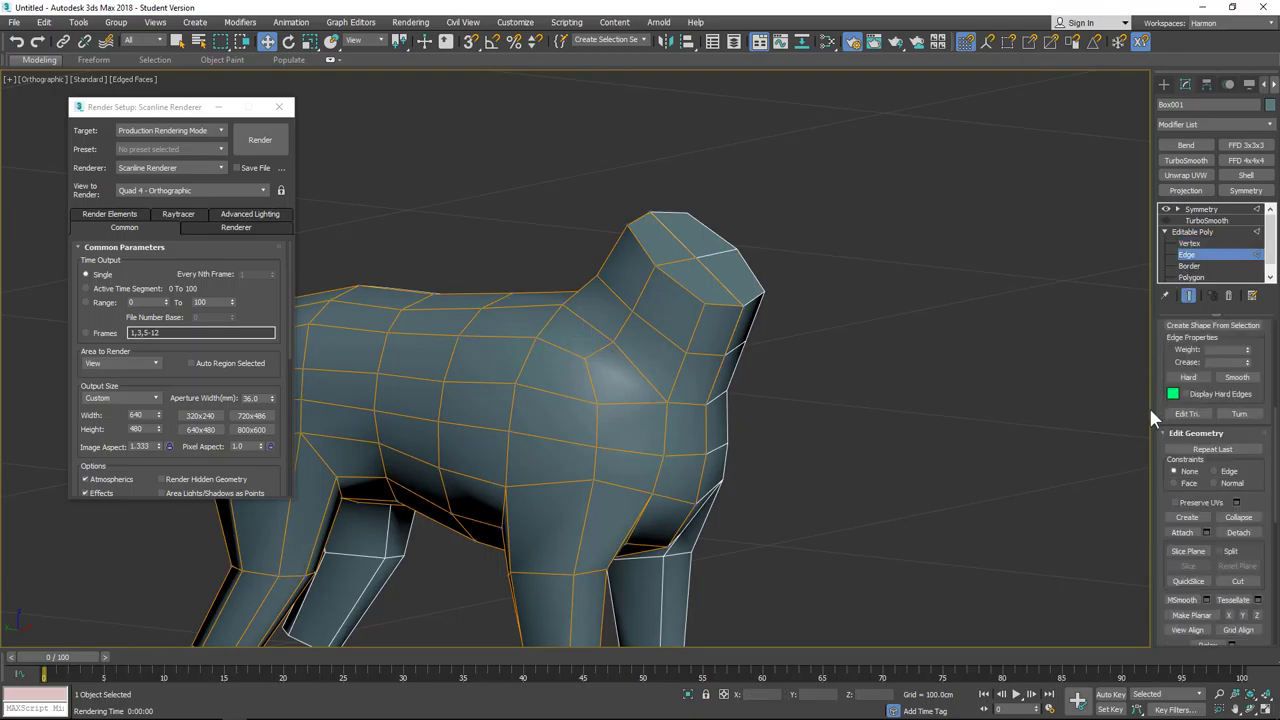
{"action": "left_click", "coordinate": [1256, 418]}
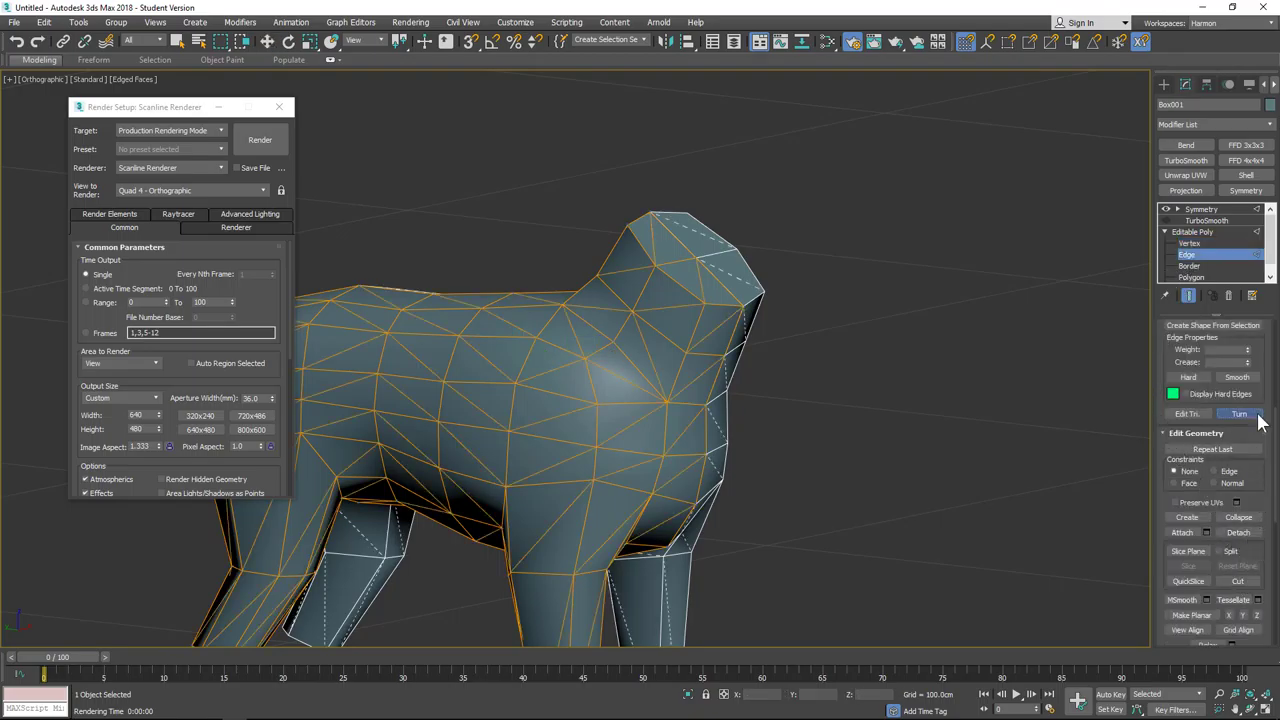
{"action": "middle_click_drag", "start_coordinate": [526, 323], "coordinate": [634, 371], "text": "alt"}
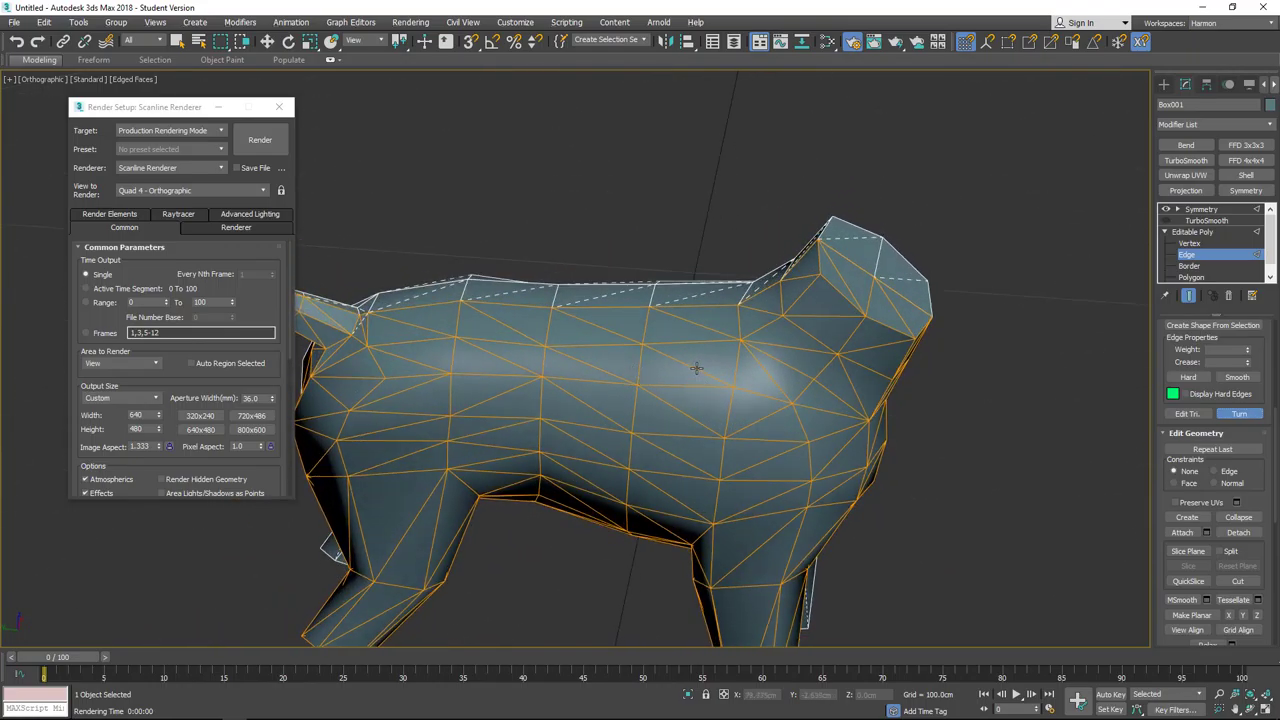
{"action": "left_click", "coordinate": [775, 380]}
{"action": "left_click", "coordinate": [777, 345]}
{"action": "middle_click_drag", "start_coordinate": [780, 355], "coordinate": [820, 331], "text": "alt"}
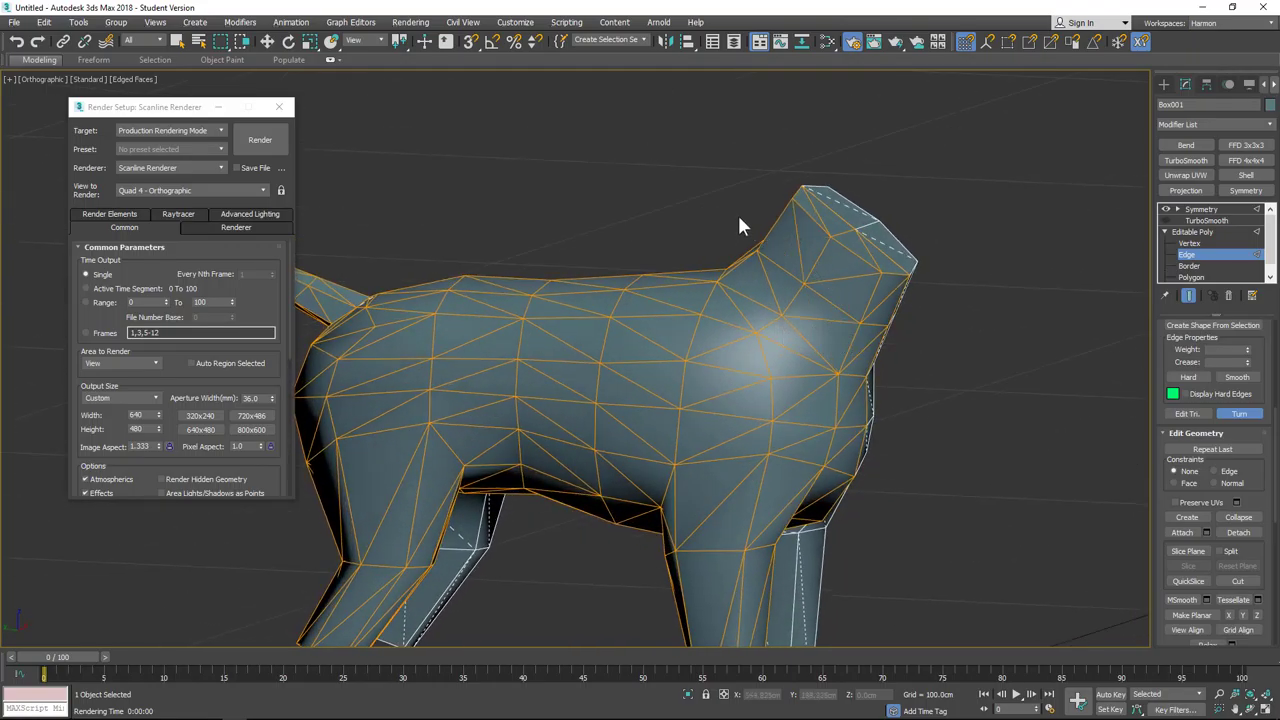
Step: Turn triangulation diagonals on the chest and underside of the body to even out the shading
{"action": "middle_click_drag", "start_coordinate": [820, 323], "coordinate": [603, 266], "text": "alt"}
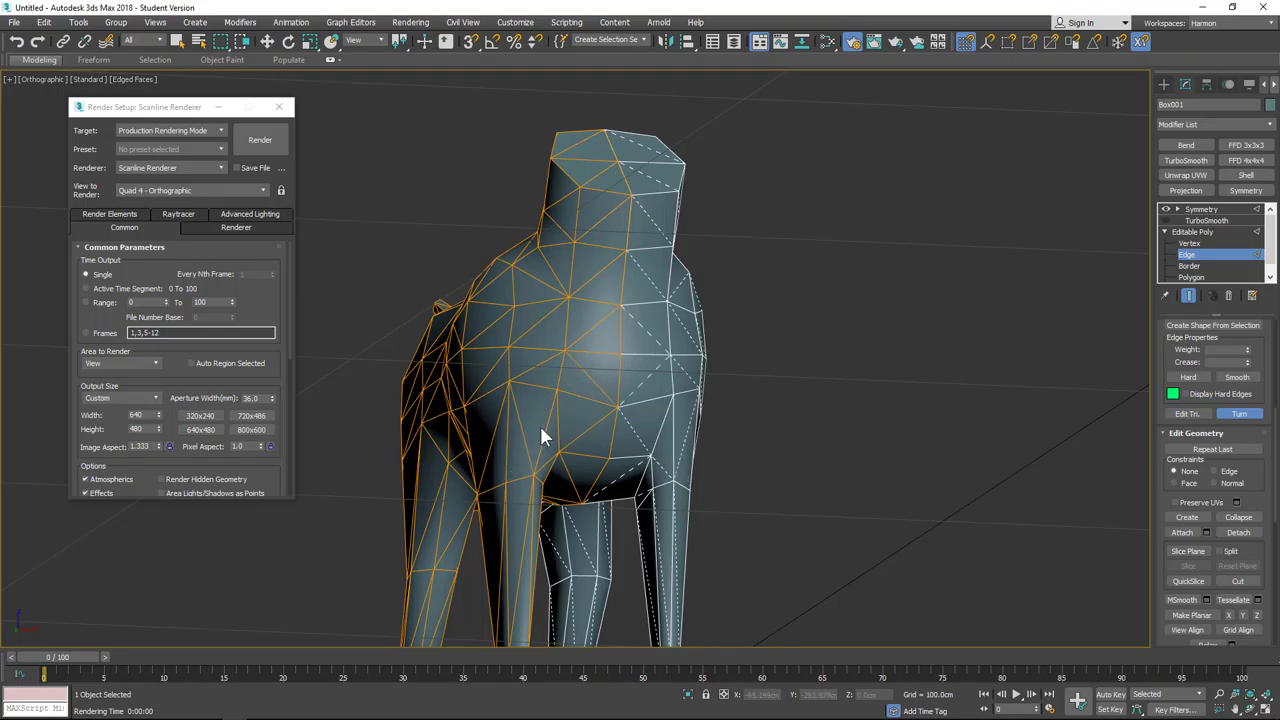
{"action": "middle_click_drag", "start_coordinate": [575, 353], "coordinate": [606, 400], "text": "alt"}
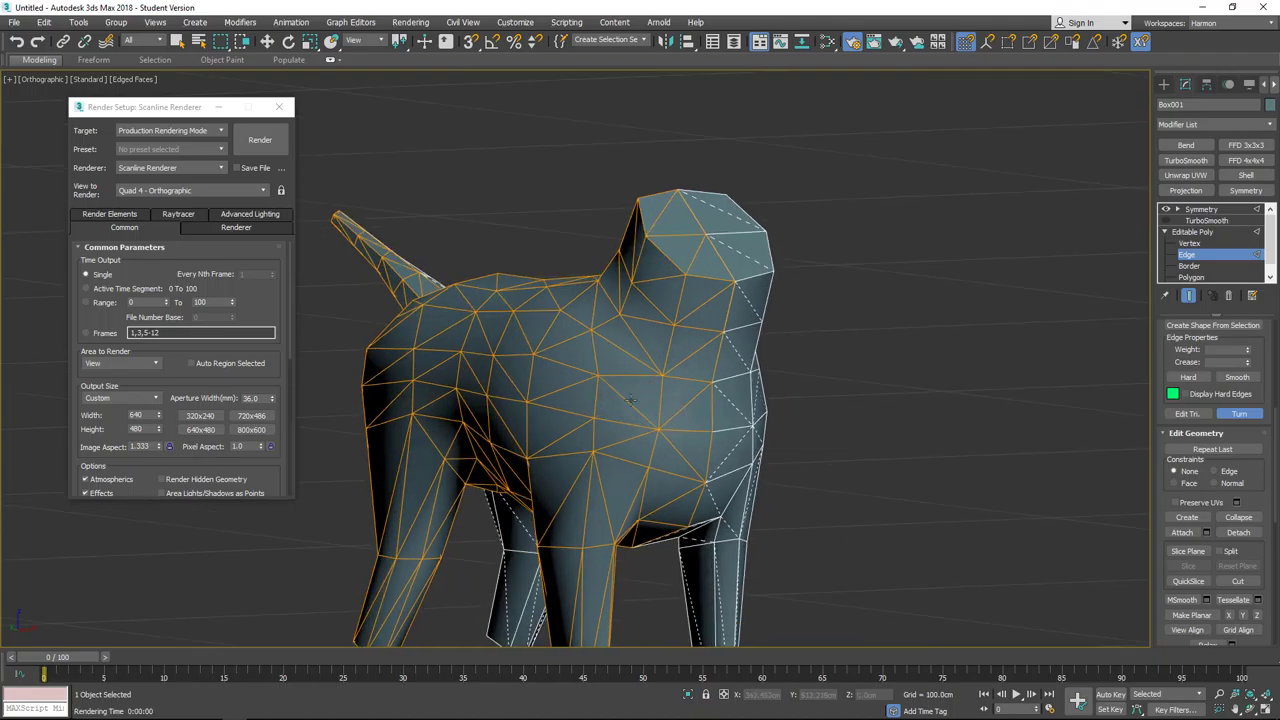
{"action": "left_click", "coordinate": [692, 354]}
{"action": "middle_click_drag", "start_coordinate": [677, 365], "coordinate": [617, 391], "text": "alt"}
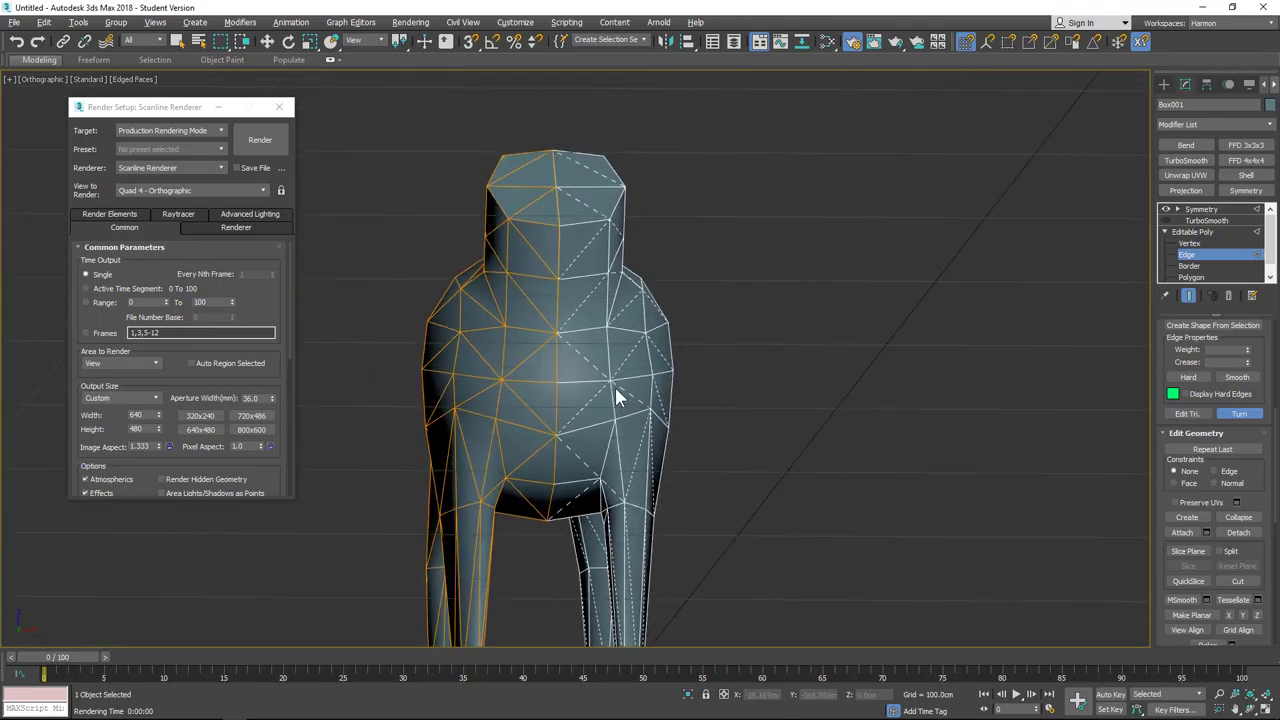
{"action": "middle_click_drag", "start_coordinate": [561, 490], "coordinate": [512, 296], "text": "alt"}
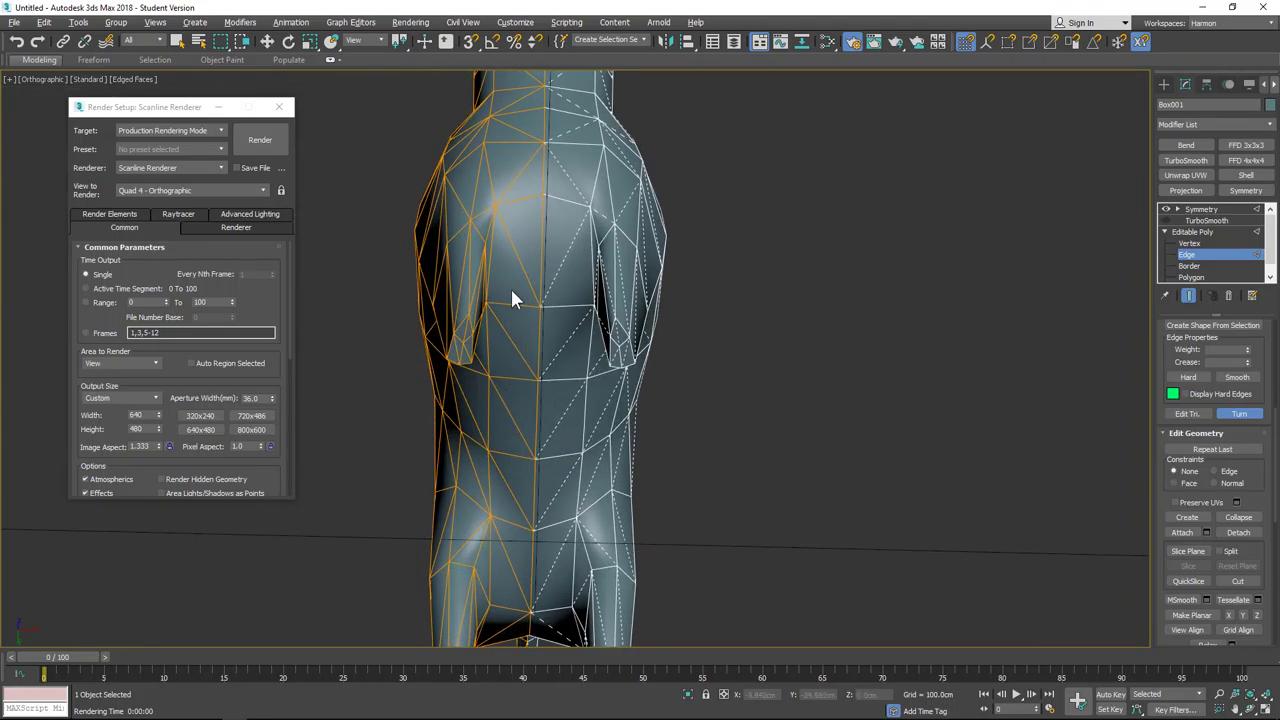
{"action": "left_click", "coordinate": [517, 176]}
{"action": "middle_click_drag", "start_coordinate": [529, 157], "coordinate": [490, 443], "text": "alt"}
{"action": "left_click", "coordinate": [502, 417]}
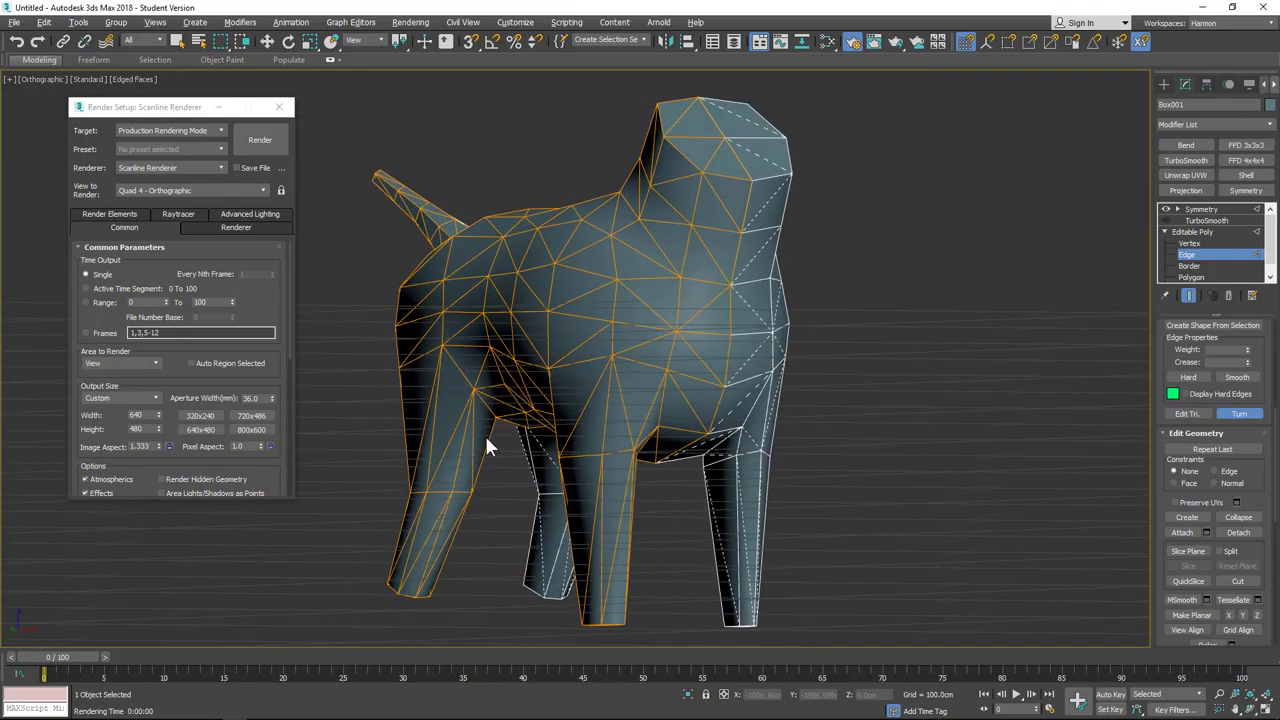
Step: Examine the rump, tail base and legs from several angles, leave Turn mode, and review the body's shading from the side
{"action": "middle_click_drag", "start_coordinate": [478, 373], "coordinate": [650, 478], "text": "alt"}
{"action": "scroll", "coordinate": [562, 502], "scroll_direction": "up", "scroll_amount": 5}
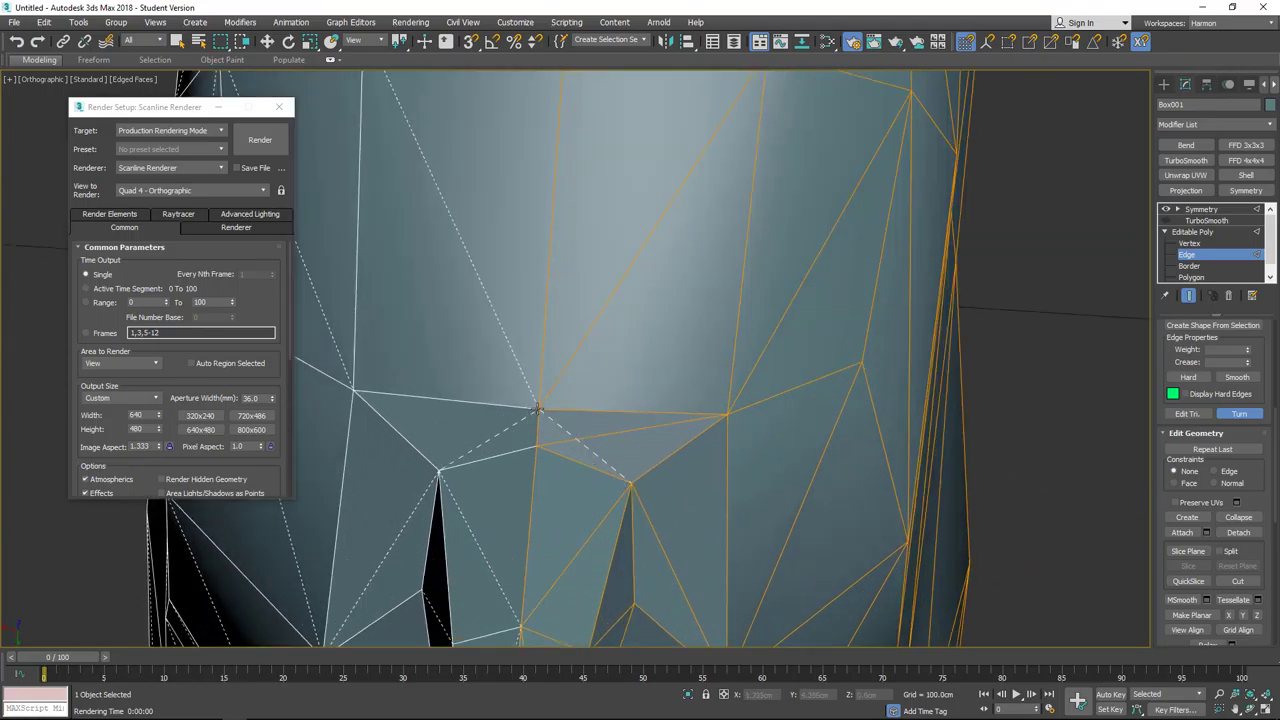
{"action": "scroll", "coordinate": [571, 485], "scroll_direction": "down", "scroll_amount": 4}
{"action": "middle_click_drag", "start_coordinate": [576, 505], "coordinate": [573, 239]}
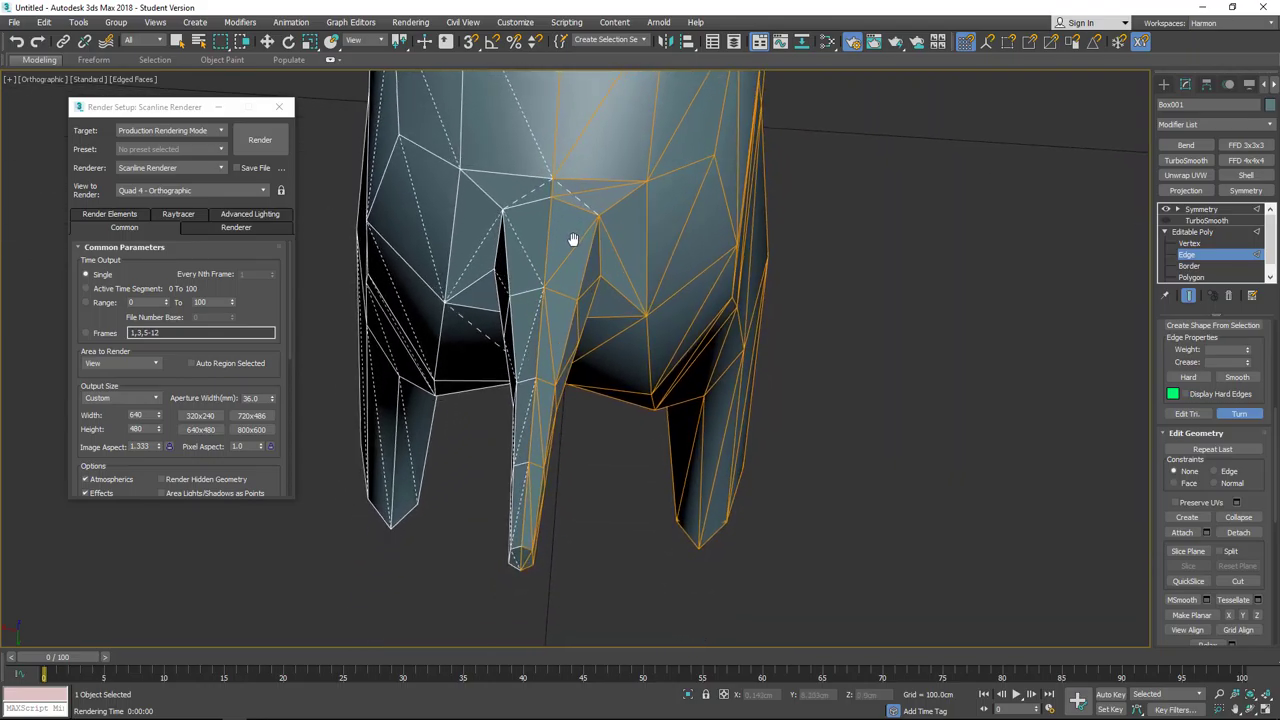
{"action": "middle_click_drag", "start_coordinate": [600, 449], "coordinate": [641, 397], "text": "alt"}
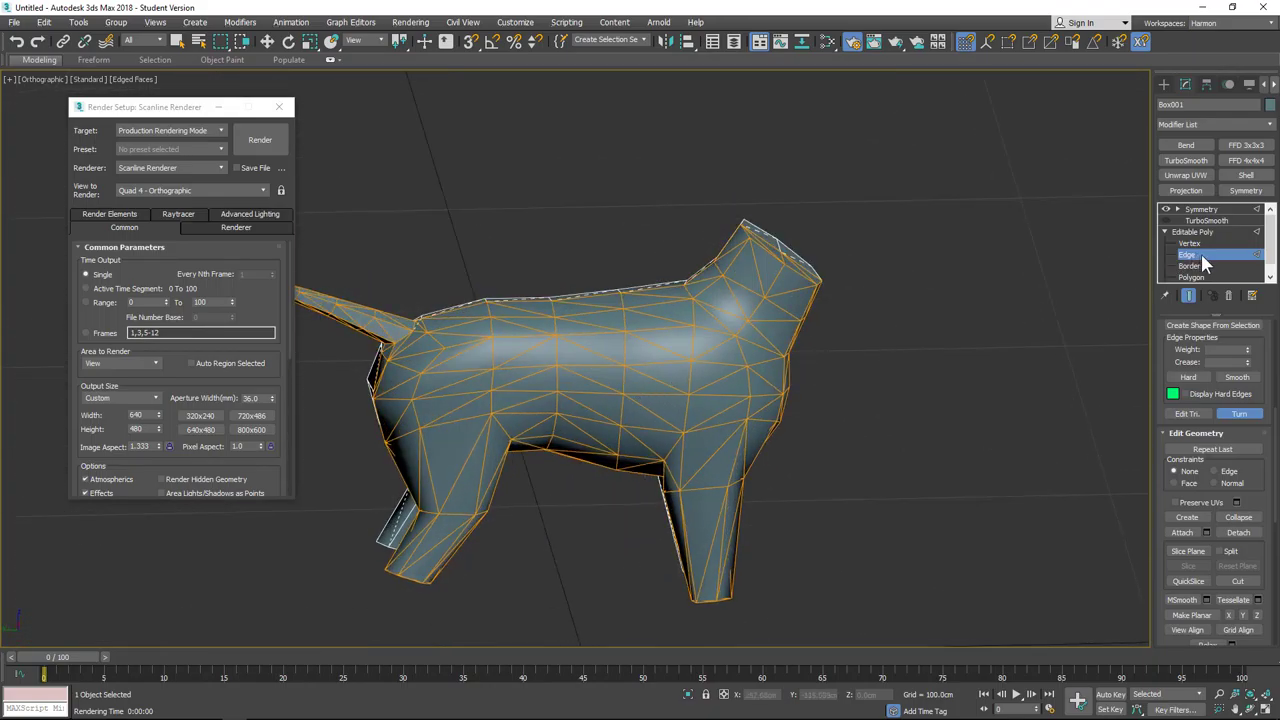
{"action": "left_click", "coordinate": [1240, 416]}
{"action": "middle_click_drag", "start_coordinate": [800, 352], "coordinate": [743, 341], "text": "alt"}
{"action": "middle_click_drag", "start_coordinate": [669, 329], "coordinate": [717, 331], "text": "alt"}
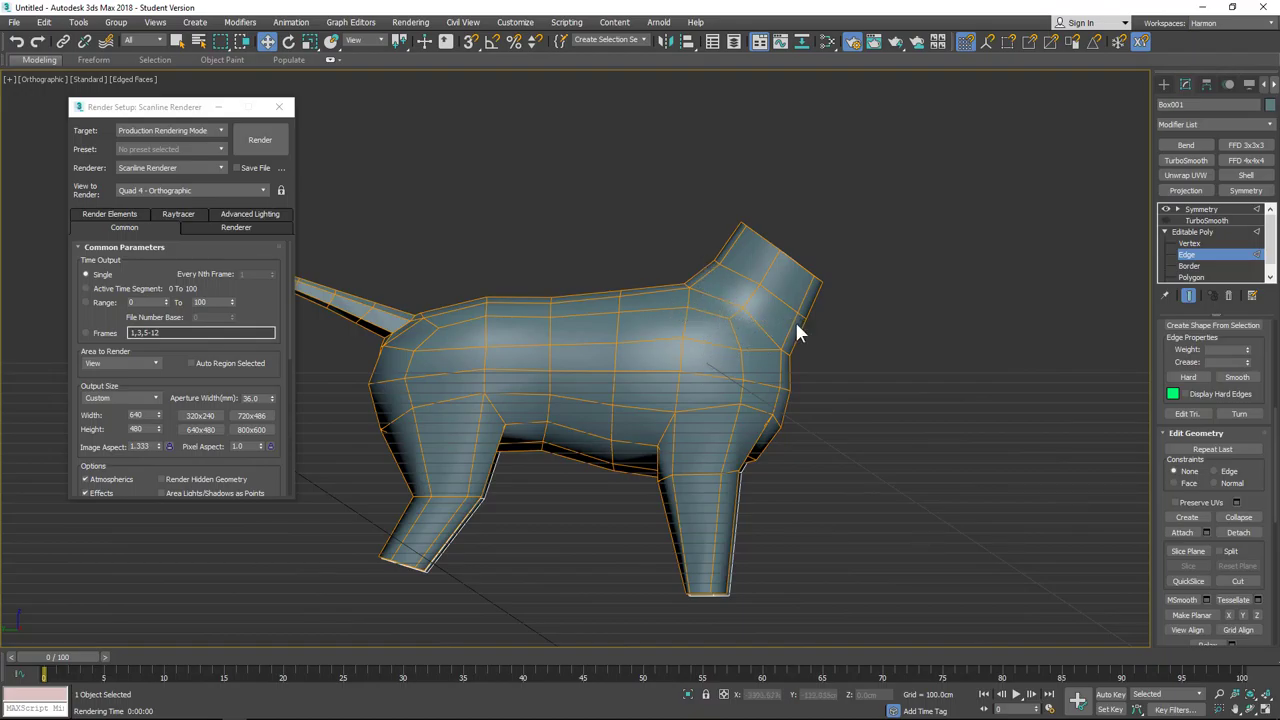
{"action": "middle_click_drag", "start_coordinate": [600, 428], "coordinate": [634, 407]}
{"action": "mouse_move", "coordinate": [798, 289]}
{"action": "middle_mouse_down", "text": "alt"}
{"action": "mouse_move", "coordinate": [780, 294]}
{"action": "mouse_move", "coordinate": [792, 303]}
{"action": "middle_mouse_up", "text": "alt"}
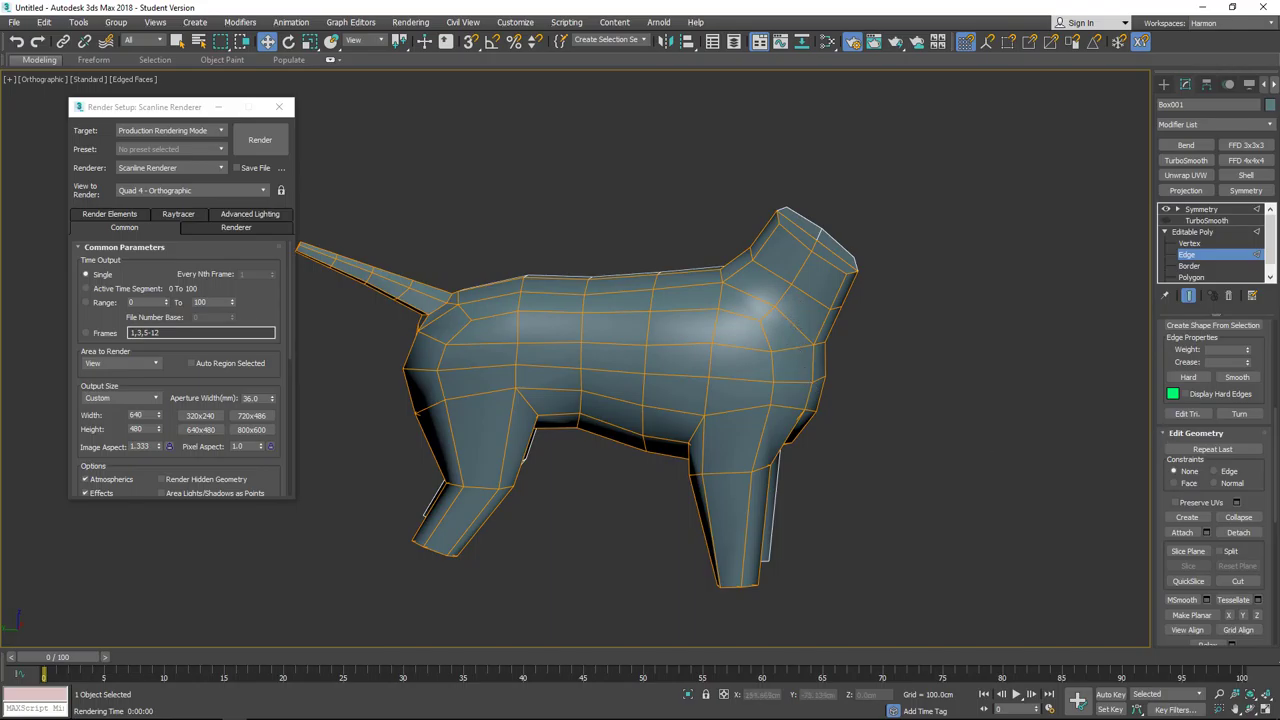
Step: At vertex level in the Left view, move the side vertex at the neck base about 2.4 cm forward and 2.8 cm up
{"action": "key", "text": "1"}
{"action": "scroll", "coordinate": [768, 268], "scroll_direction": "up", "scroll_amount": 5}
{"action": "mouse_move", "coordinate": [869, 500]}
{"action": "middle_mouse_down", "text": "alt"}
{"action": "mouse_move", "coordinate": [848, 538]}
{"action": "mouse_move", "coordinate": [889, 469]}
{"action": "mouse_move", "coordinate": [855, 508]}
{"action": "middle_mouse_up", "text": "alt"}
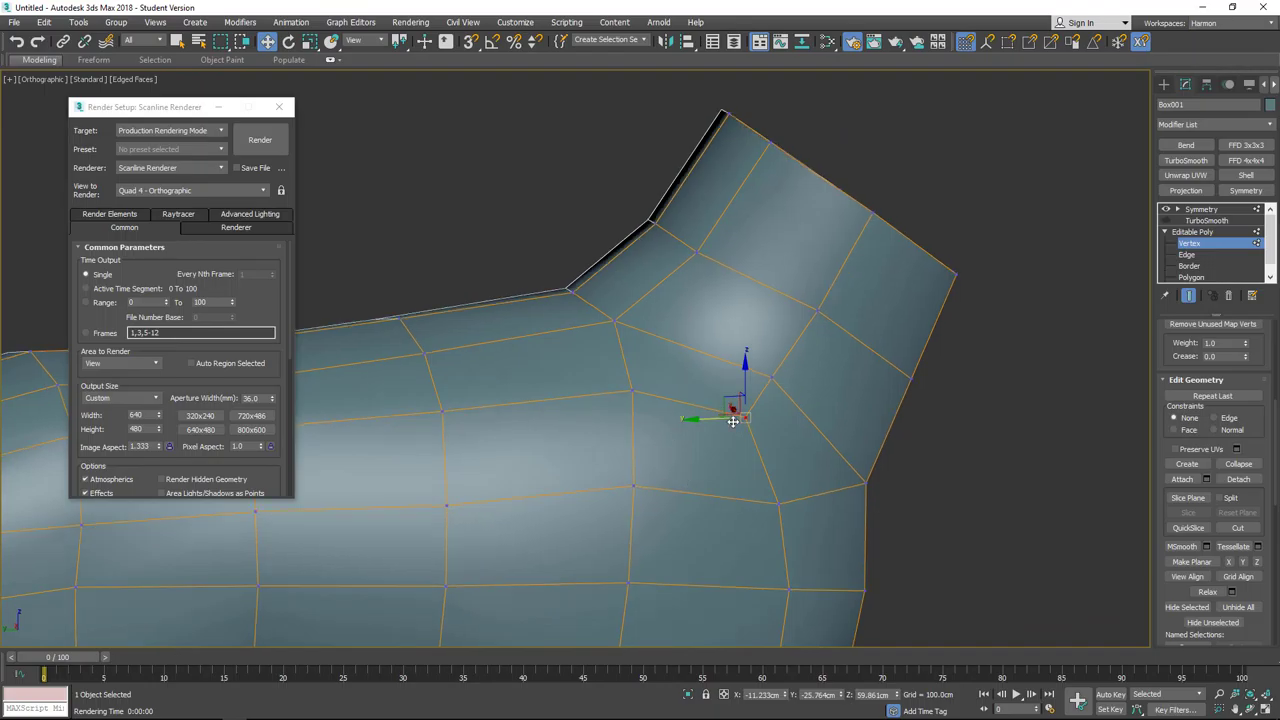
{"action": "key", "text": "l"}
{"action": "key", "text": "z"}
{"action": "scroll", "coordinate": [697, 305], "scroll_direction": "up", "scroll_amount": 5}
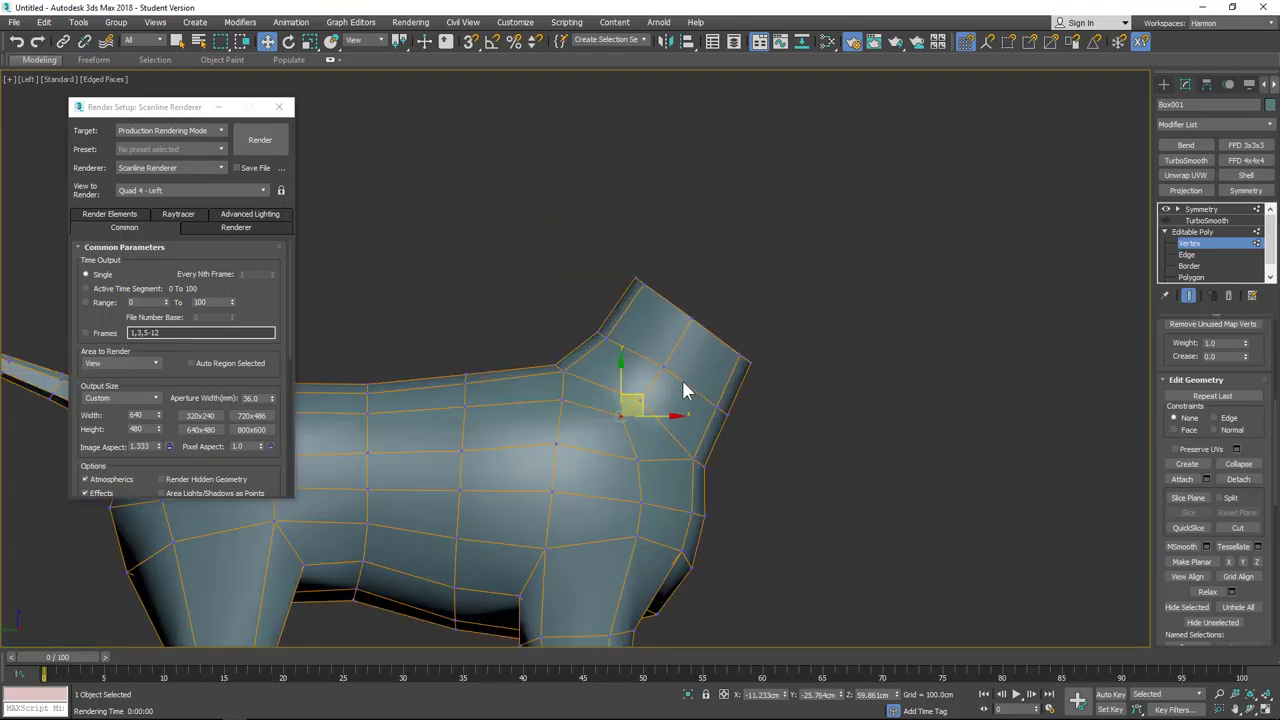
{"action": "left_click_drag", "start_coordinate": [641, 398], "coordinate": [661, 371]}
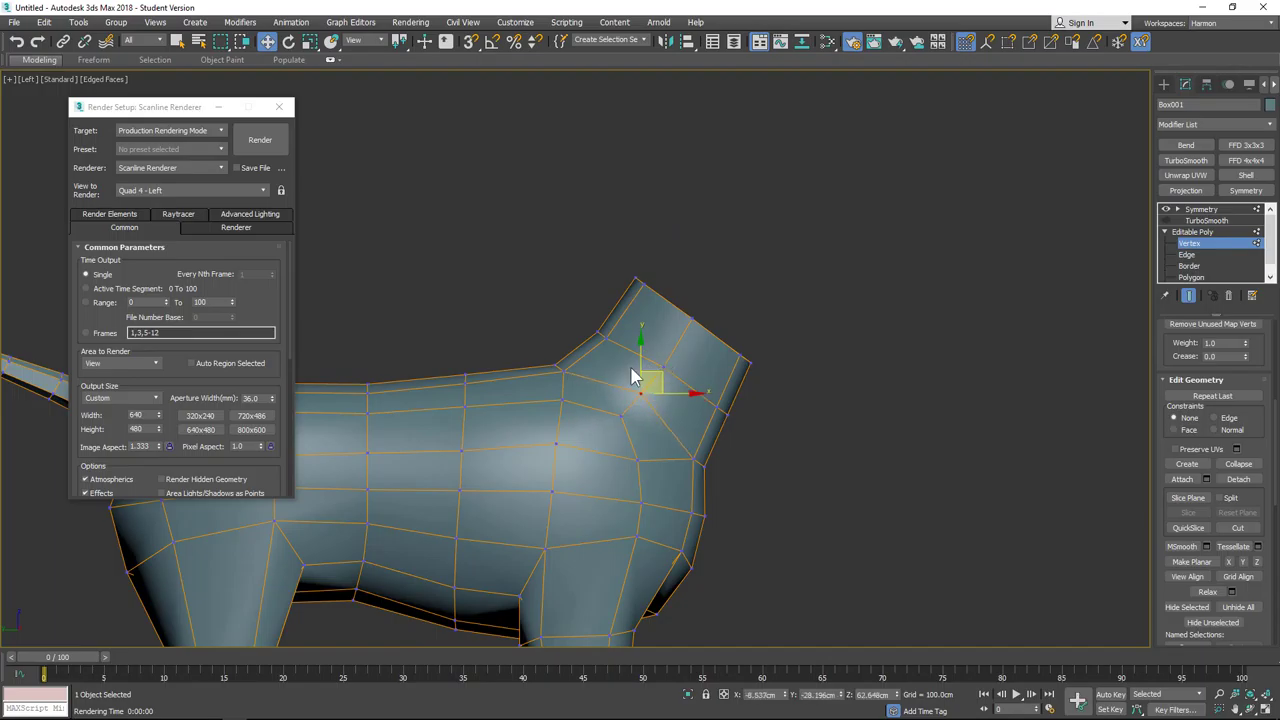
Step: Adjust the vertices along the back of the neck slightly up and forward to smooth the nape's curve
{"action": "left_click", "coordinate": [561, 368]}
{"action": "left_click_drag", "start_coordinate": [577, 344], "coordinate": [624, 302]}
{"action": "middle_click_drag", "start_coordinate": [771, 469], "coordinate": [1051, 259]}
Step: Select the three polygons on the bottom of the hind leg and extrude them downward about 7 cm
{"action": "left_click", "coordinate": [1190, 277]}
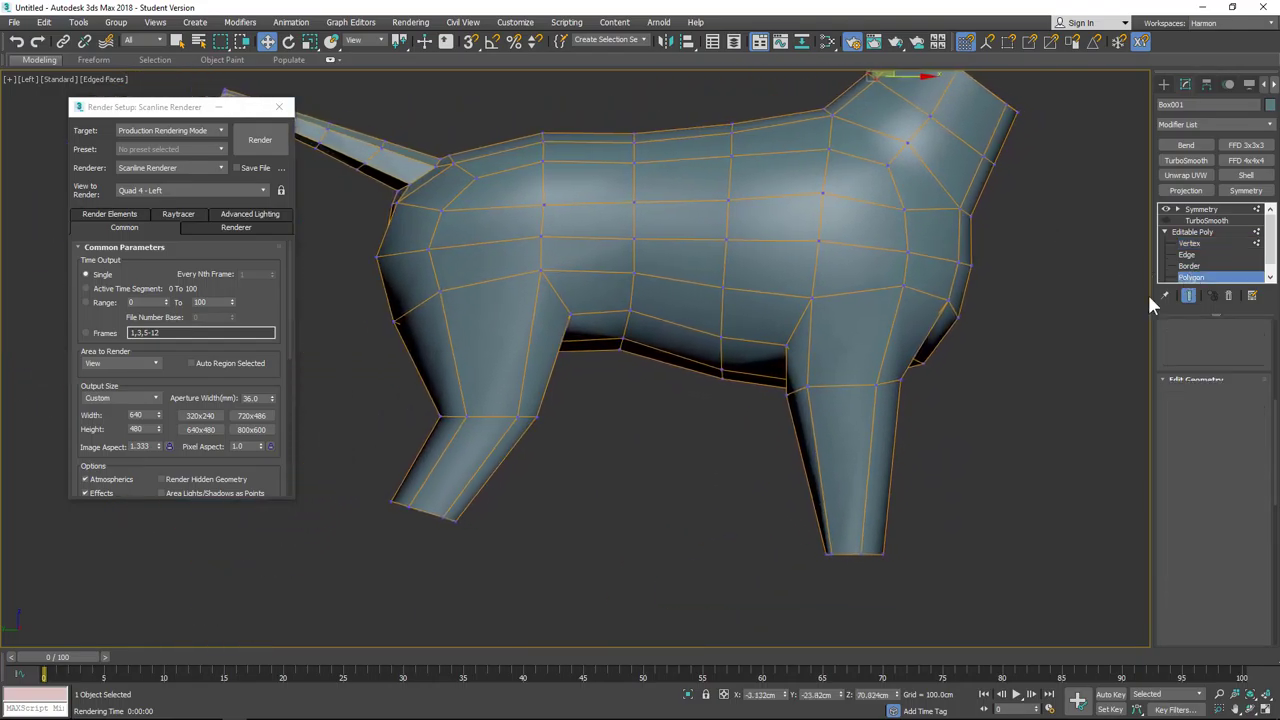
{"action": "middle_click_drag", "start_coordinate": [672, 458], "coordinate": [593, 464], "text": "alt"}
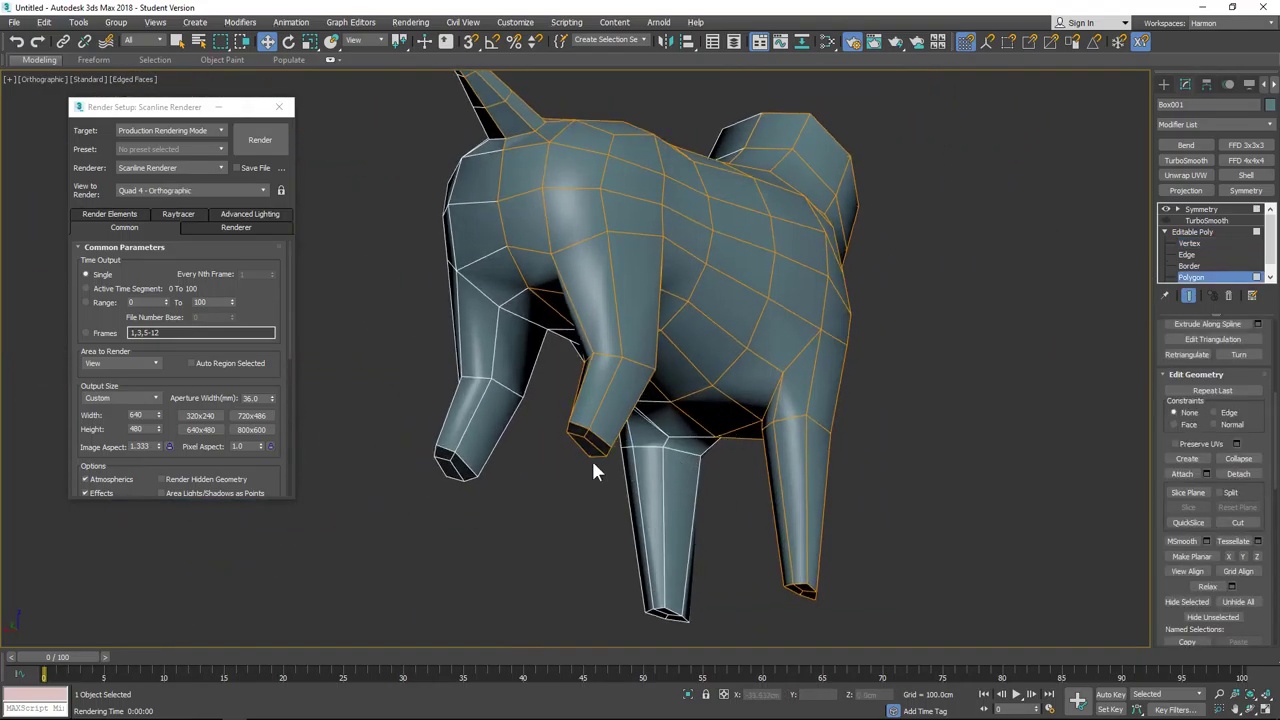
{"action": "left_click", "coordinate": [583, 431]}
{"action": "left_click", "coordinate": [589, 441], "text": "ctrl"}
{"action": "left_click", "coordinate": [591, 448], "text": "ctrl"}
{"action": "middle_click_drag", "start_coordinate": [686, 425], "coordinate": [627, 430], "text": "alt"}
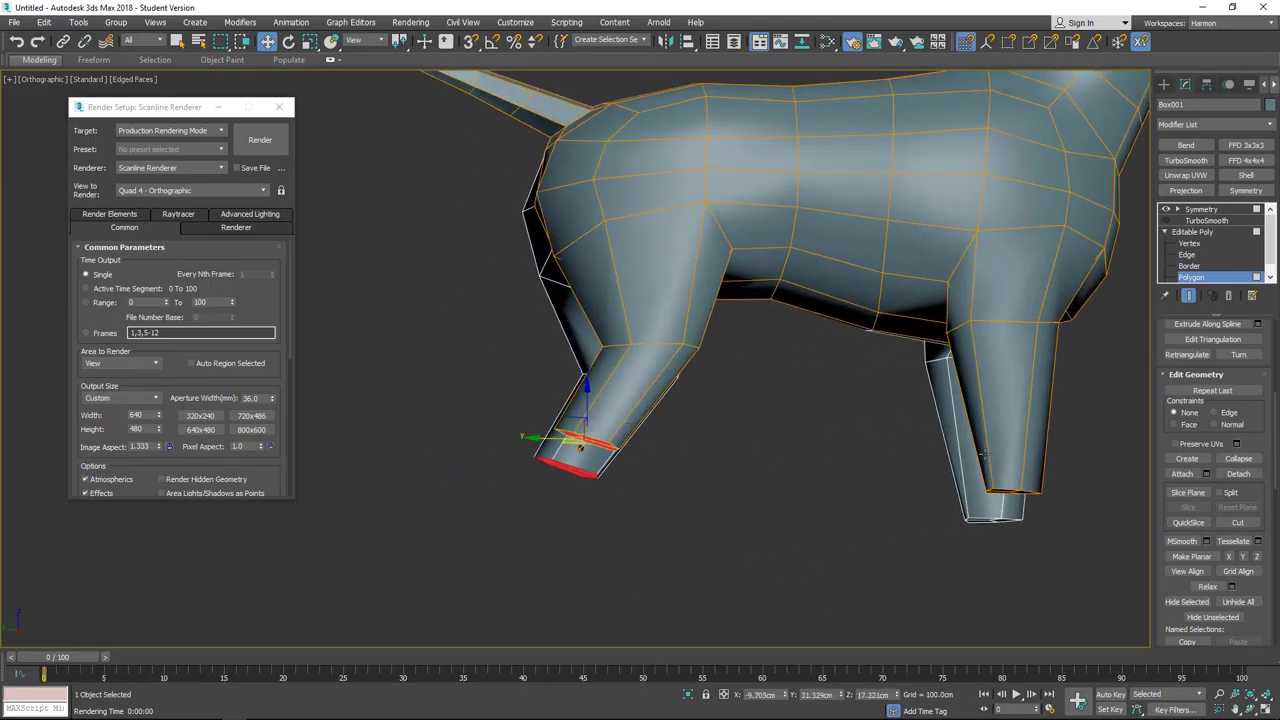
{"action": "left_click_drag", "start_coordinate": [1237, 380], "coordinate": [1128, 545]}
{"action": "left_click", "coordinate": [1206, 441]}
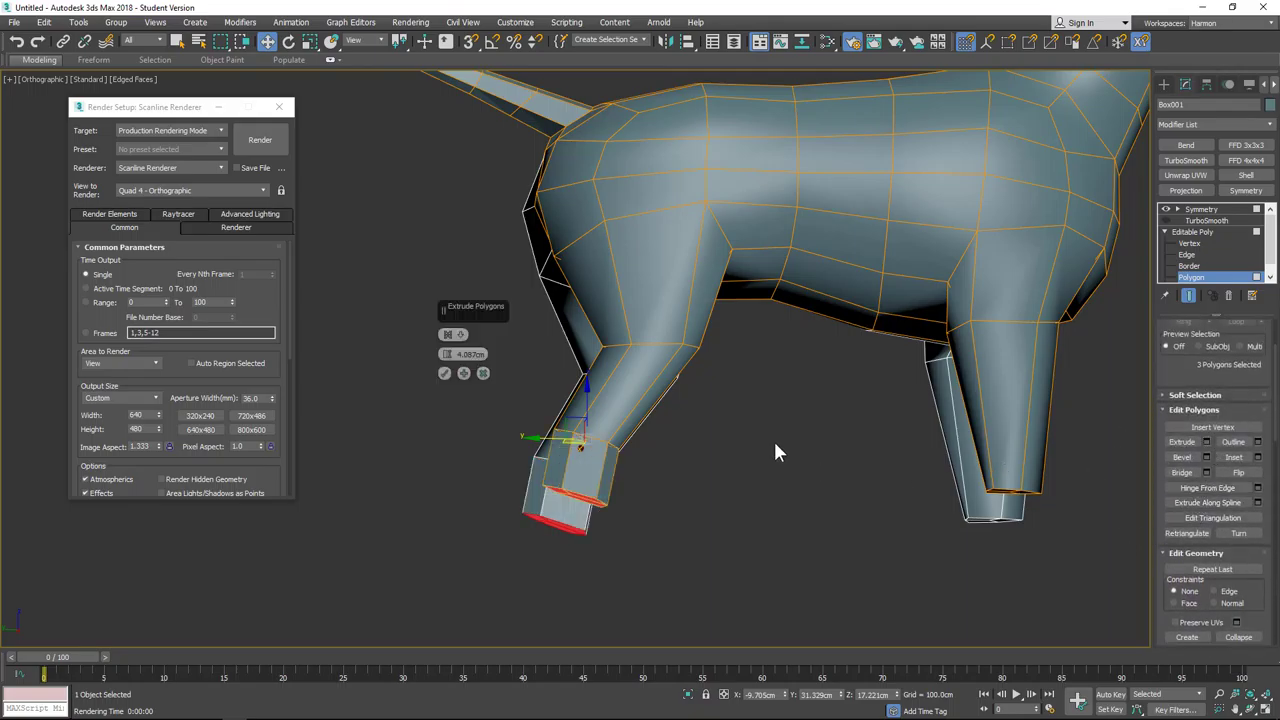
{"action": "middle_click_drag", "start_coordinate": [773, 452], "coordinate": [597, 406]}
{"action": "left_click", "coordinate": [445, 373]}
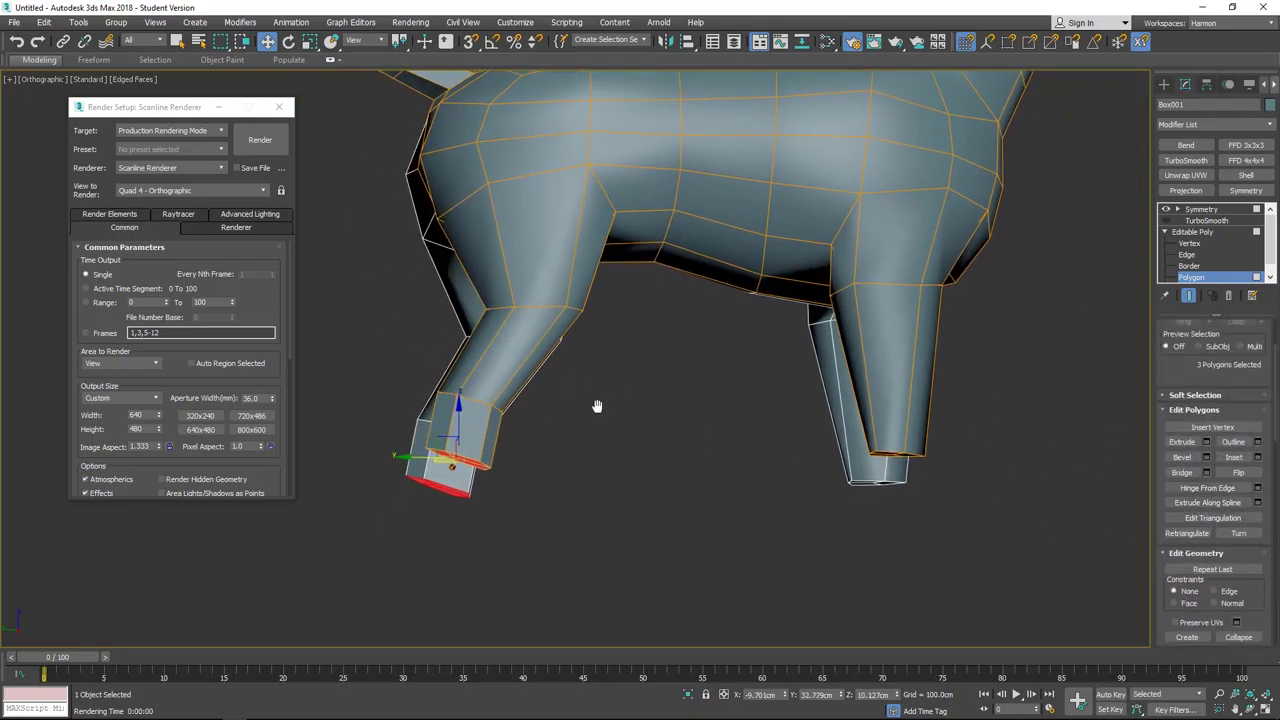
Step: In the Left view, lower the extruded end of the hind leg about 5.6 cm straight down
{"action": "key", "text": "l"}
{"action": "middle_click_drag", "start_coordinate": [457, 388], "coordinate": [493, 434]}
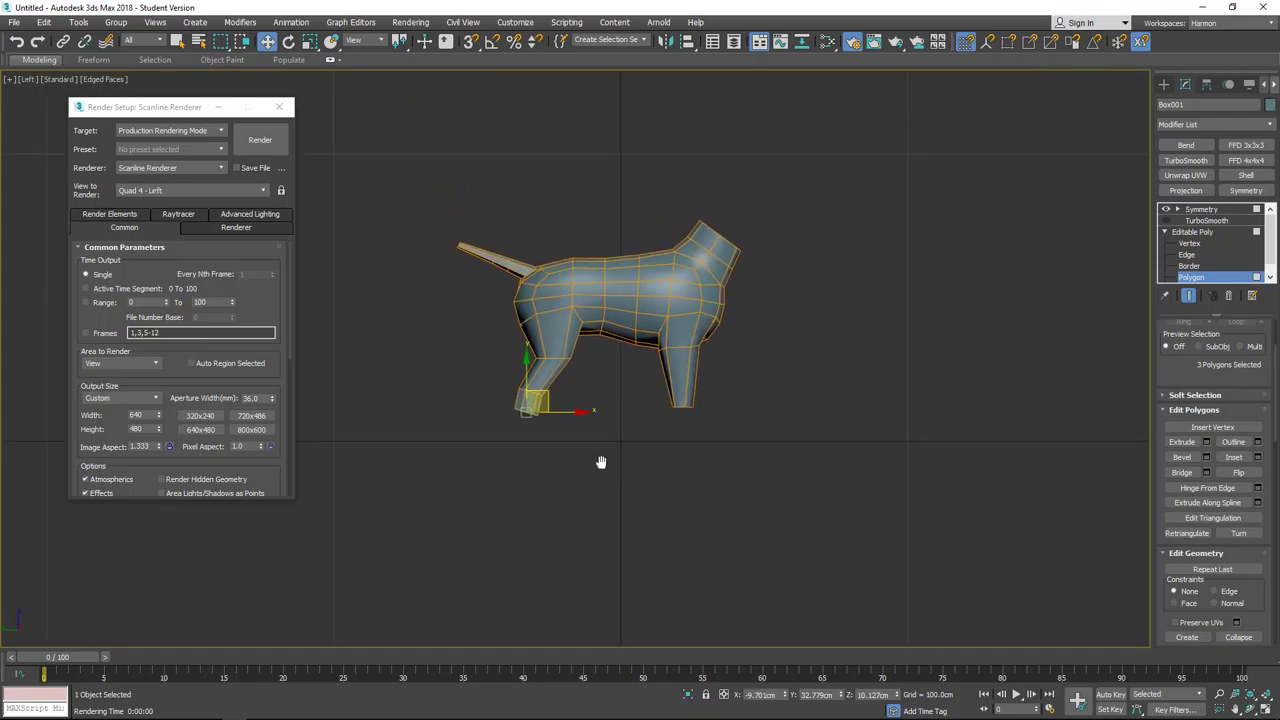
{"action": "scroll", "coordinate": [578, 476], "scroll_direction": "up", "scroll_amount": 5}
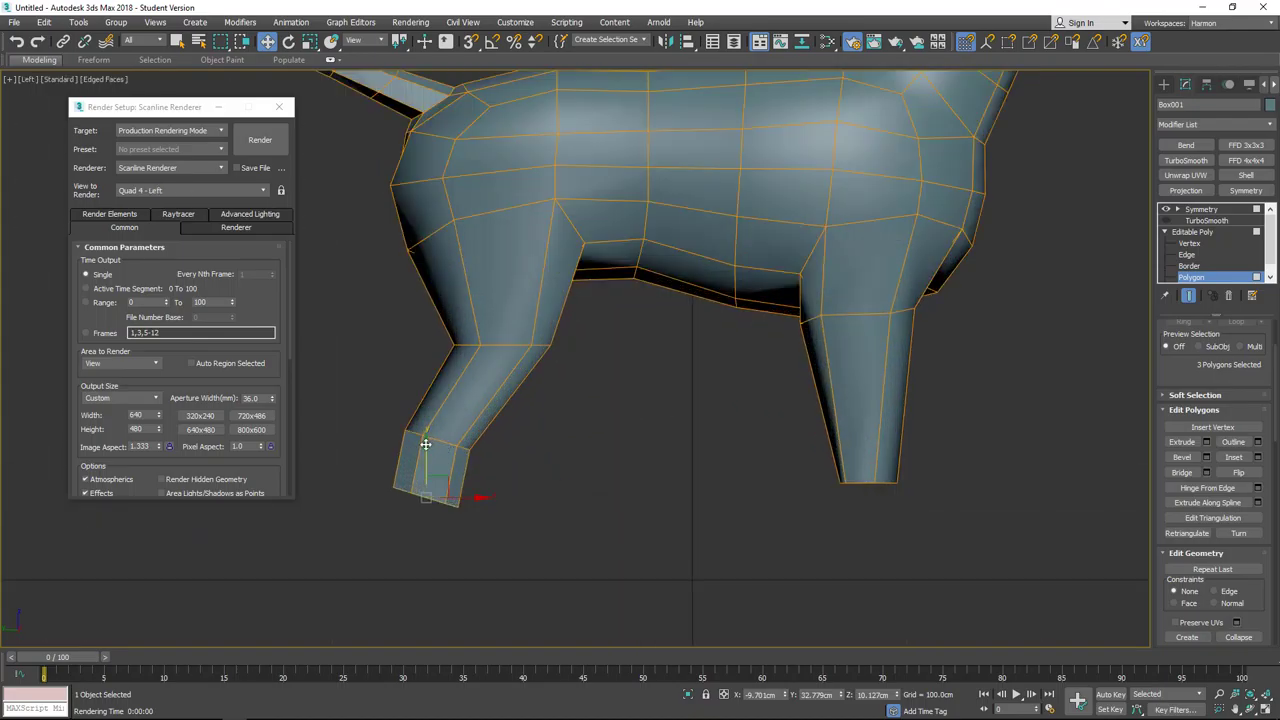
{"action": "left_click_drag", "start_coordinate": [425, 444], "coordinate": [437, 490]}
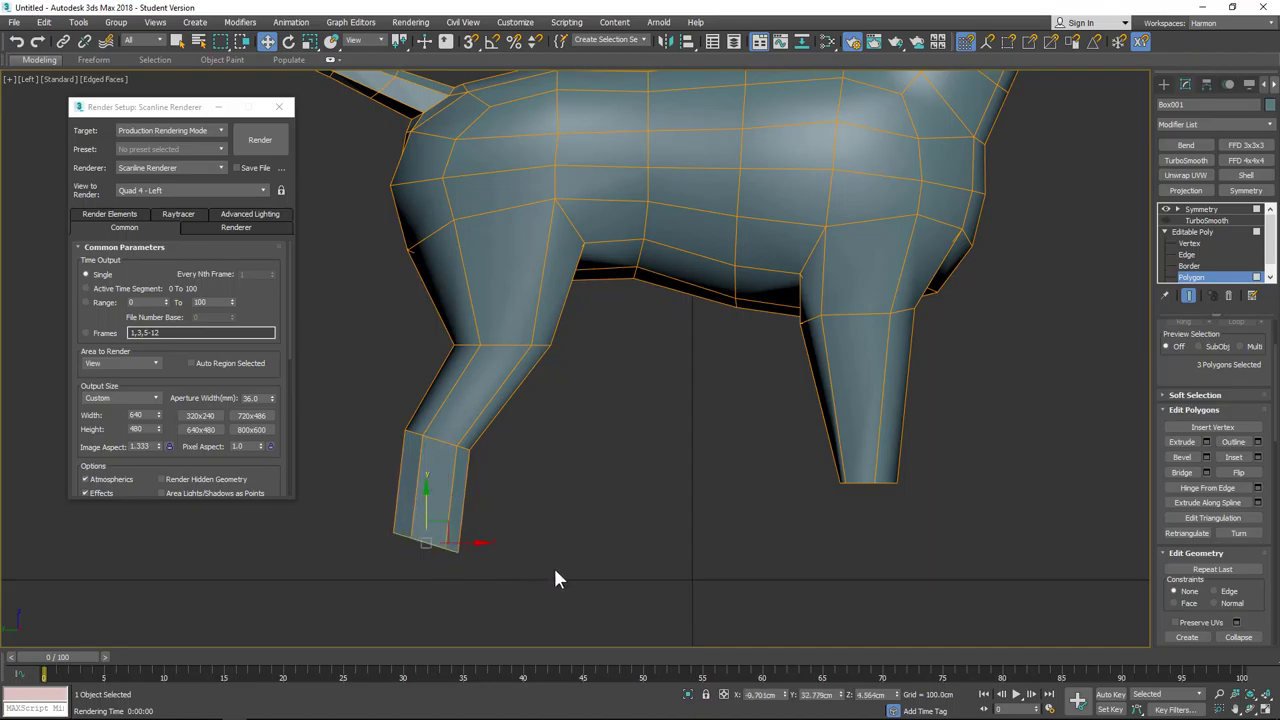
Step: Rotate the hind leg's end face about 18° until it is level, and move it down about 2.6 cm
{"action": "key", "text": "e"}
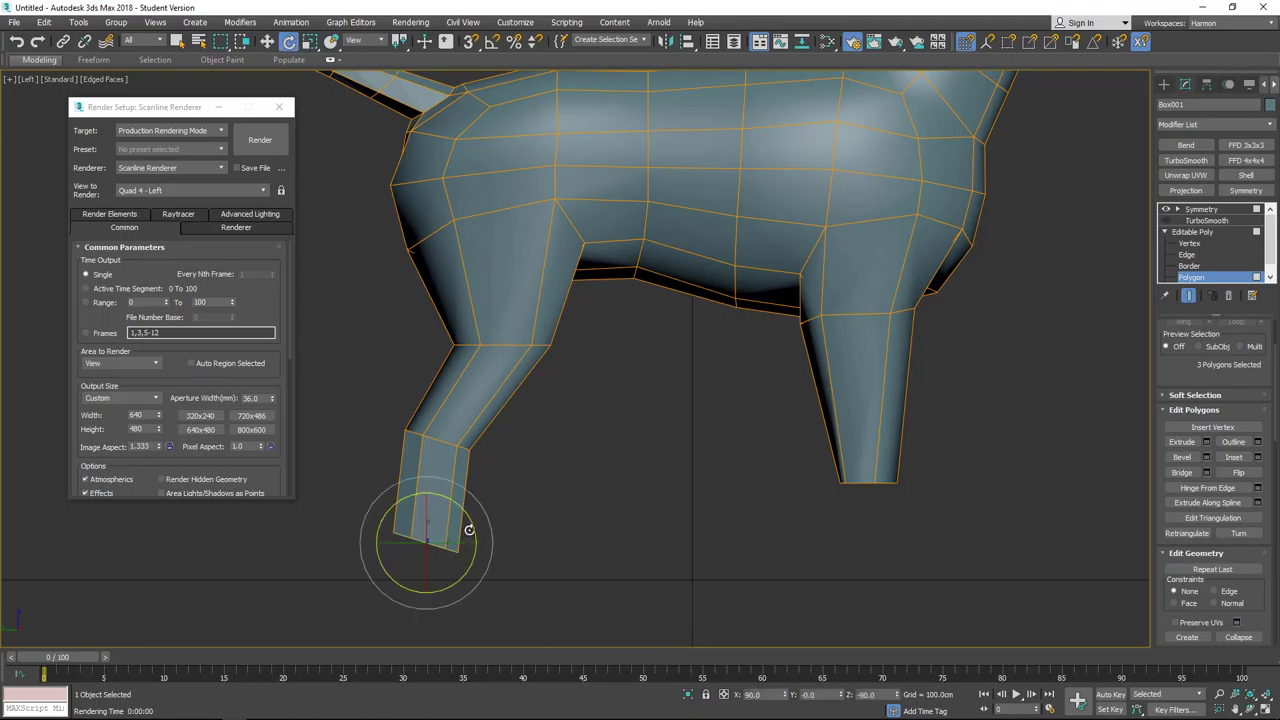
{"action": "left_click_drag", "start_coordinate": [471, 529], "coordinate": [466, 505]}
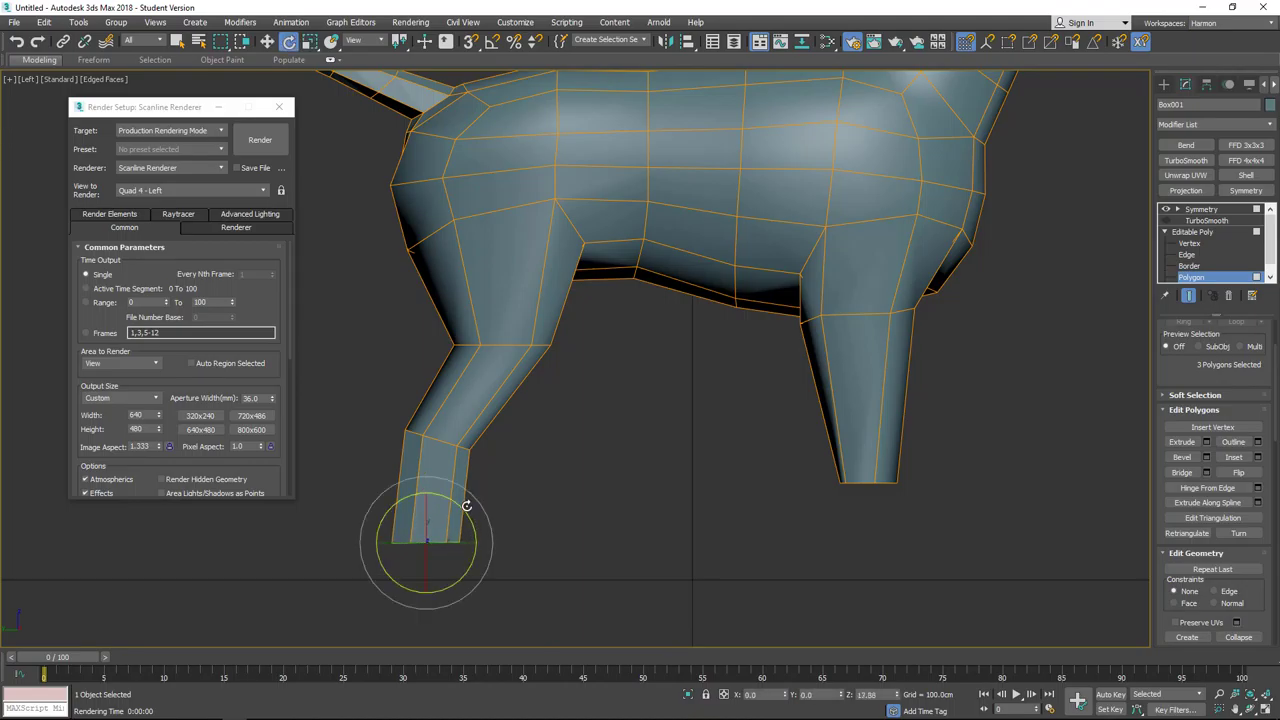
{"action": "left_click_drag", "start_coordinate": [463, 505], "coordinate": [471, 514]}
{"action": "key", "text": "w"}
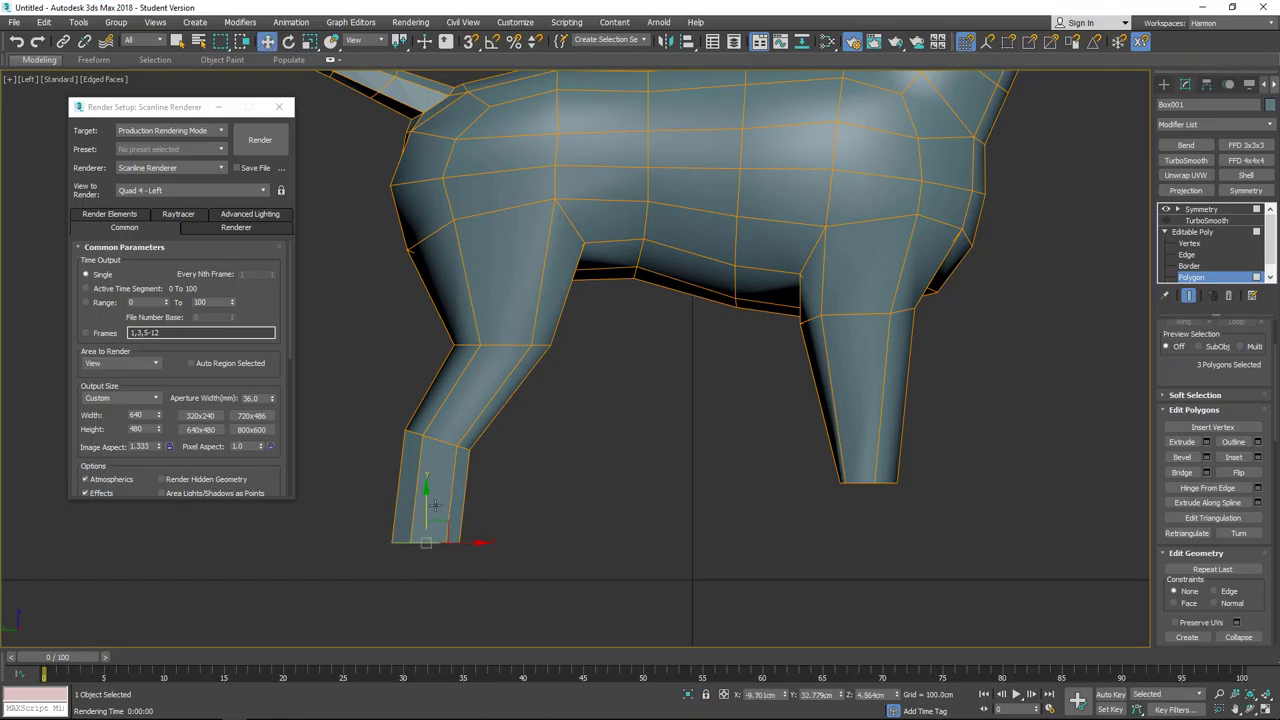
{"action": "mouse_move", "coordinate": [424, 496]}
{"action": "left_mouse_down"}
{"action": "mouse_move", "coordinate": [428, 526]}
{"action": "mouse_move", "coordinate": [431, 516]}
{"action": "left_mouse_up"}
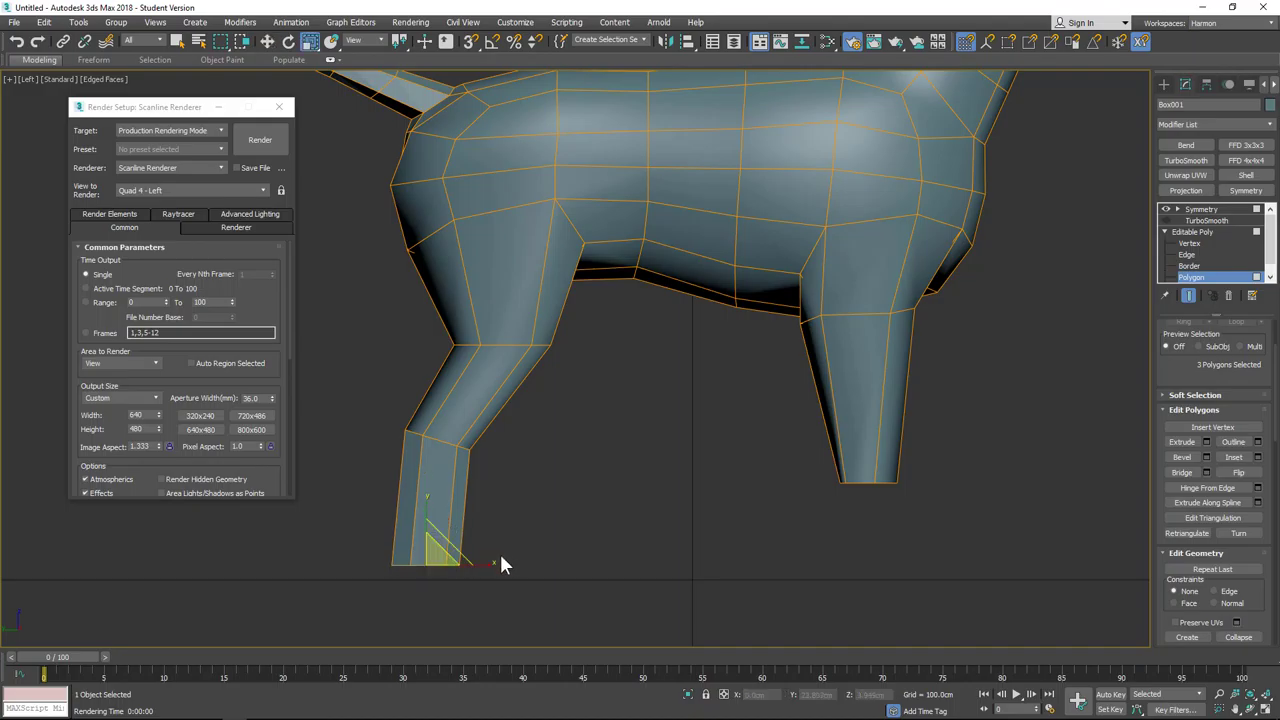
Step: Rotate the hind leg's end face about 14° the other way so it slopes down toward the front, and deselect it
{"action": "key", "text": "e"}
{"action": "left_click_drag", "start_coordinate": [465, 535], "coordinate": [471, 554]}
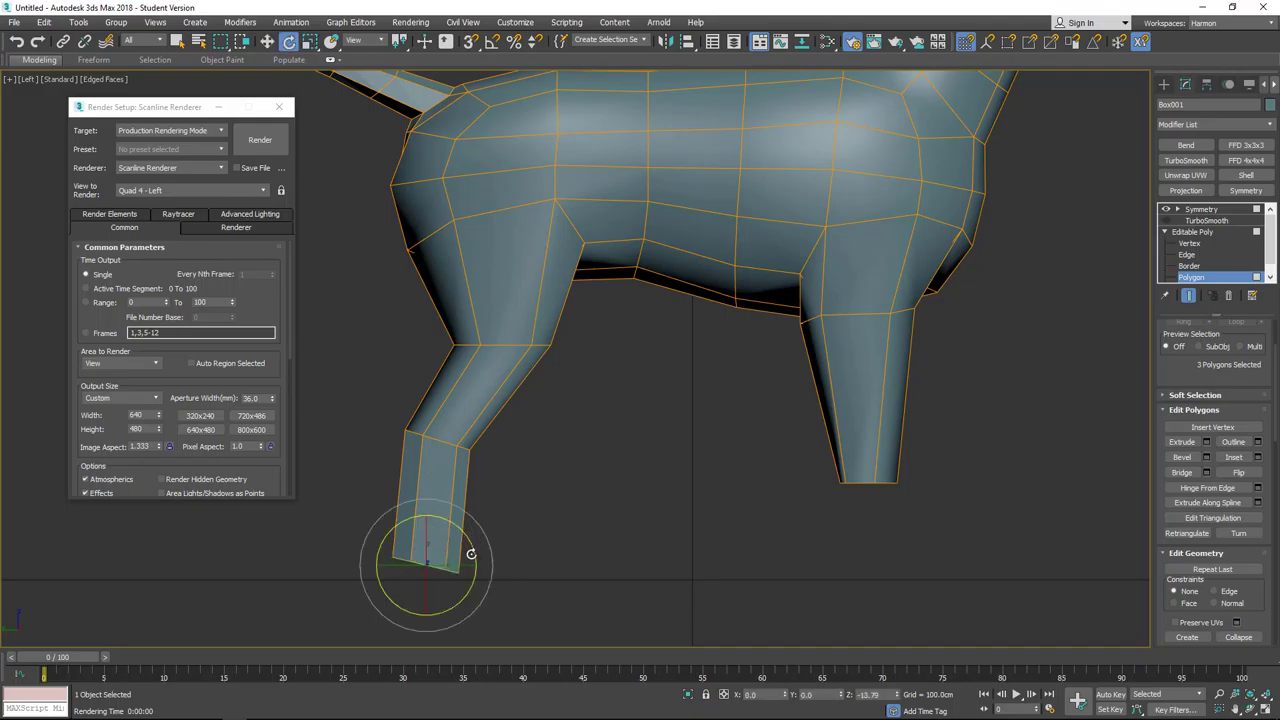
{"action": "left_click", "coordinate": [542, 558]}
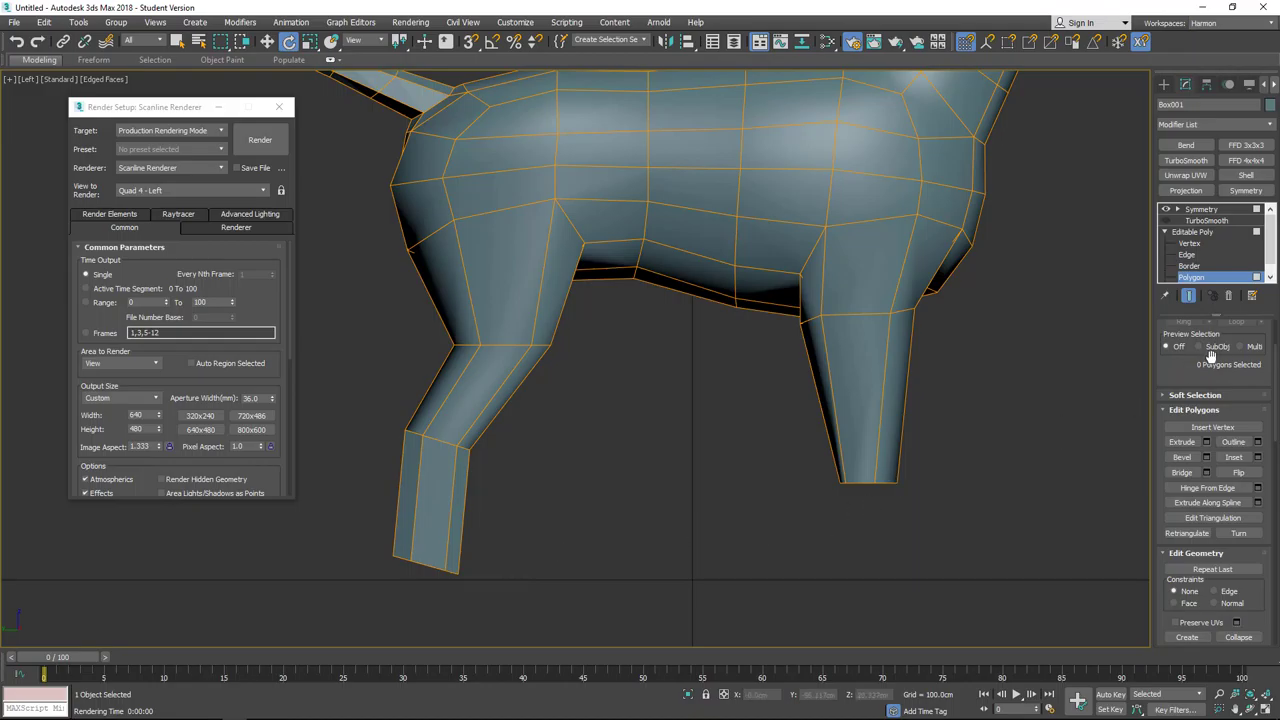
Step: Select the six lengthwise edges of the lower hind leg and connect them with one segment
{"action": "left_click", "coordinate": [1188, 255]}
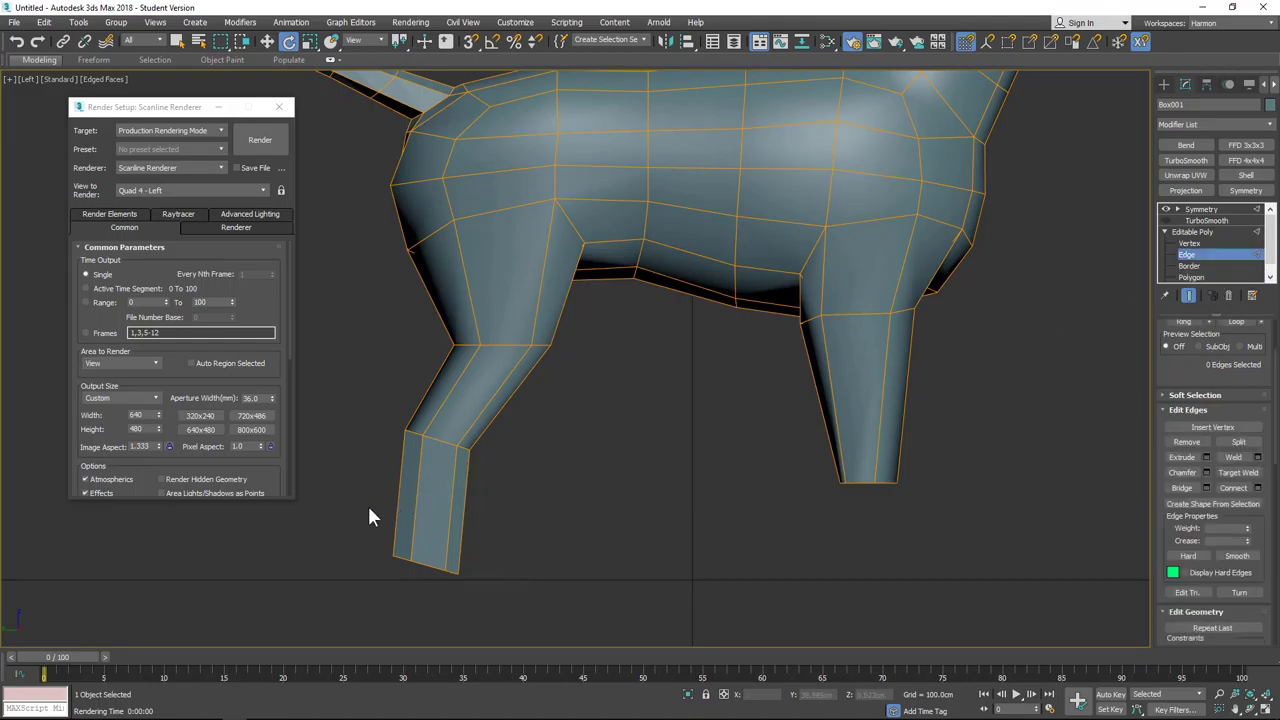
{"action": "left_click_drag", "start_coordinate": [501, 513], "coordinate": [503, 514]}
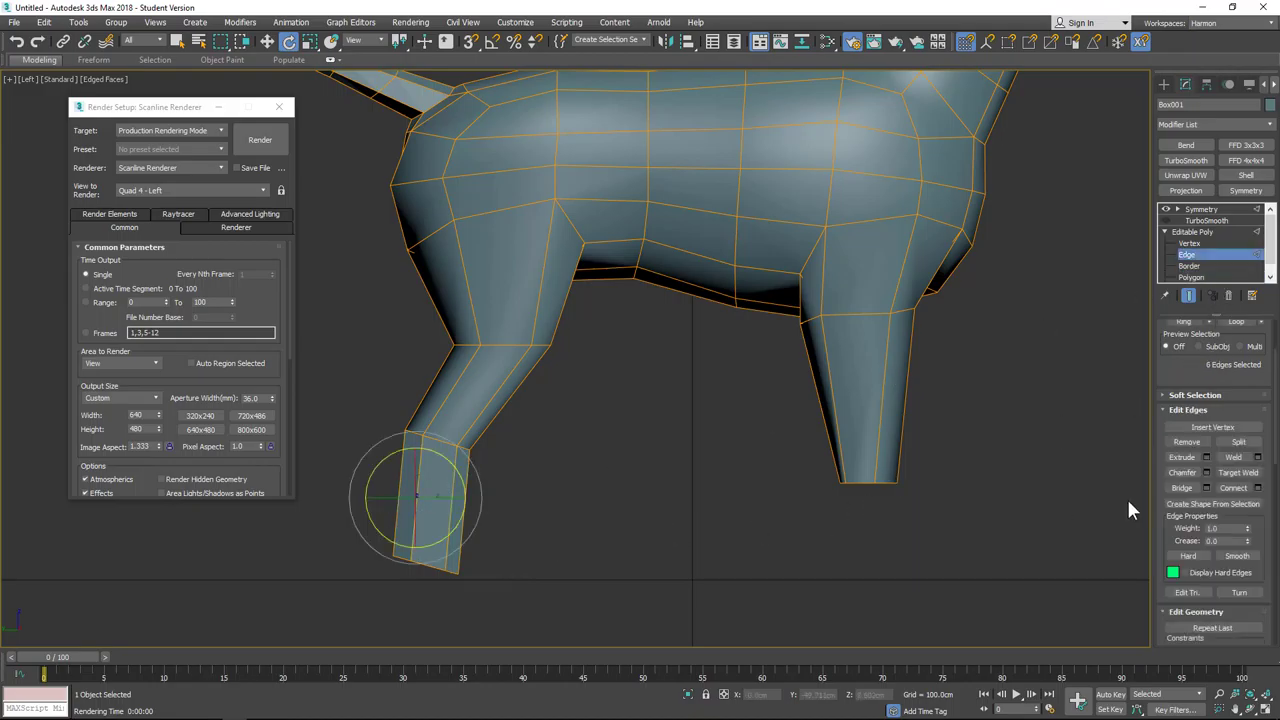
{"action": "left_click", "coordinate": [1257, 487]}
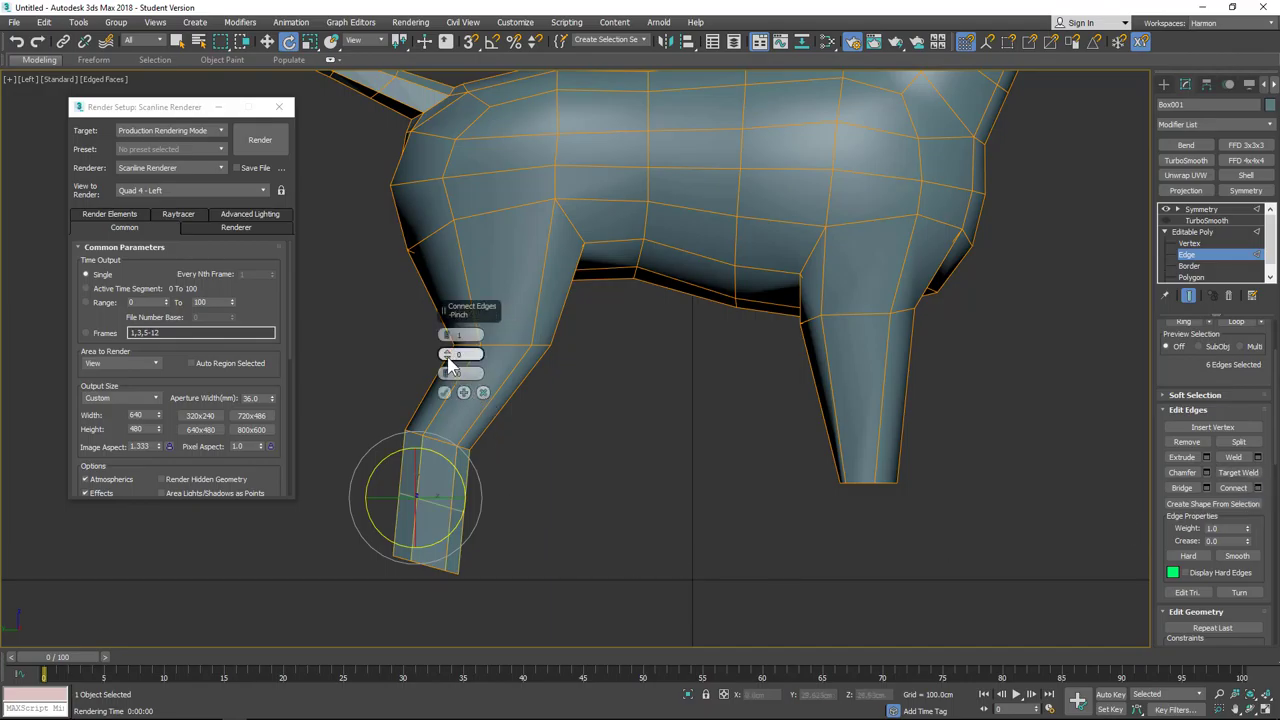
{"action": "left_click", "coordinate": [444, 392]}
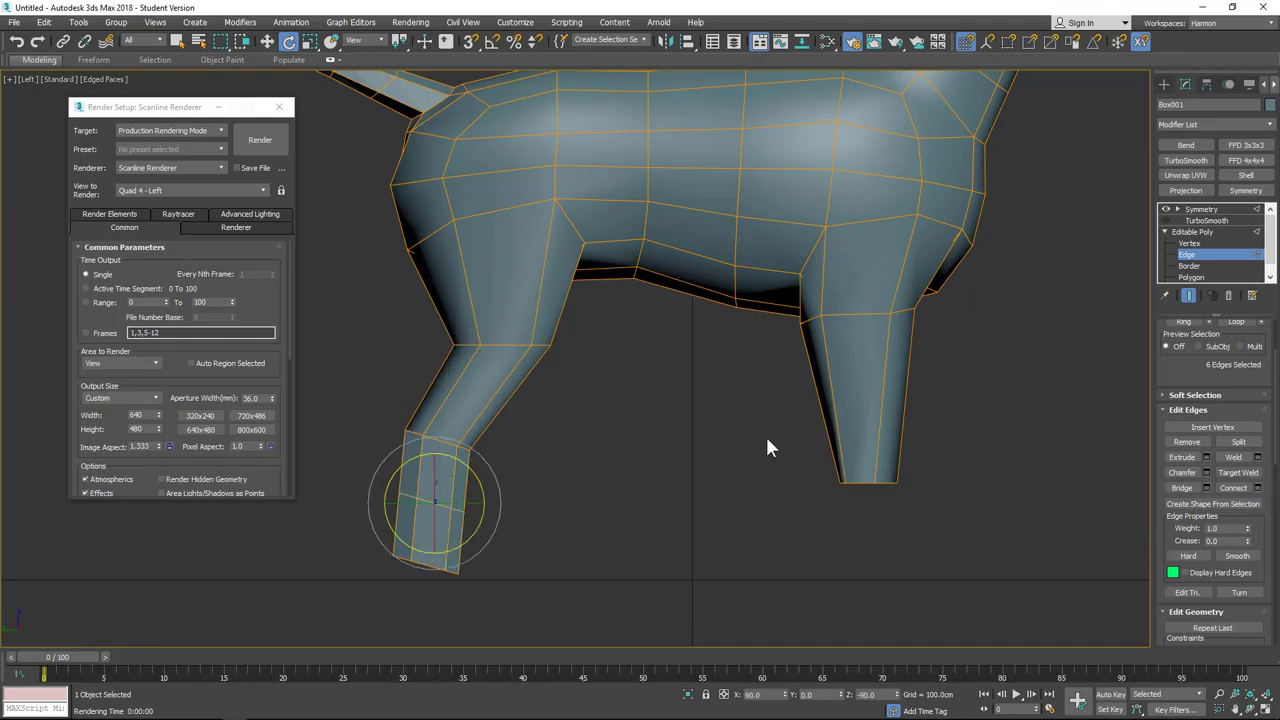
Step: Select the six vertices of the new lower-leg loop, constrain movement to Edge, and slide them down about 2.6 cm
{"action": "left_click", "coordinate": [1189, 243]}
{"action": "left_click_drag", "start_coordinate": [466, 519], "coordinate": [467, 521]}
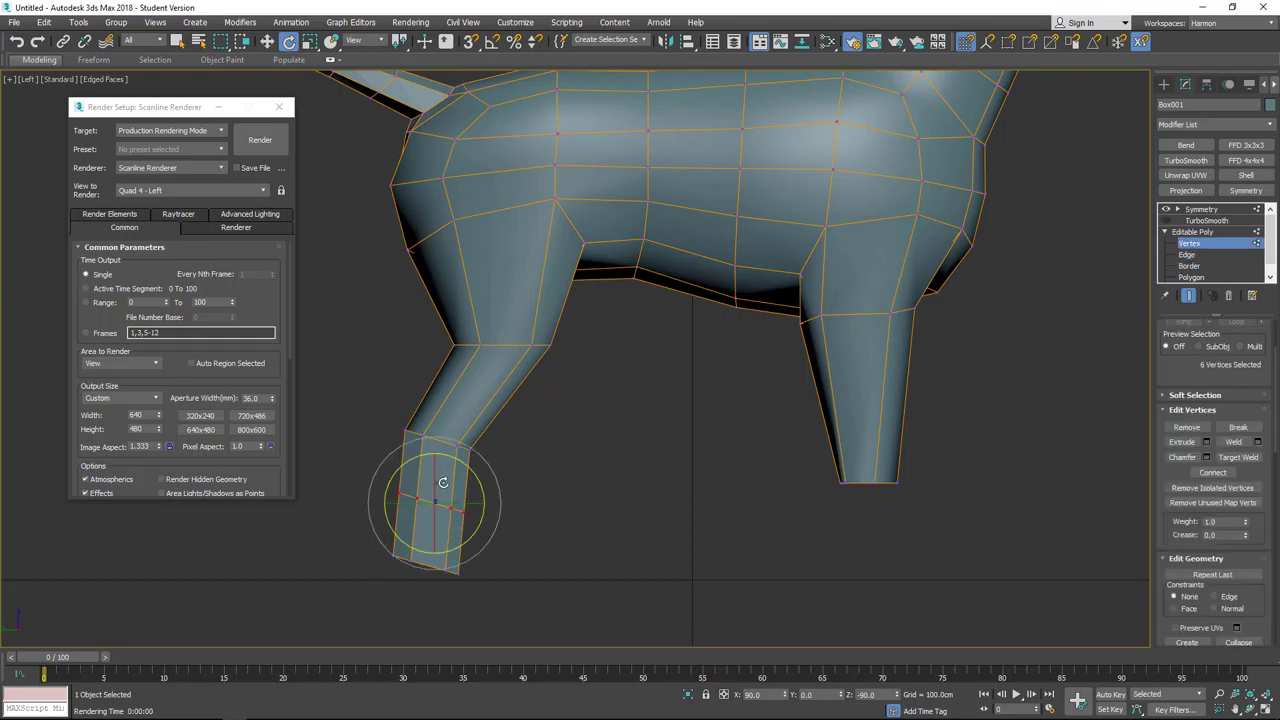
{"action": "left_click", "coordinate": [1213, 596]}
{"action": "key", "text": "w"}
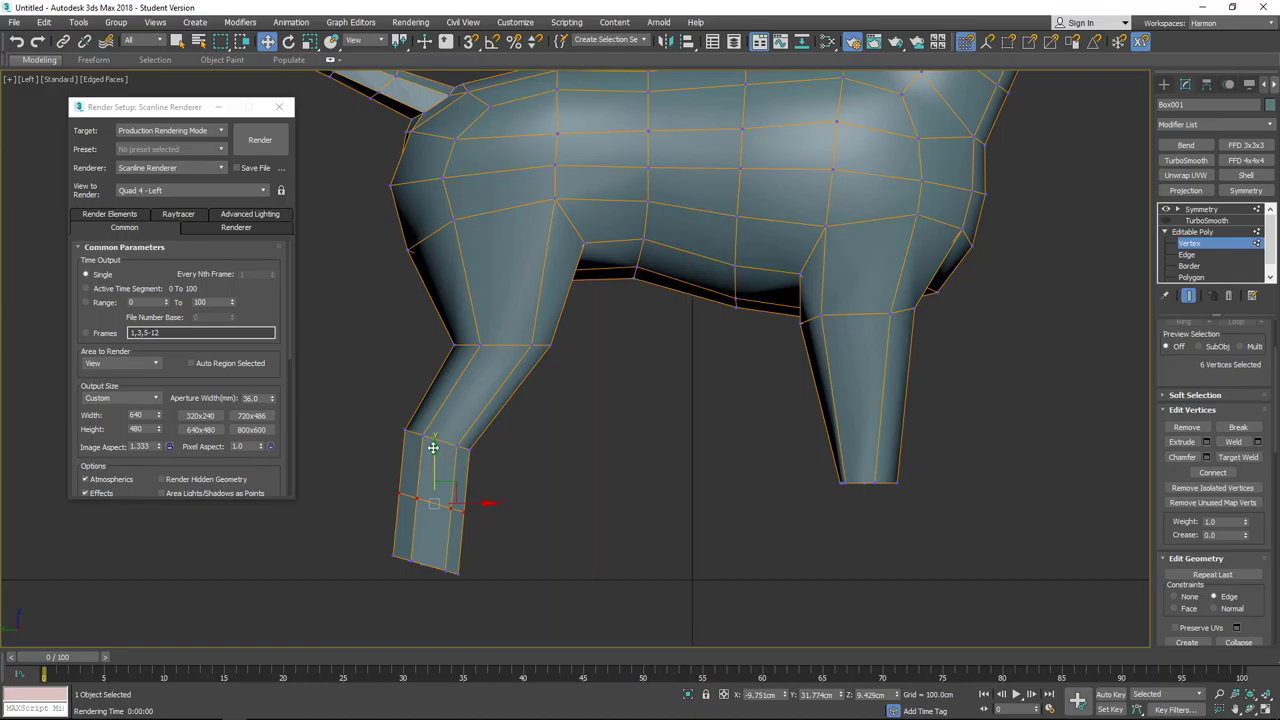
{"action": "left_click_drag", "start_coordinate": [433, 447], "coordinate": [434, 469]}
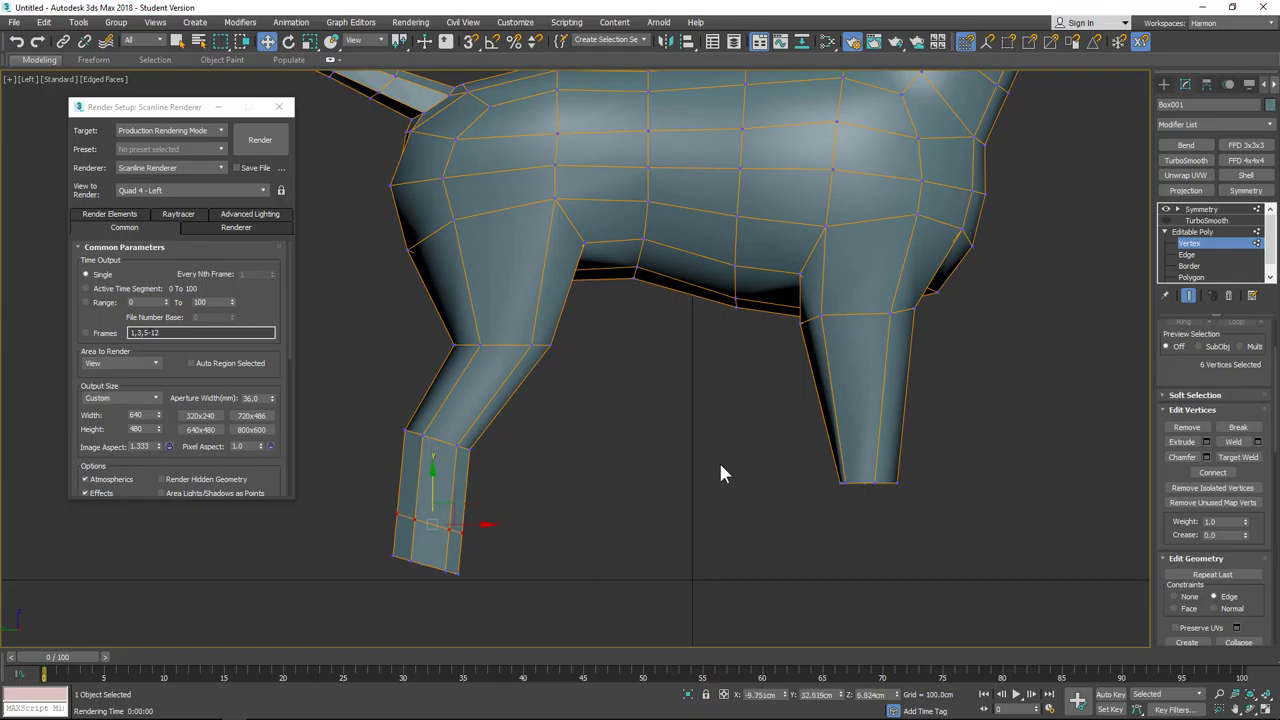
Step: Select the two front polygons at the bottom of the lower hind leg and extrude them 4.087 cm to form the foot
{"action": "left_click", "coordinate": [1192, 277]}
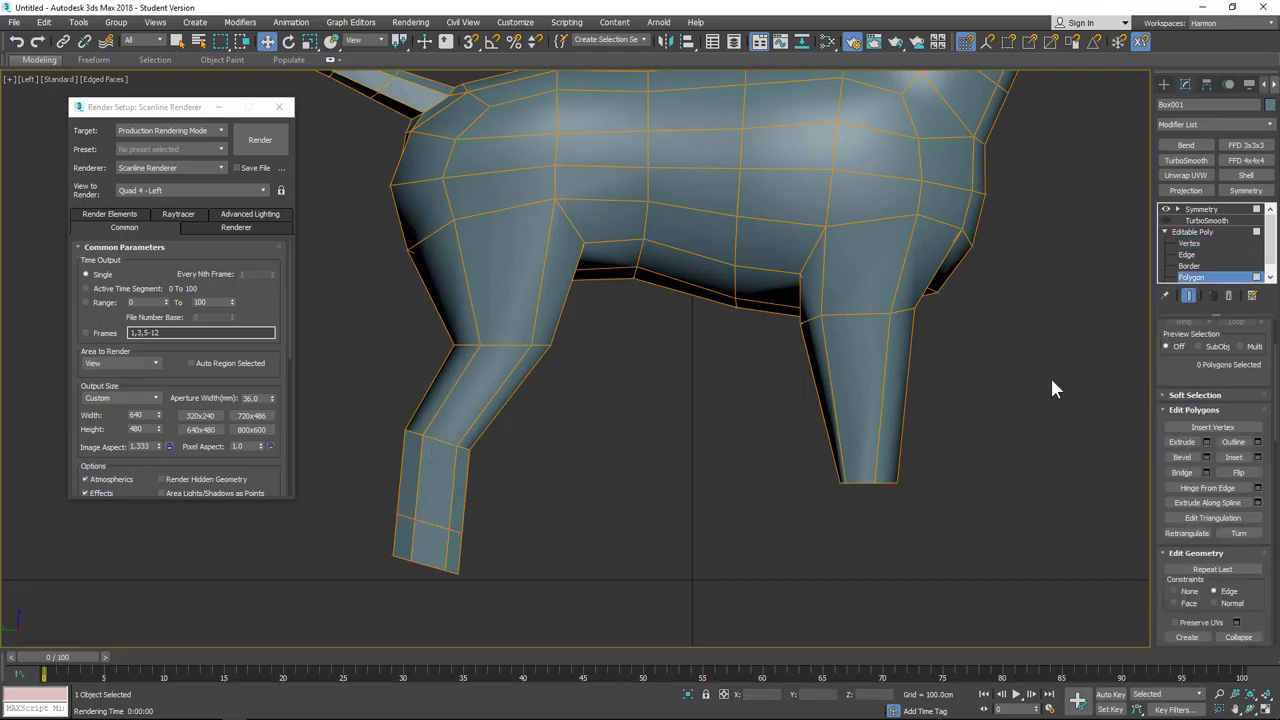
{"action": "middle_click_drag", "start_coordinate": [654, 549], "coordinate": [443, 543], "text": "alt"}
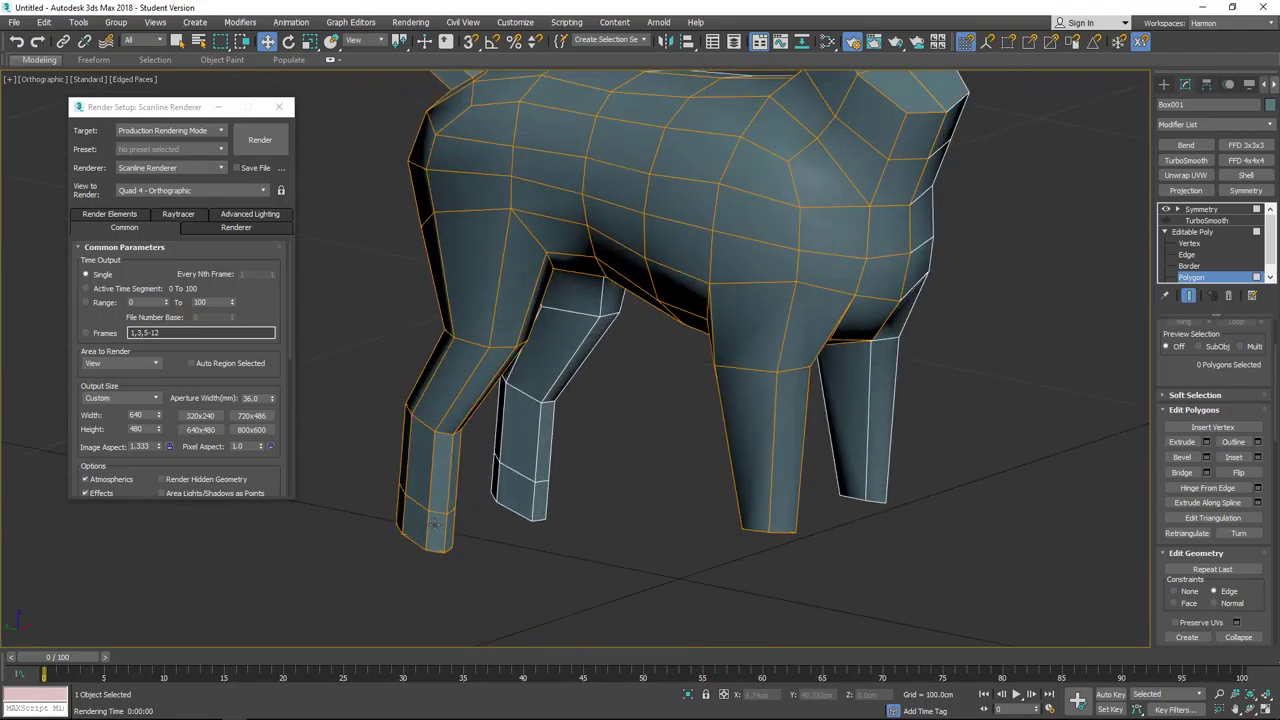
{"action": "left_click", "coordinate": [435, 525]}
{"action": "scroll", "coordinate": [694, 480], "scroll_direction": "up", "scroll_amount": 5}
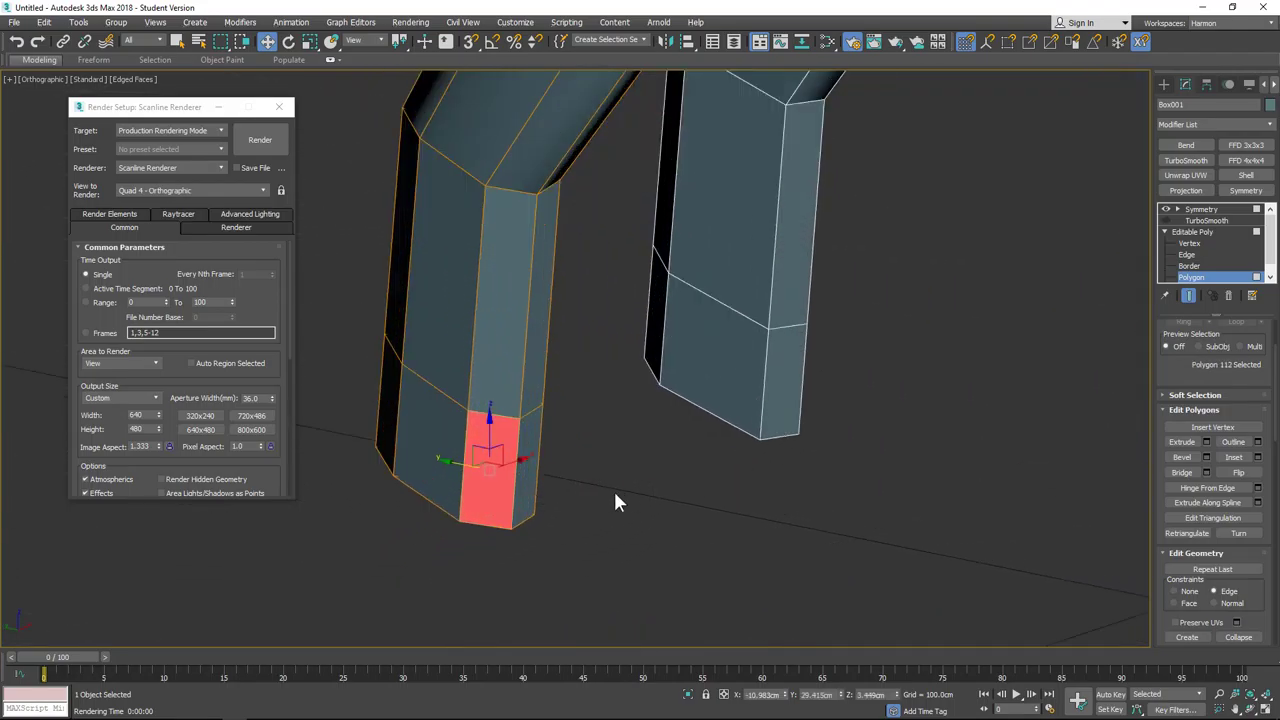
{"action": "middle_click_drag", "start_coordinate": [615, 493], "coordinate": [560, 495], "text": "alt"}
{"action": "left_click", "coordinate": [544, 433], "text": "ctrl"}
{"action": "scroll", "coordinate": [563, 438], "scroll_direction": "down", "scroll_amount": 4}
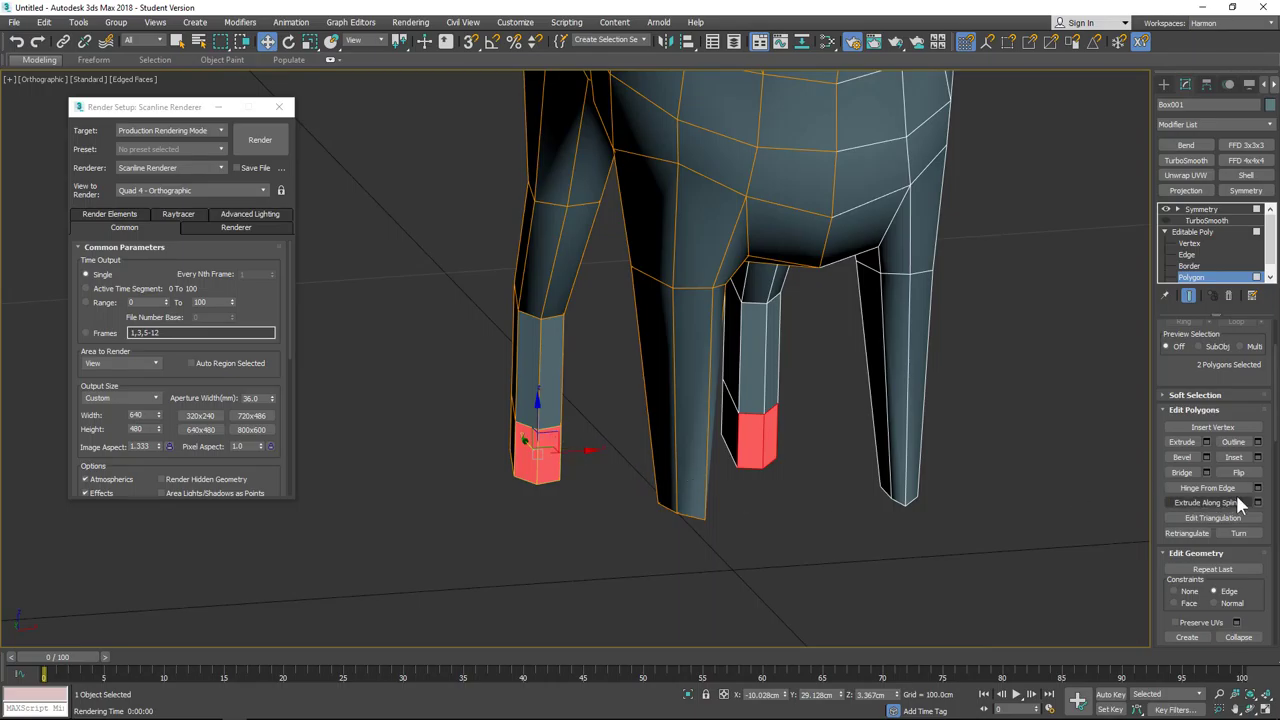
{"action": "left_click", "coordinate": [1206, 442]}
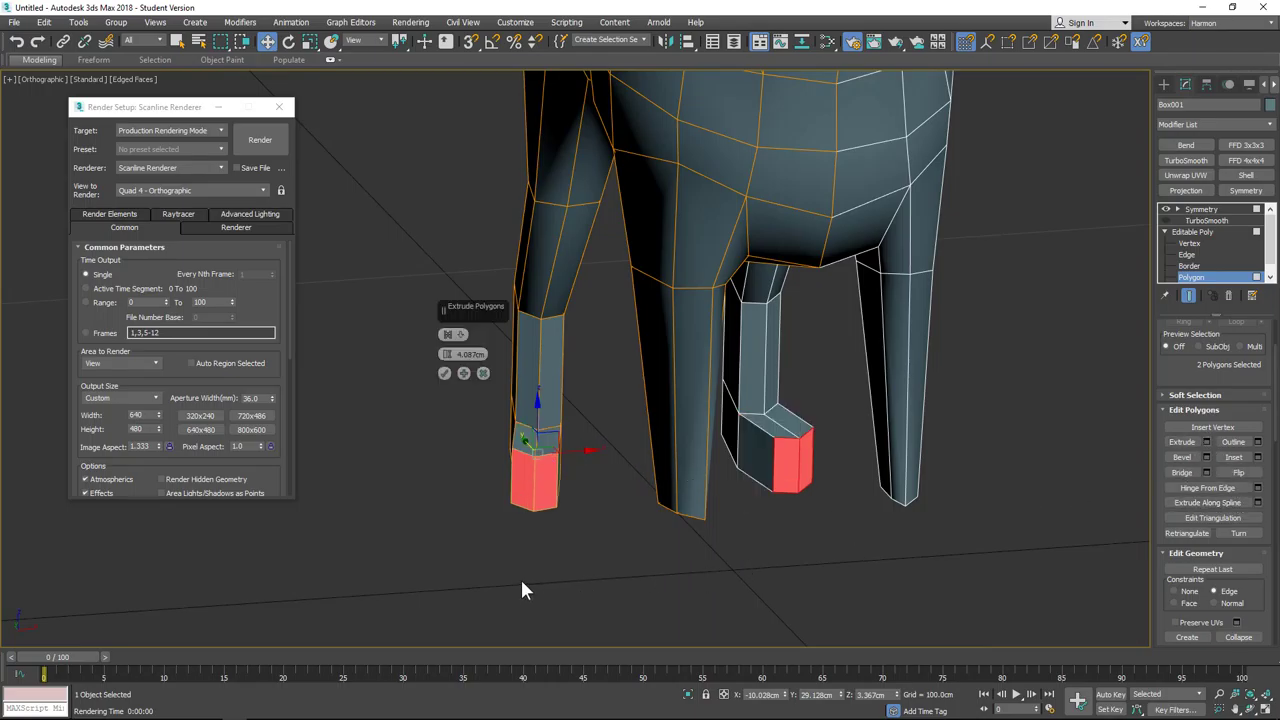
{"action": "left_click", "coordinate": [444, 374]}
Step: Select the two outer side vertices of the hind foot, set the movement constraint to None, and move them outward about 0.8 cm
{"action": "middle_click_drag", "start_coordinate": [437, 434], "coordinate": [475, 484], "text": "alt"}
{"action": "left_click", "coordinate": [1189, 244]}
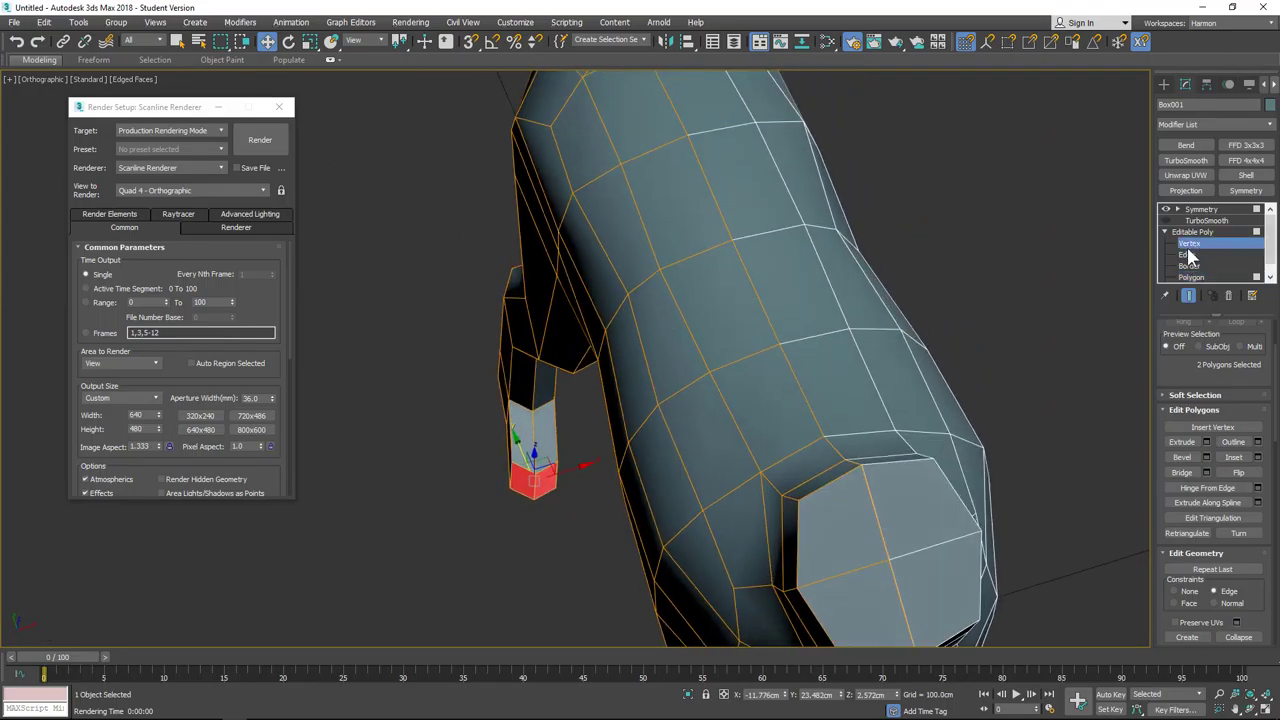
{"action": "left_click", "coordinate": [488, 438]}
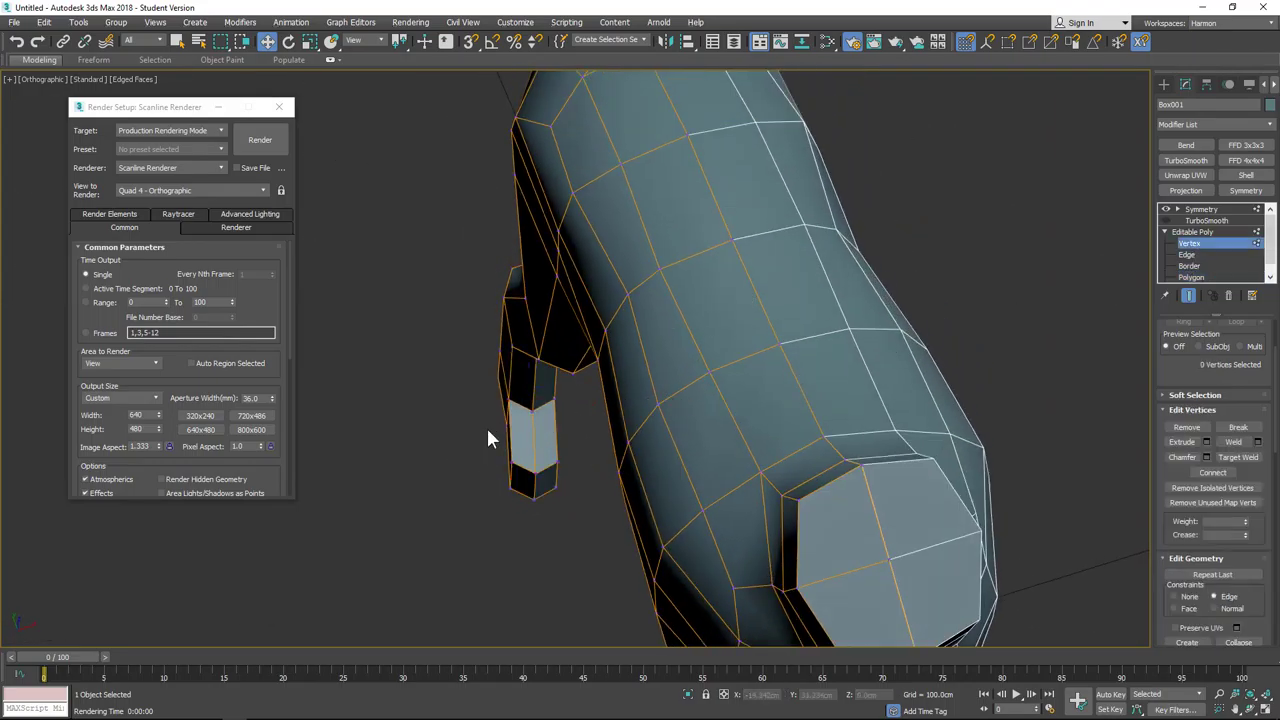
{"action": "left_click", "coordinate": [506, 424]}
{"action": "left_click", "coordinate": [509, 403], "text": "ctrl"}
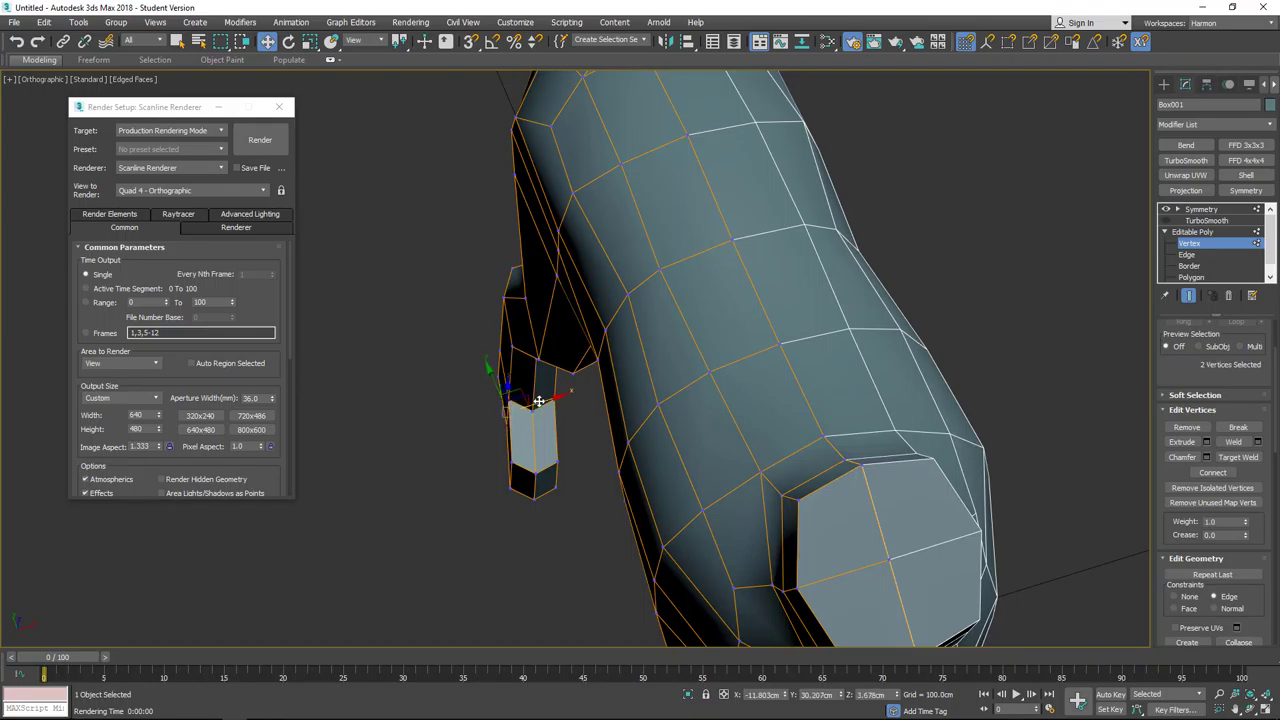
{"action": "left_click_drag", "start_coordinate": [540, 402], "coordinate": [525, 407]}
{"action": "right_click", "coordinate": [524, 406]}
{"action": "key", "text": "ctrl+z"}
{"action": "left_click", "coordinate": [1175, 597]}
{"action": "left_click_drag", "start_coordinate": [560, 398], "coordinate": [550, 399]}
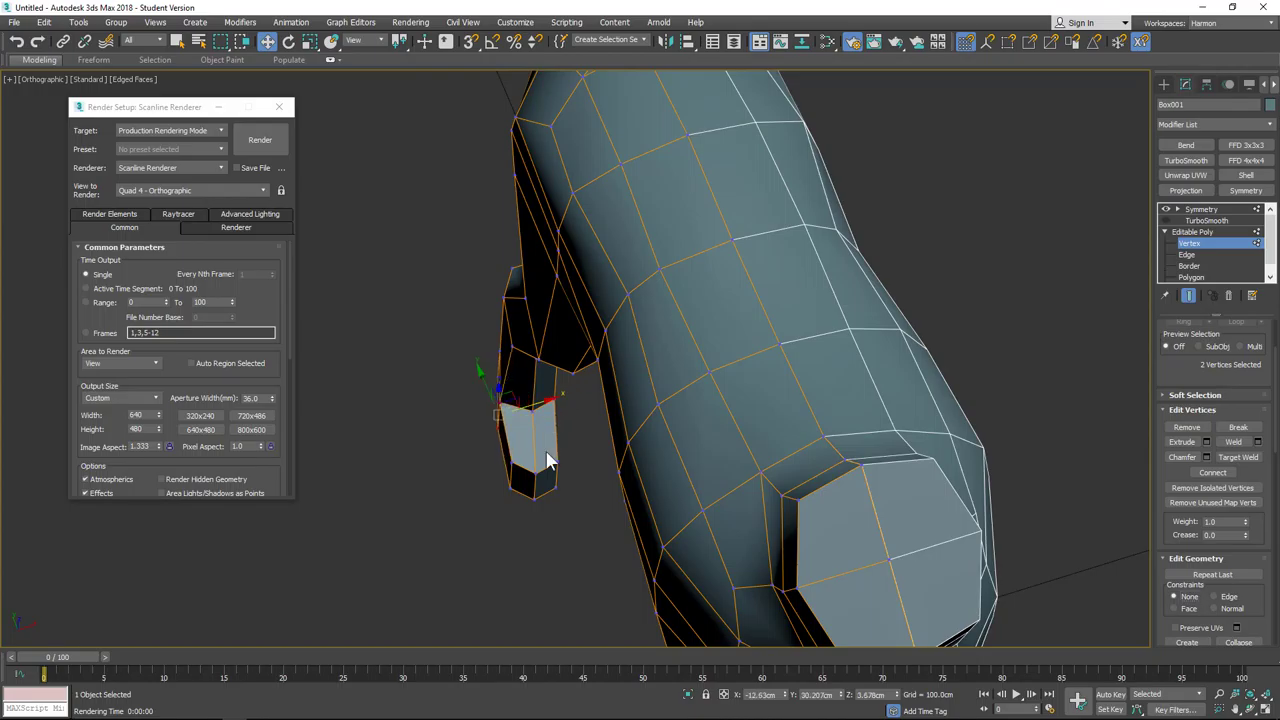
Step: Move the two outer front corner vertices of the foot outward and back, and adjust the matching inner front pair
{"action": "left_click", "coordinate": [511, 462]}
{"action": "left_click", "coordinate": [510, 488], "text": "ctrl"}
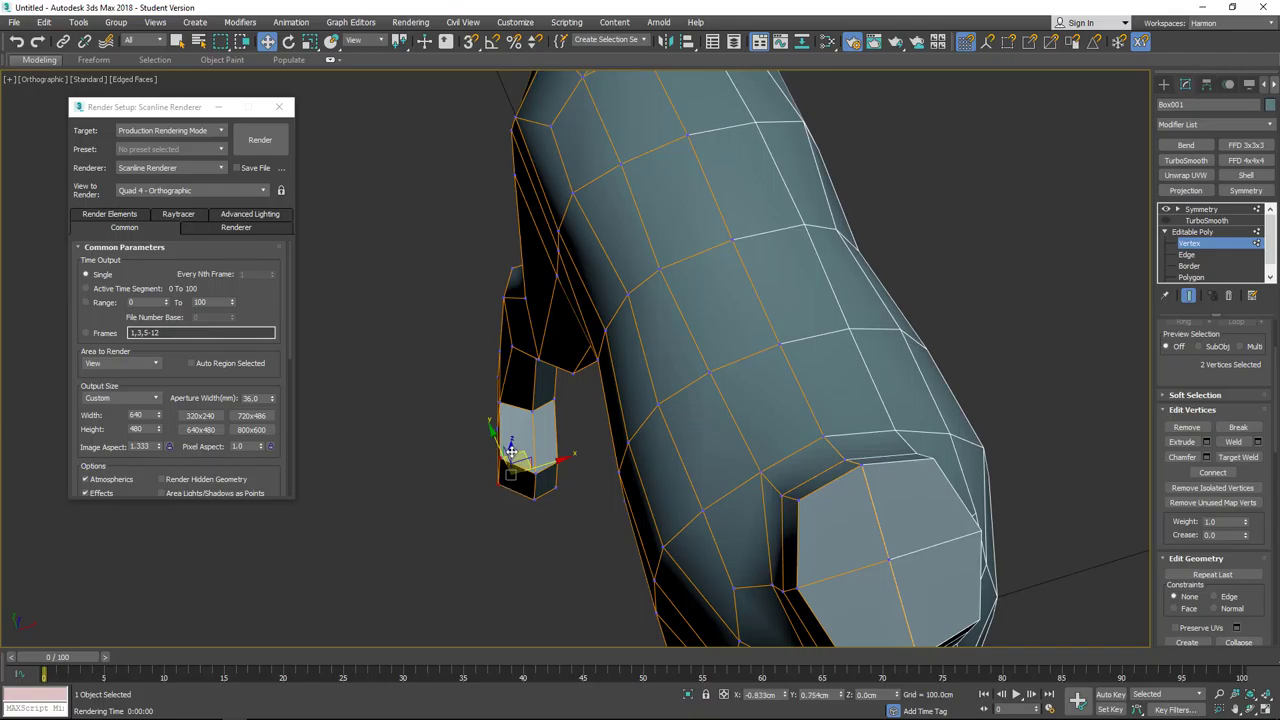
{"action": "left_click_drag", "start_coordinate": [511, 452], "coordinate": [511, 423]}
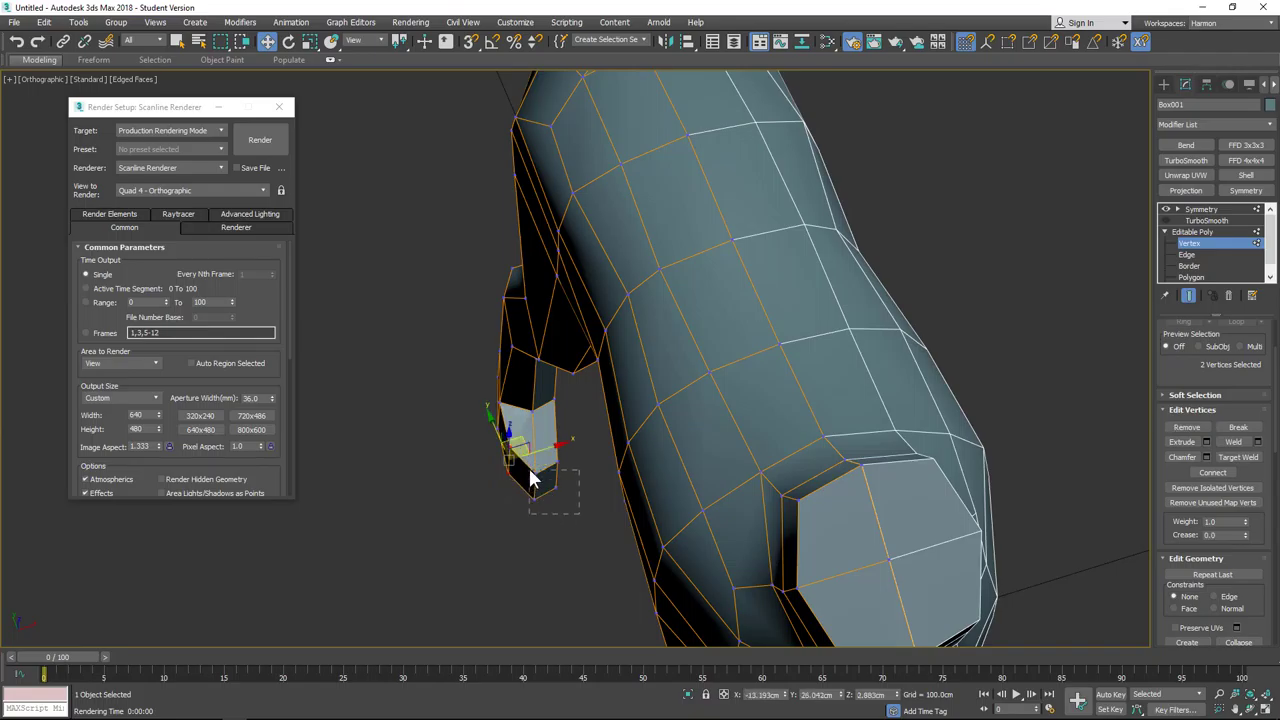
{"action": "left_click_drag", "start_coordinate": [530, 465], "coordinate": [585, 430], "text": "ctrl"}
{"action": "left_click_drag", "start_coordinate": [556, 485], "coordinate": [556, 484]}
Step: Select the two inner side vertices of the hind foot and move them inward to widen the foot
{"action": "middle_click_drag", "start_coordinate": [585, 455], "coordinate": [509, 409], "text": "alt"}
{"action": "left_click", "coordinate": [584, 404]}
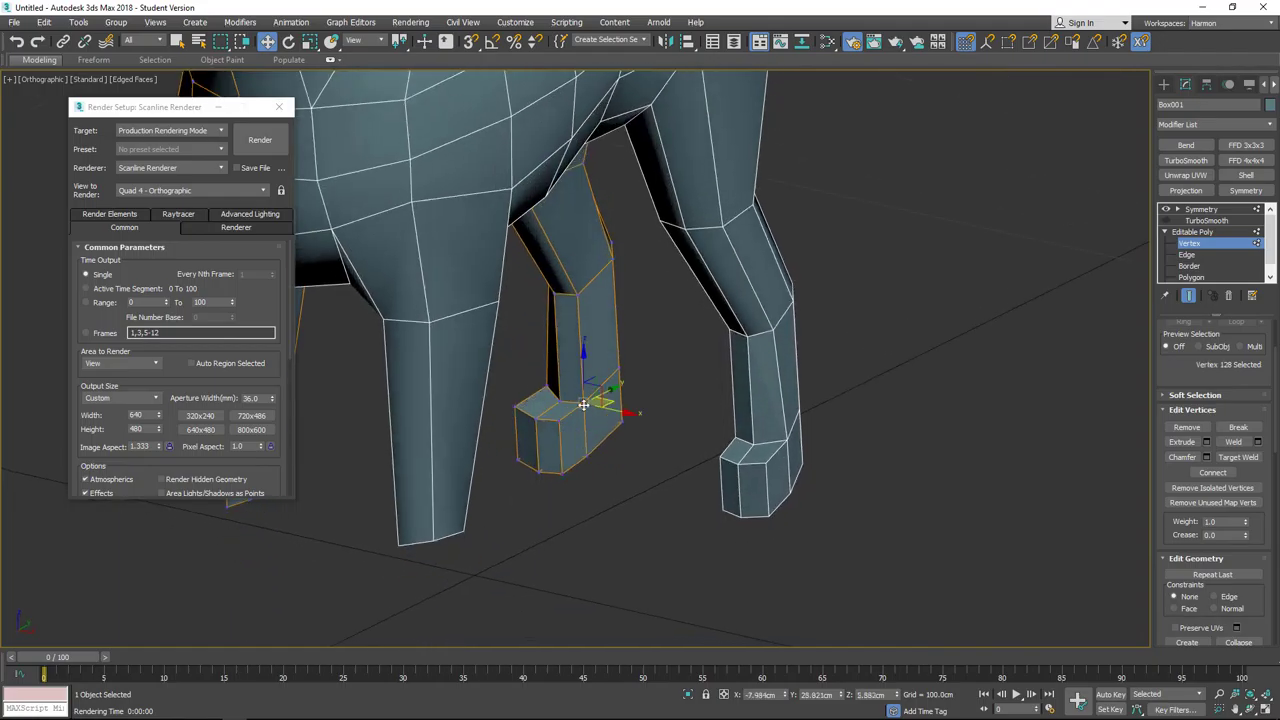
{"action": "left_click", "coordinate": [587, 455], "text": "ctrl"}
{"action": "mouse_move", "coordinate": [611, 438]}
{"action": "left_mouse_down"}
{"action": "mouse_move", "coordinate": [626, 437]}
{"action": "mouse_move", "coordinate": [620, 458]}
{"action": "left_mouse_up"}
{"action": "middle_click_drag", "start_coordinate": [620, 458], "coordinate": [631, 528], "text": "alt"}
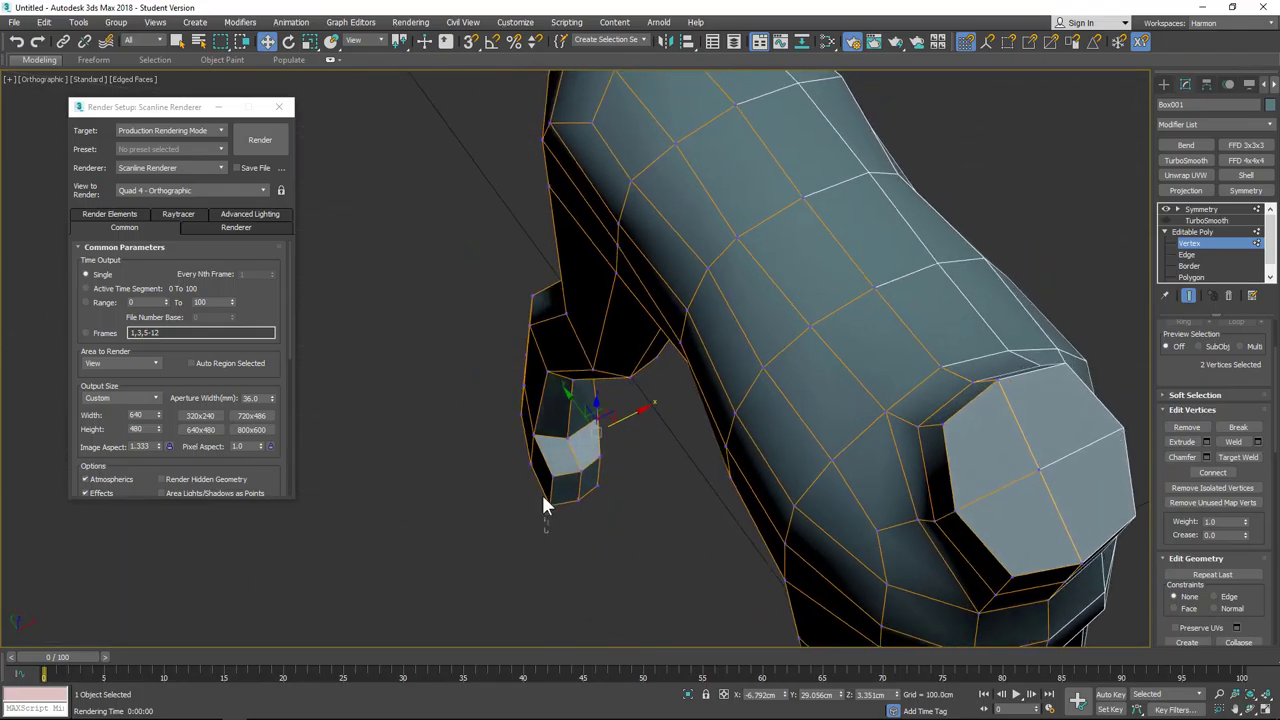
Step: Move the two outer side vertices of the hind foot about 0.4 cm farther outward
{"action": "left_click_drag", "start_coordinate": [564, 462], "coordinate": [532, 437]}
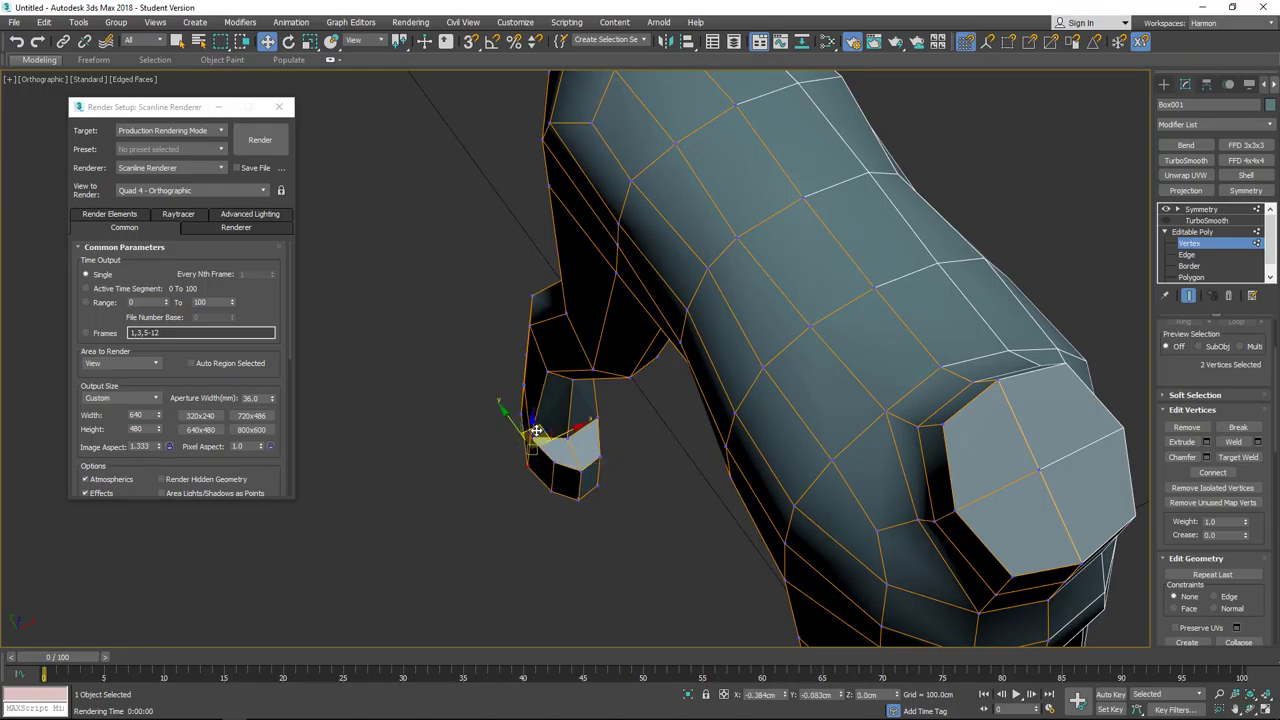
{"action": "left_click", "coordinate": [555, 487]}
{"action": "key", "text": "ctrl+z"}
{"action": "key", "text": "ctrl+z"}
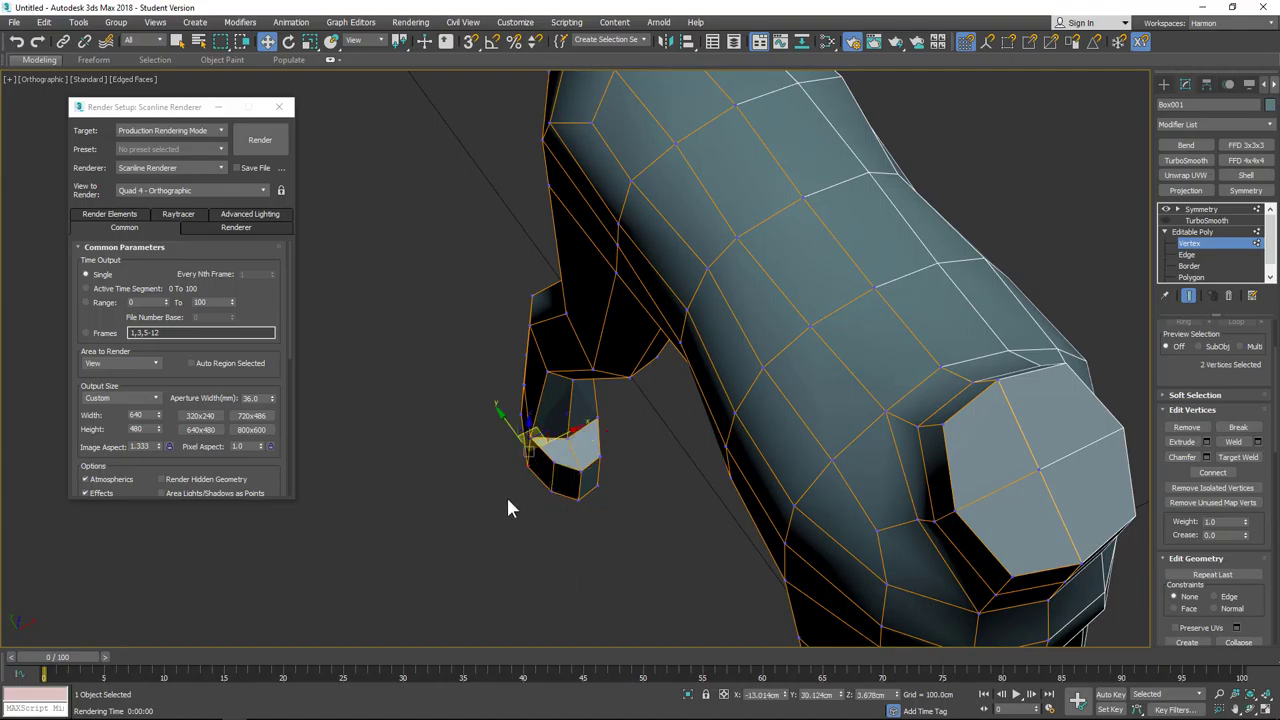
Step: Move the three rear vertices behind the heel forward, and shift the sole's middle vertex outward to straighten its centre line
{"action": "middle_click_drag", "start_coordinate": [506, 495], "coordinate": [568, 454], "text": "alt"}
{"action": "scroll", "coordinate": [590, 541], "scroll_direction": "up", "scroll_amount": 3}
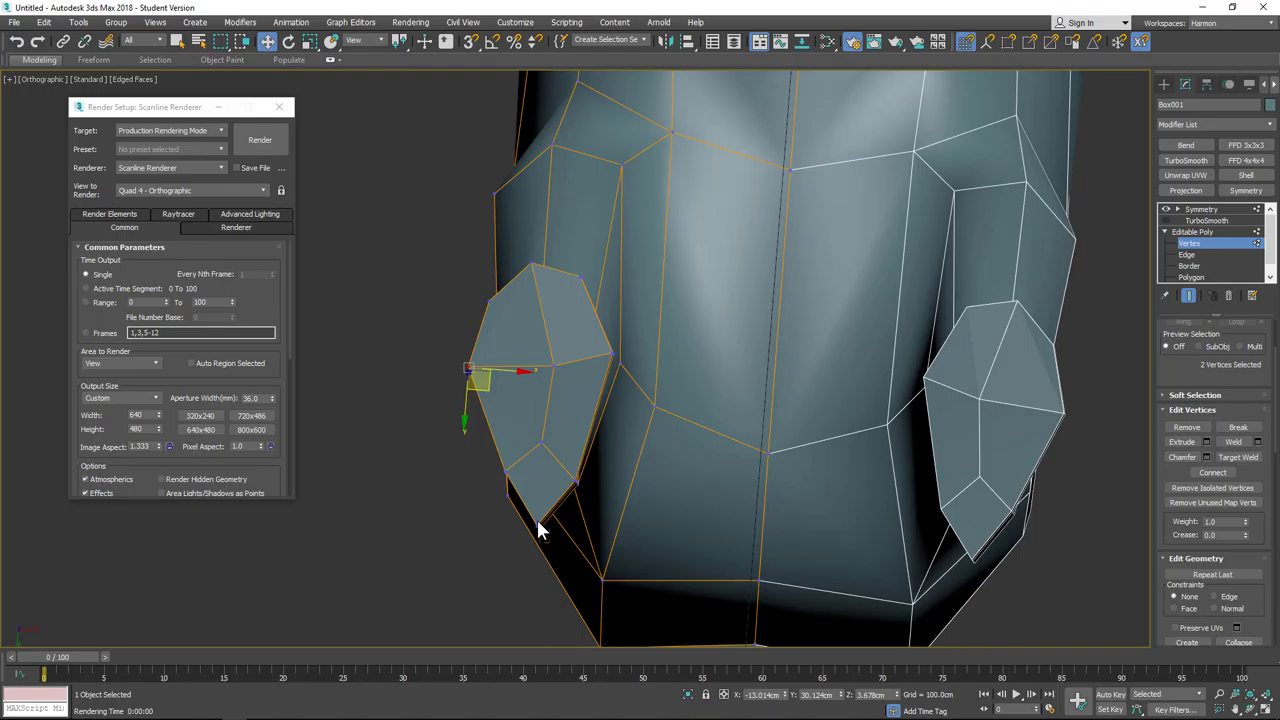
{"action": "left_click", "coordinate": [537, 525]}
{"action": "left_click", "coordinate": [534, 588]}
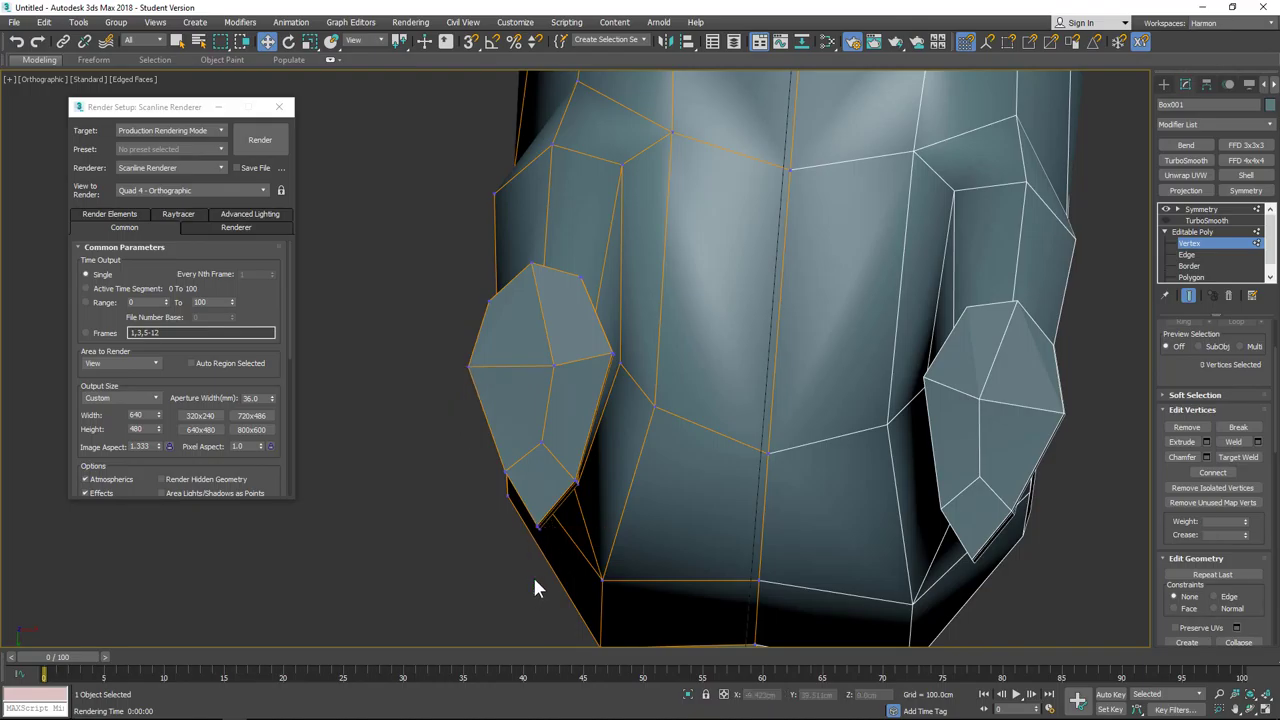
{"action": "mouse_move", "coordinate": [527, 518]}
{"action": "left_mouse_down"}
{"action": "mouse_move", "coordinate": [538, 562]}
{"action": "mouse_move", "coordinate": [538, 537]}
{"action": "left_mouse_up"}
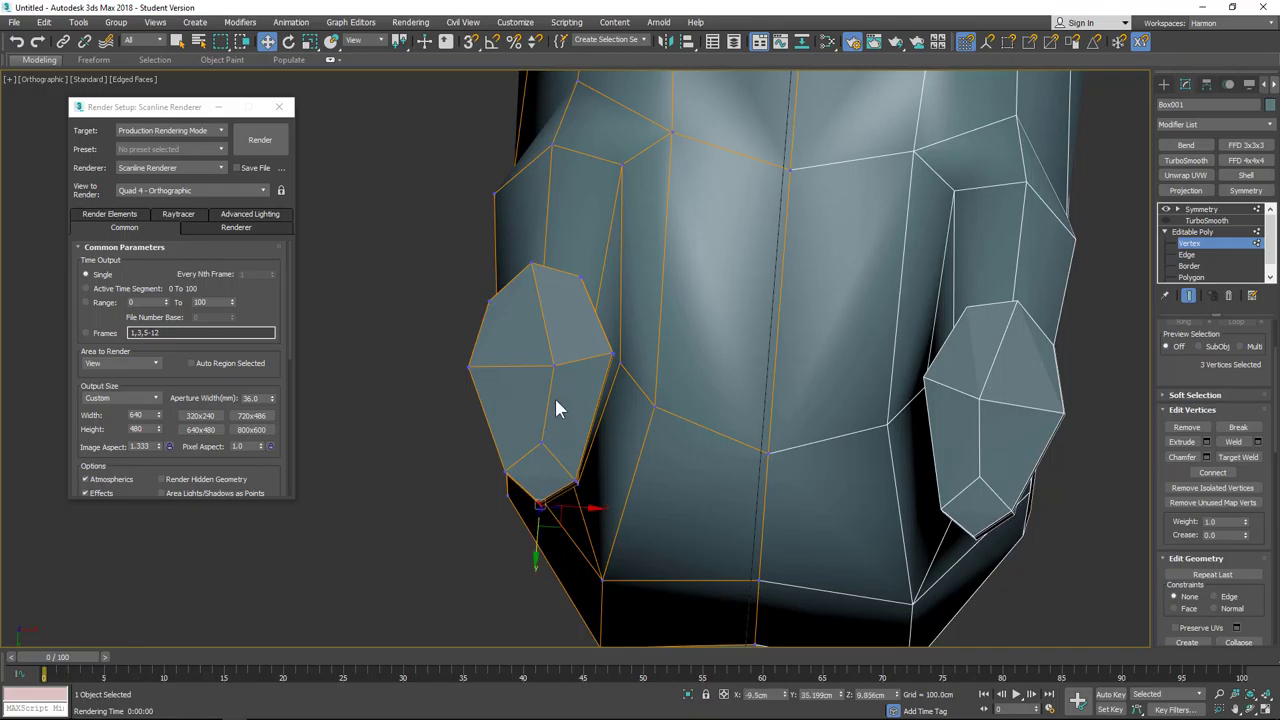
{"action": "left_click", "coordinate": [555, 367]}
{"action": "left_click_drag", "start_coordinate": [578, 384], "coordinate": [560, 386]}
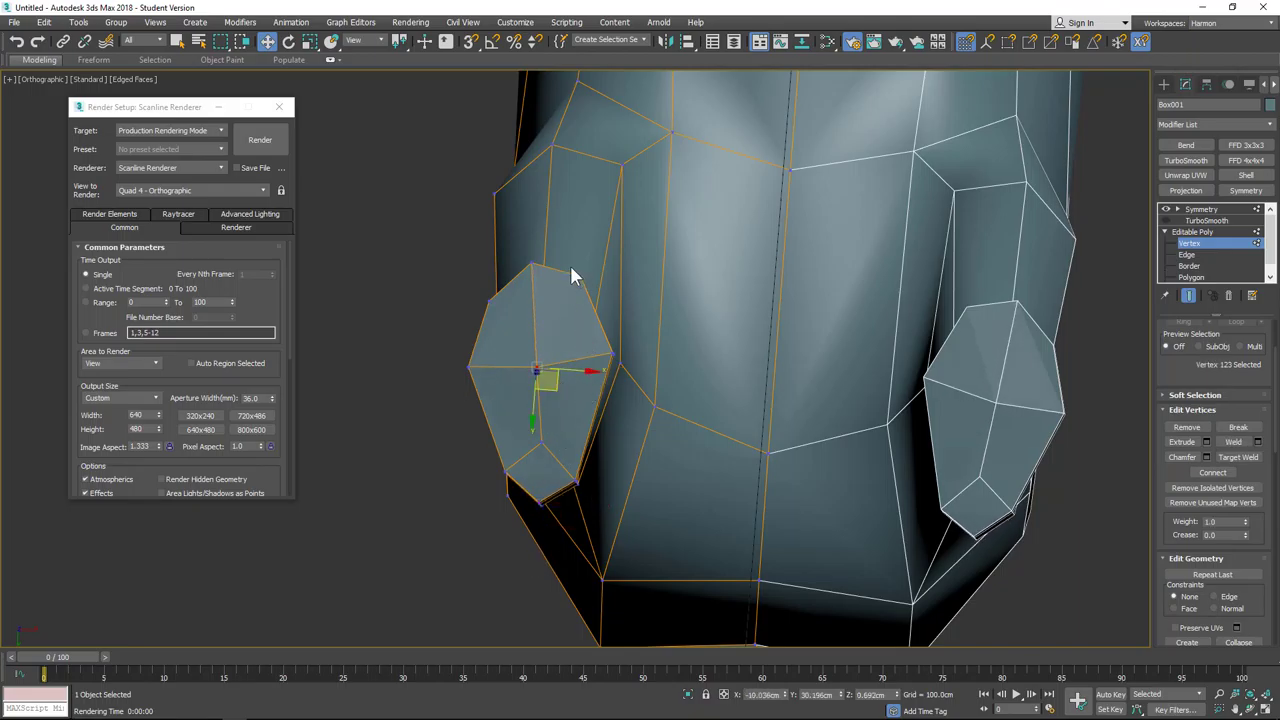
Step: Select the six vertices at the front of the toes and move them back along Y to shorten the foot
{"action": "middle_click_drag", "start_coordinate": [523, 268], "coordinate": [520, 293], "text": "alt"}
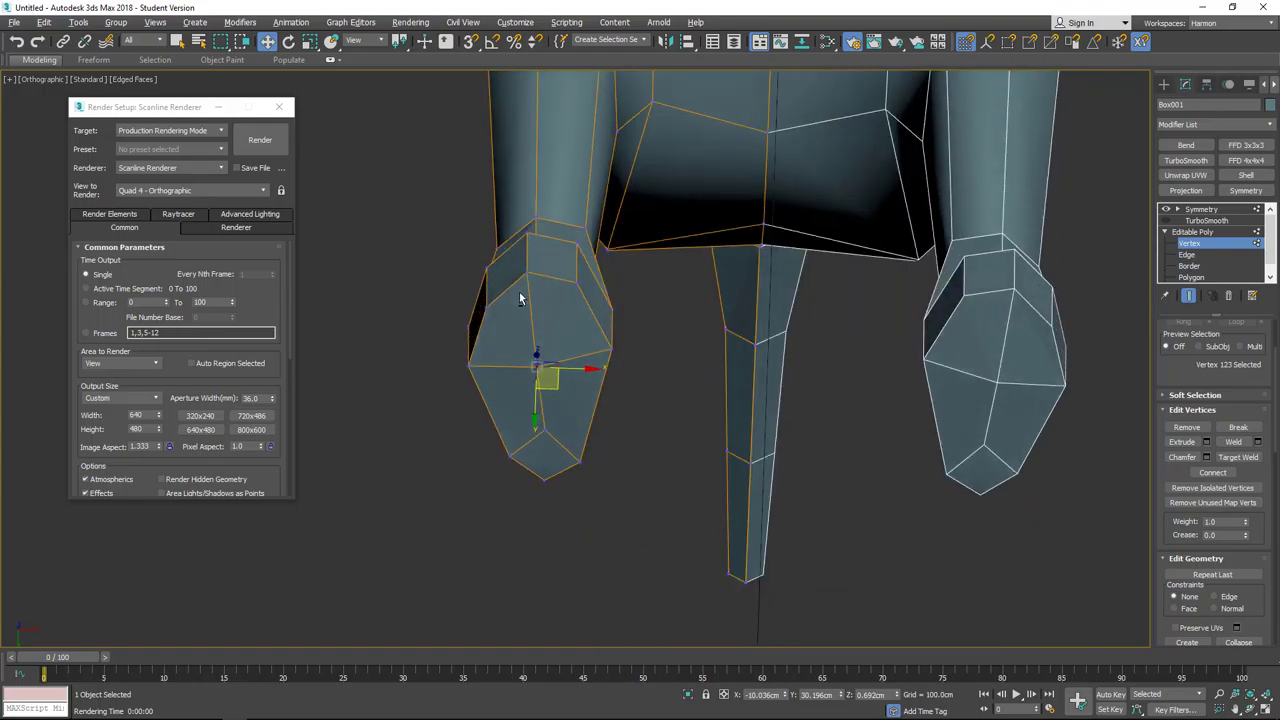
{"action": "left_click", "coordinate": [579, 243]}
{"action": "left_click", "coordinate": [577, 283], "text": "ctrl"}
{"action": "mouse_move", "coordinate": [542, 298]}
{"action": "middle_mouse_down", "text": "alt"}
{"action": "mouse_move", "coordinate": [546, 288]}
{"action": "mouse_move", "coordinate": [529, 294]}
{"action": "mouse_move", "coordinate": [557, 289]}
{"action": "mouse_move", "coordinate": [550, 306]}
{"action": "middle_mouse_up", "text": "alt"}
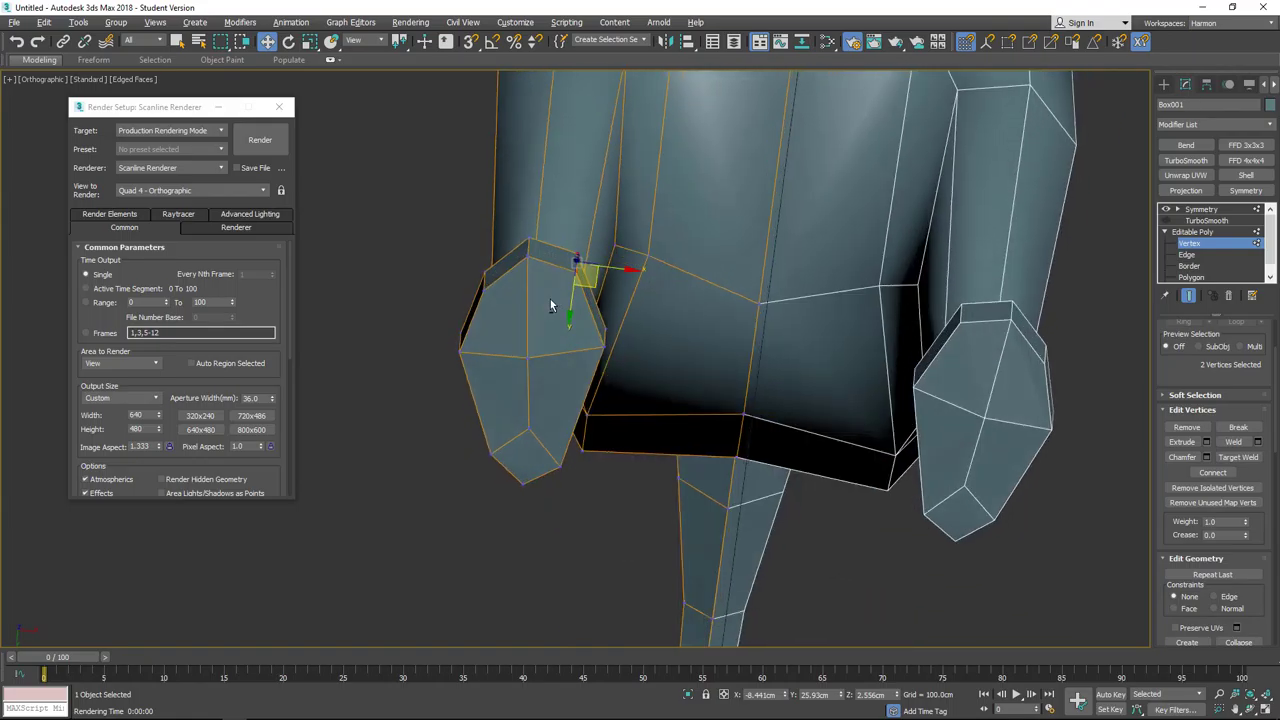
{"action": "left_click", "coordinate": [524, 240], "text": "ctrl"}
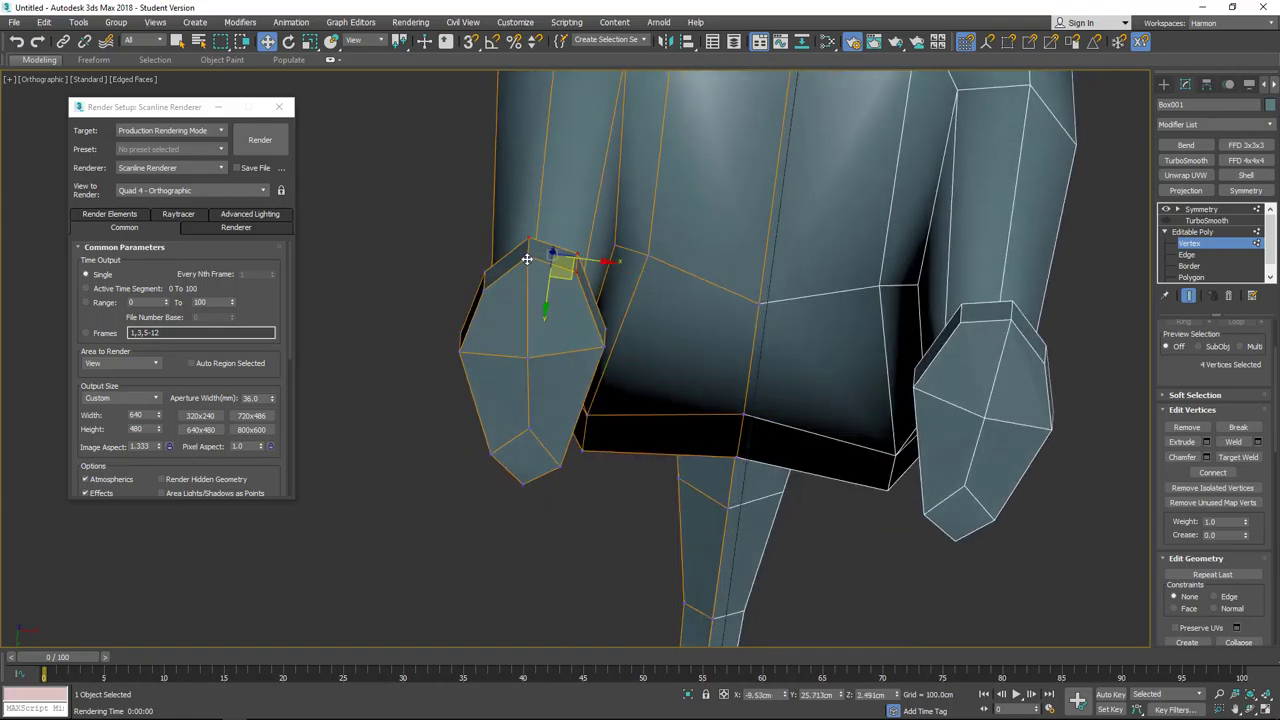
{"action": "left_click", "coordinate": [486, 270], "text": "ctrl"}
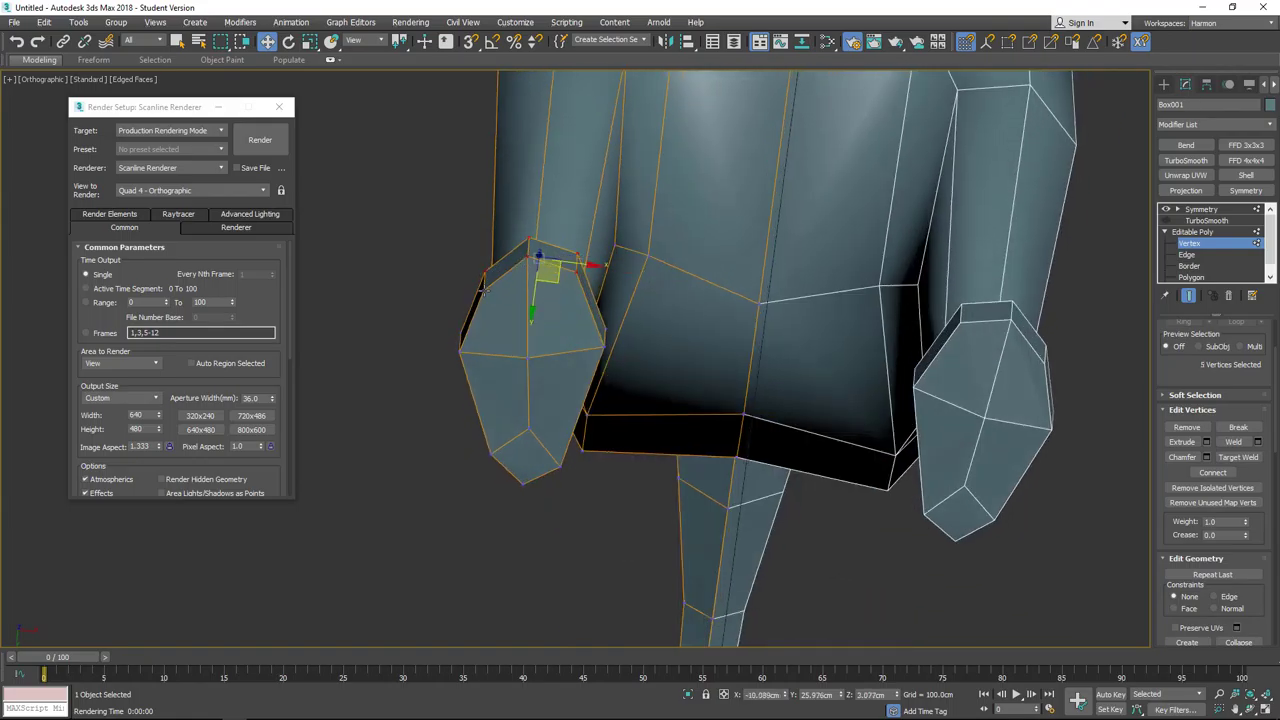
{"action": "left_click", "coordinate": [524, 322], "text": "ctrl"}
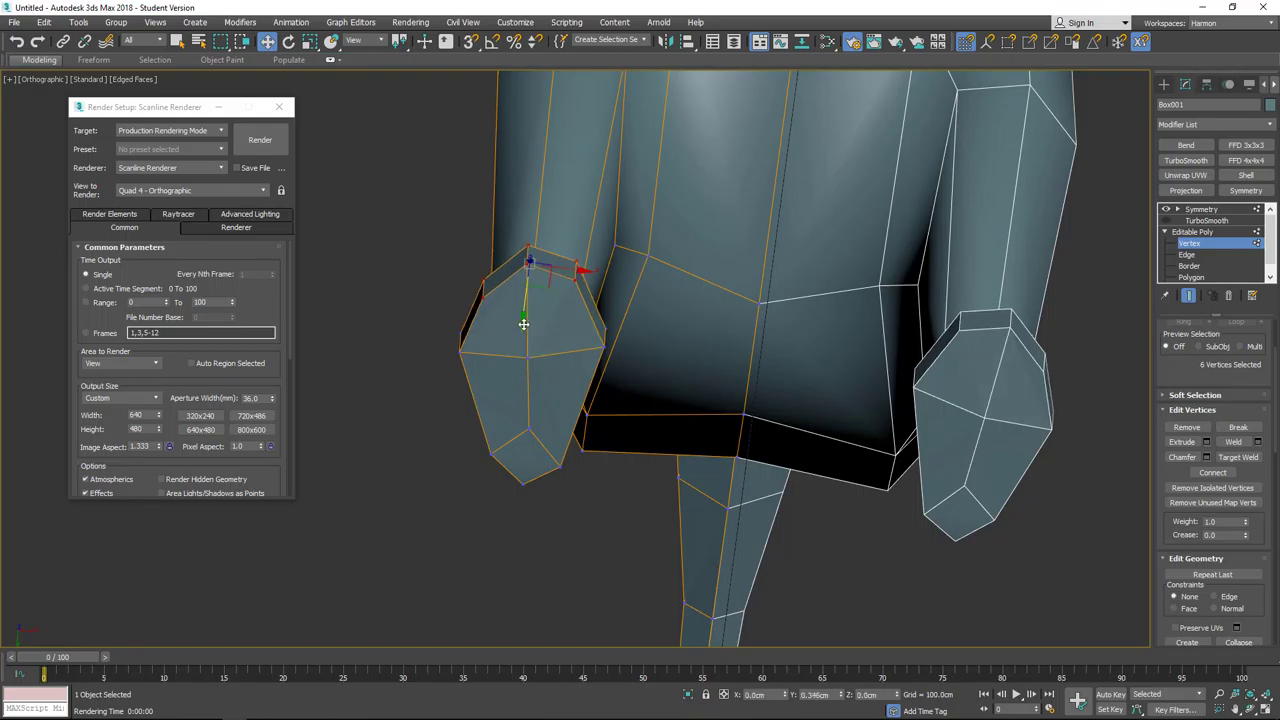
{"action": "left_click_drag", "start_coordinate": [524, 322], "coordinate": [524, 332]}
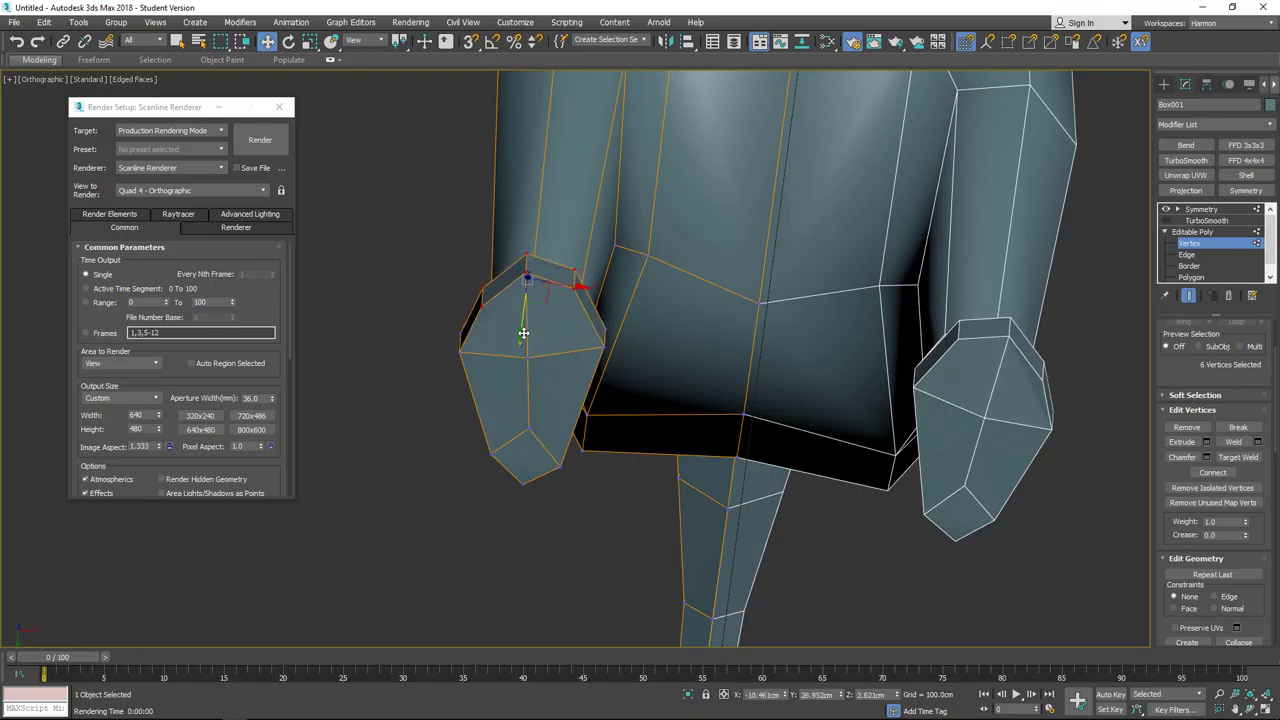
Step: Select the two outer front corner vertices of the foot and move them forward to round the toe outline
{"action": "left_click", "coordinate": [558, 353]}
{"action": "left_click", "coordinate": [481, 303]}
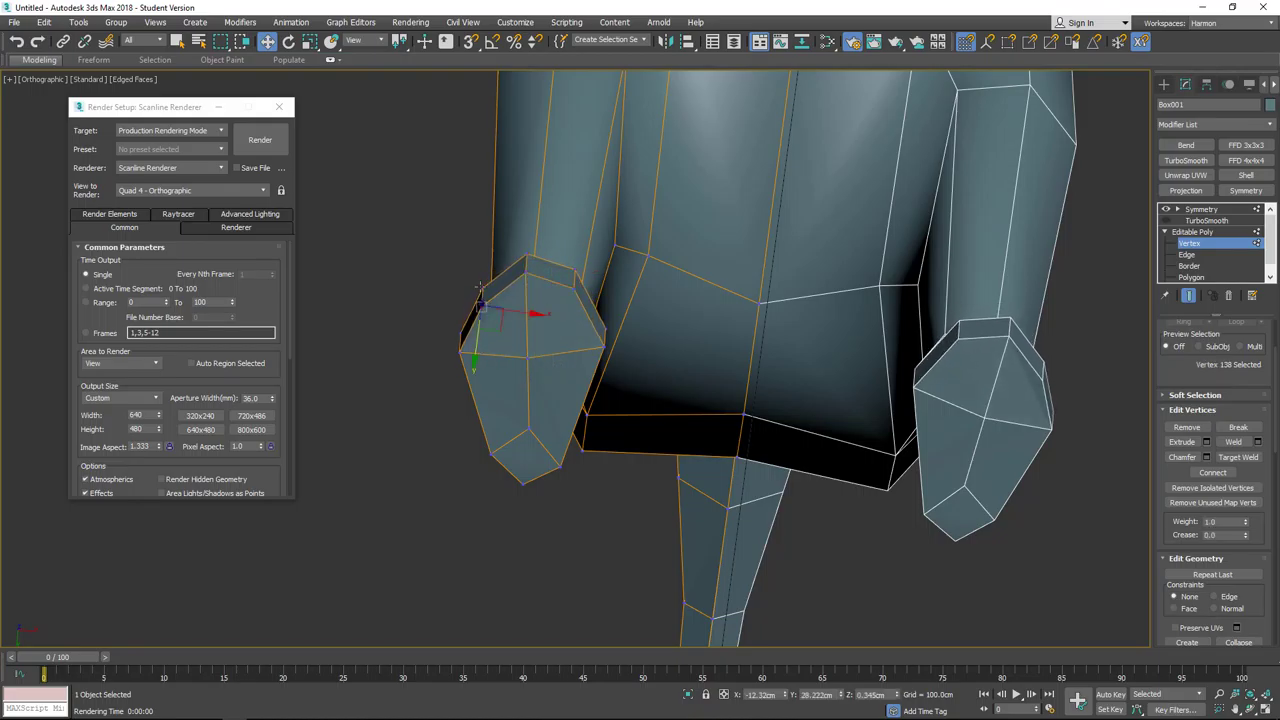
{"action": "left_click", "coordinate": [481, 288], "text": "ctrl"}
{"action": "left_click_drag", "start_coordinate": [496, 320], "coordinate": [503, 311]}
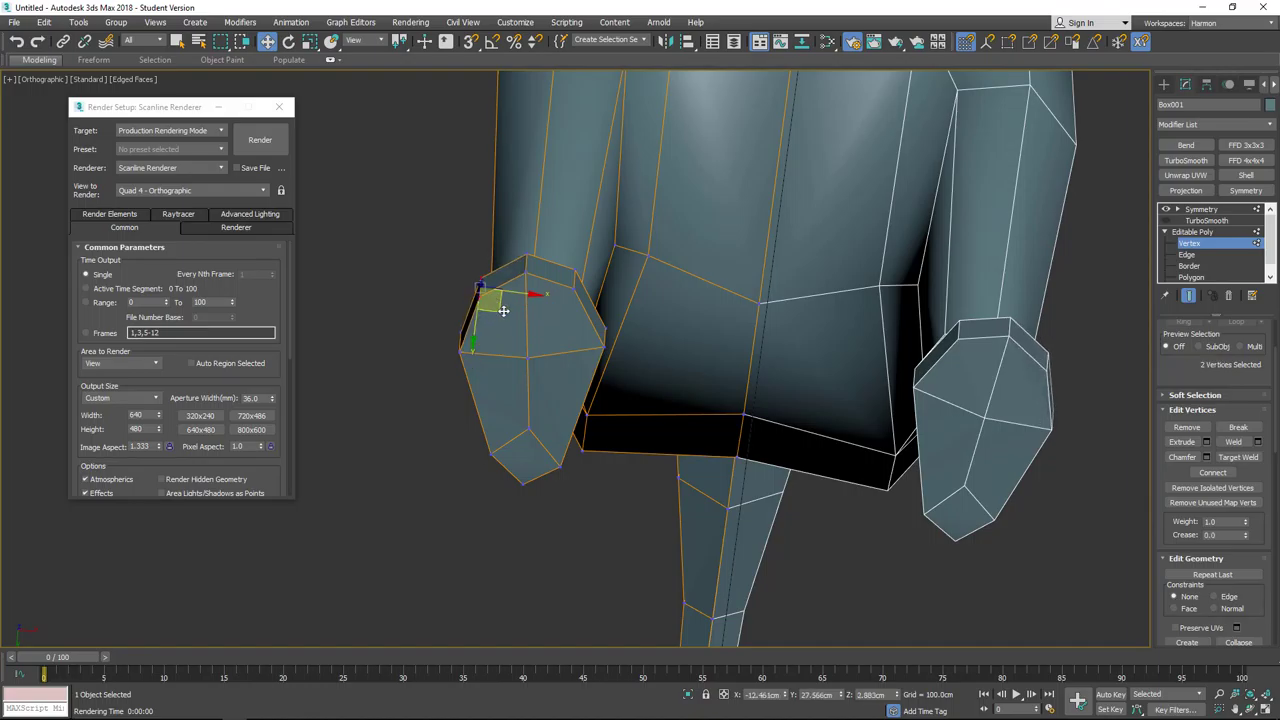
Step: Leave vertex editing, turn on the TurboSmooth modifier, and inspect the smoothed hind feet from the side and below
{"action": "left_click", "coordinate": [1190, 231]}
{"action": "left_click", "coordinate": [1165, 220]}
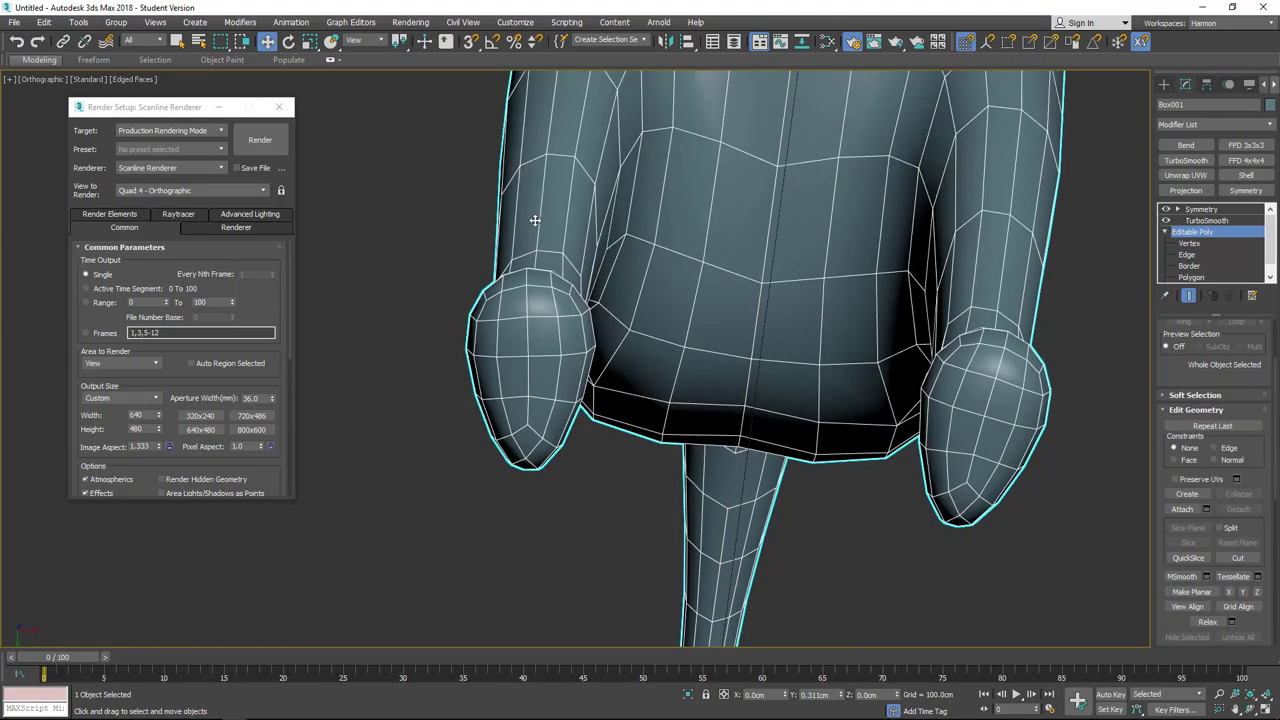
{"action": "middle_click_drag", "start_coordinate": [392, 221], "coordinate": [453, 337], "text": "alt"}
{"action": "middle_click_drag", "start_coordinate": [480, 428], "coordinate": [821, 258]}
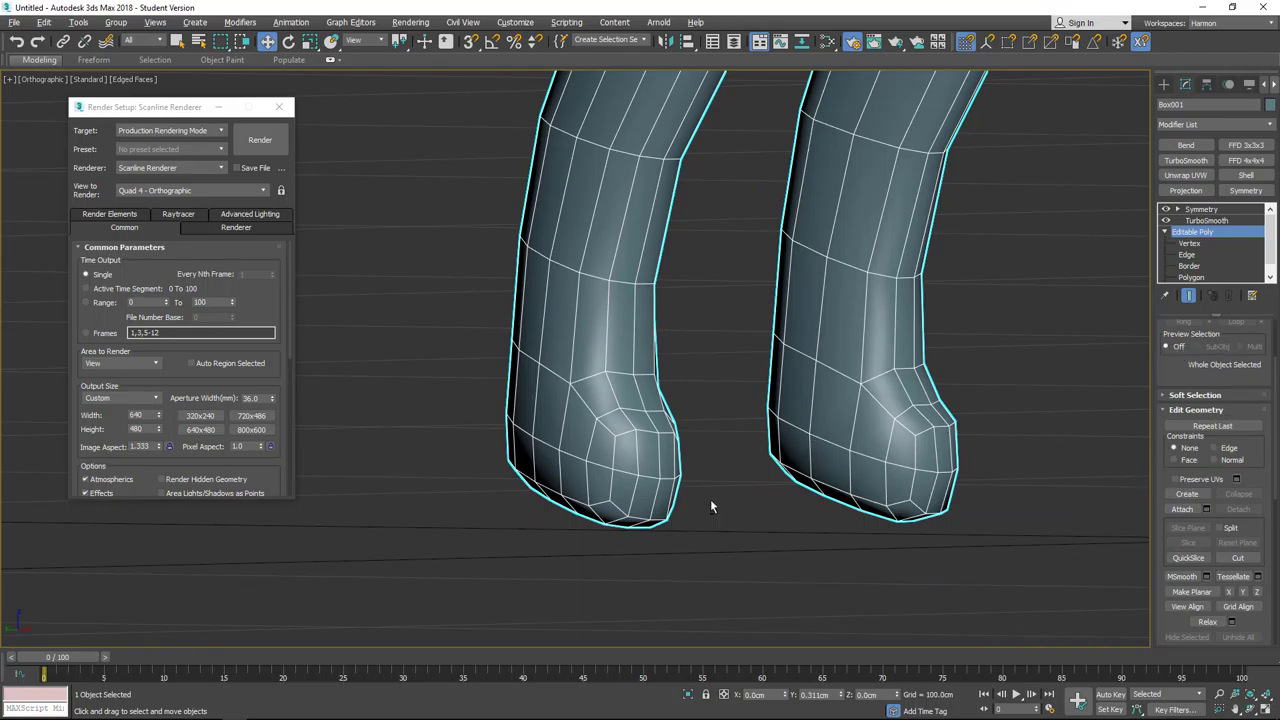
{"action": "middle_click_drag", "start_coordinate": [710, 507], "coordinate": [664, 382], "text": "alt"}
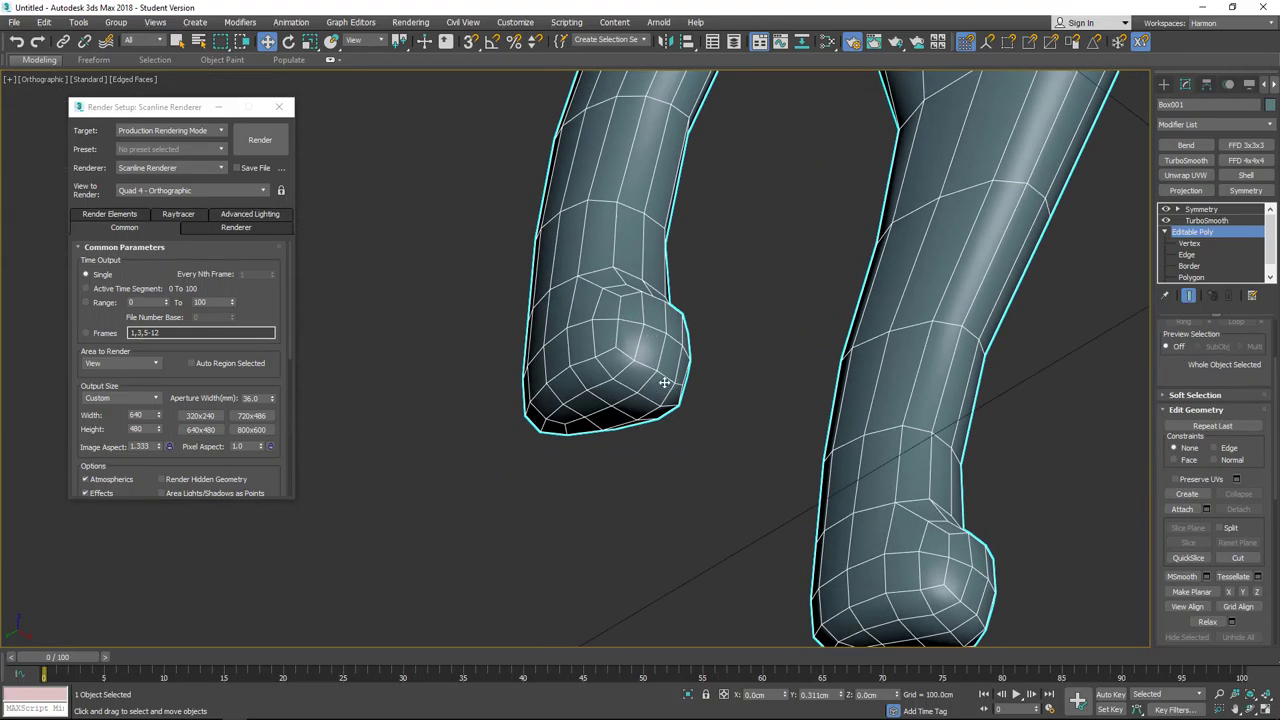
Step: Set TurboSmooth to separate surfaces by Smoothing Groups and check the underside of the hind feet
{"action": "left_click", "coordinate": [1205, 220]}
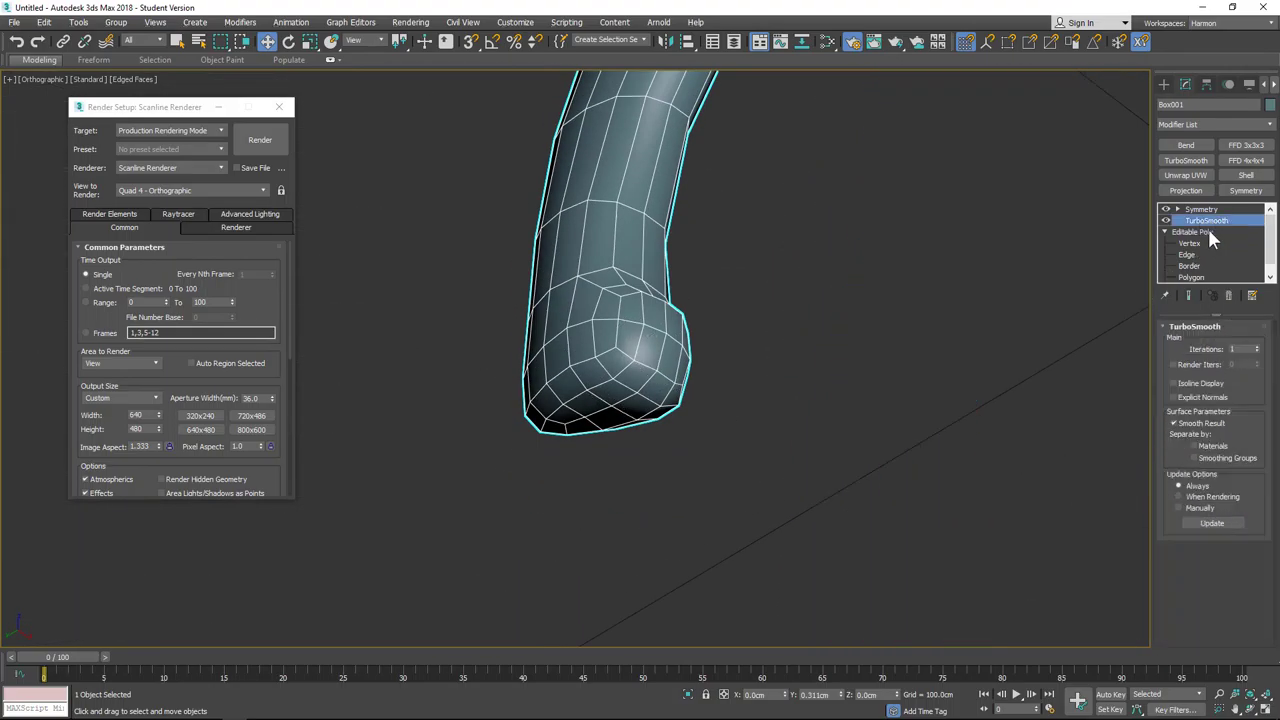
{"action": "left_click", "coordinate": [1193, 458]}
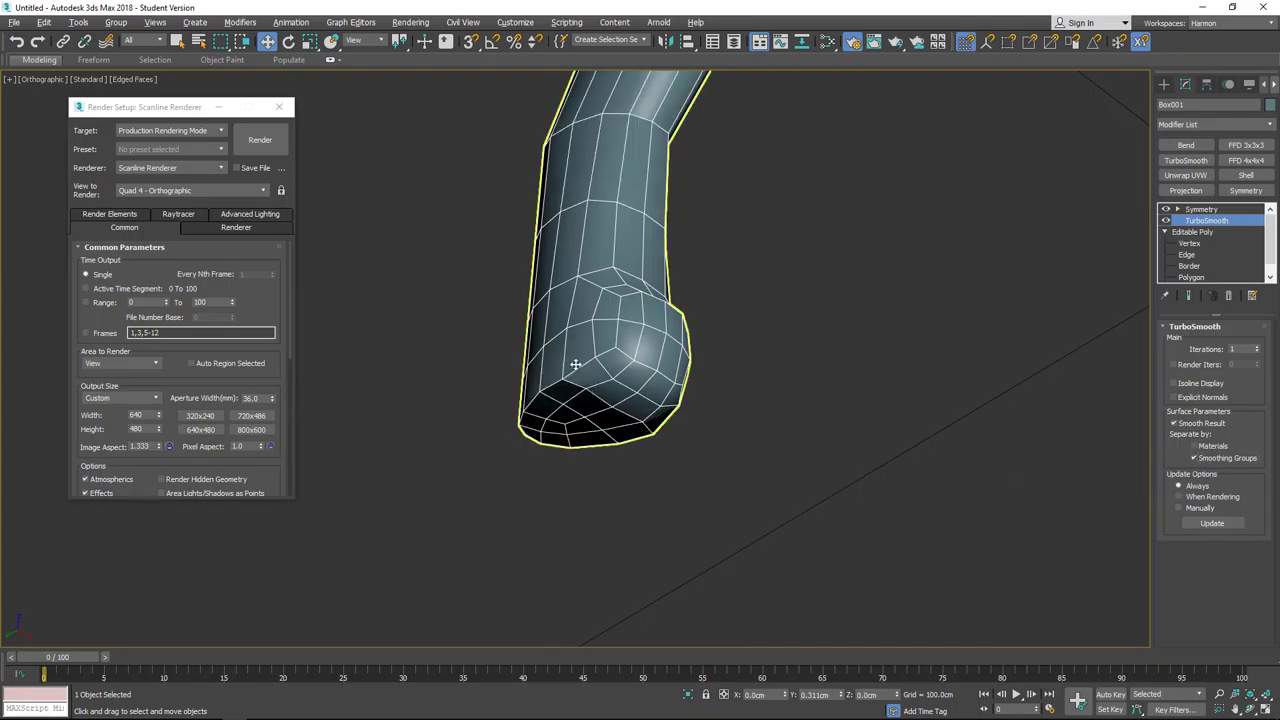
{"action": "middle_click_drag", "start_coordinate": [678, 450], "coordinate": [600, 353]}
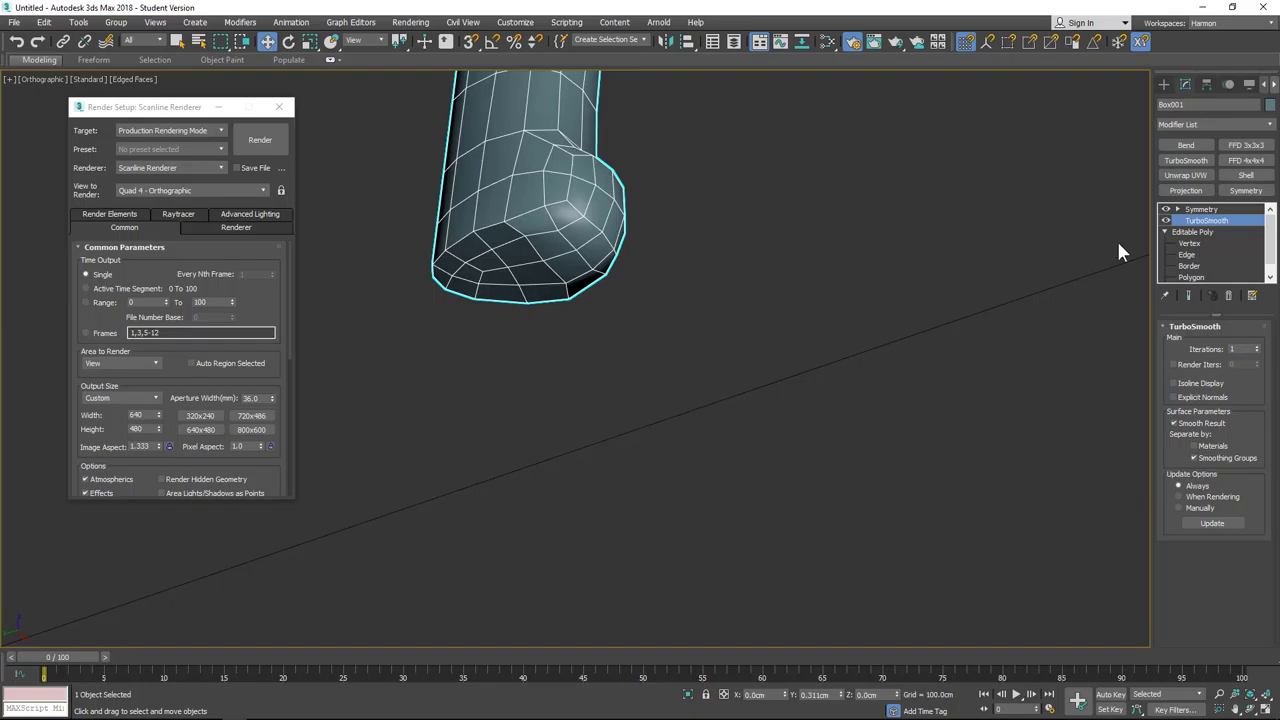
Step: Select the front sole polygons of the hind foot and remove them from smoothing group 1
{"action": "left_click", "coordinate": [1195, 232]}
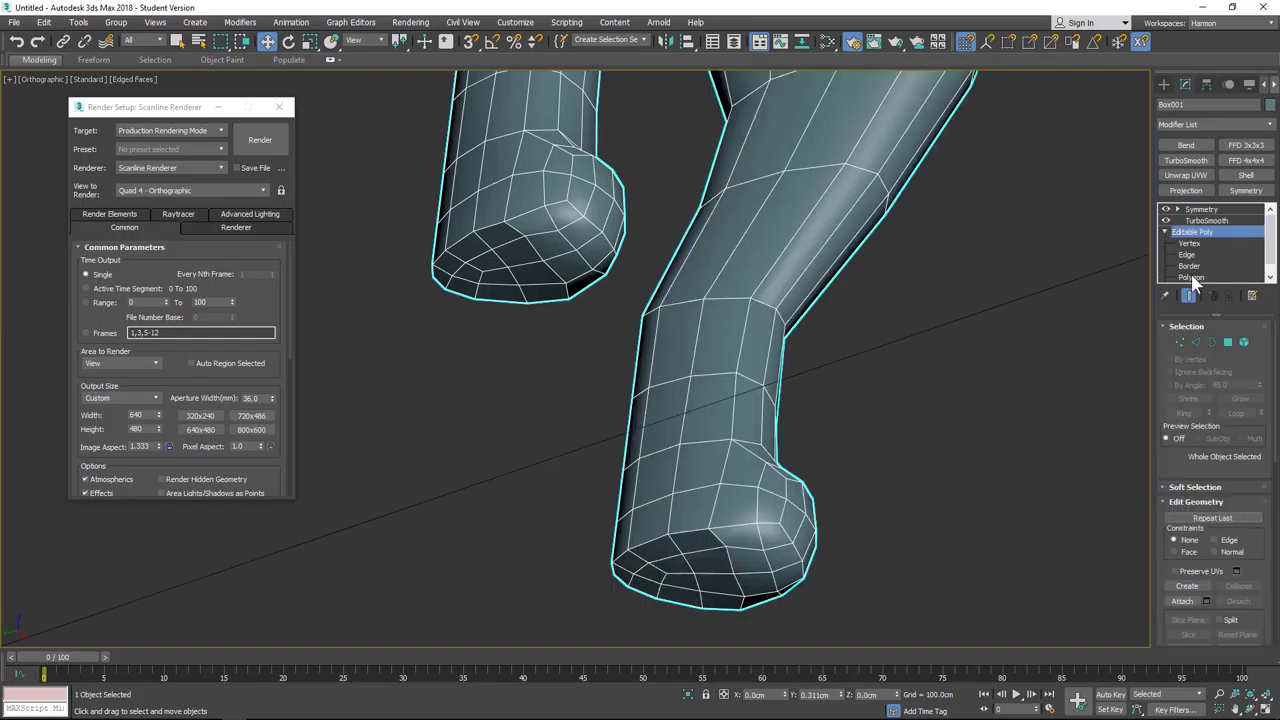
{"action": "left_click", "coordinate": [1192, 277]}
{"action": "left_click", "coordinate": [498, 331]}
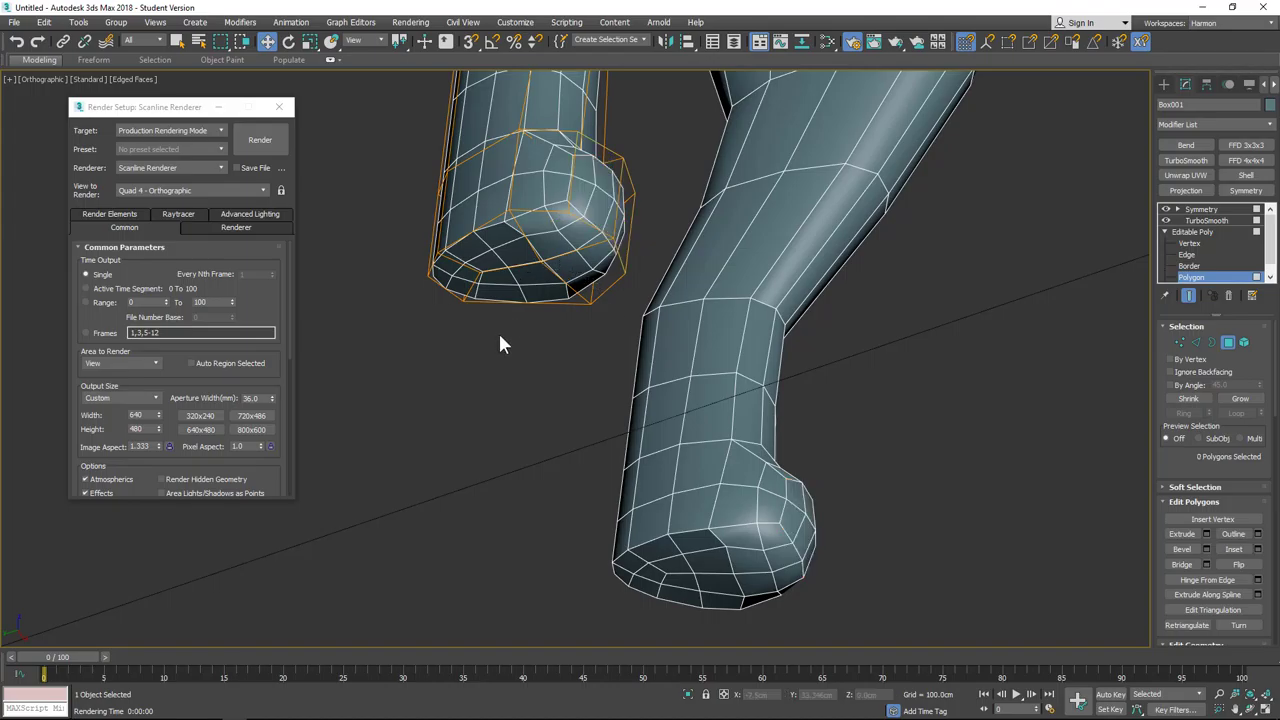
{"action": "left_click", "coordinate": [555, 232]}
{"action": "left_click", "coordinate": [574, 263], "text": "ctrl"}
{"action": "scroll", "coordinate": [1160, 556], "scroll_direction": "down", "scroll_amount": 5}
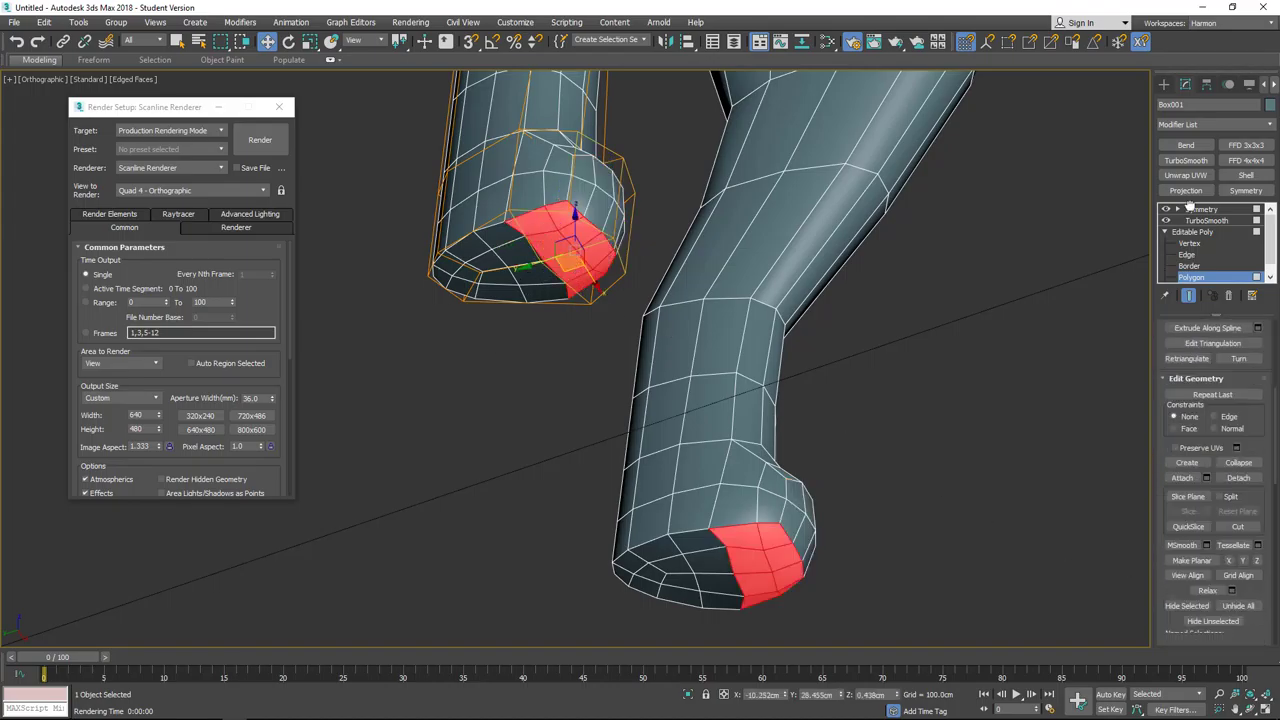
{"action": "left_click", "coordinate": [1169, 468]}
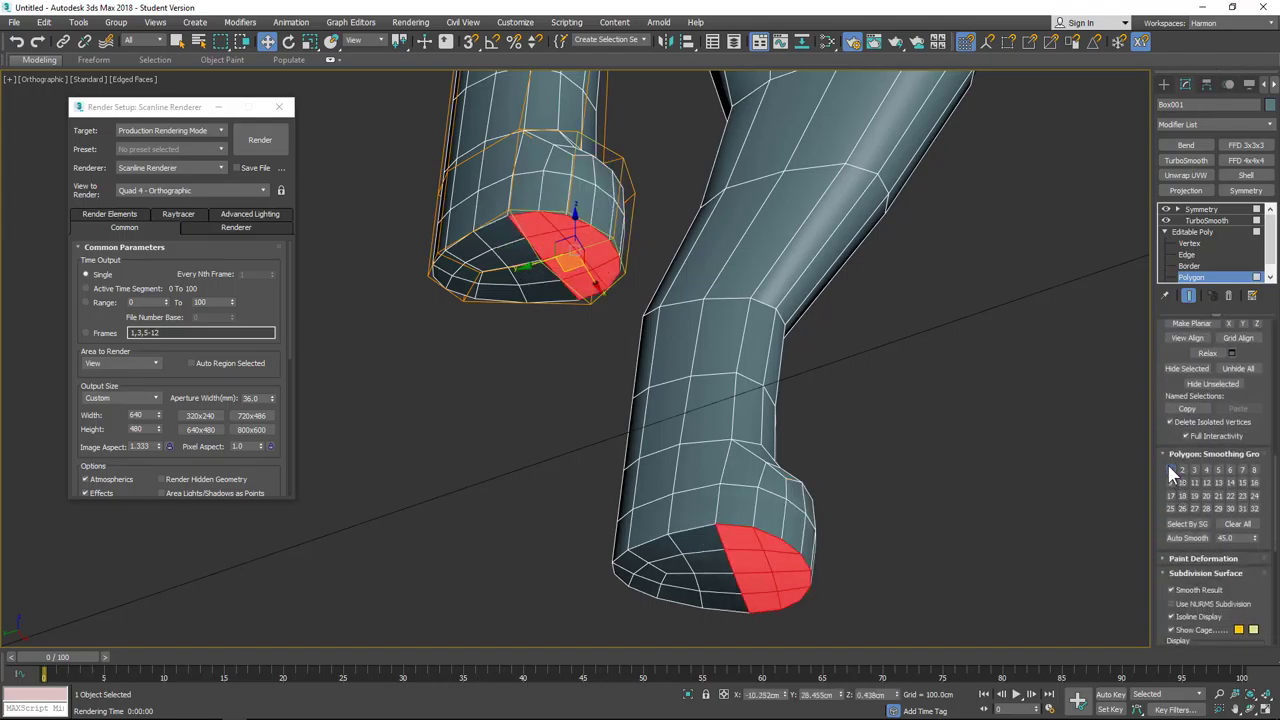
{"action": "left_click", "coordinate": [981, 473]}
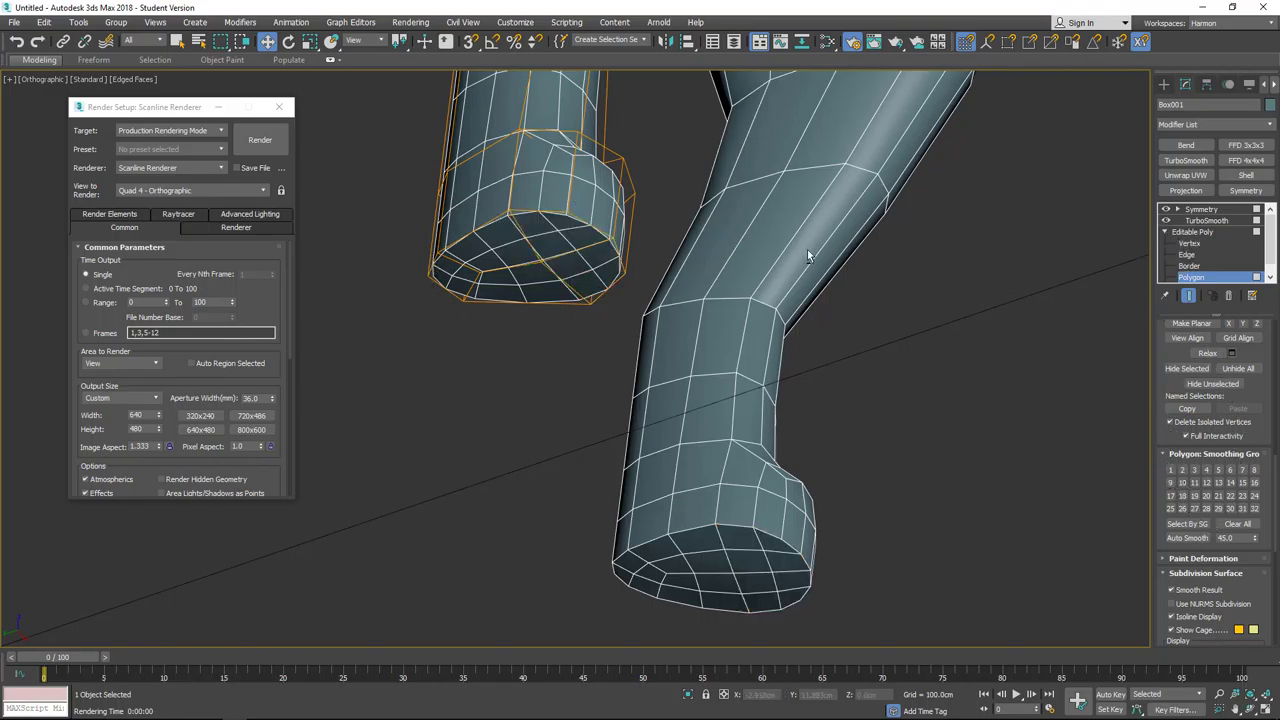
{"action": "middle_click_drag", "start_coordinate": [807, 249], "coordinate": [551, 306], "text": "alt"}
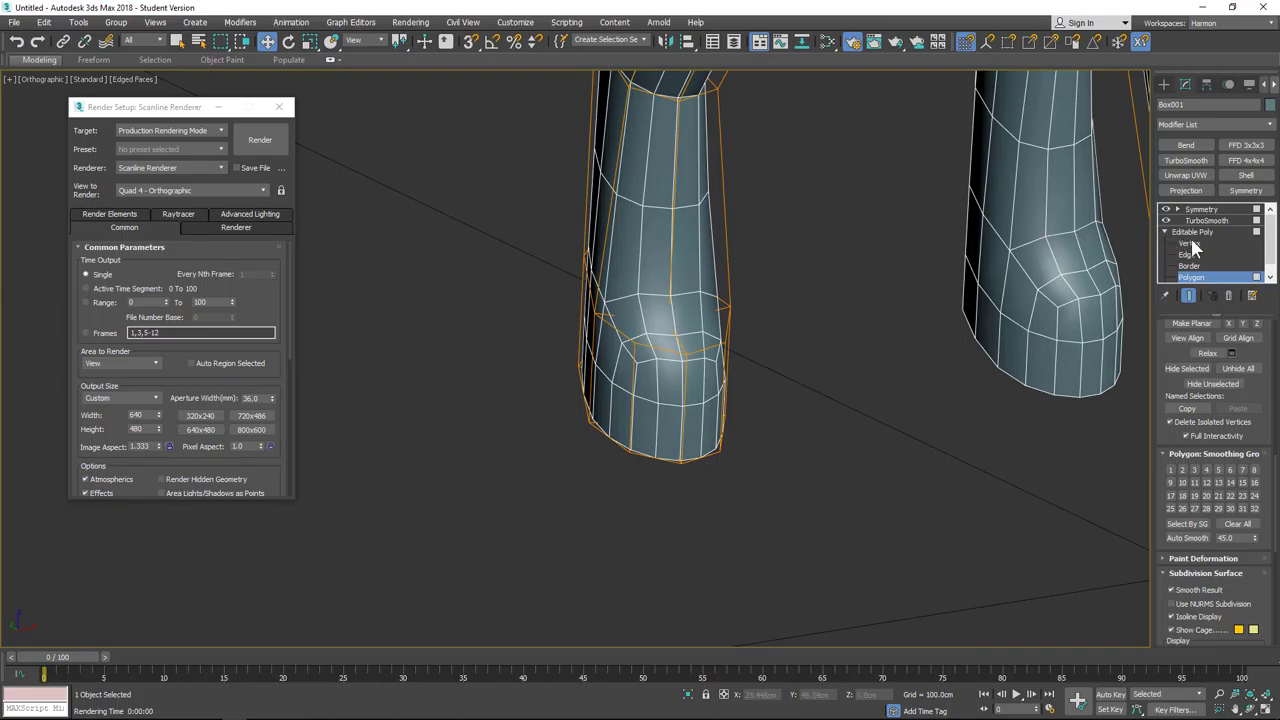
Step: Turn off TurboSmooth and, in the Left view, raise the front sole vertex and the instep vertex of the hind foot
{"action": "left_click", "coordinate": [1165, 220]}
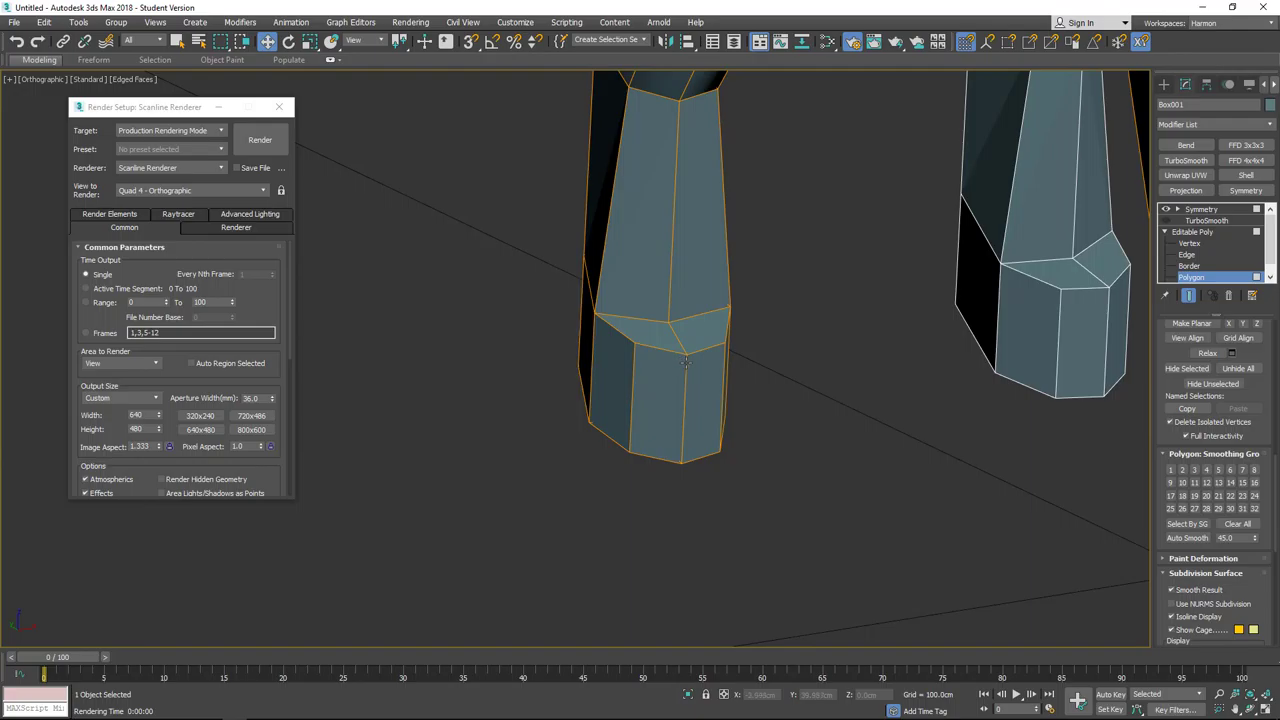
{"action": "scroll", "coordinate": [685, 362], "scroll_direction": "down", "scroll_amount": 5}
{"action": "key", "text": "l"}
{"action": "scroll", "coordinate": [580, 354], "scroll_direction": "up", "scroll_amount": 6}
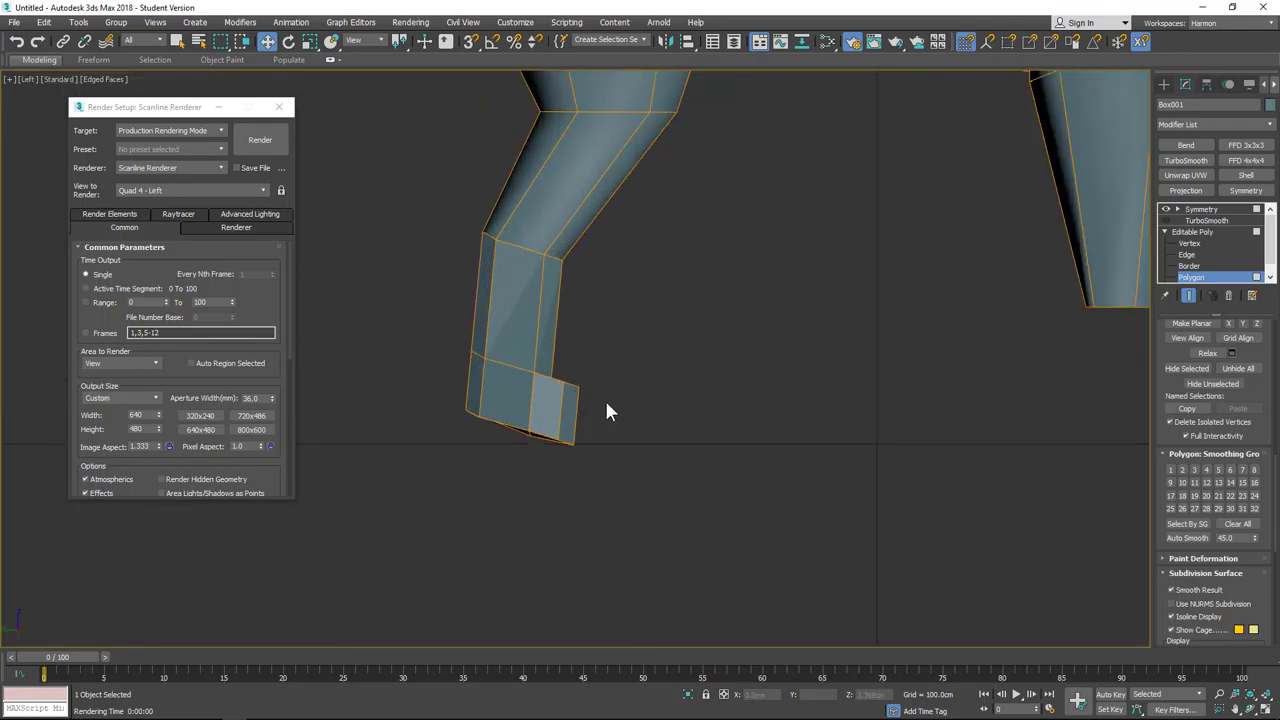
{"action": "left_click", "coordinate": [1189, 245]}
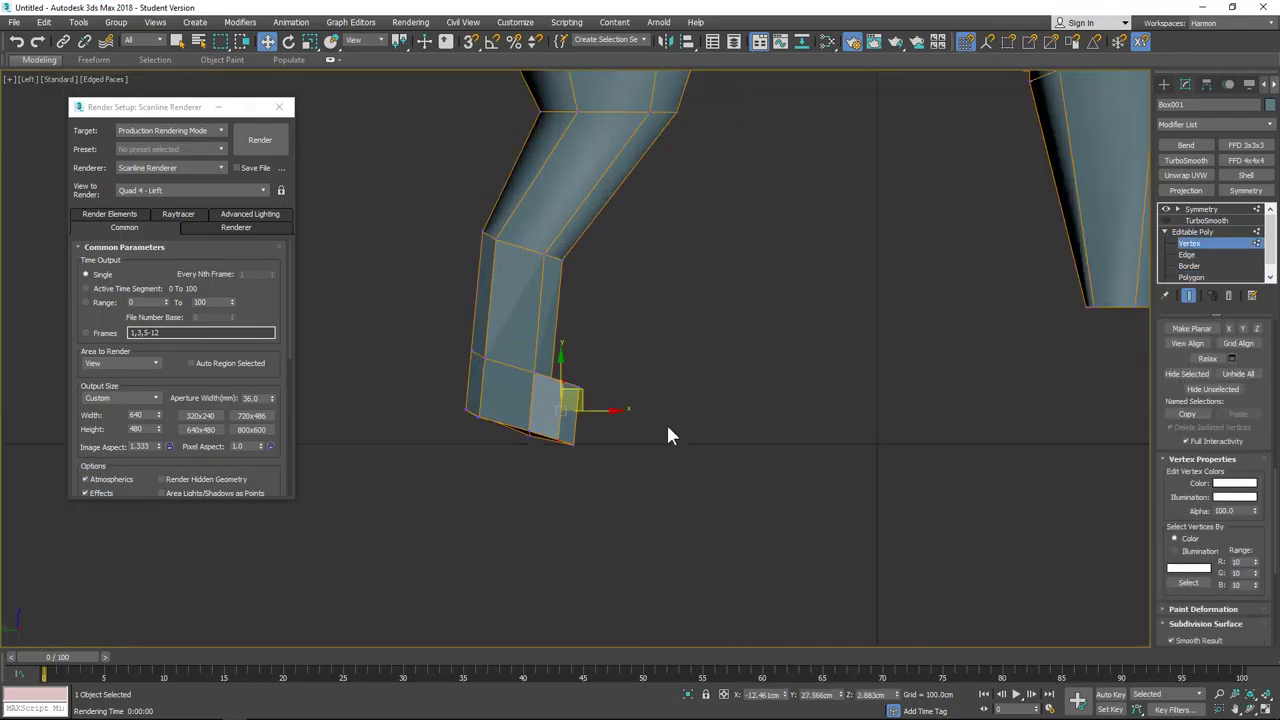
{"action": "left_click", "coordinate": [537, 442]}
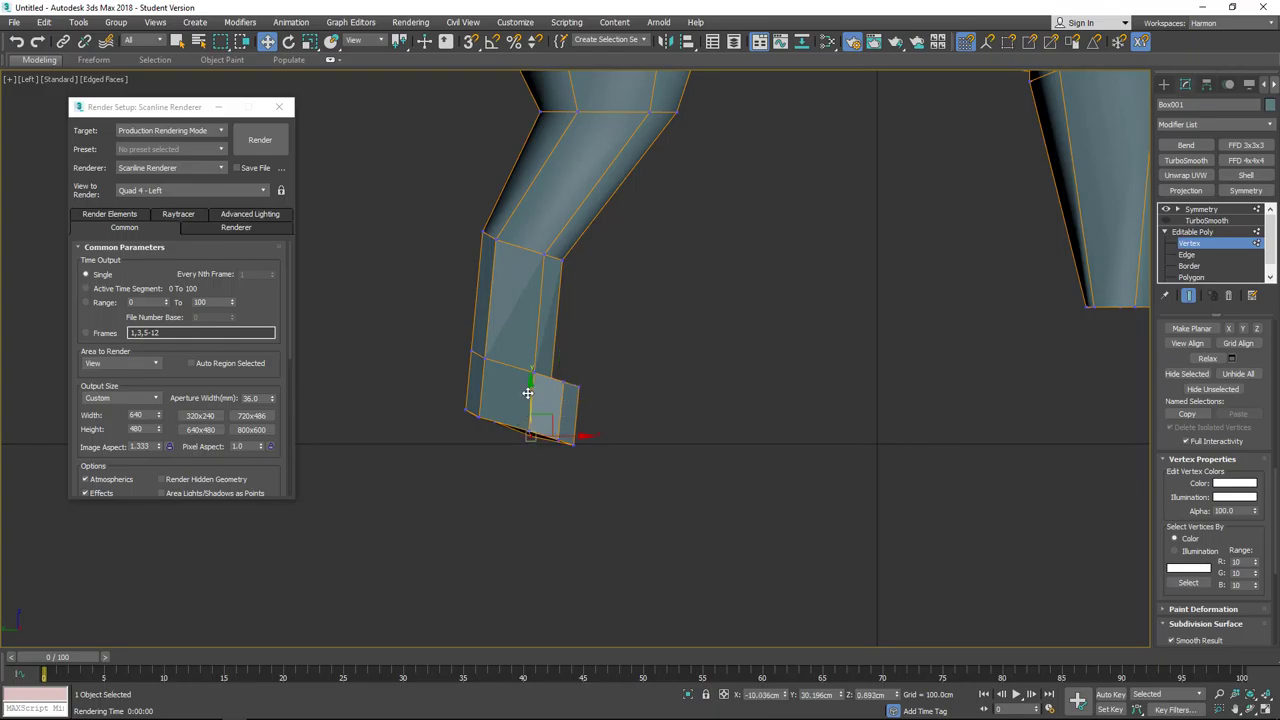
{"action": "left_click_drag", "start_coordinate": [528, 393], "coordinate": [541, 386]}
{"action": "left_click", "coordinate": [560, 376]}
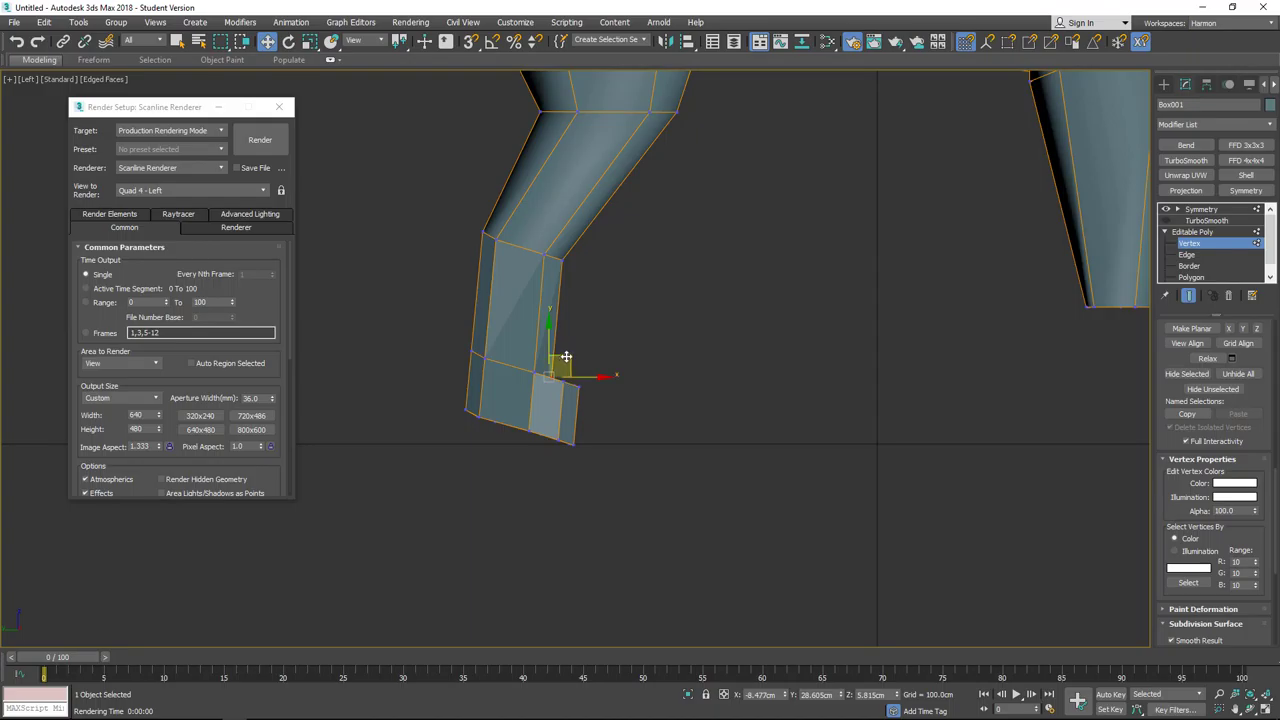
{"action": "left_click_drag", "start_coordinate": [566, 346], "coordinate": [566, 335]}
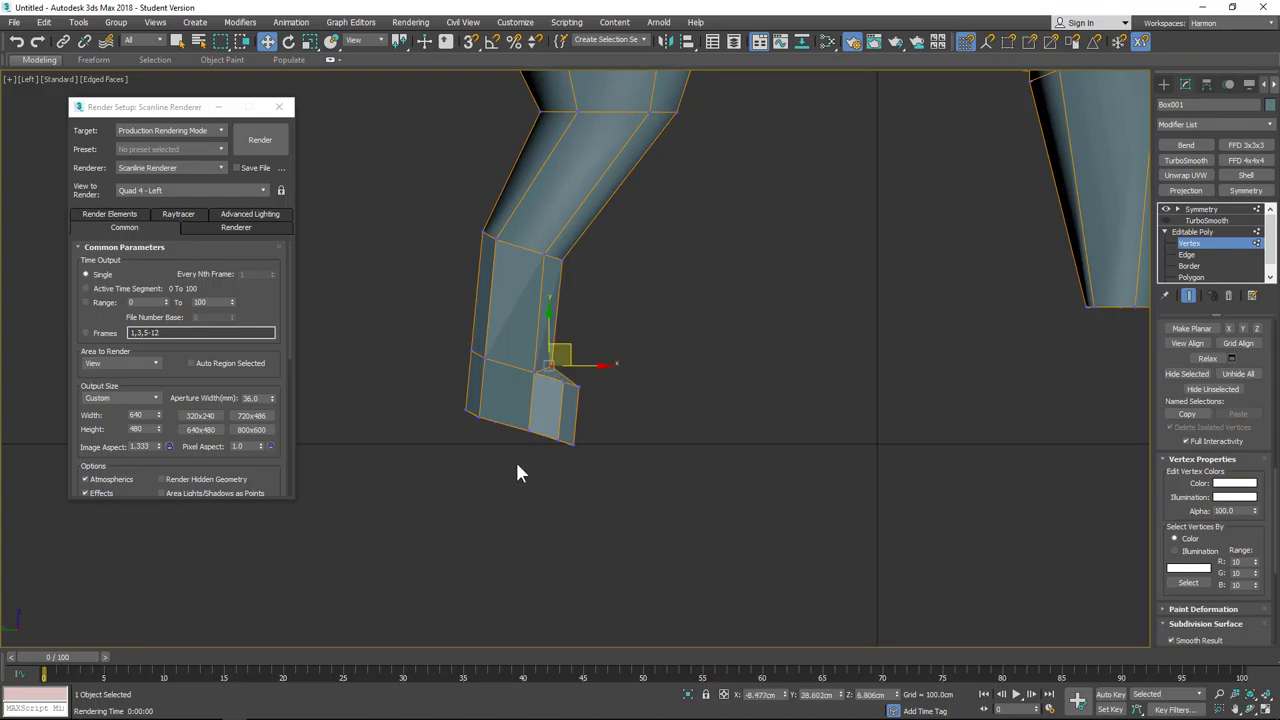
Step: Scale the front sole vertices of the hind foot vertically onto one level and lower them slightly toward the ground line
{"action": "left_click_drag", "start_coordinate": [546, 422], "coordinate": [532, 394]}
{"action": "left_click", "coordinate": [546, 509]}
{"action": "scroll", "coordinate": [564, 460], "scroll_direction": "up", "scroll_amount": 3}
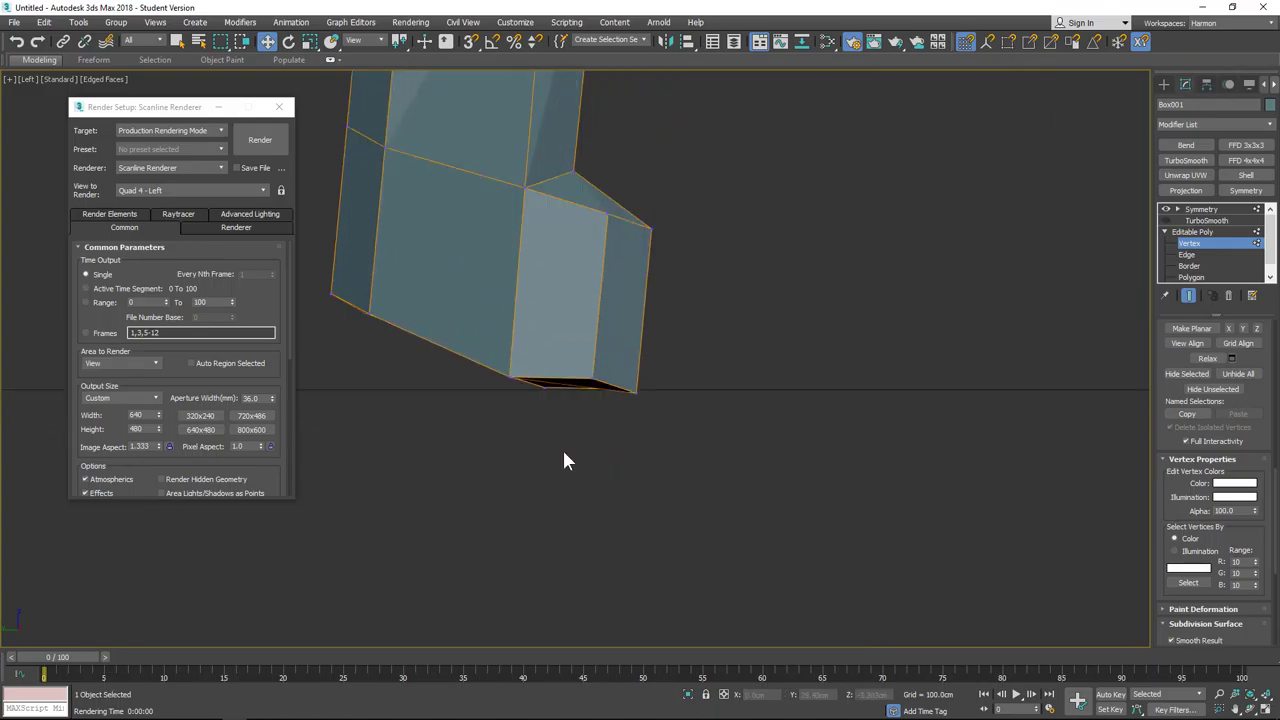
{"action": "left_click_drag", "start_coordinate": [456, 348], "coordinate": [452, 330]}
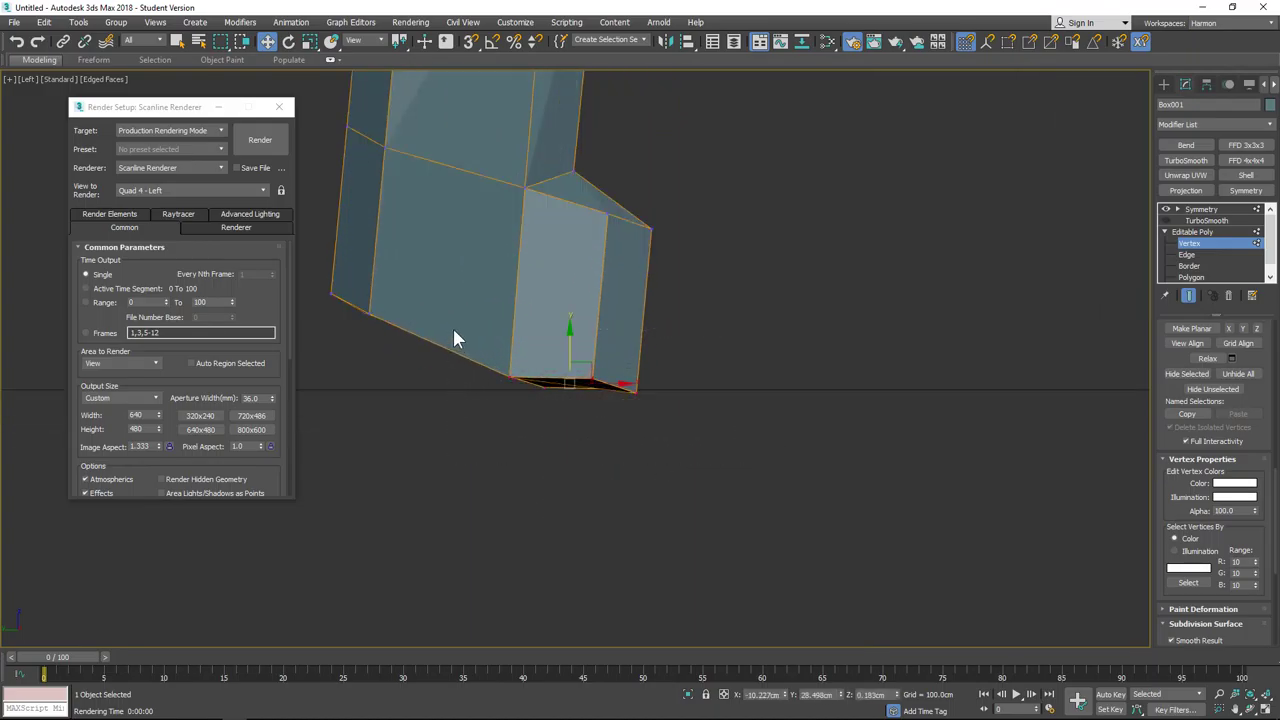
{"action": "key", "text": "r"}
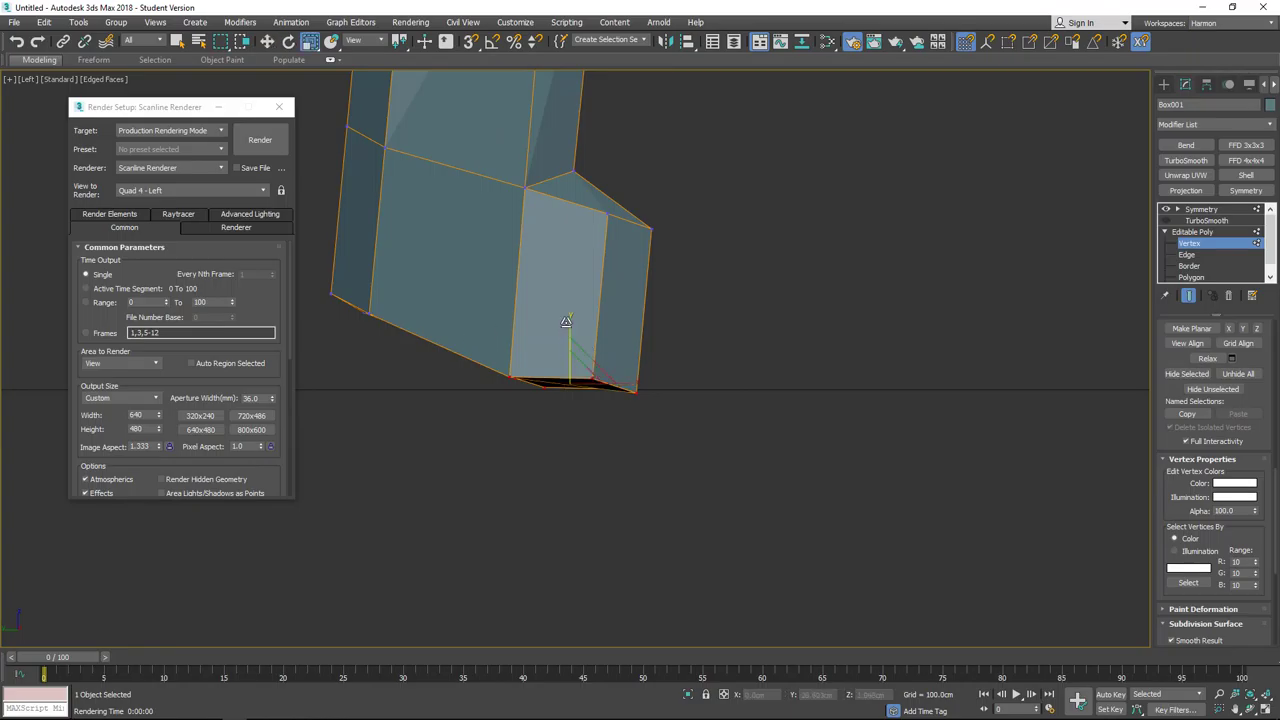
{"action": "left_click_drag", "start_coordinate": [569, 330], "coordinate": [500, 203]}
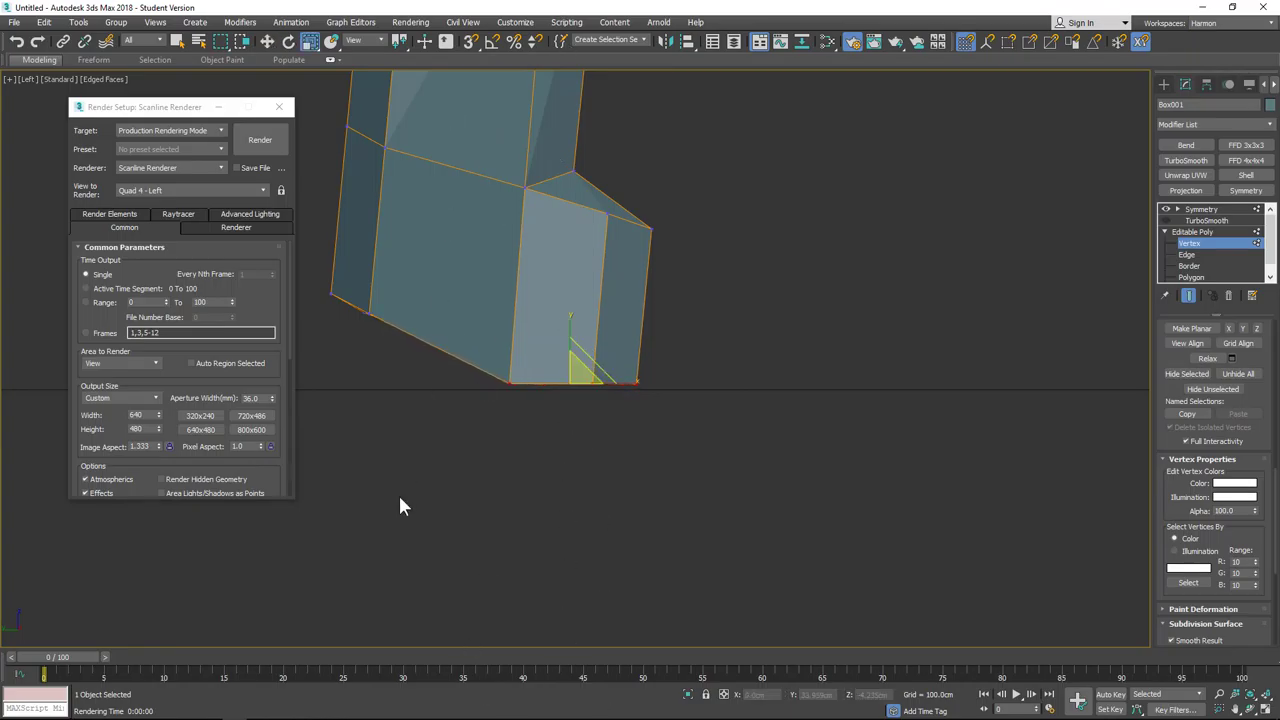
{"action": "key", "text": "w"}
{"action": "left_click_drag", "start_coordinate": [569, 330], "coordinate": [569, 335]}
{"action": "left_click", "coordinate": [714, 334]}
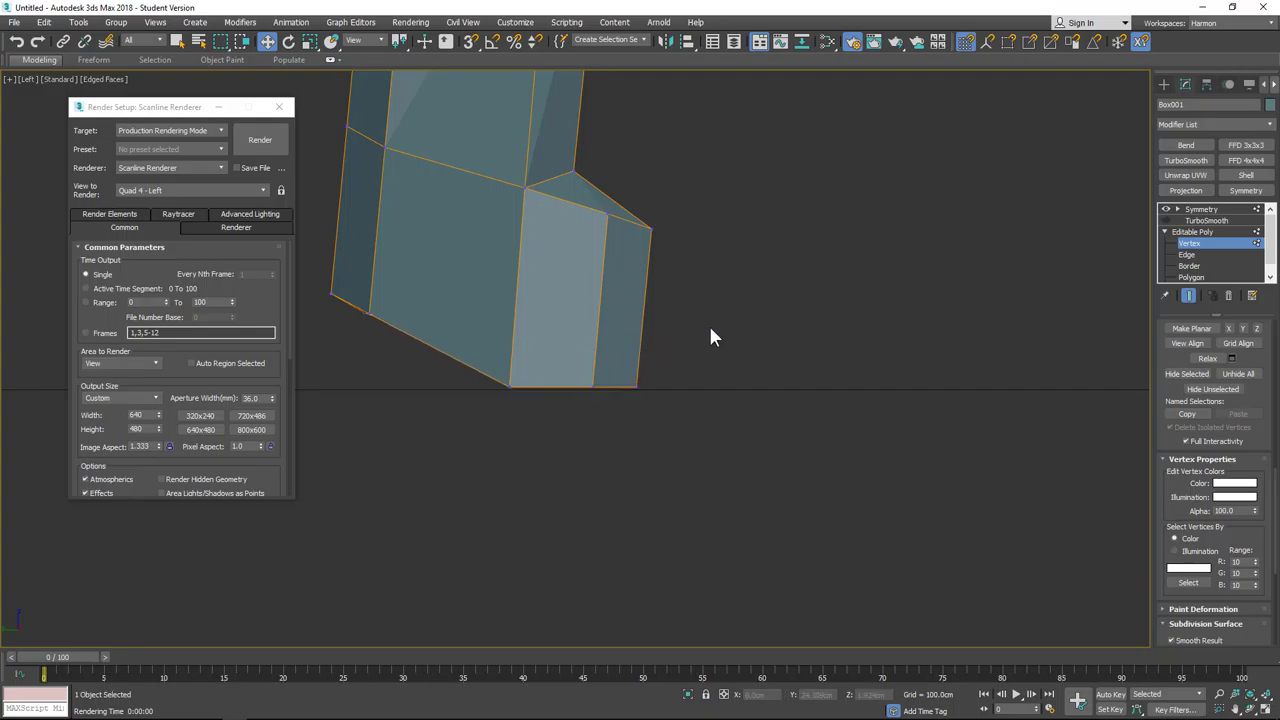
Step: Select the four polygons around the front of the hind foot's toe area
{"action": "middle_click_drag", "start_coordinate": [728, 311], "coordinate": [727, 265], "text": "alt"}
{"action": "scroll", "coordinate": [727, 265], "scroll_direction": "down", "scroll_amount": 3}
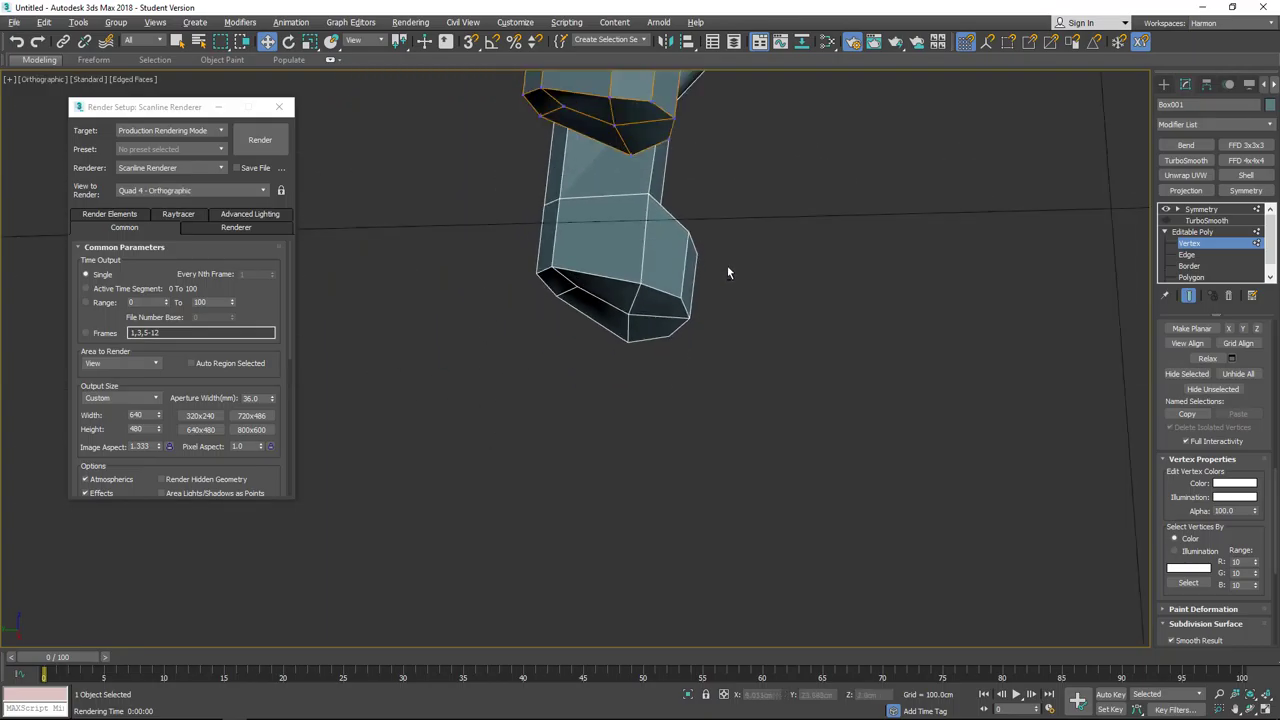
{"action": "middle_click_drag", "start_coordinate": [691, 200], "coordinate": [683, 258], "text": "alt"}
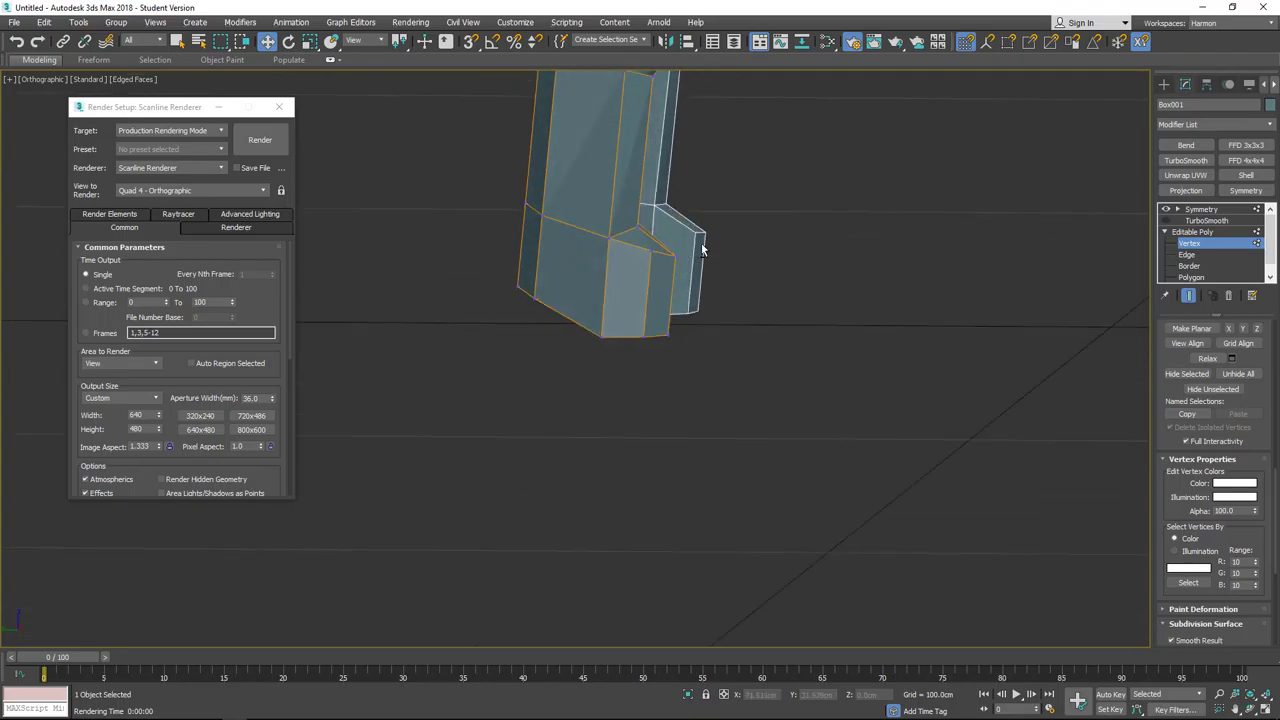
{"action": "middle_click_drag", "start_coordinate": [723, 209], "coordinate": [700, 235], "text": "alt"}
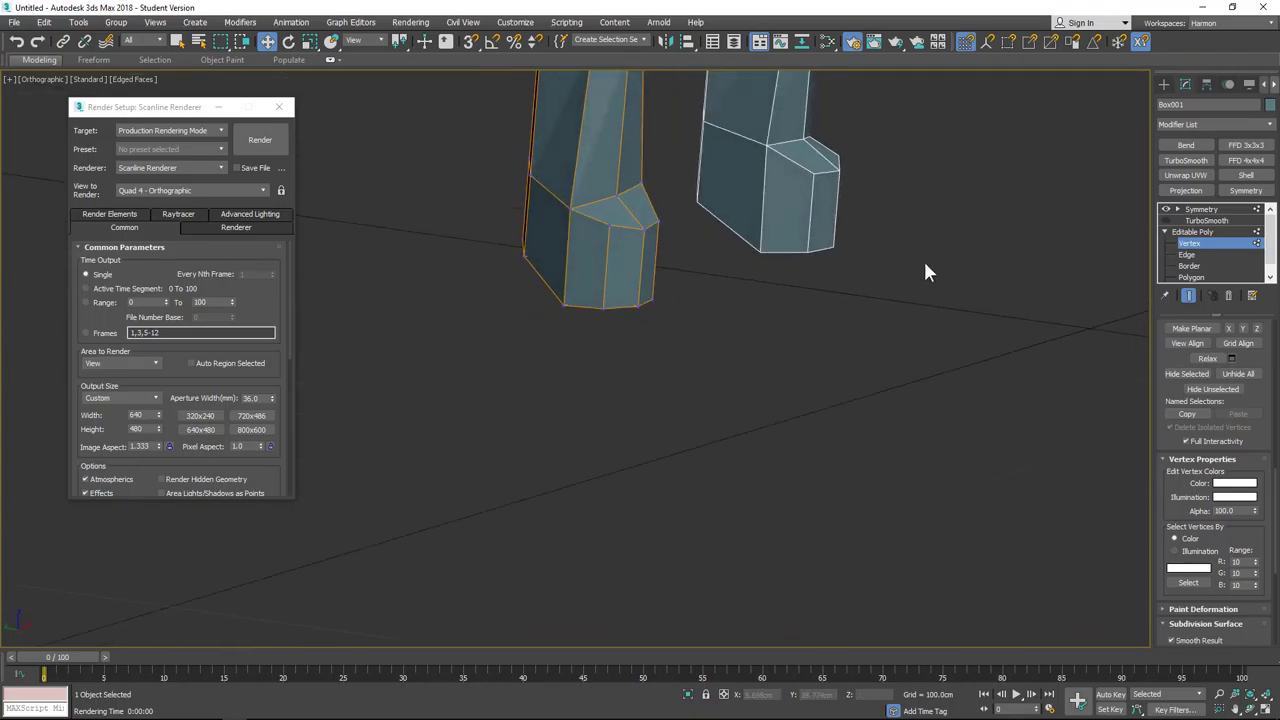
{"action": "left_click", "coordinate": [1192, 277]}
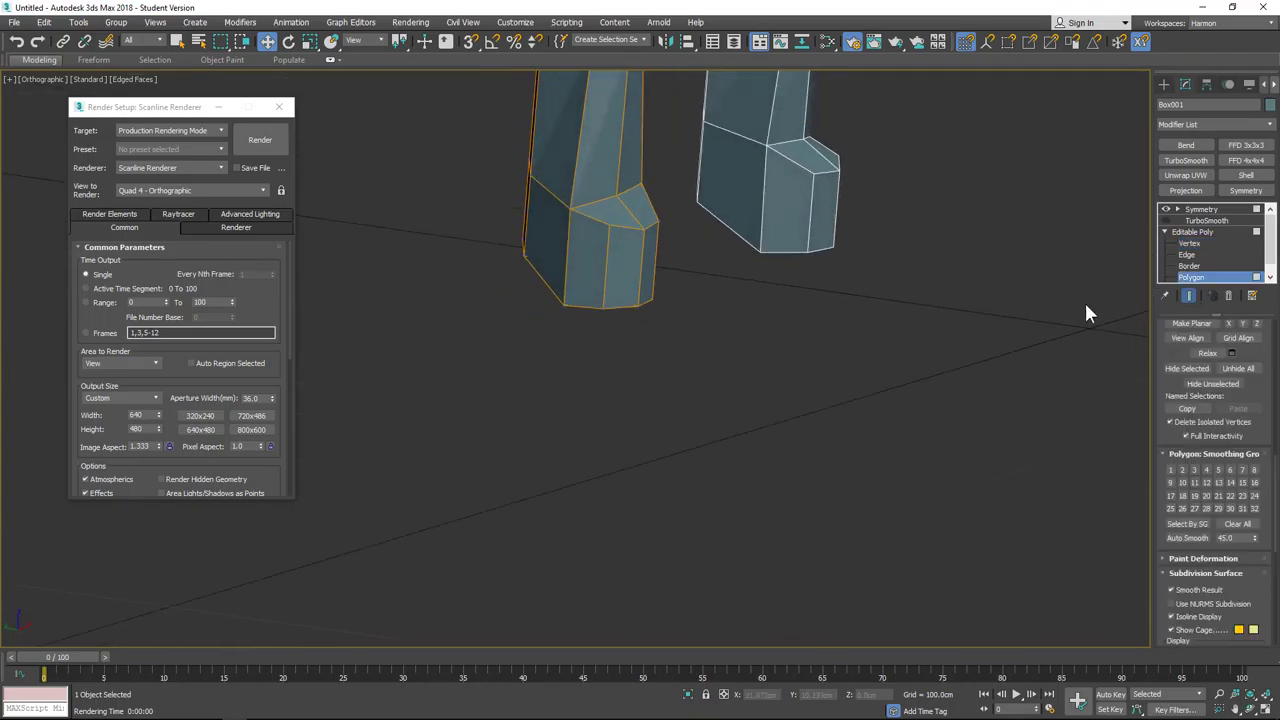
{"action": "left_click", "coordinate": [585, 267]}
{"action": "left_click", "coordinate": [628, 274], "text": "ctrl"}
{"action": "left_click", "coordinate": [646, 276], "text": "ctrl"}
{"action": "middle_click_drag", "start_coordinate": [707, 295], "coordinate": [634, 245], "text": "alt"}
{"action": "left_click", "coordinate": [675, 241], "text": "ctrl"}
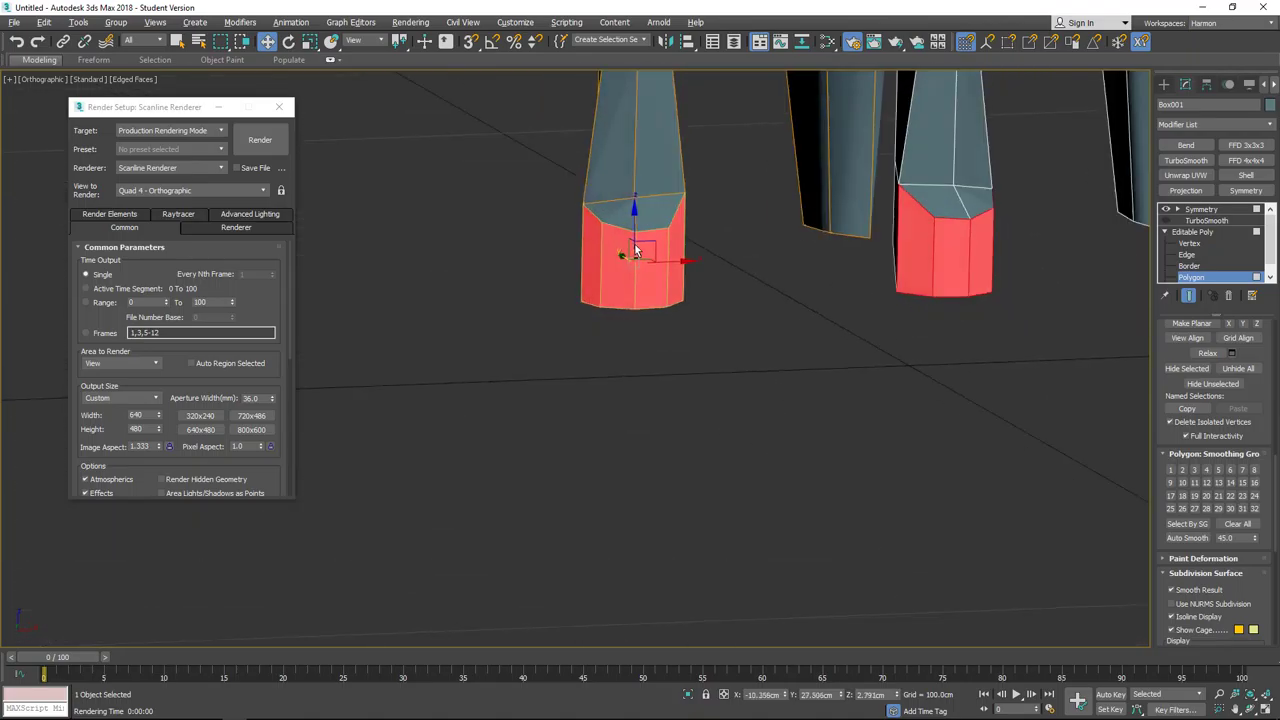
{"action": "scroll", "coordinate": [676, 222], "scroll_direction": "up", "scroll_amount": 2}
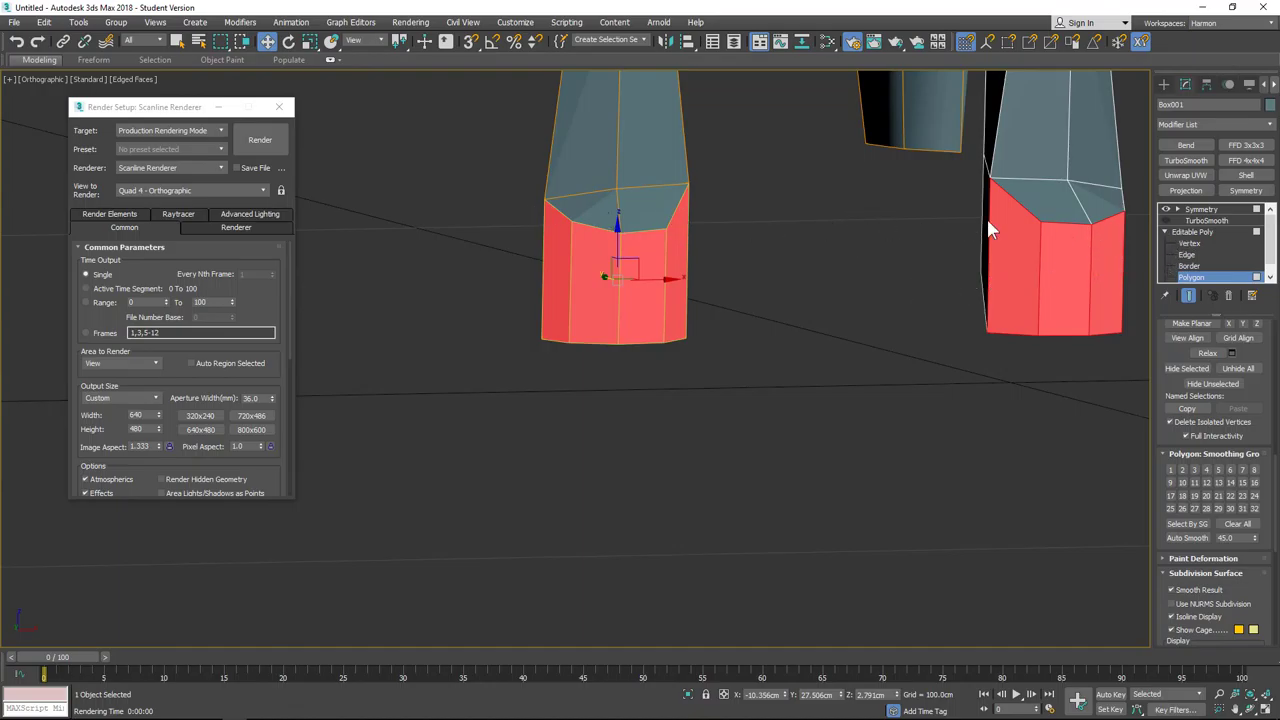
Step: Lower the two outer corner vertices at the upper edge of the toe area along Z
{"action": "left_click", "coordinate": [1190, 243]}
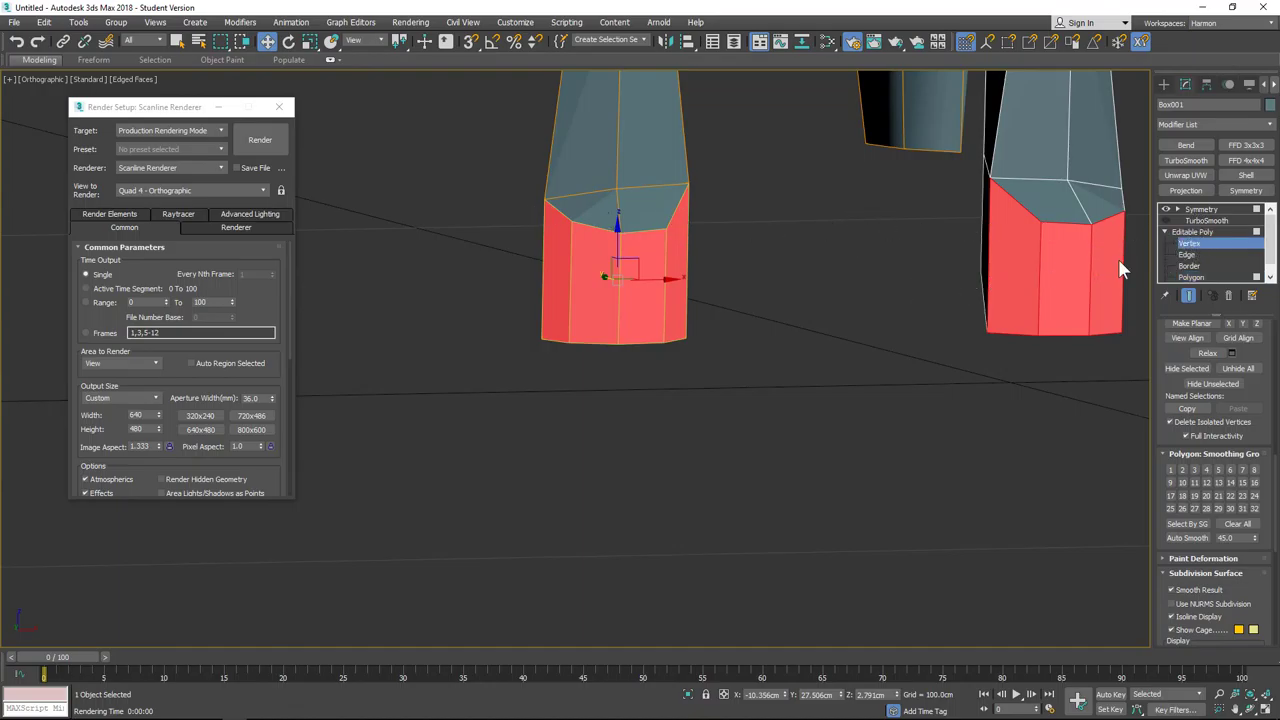
{"action": "left_click", "coordinate": [543, 201]}
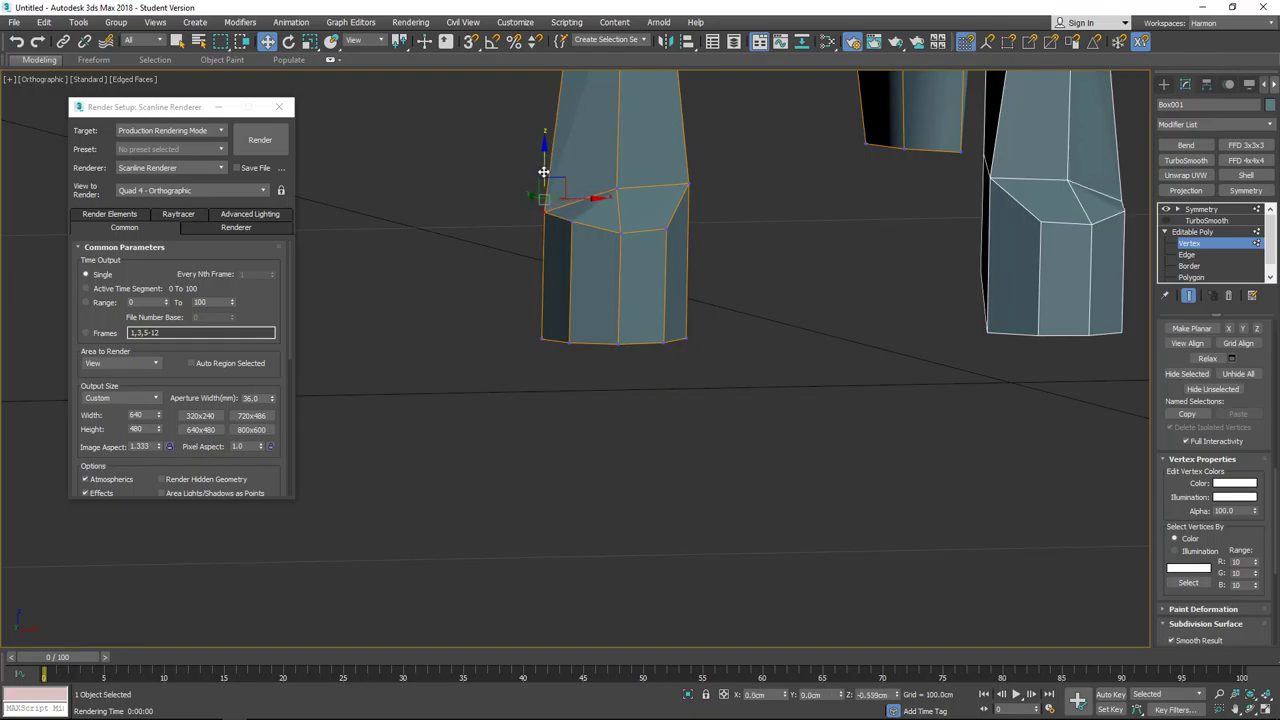
{"action": "left_click", "coordinate": [686, 184]}
{"action": "left_click_drag", "start_coordinate": [689, 142], "coordinate": [669, 209]}
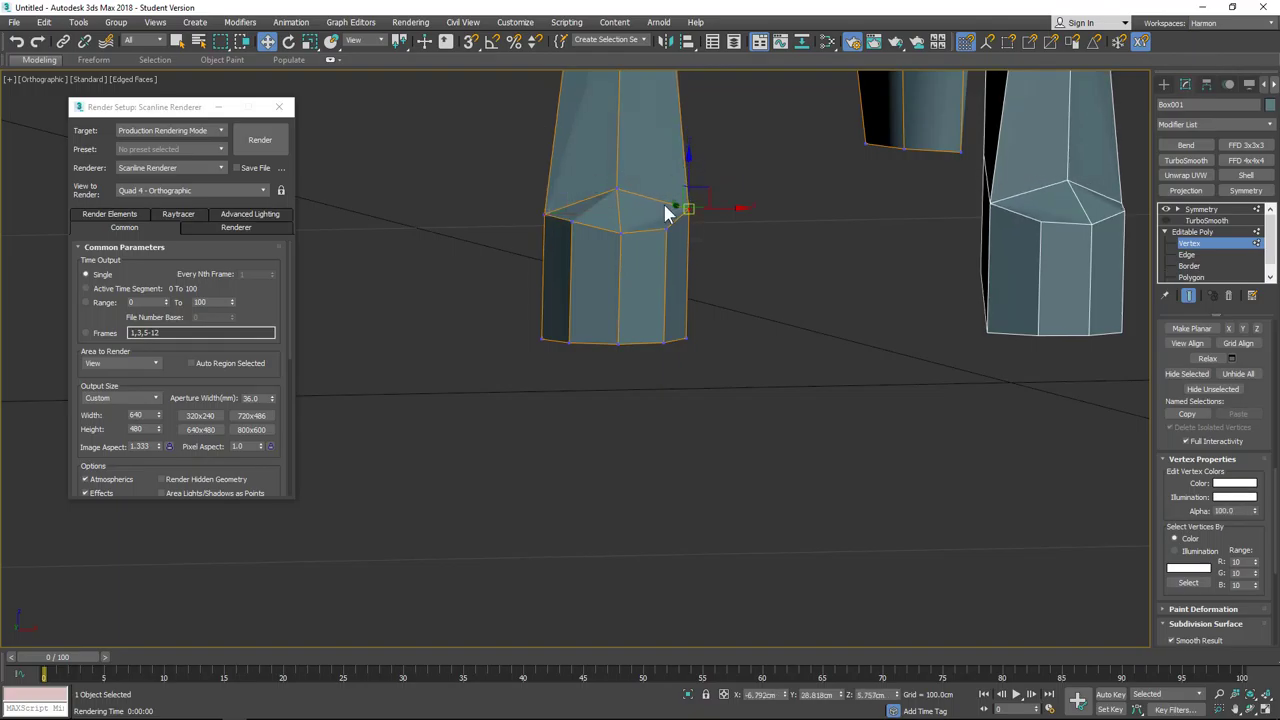
Step: Use Turn in edge mode to flip the triangulation diagonal on top of the hind foot's toes
{"action": "left_click", "coordinate": [1187, 254]}
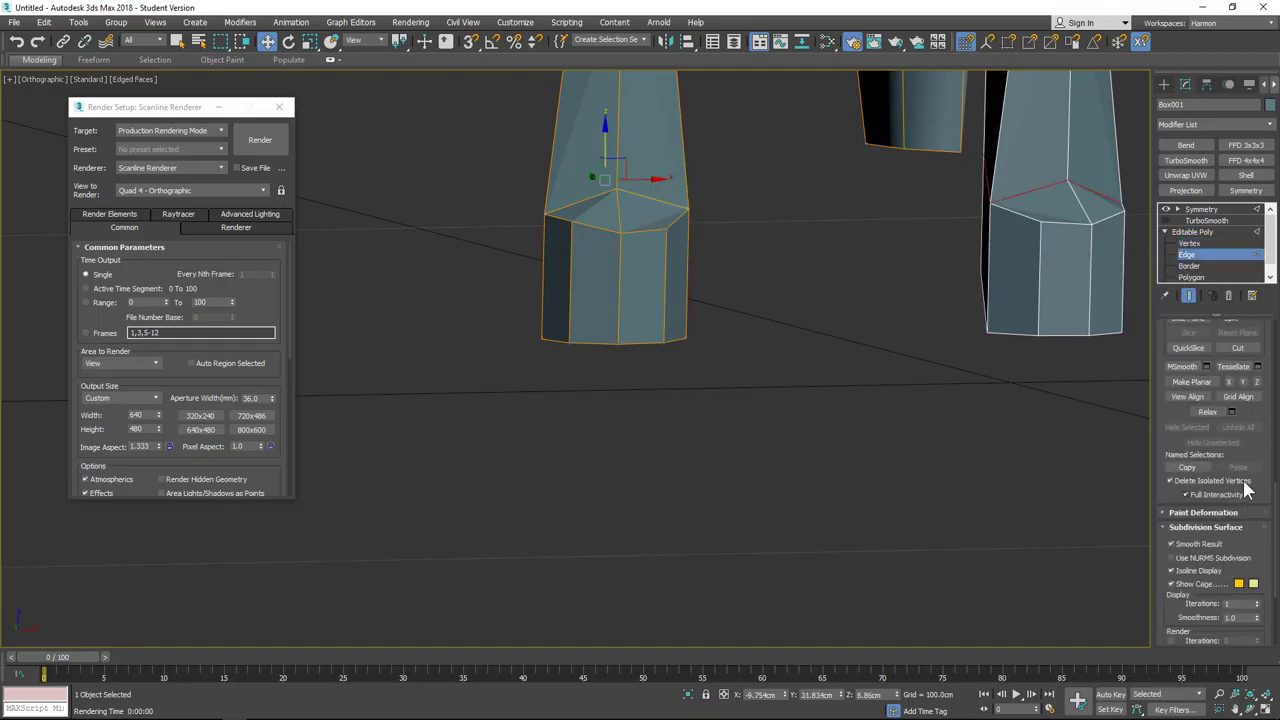
{"action": "left_click_drag", "start_coordinate": [1252, 517], "coordinate": [1253, 497]}
{"action": "scroll", "coordinate": [1253, 497], "scroll_direction": "up", "scroll_amount": 5}
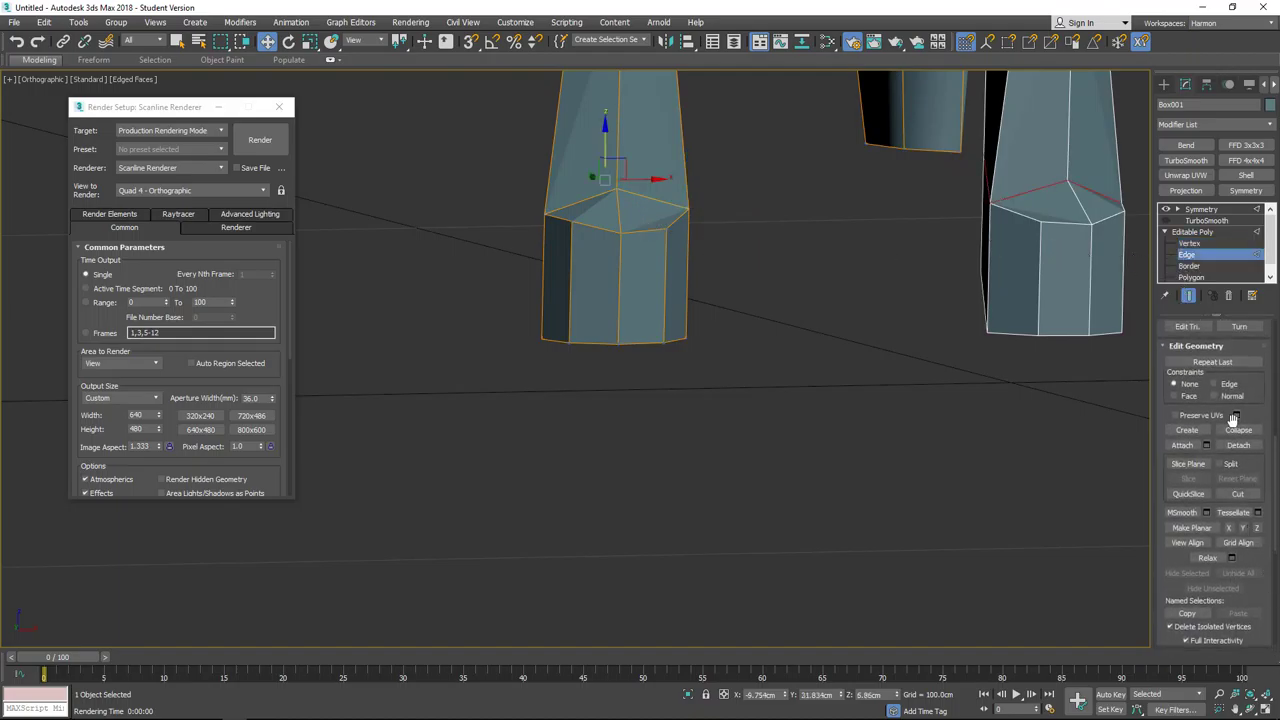
{"action": "left_click", "coordinate": [1239, 326]}
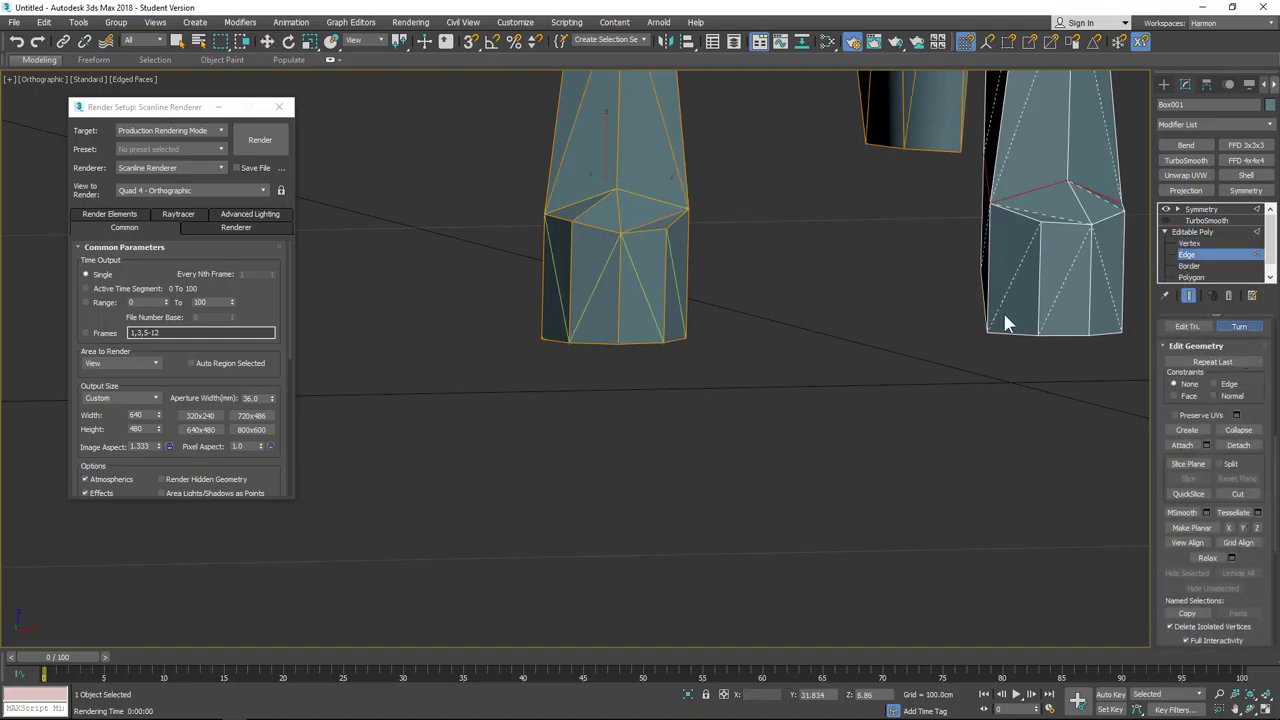
{"action": "left_click", "coordinate": [653, 220]}
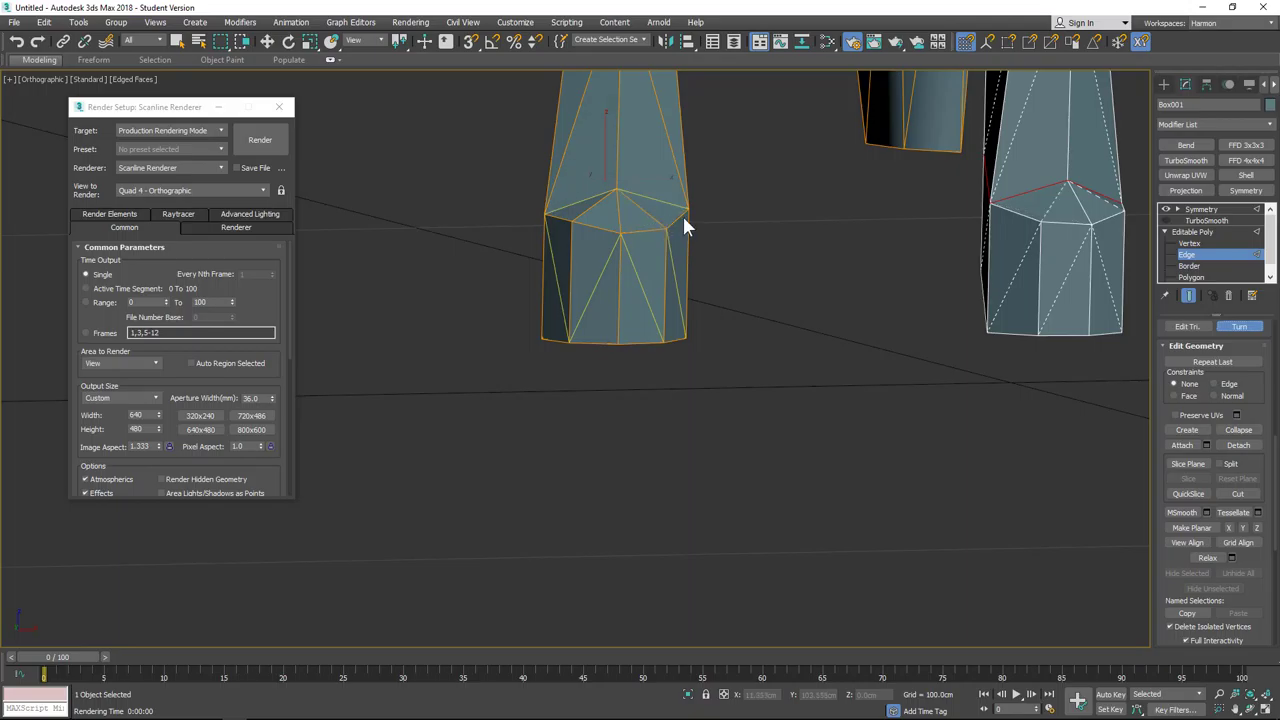
{"action": "left_click", "coordinate": [572, 279]}
Step: Inset the four front toe polygons of the hind foot individually, using By Polygon with an amount of 0.216 cm
{"action": "left_click", "coordinate": [1190, 277]}
{"action": "key", "text": "w"}
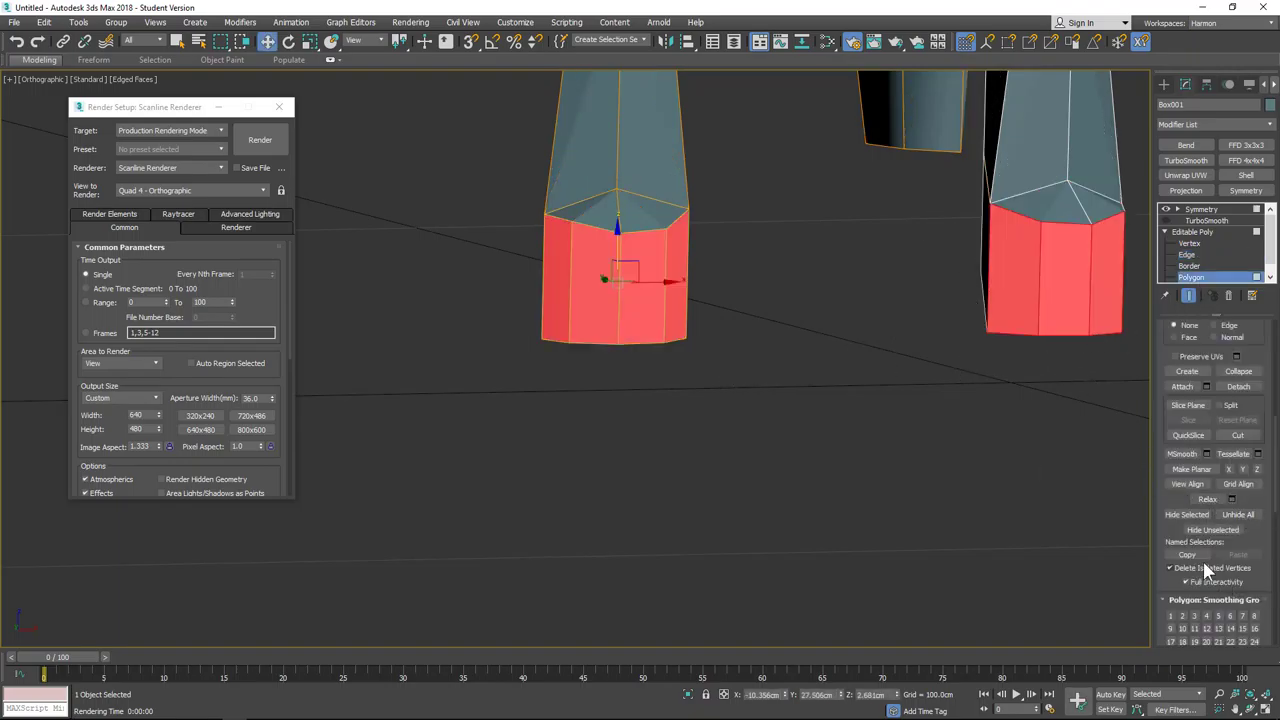
{"action": "scroll", "coordinate": [1255, 450], "scroll_direction": "up", "scroll_amount": 5}
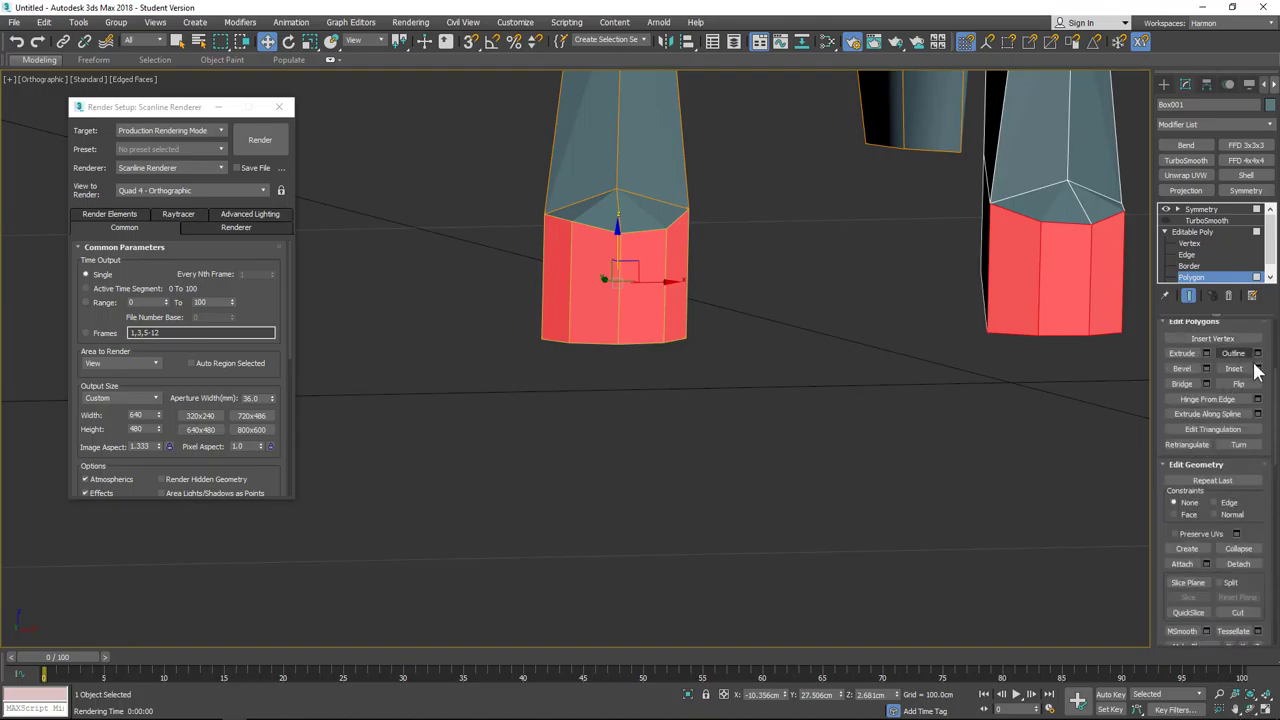
{"action": "left_click", "coordinate": [1257, 368]}
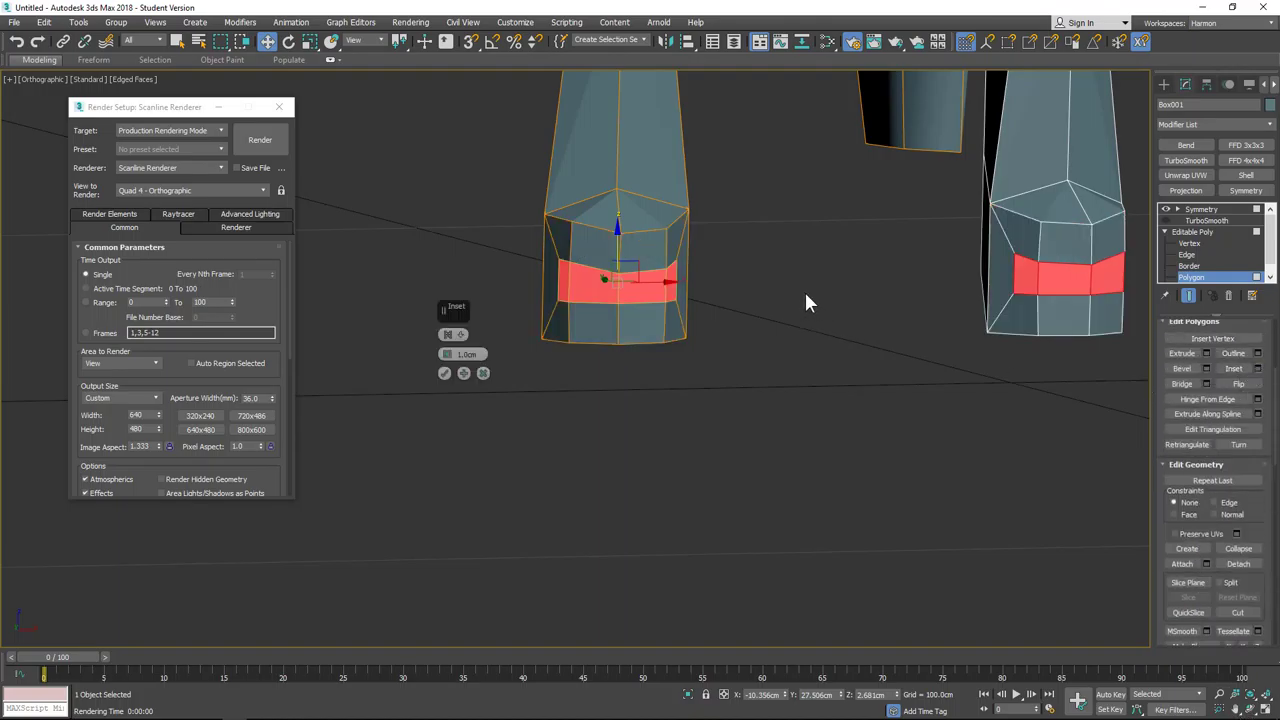
{"action": "left_click_drag", "start_coordinate": [456, 312], "coordinate": [786, 261]}
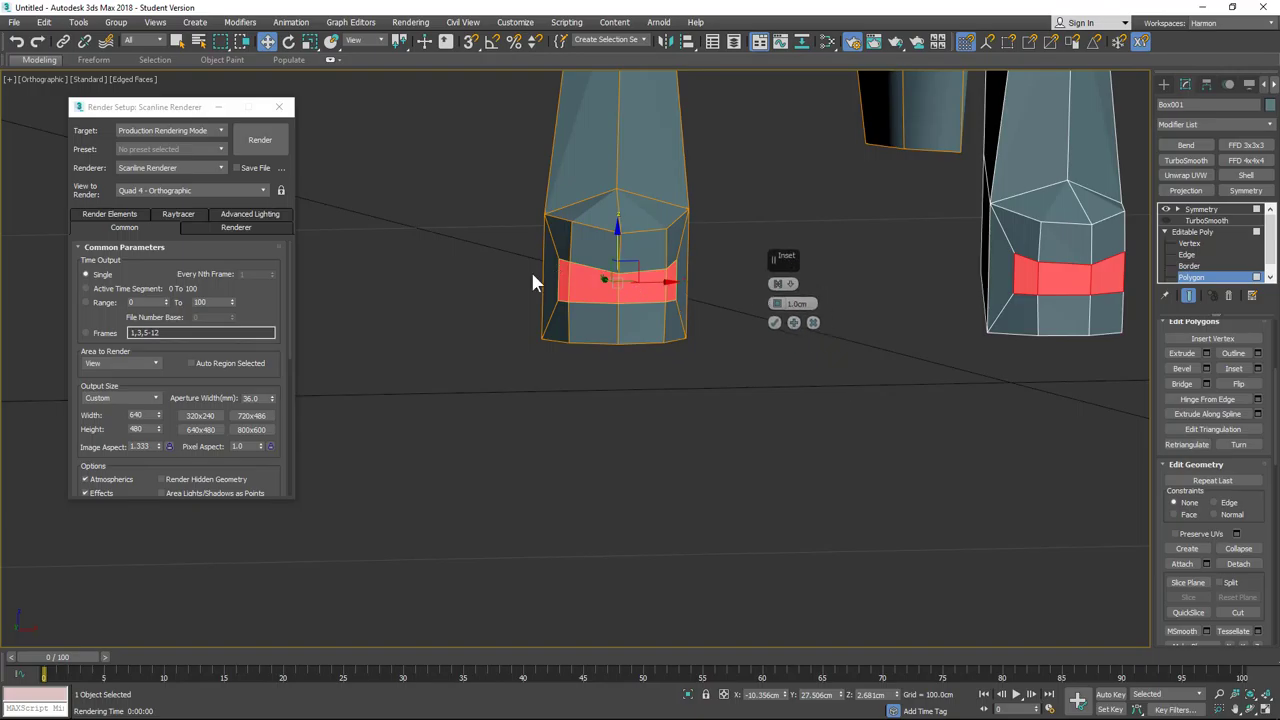
{"action": "left_click", "coordinate": [788, 285]}
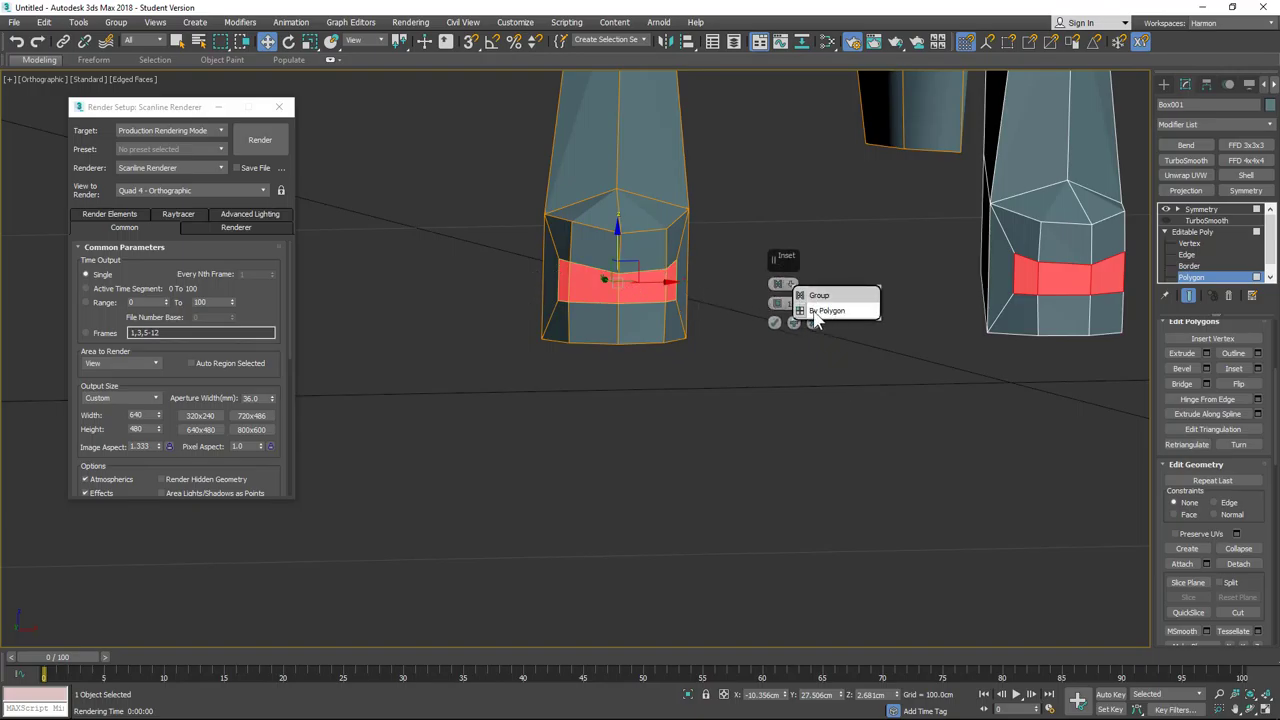
{"action": "left_click", "coordinate": [830, 306]}
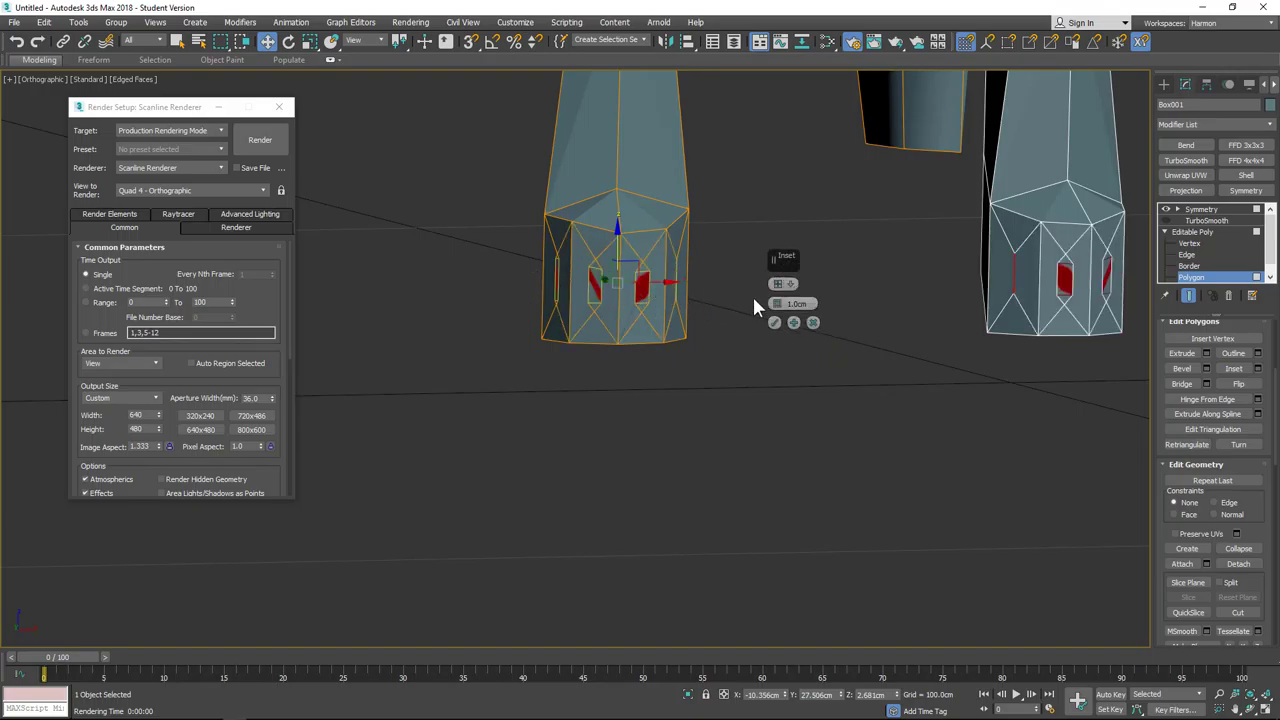
{"action": "left_click_drag", "start_coordinate": [776, 304], "coordinate": [771, 322]}
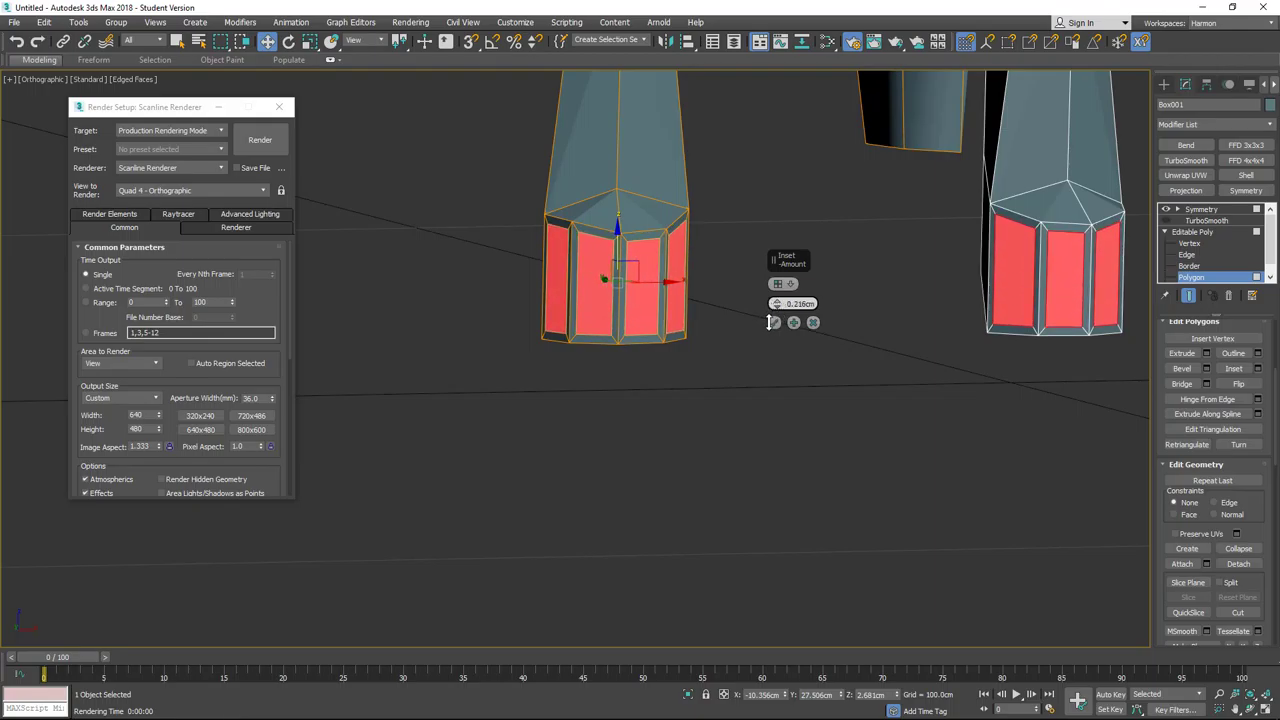
{"action": "left_click", "coordinate": [772, 322]}
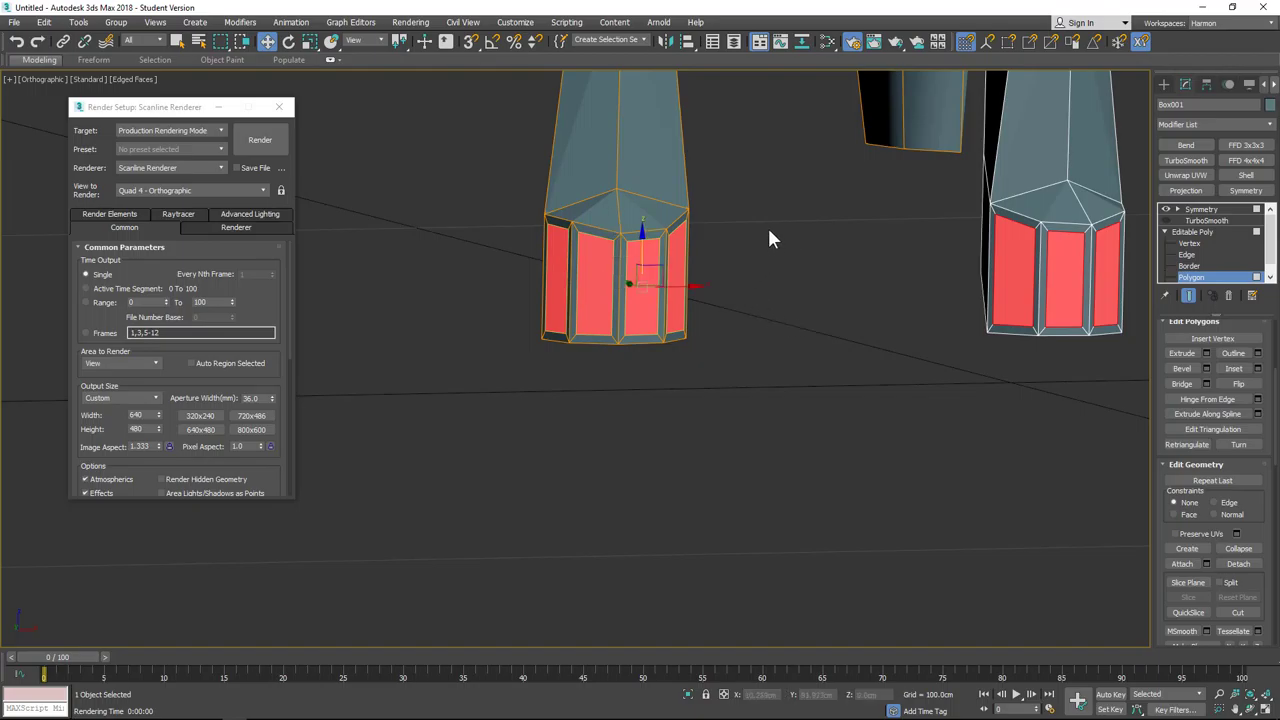
Step: Move the four inset toe polygons forward together, and shift the outermost one sideways away from the foot
{"action": "middle_click_drag", "start_coordinate": [769, 232], "coordinate": [782, 286], "text": "alt"}
{"action": "left_click", "coordinate": [601, 316]}
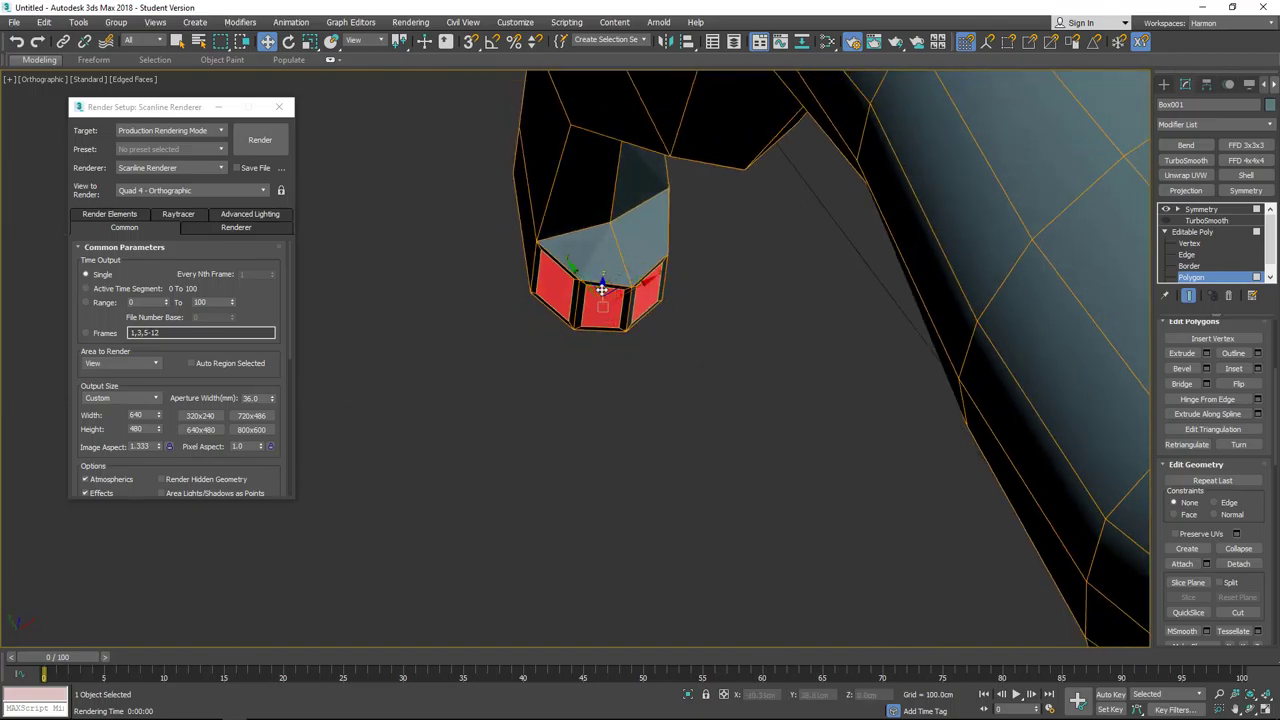
{"action": "left_click_drag", "start_coordinate": [606, 286], "coordinate": [609, 295]}
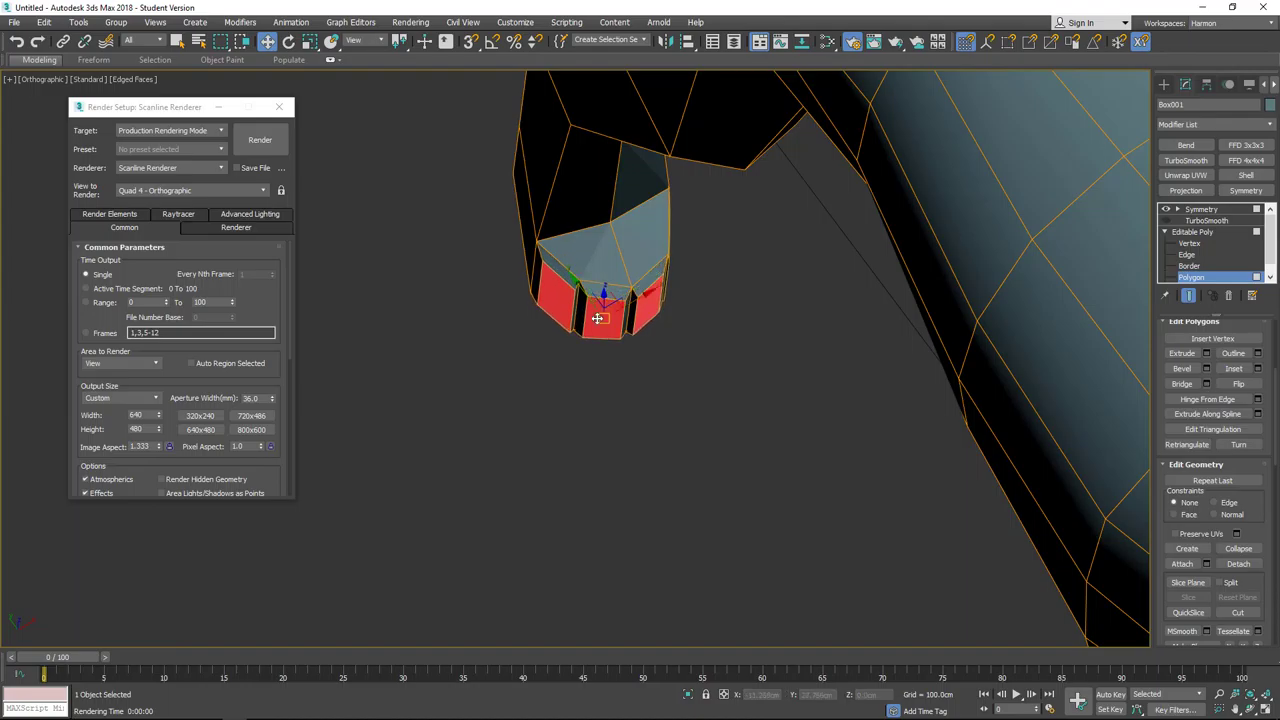
{"action": "left_click", "coordinate": [600, 318], "text": "alt"}
{"action": "left_click", "coordinate": [642, 308], "text": "alt"}
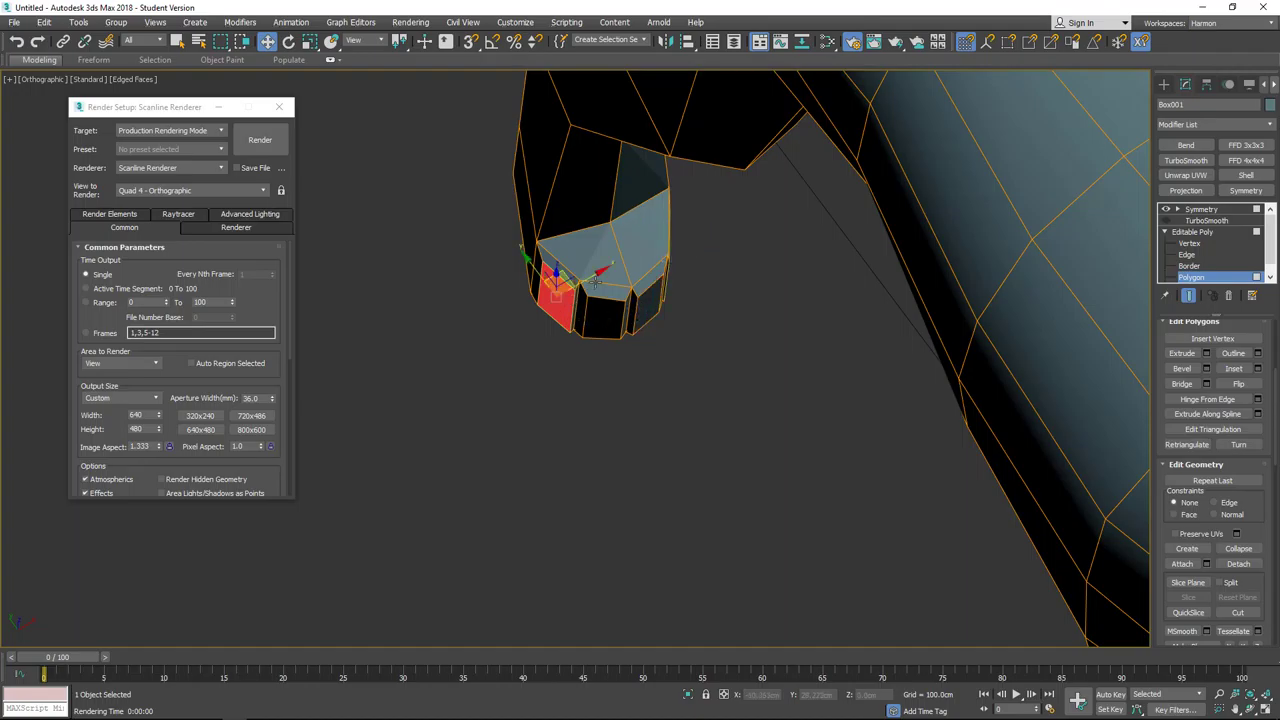
{"action": "left_click_drag", "start_coordinate": [588, 272], "coordinate": [551, 266]}
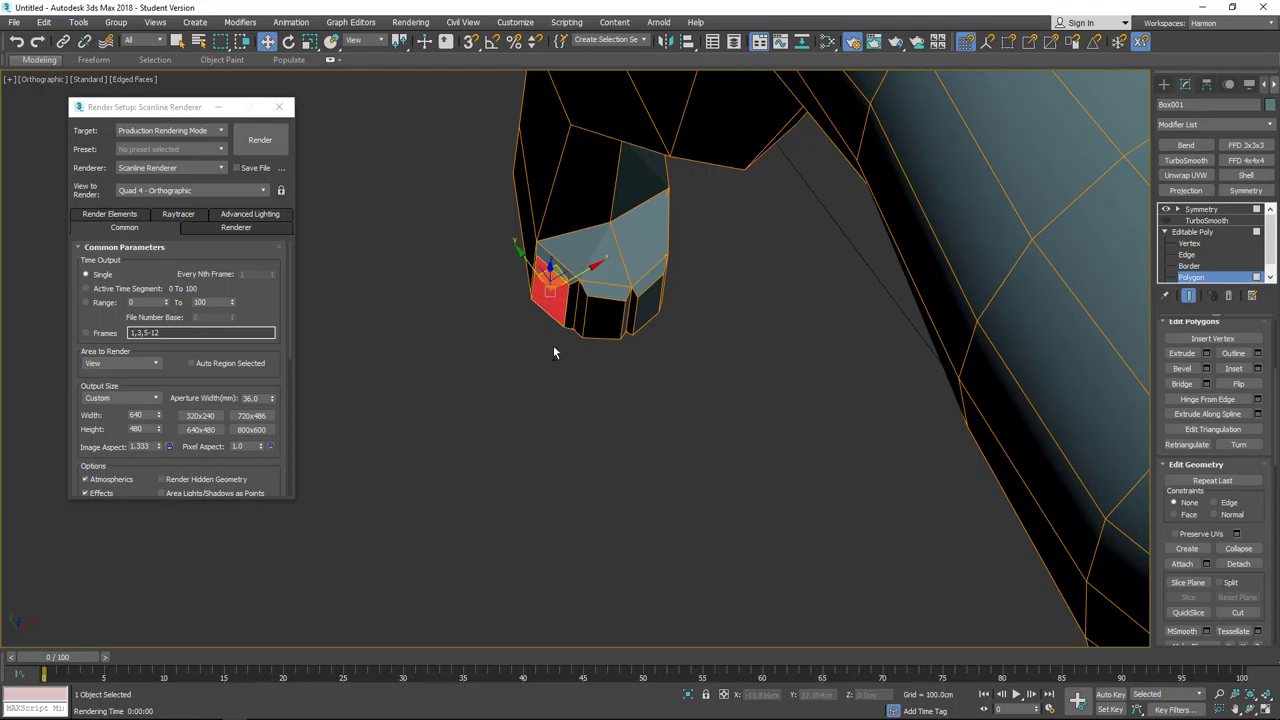
Step: Shift the innermost toe polygon sideways toward the body's centre and forward on the ground plane
{"action": "left_click", "coordinate": [657, 268]}
{"action": "middle_click_drag", "start_coordinate": [745, 352], "coordinate": [674, 286], "text": "alt"}
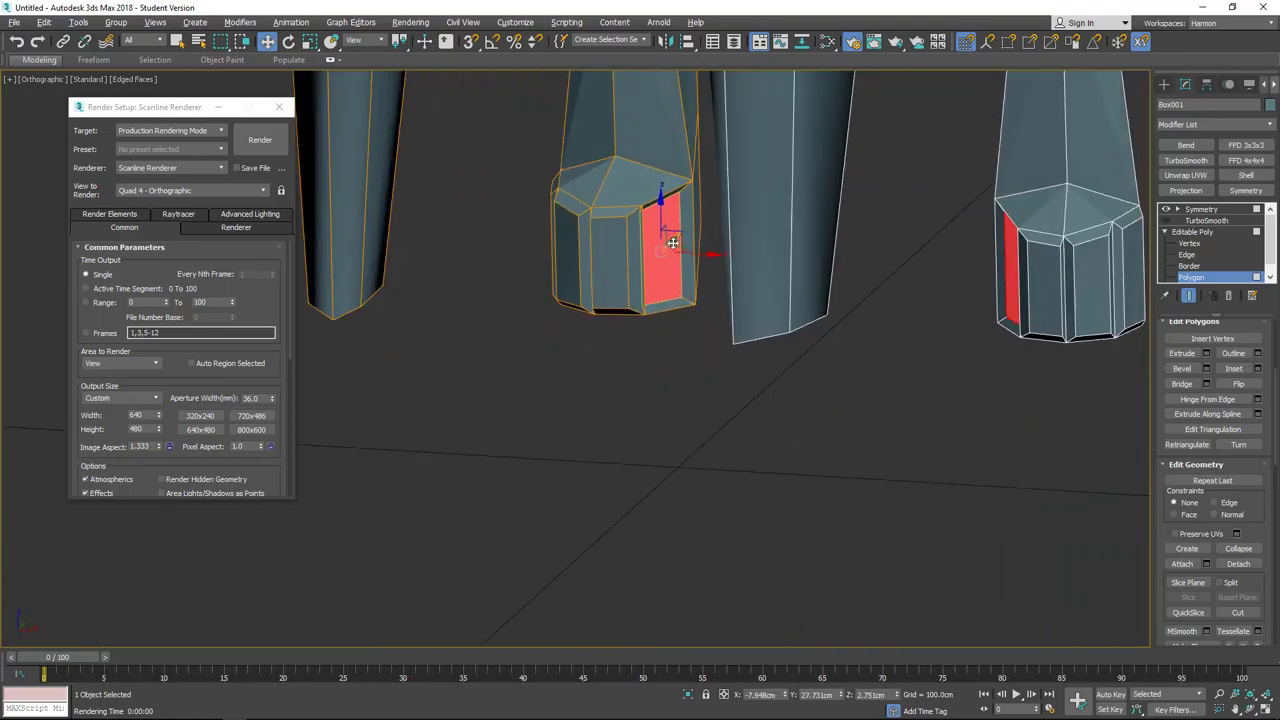
{"action": "left_click_drag", "start_coordinate": [673, 243], "coordinate": [690, 217]}
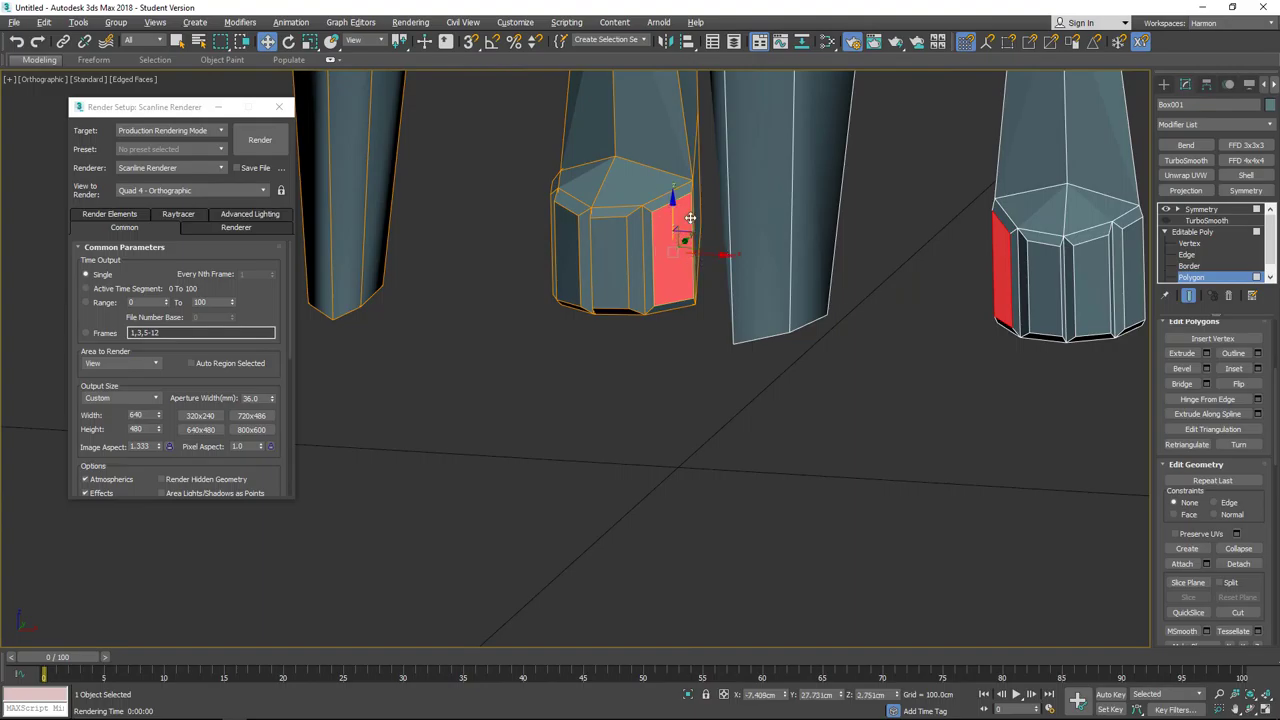
{"action": "middle_click_drag", "start_coordinate": [690, 217], "coordinate": [703, 254], "text": "alt"}
{"action": "left_click_drag", "start_coordinate": [686, 236], "coordinate": [699, 247]}
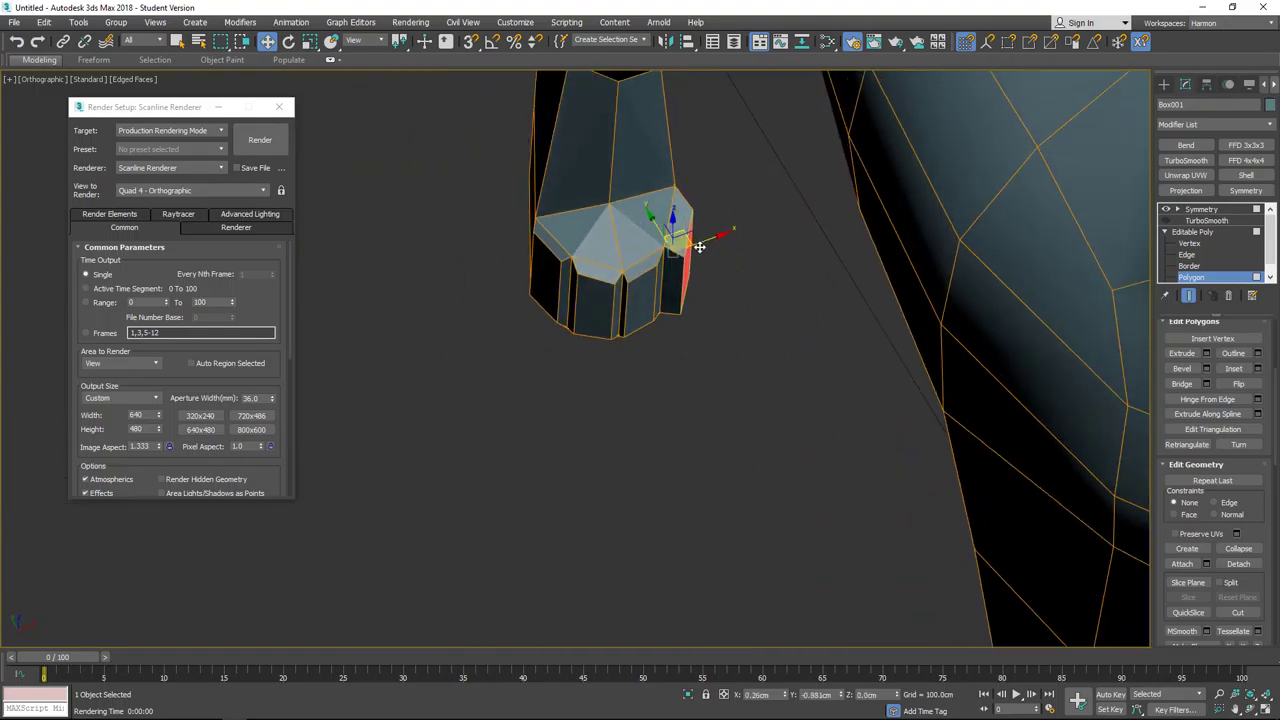
Step: Reposition the two middle toe polygons and the outermost one horizontally so the toes fan out around the foot
{"action": "left_click", "coordinate": [651, 286]}
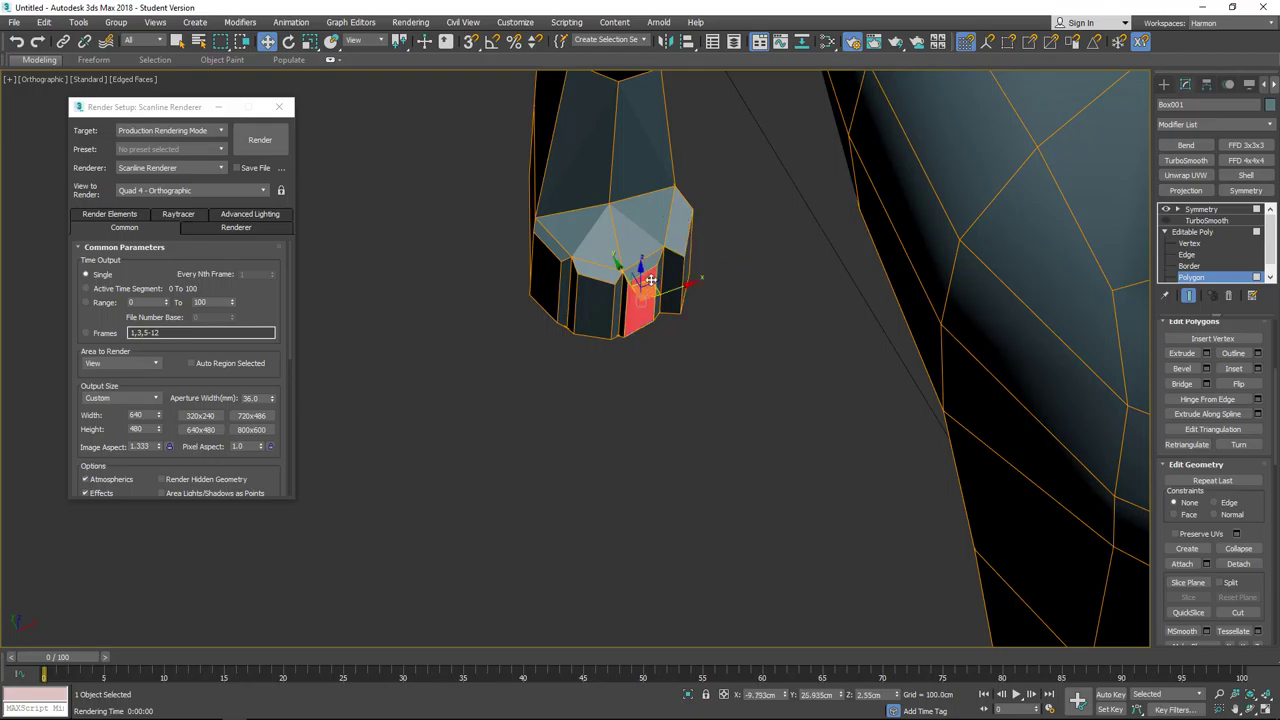
{"action": "left_click", "coordinate": [594, 293]}
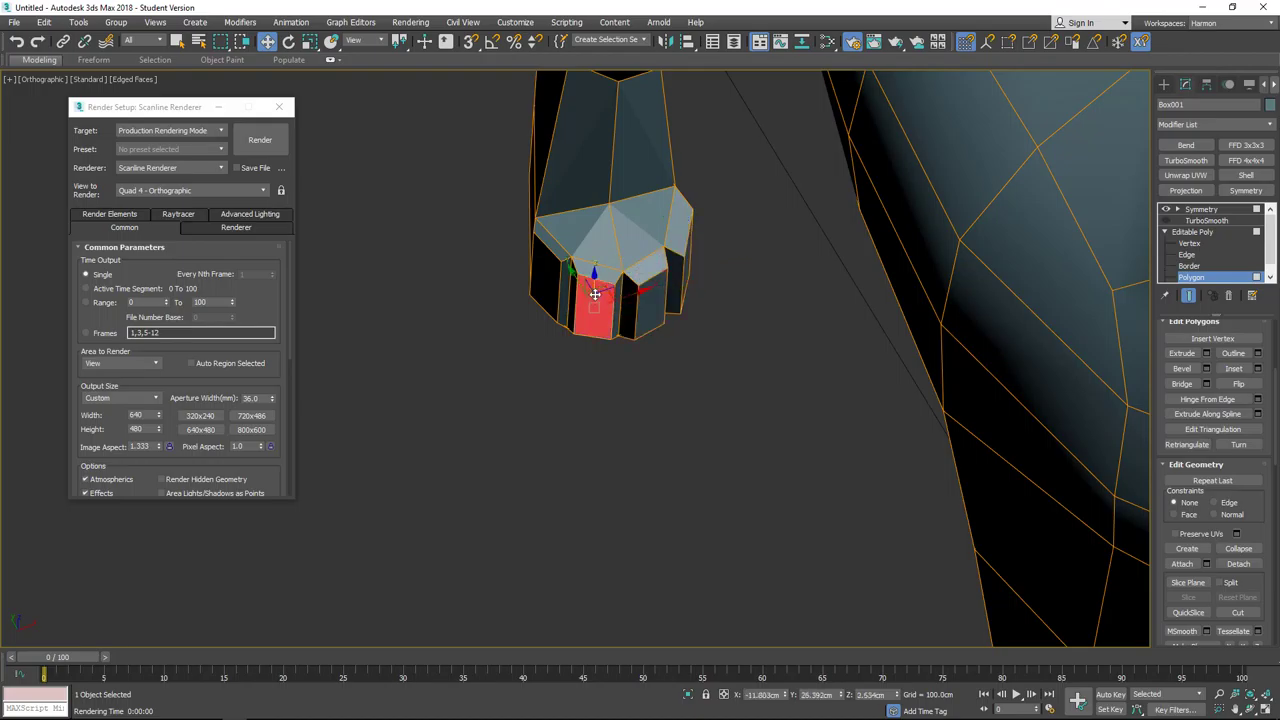
{"action": "left_click_drag", "start_coordinate": [594, 293], "coordinate": [556, 258]}
{"action": "scroll", "coordinate": [542, 212], "scroll_direction": "down", "scroll_amount": 3}
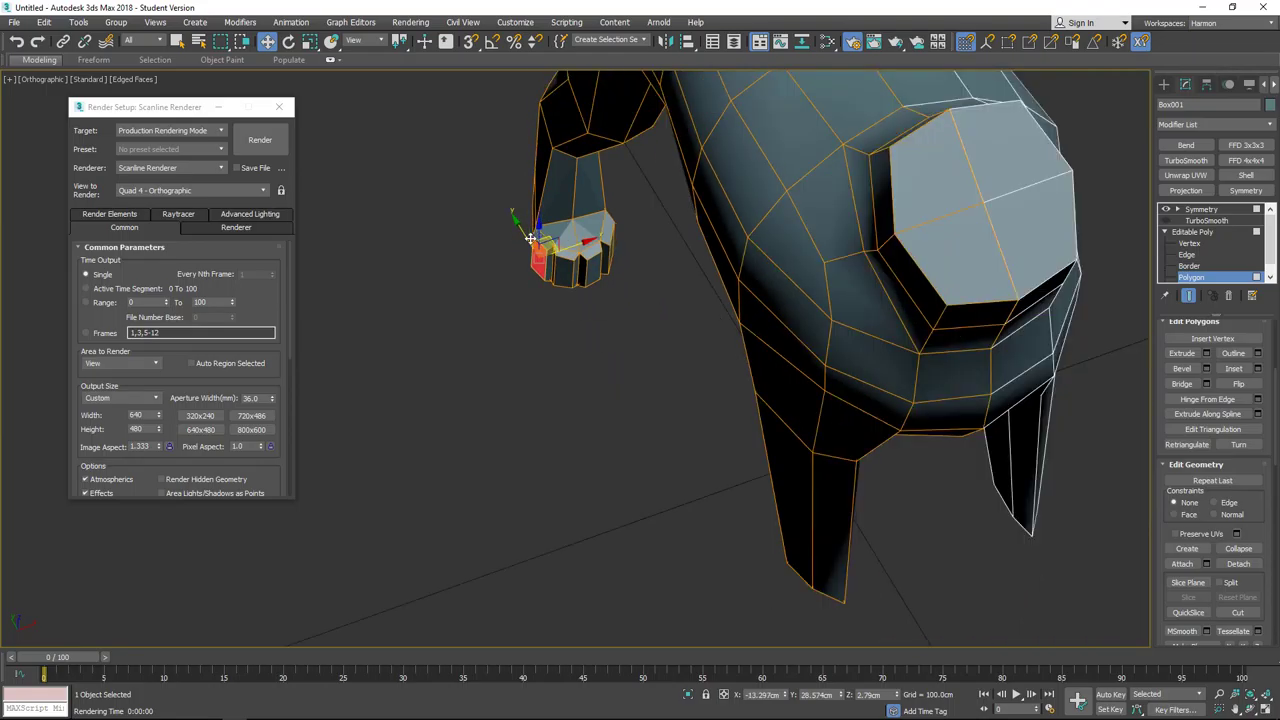
Step: Move the rear vertices of the hind foot's outermost toe forward and outward to shorten its side
{"action": "middle_click_drag", "start_coordinate": [542, 212], "coordinate": [558, 149], "text": "alt"}
{"action": "scroll", "coordinate": [562, 240], "scroll_direction": "up", "scroll_amount": 6}
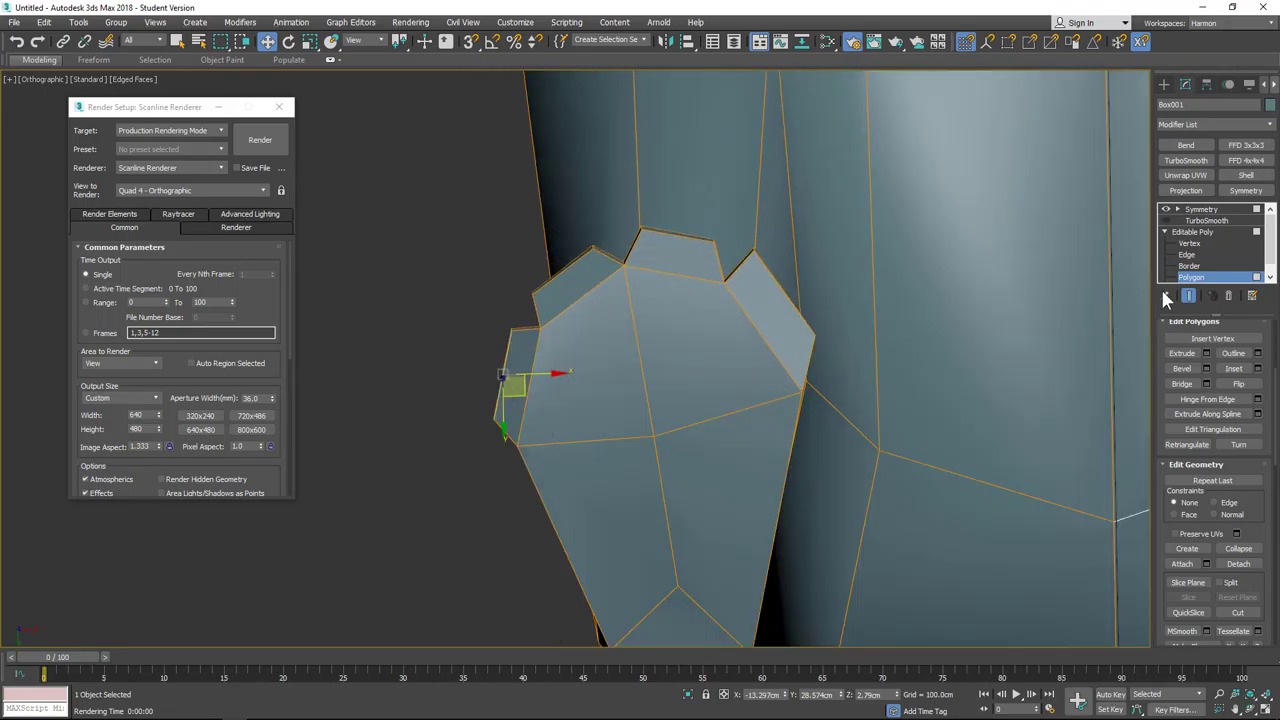
{"action": "left_click", "coordinate": [1189, 243]}
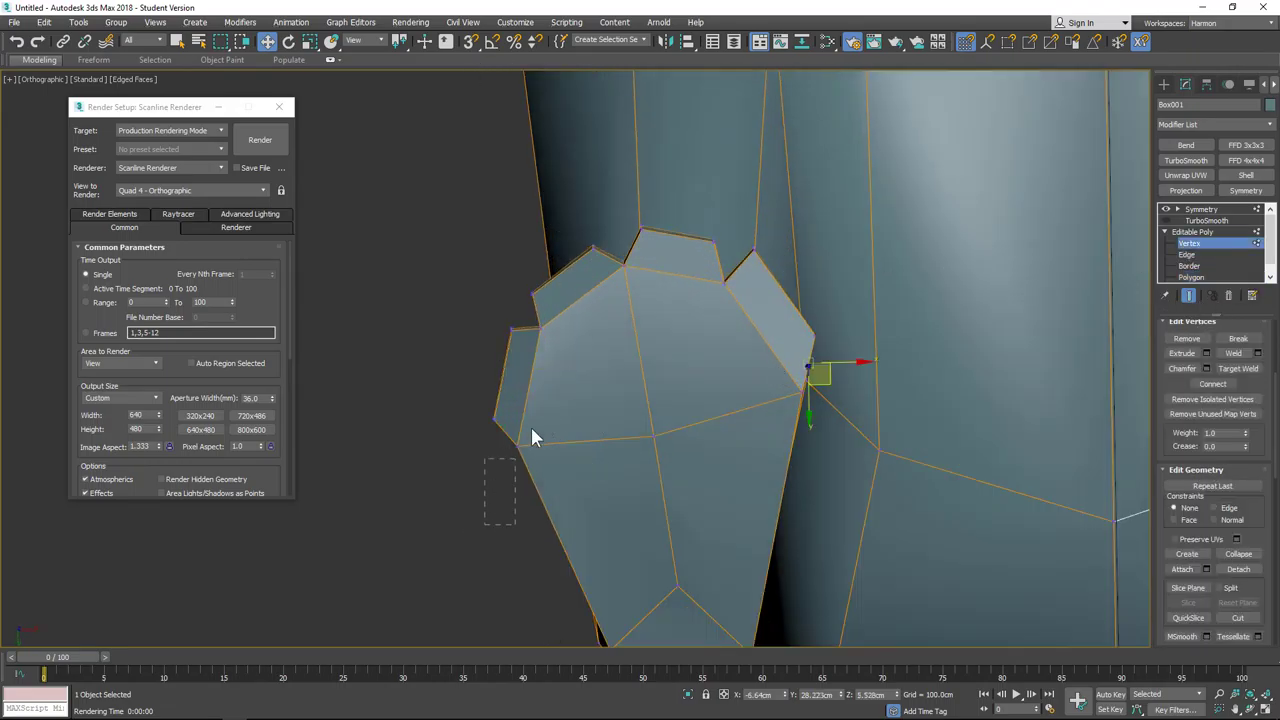
{"action": "left_click_drag", "start_coordinate": [529, 385], "coordinate": [528, 384]}
{"action": "left_click_drag", "start_coordinate": [523, 449], "coordinate": [510, 377]}
Step: Select the outermost toe's front vertices together with the innermost toe's inner side vertices and move them forward
{"action": "left_click", "coordinate": [512, 328]}
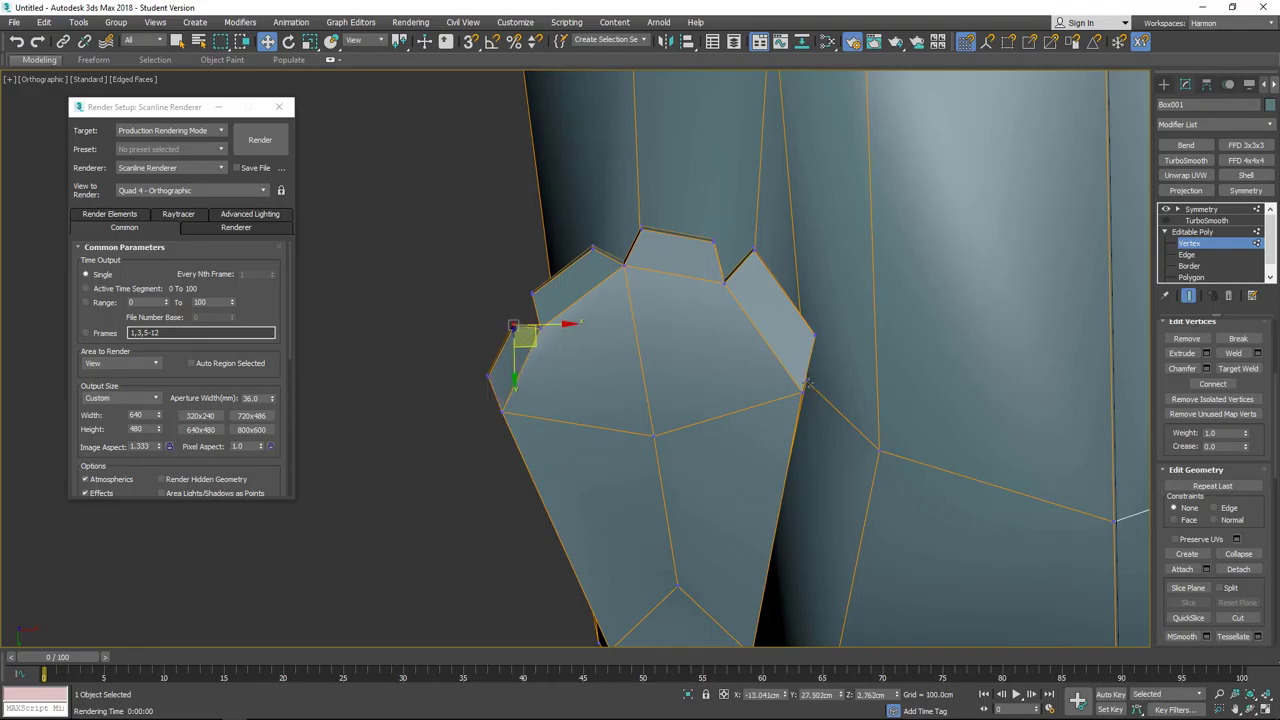
{"action": "middle_click_drag", "start_coordinate": [808, 383], "coordinate": [755, 422], "text": "alt"}
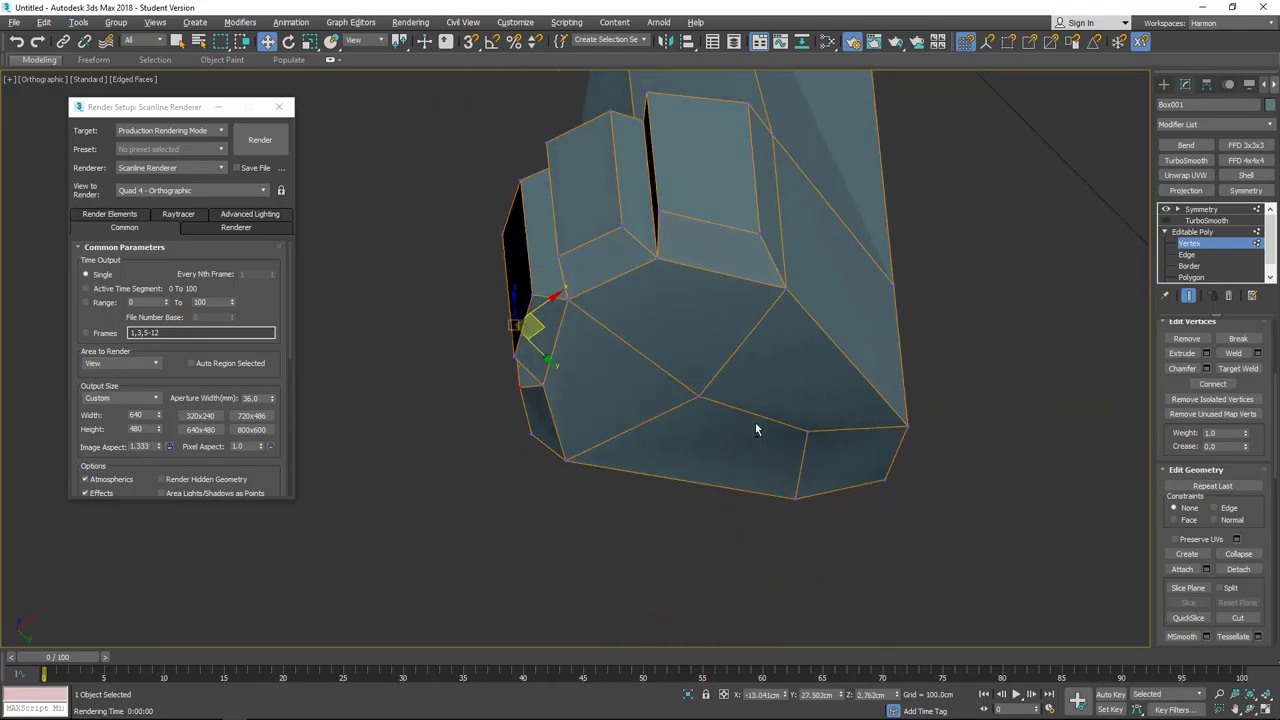
{"action": "left_click", "coordinate": [748, 103], "text": "ctrl"}
{"action": "left_click", "coordinate": [760, 229], "text": "ctrl"}
{"action": "left_click", "coordinate": [770, 132], "text": "ctrl"}
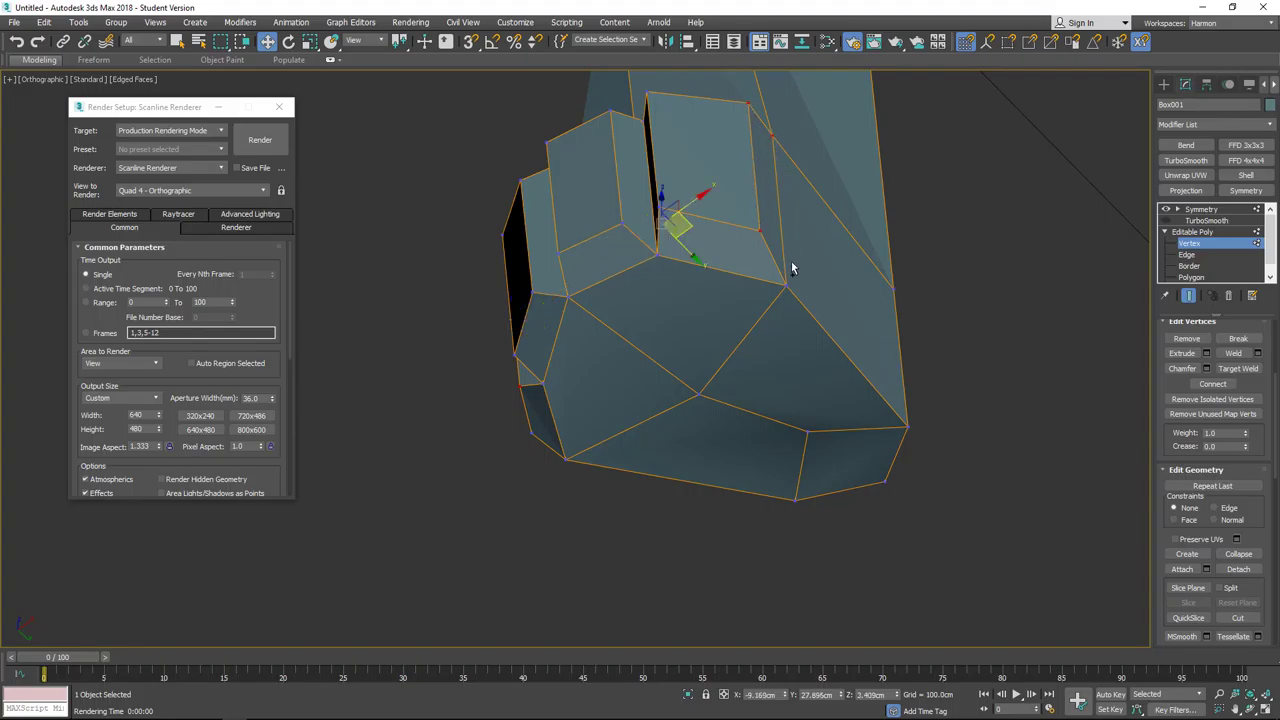
{"action": "left_click", "coordinate": [786, 286], "text": "ctrl"}
{"action": "scroll", "coordinate": [700, 240], "scroll_direction": "up", "scroll_amount": 5}
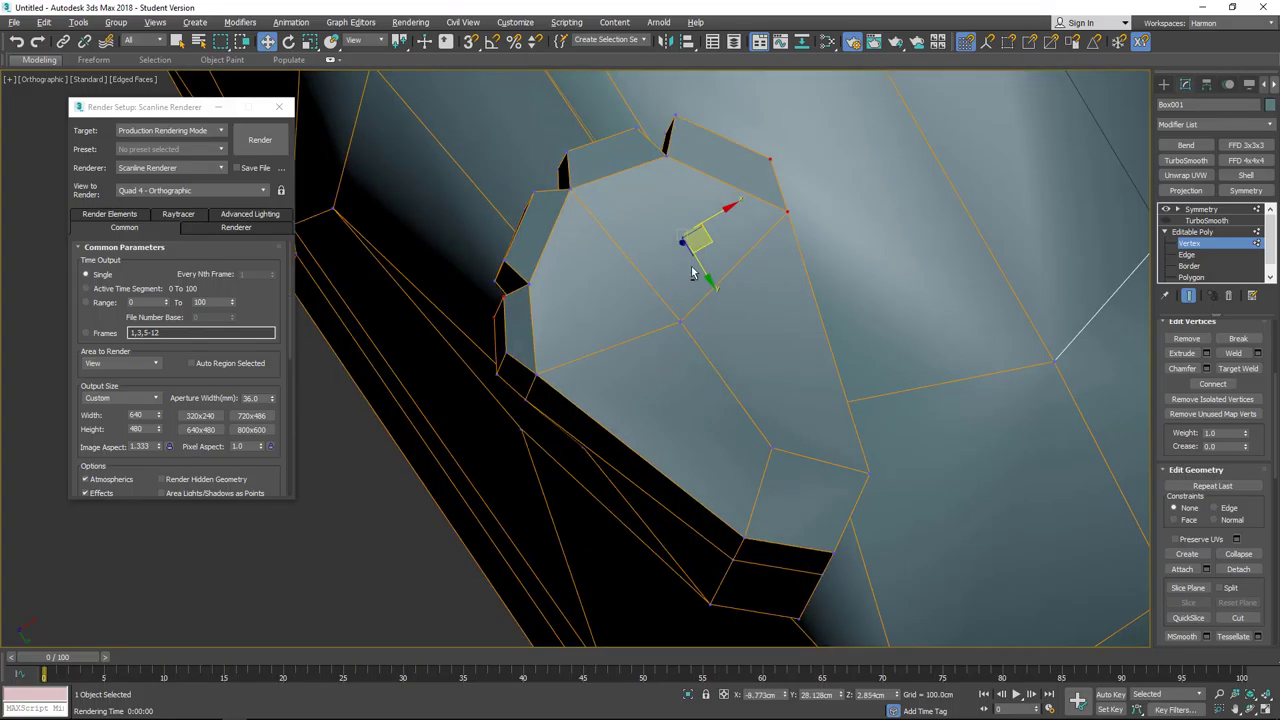
{"action": "left_click_drag", "start_coordinate": [705, 246], "coordinate": [670, 198]}
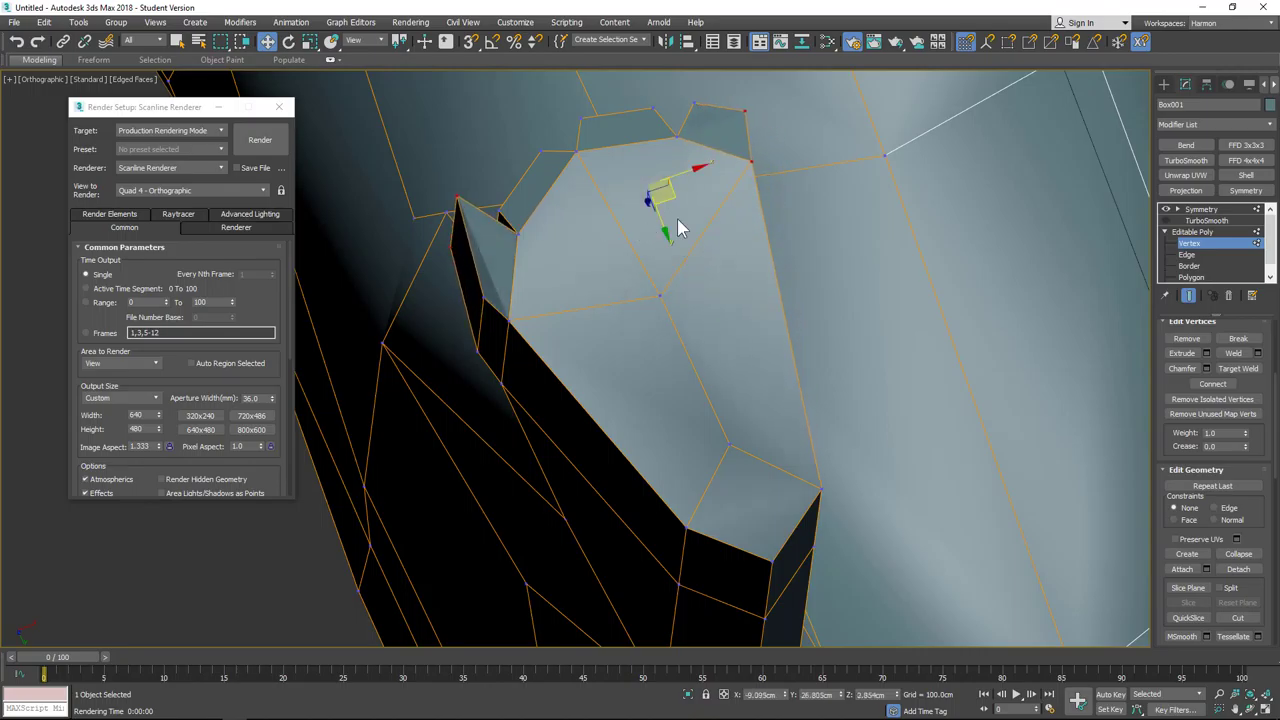
Step: Deselect the innermost toe's vertices and move the outermost toe's front vertices back toward the foot
{"action": "left_click_drag", "start_coordinate": [615, 362], "coordinate": [615, 362], "text": "alt"}
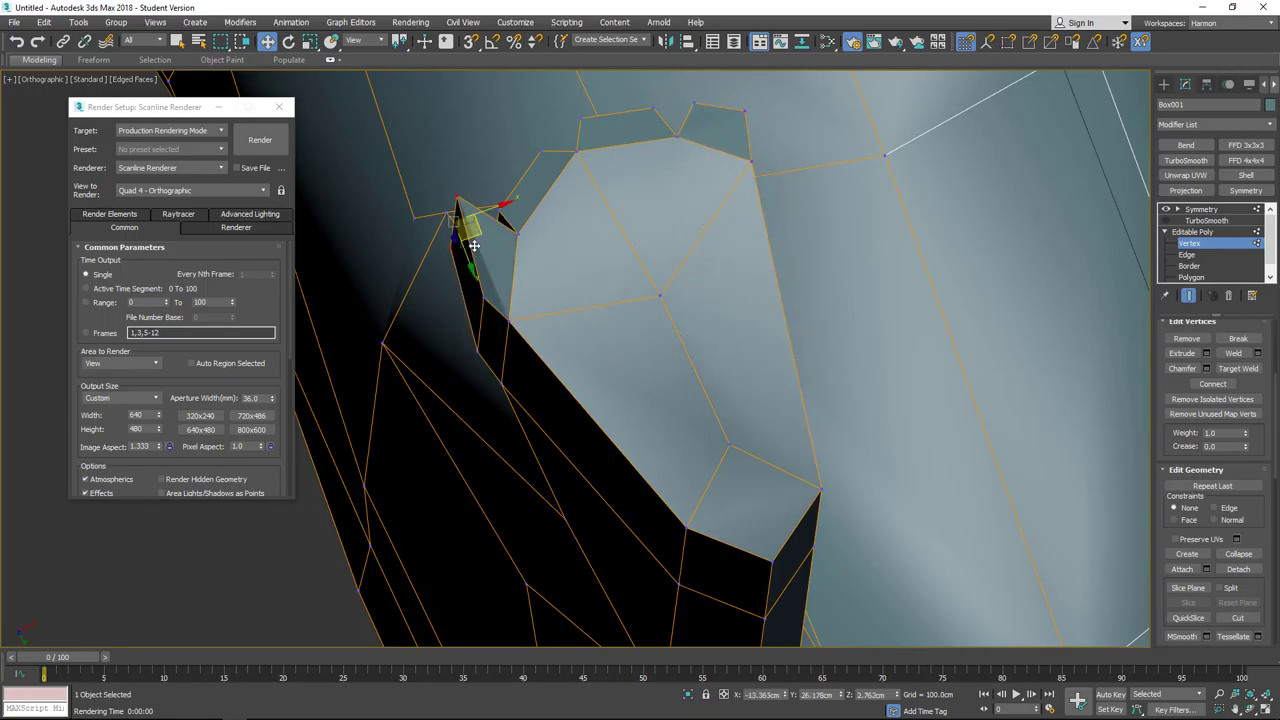
{"action": "left_click_drag", "start_coordinate": [474, 245], "coordinate": [506, 286]}
{"action": "scroll", "coordinate": [533, 240], "scroll_direction": "down", "scroll_amount": 4}
{"action": "middle_click_drag", "start_coordinate": [533, 240], "coordinate": [605, 376], "text": "alt"}
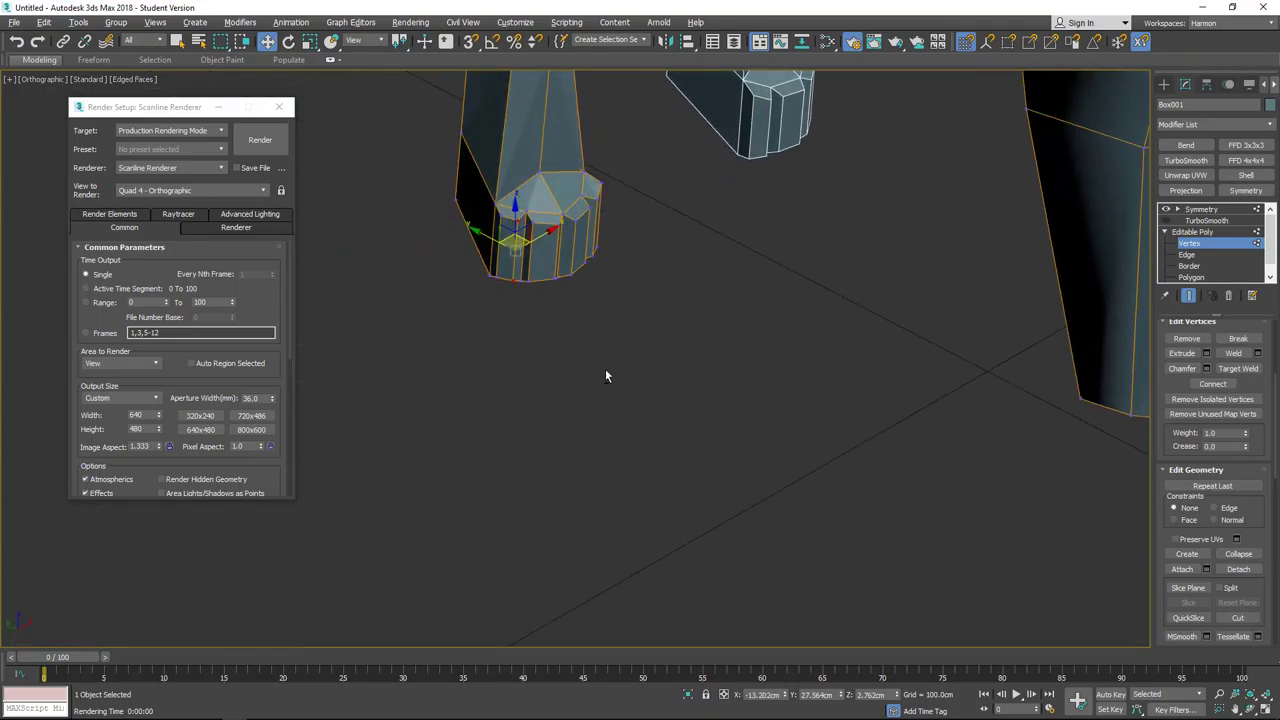
Step: Lower the outermost toe polygon and the two middle toe polygons slightly along Z
{"action": "left_click", "coordinate": [1195, 277]}
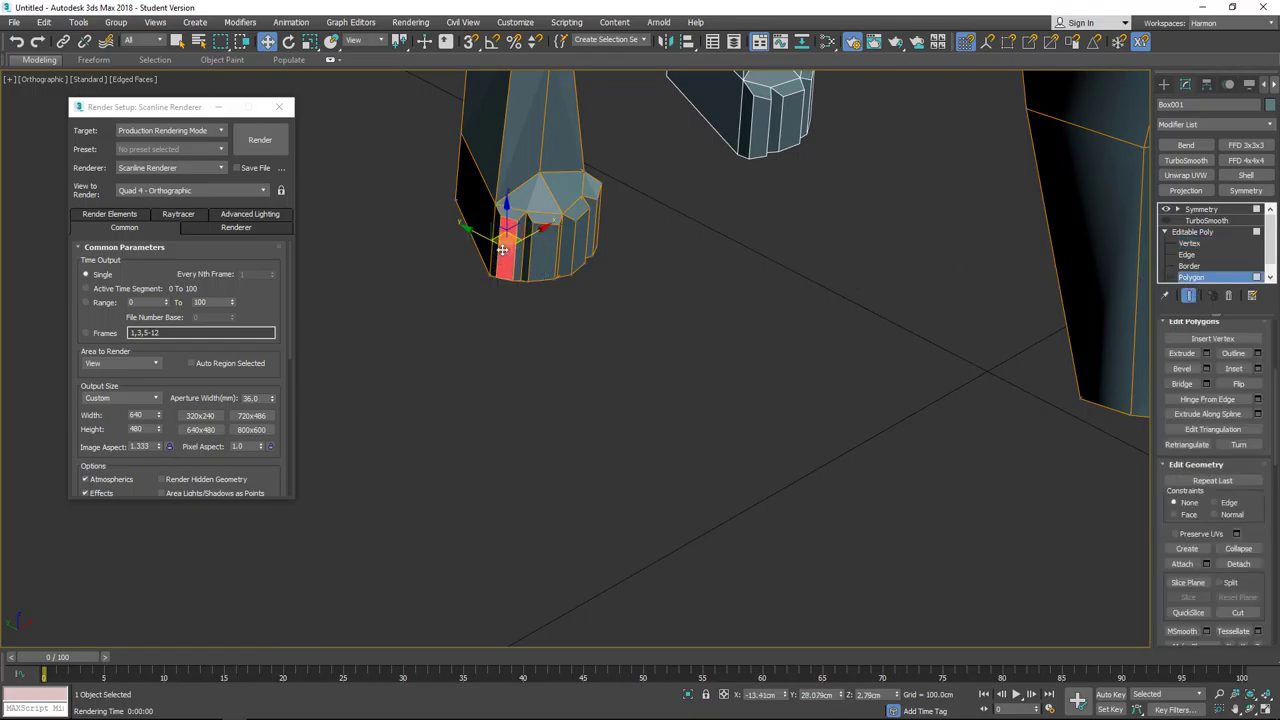
{"action": "left_click_drag", "start_coordinate": [507, 219], "coordinate": [507, 226]}
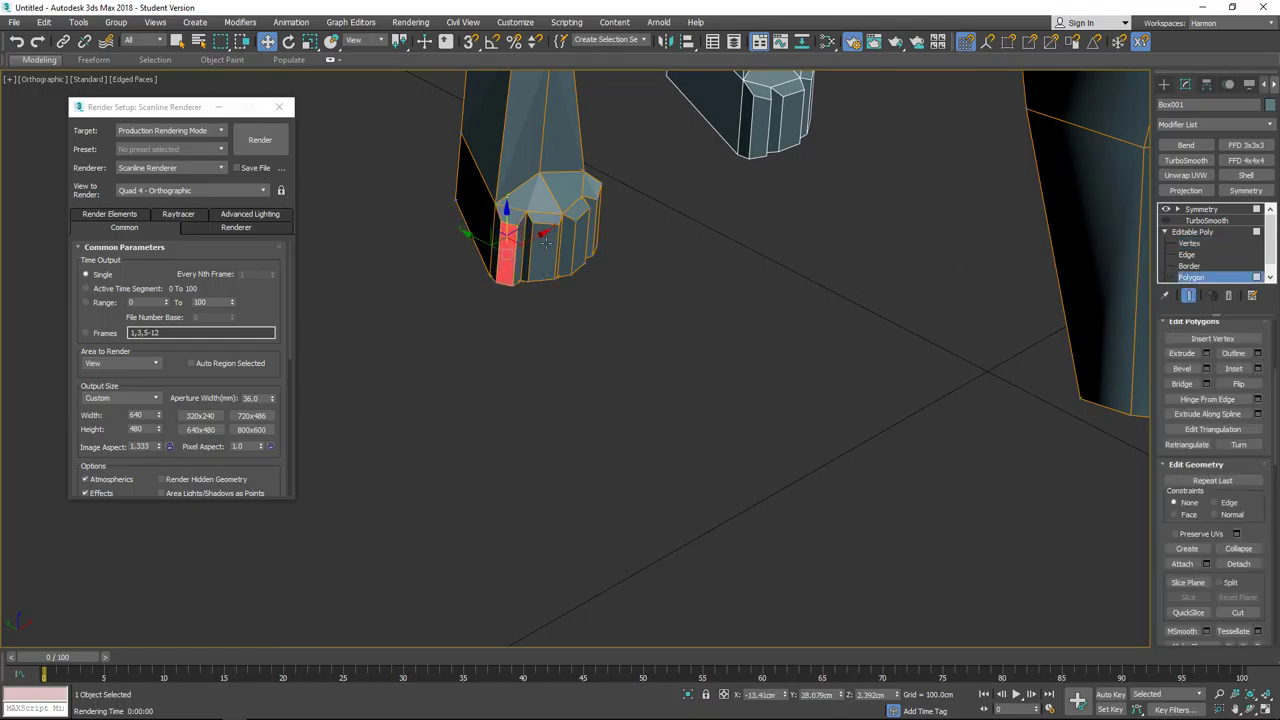
{"action": "left_click", "coordinate": [545, 245]}
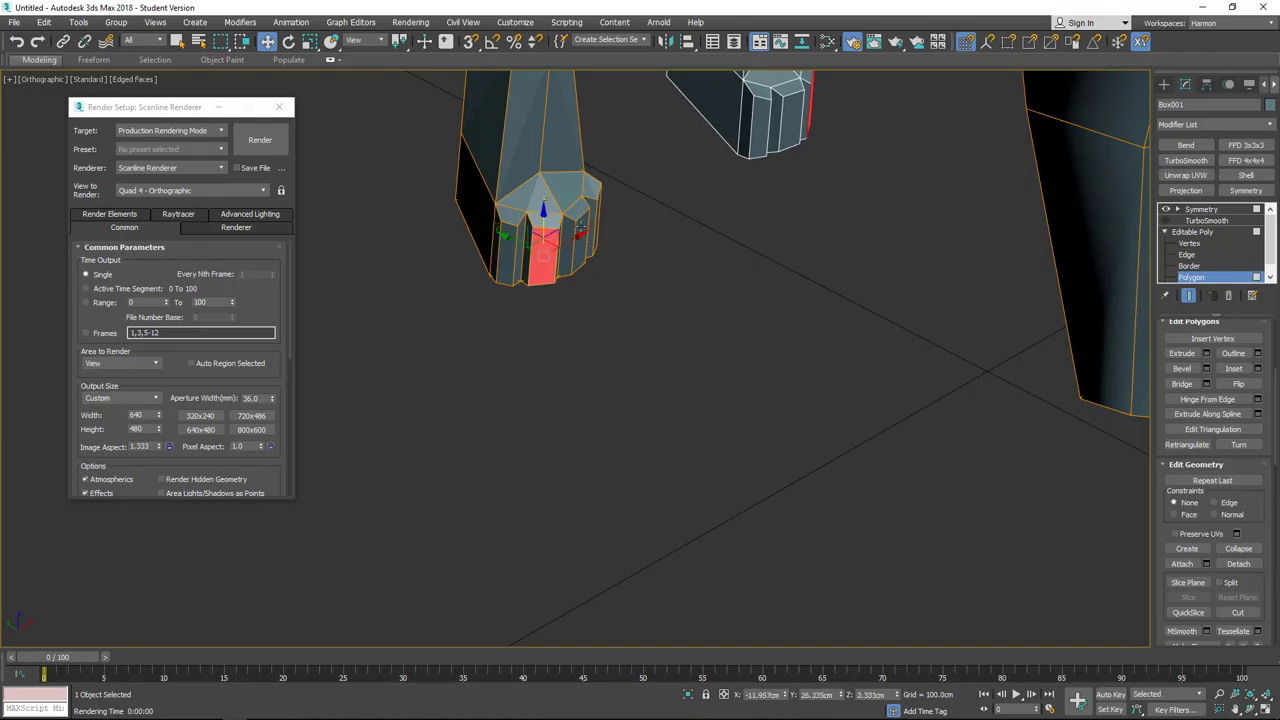
{"action": "left_click", "coordinate": [578, 238]}
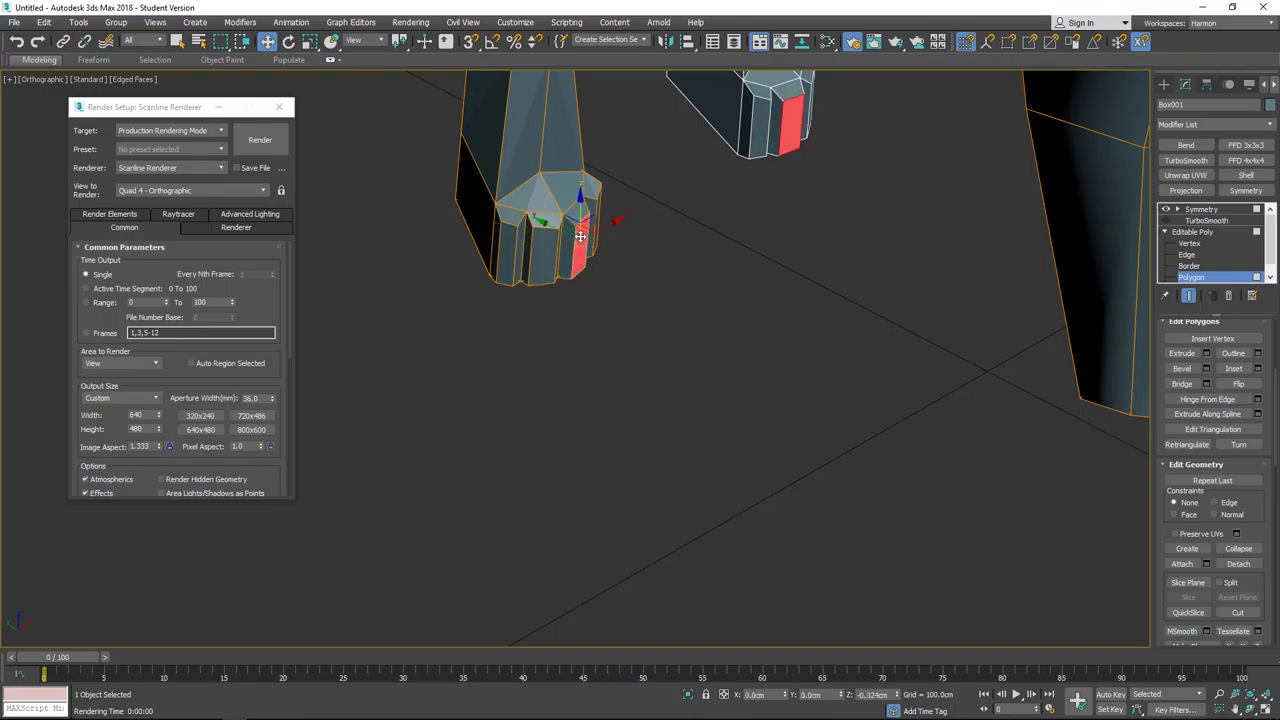
{"action": "middle_click_drag", "start_coordinate": [608, 266], "coordinate": [626, 240], "text": "alt"}
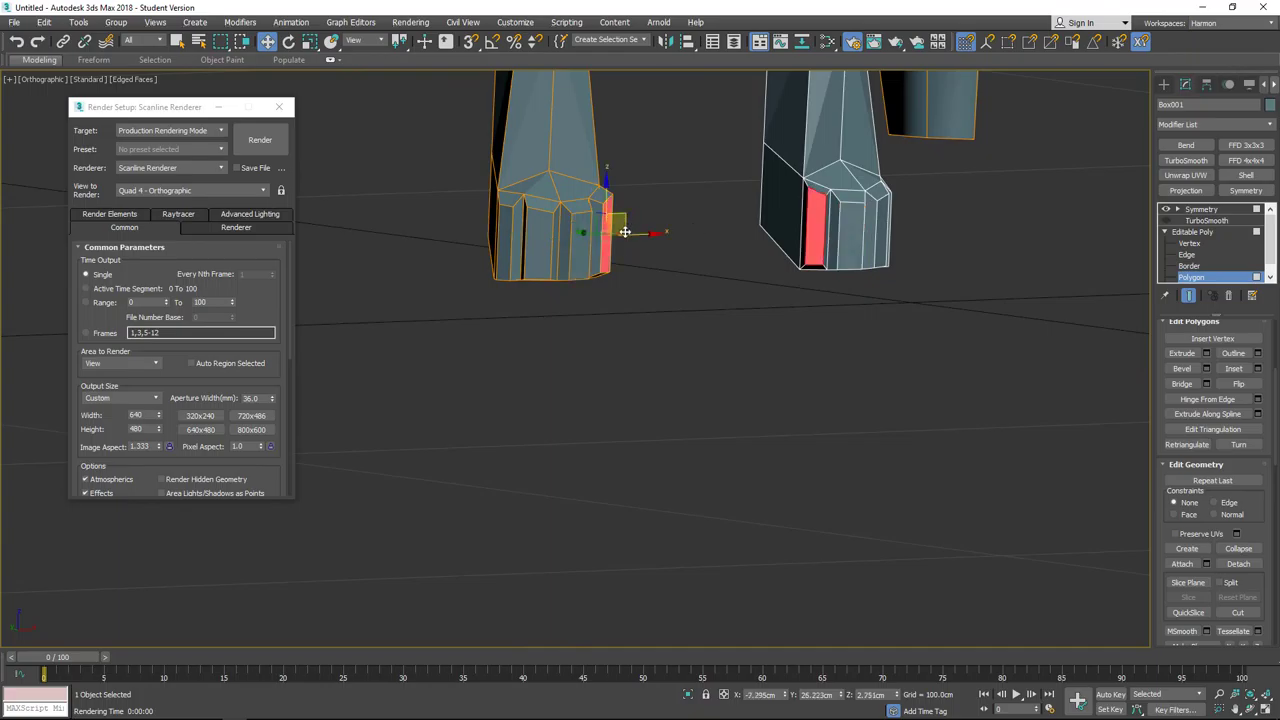
Step: Select the upper front edges of the hind foot's toes and lower them along Z to slope the toe tops
{"action": "middle_click_drag", "start_coordinate": [640, 189], "coordinate": [645, 277], "text": "alt"}
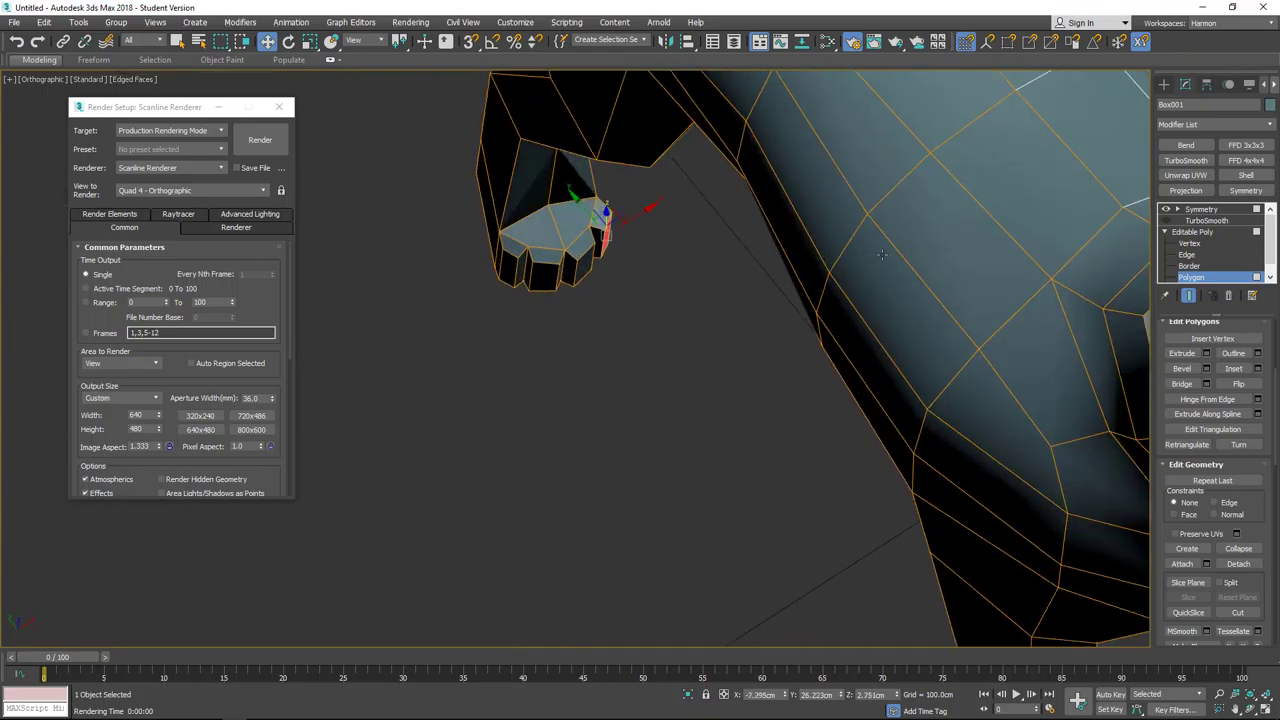
{"action": "left_click", "coordinate": [1191, 256]}
{"action": "middle_click_drag", "start_coordinate": [600, 341], "coordinate": [594, 290], "text": "alt"}
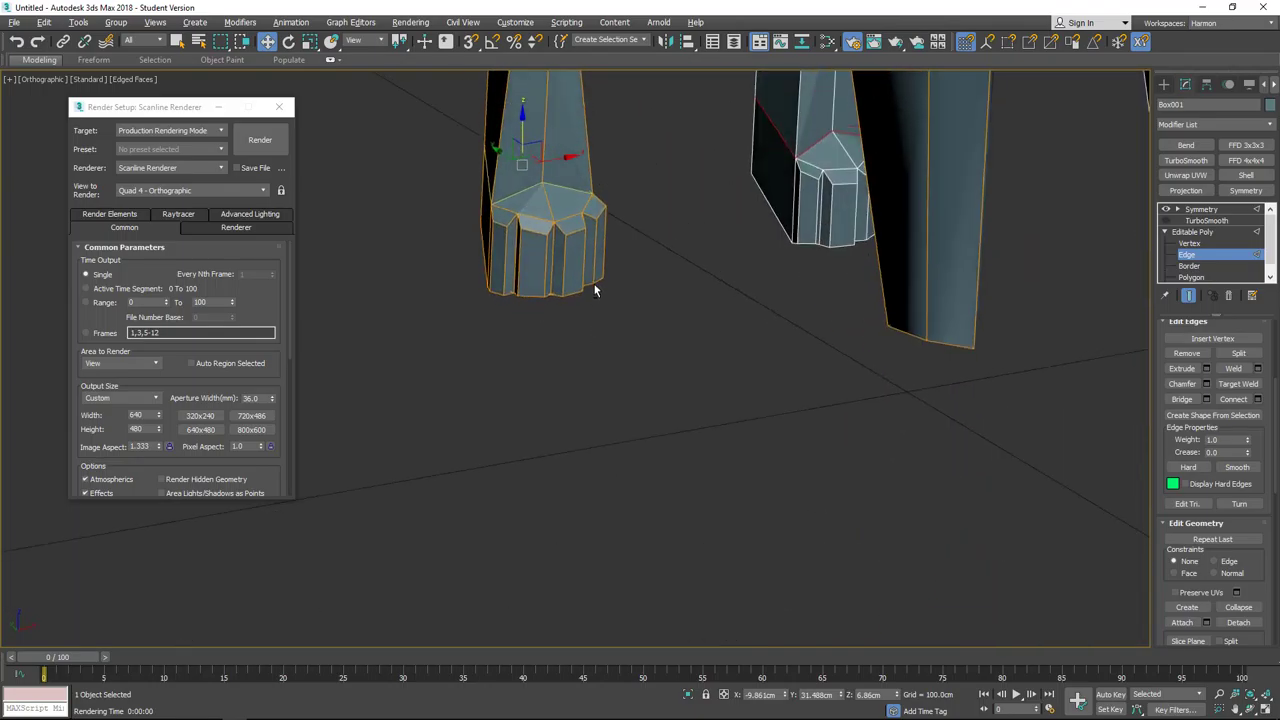
{"action": "left_click", "coordinate": [502, 228]}
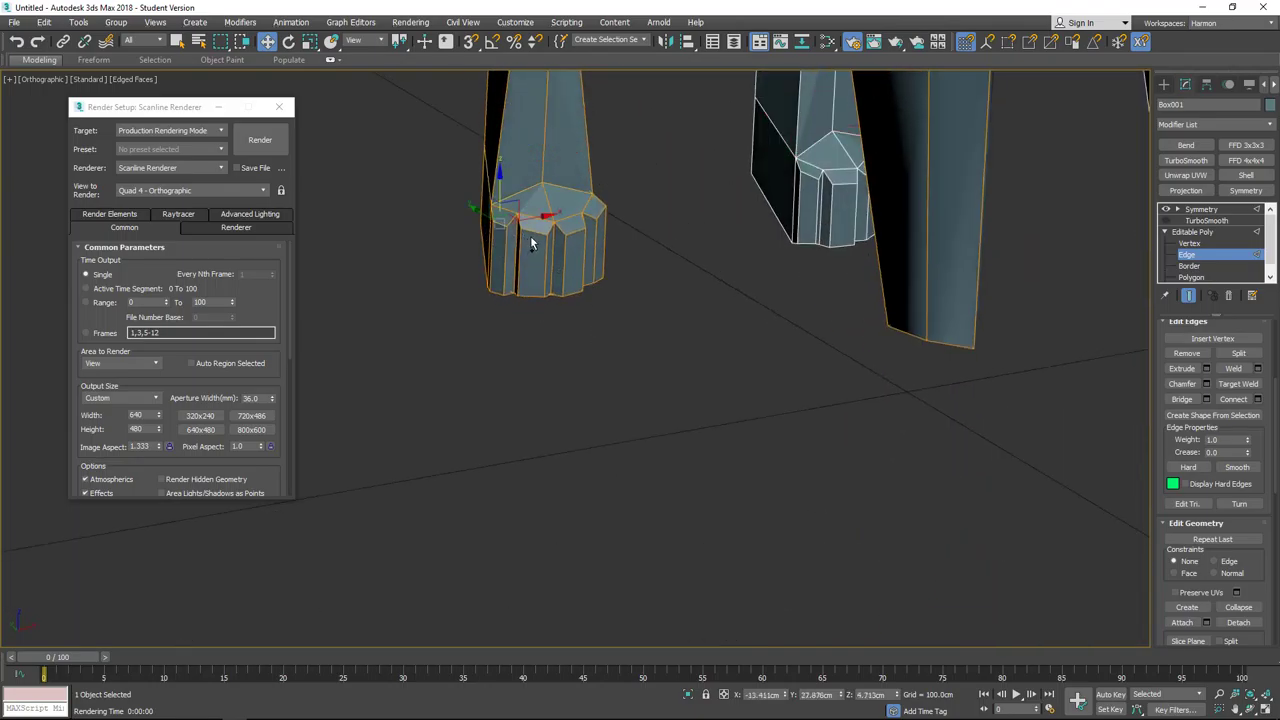
{"action": "left_click", "coordinate": [532, 233]}
{"action": "left_click_drag", "start_coordinate": [578, 232], "coordinate": [604, 230]}
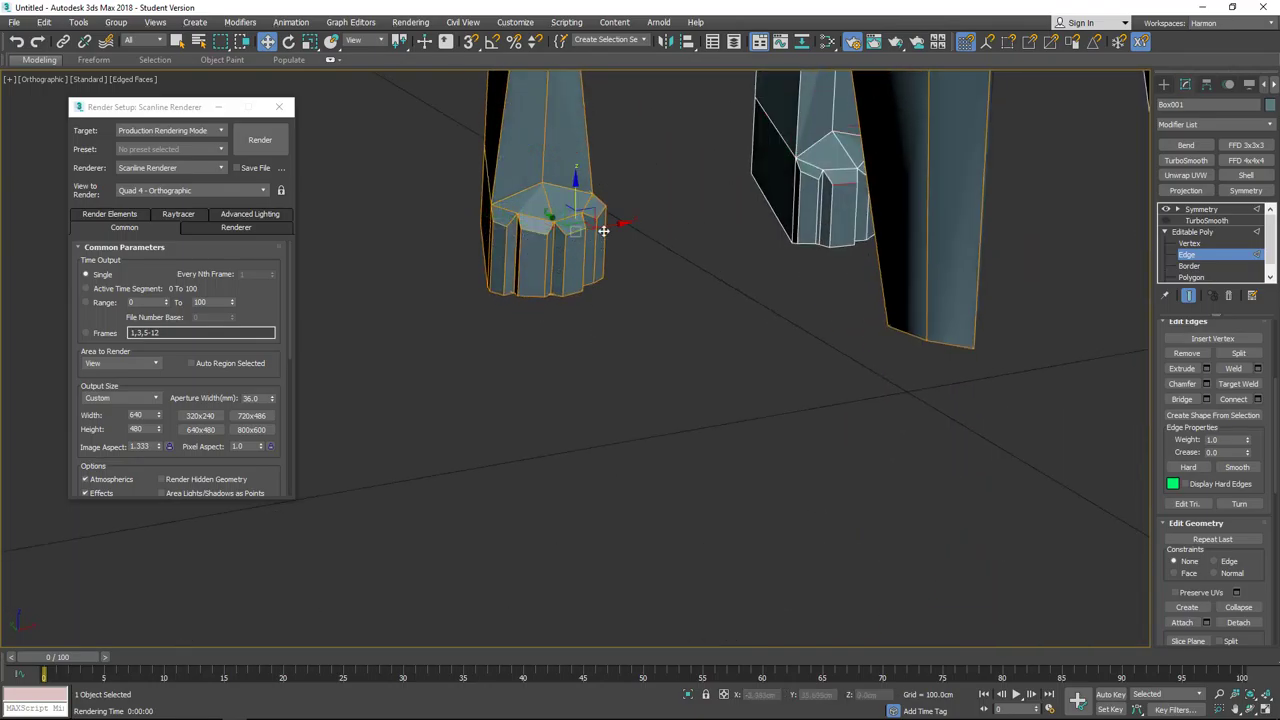
{"action": "left_click", "coordinate": [600, 236], "text": "ctrl"}
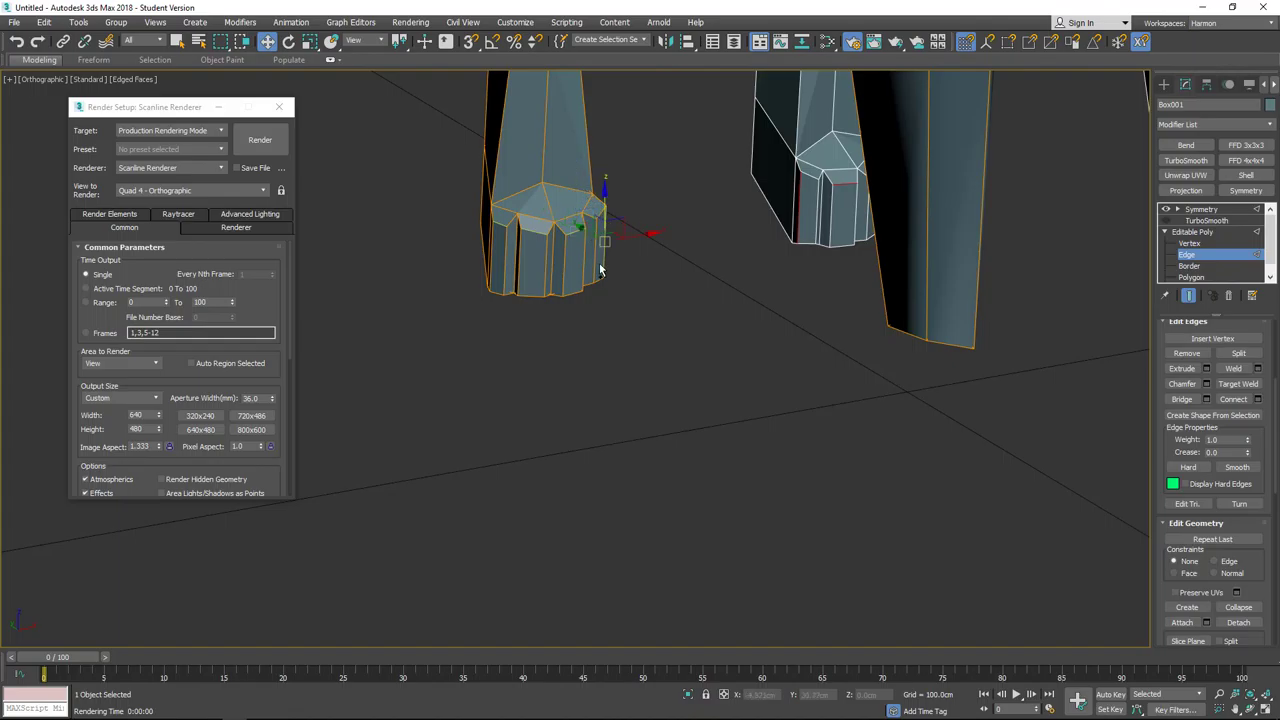
{"action": "key", "text": "ctrl+z"}
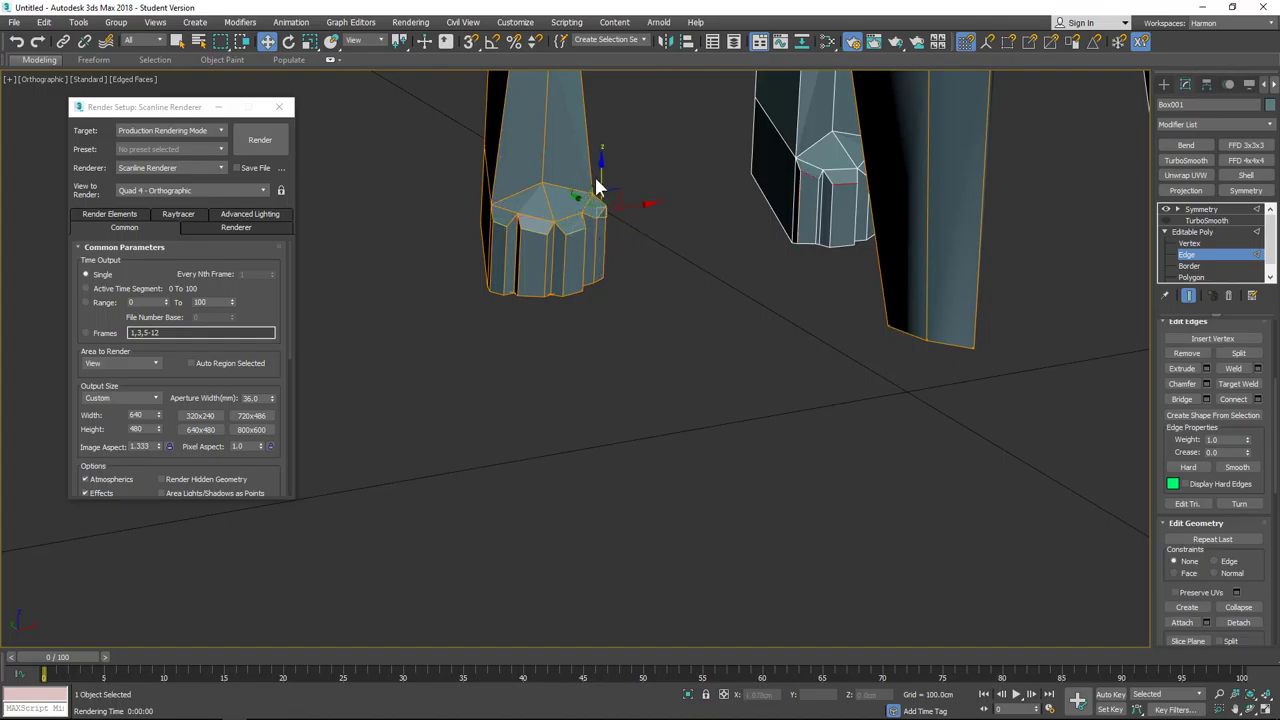
{"action": "left_click_drag", "start_coordinate": [598, 196], "coordinate": [598, 211]}
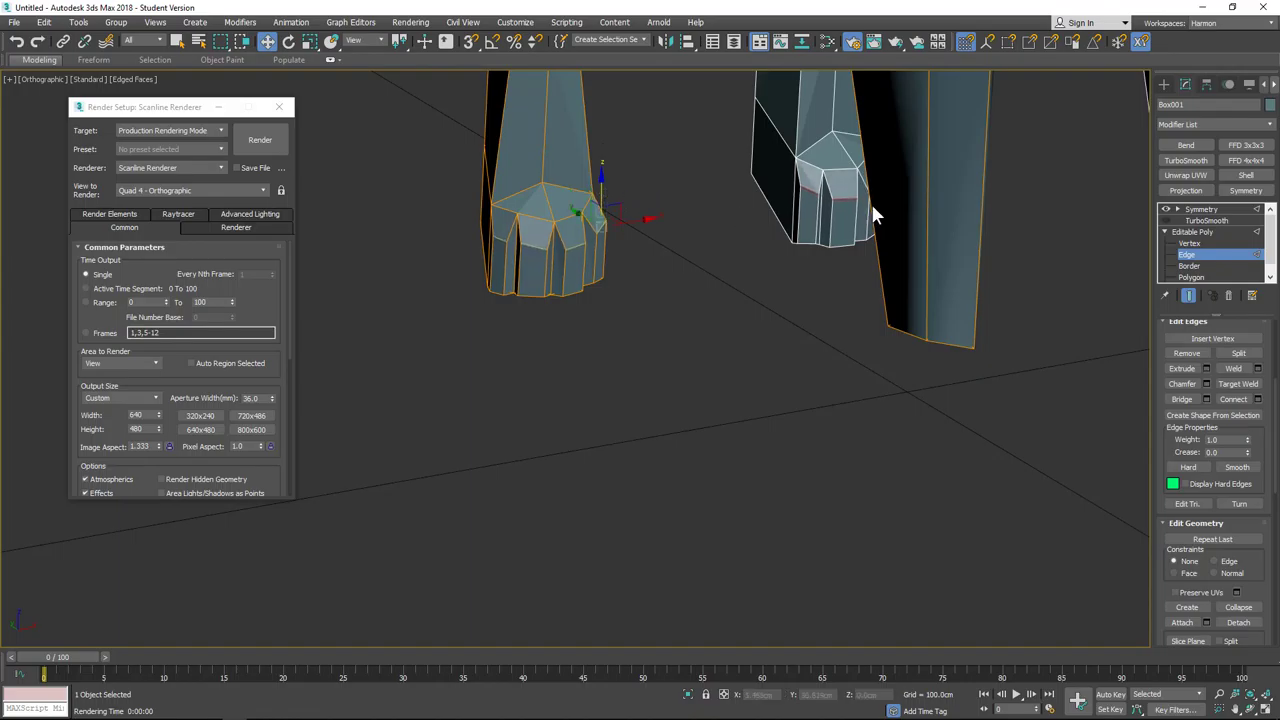
Step: Finish editing edges, turn on the TurboSmooth result and switch to polygon editing on the base mesh
{"action": "left_click", "coordinate": [1193, 231]}
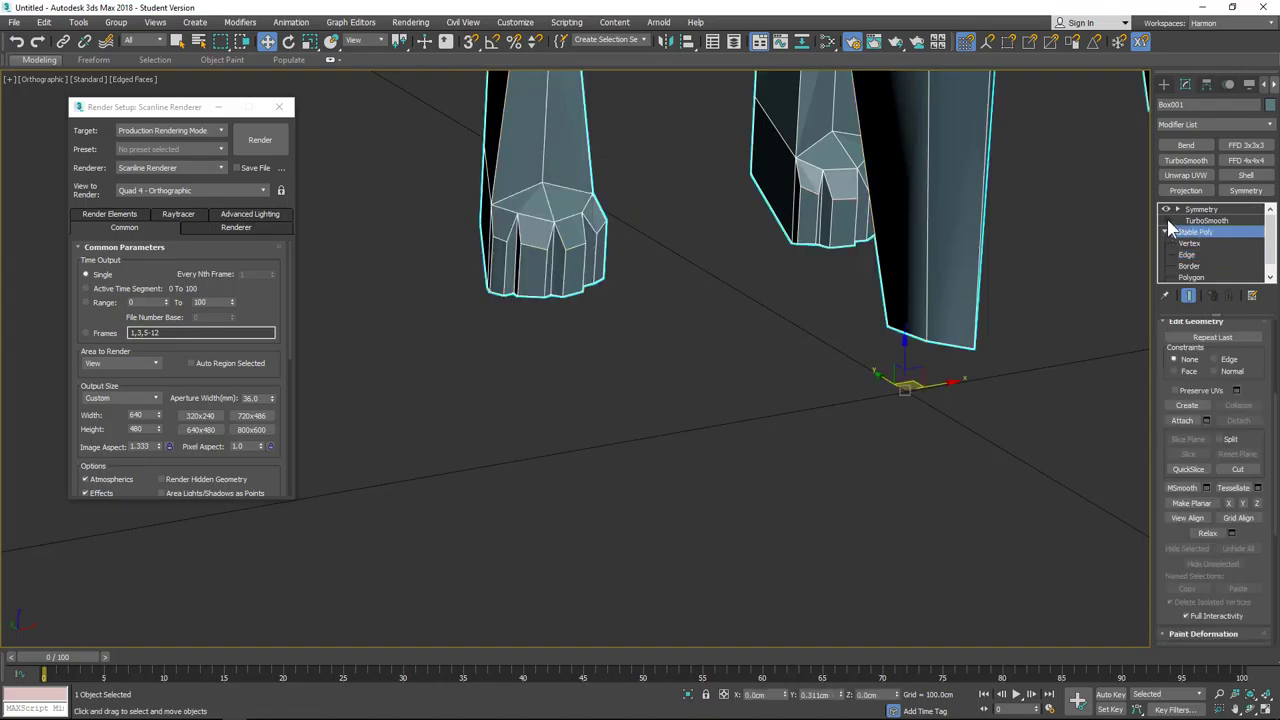
{"action": "middle_click_drag", "start_coordinate": [660, 332], "coordinate": [753, 316], "text": "alt"}
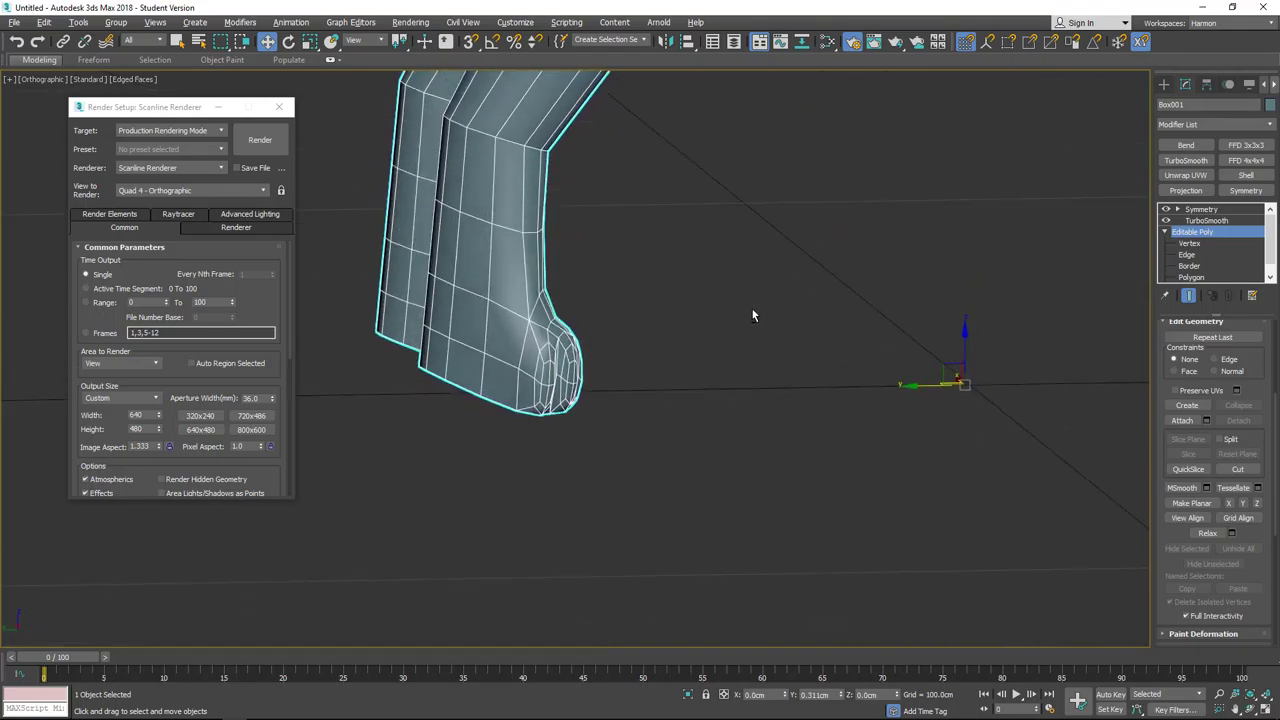
{"action": "left_click", "coordinate": [1206, 276]}
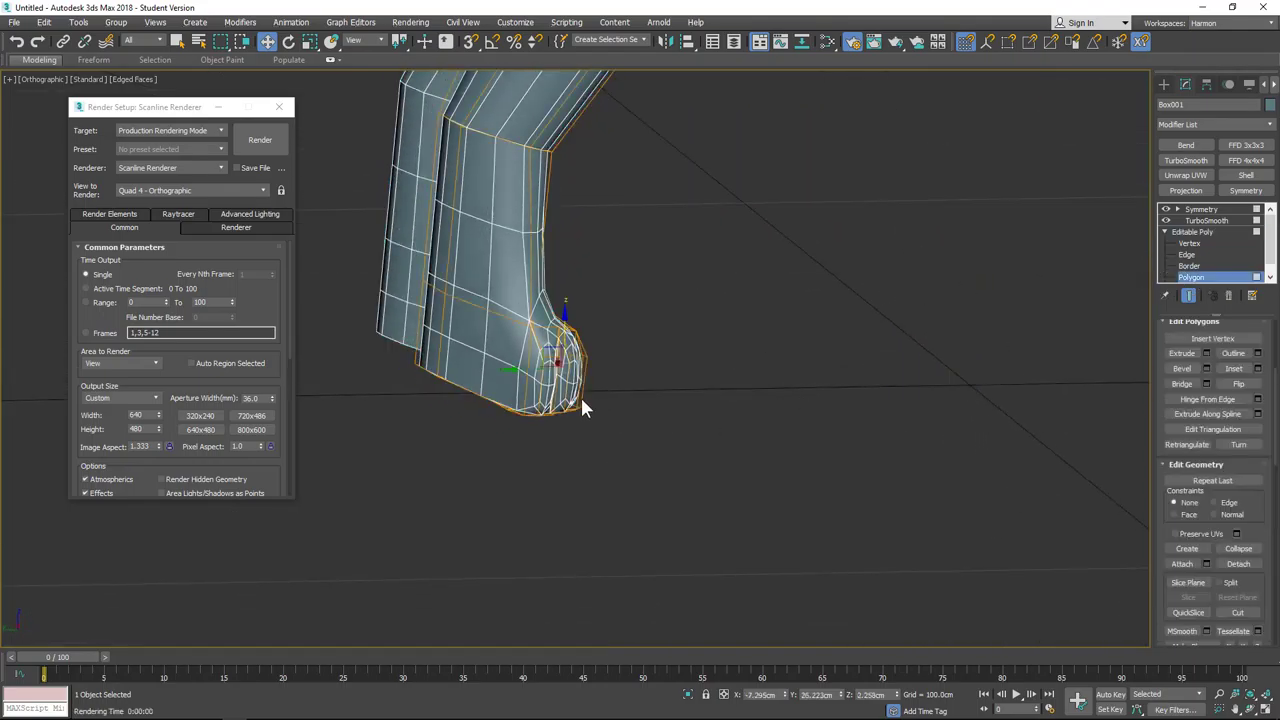
Step: Move the front polygons of the four hind toes one by one in the horizontal plane to push them forward and spread them
{"action": "left_click", "coordinate": [543, 385]}
{"action": "middle_click_drag", "start_coordinate": [608, 369], "coordinate": [606, 398], "text": "alt"}
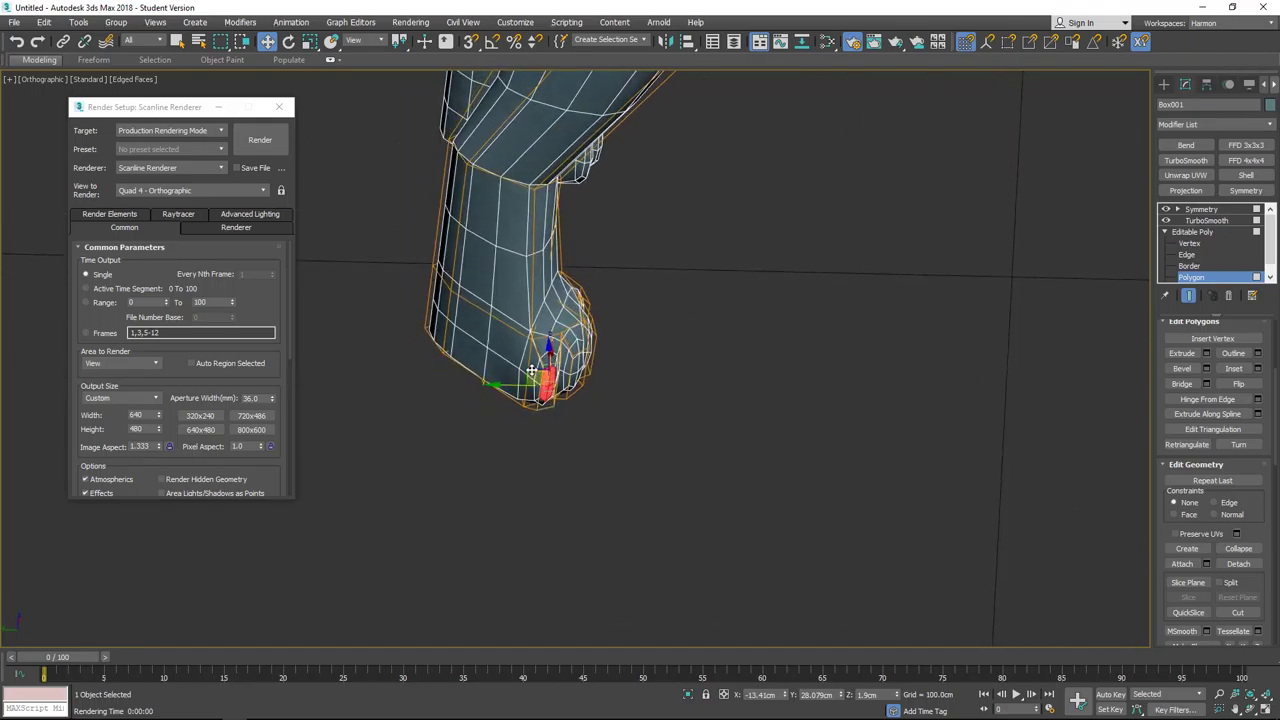
{"action": "middle_click_drag", "start_coordinate": [532, 371], "coordinate": [536, 383], "text": "alt"}
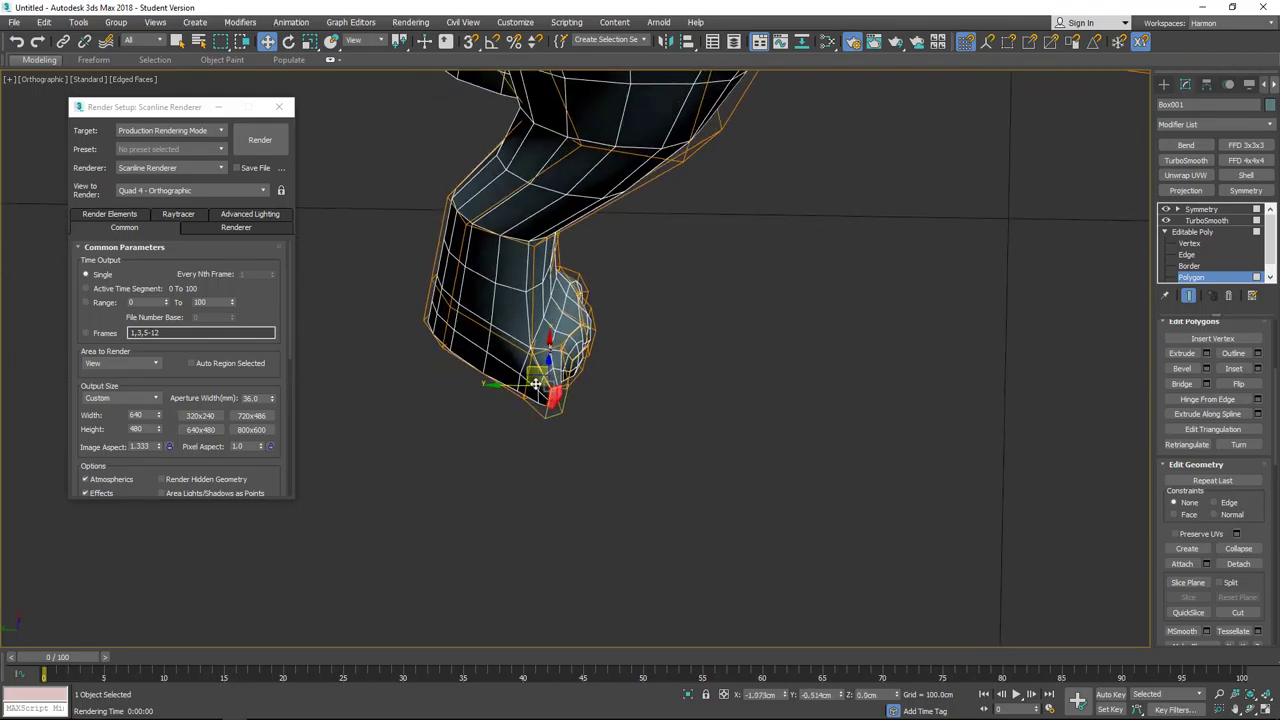
{"action": "left_click_drag", "start_coordinate": [536, 383], "coordinate": [582, 362]}
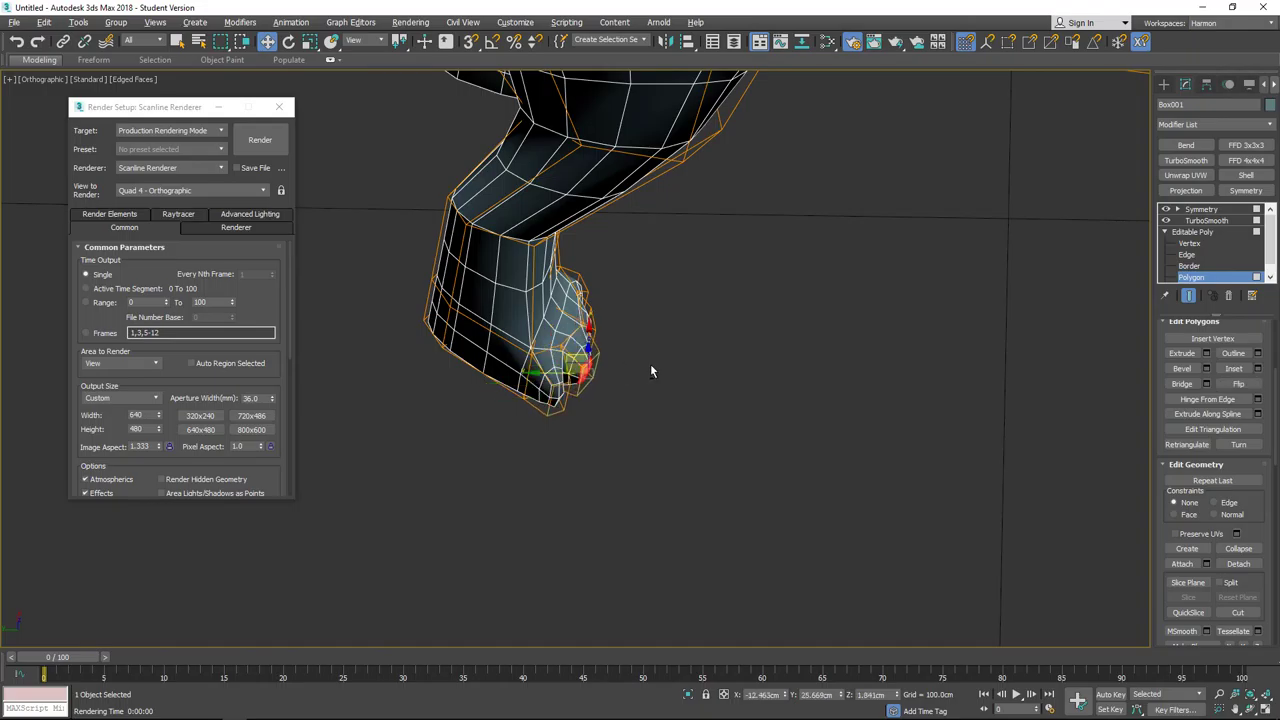
{"action": "middle_click_drag", "start_coordinate": [651, 371], "coordinate": [579, 357], "text": "alt"}
{"action": "left_click", "coordinate": [623, 353]}
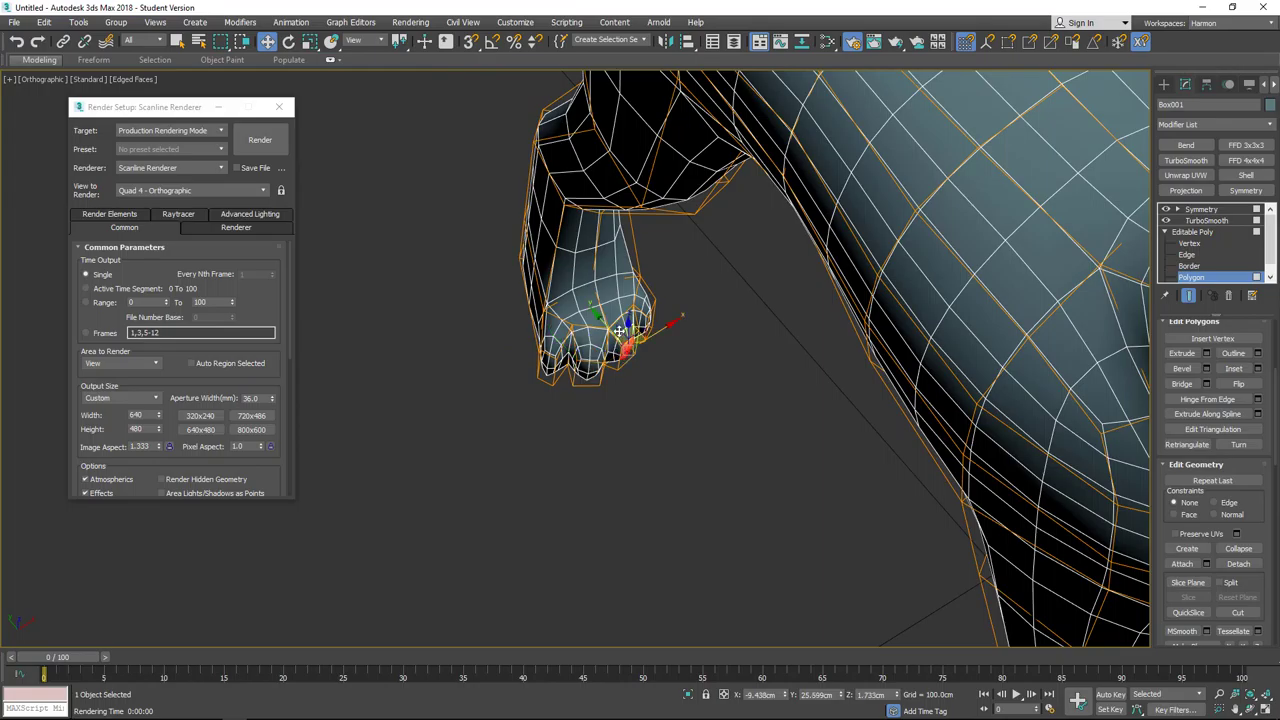
{"action": "left_click_drag", "start_coordinate": [620, 331], "coordinate": [668, 306]}
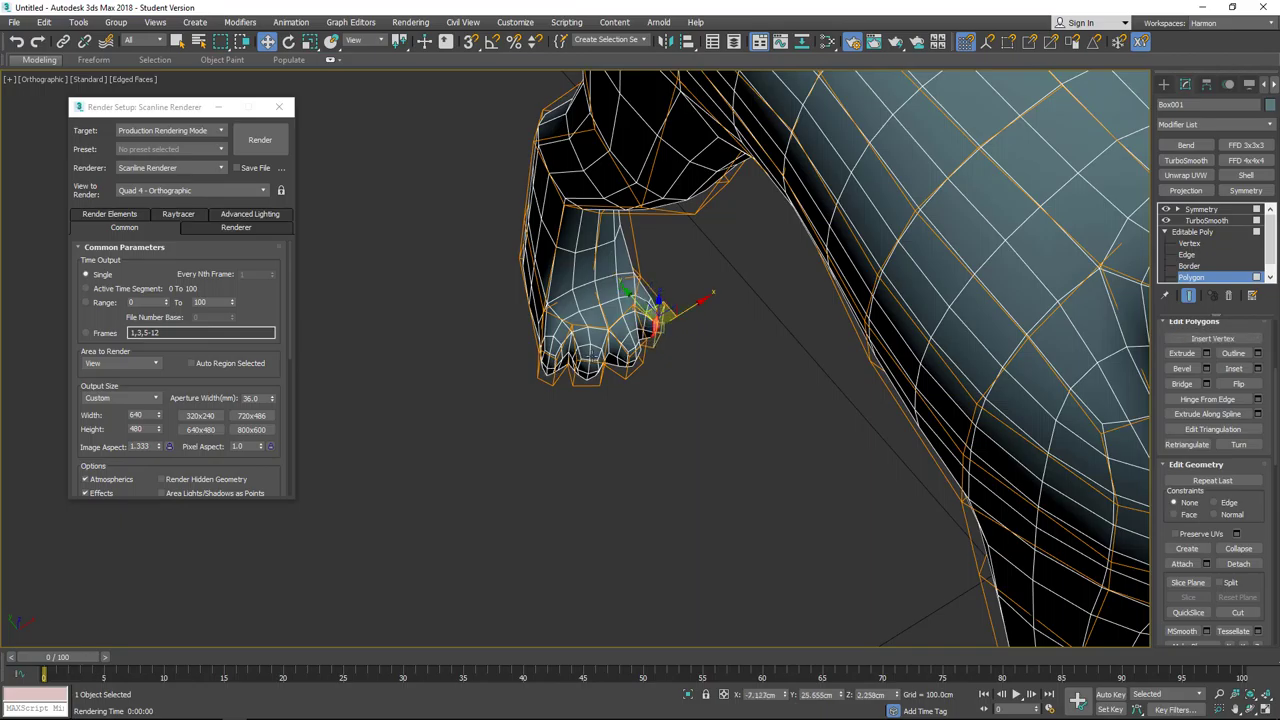
Step: Scale up the front polygon of each of the four toes slightly and clear the selection
{"action": "key", "text": "r"}
{"action": "left_click_drag", "start_coordinate": [658, 328], "coordinate": [636, 331]}
{"action": "left_click", "coordinate": [634, 361]}
{"action": "left_click", "coordinate": [591, 371]}
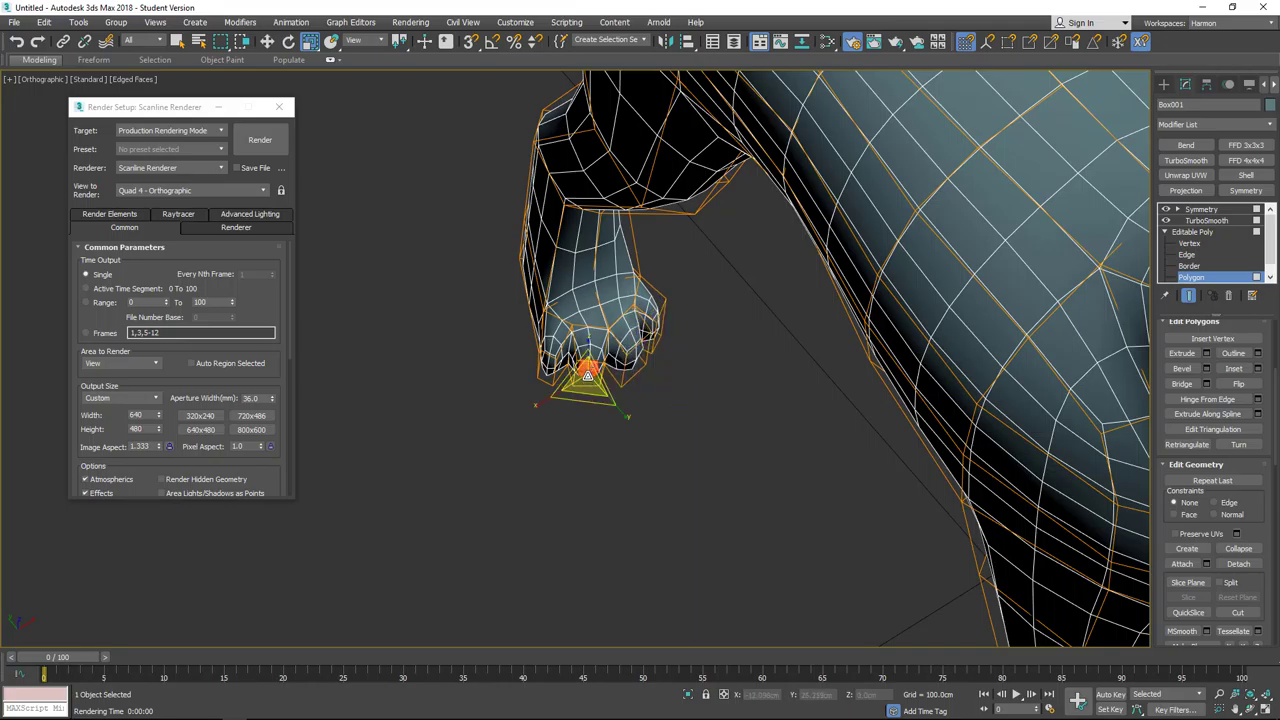
{"action": "left_click", "coordinate": [544, 363]}
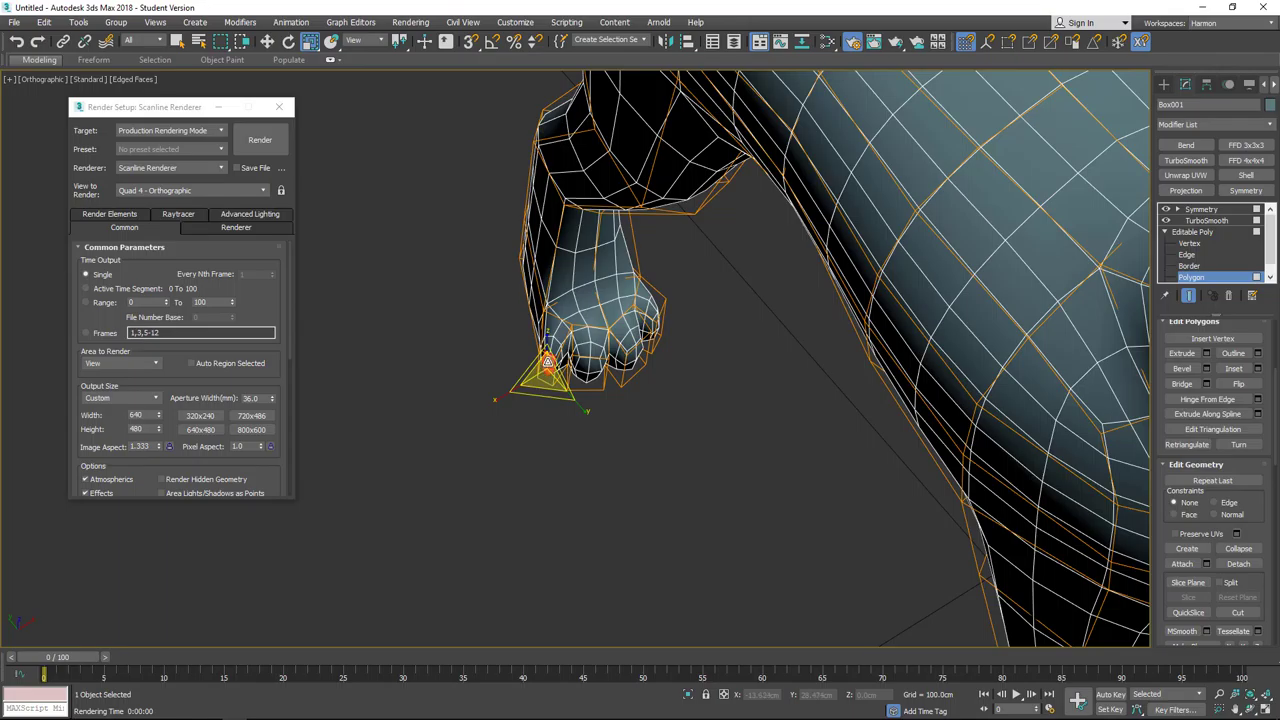
{"action": "left_click", "coordinate": [670, 460]}
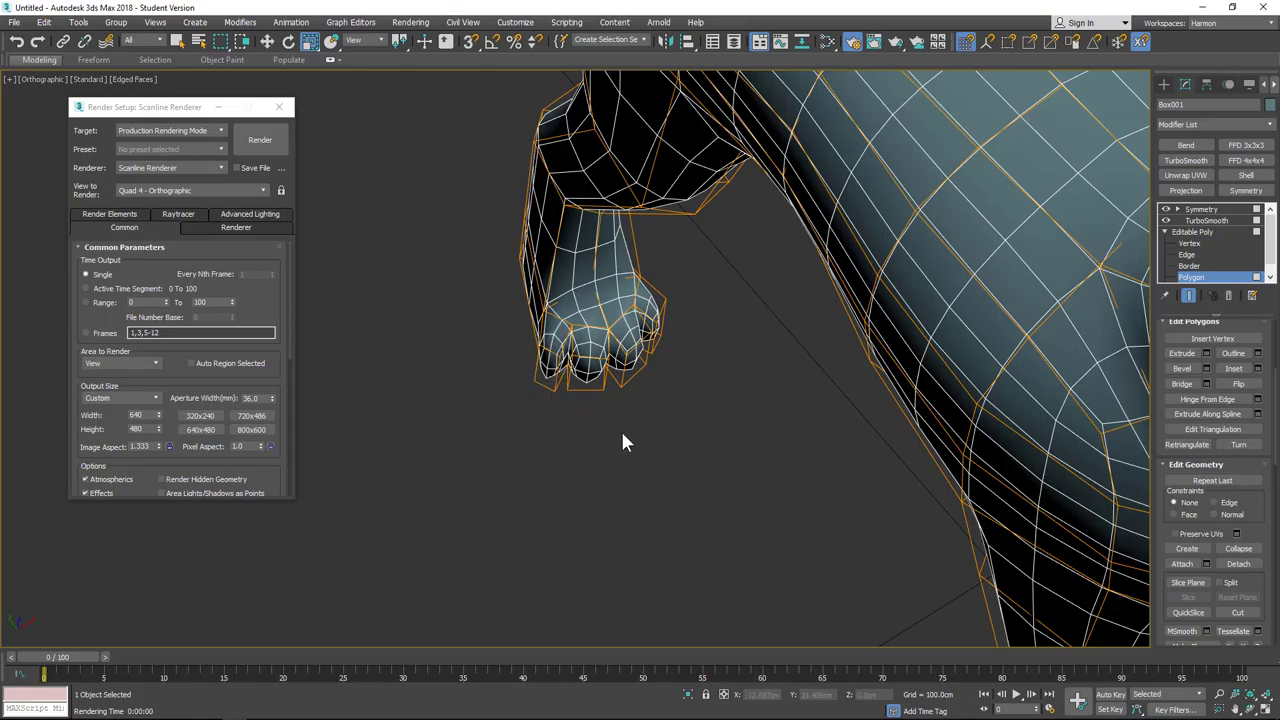
Step: Move the upper and lower side vertices behind the hind foot's outermost toe slightly outward and back
{"action": "middle_click_drag", "start_coordinate": [622, 433], "coordinate": [715, 350], "text": "alt"}
{"action": "left_click", "coordinate": [1189, 243]}
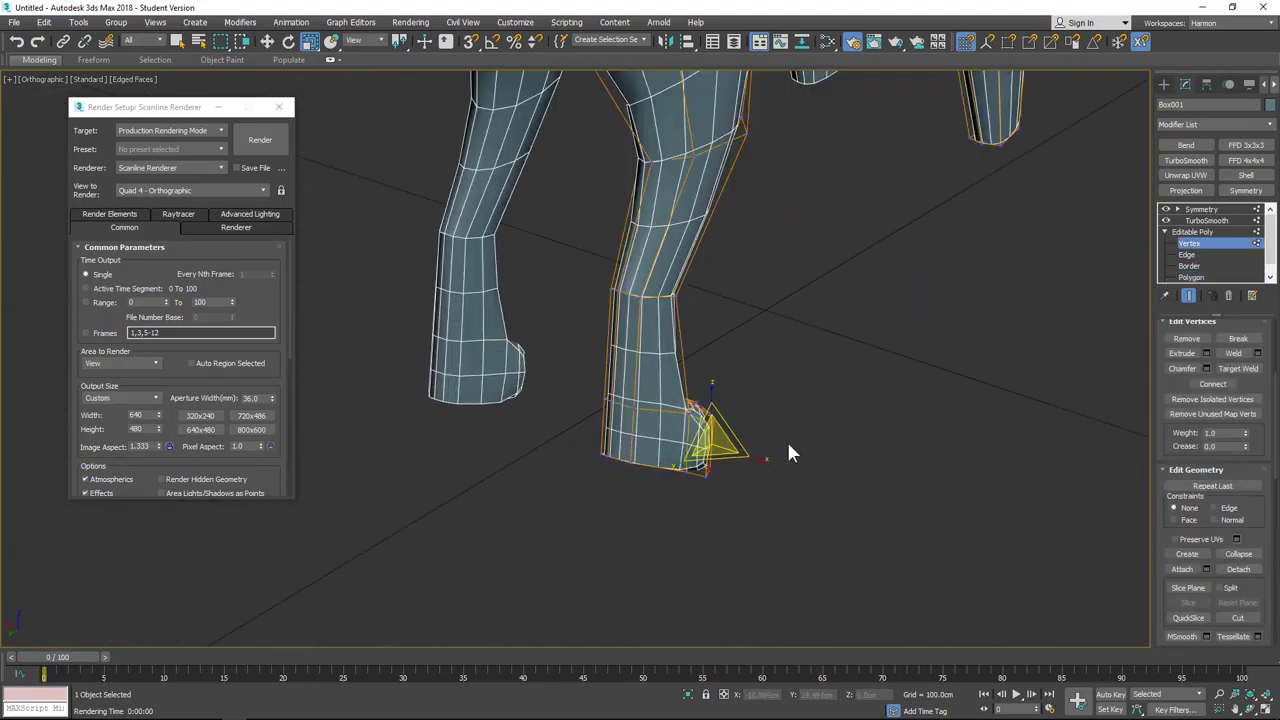
{"action": "scroll", "coordinate": [790, 453], "scroll_direction": "up", "scroll_amount": 5}
{"action": "left_click", "coordinate": [499, 512]}
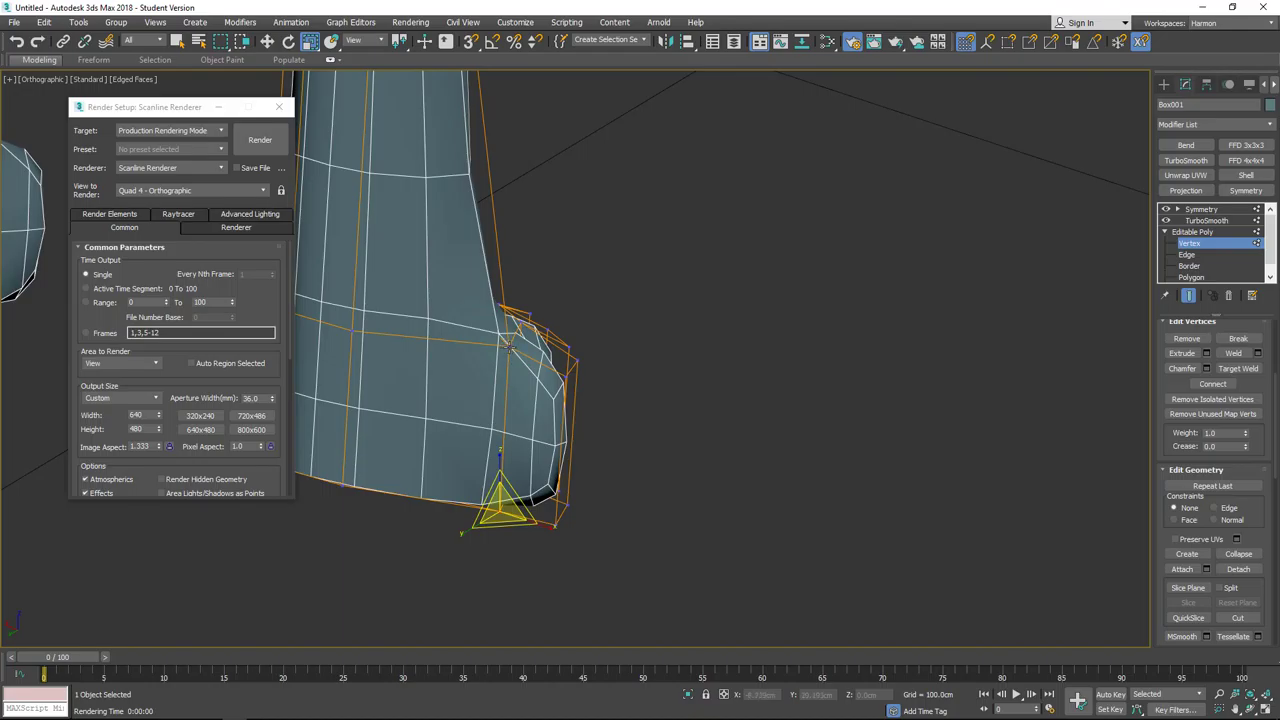
{"action": "left_click", "coordinate": [509, 342], "text": "ctrl"}
{"action": "key", "text": "w"}
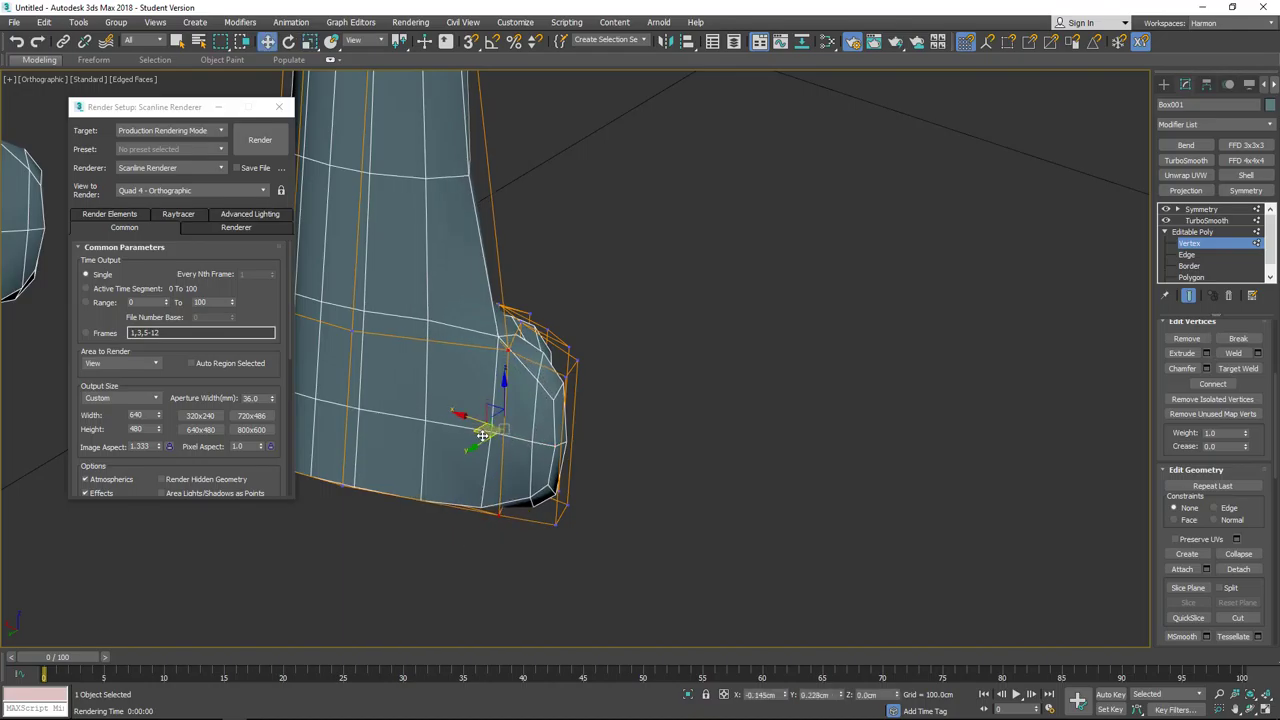
{"action": "left_click_drag", "start_coordinate": [482, 436], "coordinate": [483, 441]}
{"action": "scroll", "coordinate": [540, 460], "scroll_direction": "down", "scroll_amount": 3}
{"action": "middle_click_drag", "start_coordinate": [637, 485], "coordinate": [611, 467], "text": "alt"}
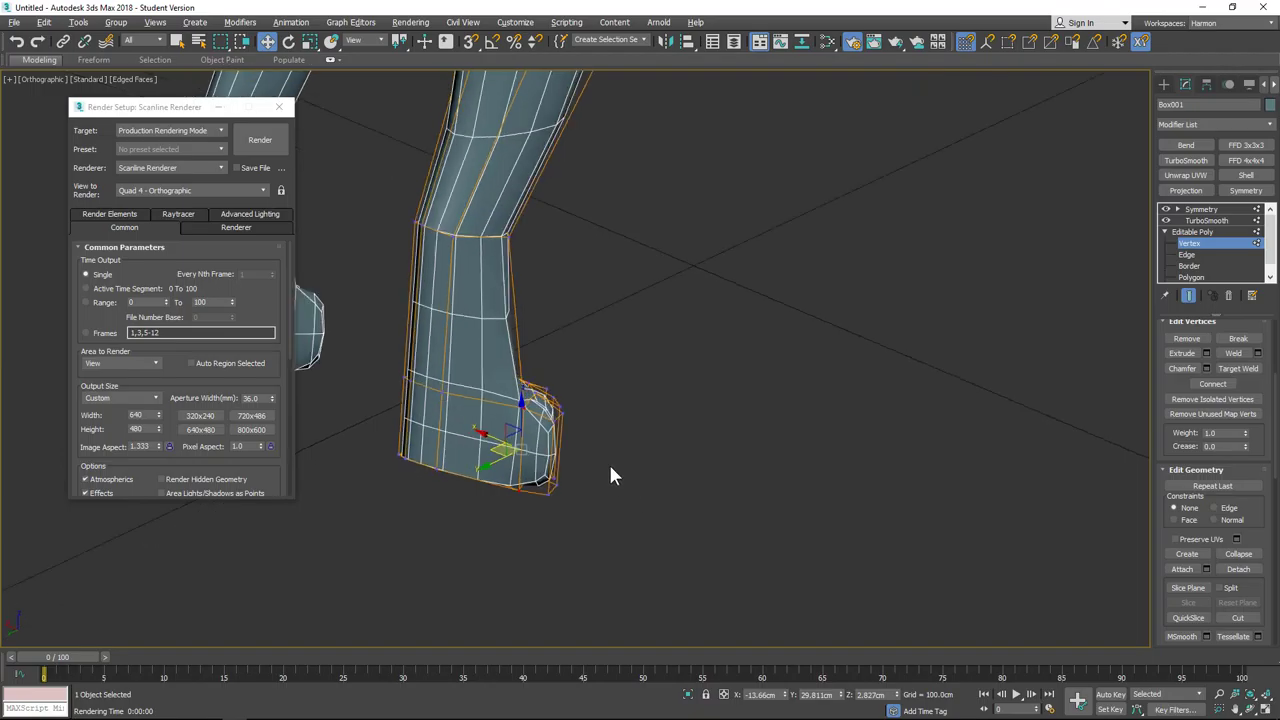
Step: In the left view, select the vertices along the underside of the toes and scale them vertically into a flat sole
{"action": "key", "text": "l"}
{"action": "scroll", "coordinate": [503, 380], "scroll_direction": "up", "scroll_amount": 5}
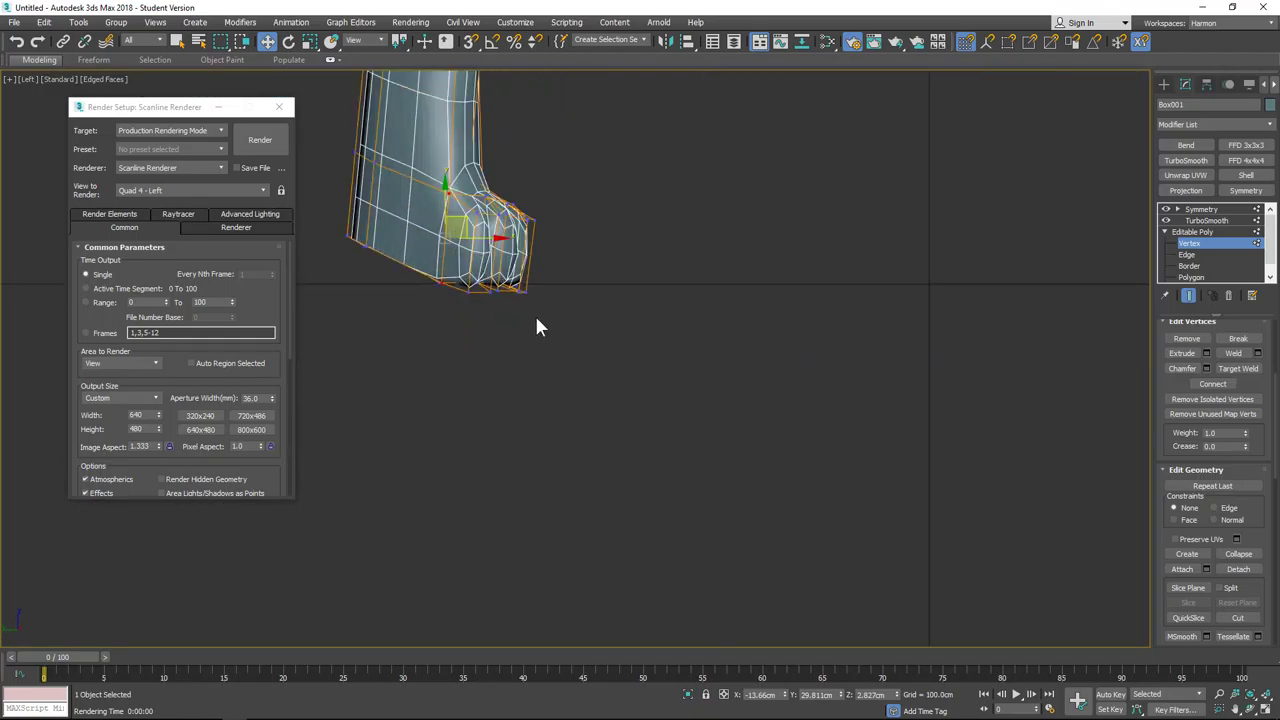
{"action": "middle_click_drag", "start_coordinate": [537, 327], "coordinate": [706, 348]}
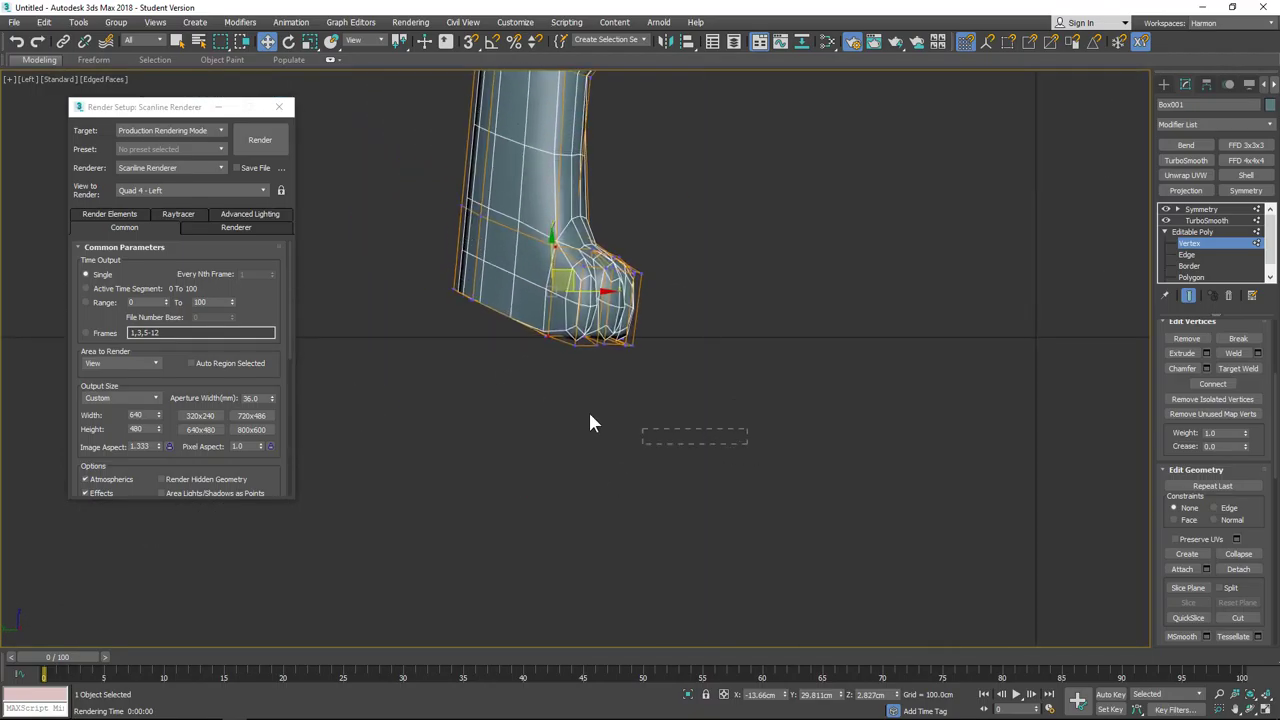
{"action": "left_click_drag", "start_coordinate": [503, 326], "coordinate": [509, 320]}
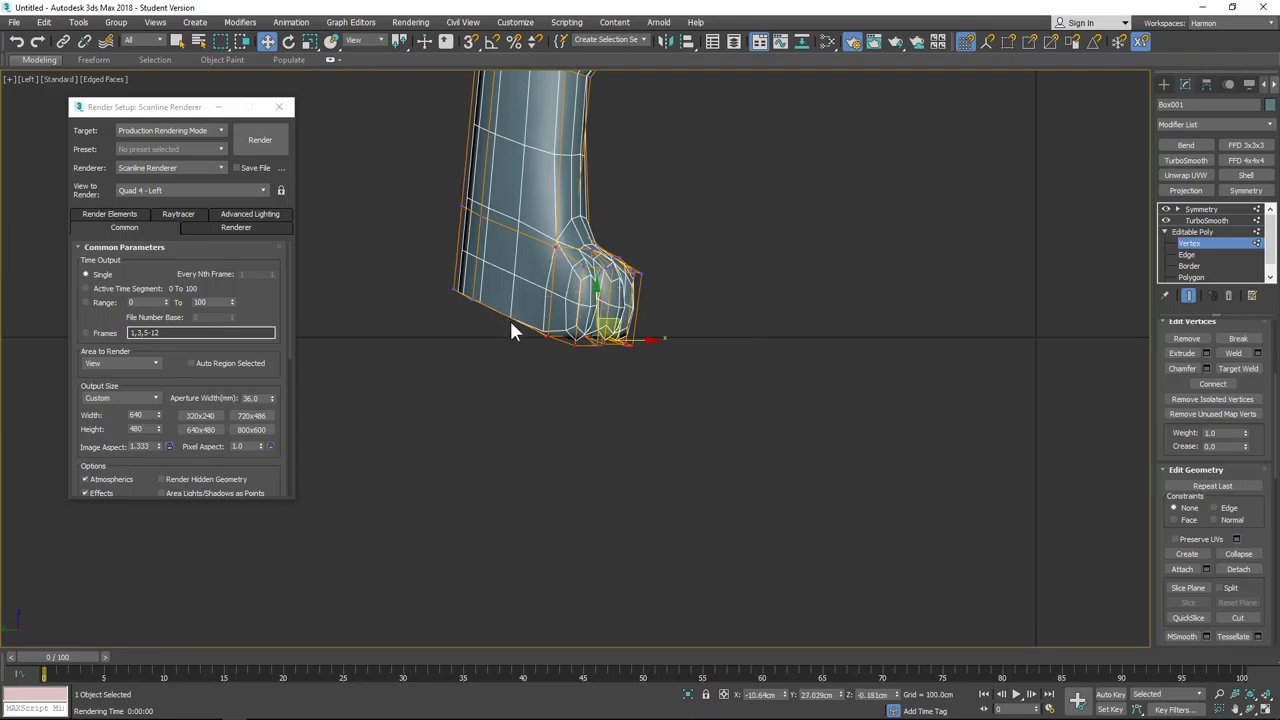
{"action": "key", "text": "r"}
{"action": "left_click_drag", "start_coordinate": [614, 300], "coordinate": [641, 362]}
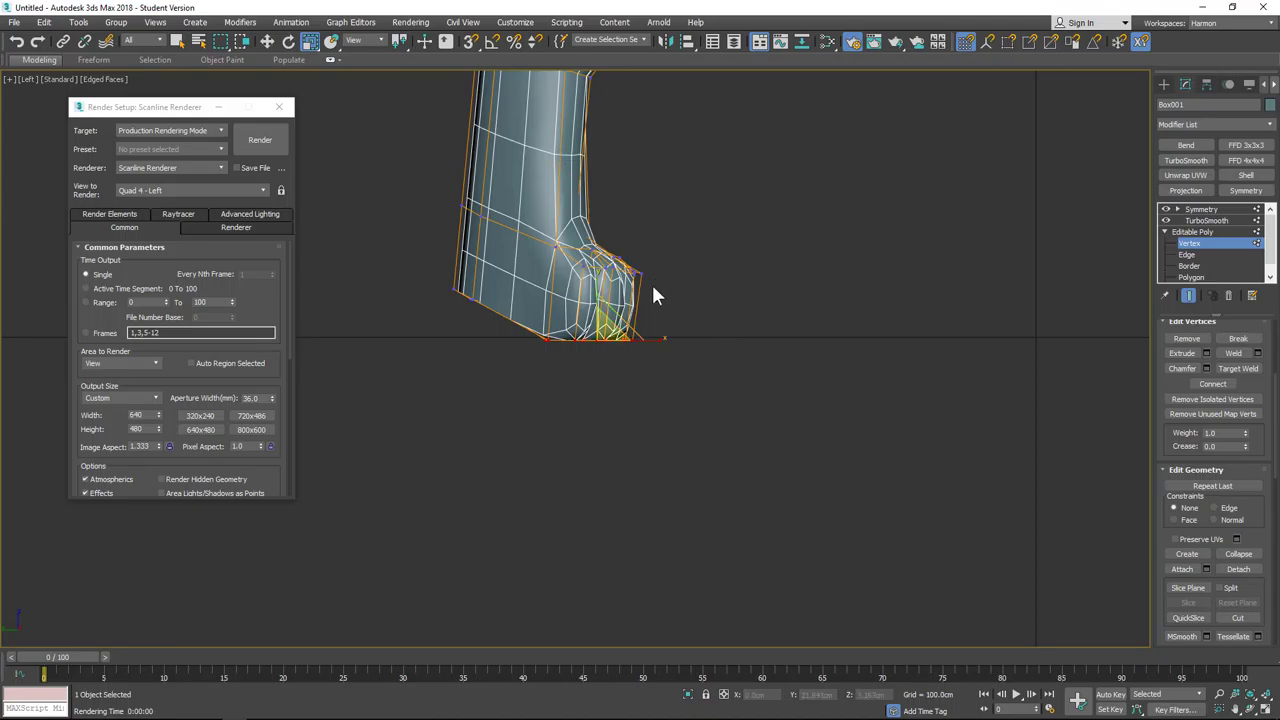
Step: Move the foot's upper and lower side vertices behind the toes back toward the heel and clear the selection
{"action": "left_click_drag", "start_coordinate": [561, 370], "coordinate": [560, 366]}
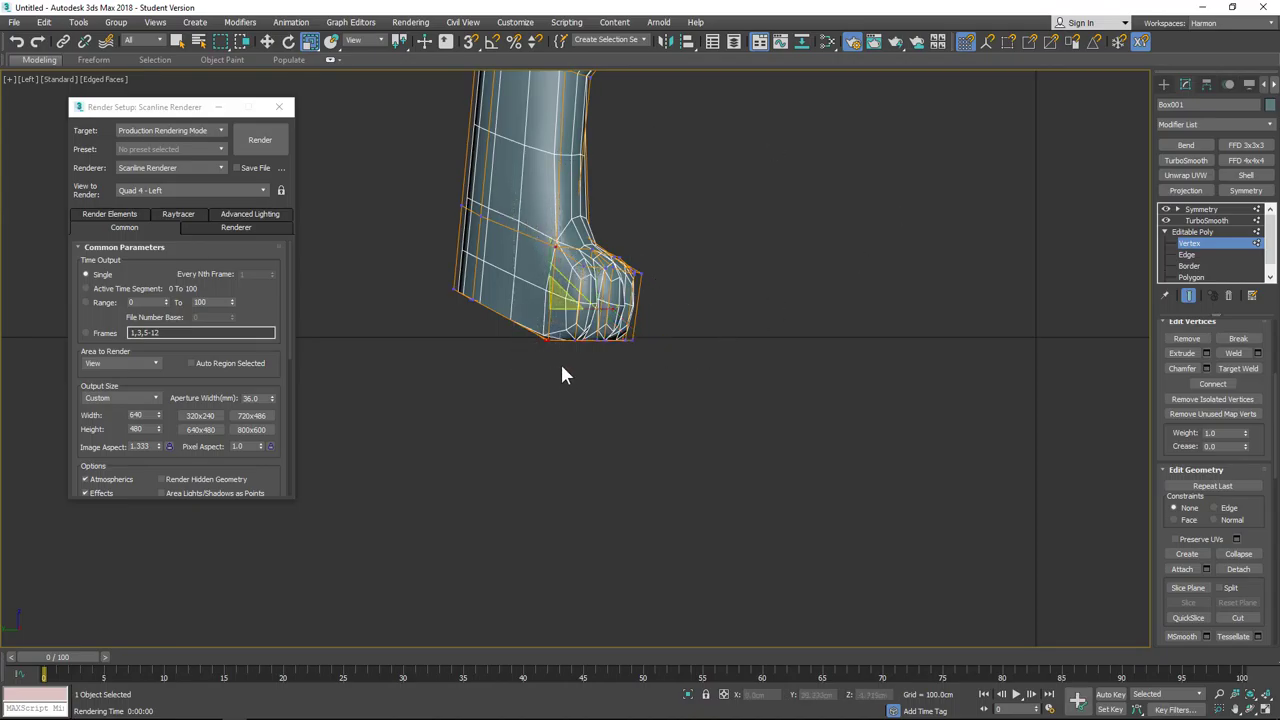
{"action": "key", "text": "w"}
{"action": "left_click_drag", "start_coordinate": [597, 309], "coordinate": [544, 309]}
{"action": "scroll", "coordinate": [541, 365], "scroll_direction": "down", "scroll_amount": 3}
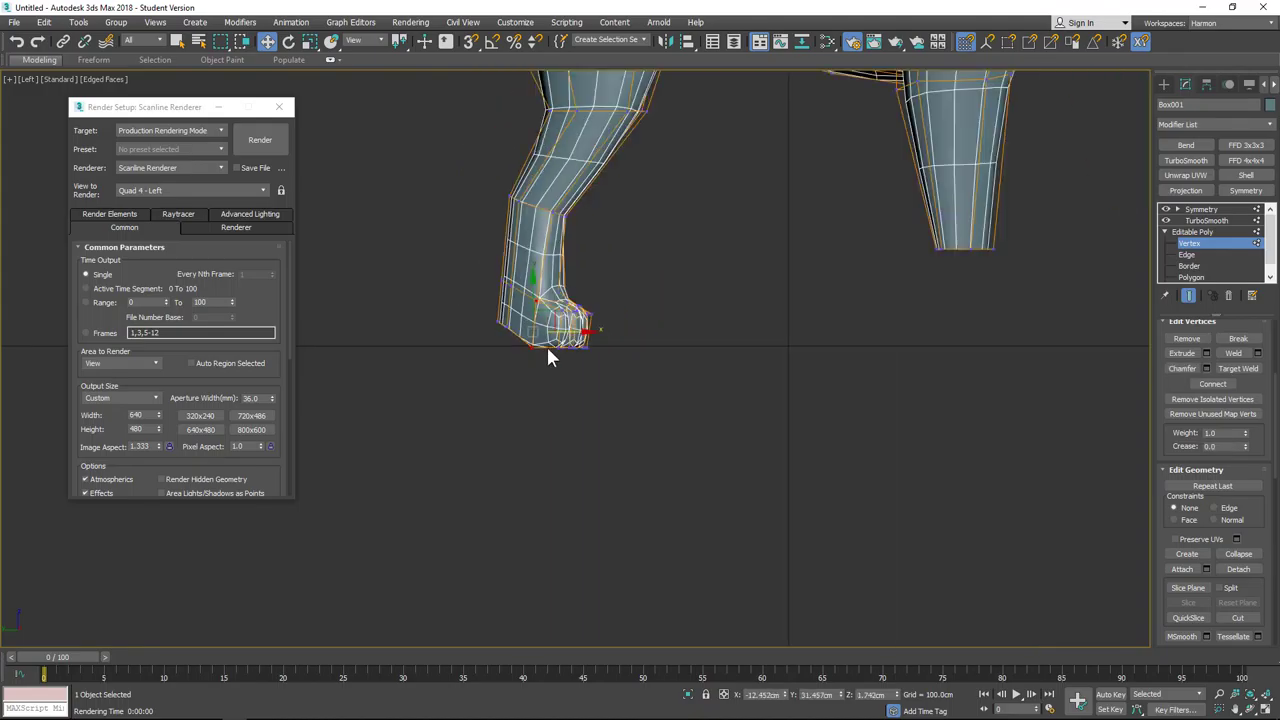
{"action": "middle_click_drag", "start_coordinate": [632, 242], "coordinate": [651, 343]}
{"action": "left_click", "coordinate": [706, 377]}
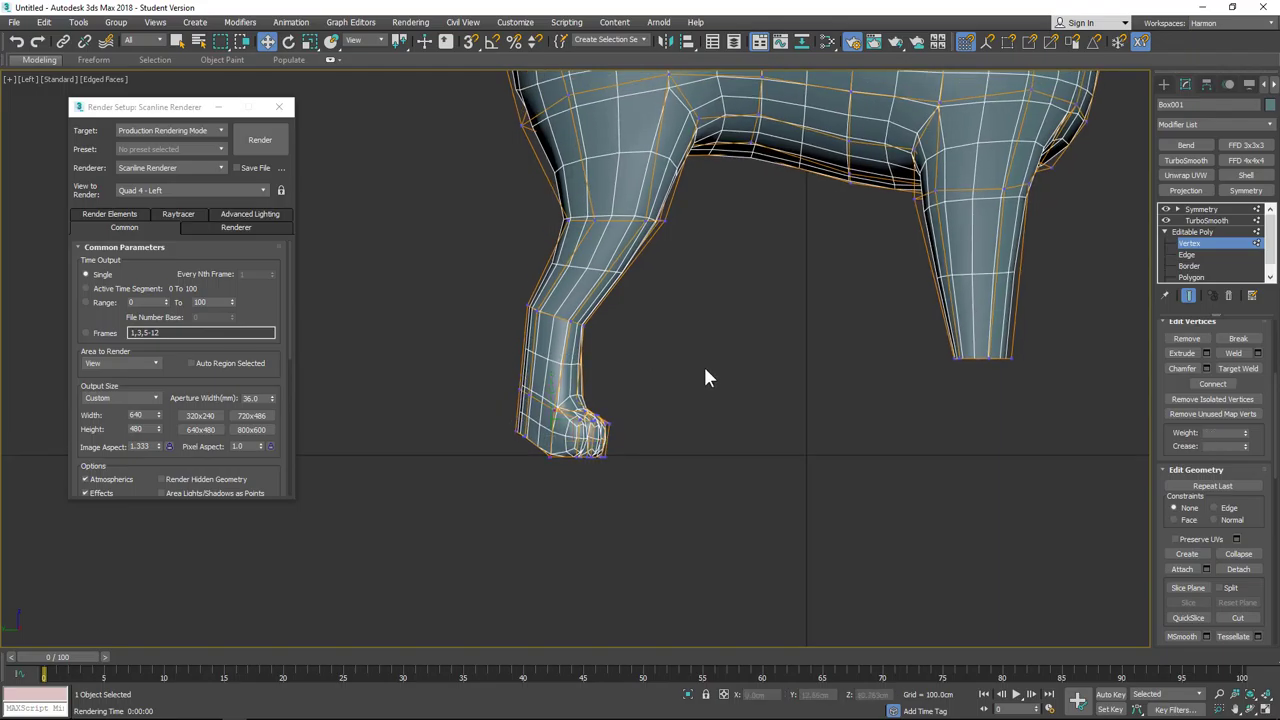
Step: Render an angled orthographic view of the hind feet with the Scanline Renderer and close the rendered image
{"action": "scroll", "coordinate": [651, 323], "scroll_direction": "up", "scroll_amount": 3}
{"action": "middle_click_drag", "start_coordinate": [651, 323], "coordinate": [712, 265], "text": "alt"}
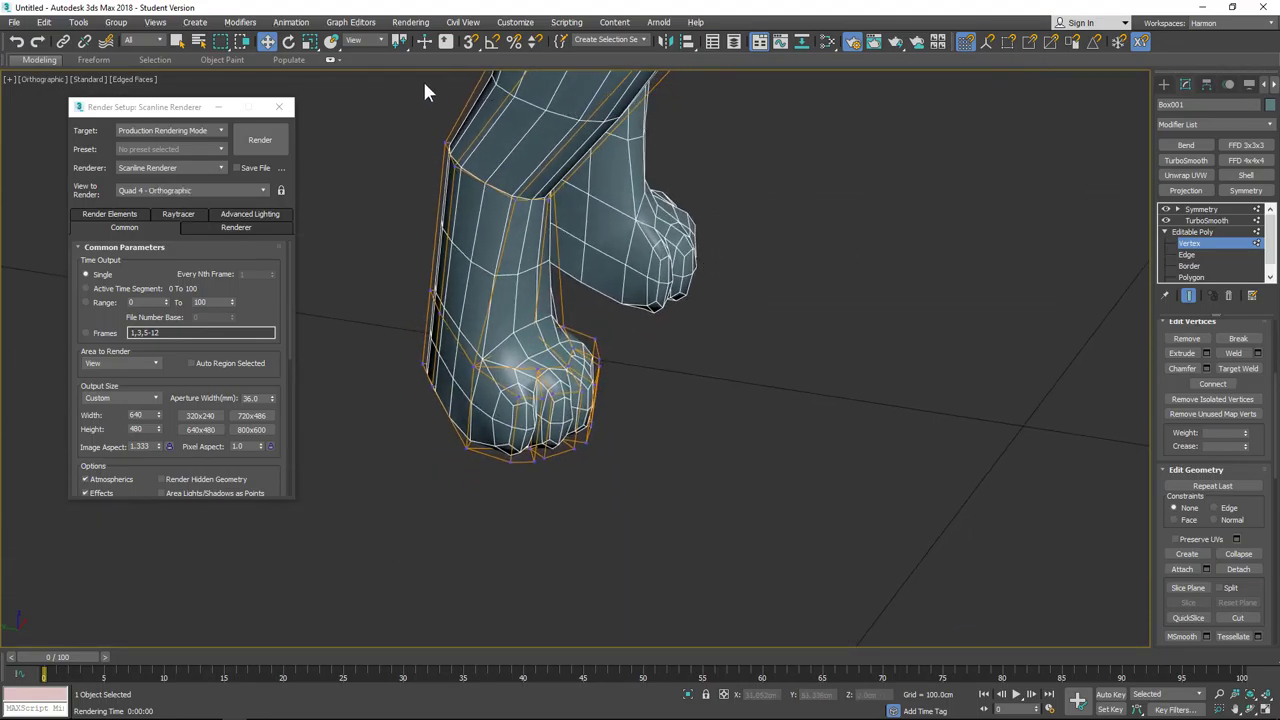
{"action": "left_click", "coordinate": [853, 42]}
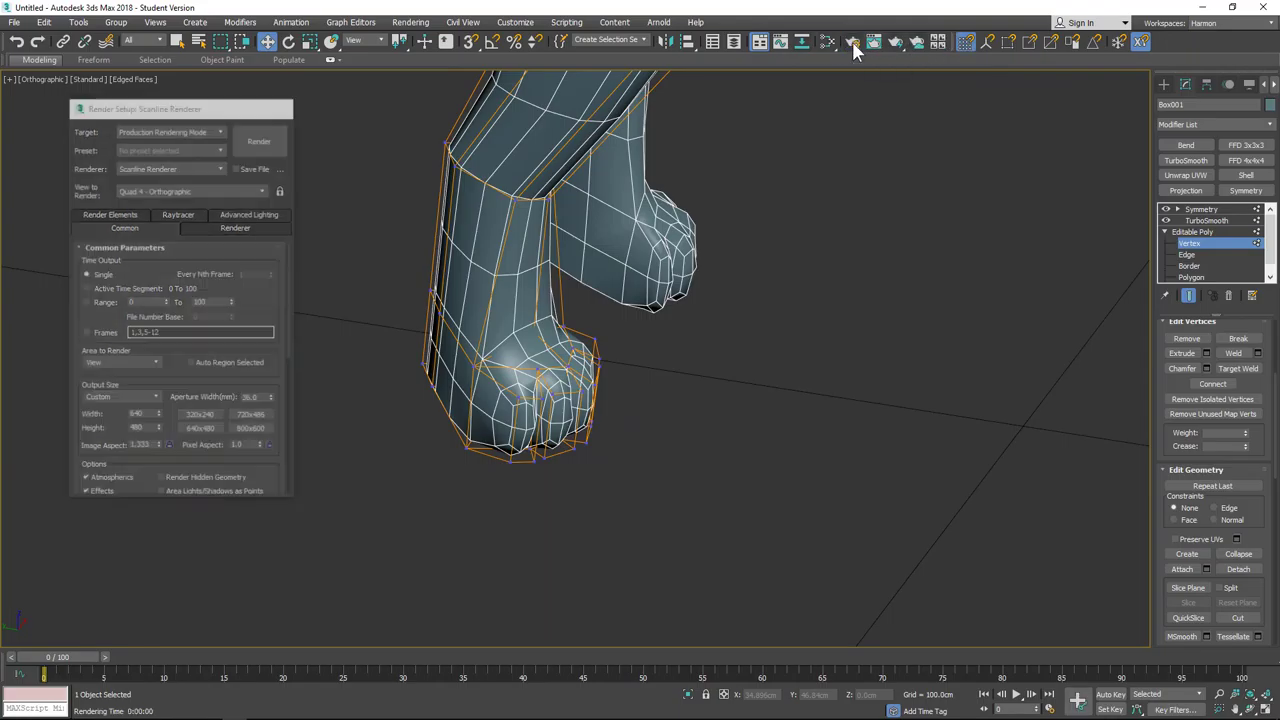
{"action": "key", "text": "F10"}
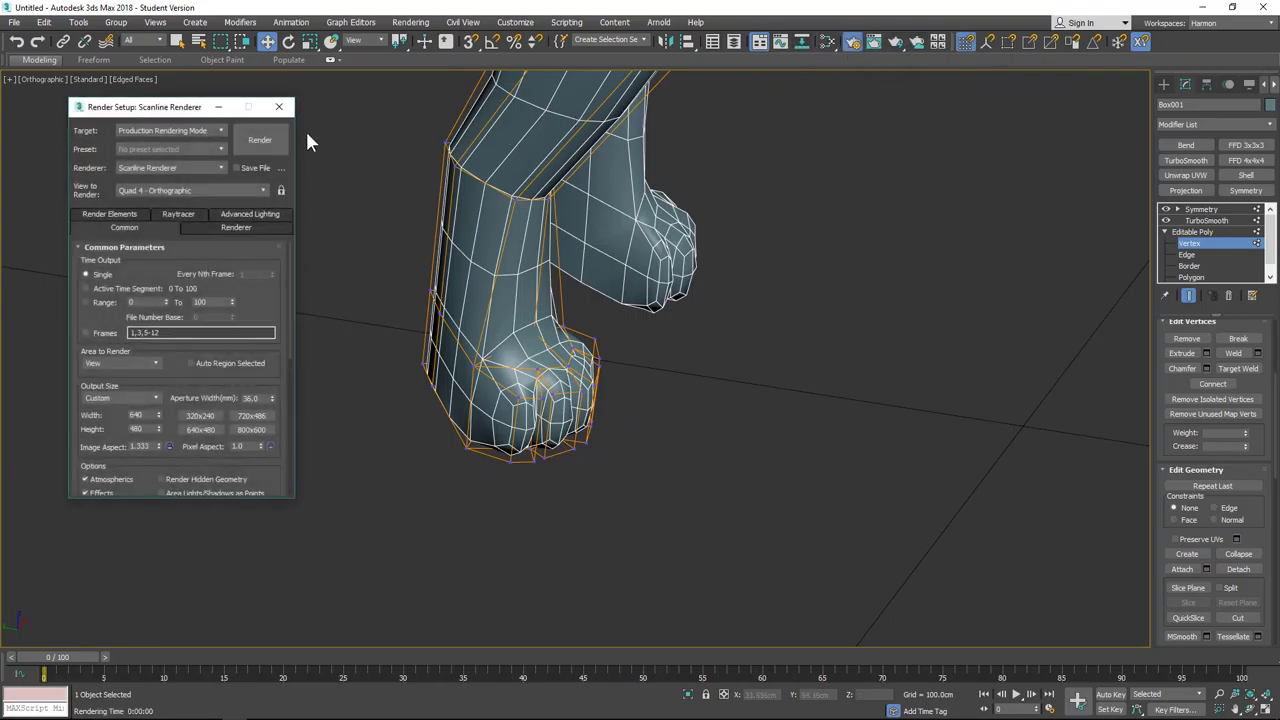
{"action": "left_click", "coordinate": [265, 145]}
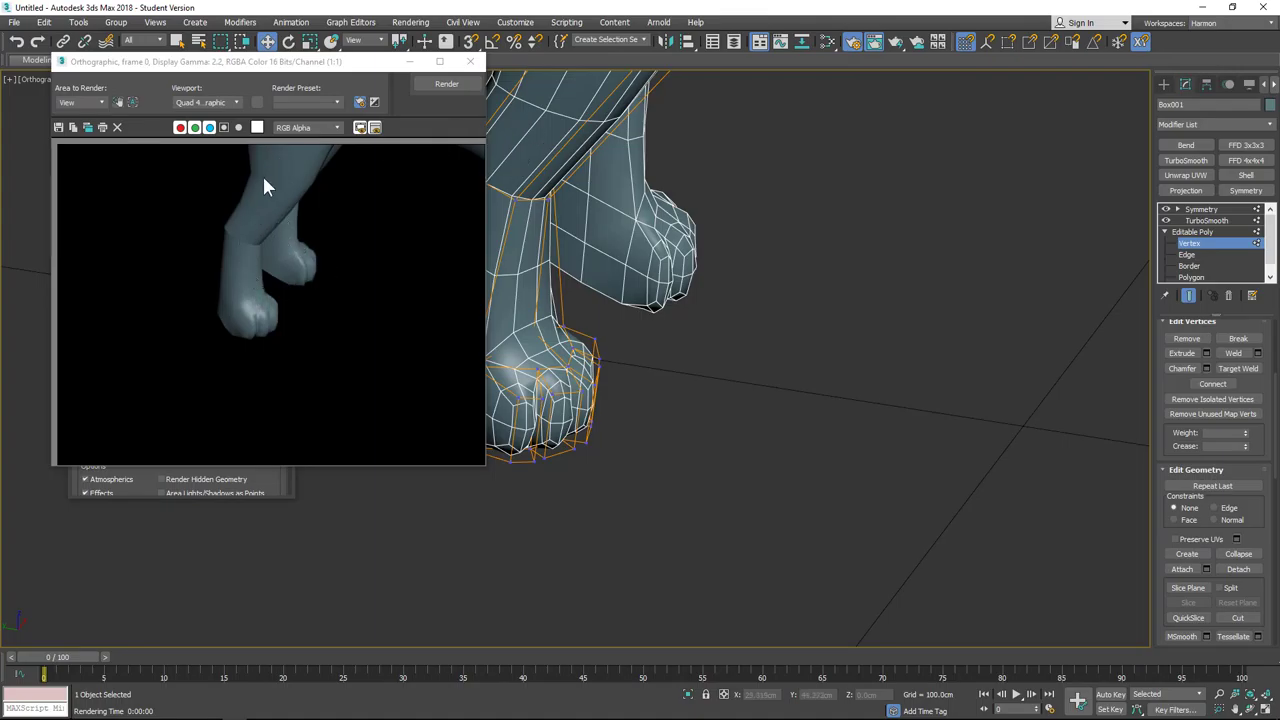
{"action": "left_click", "coordinate": [470, 61]}
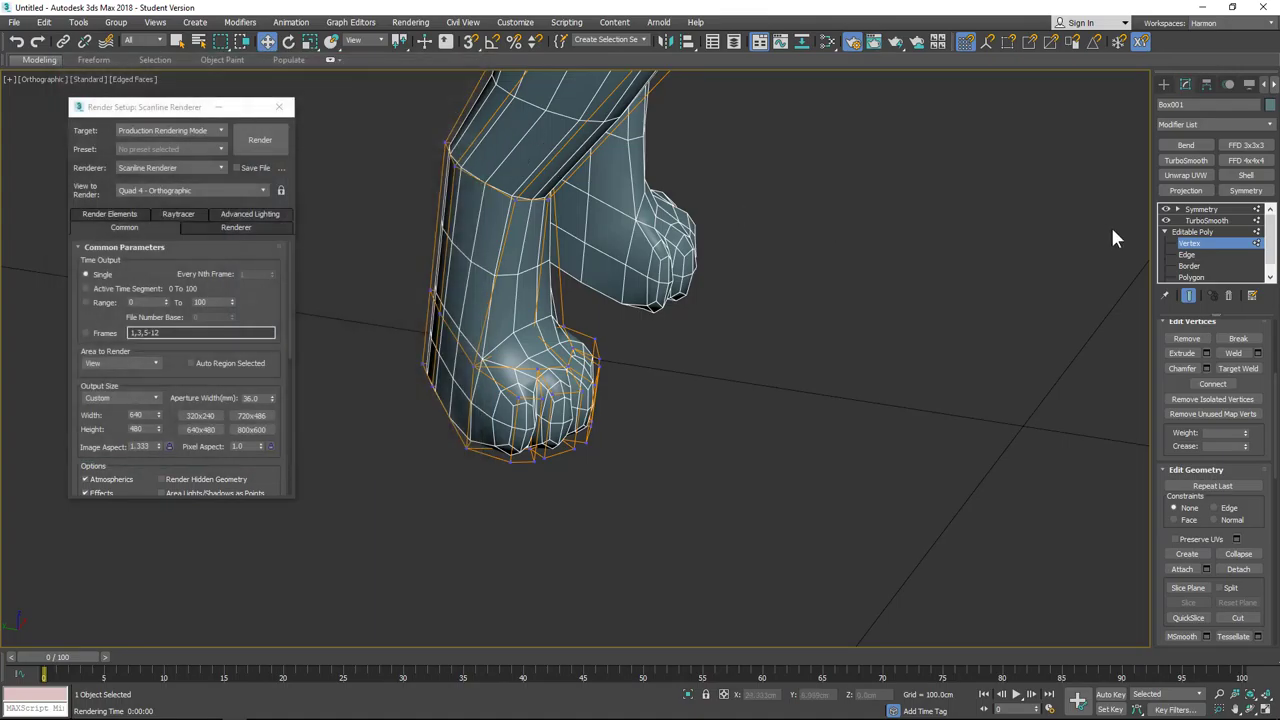
Step: Select the hind leg and foot polygons, clear their smoothing groups, assign one shared smoothing group and deselect them
{"action": "left_click", "coordinate": [1192, 248]}
{"action": "left_click", "coordinate": [1191, 277]}
{"action": "left_click_drag", "start_coordinate": [903, 537], "coordinate": [346, 117]}
{"action": "middle_click_drag", "start_coordinate": [627, 570], "coordinate": [585, 451], "text": "alt"}
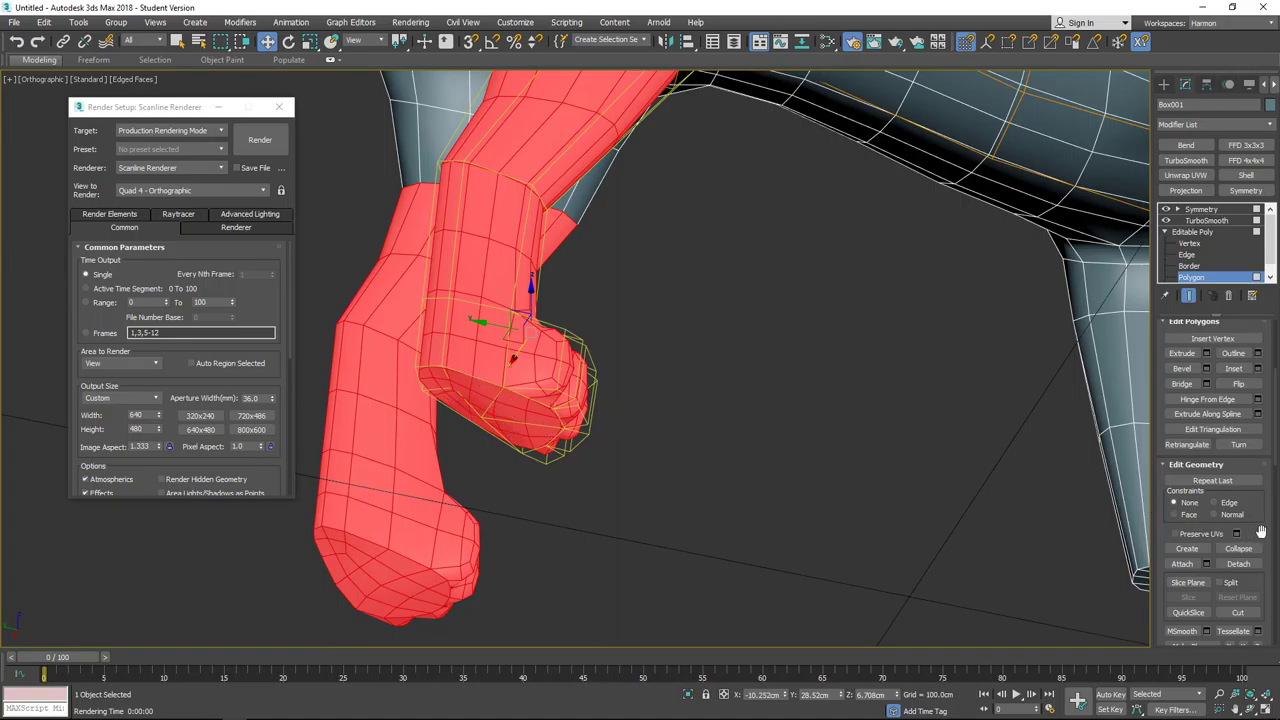
{"action": "scroll", "coordinate": [1261, 531], "scroll_direction": "down", "scroll_amount": 5}
{"action": "left_click", "coordinate": [1172, 519]}
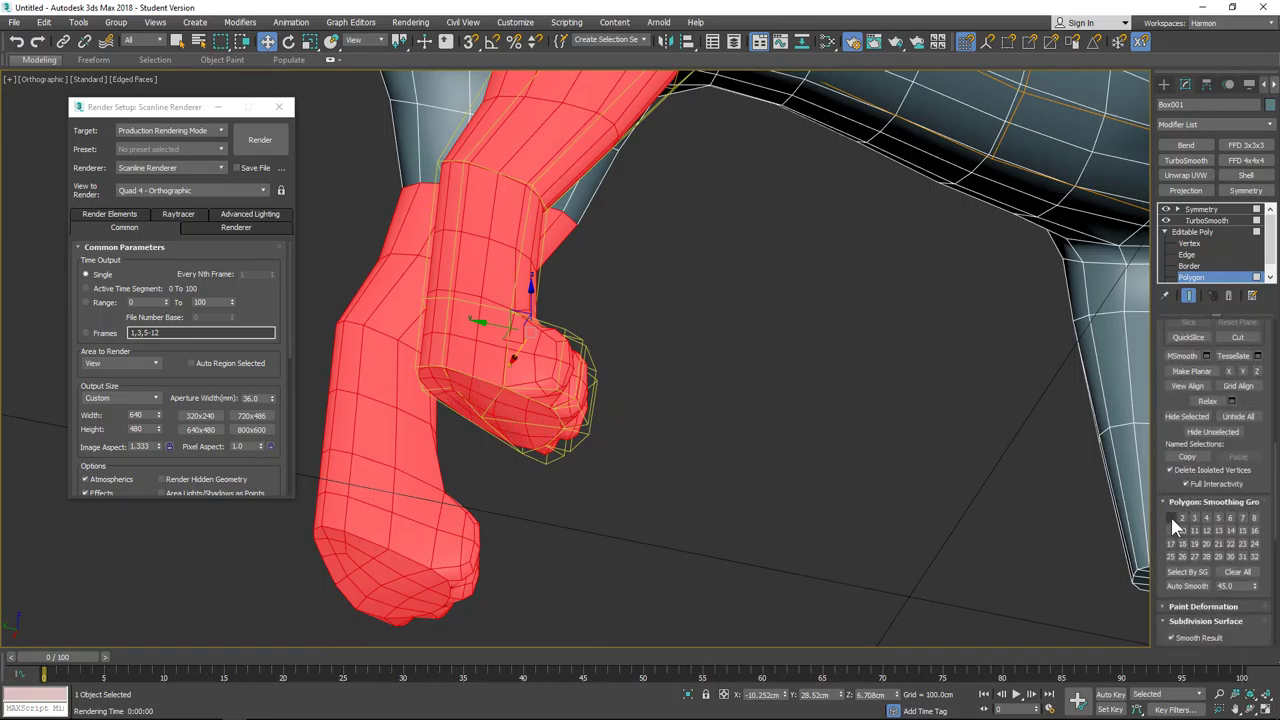
{"action": "left_click", "coordinate": [1236, 572]}
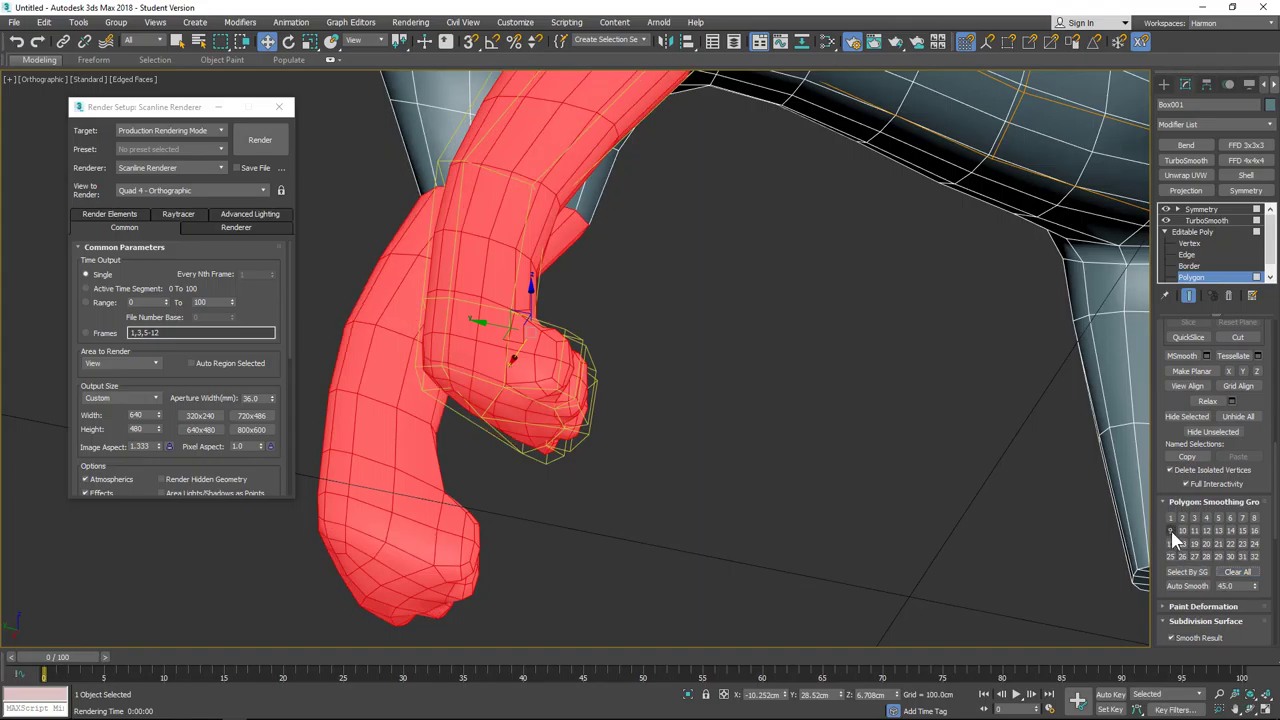
{"action": "left_click", "coordinate": [779, 300]}
Step: Switch to vertex editing, turn off the TurboSmooth display and bring the underside of the hind foot into view from below
{"action": "scroll", "coordinate": [743, 298], "scroll_direction": "up", "scroll_amount": 5}
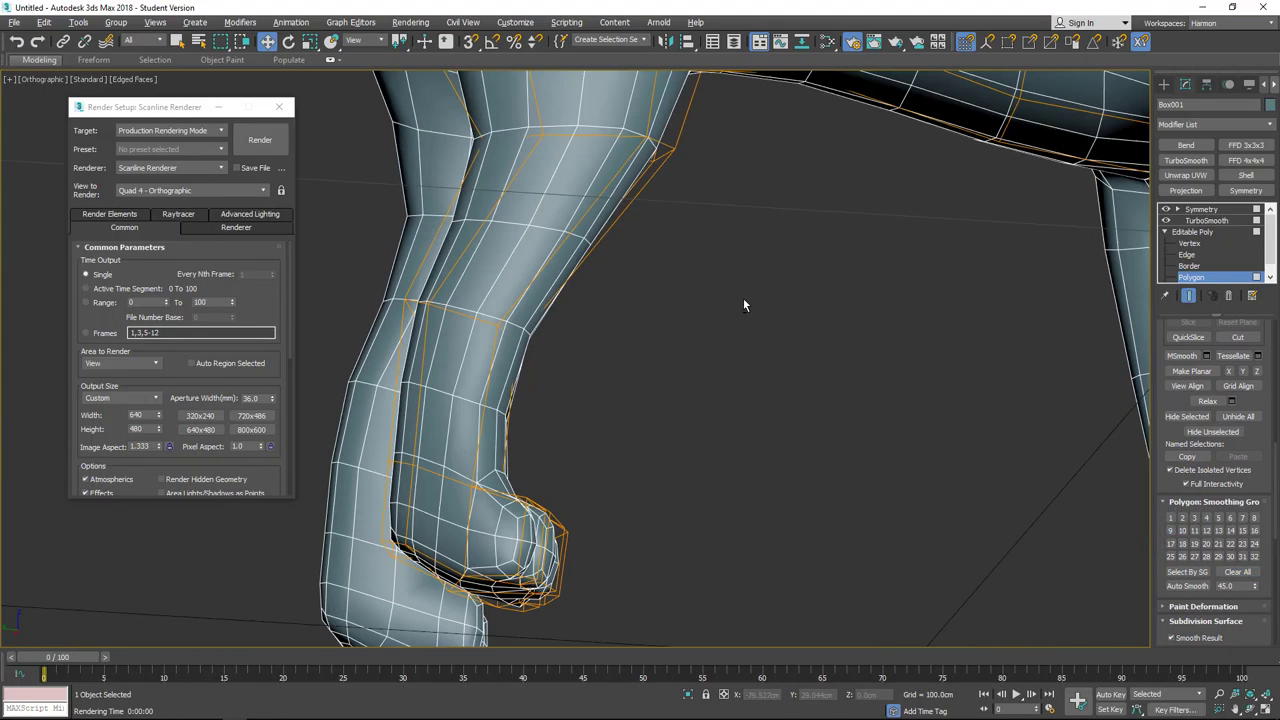
{"action": "scroll", "coordinate": [741, 340], "scroll_direction": "down", "scroll_amount": 4}
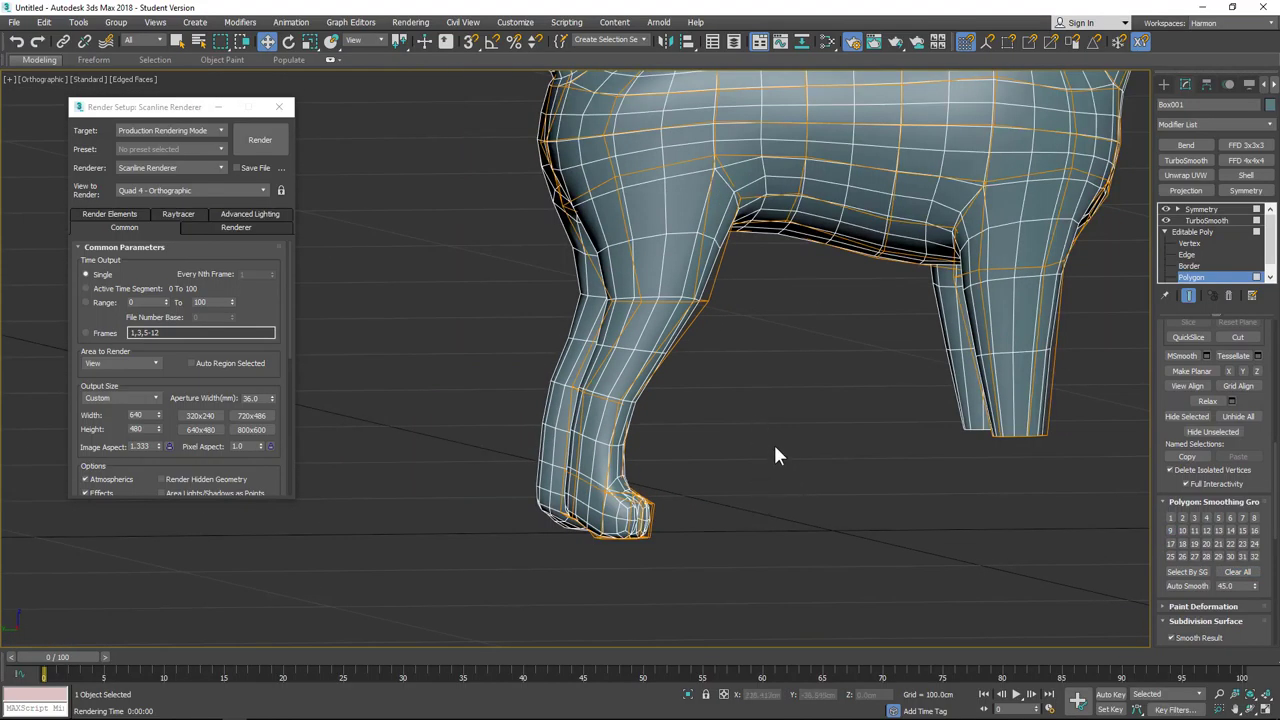
{"action": "key", "text": "l"}
{"action": "scroll", "coordinate": [446, 342], "scroll_direction": "up", "scroll_amount": 6}
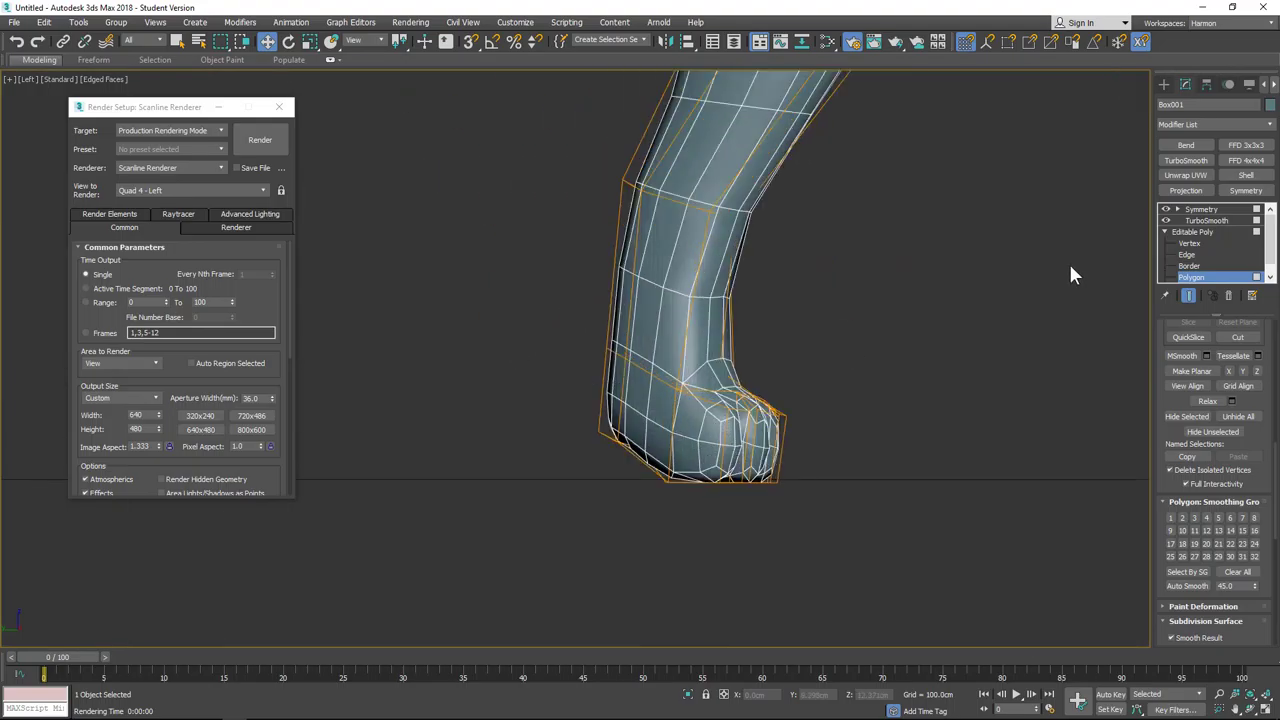
{"action": "left_click", "coordinate": [1189, 243]}
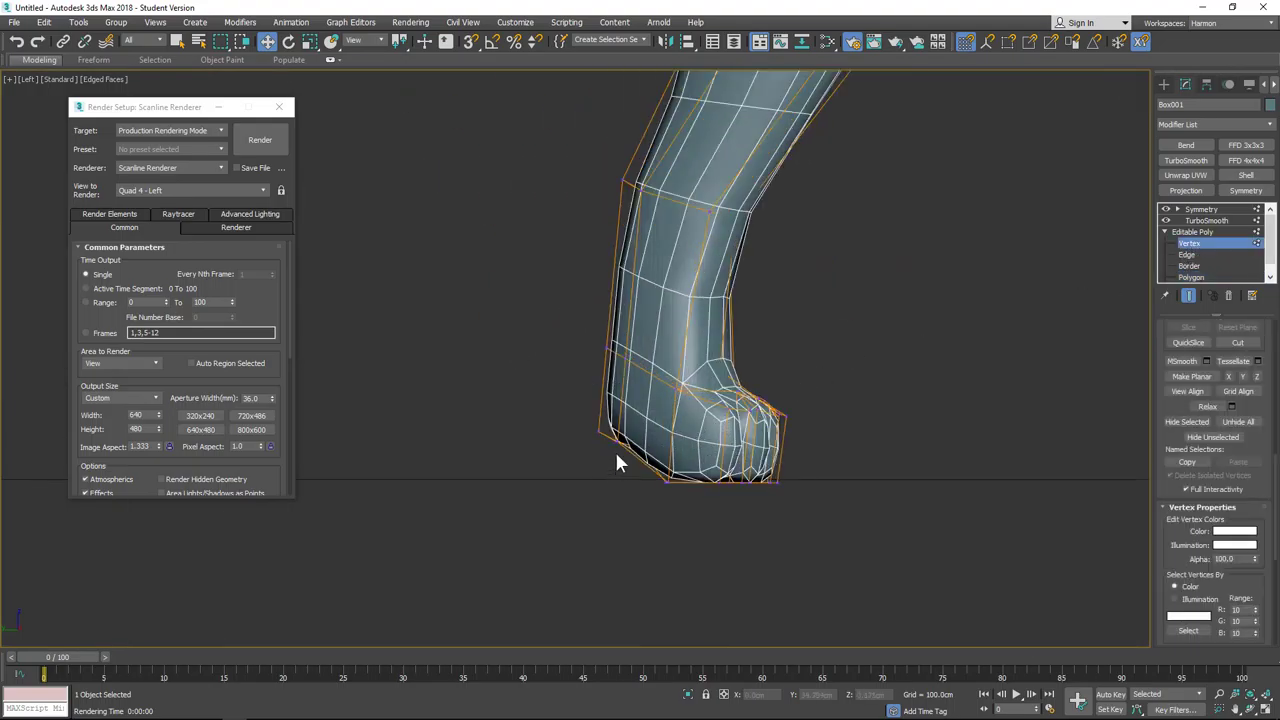
{"action": "mouse_move", "coordinate": [616, 456]}
{"action": "middle_mouse_down", "text": "alt"}
{"action": "mouse_move", "coordinate": [640, 410]}
{"action": "mouse_move", "coordinate": [609, 455]}
{"action": "middle_mouse_up", "text": "alt"}
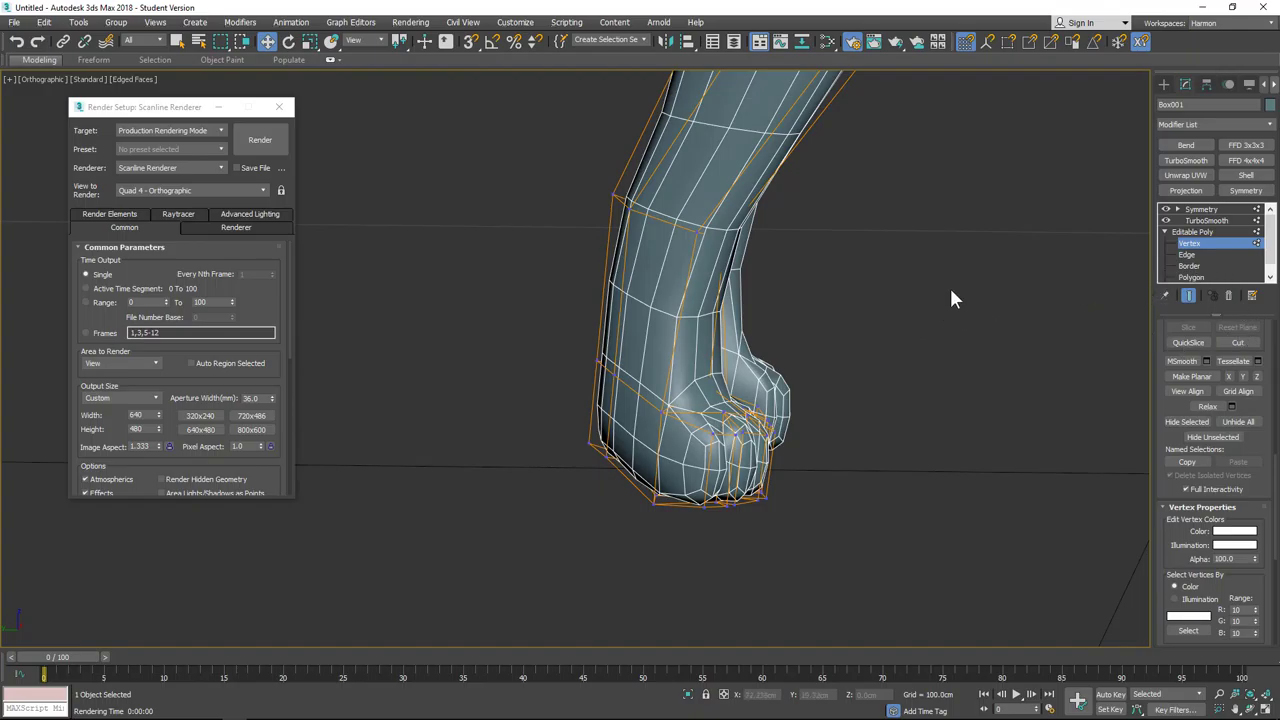
{"action": "key", "text": "b"}
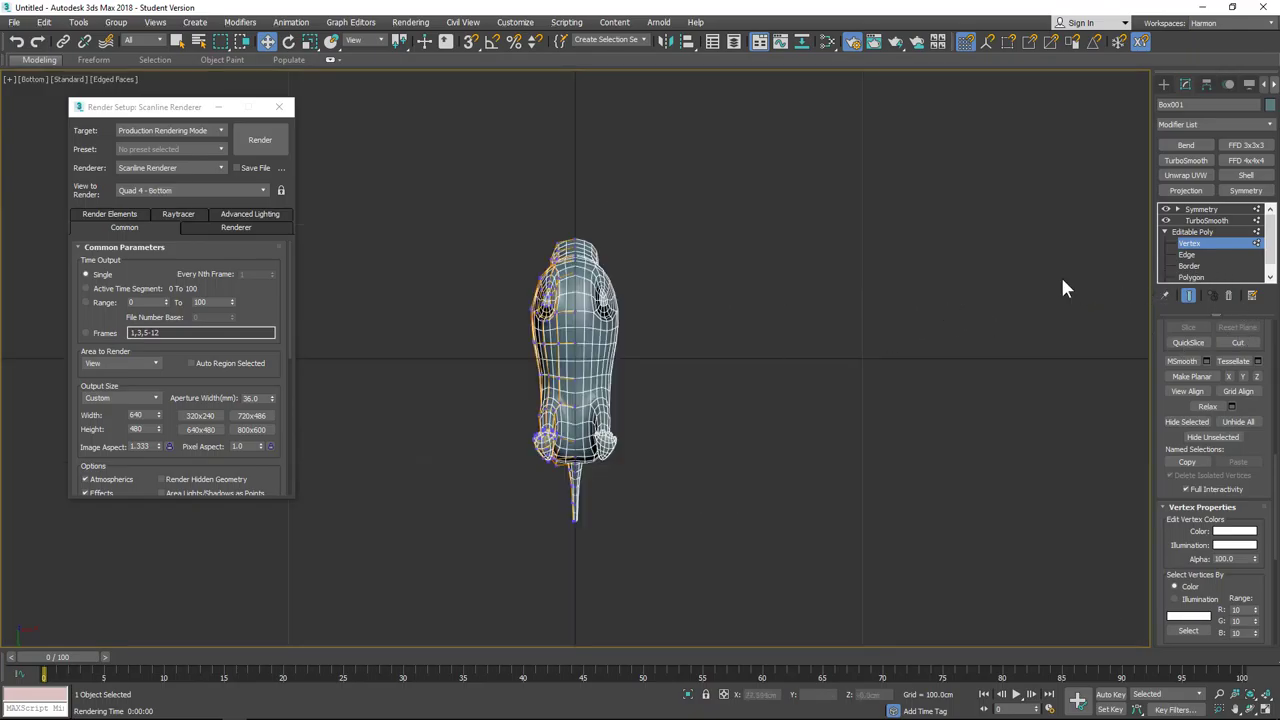
{"action": "left_click", "coordinate": [1165, 220]}
{"action": "scroll", "coordinate": [549, 307], "scroll_direction": "up", "scroll_amount": 10}
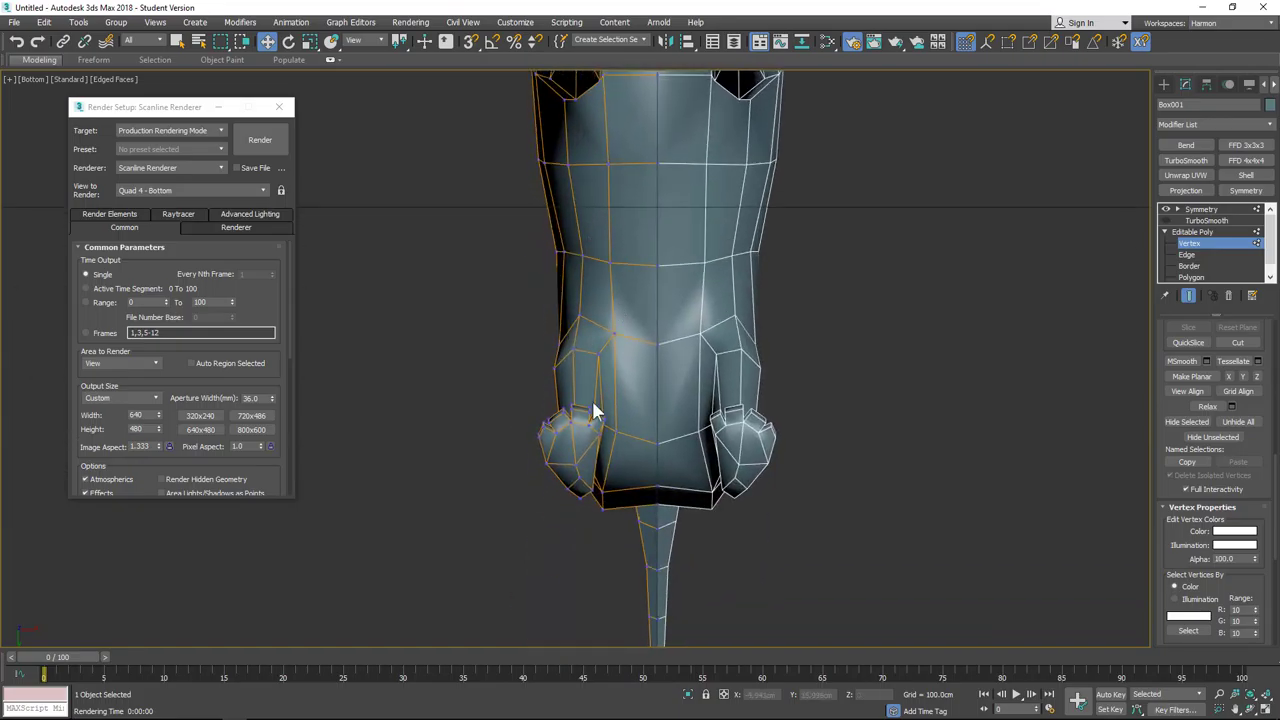
{"action": "middle_click_drag", "start_coordinate": [616, 465], "coordinate": [580, 395], "text": "alt"}
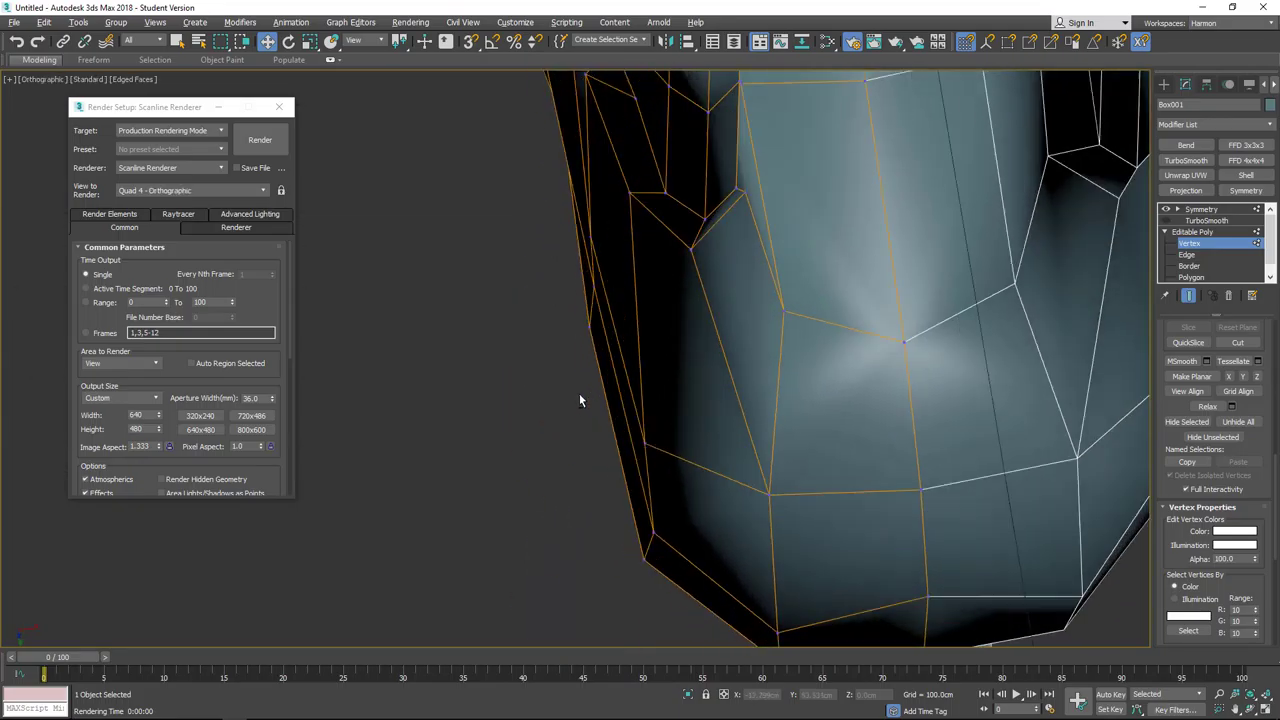
{"action": "middle_click_drag", "start_coordinate": [717, 221], "coordinate": [612, 415]}
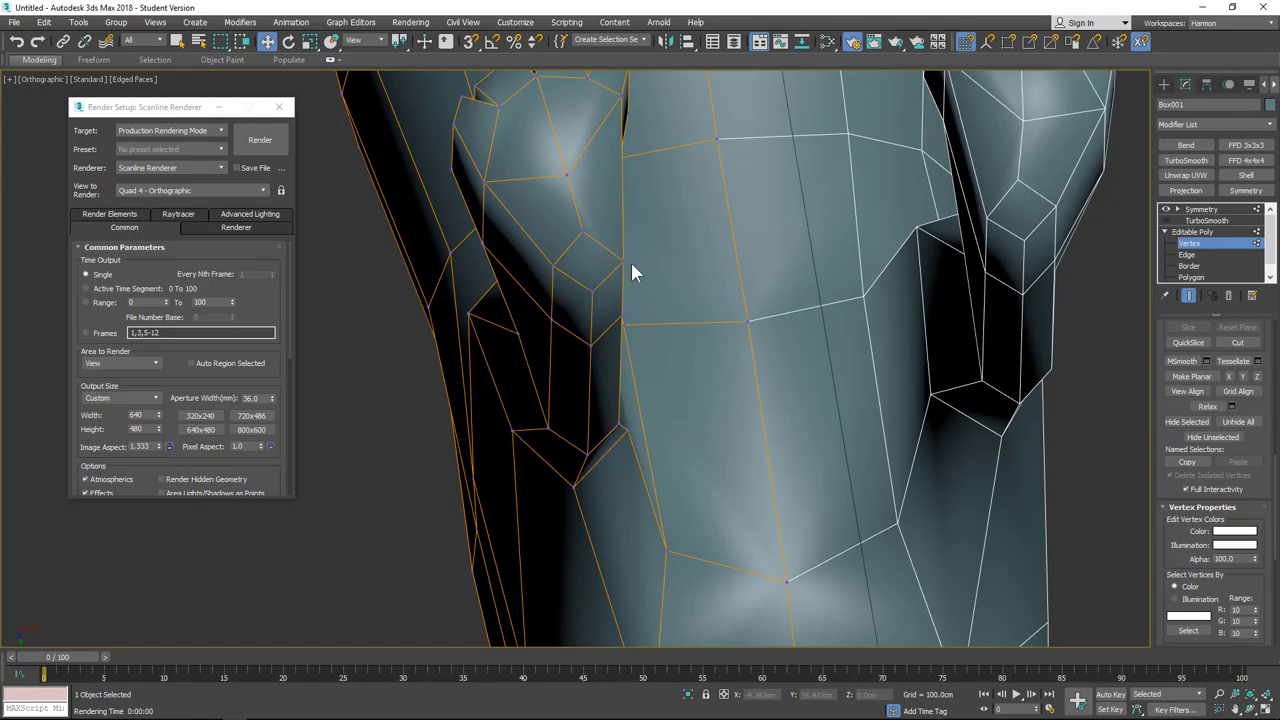
{"action": "left_click", "coordinate": [1190, 232]}
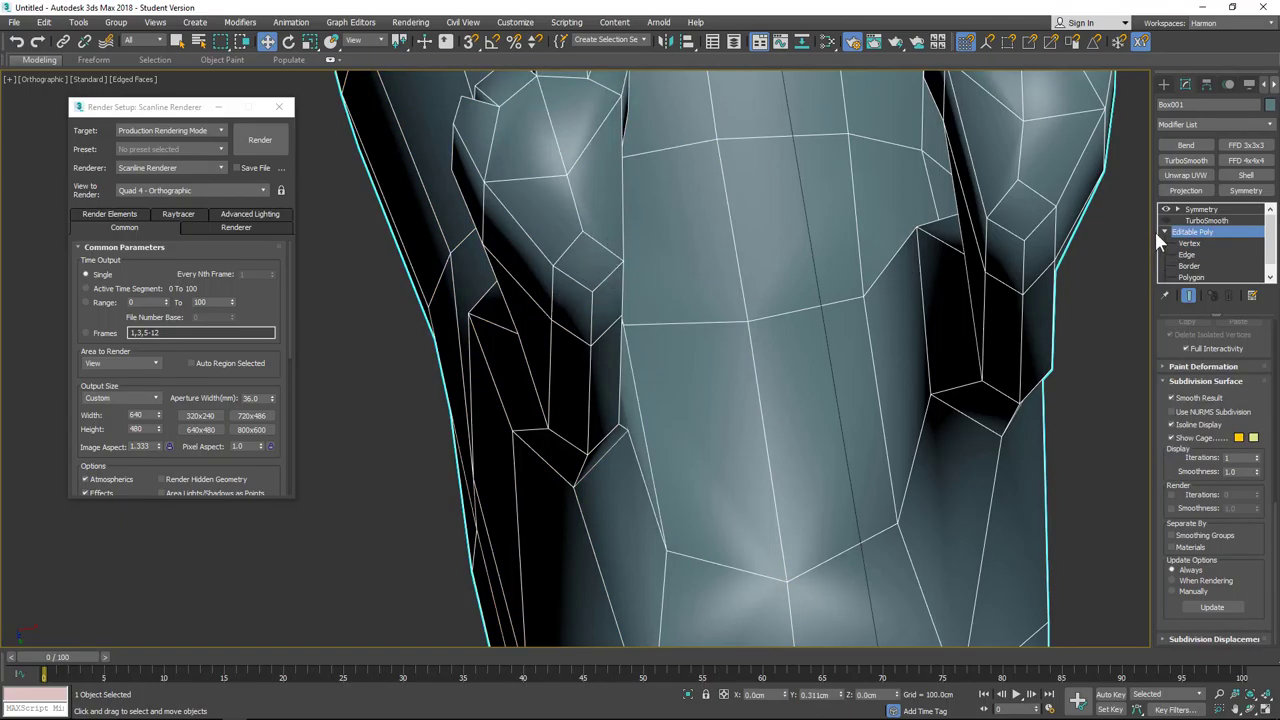
{"action": "left_click", "coordinate": [1186, 254]}
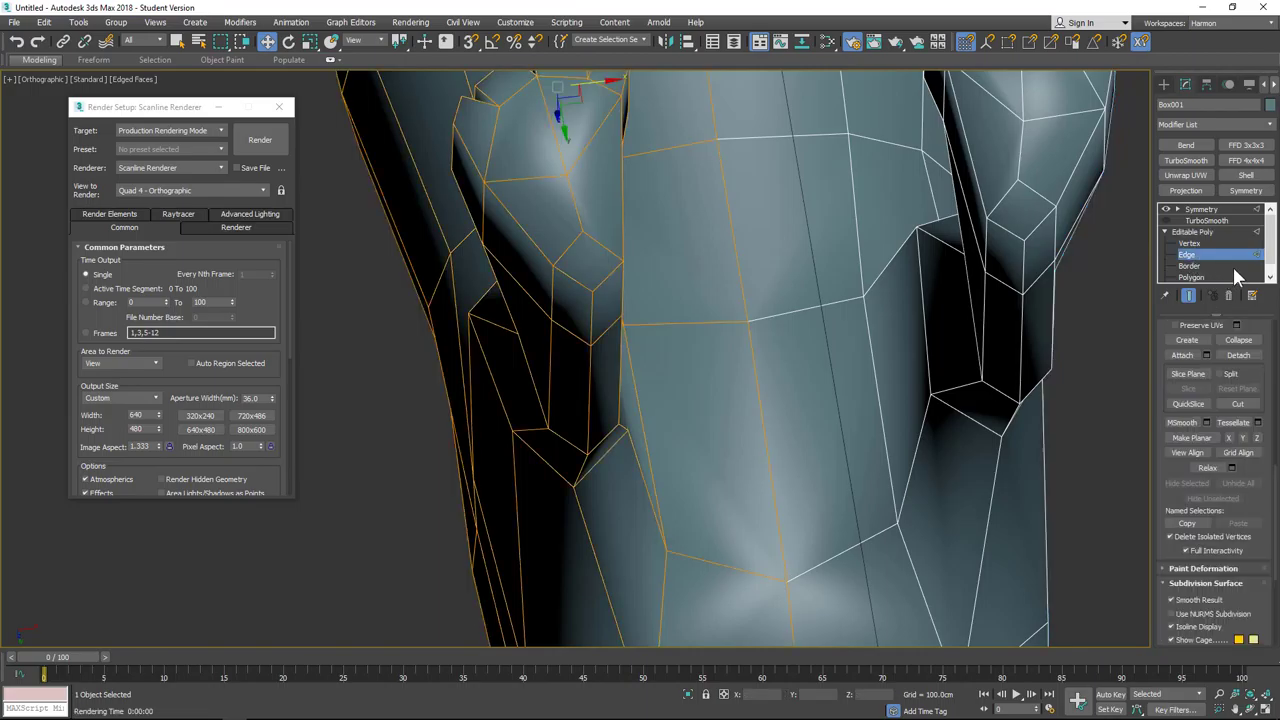
{"action": "left_click", "coordinate": [1270, 277]}
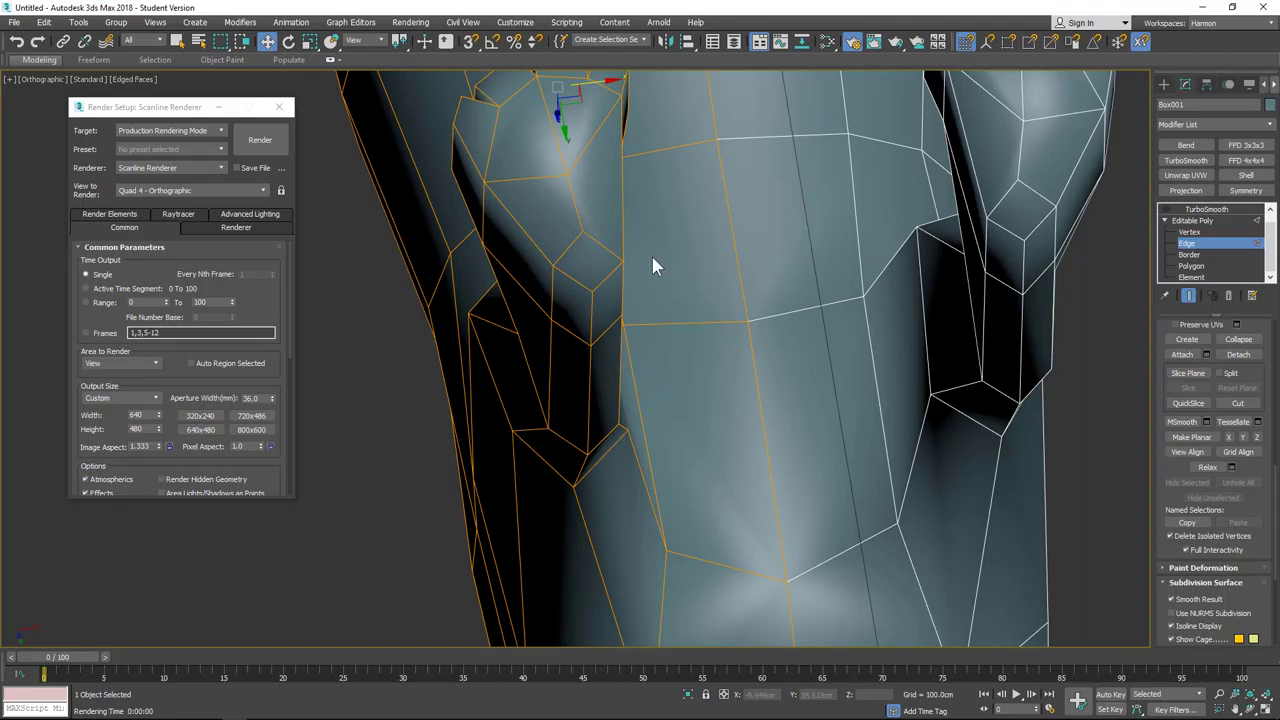
{"action": "left_click", "coordinate": [1190, 232]}
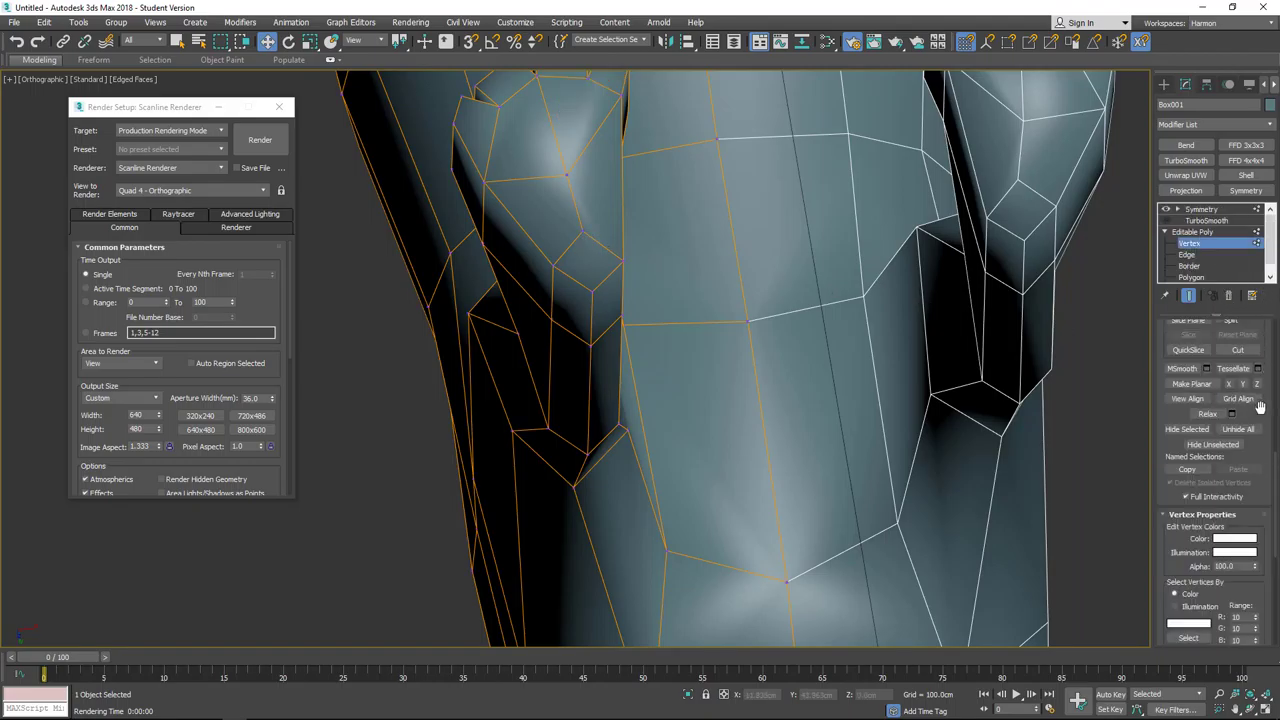
{"action": "scroll", "coordinate": [1260, 405], "scroll_direction": "up", "scroll_amount": 5}
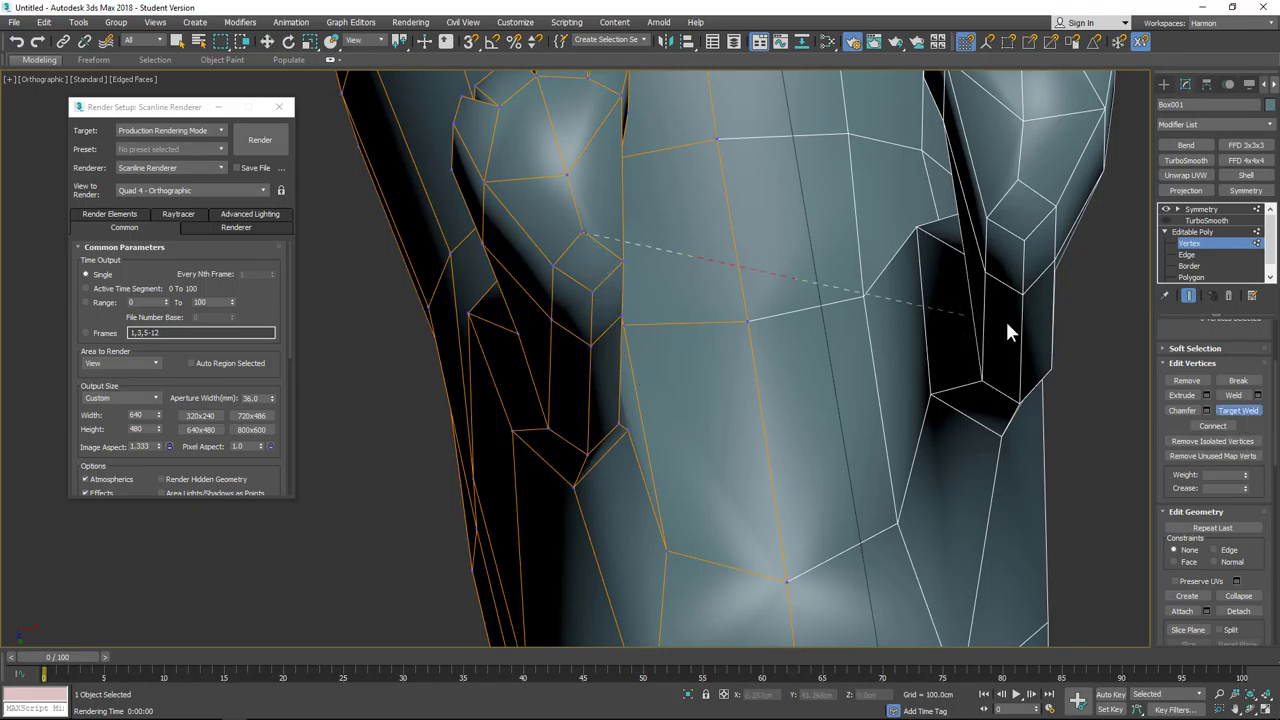
{"action": "right_click", "coordinate": [1091, 346]}
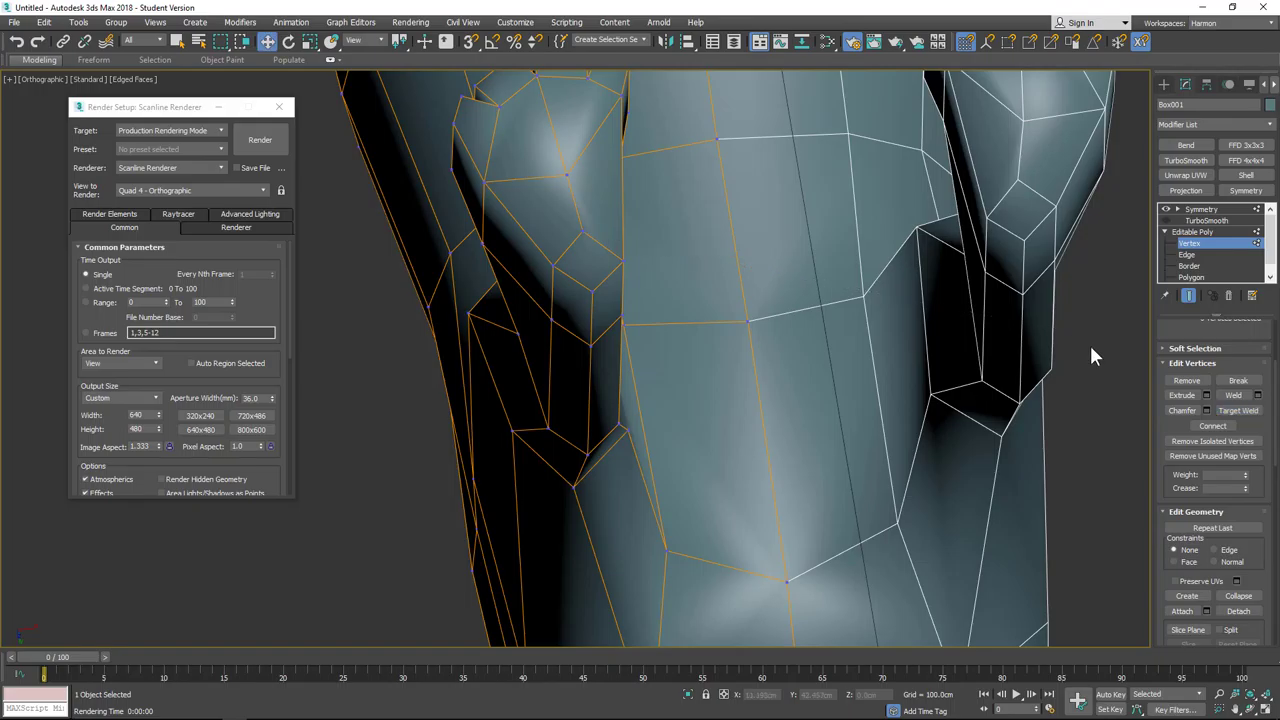
Step: Cut an edge across the small diamond-shaped polygon at the heel end of the hind foot's sole, joining its opposite corners
{"action": "left_click", "coordinate": [1190, 255]}
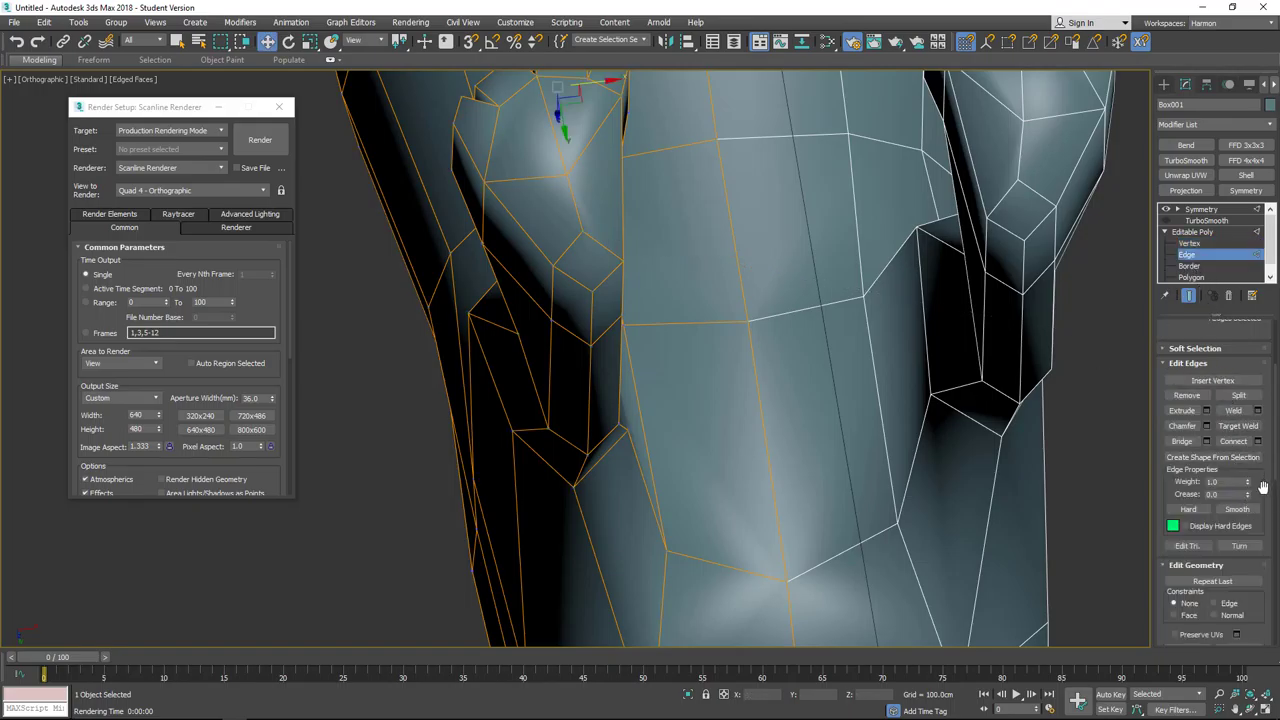
{"action": "scroll", "coordinate": [1262, 498], "scroll_direction": "down", "scroll_amount": 3}
{"action": "left_click", "coordinate": [1238, 607]}
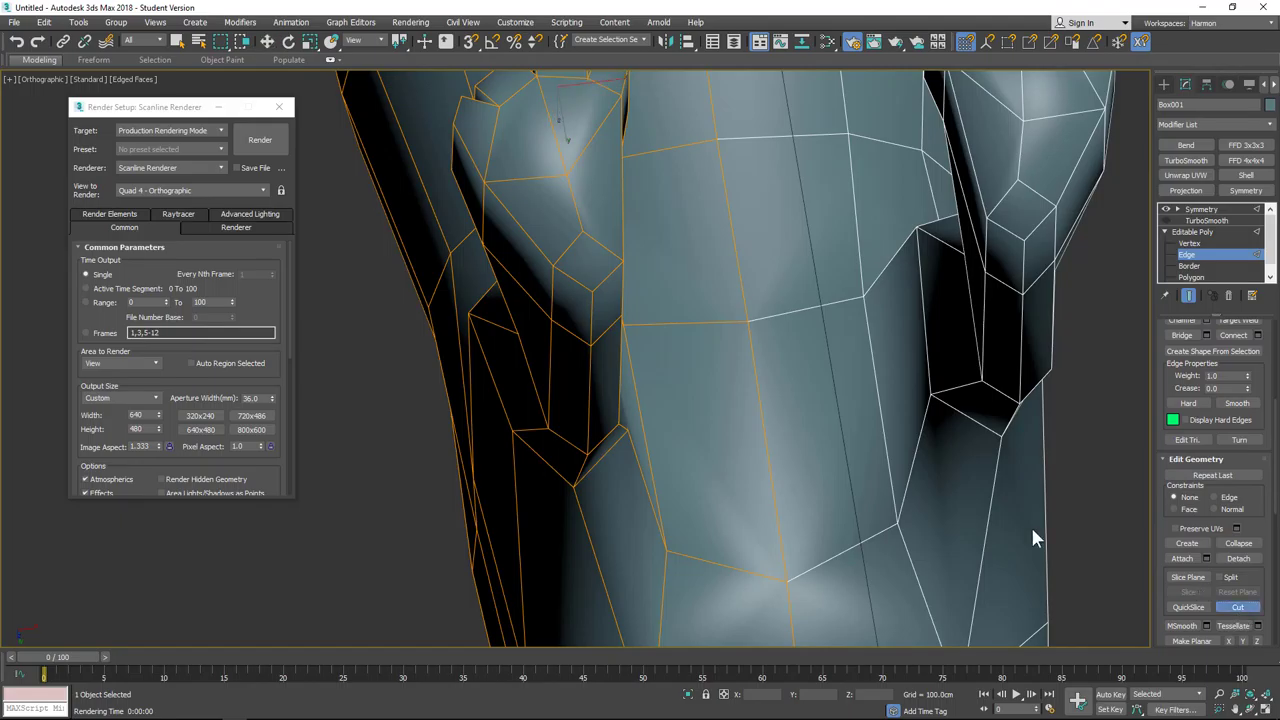
{"action": "left_click", "coordinate": [582, 231]}
Step: Target Weld the sole-side corner vertex of the heel polygon onto the opposite corner at the back of the heel
{"action": "left_click", "coordinate": [1201, 243]}
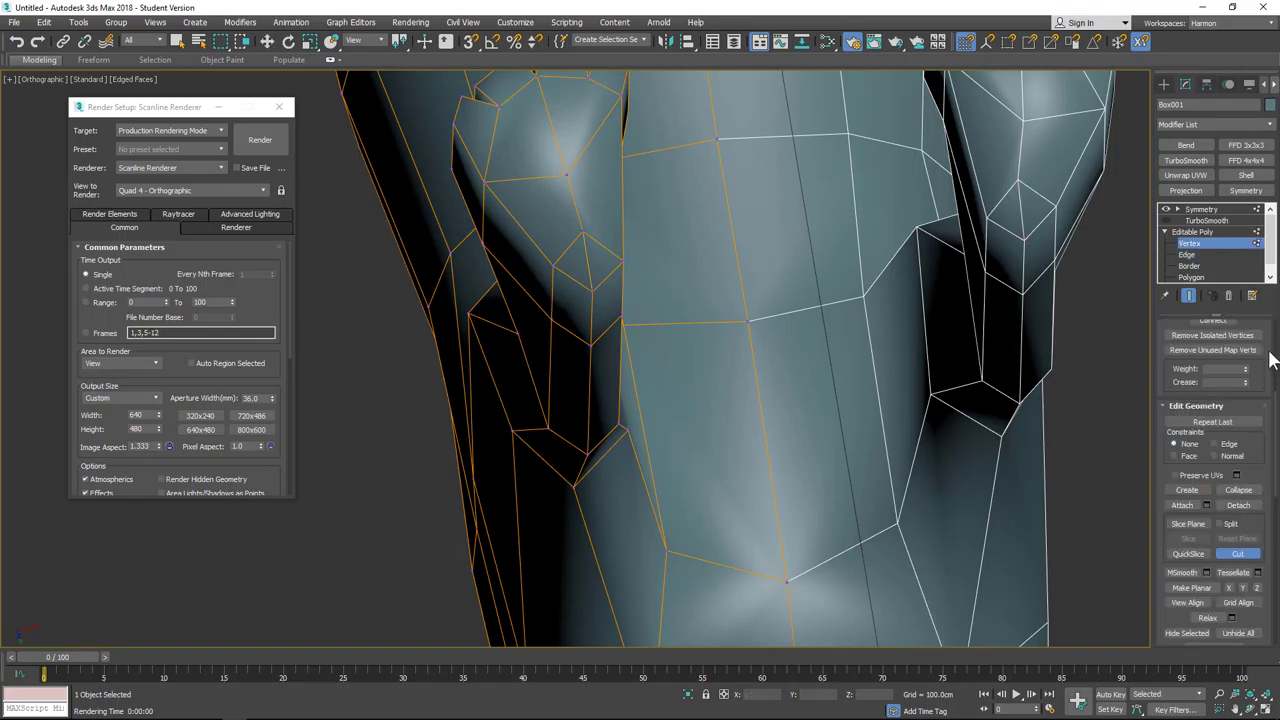
{"action": "left_click_drag", "start_coordinate": [1264, 357], "coordinate": [1249, 550]}
{"action": "left_click", "coordinate": [1238, 499]}
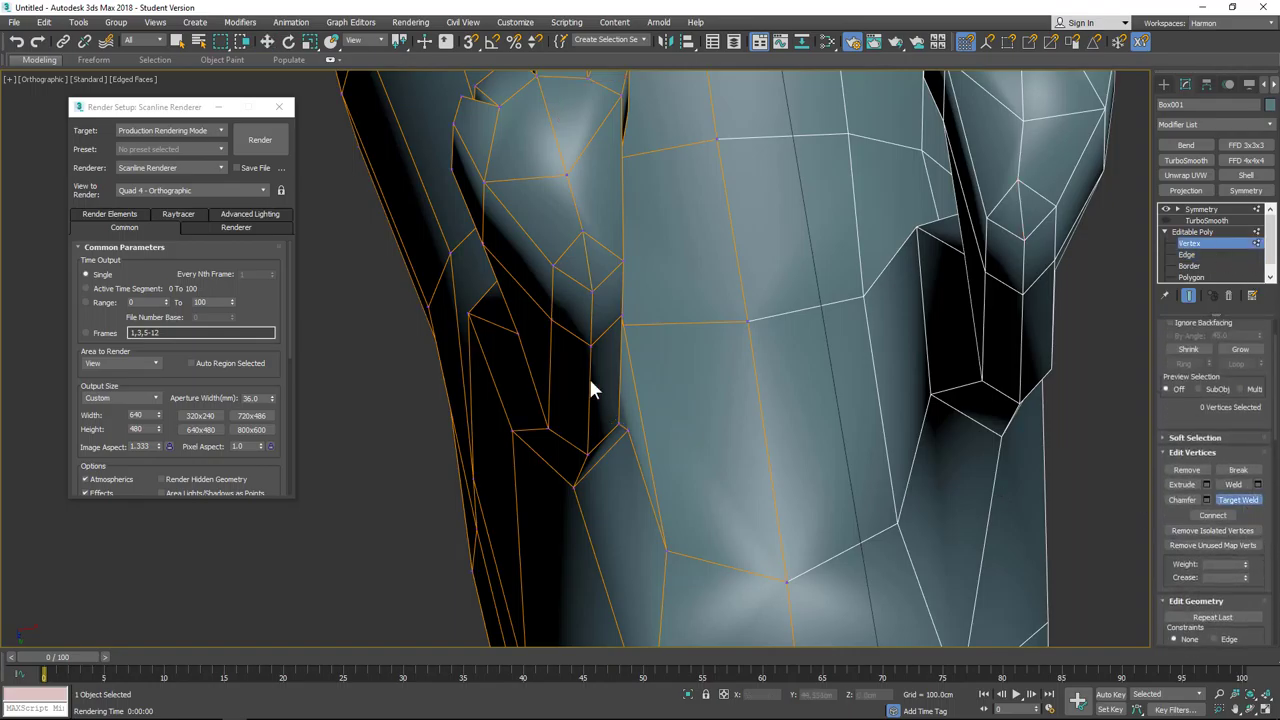
{"action": "left_click", "coordinate": [583, 234]}
{"action": "left_click", "coordinate": [591, 290]}
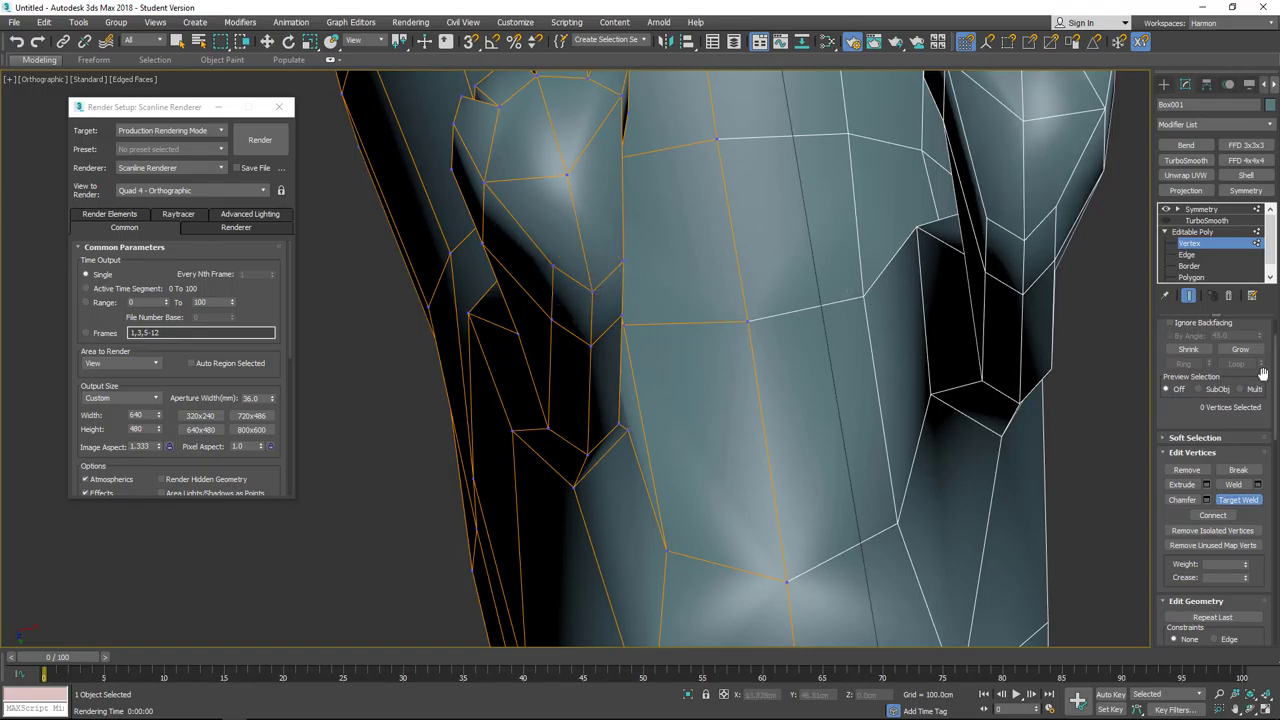
{"action": "left_click", "coordinate": [1239, 500]}
Step: In the left view, move the hind foot's heel vertices slightly forward and up to shorten the heel
{"action": "key", "text": "l"}
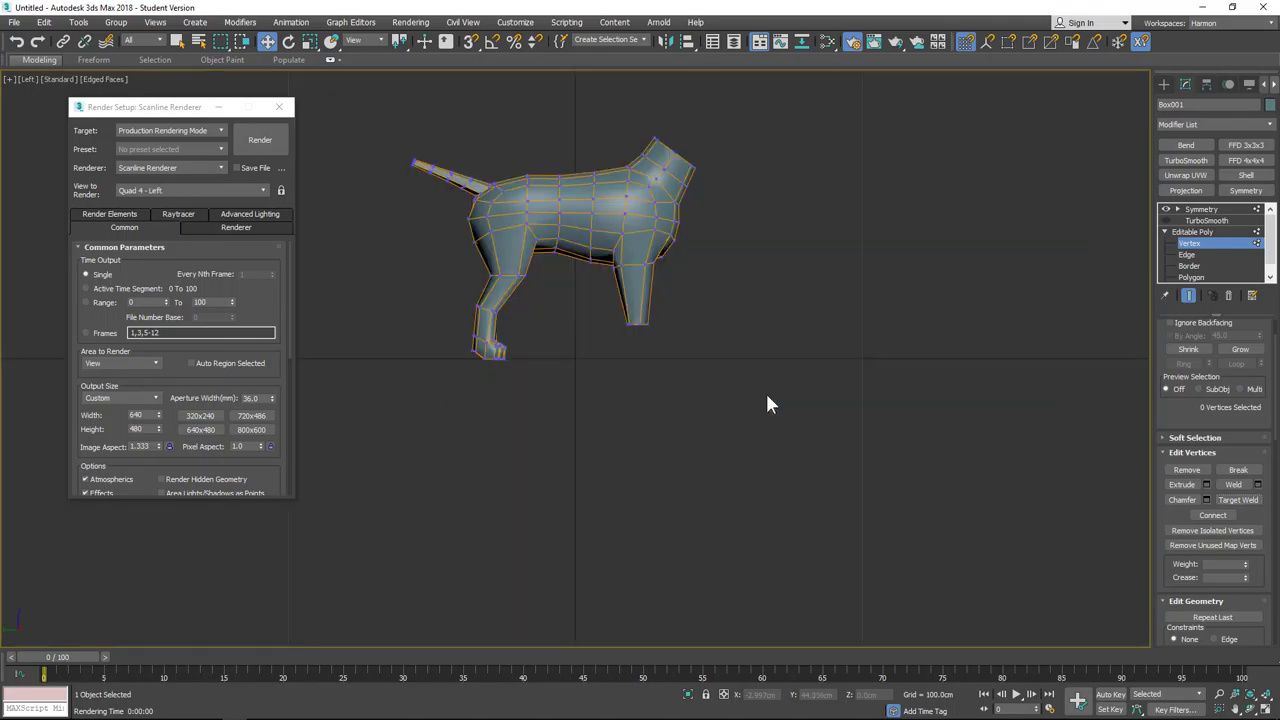
{"action": "scroll", "coordinate": [456, 338], "scroll_direction": "up", "scroll_amount": 5}
{"action": "middle_click_drag", "start_coordinate": [406, 357], "coordinate": [629, 320]}
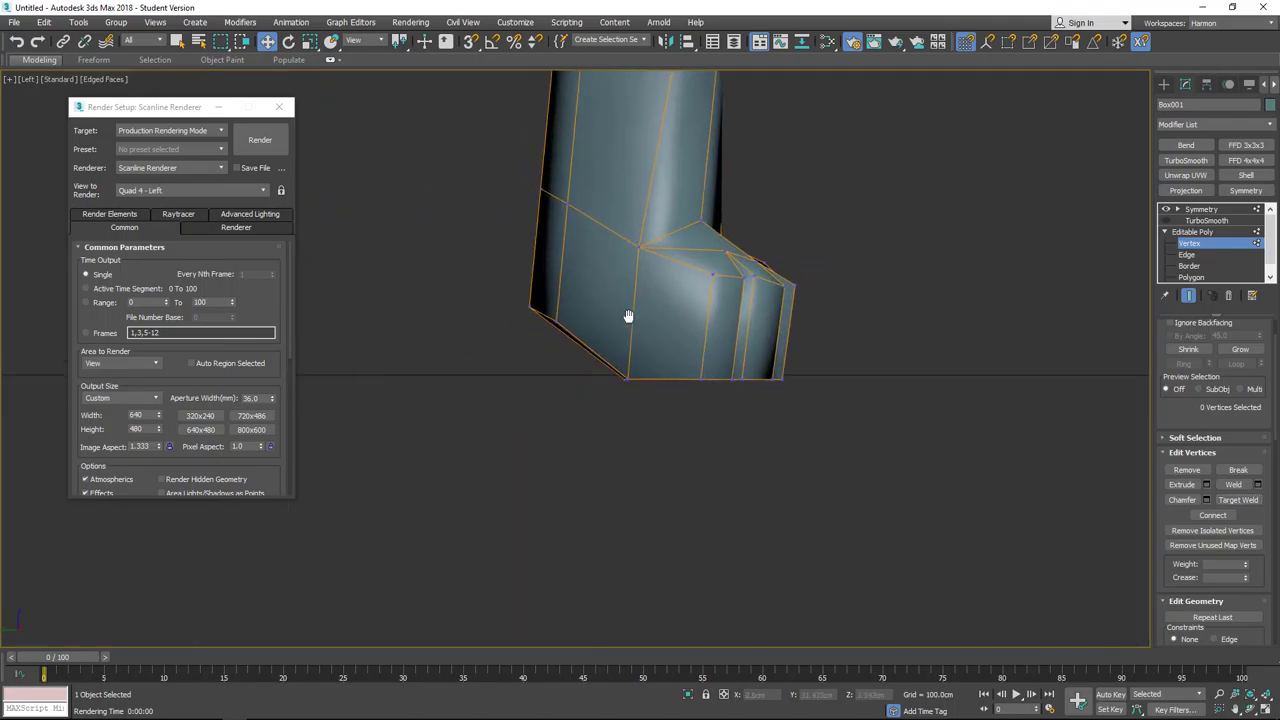
{"action": "scroll", "coordinate": [516, 334], "scroll_direction": "up", "scroll_amount": 2}
{"action": "left_click", "coordinate": [527, 312]}
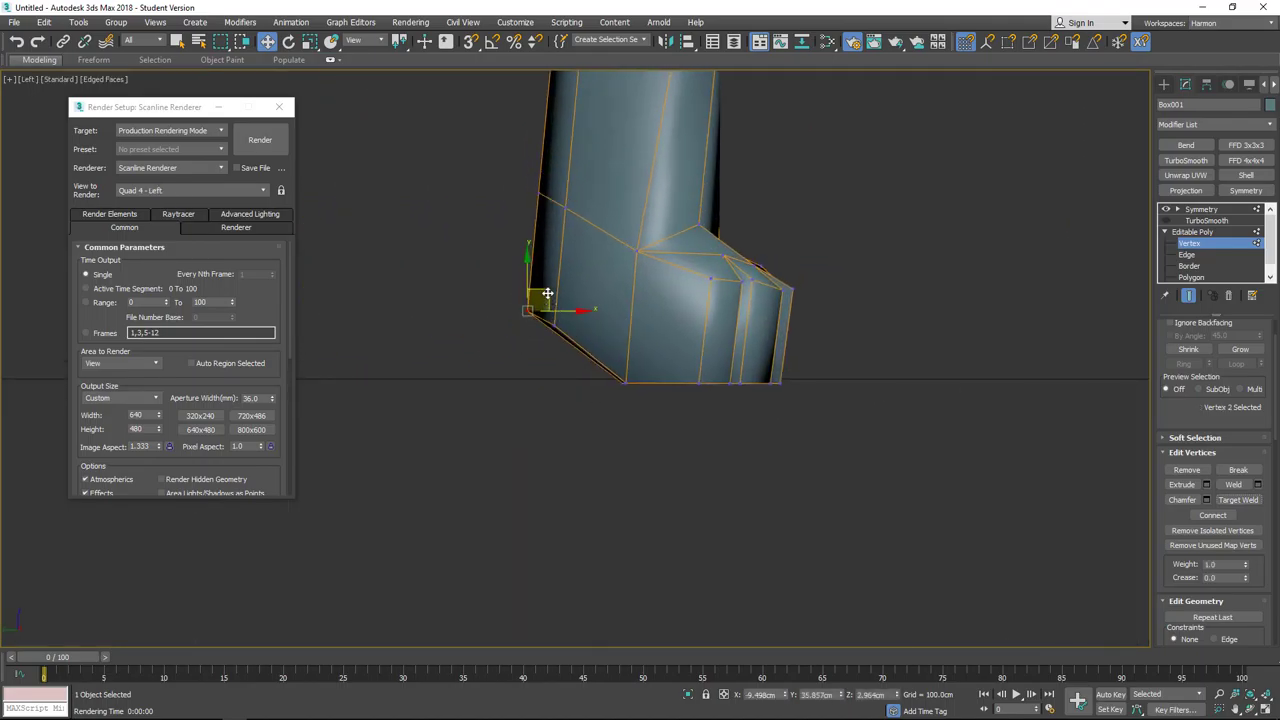
{"action": "left_click_drag", "start_coordinate": [546, 297], "coordinate": [576, 277]}
{"action": "left_click", "coordinate": [522, 305]}
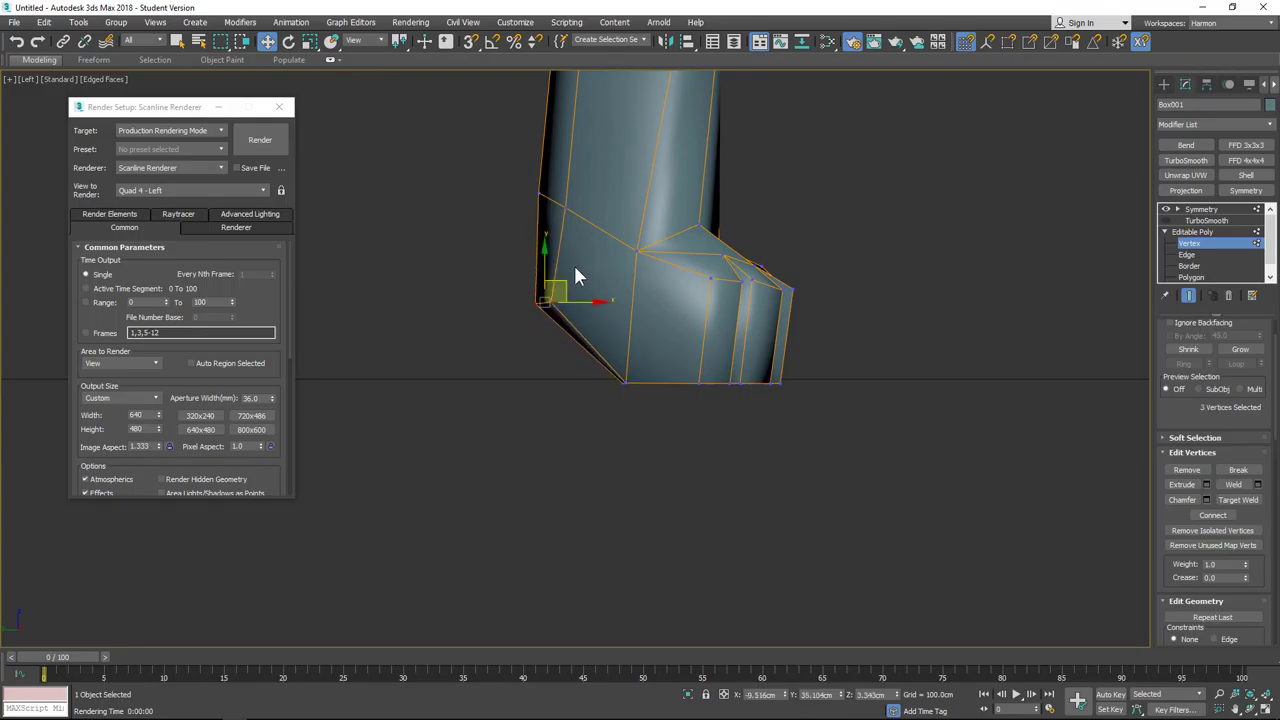
Step: Reposition the ankle and sole vertices on the inner side of the hind foot, behind the toes
{"action": "scroll", "coordinate": [575, 175], "scroll_direction": "down", "scroll_amount": 2}
{"action": "middle_click_drag", "start_coordinate": [690, 235], "coordinate": [567, 327]}
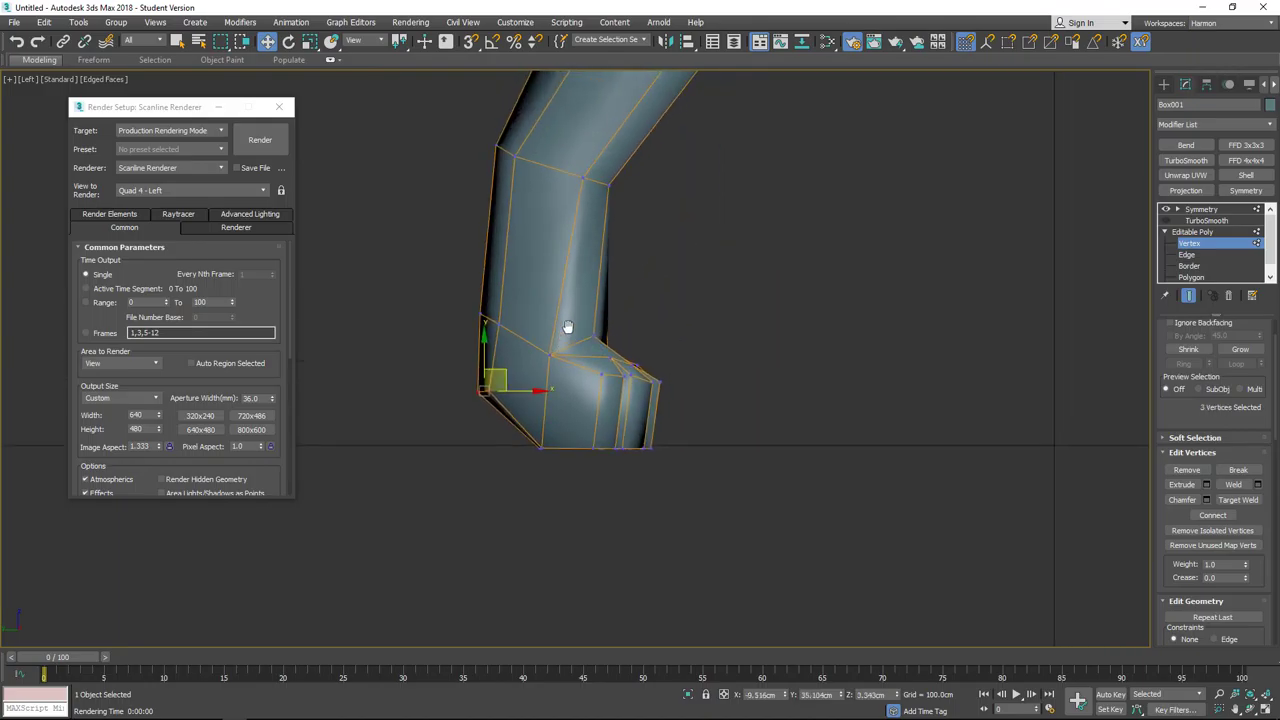
{"action": "middle_click_drag", "start_coordinate": [675, 300], "coordinate": [594, 314], "text": "alt"}
{"action": "left_click", "coordinate": [612, 353]}
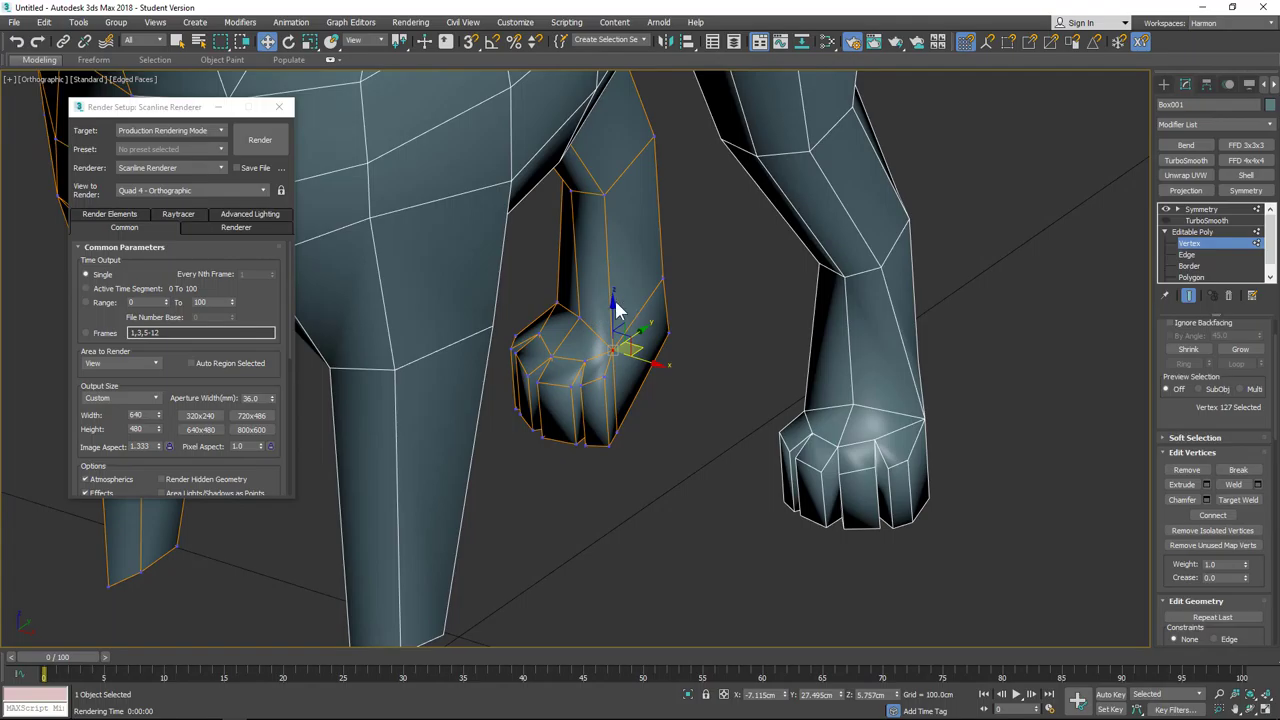
{"action": "middle_click_drag", "start_coordinate": [748, 363], "coordinate": [667, 337], "text": "alt"}
{"action": "left_click_drag", "start_coordinate": [668, 345], "coordinate": [686, 371]}
{"action": "left_click", "coordinate": [652, 450]}
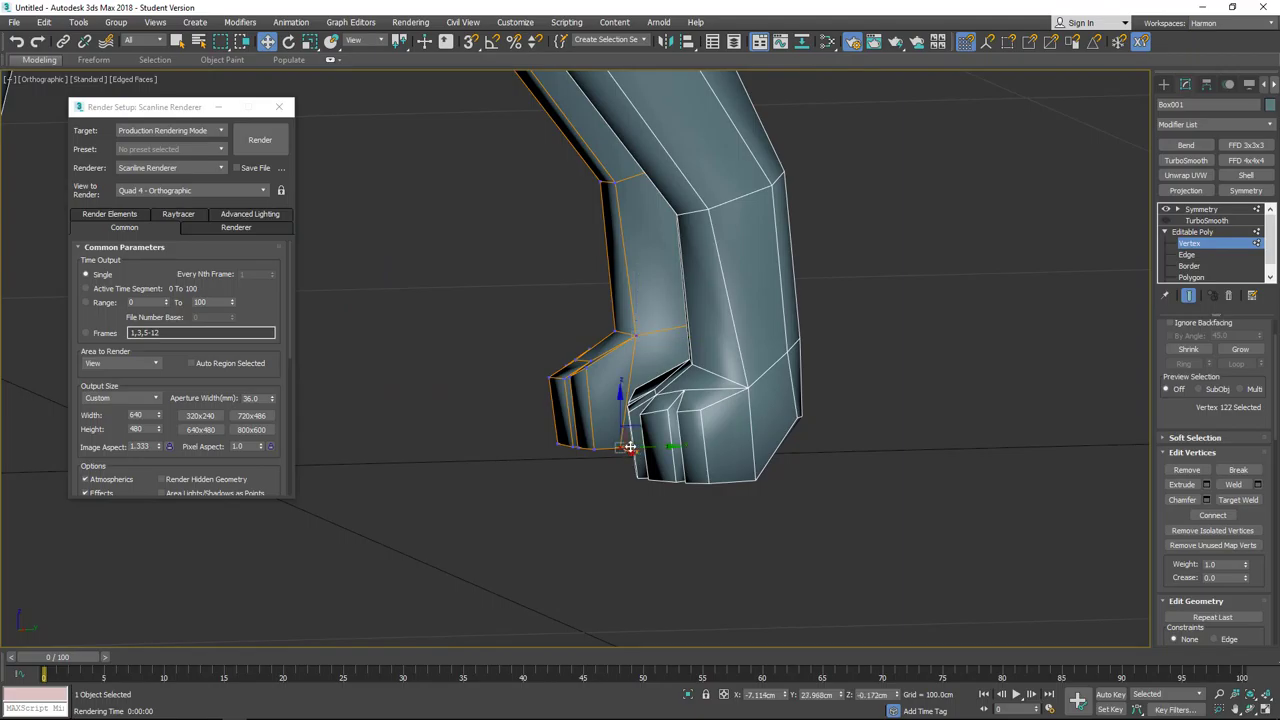
{"action": "left_click", "coordinate": [595, 371]}
{"action": "left_click_drag", "start_coordinate": [587, 322], "coordinate": [586, 337]}
Step: Lower the inner ankle vertex about 0.54 cm, raise the two vertices above the middle toes slightly and clear the selection
{"action": "middle_click_drag", "start_coordinate": [570, 371], "coordinate": [538, 373], "text": "alt"}
{"action": "left_click", "coordinate": [568, 339]}
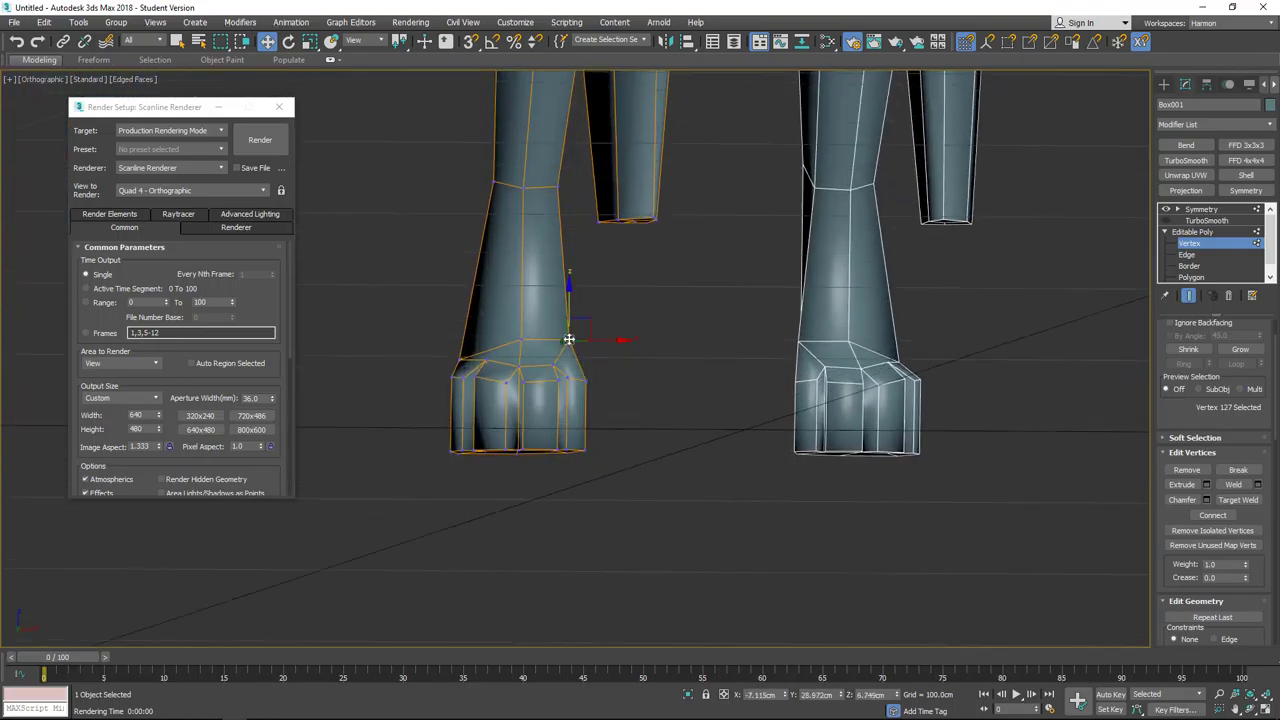
{"action": "left_click_drag", "start_coordinate": [568, 301], "coordinate": [566, 310]}
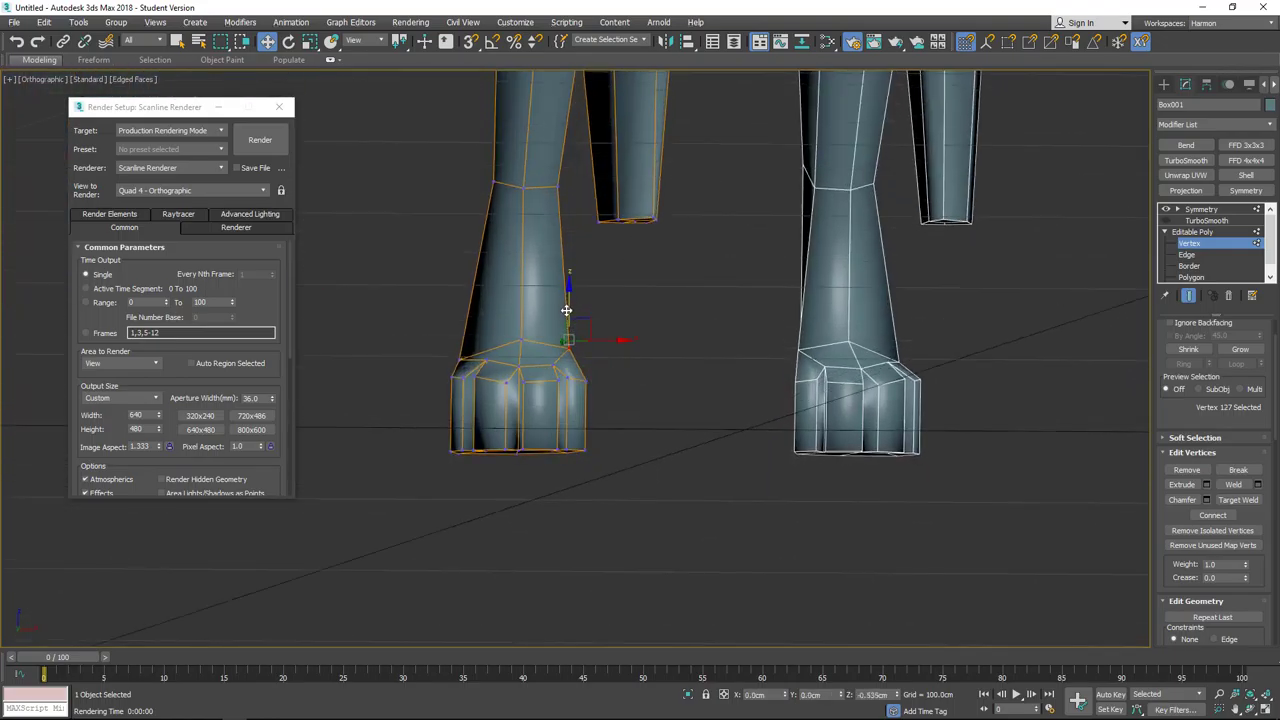
{"action": "left_click", "coordinate": [520, 366]}
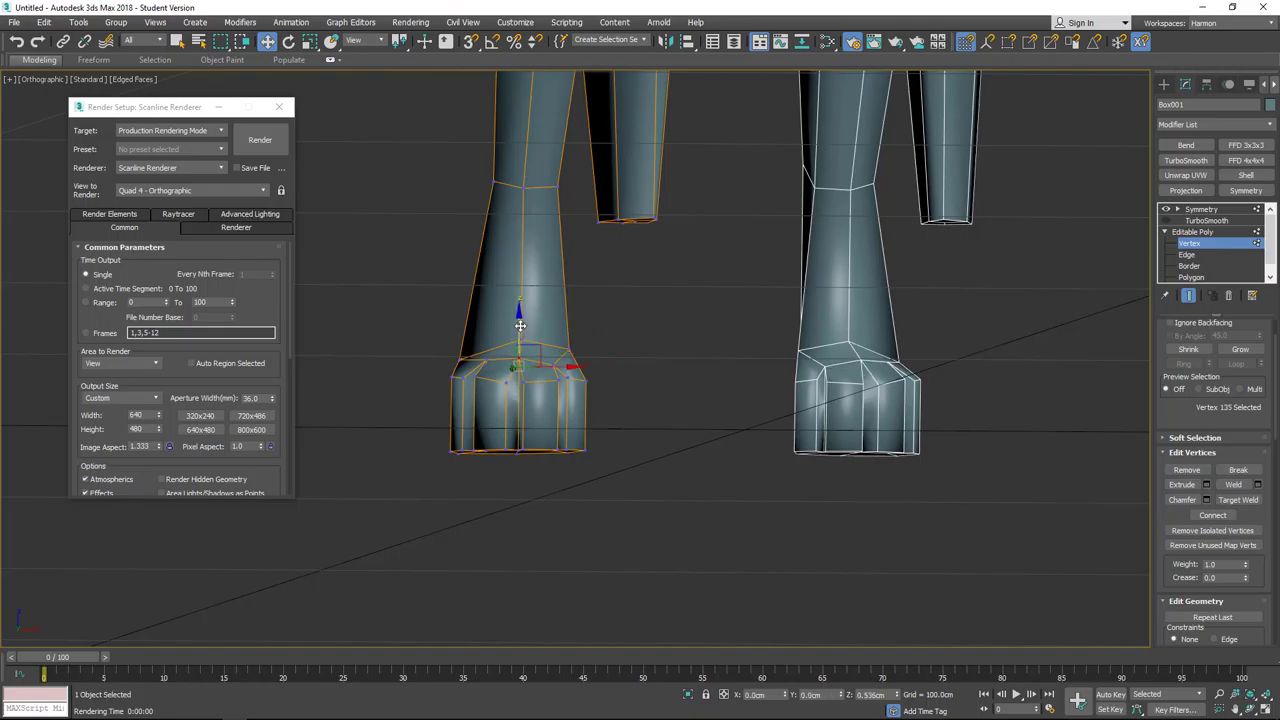
{"action": "left_click", "coordinate": [553, 365]}
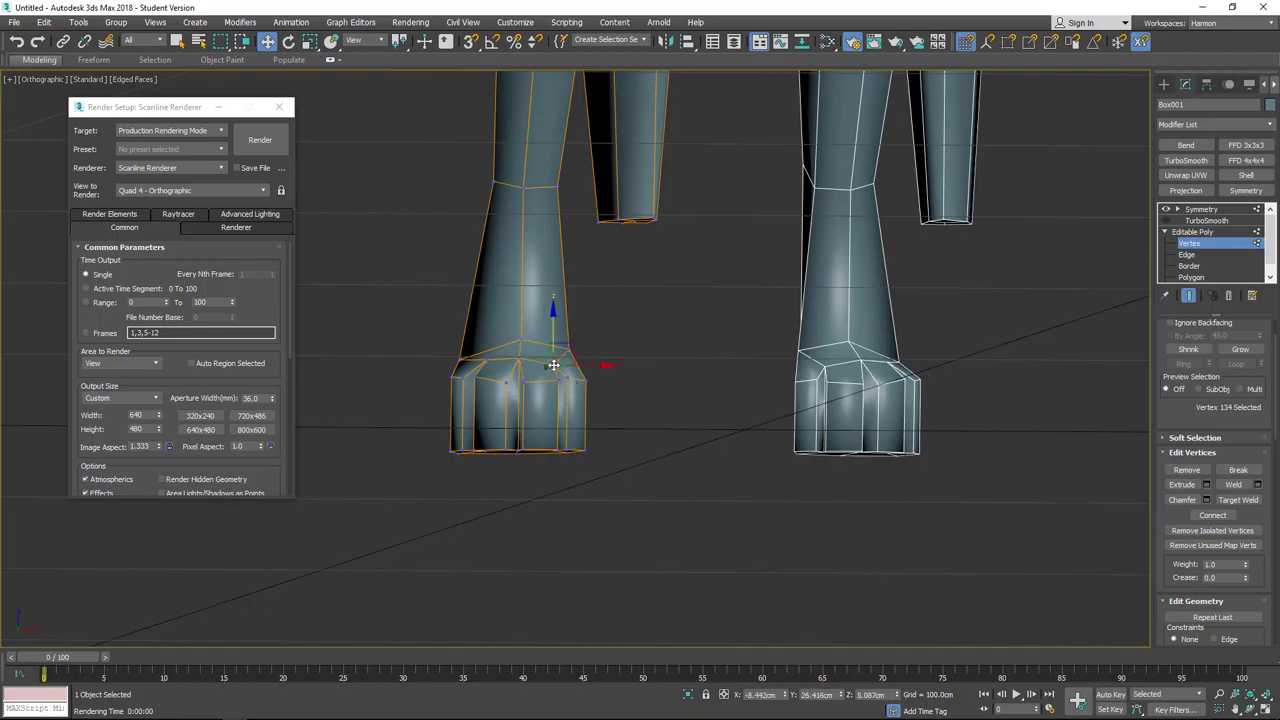
{"action": "left_click_drag", "start_coordinate": [553, 338], "coordinate": [553, 327]}
{"action": "left_click", "coordinate": [460, 364]}
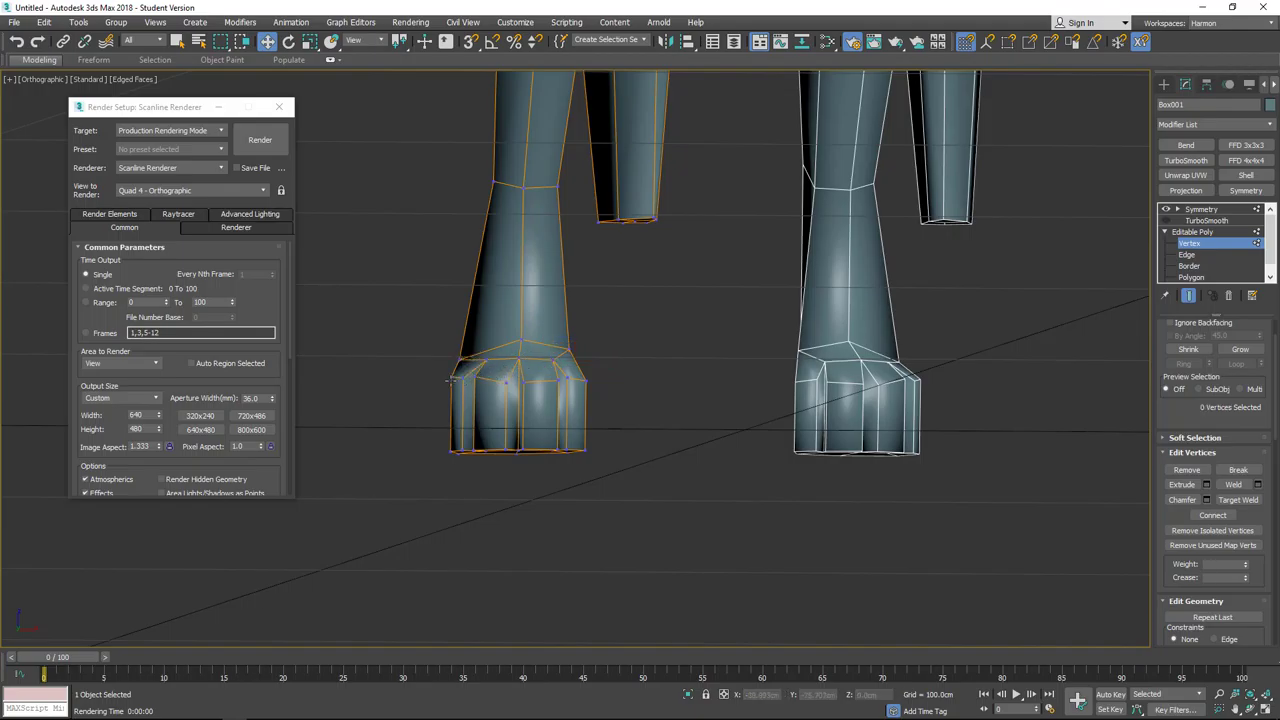
Step: Move the upper and lower front vertices of the hind foot's outer toe about 0.25 cm toward the inner side
{"action": "left_click", "coordinate": [451, 378]}
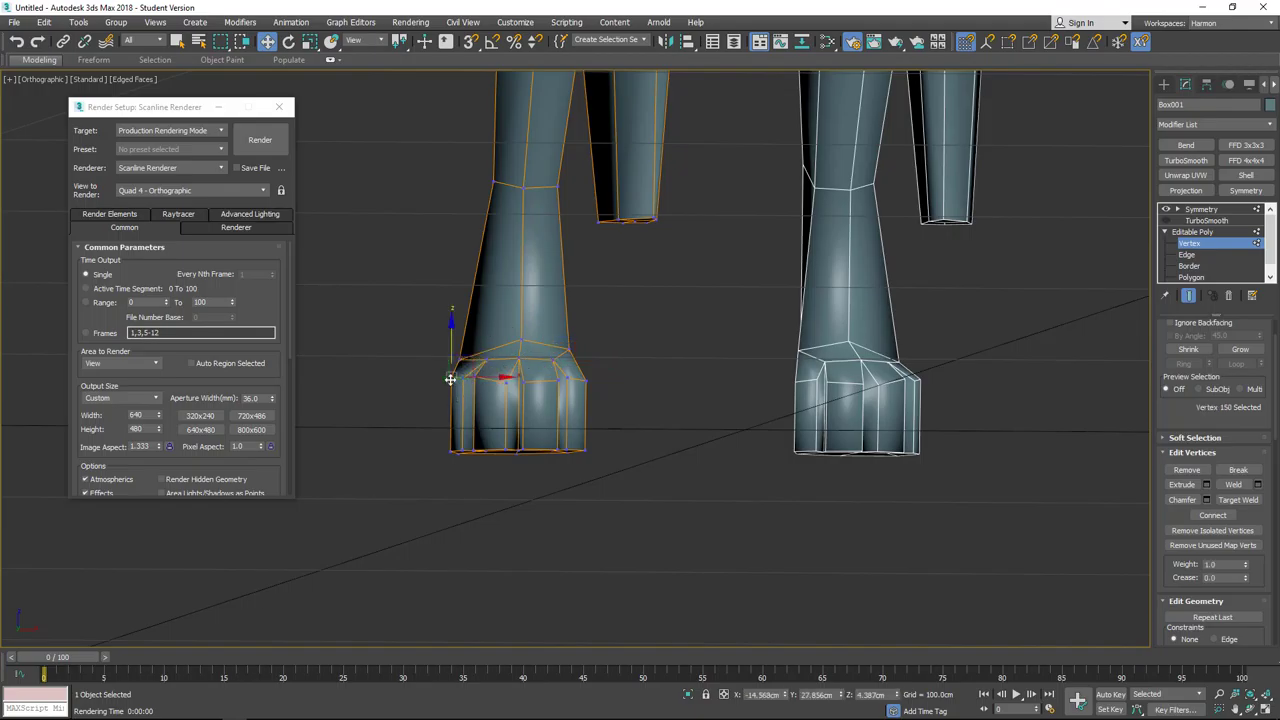
{"action": "left_click", "coordinate": [461, 377]}
{"action": "left_click", "coordinate": [462, 449], "text": "ctrl"}
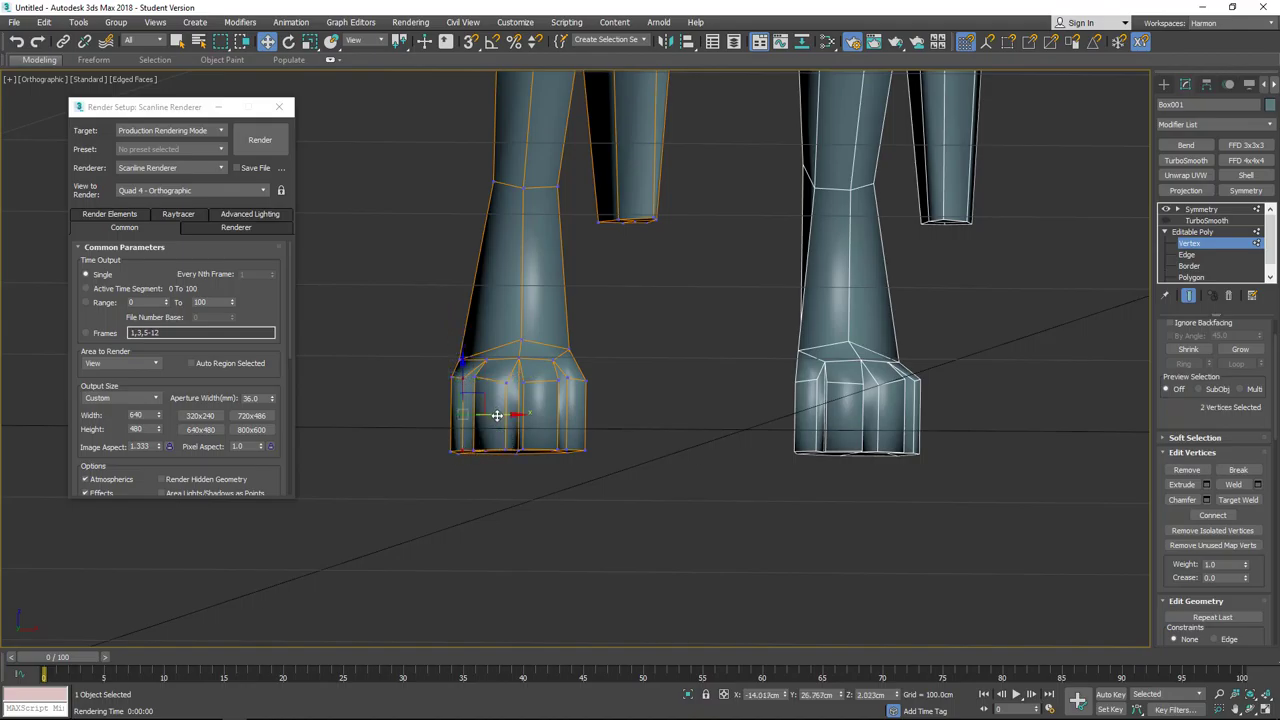
{"action": "left_click_drag", "start_coordinate": [497, 415], "coordinate": [503, 414]}
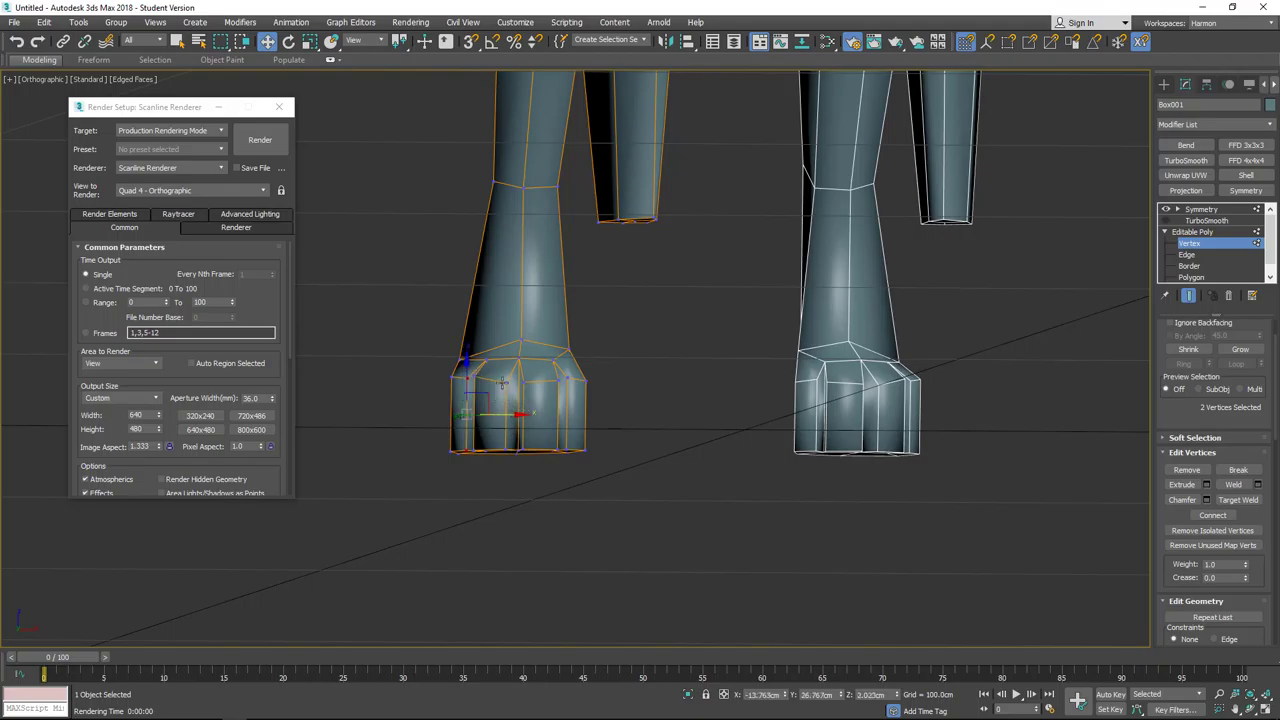
Step: Adjust the top vertices of the middle toes and shift one middle toe's upper and lower vertices slightly inward
{"action": "left_click", "coordinate": [503, 382]}
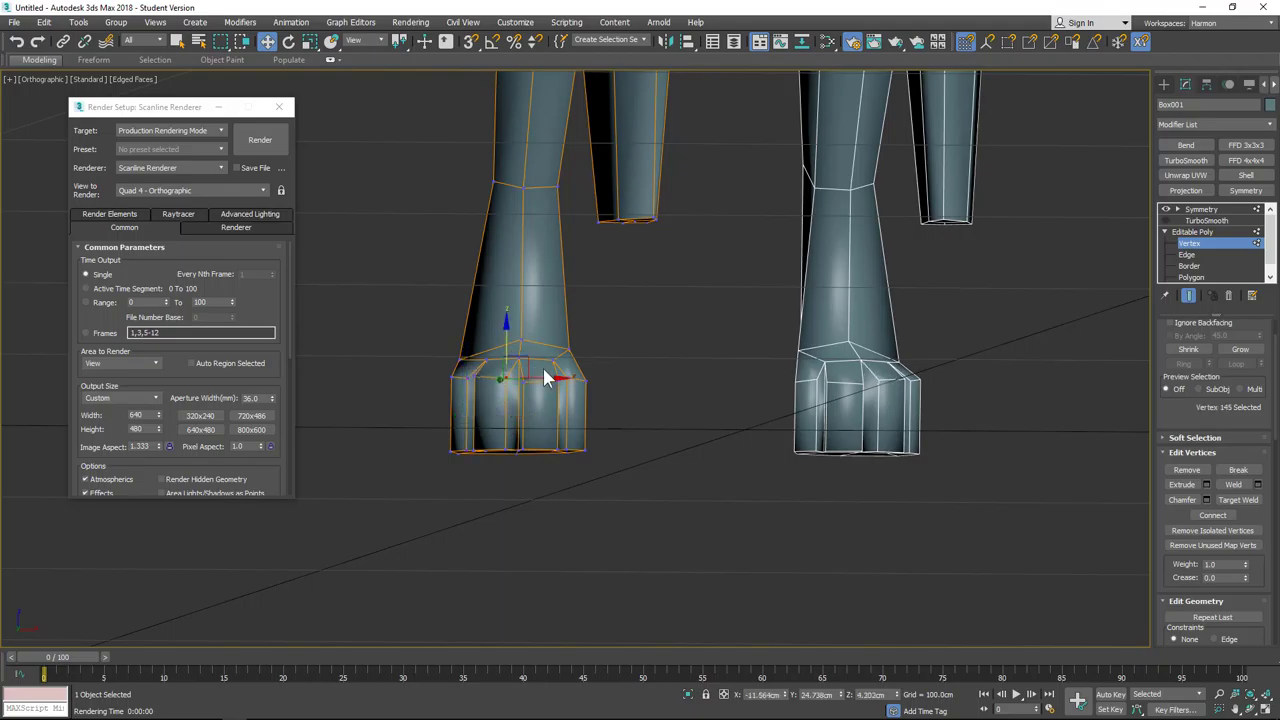
{"action": "left_click", "coordinate": [529, 378]}
{"action": "left_click_drag", "start_coordinate": [523, 352], "coordinate": [523, 347]}
{"action": "left_click", "coordinate": [504, 379]}
{"action": "left_click", "coordinate": [507, 447], "text": "ctrl"}
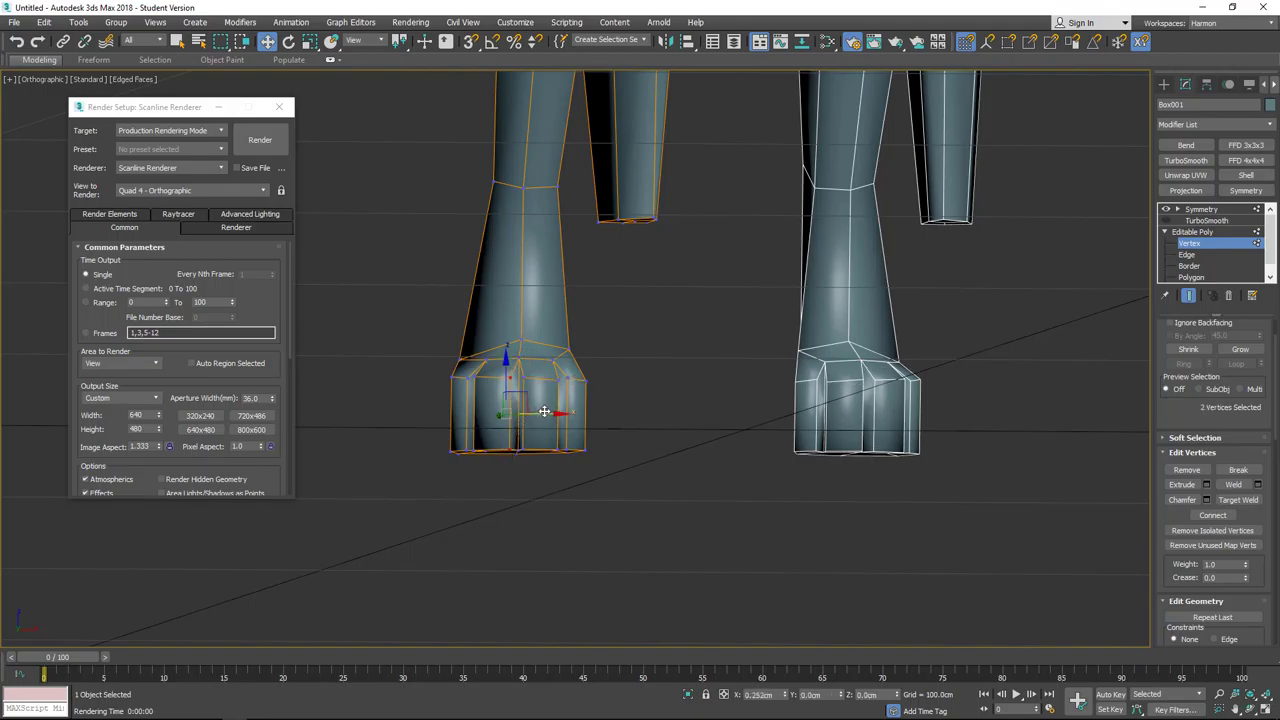
Step: Reposition the front corner vertices of the outer and inner toes to round off the hind foot's toe line
{"action": "middle_click_drag", "start_coordinate": [500, 316], "coordinate": [518, 398], "text": "alt"}
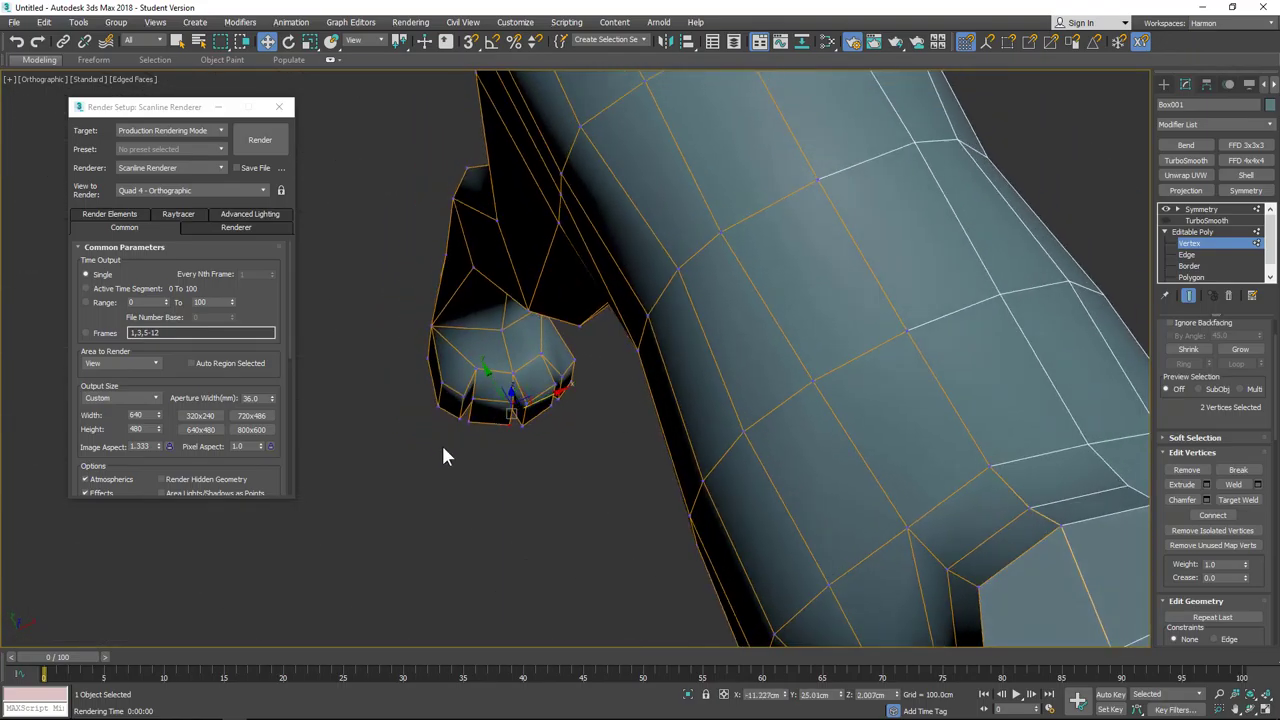
{"action": "mouse_move", "coordinate": [442, 392]}
{"action": "left_mouse_down"}
{"action": "mouse_move", "coordinate": [409, 374]}
{"action": "mouse_move", "coordinate": [446, 366]}
{"action": "mouse_move", "coordinate": [421, 370]}
{"action": "mouse_move", "coordinate": [445, 378]}
{"action": "left_mouse_up"}
{"action": "middle_click_drag", "start_coordinate": [580, 380], "coordinate": [513, 520], "text": "alt"}
{"action": "left_click", "coordinate": [517, 516]}
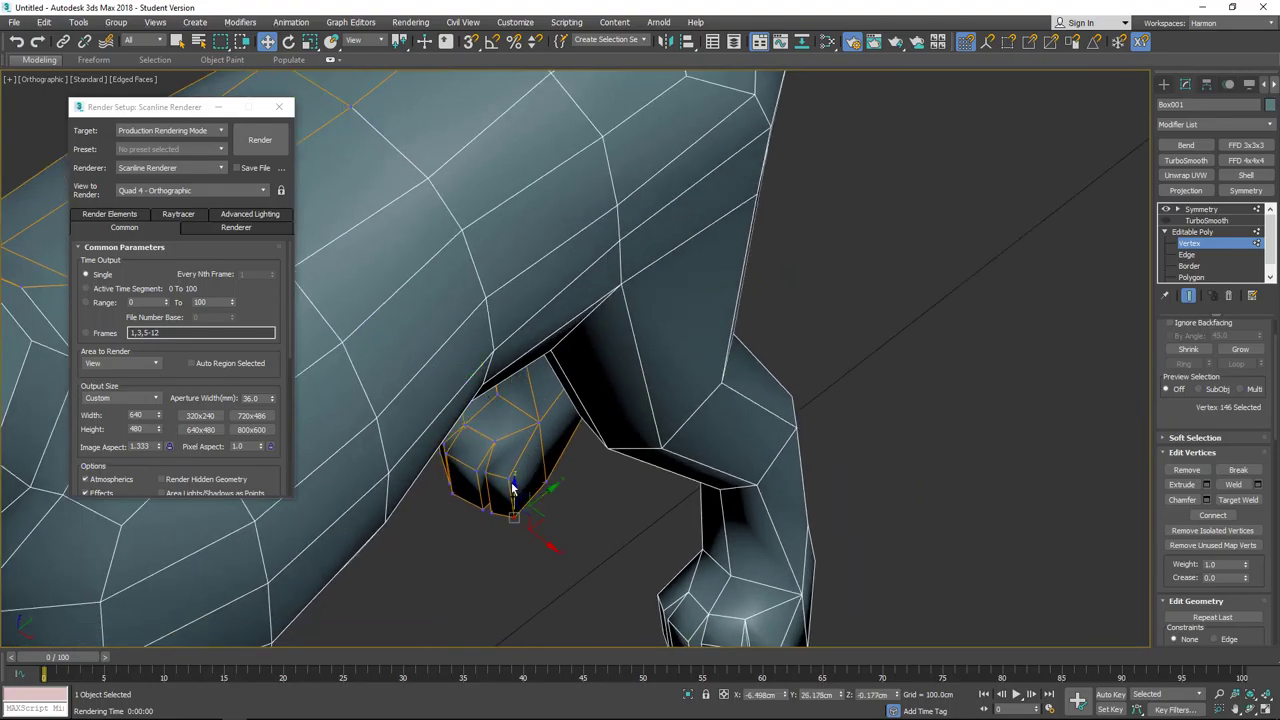
{"action": "left_click_drag", "start_coordinate": [540, 497], "coordinate": [546, 504]}
{"action": "scroll", "coordinate": [514, 507], "scroll_direction": "down", "scroll_amount": 5}
{"action": "middle_click_drag", "start_coordinate": [386, 500], "coordinate": [482, 563], "text": "alt"}
{"action": "scroll", "coordinate": [482, 560], "scroll_direction": "up", "scroll_amount": 5}
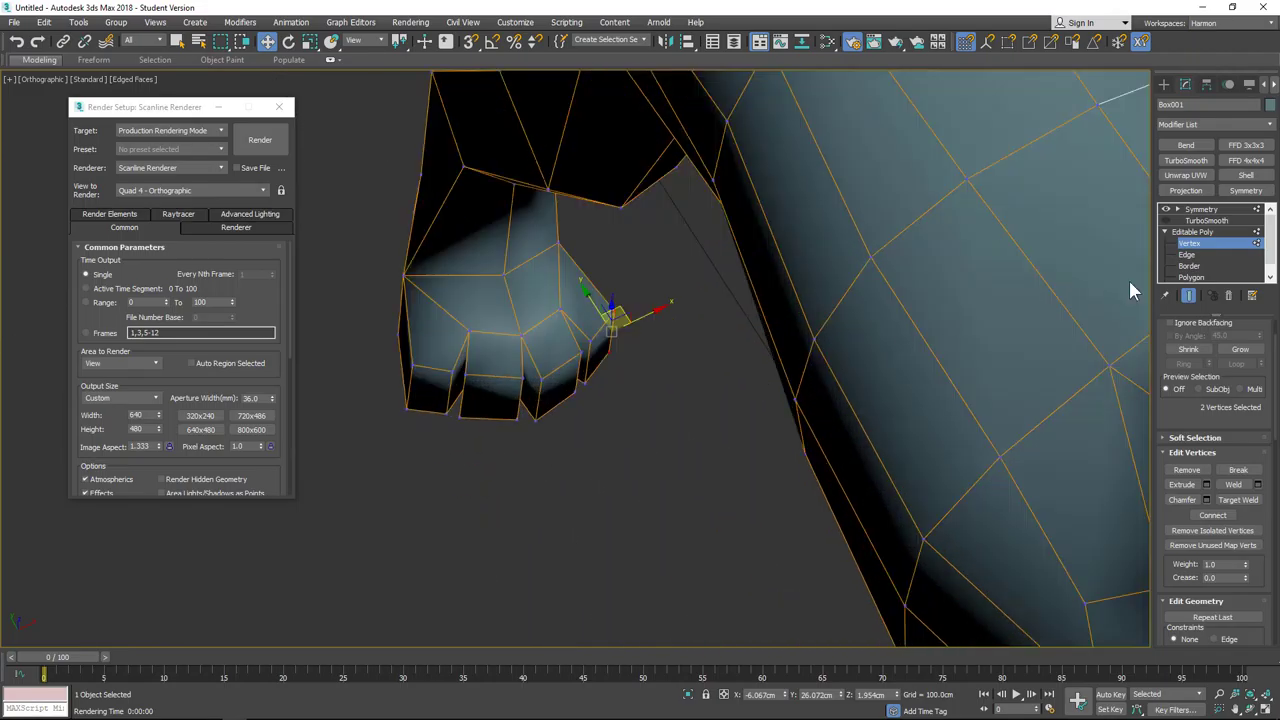
Step: Move the front polygons of the outer toe and its neighbouring middle toe slightly forward
{"action": "left_click", "coordinate": [1190, 278]}
{"action": "left_click", "coordinate": [497, 405]}
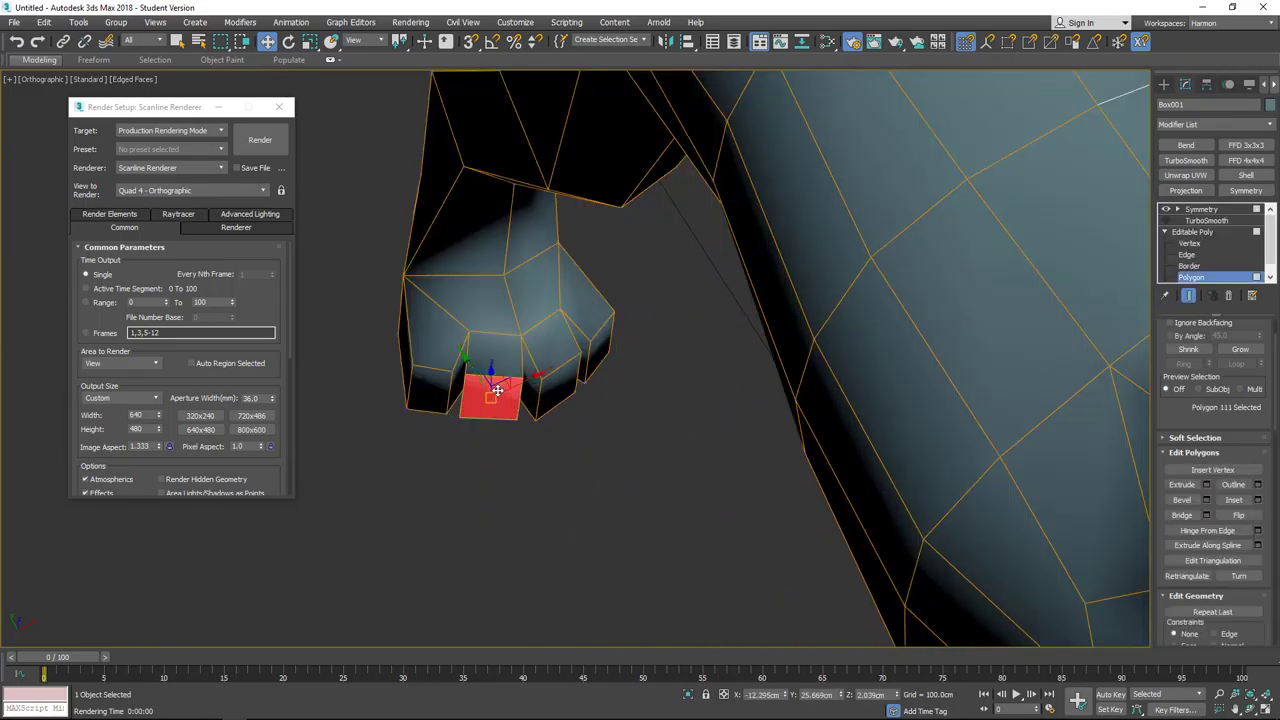
{"action": "left_click", "coordinate": [432, 385]}
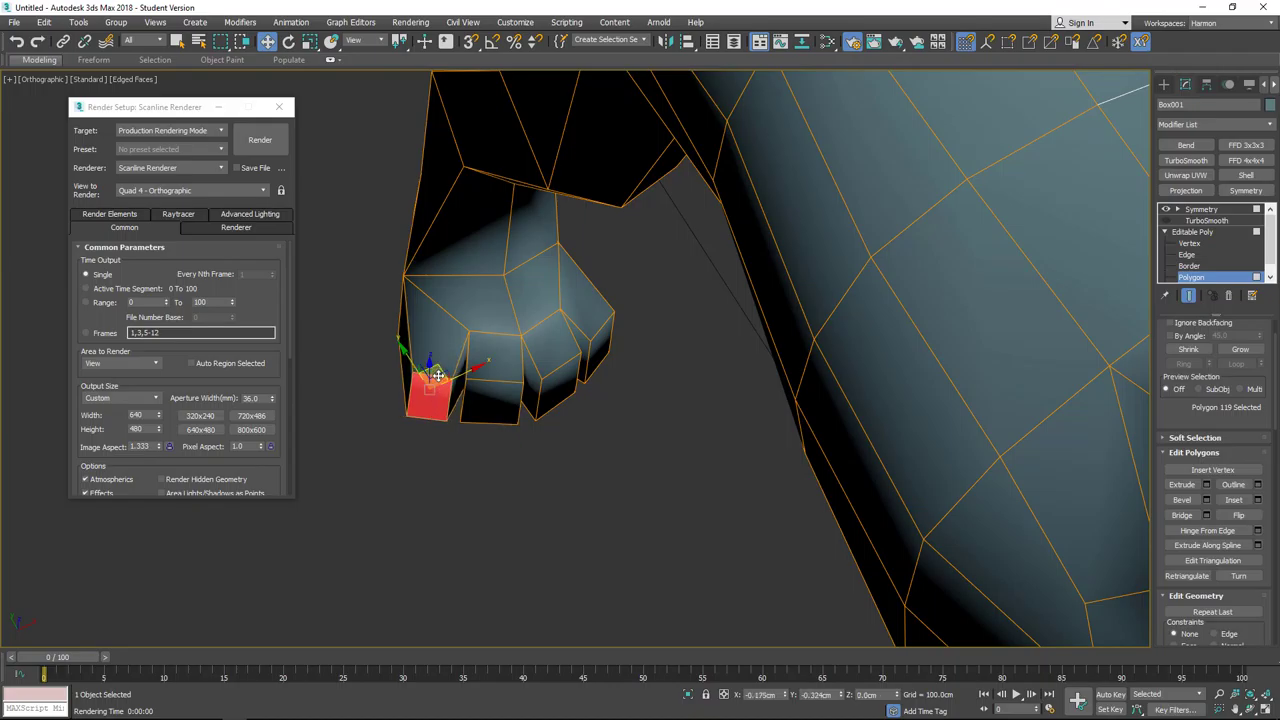
Step: Leave polygon editing and turn the TurboSmooth modifier back on for the model
{"action": "left_click", "coordinate": [1197, 233]}
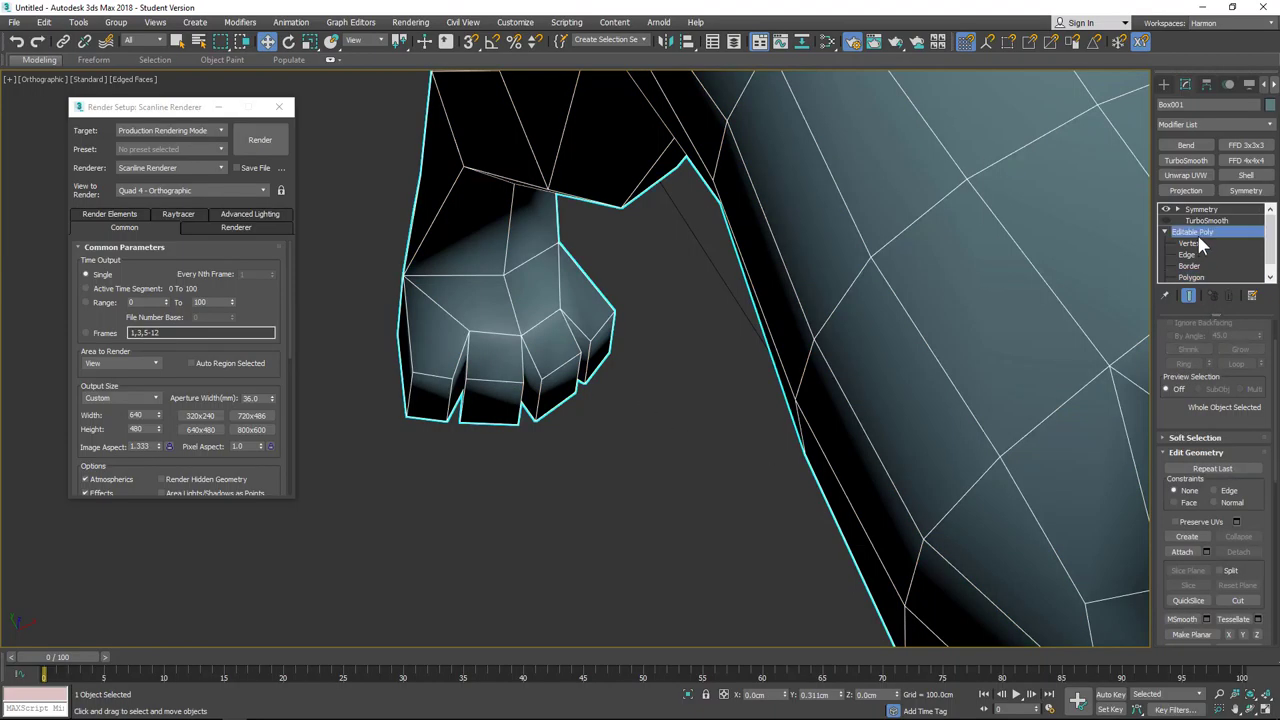
{"action": "left_click", "coordinate": [1207, 220]}
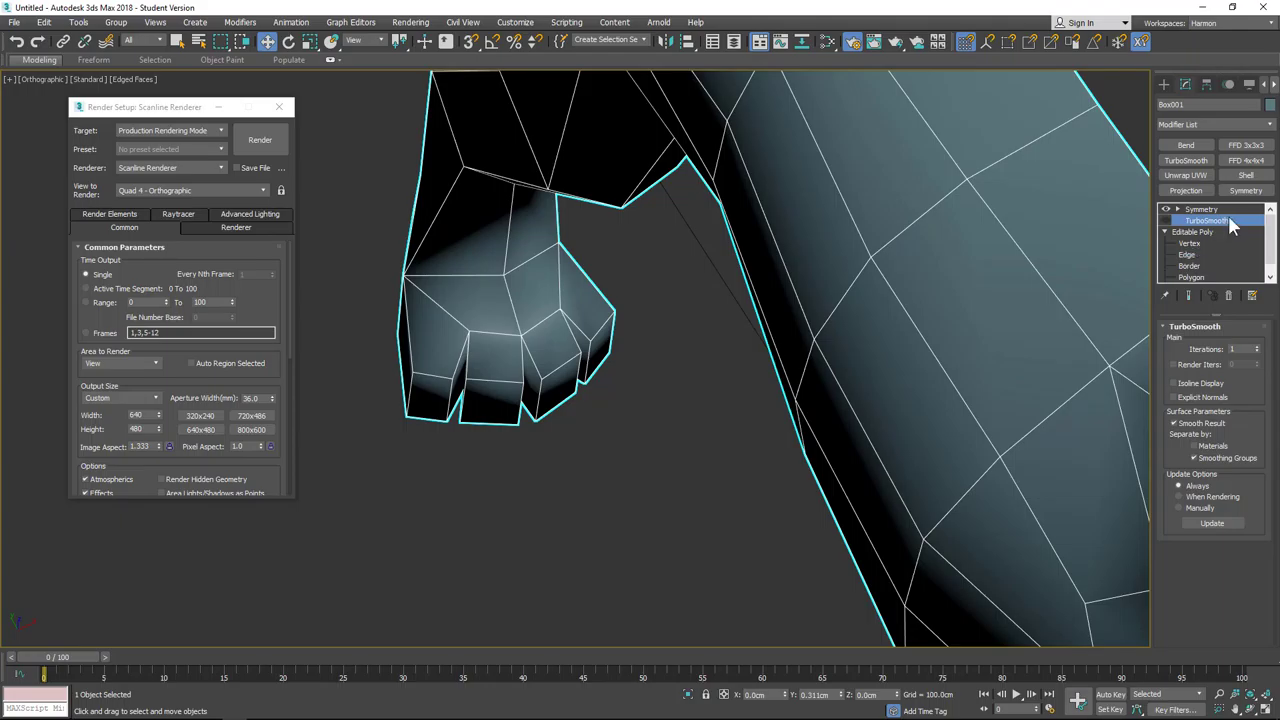
{"action": "left_click", "coordinate": [1166, 220]}
Step: Examine the smoothed hind foot, legs and body from the front, side, above and below
{"action": "scroll", "coordinate": [575, 455], "scroll_direction": "up", "scroll_amount": 5}
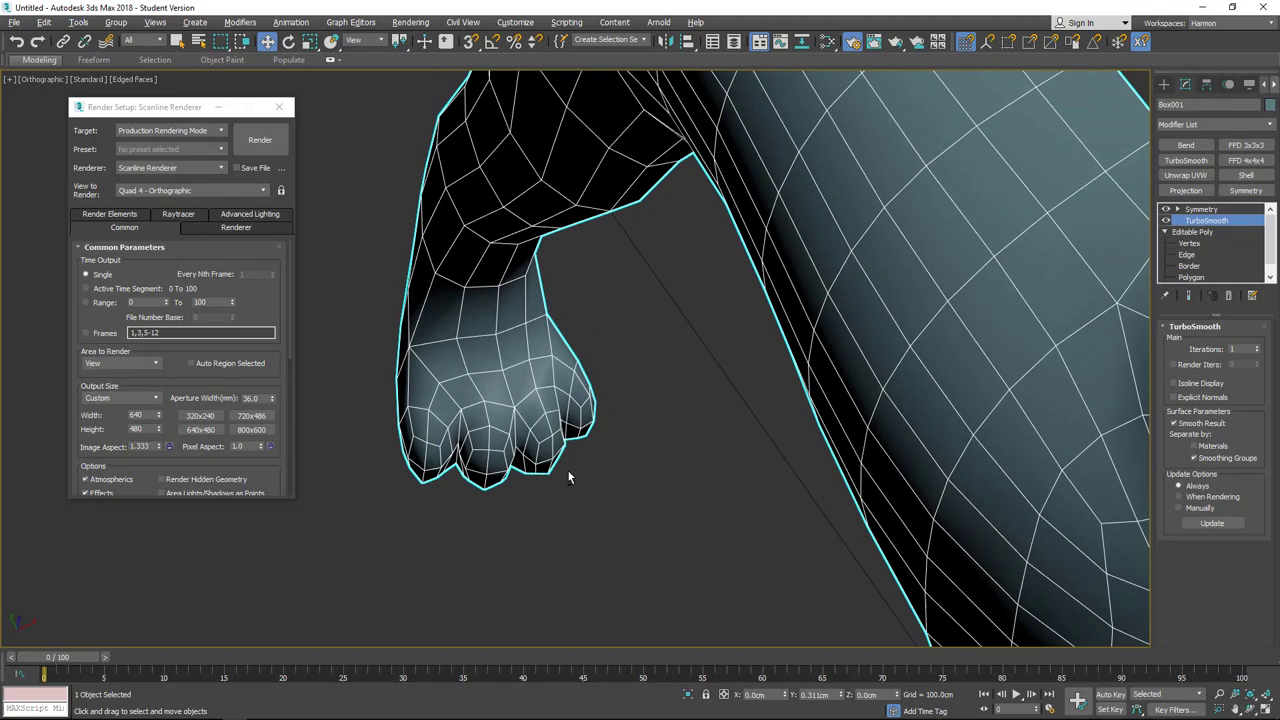
{"action": "scroll", "coordinate": [600, 500], "scroll_direction": "down", "scroll_amount": 6}
{"action": "scroll", "coordinate": [540, 380], "scroll_direction": "up", "scroll_amount": 4}
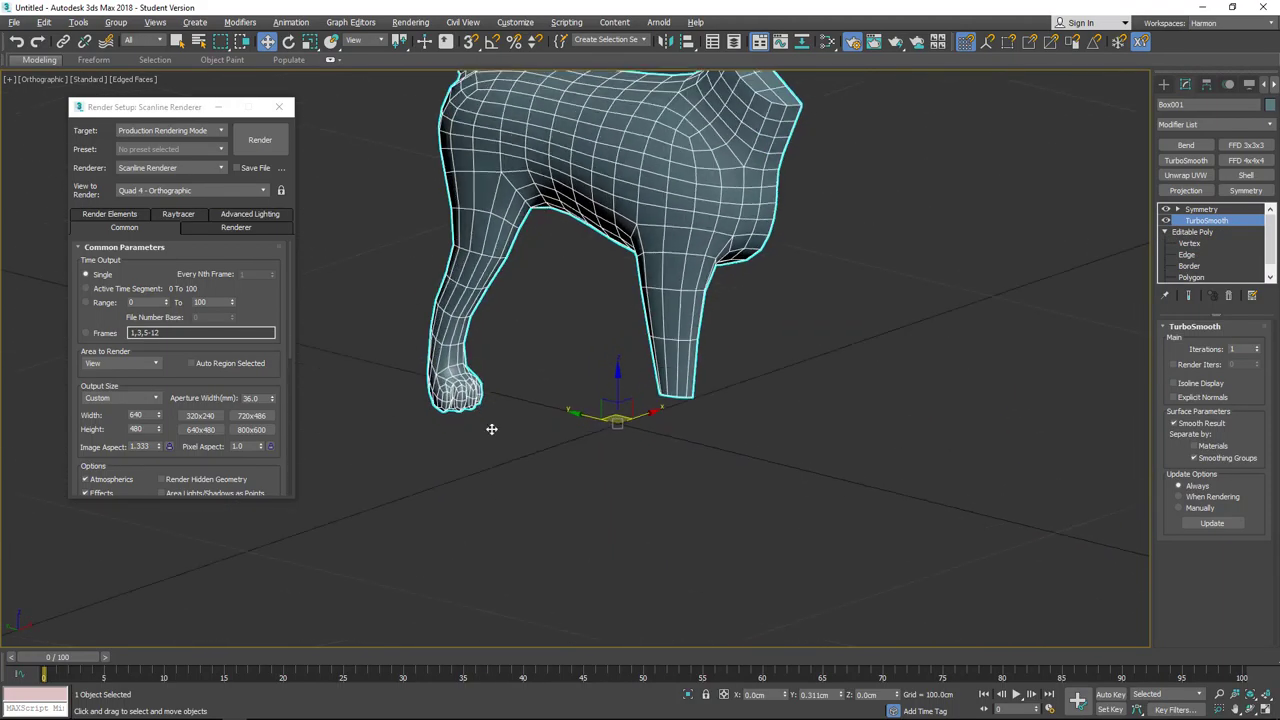
{"action": "middle_click_drag", "start_coordinate": [574, 433], "coordinate": [480, 424], "text": "alt"}
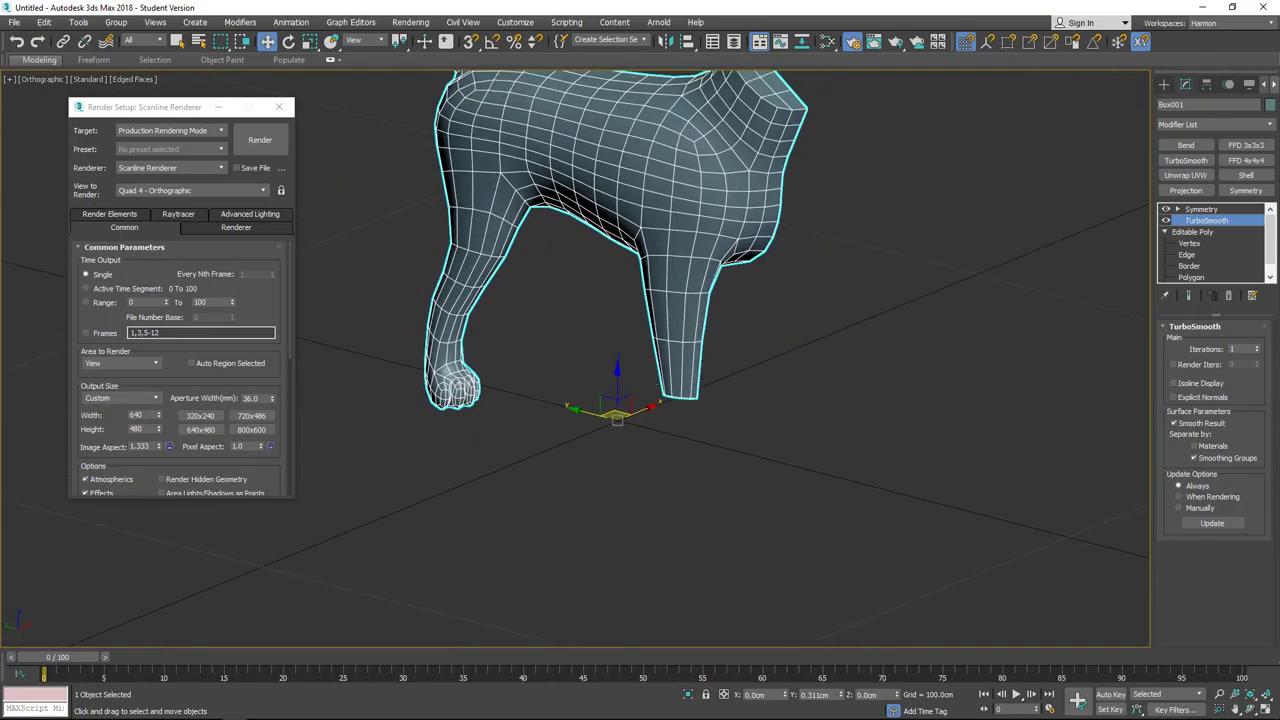
{"action": "middle_click_drag", "start_coordinate": [772, 340], "coordinate": [807, 462]}
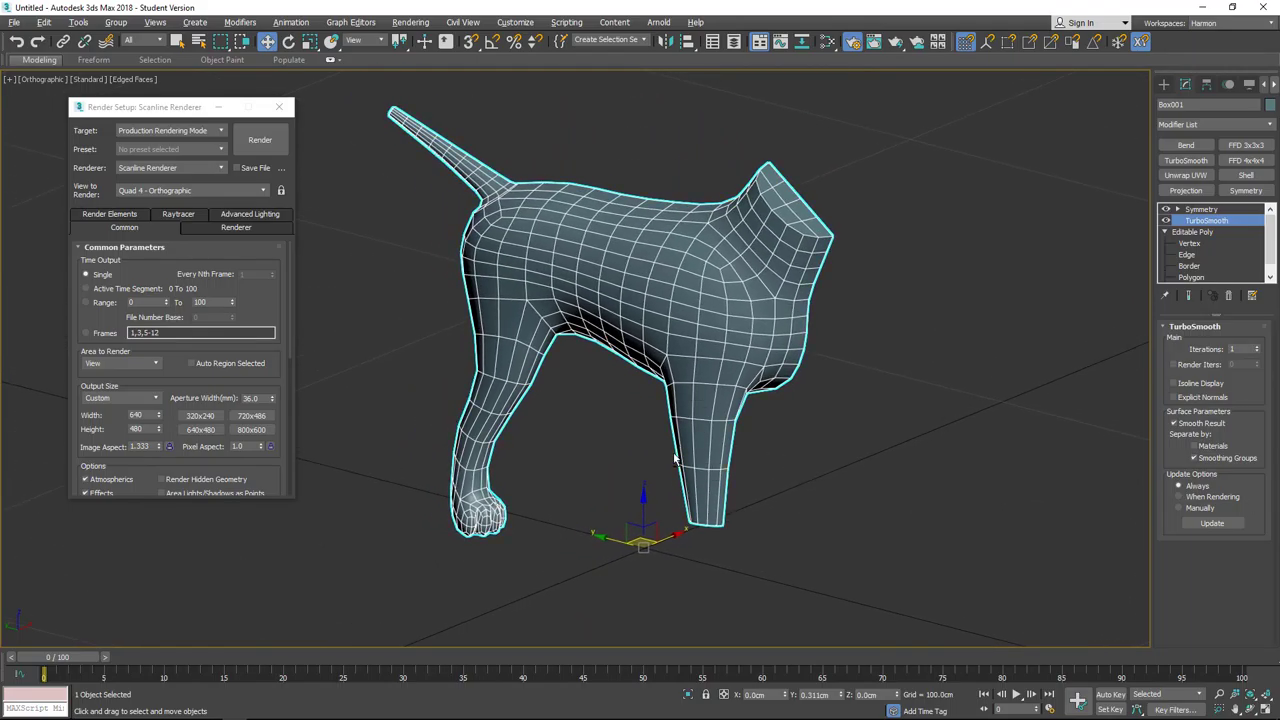
{"action": "mouse_move", "coordinate": [674, 458]}
{"action": "middle_mouse_down", "text": "alt"}
{"action": "mouse_move", "coordinate": [726, 345]}
{"action": "mouse_move", "coordinate": [724, 318]}
{"action": "mouse_move", "coordinate": [664, 472]}
{"action": "middle_mouse_up", "text": "alt"}
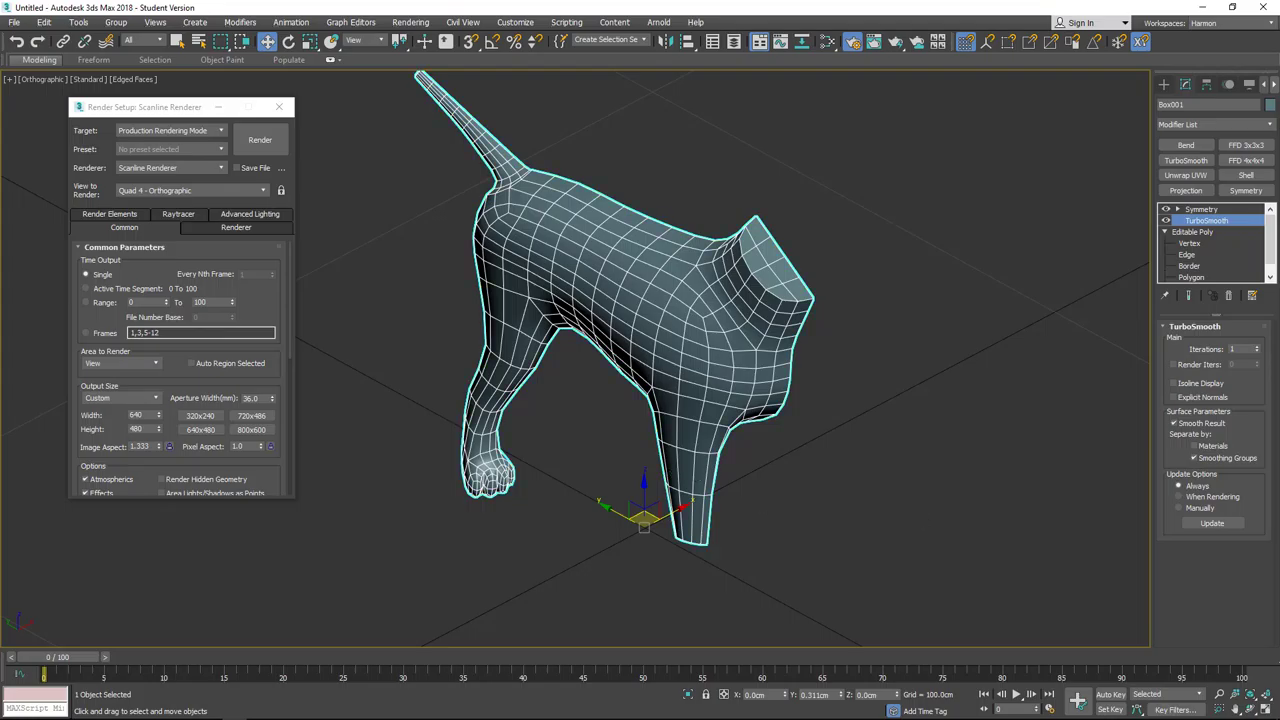
{"action": "middle_click_drag", "start_coordinate": [775, 438], "coordinate": [758, 433]}
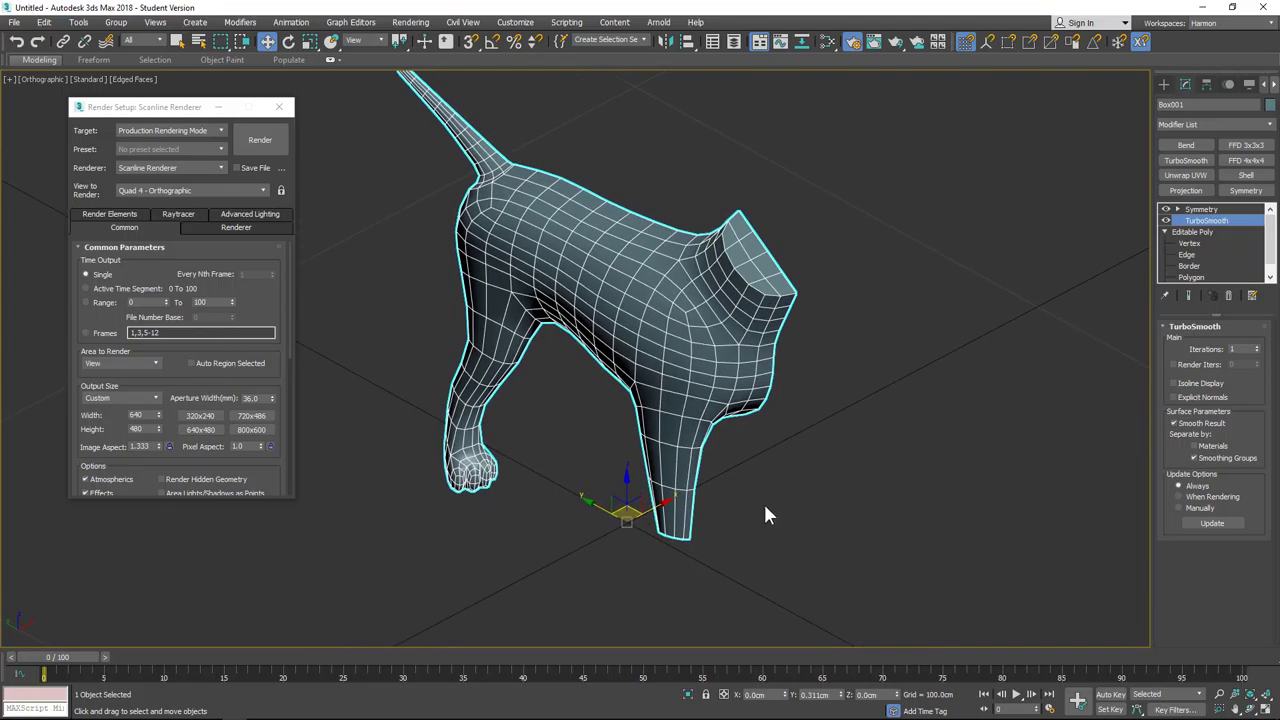
{"action": "middle_click_drag", "start_coordinate": [826, 548], "coordinate": [830, 415], "text": "alt"}
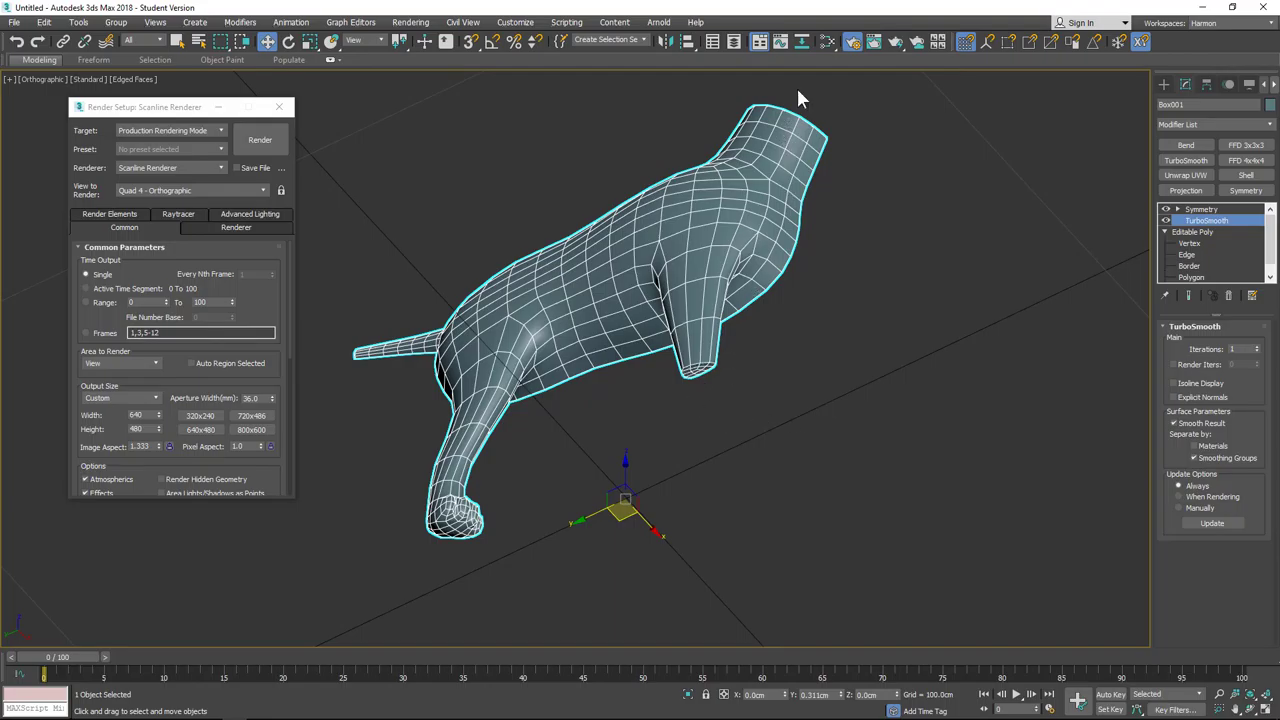